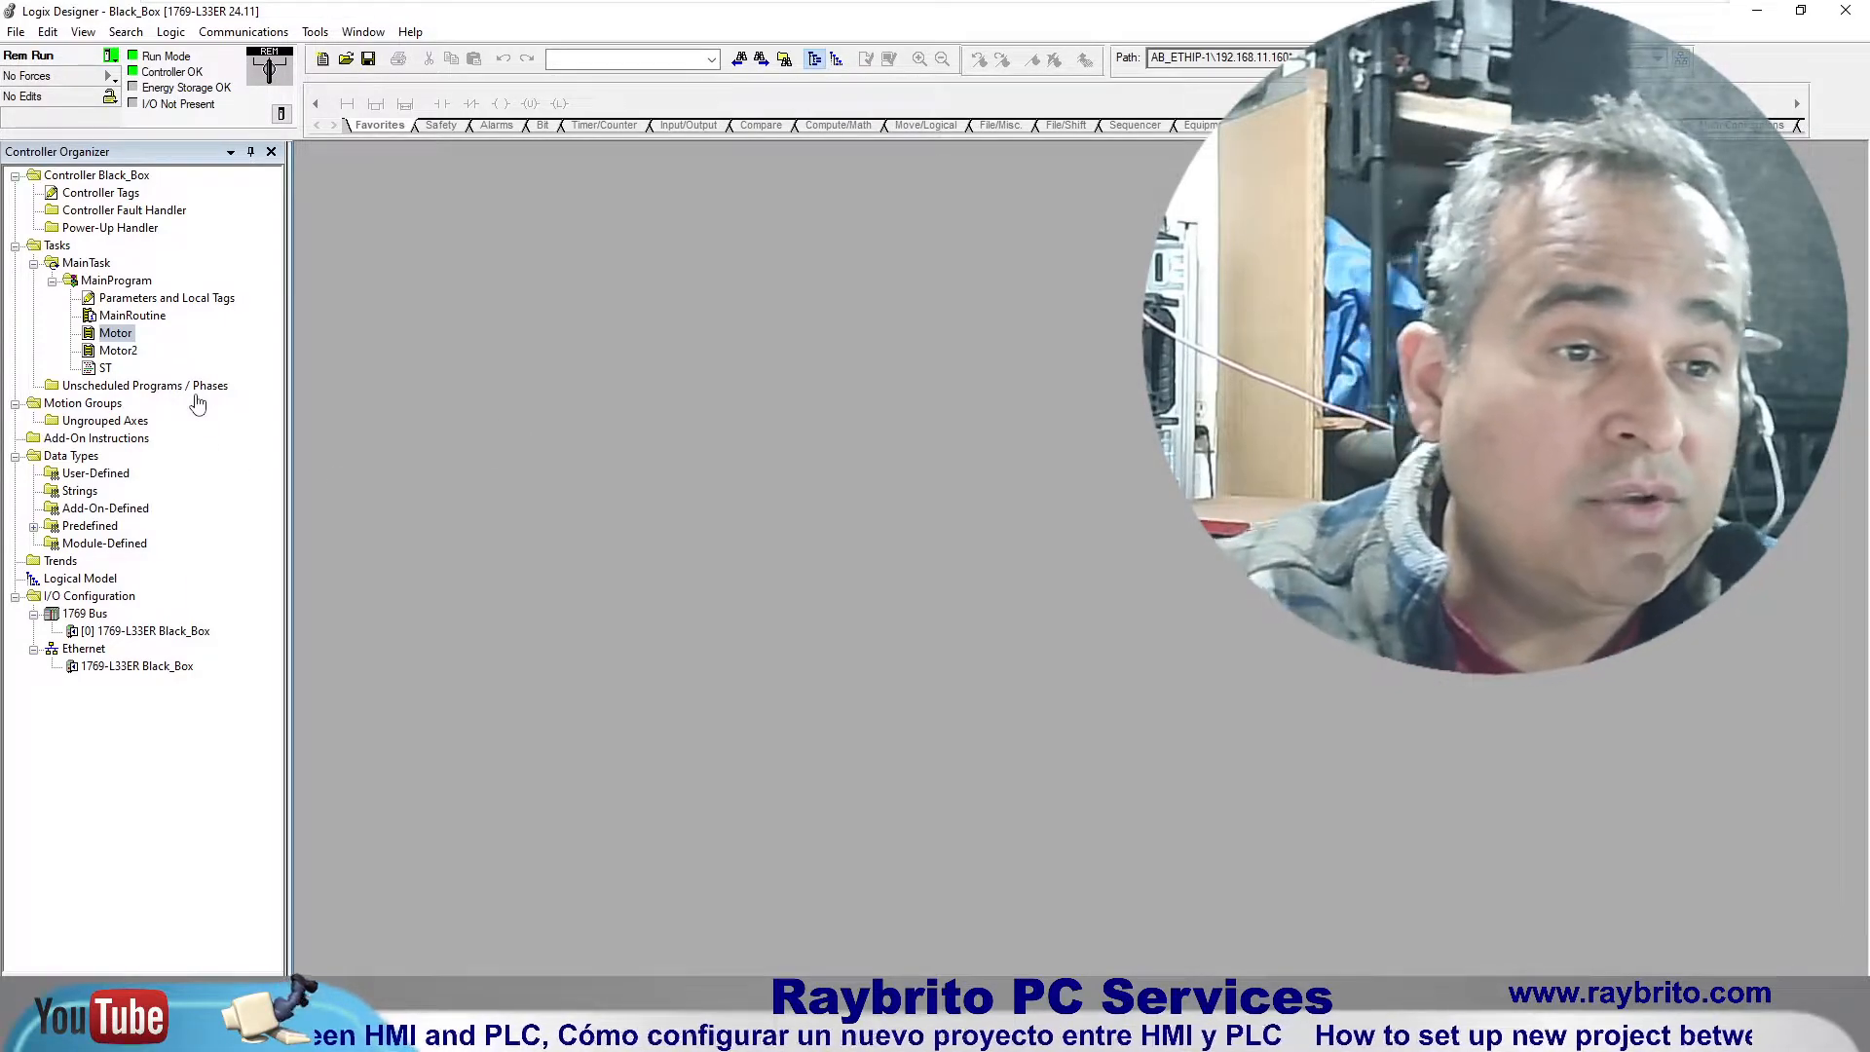
Step: Open the Motor routine and inspect the start, manual stop and level switch contacts on rung 0
left_click(111, 334)
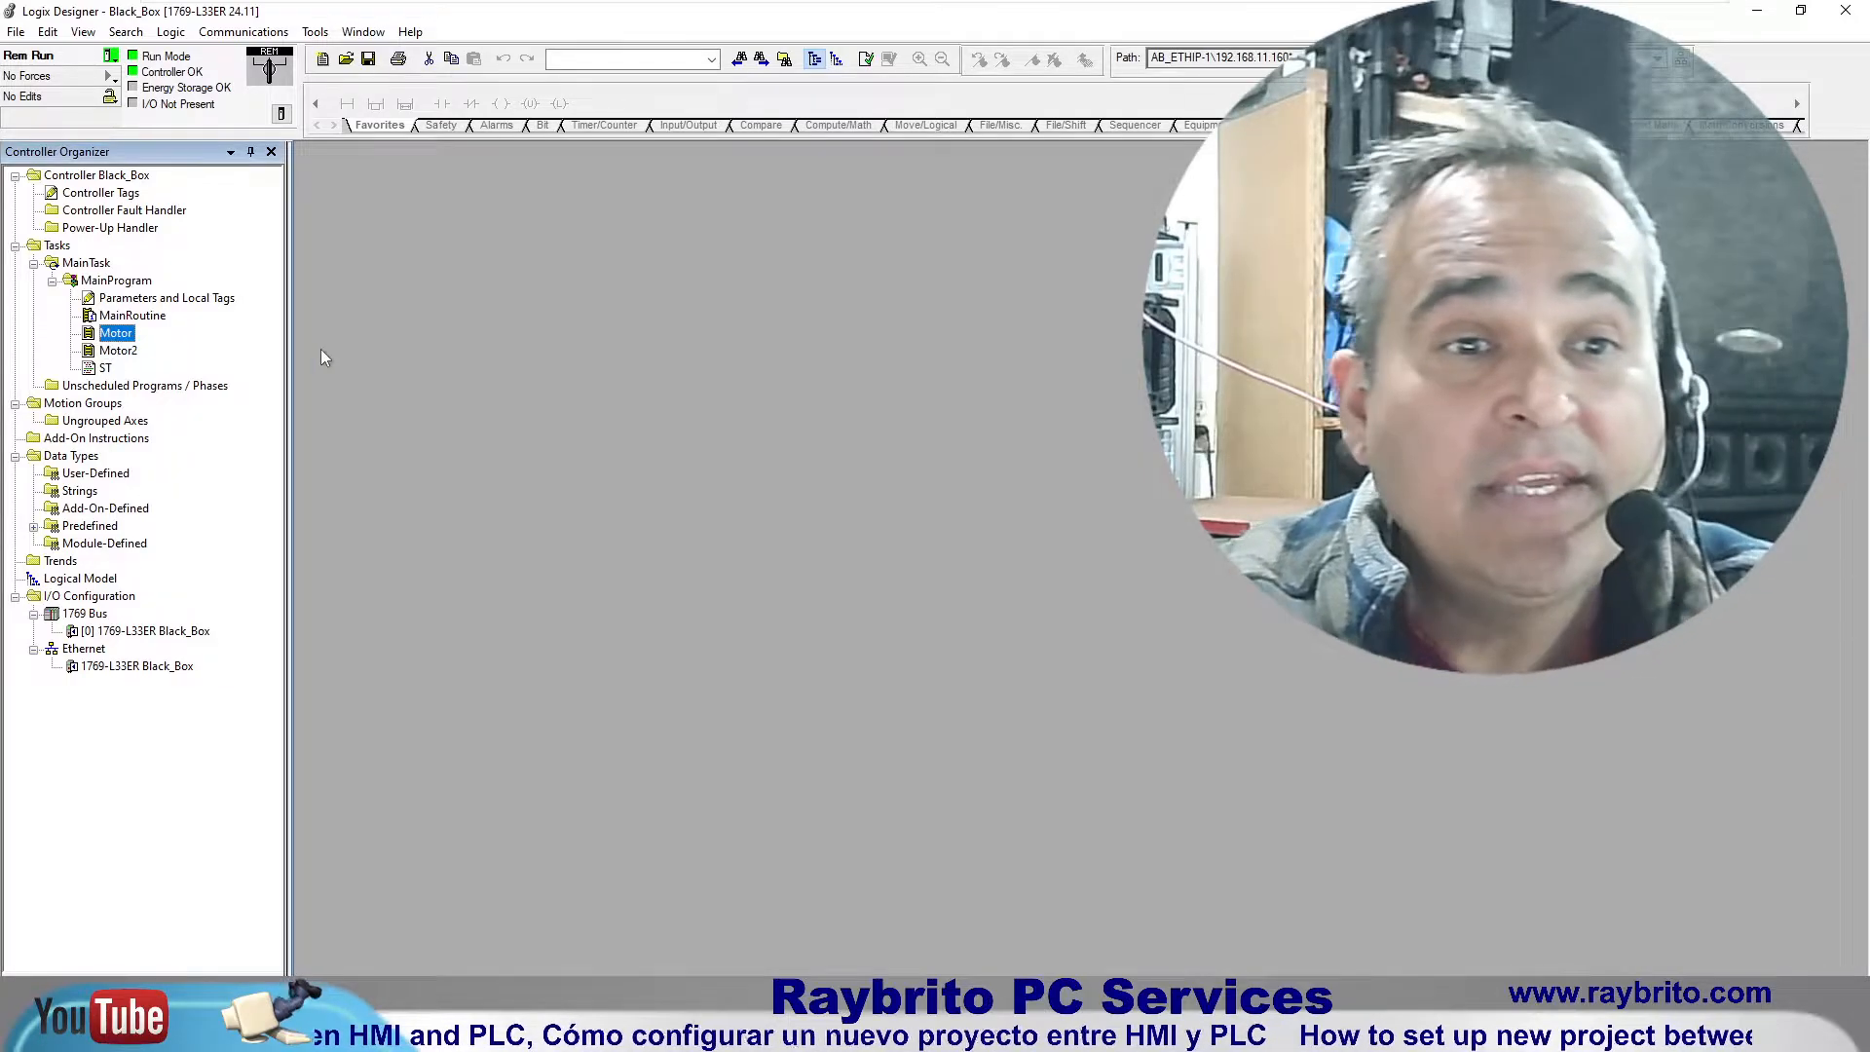
double_click(119, 336)
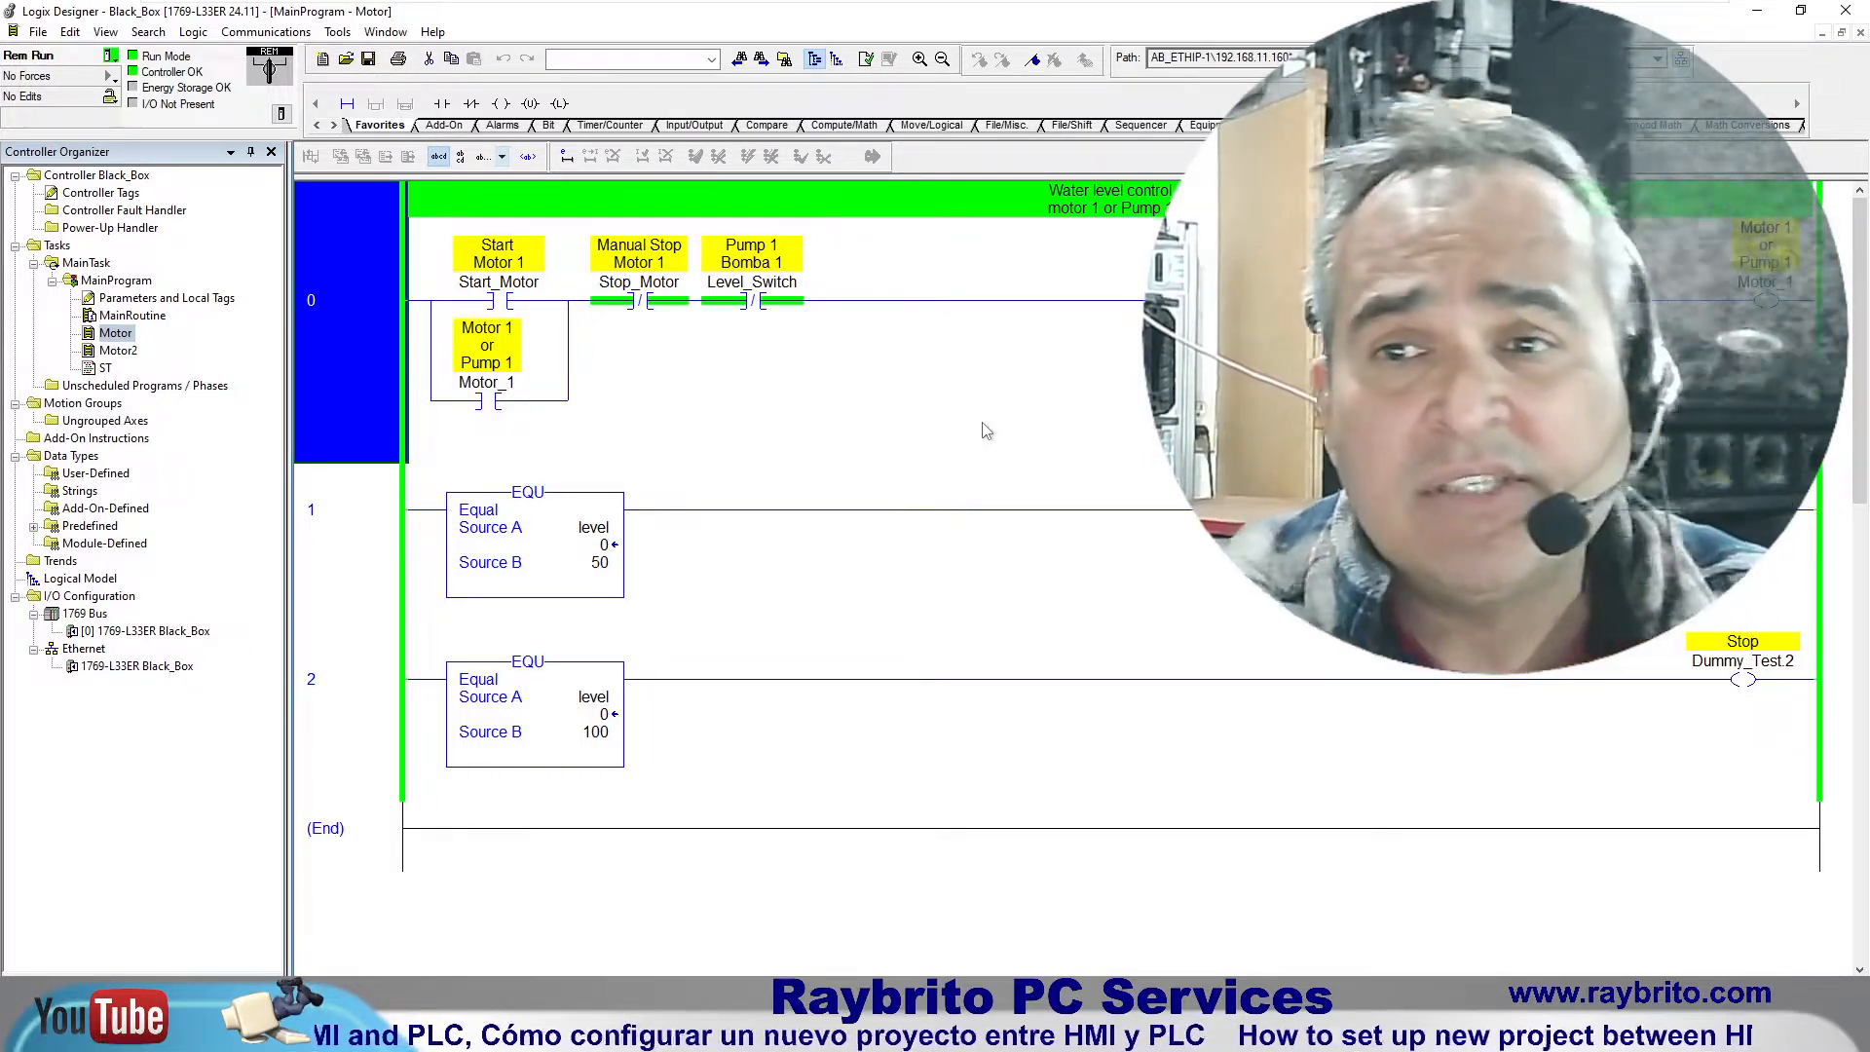
left_click(506, 302)
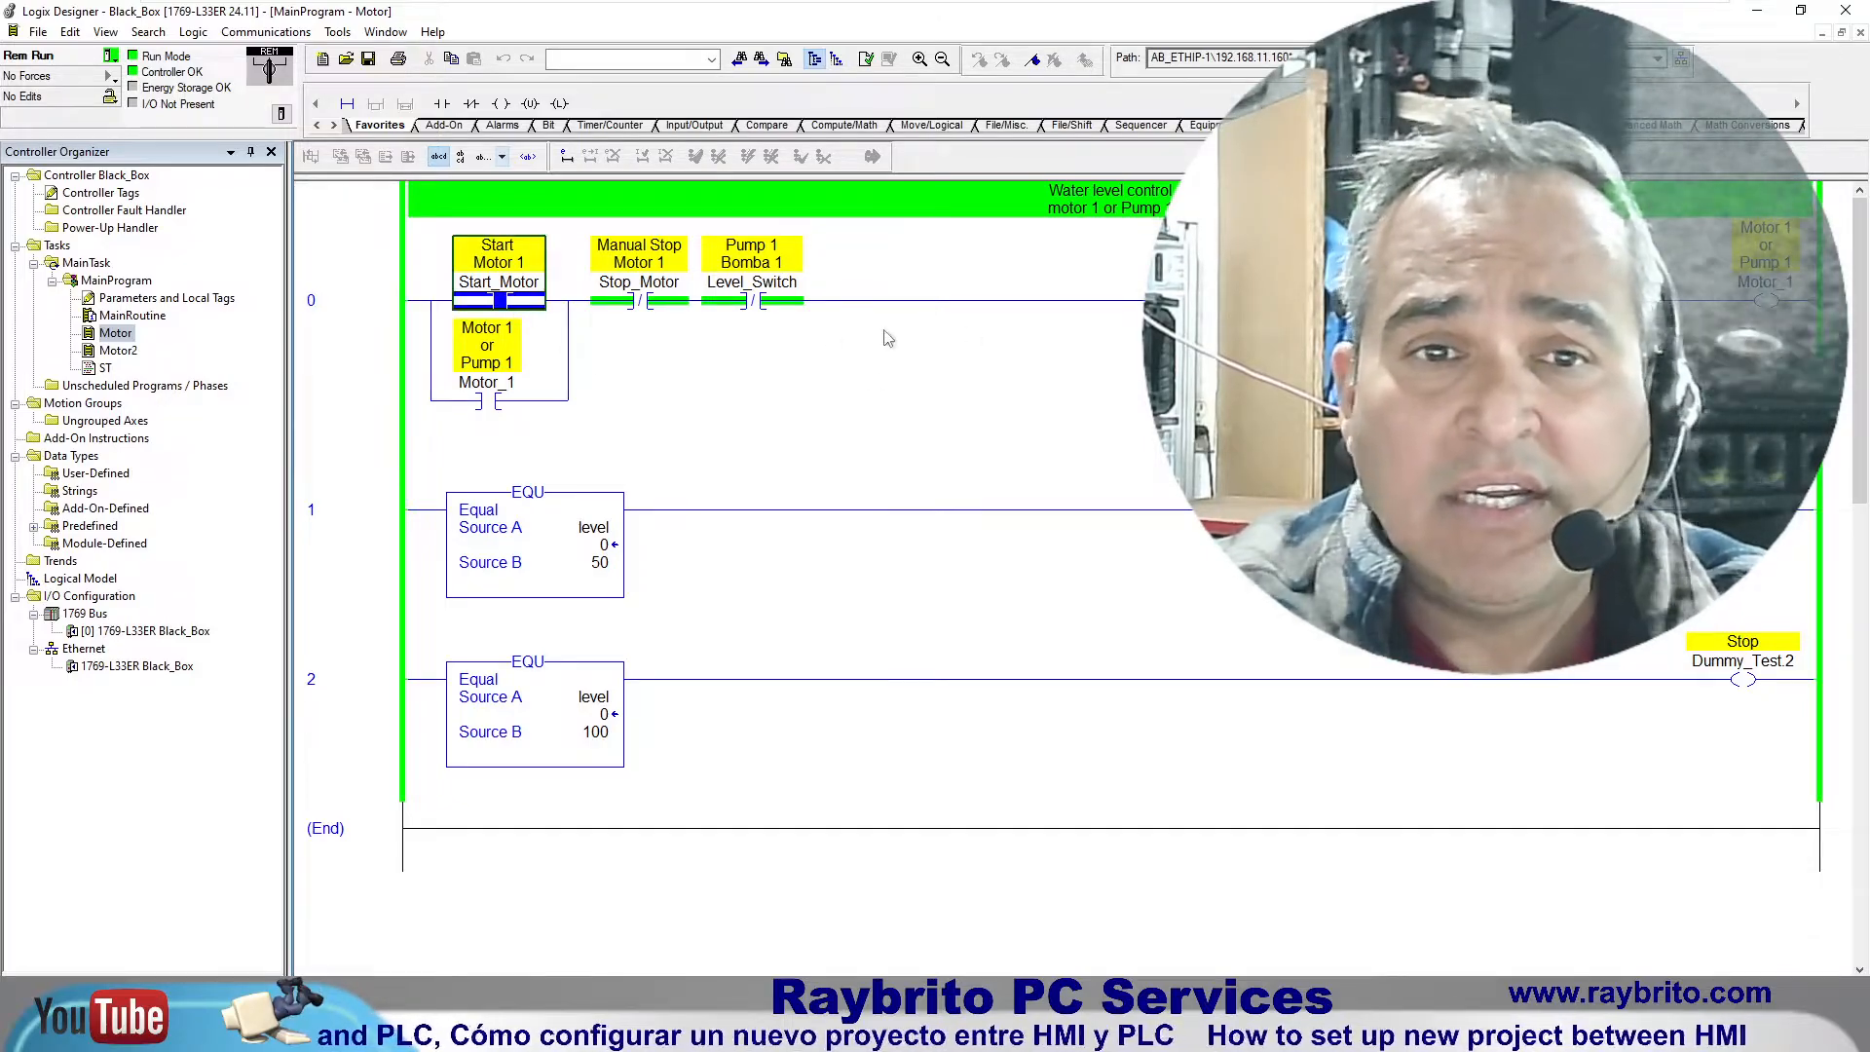
left_click(644, 304)
left_click(747, 304)
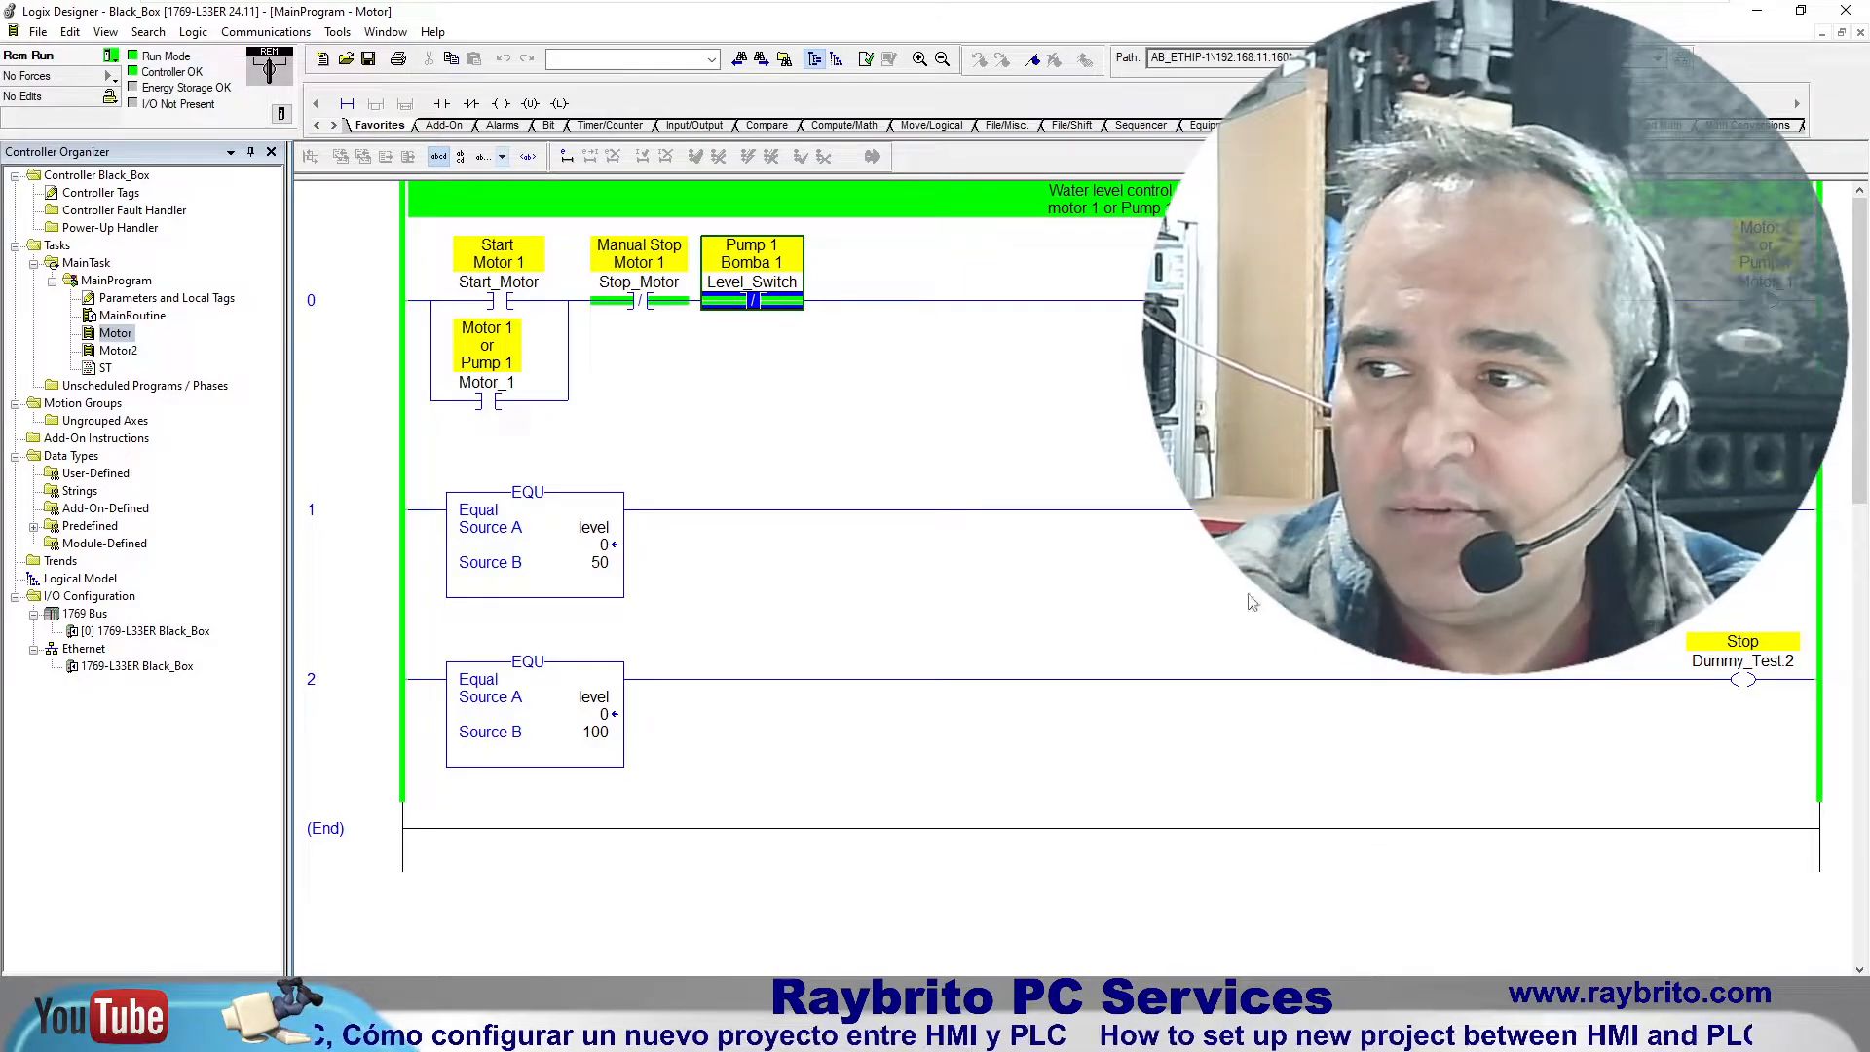
left_click(920, 60)
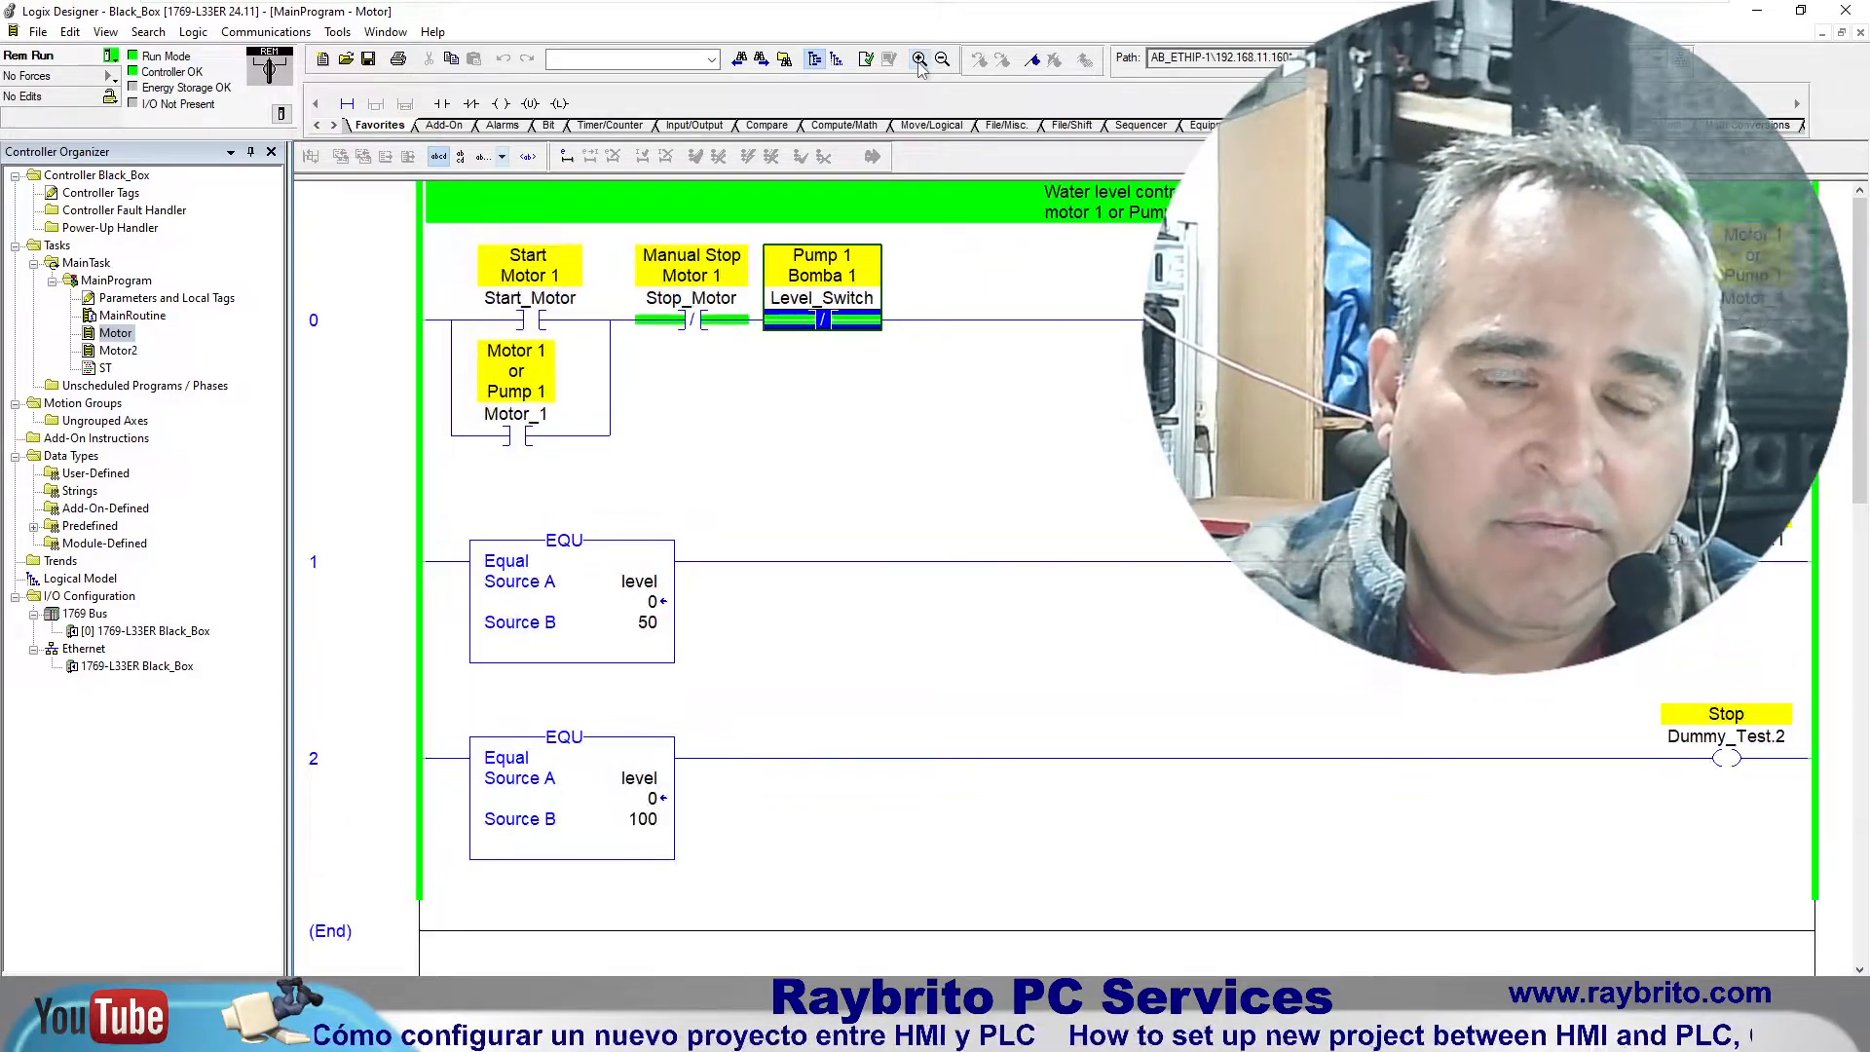
left_click(919, 61)
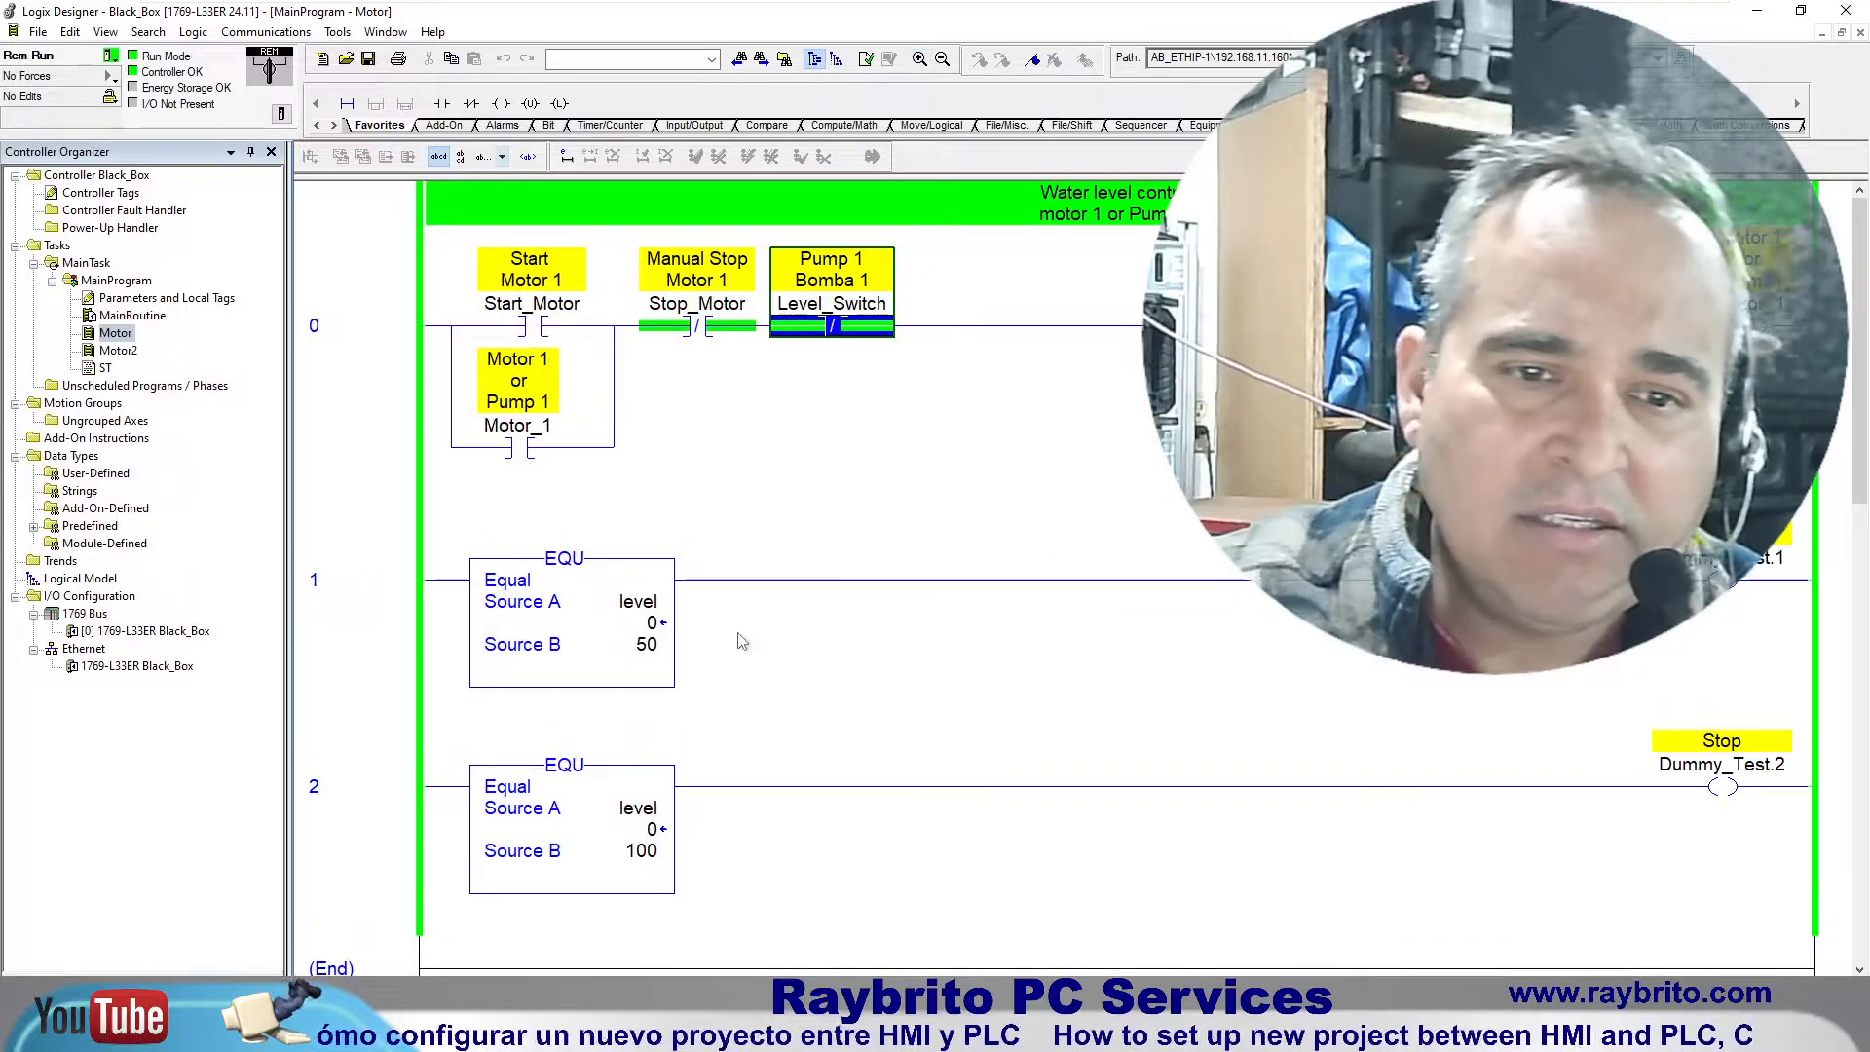
Step: Inspect the level source of the rung 1 EQU comparison and the Level_Switch contact on rung 0
left_click(652, 624)
left_click(653, 624)
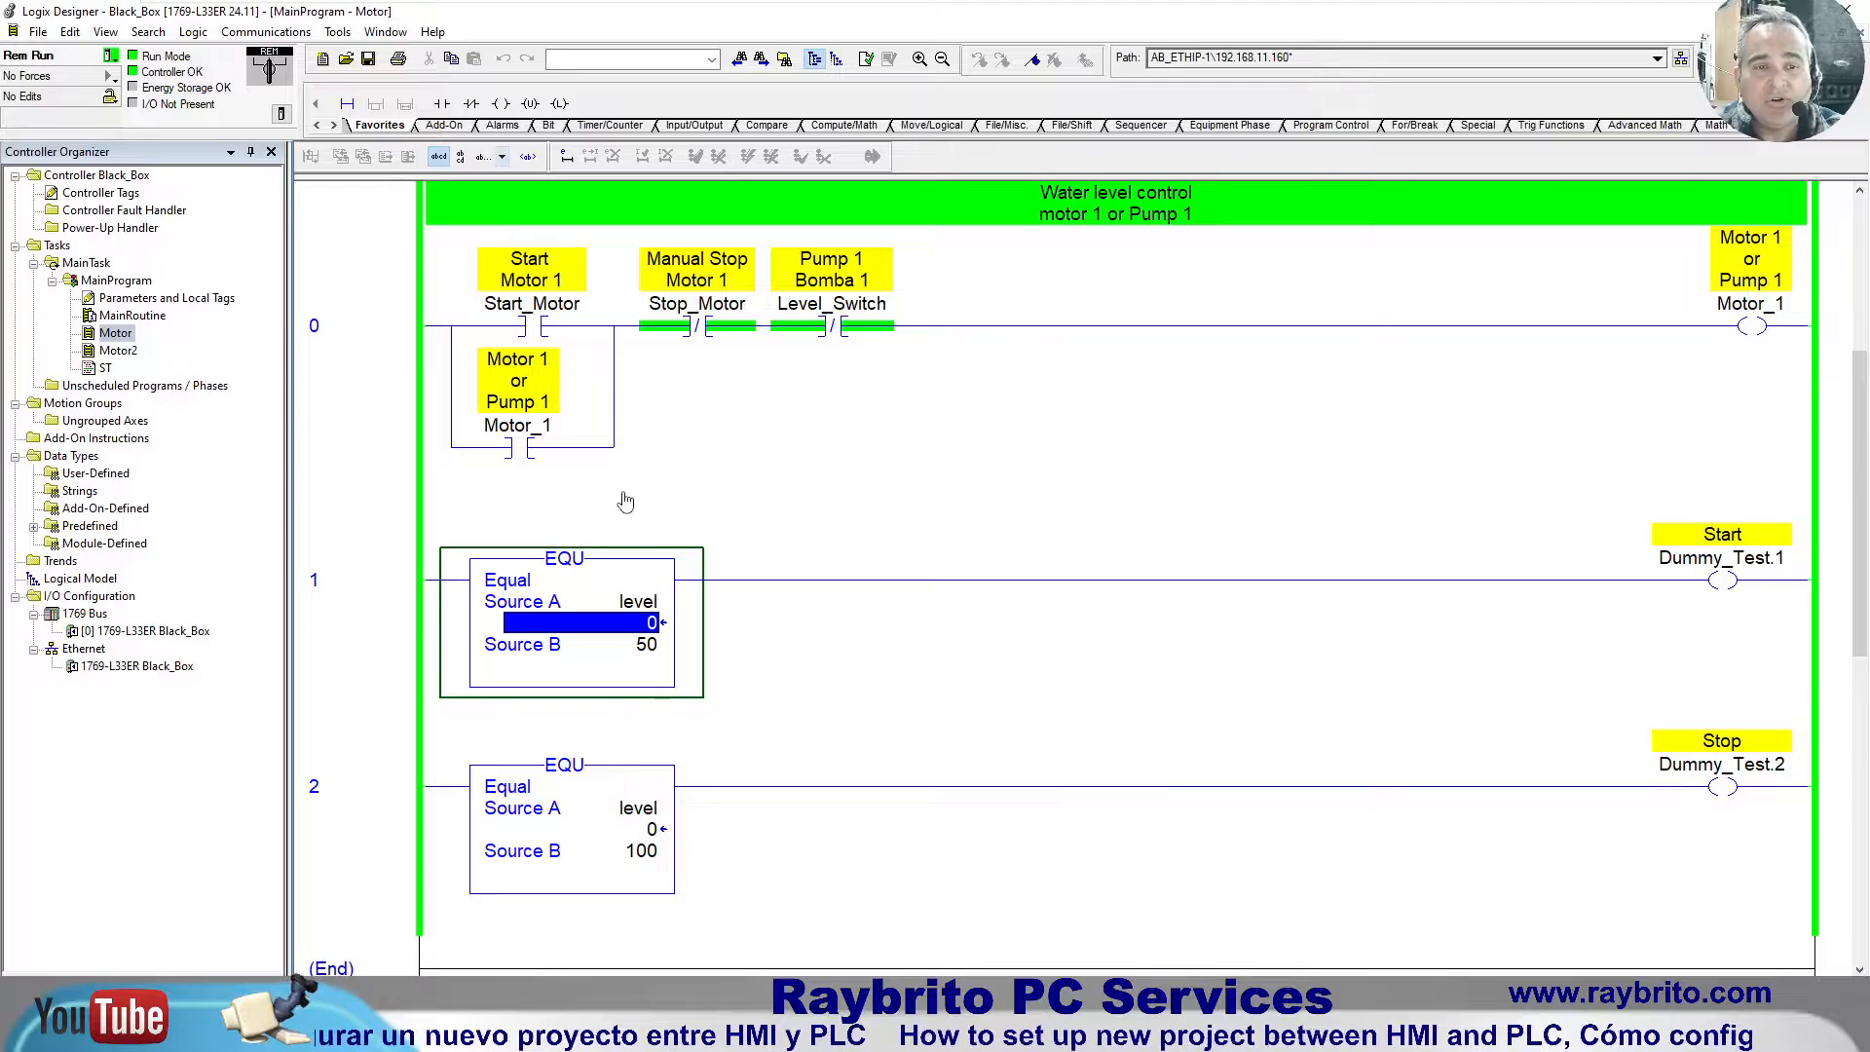
mouse_move(839, 311)
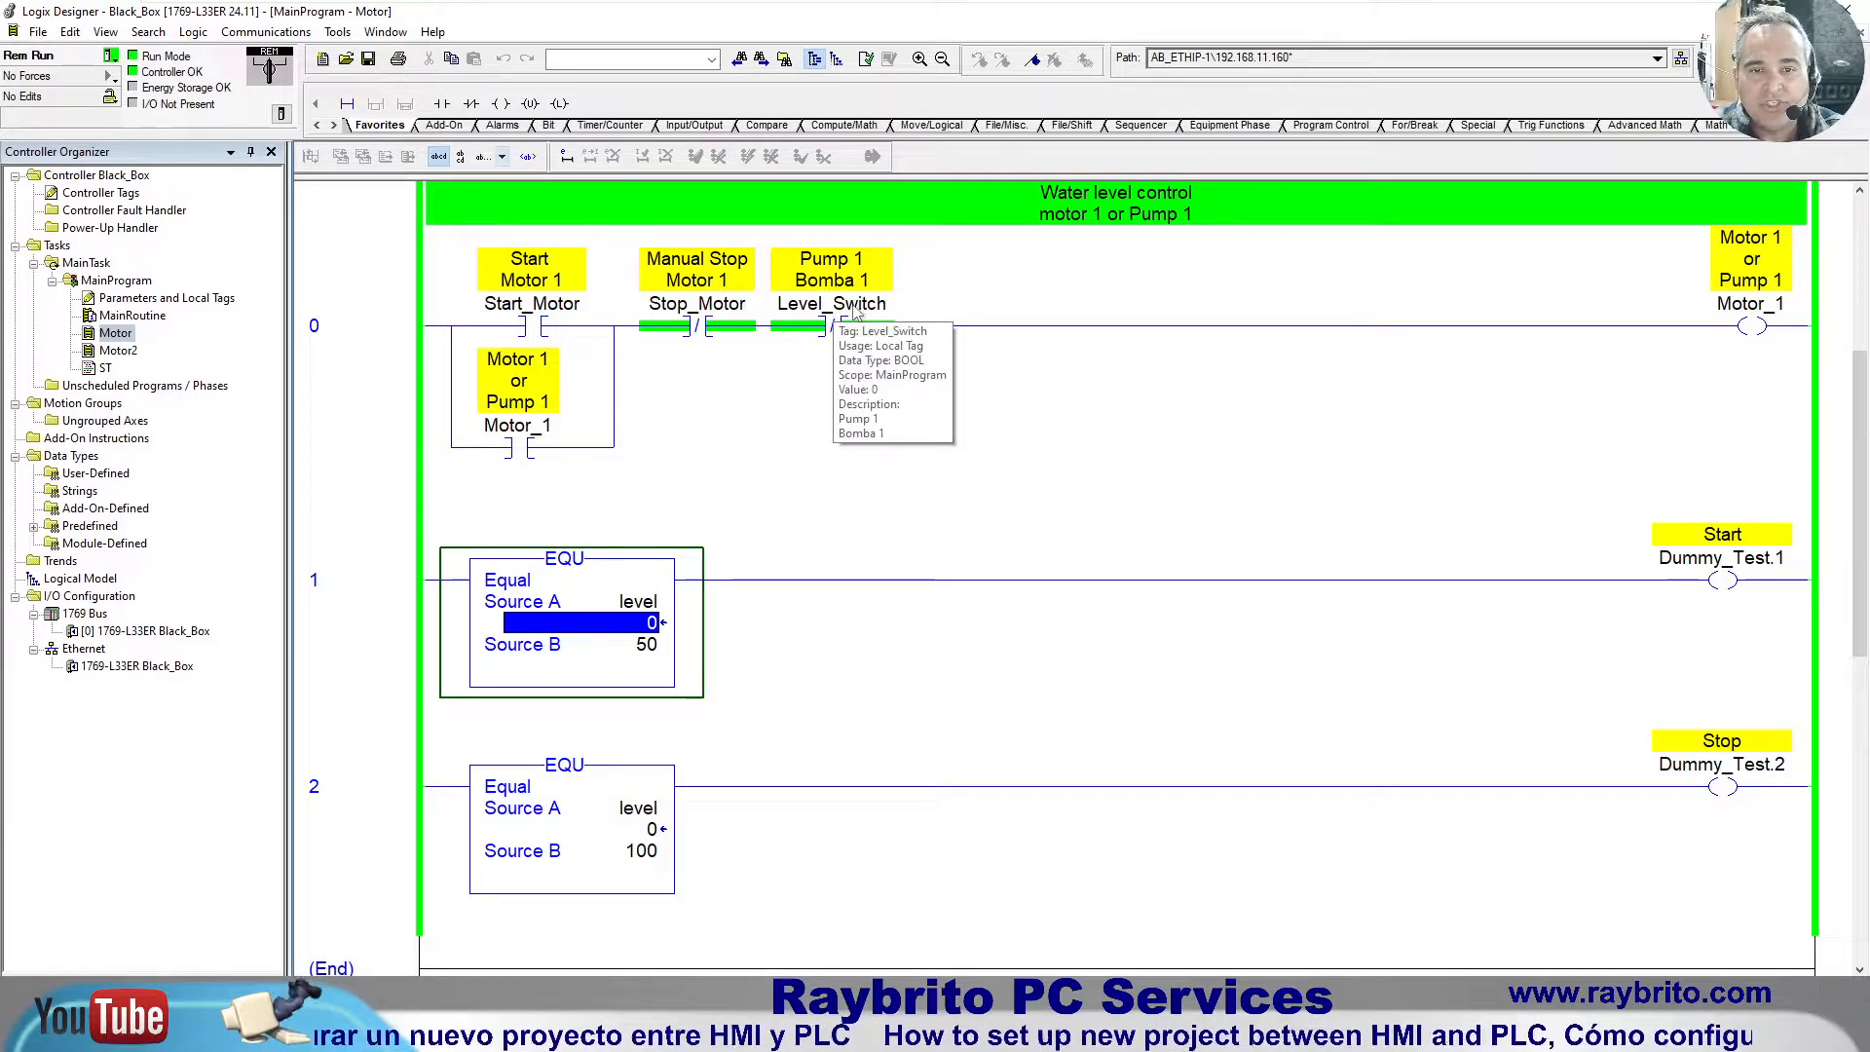
left_click(857, 308)
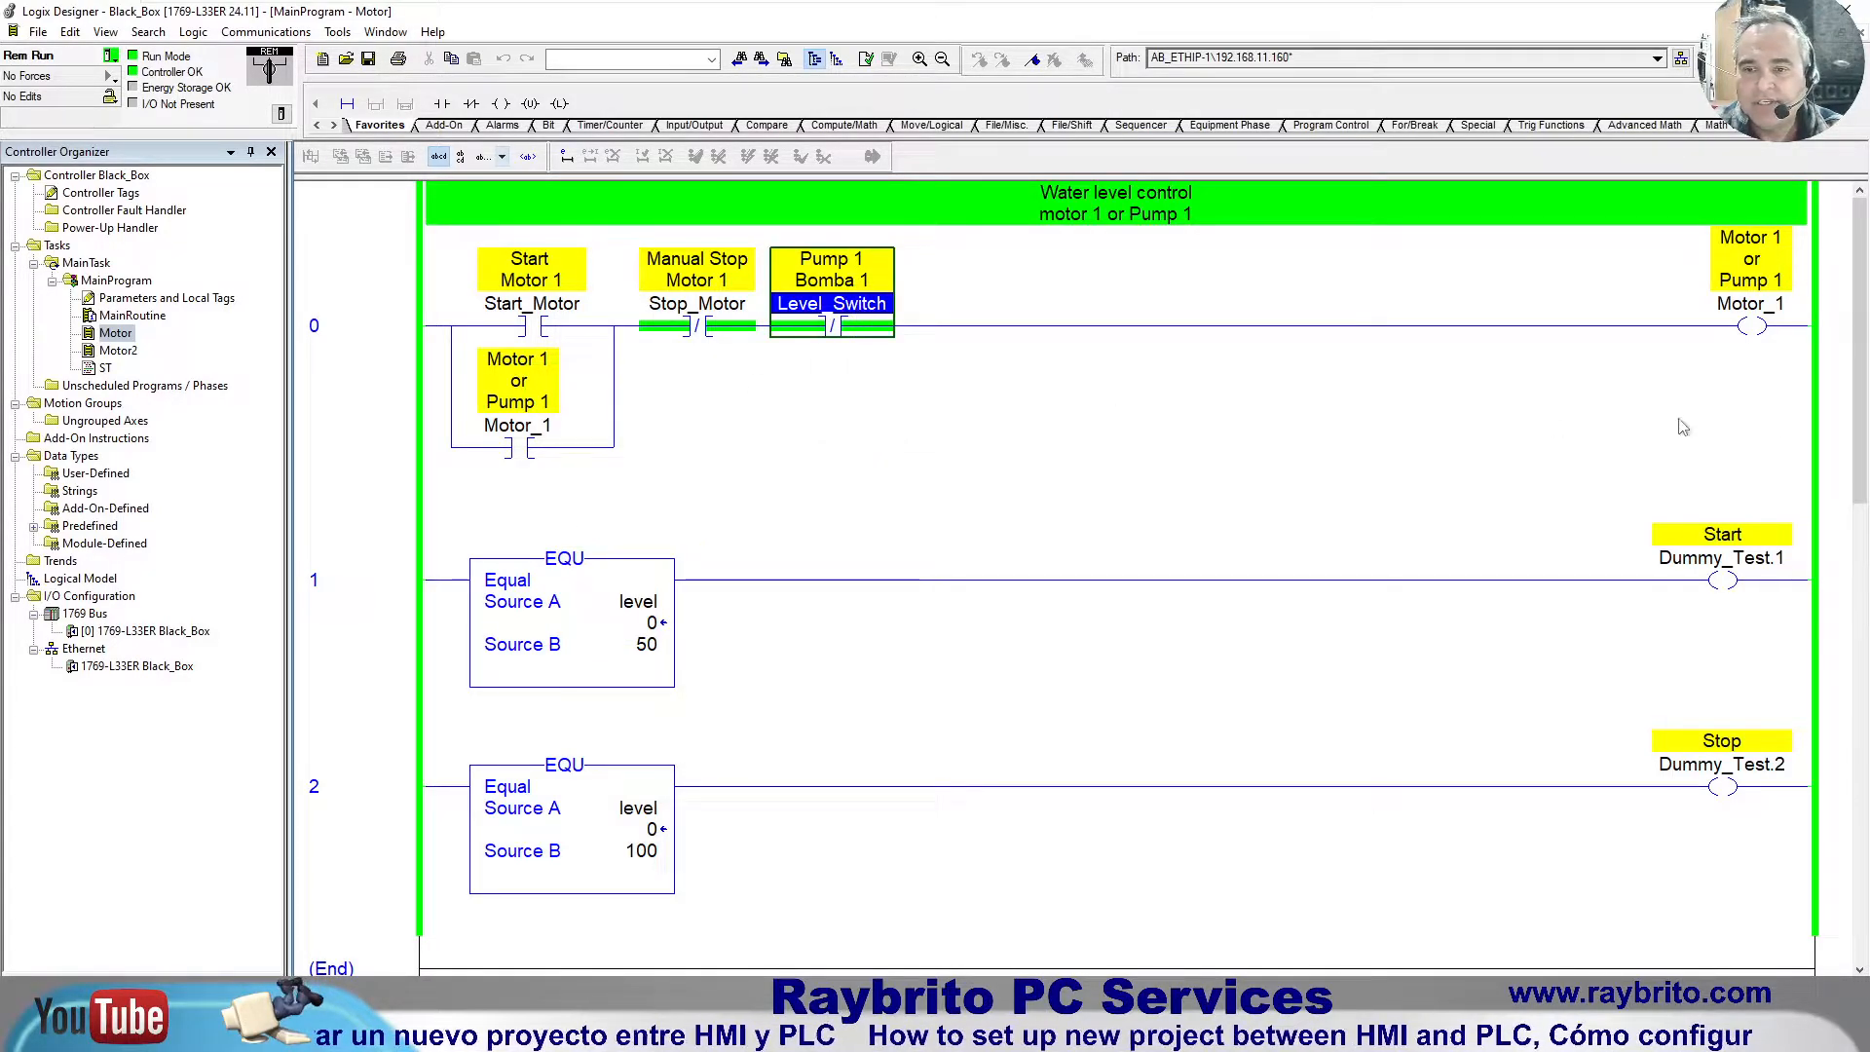
Step: Start an online edit of rung 1 and assign the Level_Switch tag to its output coil
left_click(1713, 564)
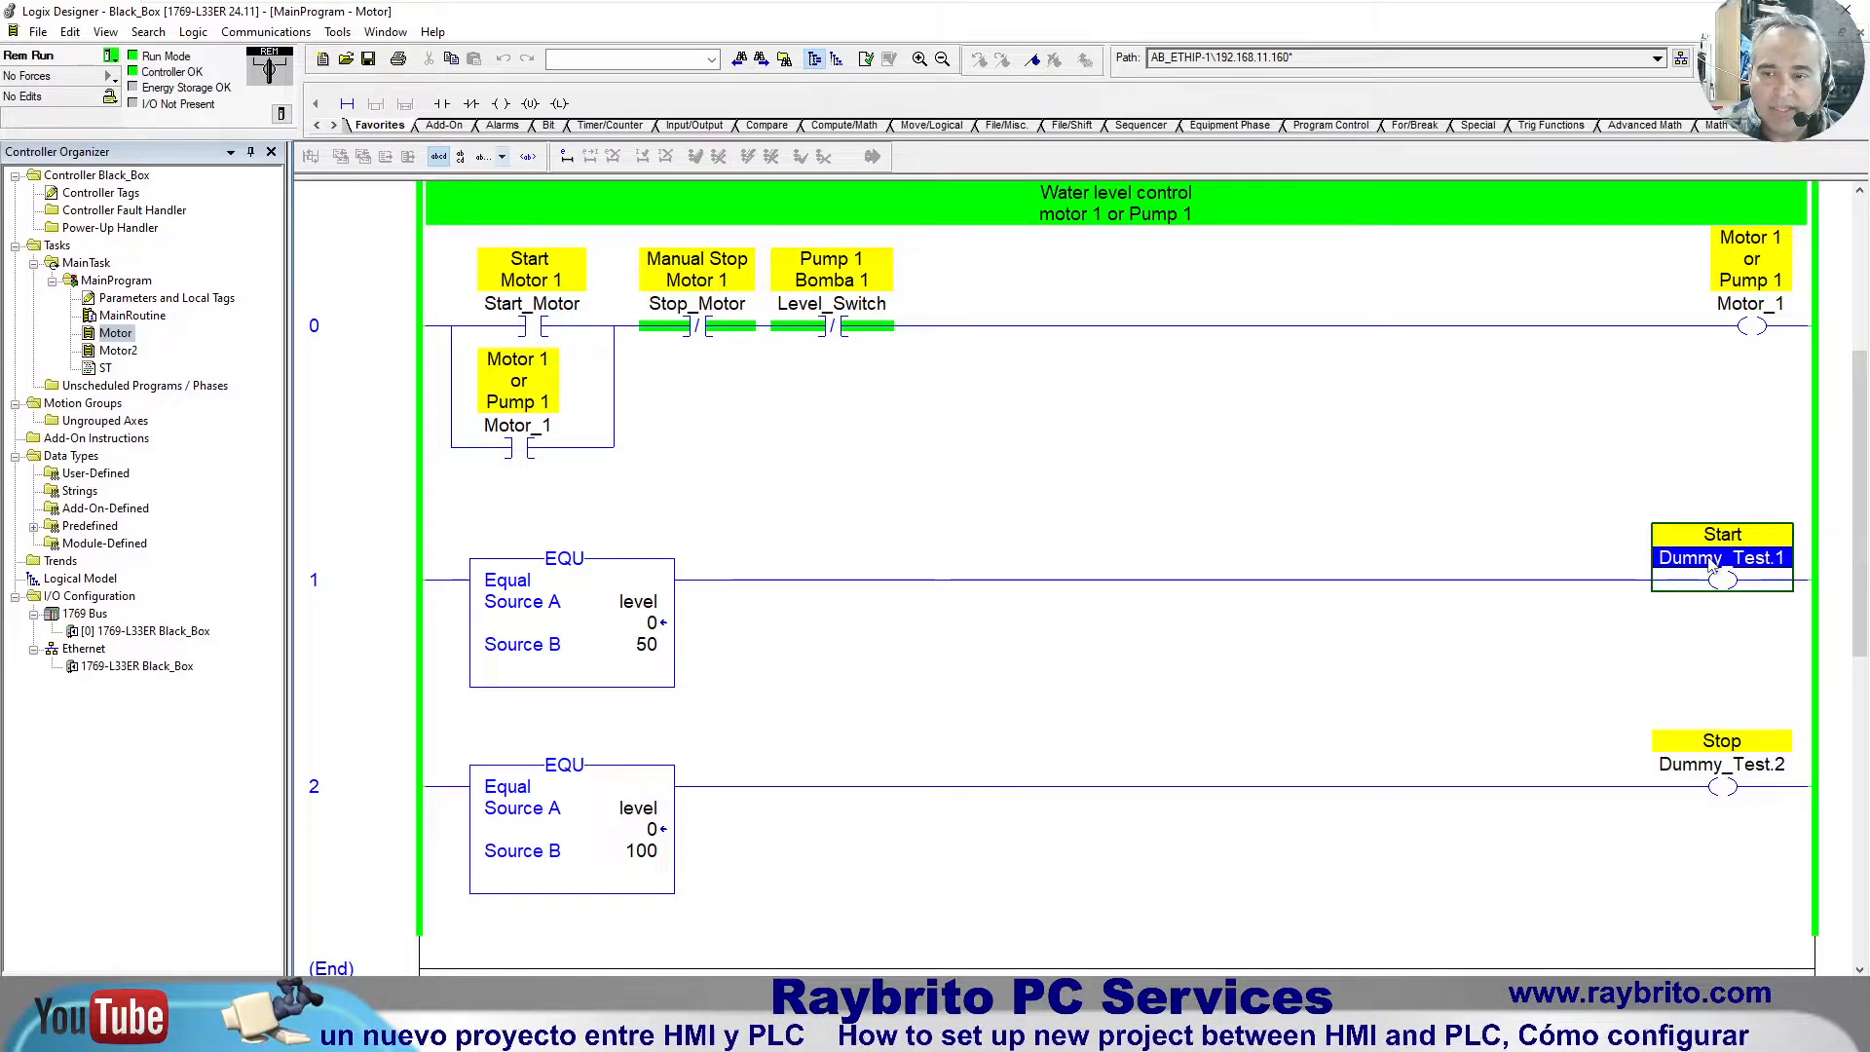
left_click(420, 585)
key("ctrl+c")
key("ctrl+v")
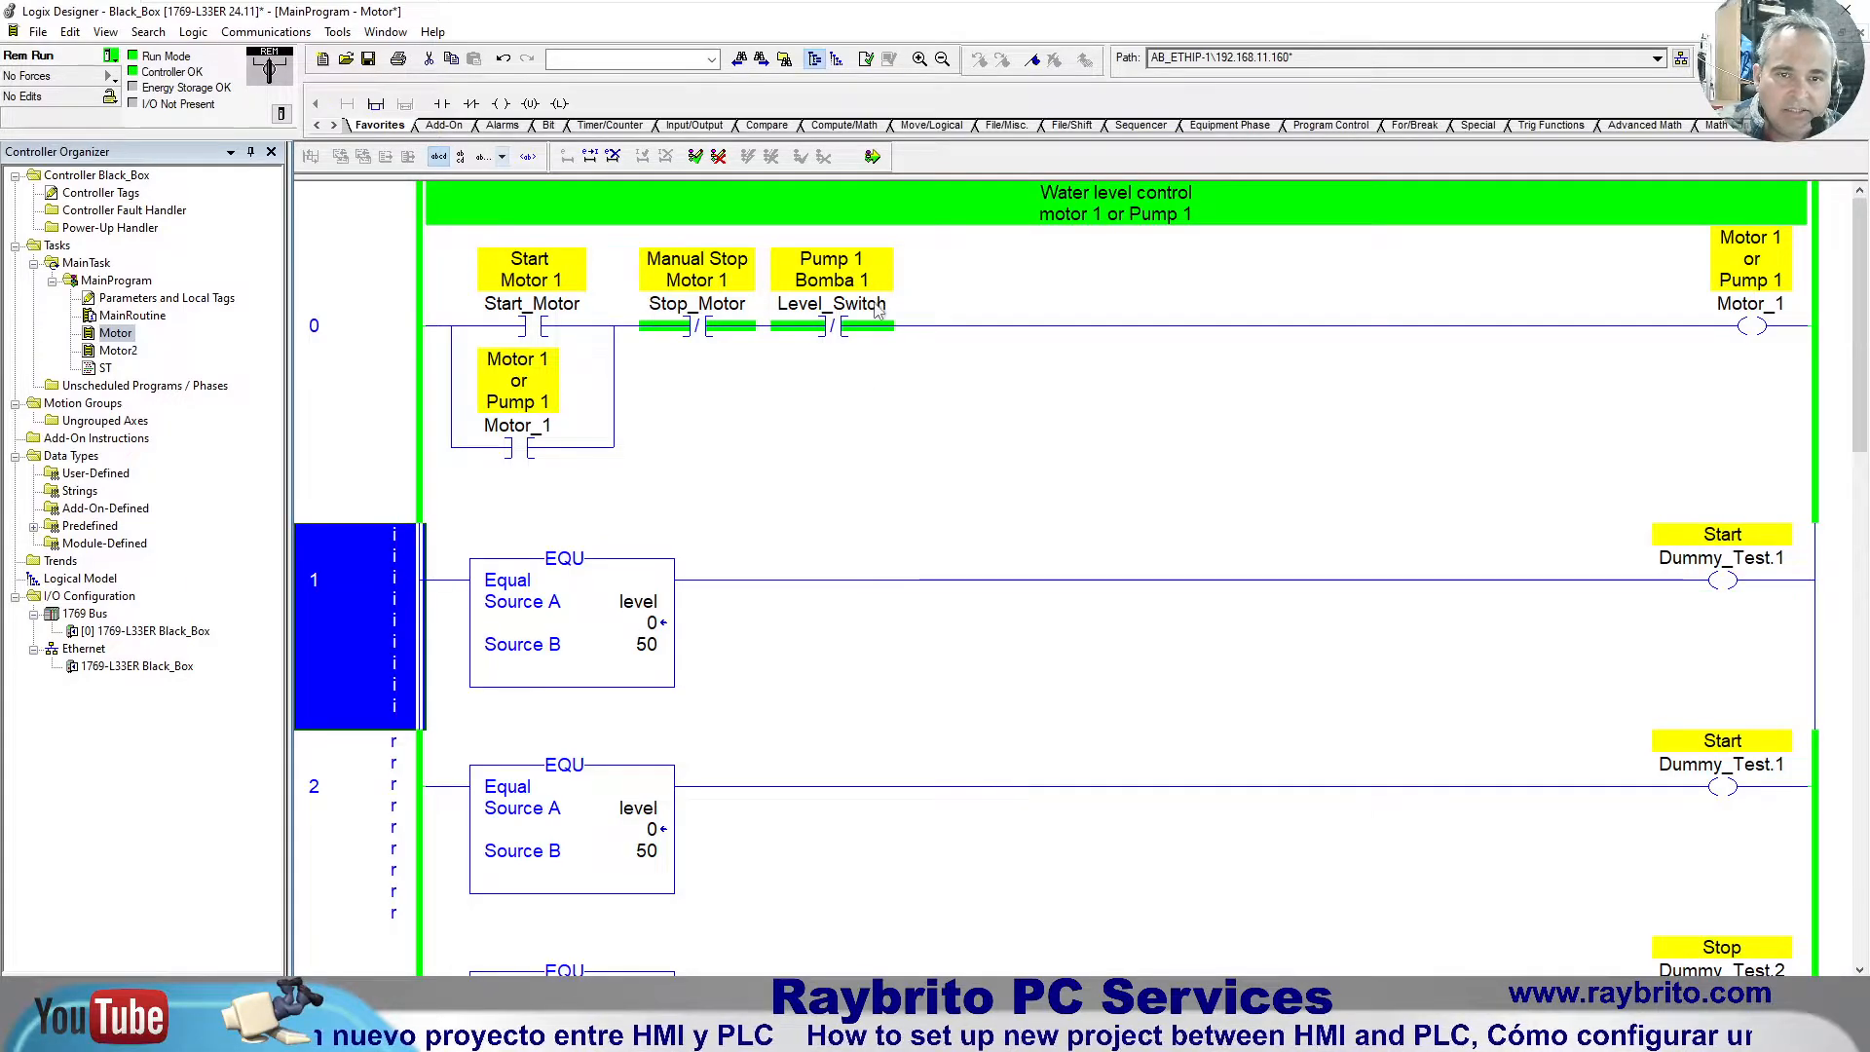
left_click(884, 310)
left_click_drag(884, 310, 1781, 565)
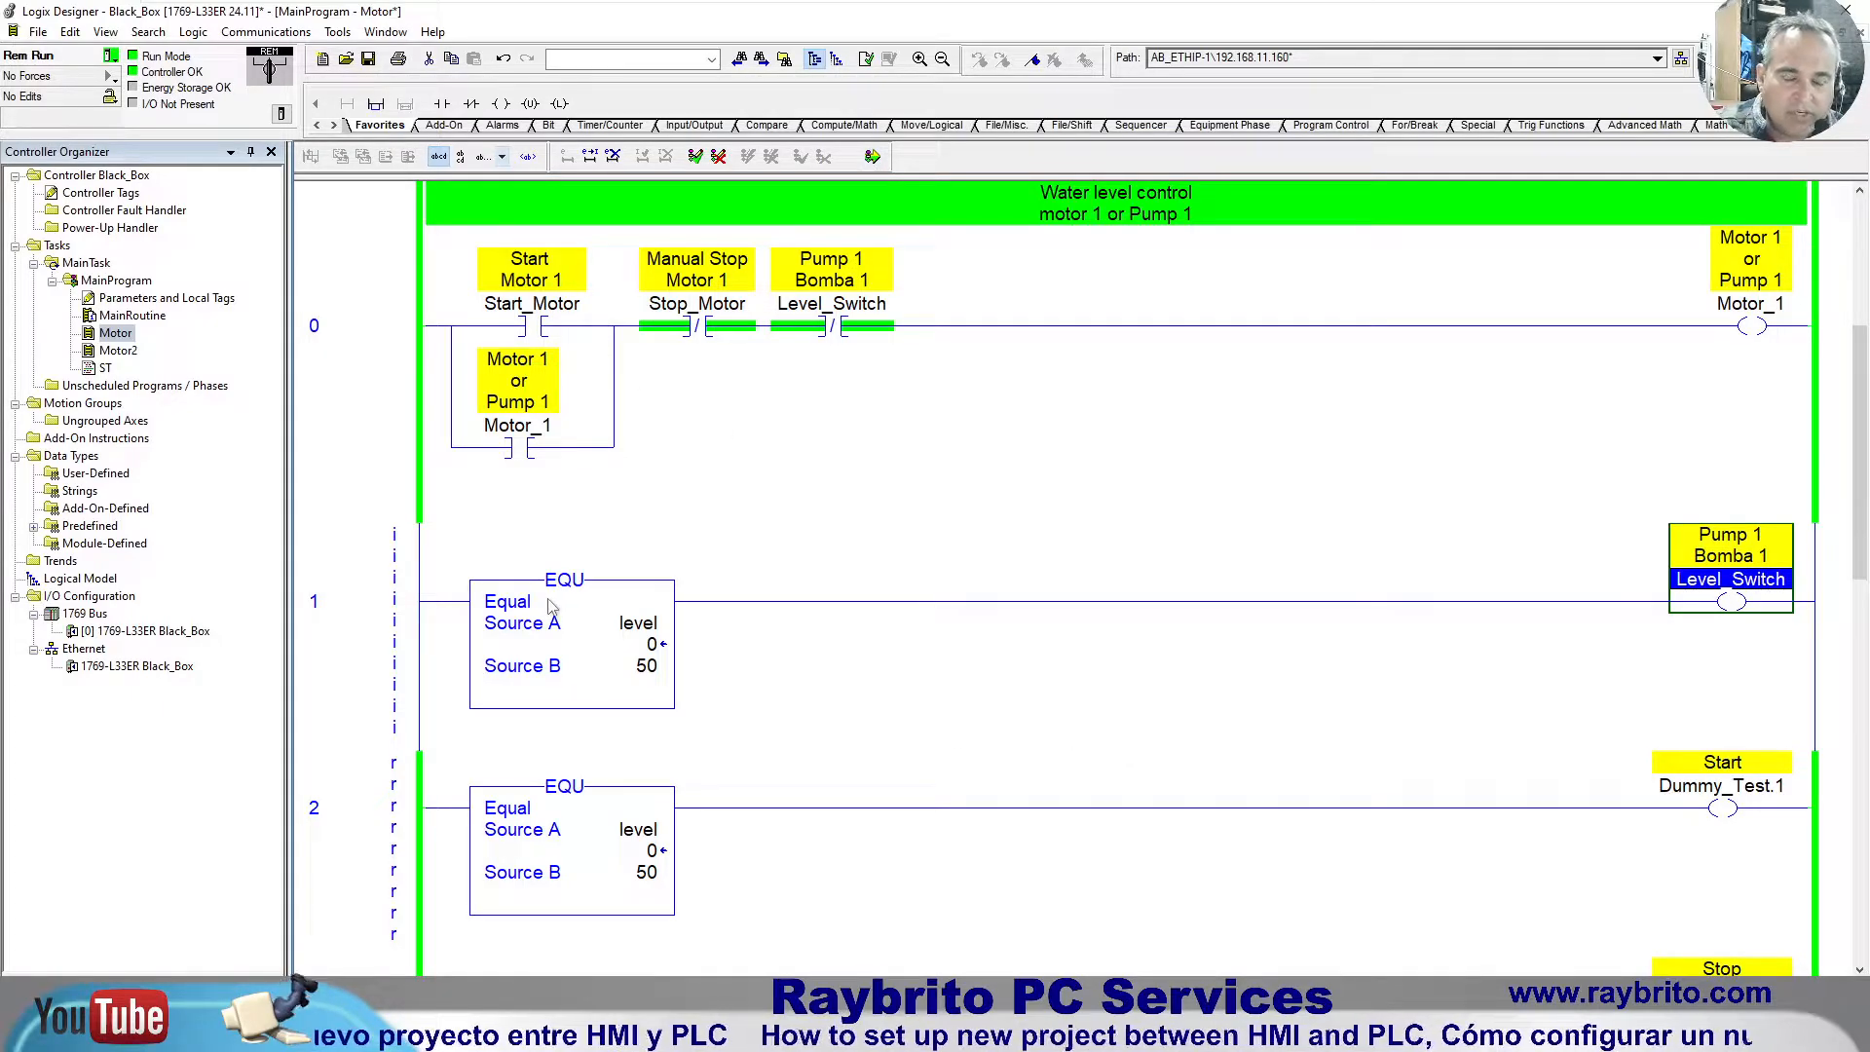
Step: Add a parallel branch around the EQU instruction on rung 1 and copy the EQU with Source B 100 from rung 3 into it
scroll(745, 661, "down", 3)
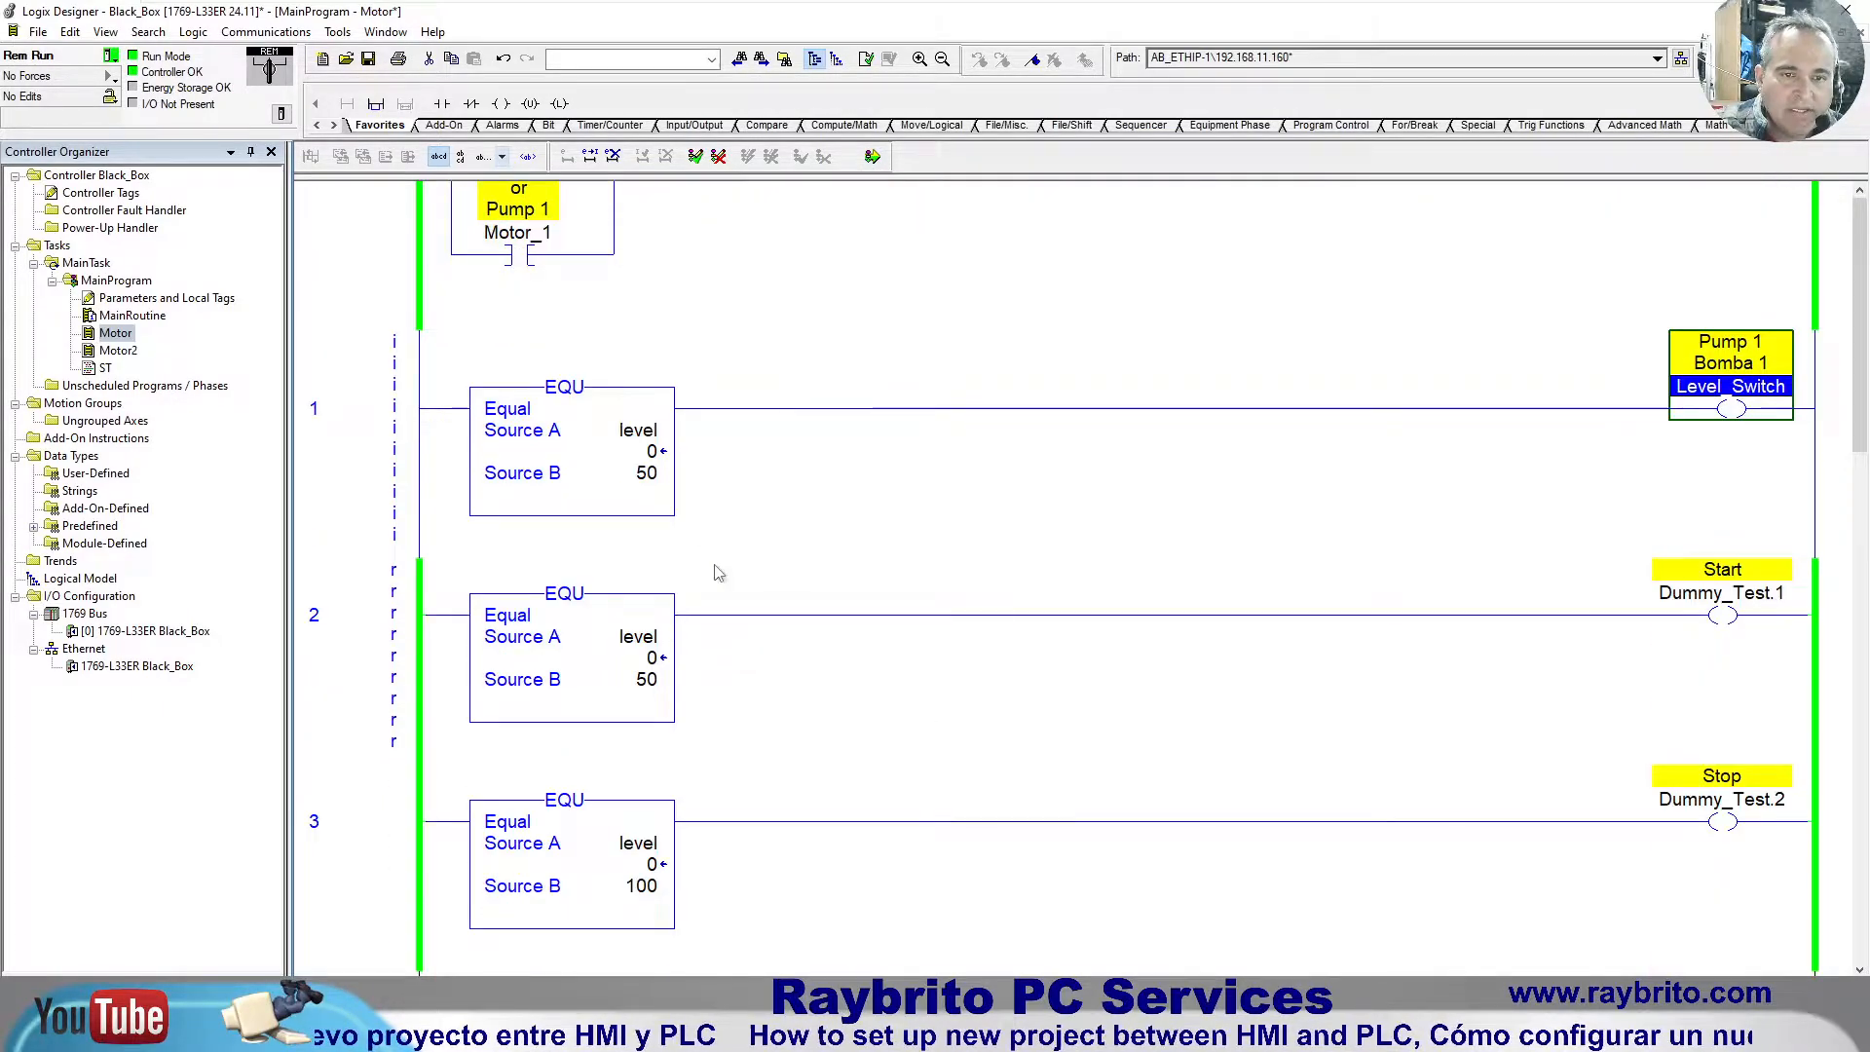
left_click(567, 394)
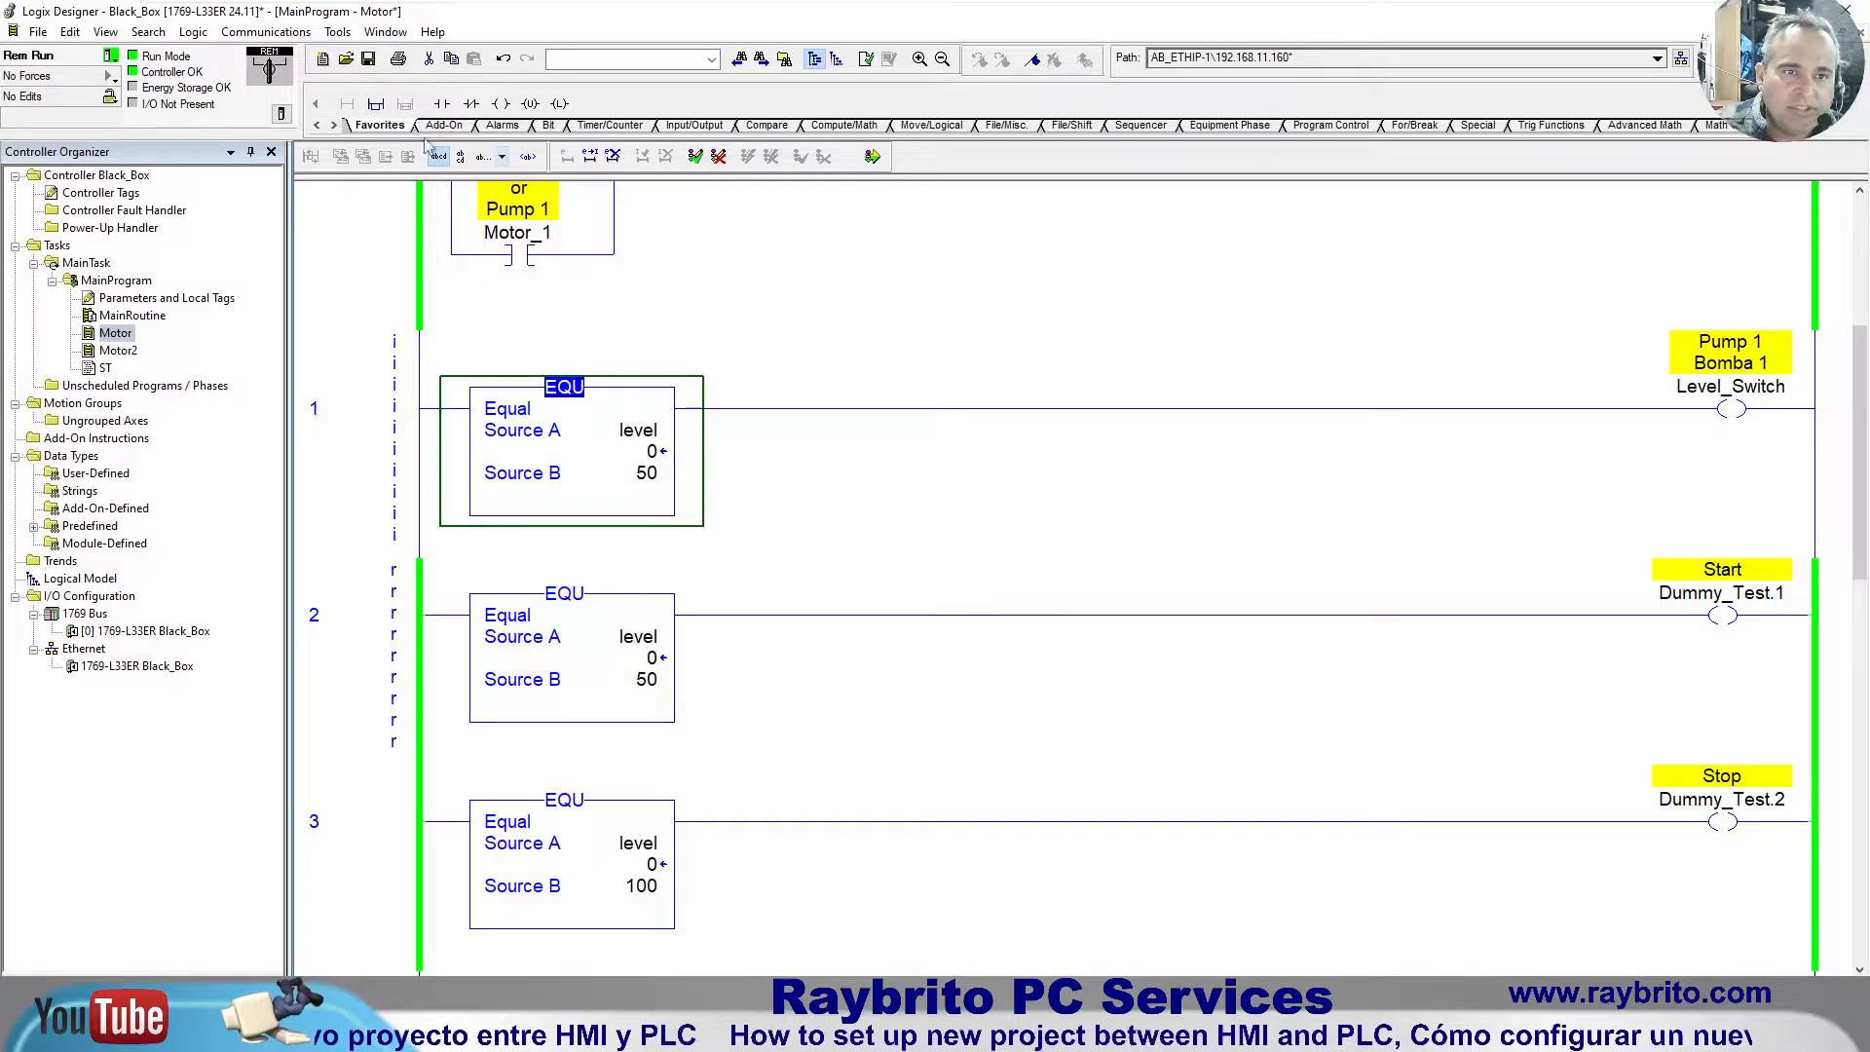
left_click(376, 103)
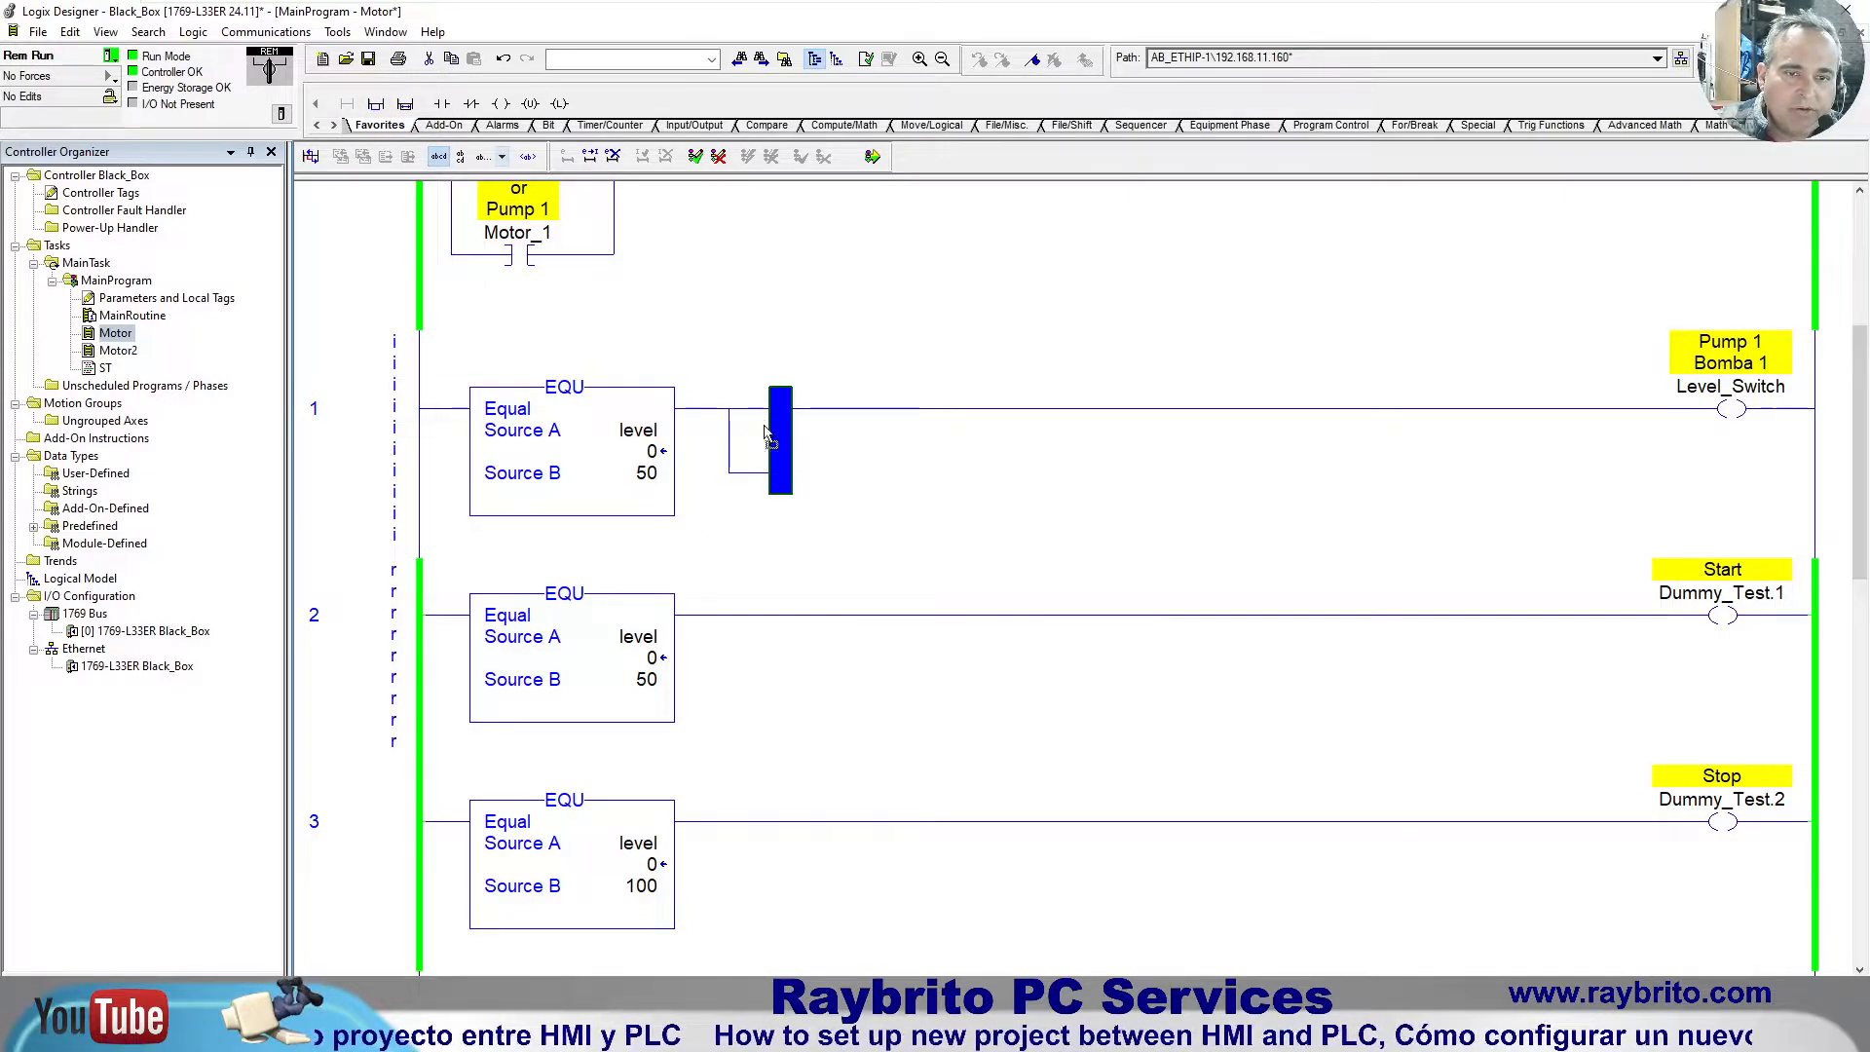
left_click_drag(771, 428, 432, 414)
scroll(584, 604, "down", 3)
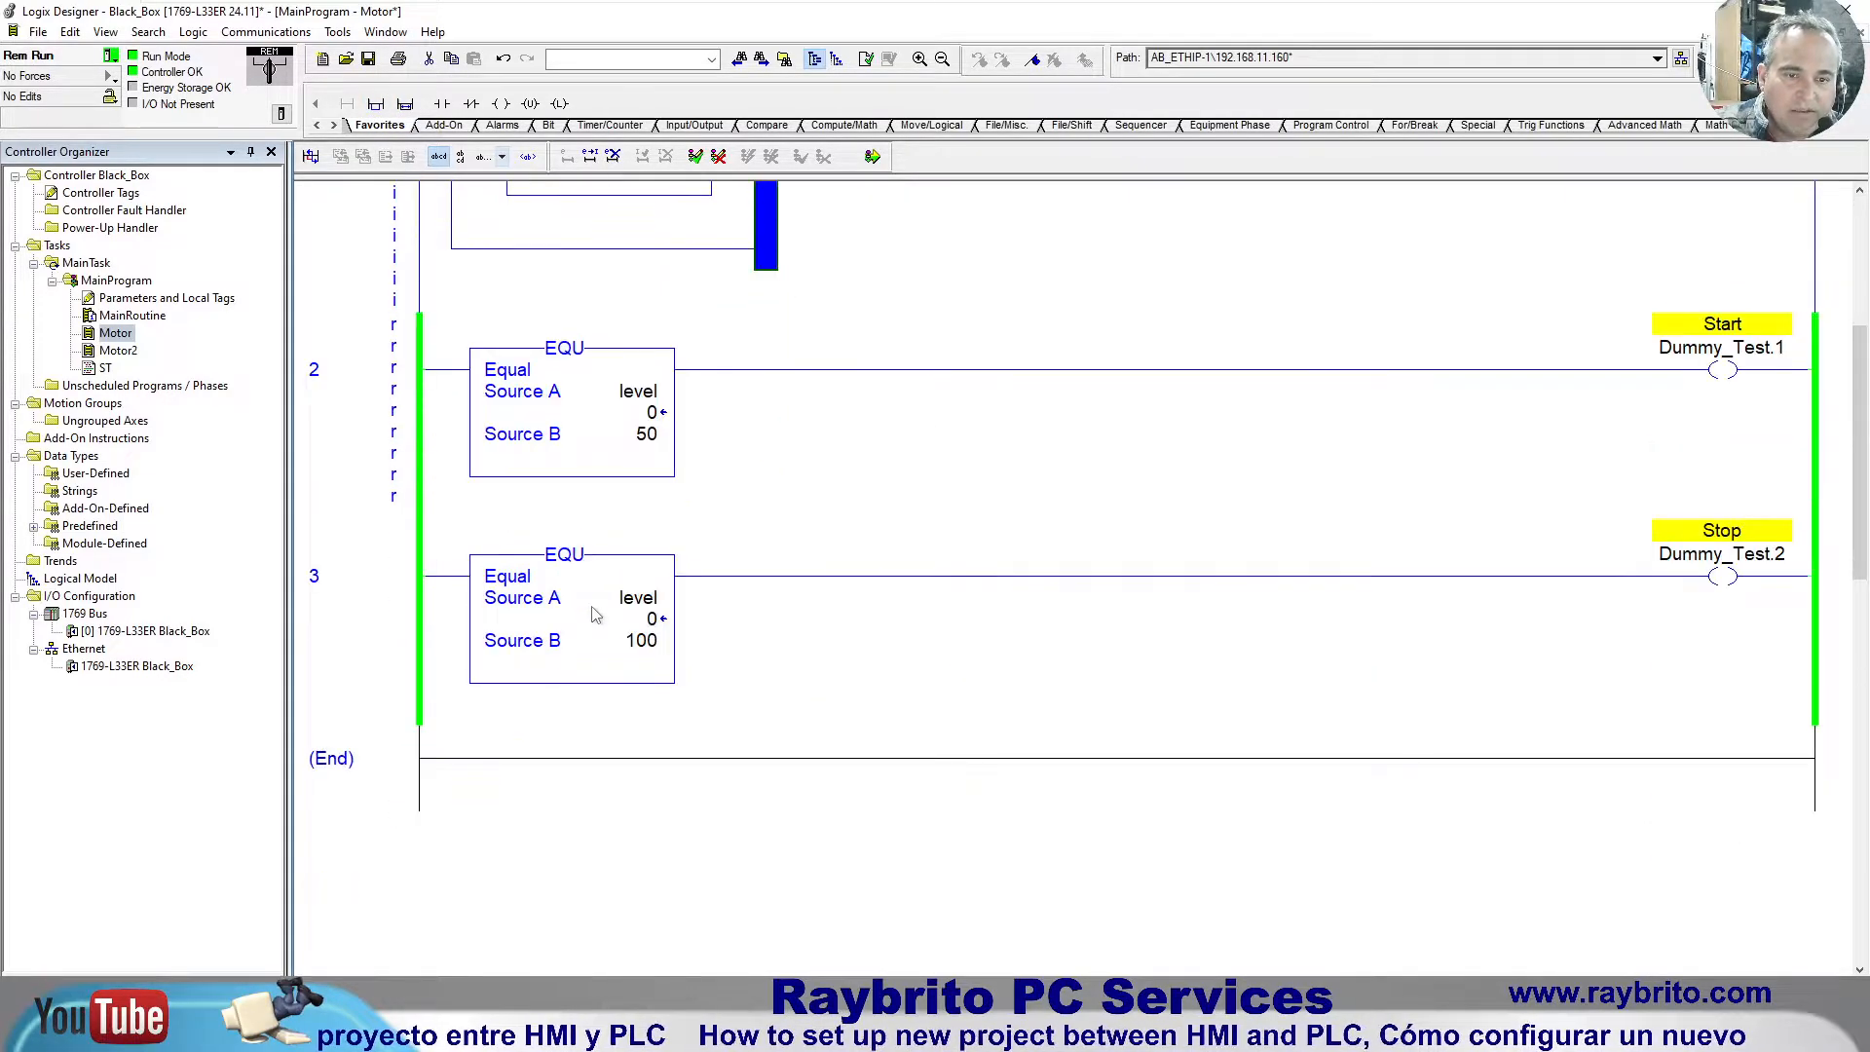
left_click(566, 557)
left_click_drag(568, 563, 601, 234)
Step: Delete rung 3 with the Dummy_Test.2 coil and finalize all edits in MainProgram
left_click(429, 676)
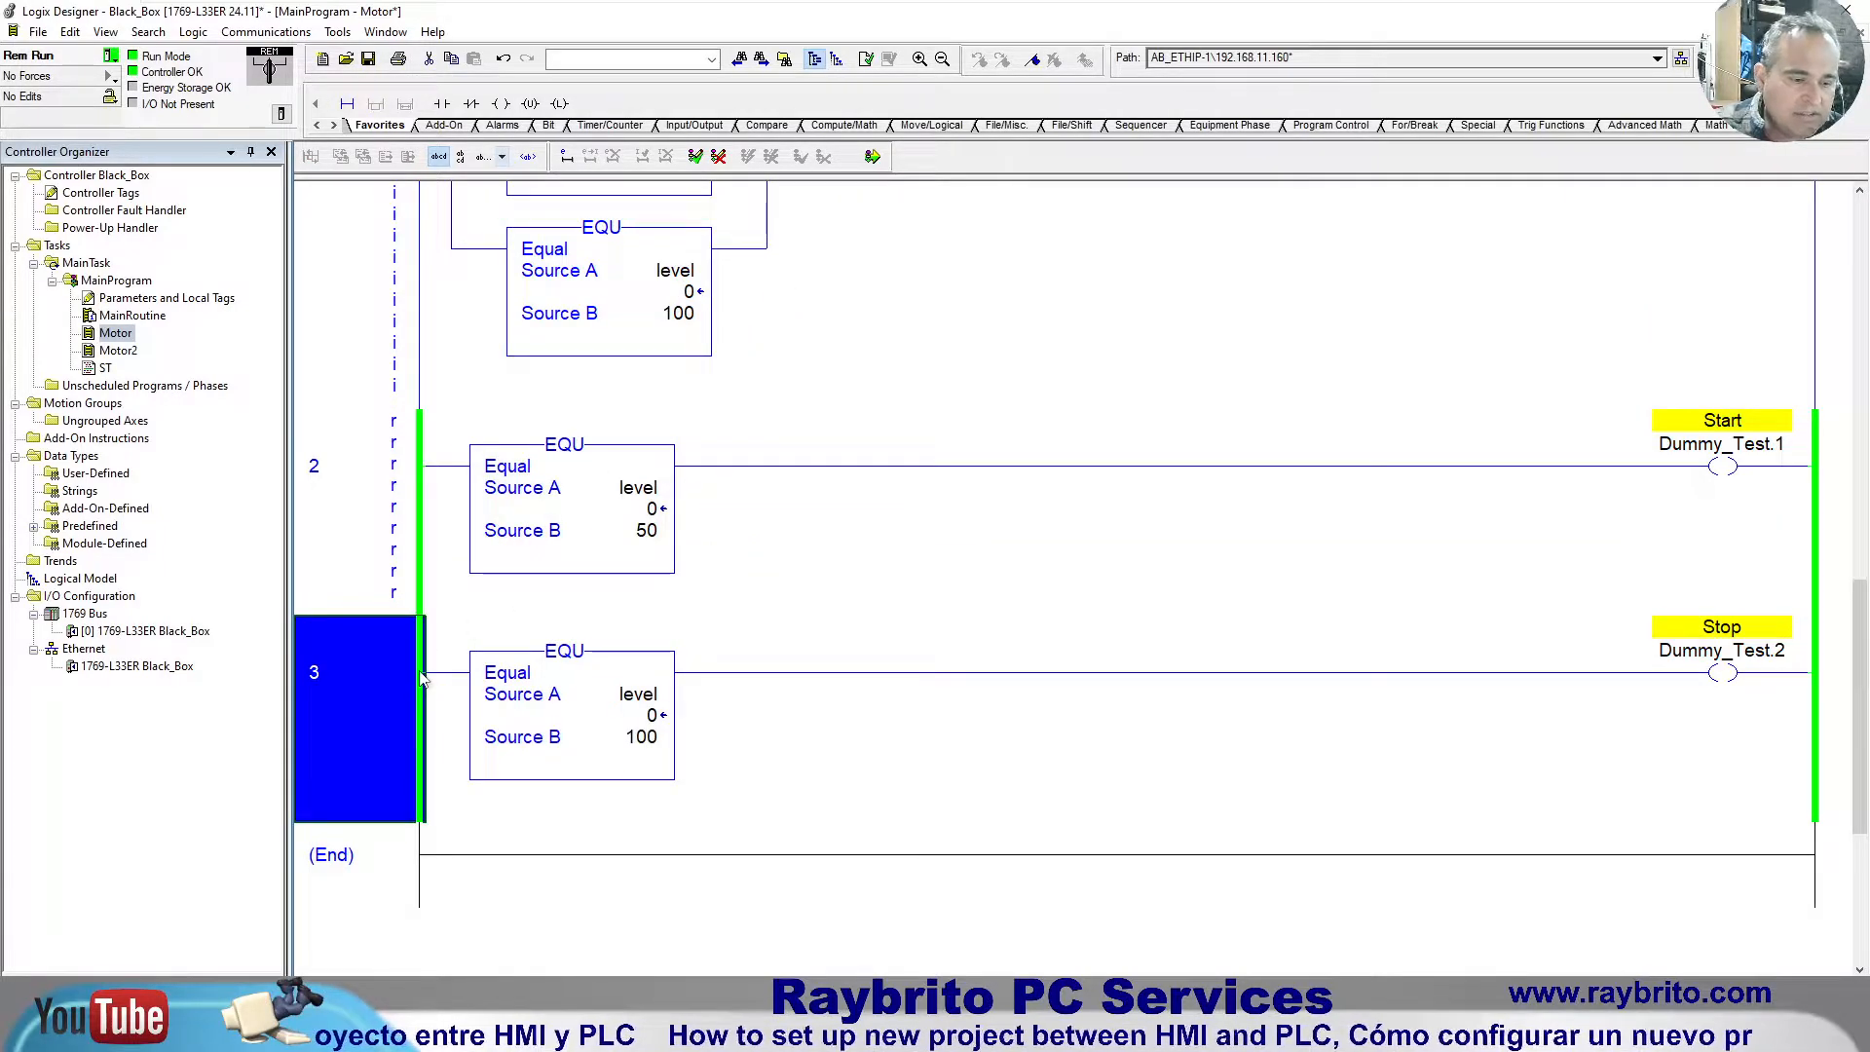
scroll(974, 506, "up", 3)
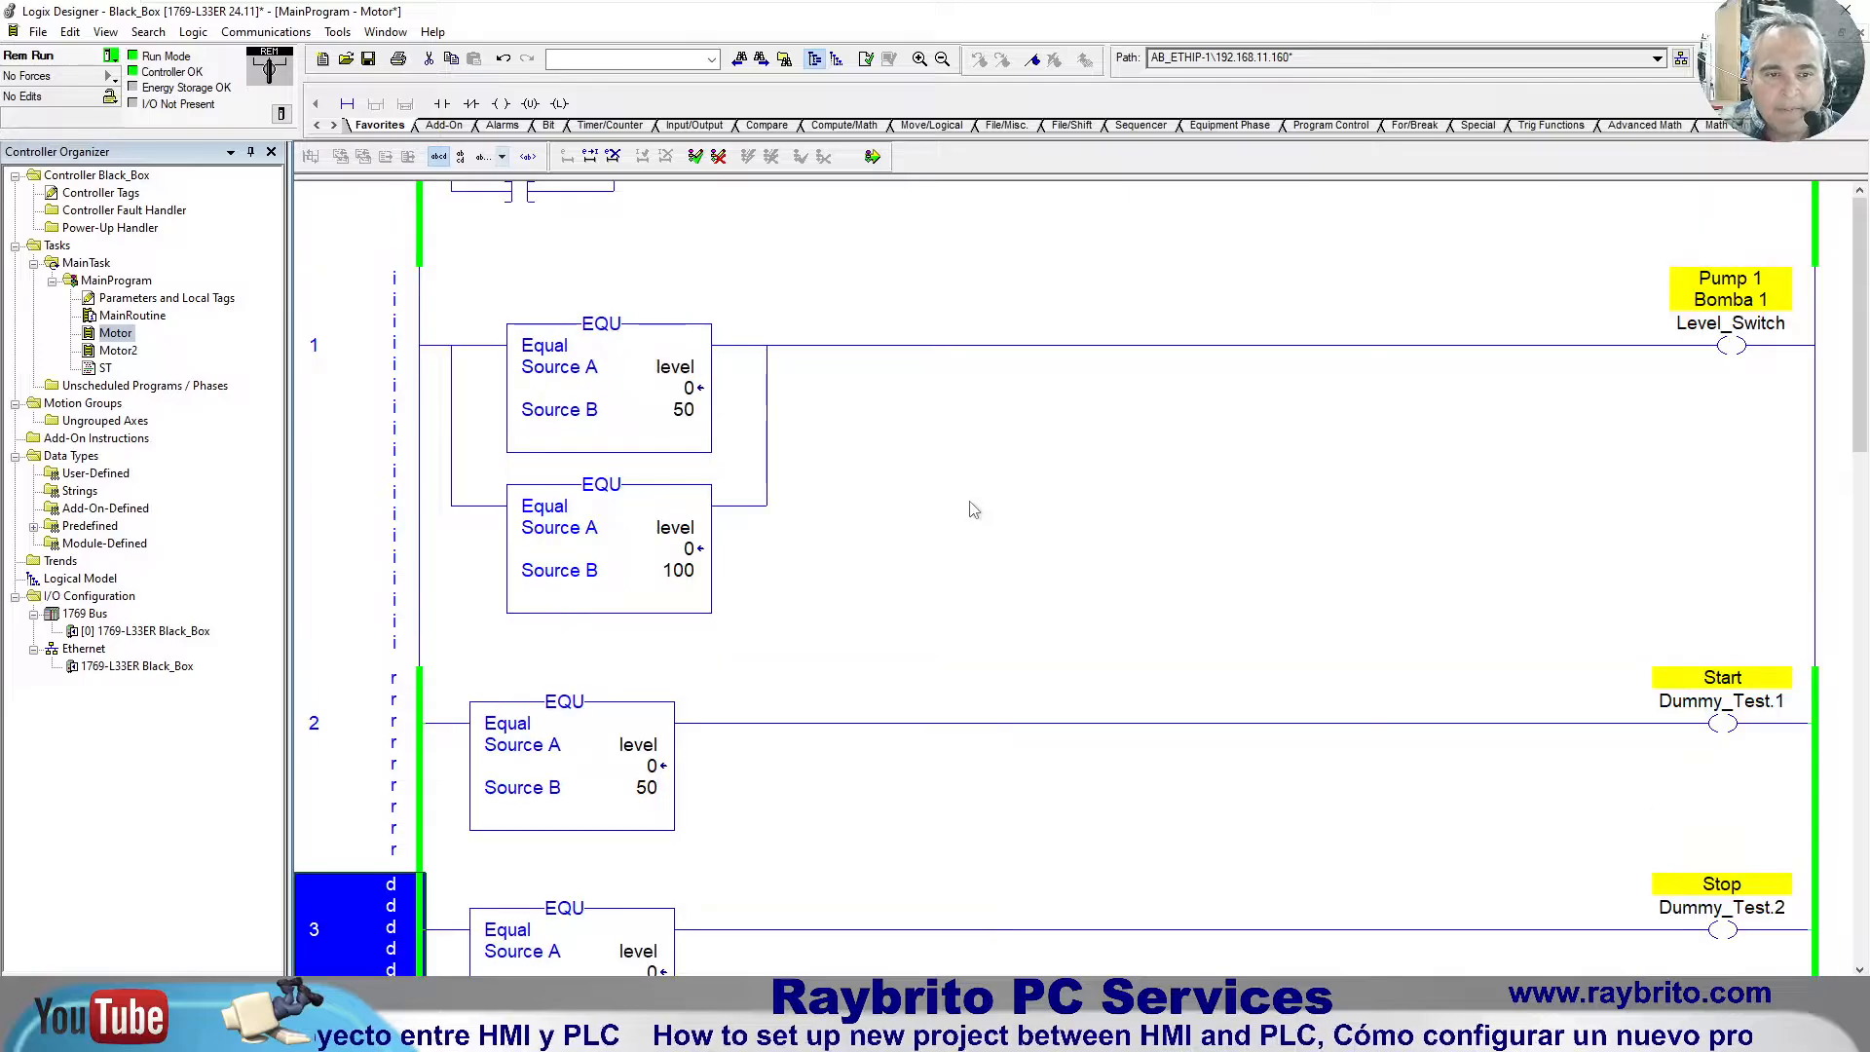
left_click(871, 155)
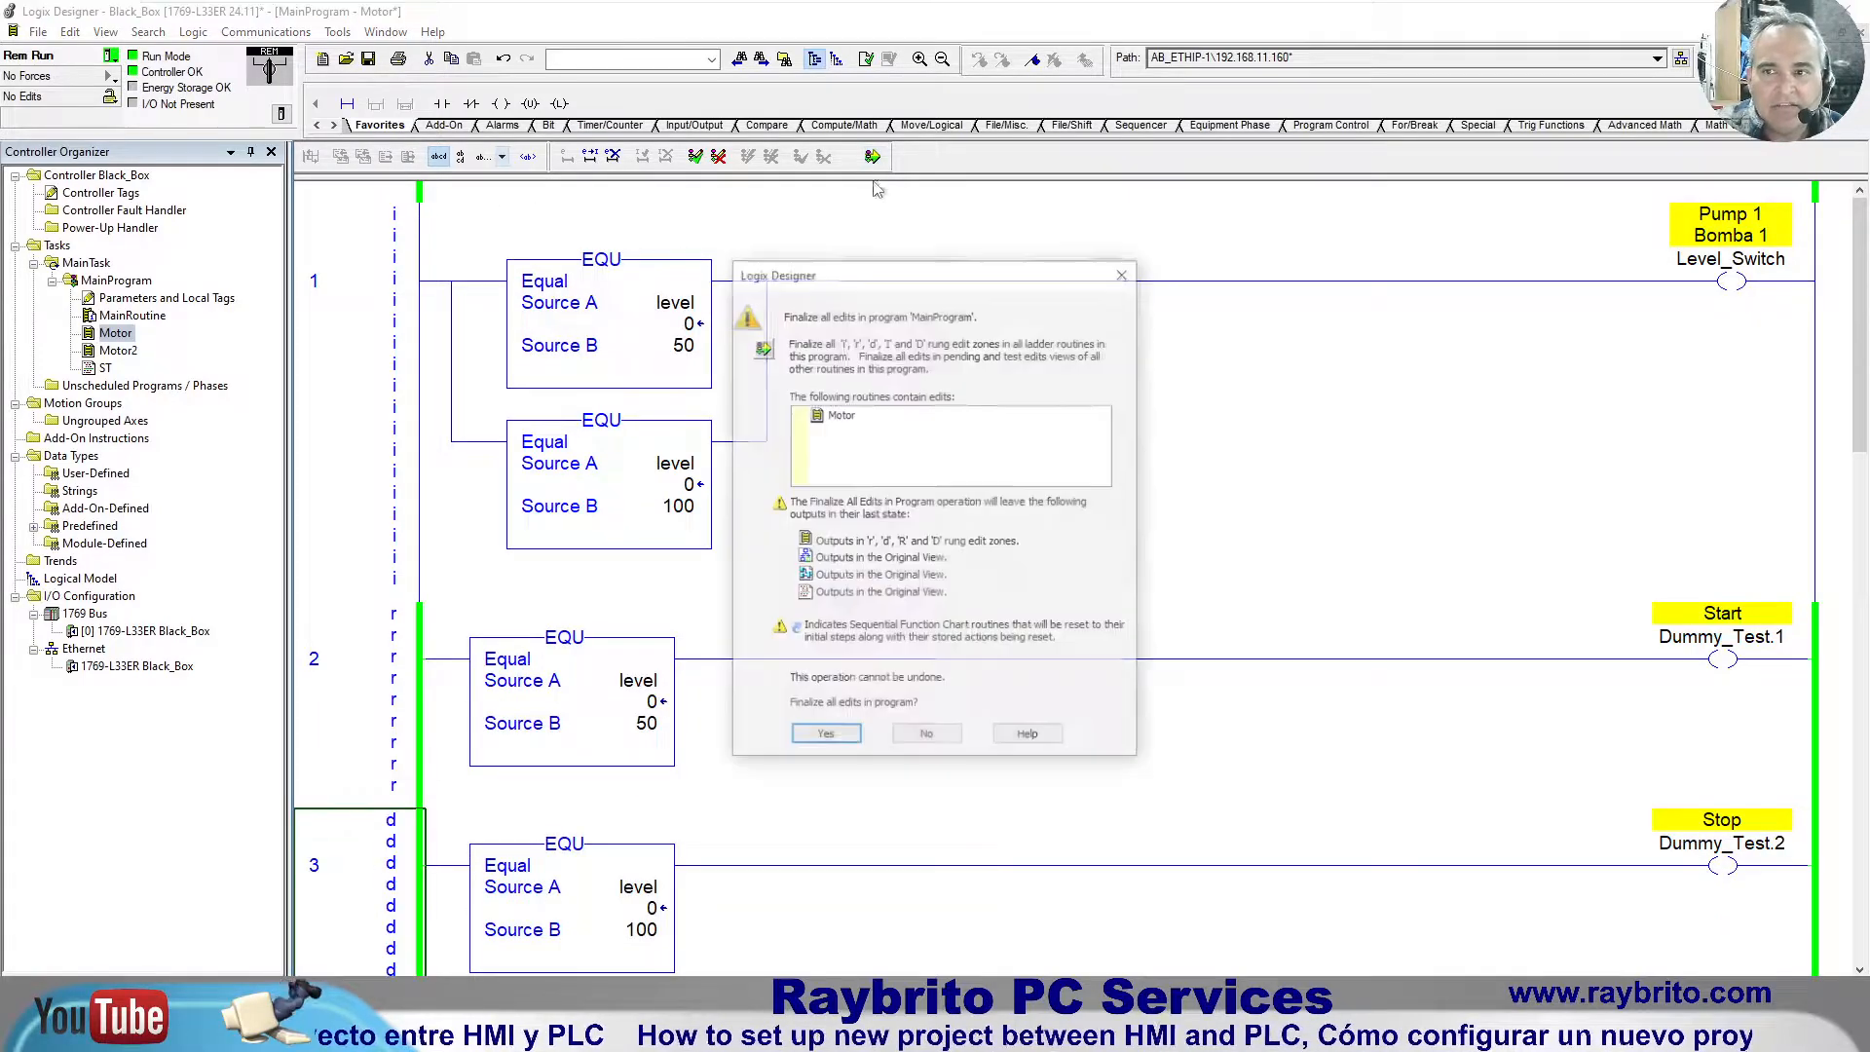
left_click(843, 737)
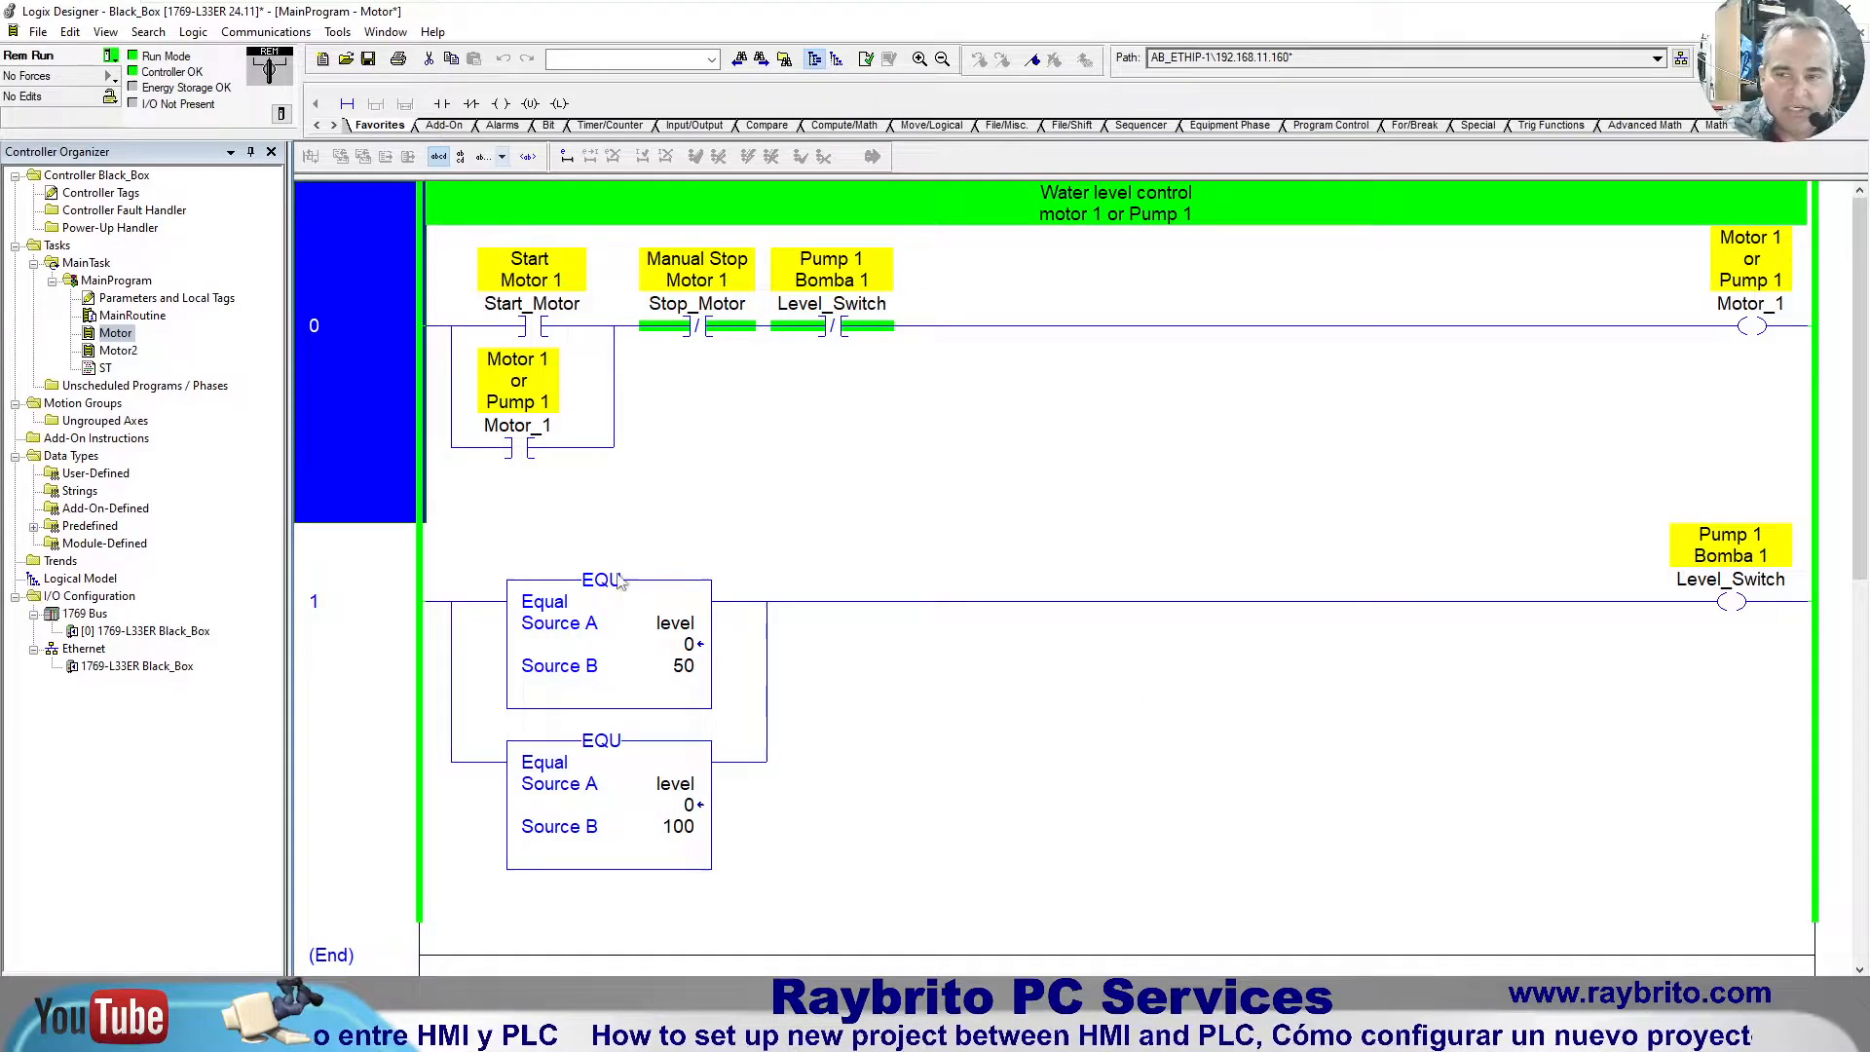
Step: Review the Level_Switch coil and level source on rung 1 and the Level_Switch and Stop_Motor contacts on rung 0
left_click(1733, 584)
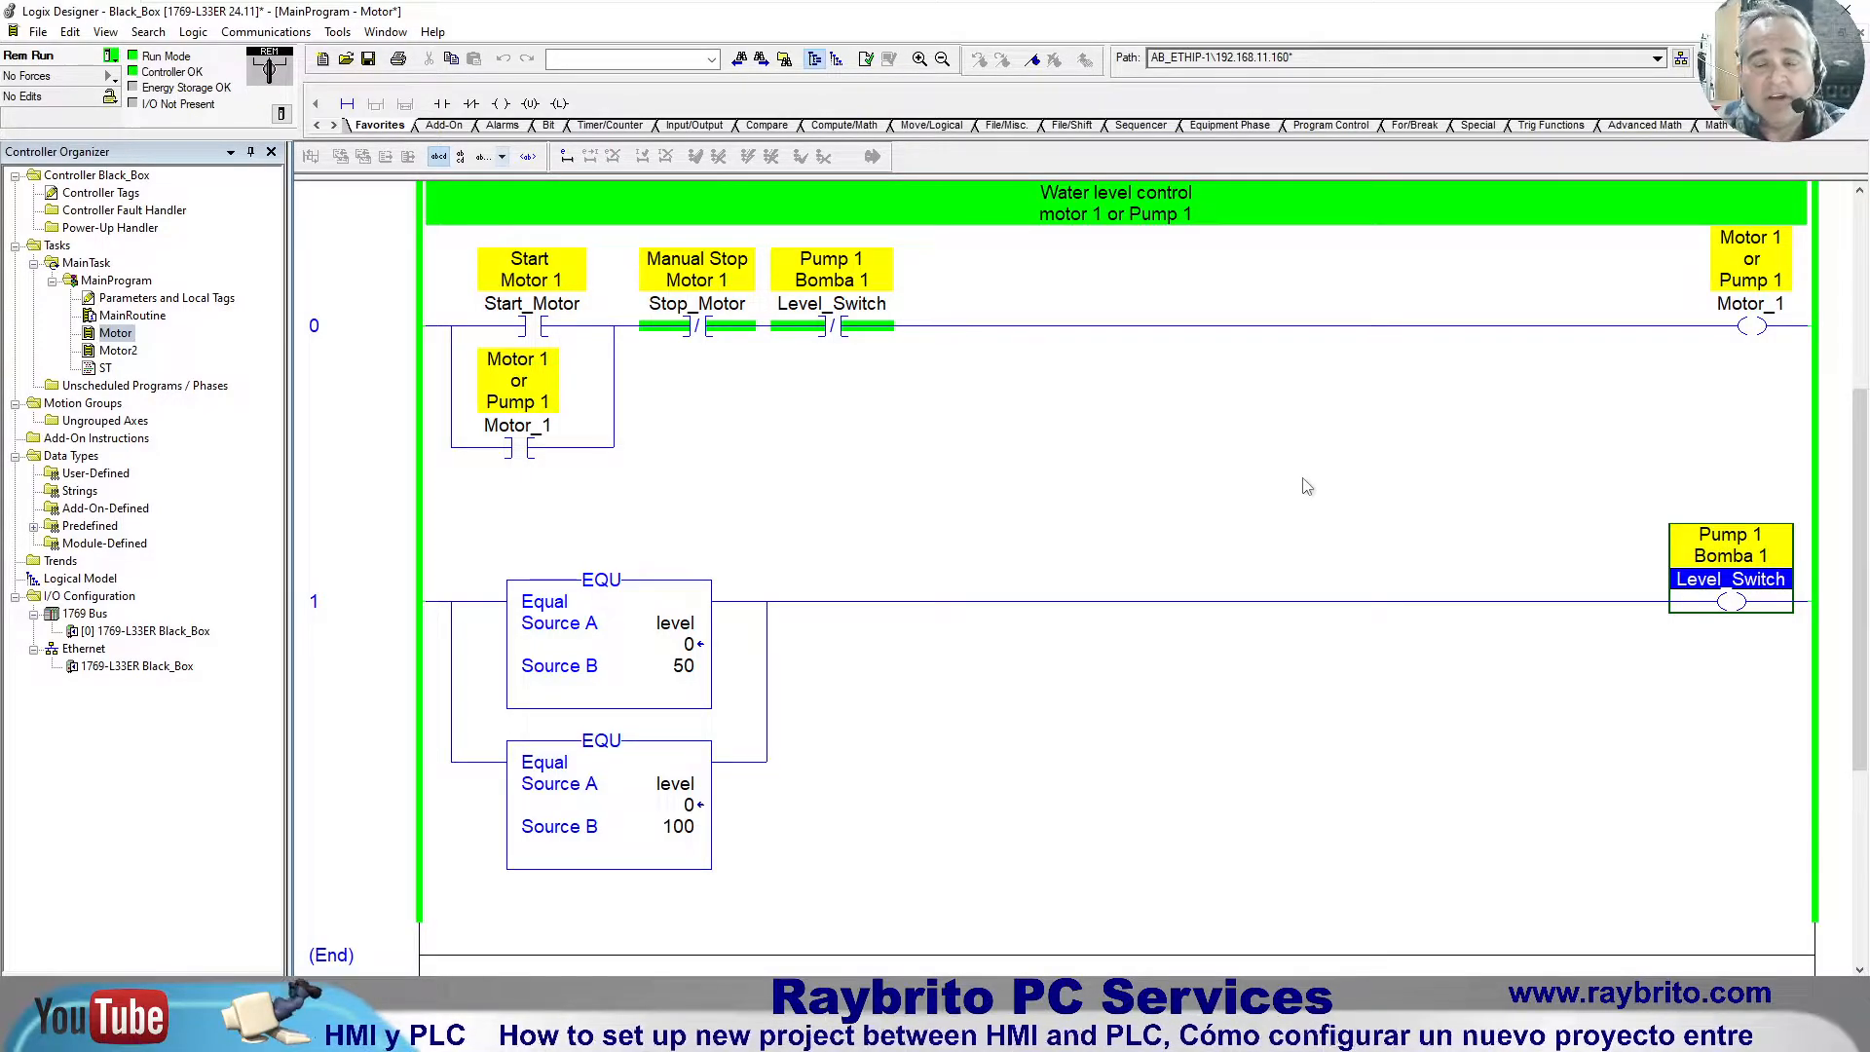
left_click(674, 628)
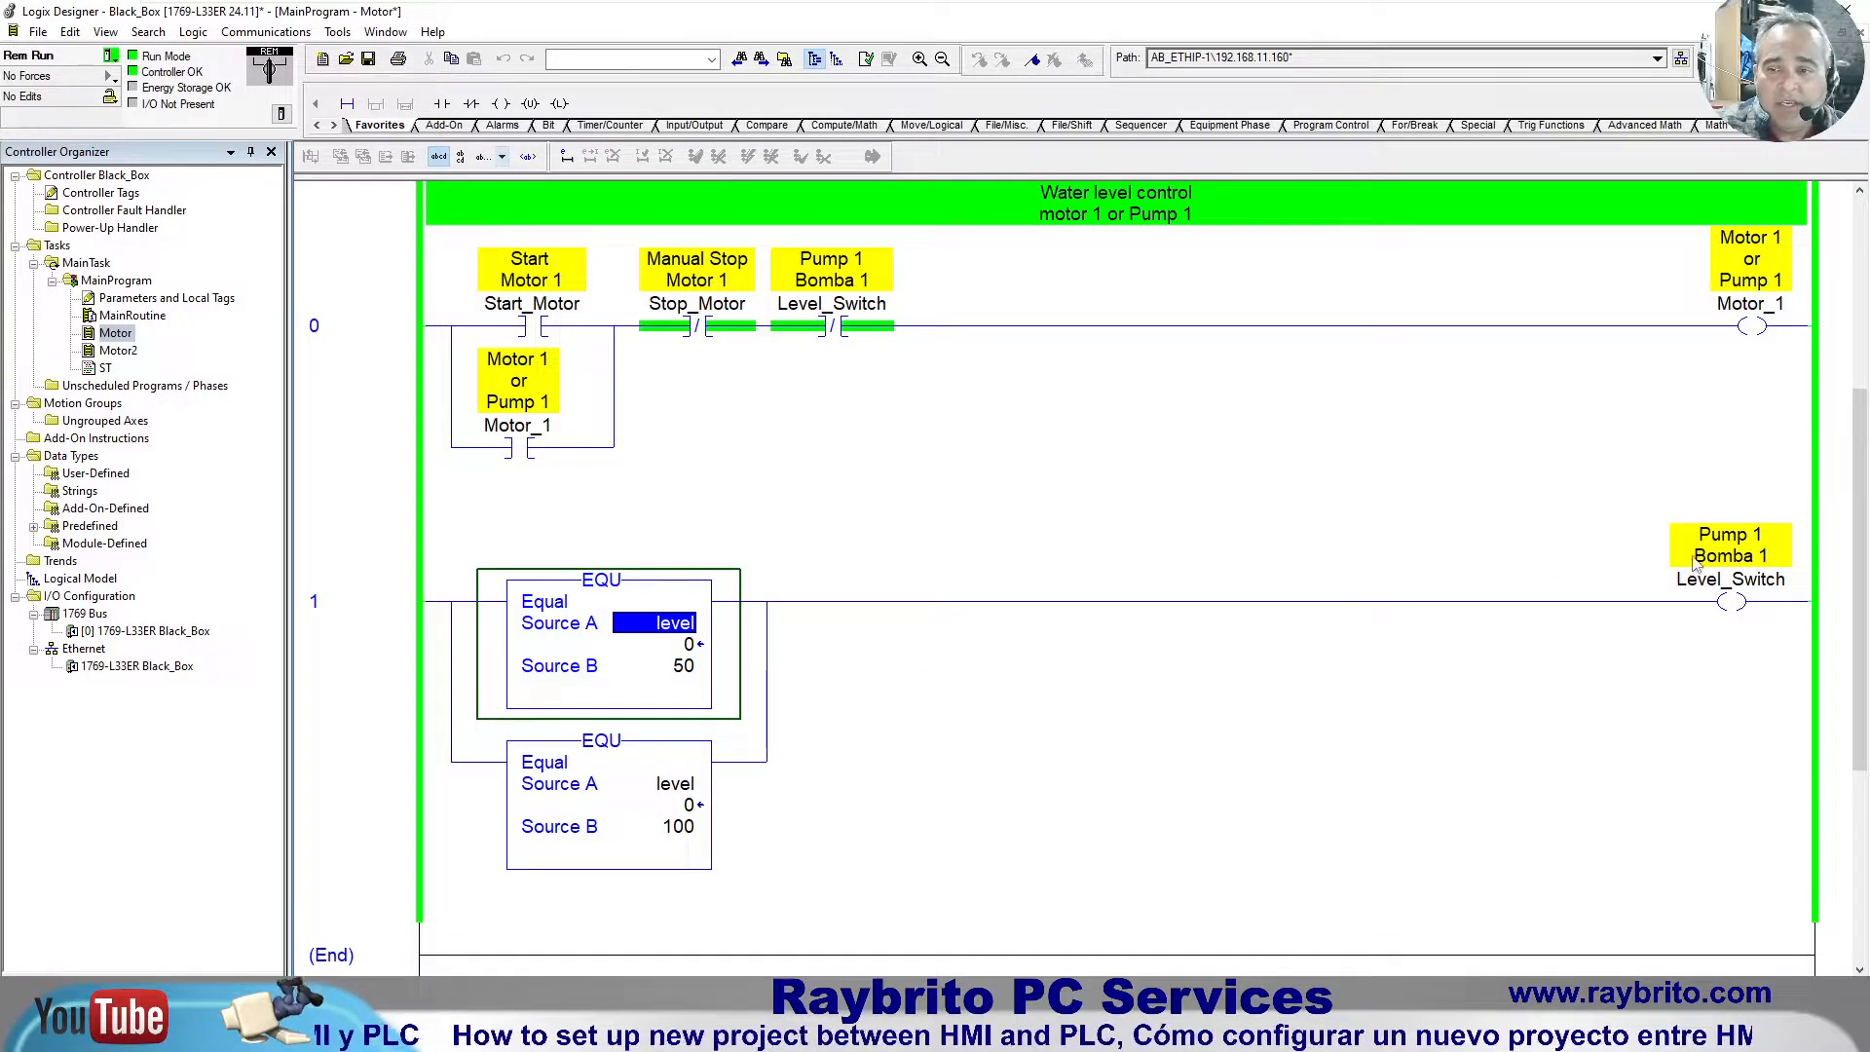
left_click(879, 312)
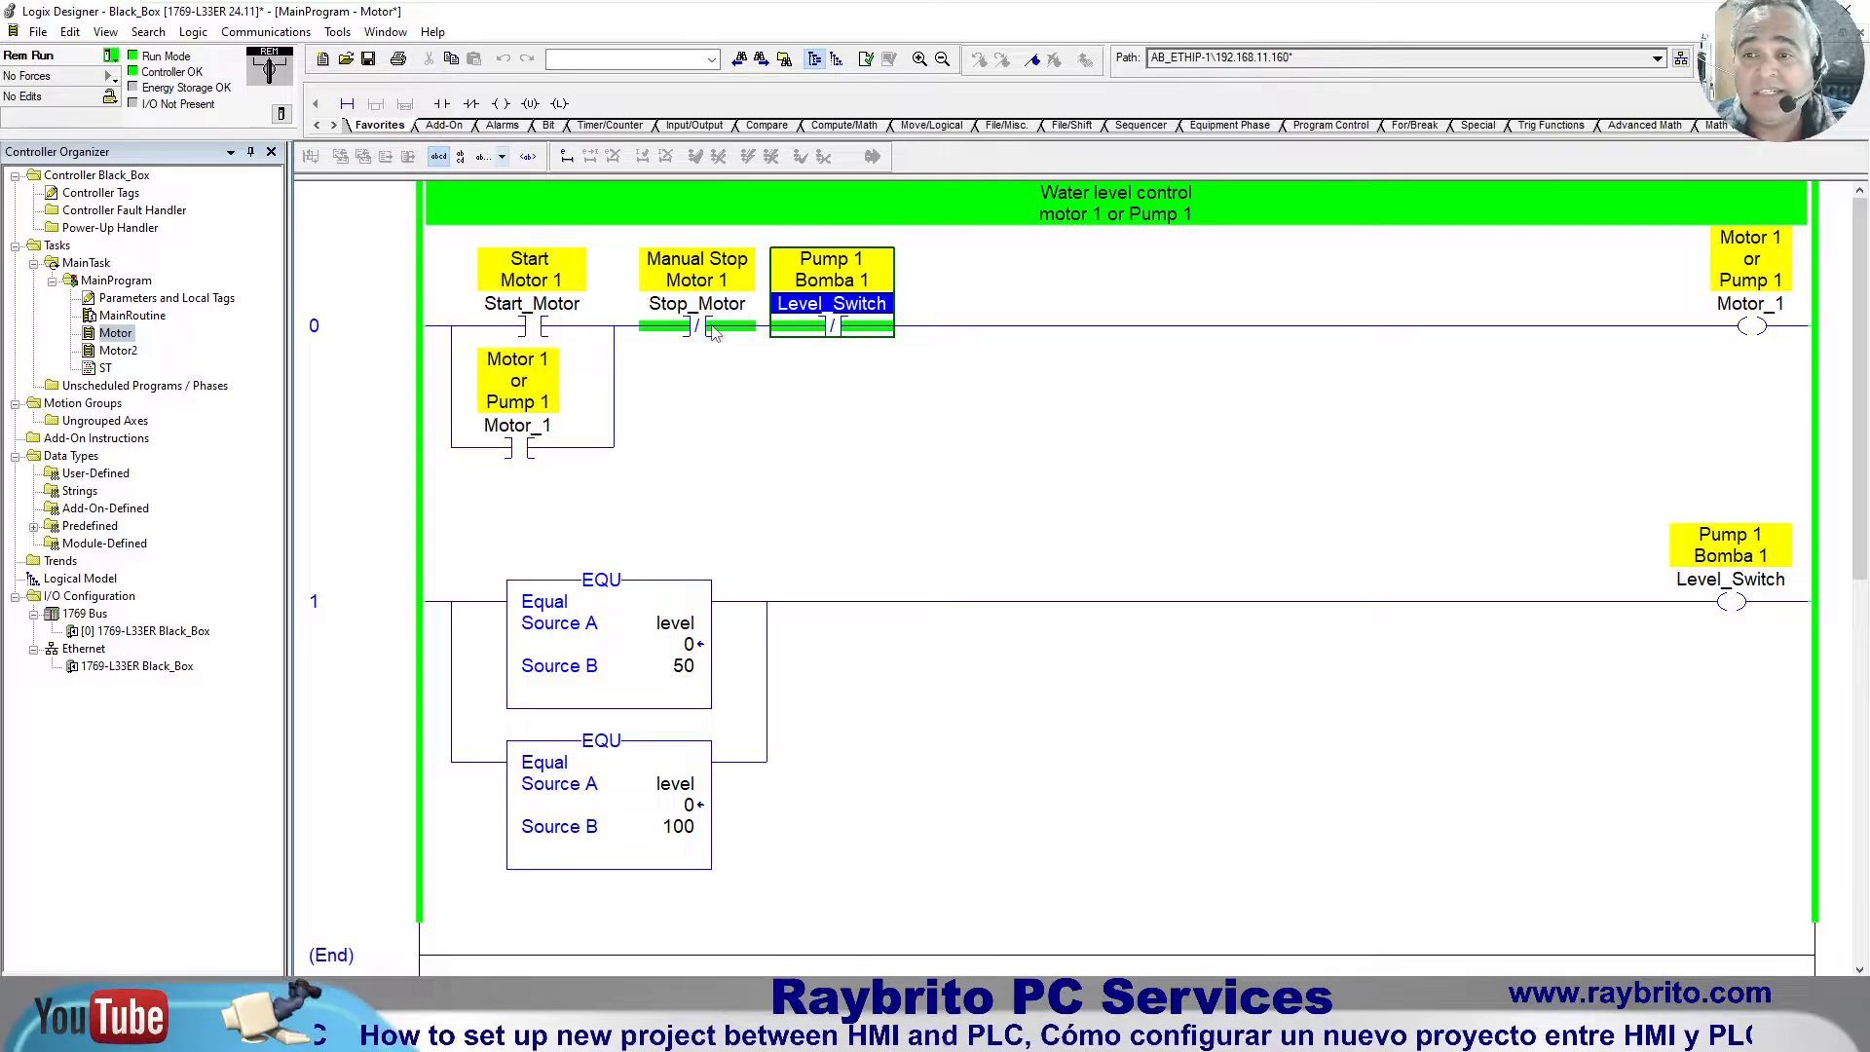
mouse_move(695, 308)
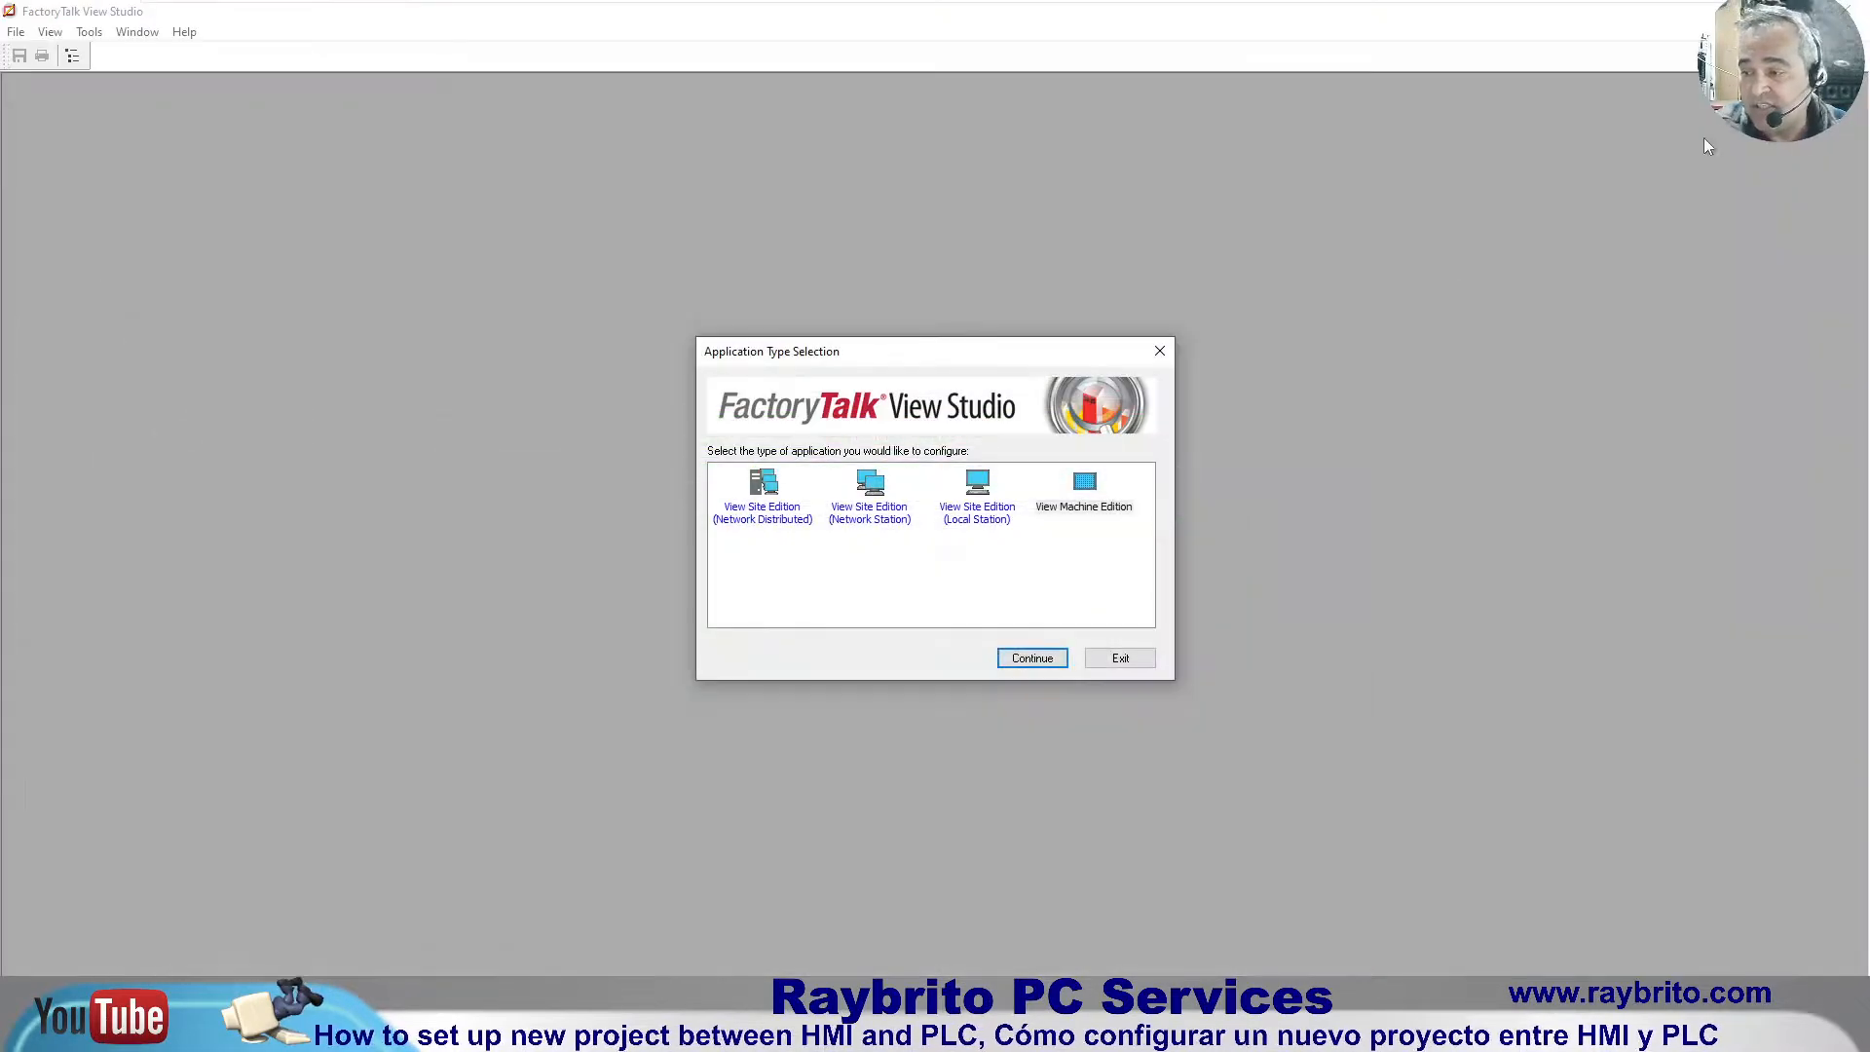
Step: In FactoryTalk View Studio, choose the View Machine Edition application type and check the resolution of the existing test application
left_click(1085, 506)
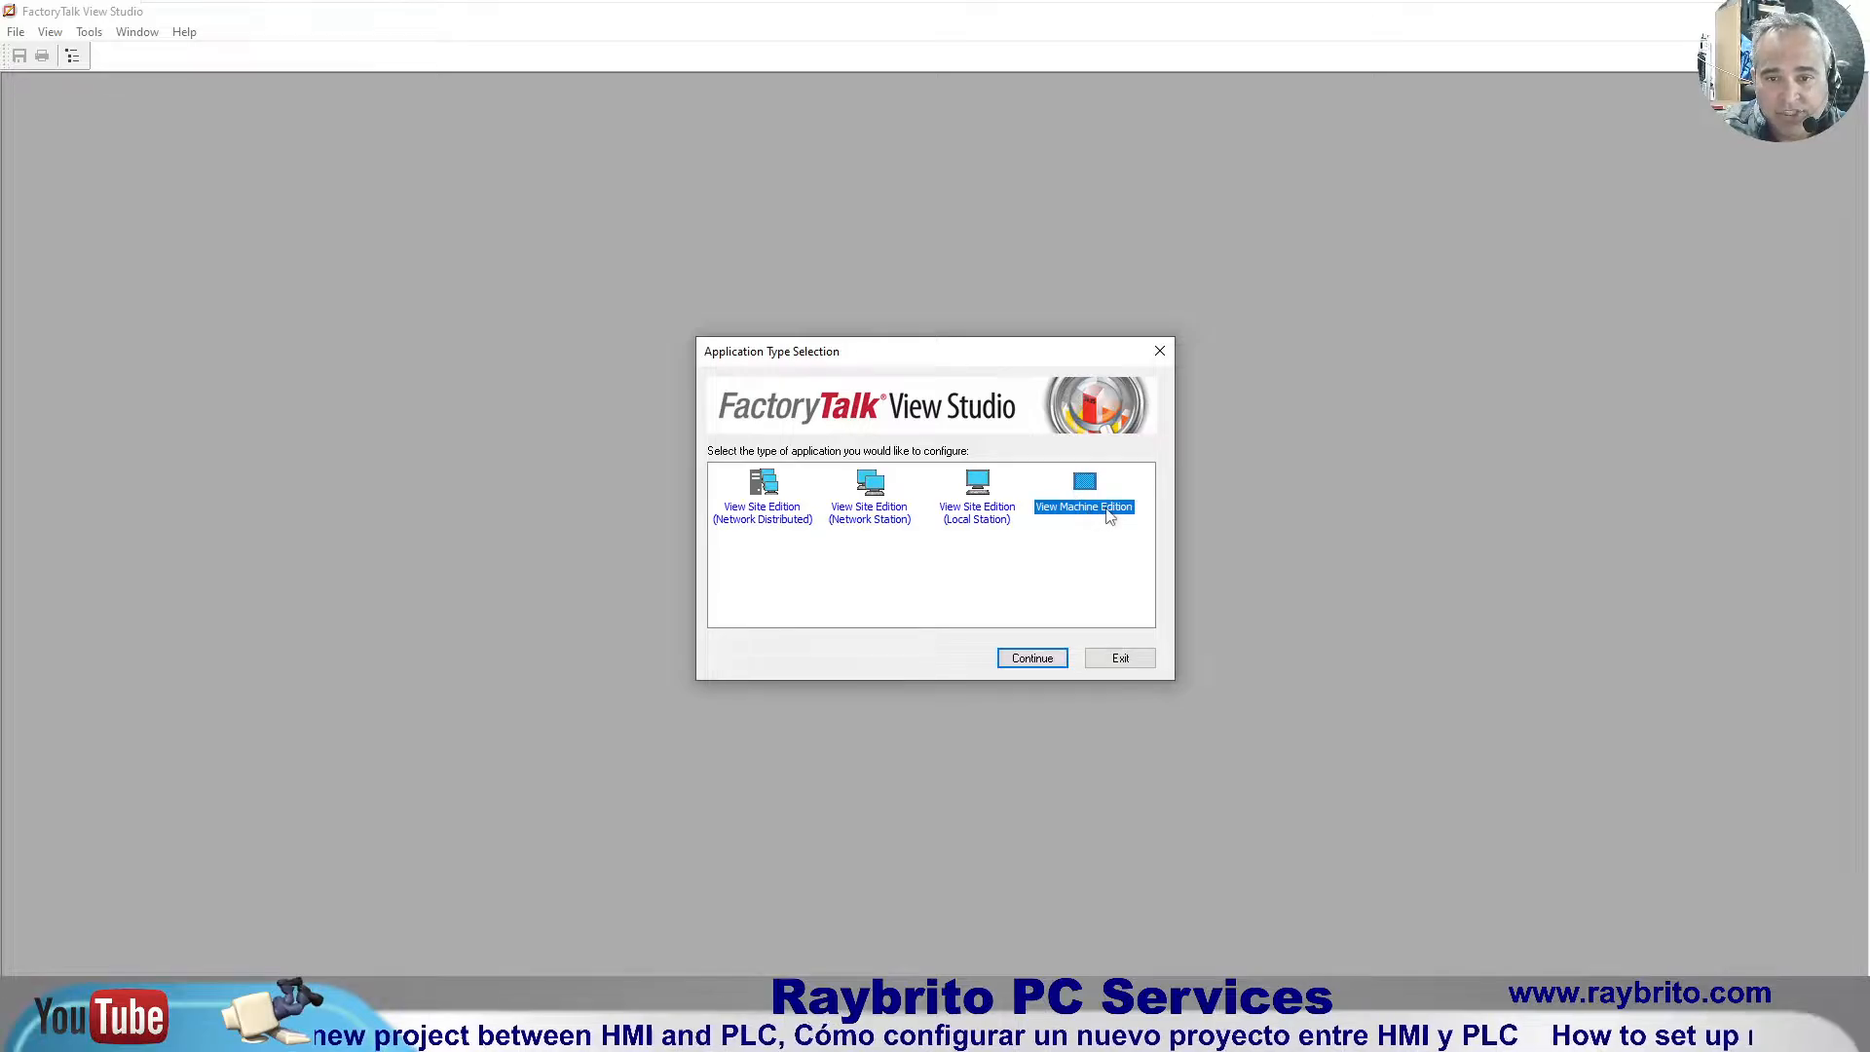
left_click(1034, 659)
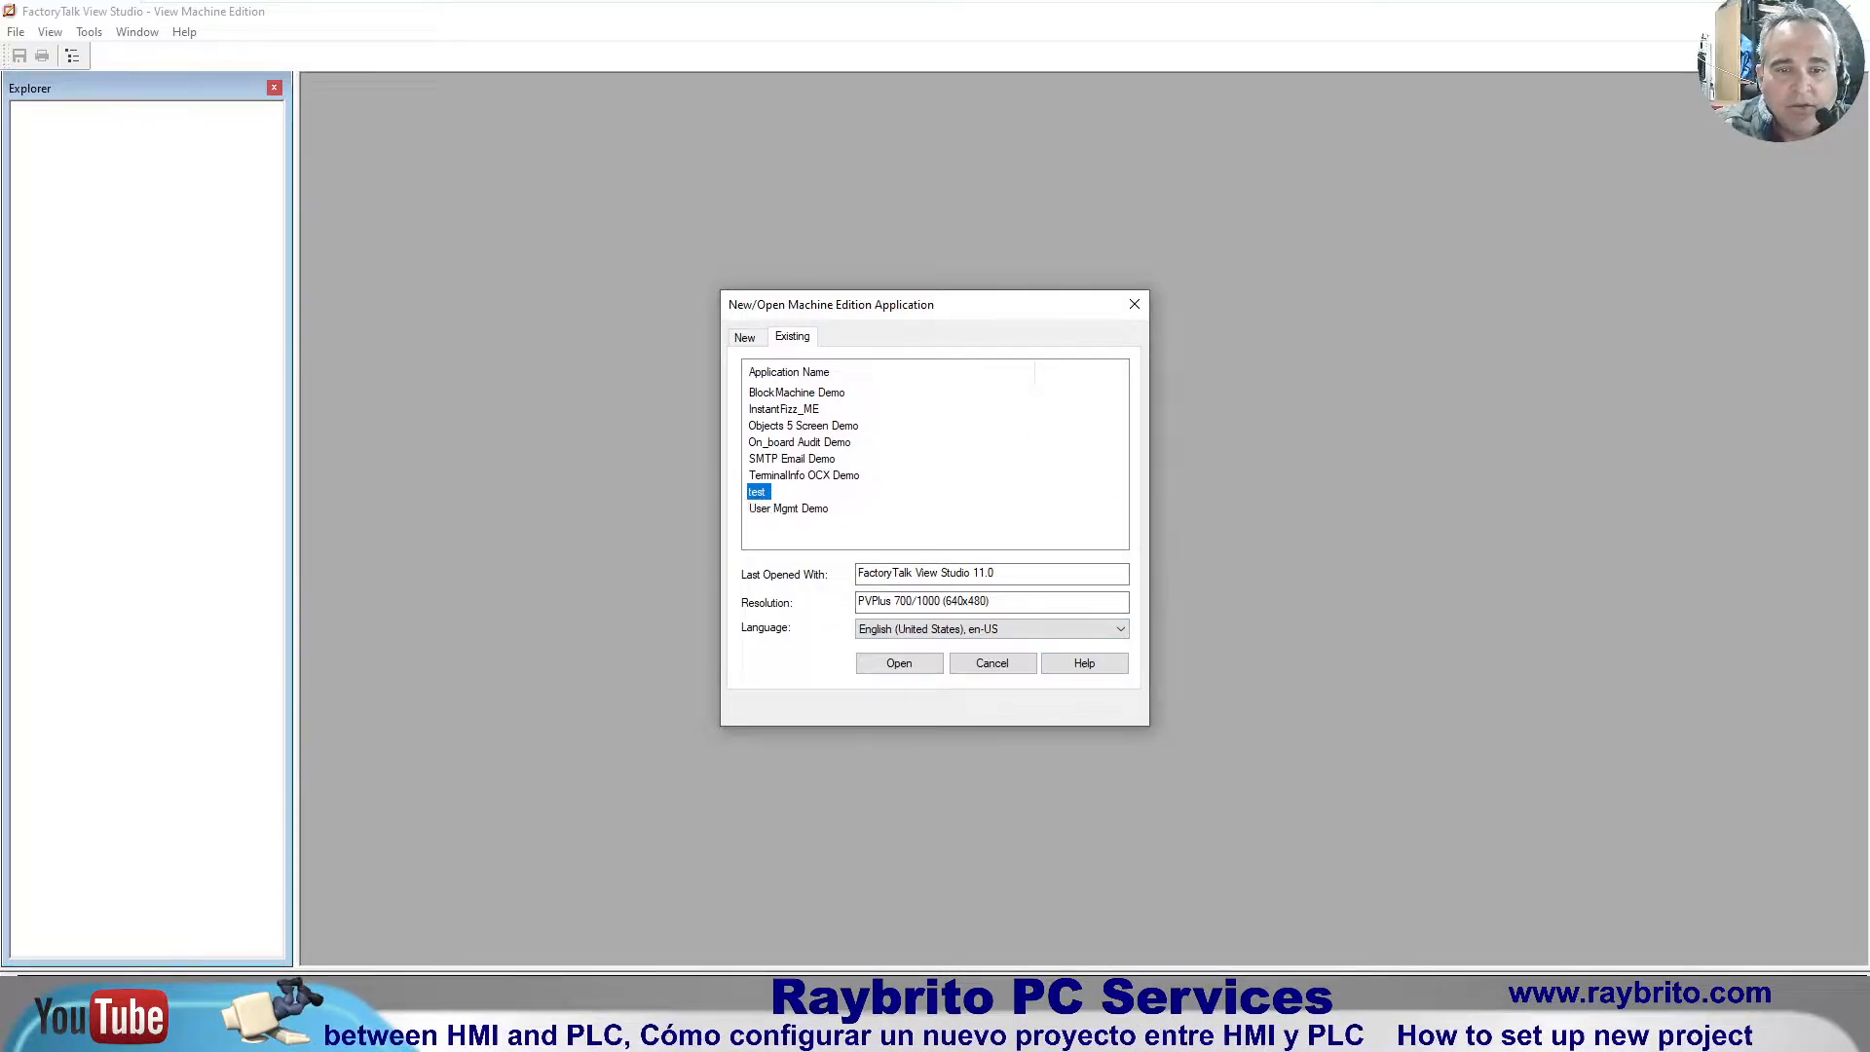
left_click_drag(1008, 602, 858, 602)
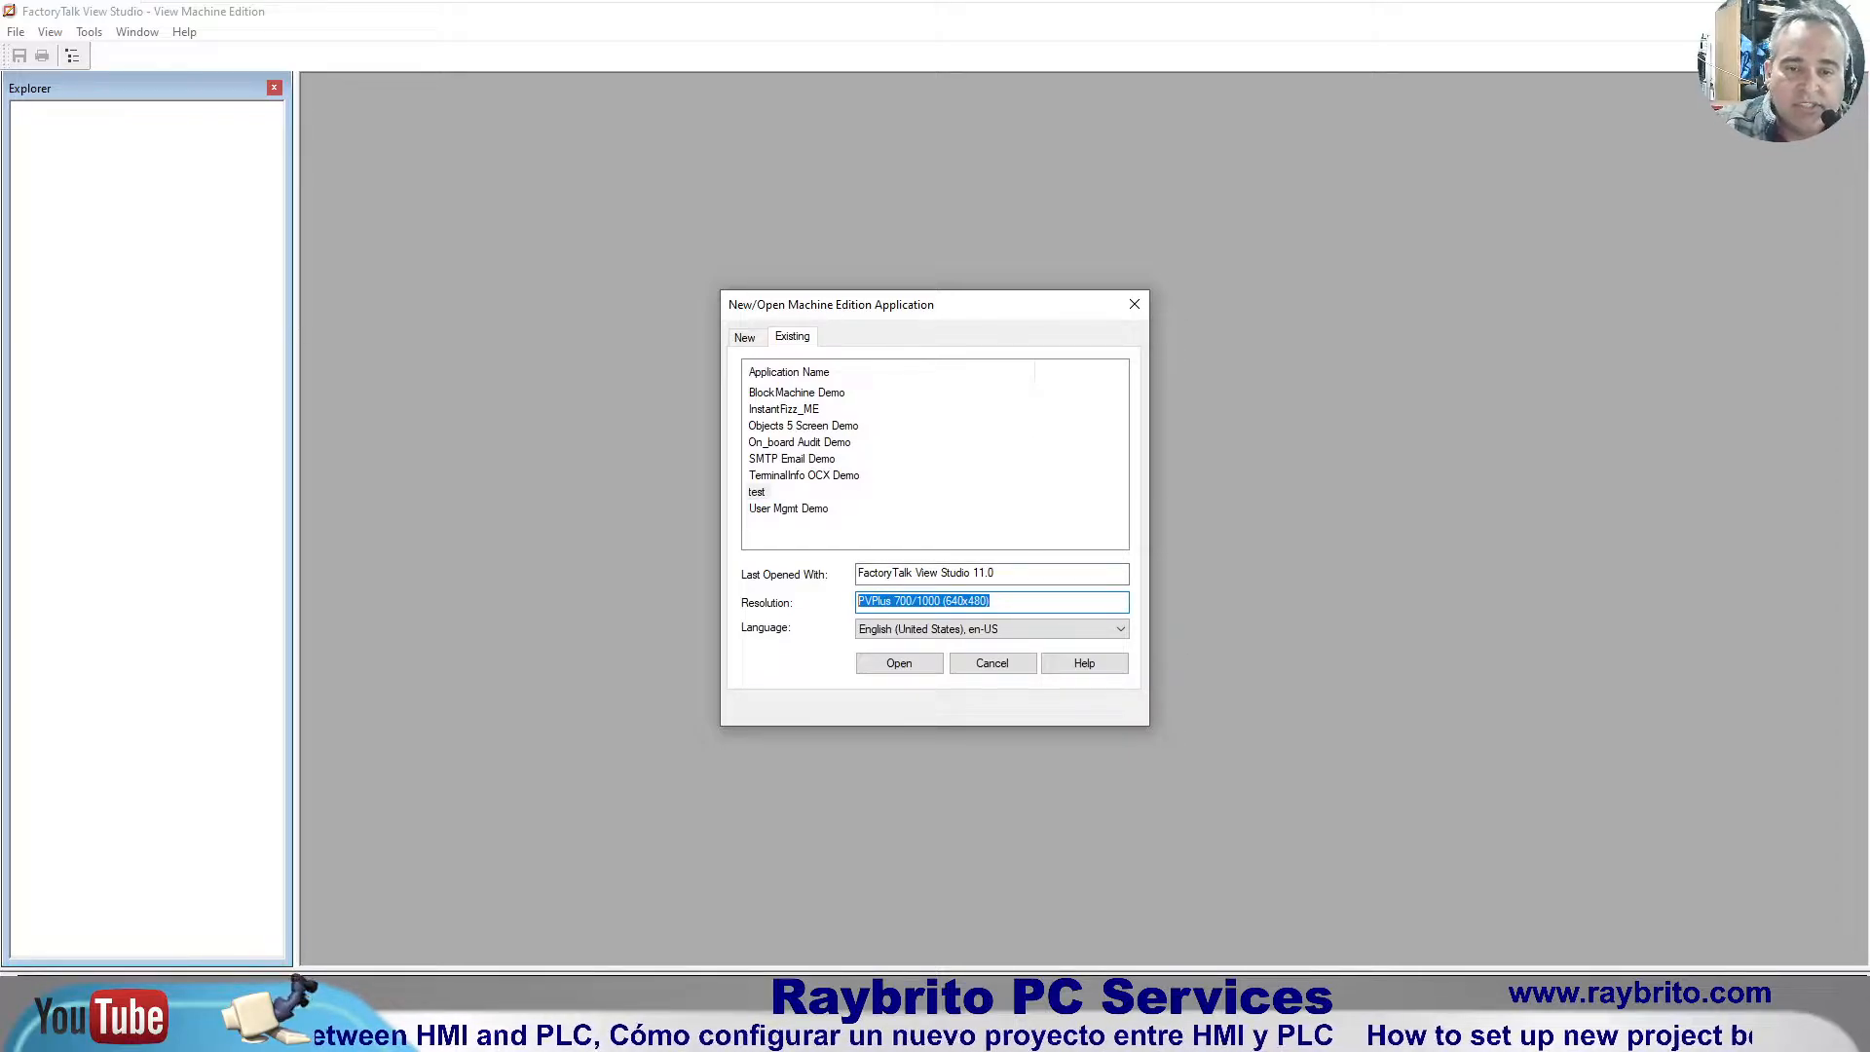
left_click(758, 493)
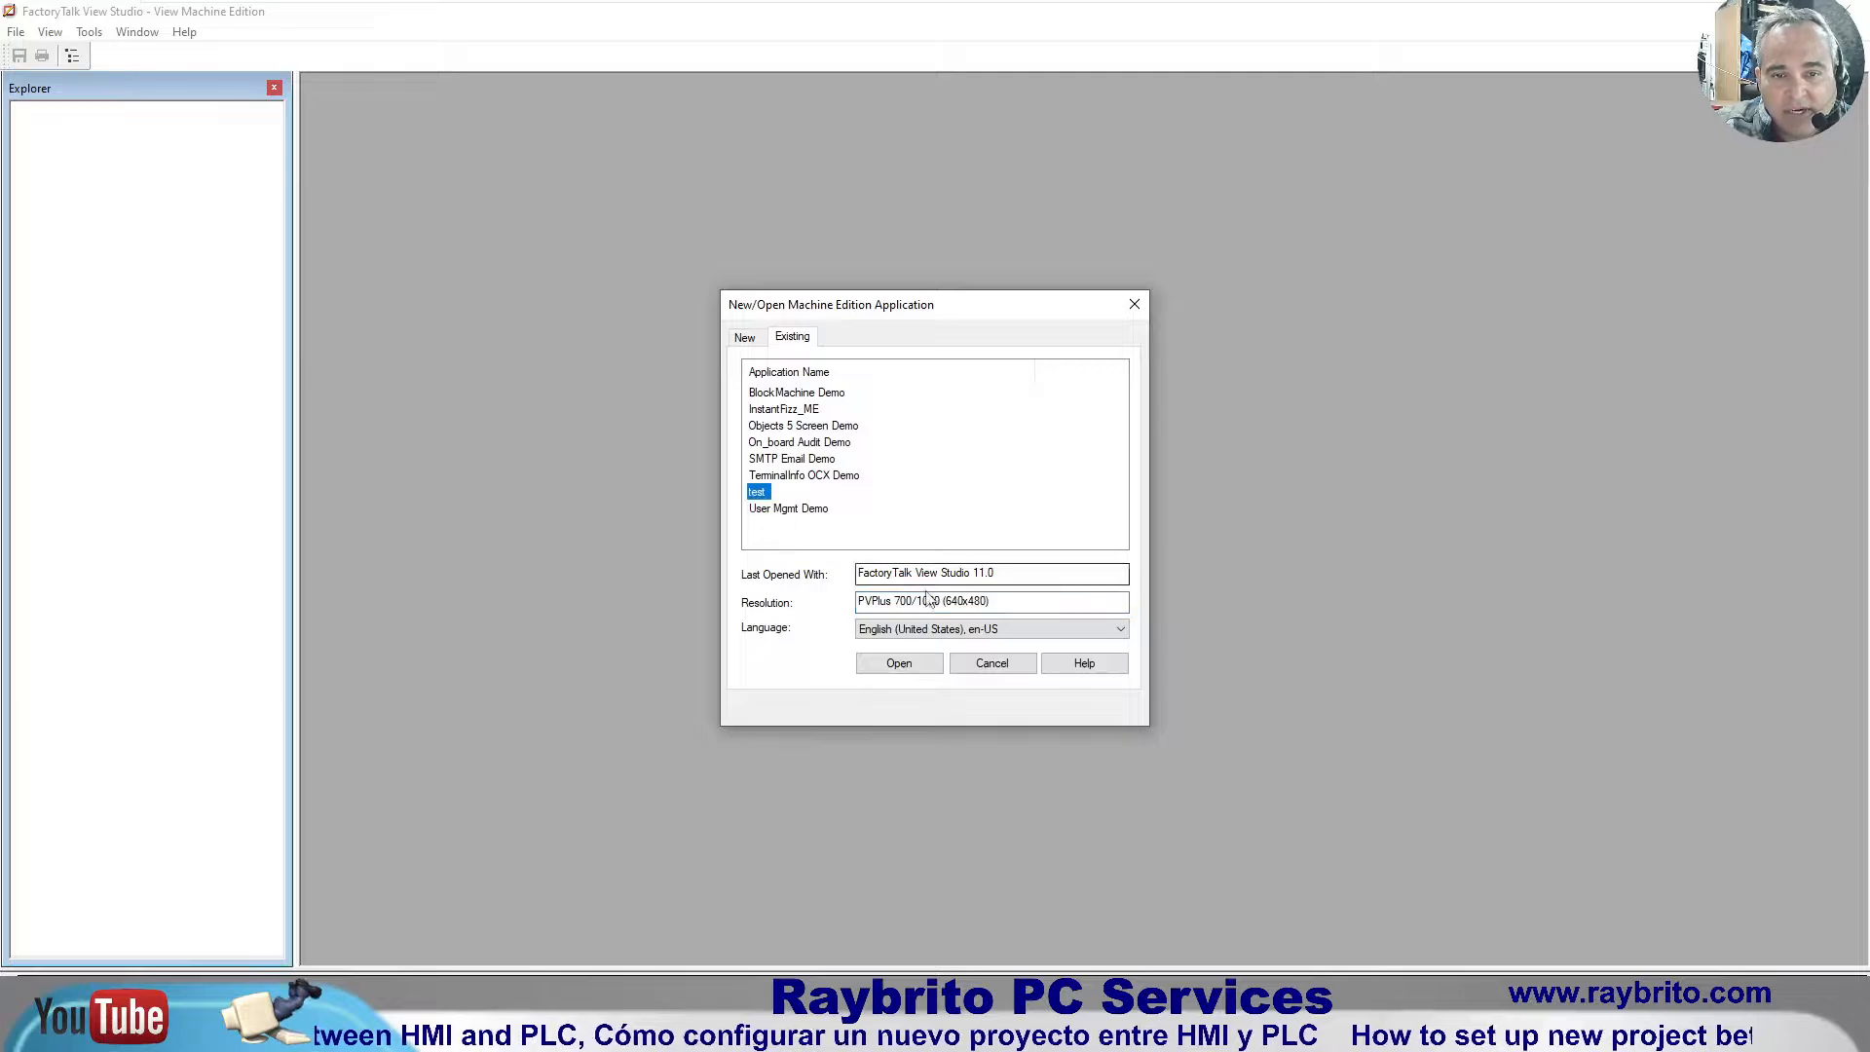
left_click_drag(1003, 602, 856, 601)
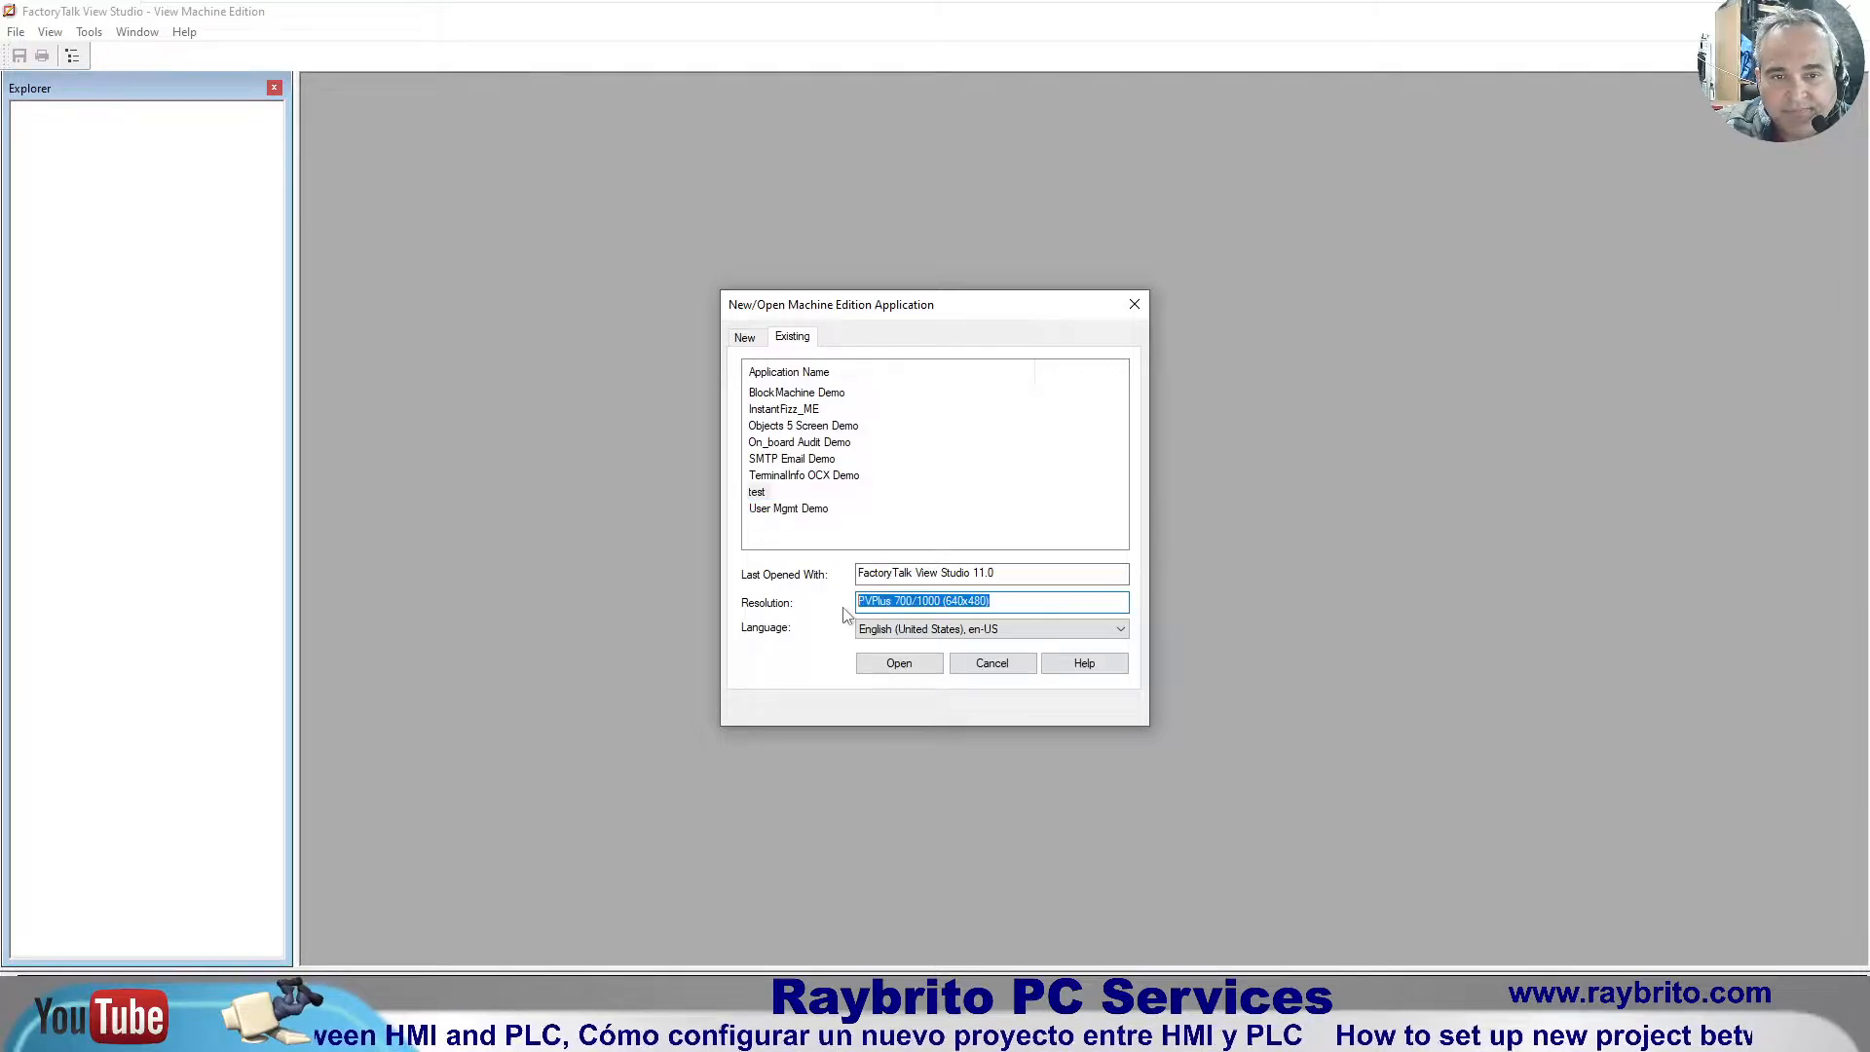
Step: Create a new Machine Edition application named Test2 with the PVPlus 700/1000 (640x480) resolution and clear all diagnostics messages
left_click(744, 337)
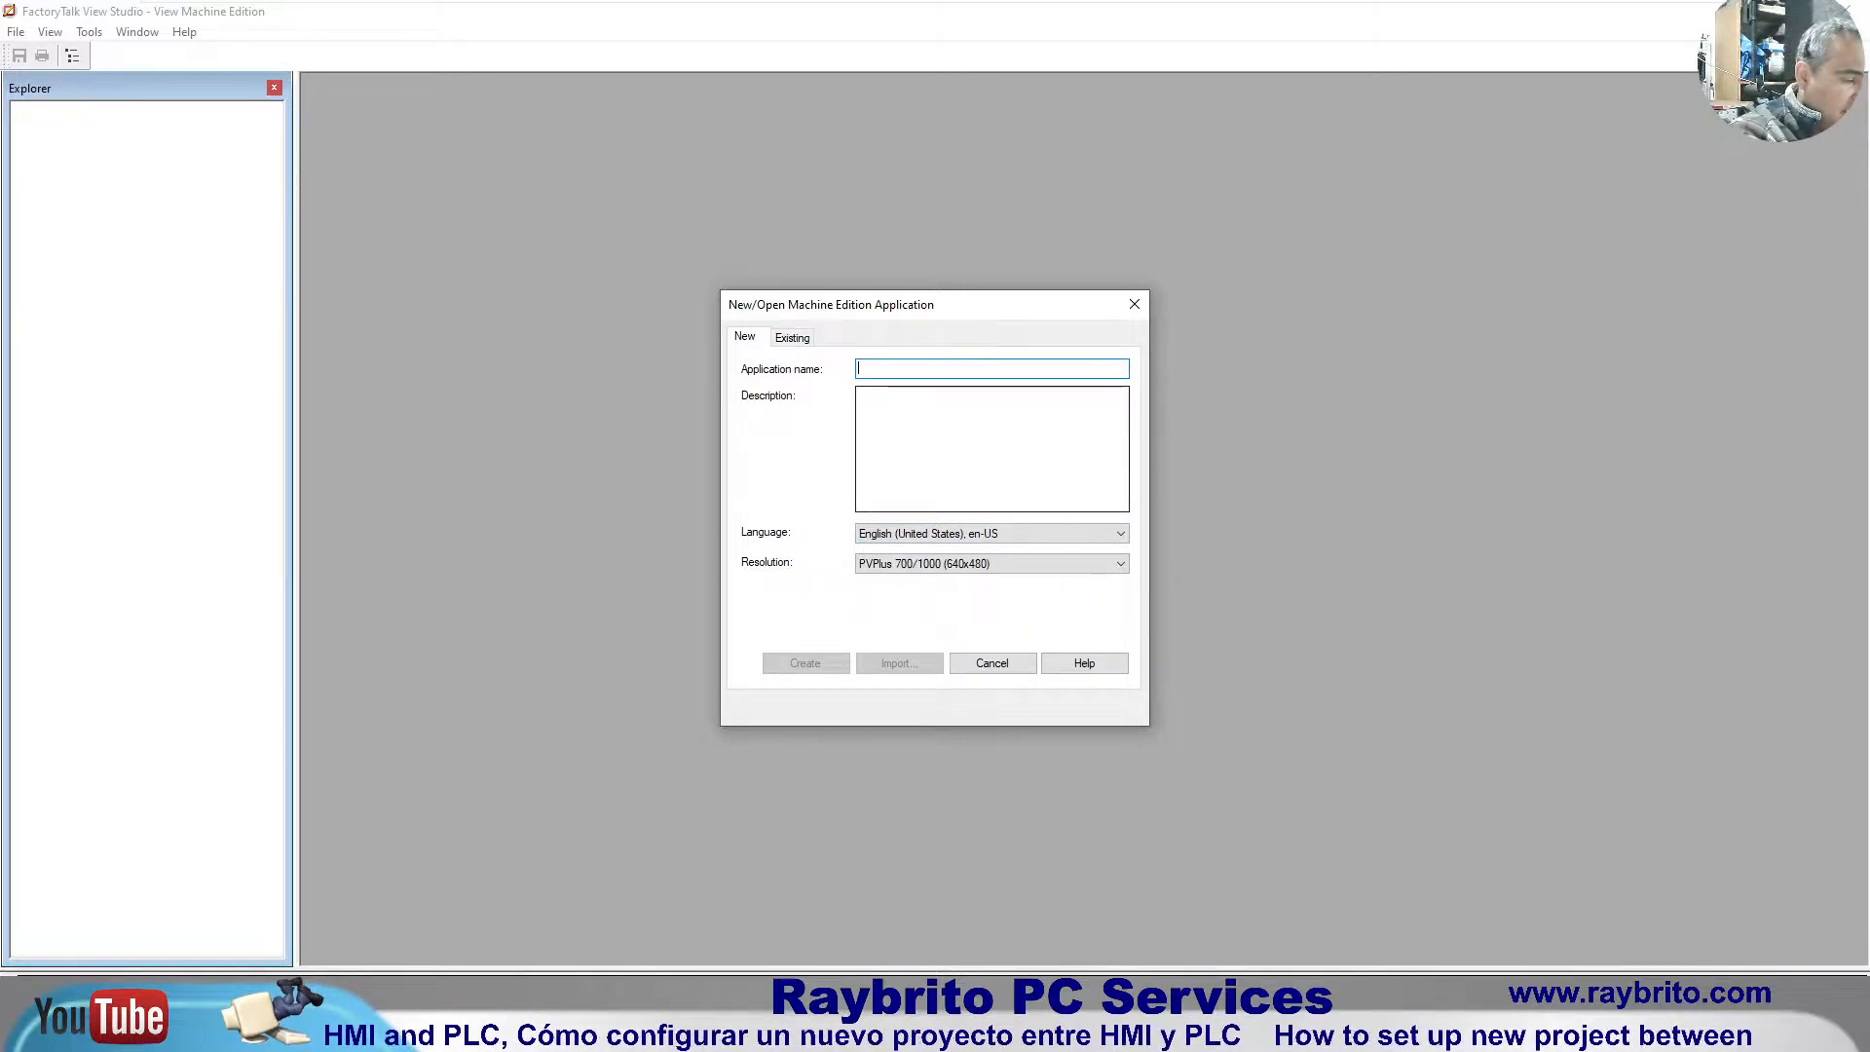
type("Test")
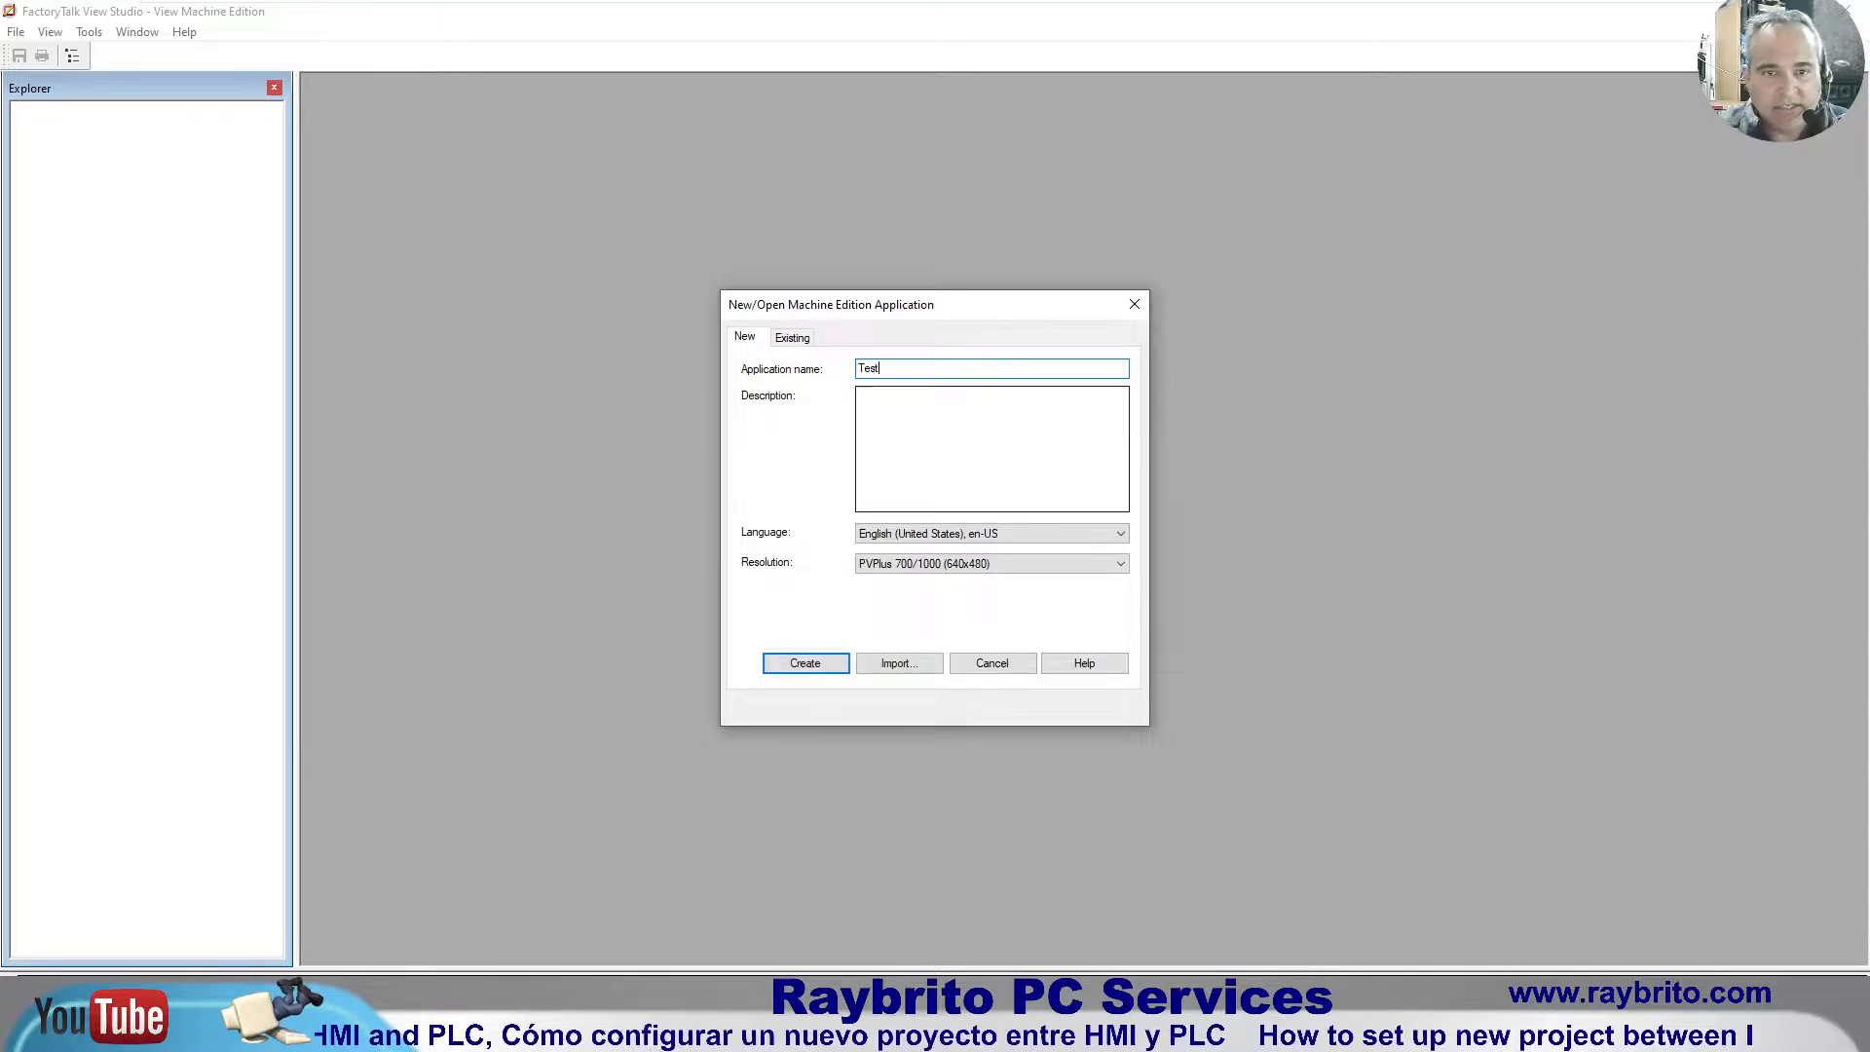
type("2")
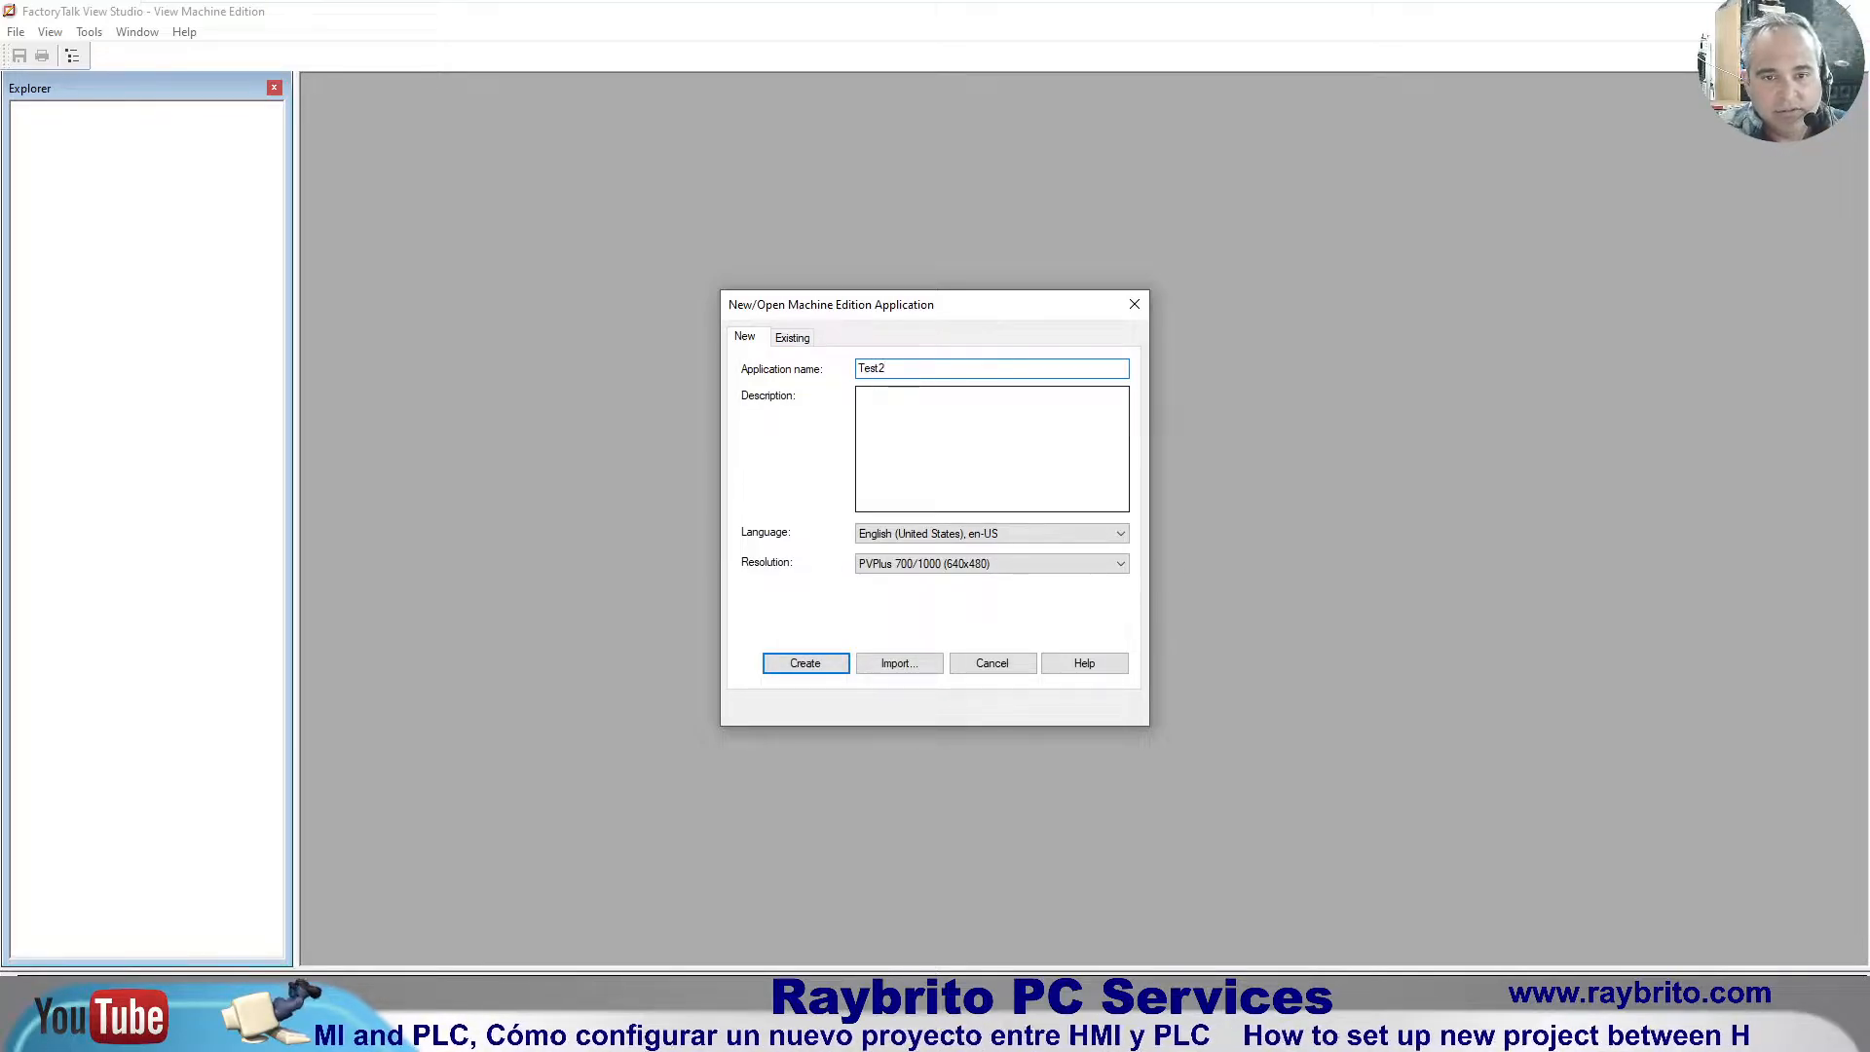
left_click(1120, 565)
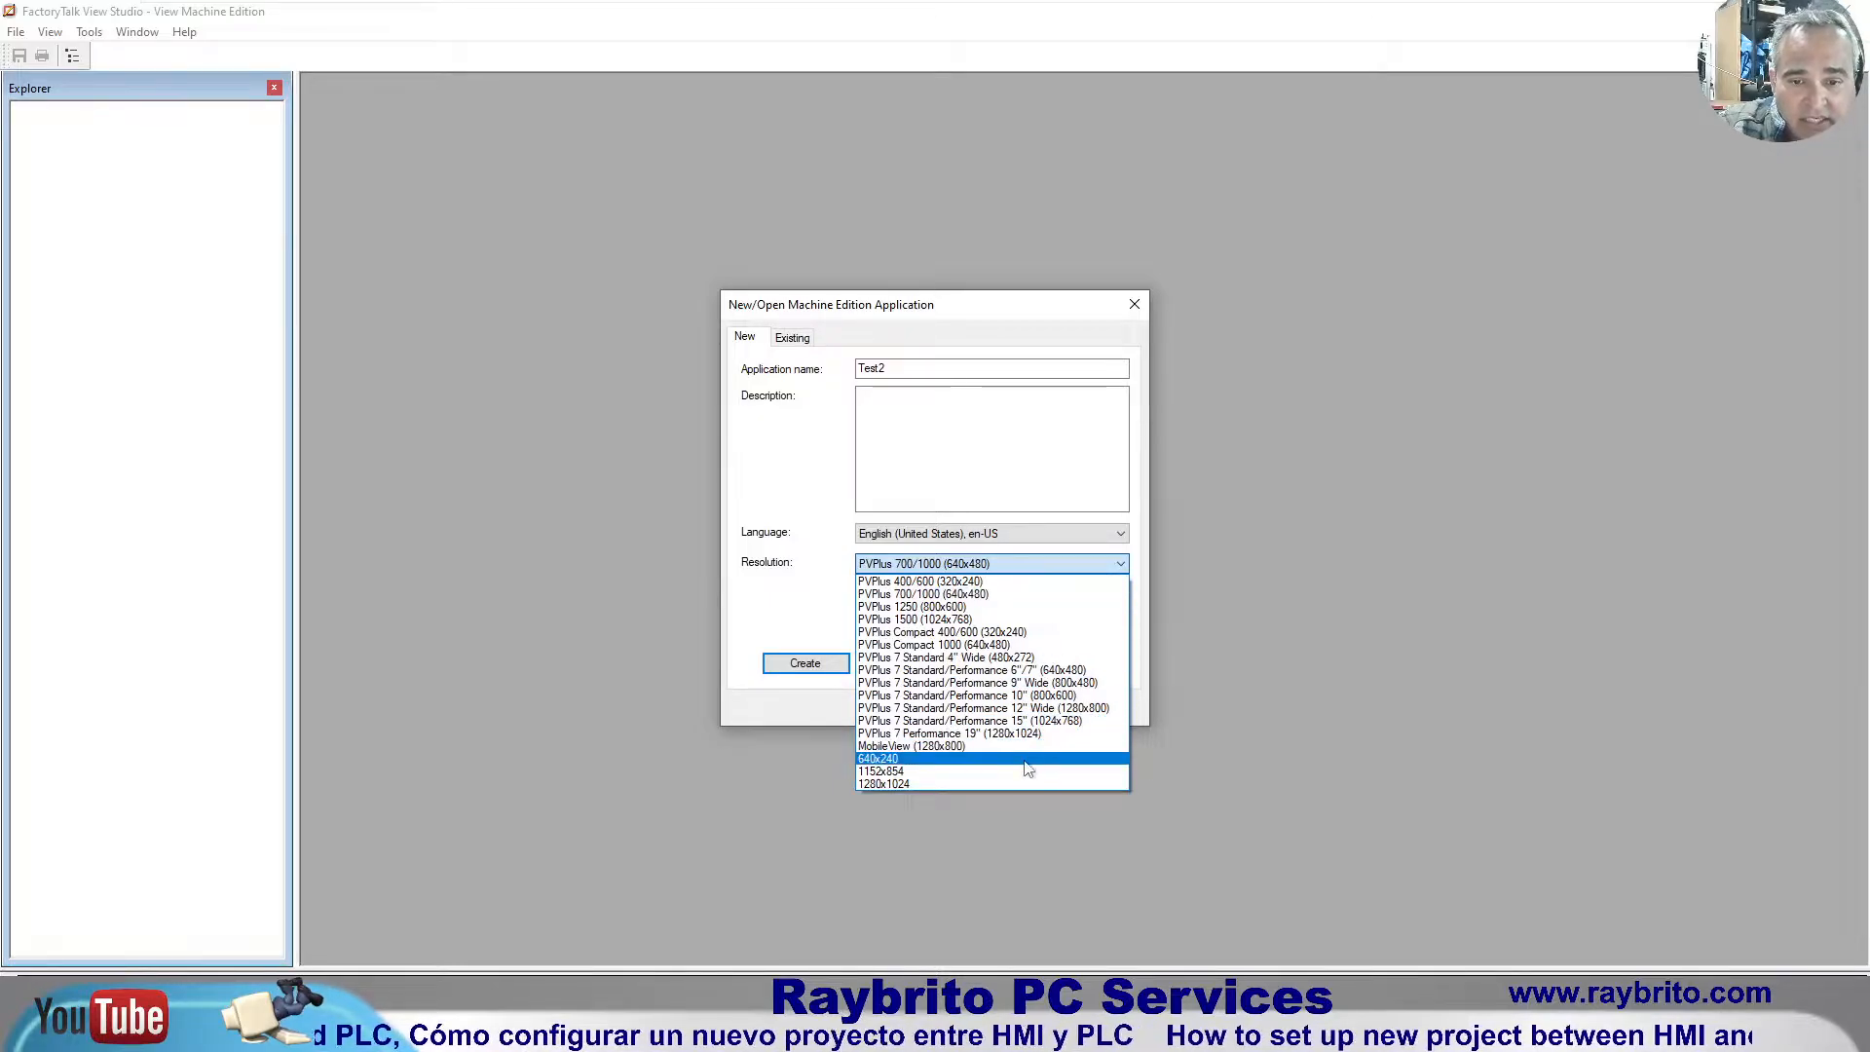
left_click(1005, 598)
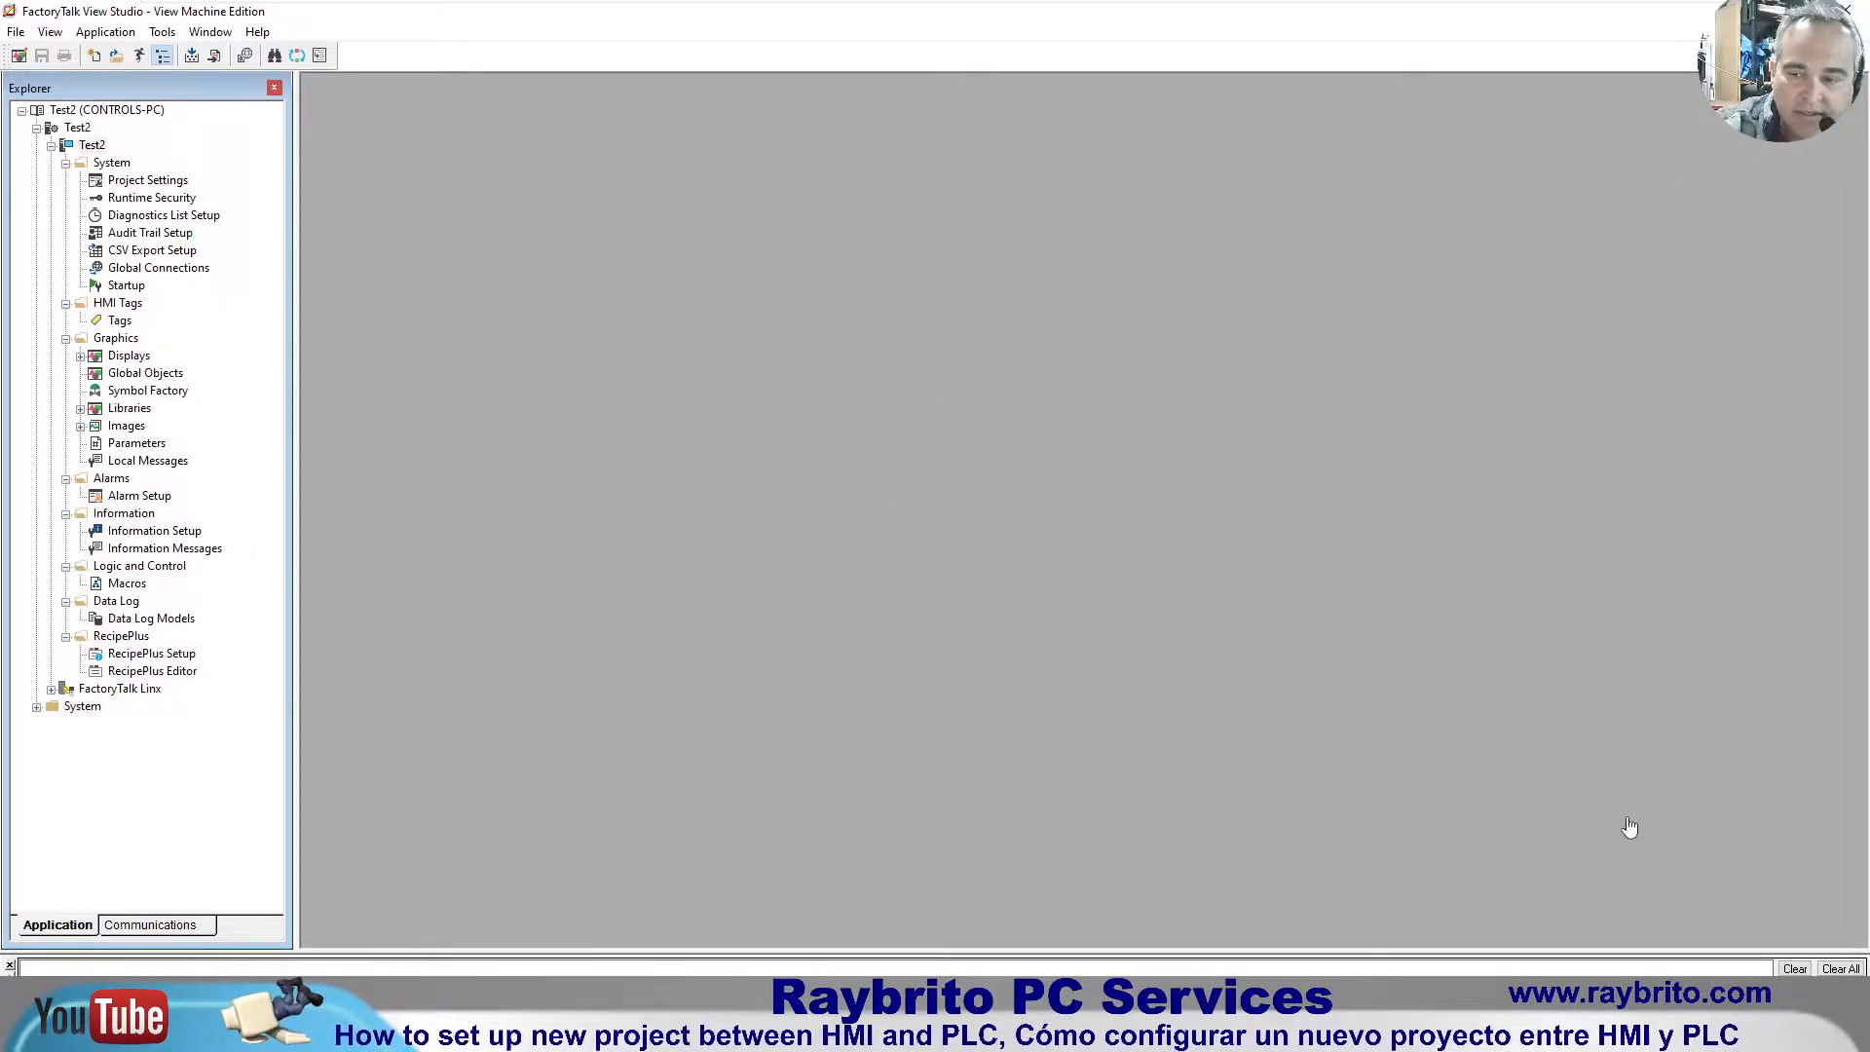
left_click(1843, 969)
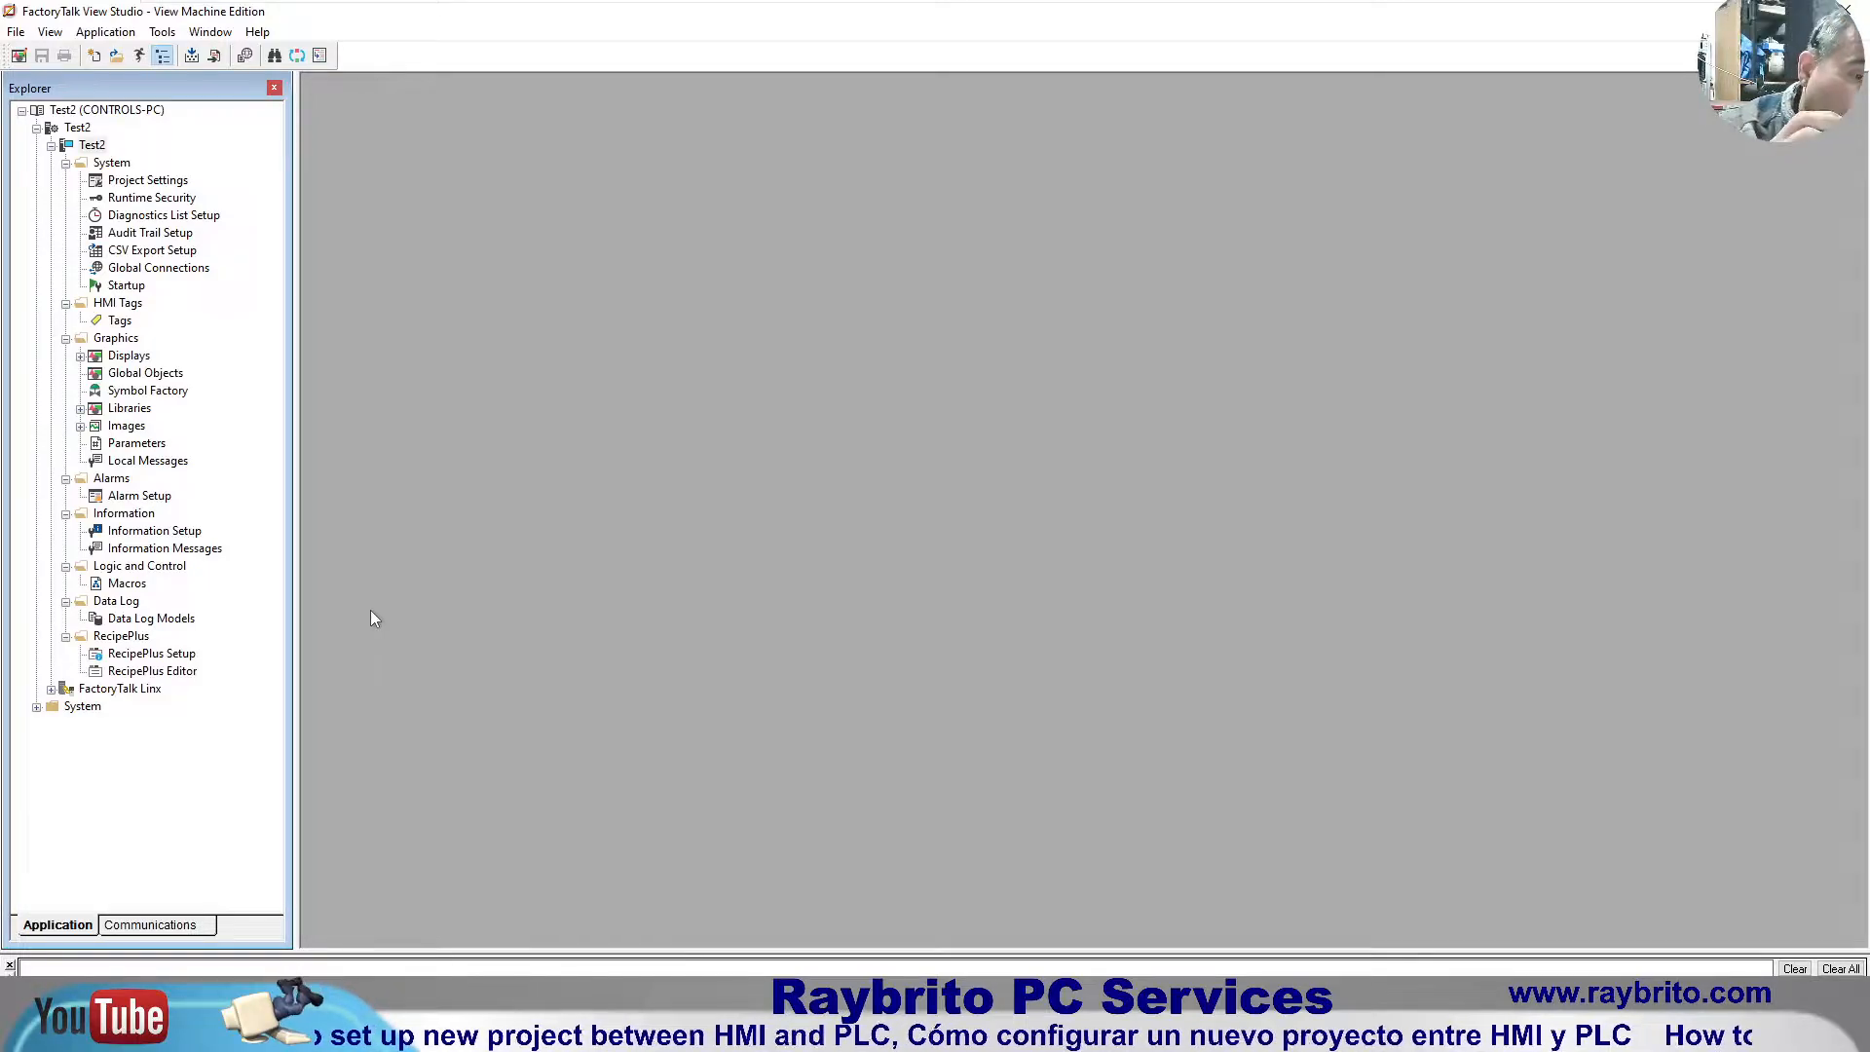
Step: Open the FactoryTalk Linx Communication Setup of Test2 and create a new runtime configuration
left_click(125, 691)
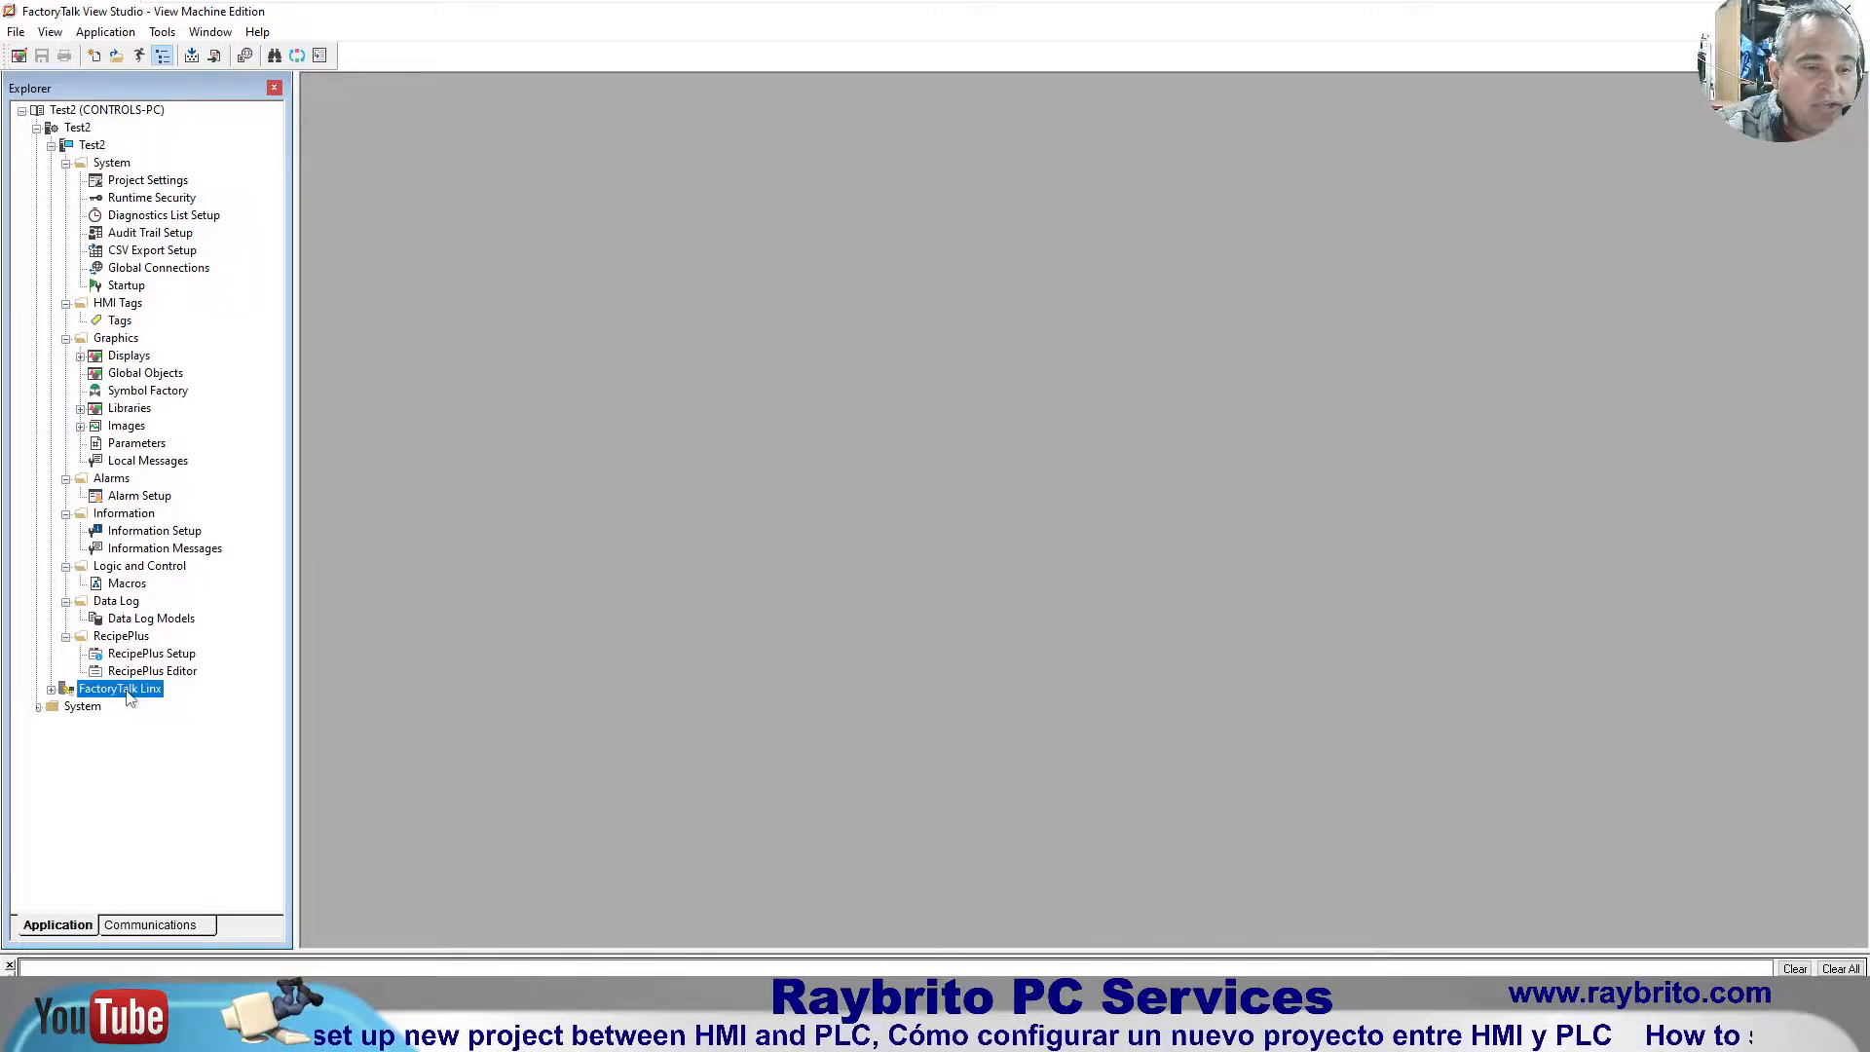
left_click(51, 689)
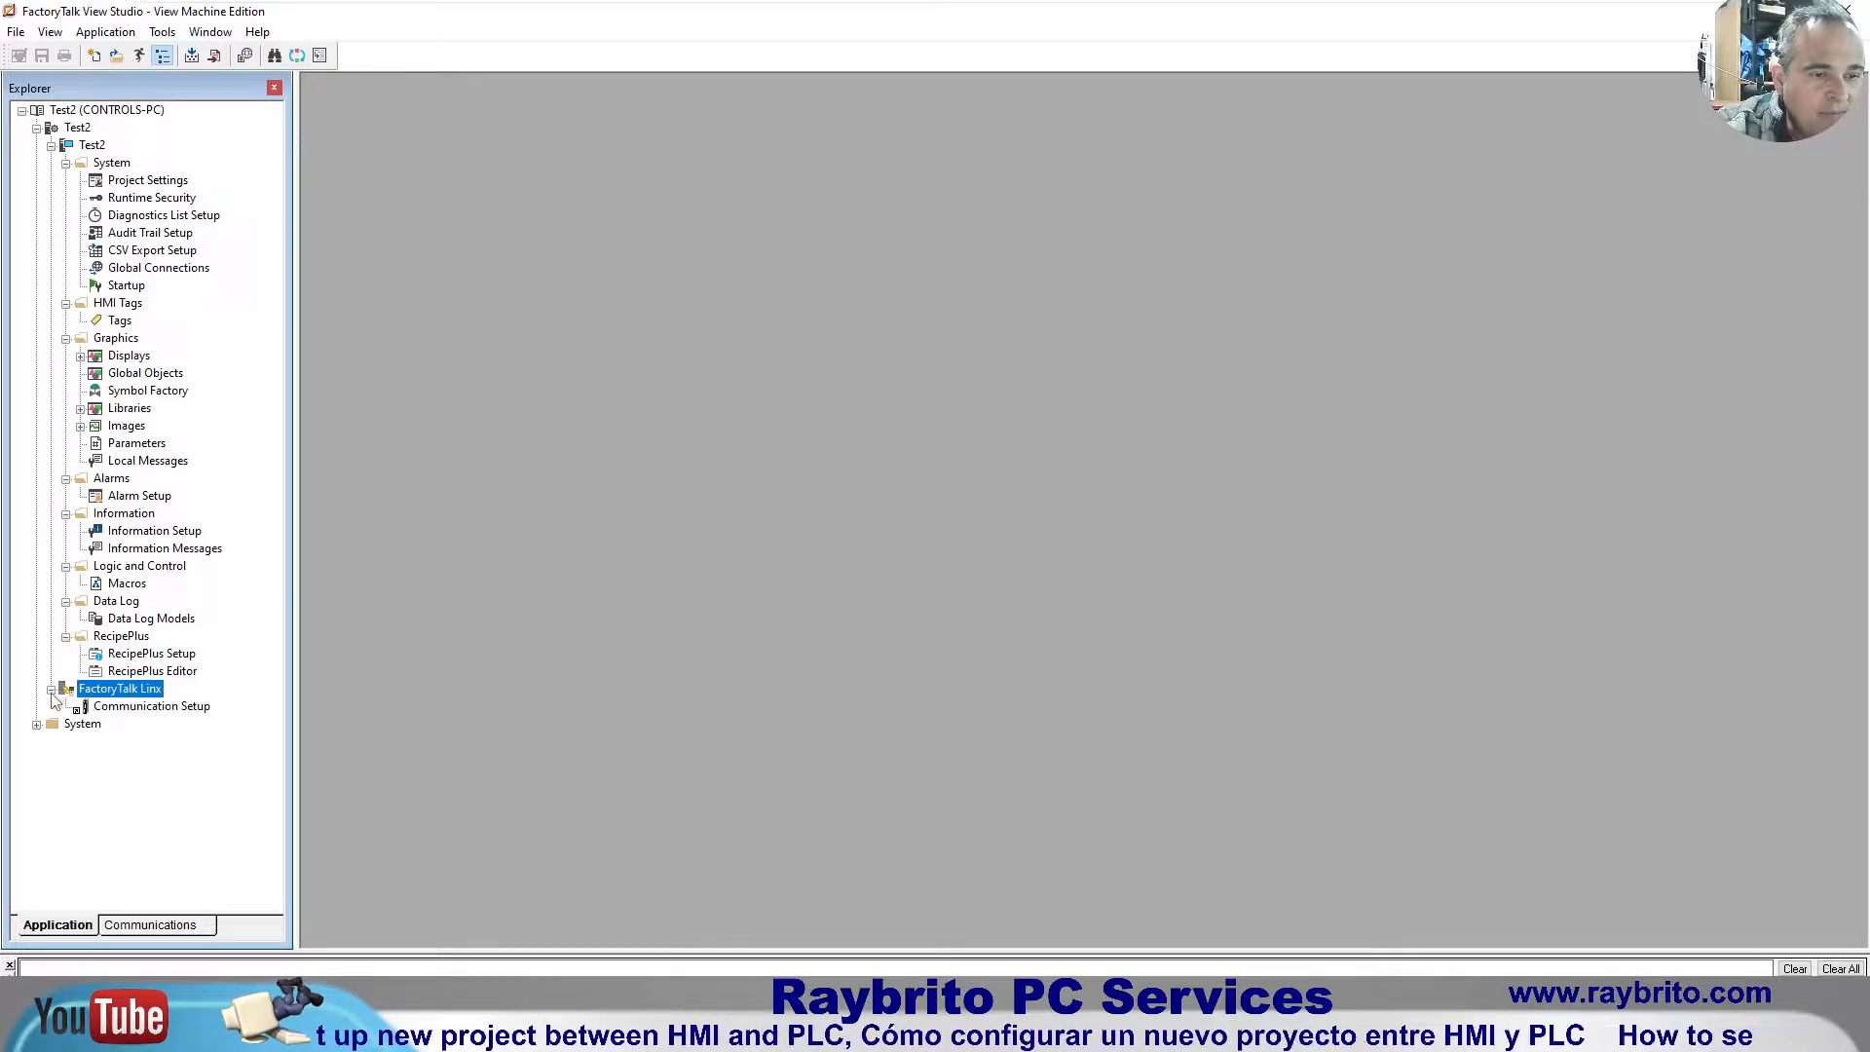
left_click(174, 708)
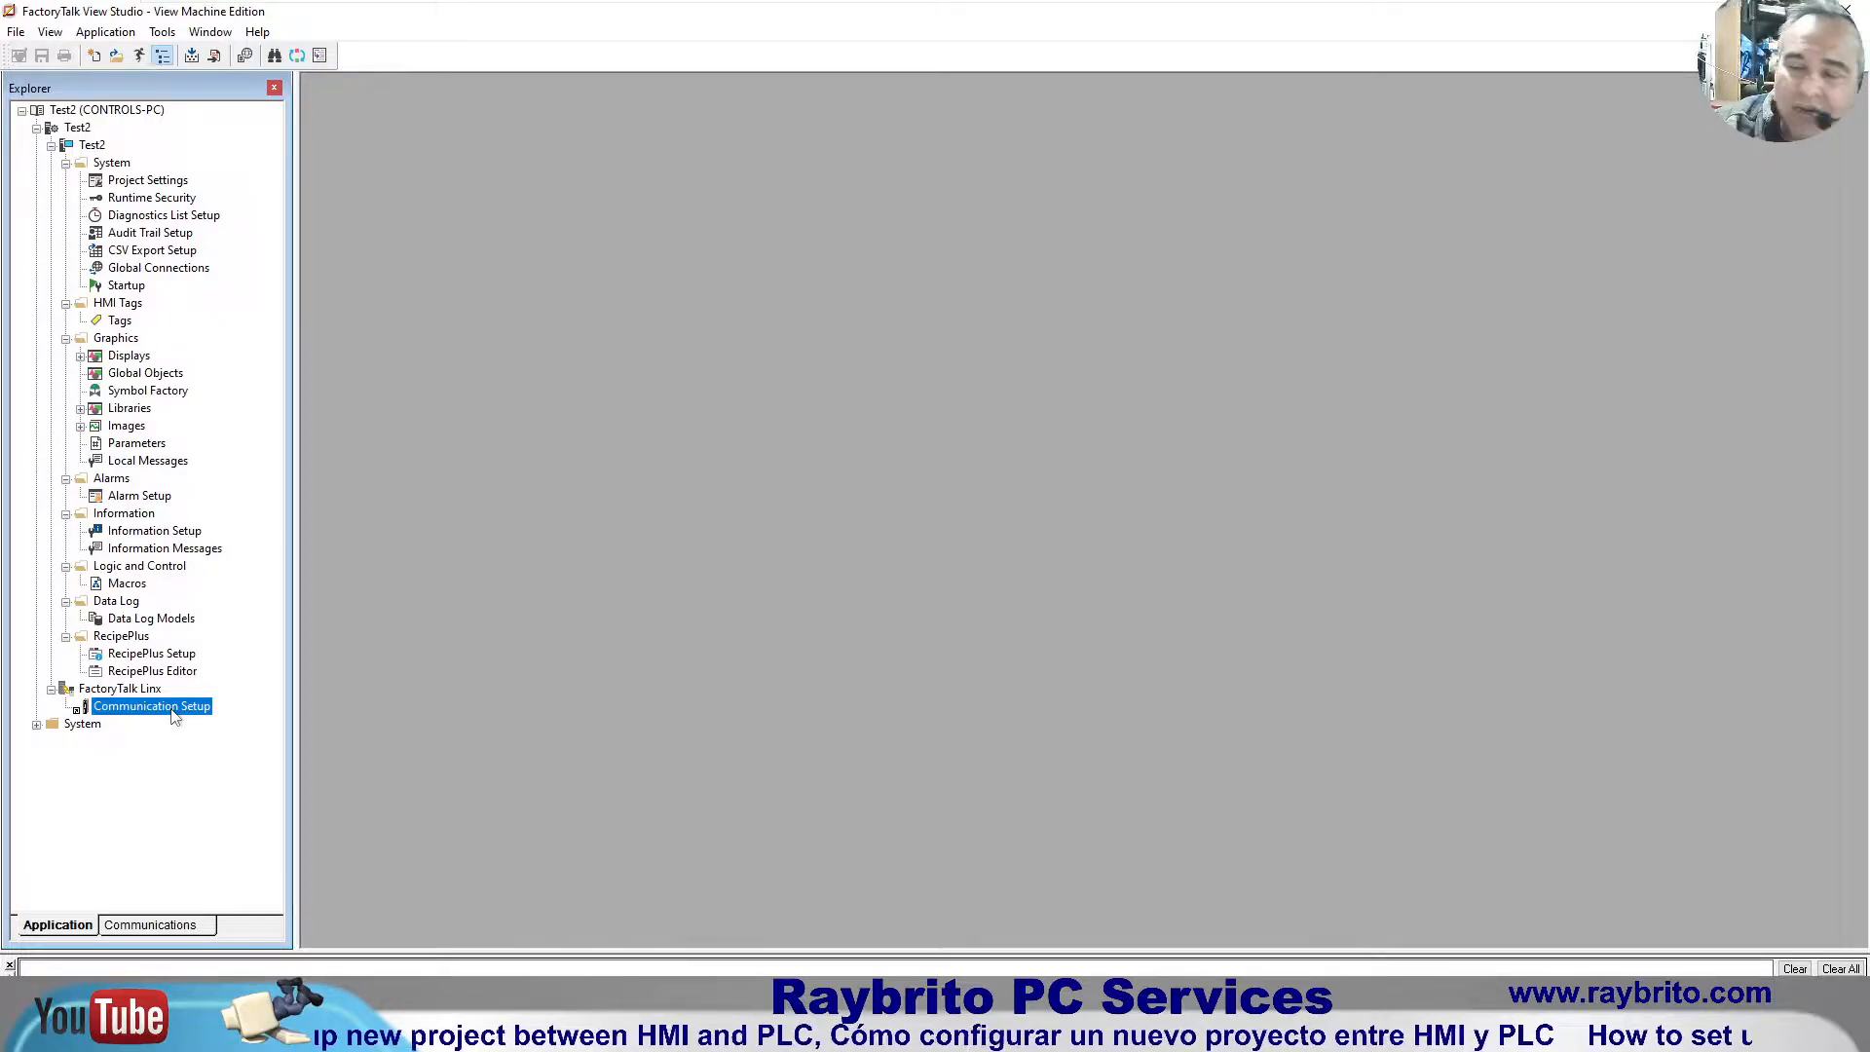
double_click(171, 708)
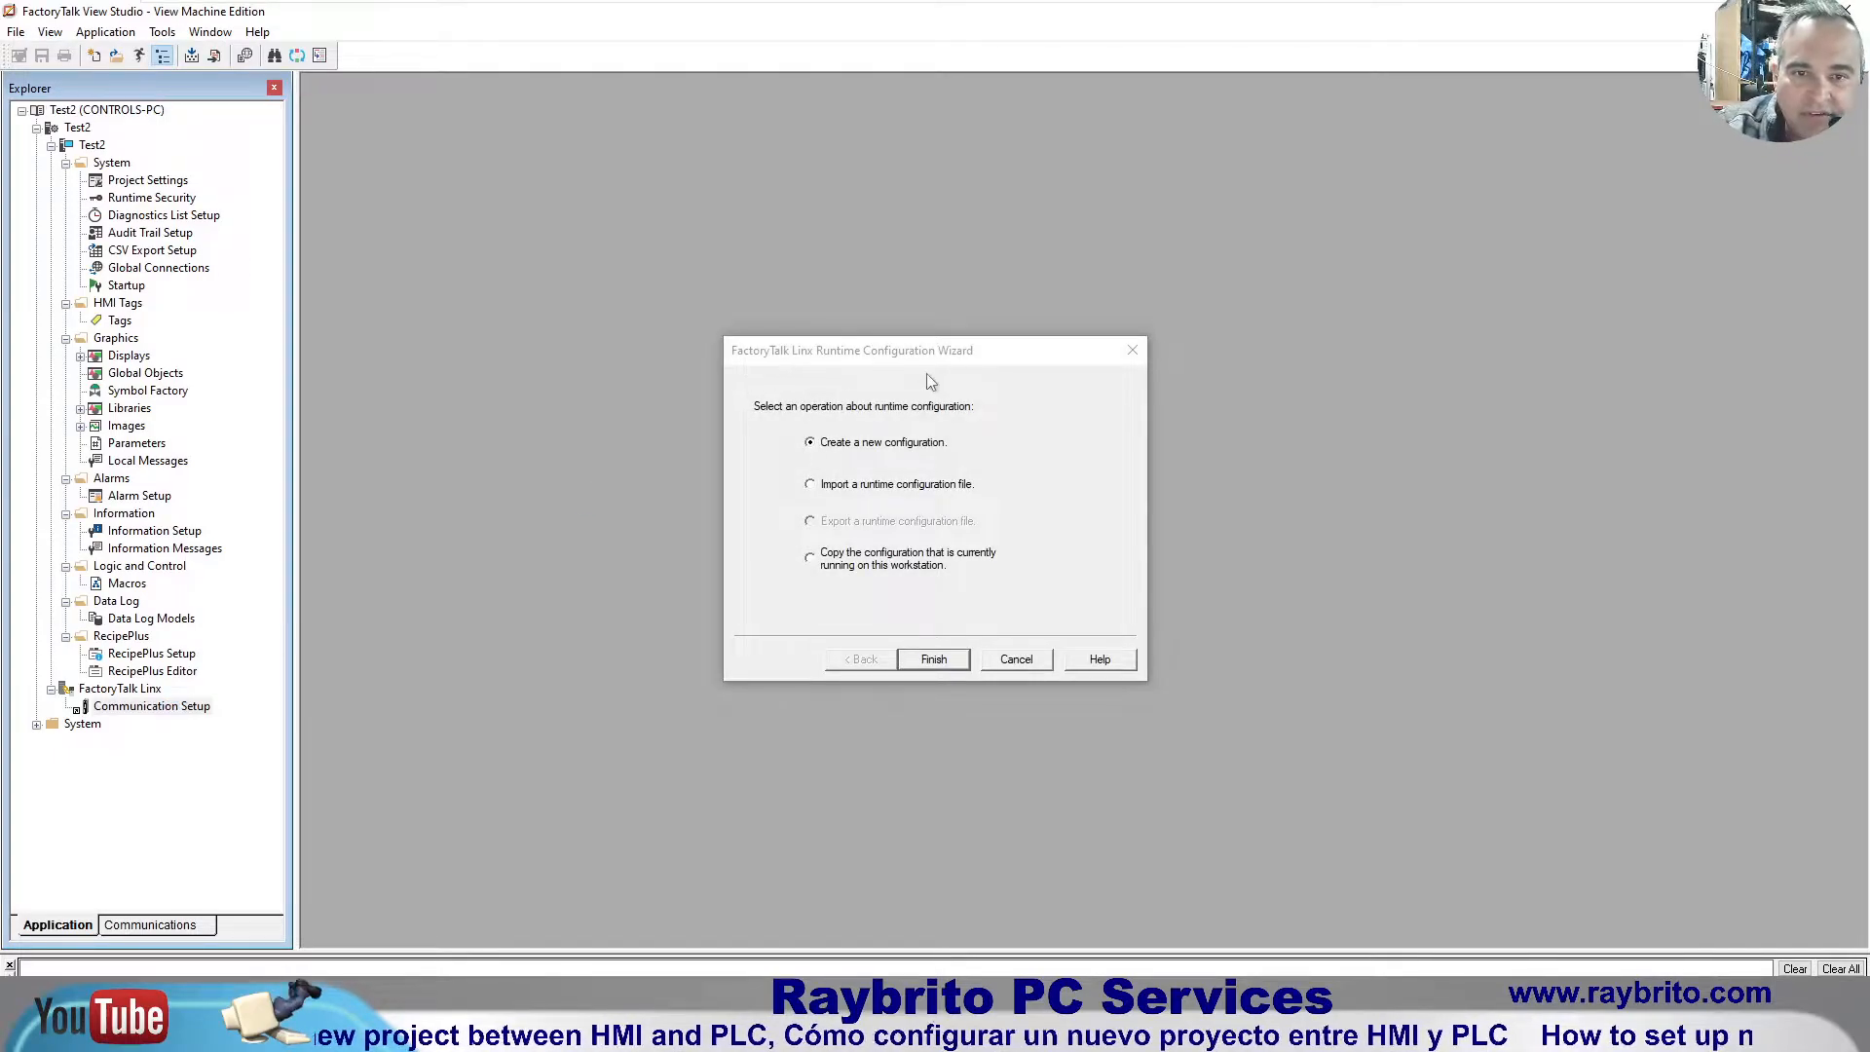
left_click_drag(928, 357, 943, 180)
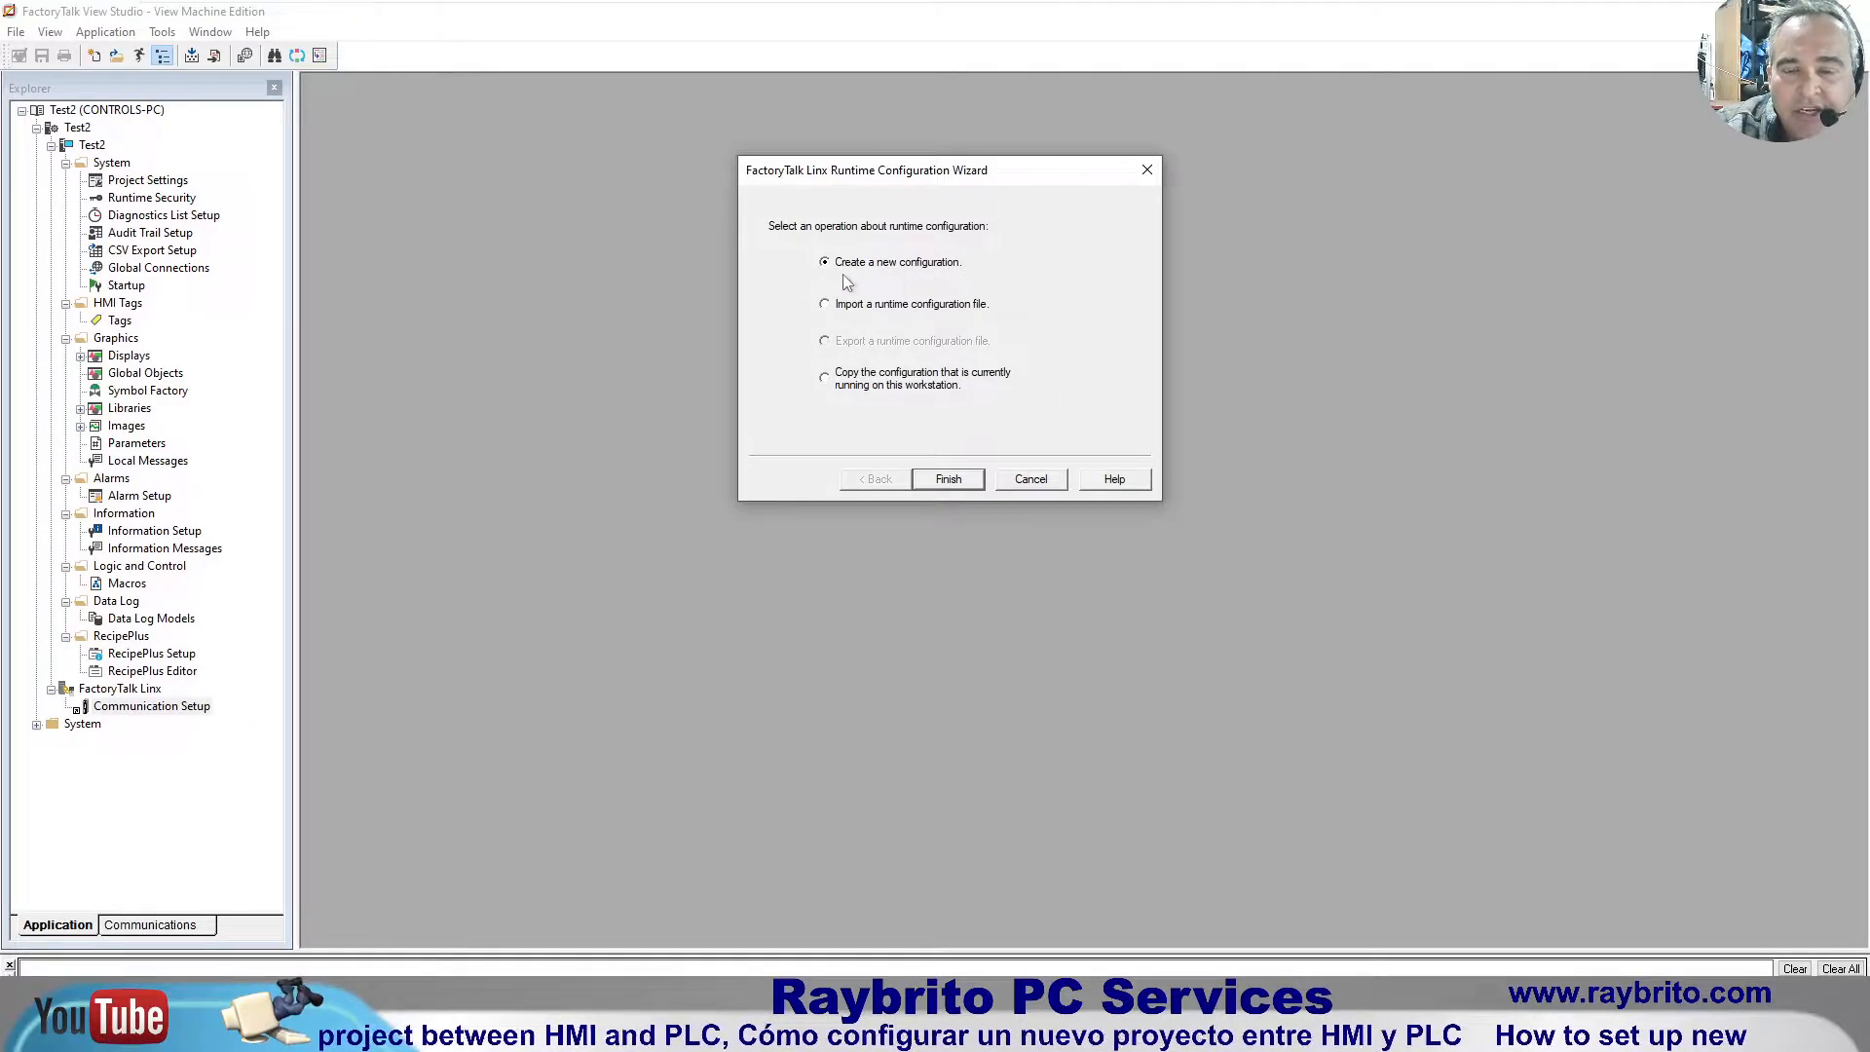
left_click(947, 479)
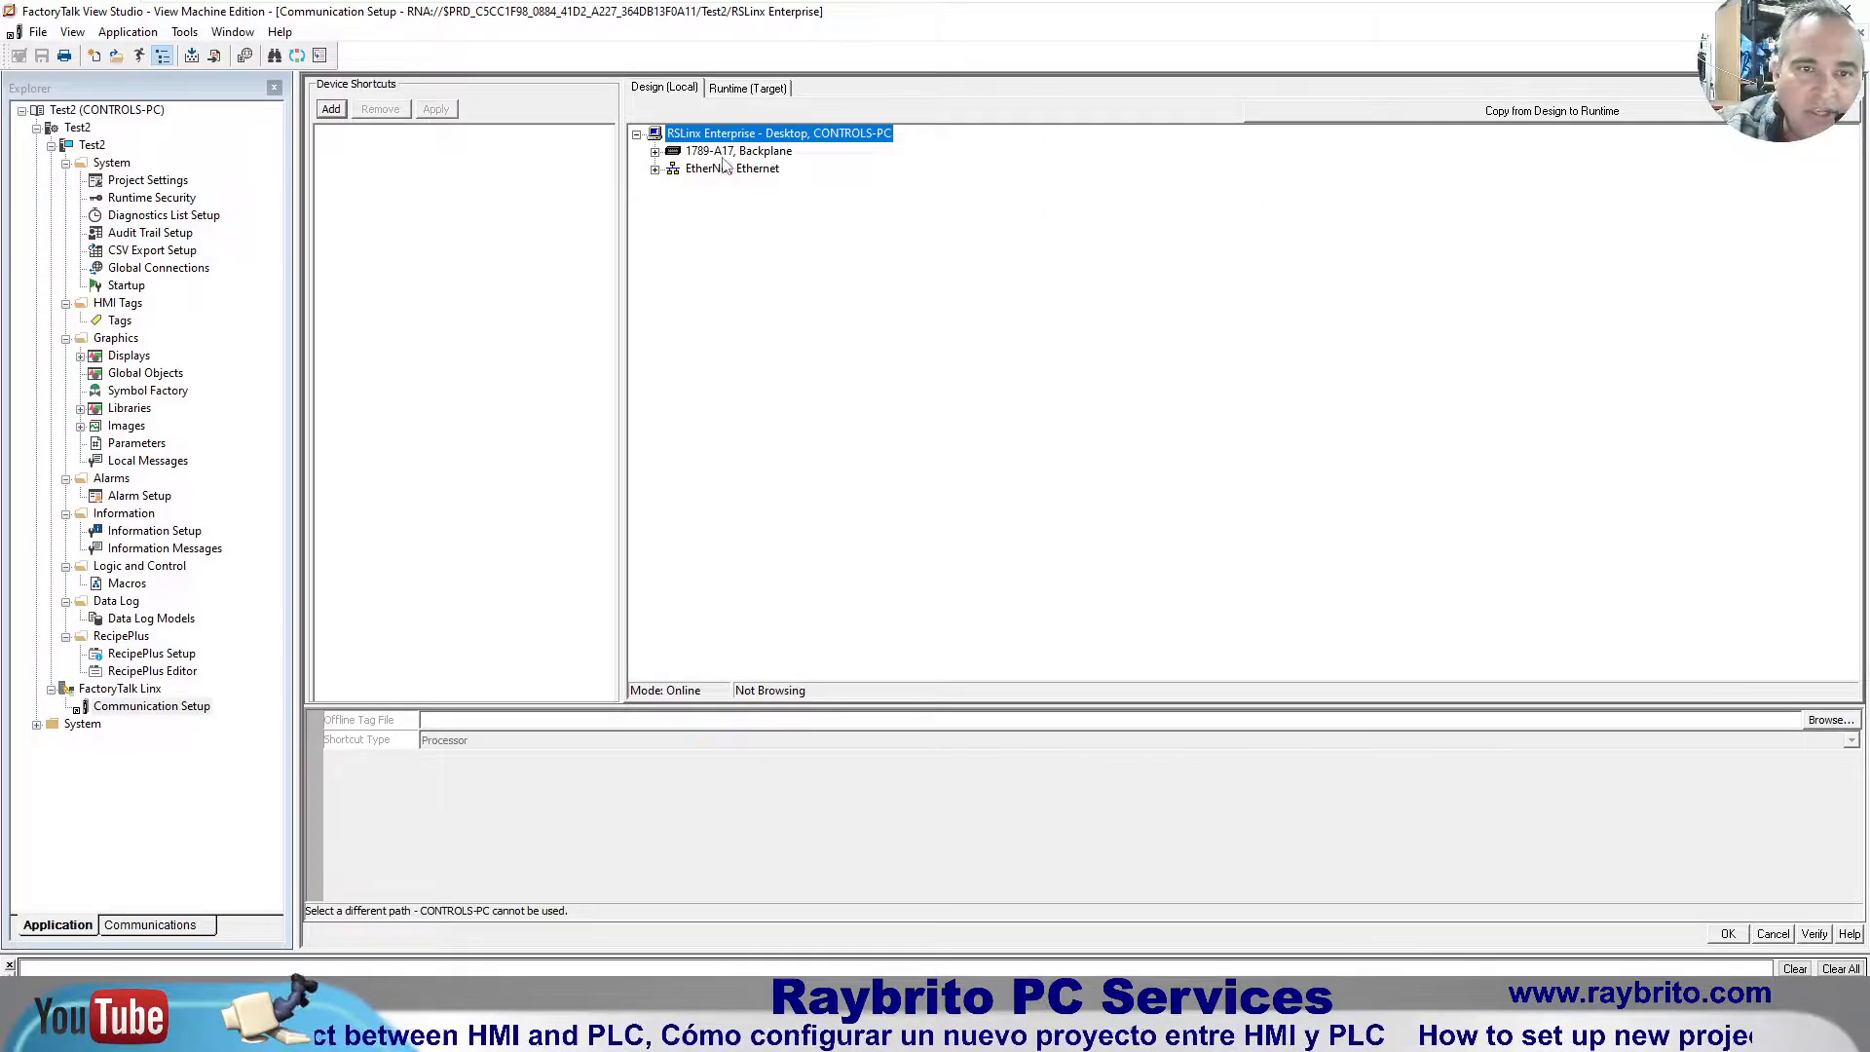
Step: Expand the local Ethernet network and examine the listed devices, comparing the PanelView Plus 1000 and PanelView Plus_6 700 terminals
left_click(655, 171)
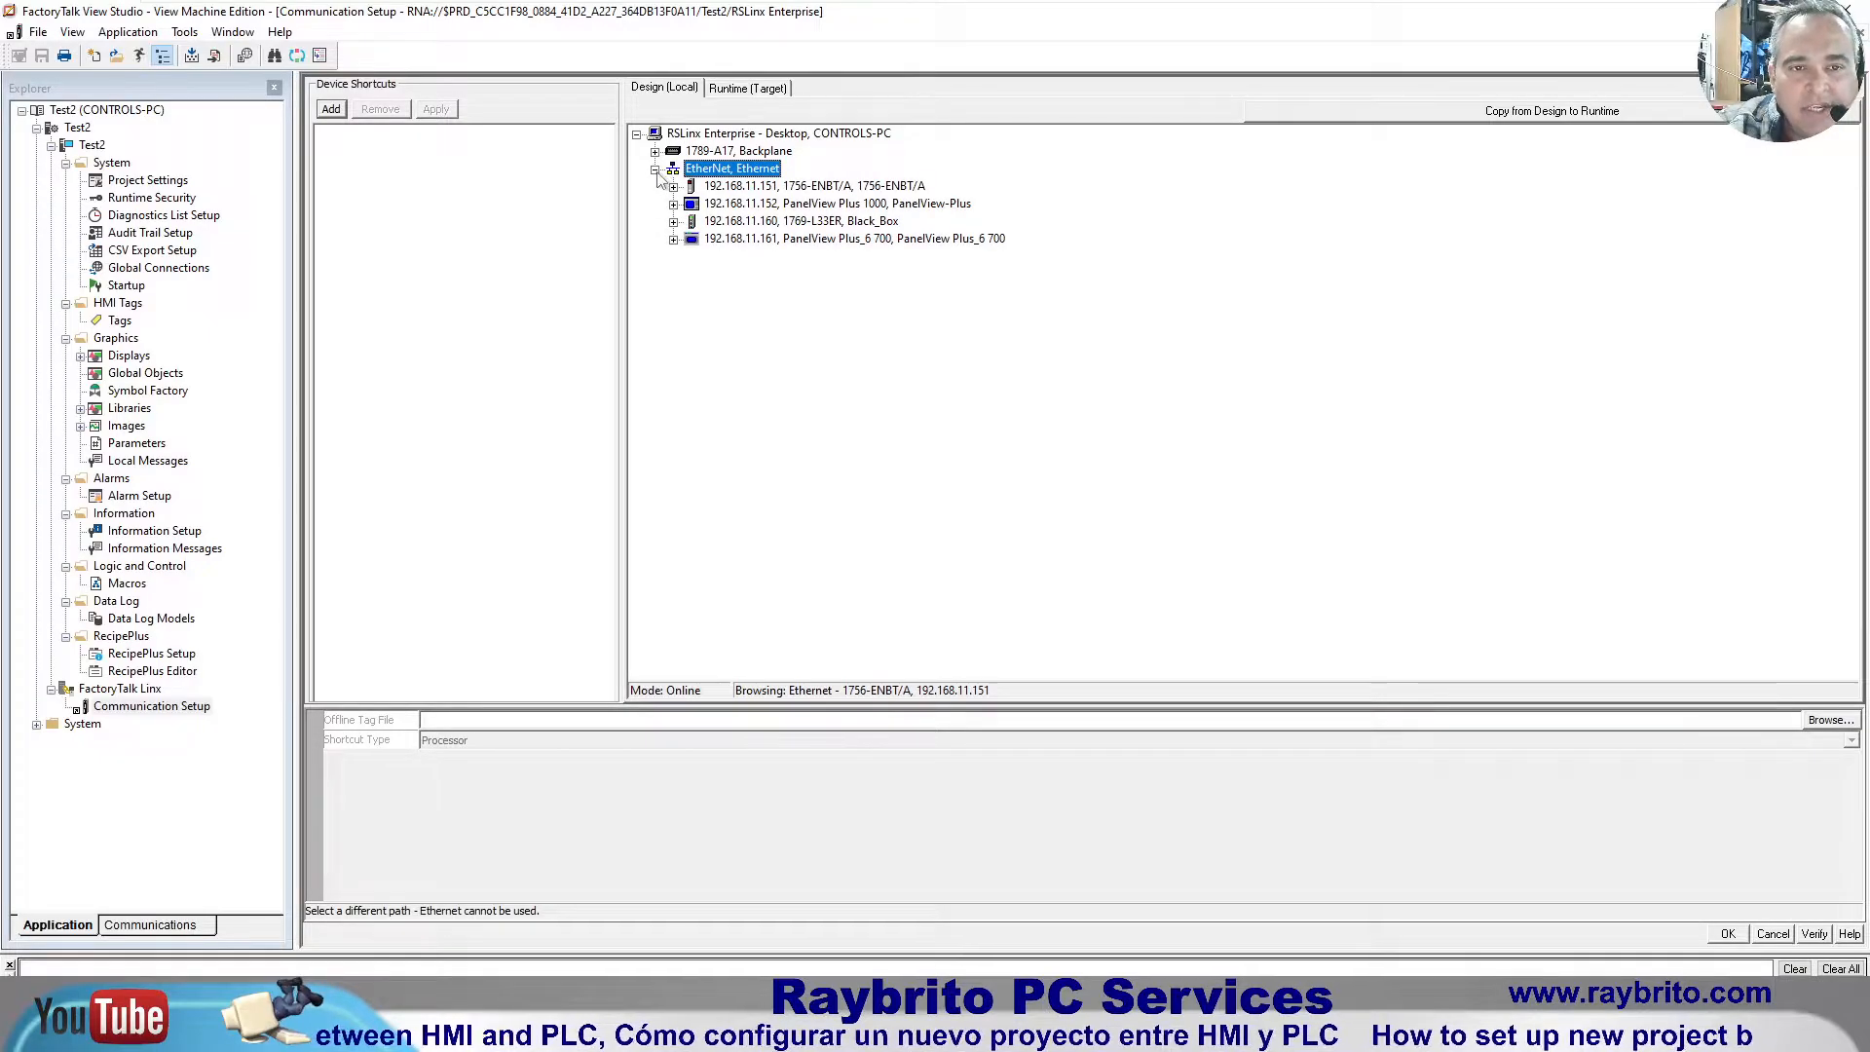
left_click(655, 171)
left_click(655, 171)
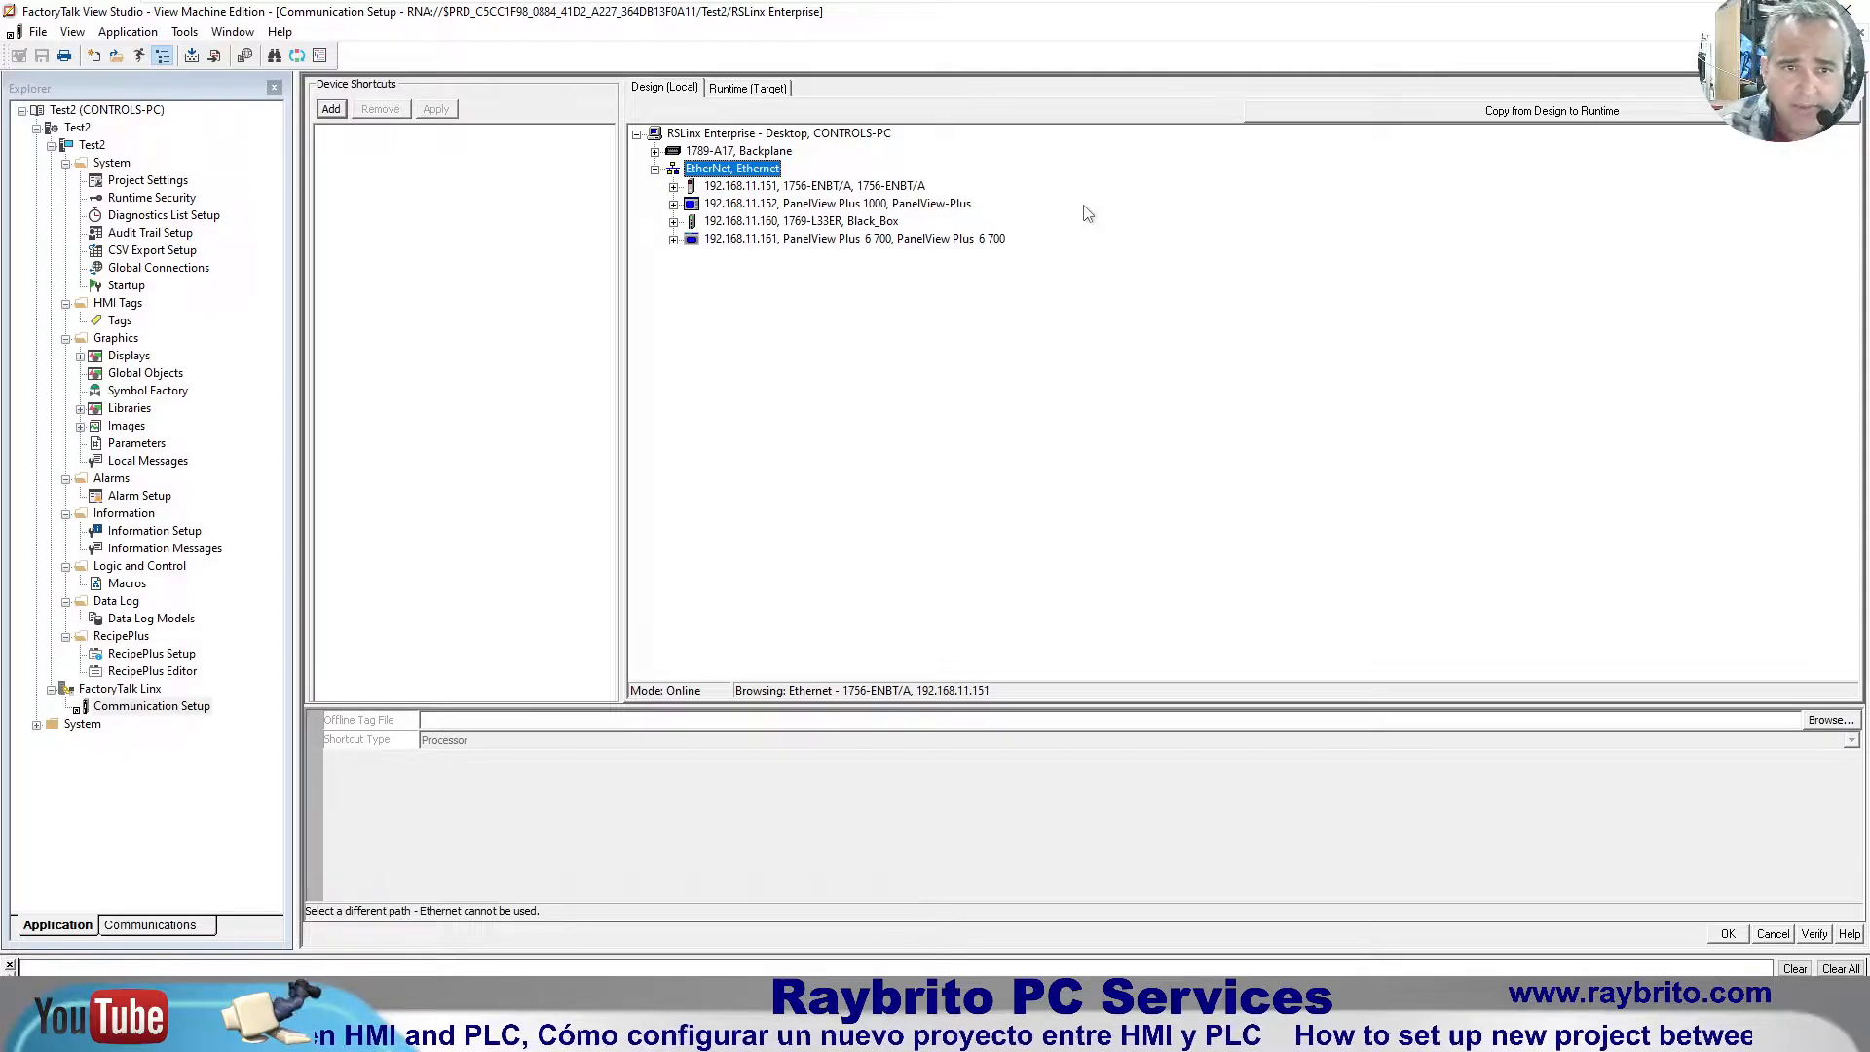
left_click(792, 238)
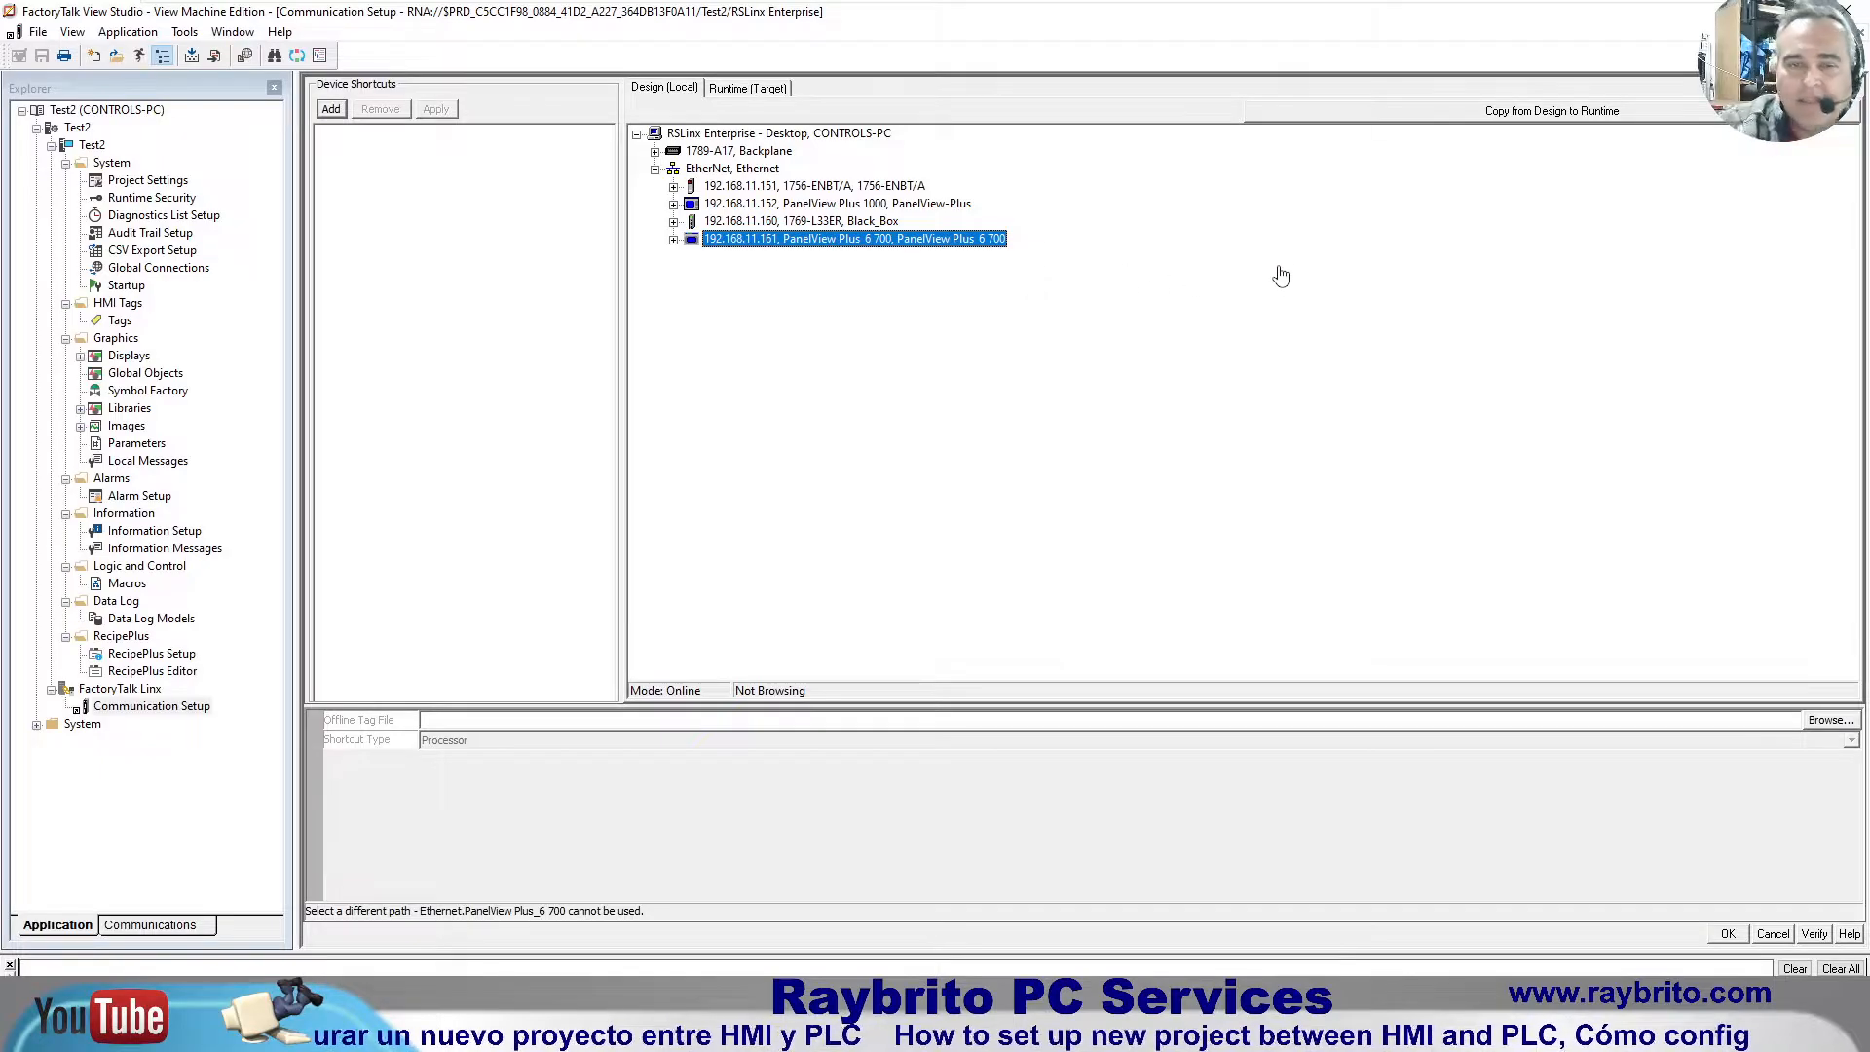
left_click(775, 203)
left_click(776, 239)
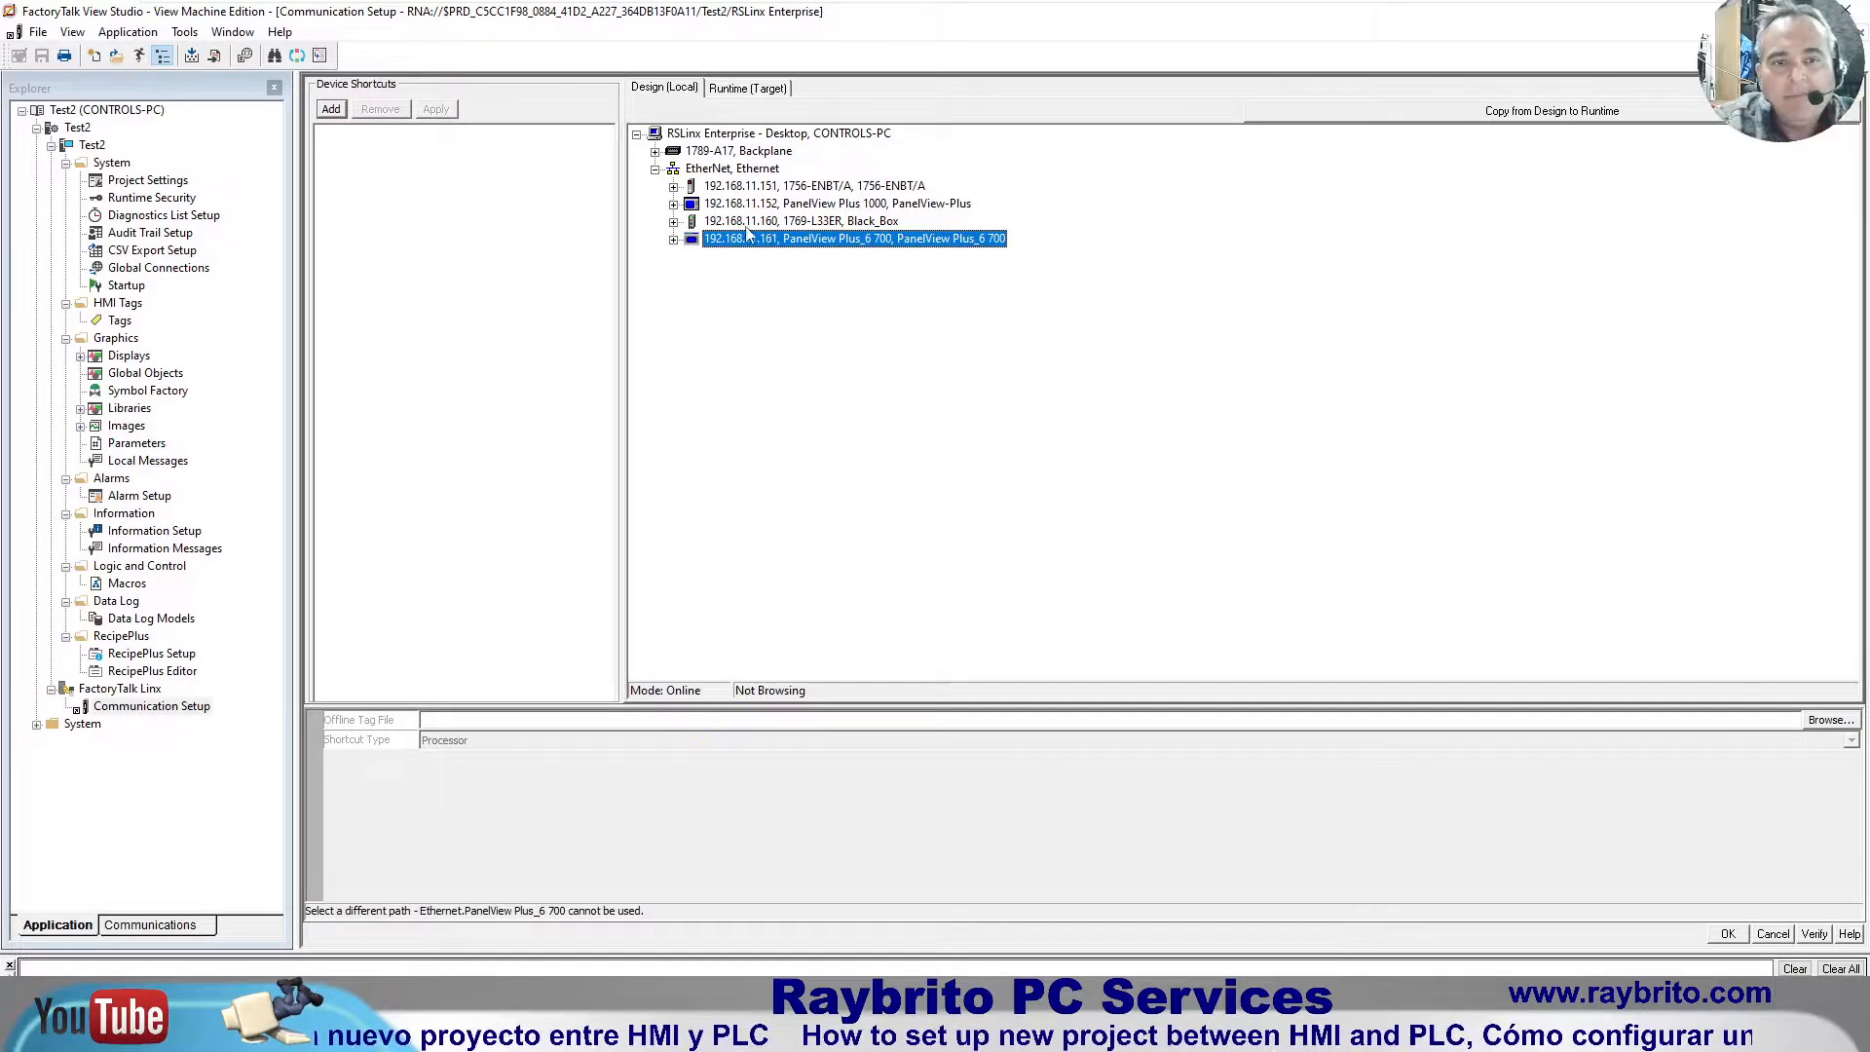
left_click(855, 204)
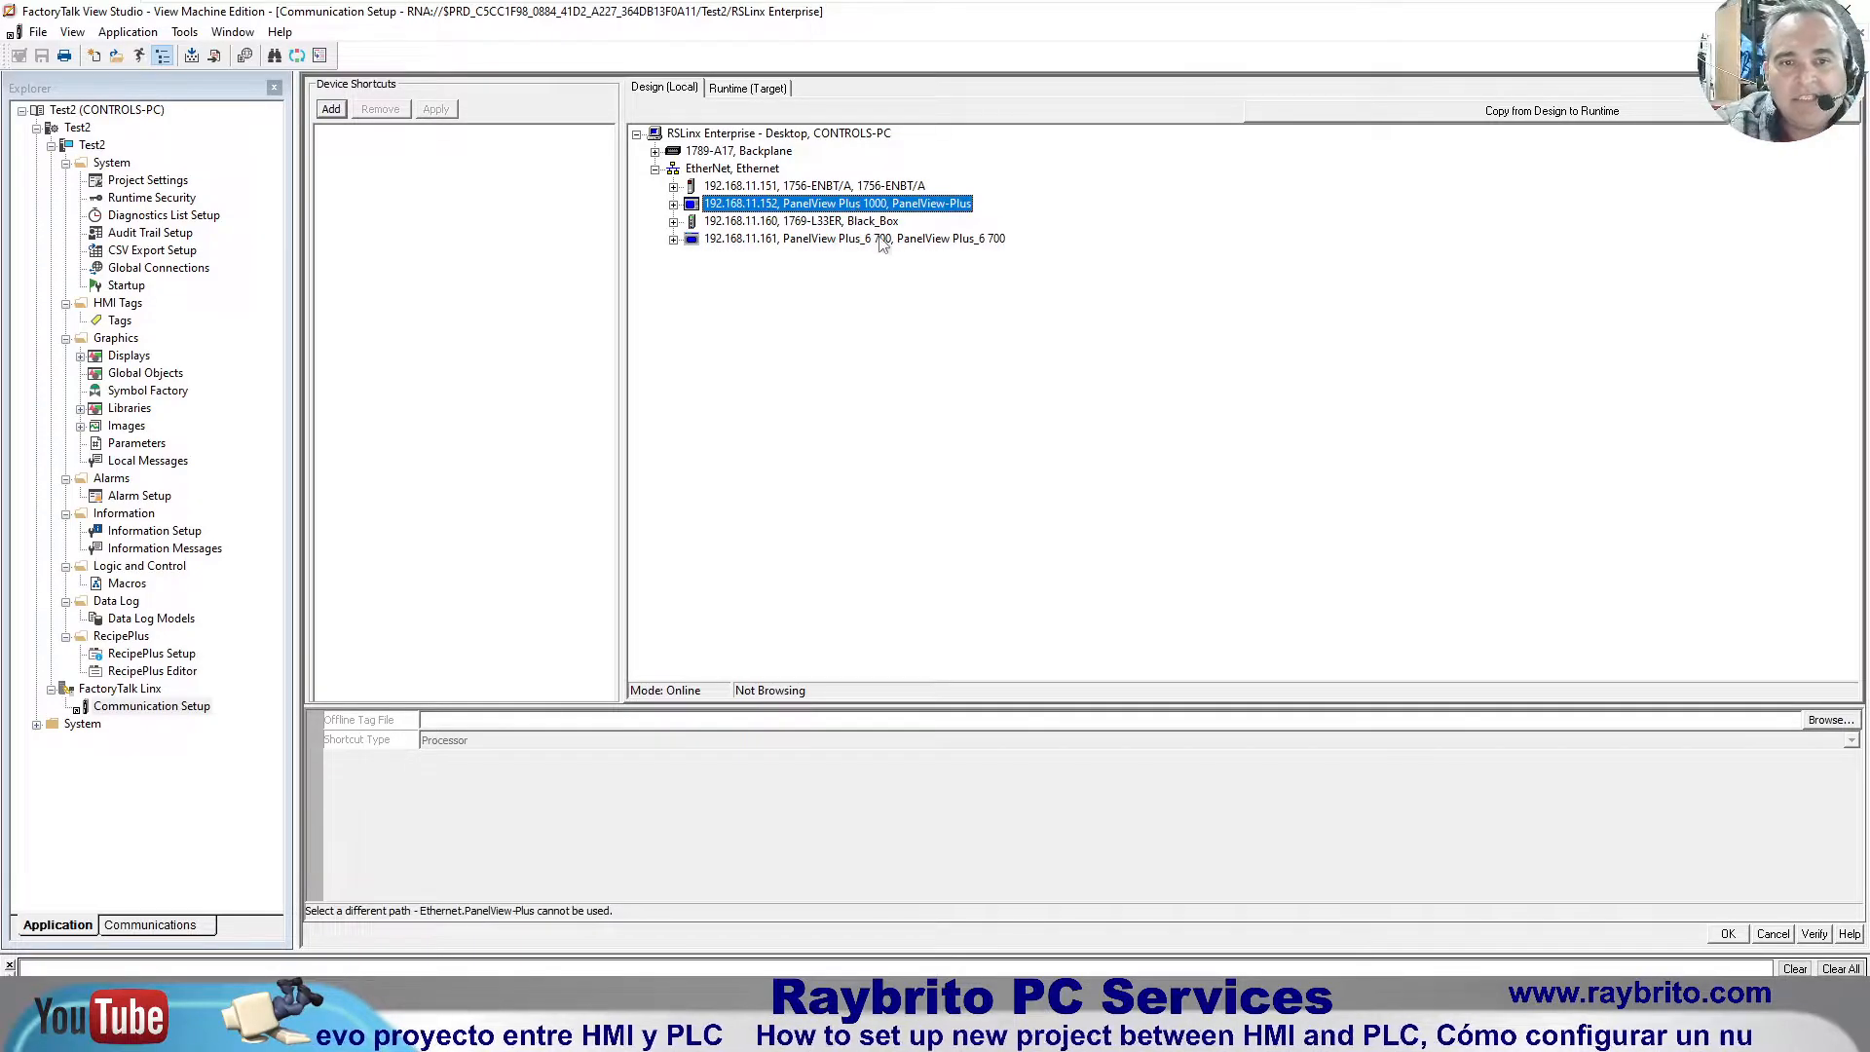
left_click(876, 237)
left_click(880, 204)
left_click(881, 238)
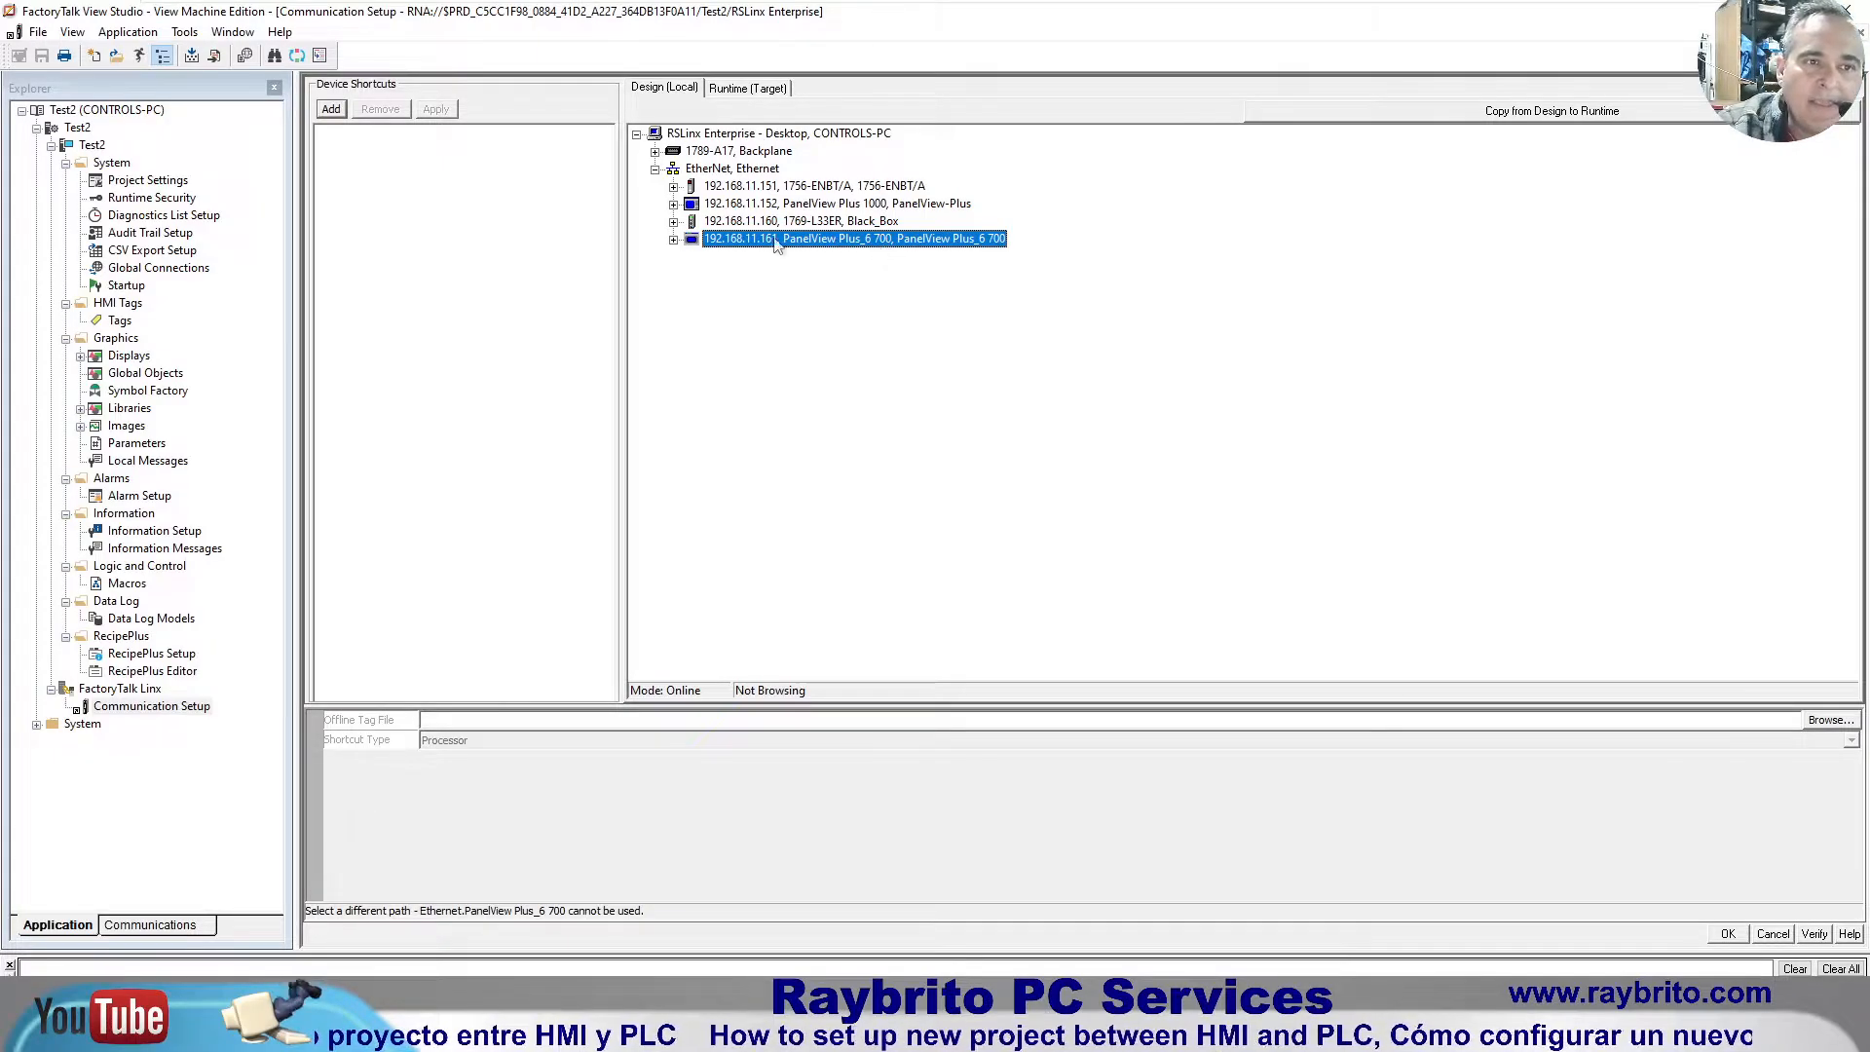
Step: Add a device shortcut named BlackBox
left_click(332, 111)
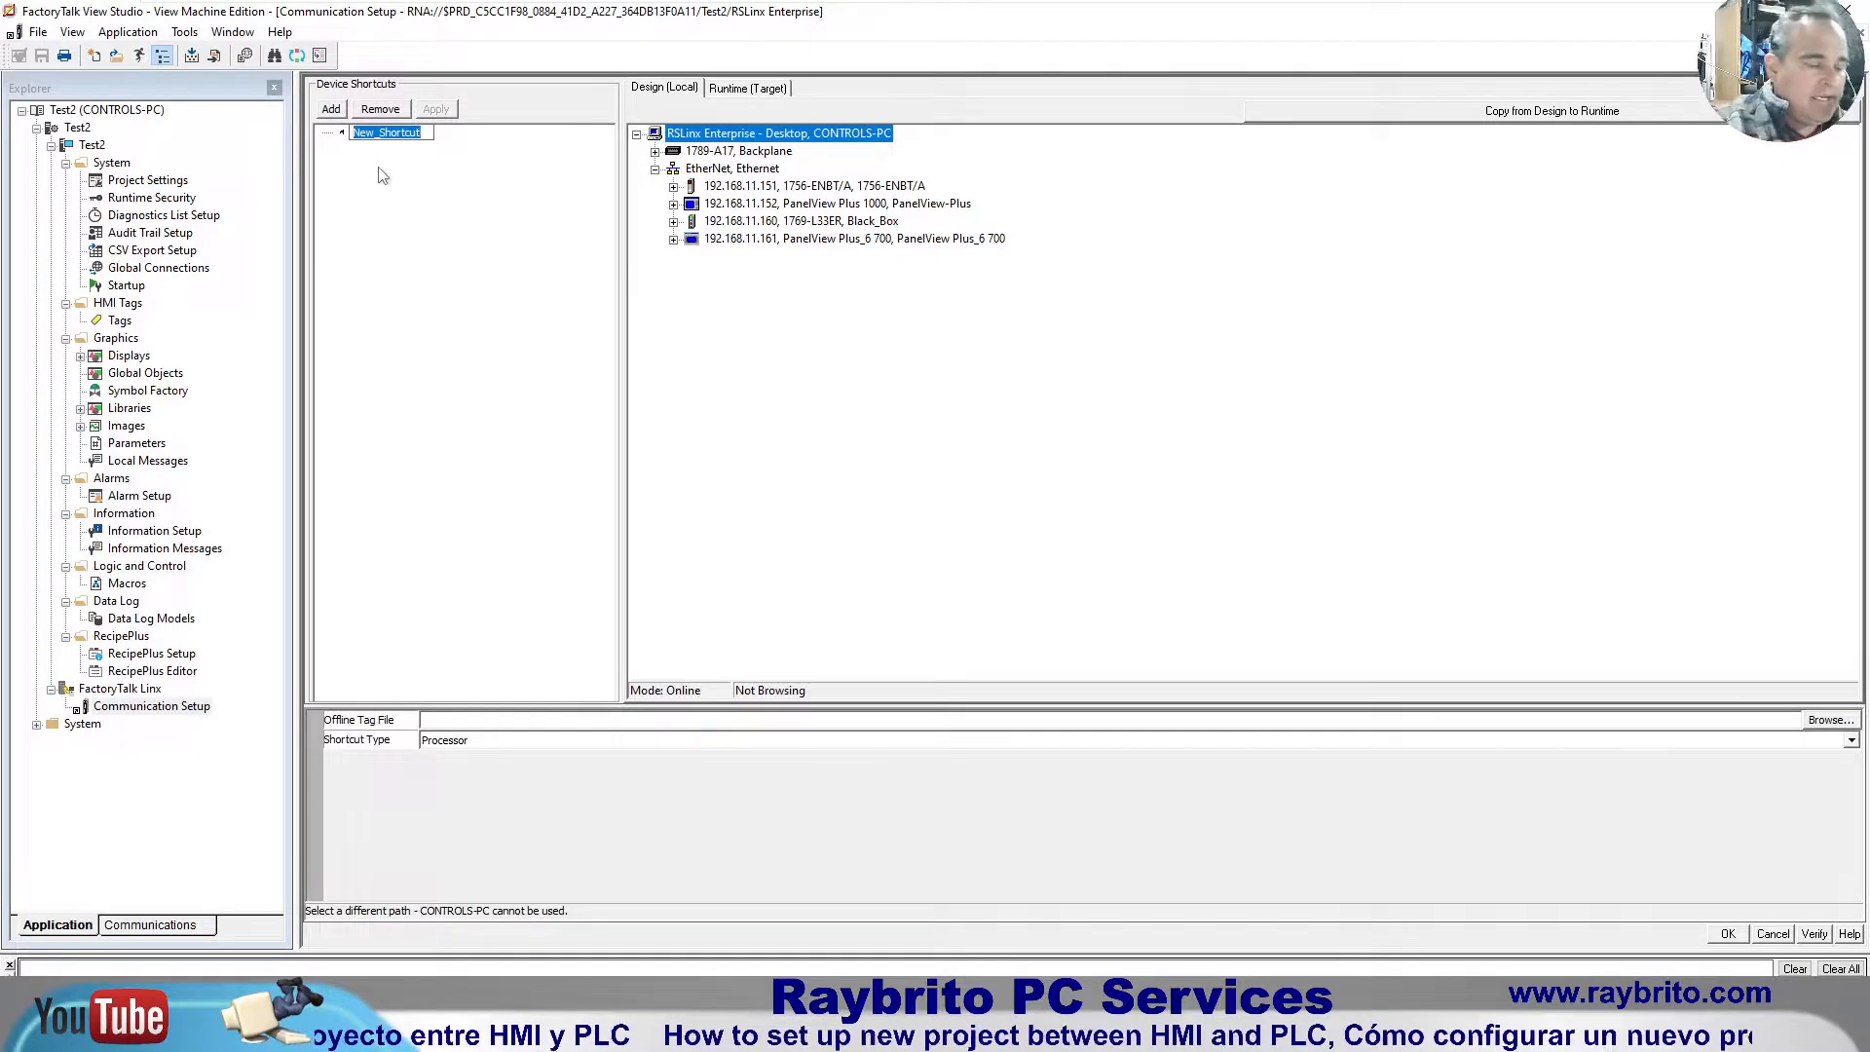
type("Bla")
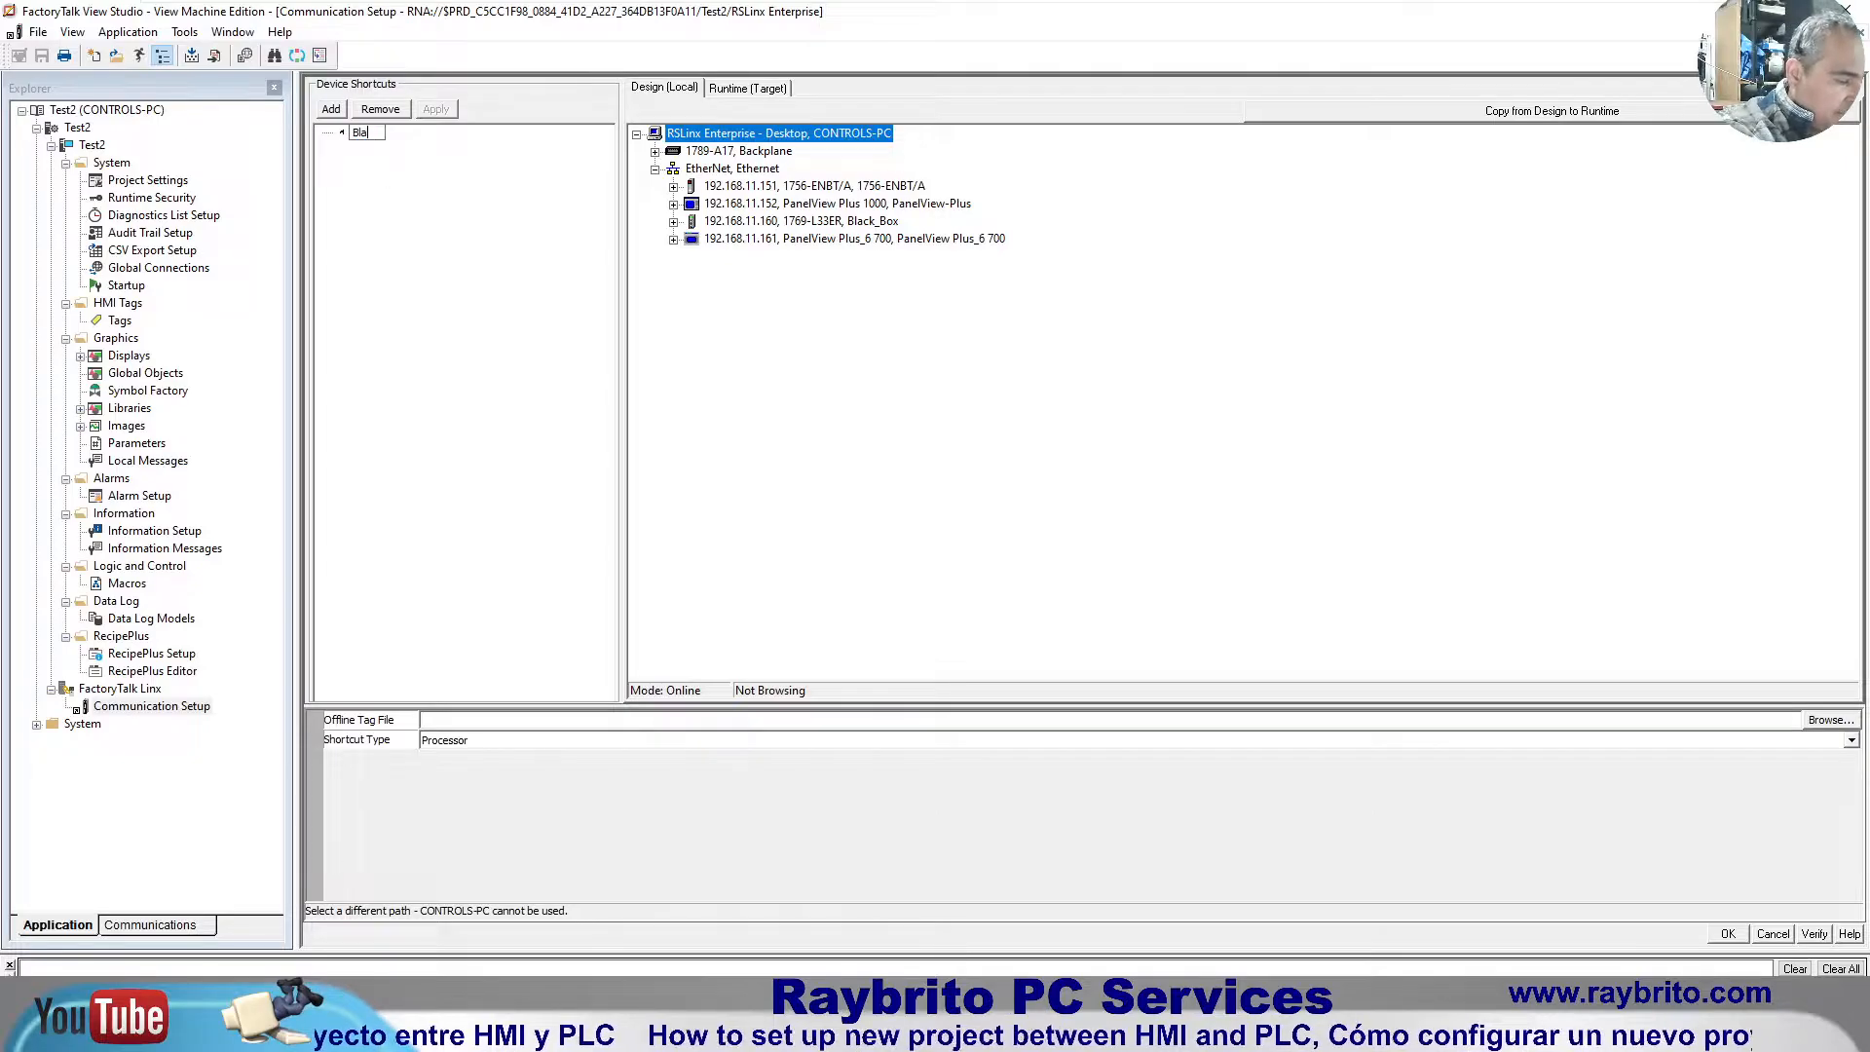
type("ckBo")
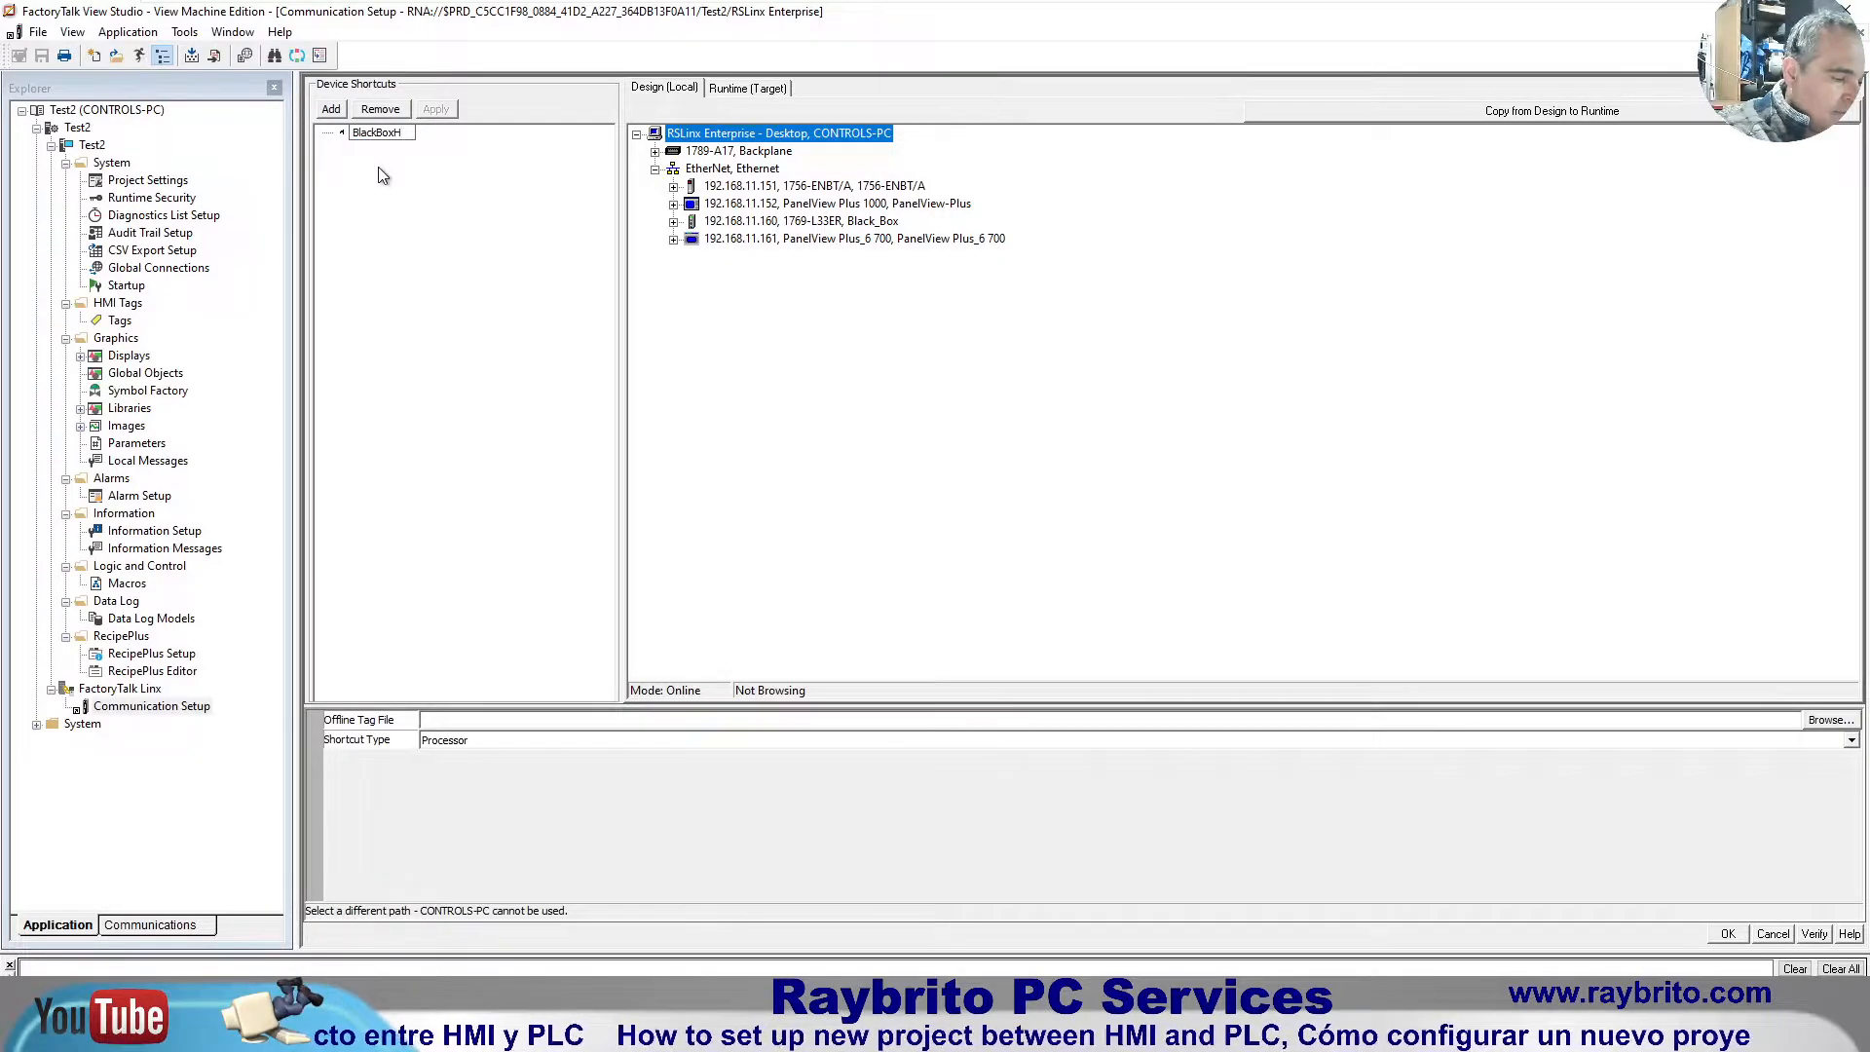
type("xH")
key("BackSpace")
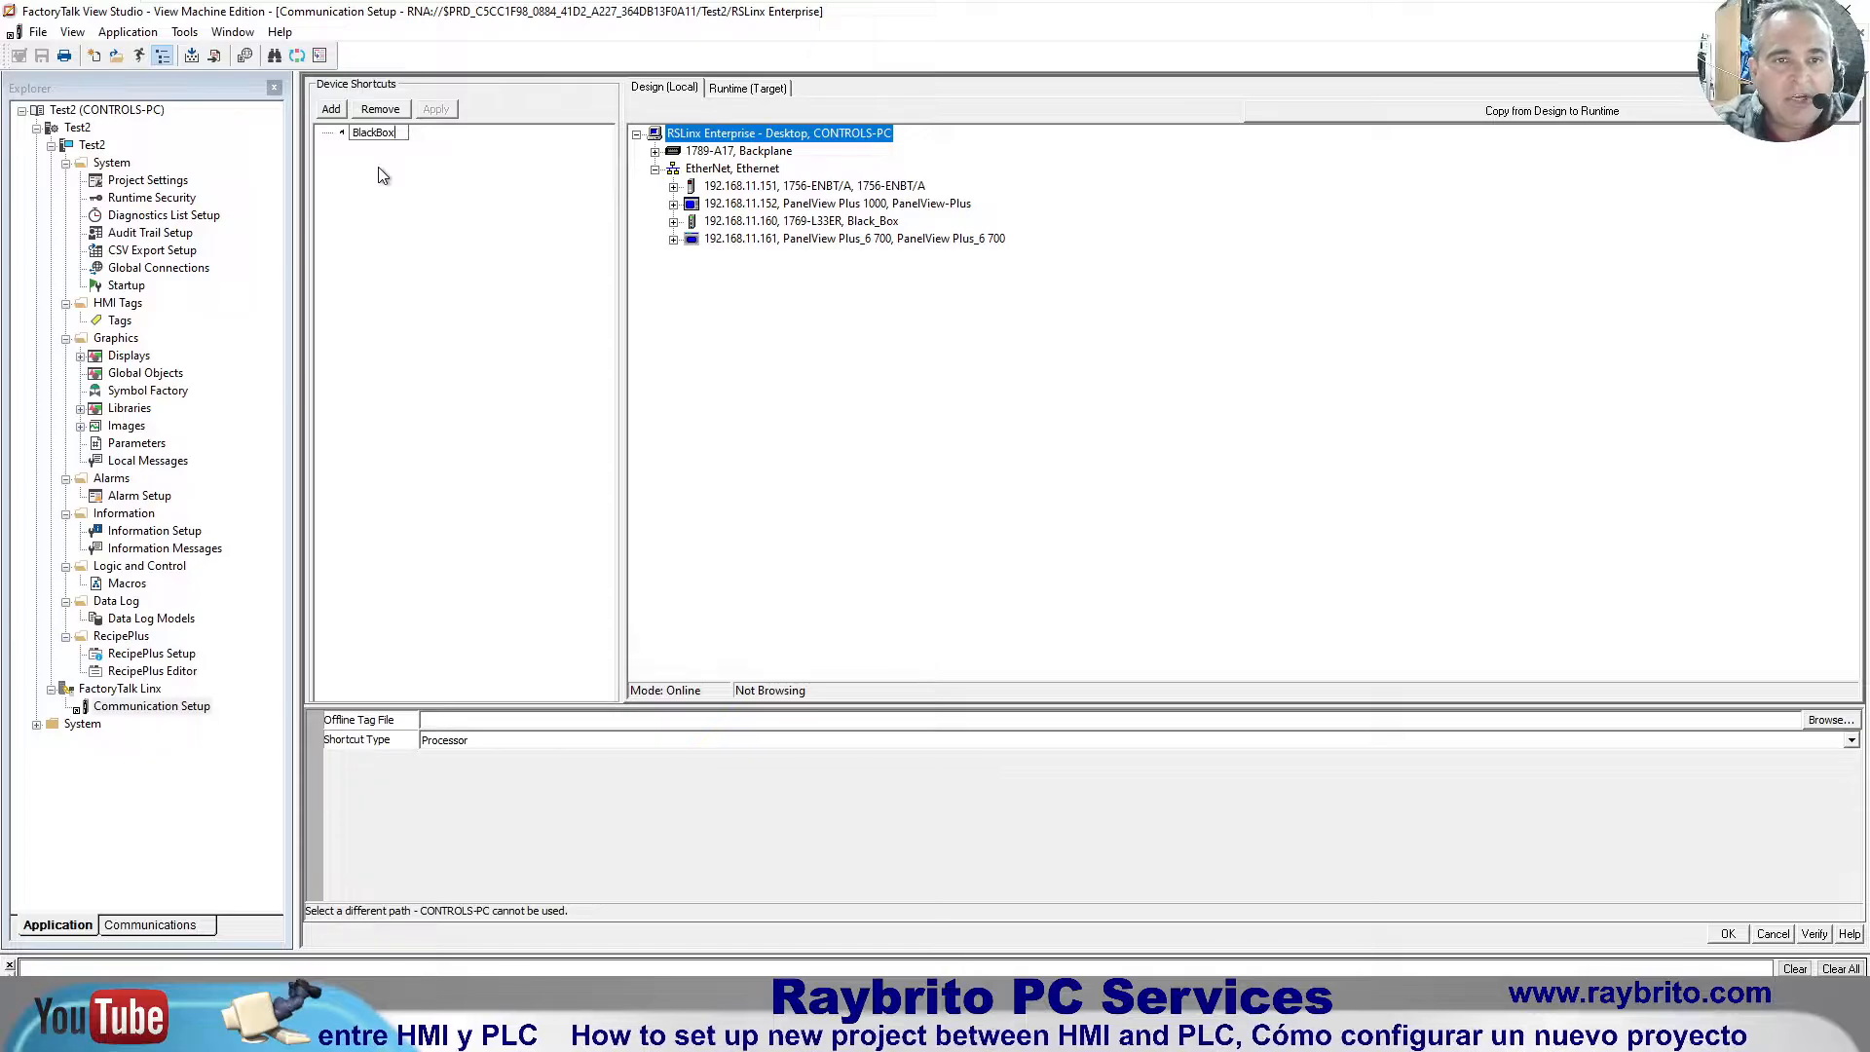
key("Return")
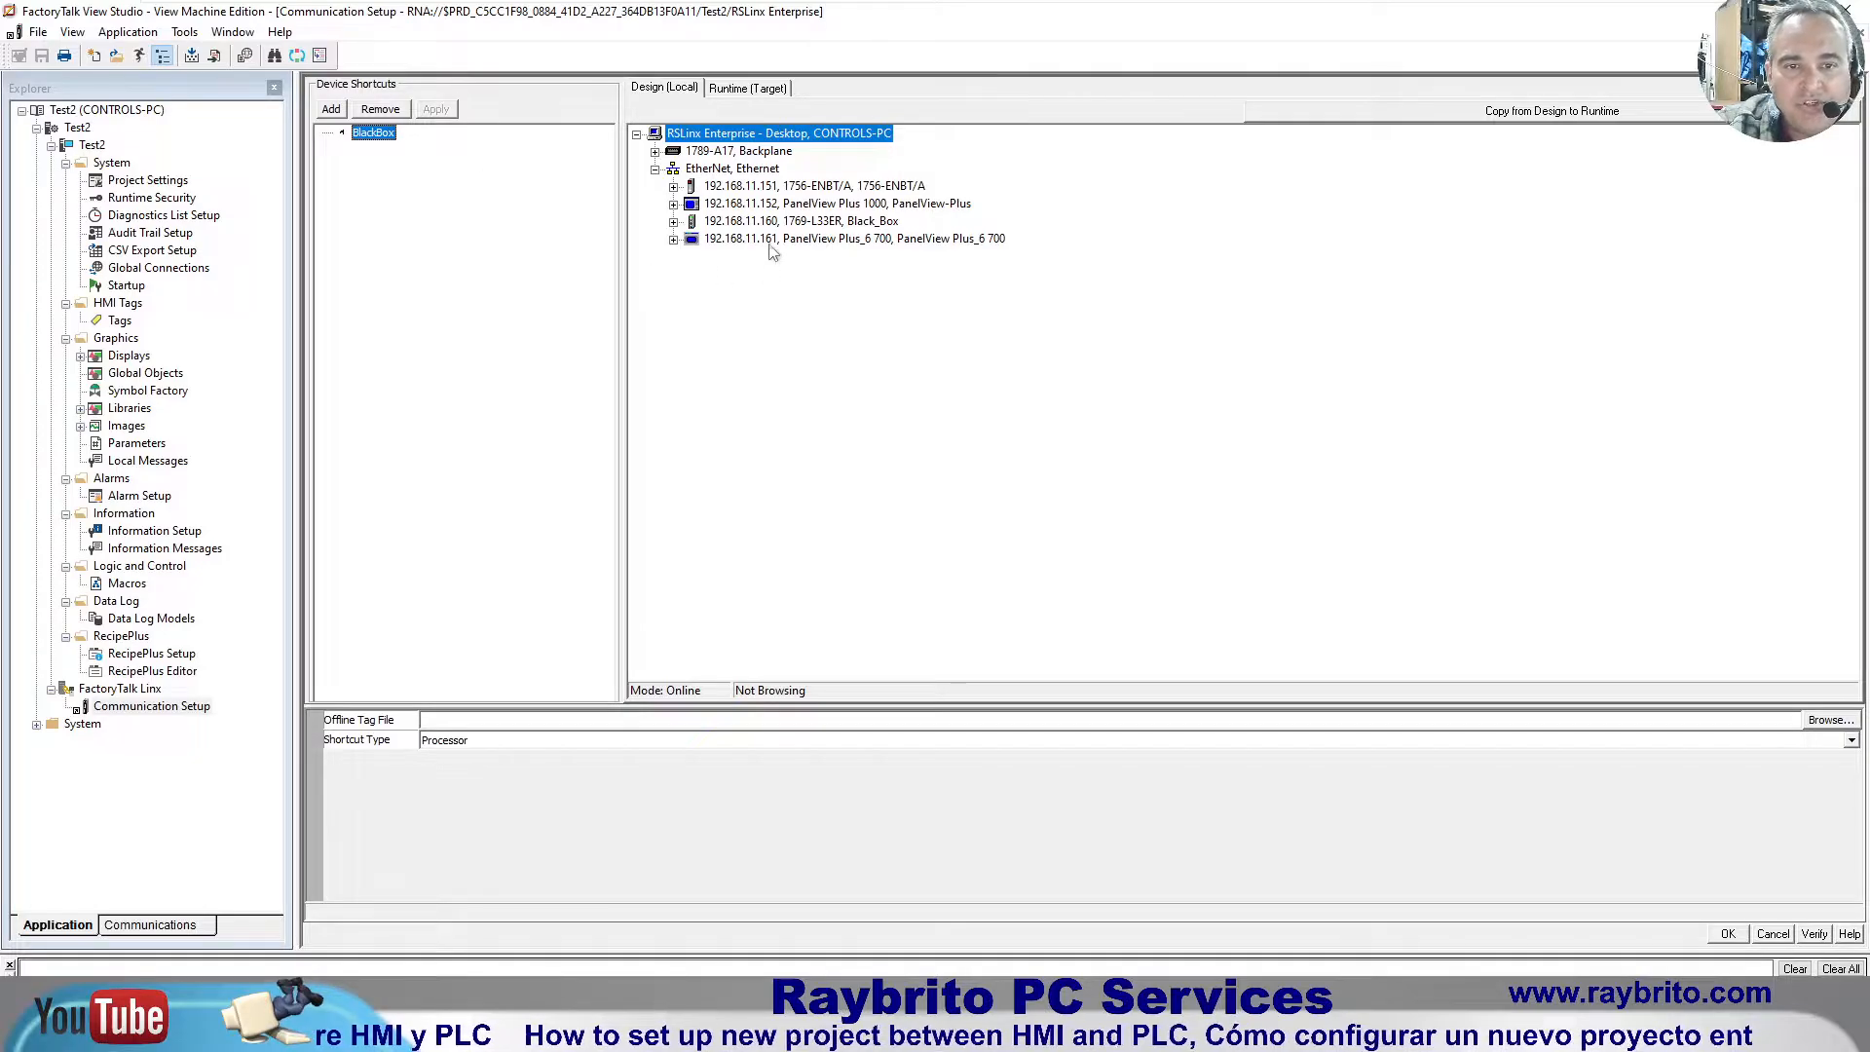
Step: Expand the 1769-L33ER Black_Box controller with its CompactBus and USB port, and select the controller for the BlackBox shortcut
left_click(707, 224)
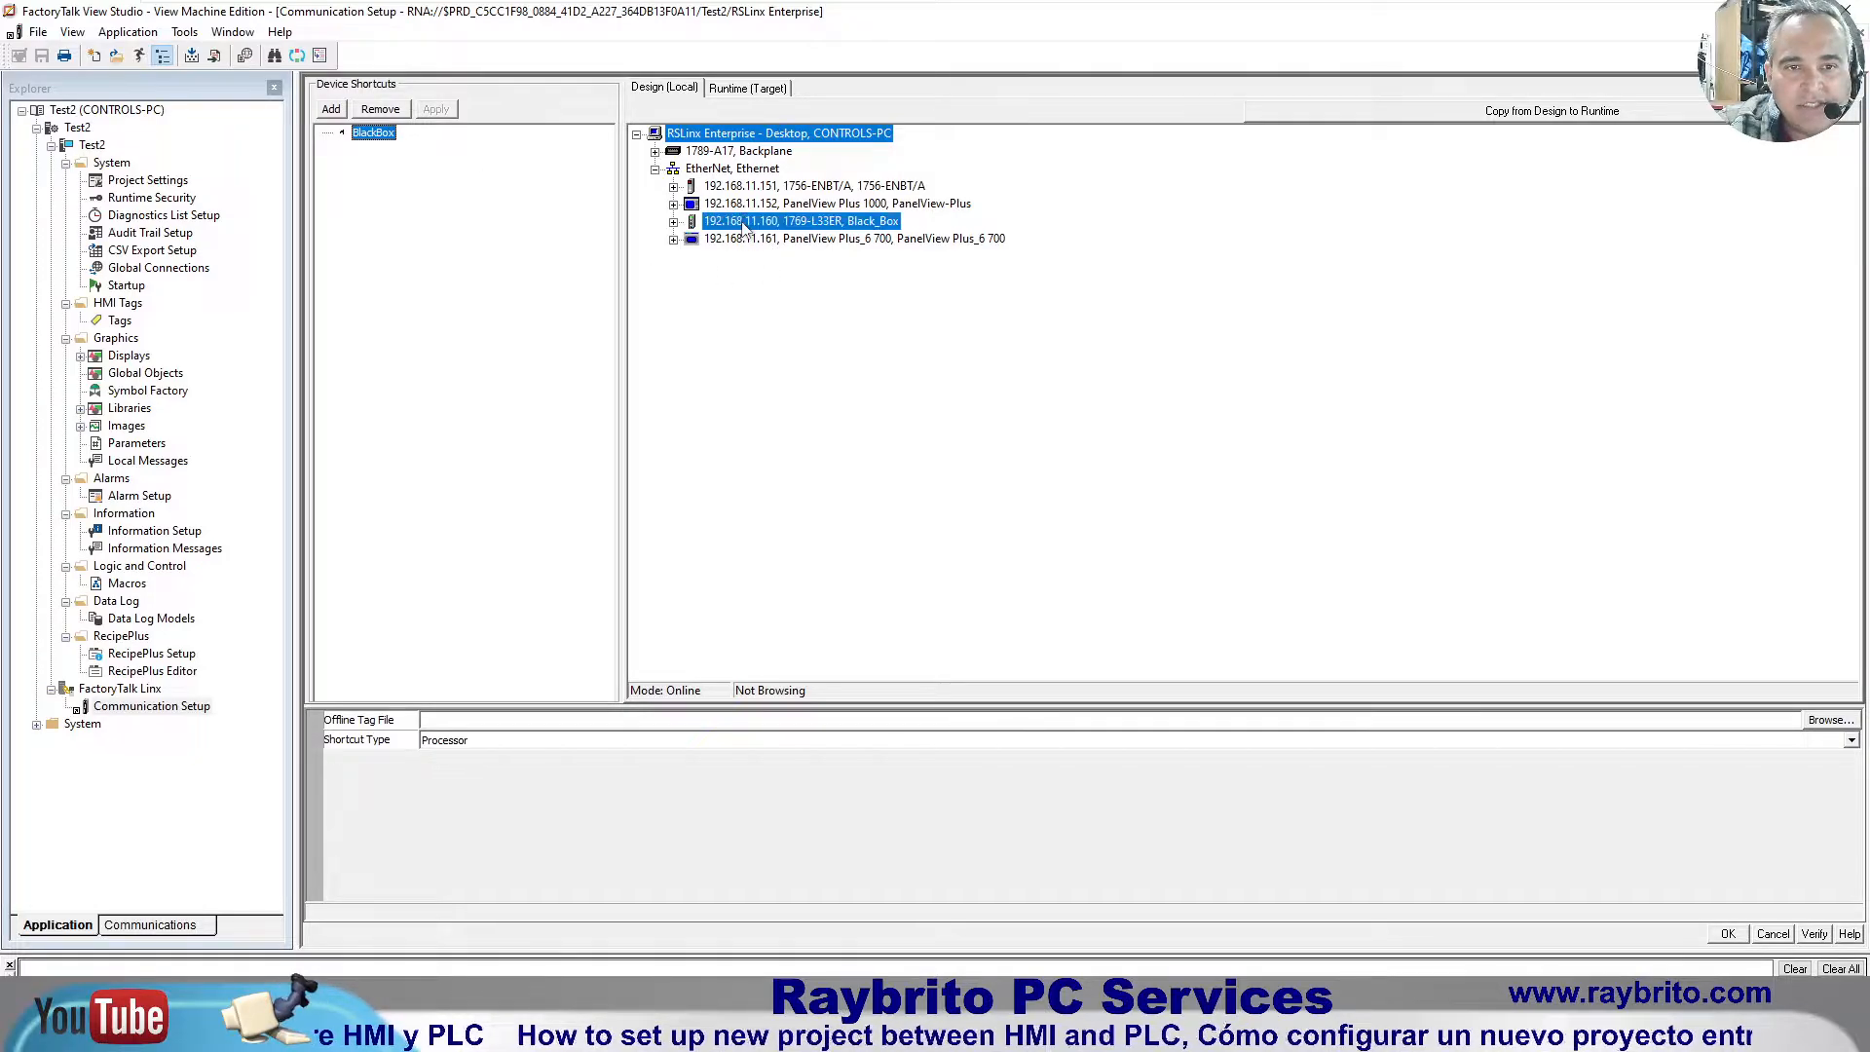
left_click(673, 222)
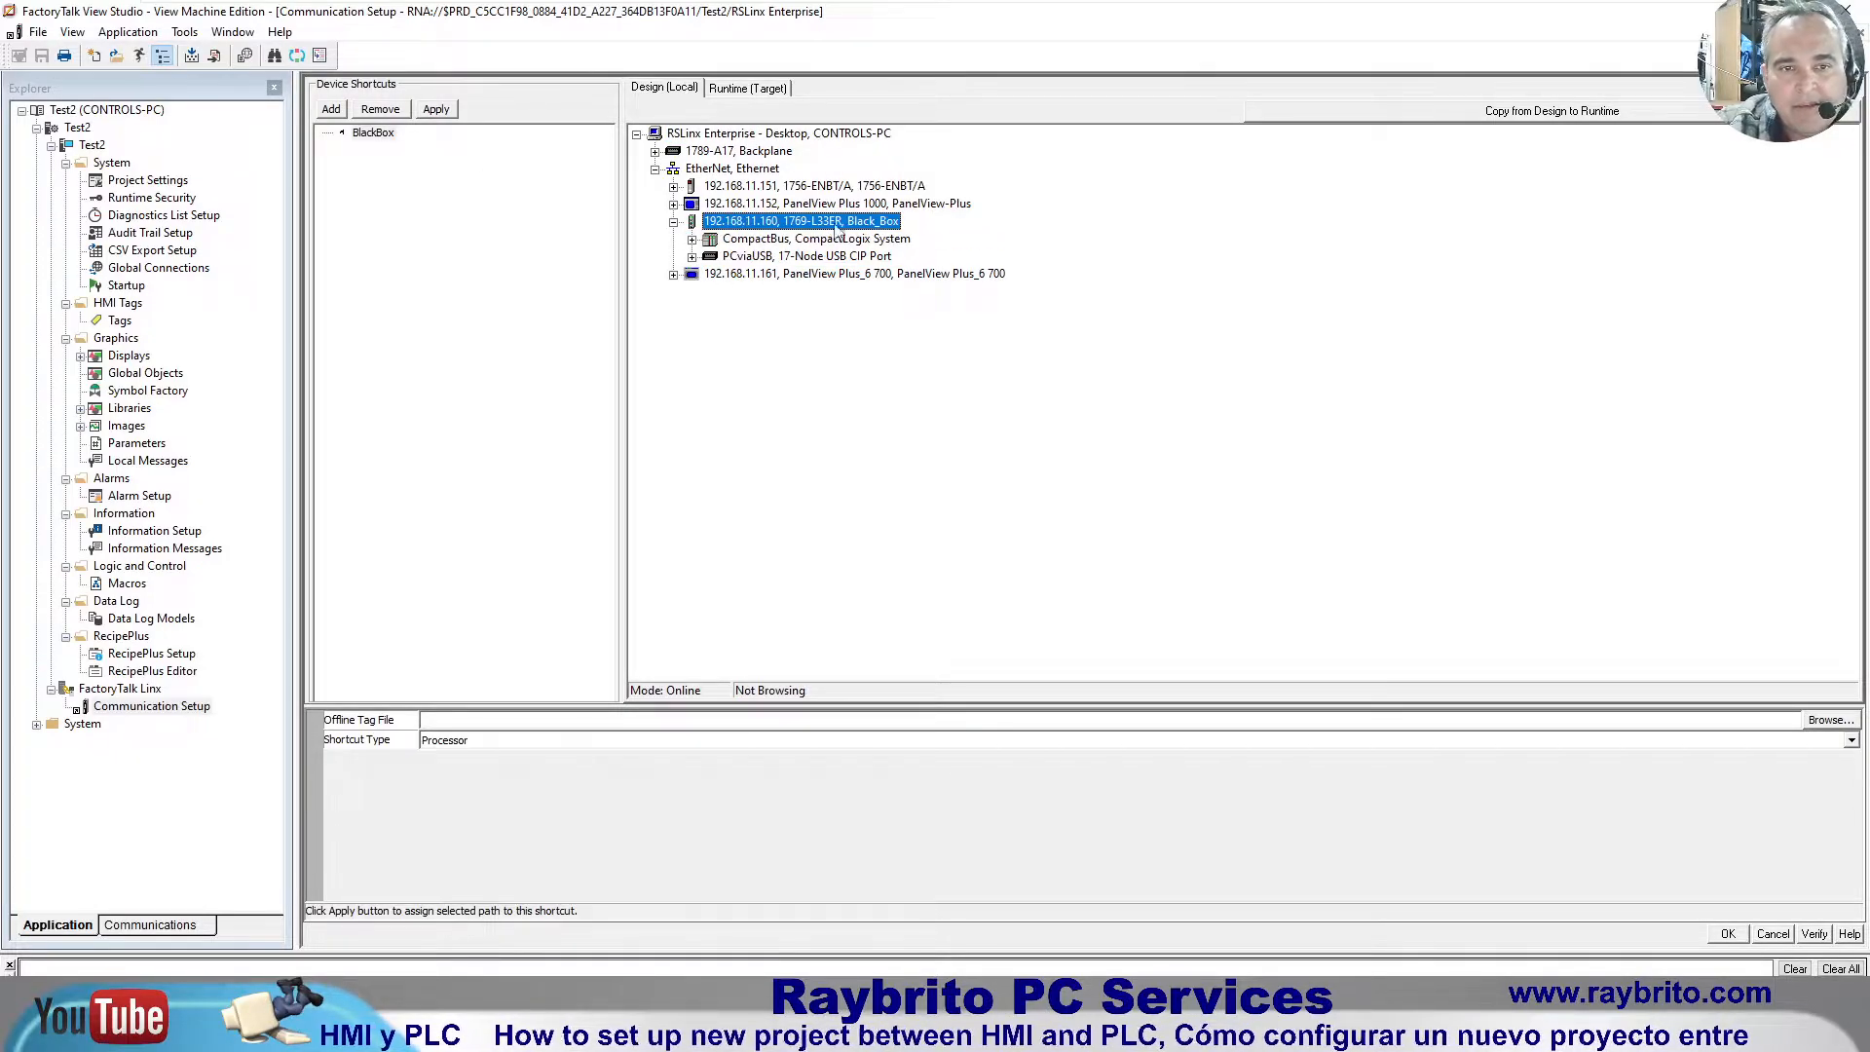
left_click(693, 240)
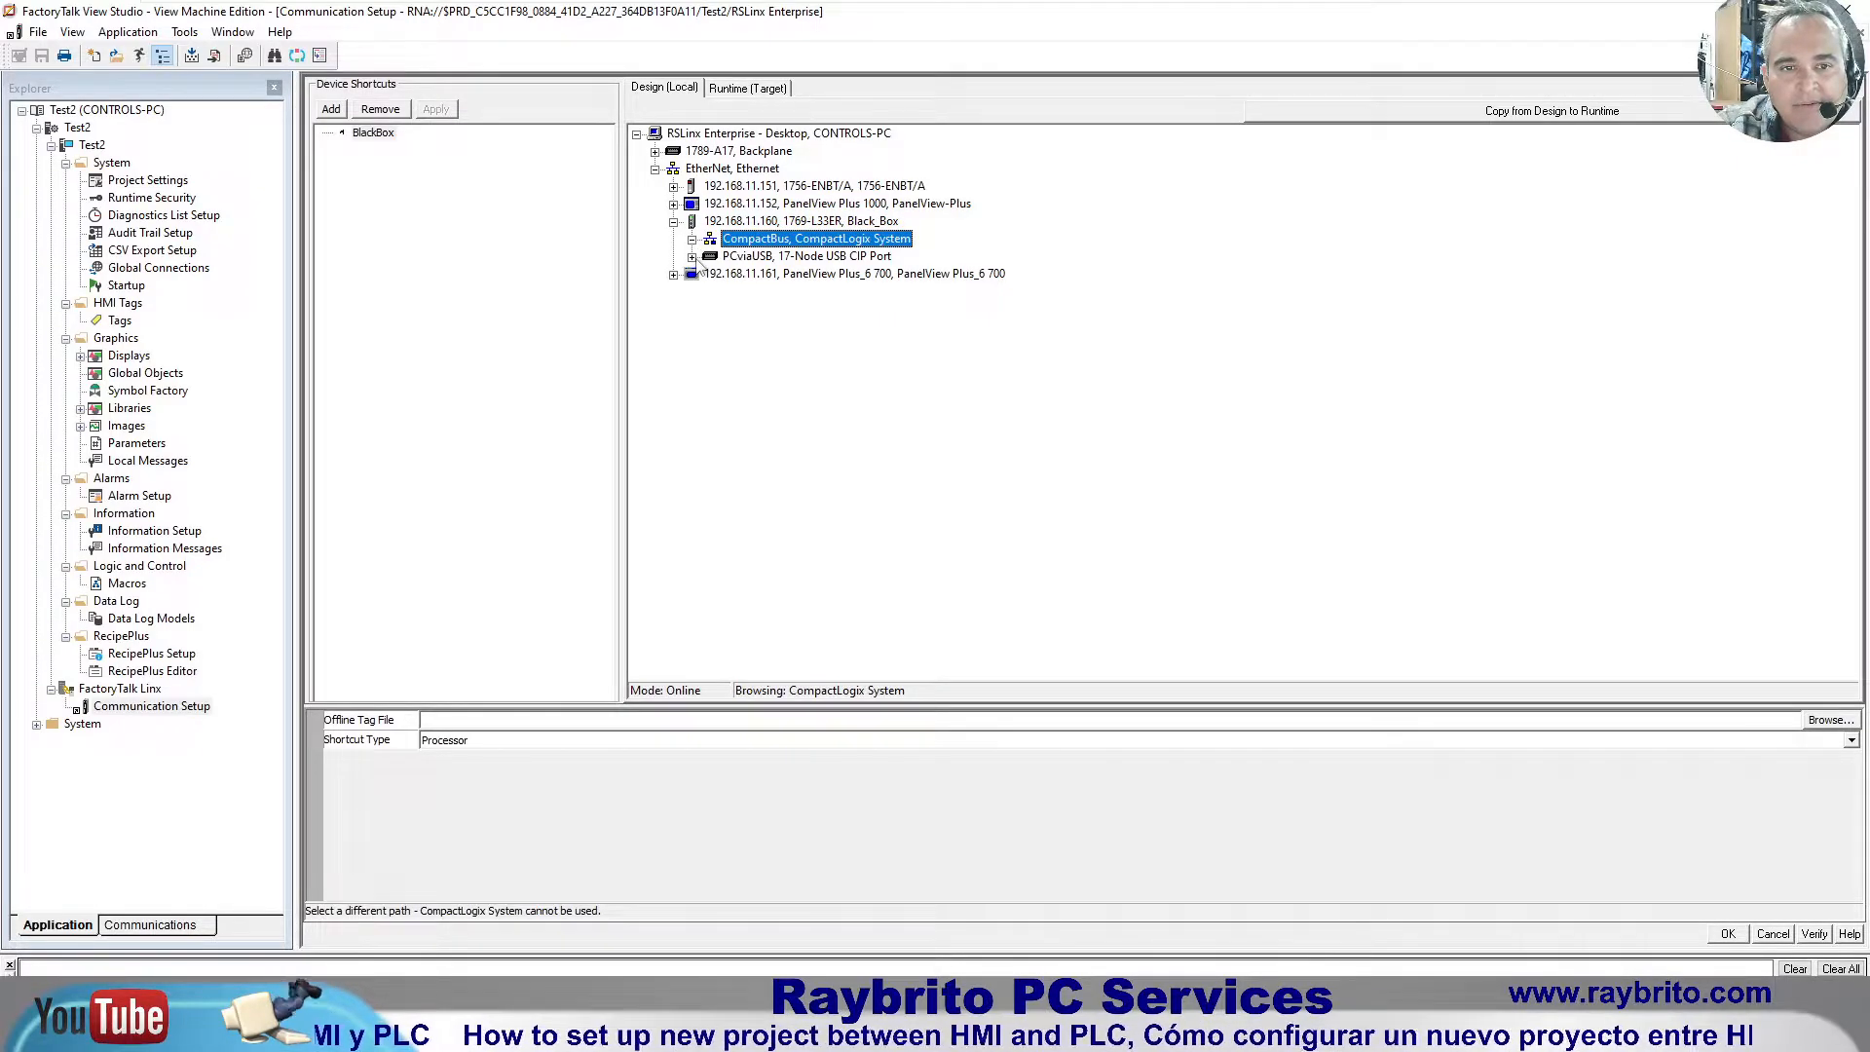
left_click(692, 257)
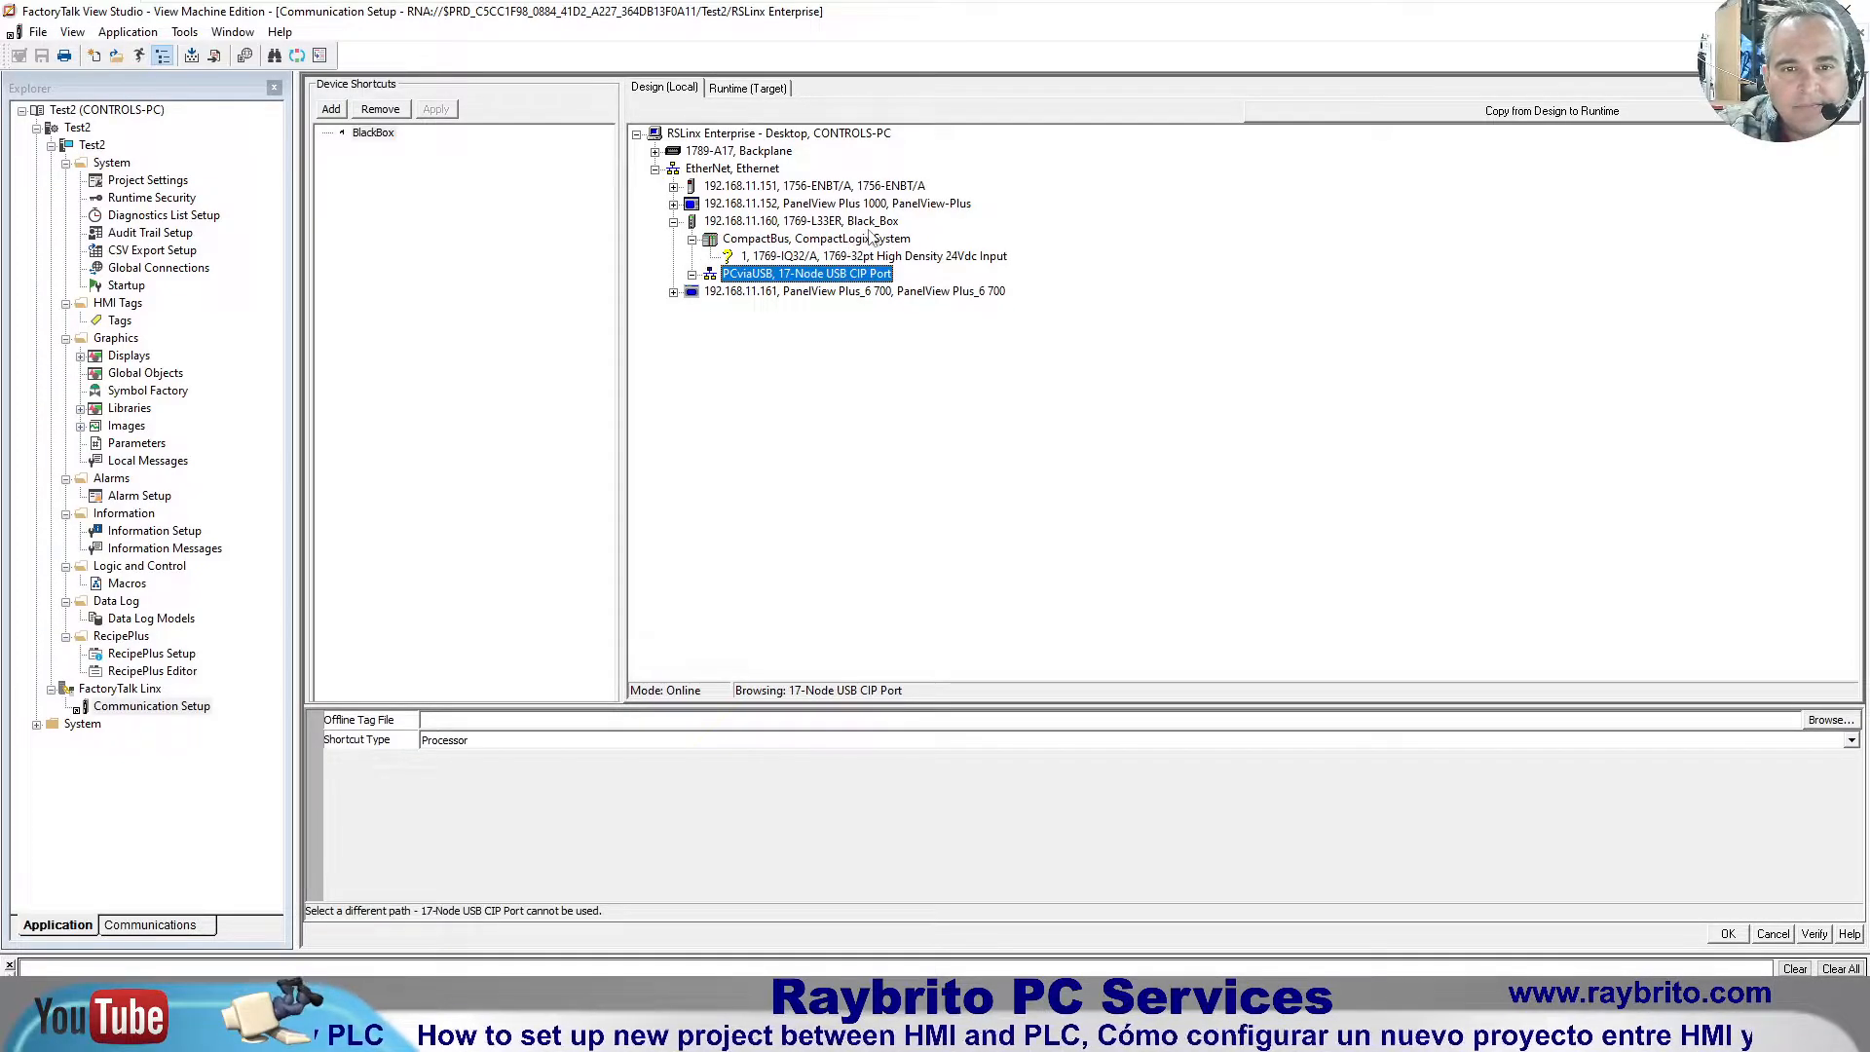
left_click(879, 225)
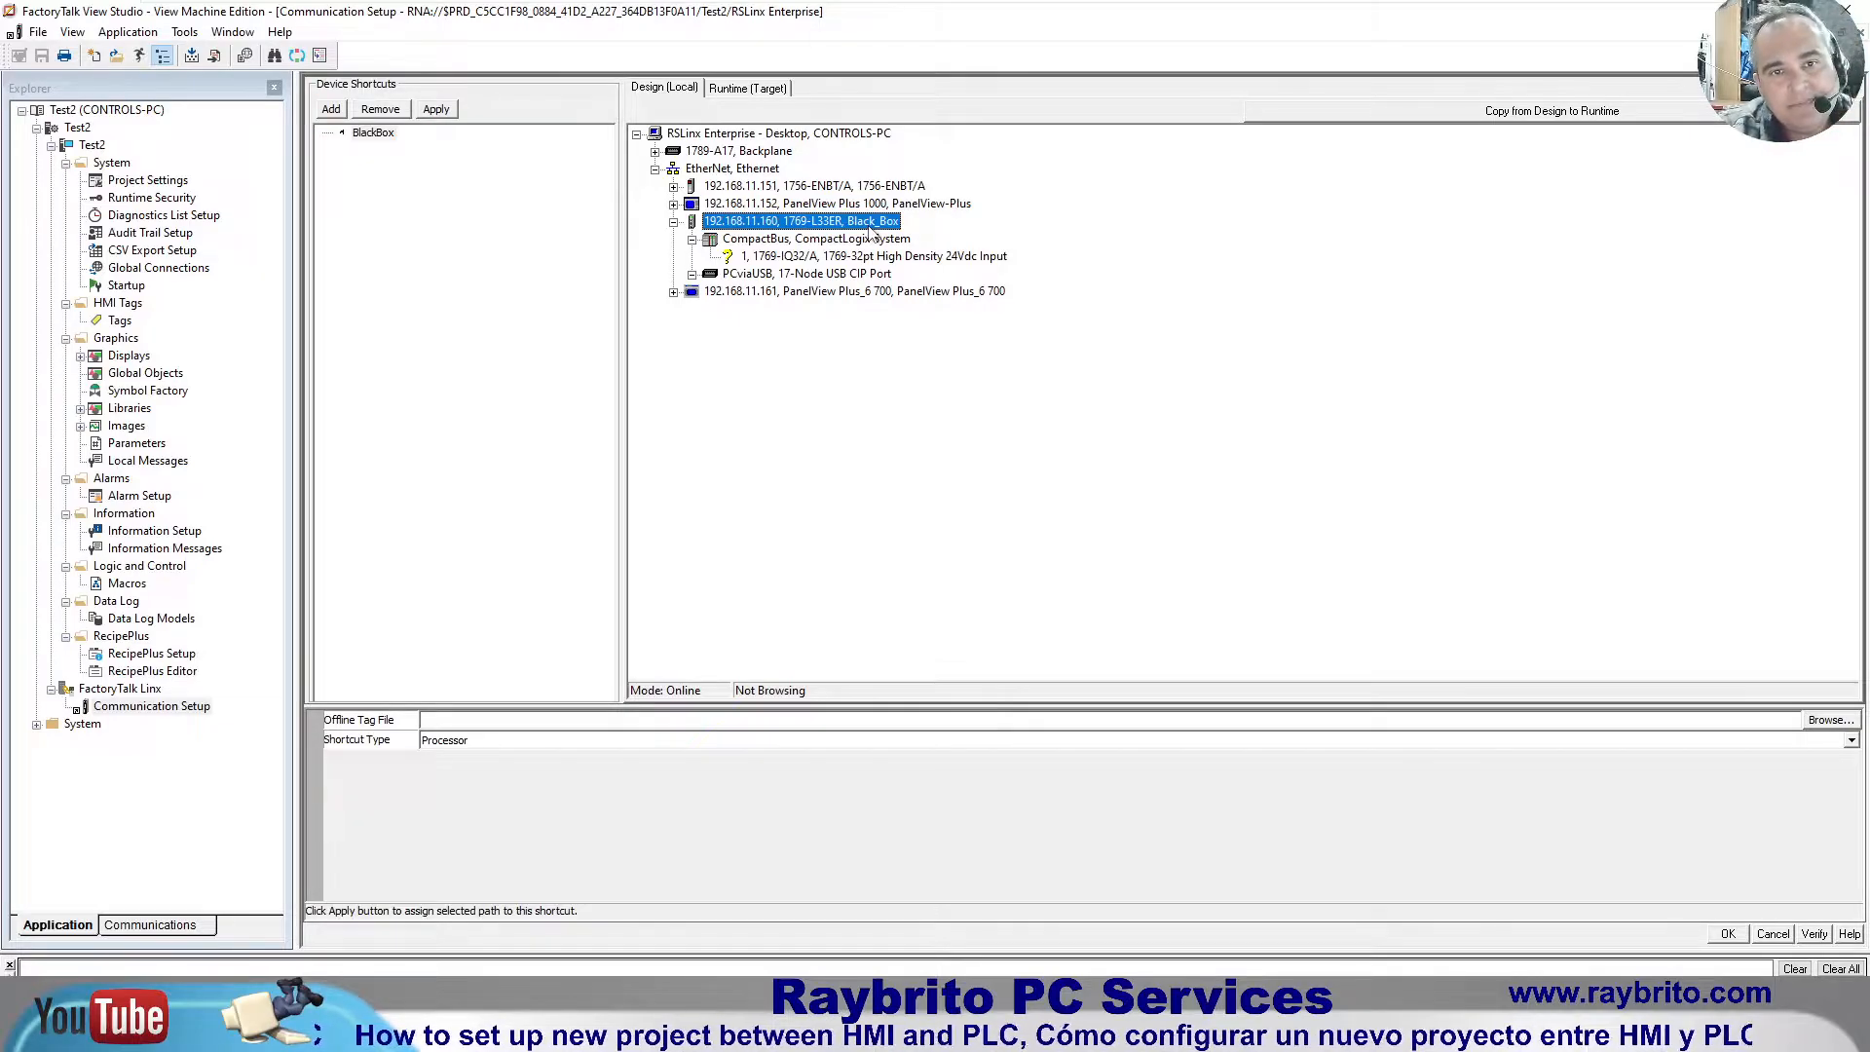
left_click(376, 135)
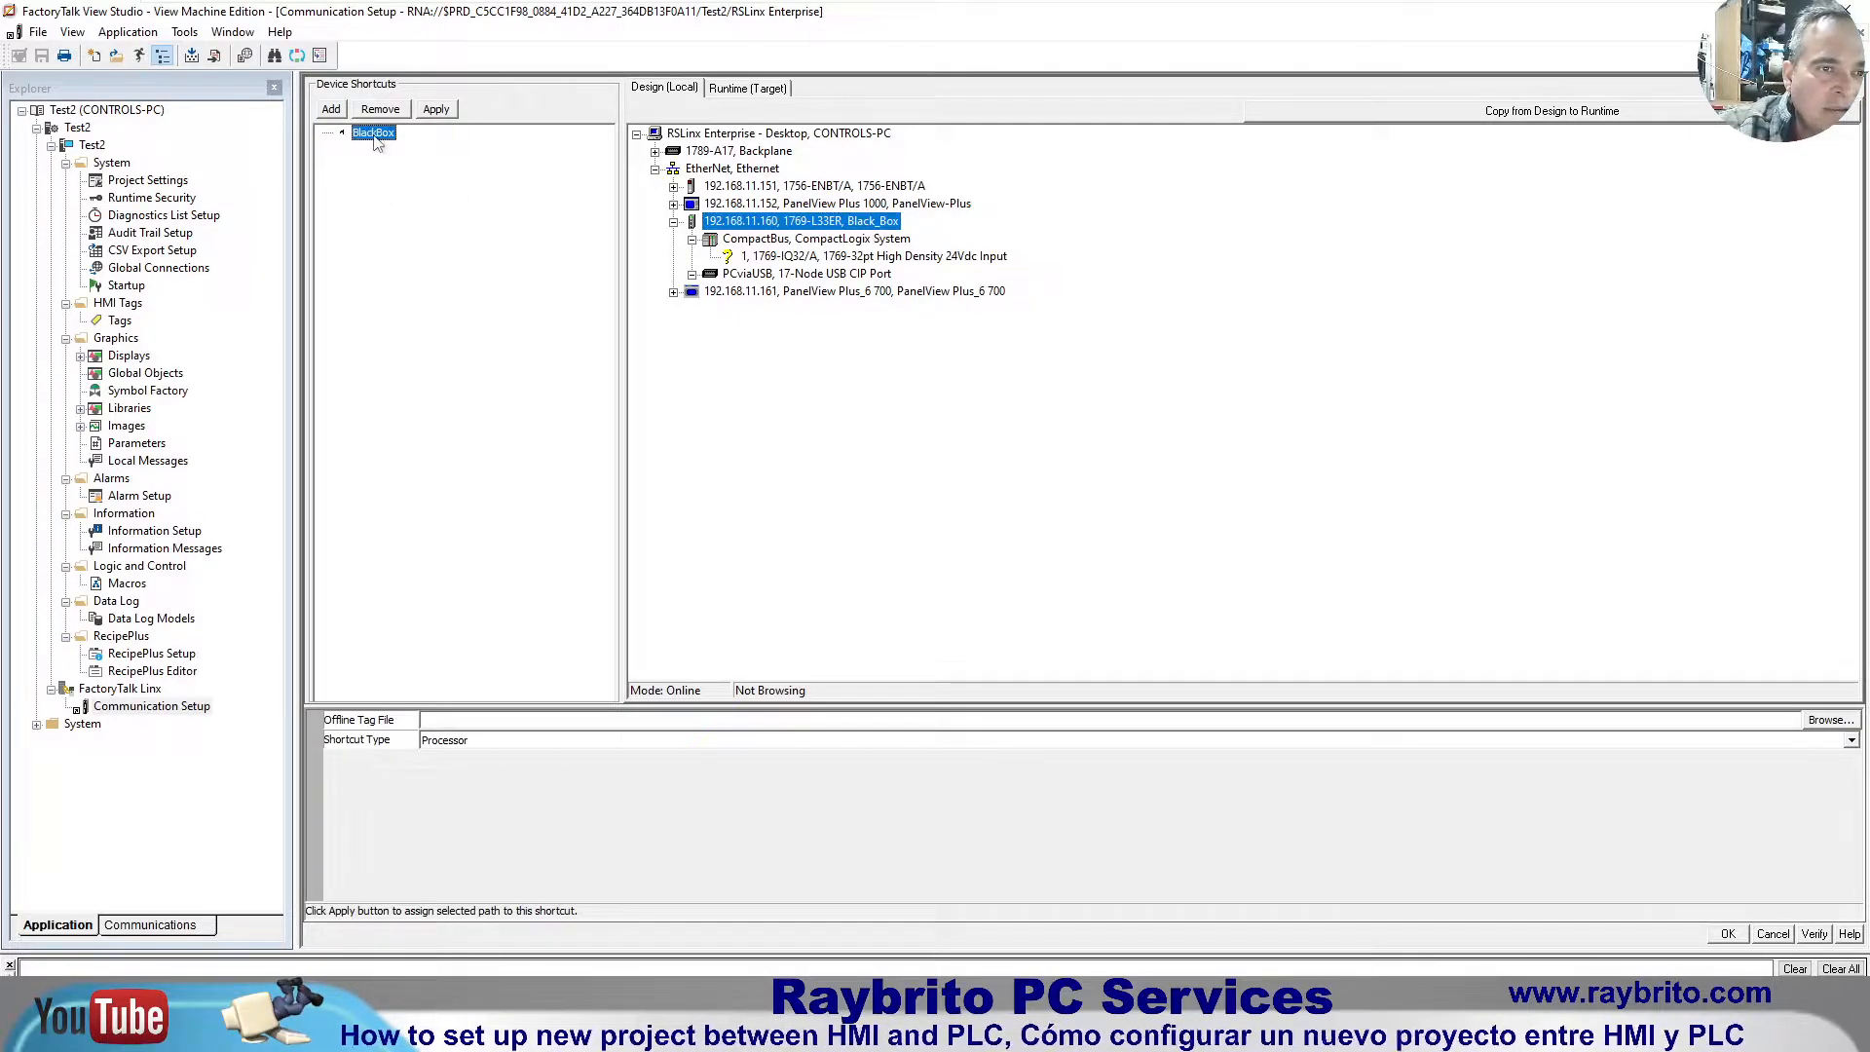
left_click(876, 230)
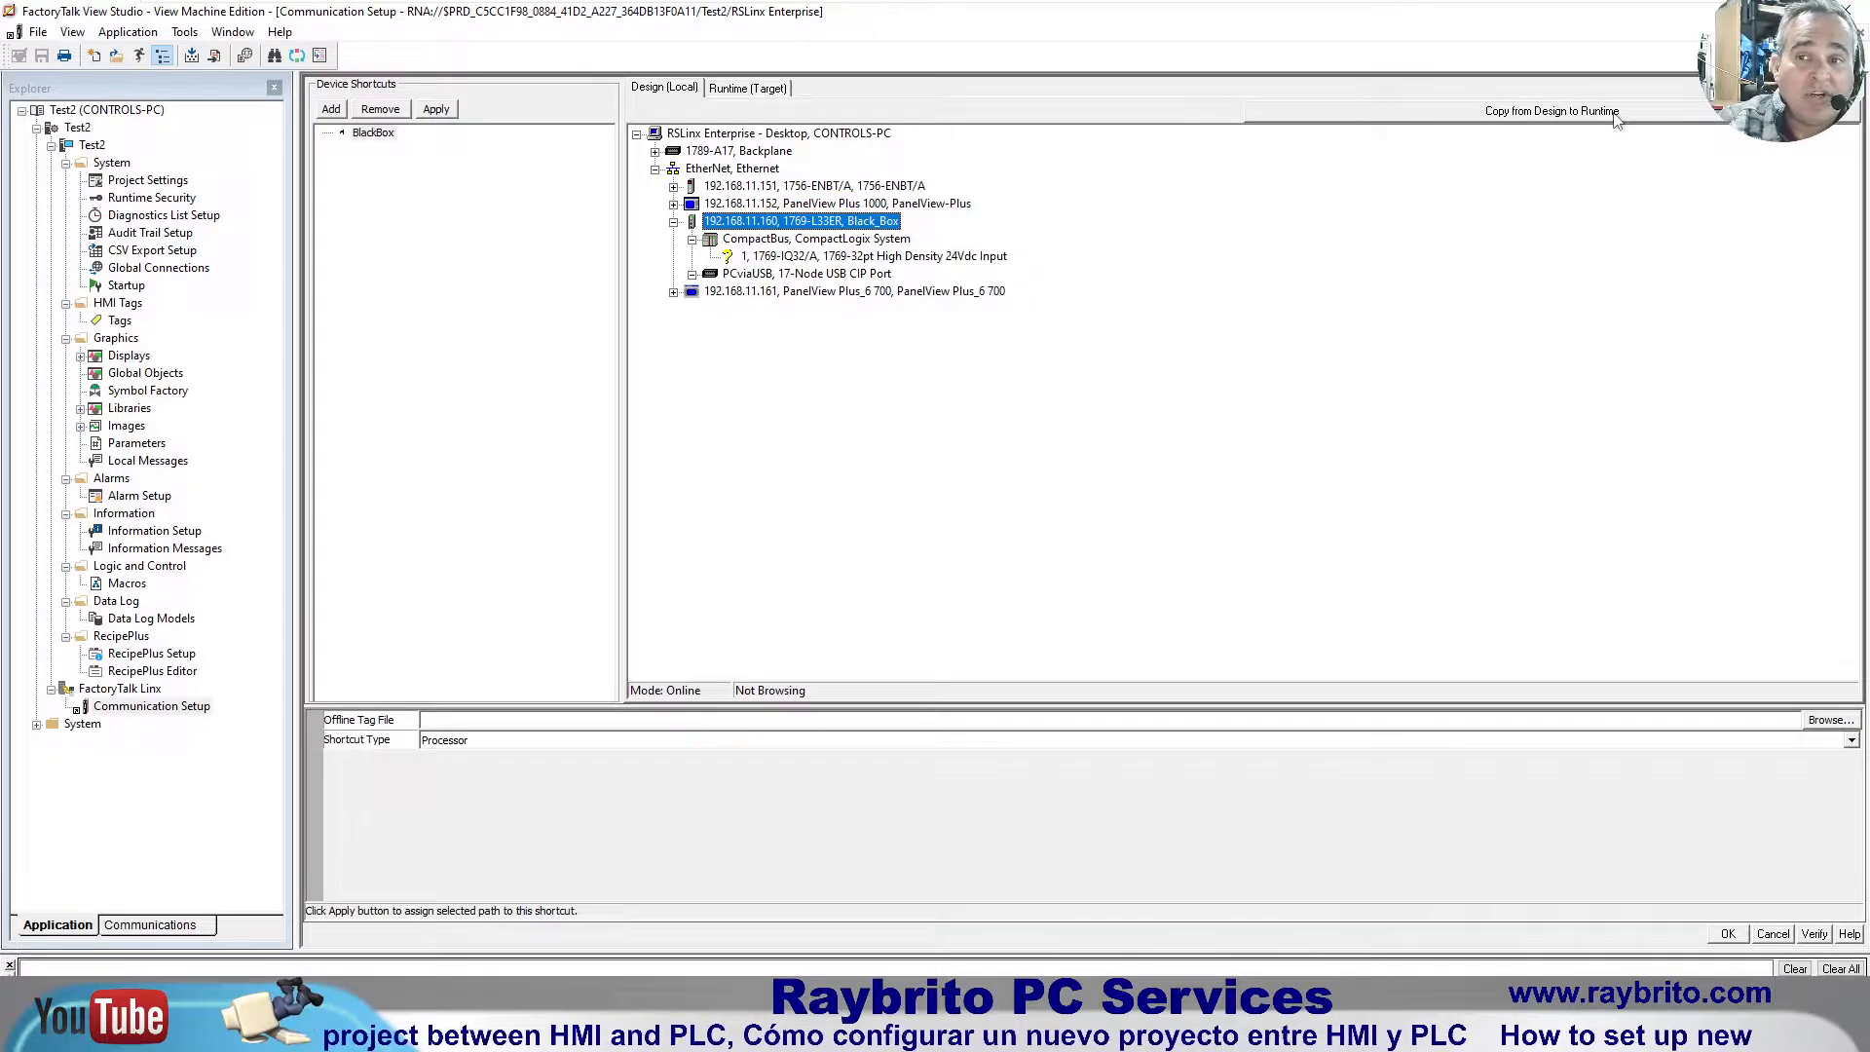
Step: Copy the Design configuration to Runtime, expand the runtime Ethernet network and verify the device shortcuts
left_click(1531, 119)
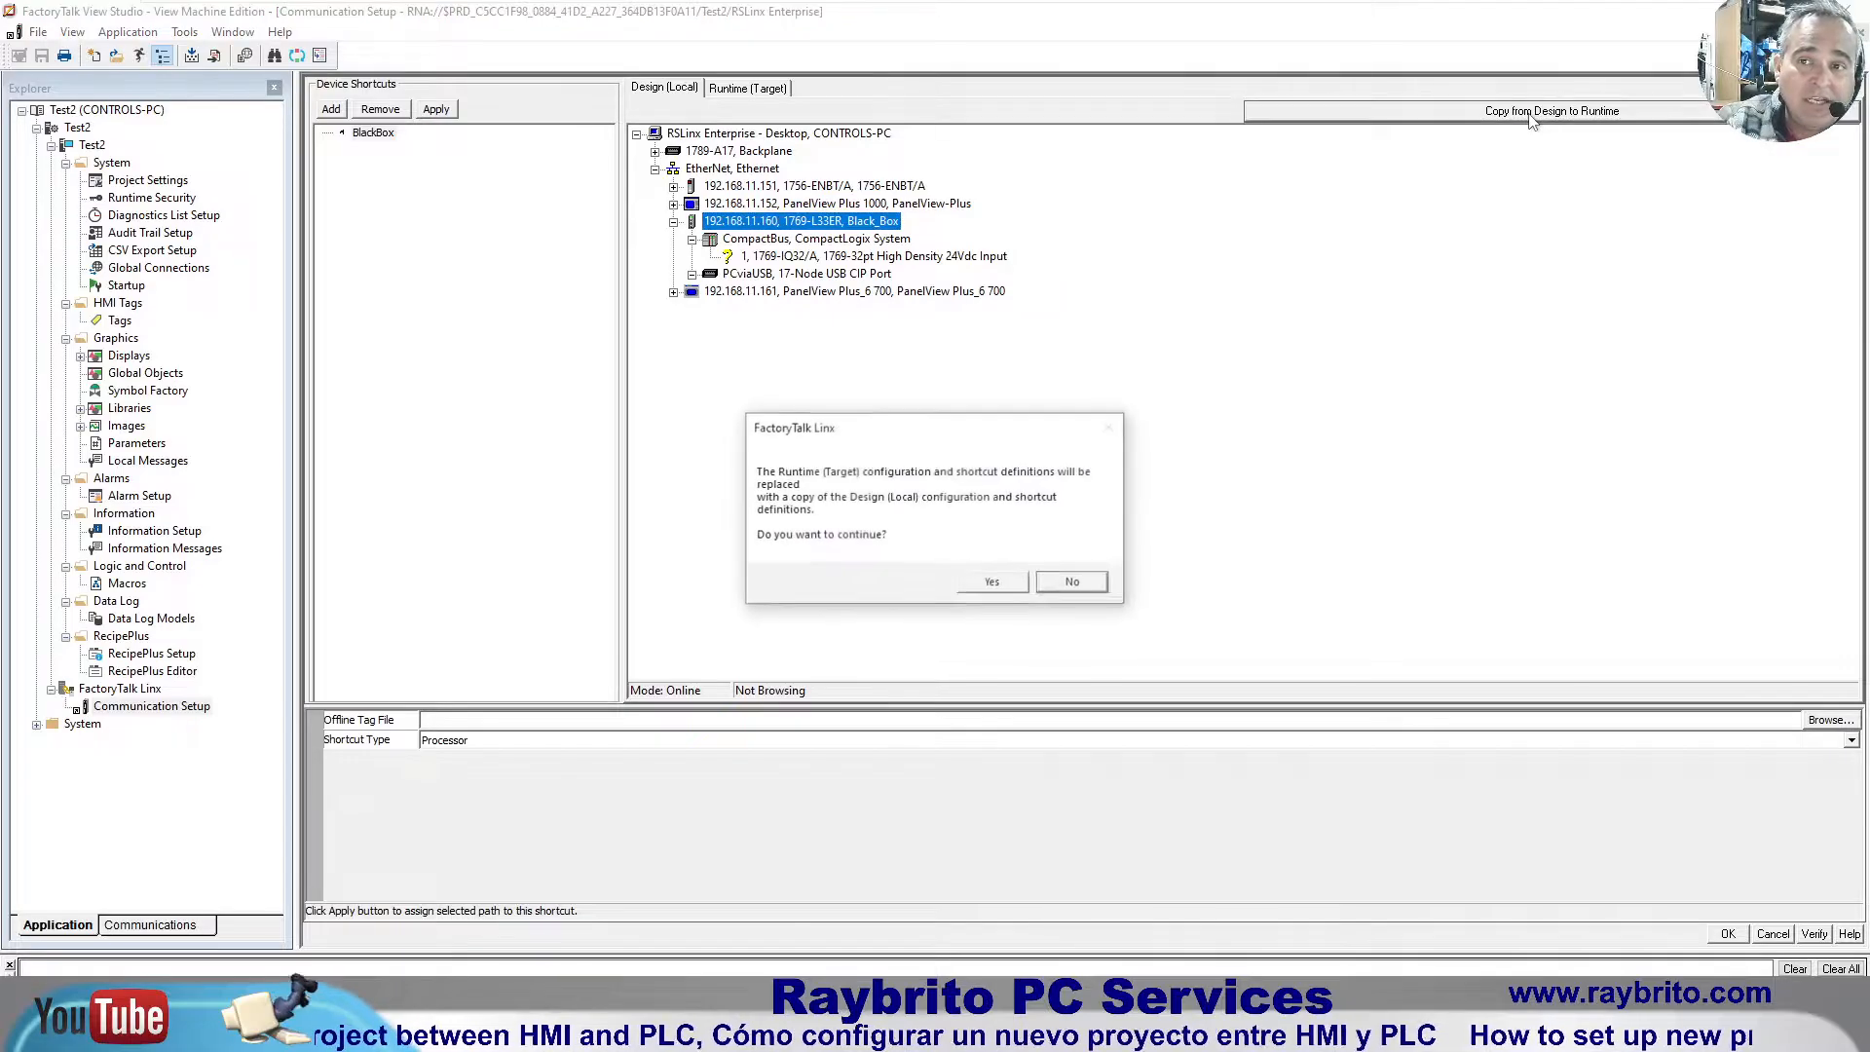
left_click(1007, 584)
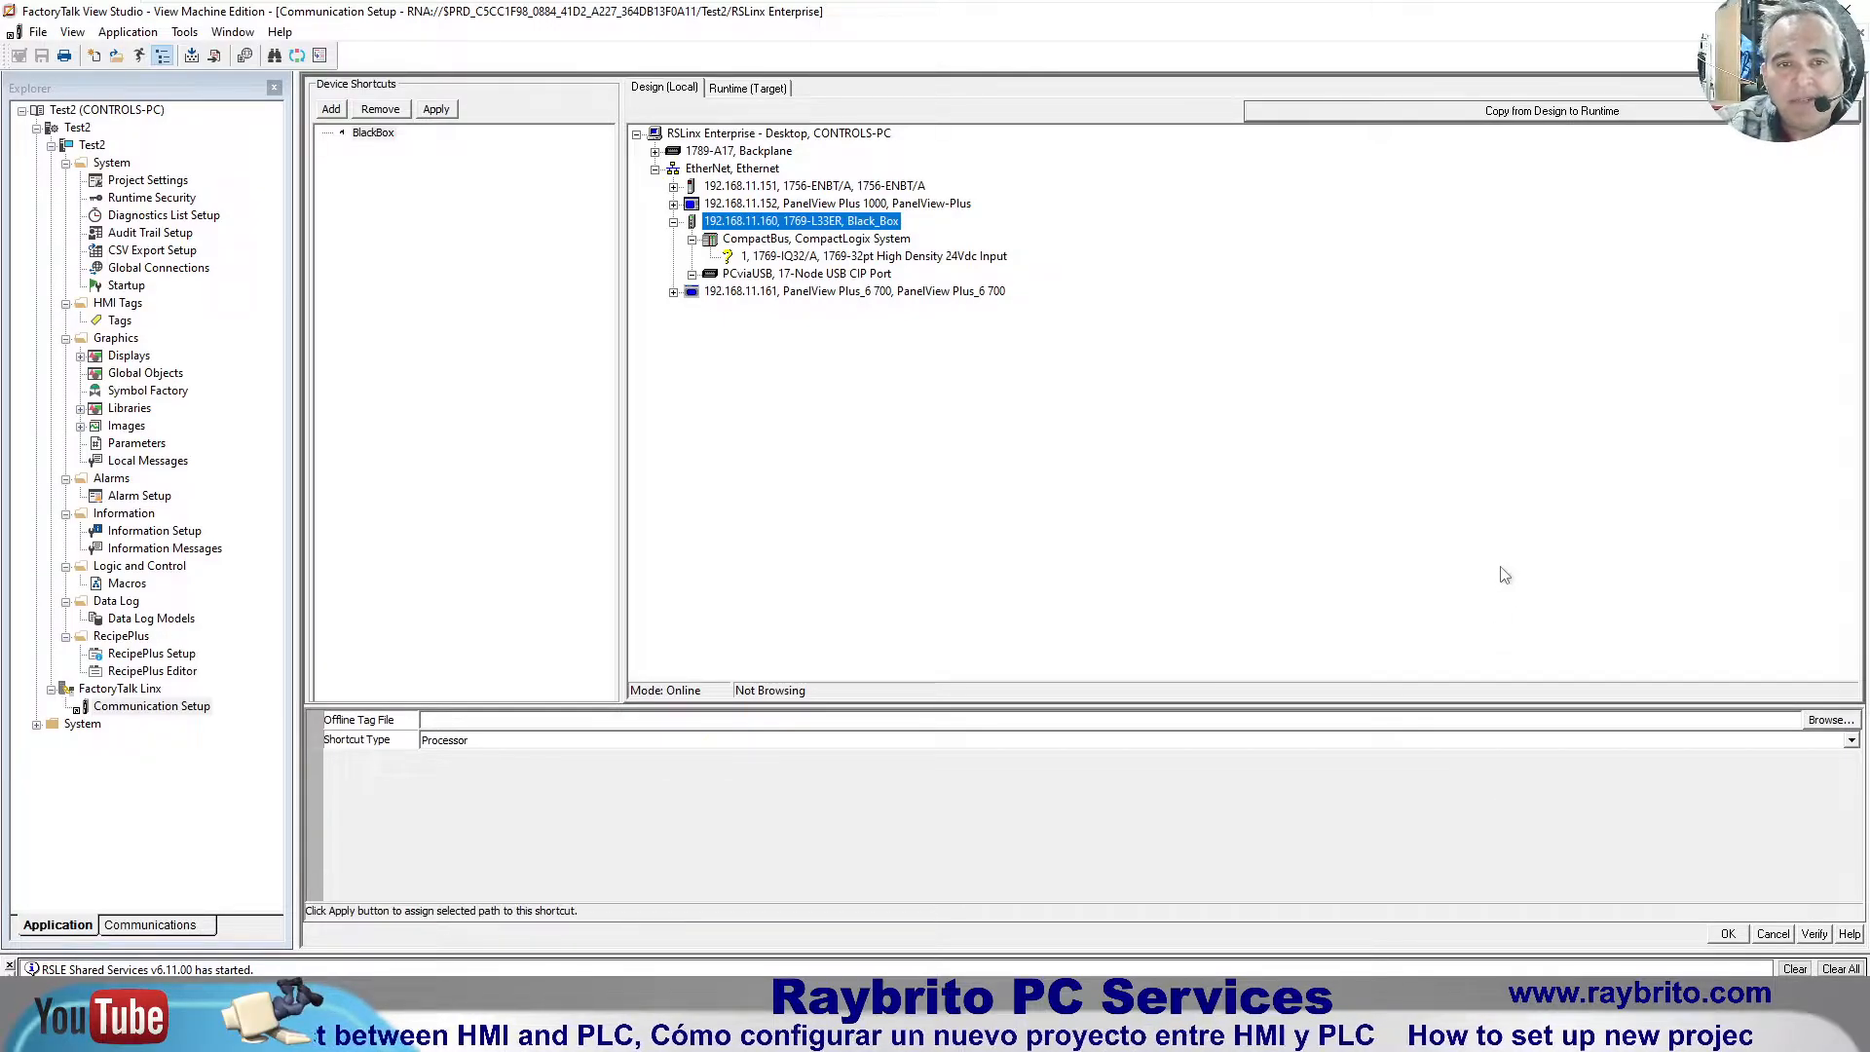
left_click(765, 91)
left_click(371, 134)
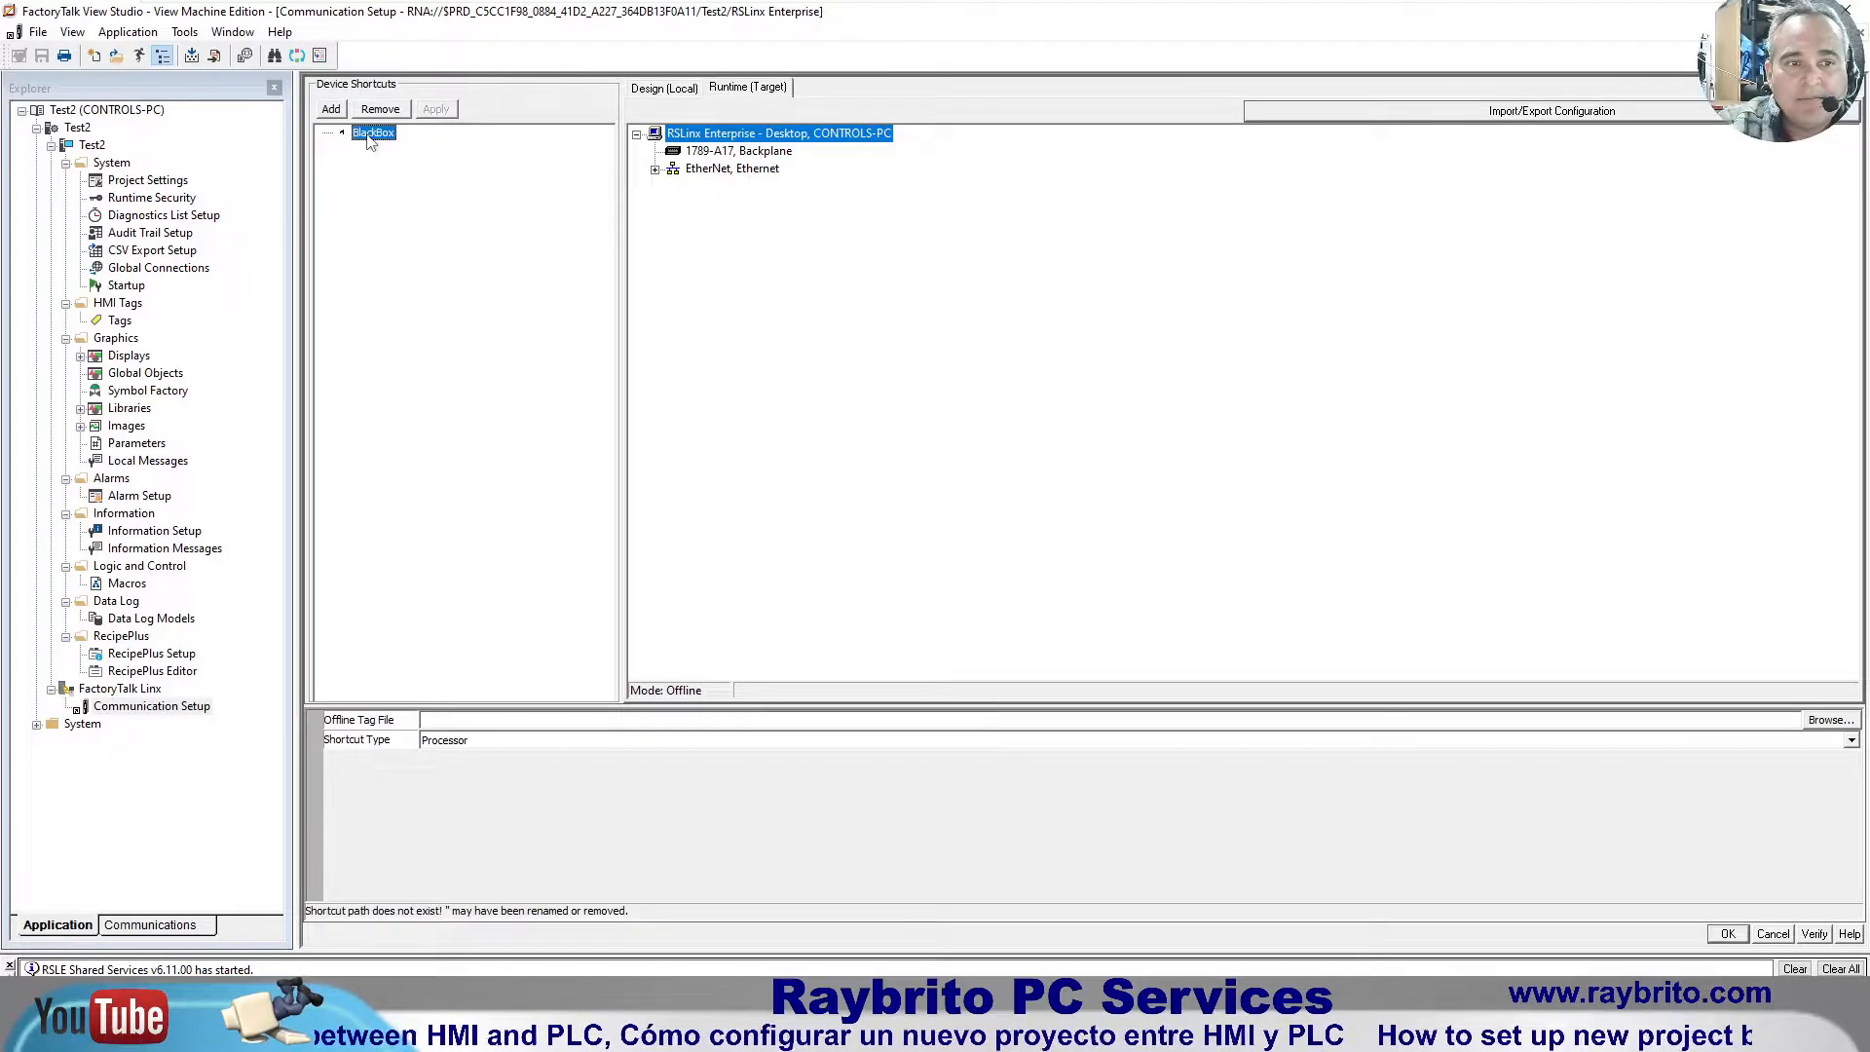
left_click(656, 170)
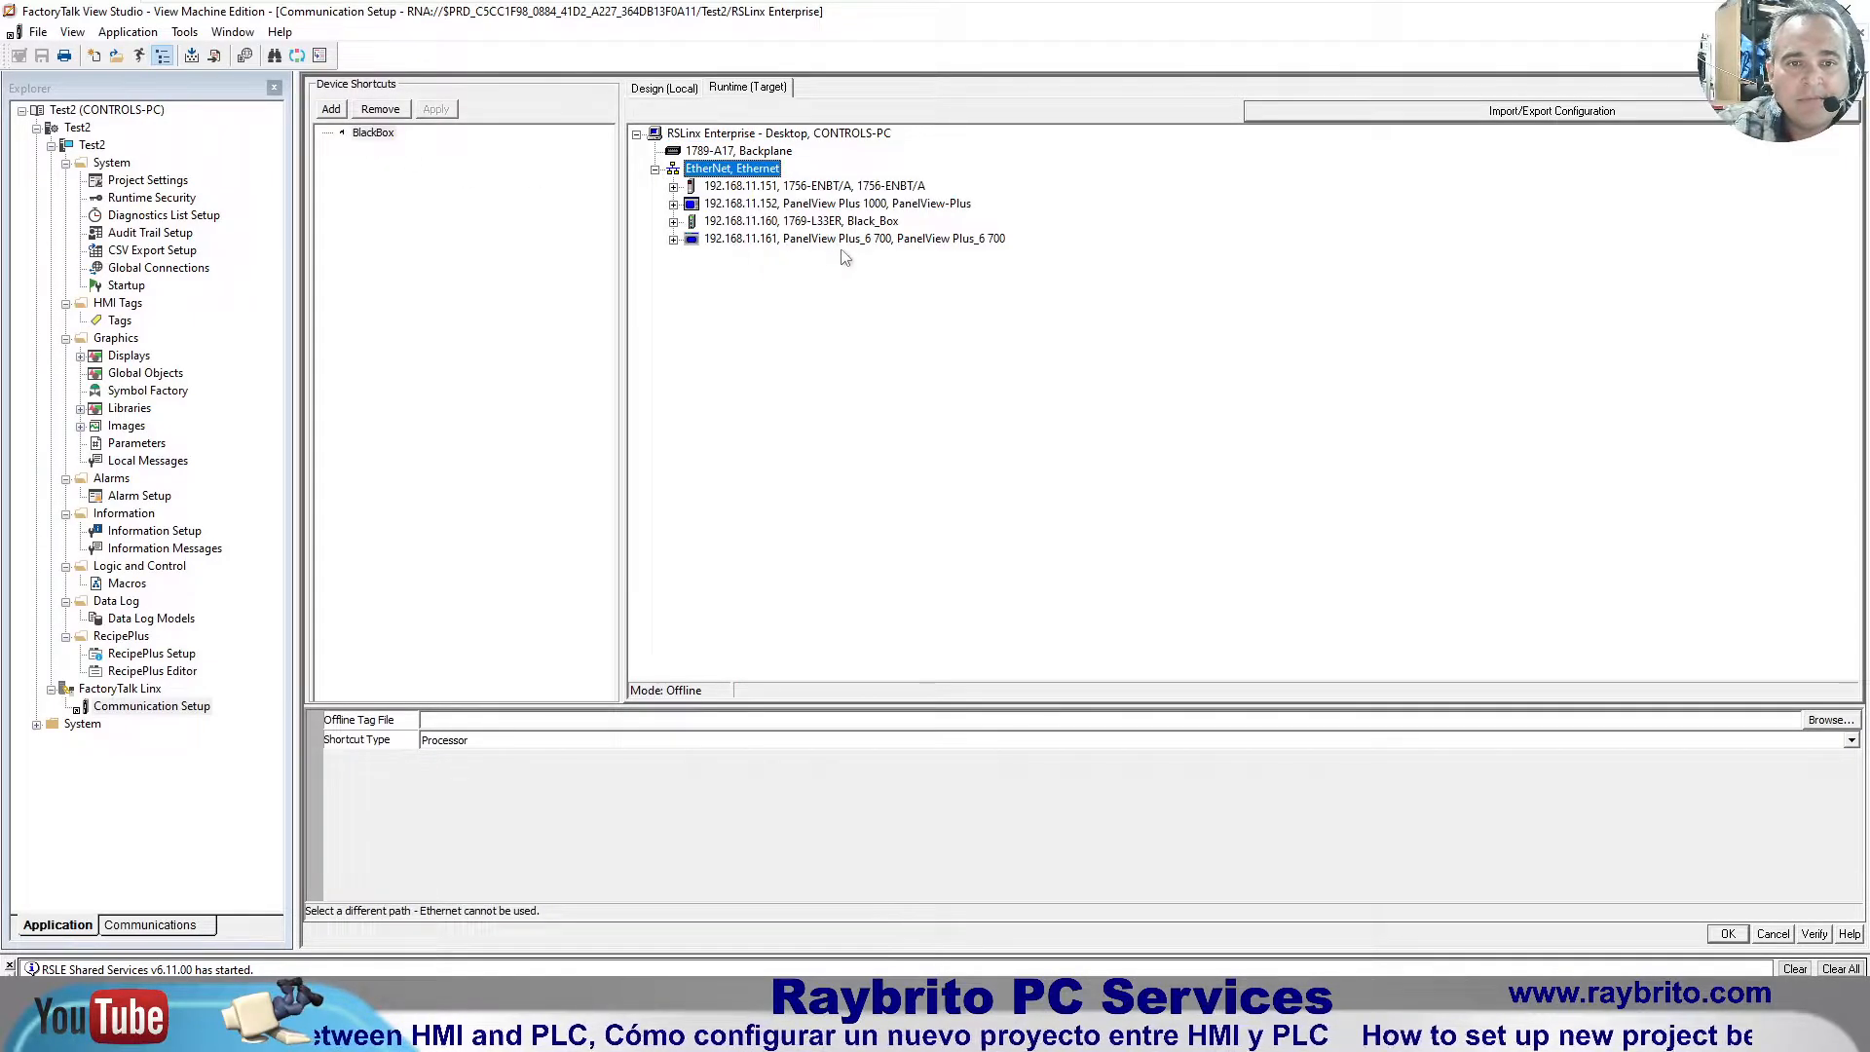
left_click(1815, 934)
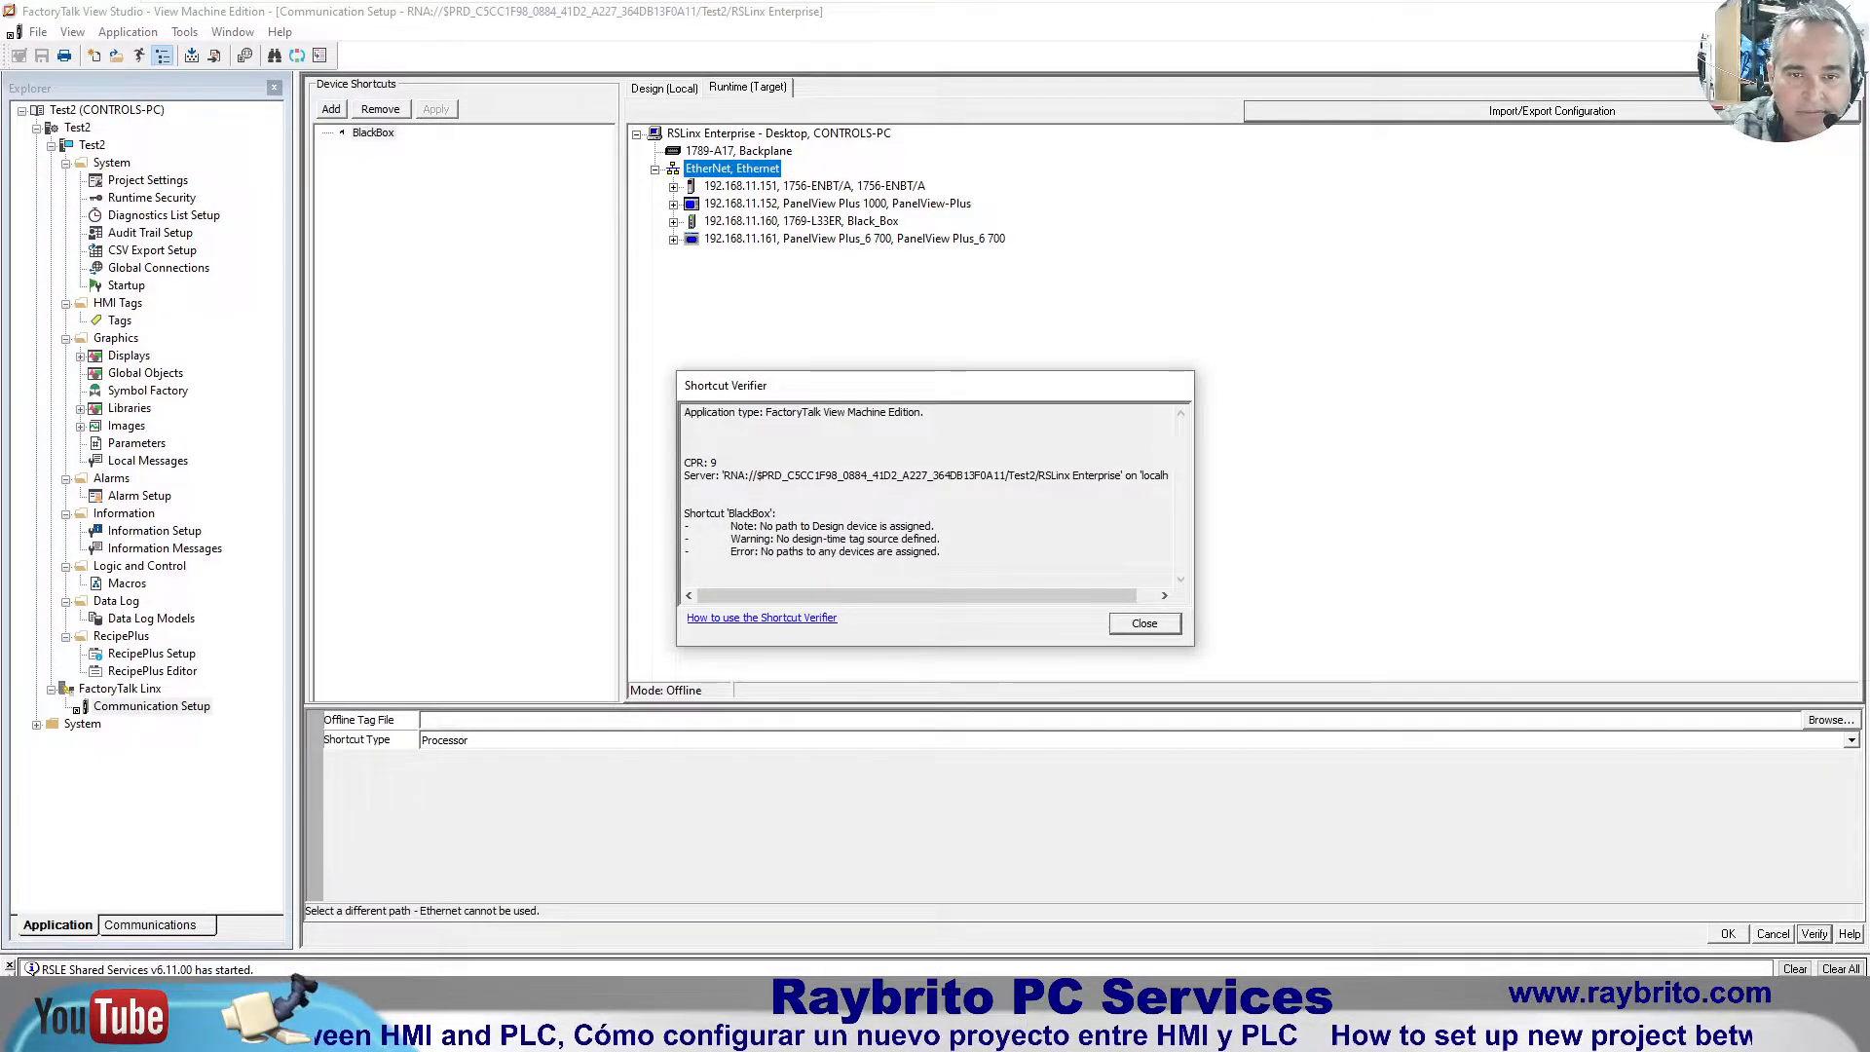
left_click(1129, 625)
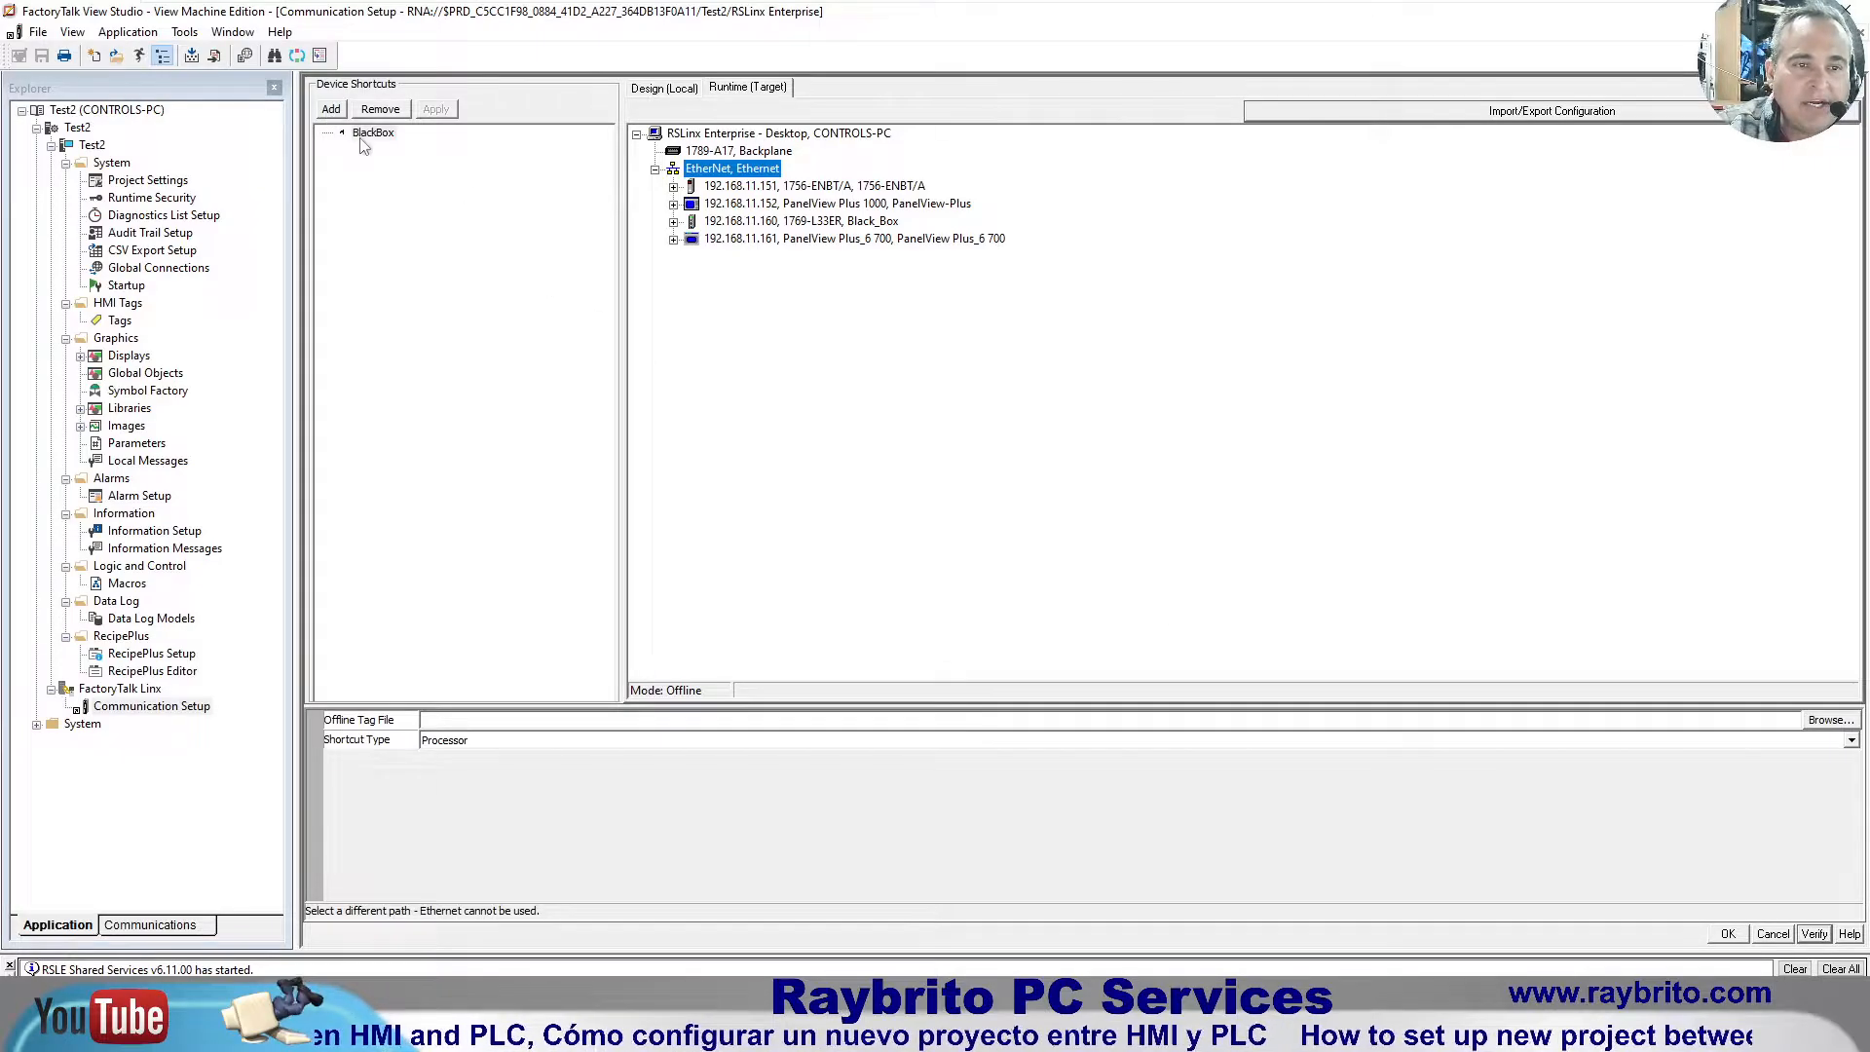
Step: Assign the 1769-L33ER Black_Box controller as the BlackBox shortcut's Design (Local) path and save the communication setup
left_click(652, 94)
left_click(376, 133)
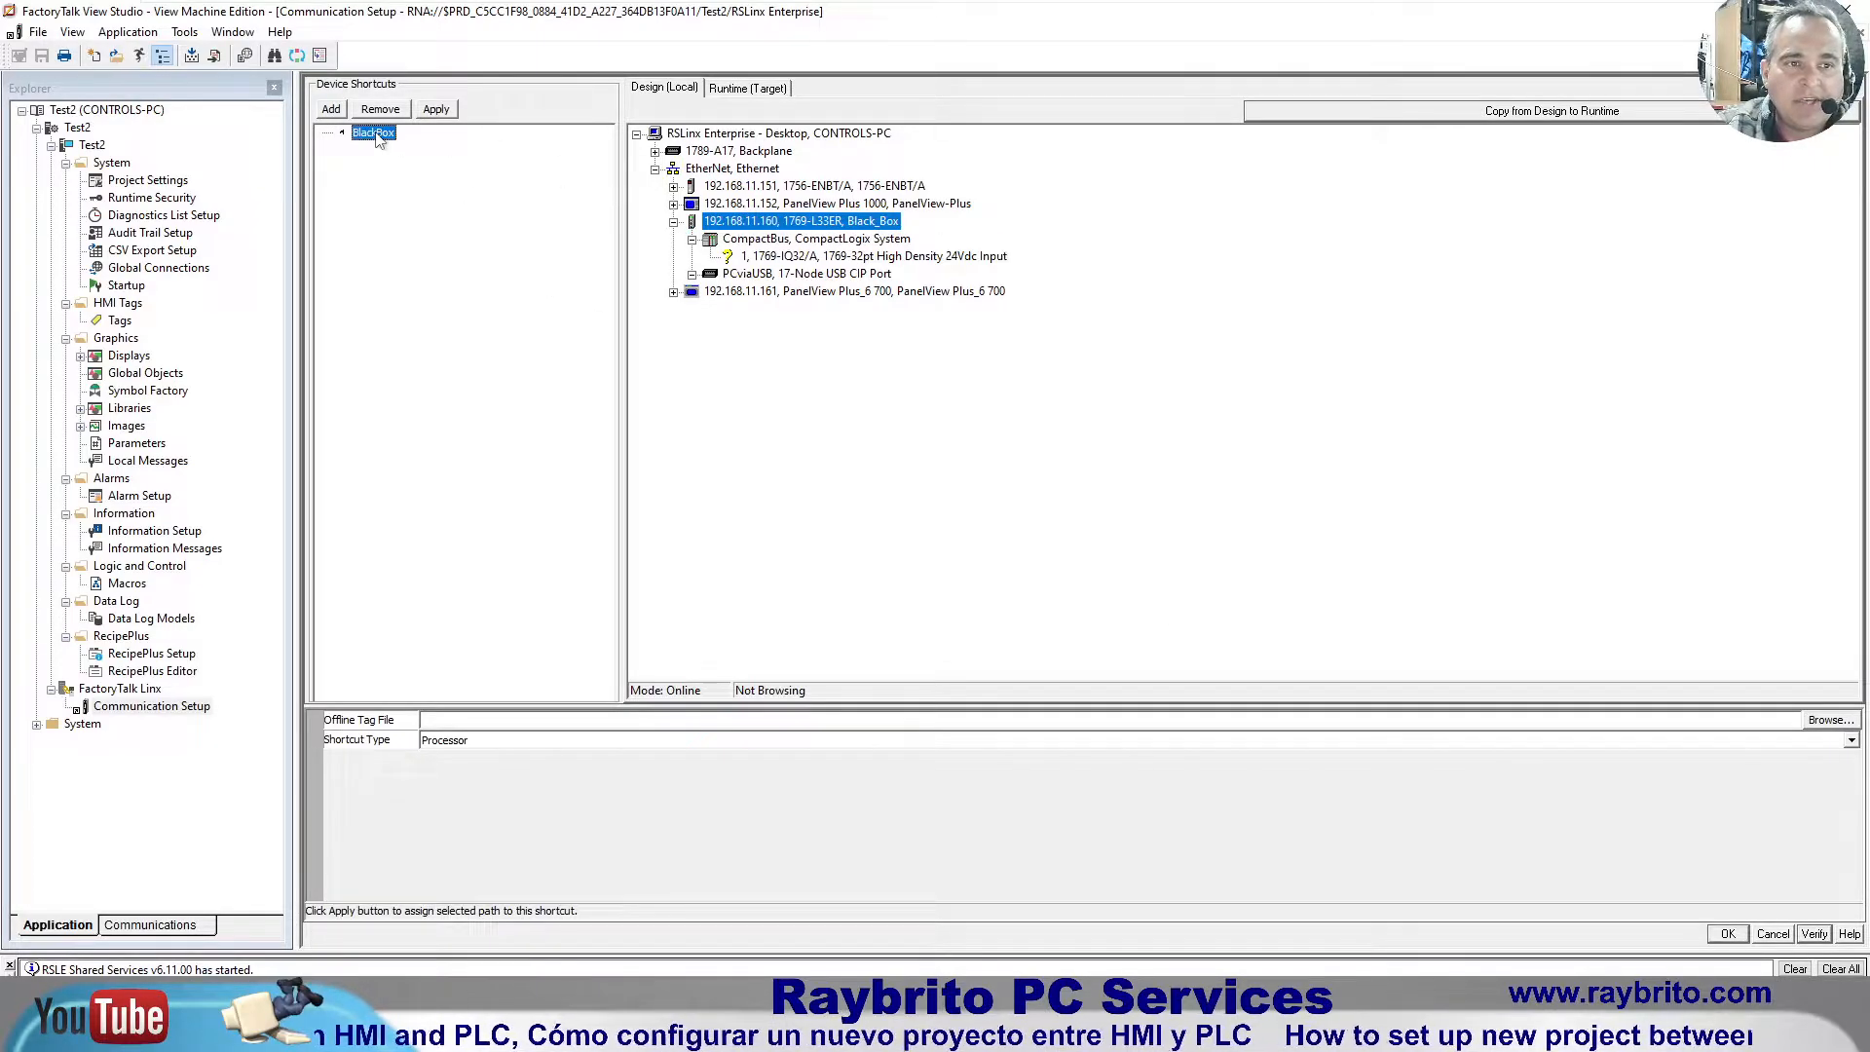
left_click(779, 224)
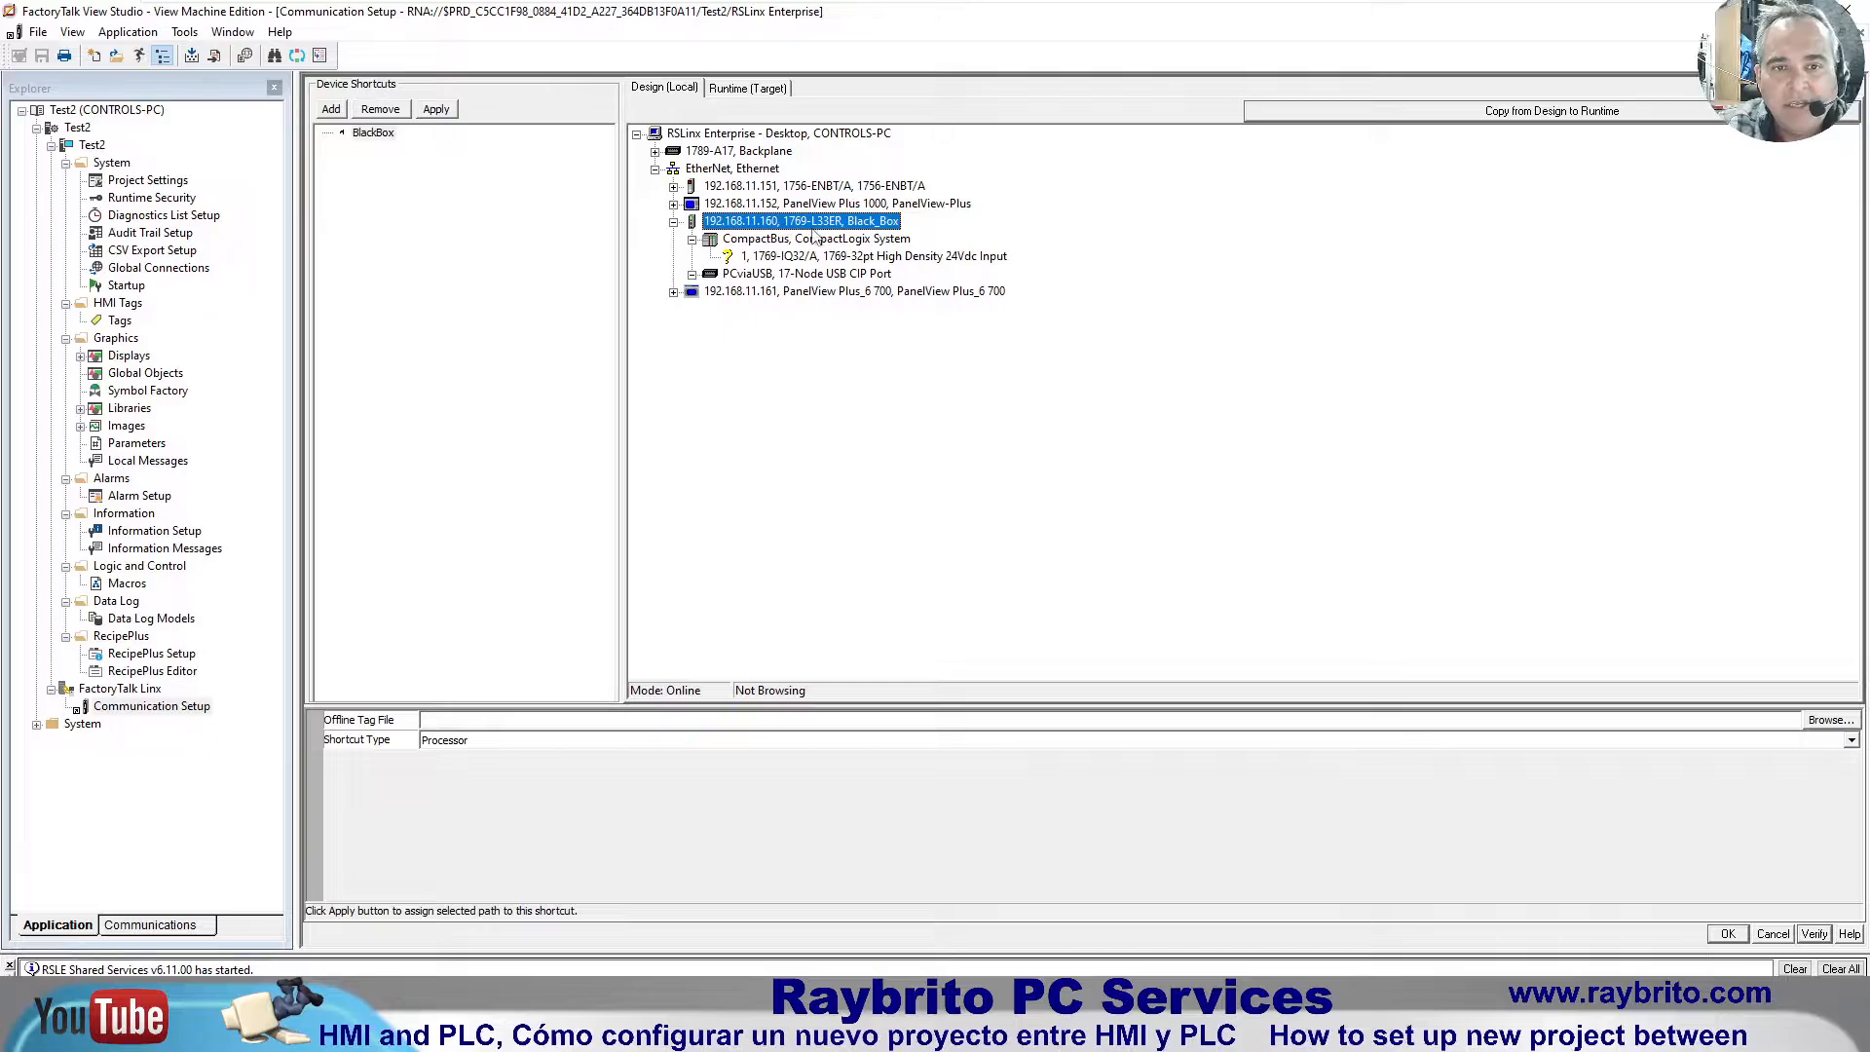
left_click(1726, 933)
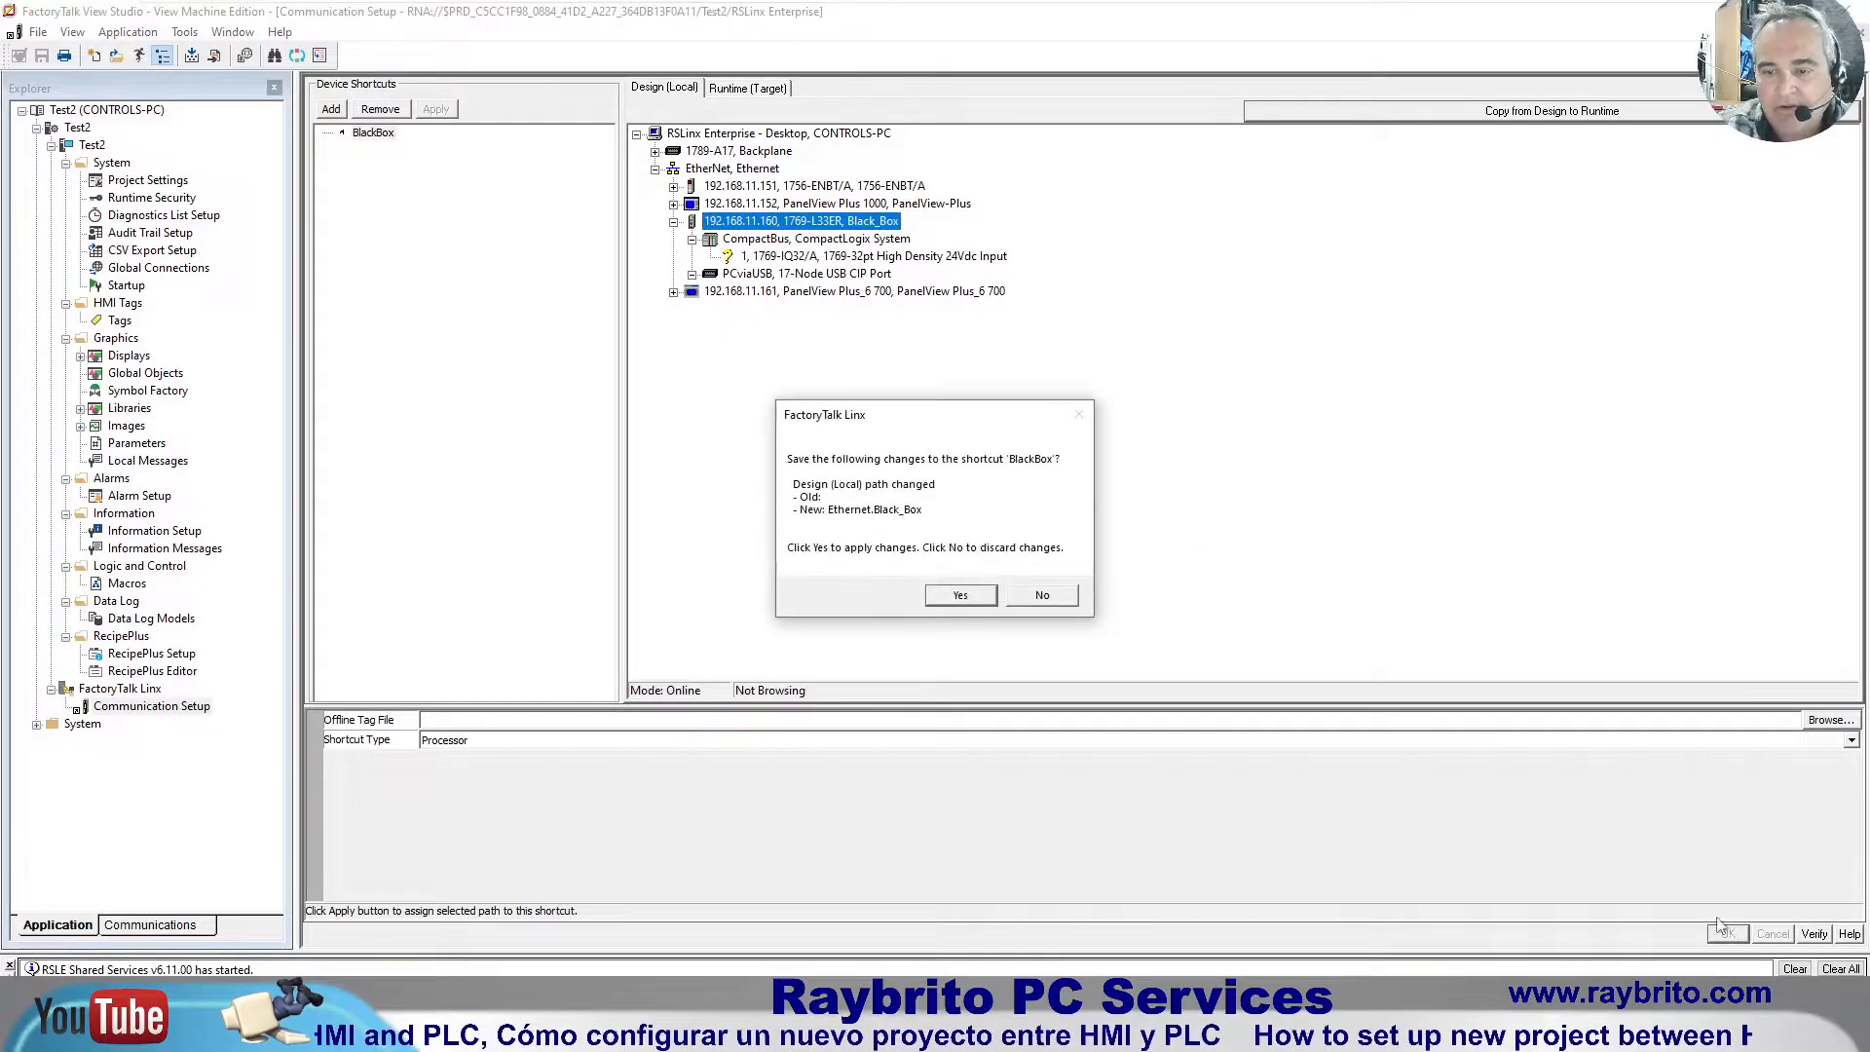
left_click(975, 596)
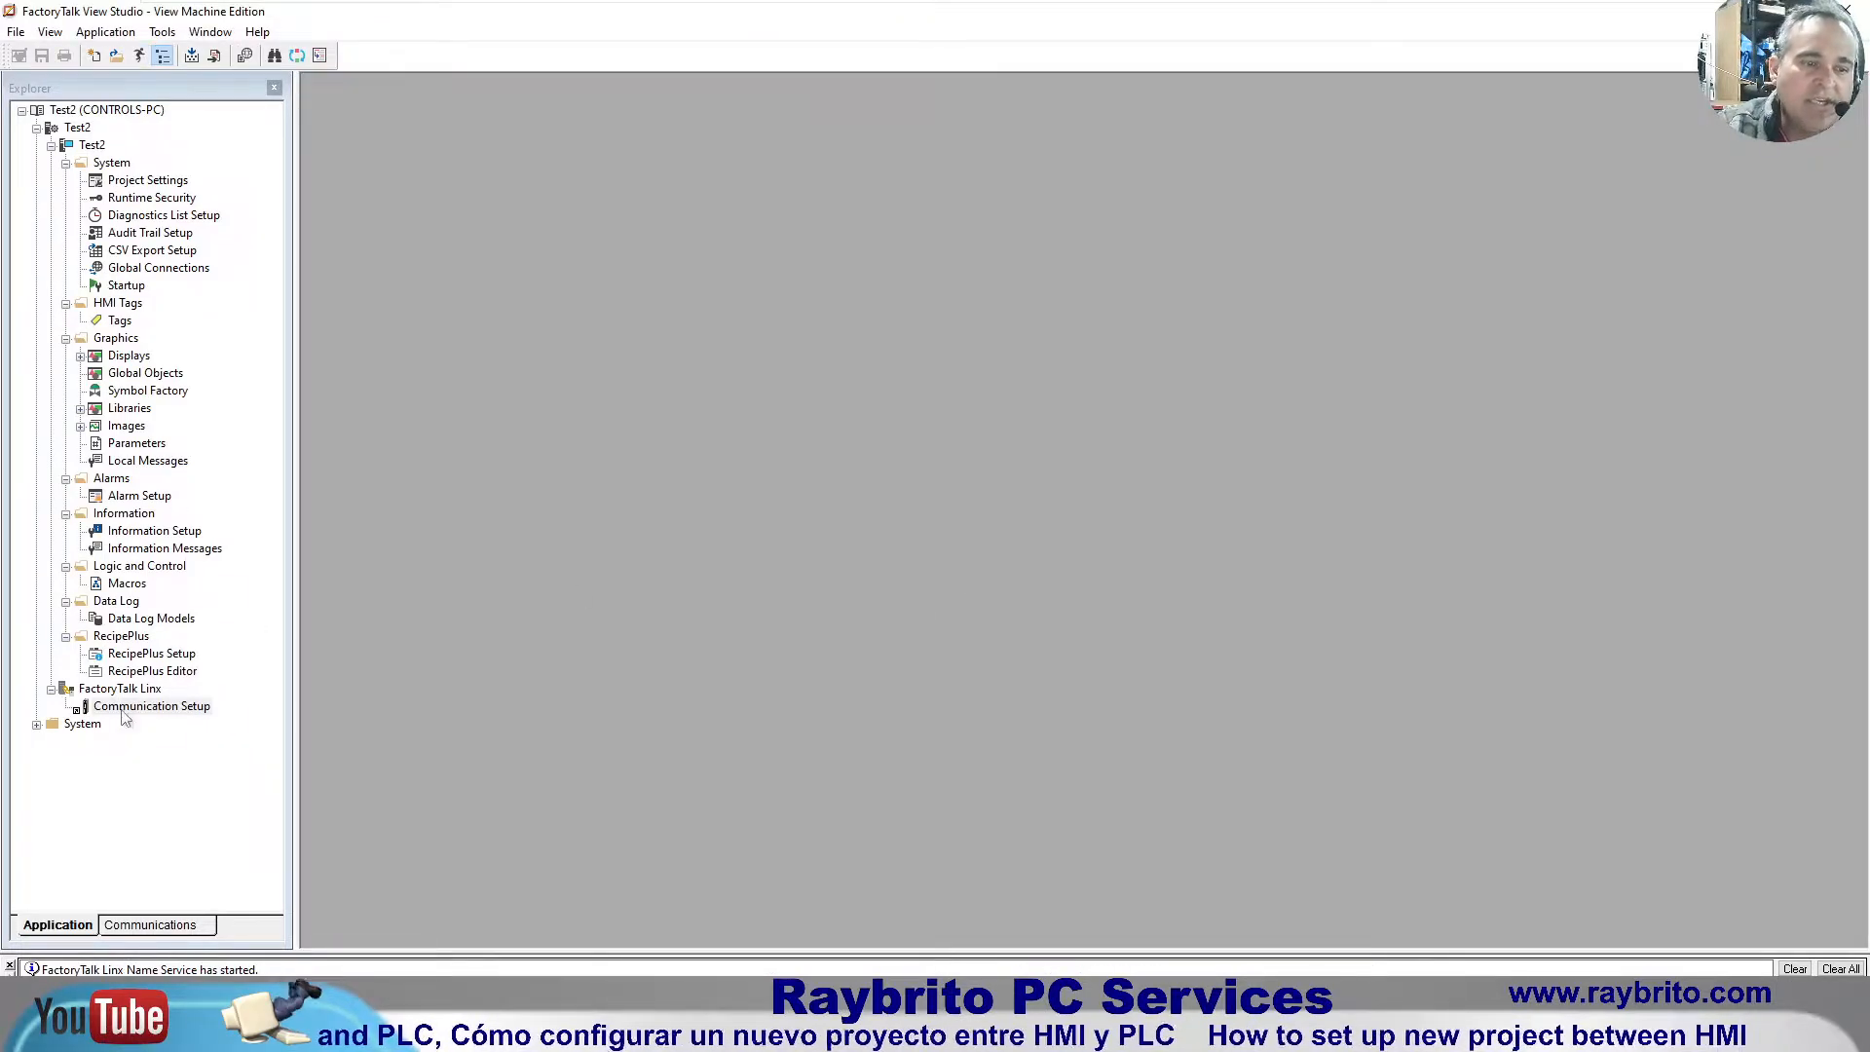
Step: Reopen the communication setup, copy the BlackBox shortcut's Design configuration to Runtime, and save the setup
double_click(161, 713)
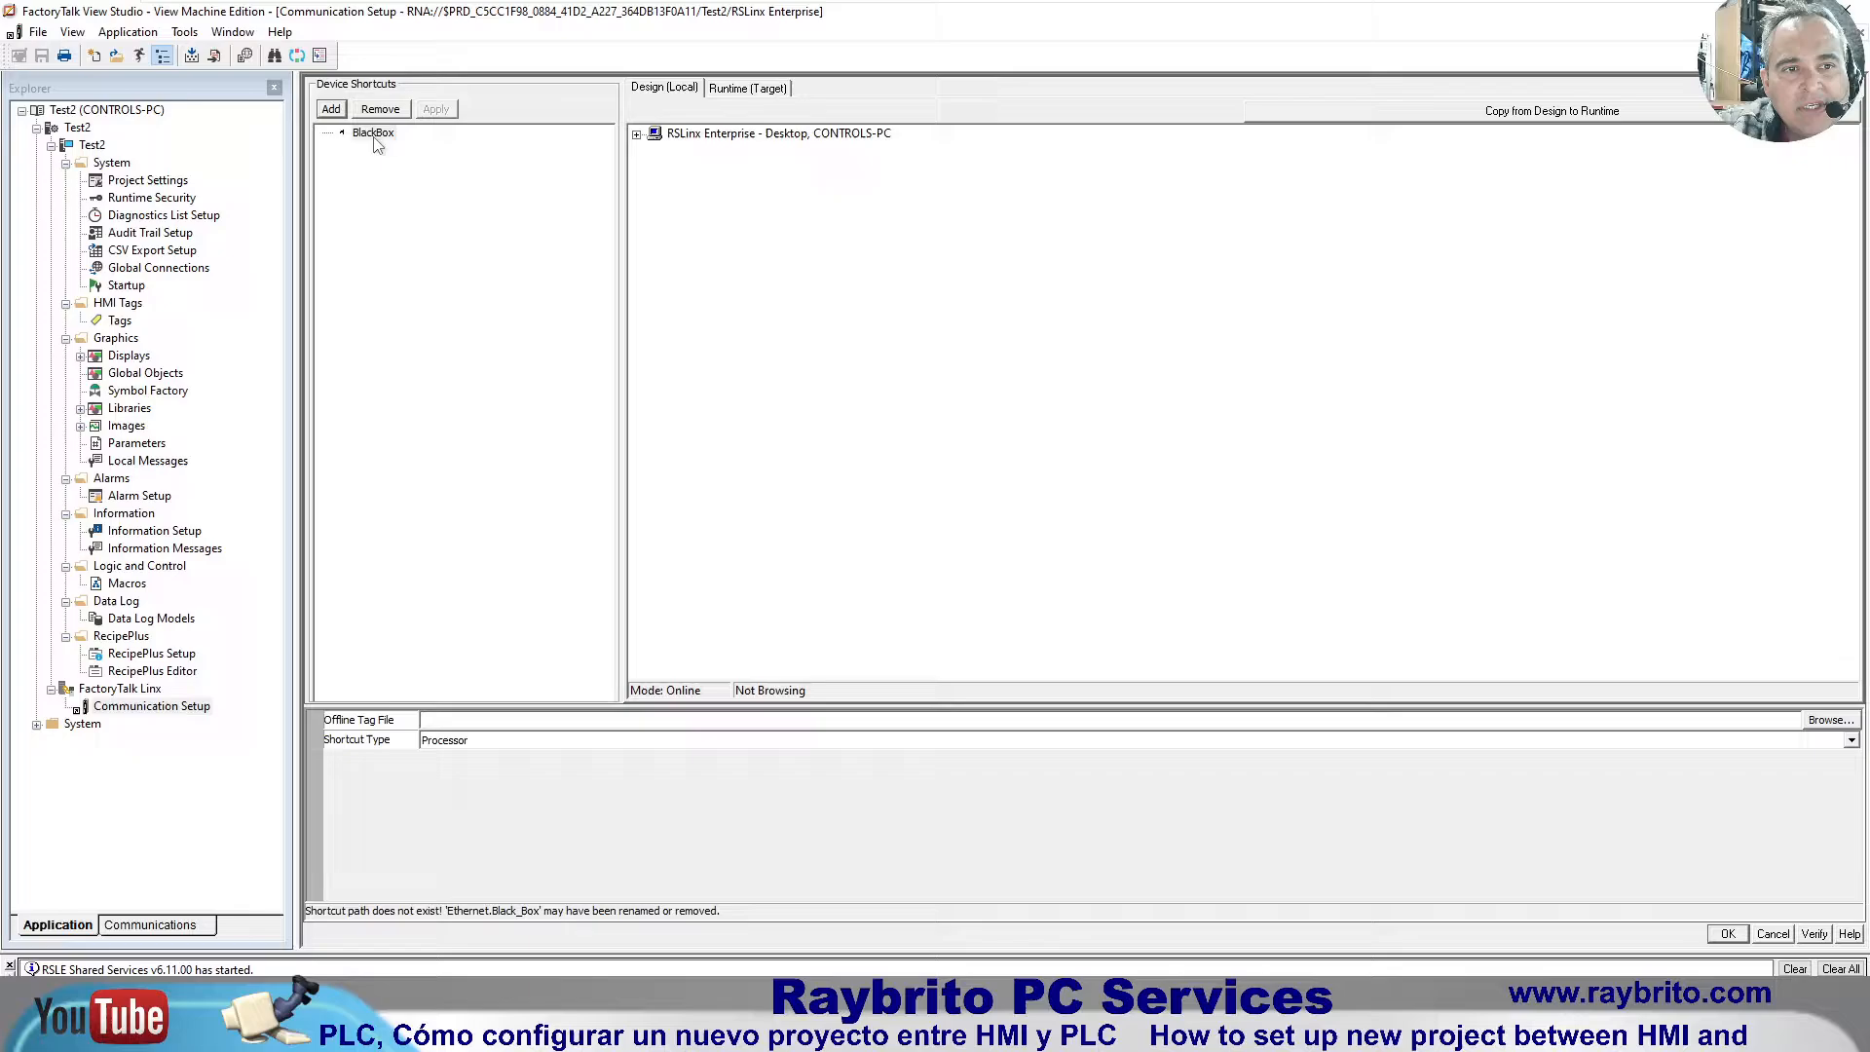
left_click(375, 136)
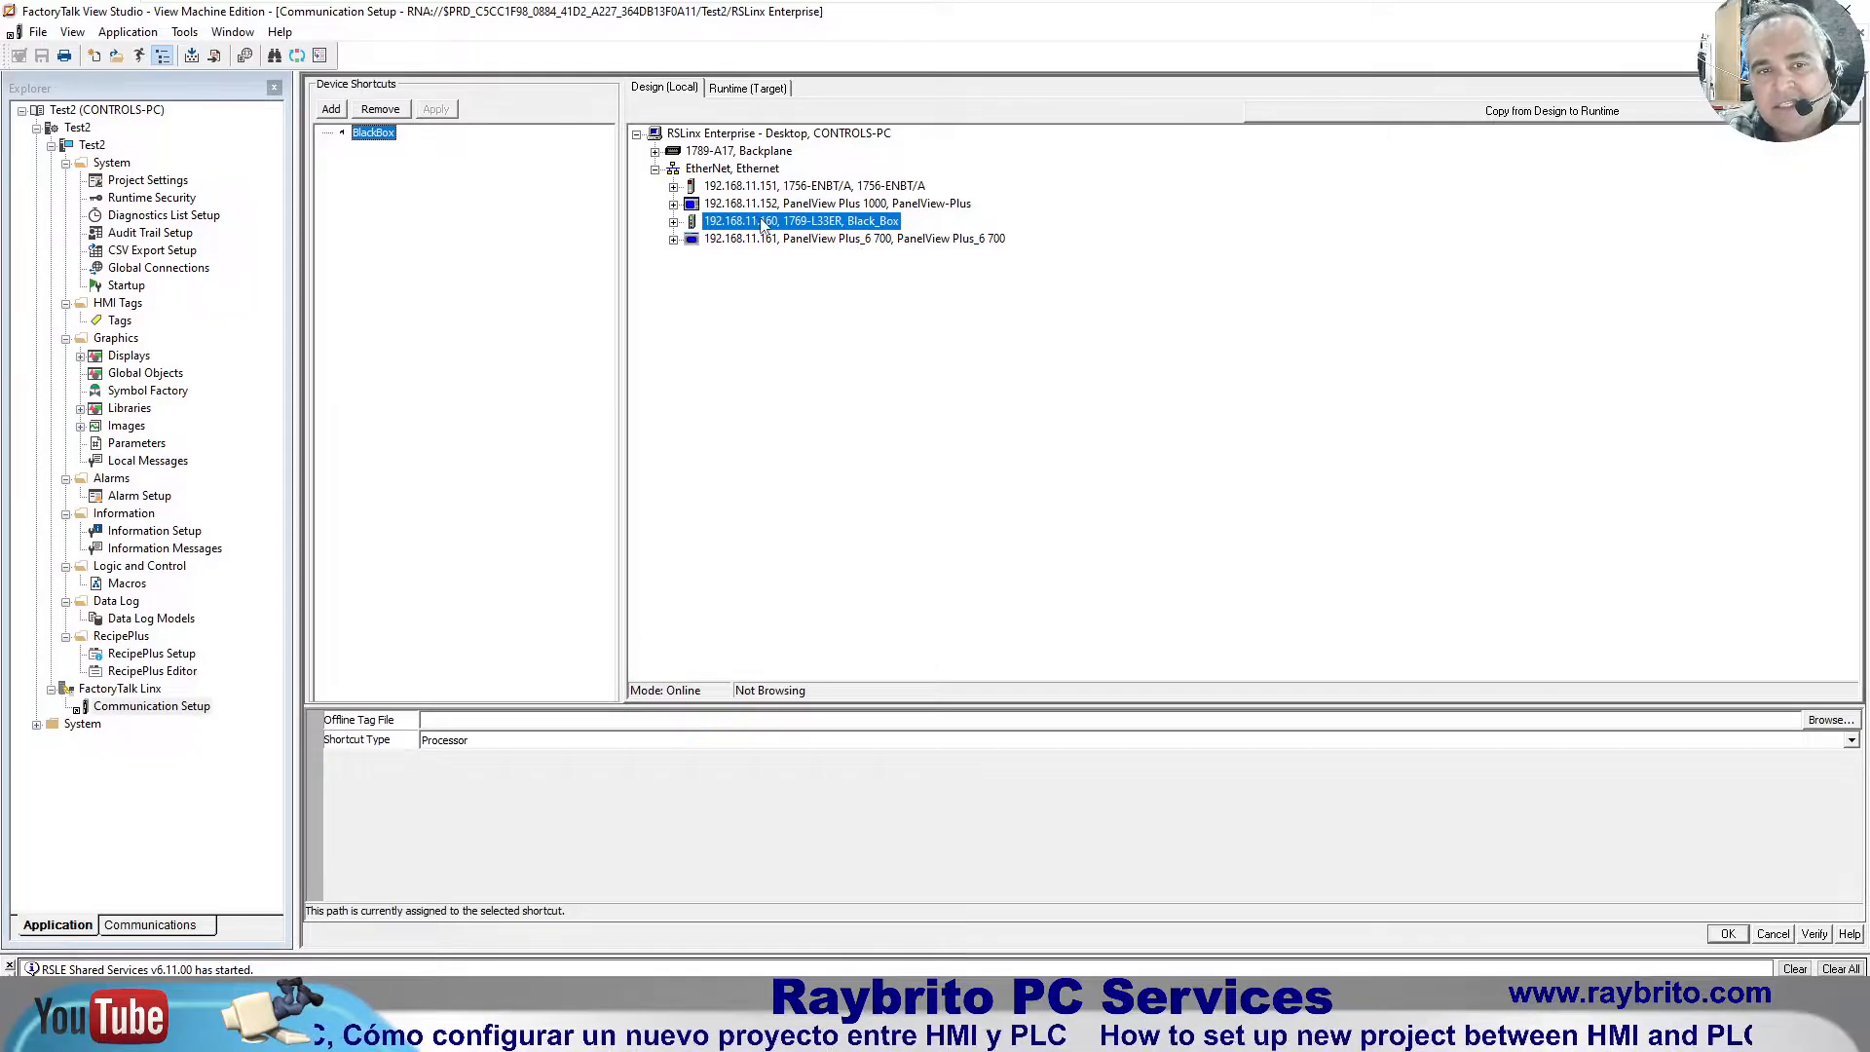
left_click(1548, 115)
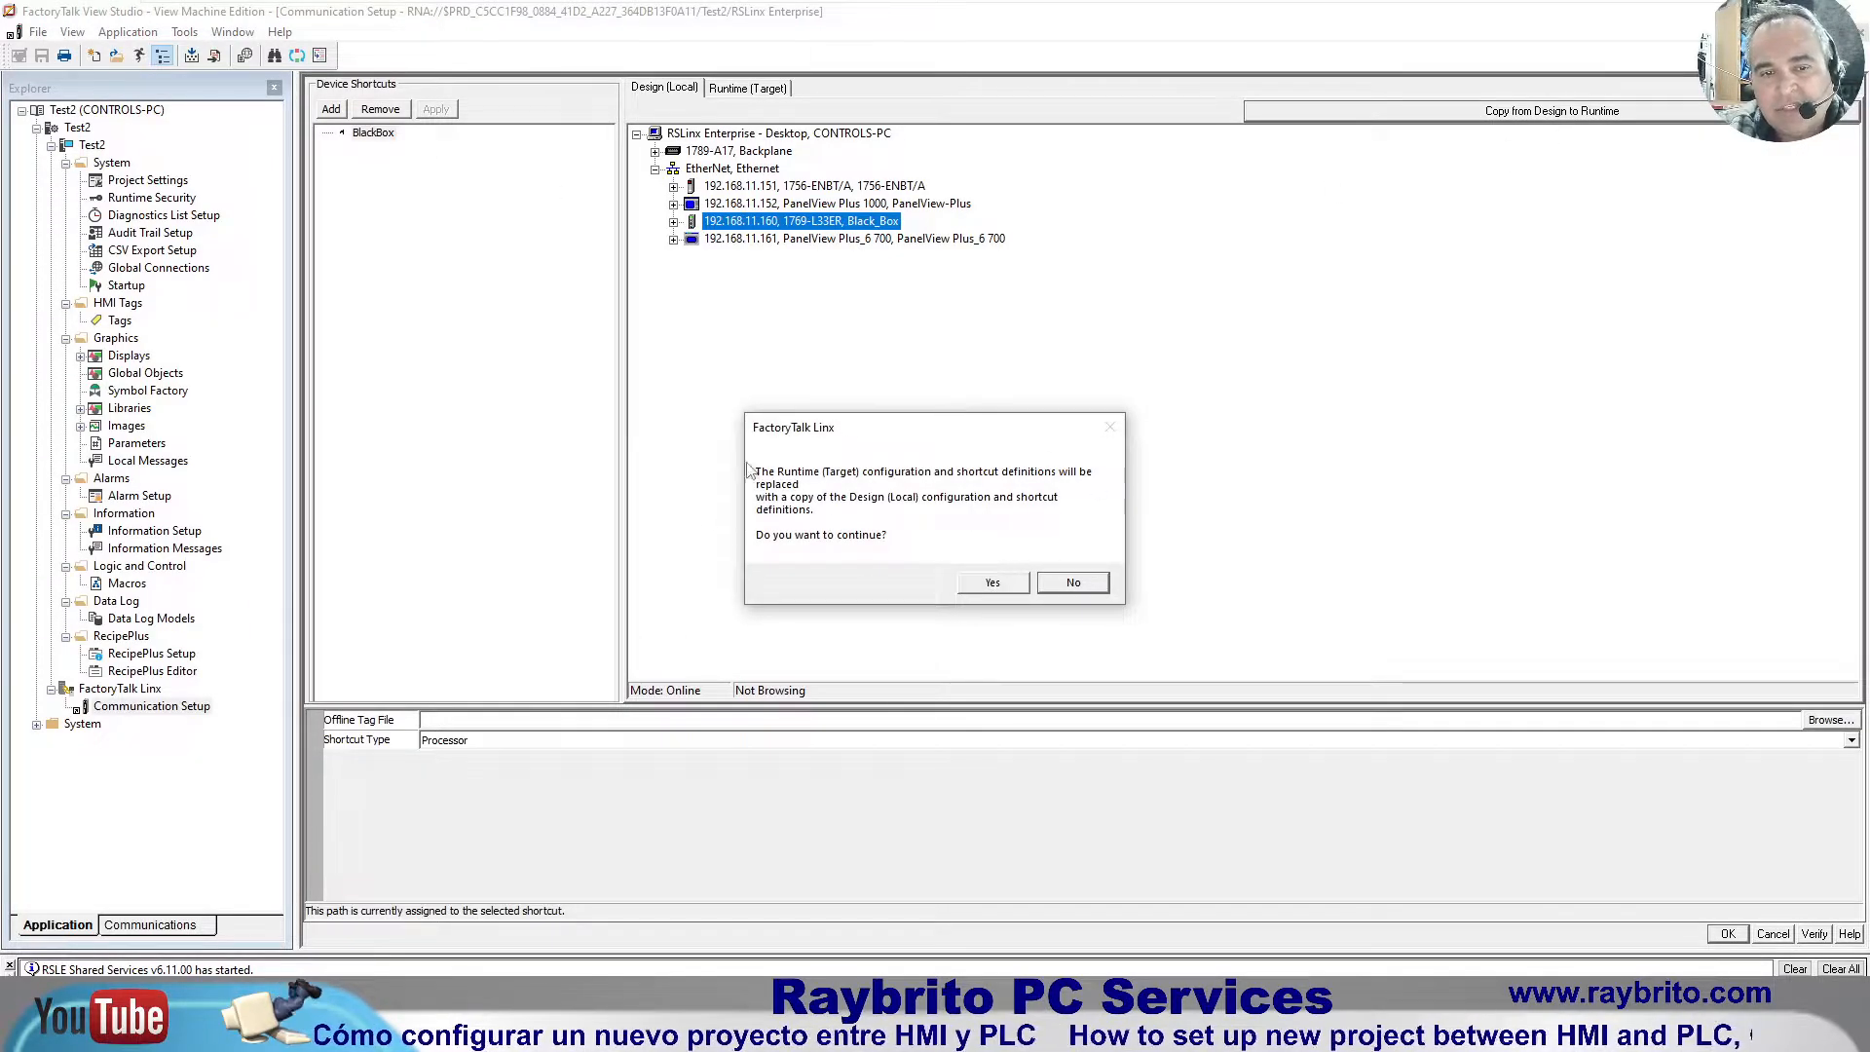
left_click(992, 585)
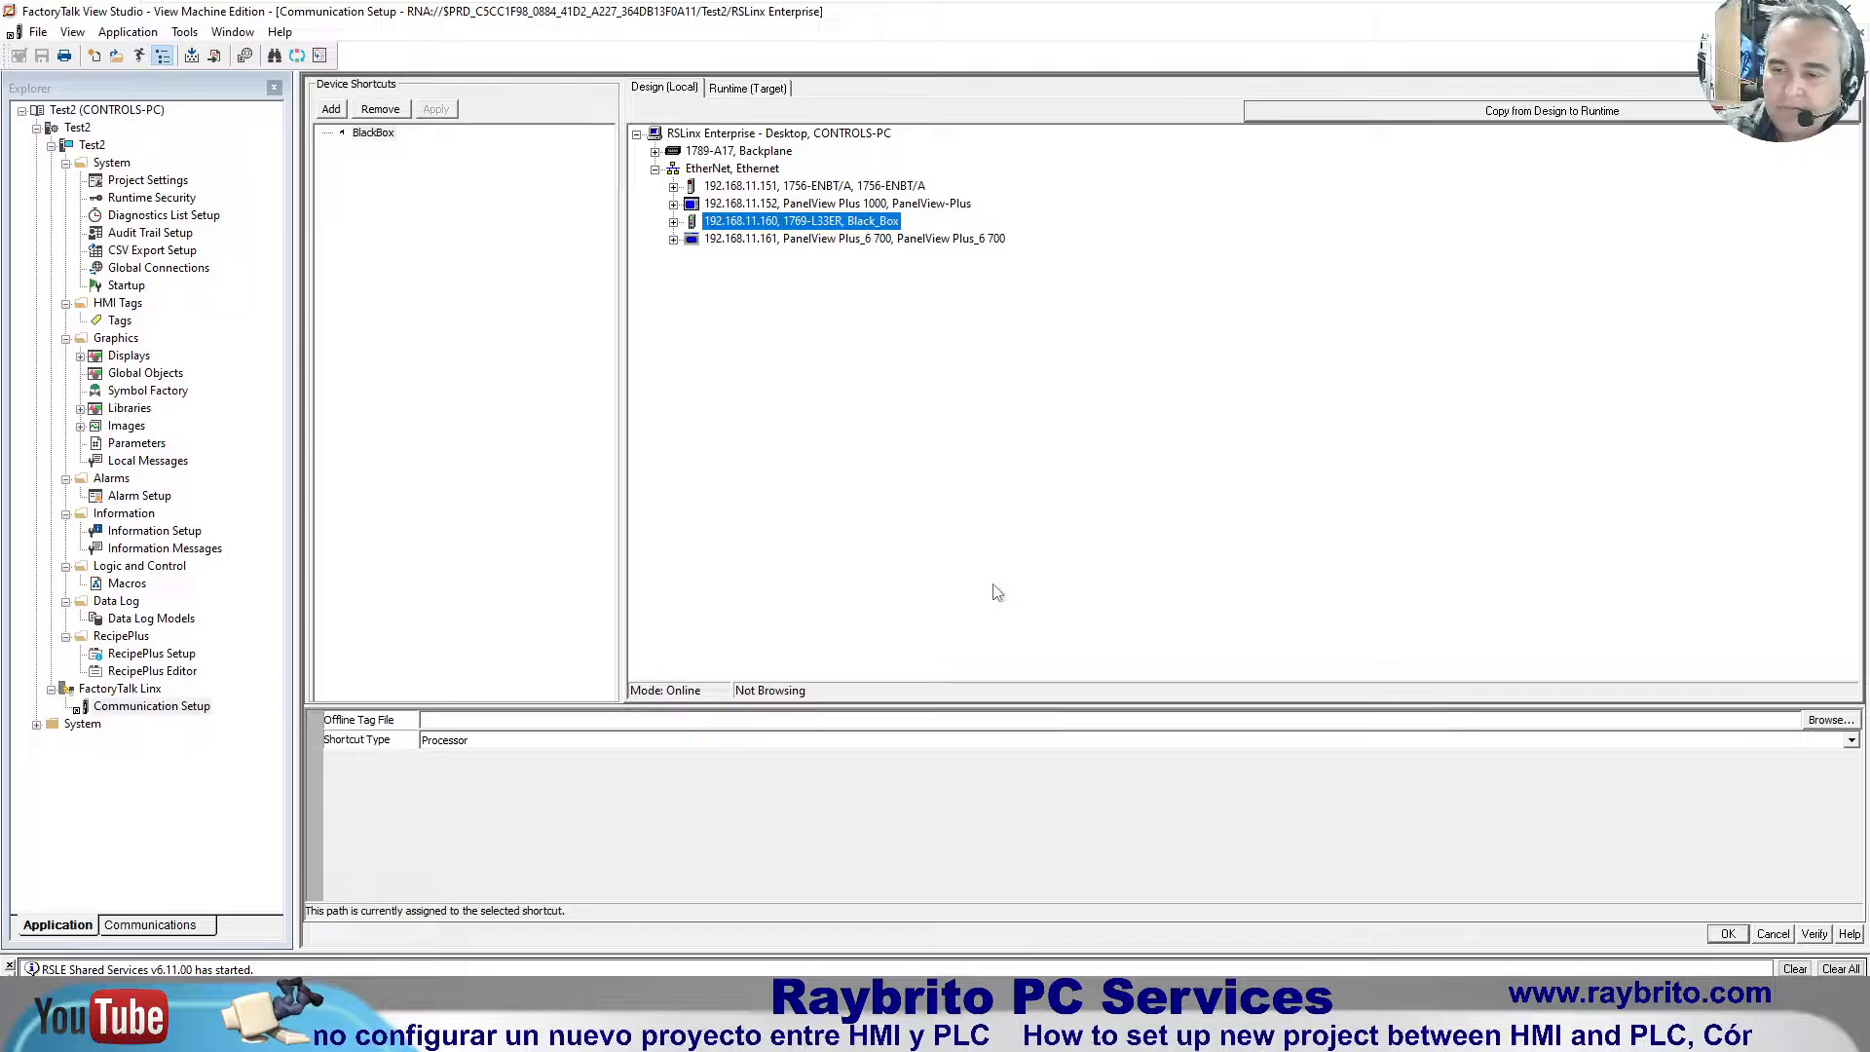
left_click(1726, 933)
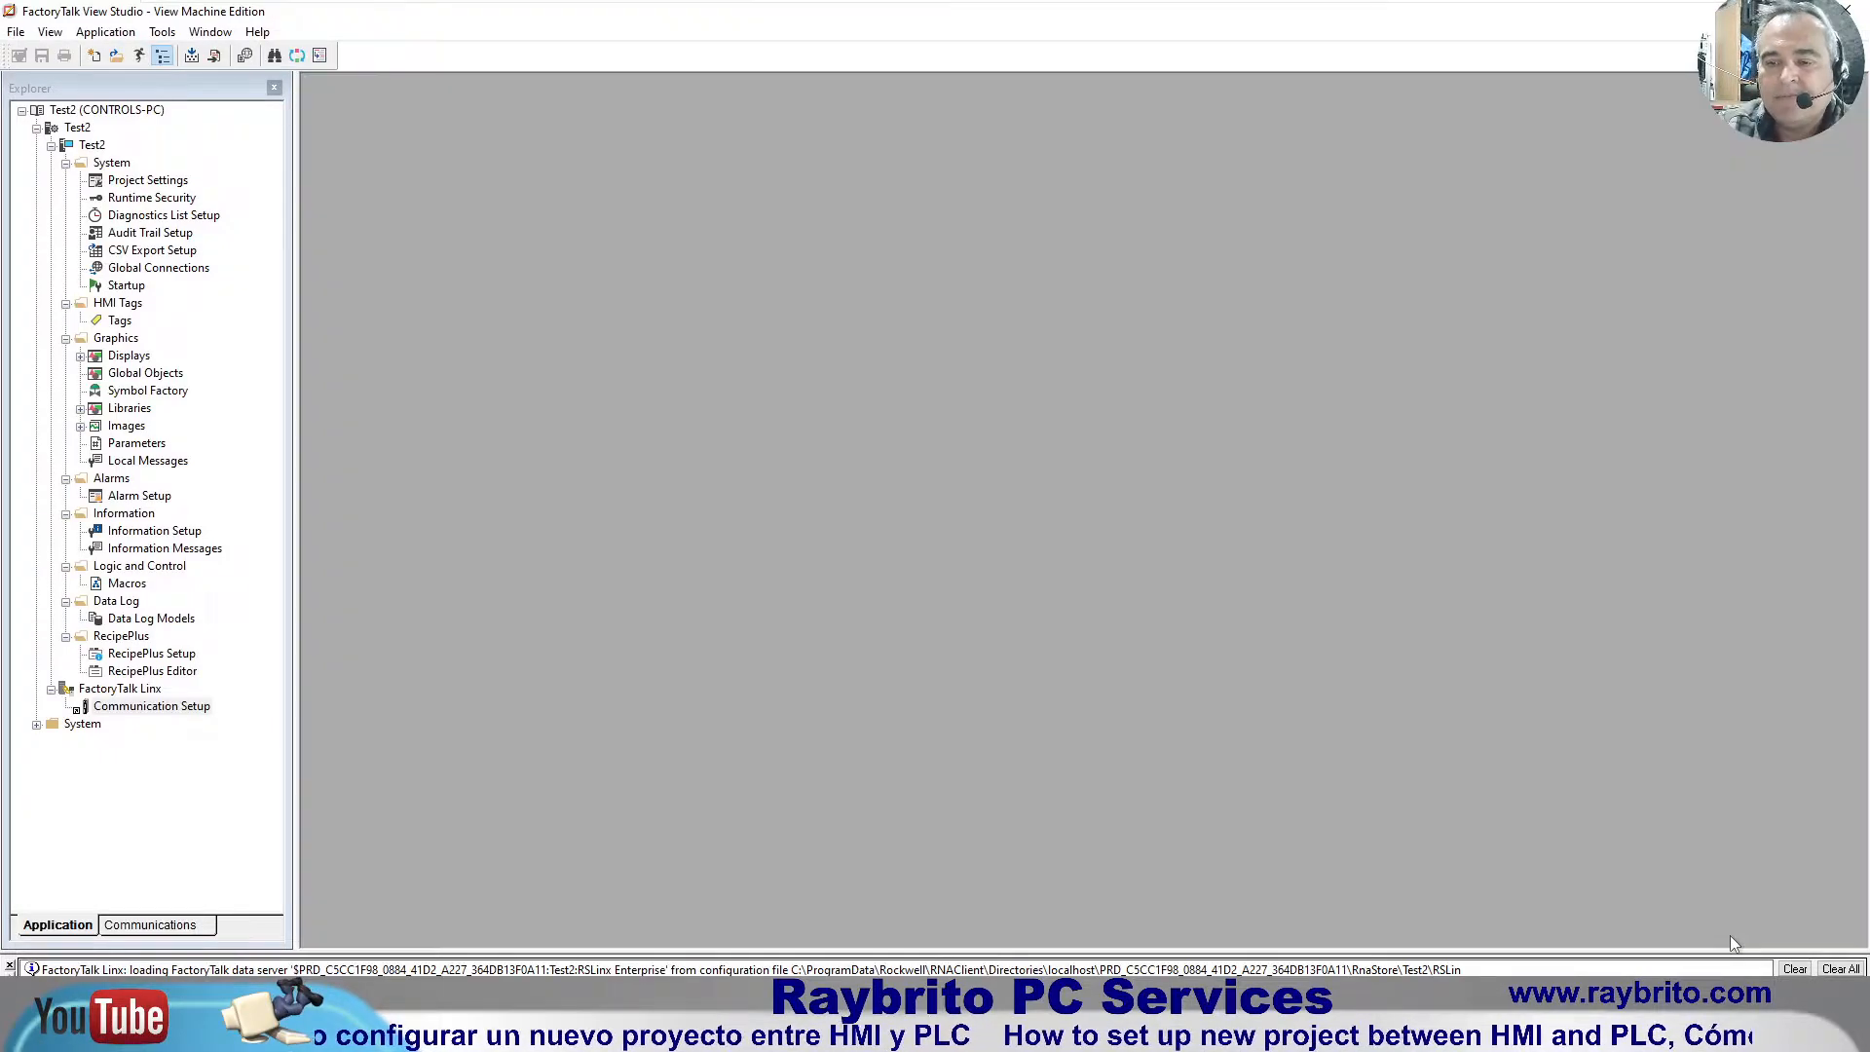
Step: Reopen the communication setup and verify the BlackBox shortcut's Design and Runtime path assignments
double_click(156, 707)
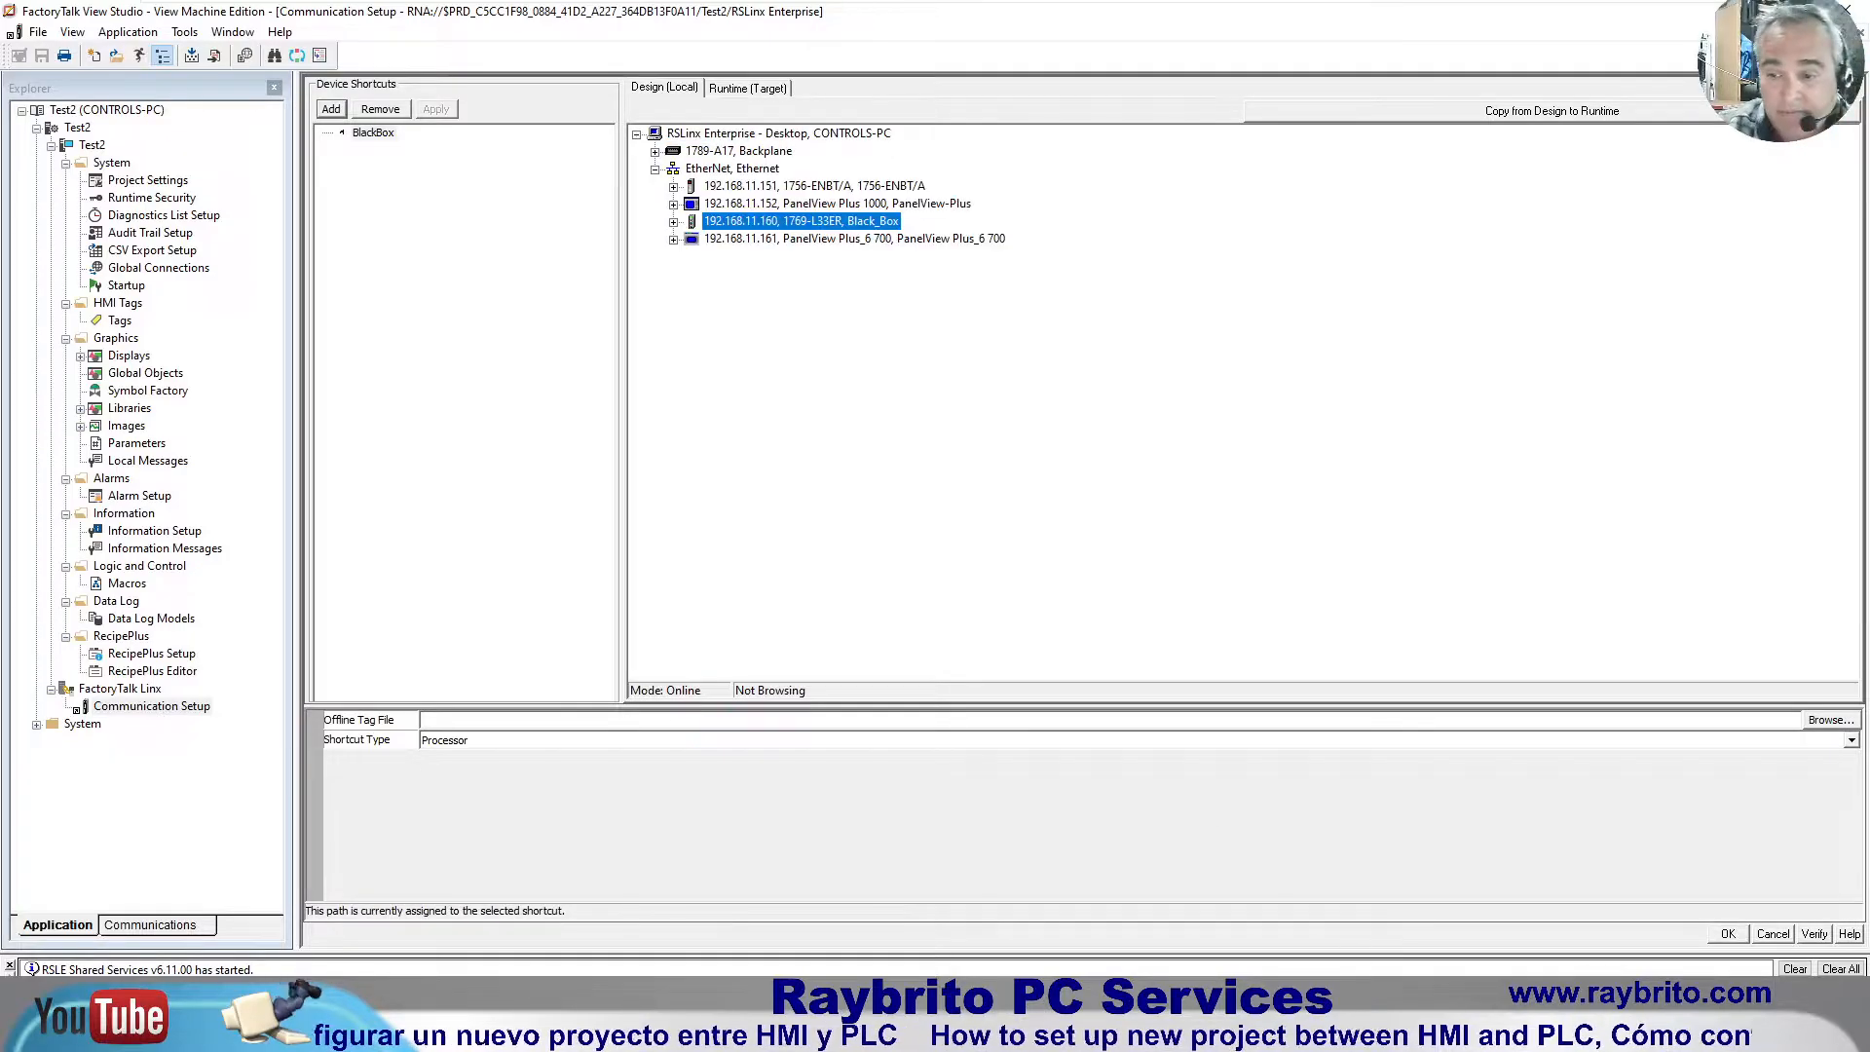
left_click(1813, 934)
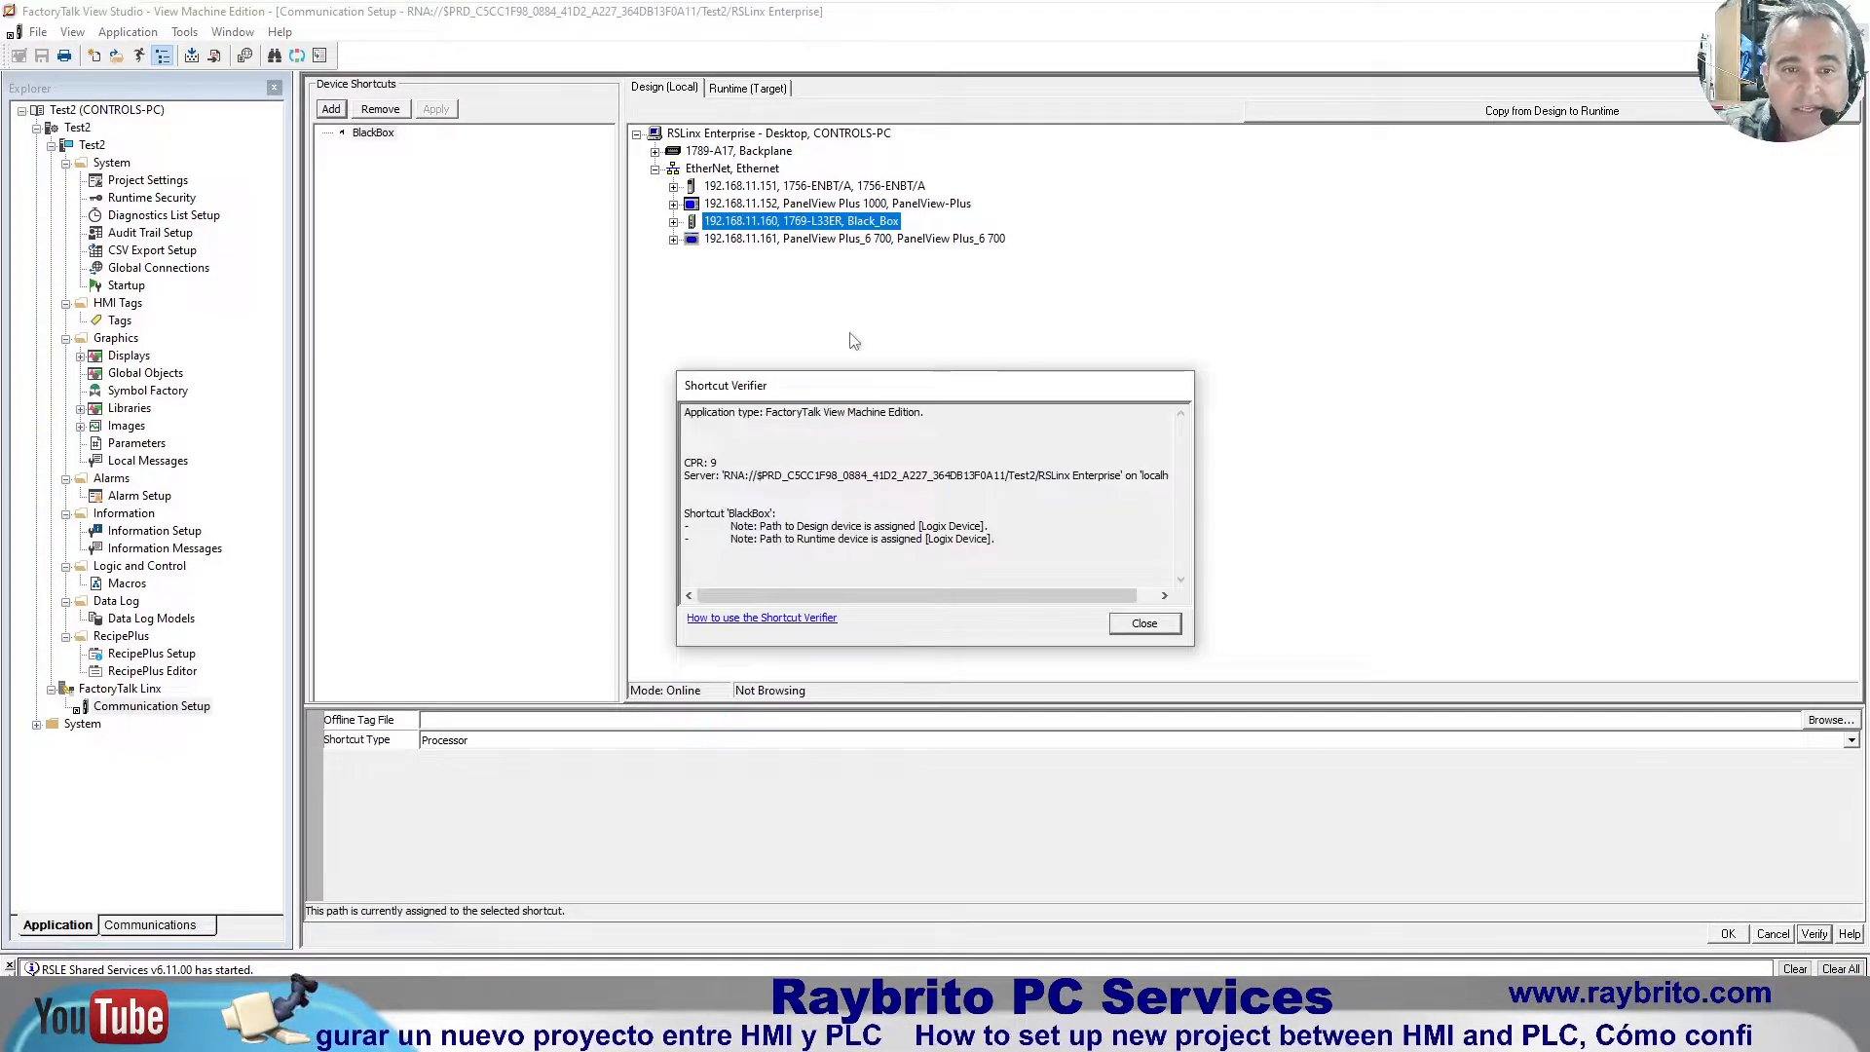
left_click_drag(867, 397, 886, 206)
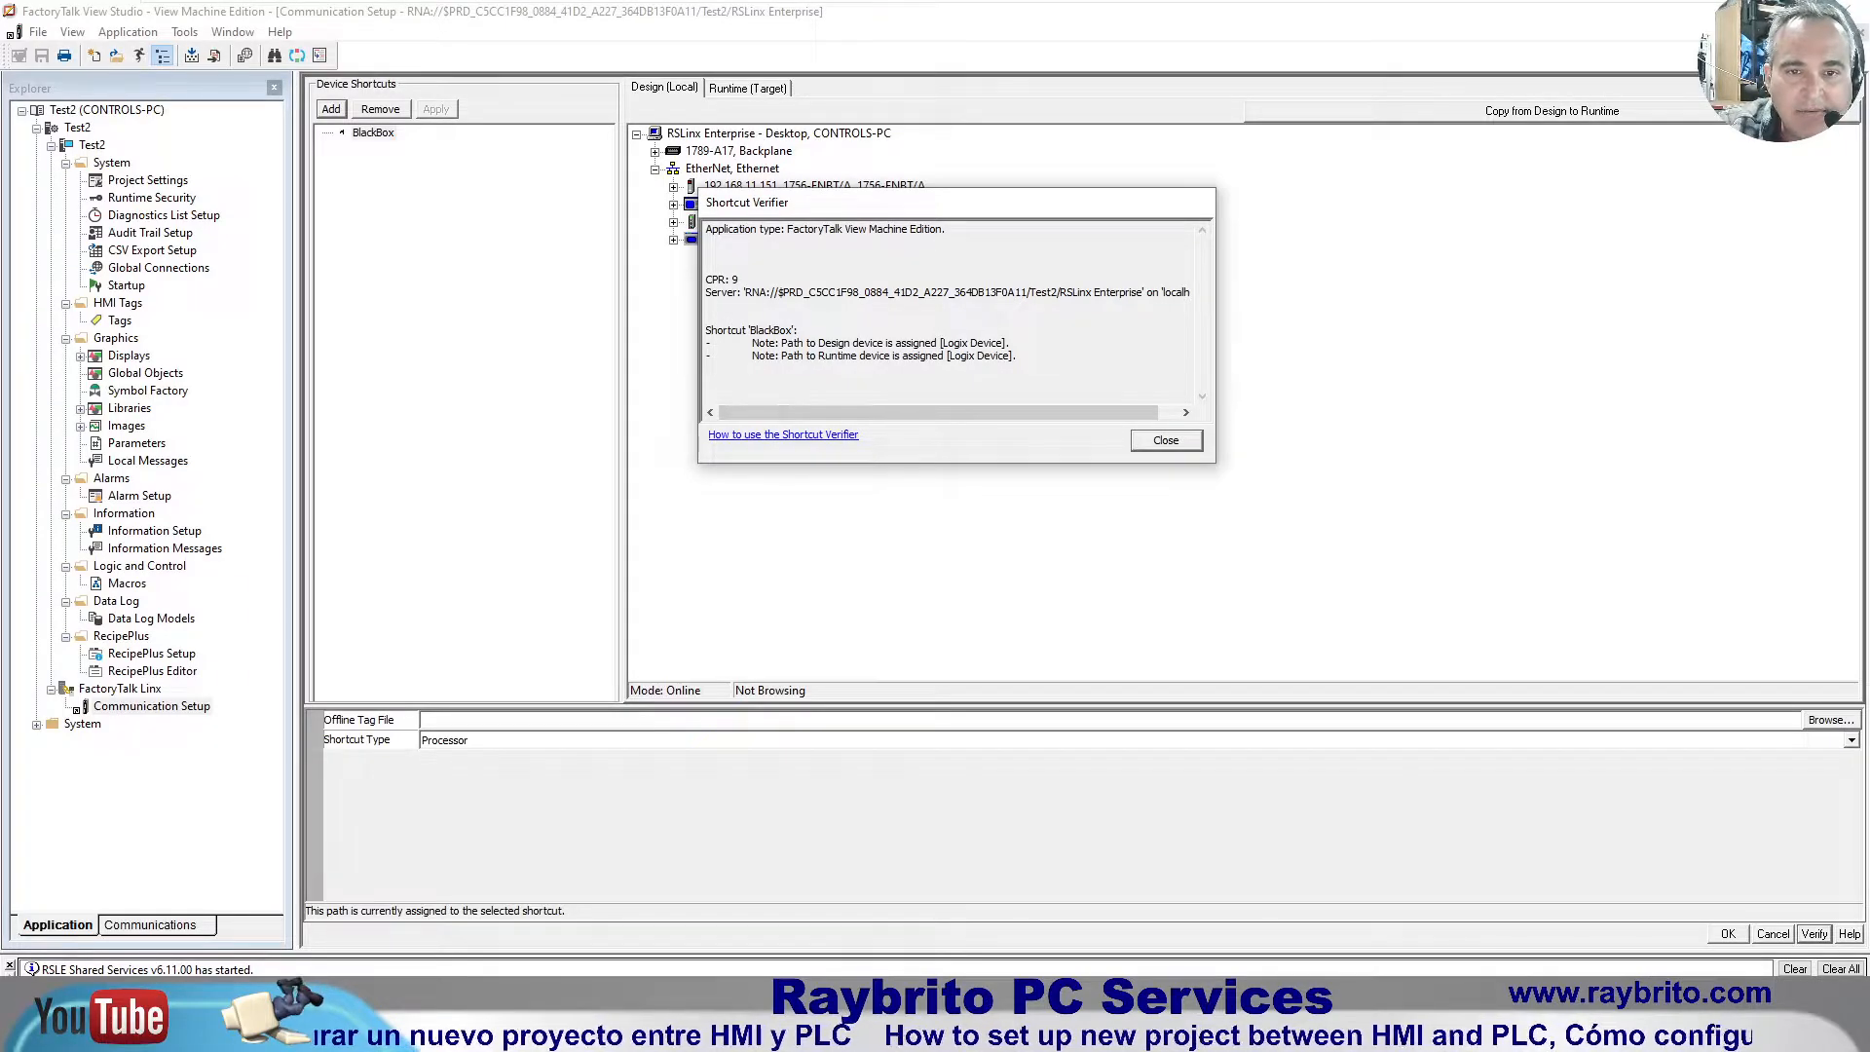
left_click_drag(779, 343, 1009, 343)
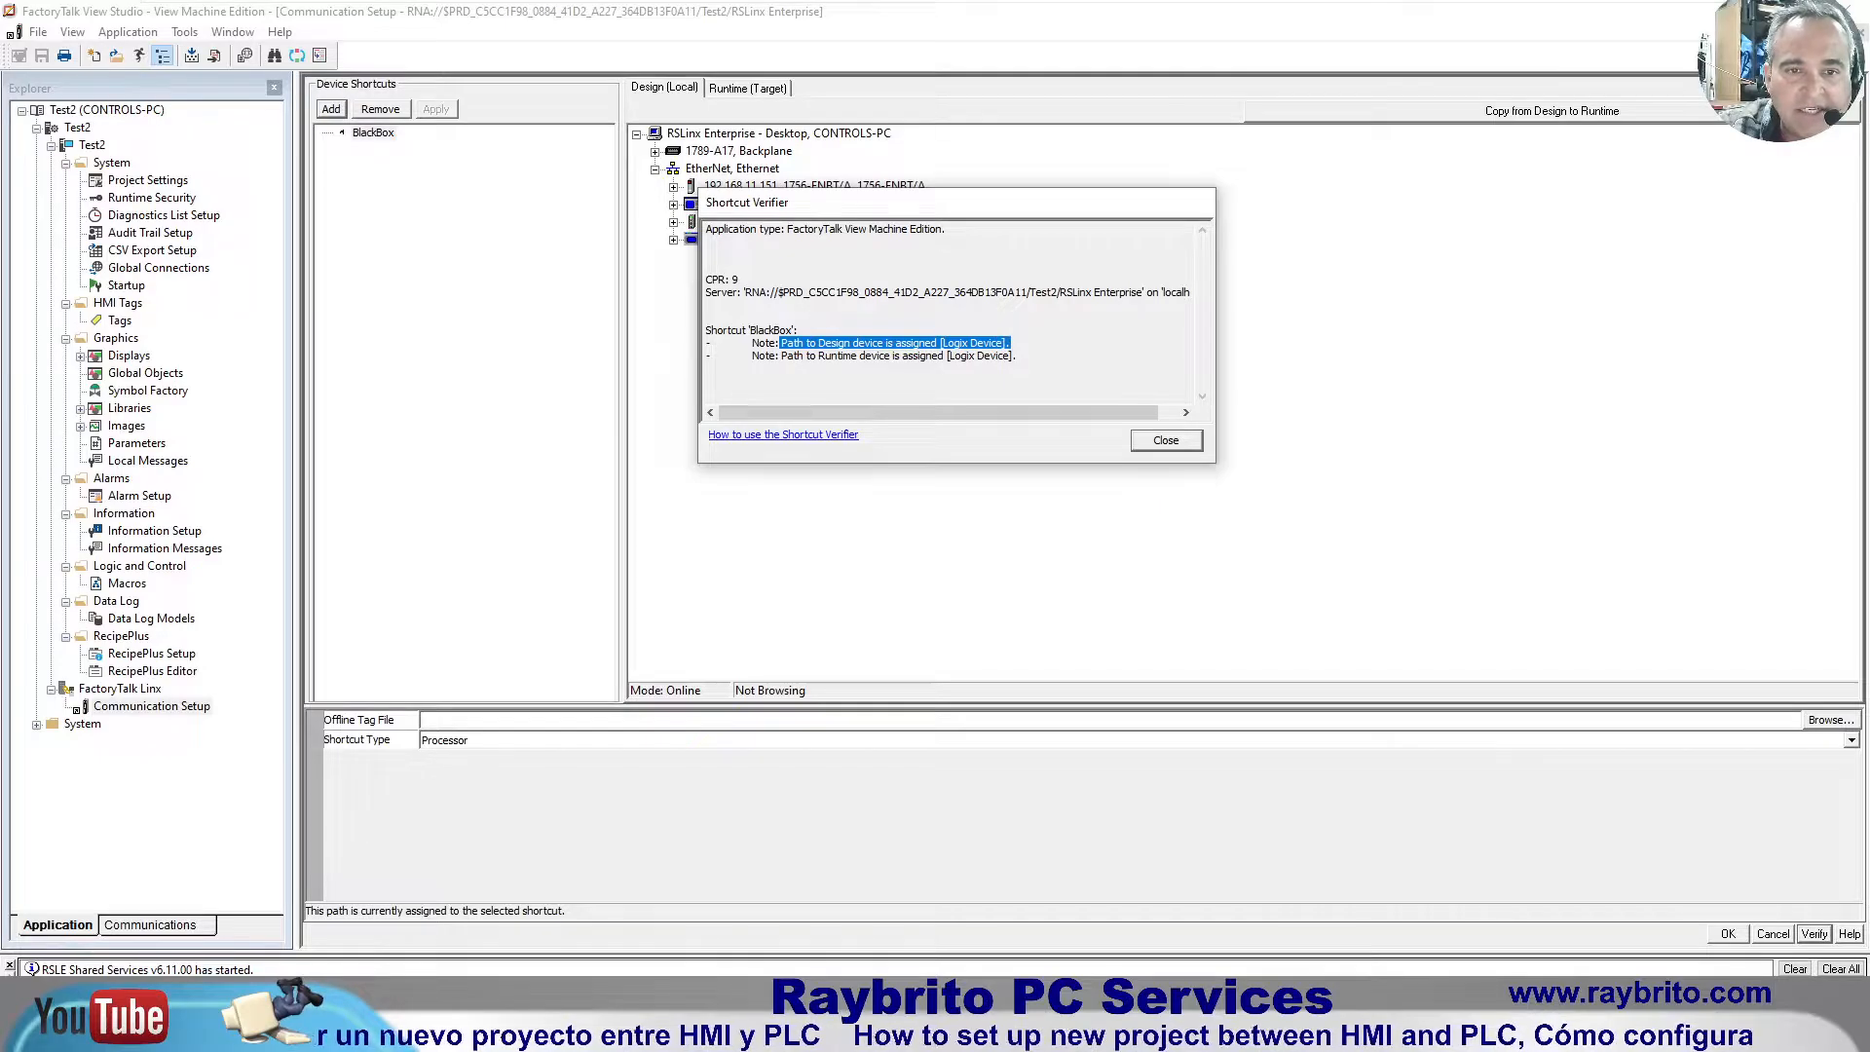
left_click_drag(884, 212, 884, 220)
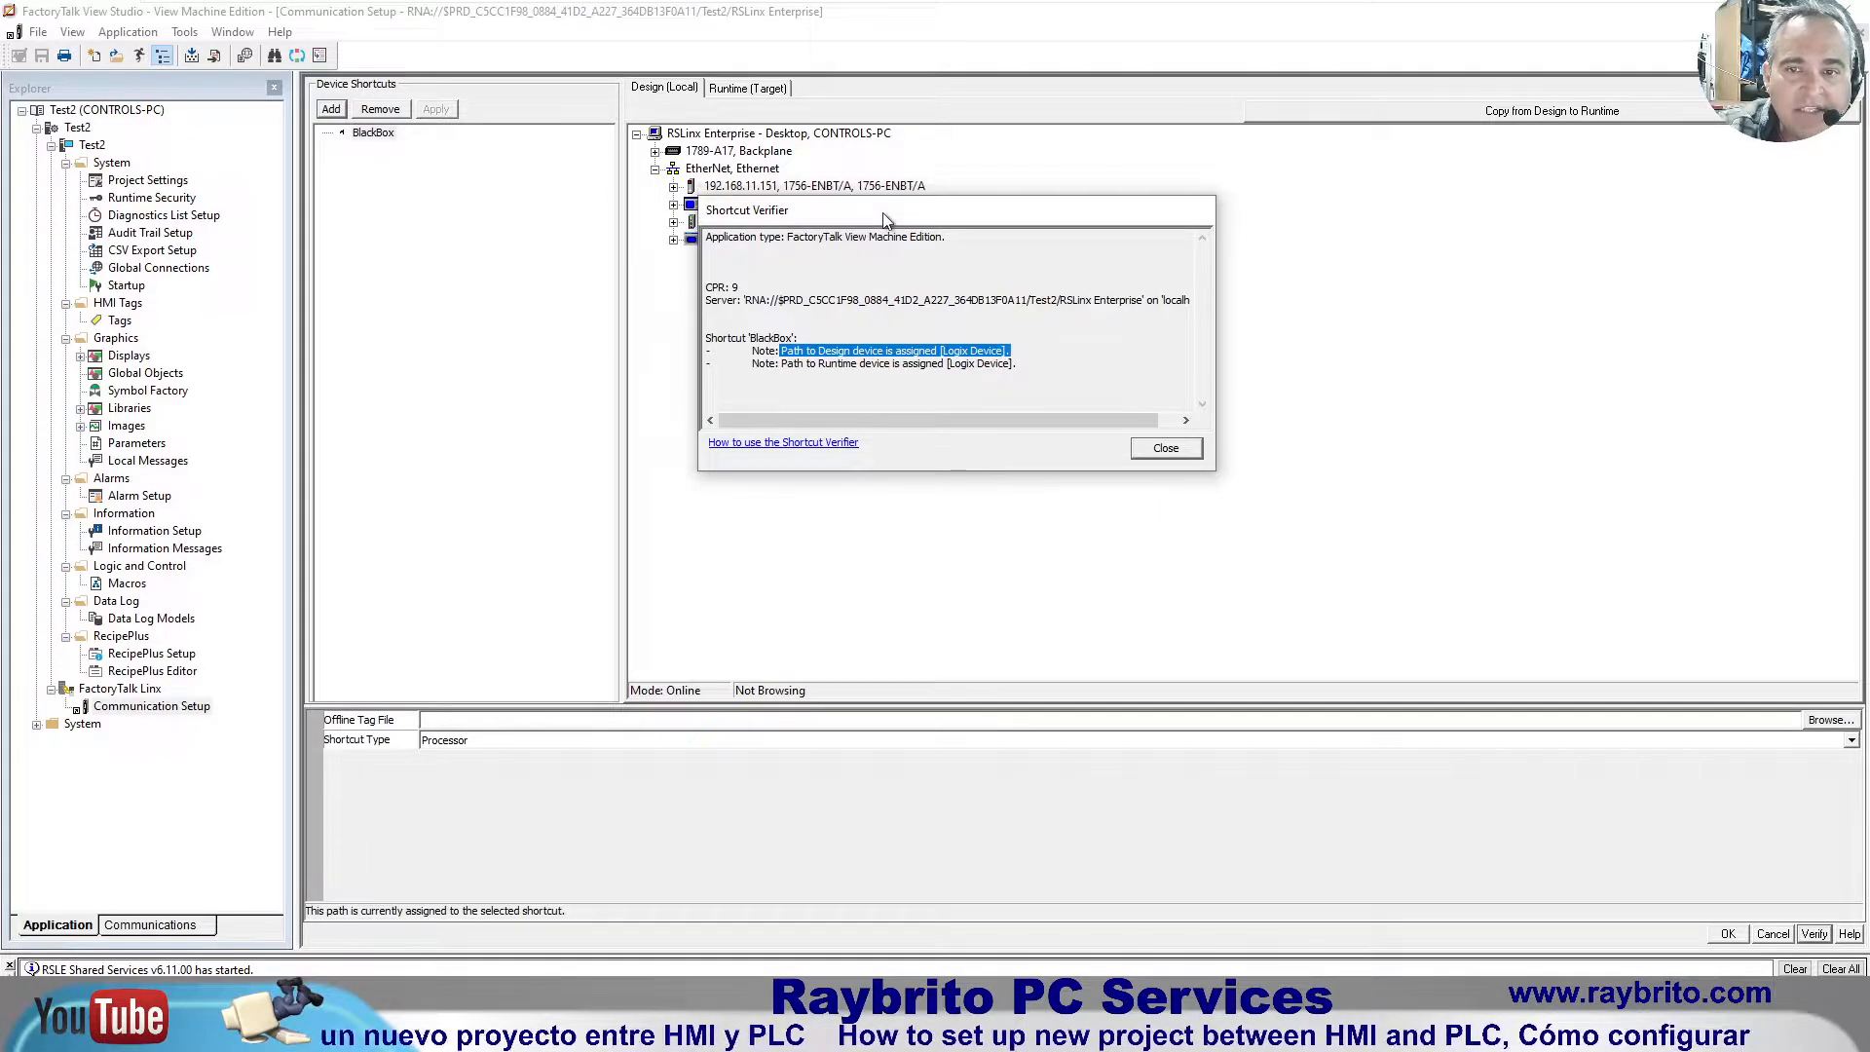
left_click_drag(781, 363, 998, 364)
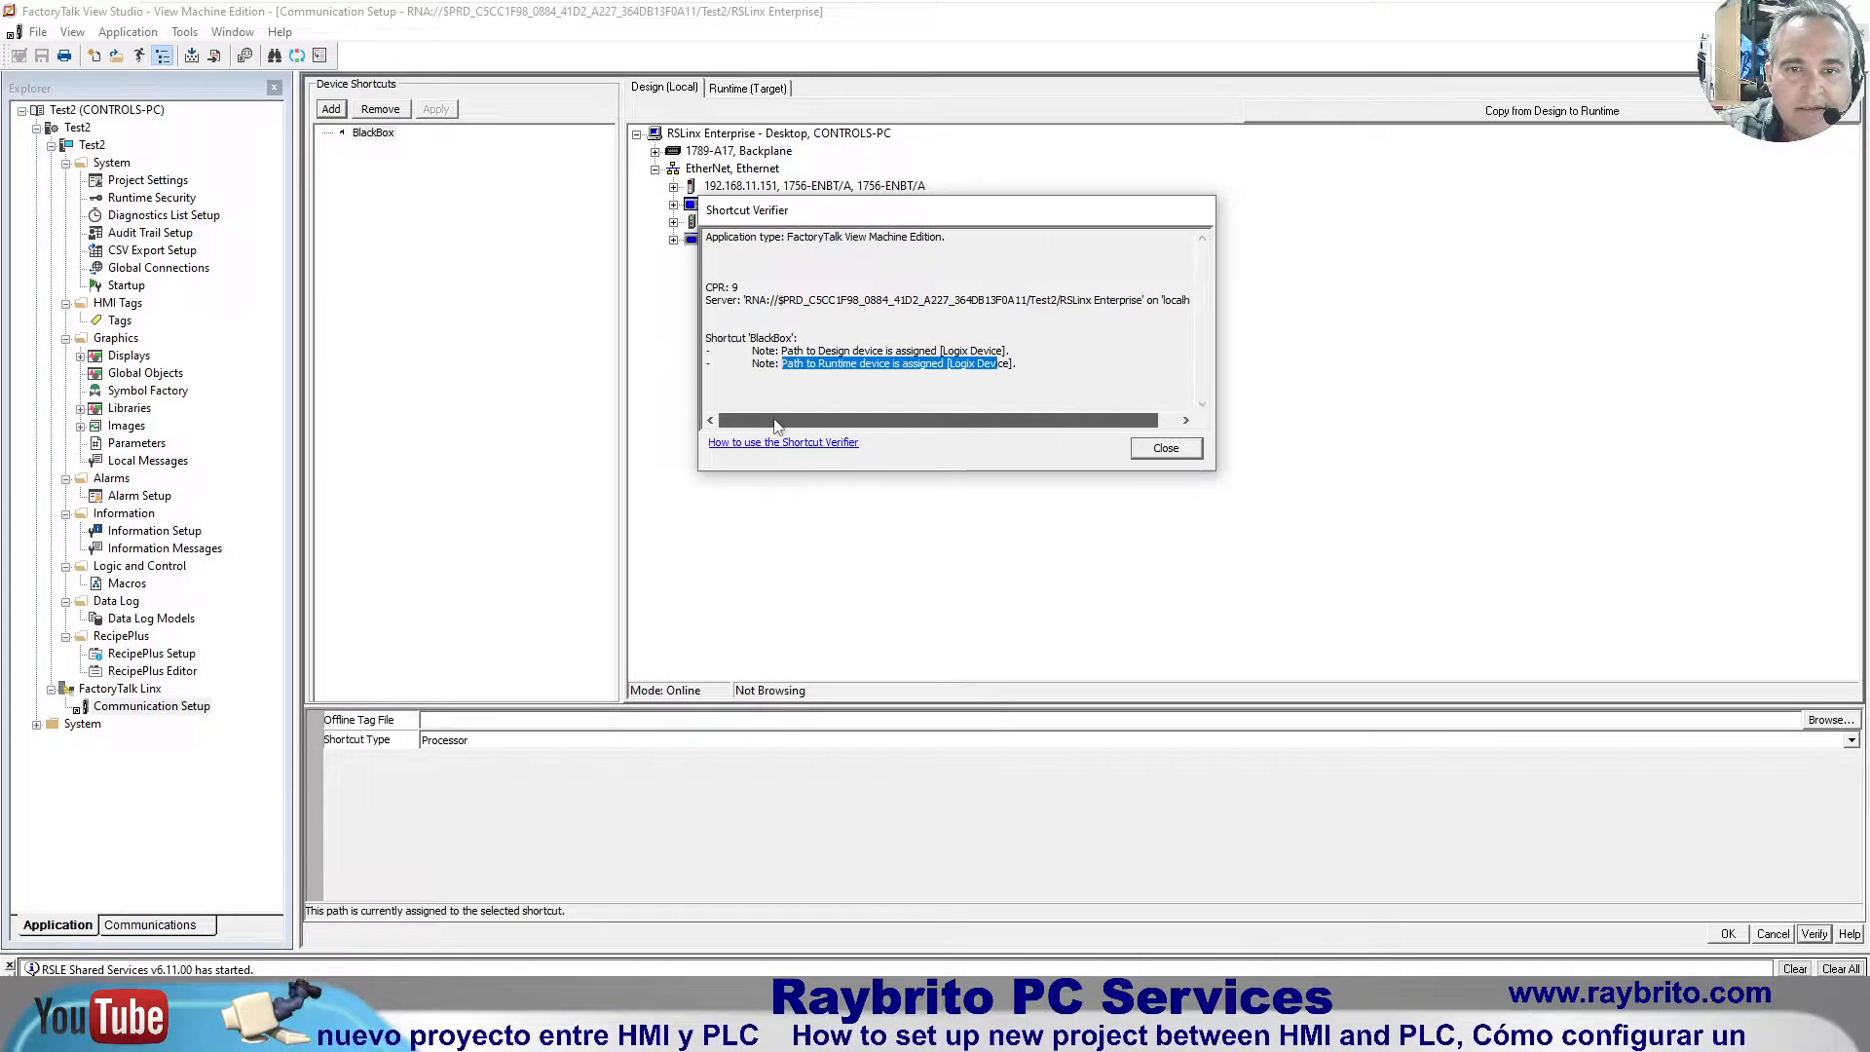
left_click(1166, 454)
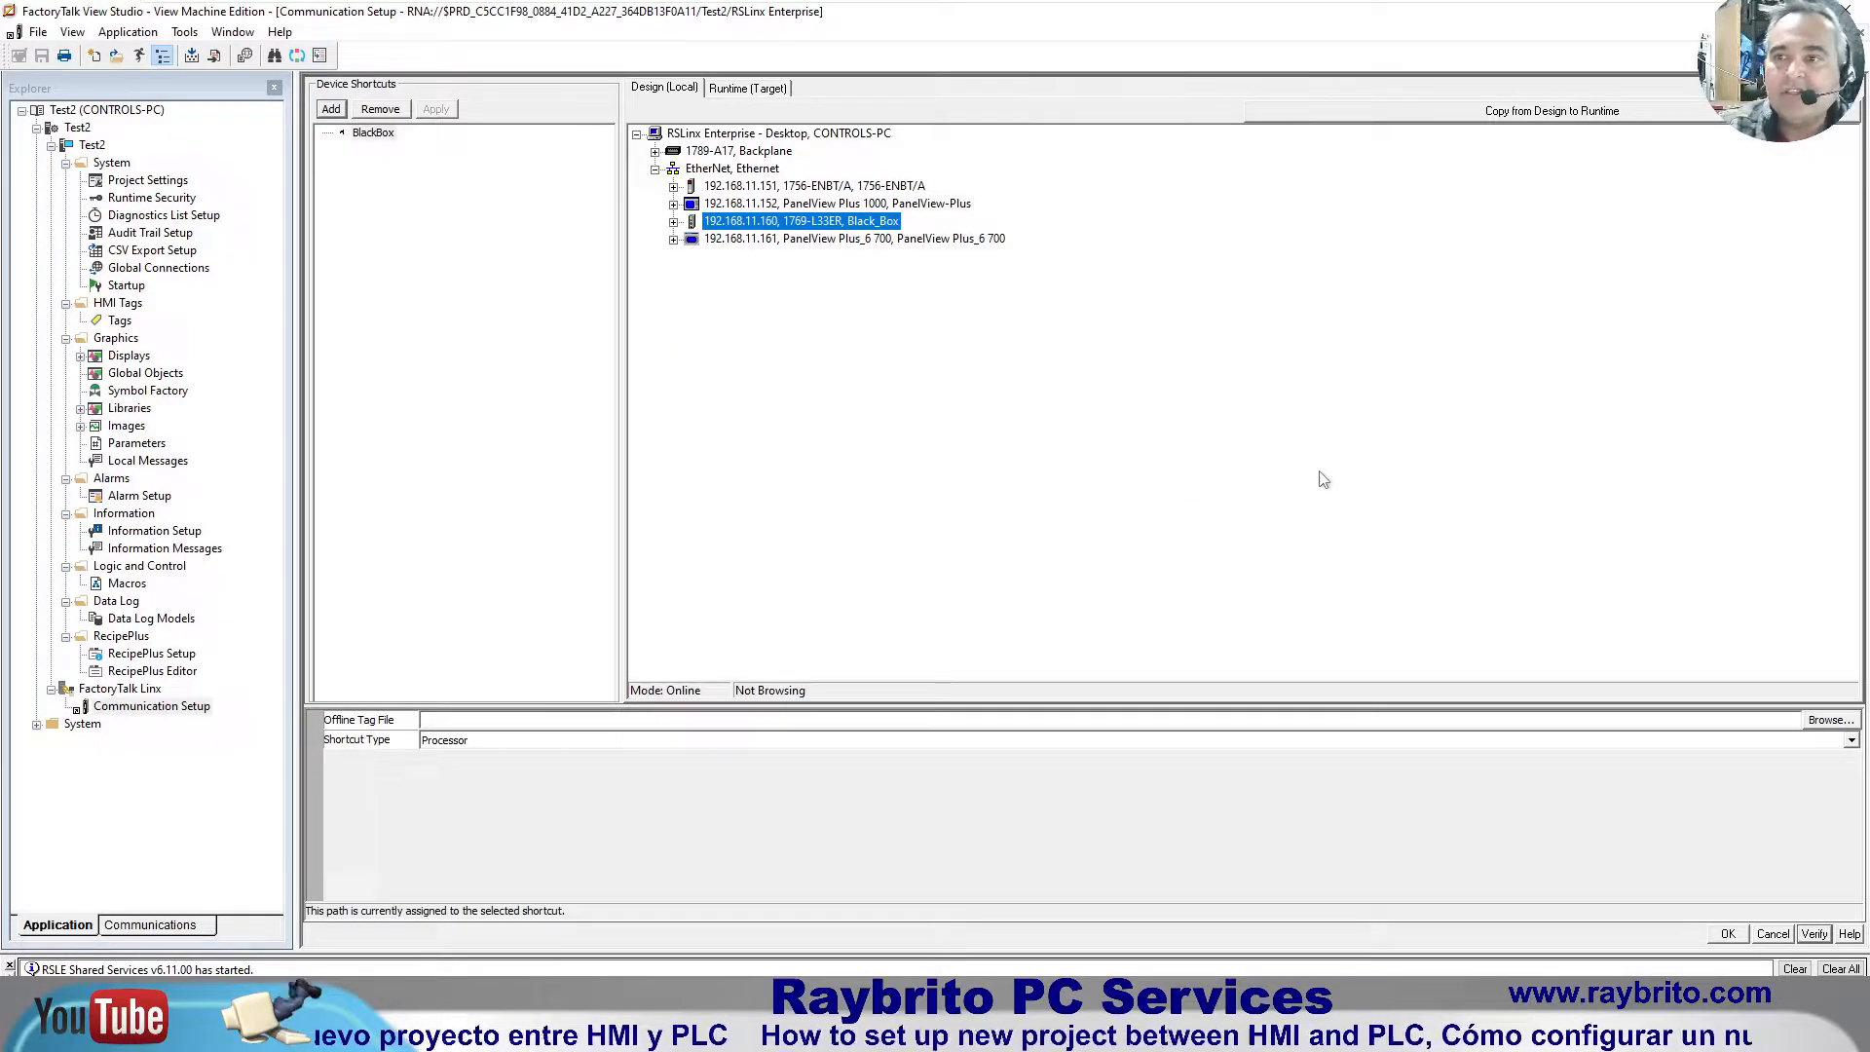
left_click(1727, 933)
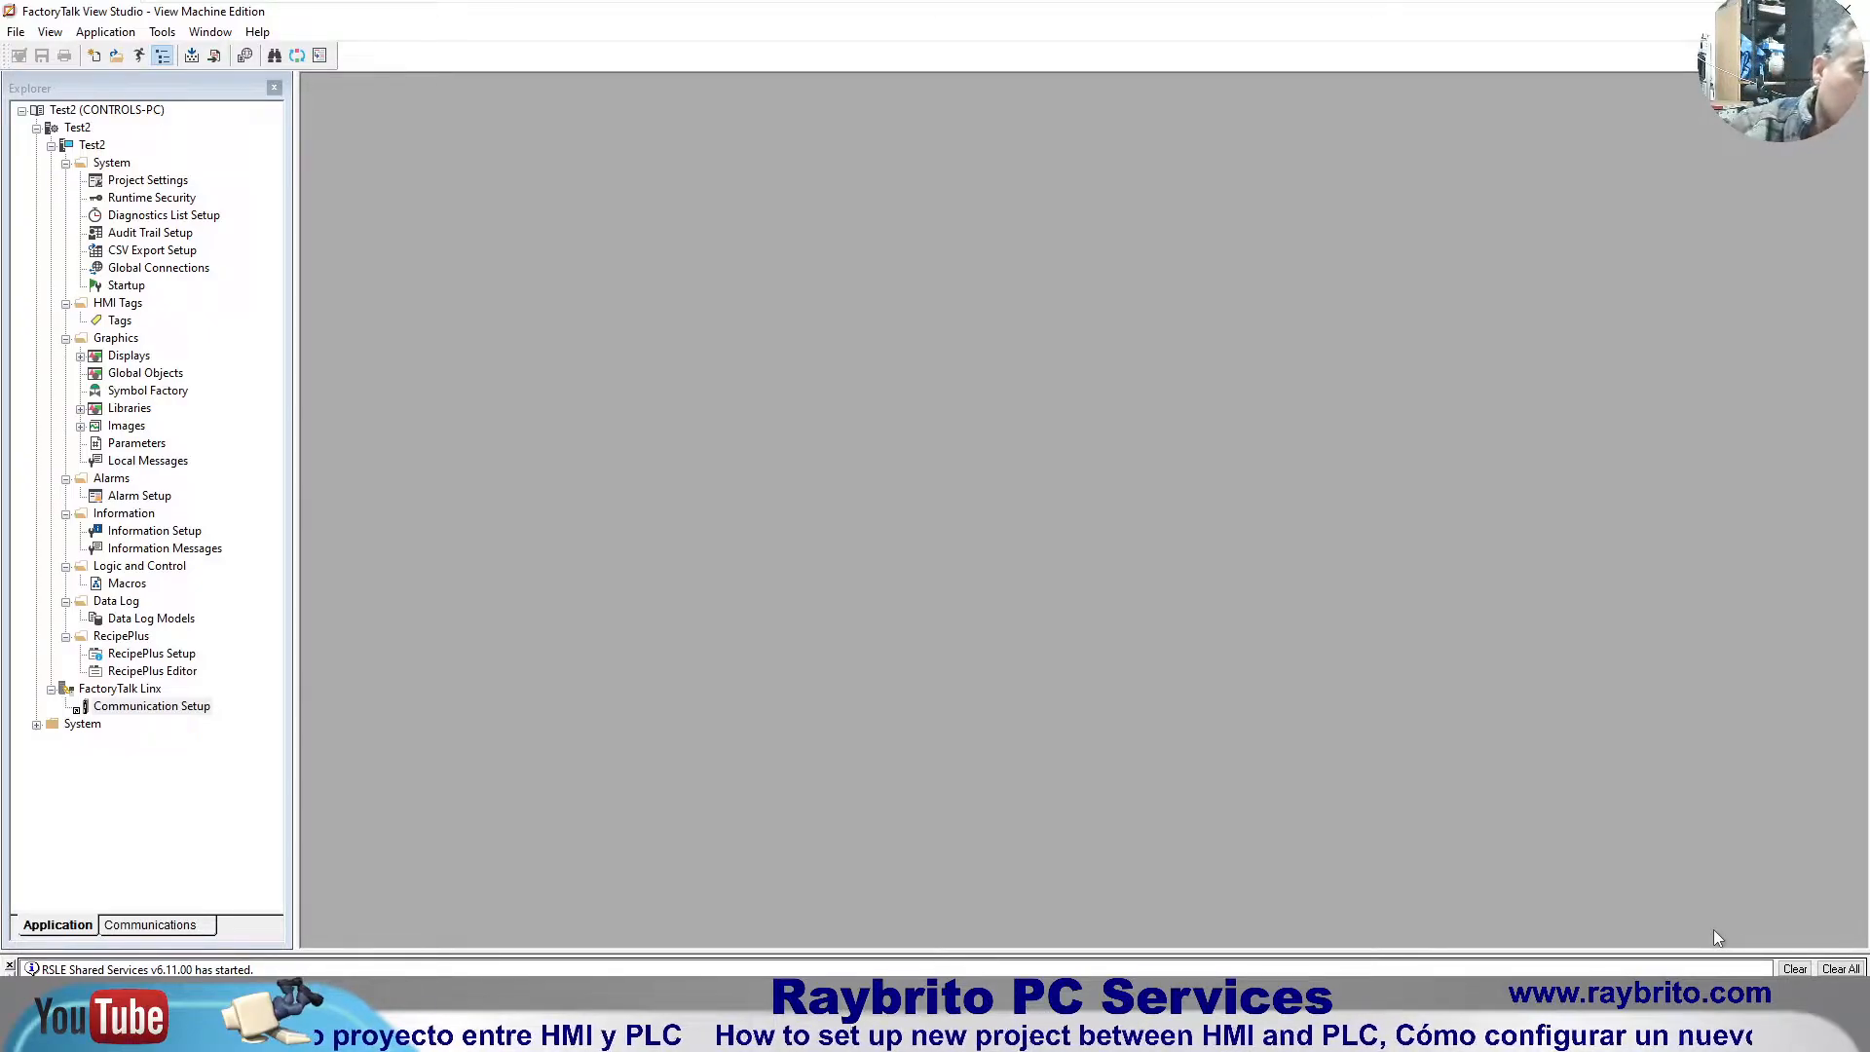
Step: Open the MAIN display for editing and rearrange the graphics toolbar and display window in the workspace
left_click(79, 357)
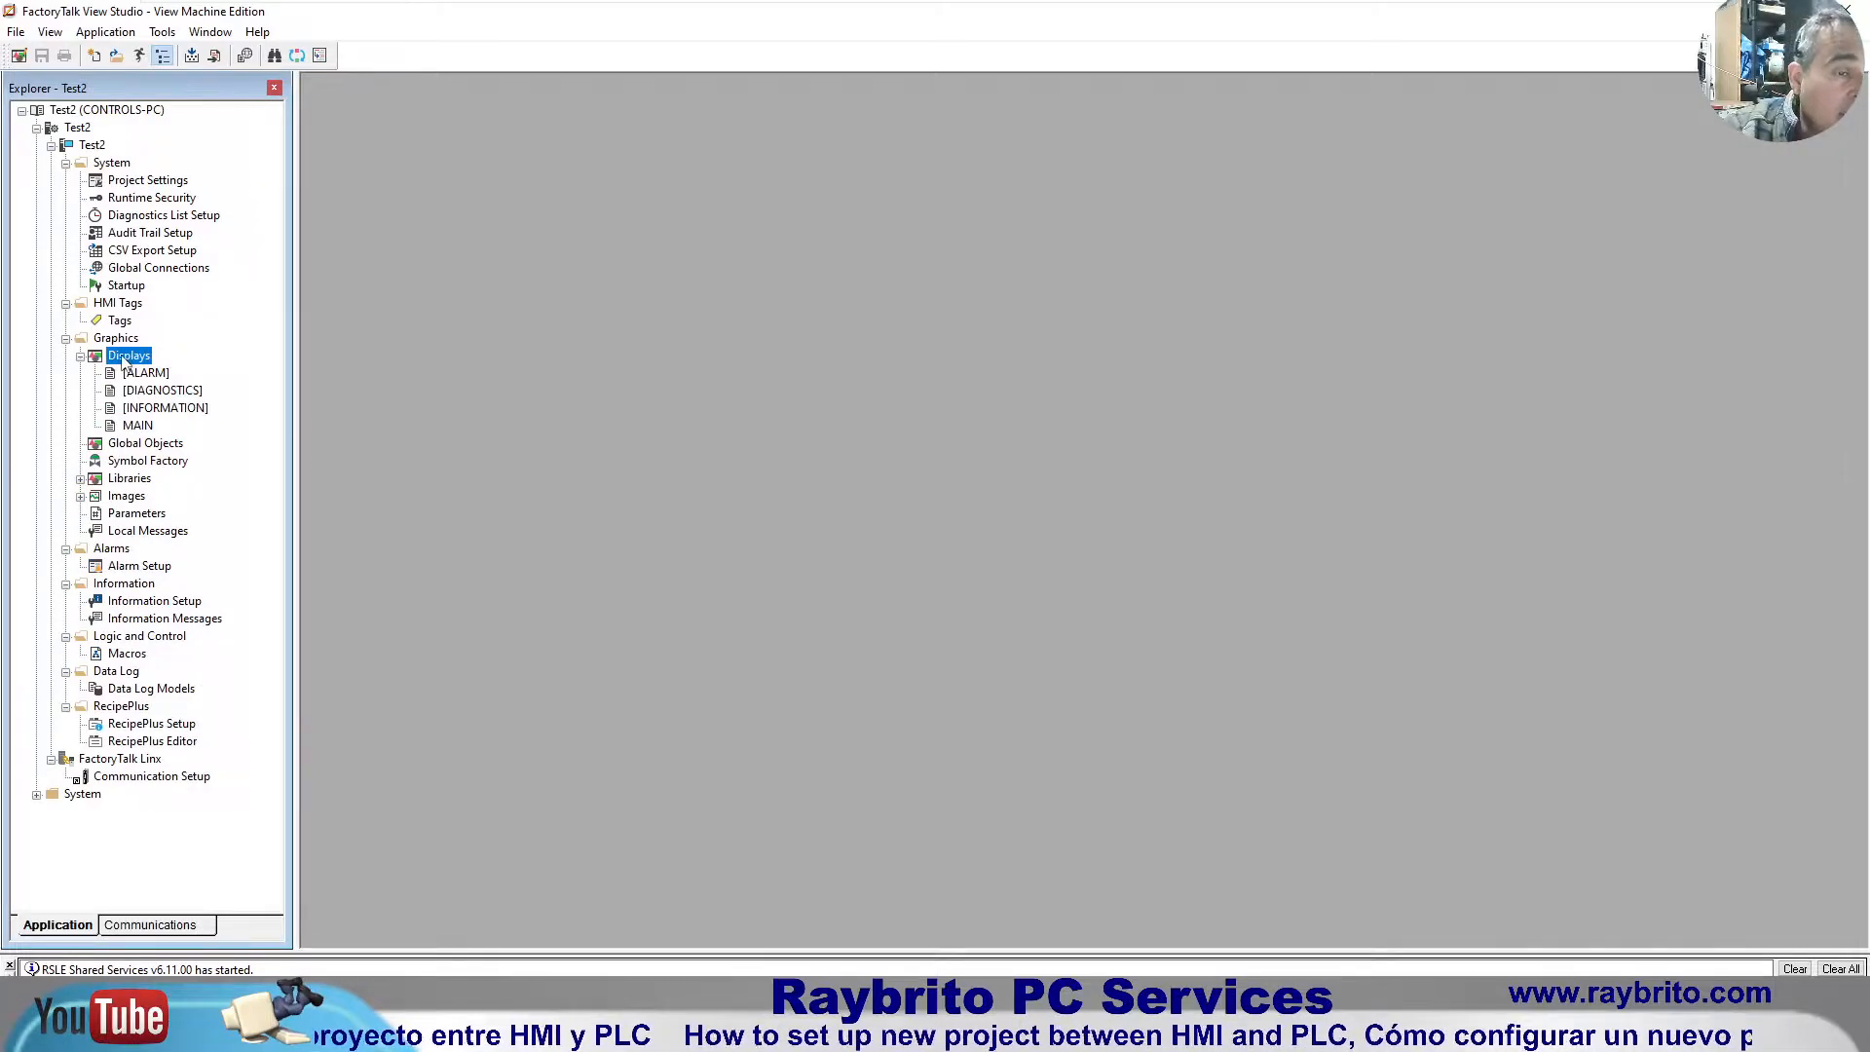
double_click(136, 426)
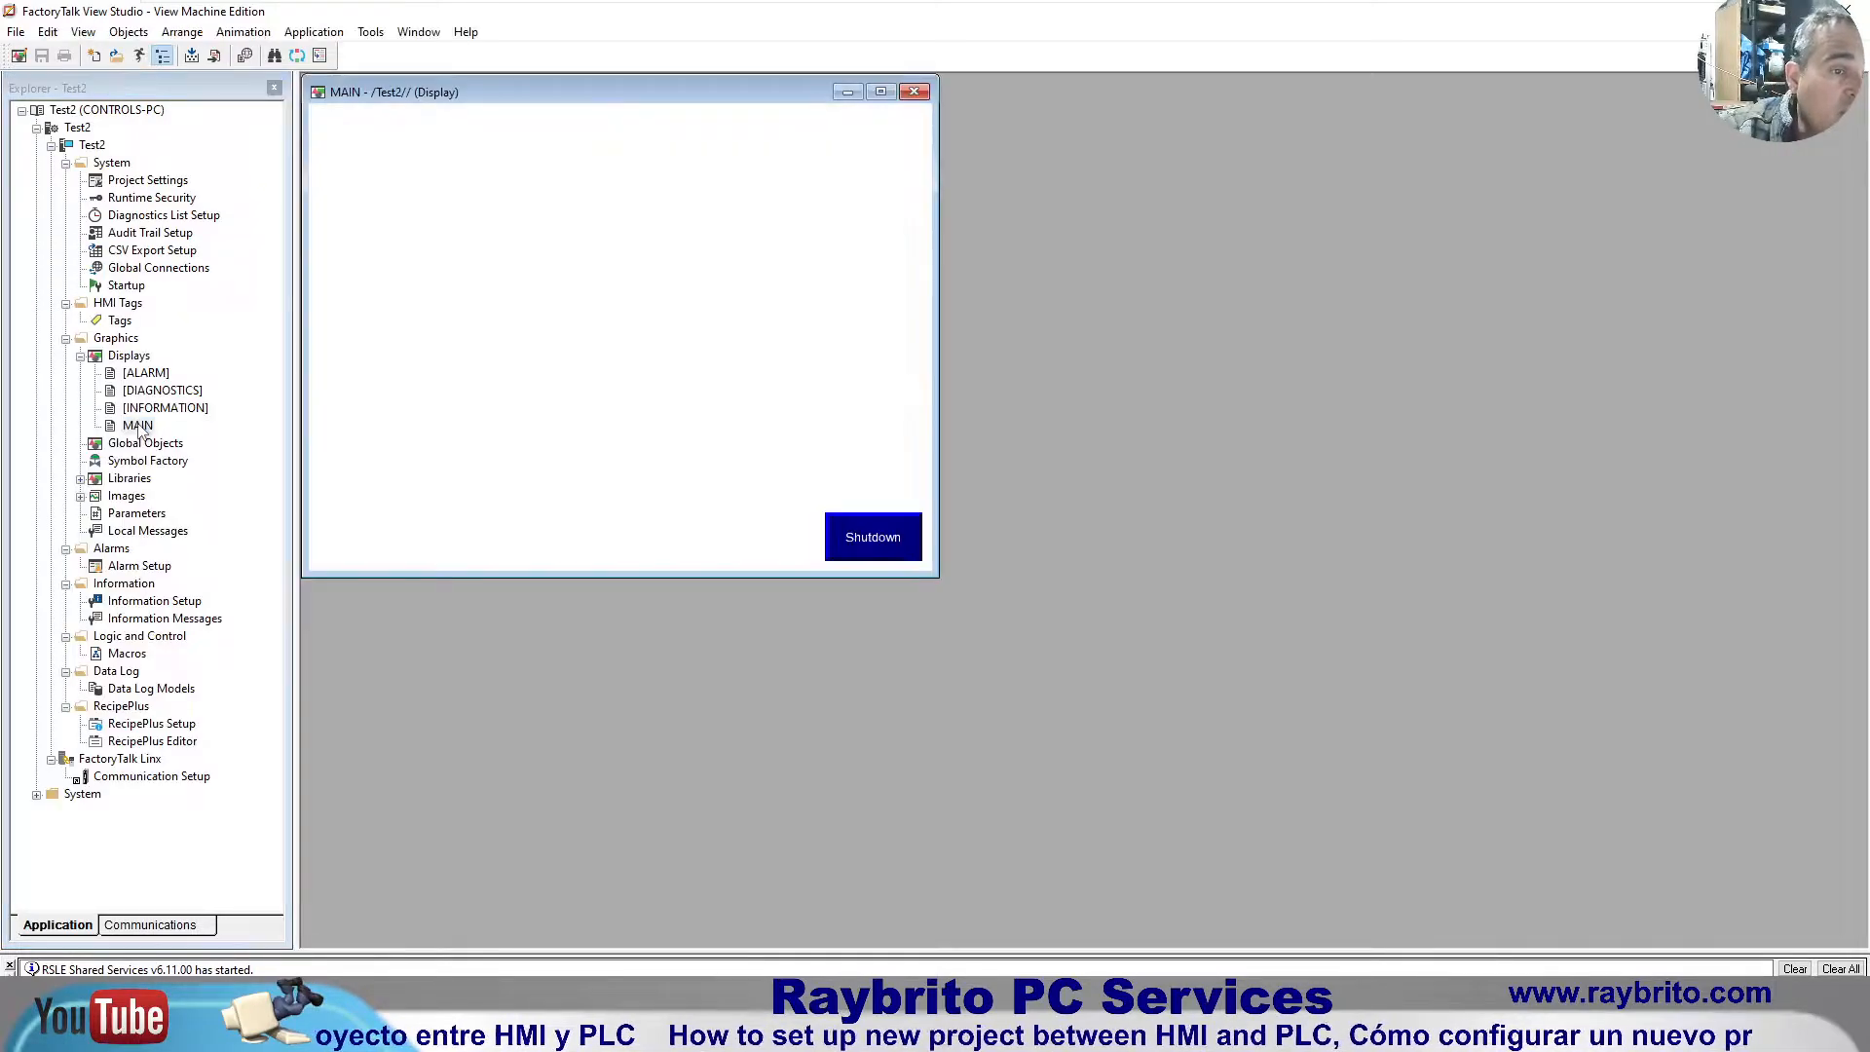
left_click(552, 277)
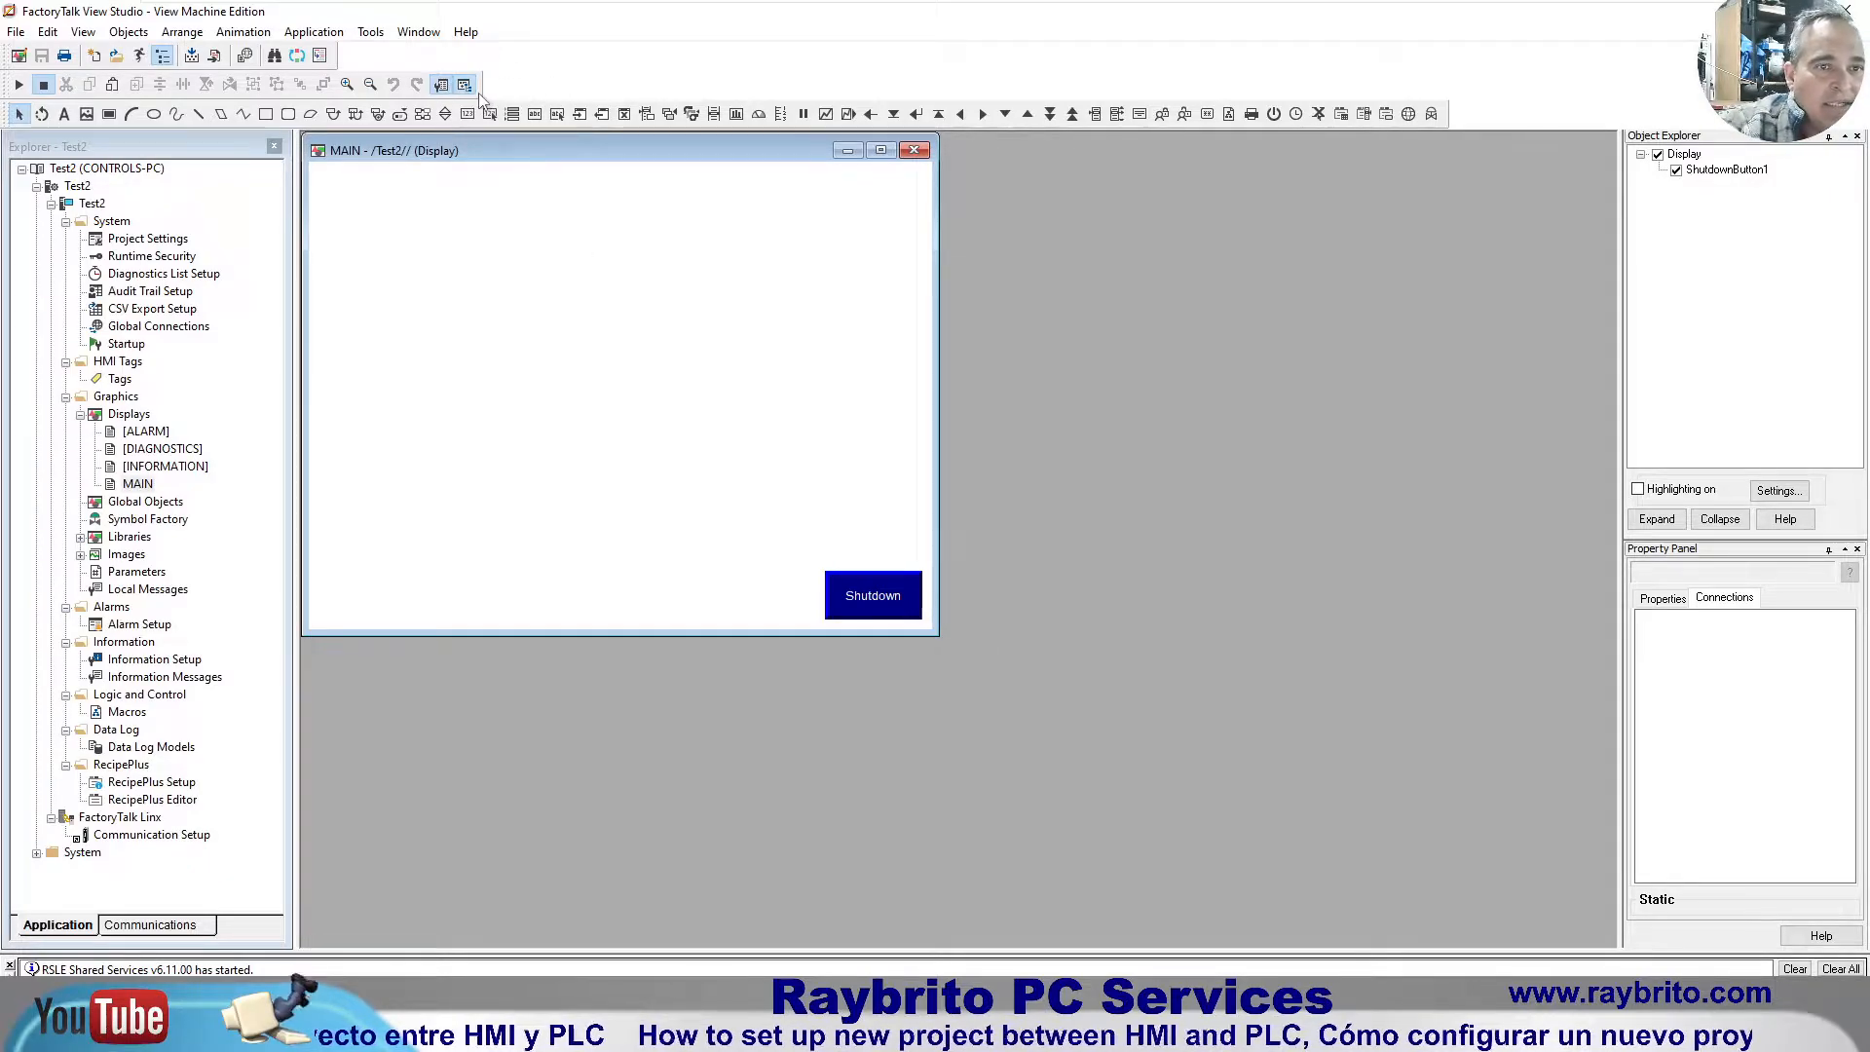
left_click_drag(478, 86, 818, 70)
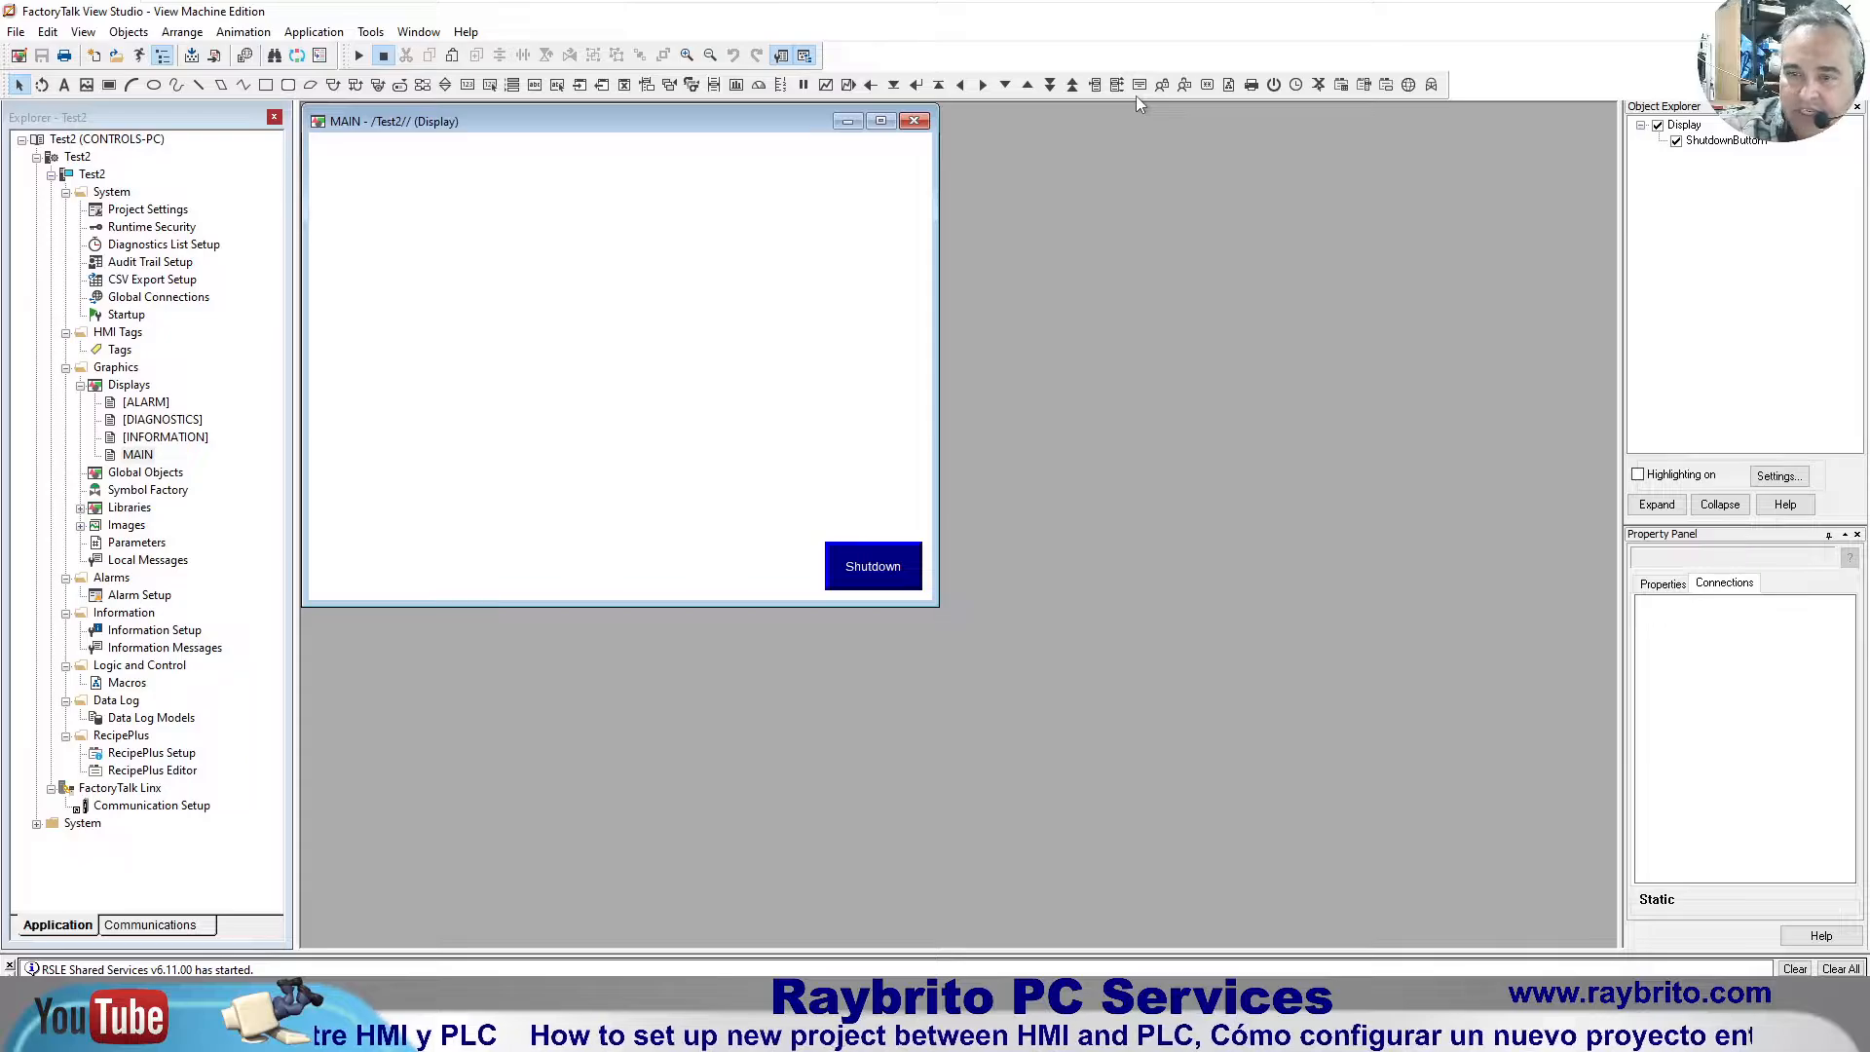
left_click_drag(497, 120, 675, 149)
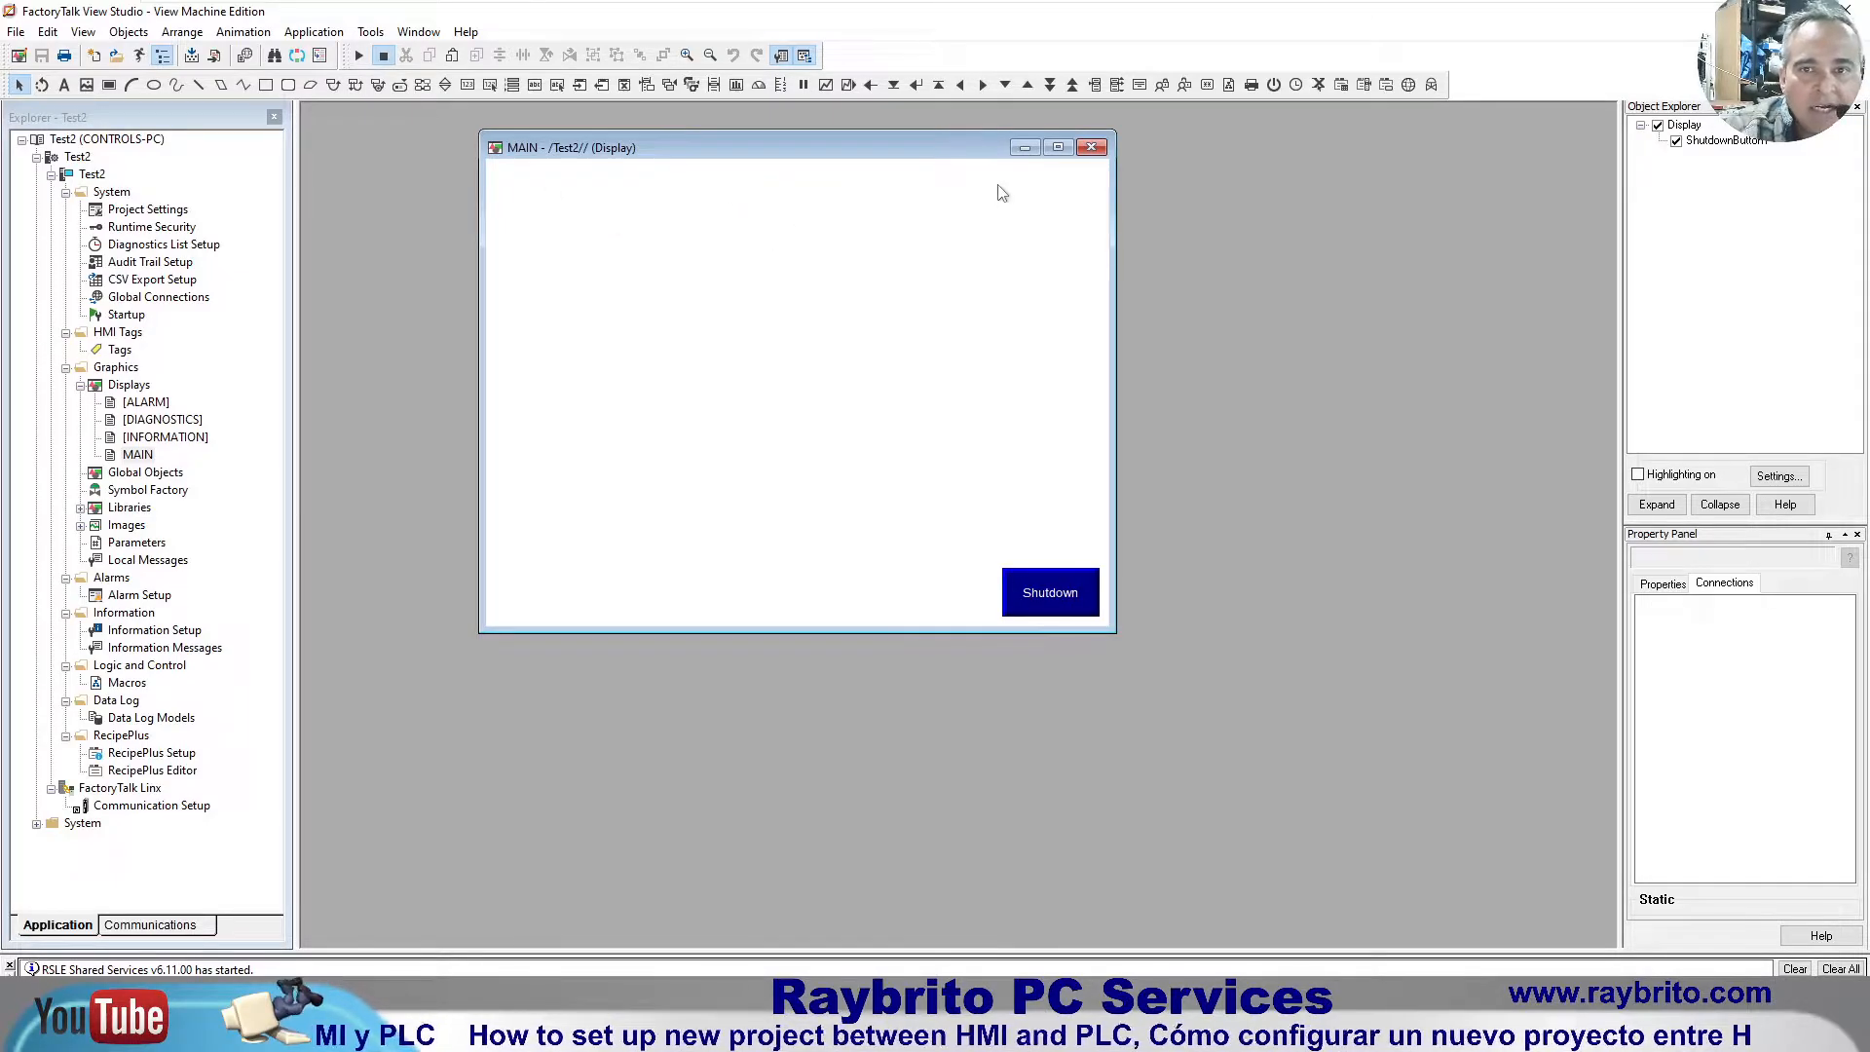
Step: Add a text object reading "Main Screen" to the upper part of the MAIN display
left_click(65, 85)
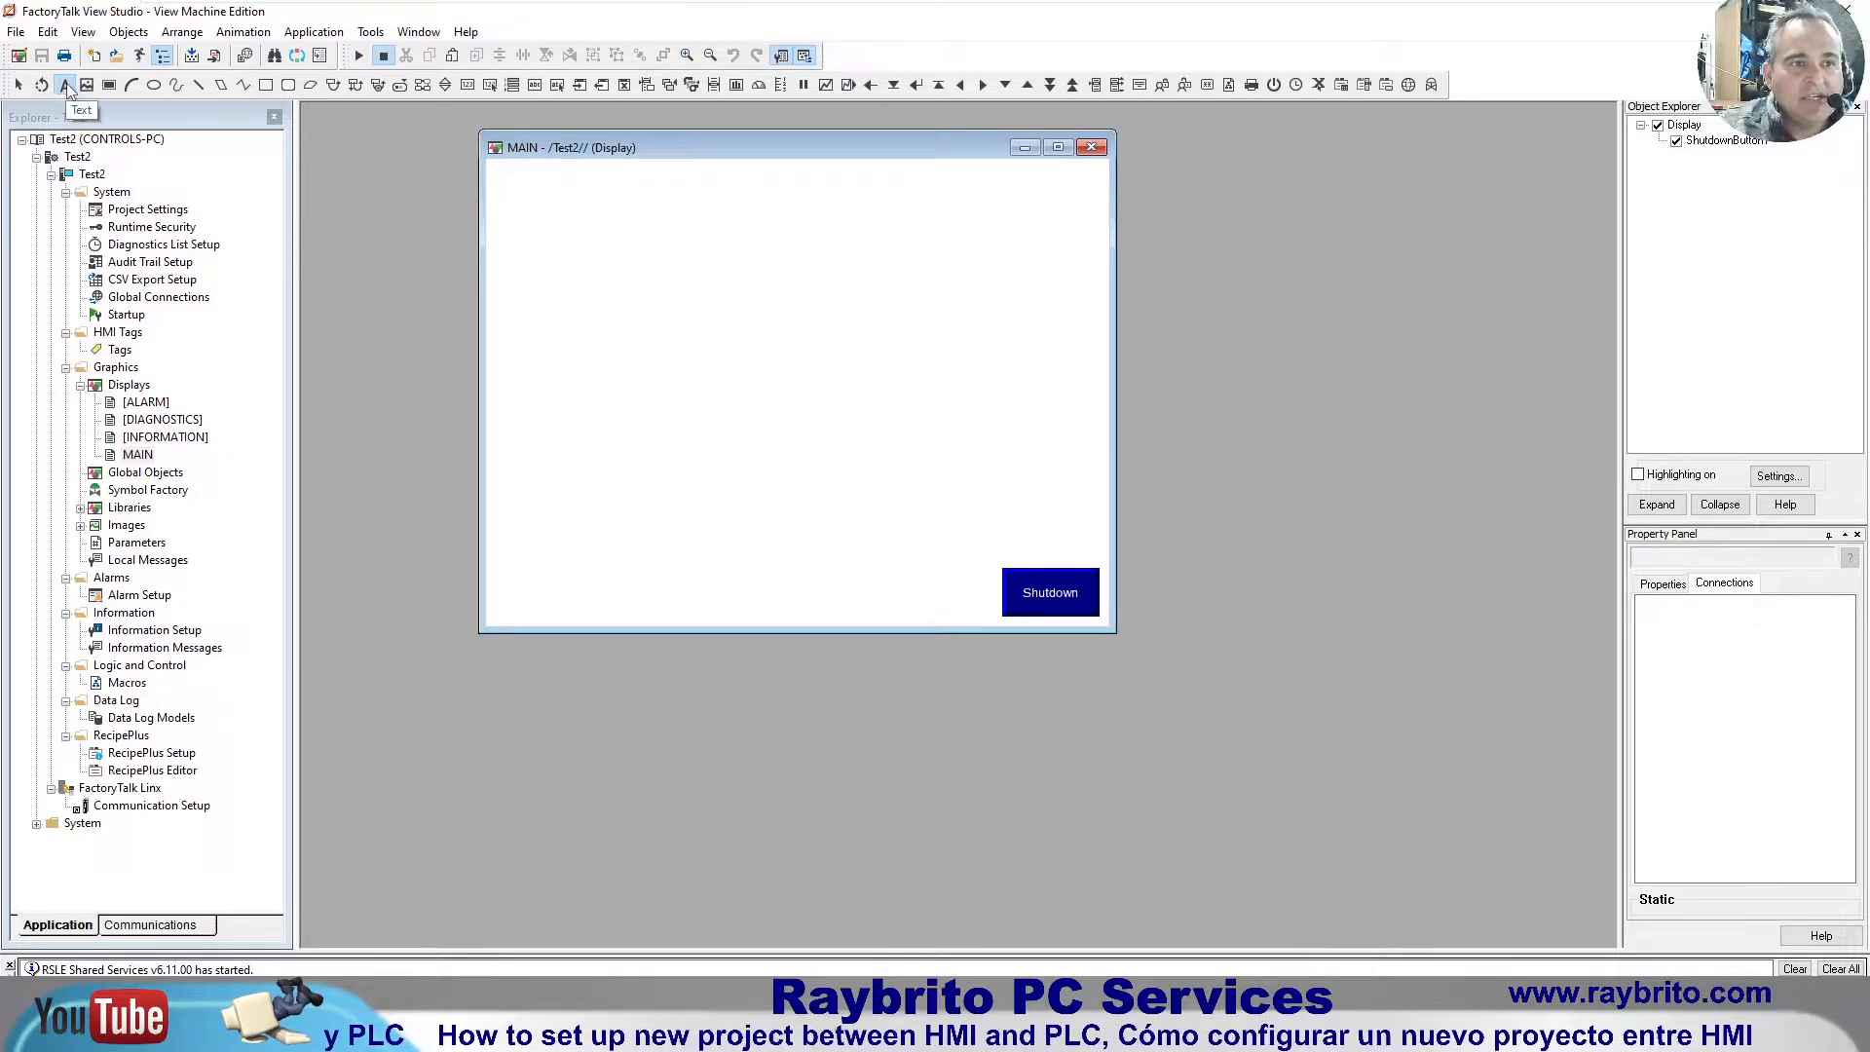
left_click(689, 189)
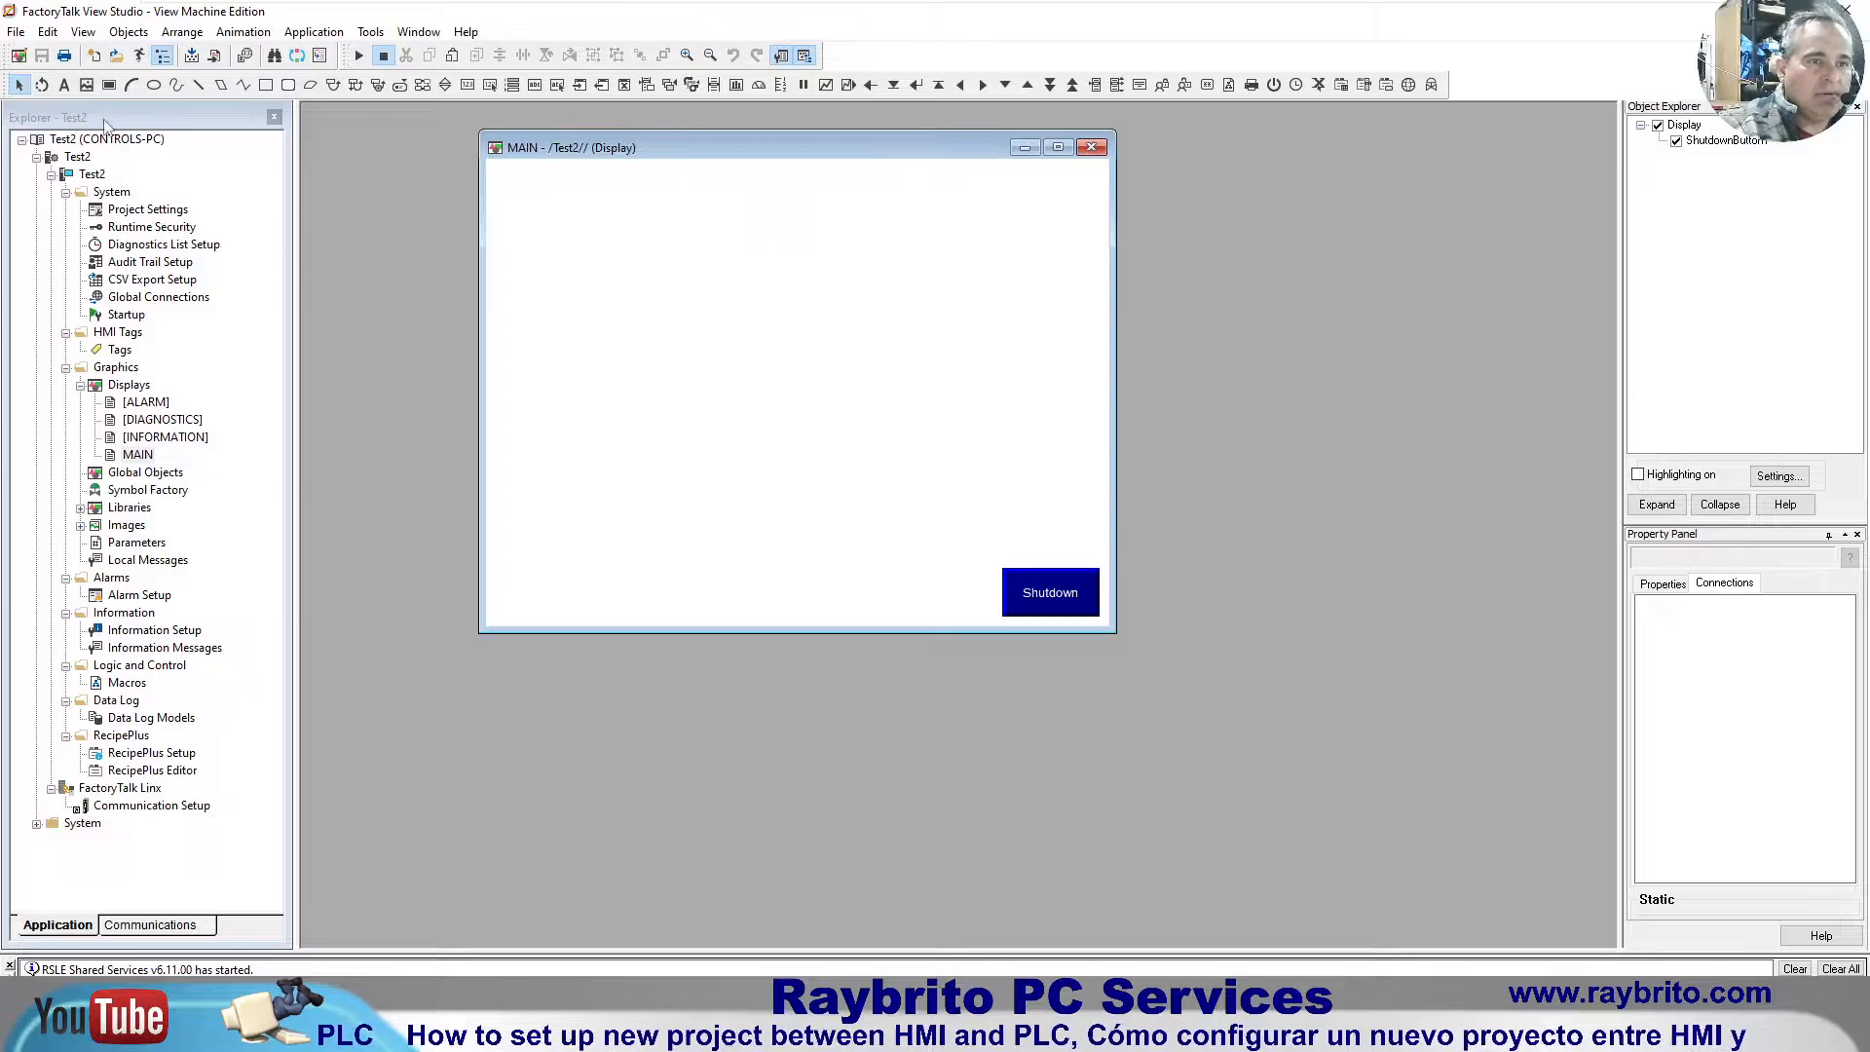
left_click_drag(676, 193, 821, 274)
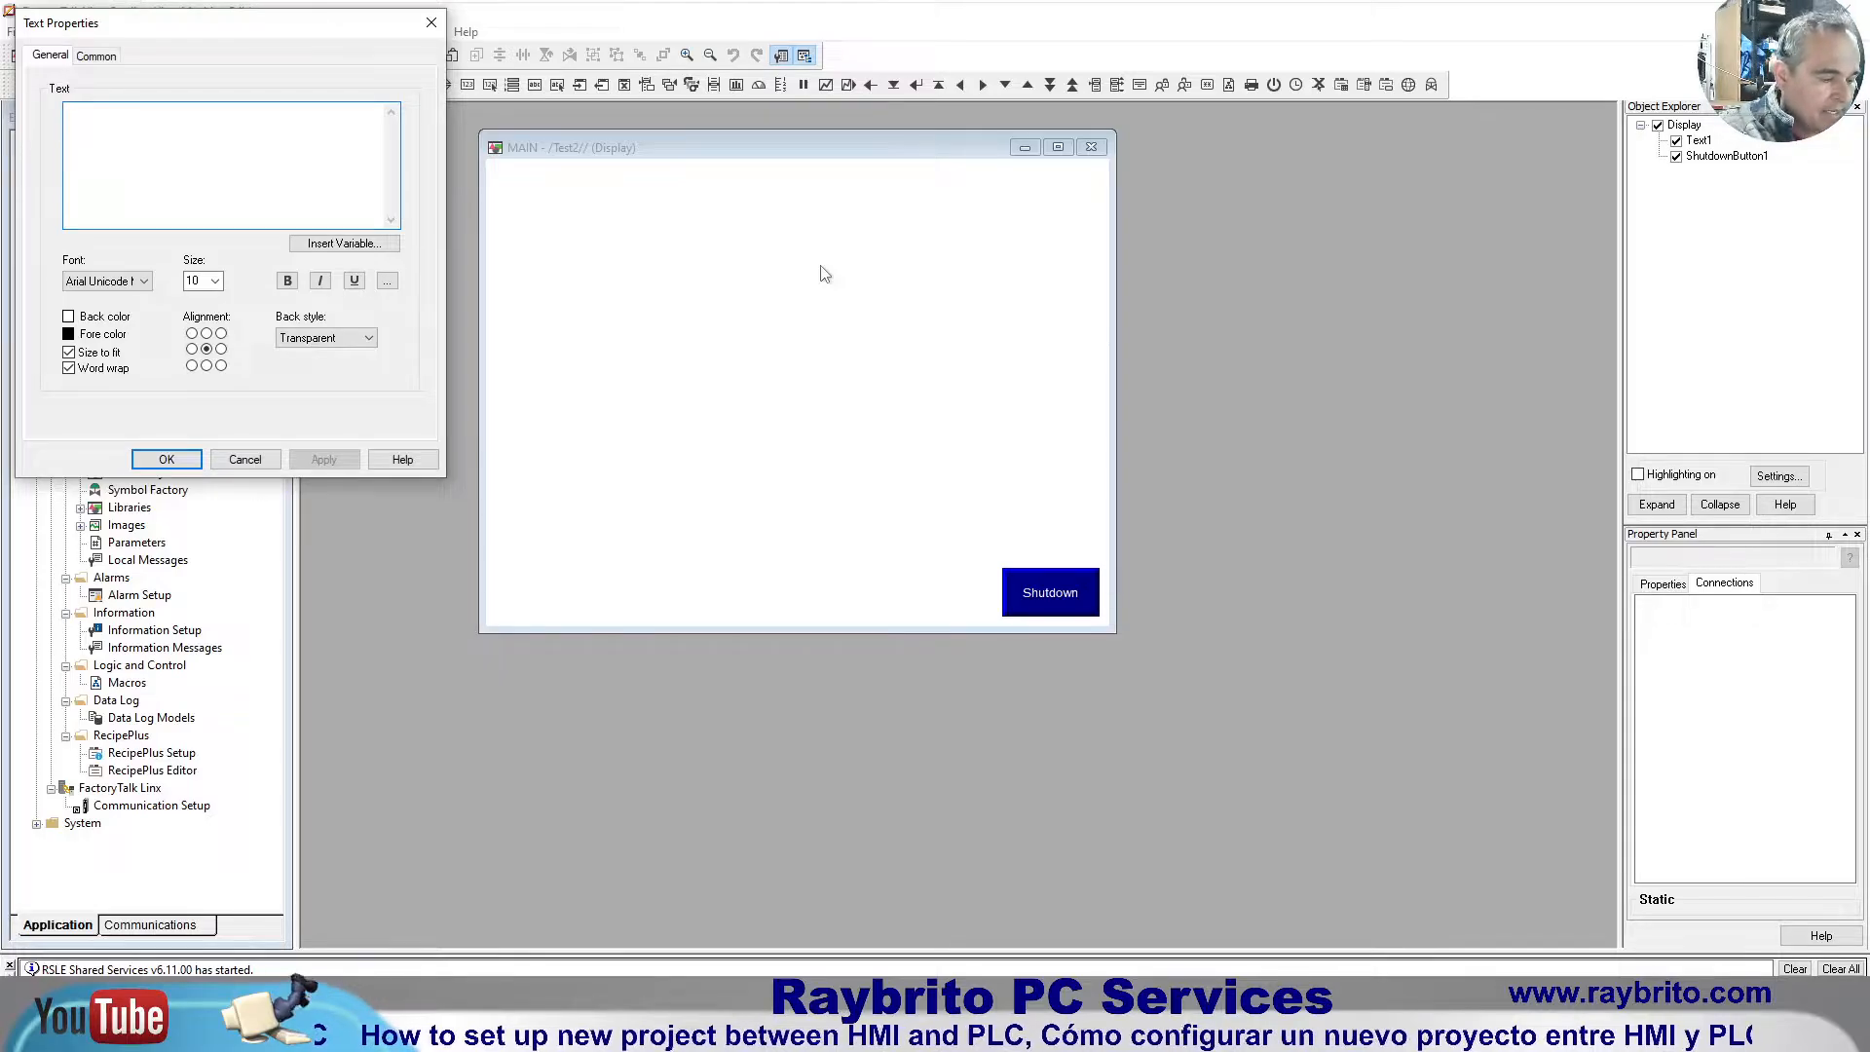
type("MOt")
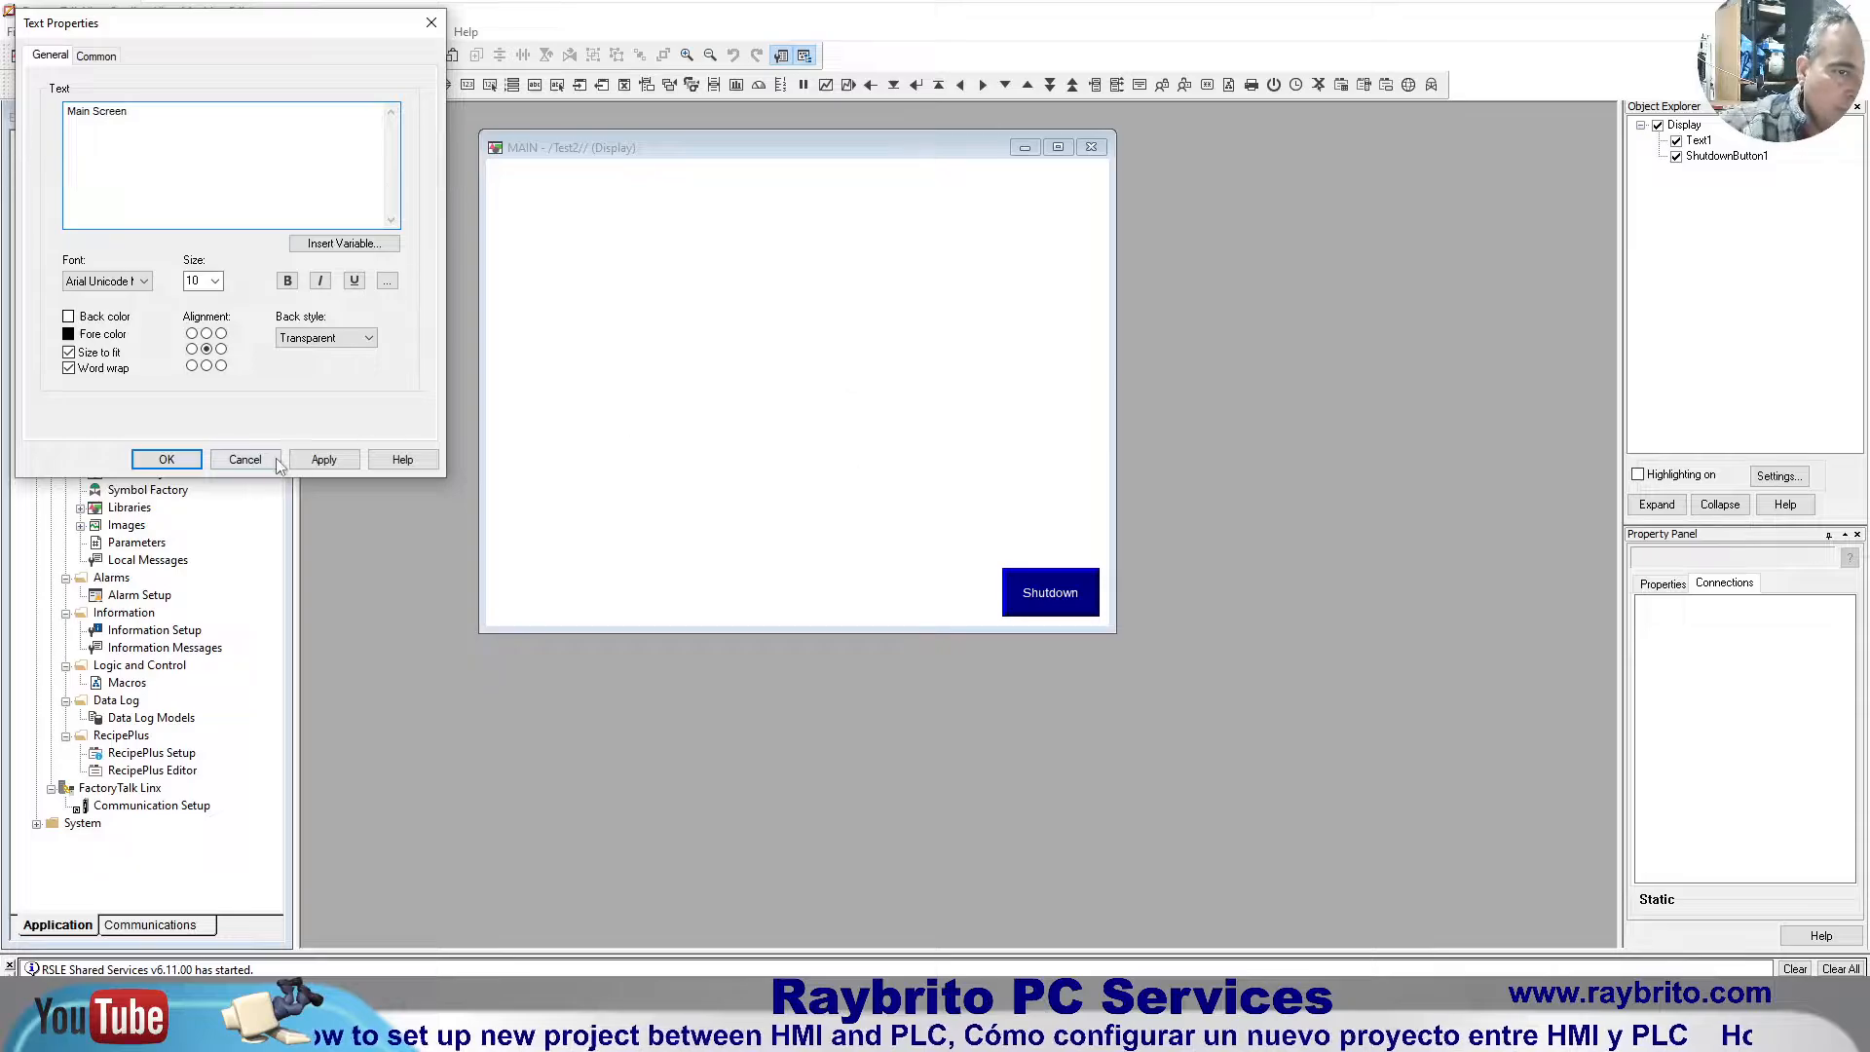
left_click(326, 459)
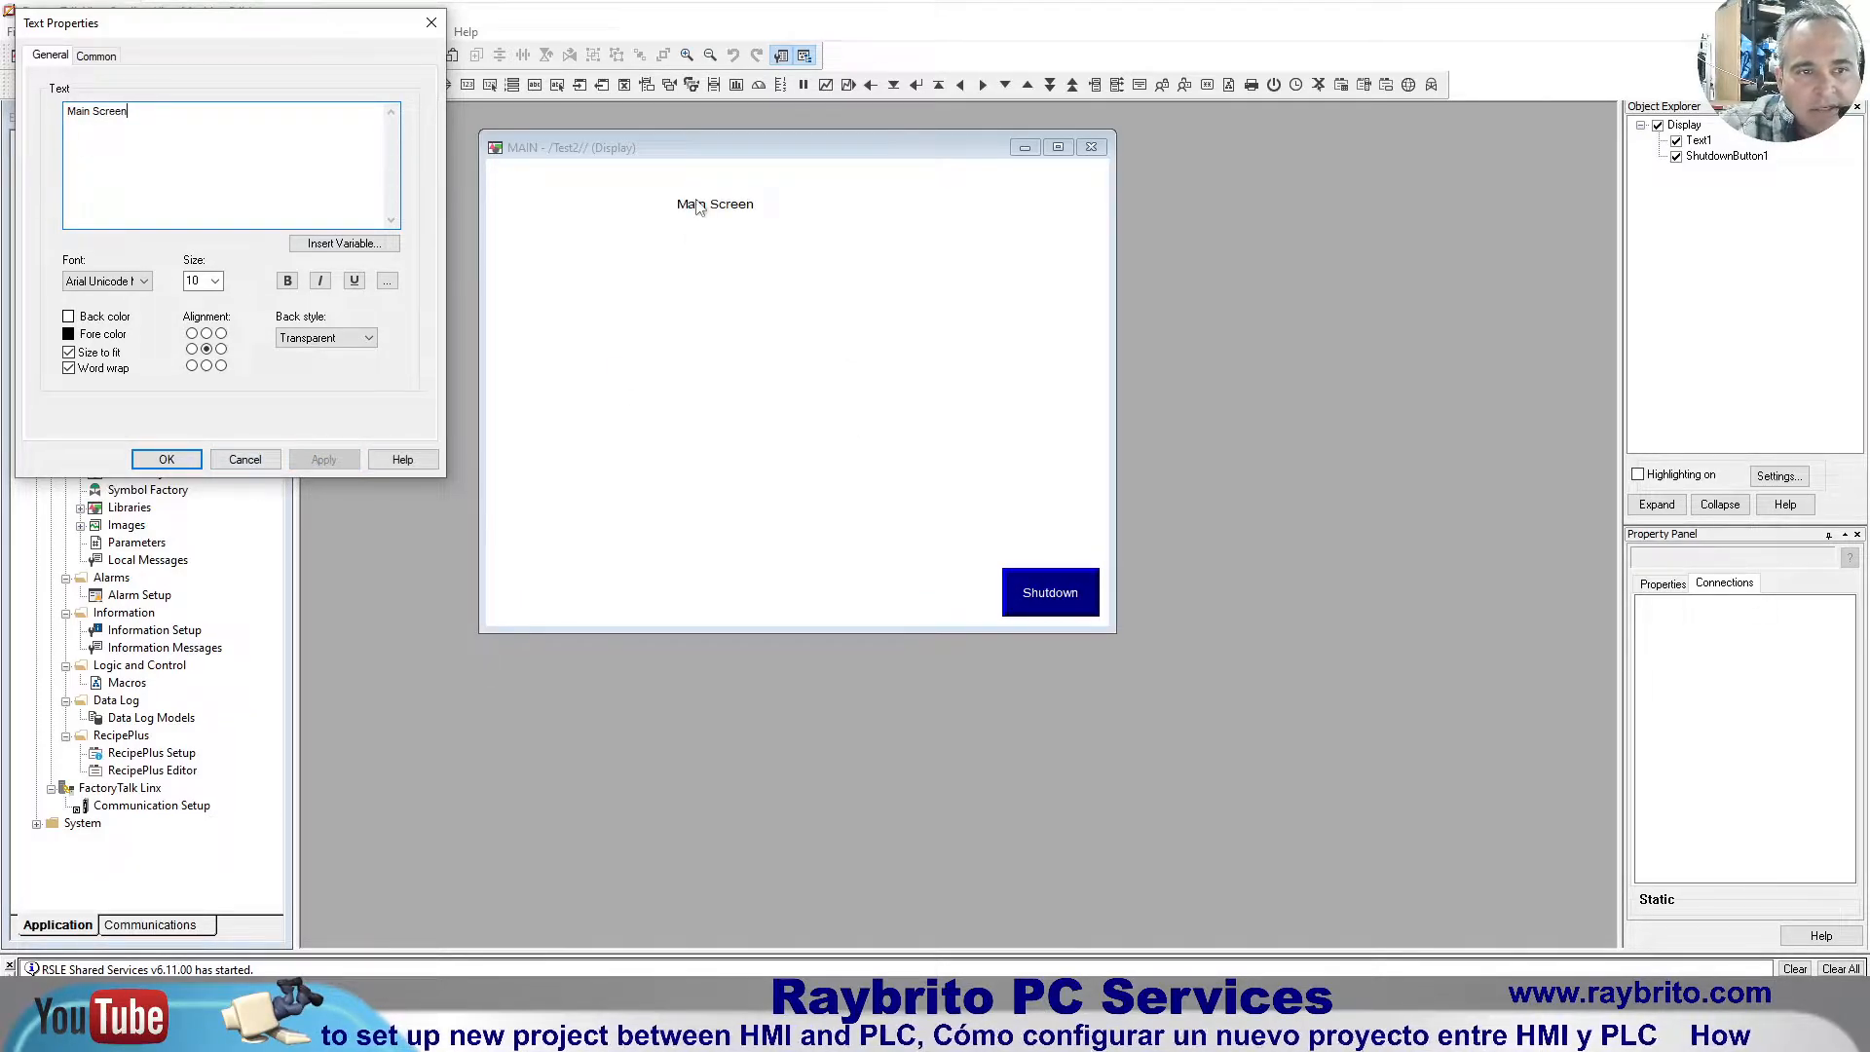
Step: Format the "Main Screen" text as bold, size 18, and move it to the top center of the MAIN display
left_click(214, 281)
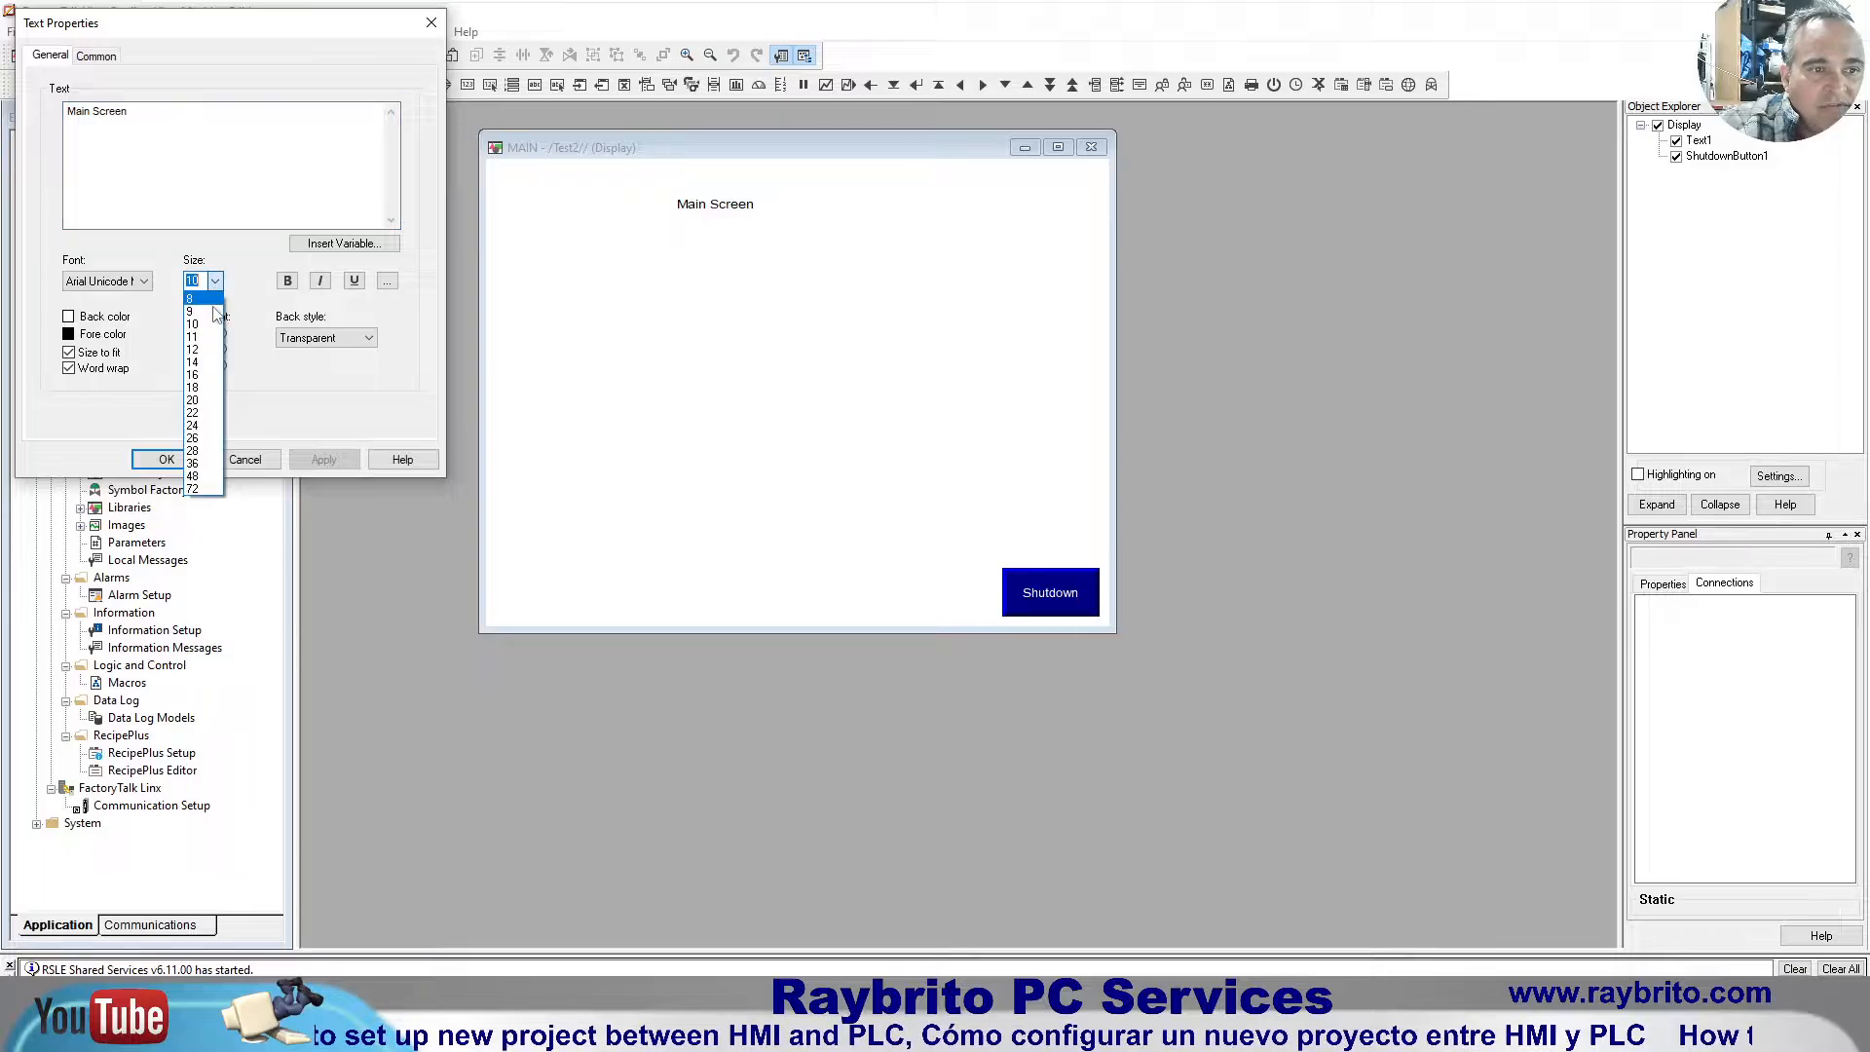
left_click(208, 390)
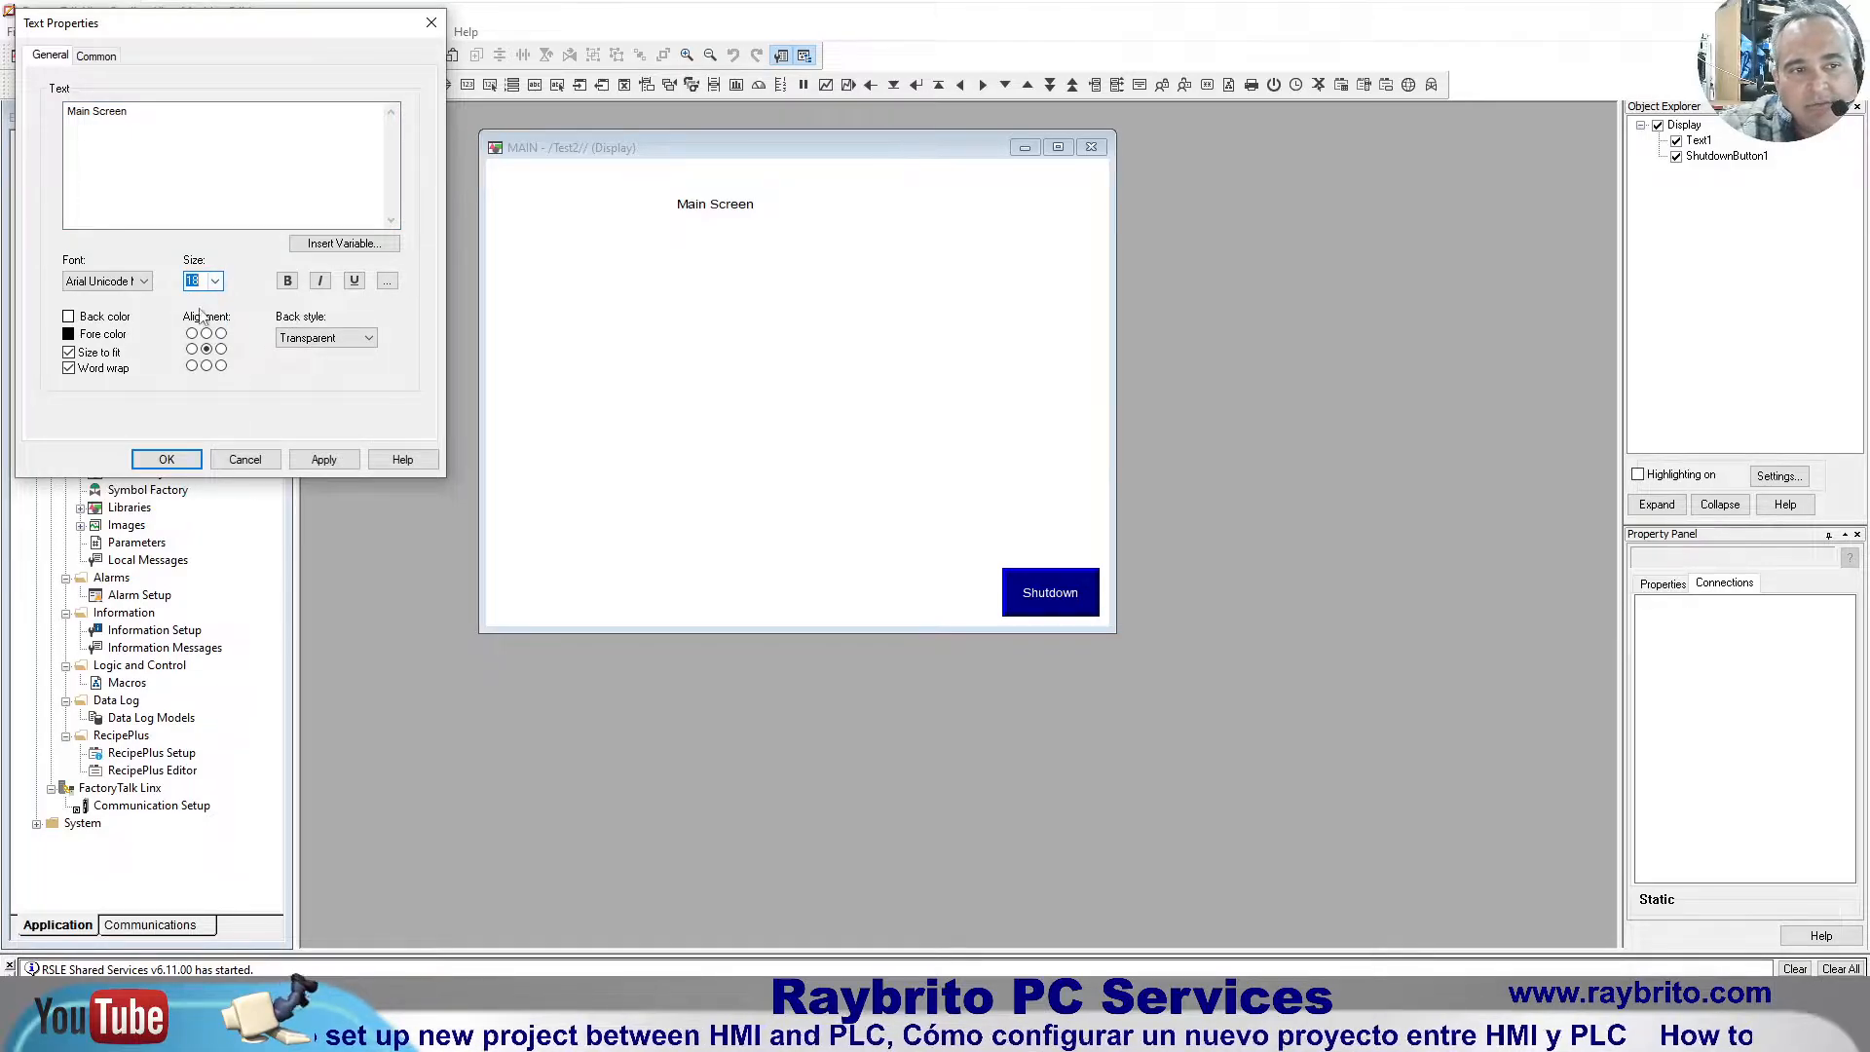
left_click(287, 282)
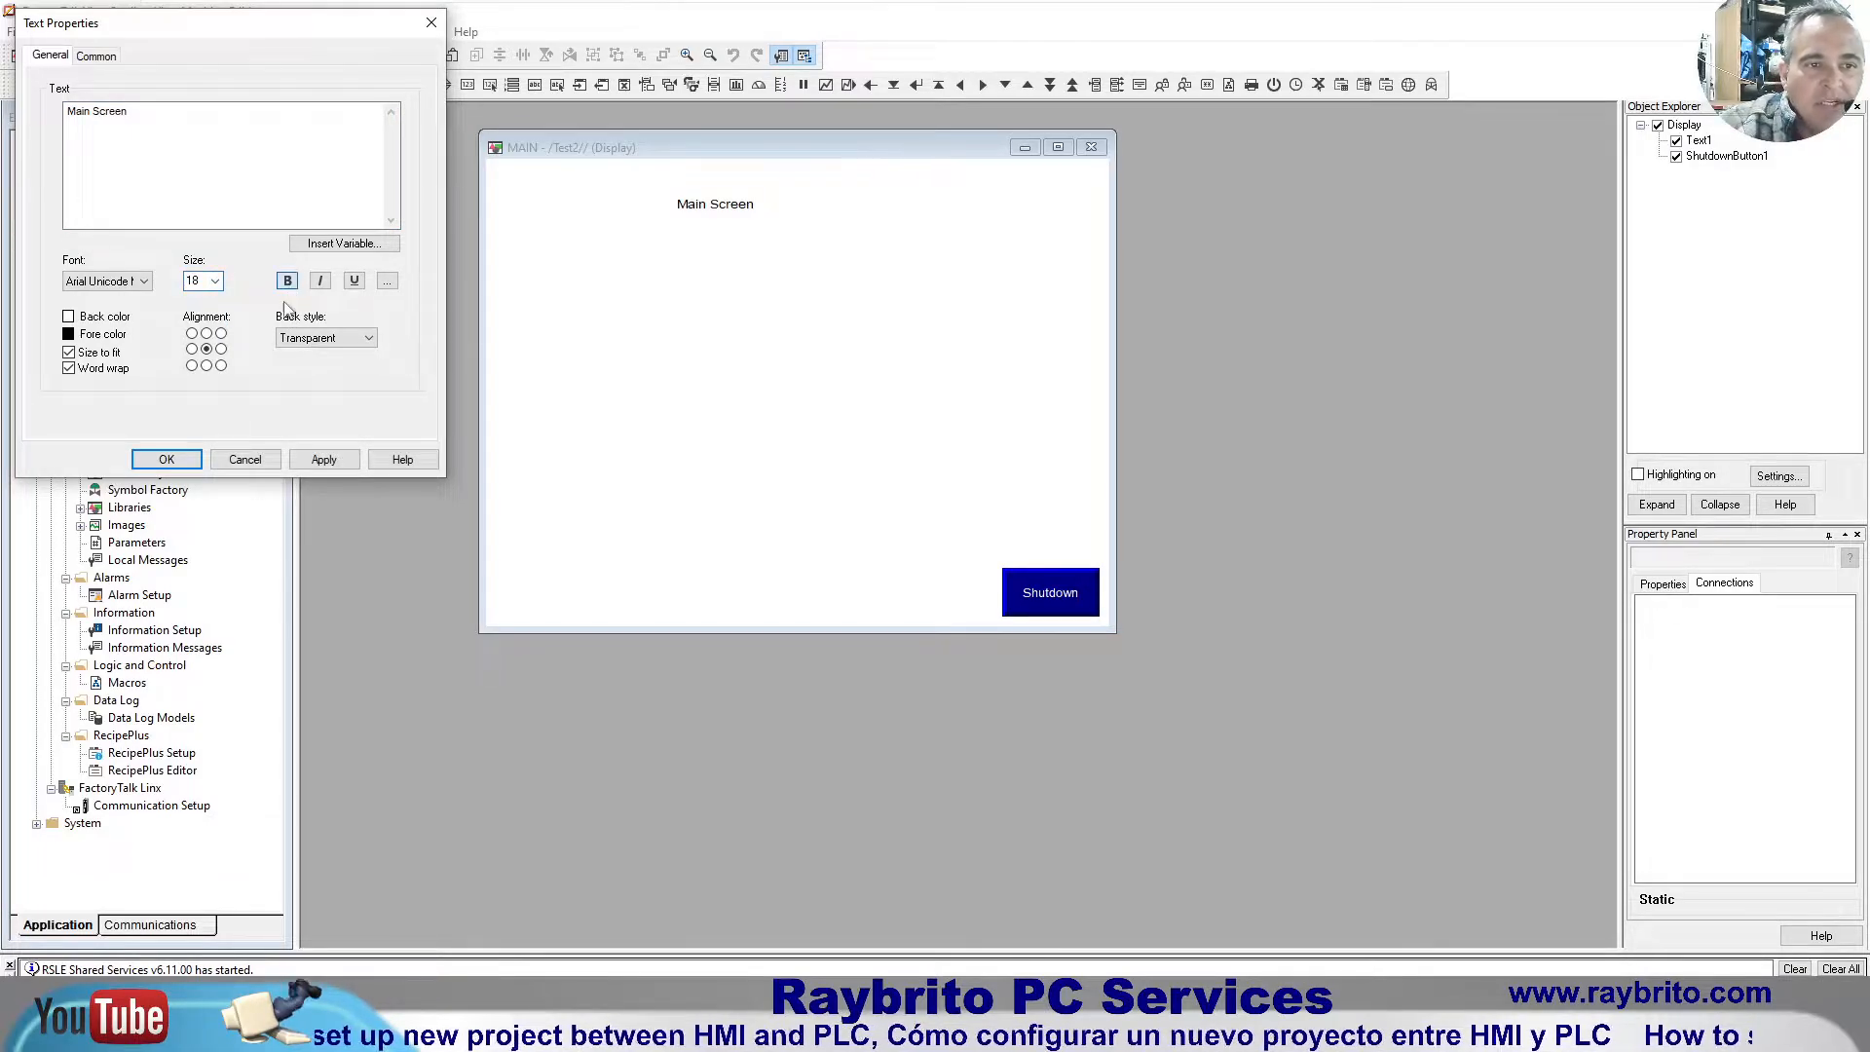
left_click(324, 459)
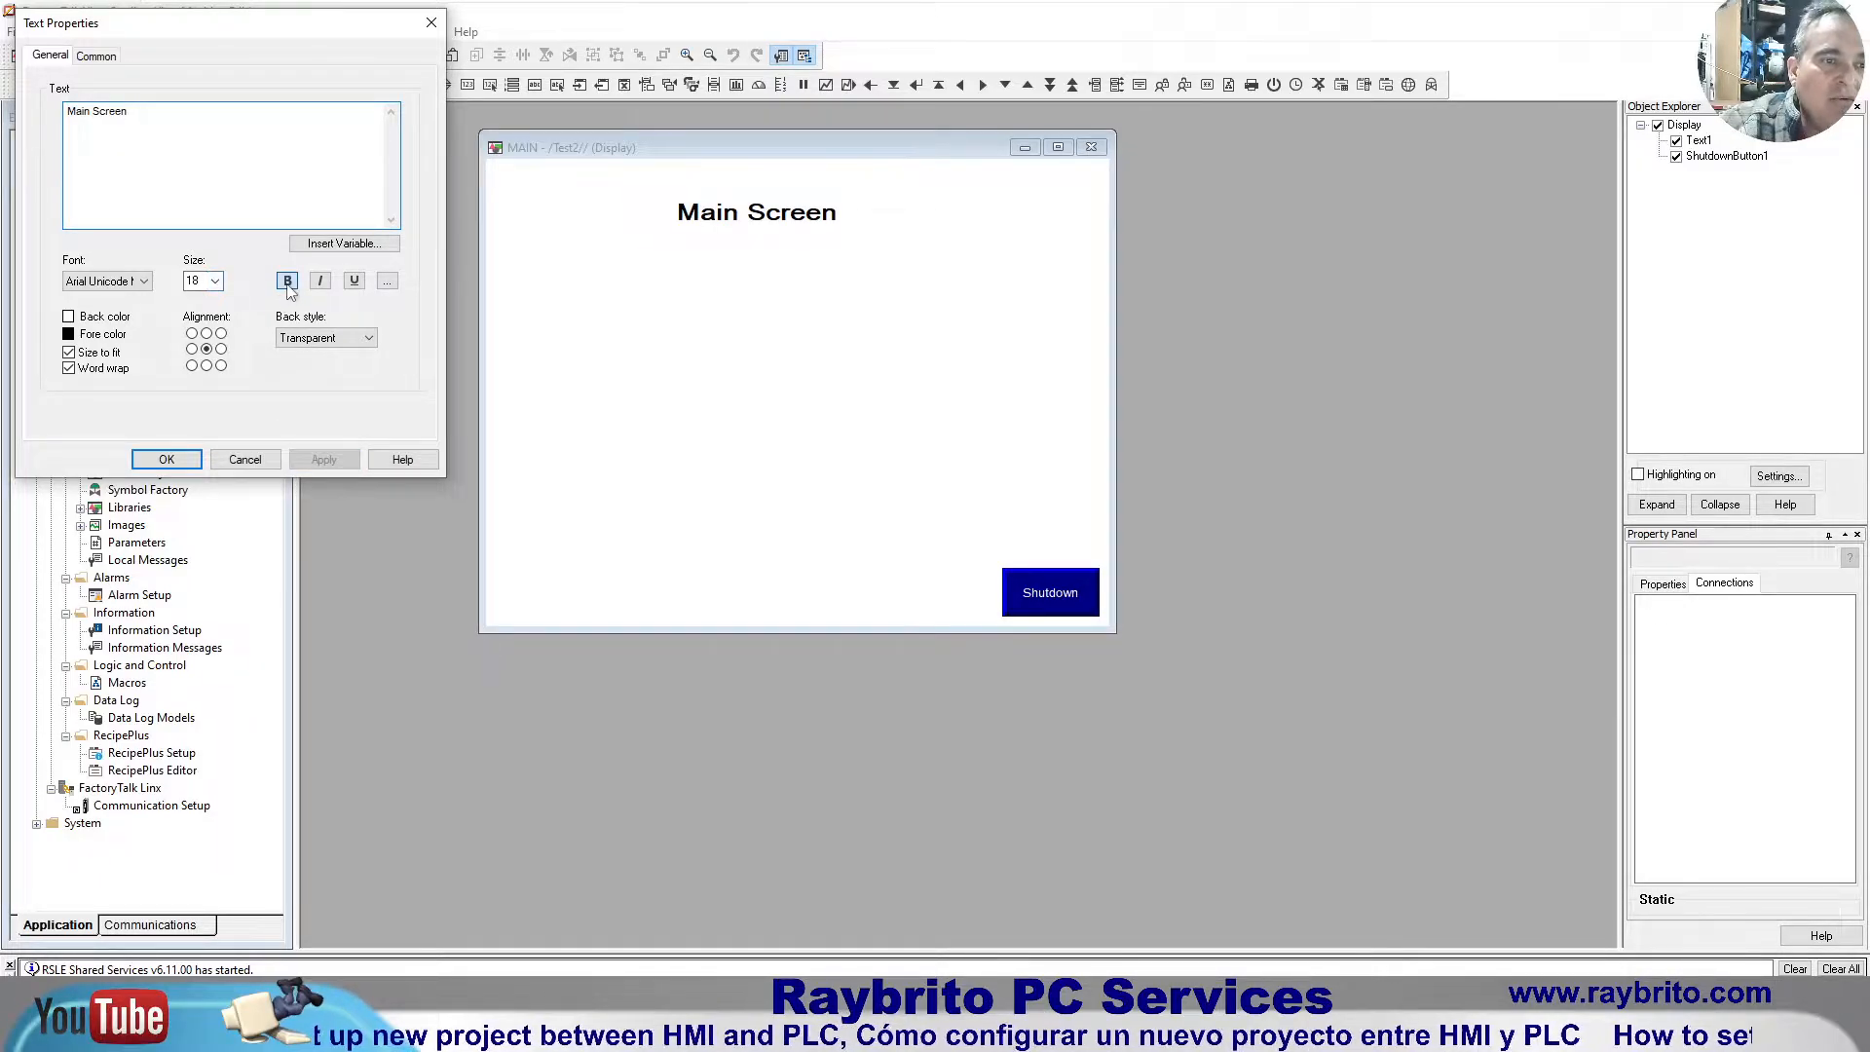
left_click(167, 458)
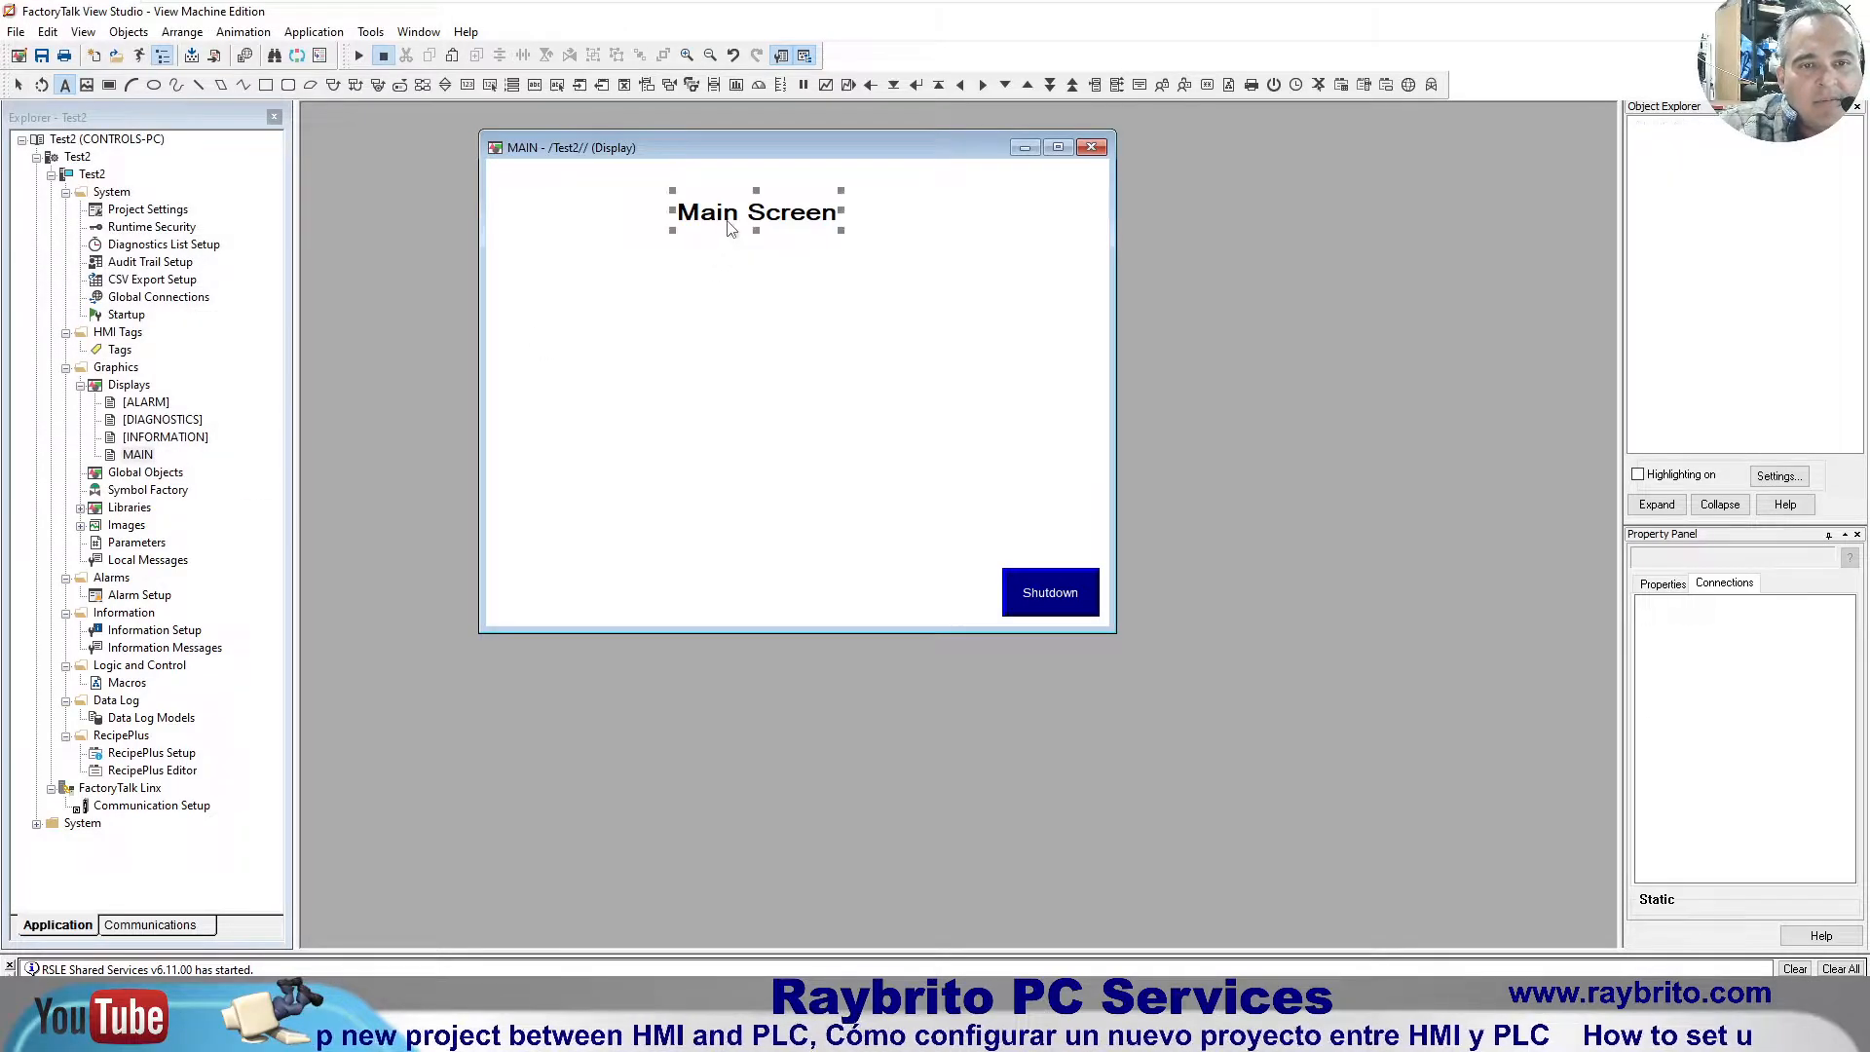
left_click_drag(730, 226, 783, 197)
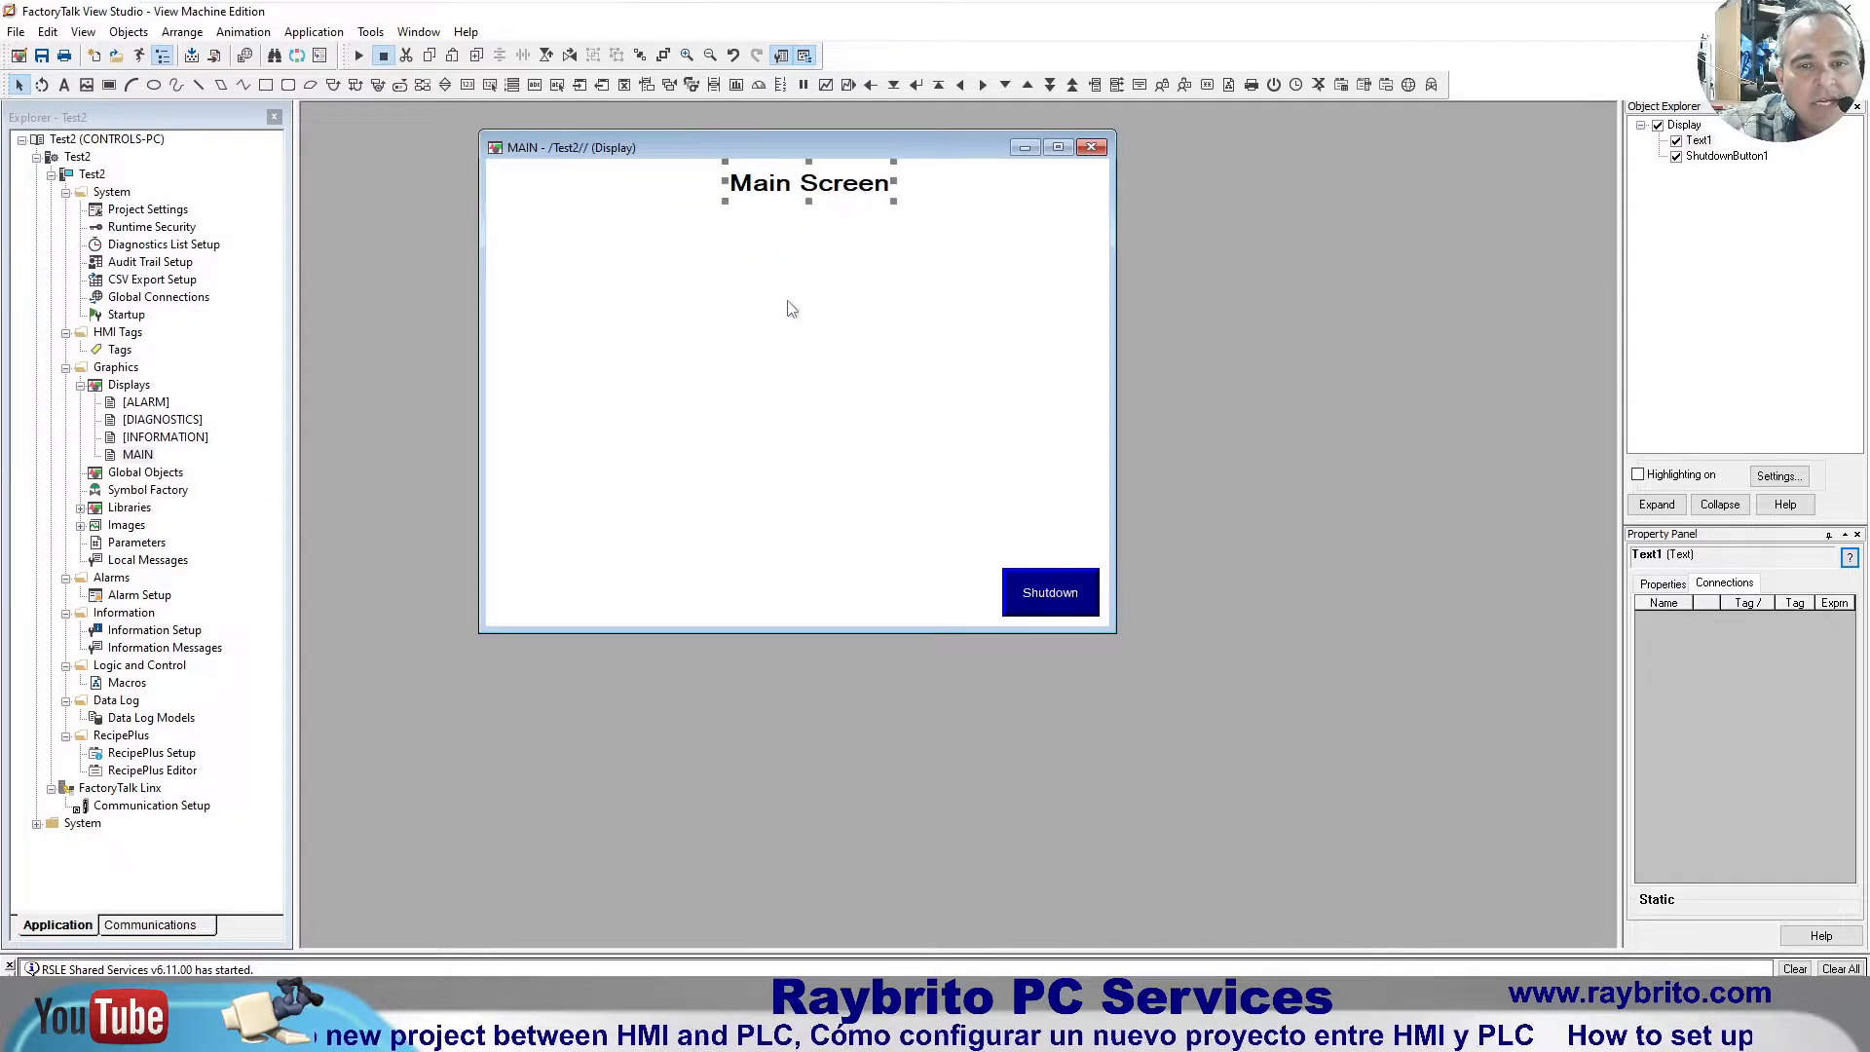
left_click(787, 417)
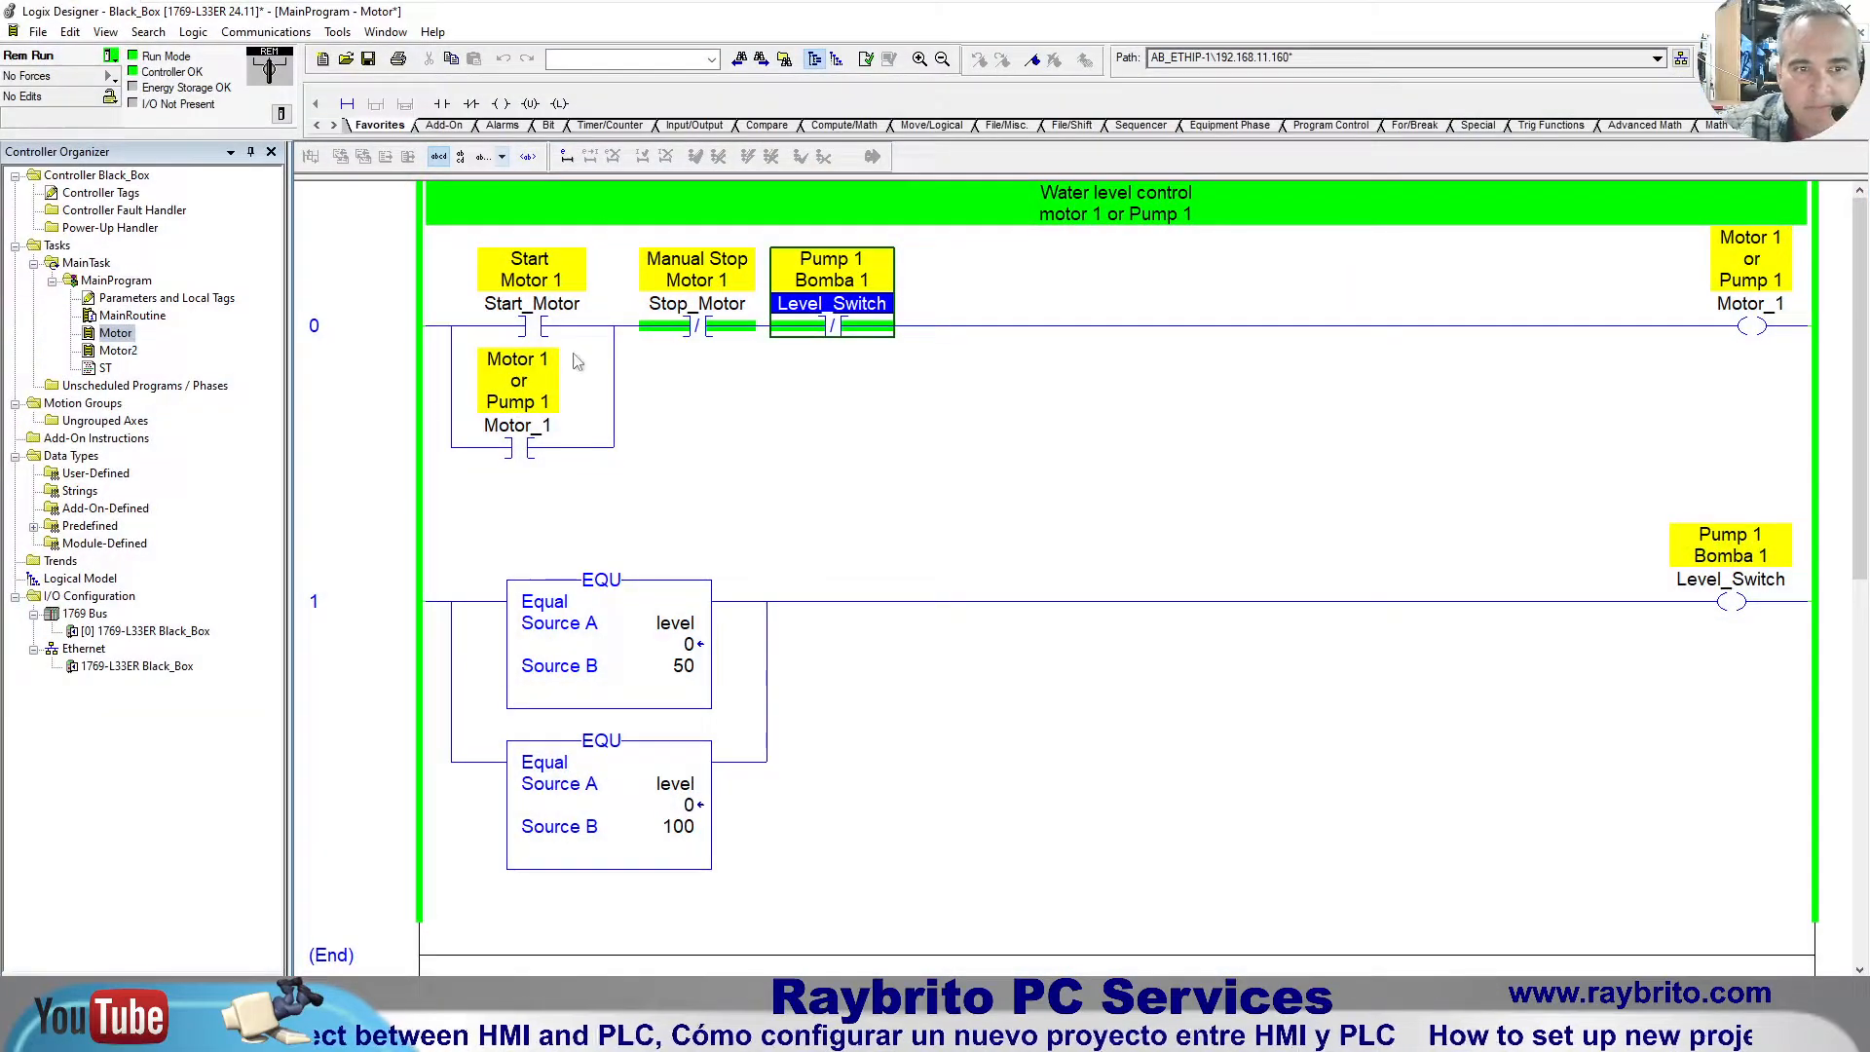
Step: In Logix Designer, examine the Start_Motor and Stop_Motor contacts and the Motor_1 coil in rung 0 of the Motor routine
left_click(542, 329)
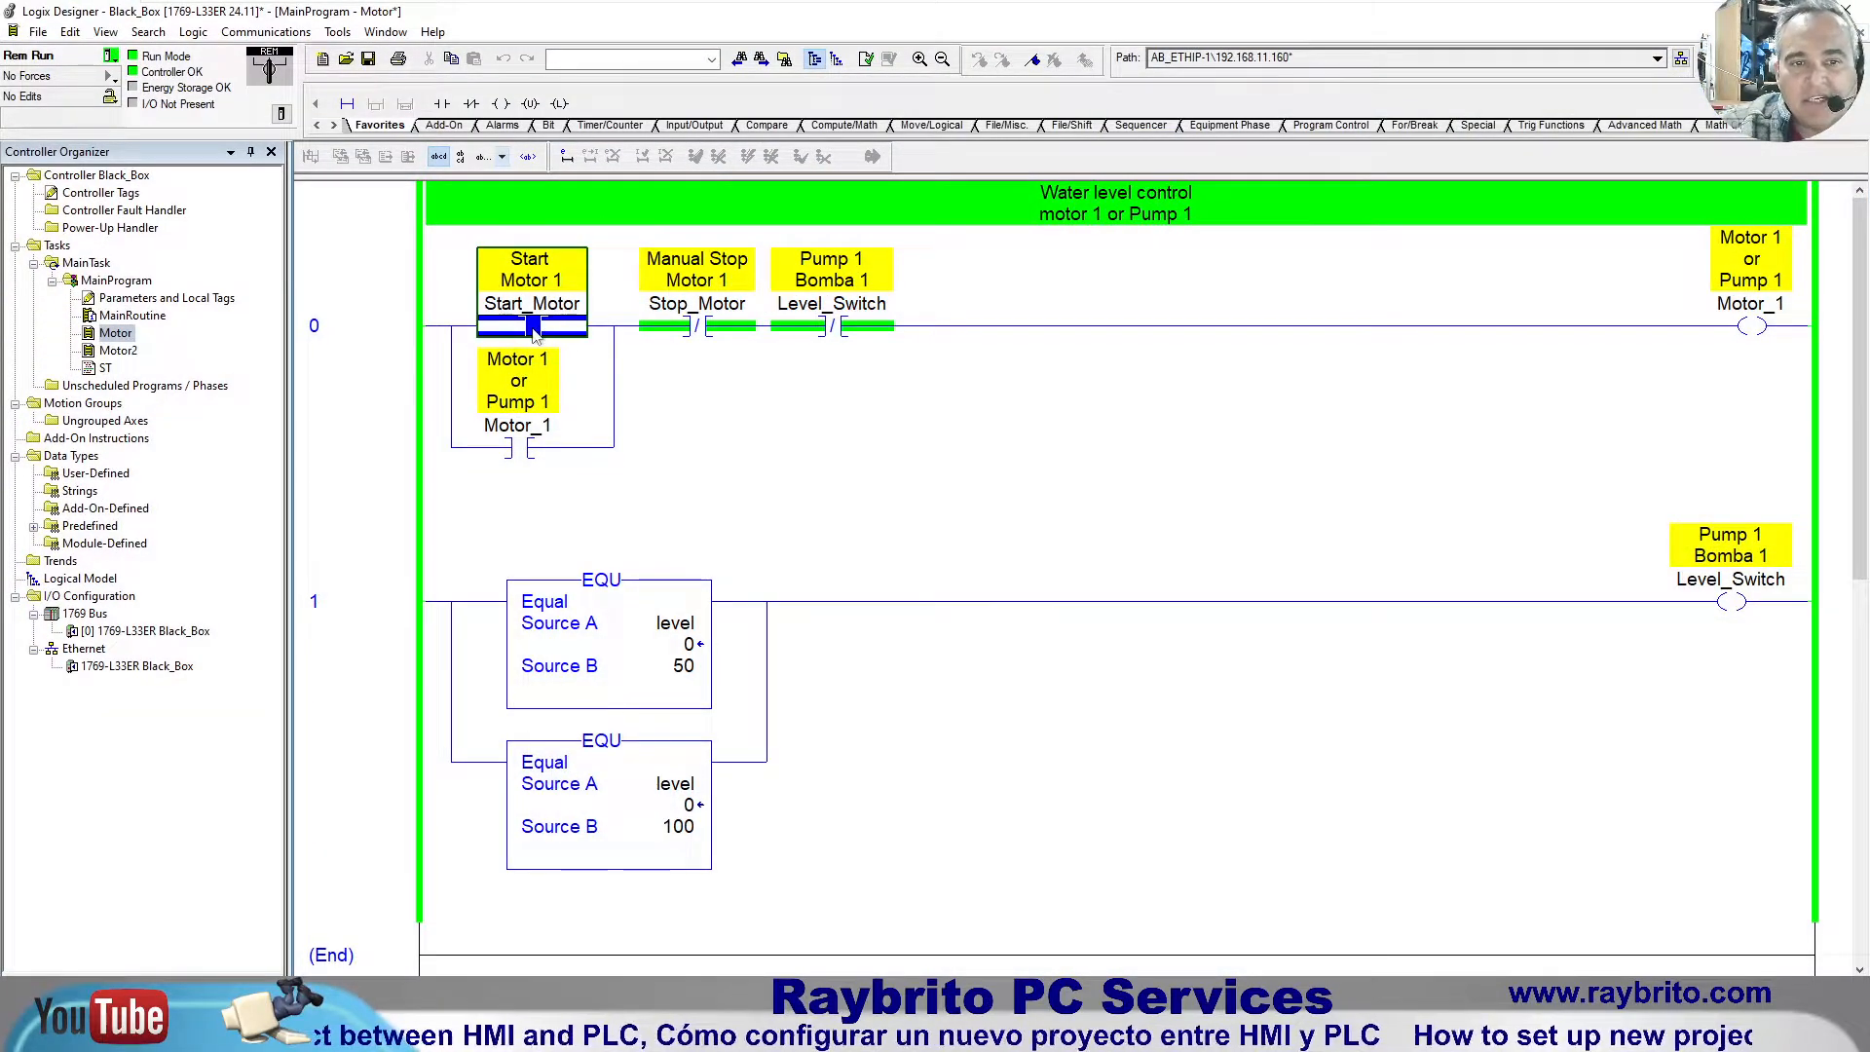
left_click(700, 328)
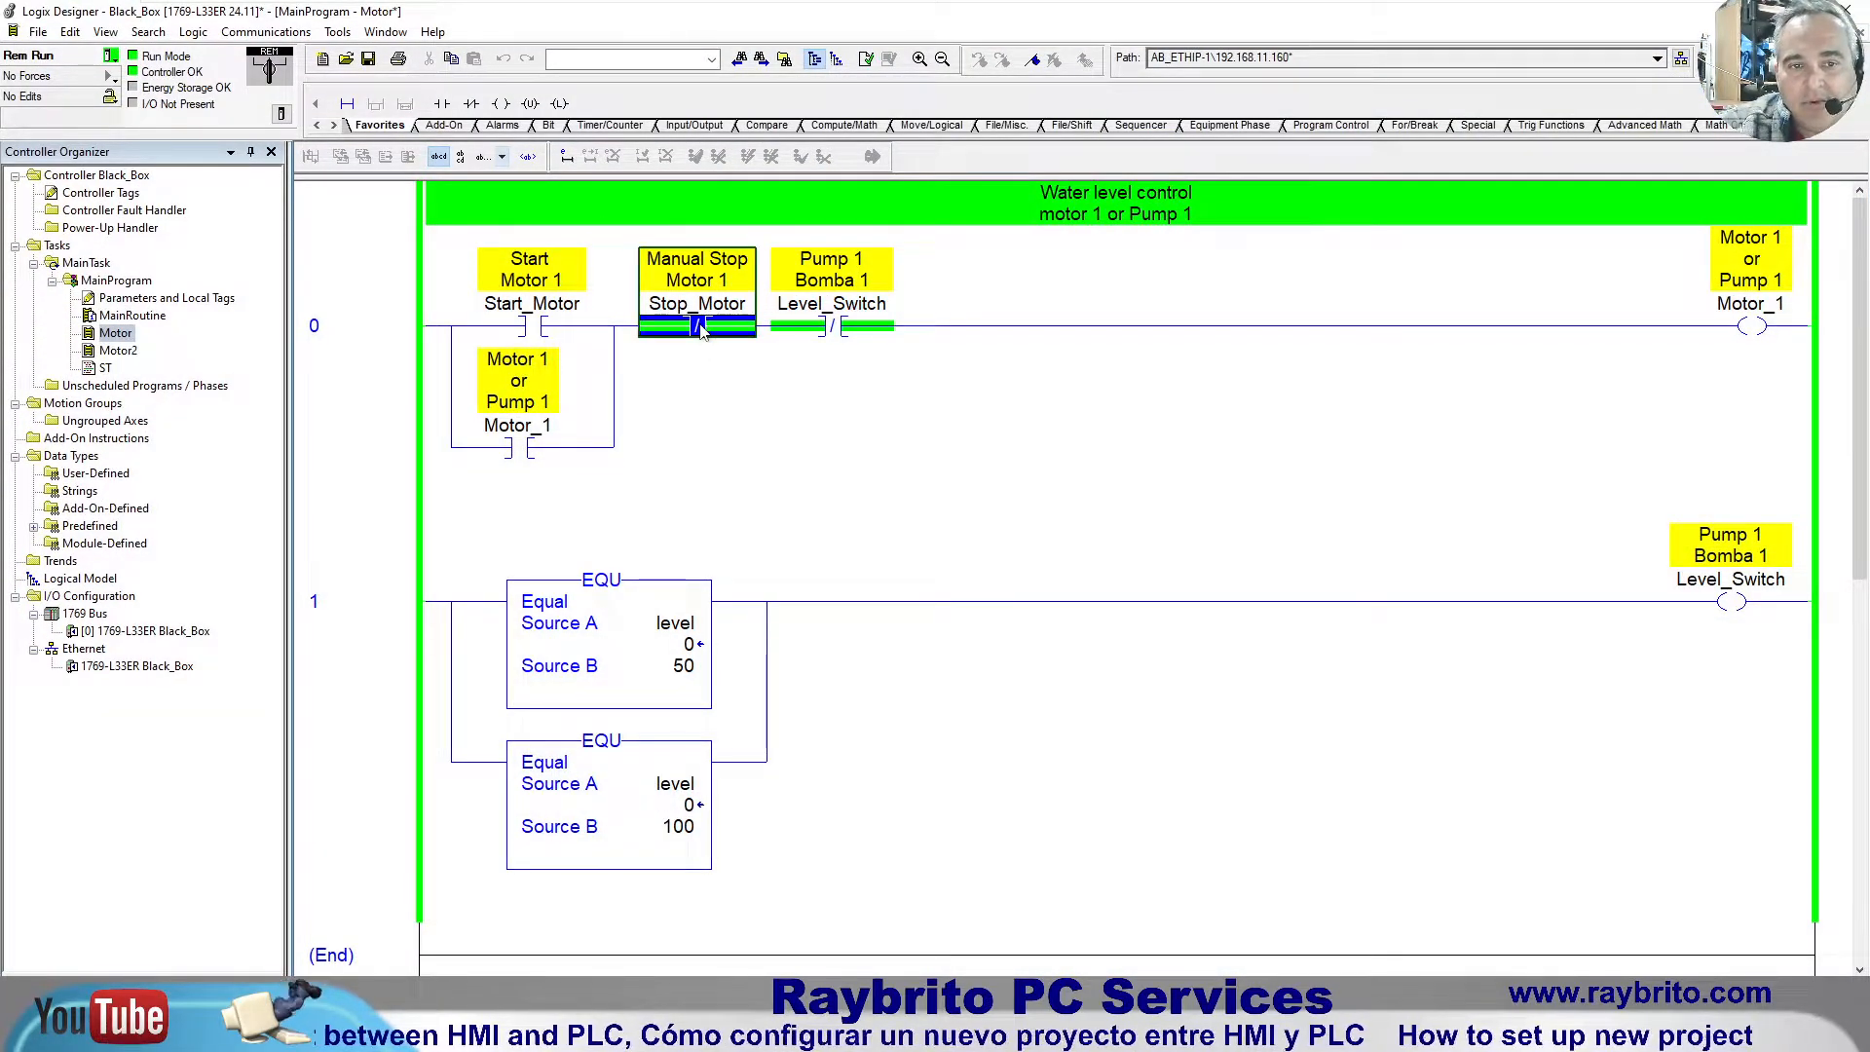
left_click(1754, 329)
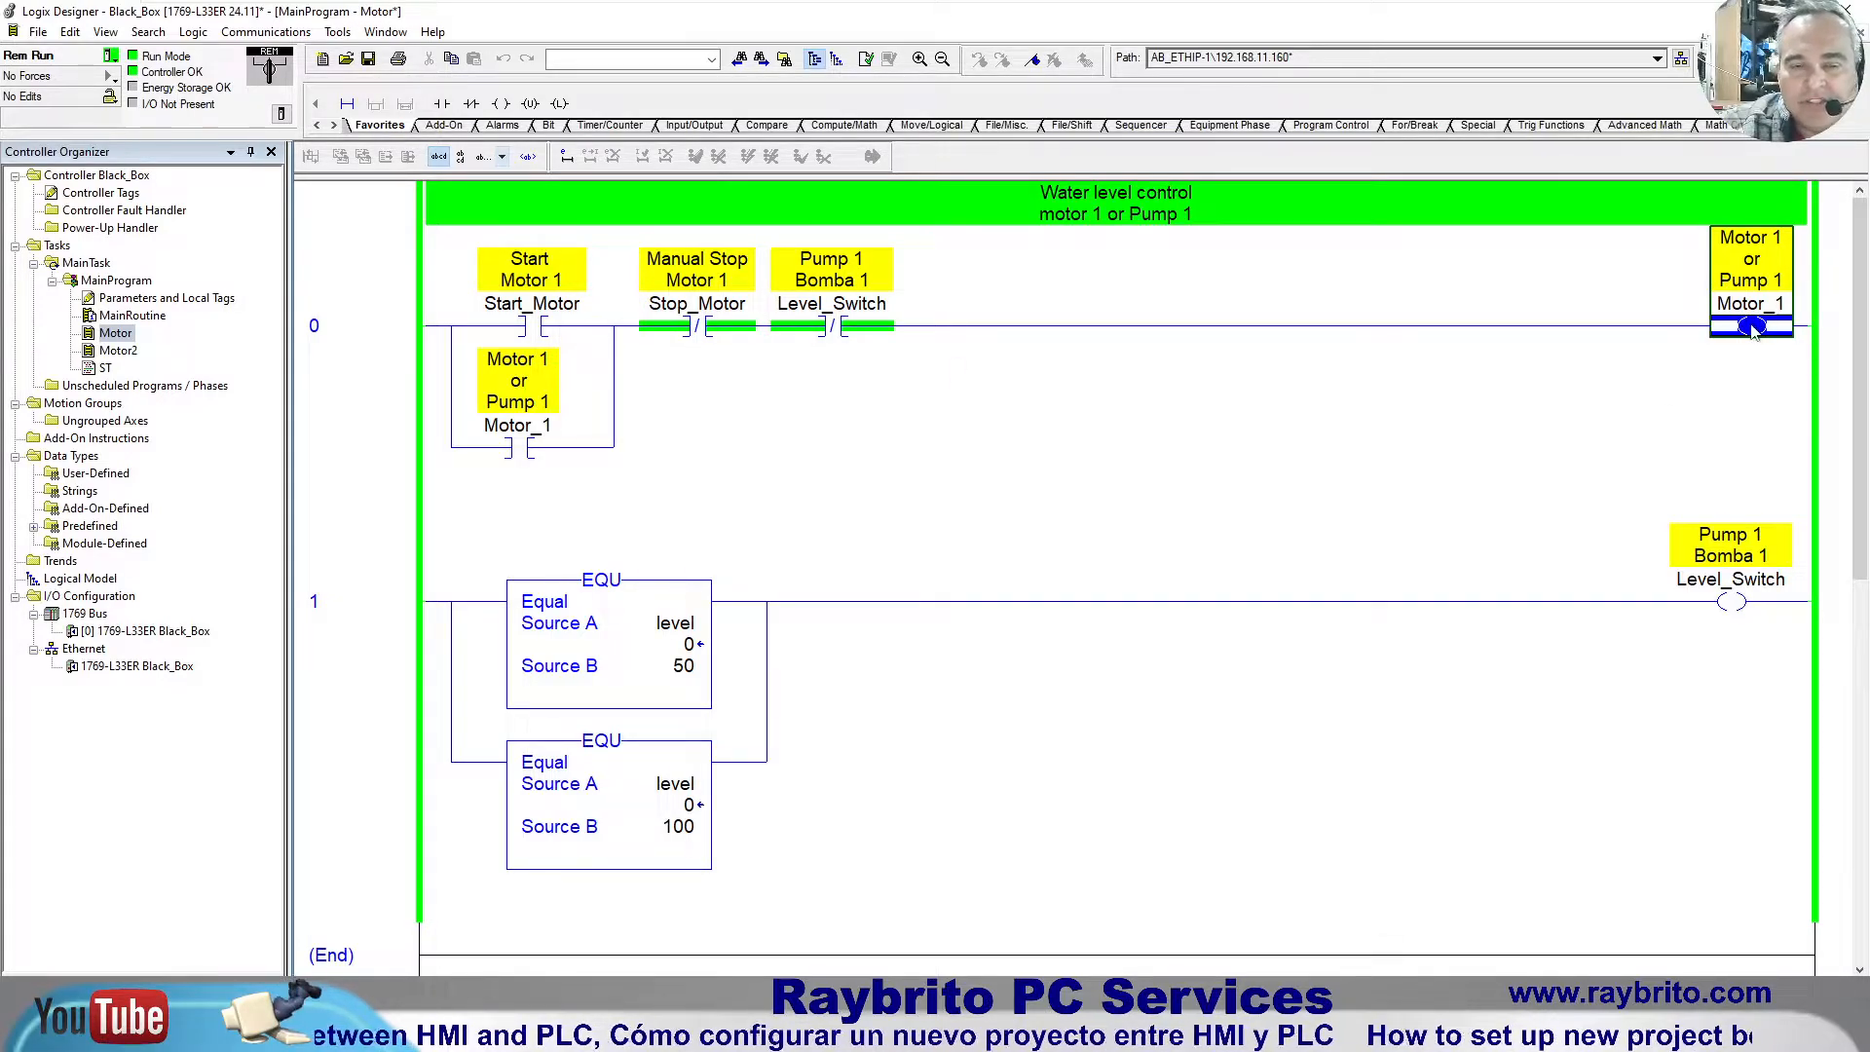
left_click(532, 328)
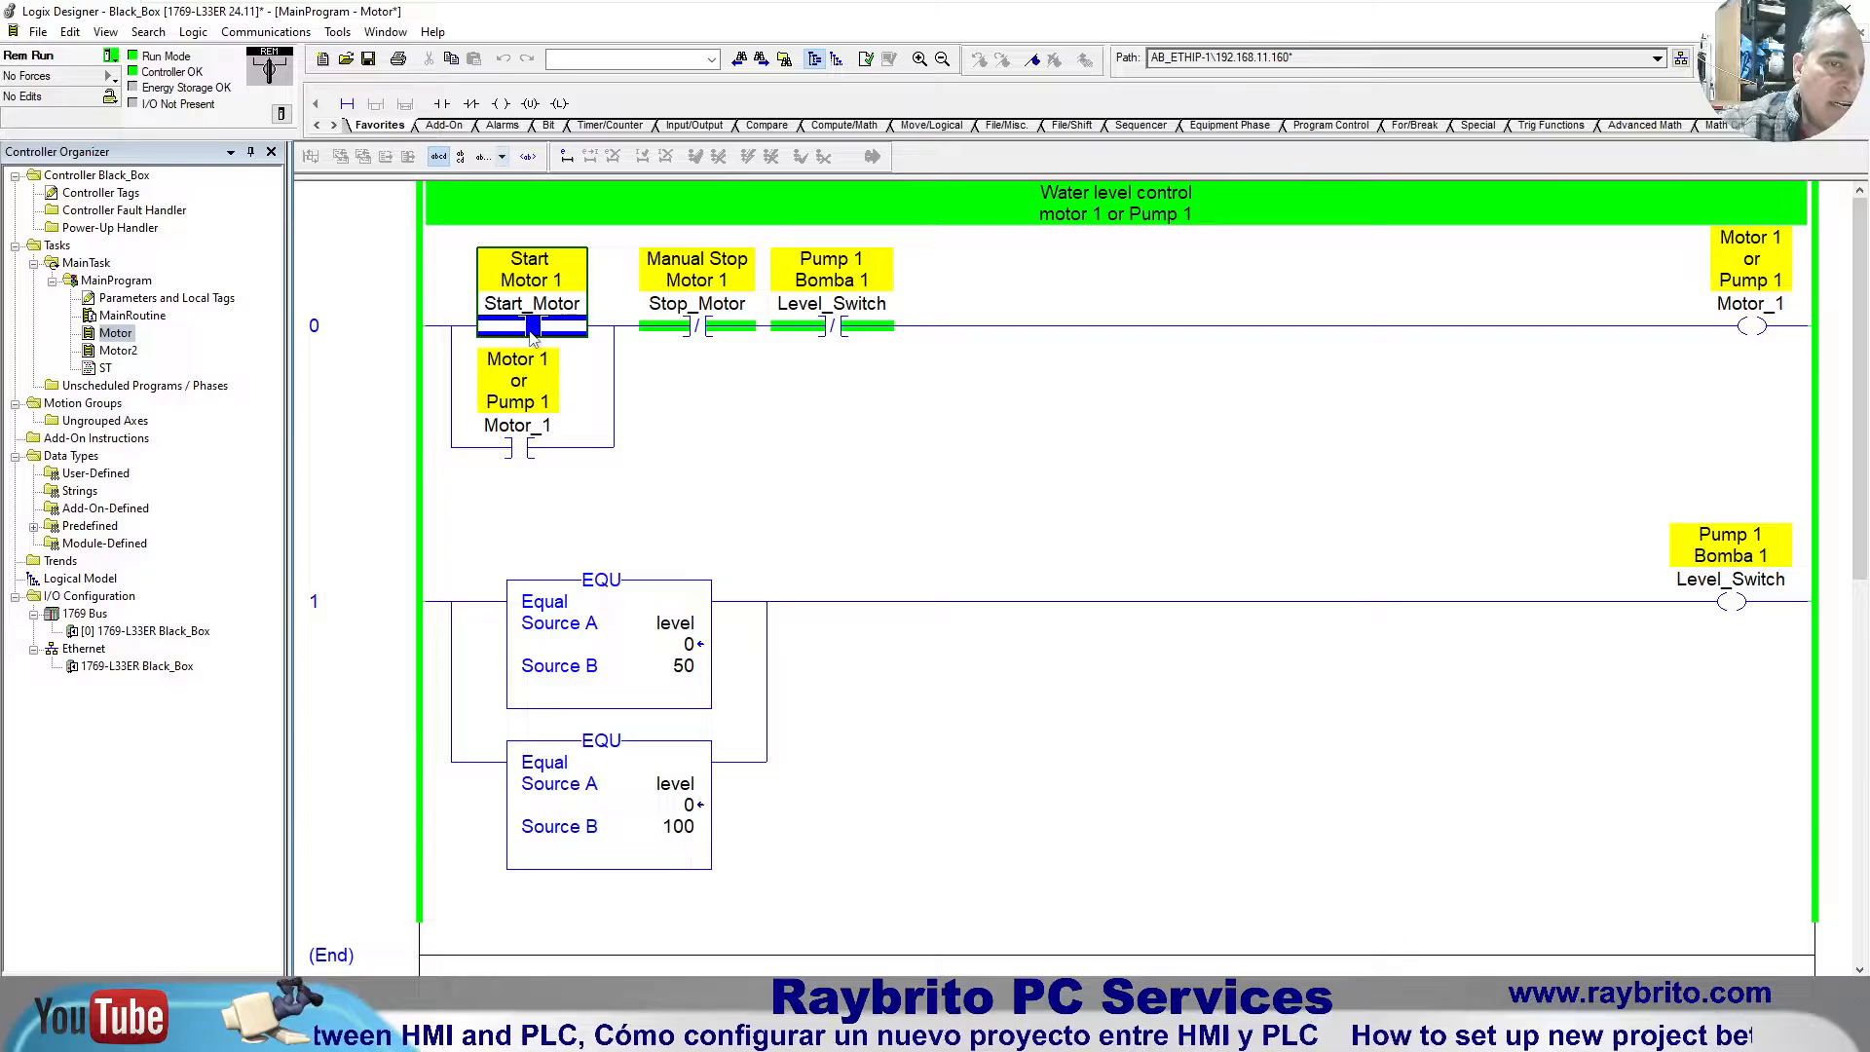
left_click(705, 331)
left_click(1760, 329)
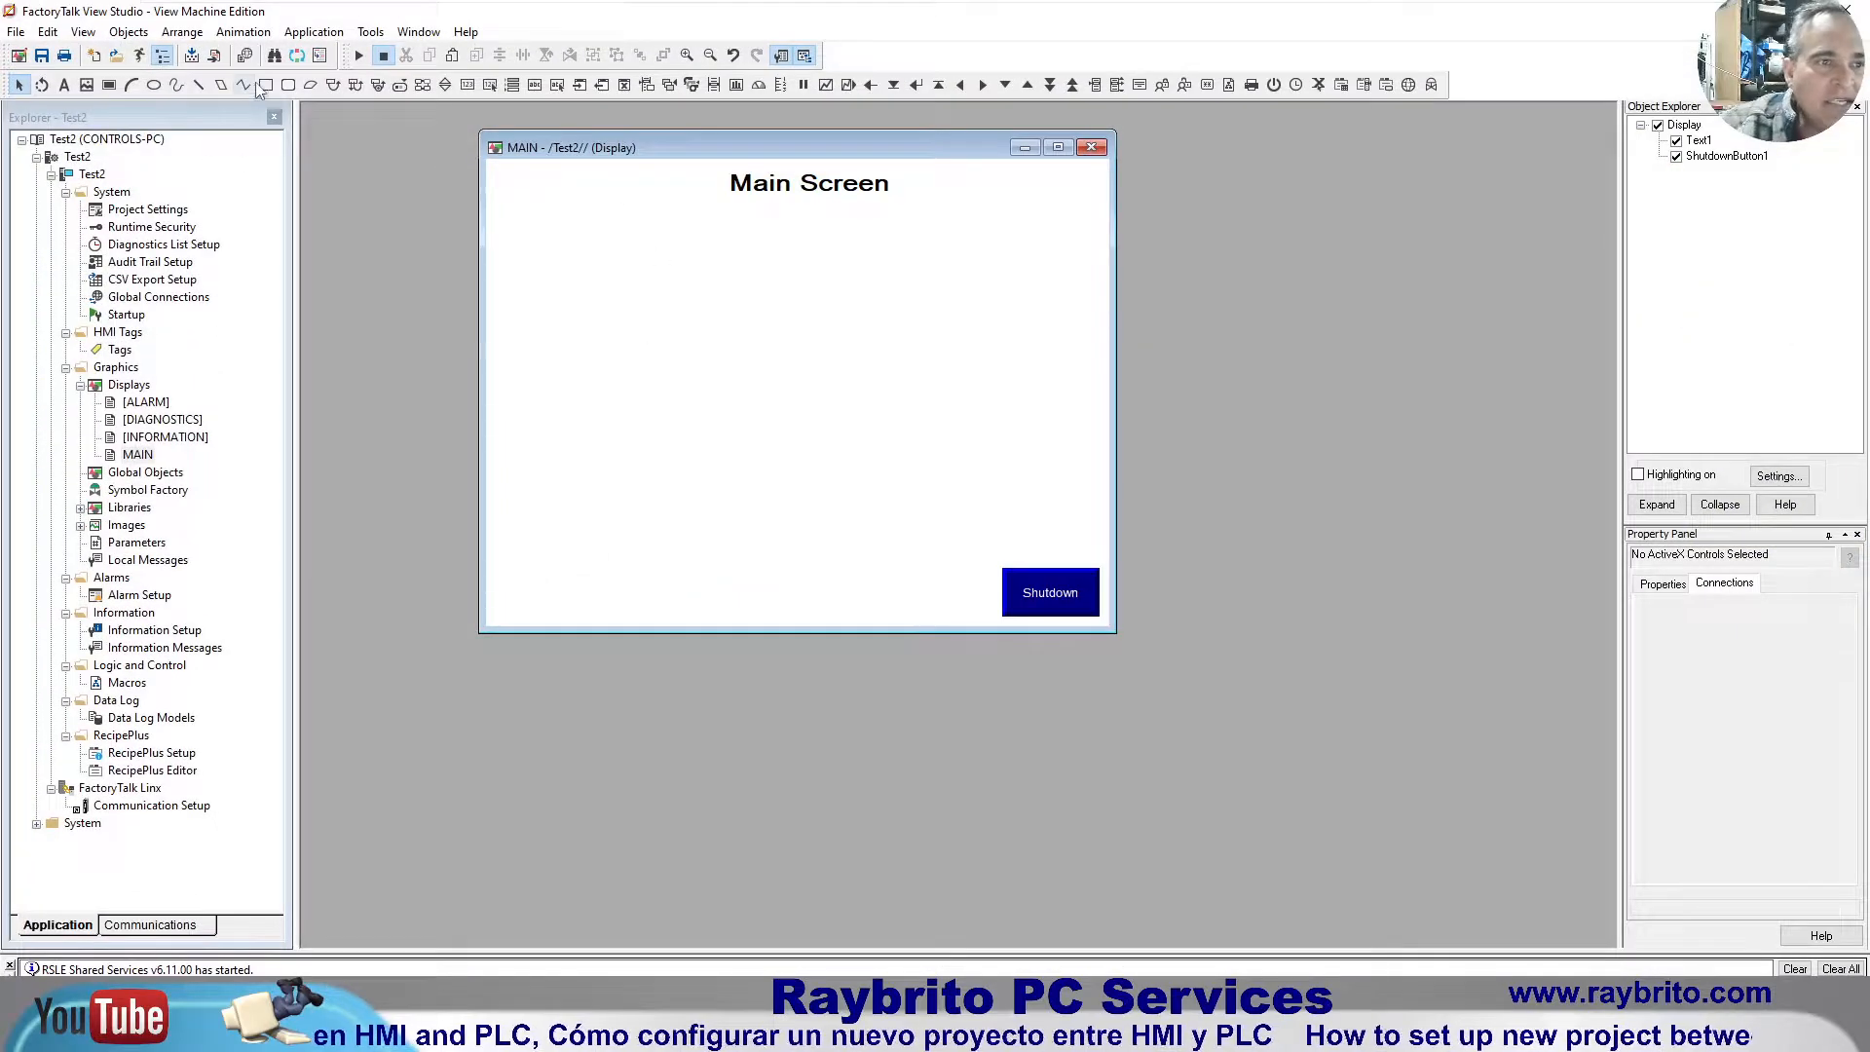
Step: Draw a momentary push button about 130 wide by 79 high in the upper left area of the MAIN display
left_click(176, 35)
mouse_move(132, 37)
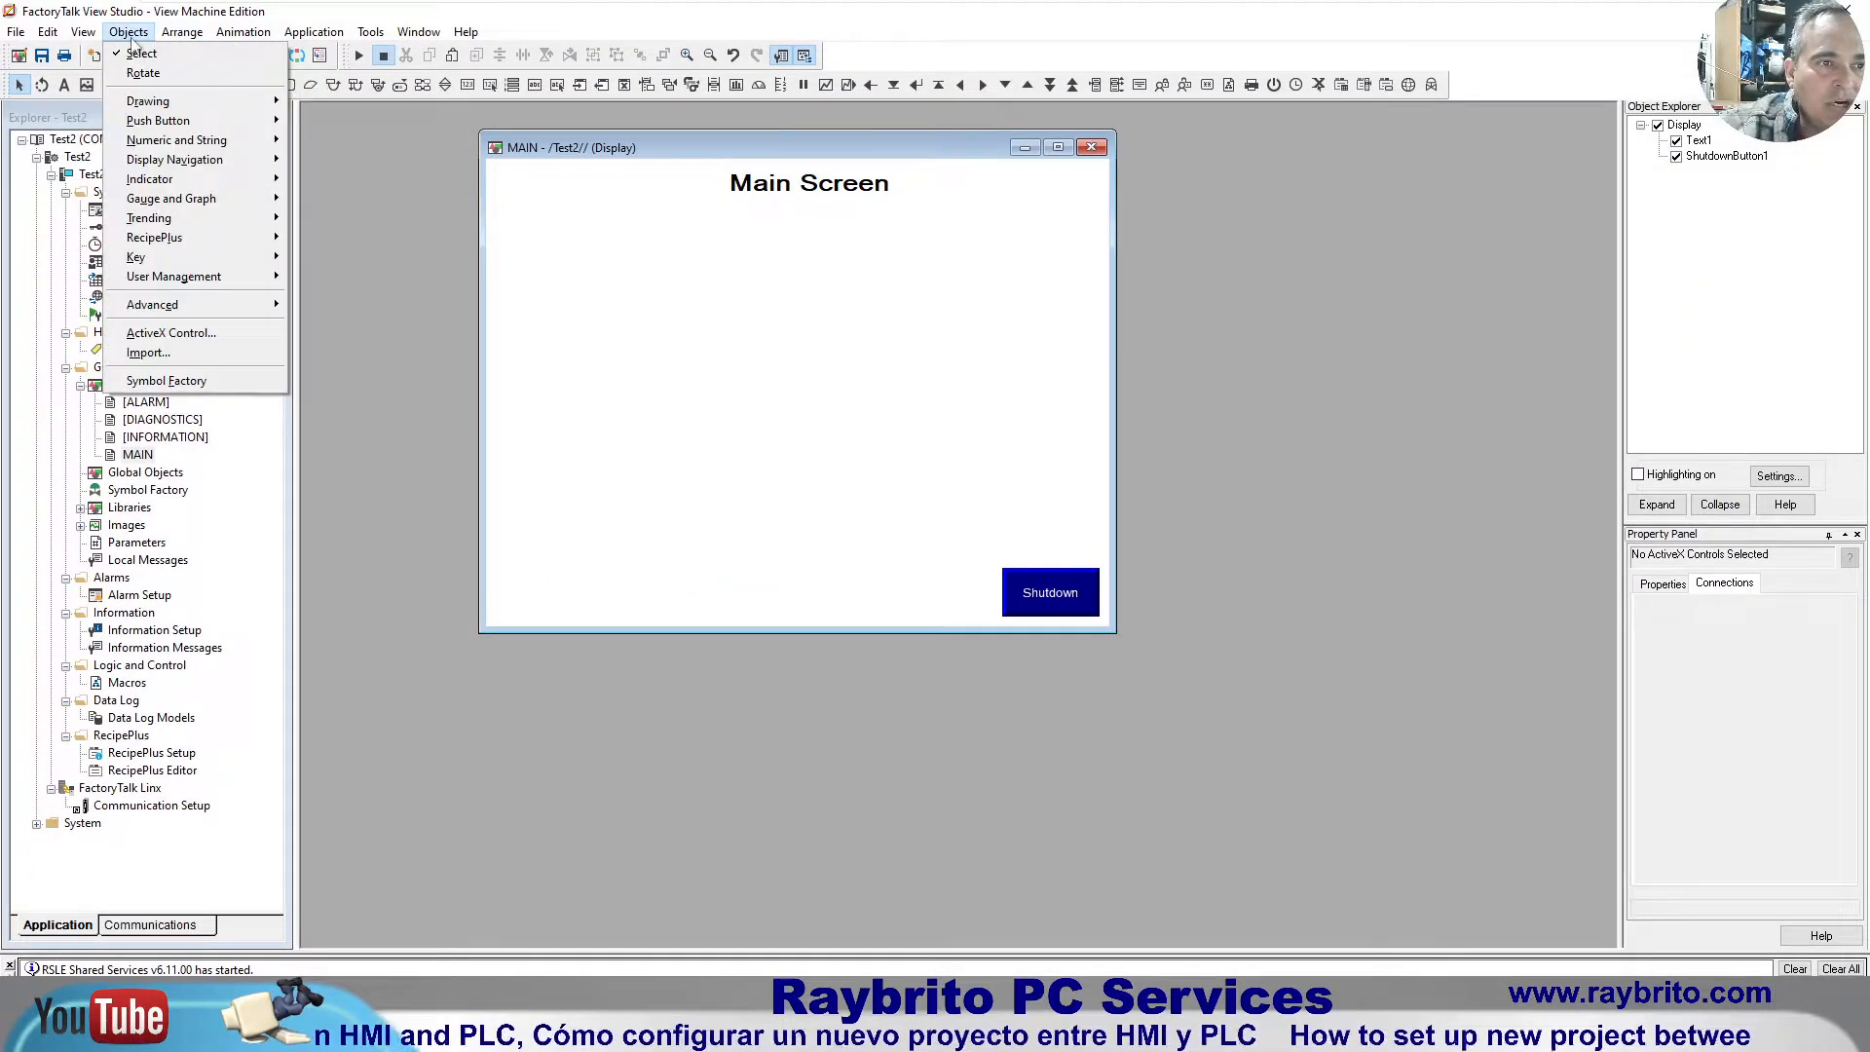
mouse_move(181, 124)
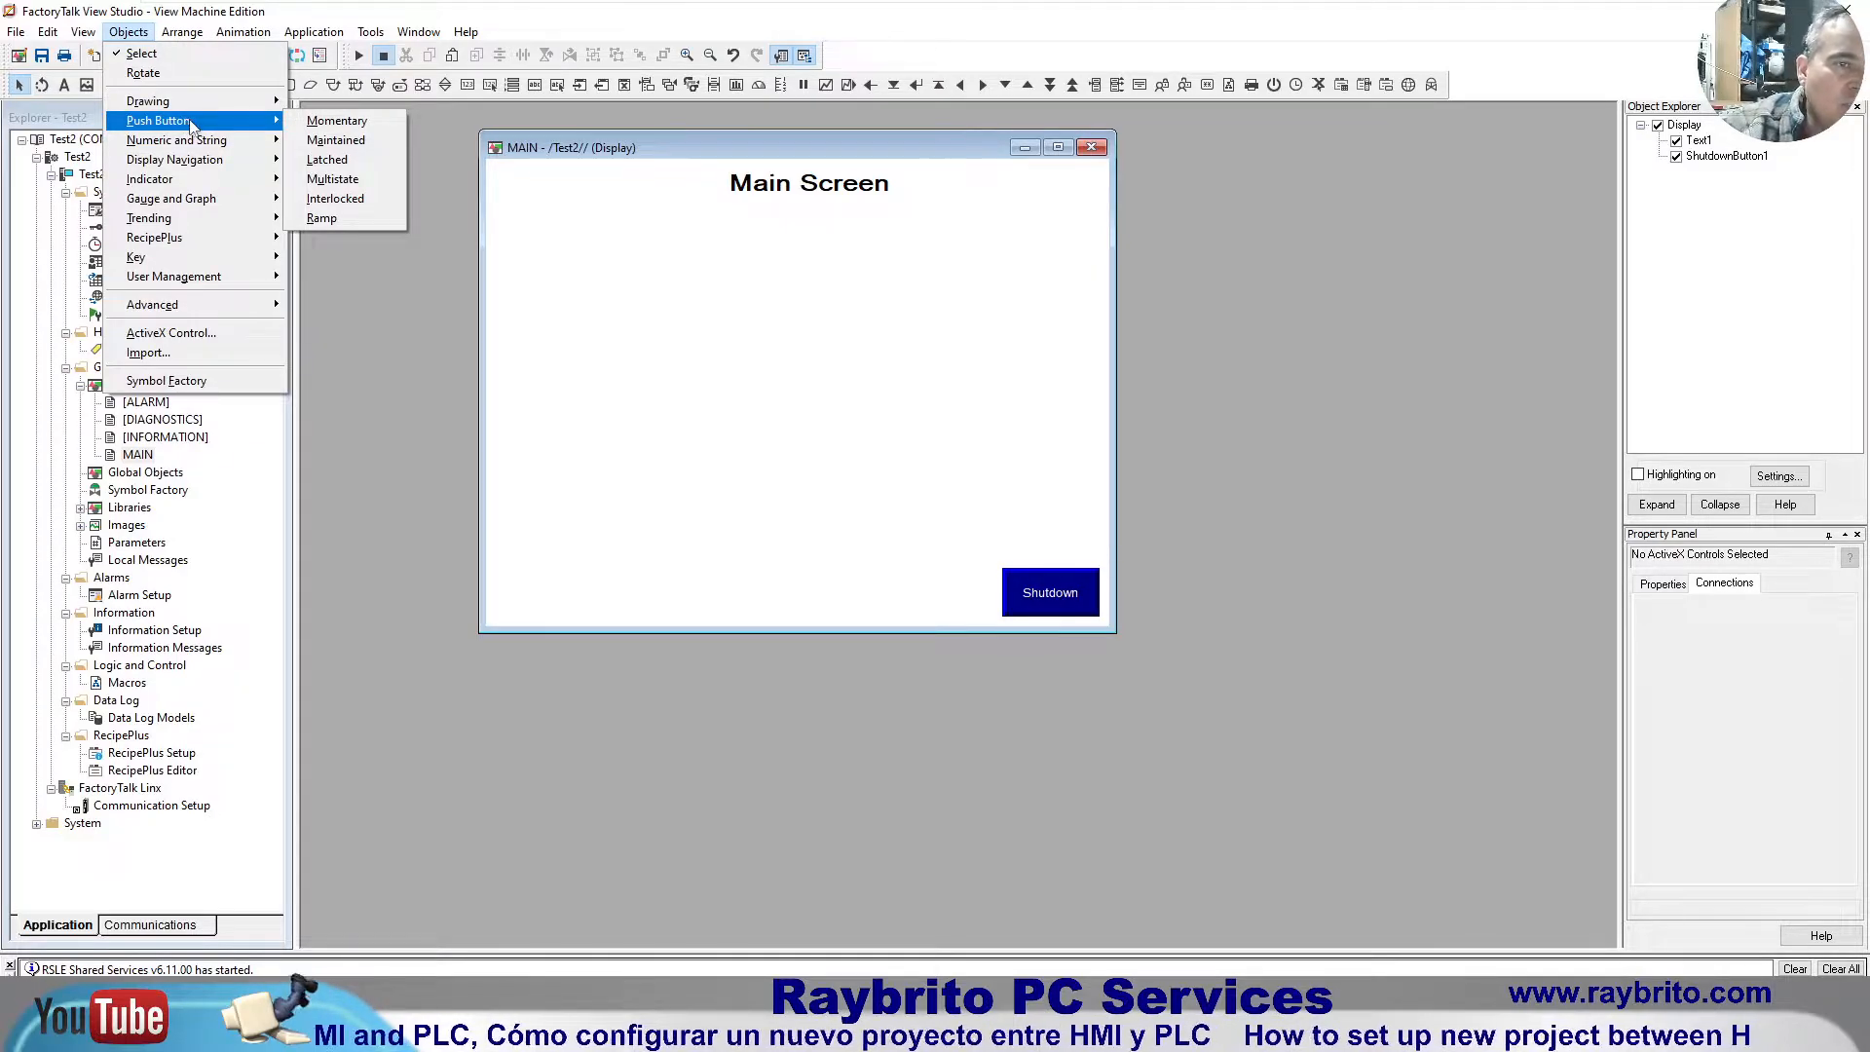
left_click(349, 130)
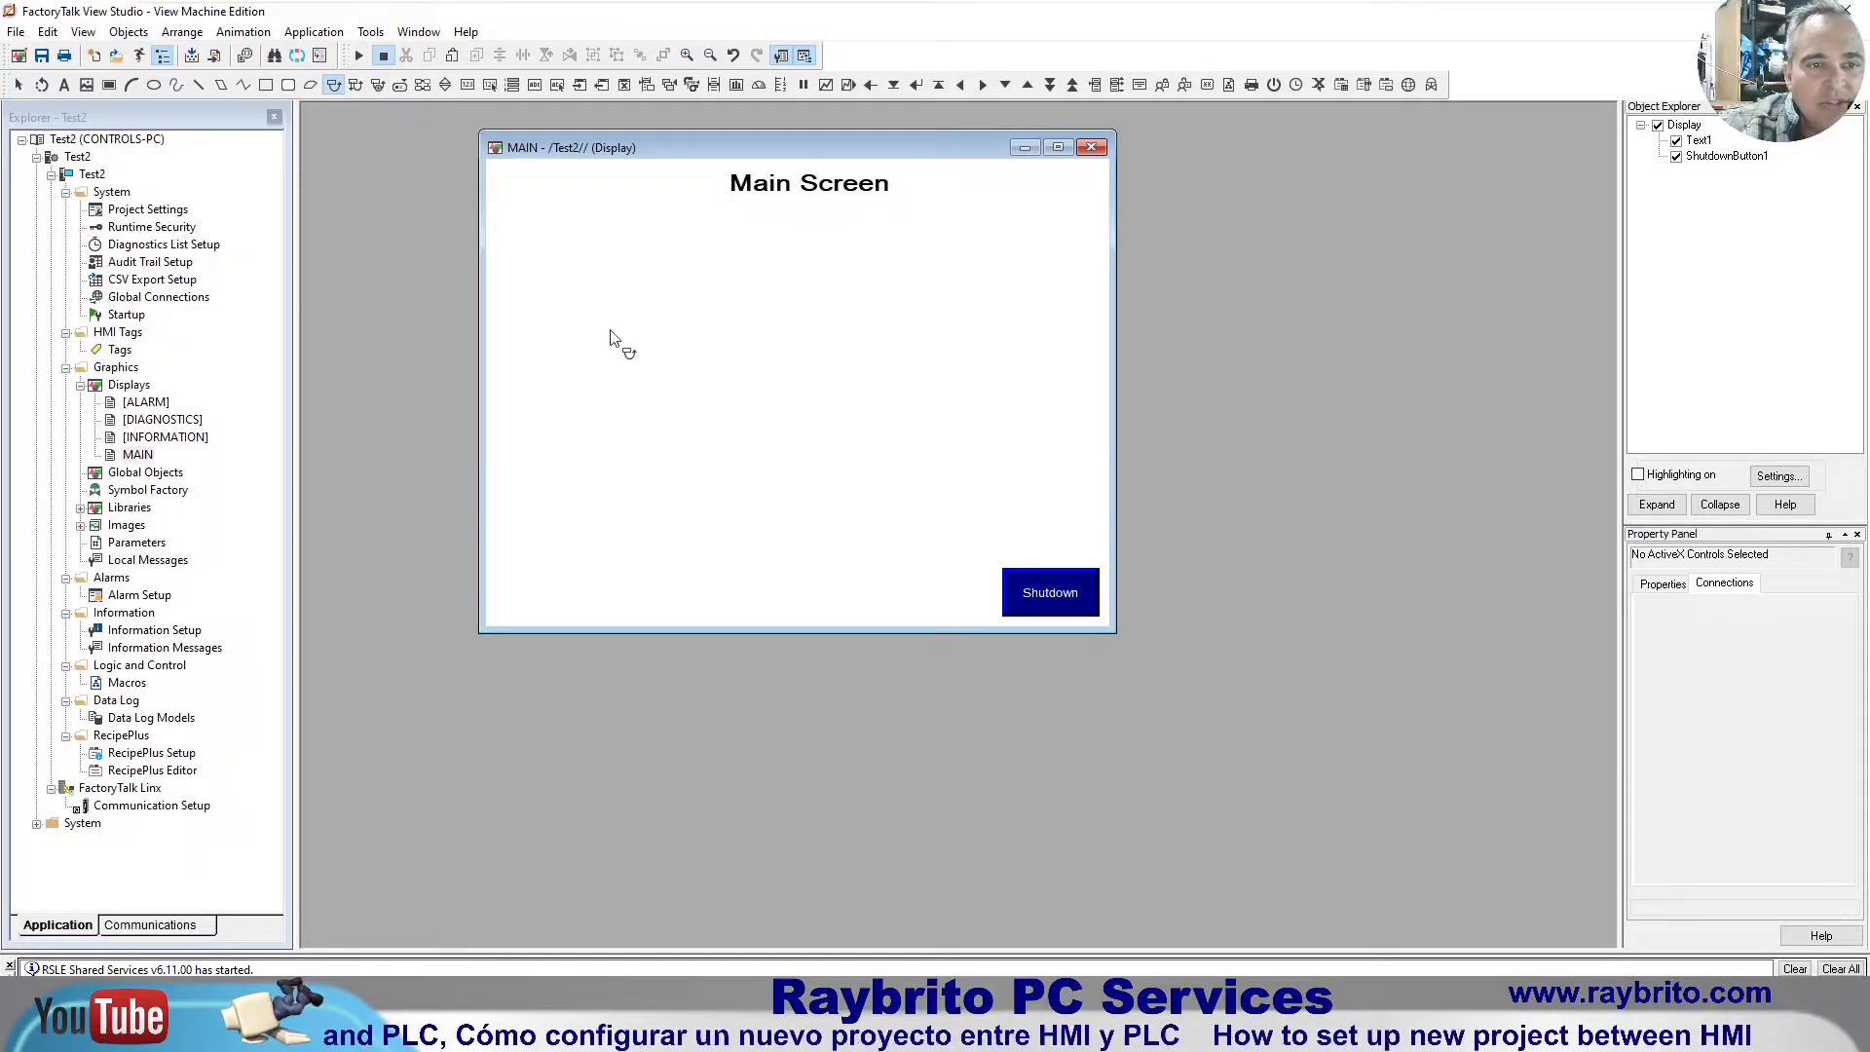
left_click_drag(557, 273, 686, 350)
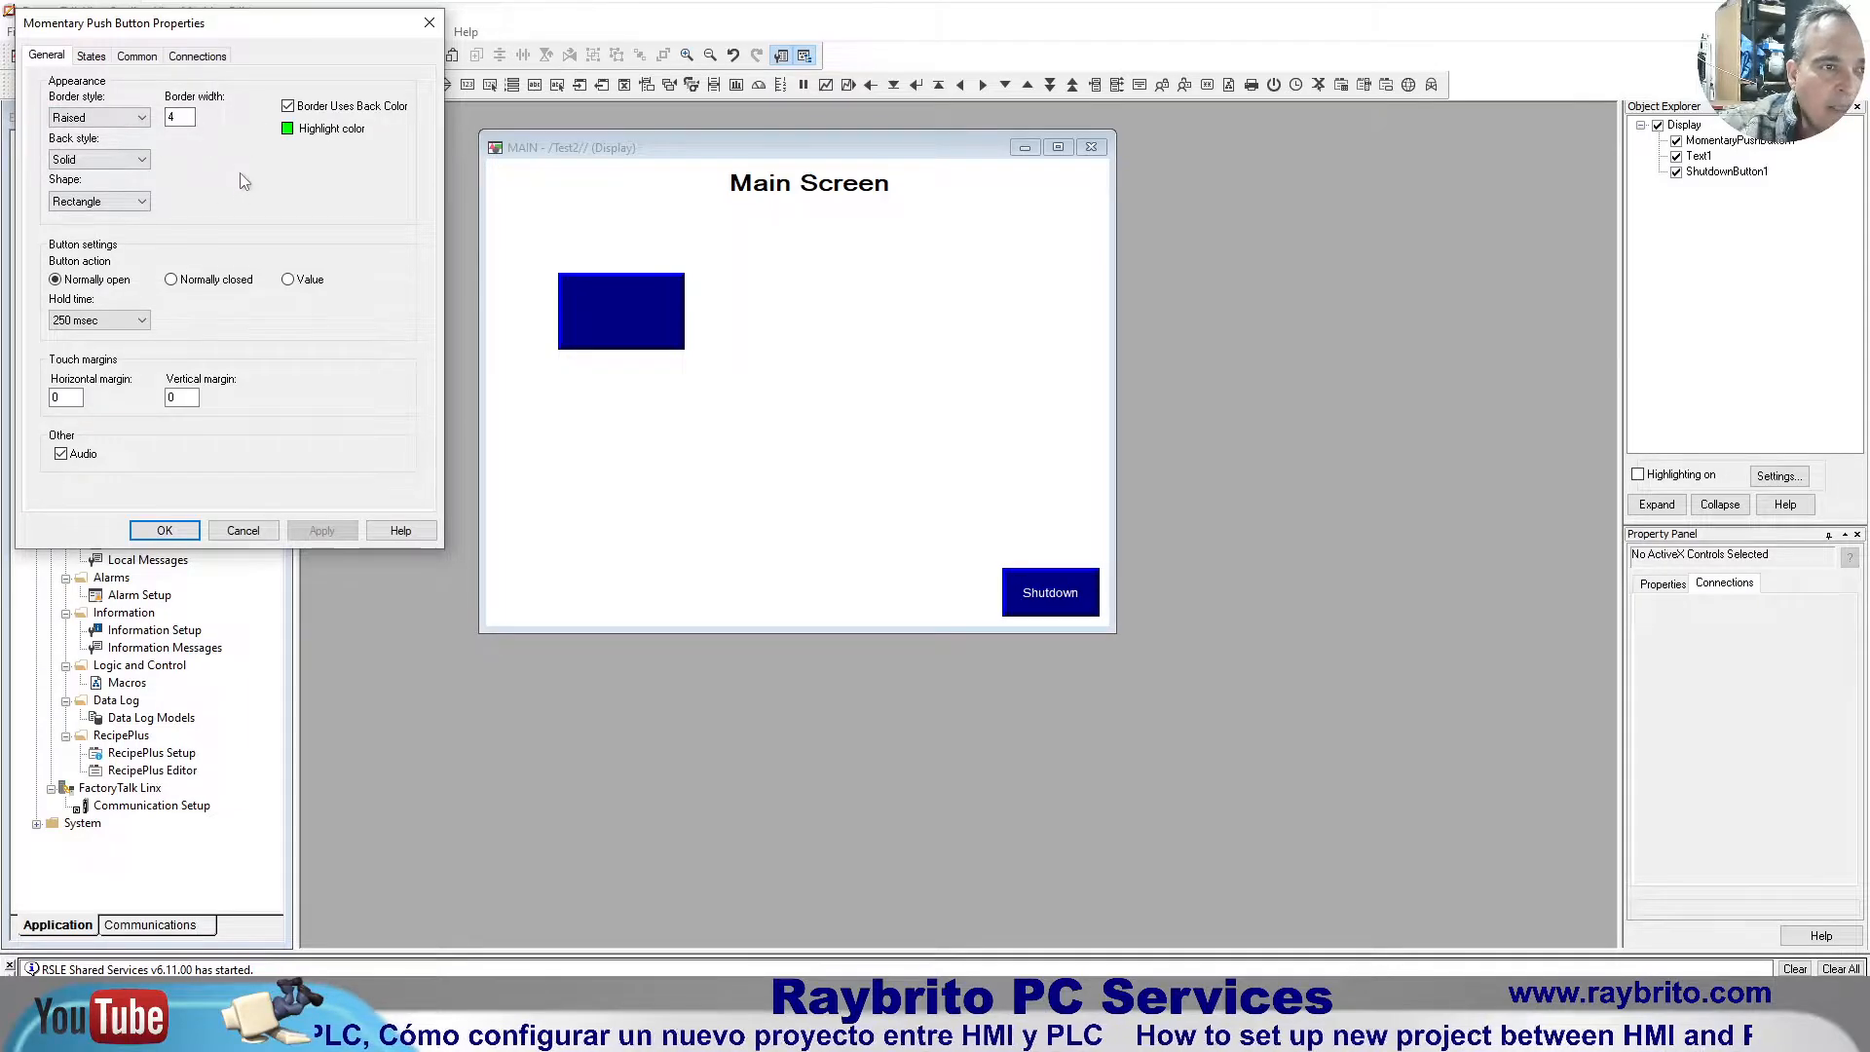
Step: Set the push button's State1 caption to "Started" and its State0 caption to "Click to Start"
left_click(91, 57)
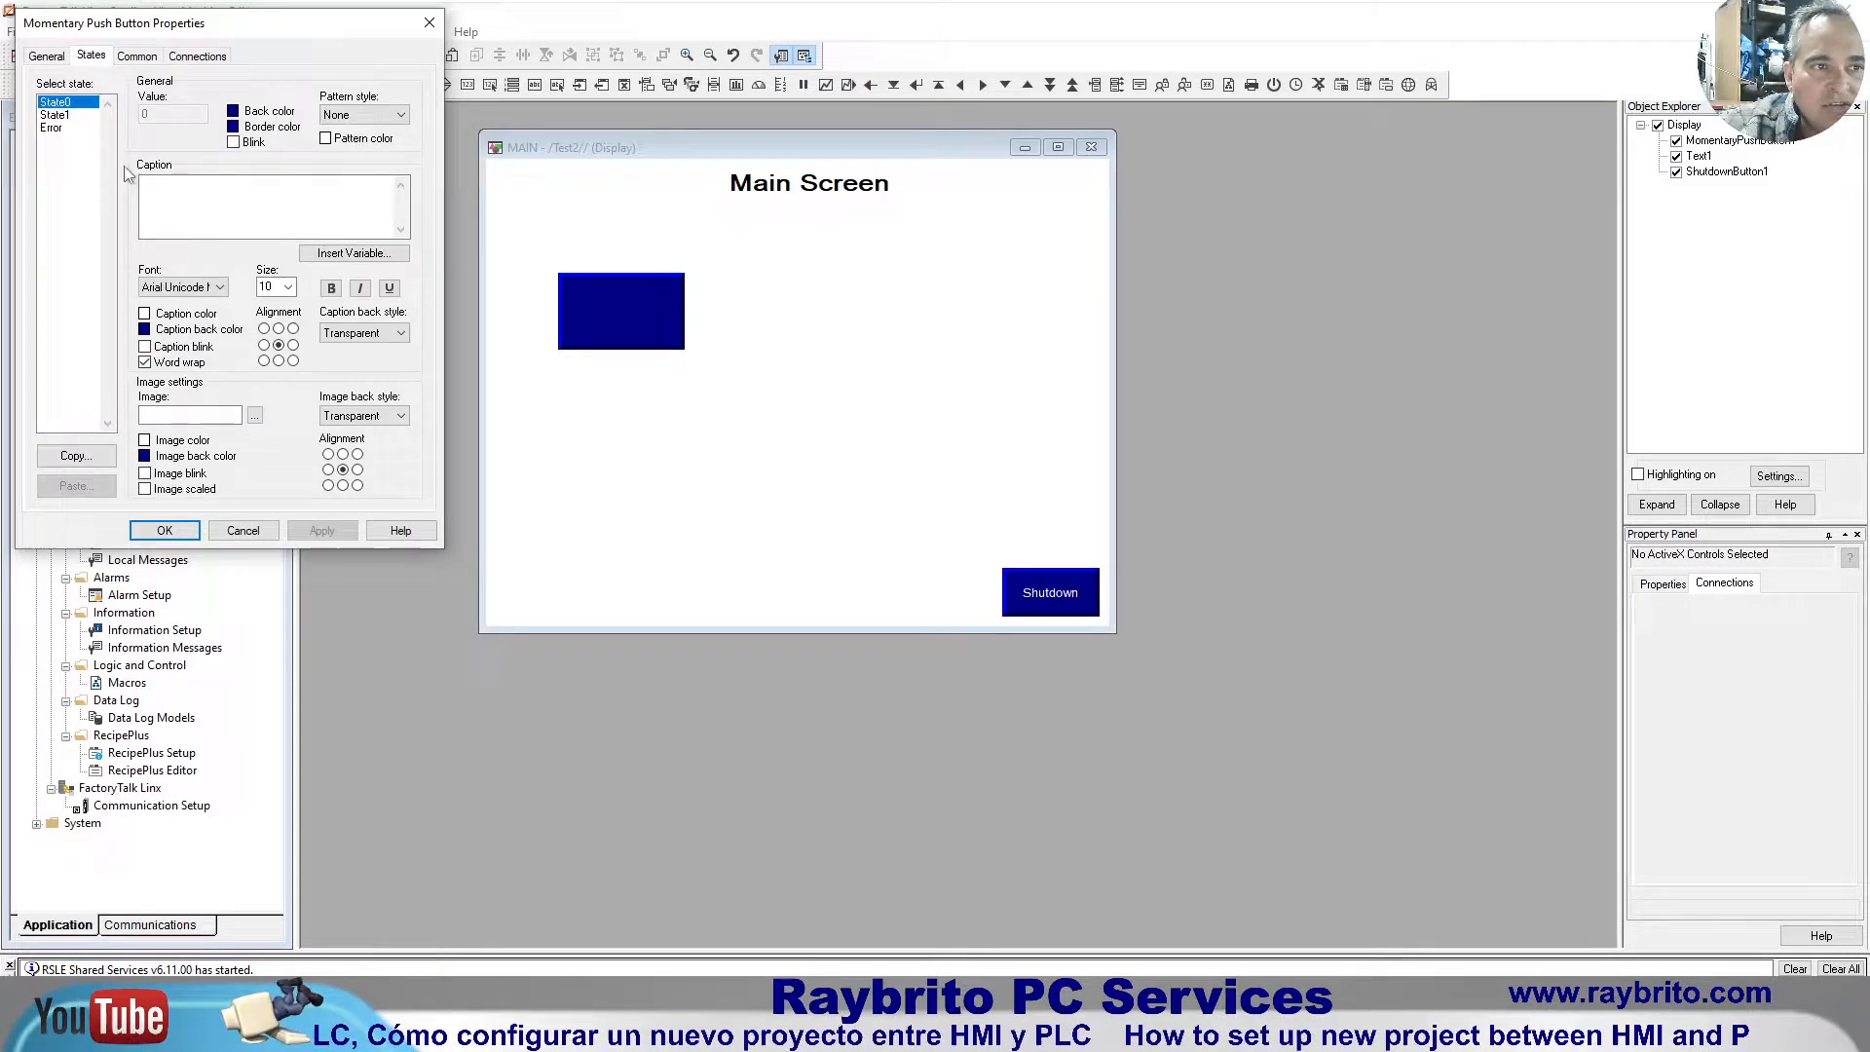
left_click(70, 115)
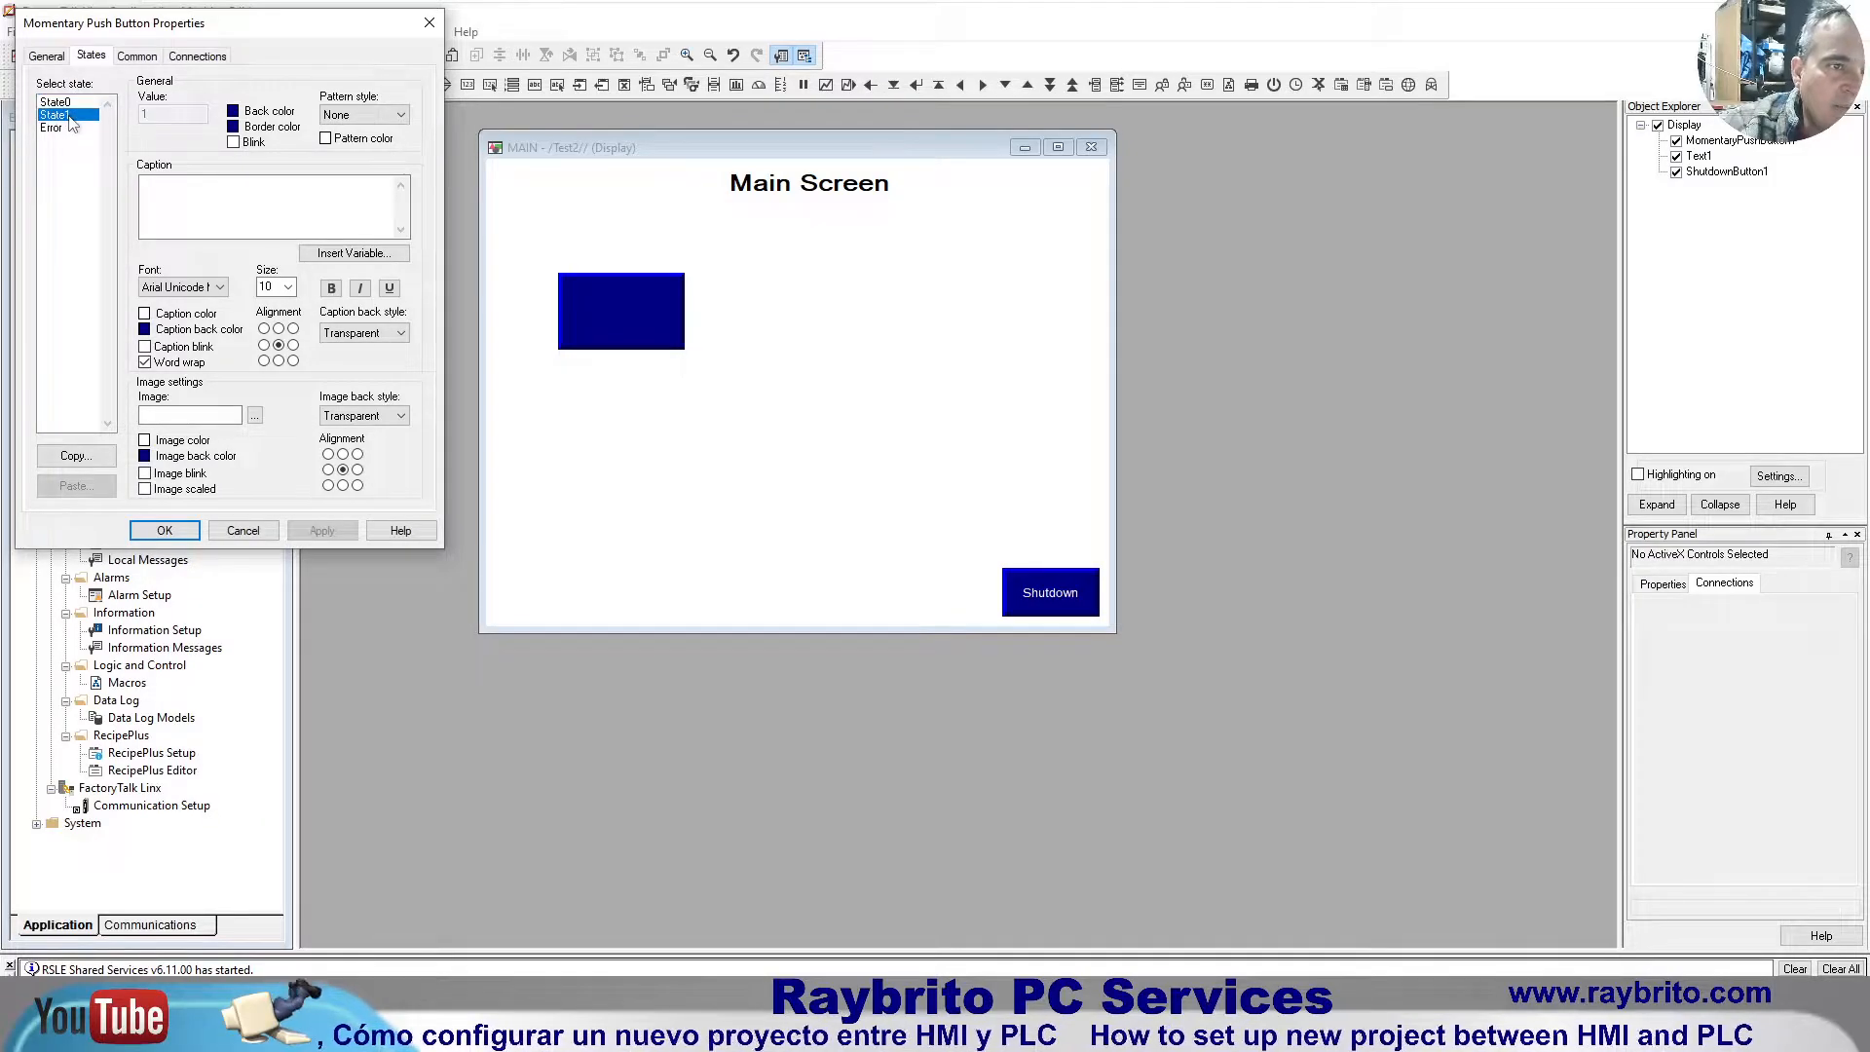
left_click(207, 209)
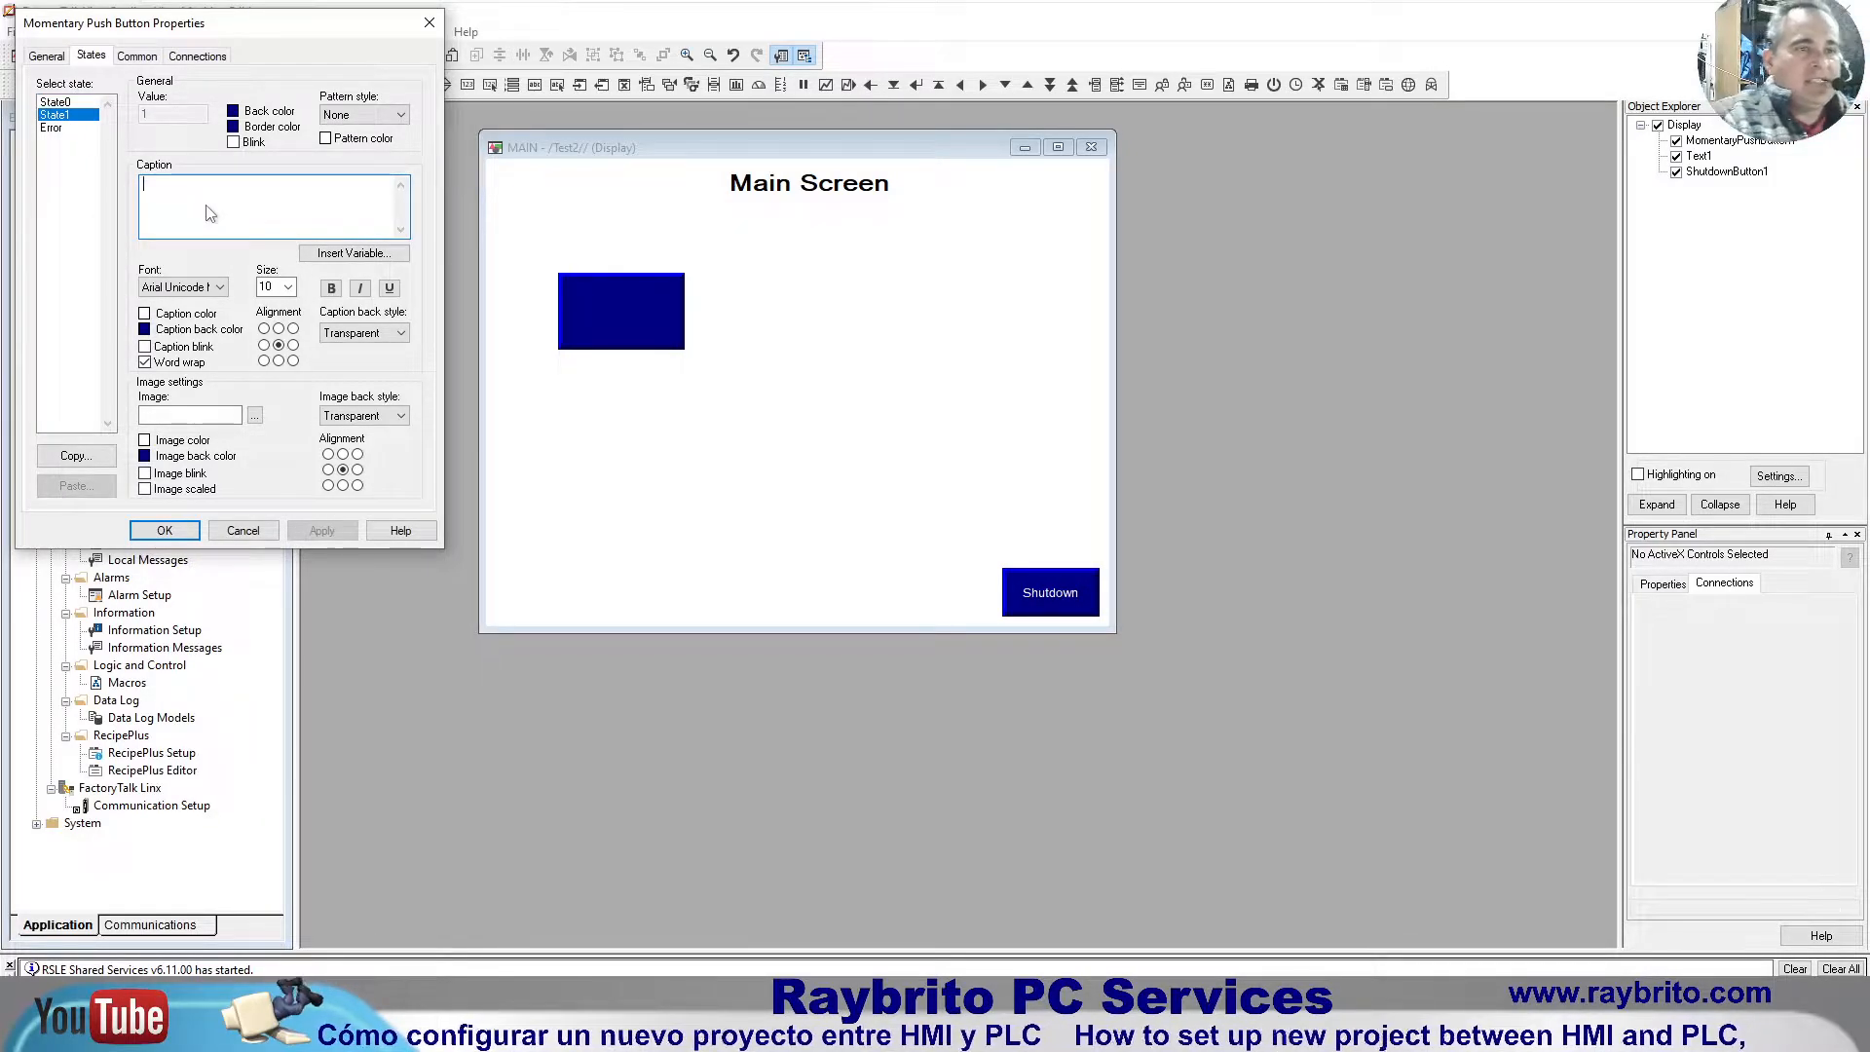
type("Start")
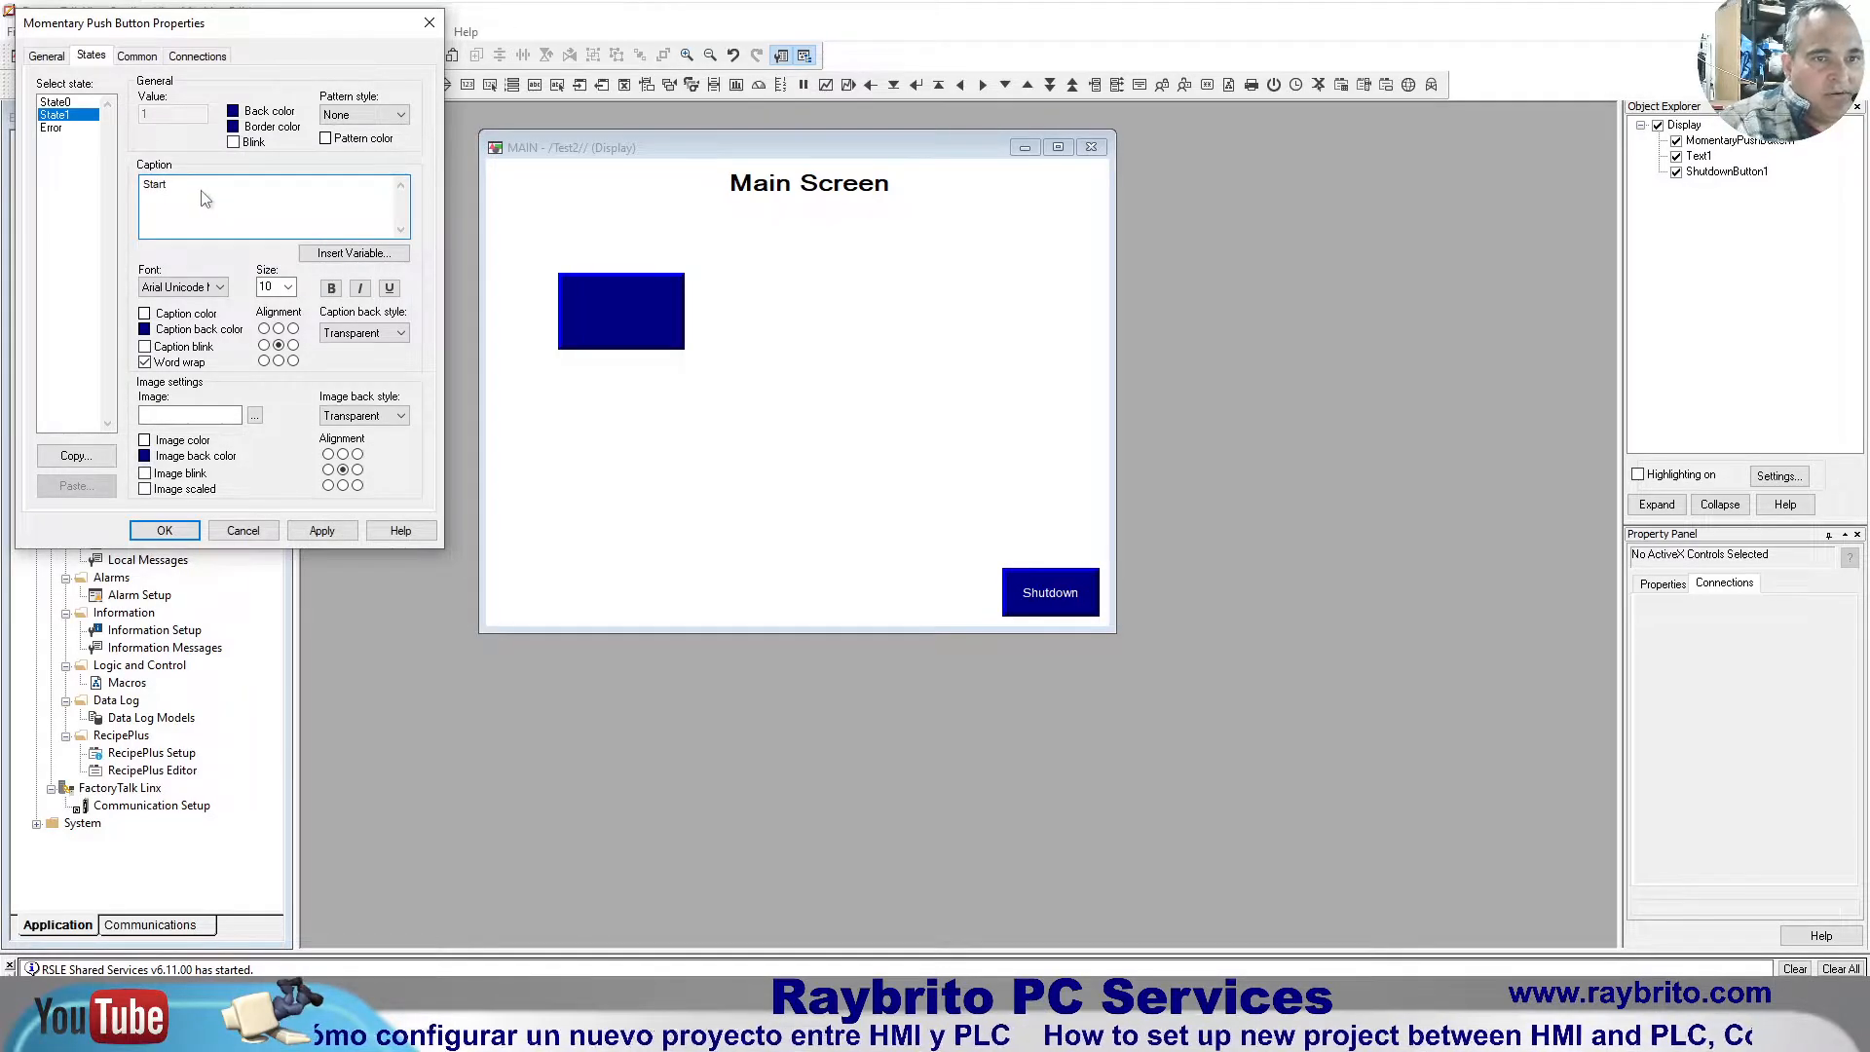
type("ed")
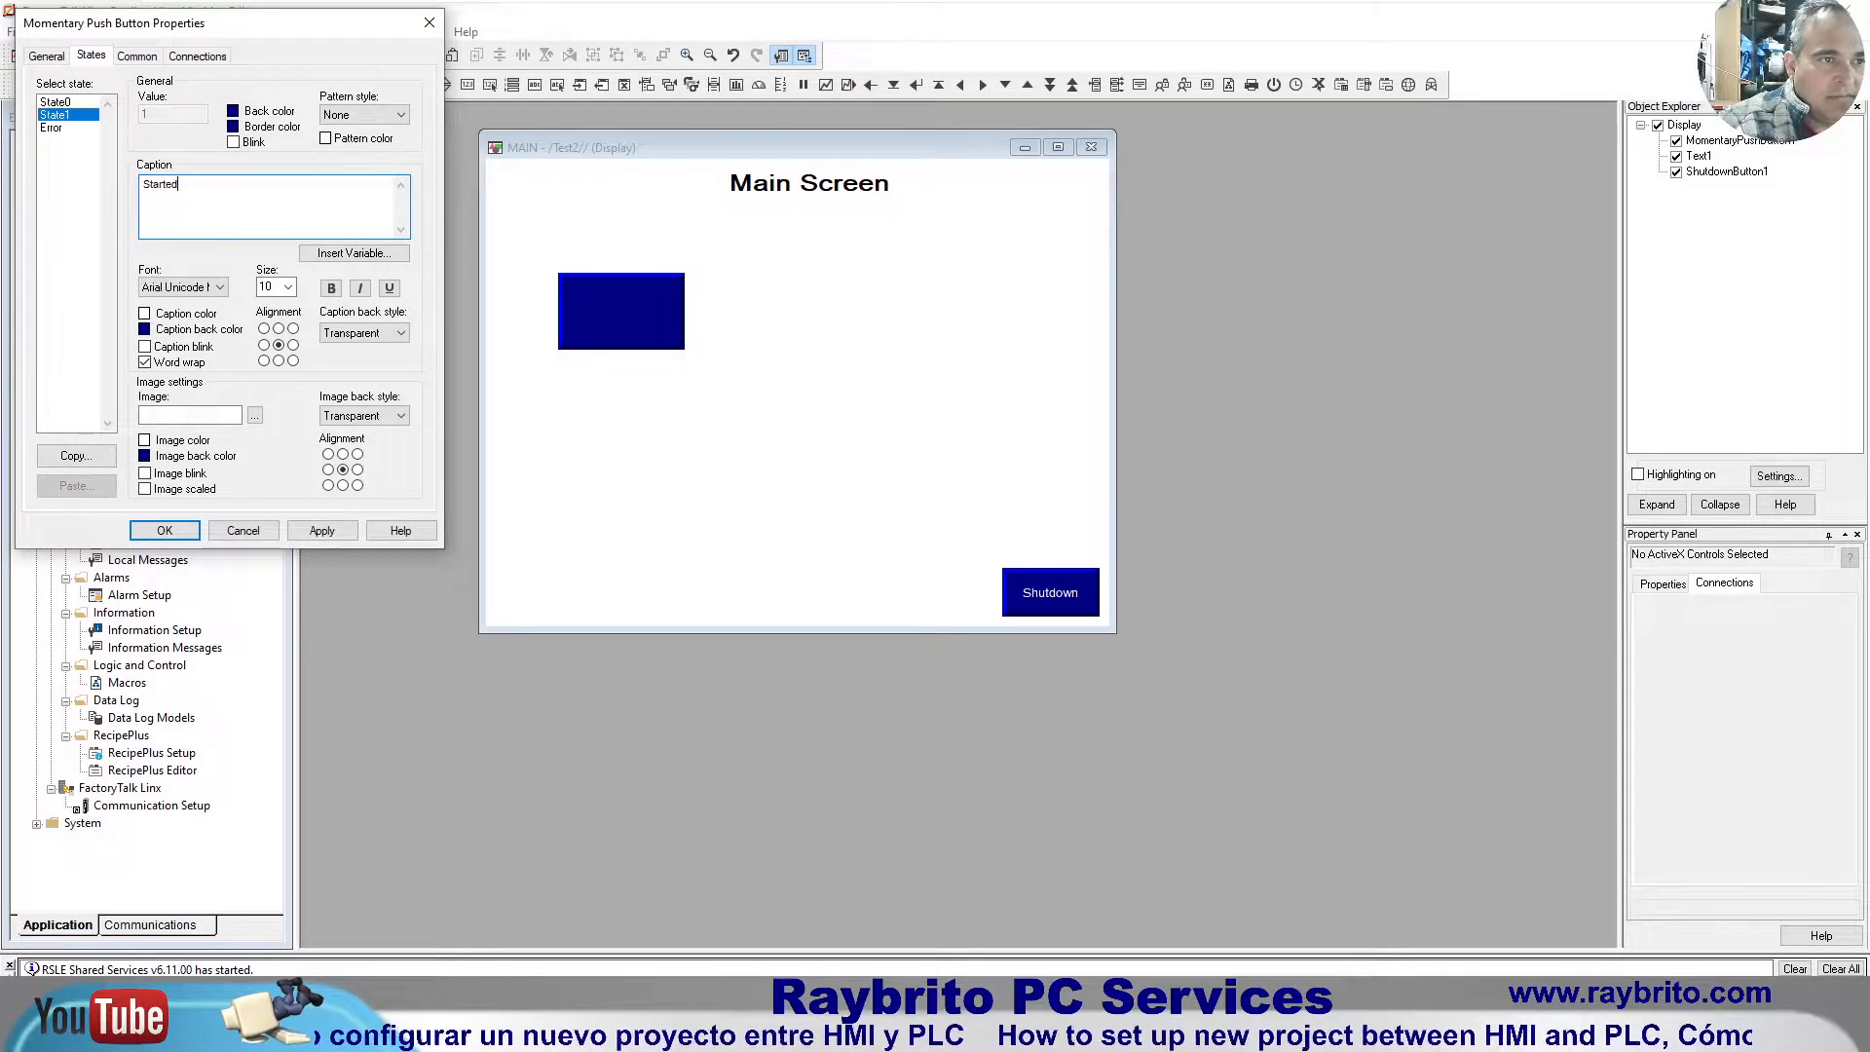
left_click(58, 102)
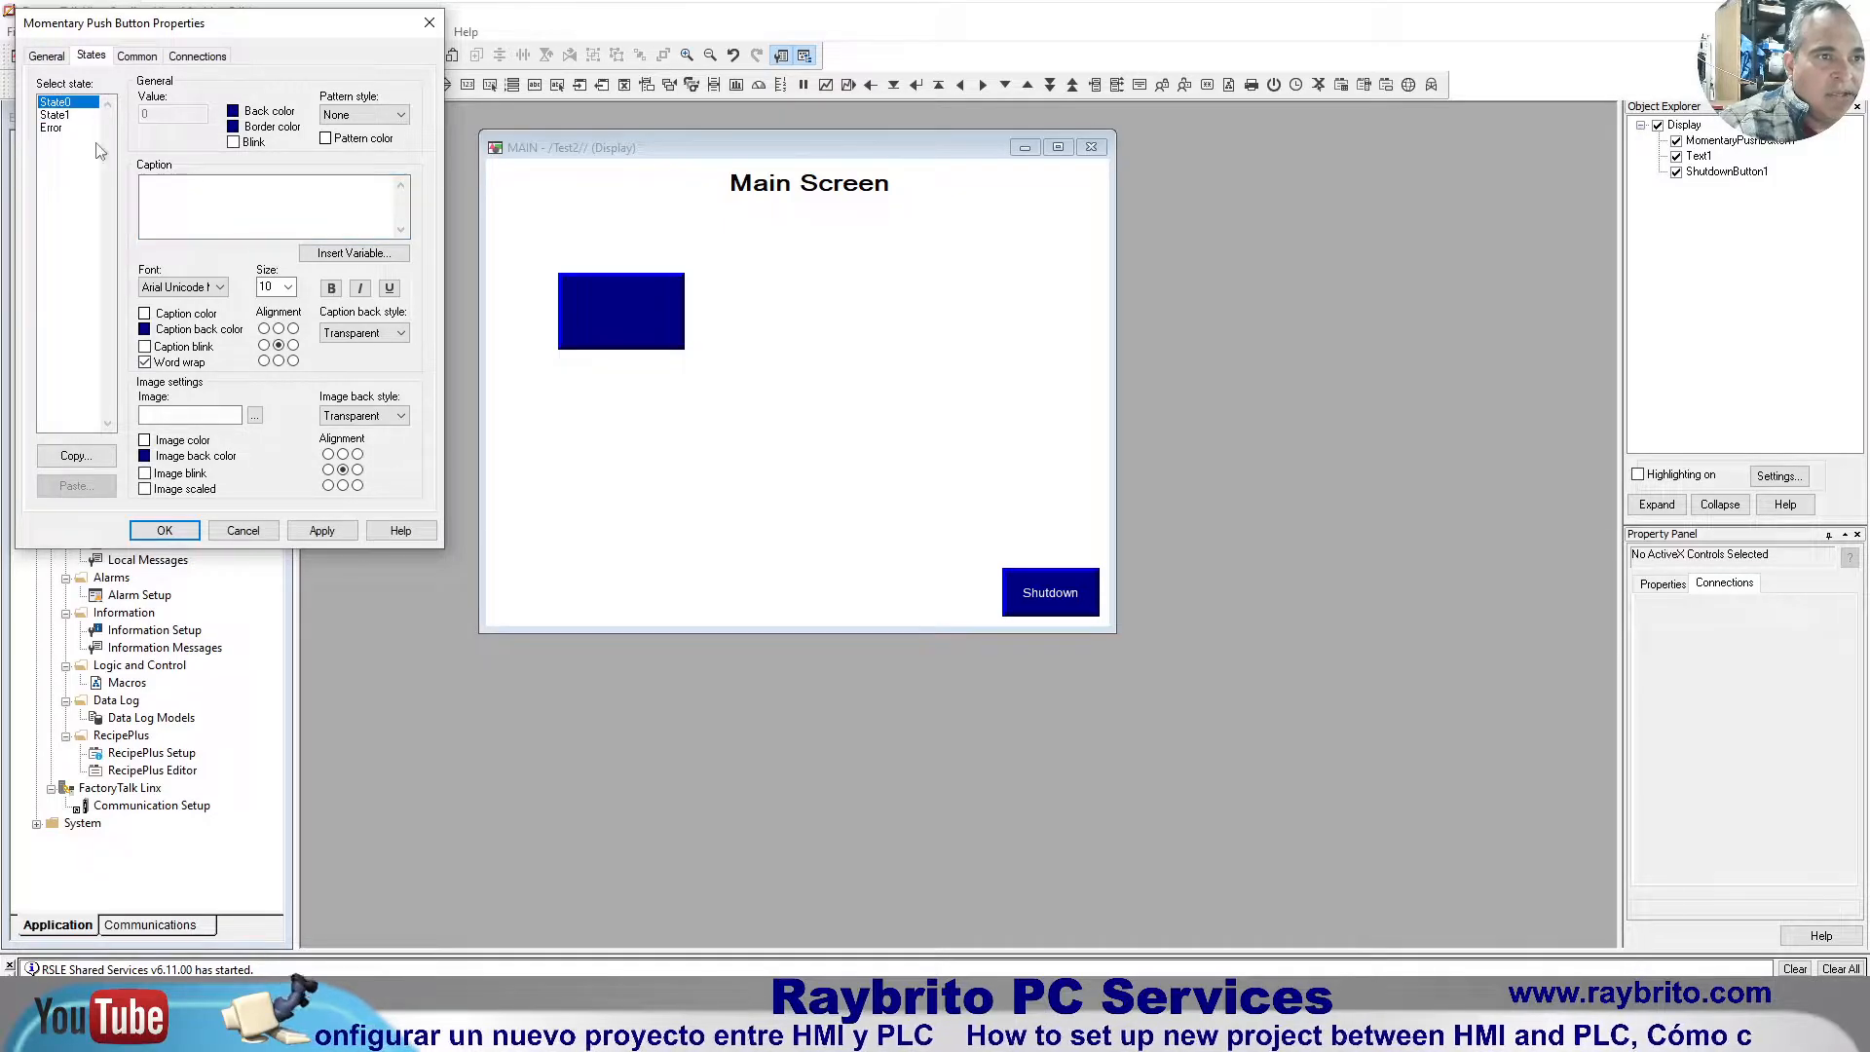
left_click(180, 187)
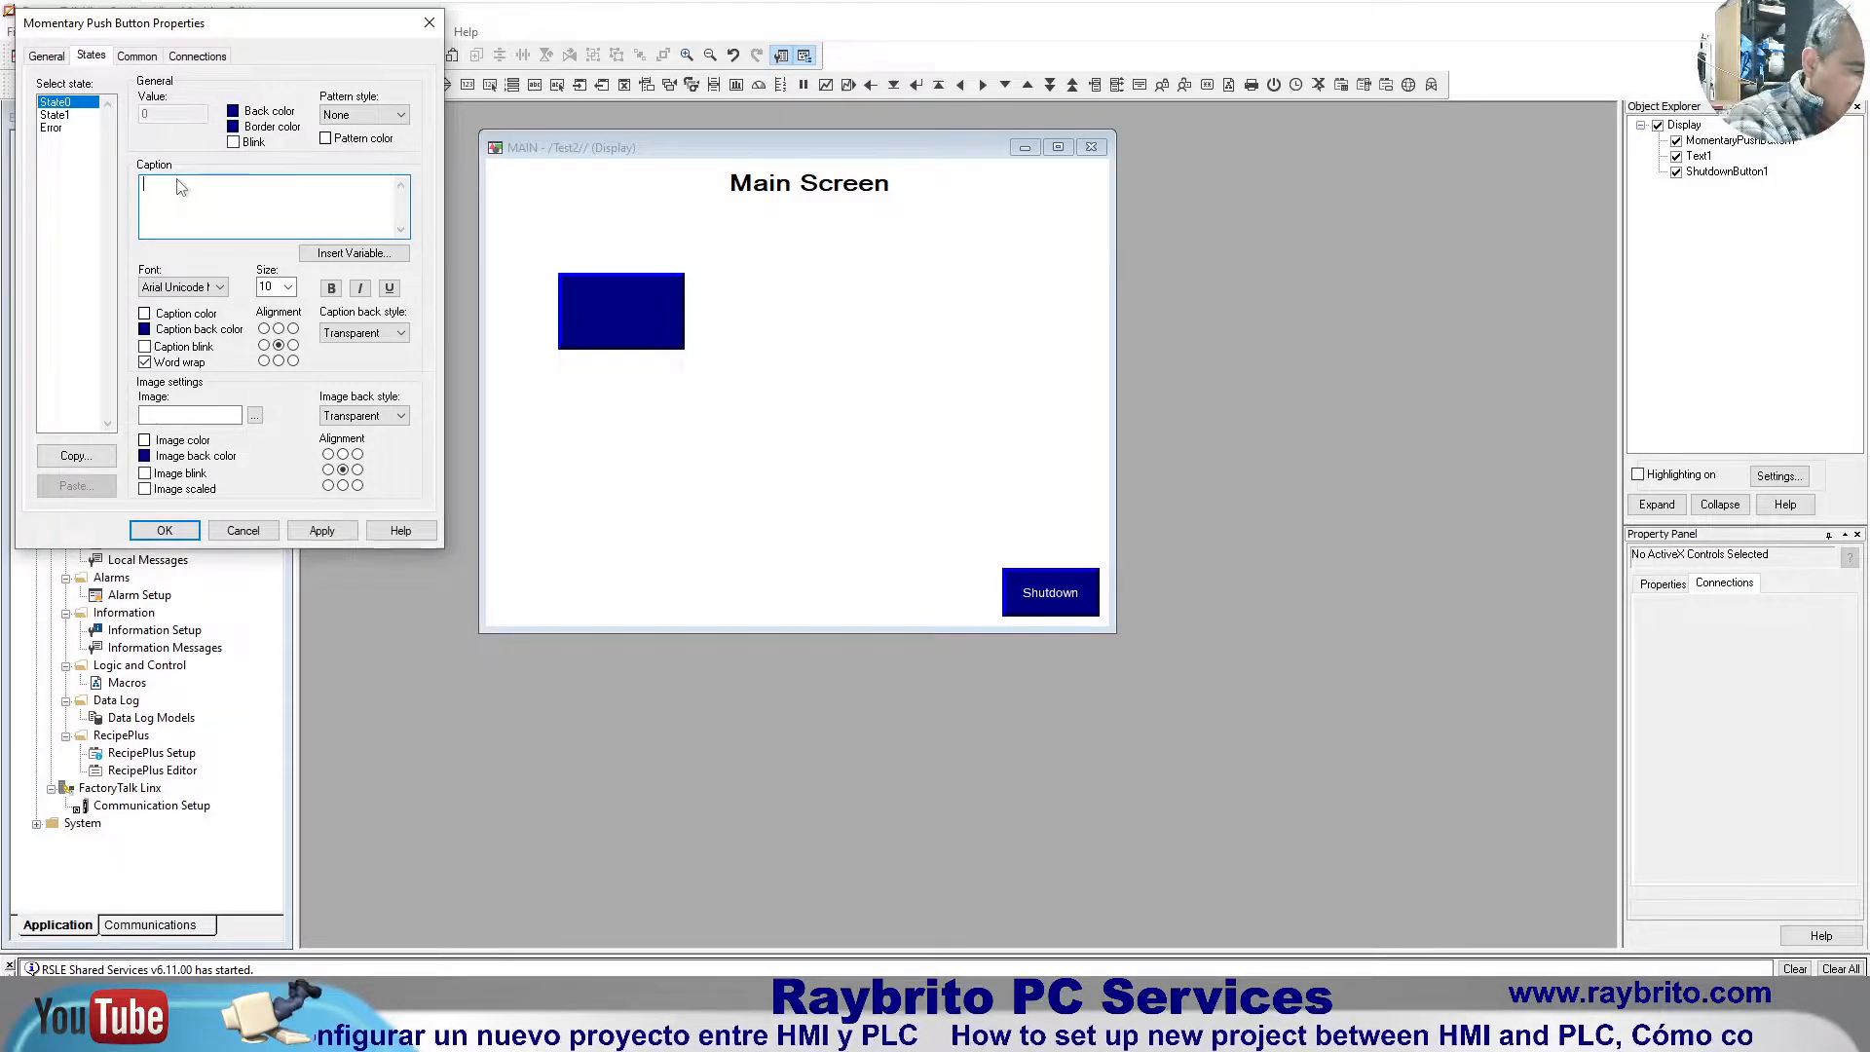
type("Click to Start")
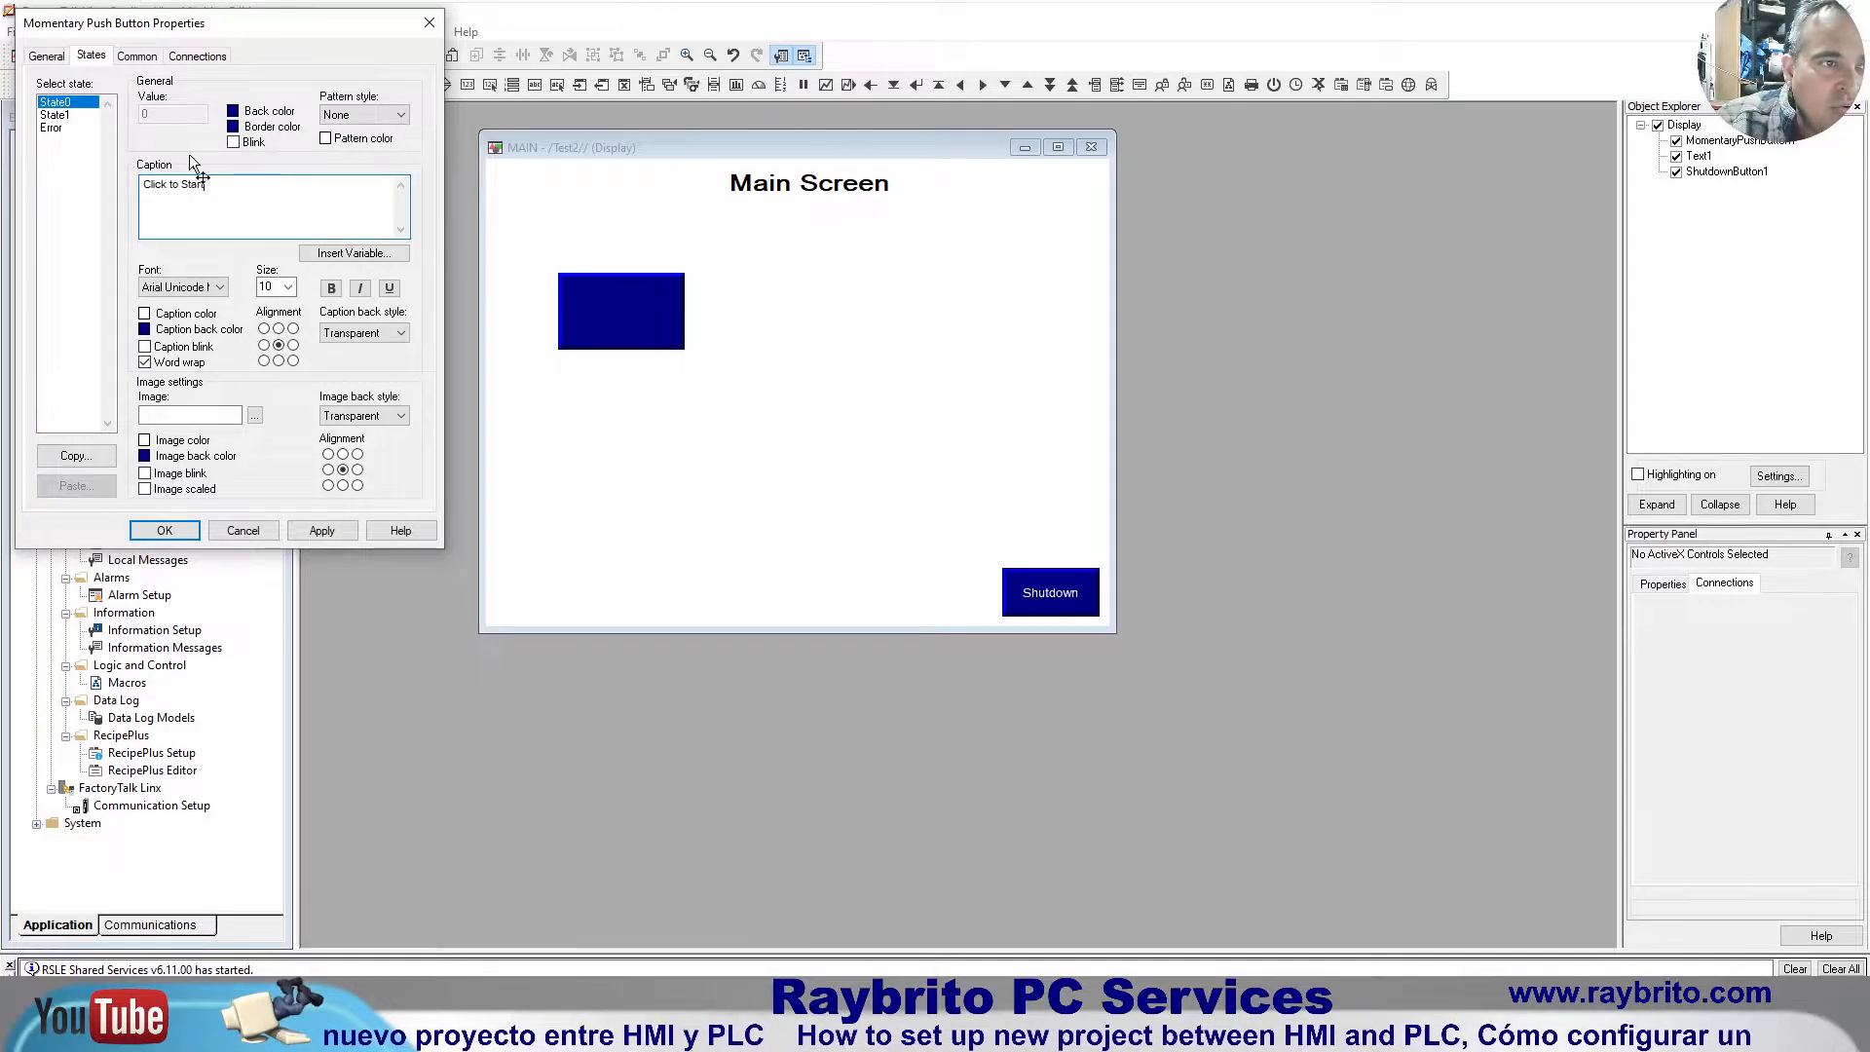
Step: Set the back color of the push button's State1 to bright green and apply it
left_click(68, 114)
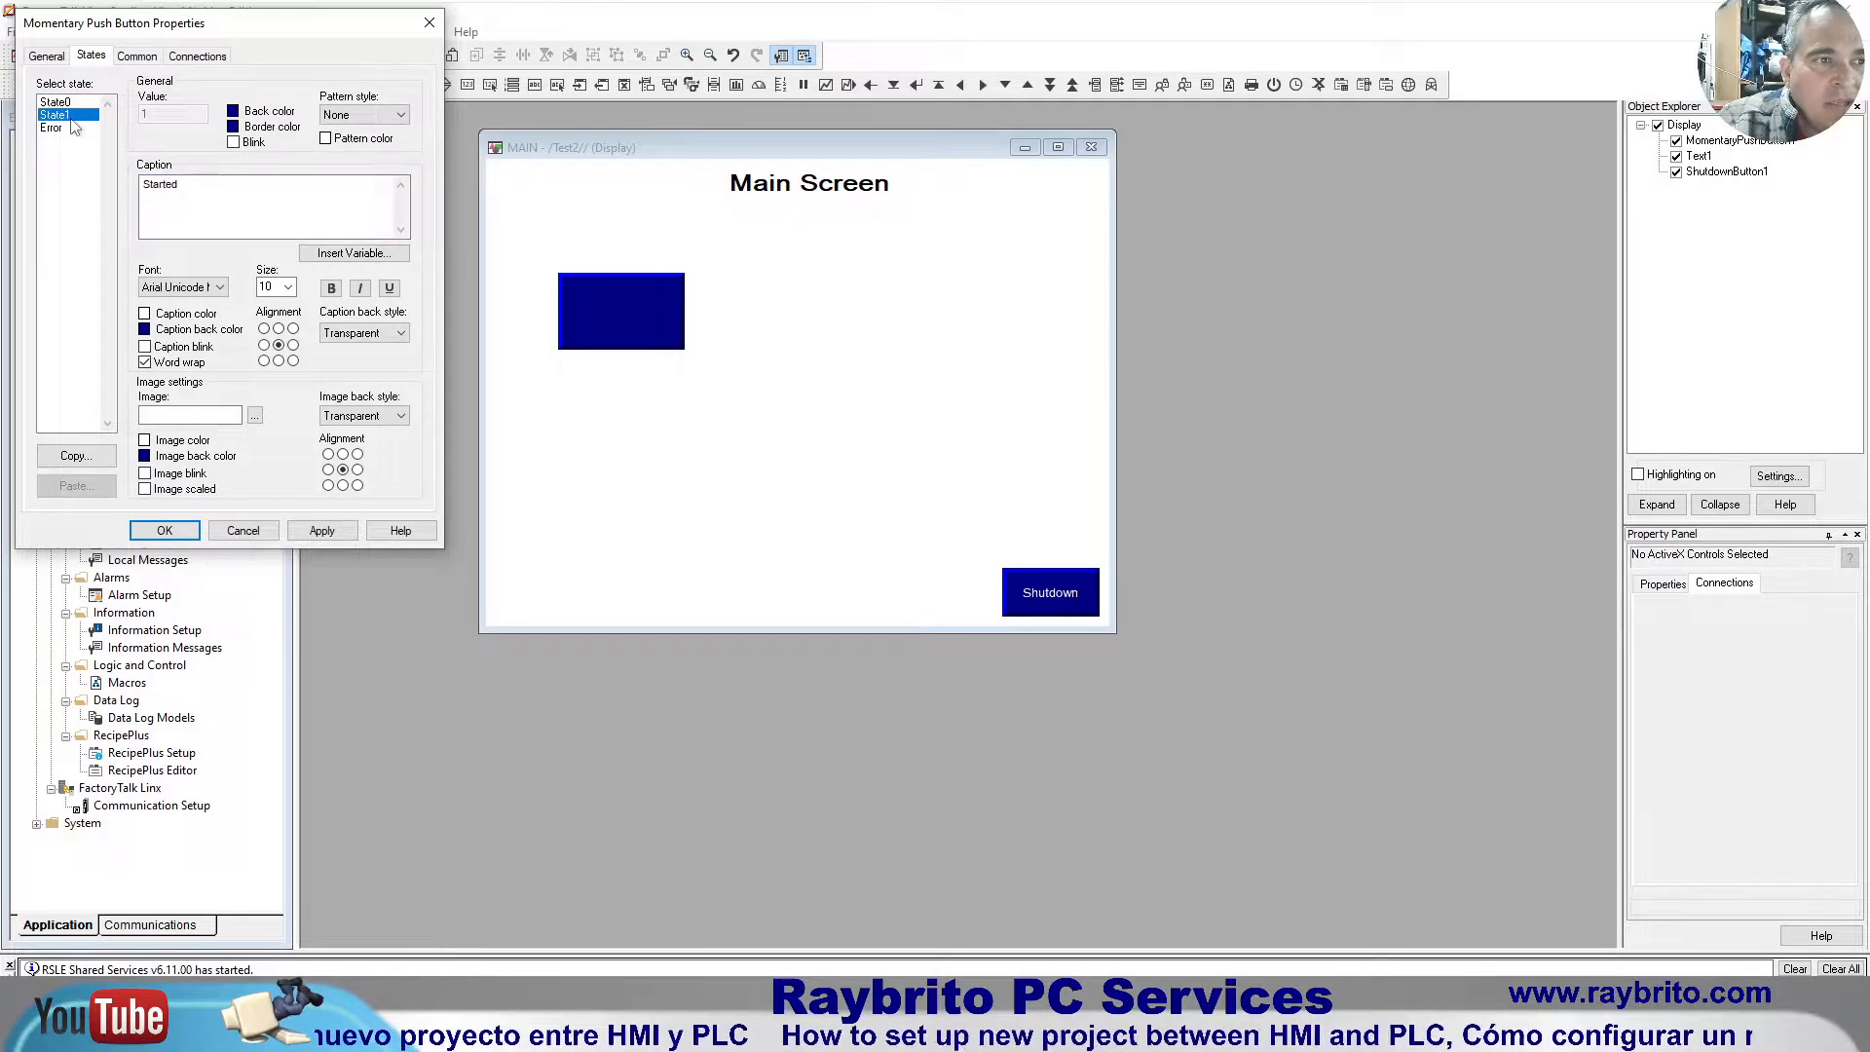
left_click(235, 112)
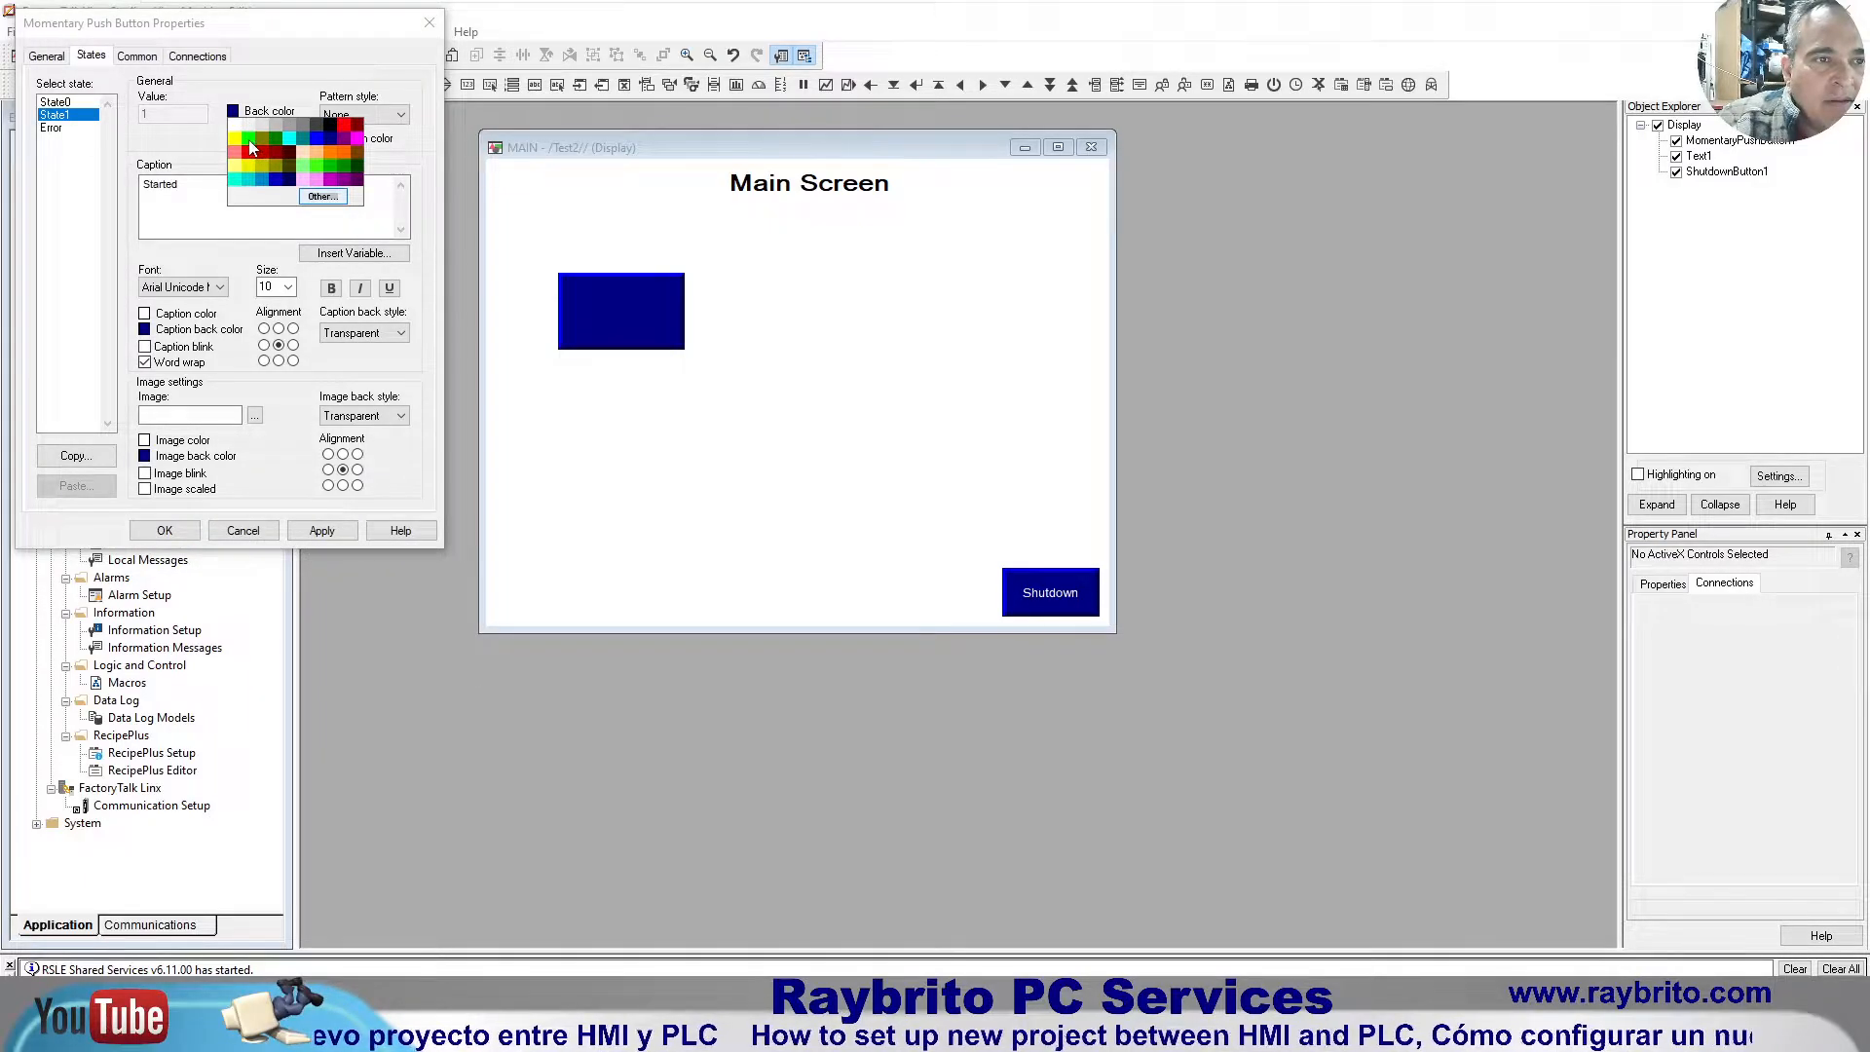
left_click(320, 171)
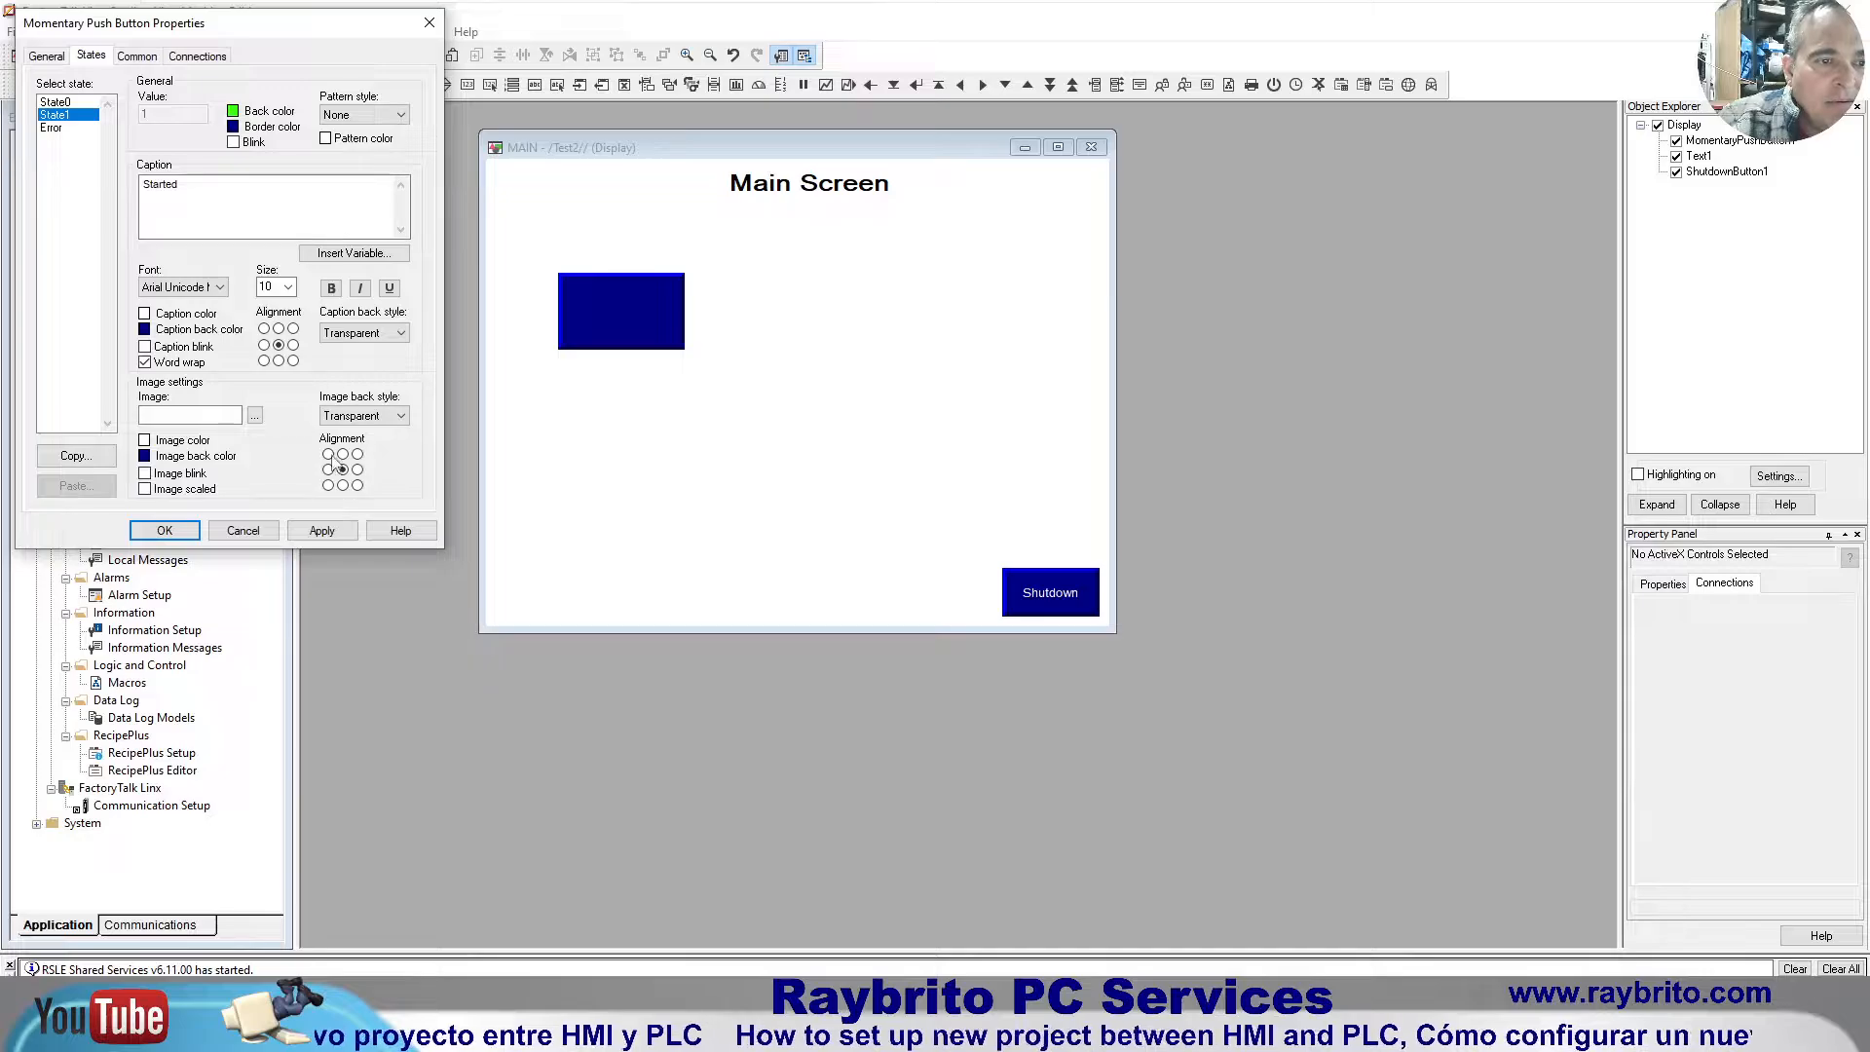
left_click(335, 532)
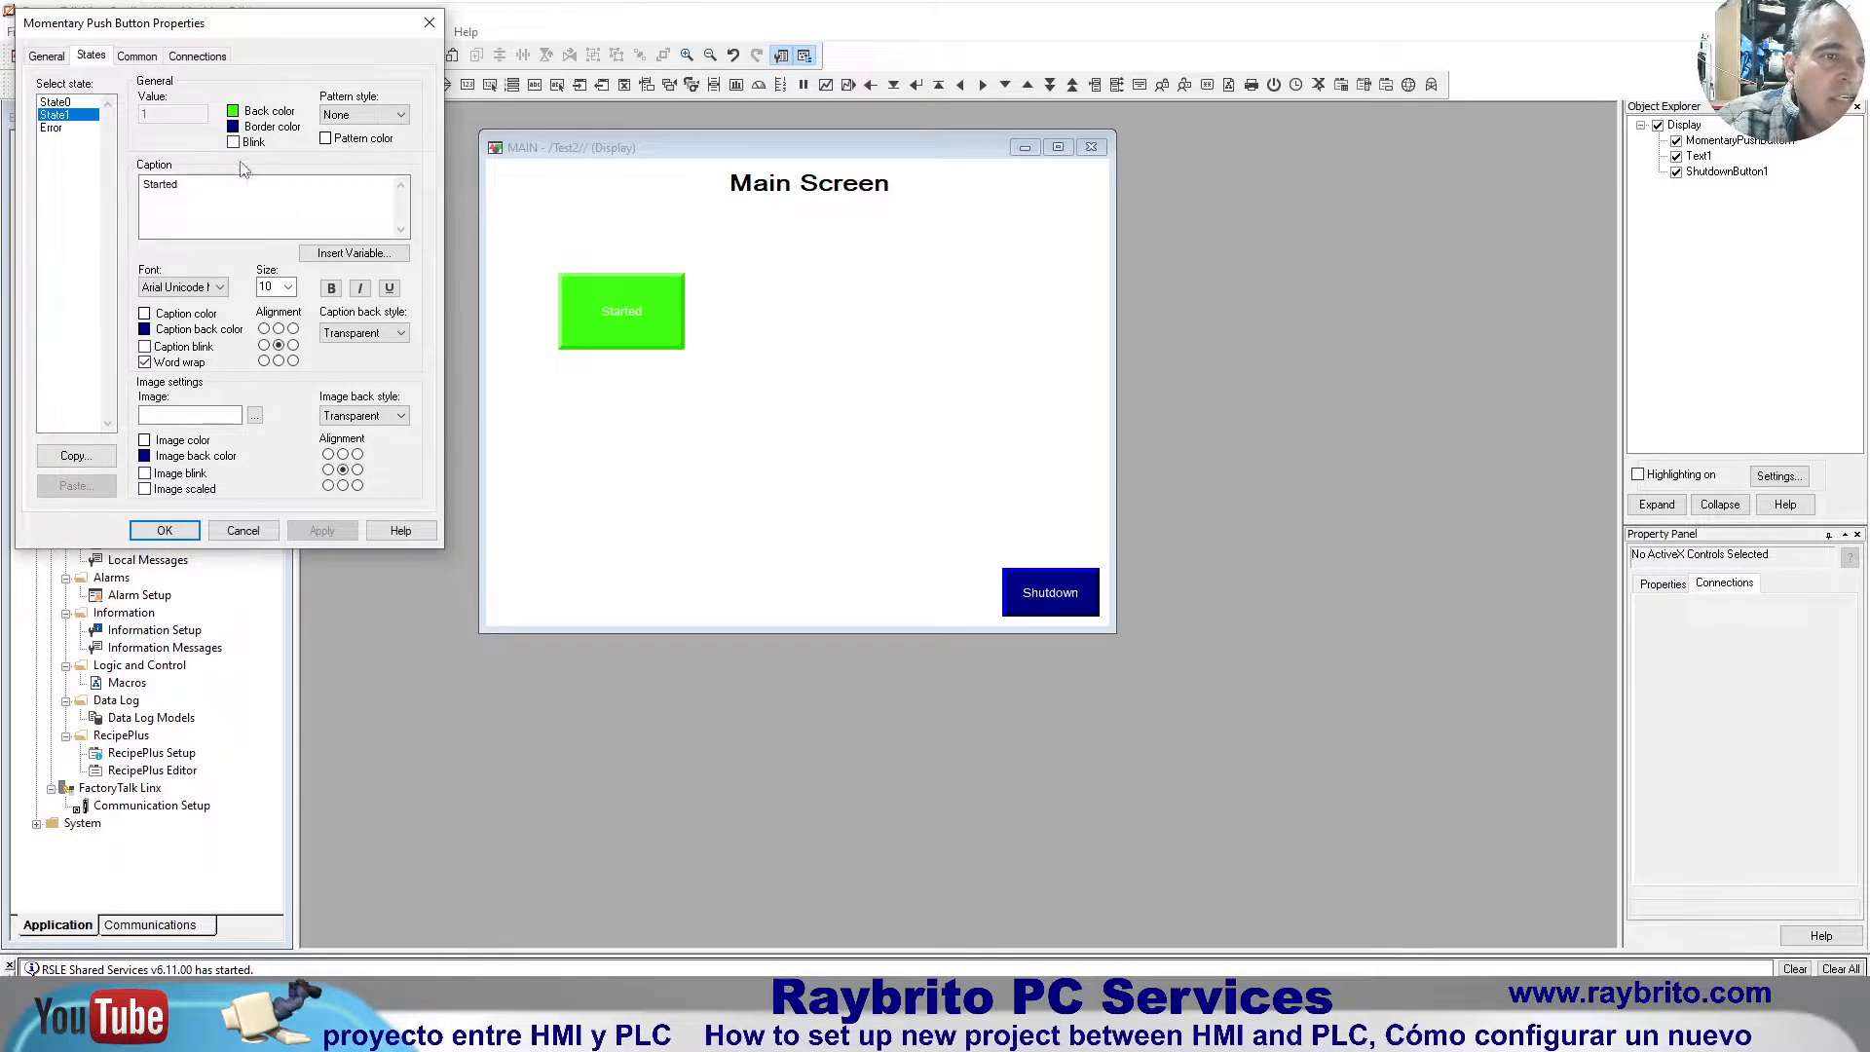
Step: Make the State1 caption "Started" bold with a black caption color and apply the formatting
left_click(75, 103)
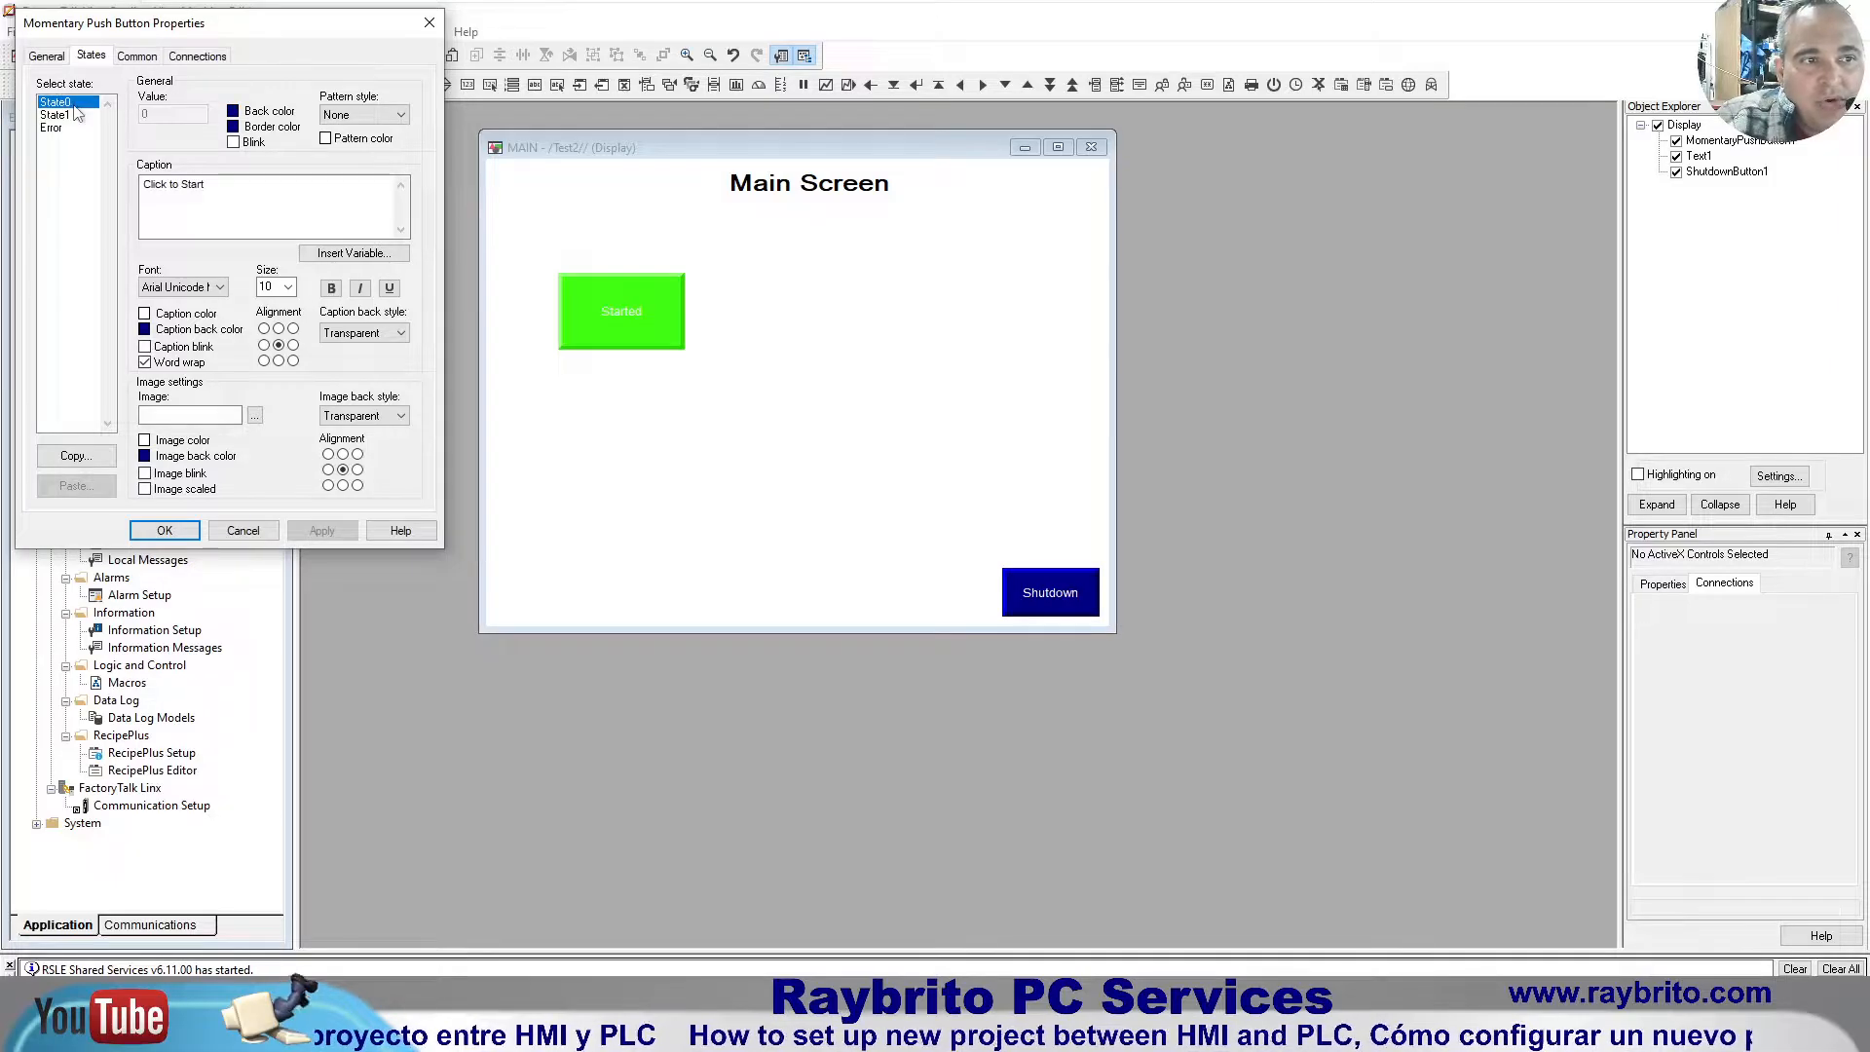
left_click(75, 115)
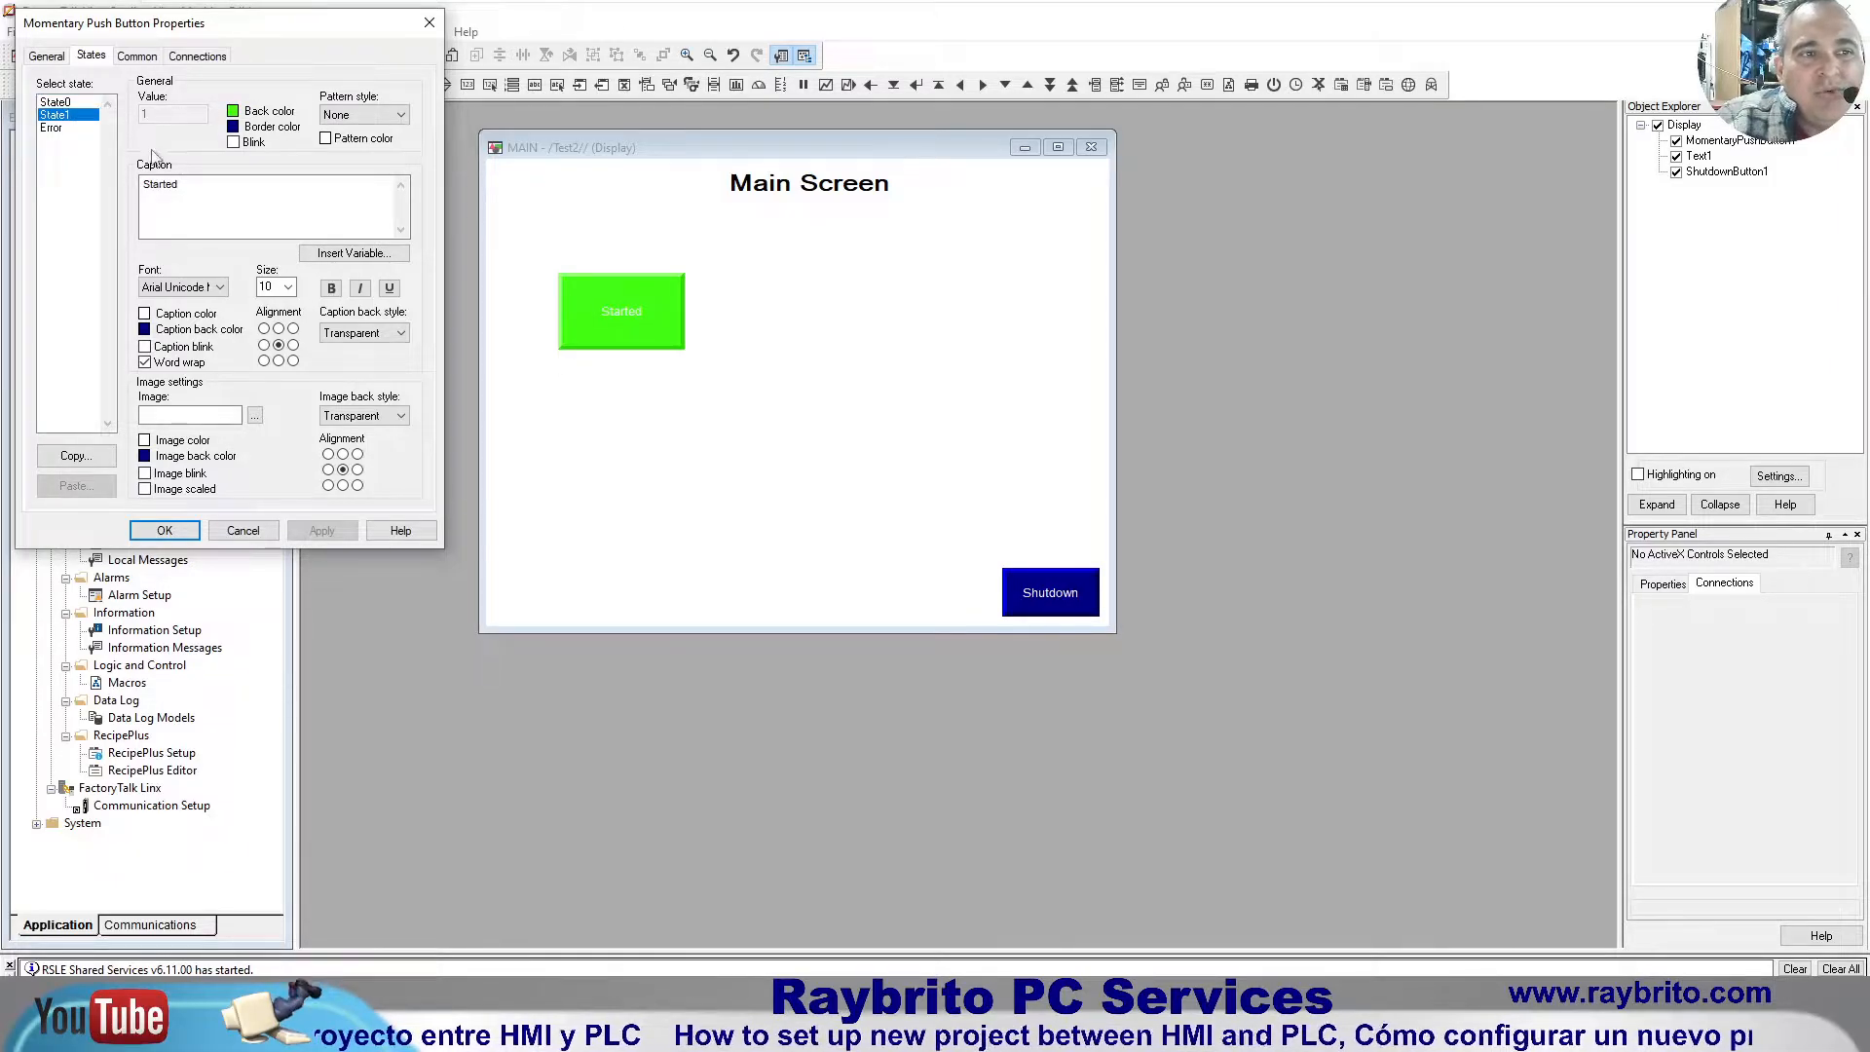
double_click(192, 195)
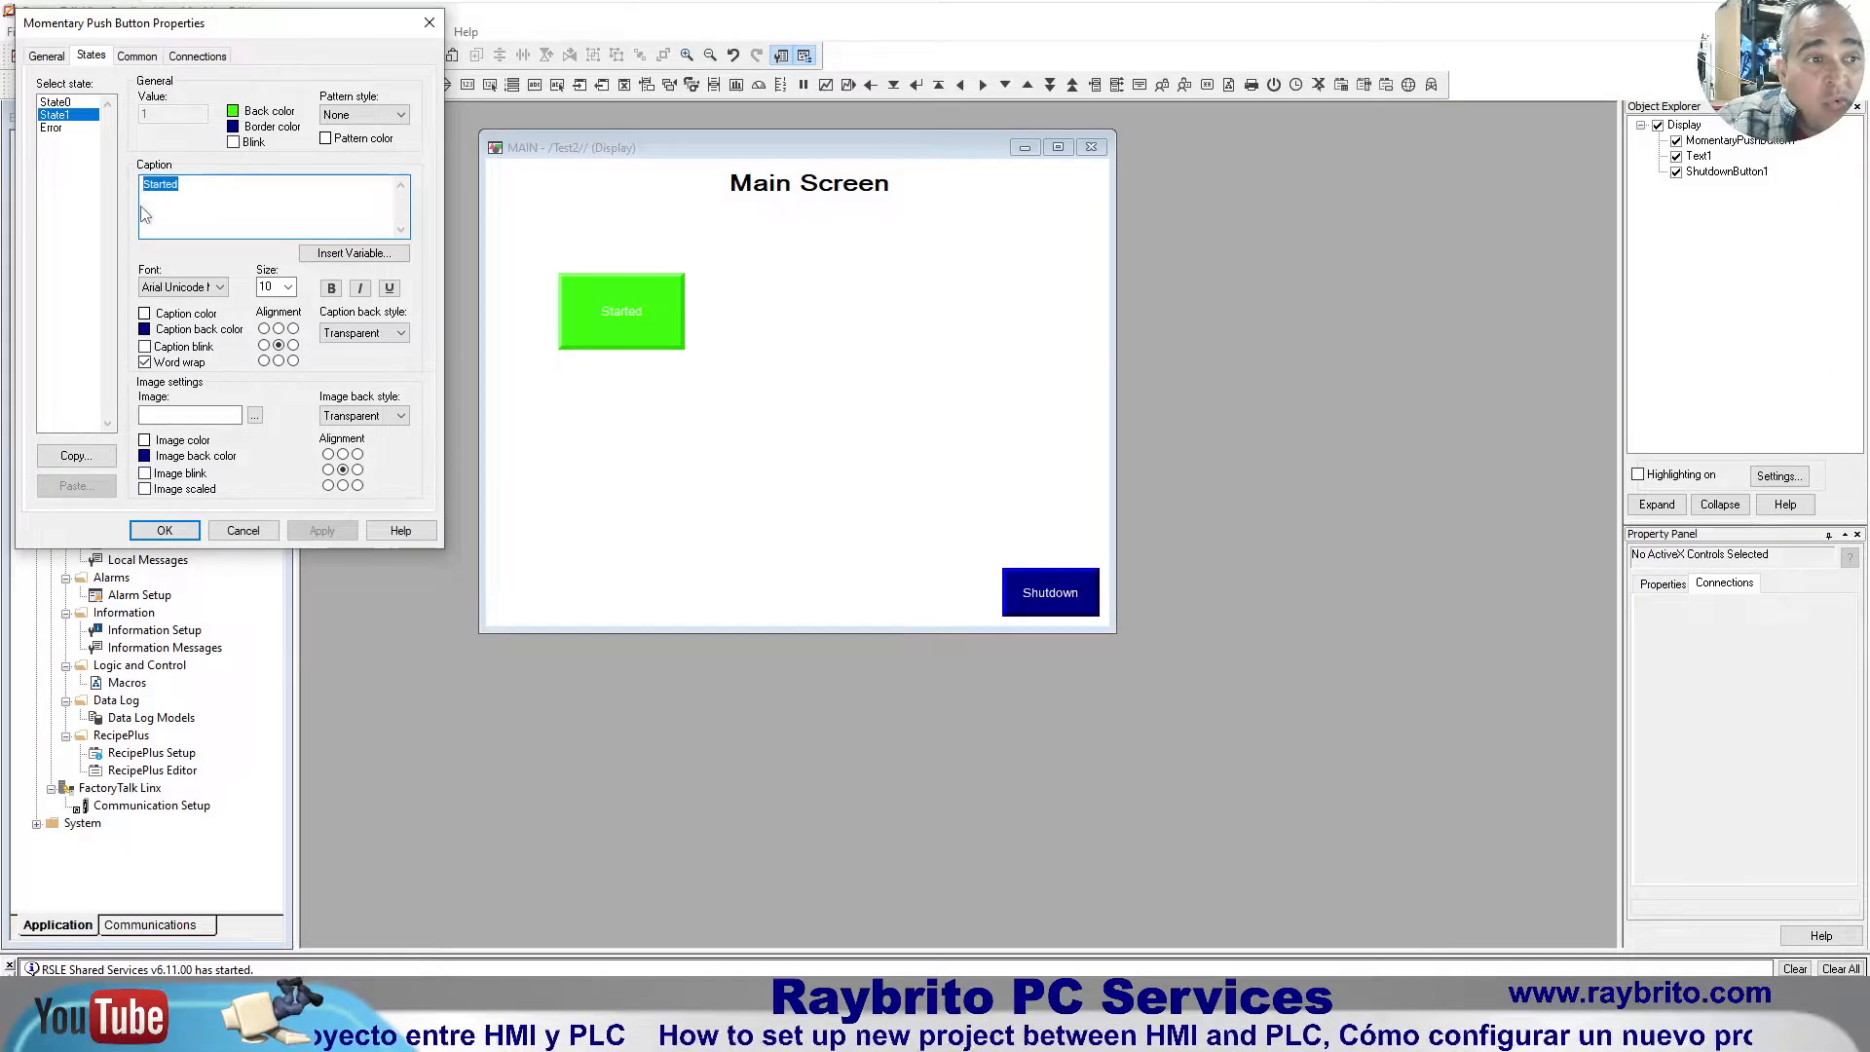
left_click(330, 288)
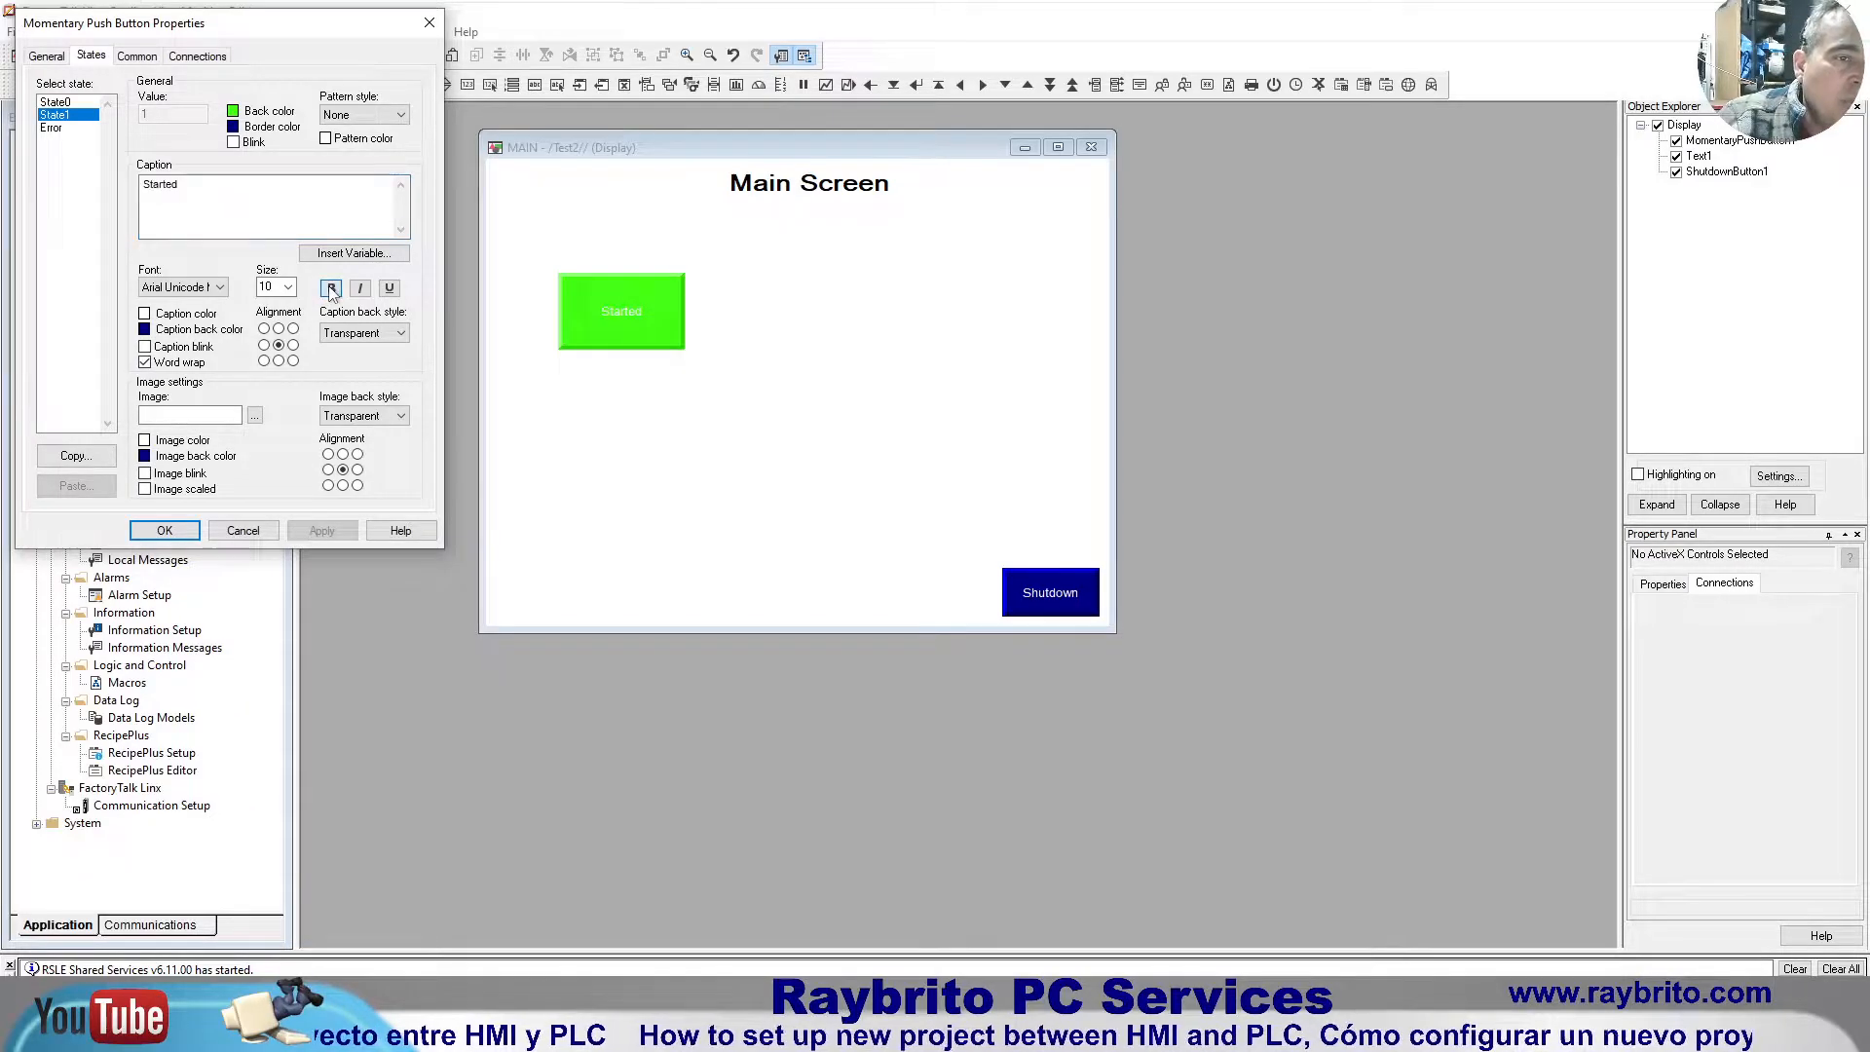
left_click(145, 328)
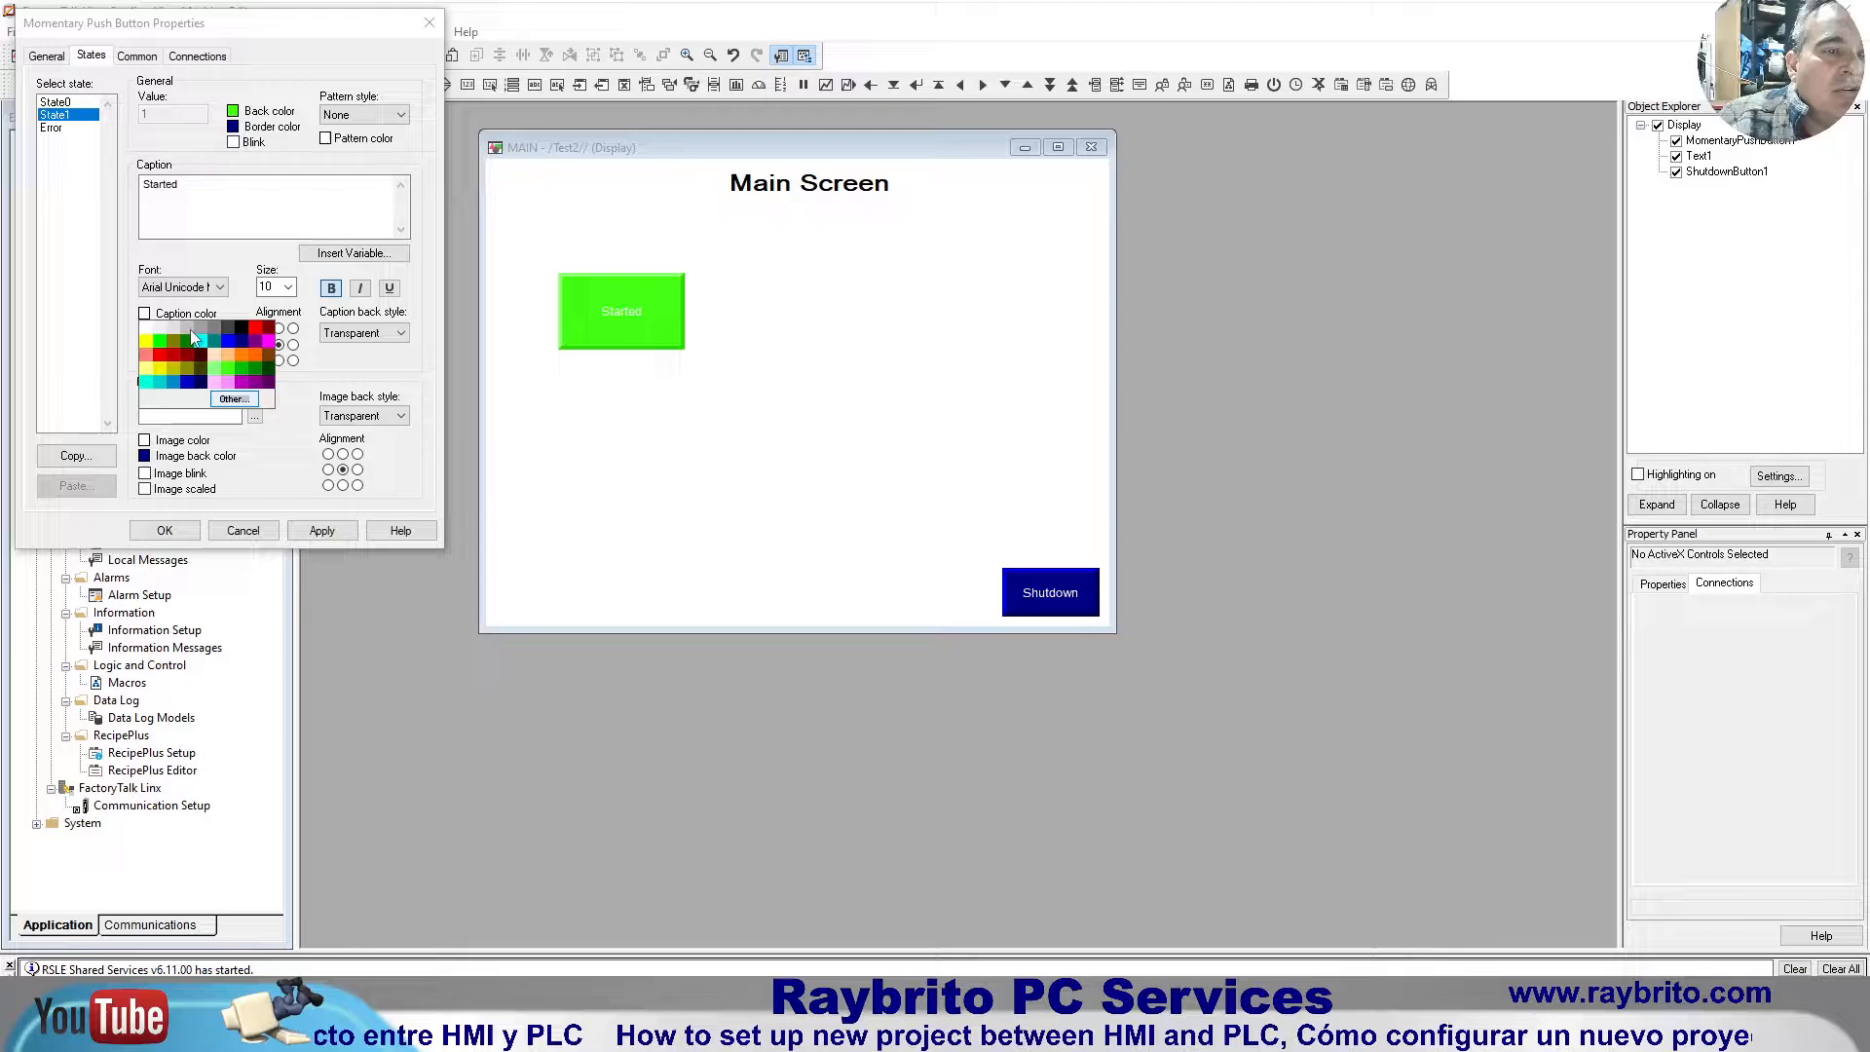
left_click(241, 326)
left_click(323, 530)
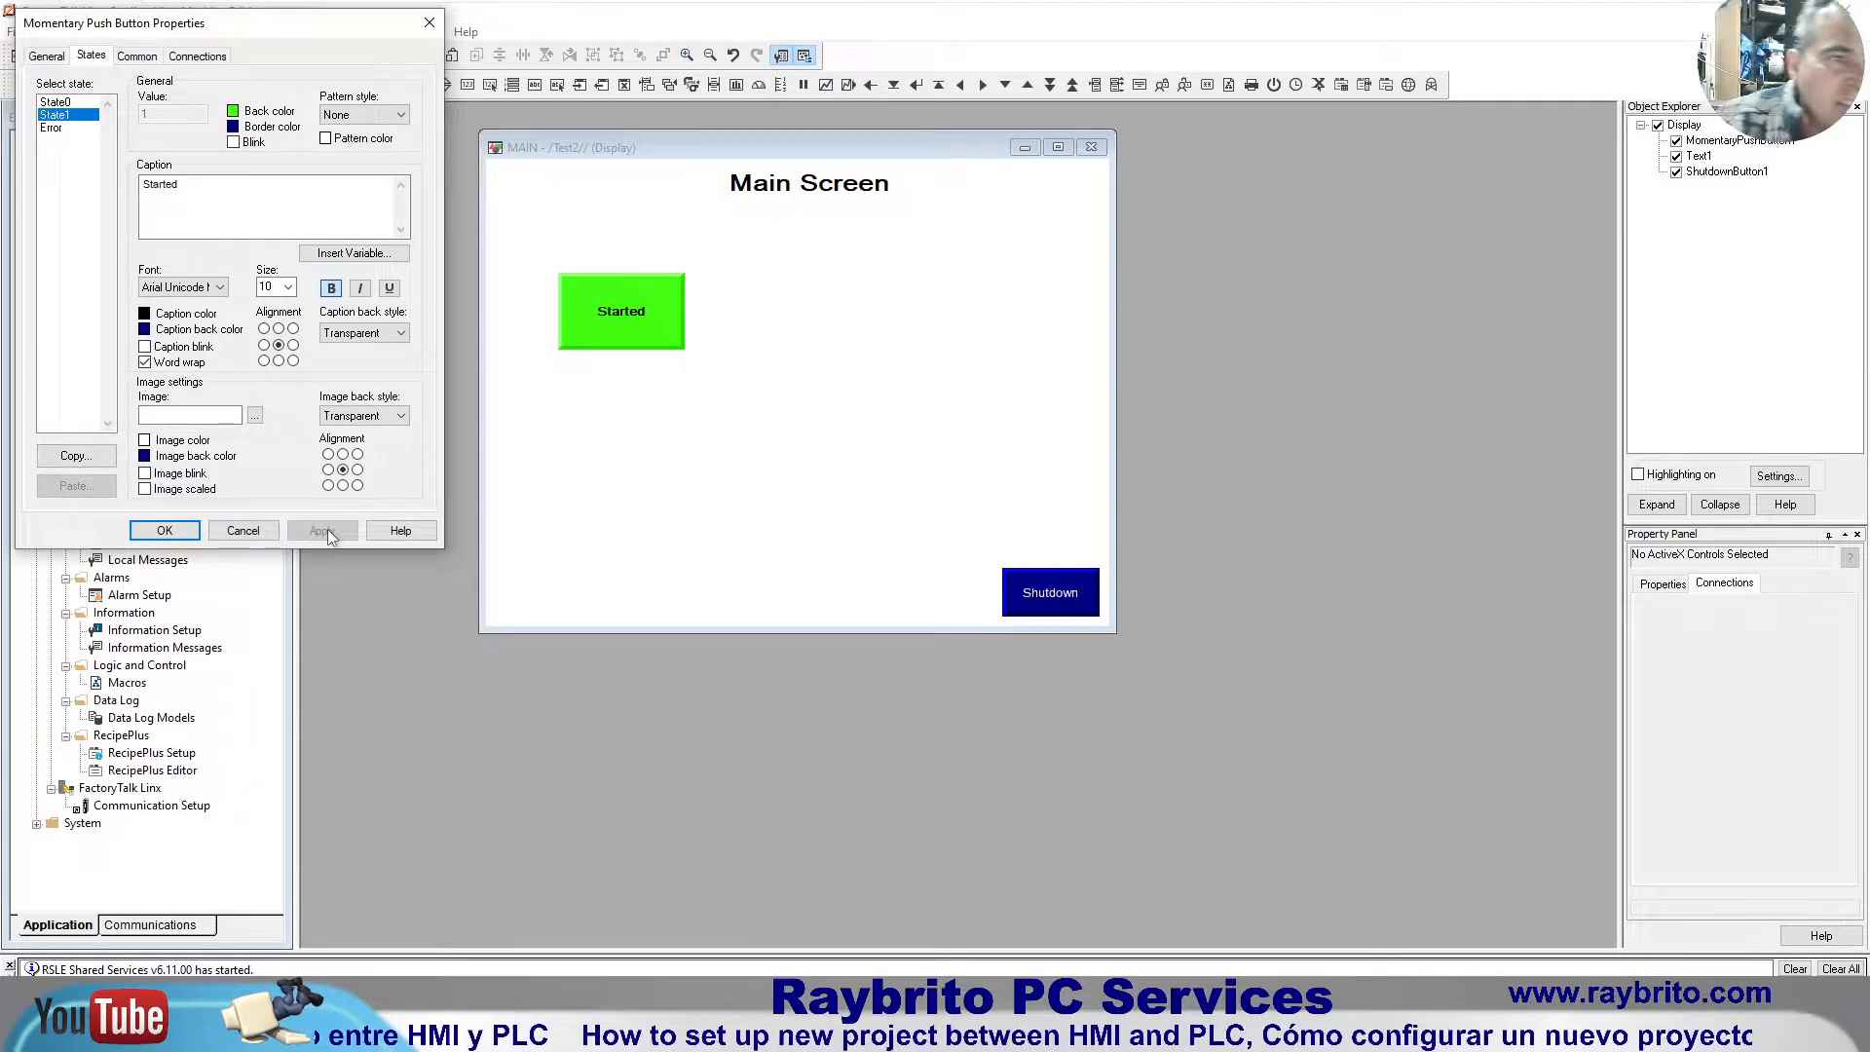
Step: Make the State0 caption "Click to Start" bold and apply the change
left_click(55, 101)
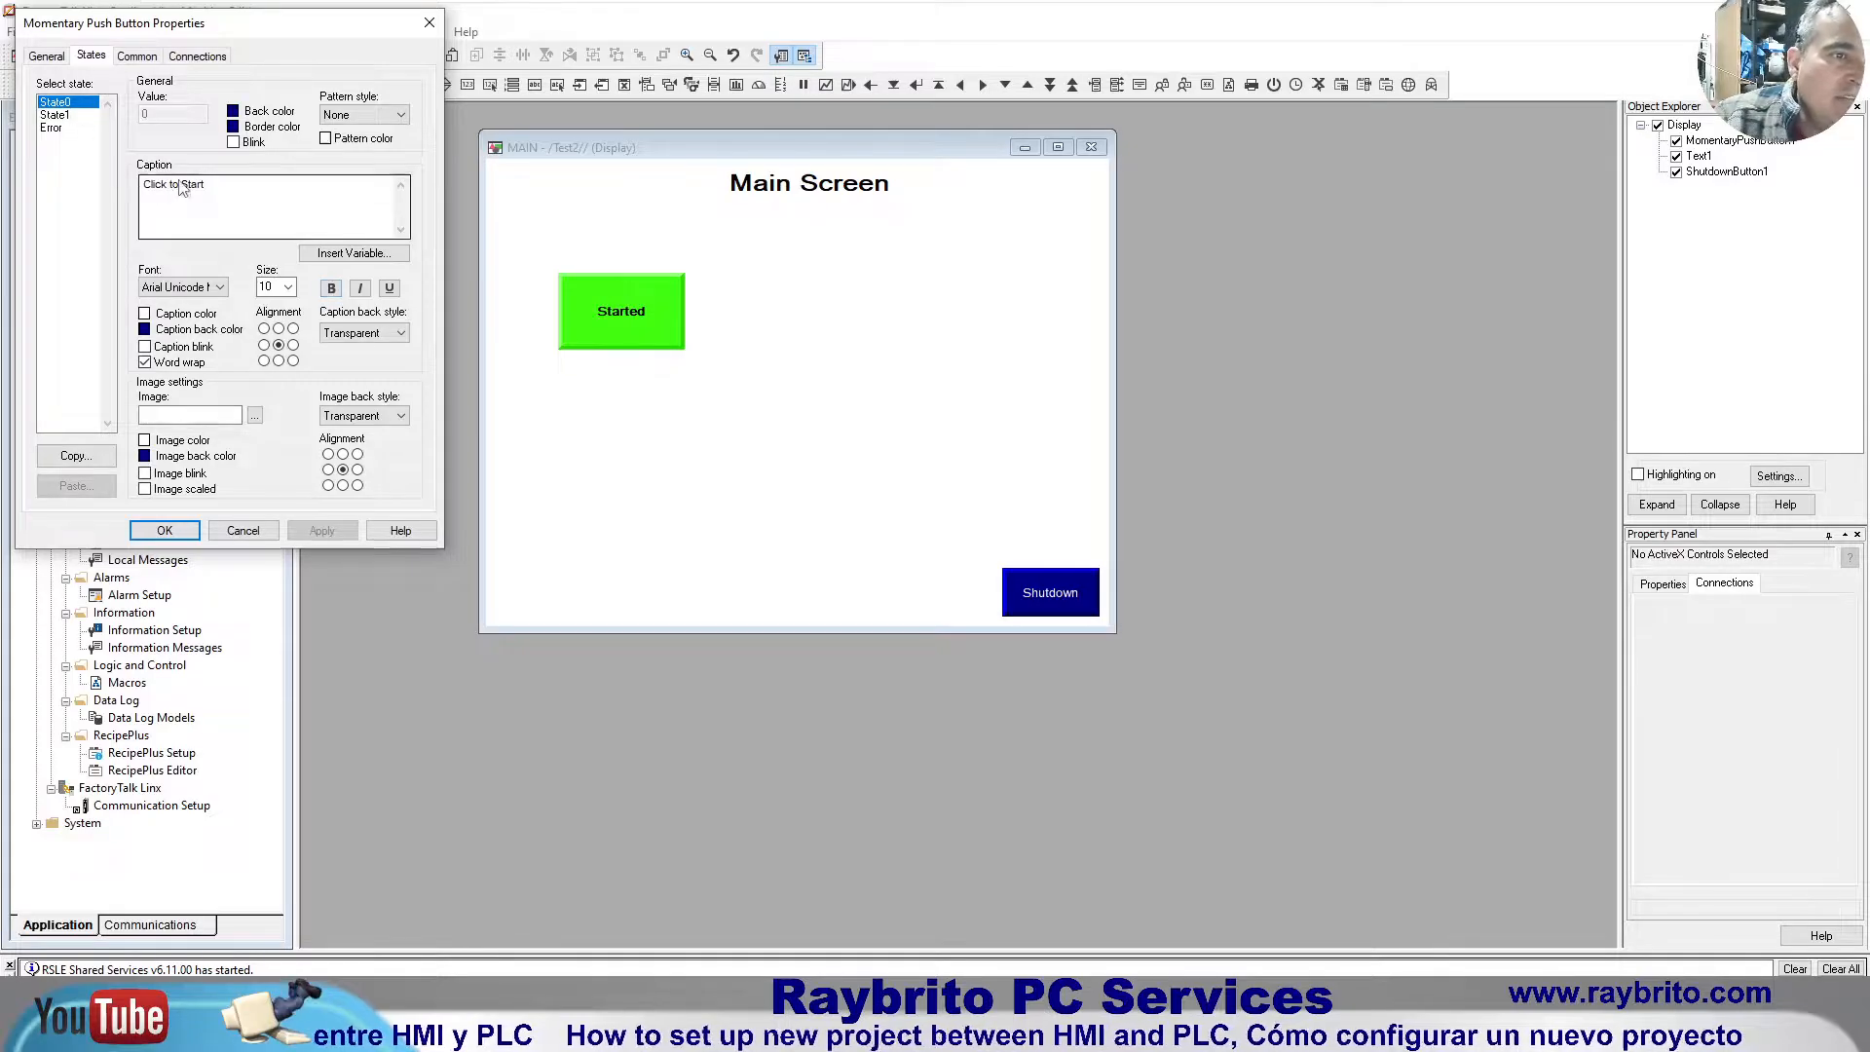
left_click(331, 288)
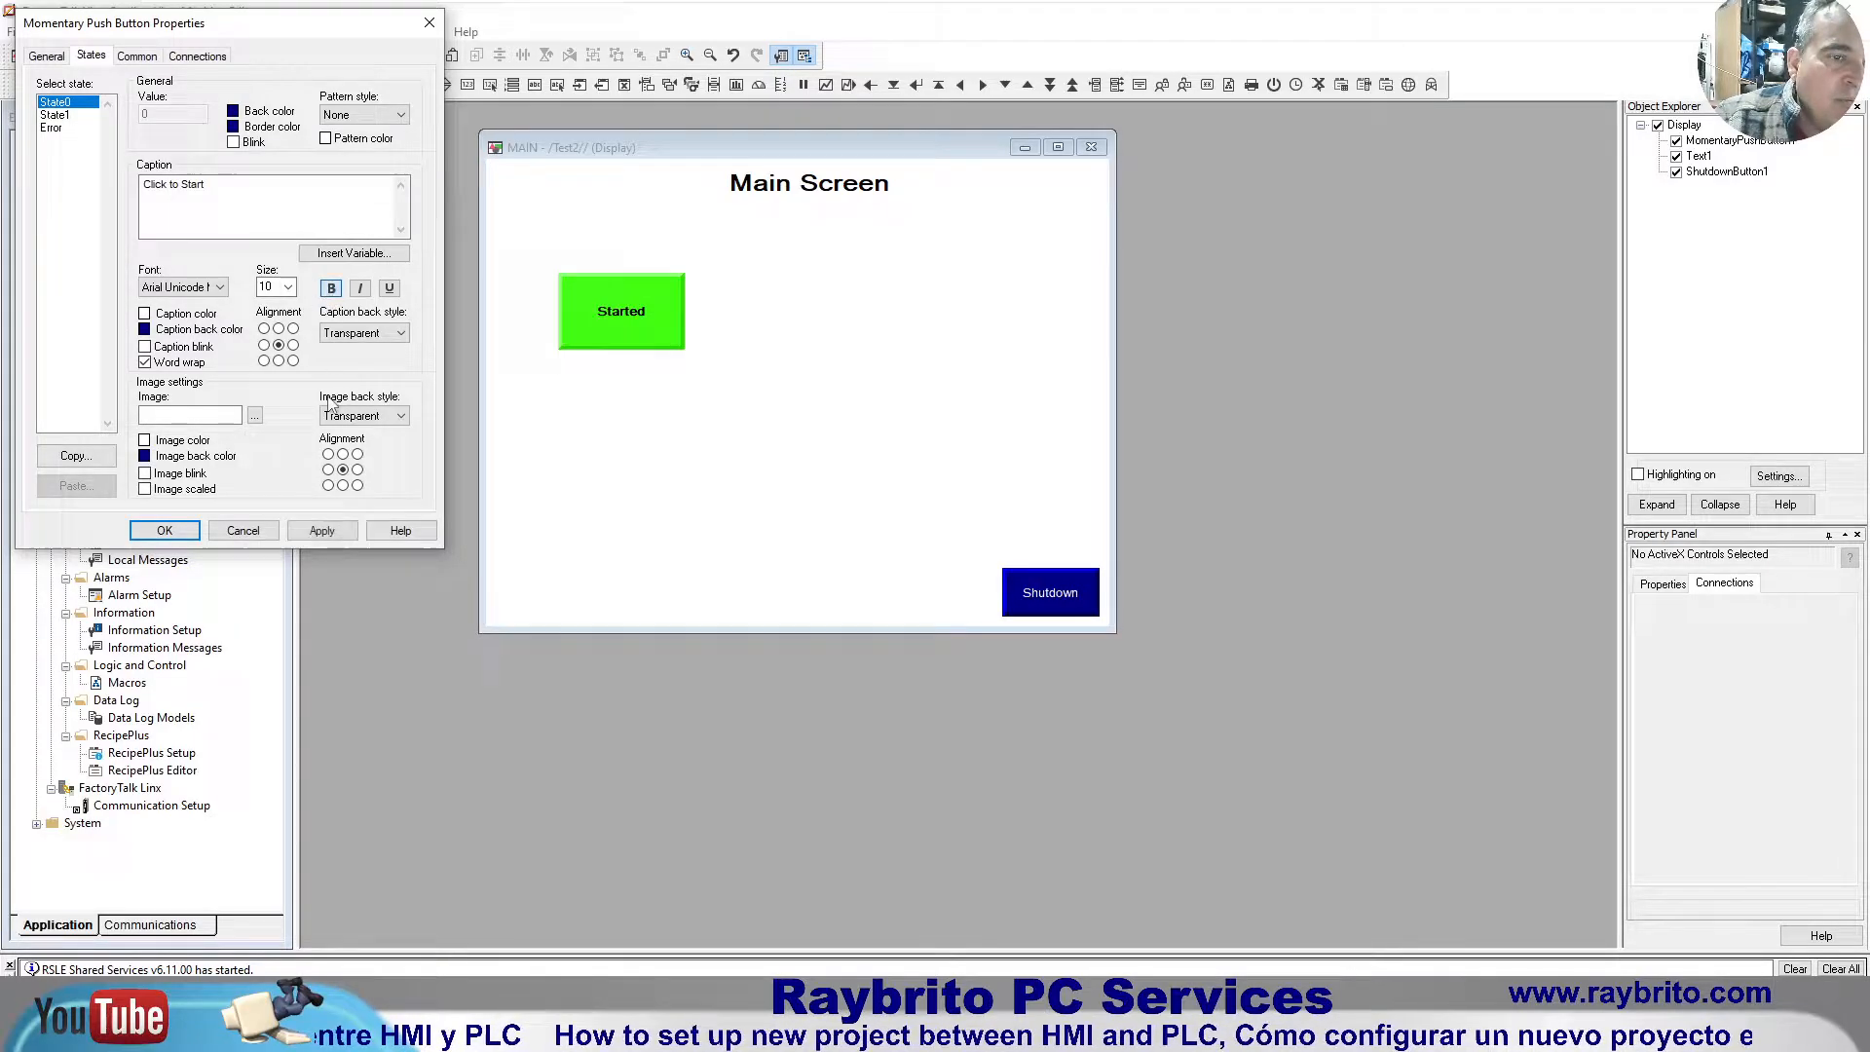
left_click(322, 530)
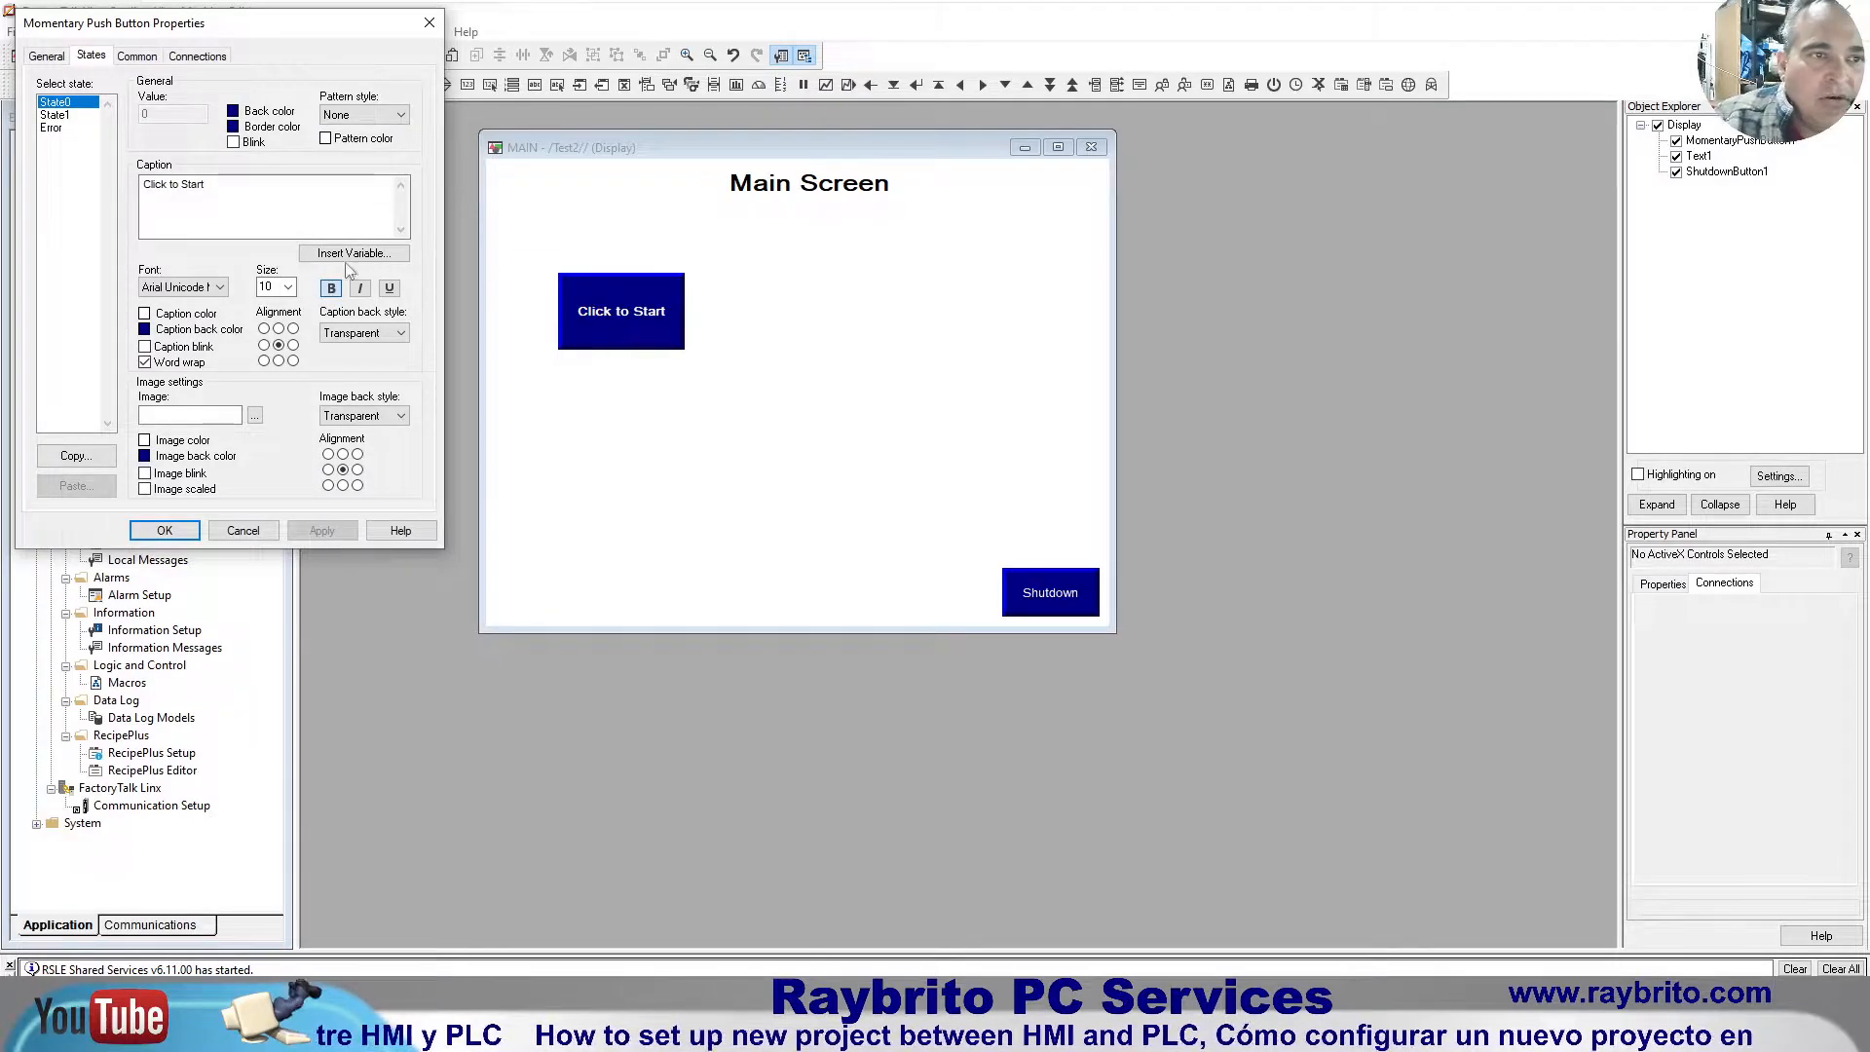
left_click(54, 115)
left_click(57, 102)
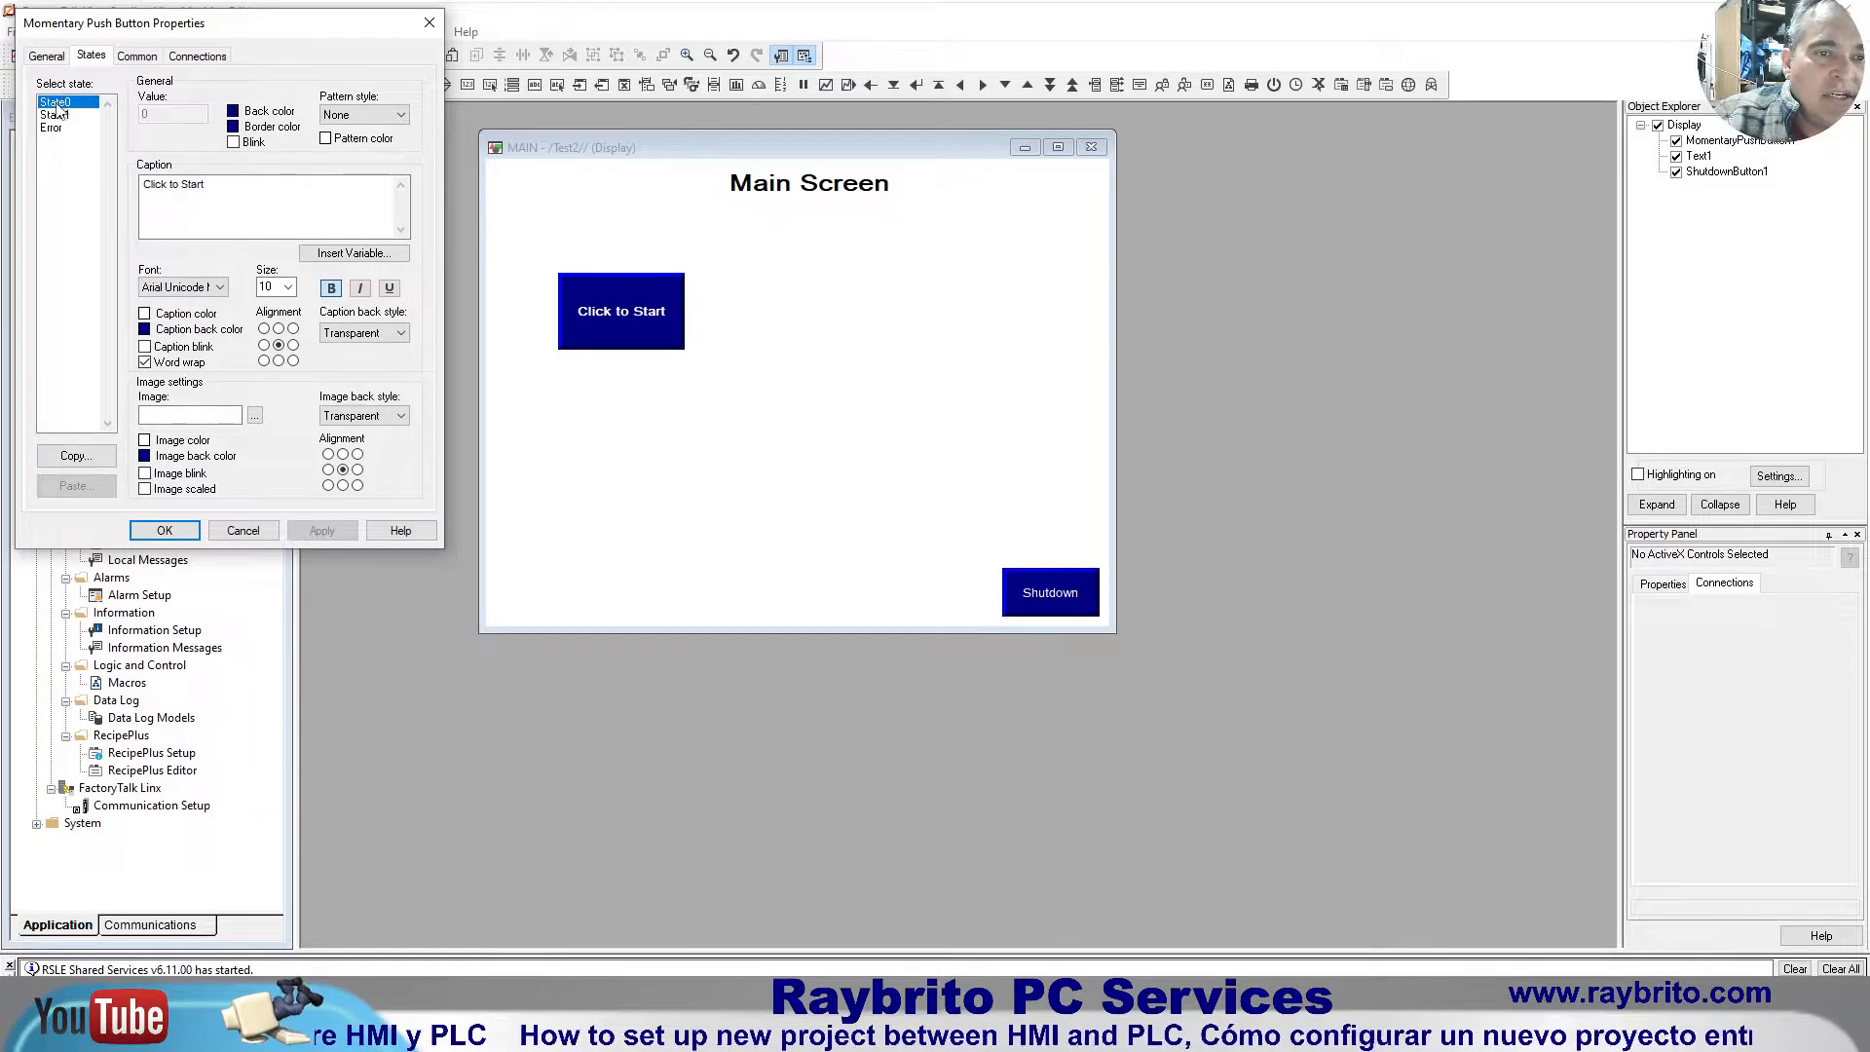
Step: Set the height of the "Click to Start" push button to 80 and accept its properties
left_click(137, 56)
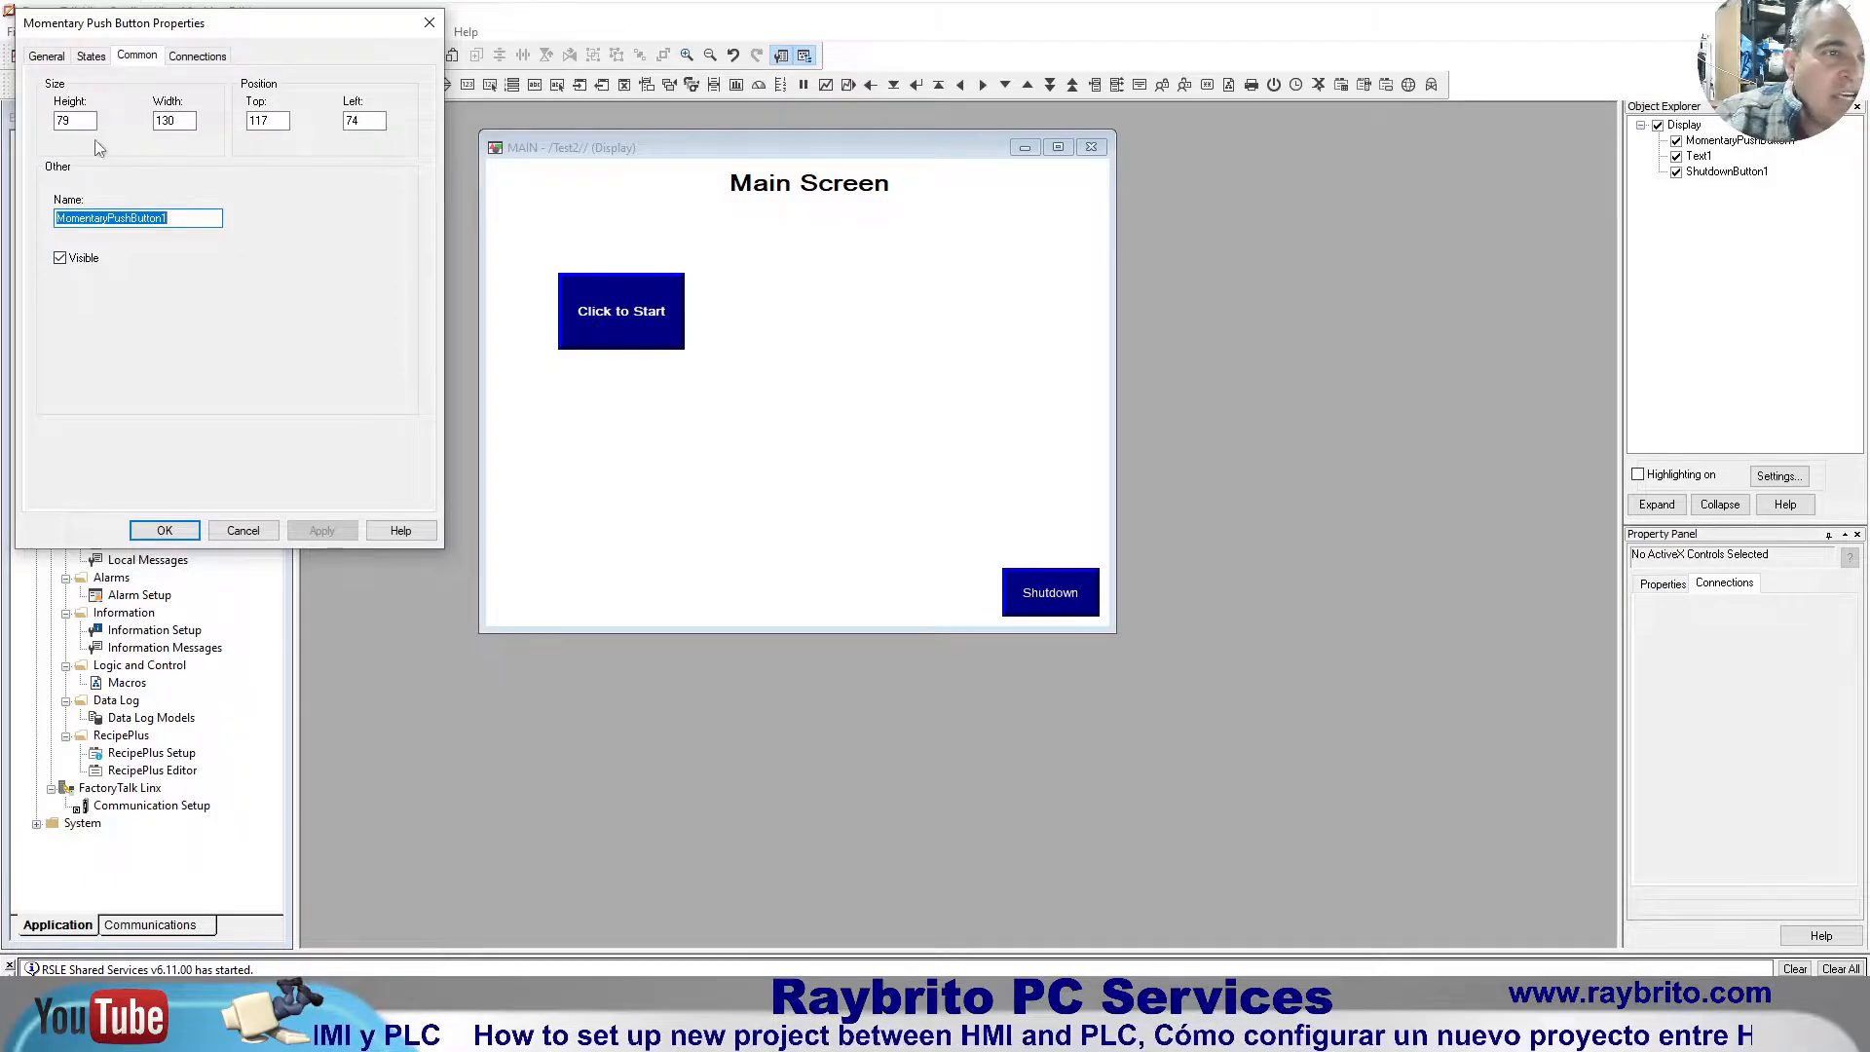
left_click_drag(93, 121, 32, 125)
type("80")
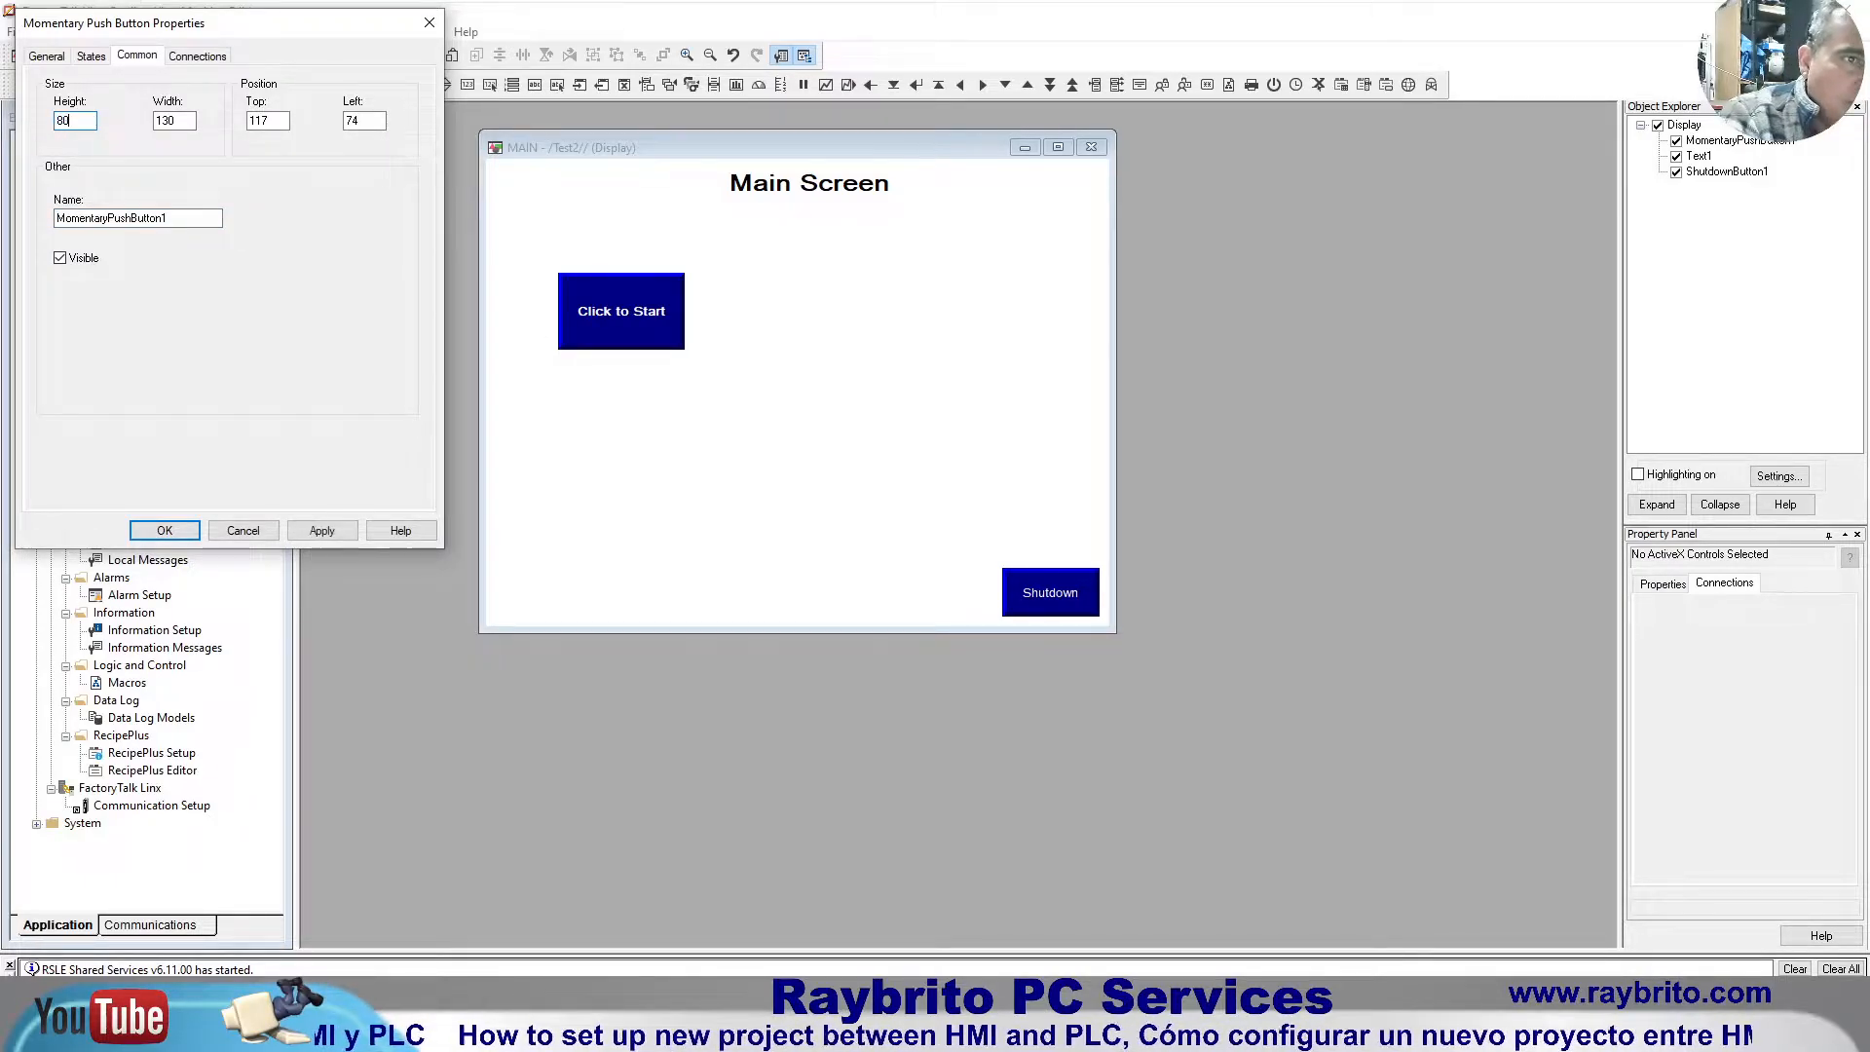
key("Return")
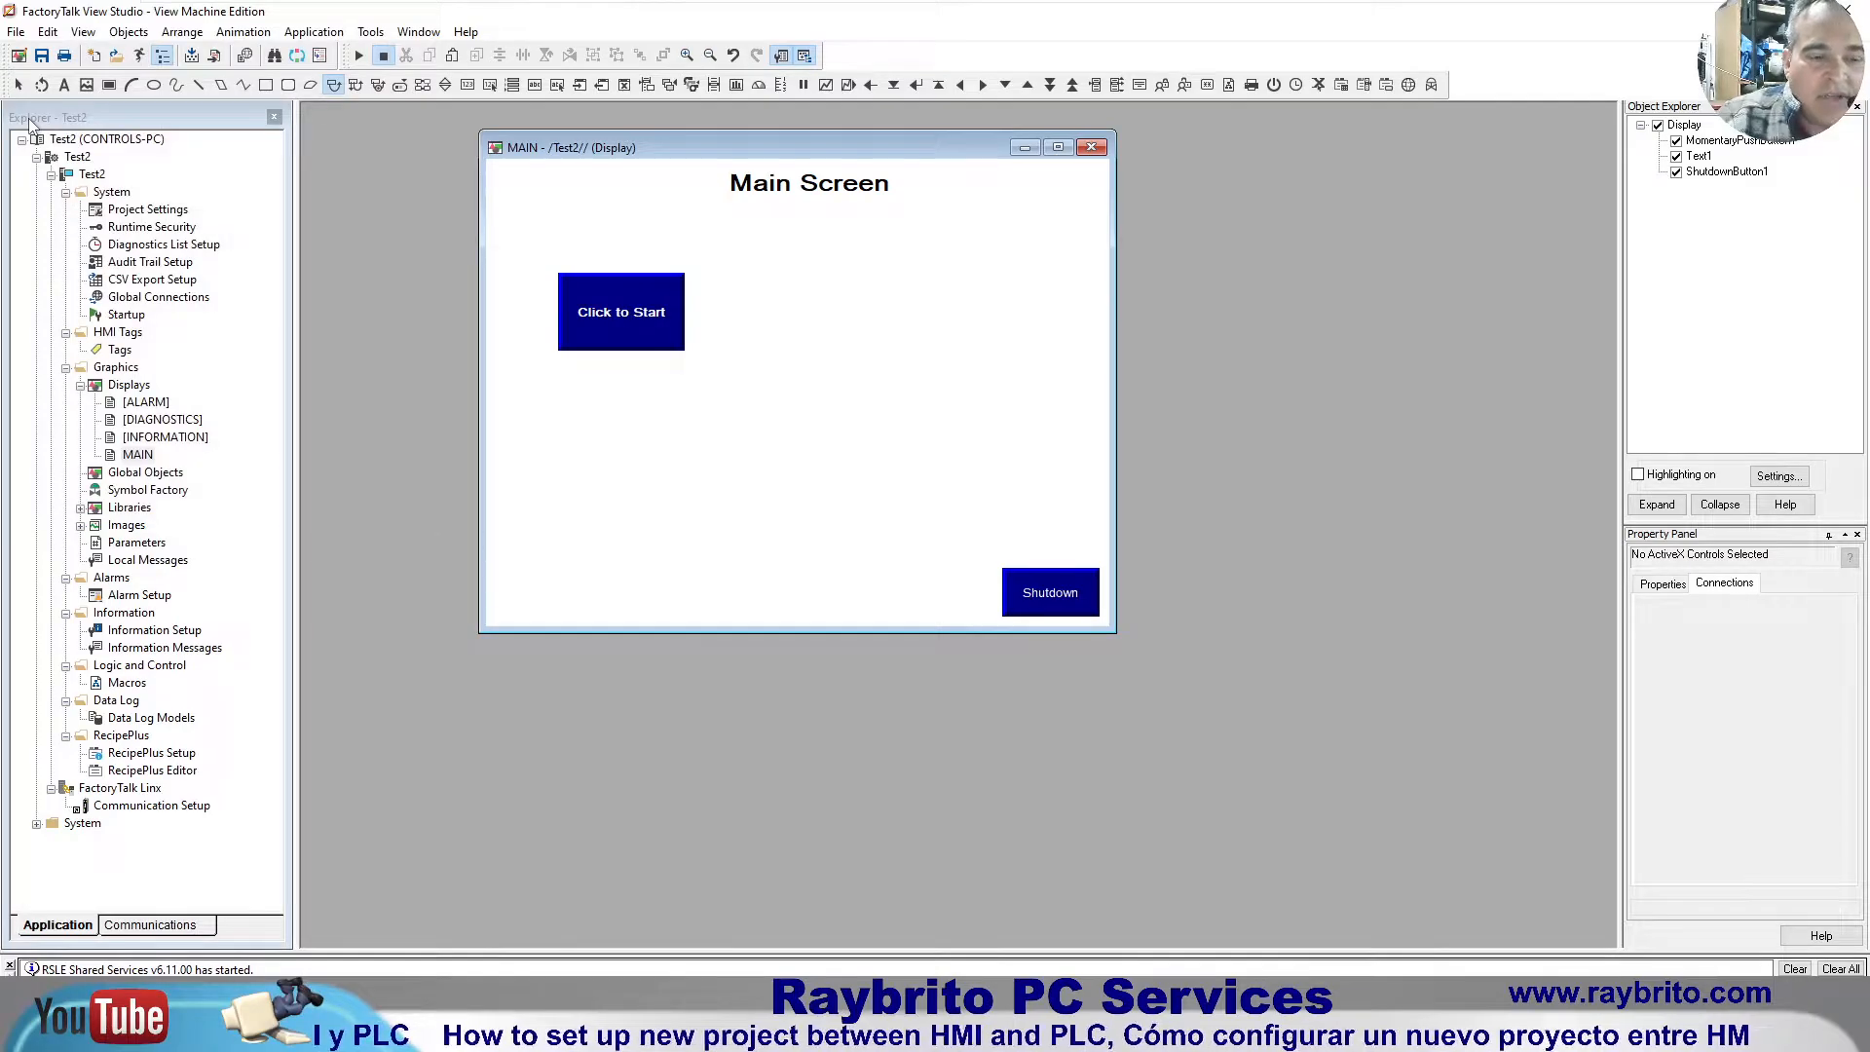
Step: Browse tags for the "Click to Start" button's Value connection, refreshing all folders and opening the online MainProgram folder under BlackBox
double_click(597, 321)
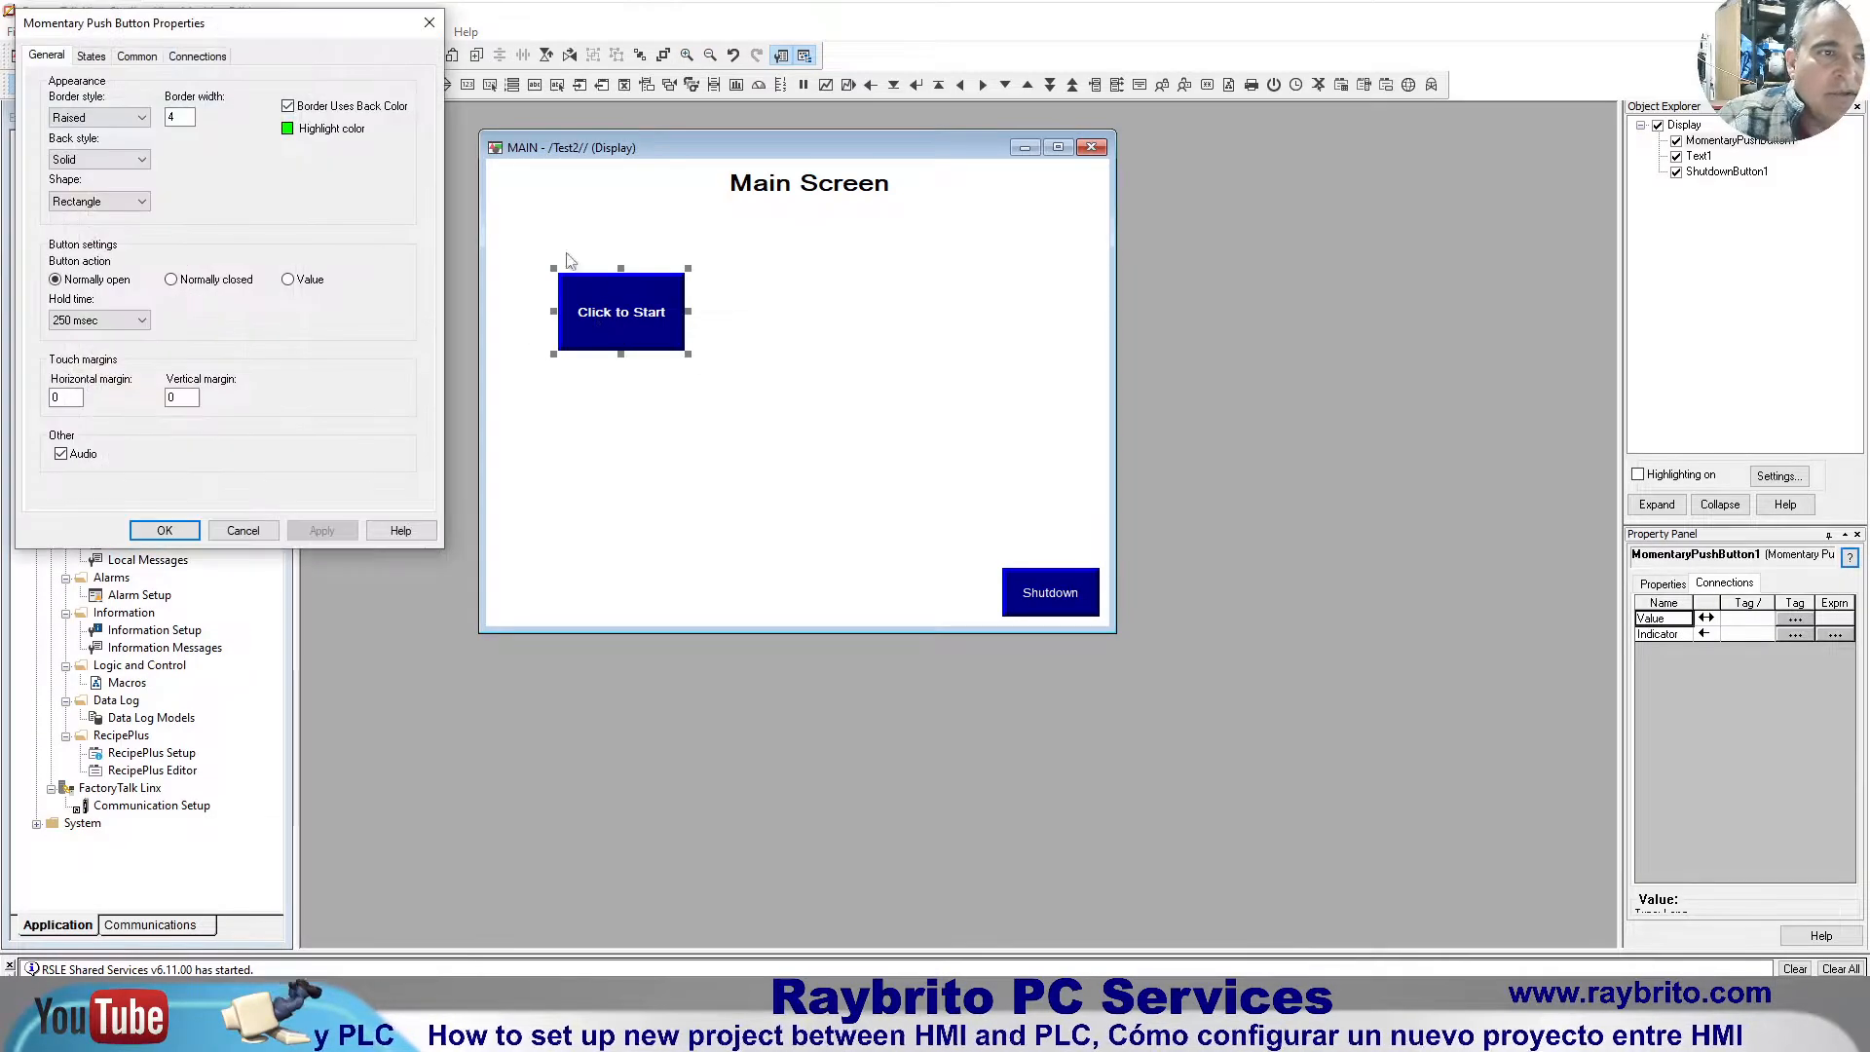
left_click(137, 56)
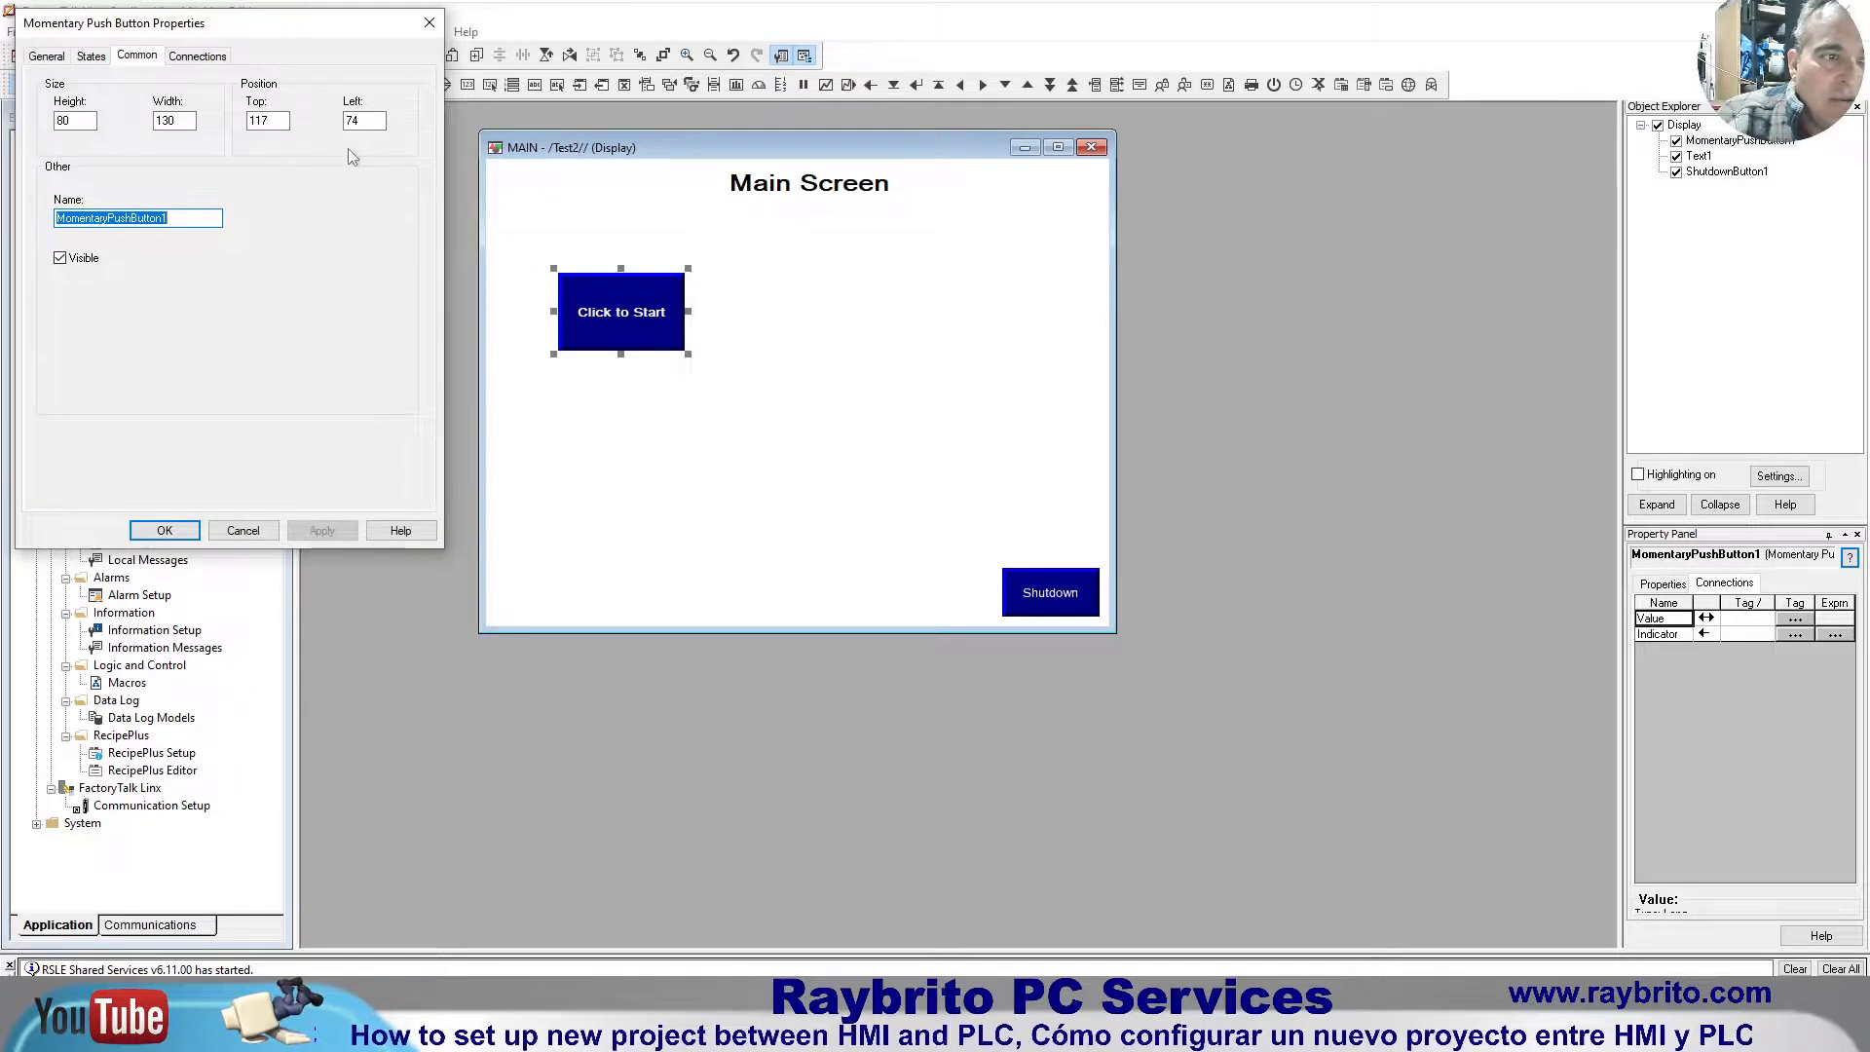
left_click(196, 59)
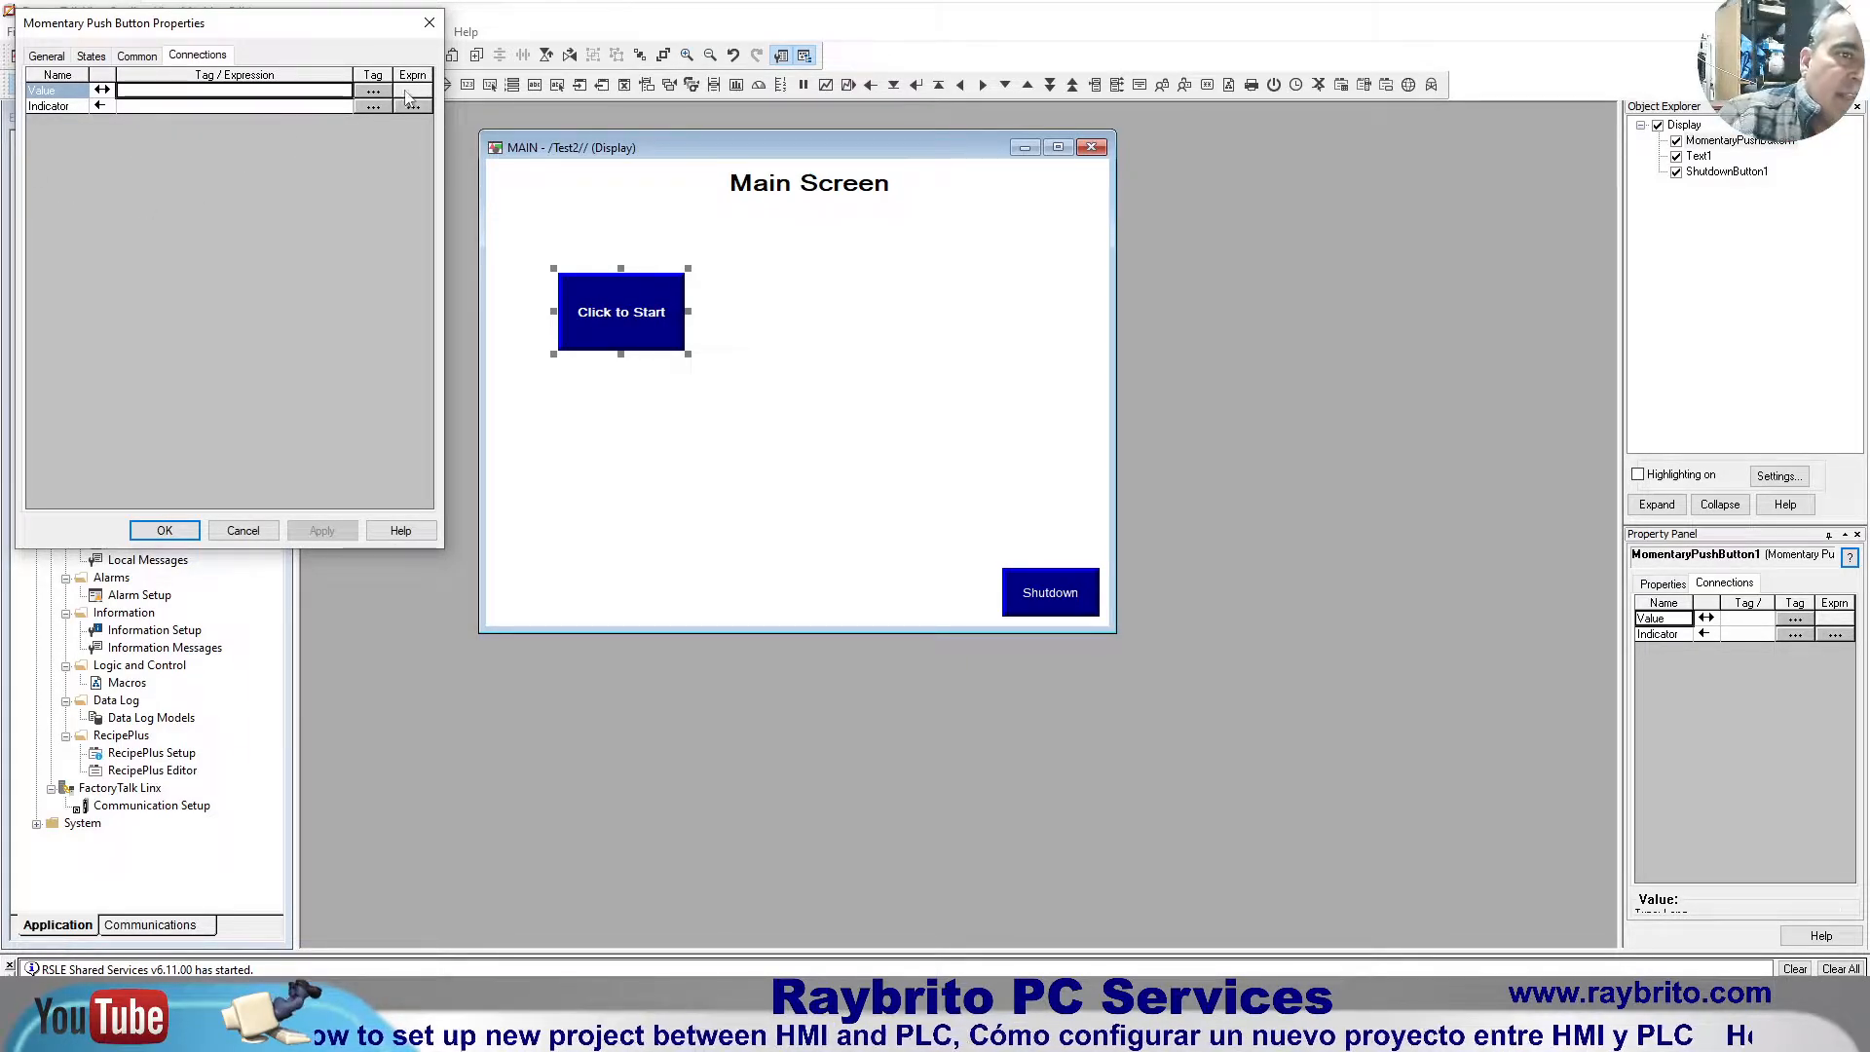
left_click(372, 93)
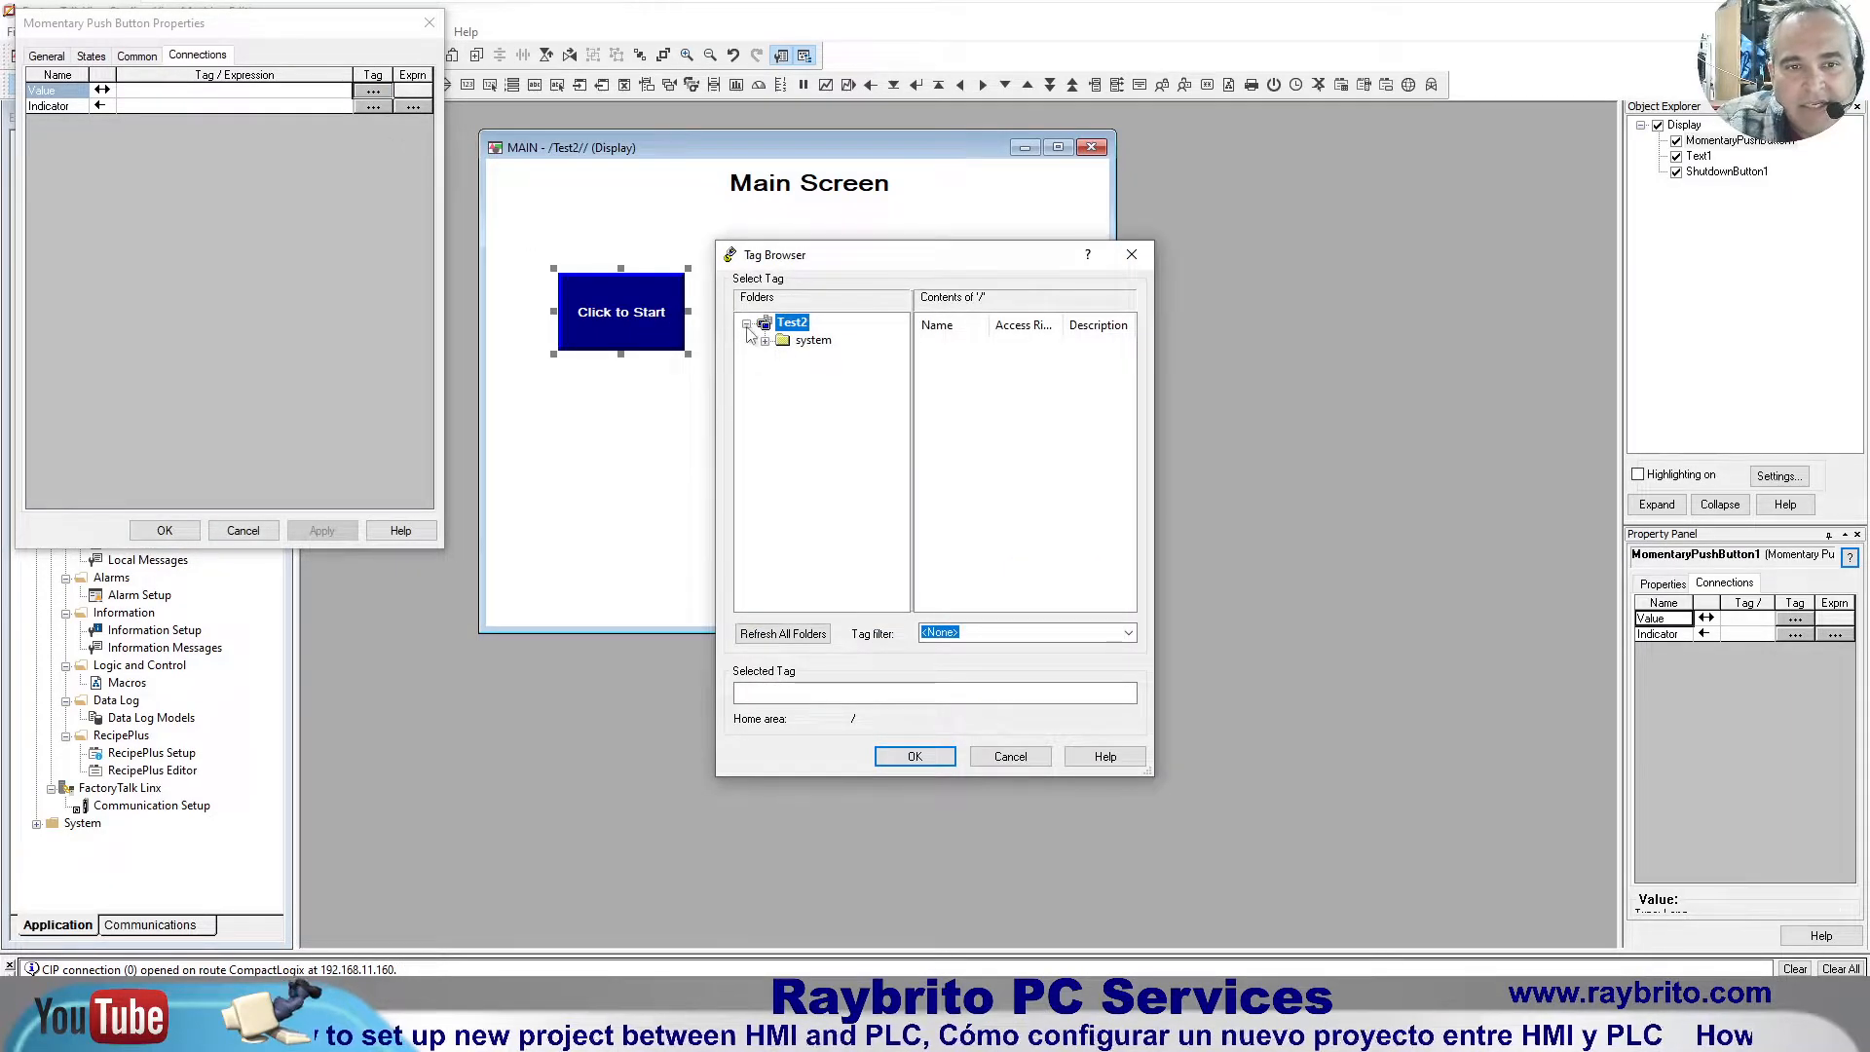
left_click(808, 634)
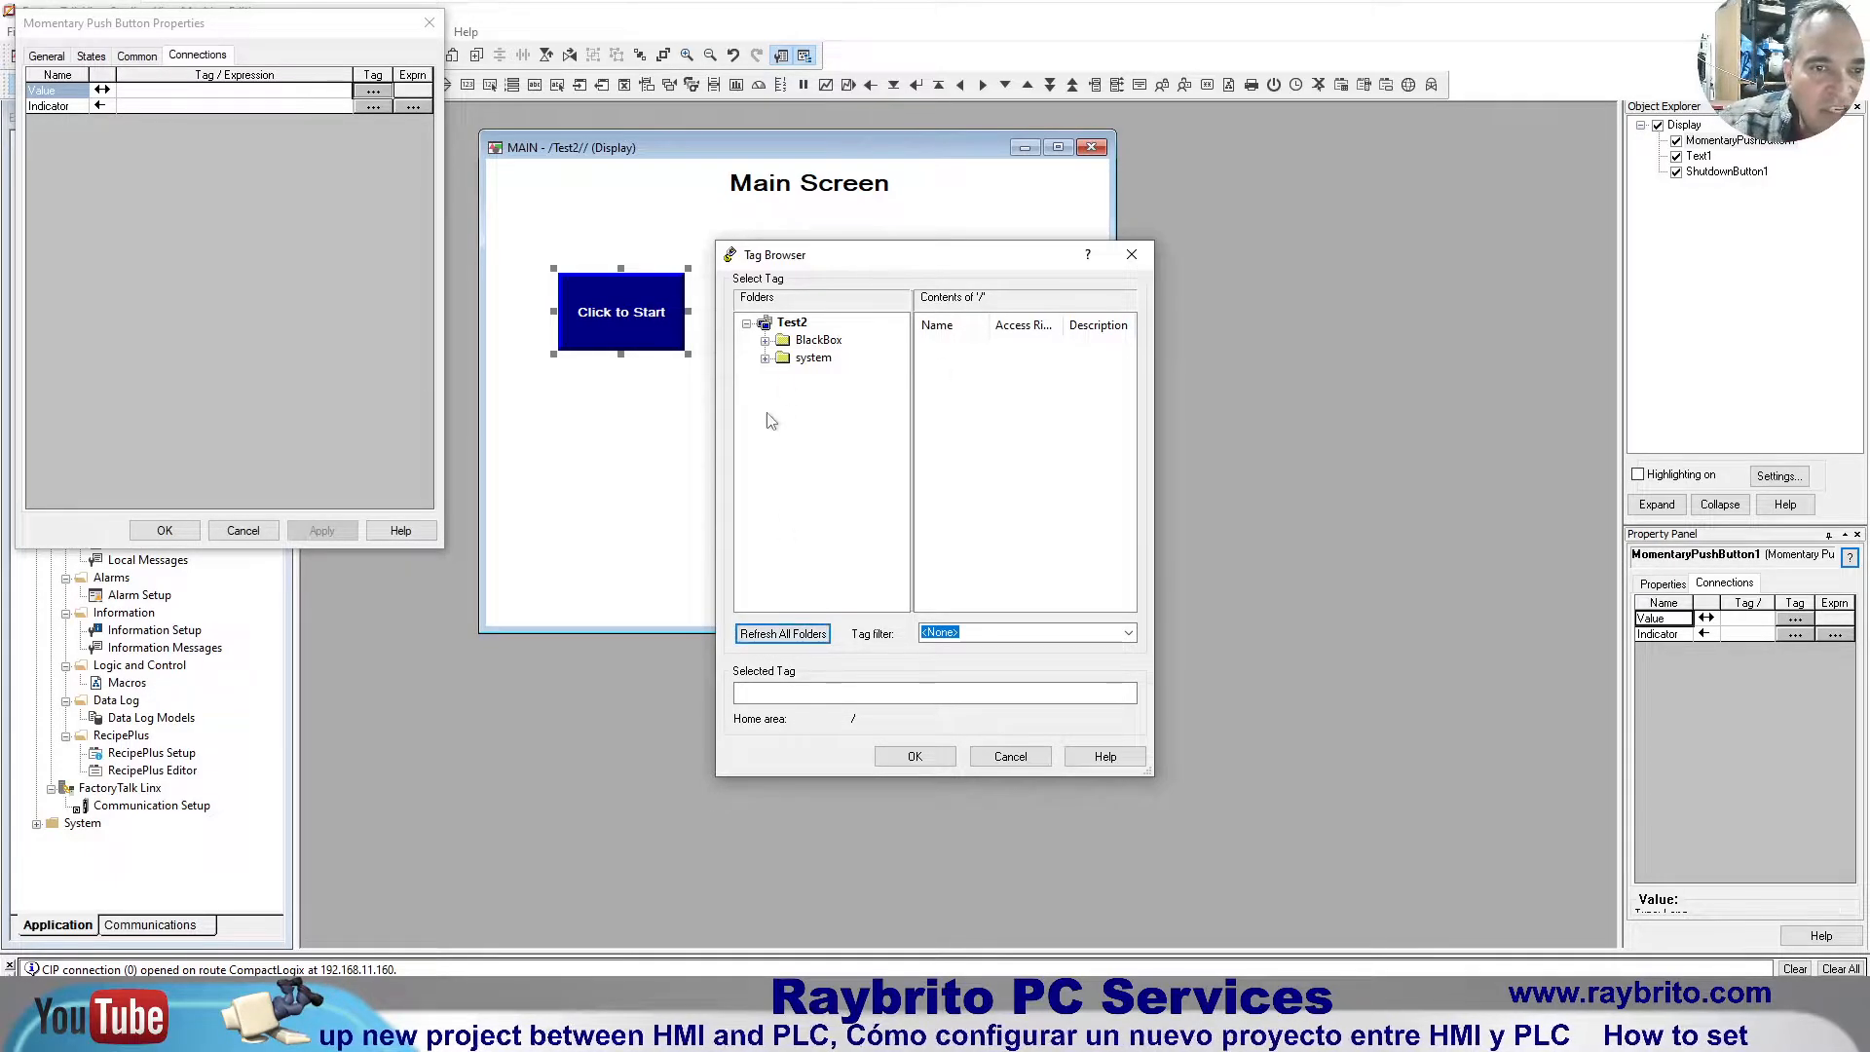
left_click(766, 340)
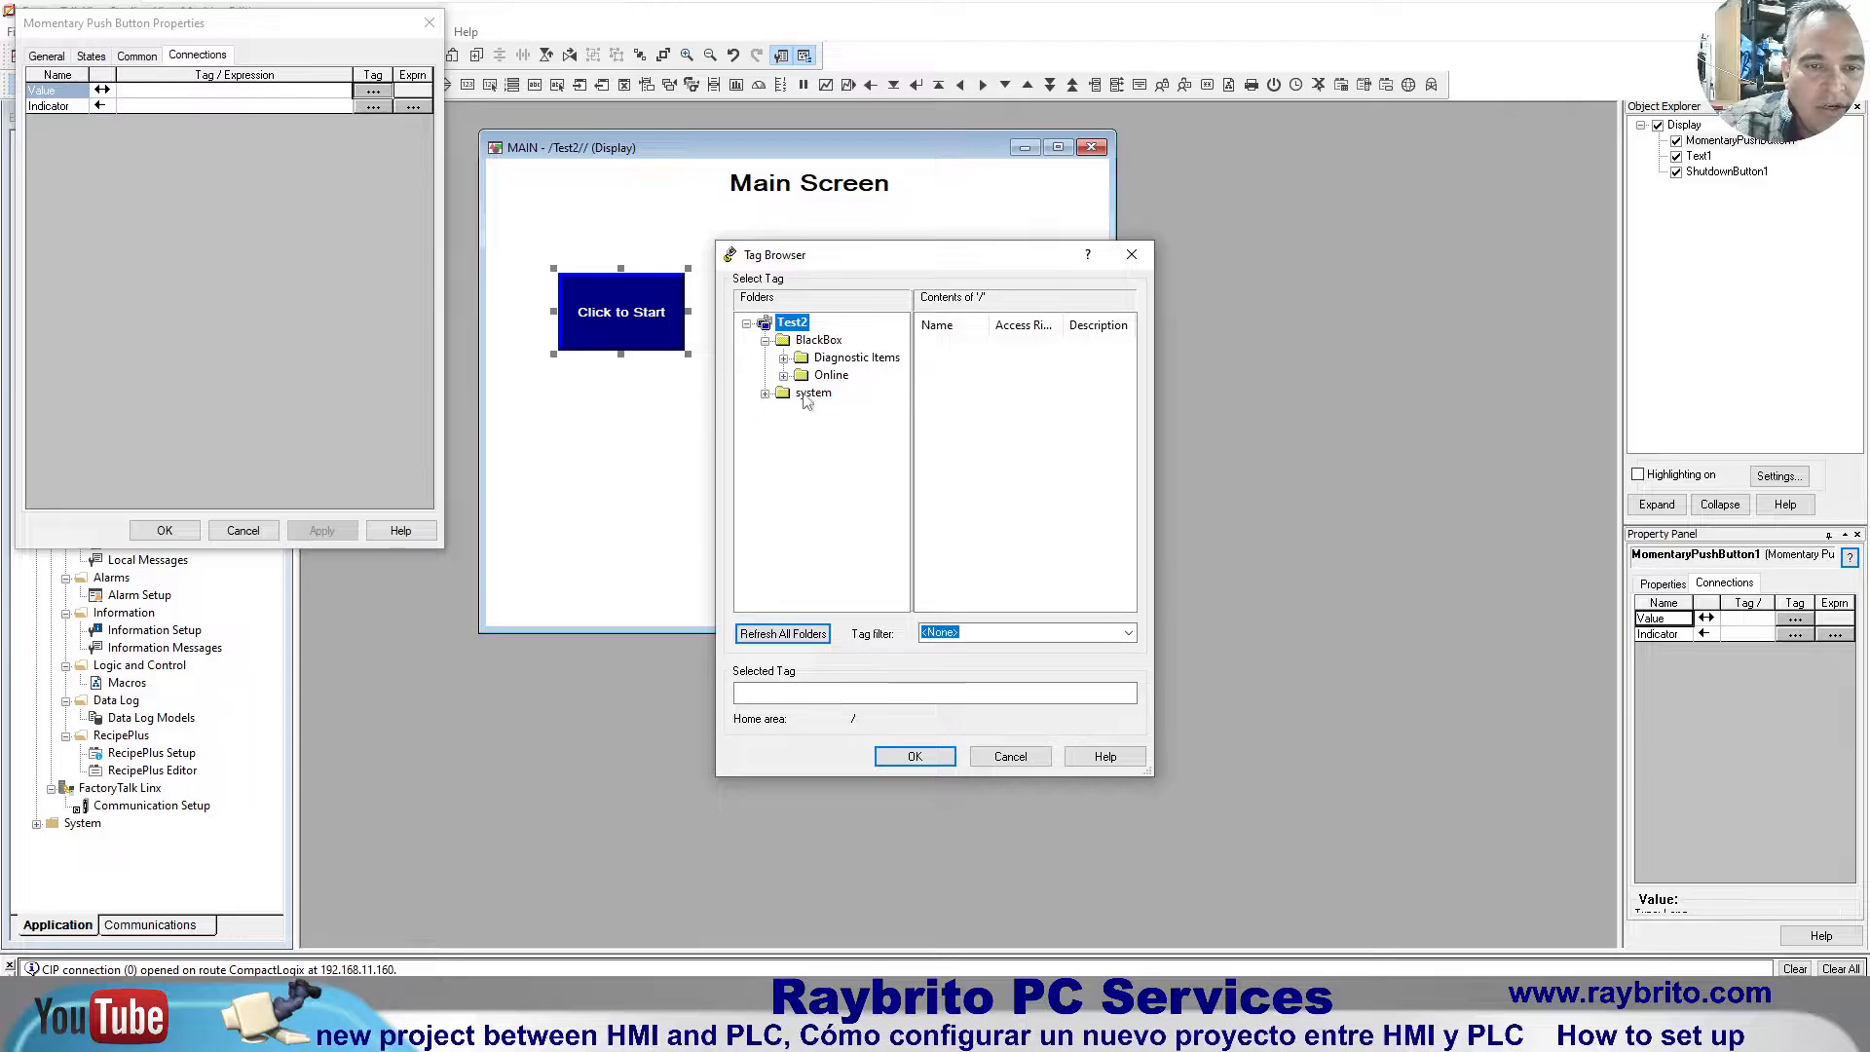
left_click(831, 376)
left_click(784, 375)
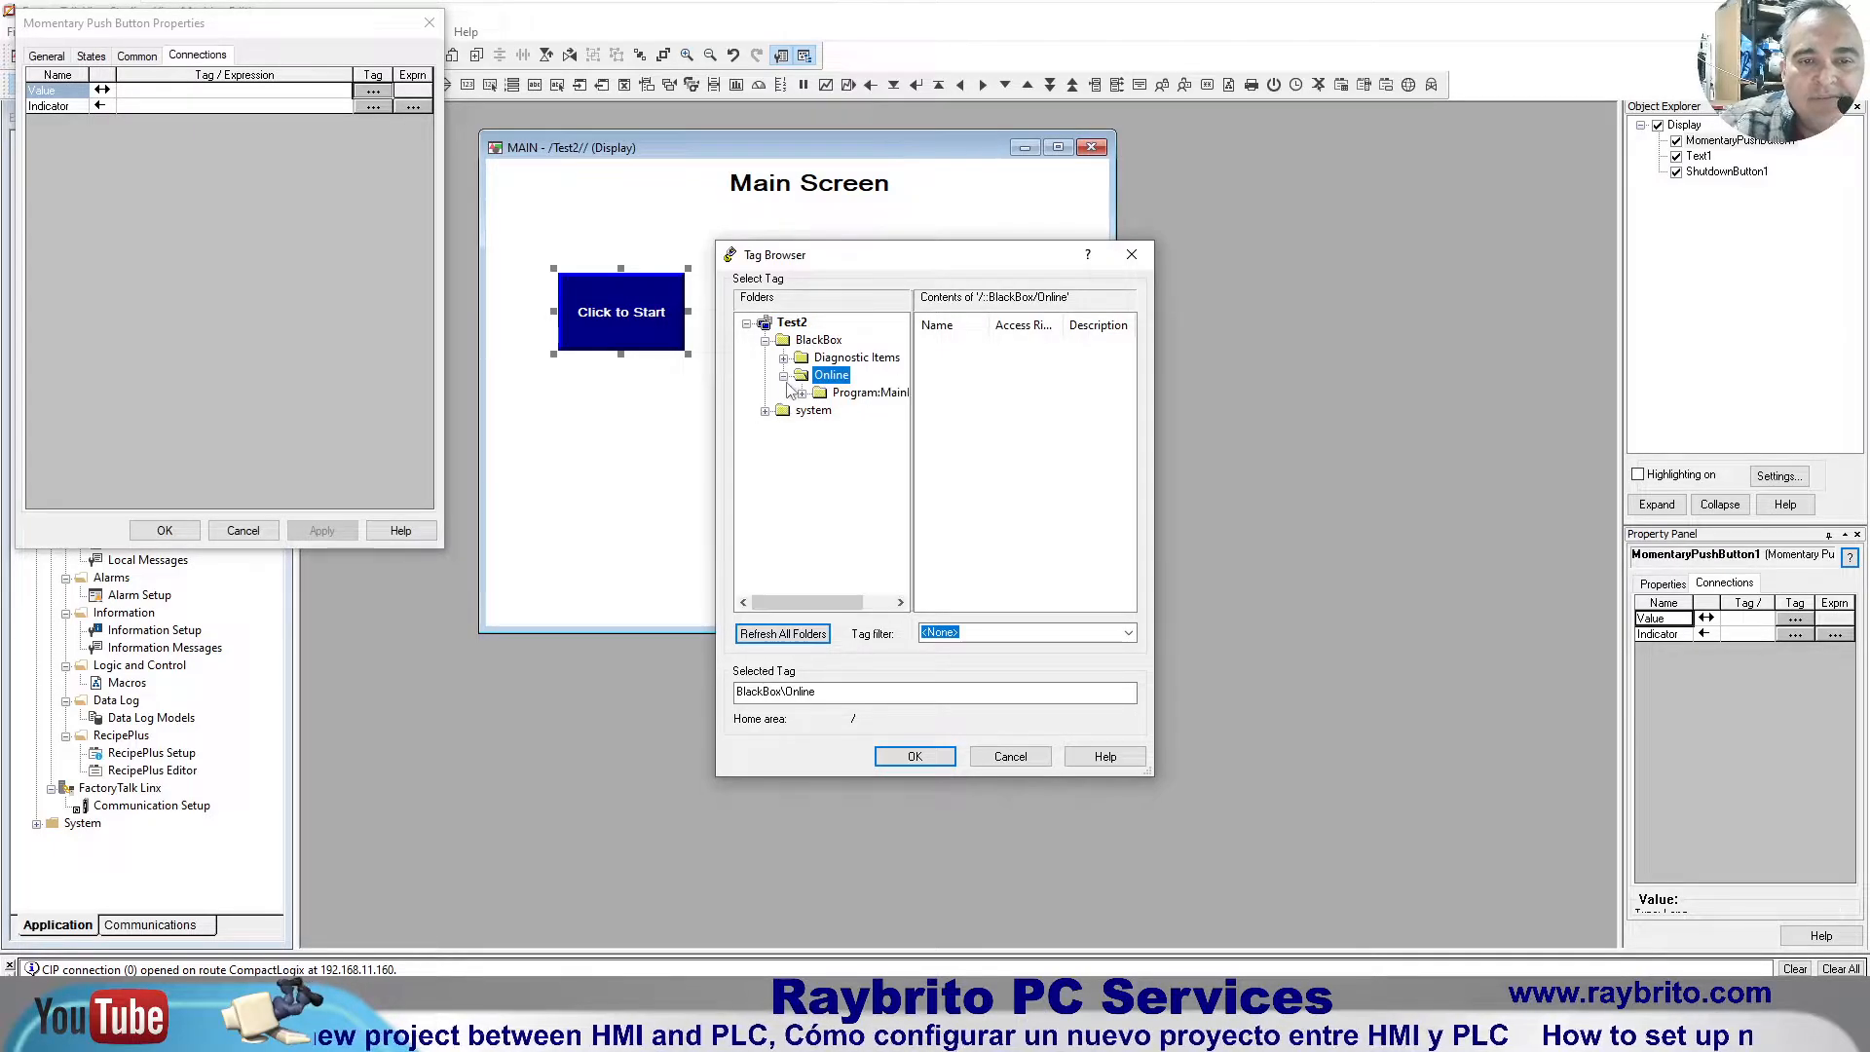
left_click(868, 394)
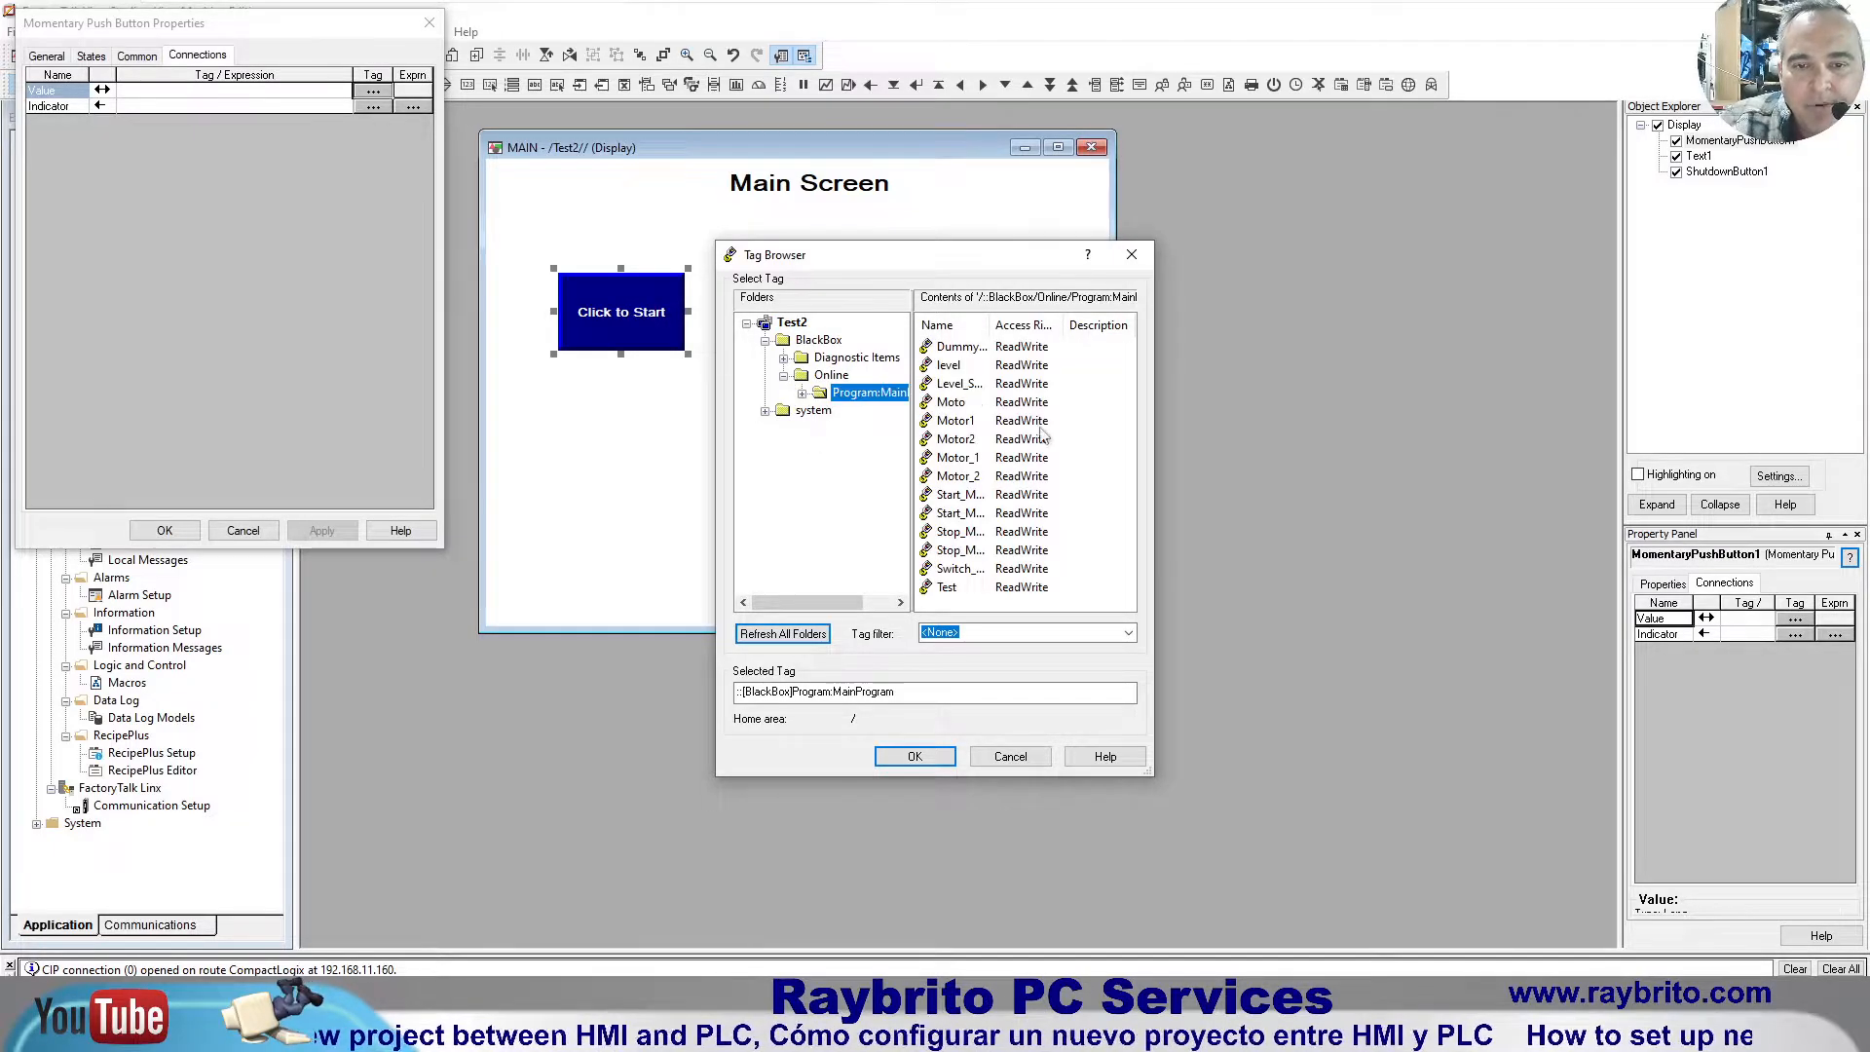
Step: Check the start contact's tag in the Logix Designer ladder and assign Start_Motor to the button's Value connection
left_click_drag(986, 328, 1067, 329)
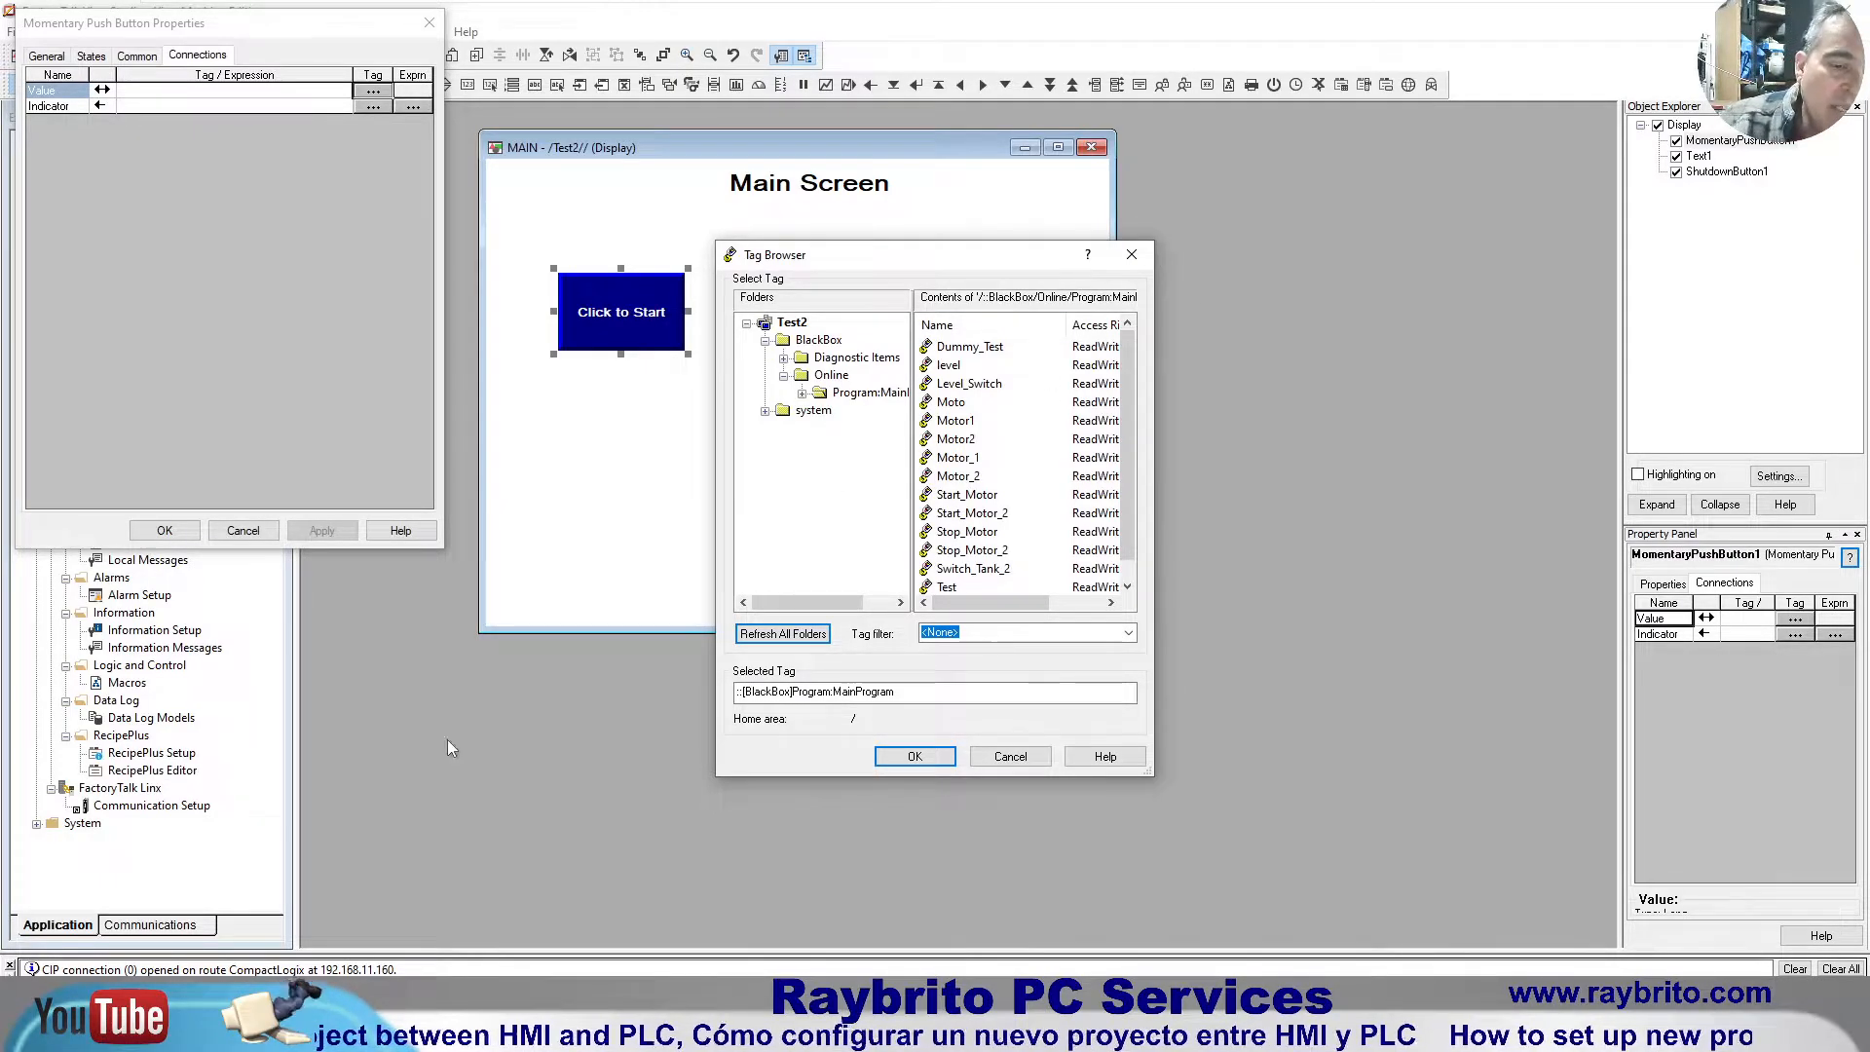
left_click(408, 1032)
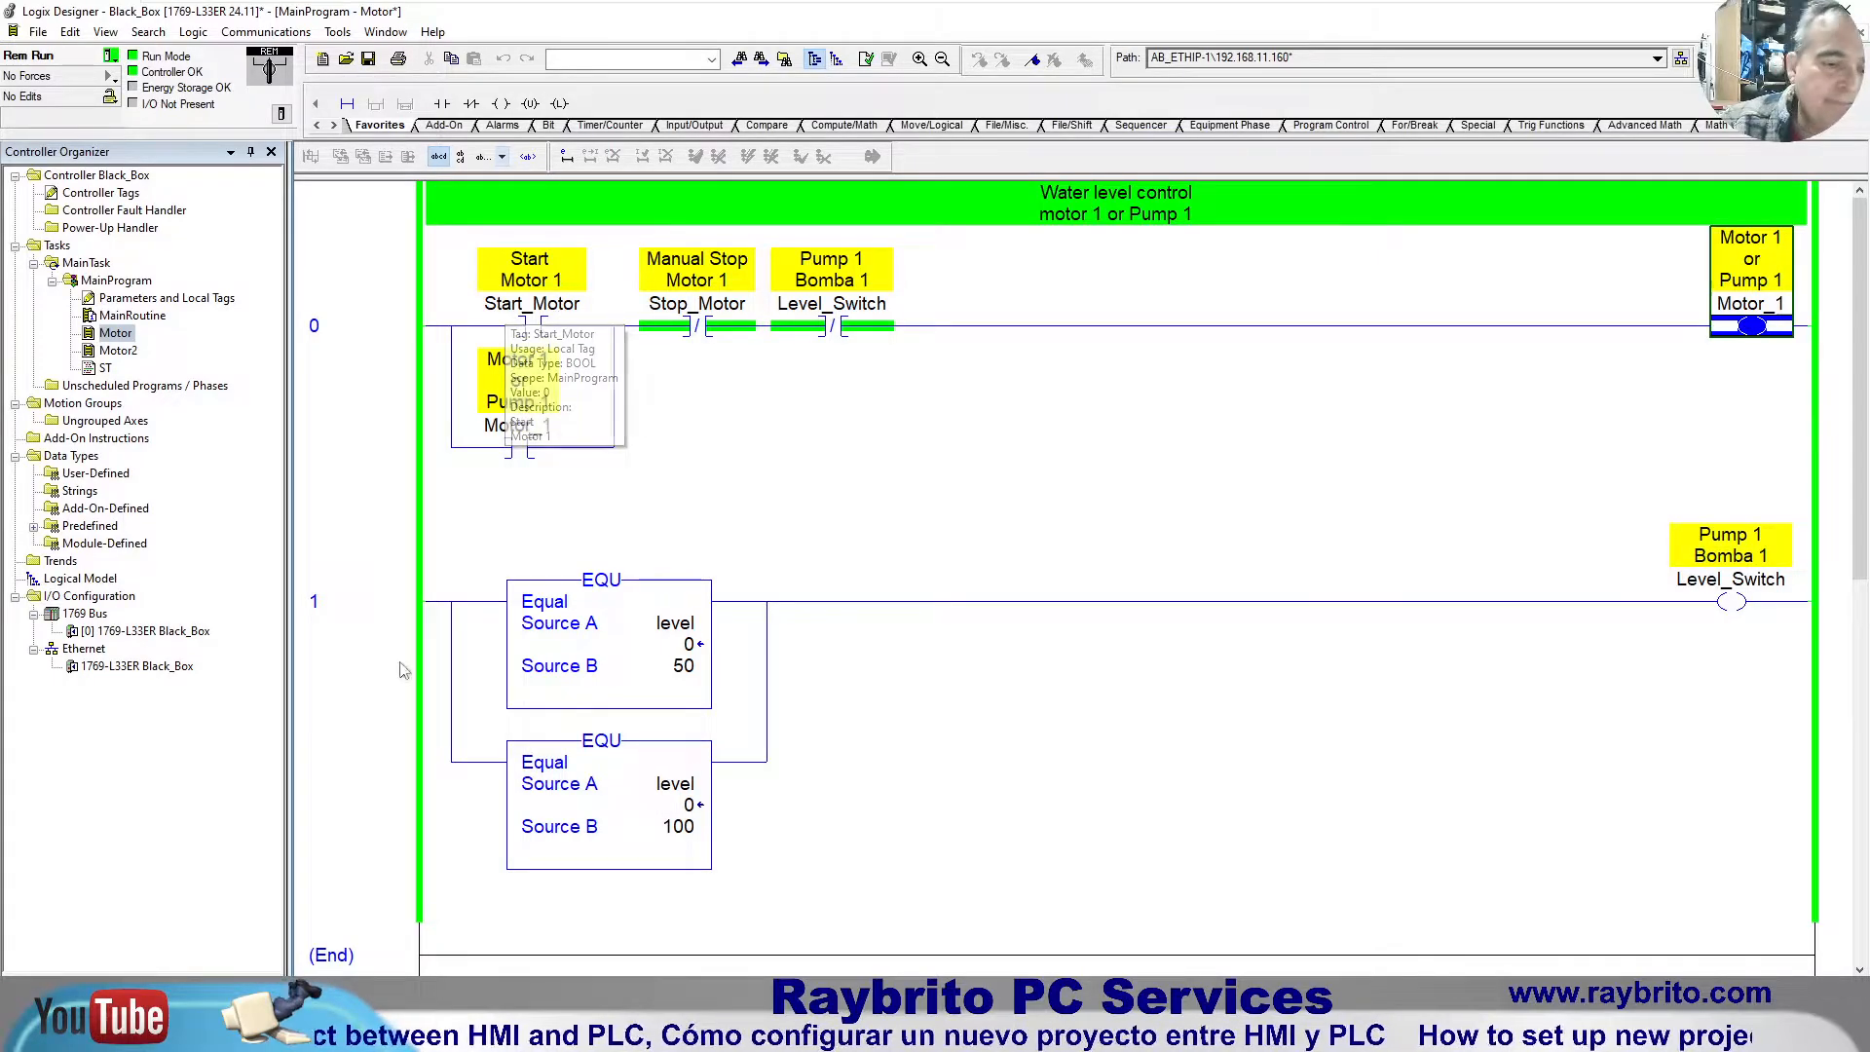
left_click(366, 1033)
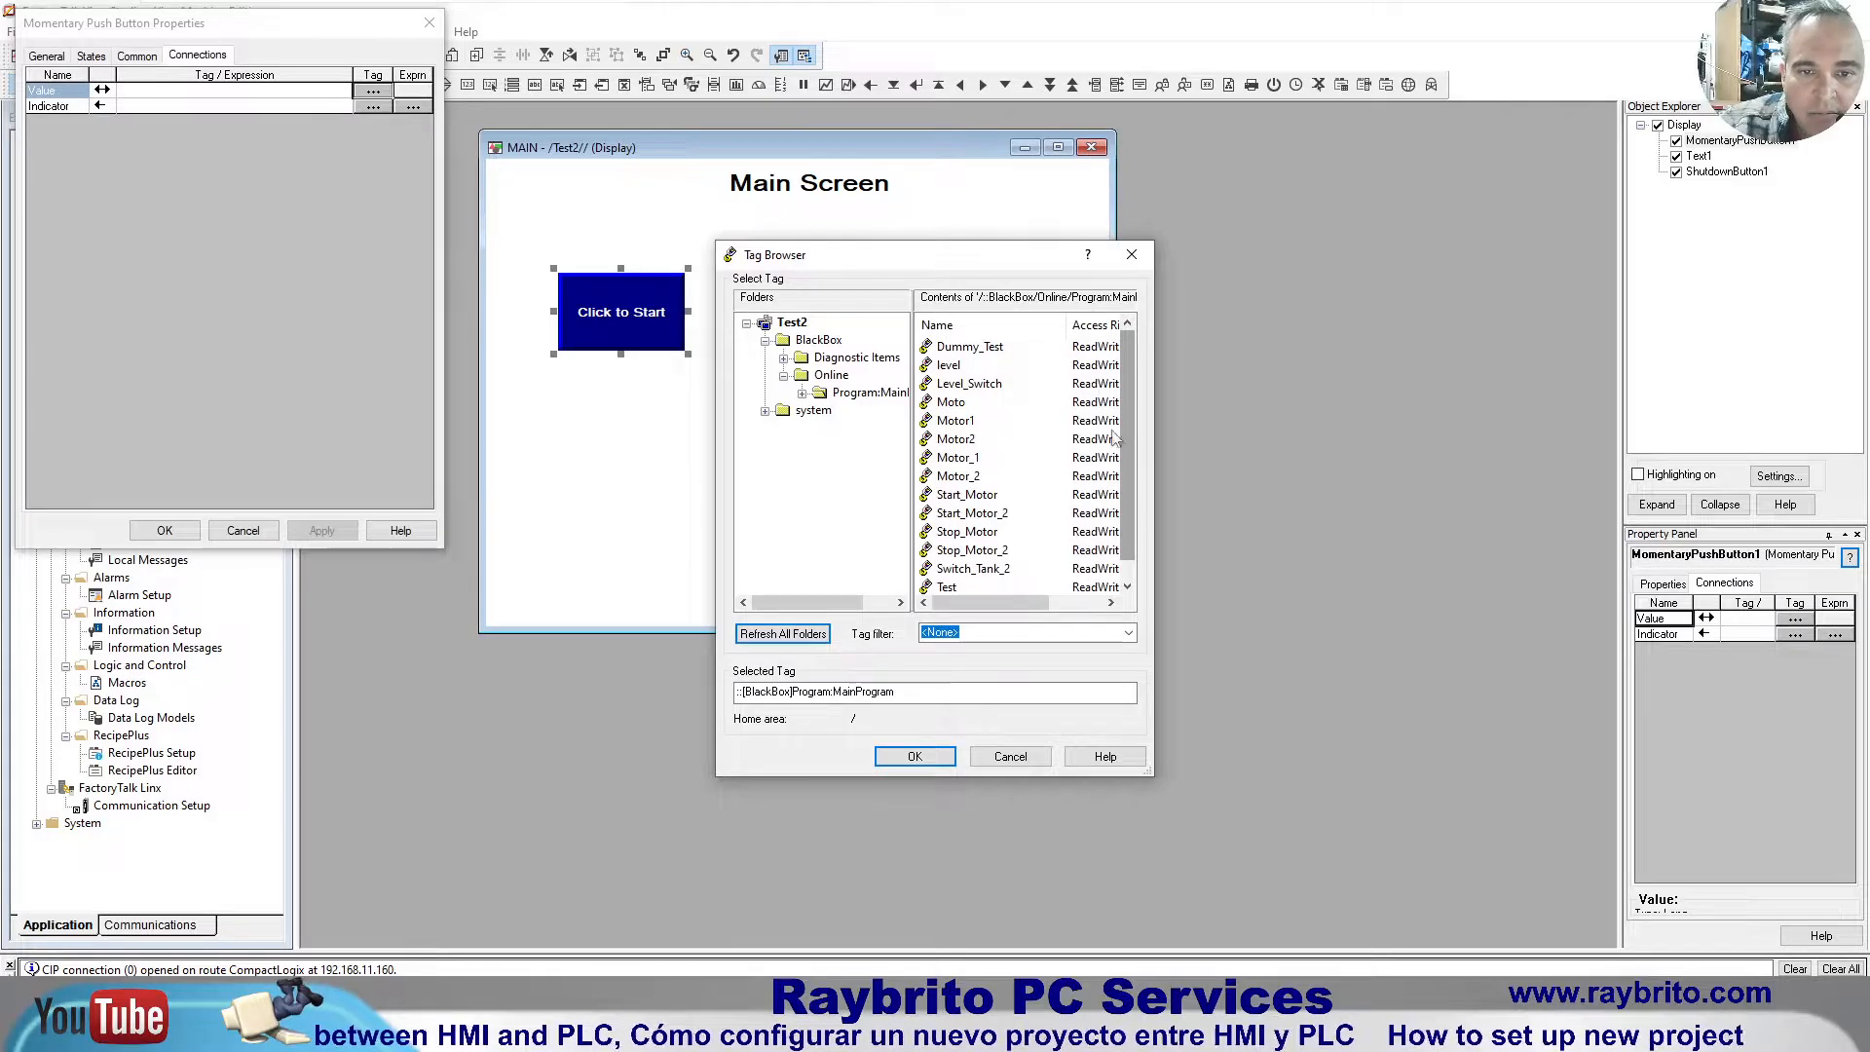
left_click(991, 495)
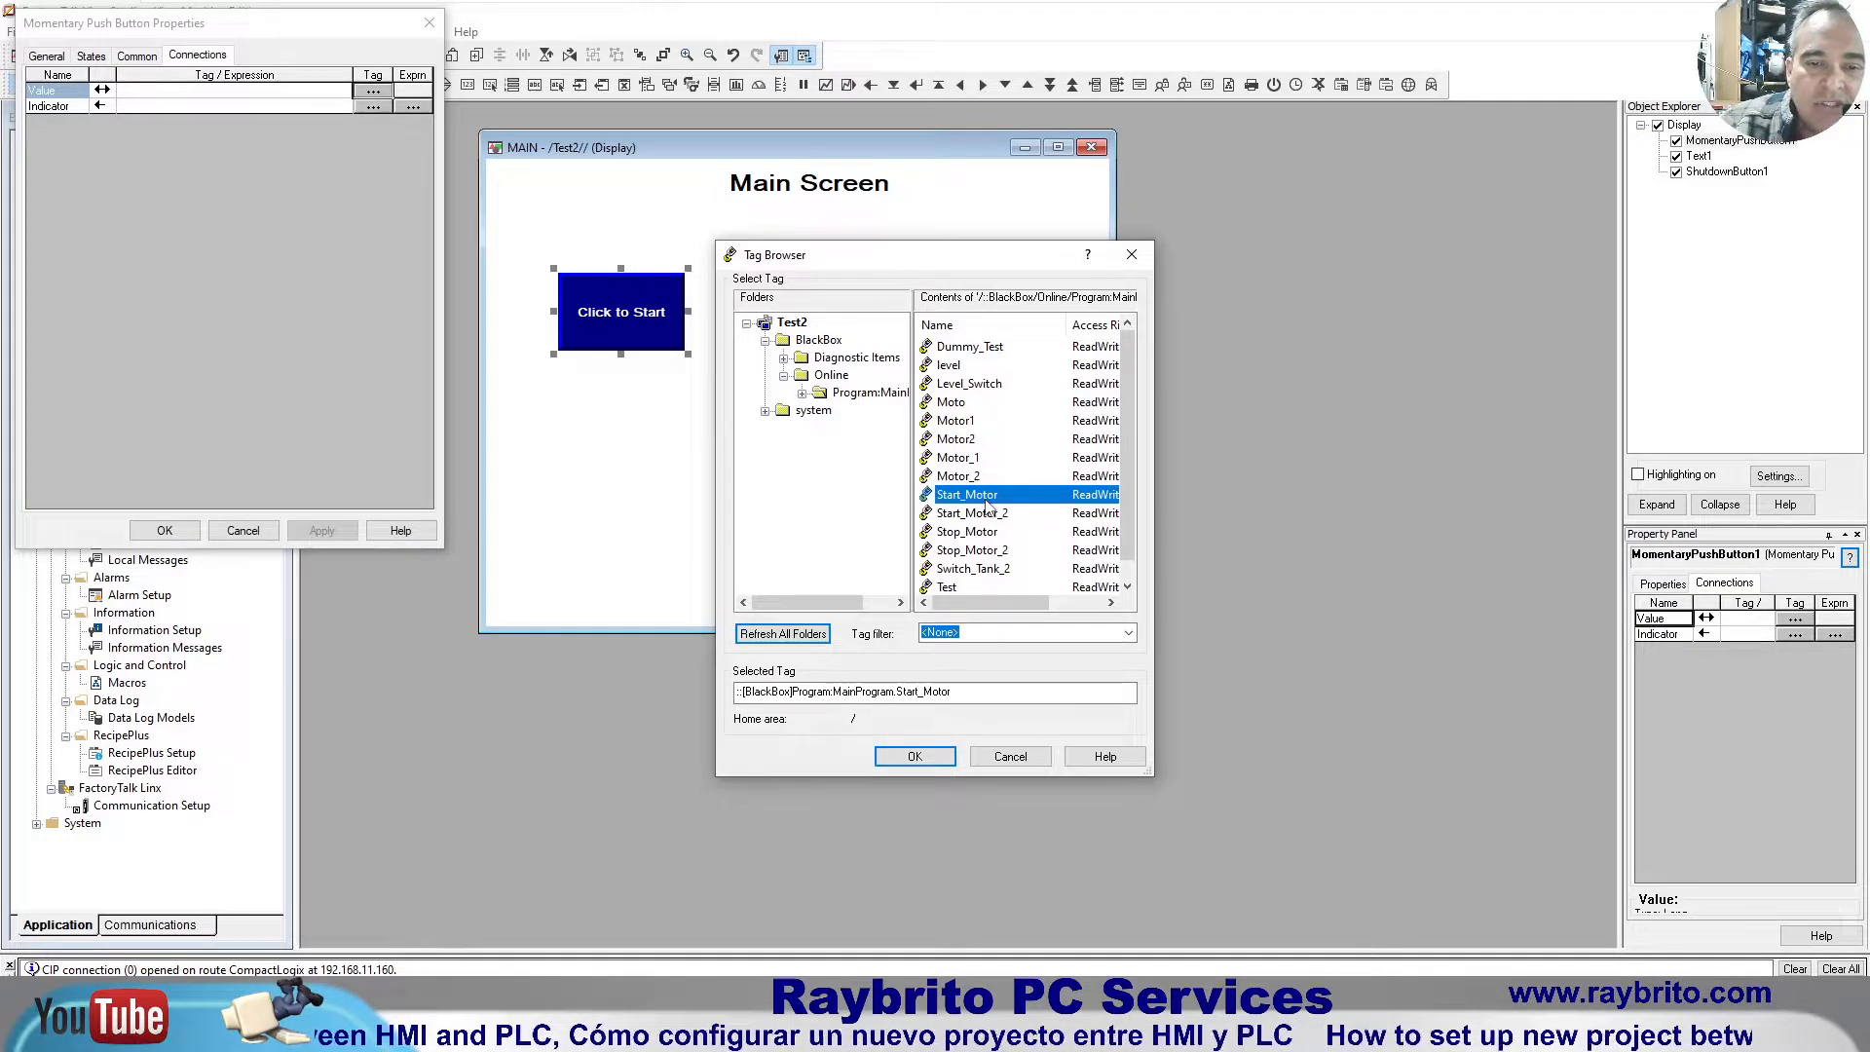
left_click(927, 758)
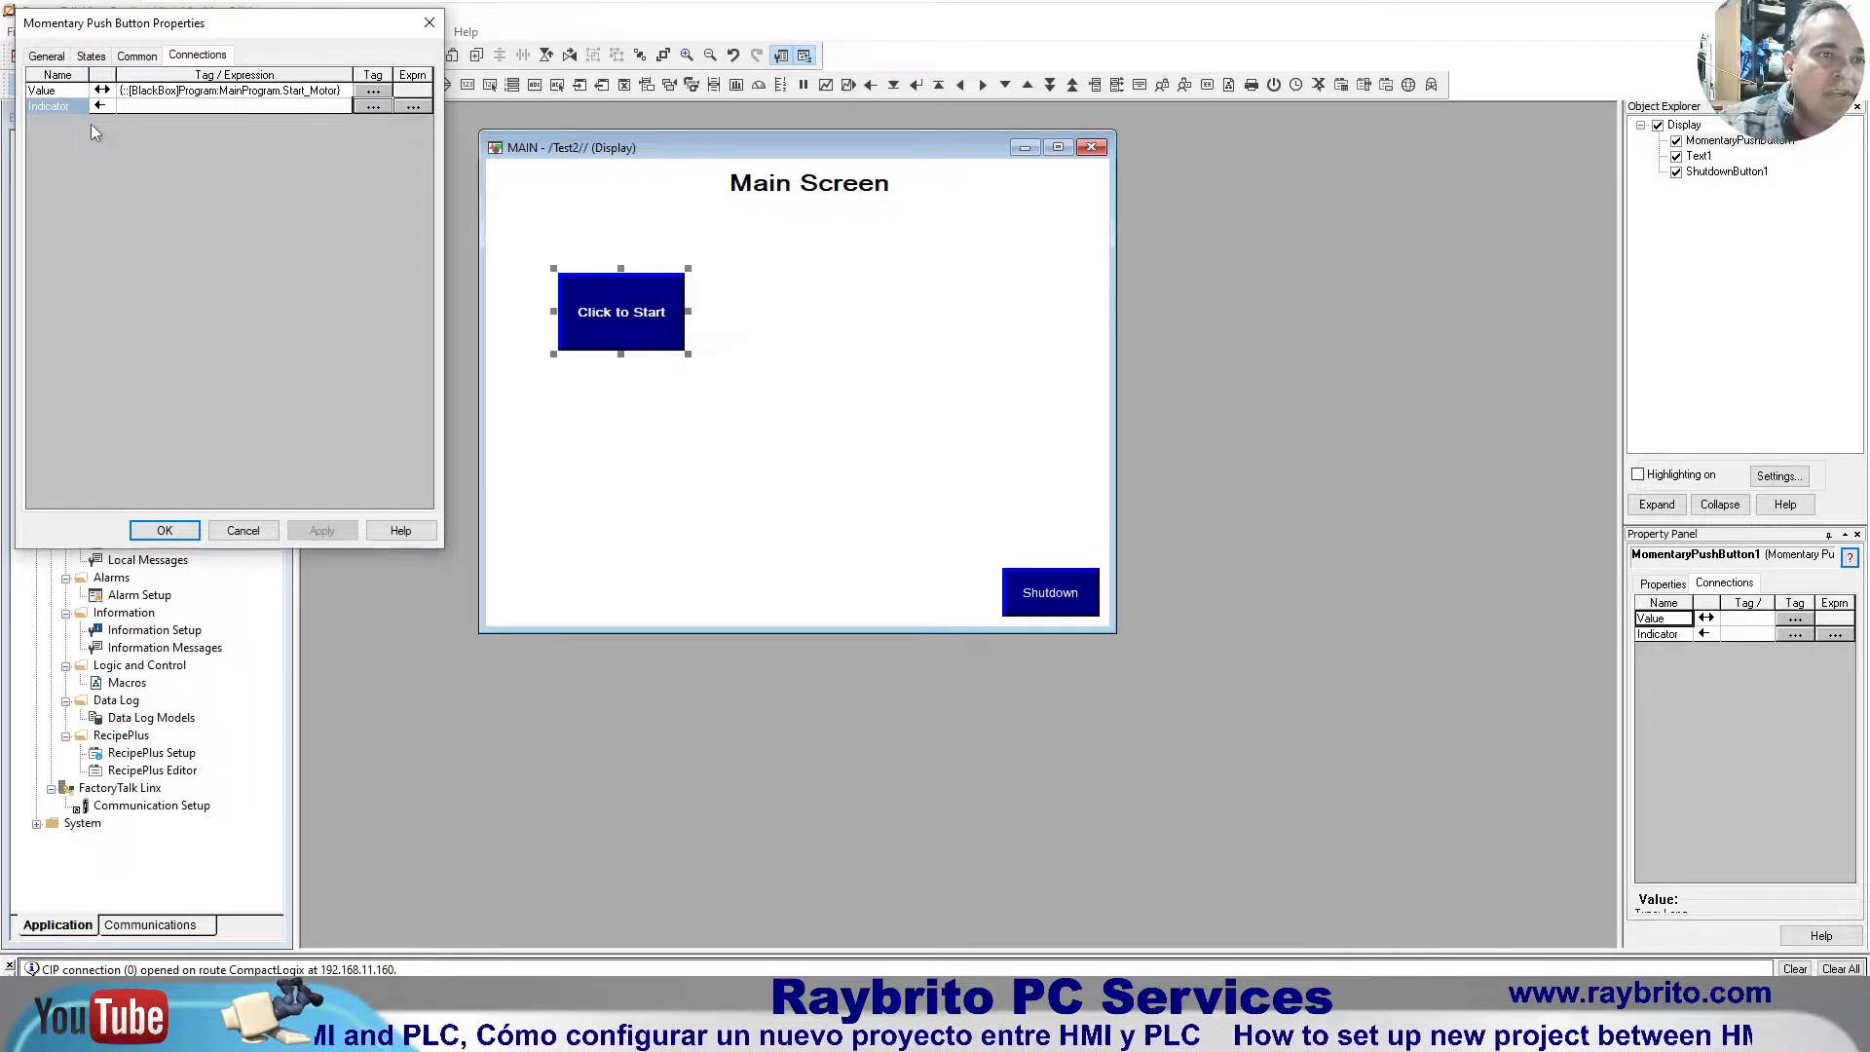
Step: Check the motor output's tag in Logix Designer, assign Motor_1 to the button's Indicator connection, and apply and accept the properties
left_click(284, 93)
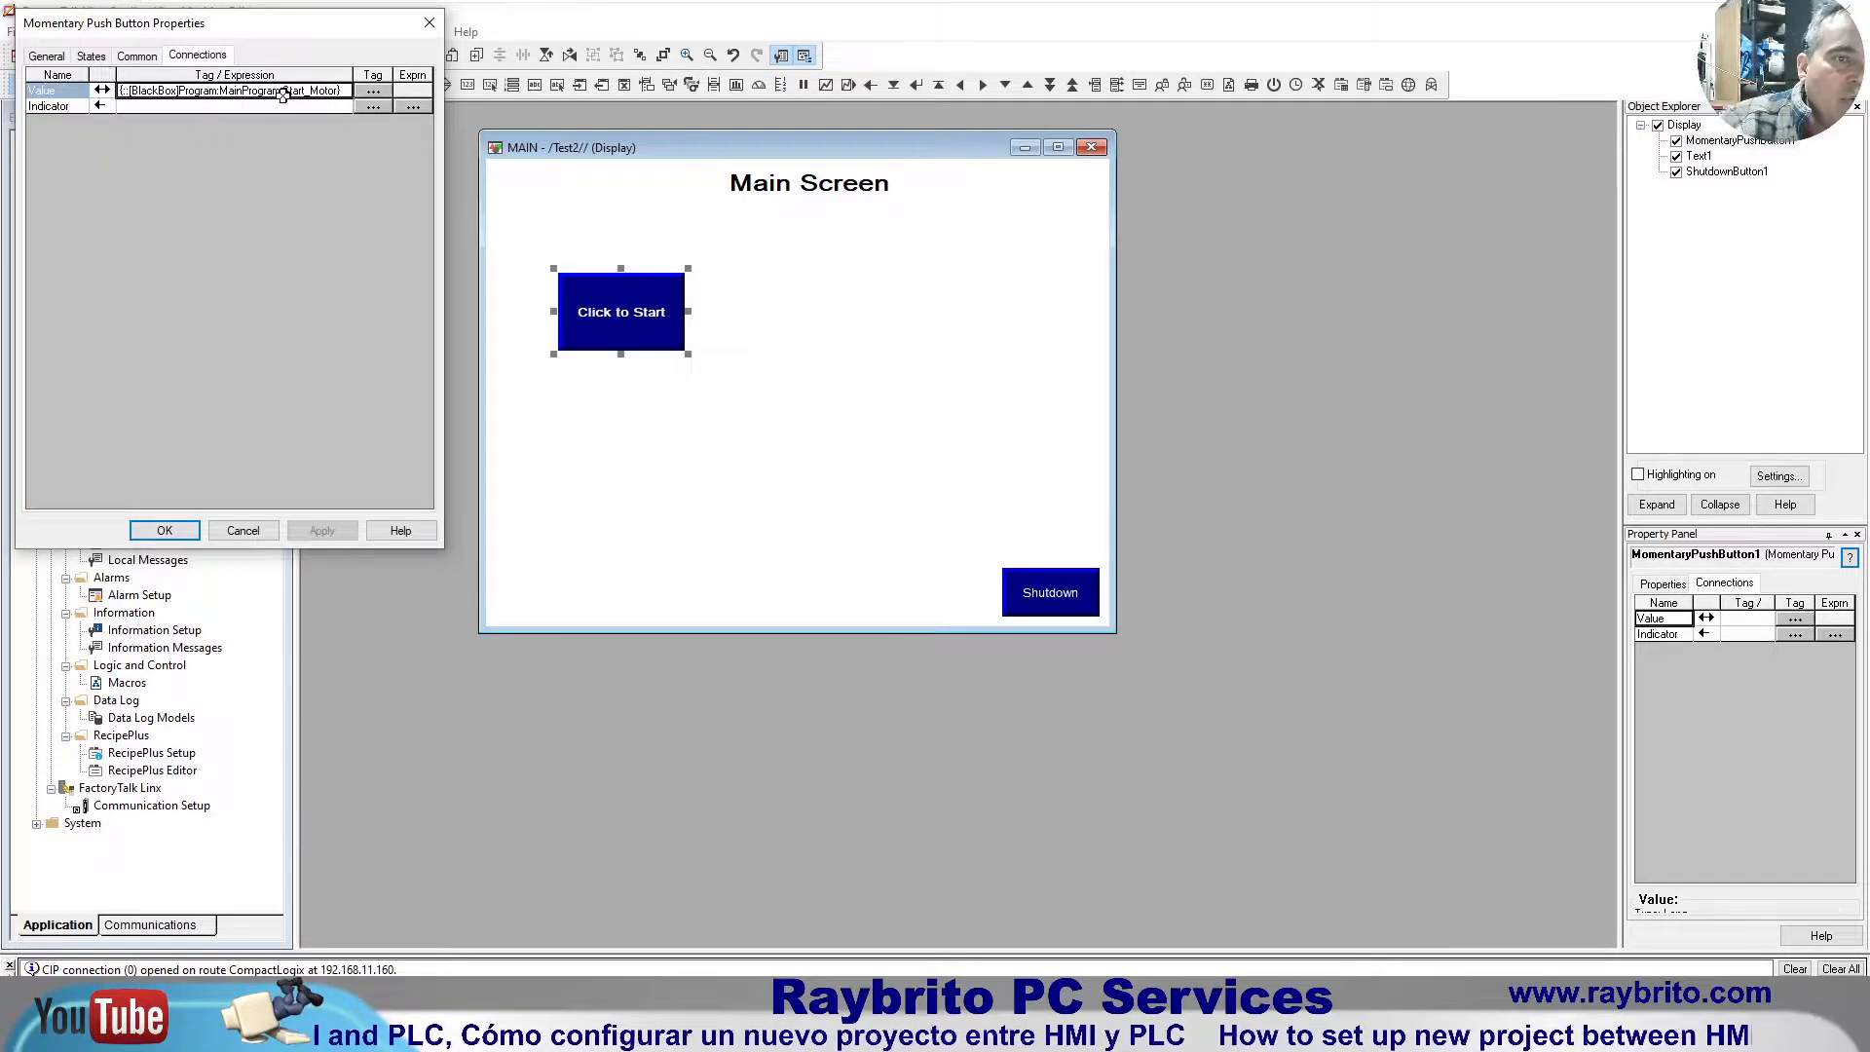
left_click(370, 107)
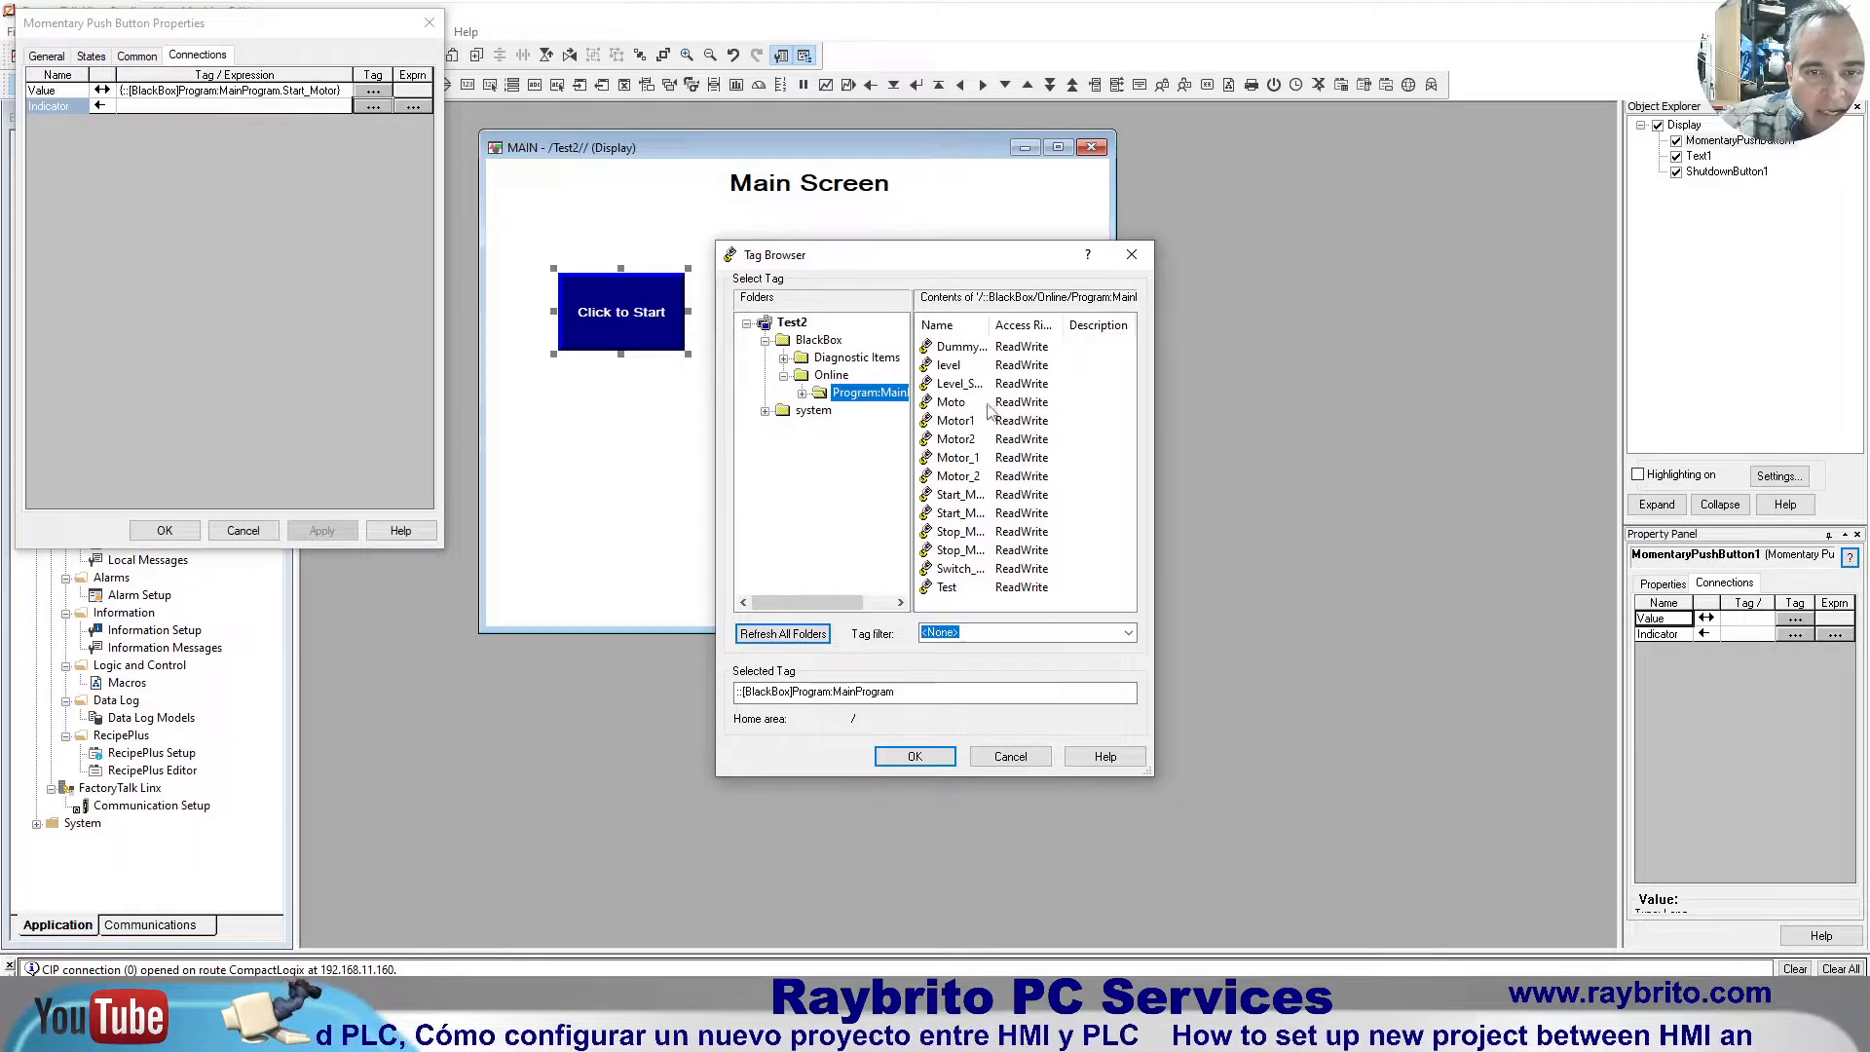
left_click_drag(990, 325, 1061, 331)
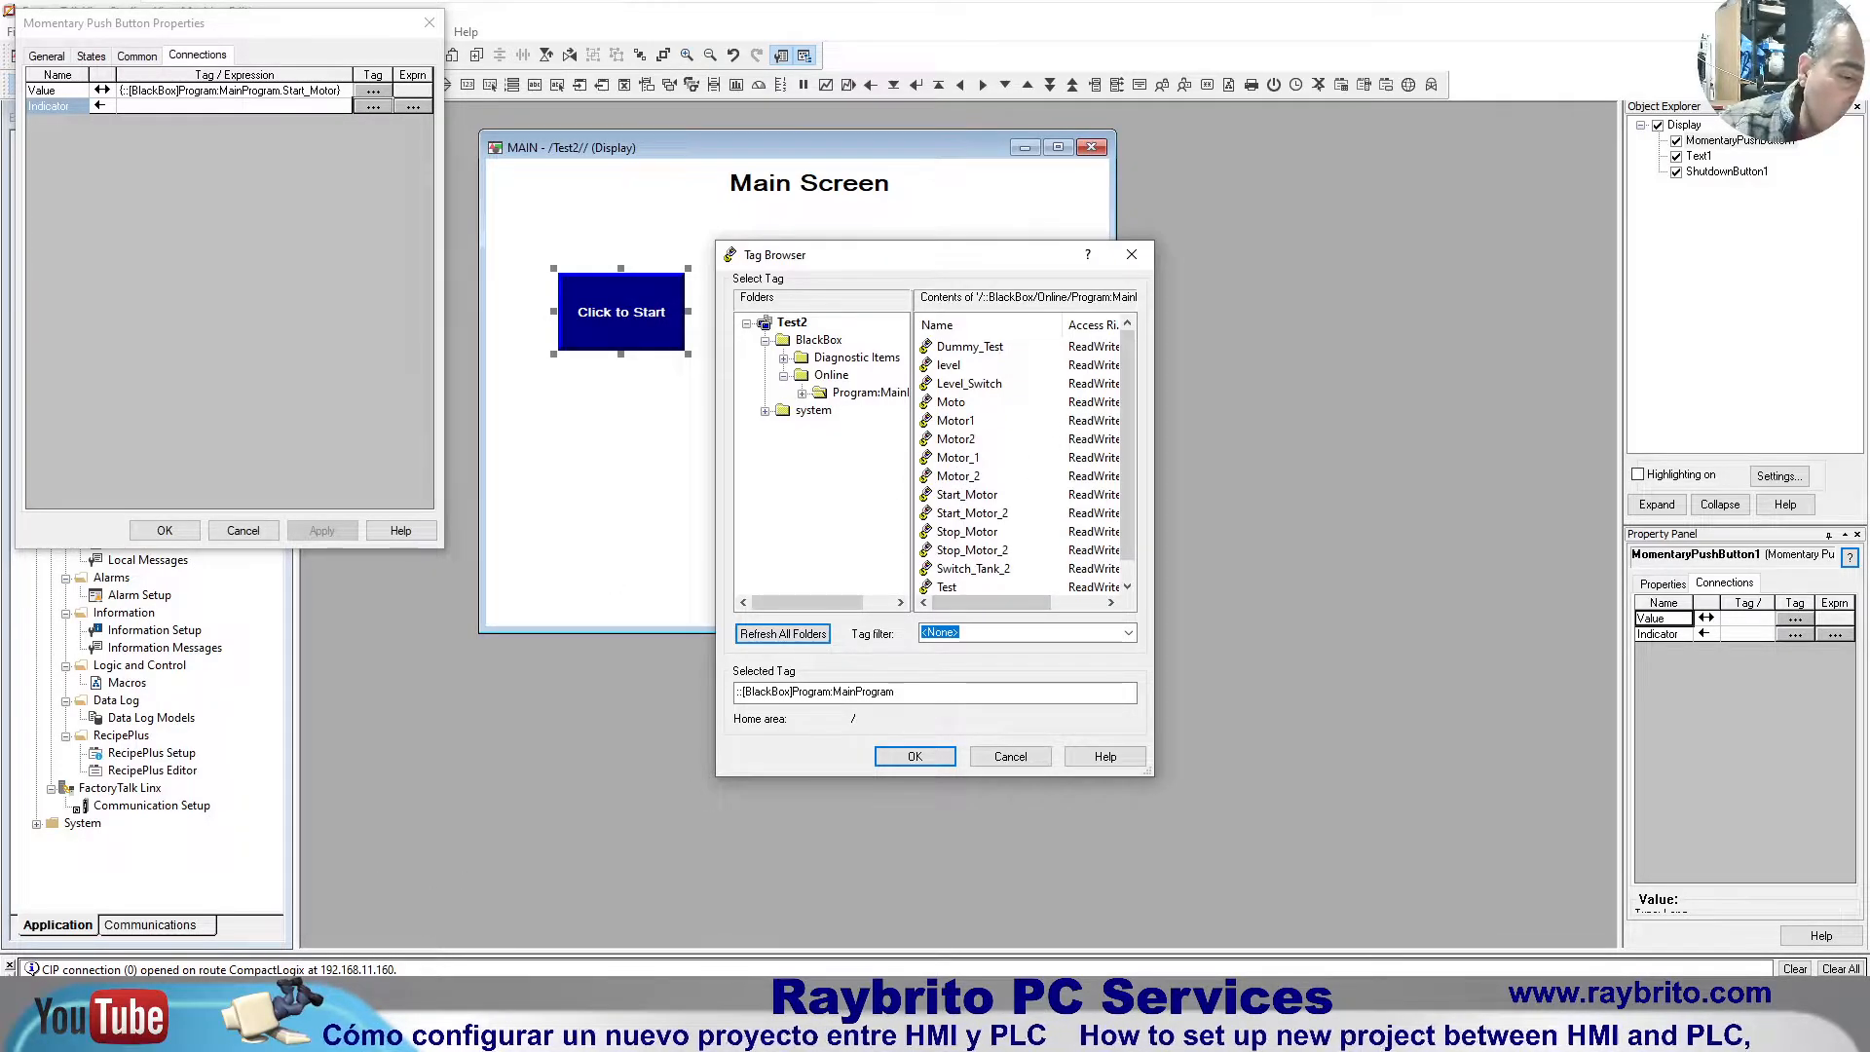
left_click(506, 1032)
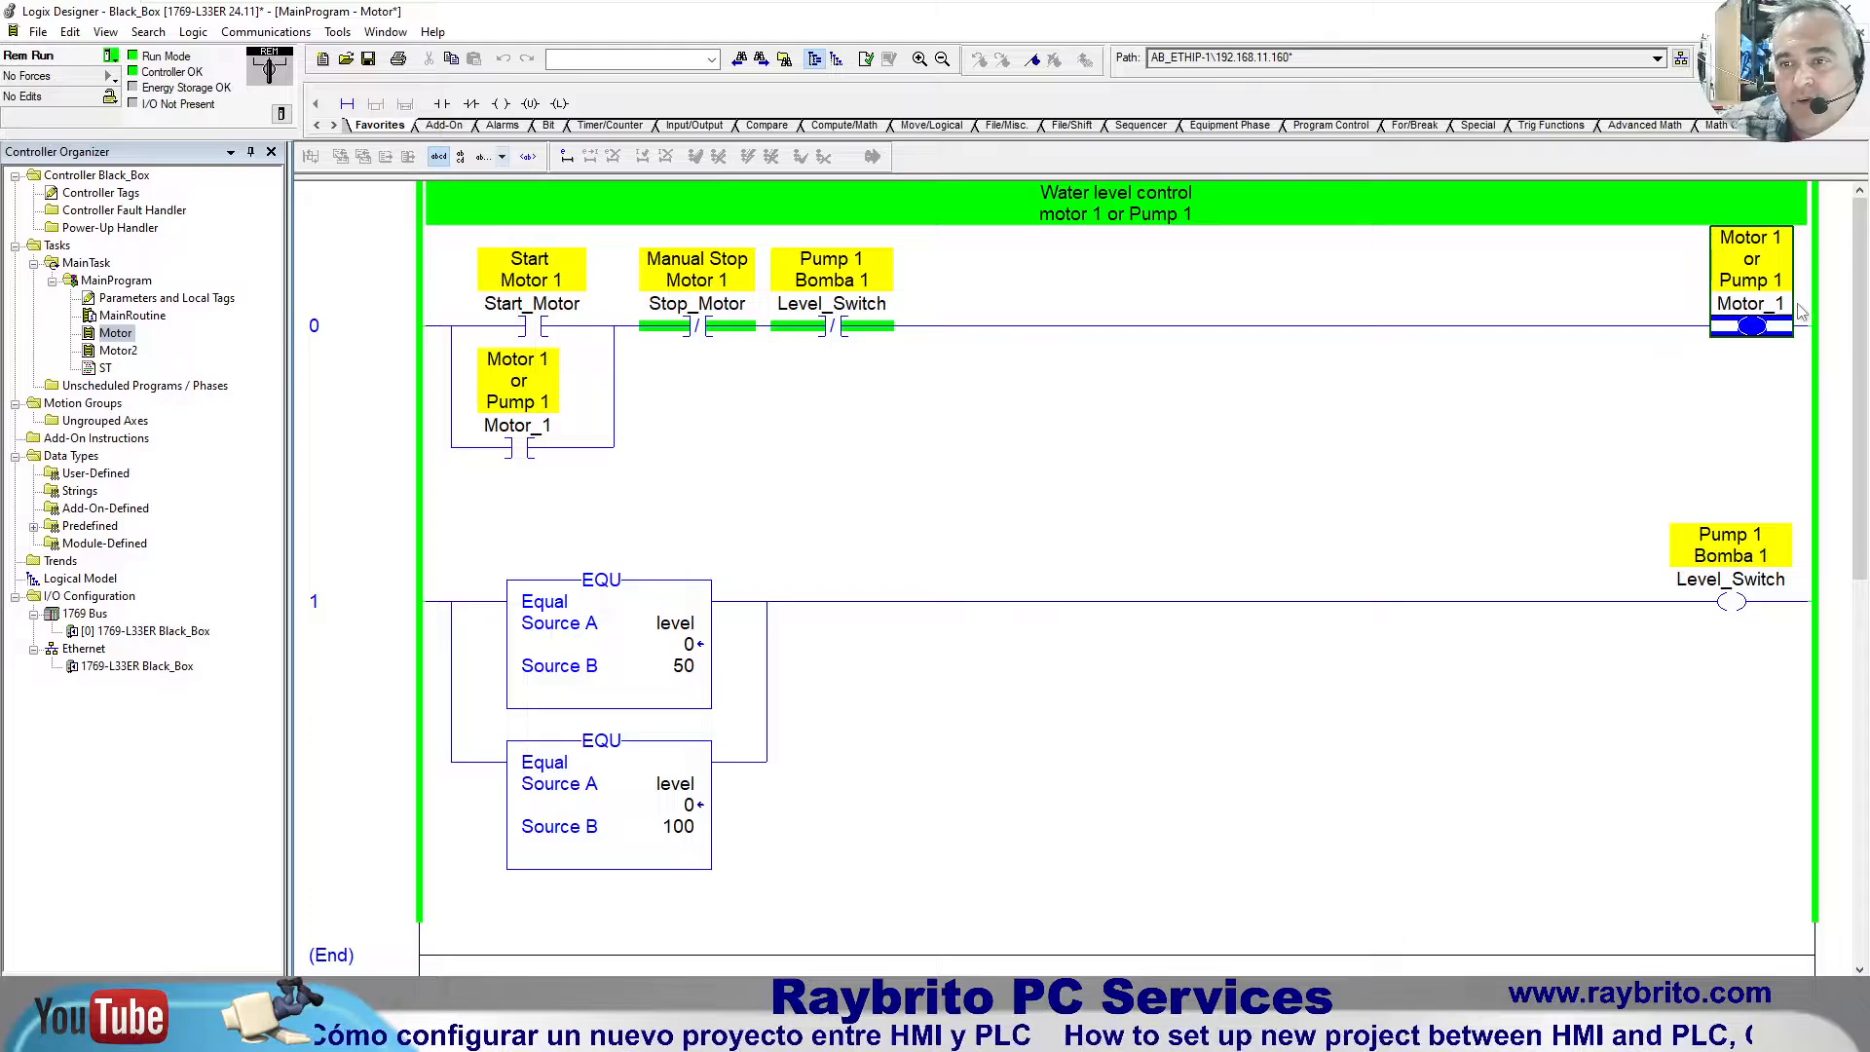
key("alt+Tab")
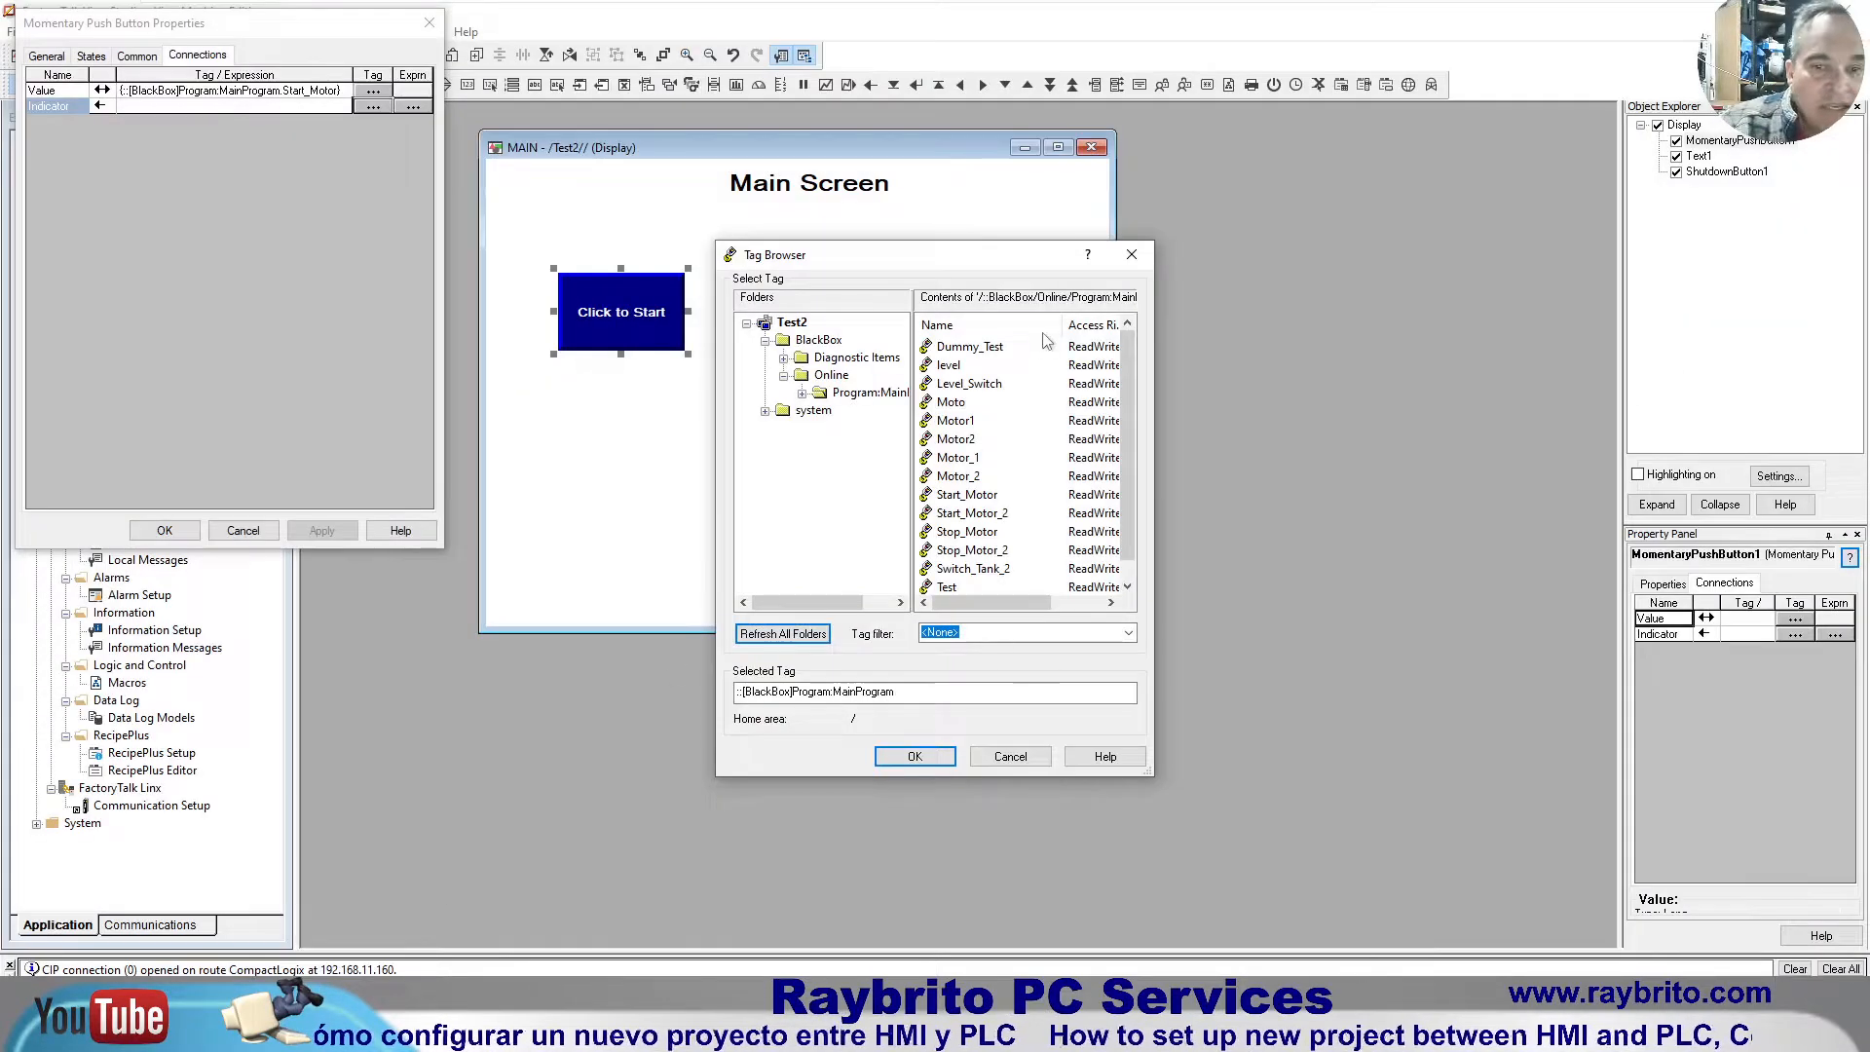
left_click(945, 458)
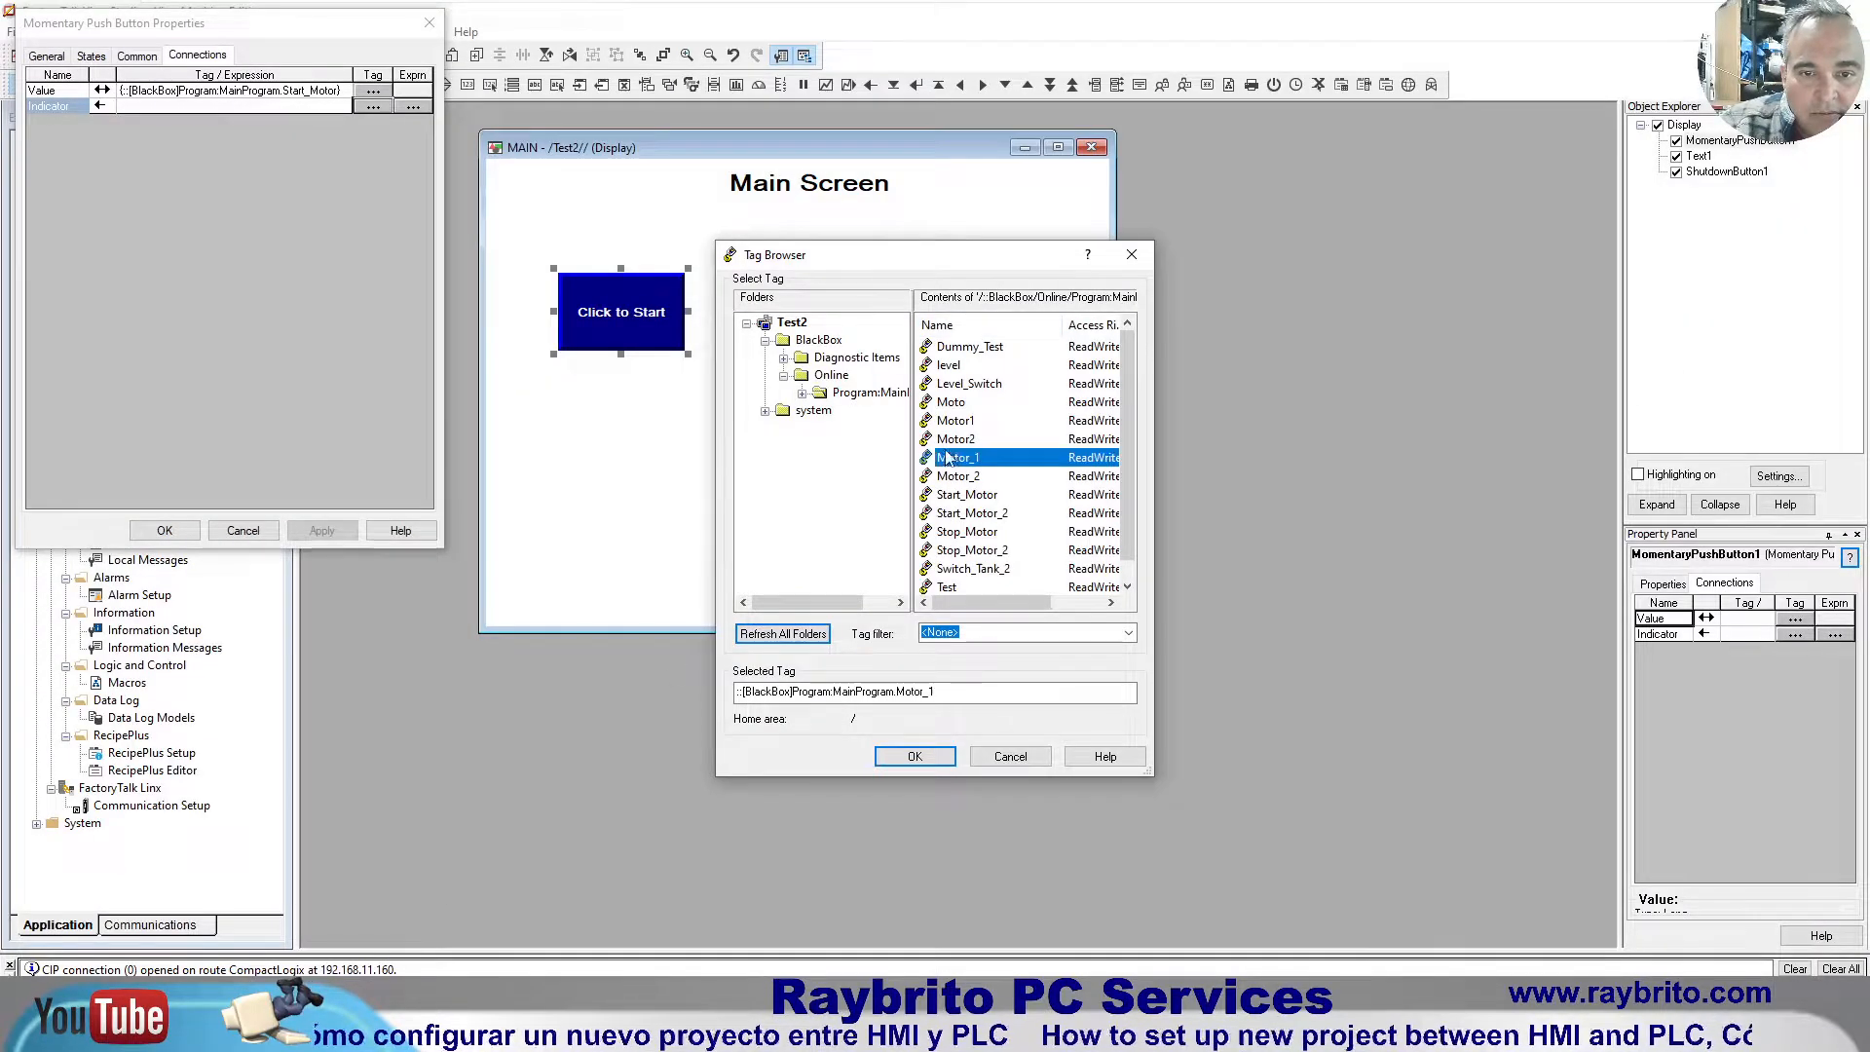
left_click(915, 757)
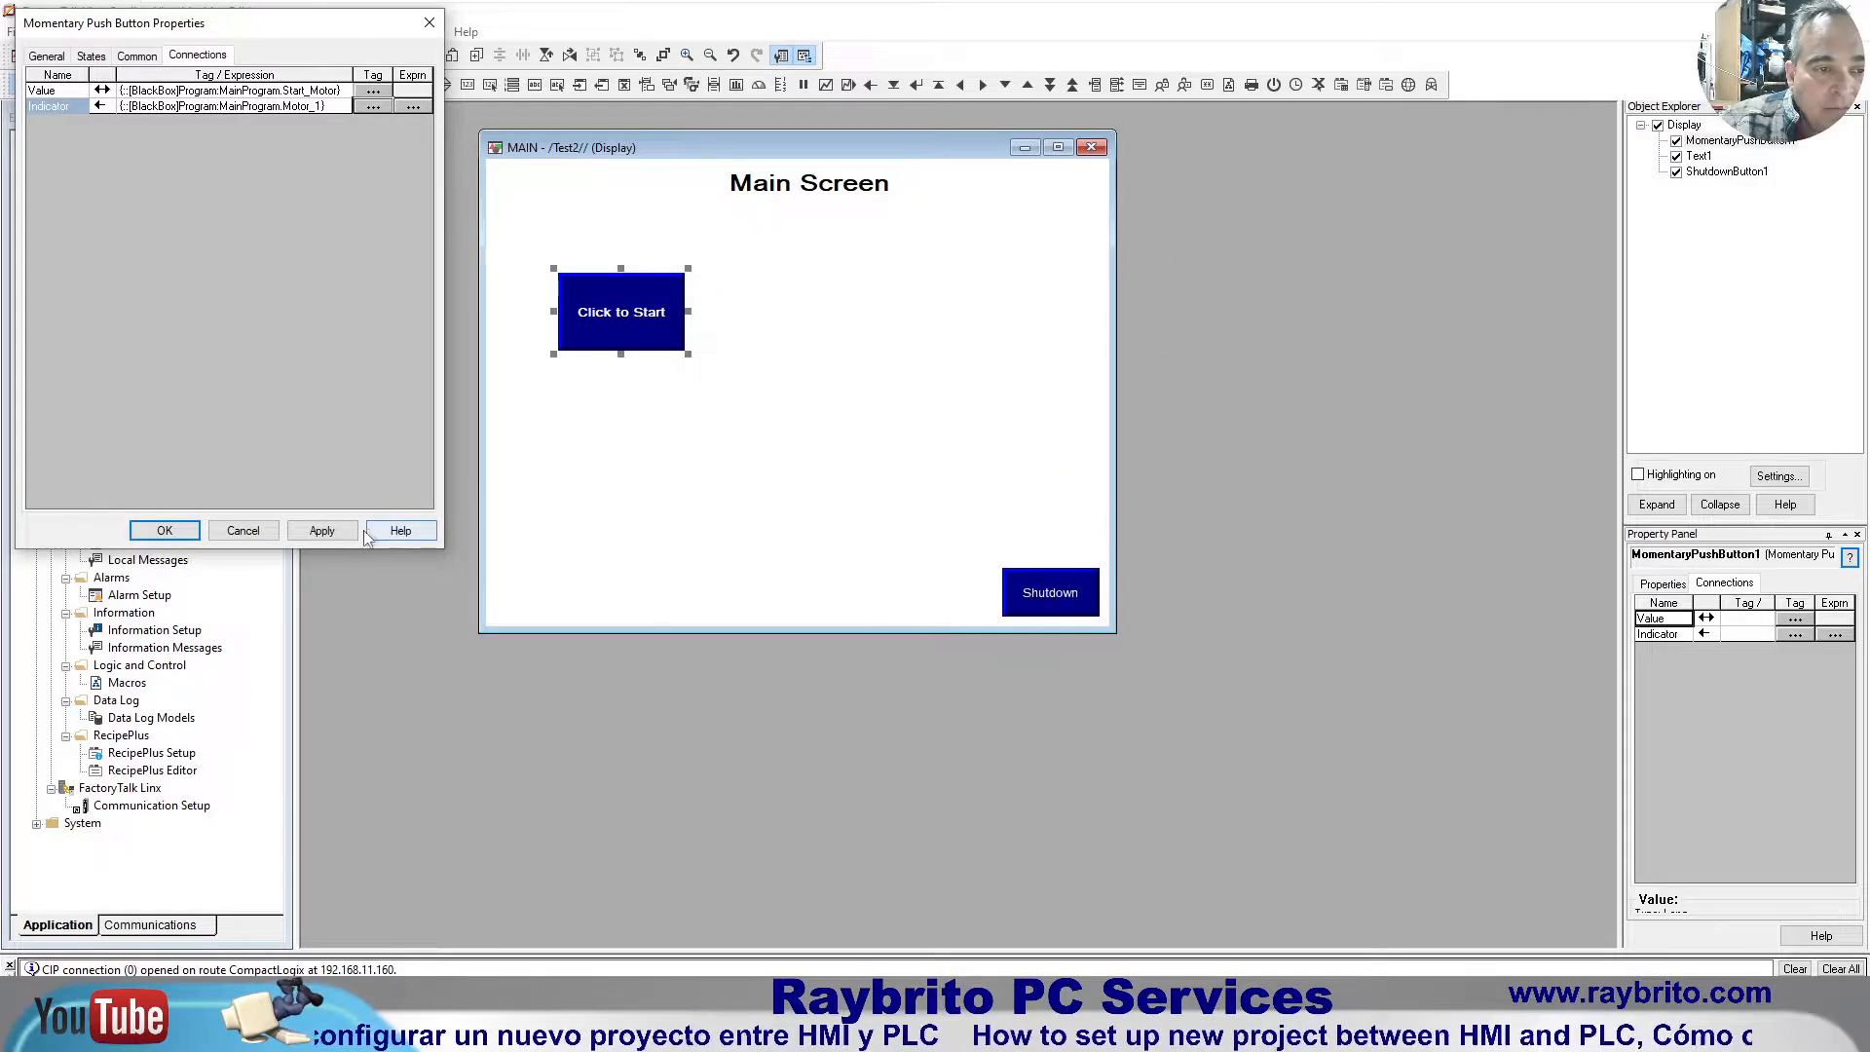
left_click(322, 530)
left_click(164, 530)
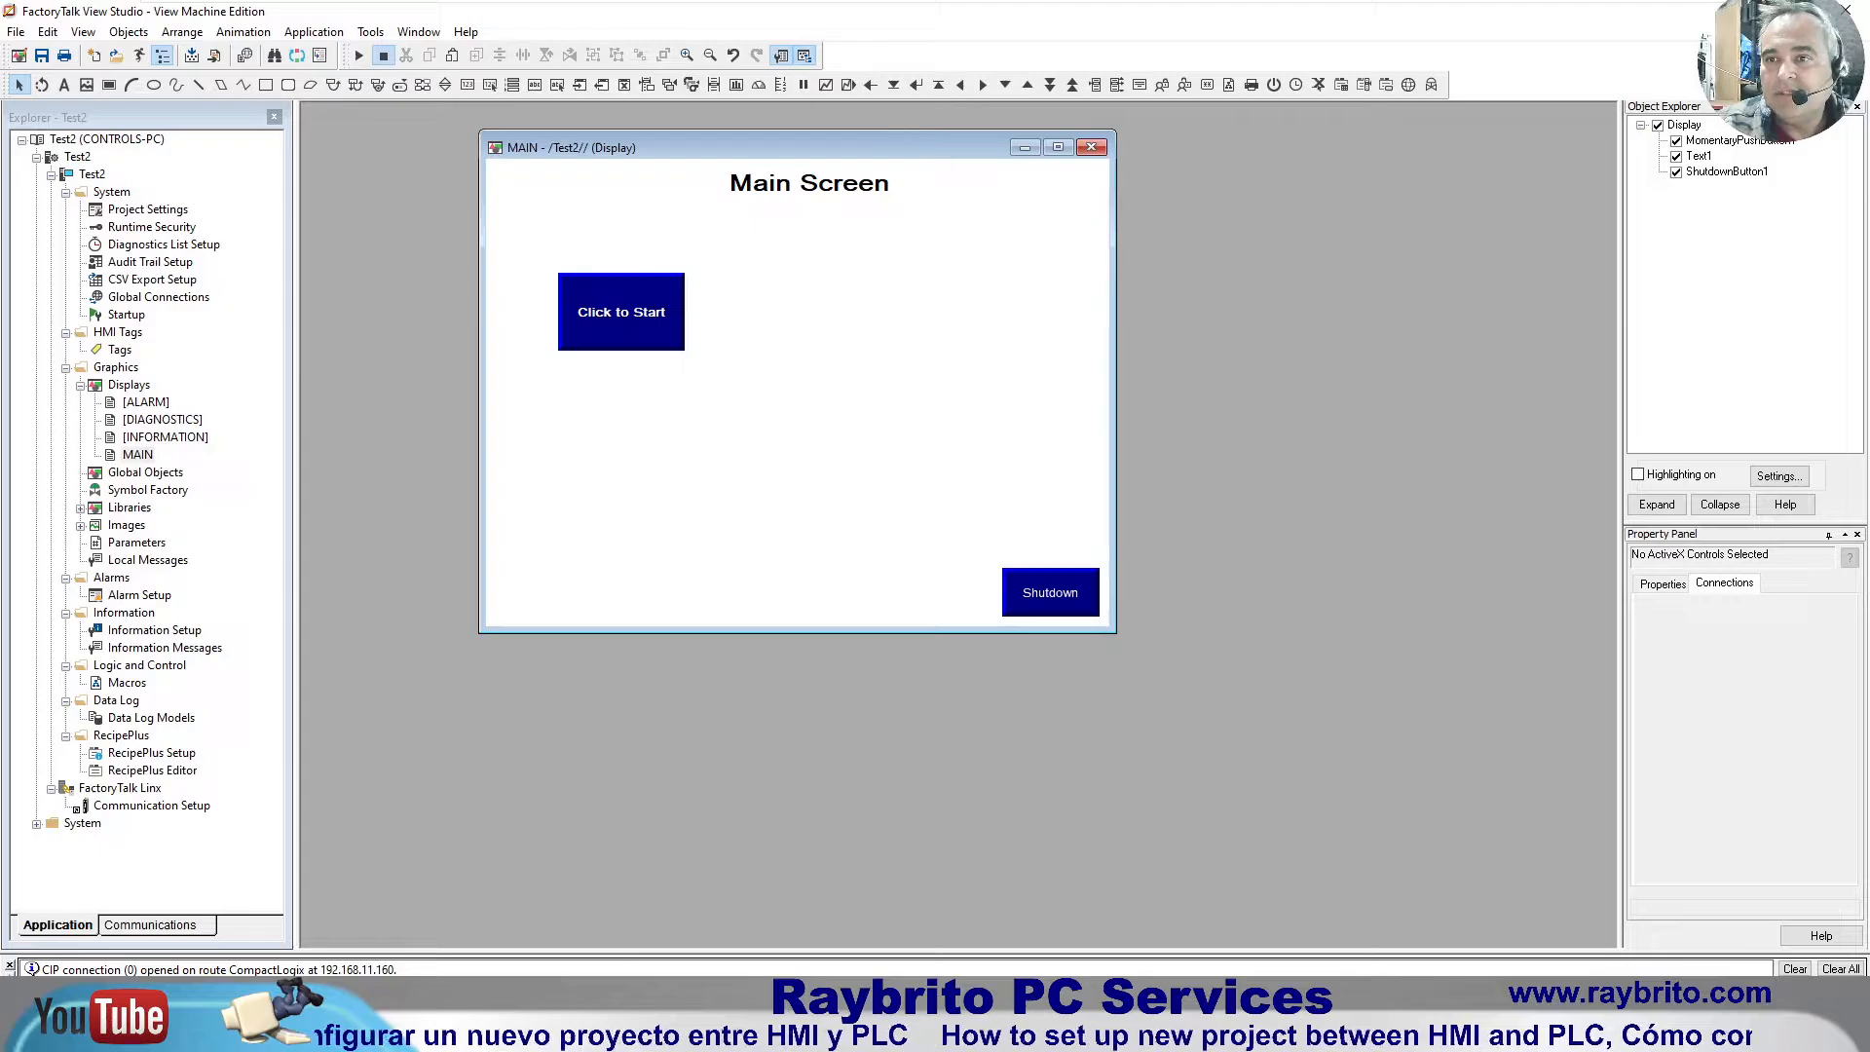
Step: Restore the View Studio window to a smaller size below the Logix Designer motor rung and save the MAIN display
left_click(1802, 11)
left_click_drag(889, 51, 1048, 492)
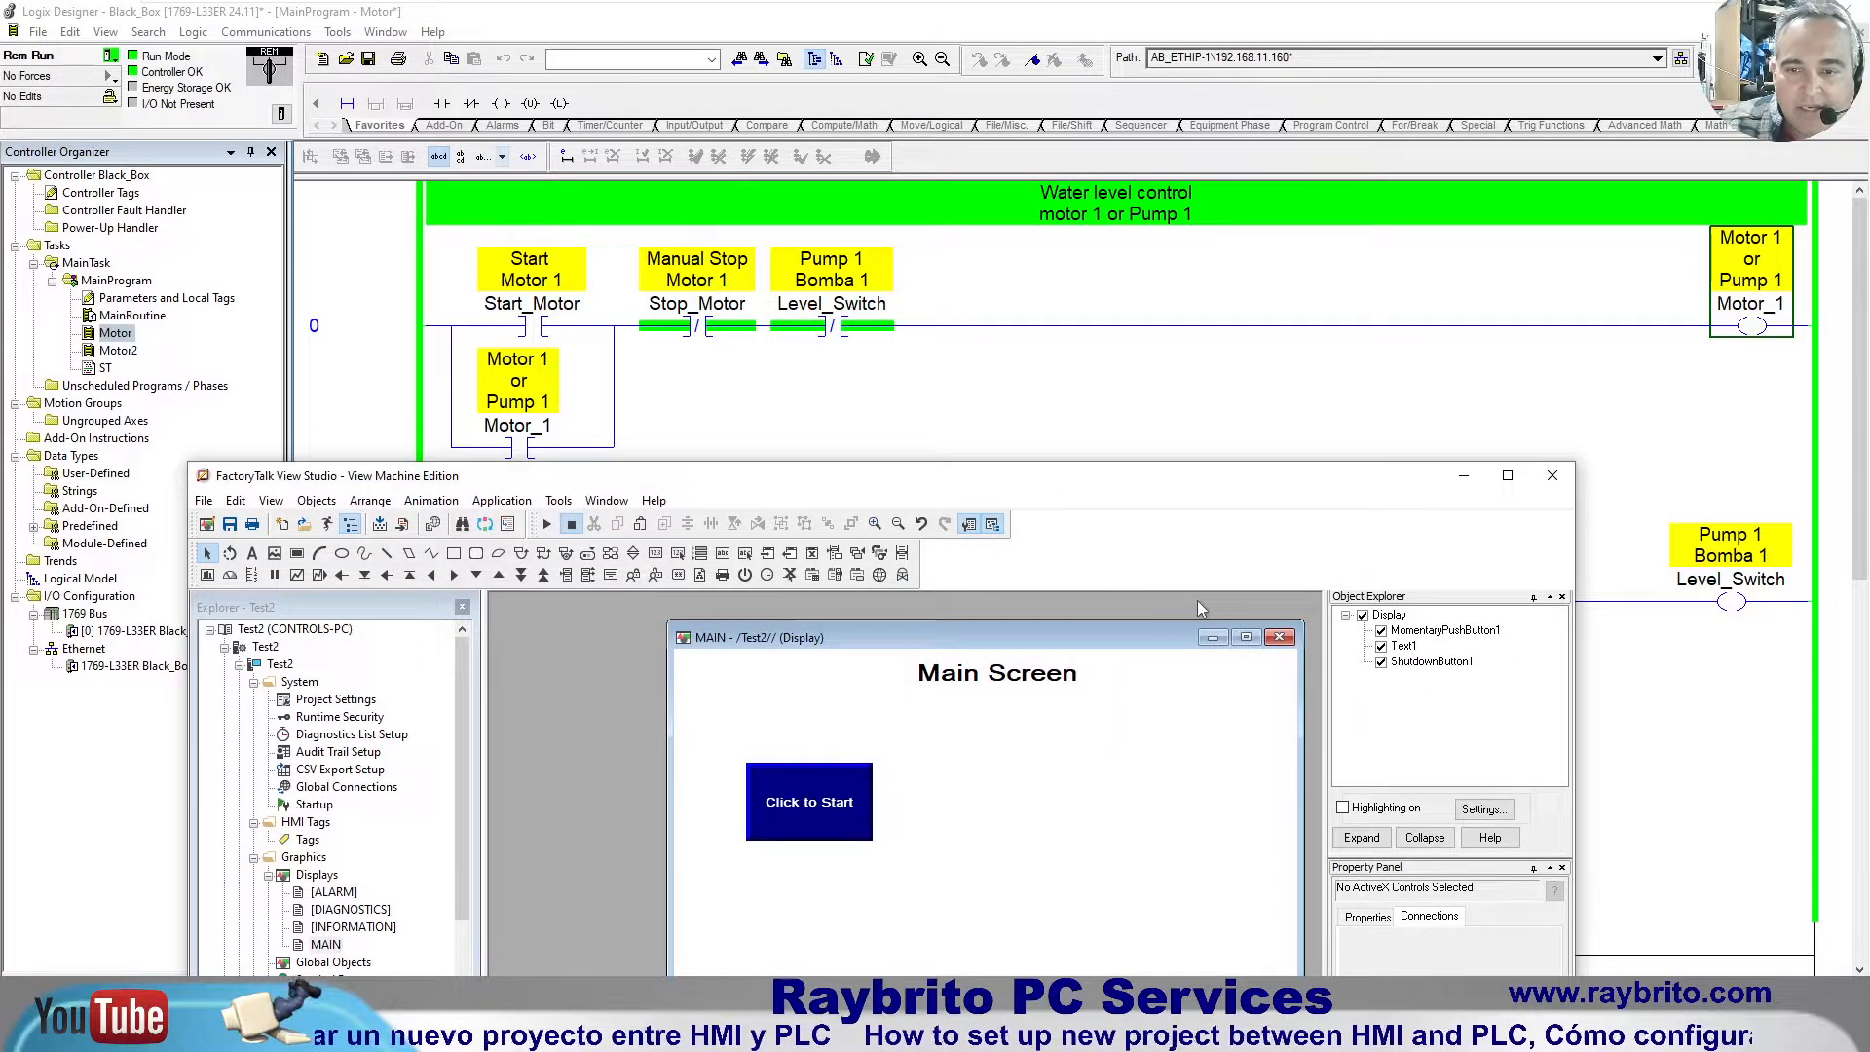
left_click_drag(1138, 643, 1099, 620)
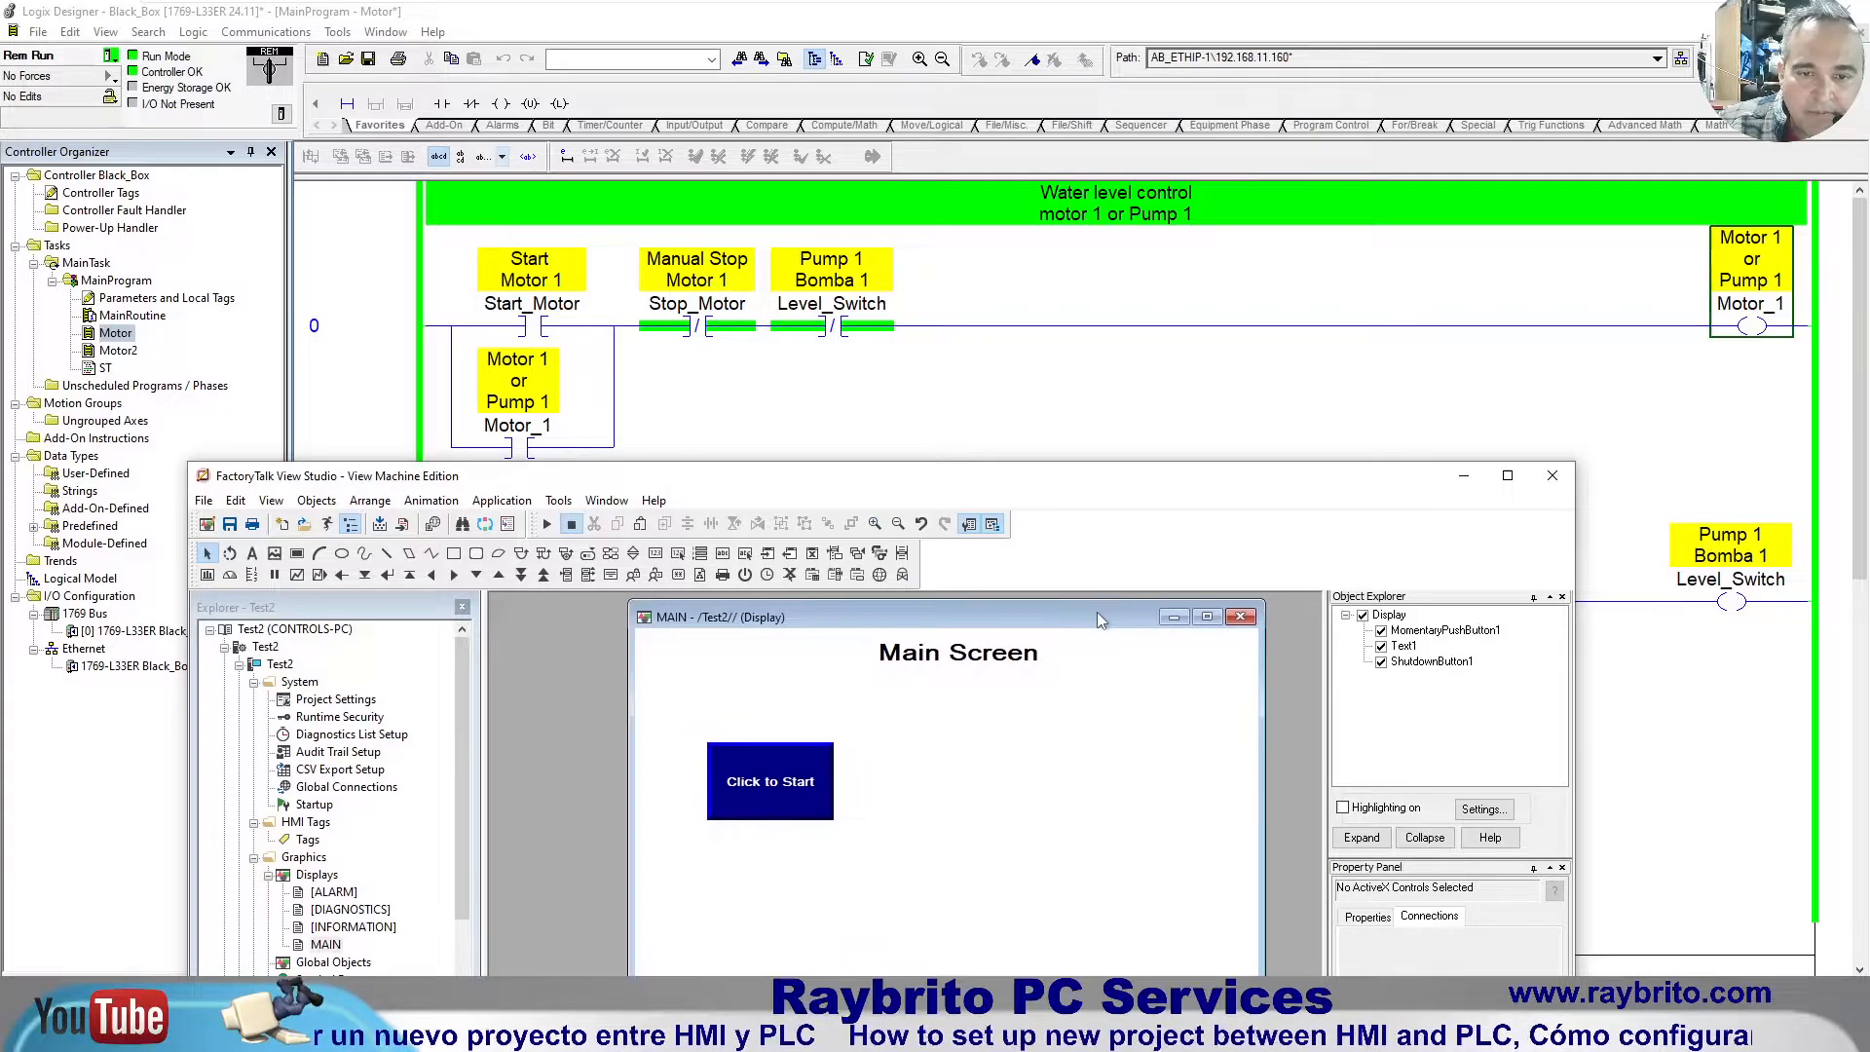
left_click(230, 525)
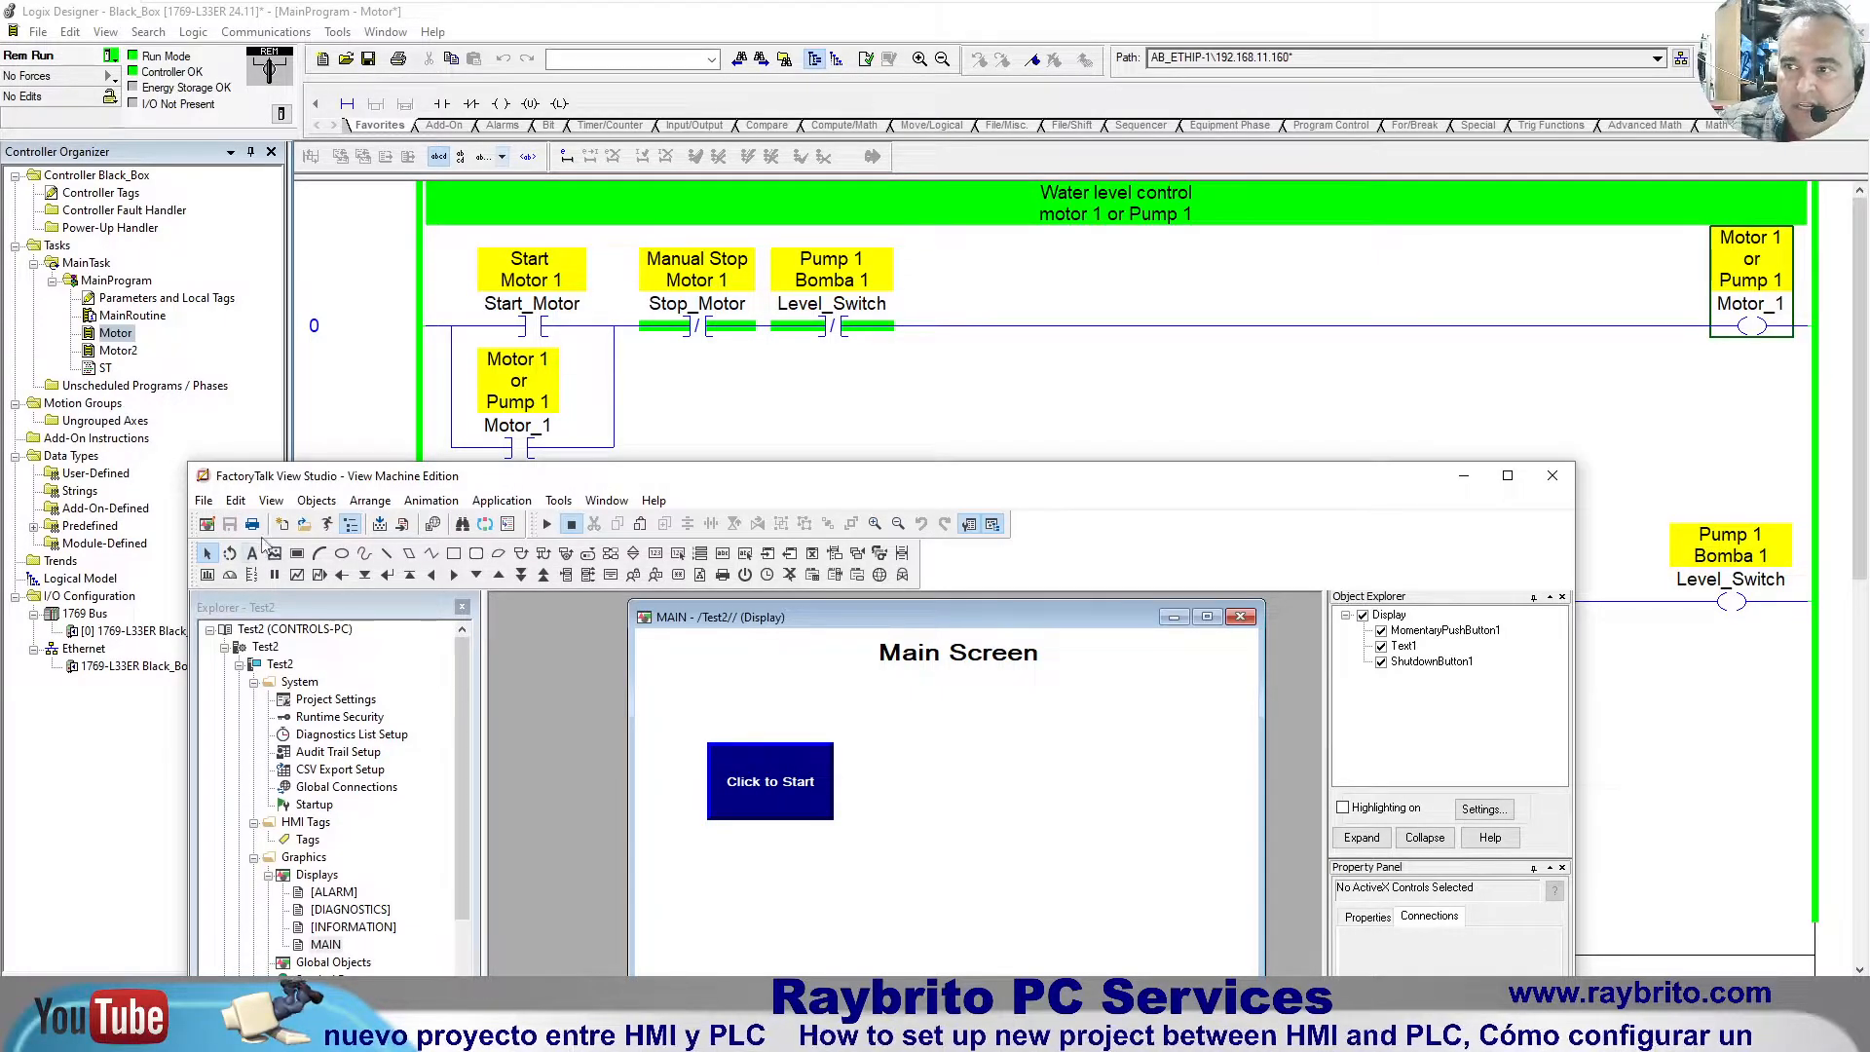
Step: Test the MAIN display and operate the "Click to Start" button while watching the Motor_1 rung in the ladder
left_click(546, 525)
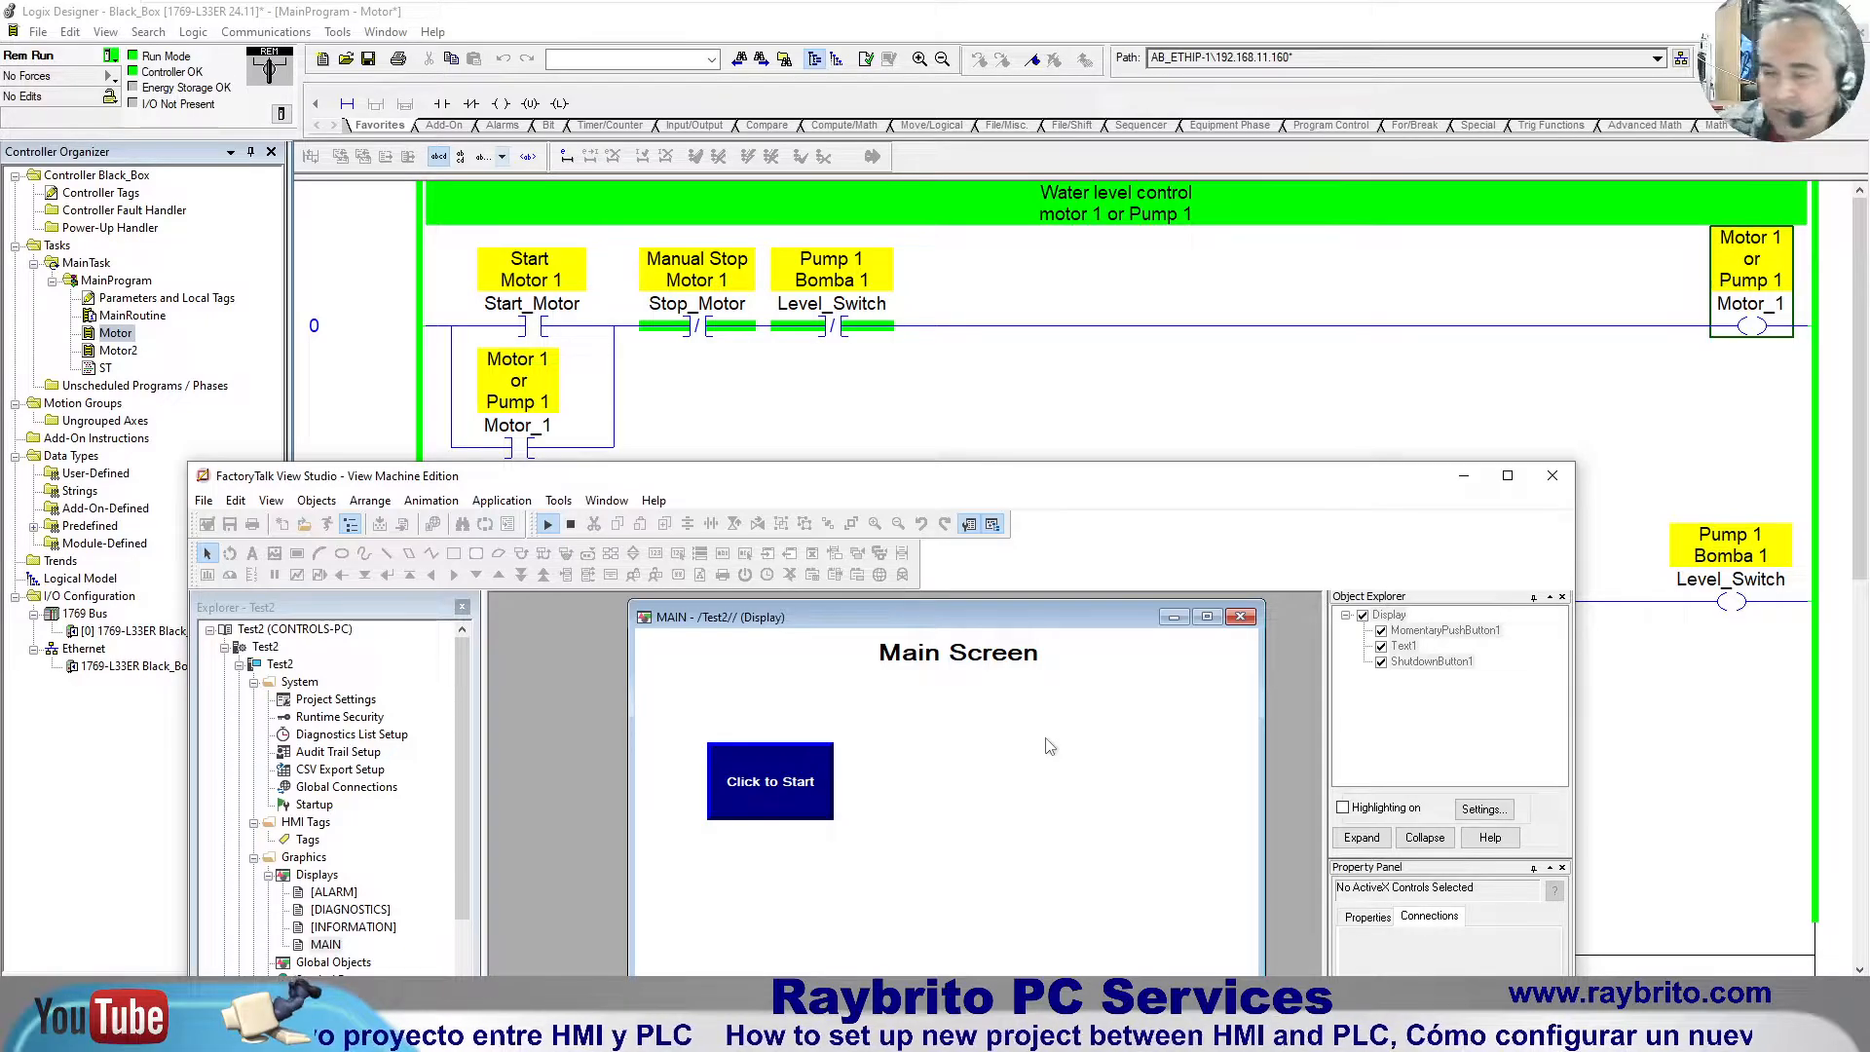
left_click(777, 793)
left_click(777, 793)
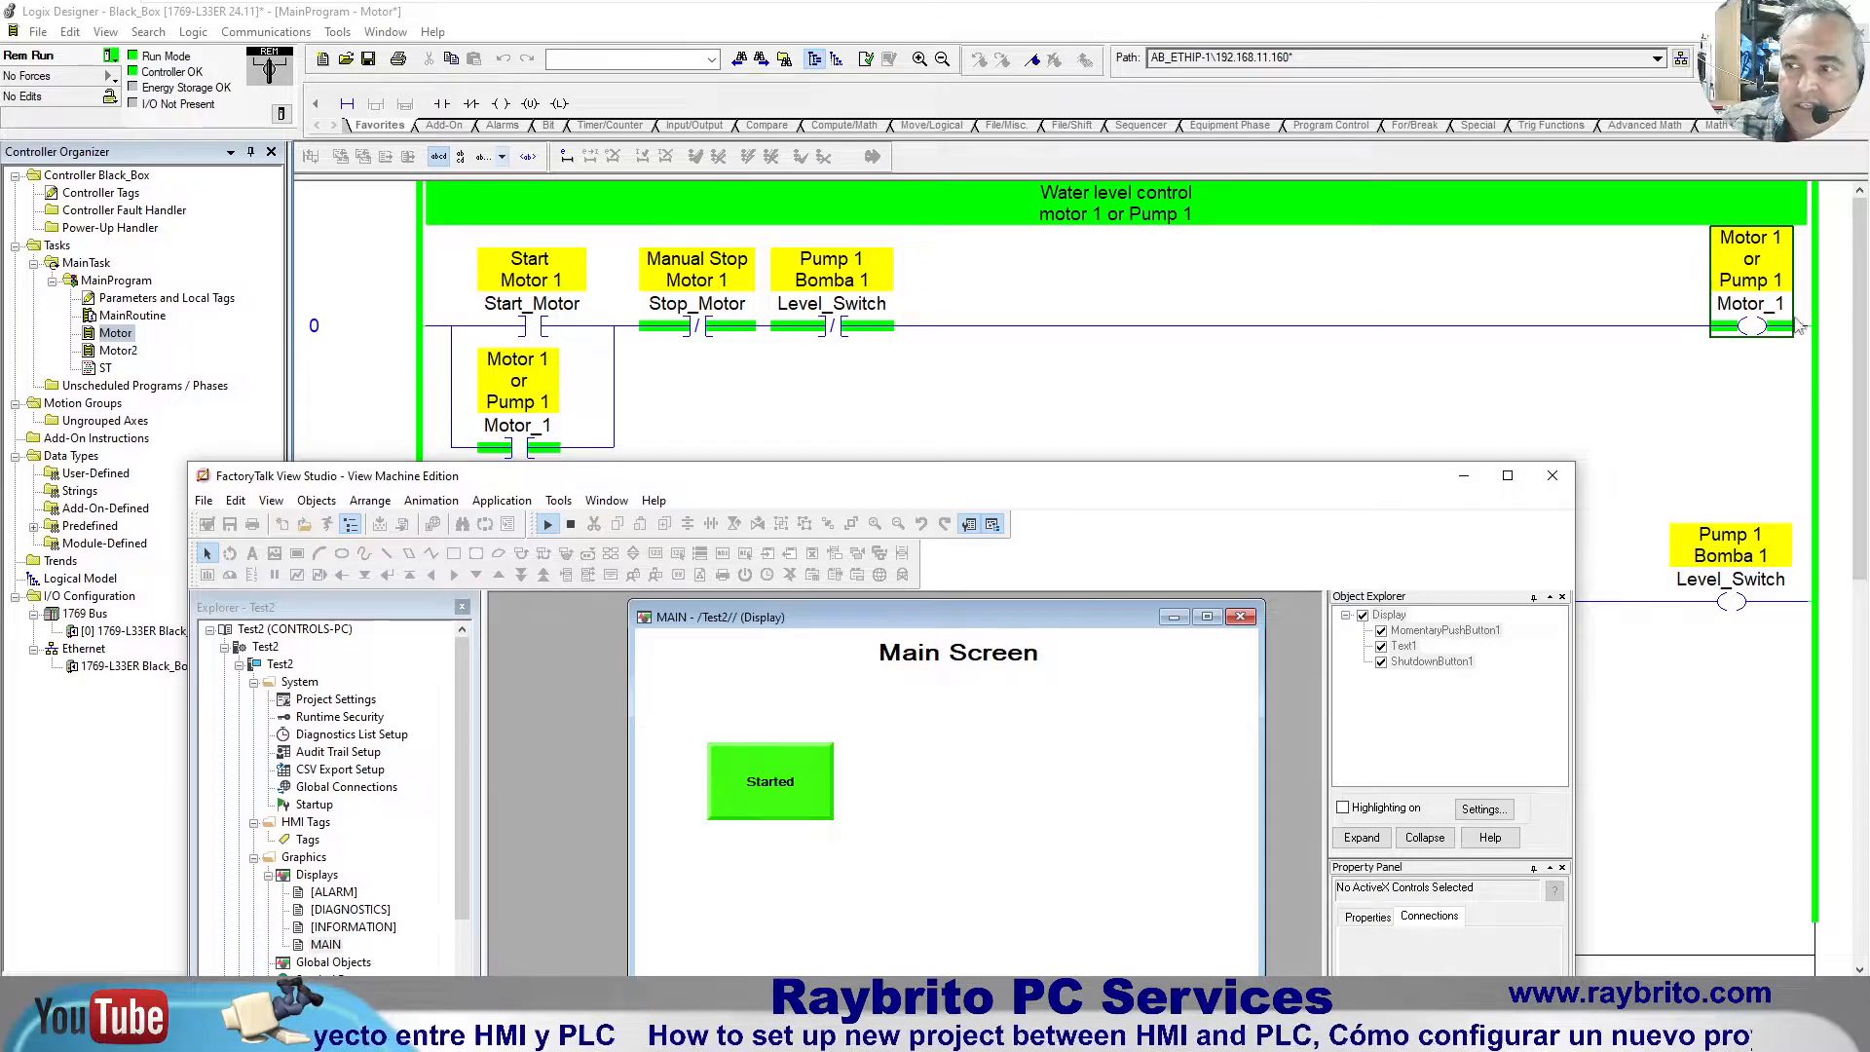
left_click(792, 784)
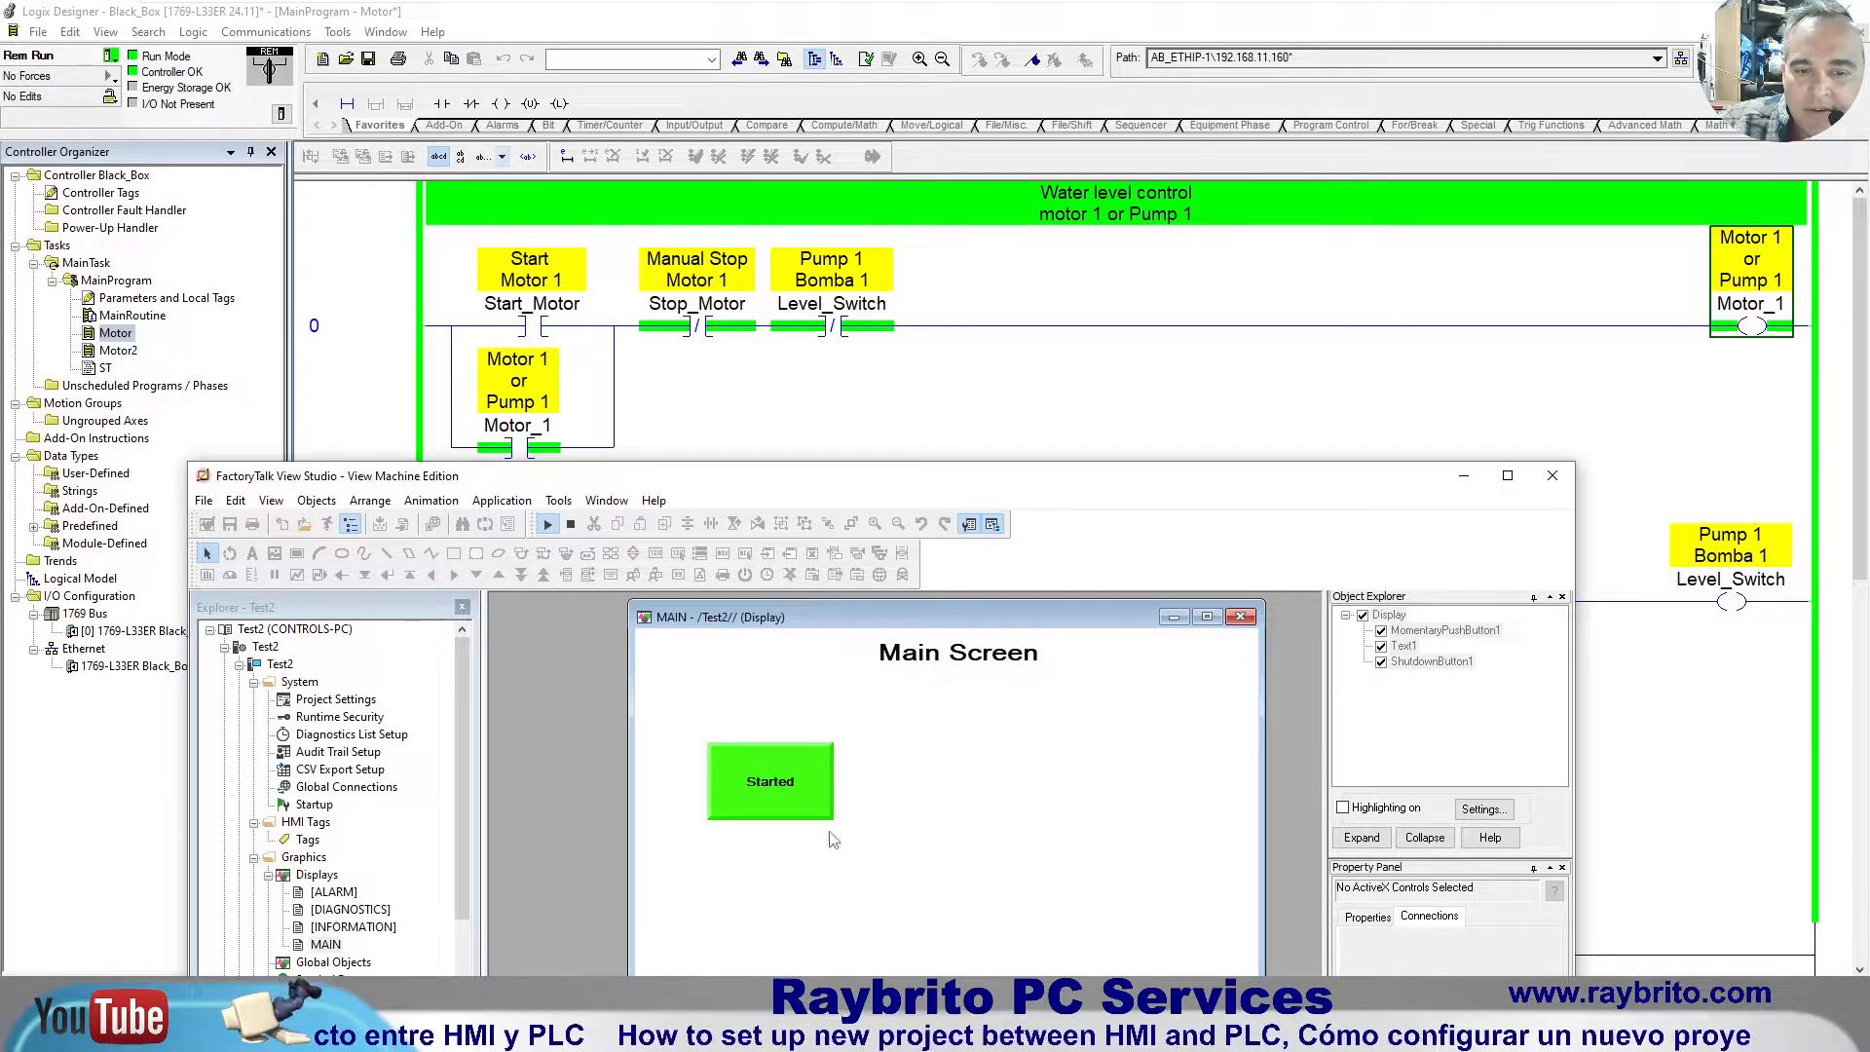
left_click(765, 794)
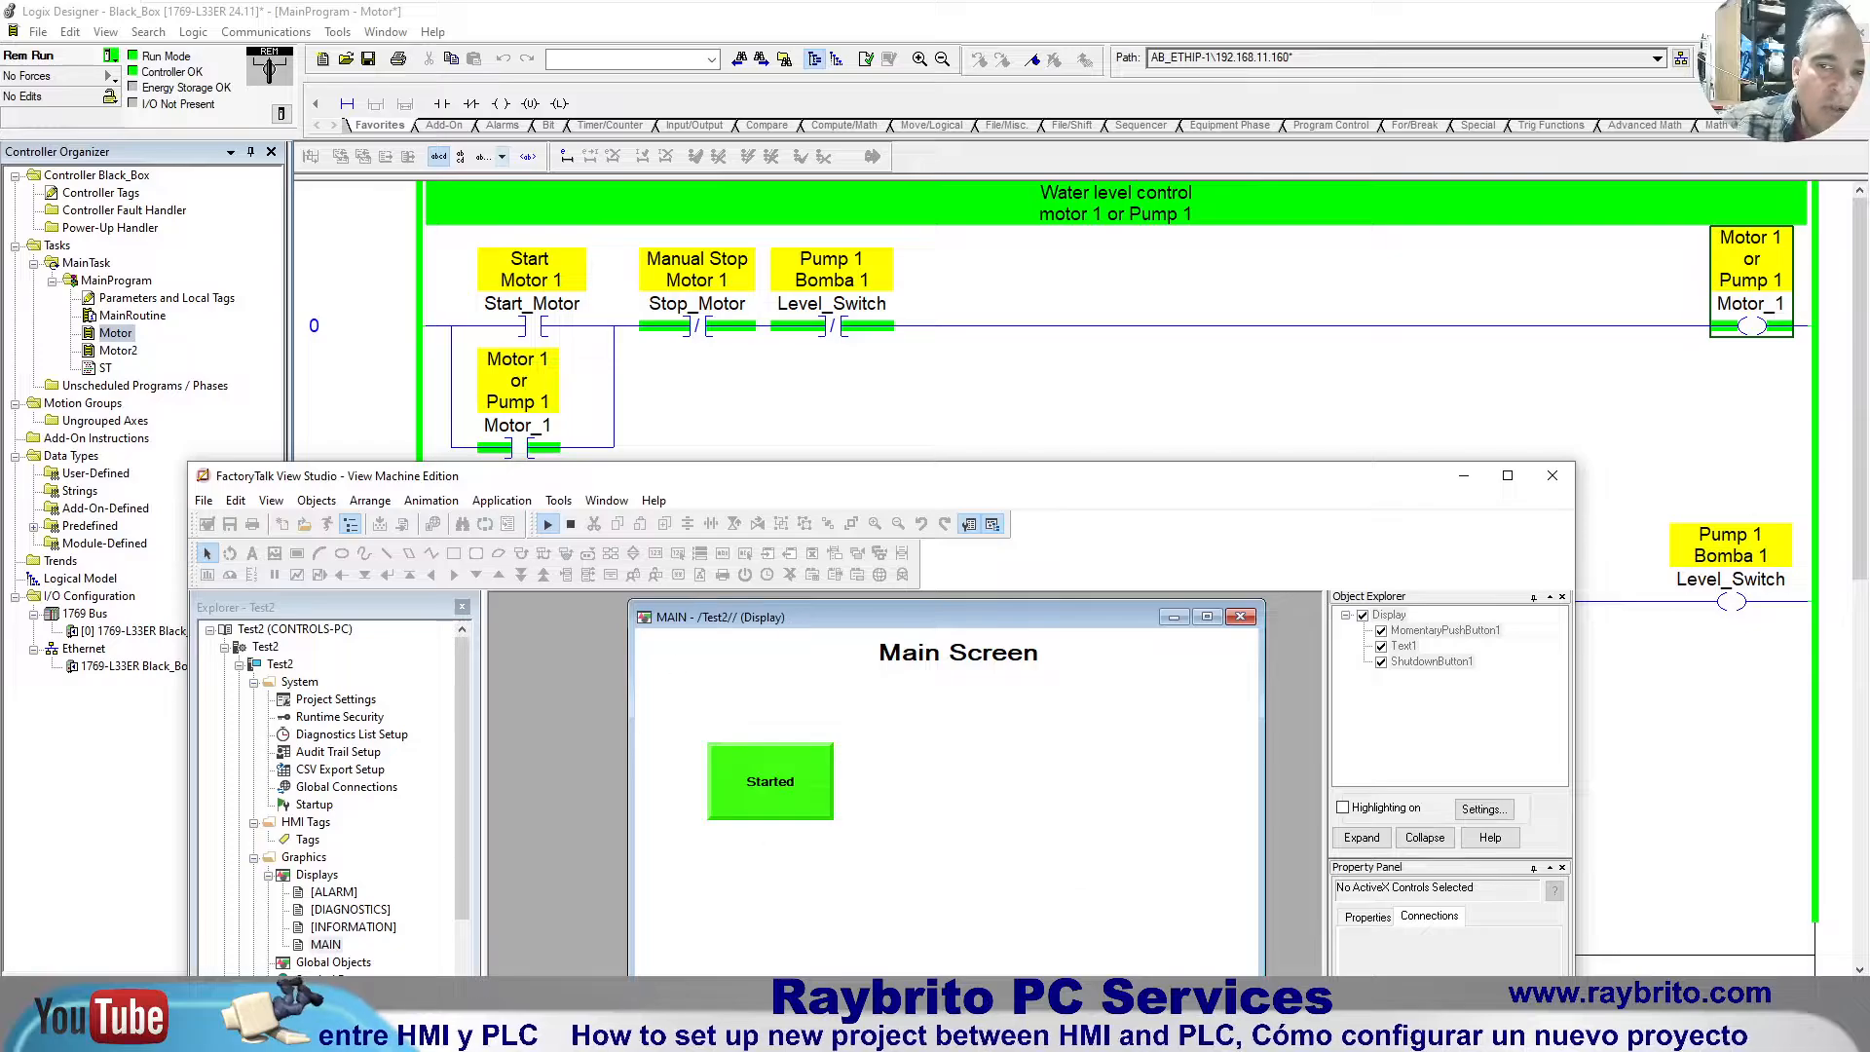
left_click(794, 791)
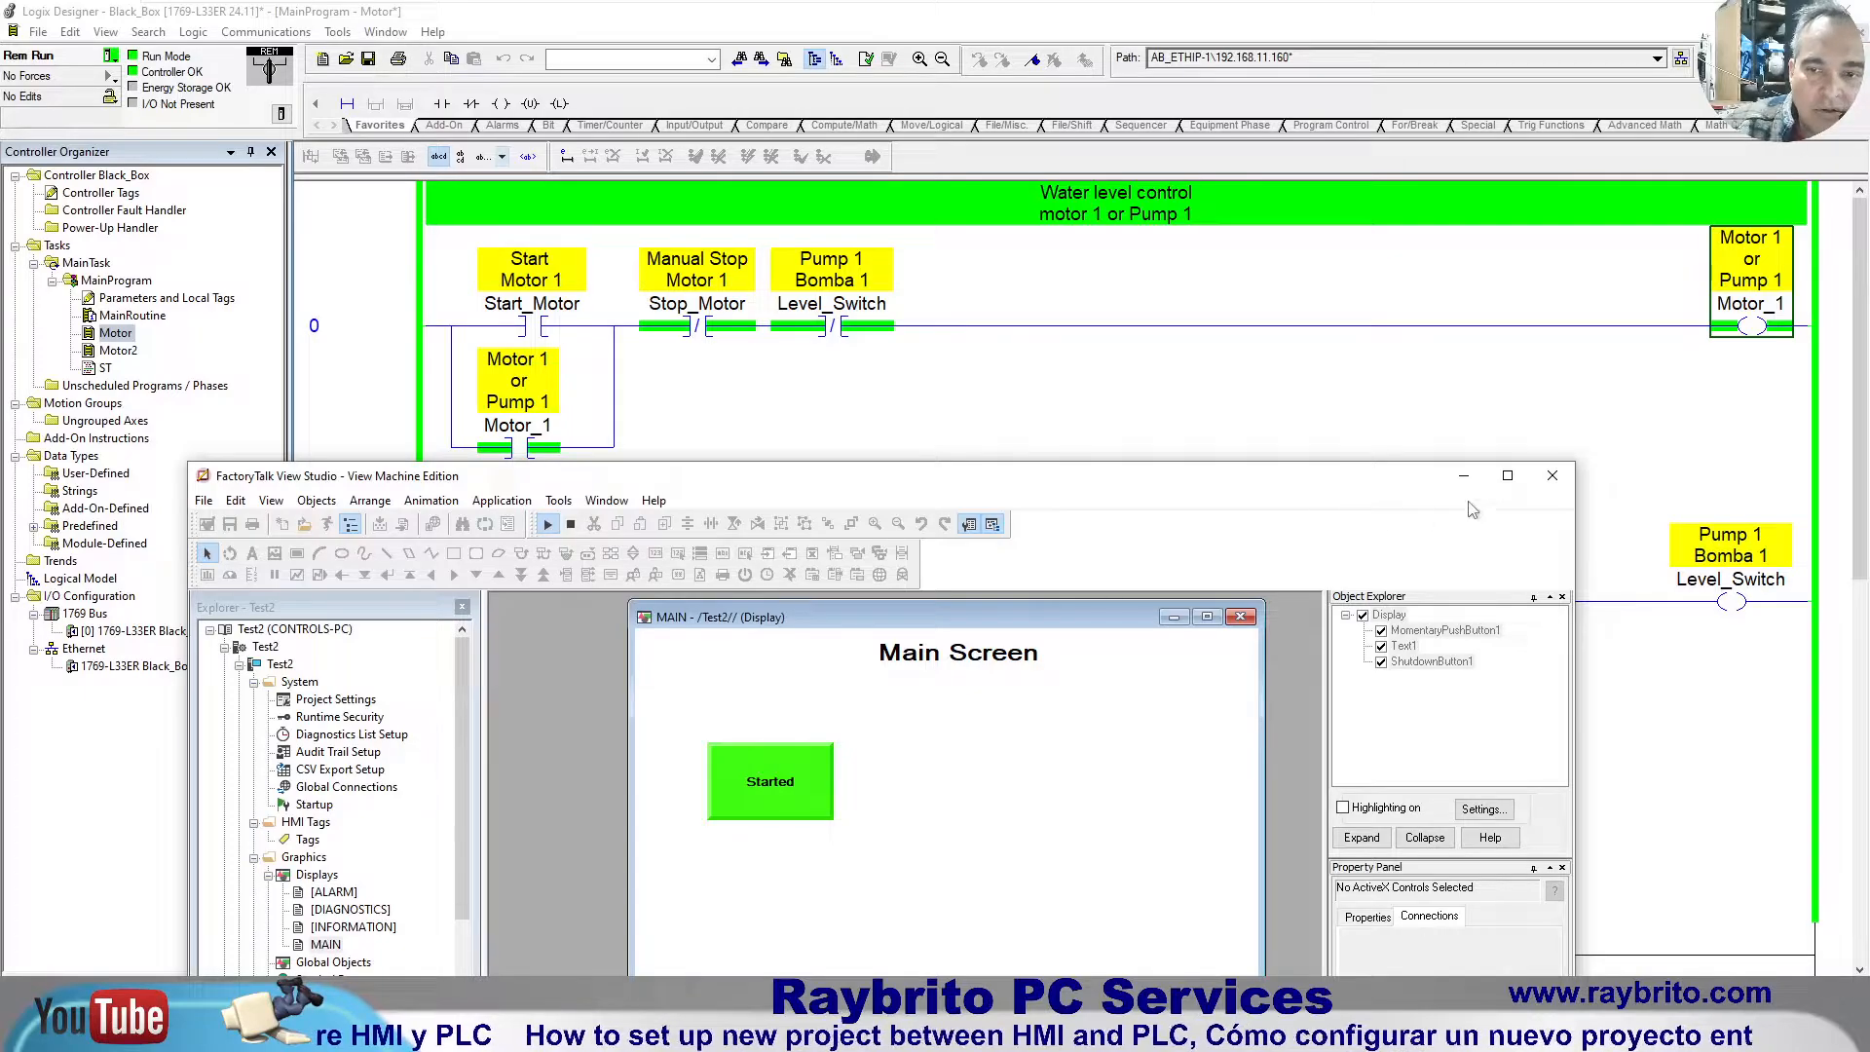
Step: Maximize the View Studio window, stop the display test and move the MAIN display back to the upper workspace
left_click_drag(1376, 490, 1372, 166)
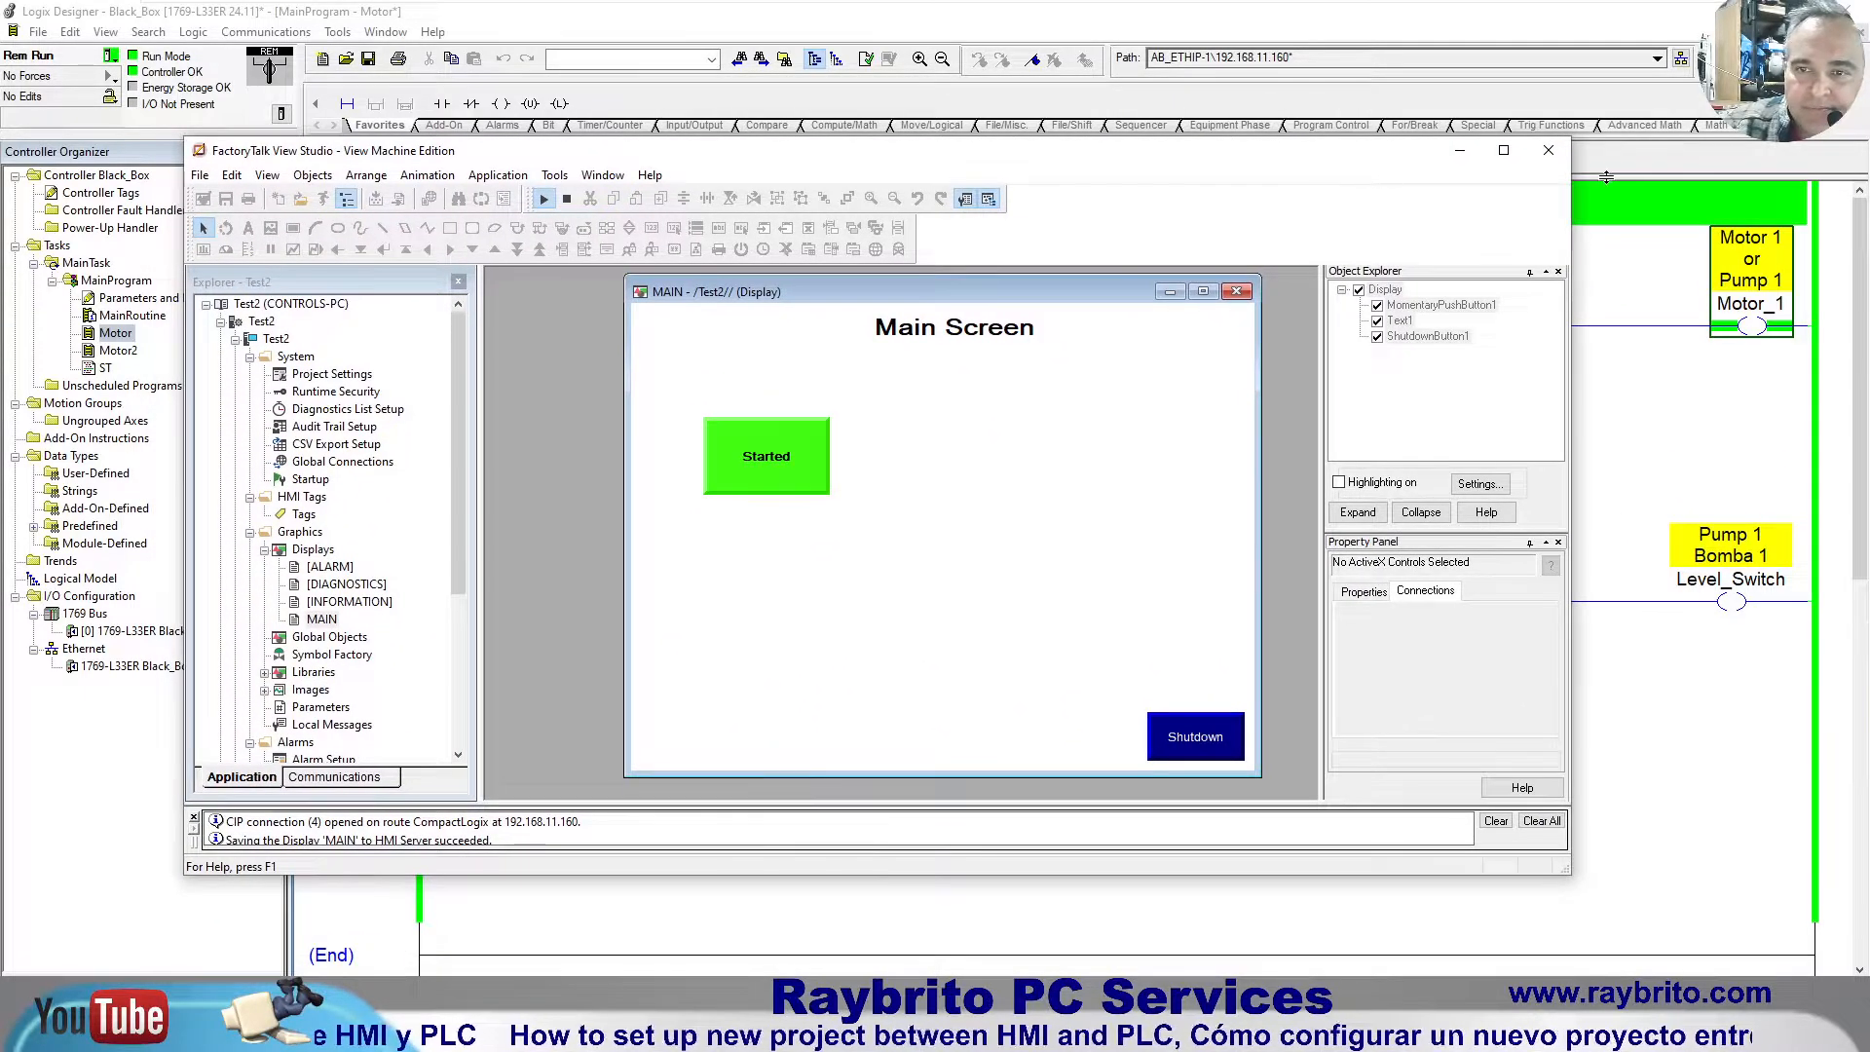
left_click(1504, 152)
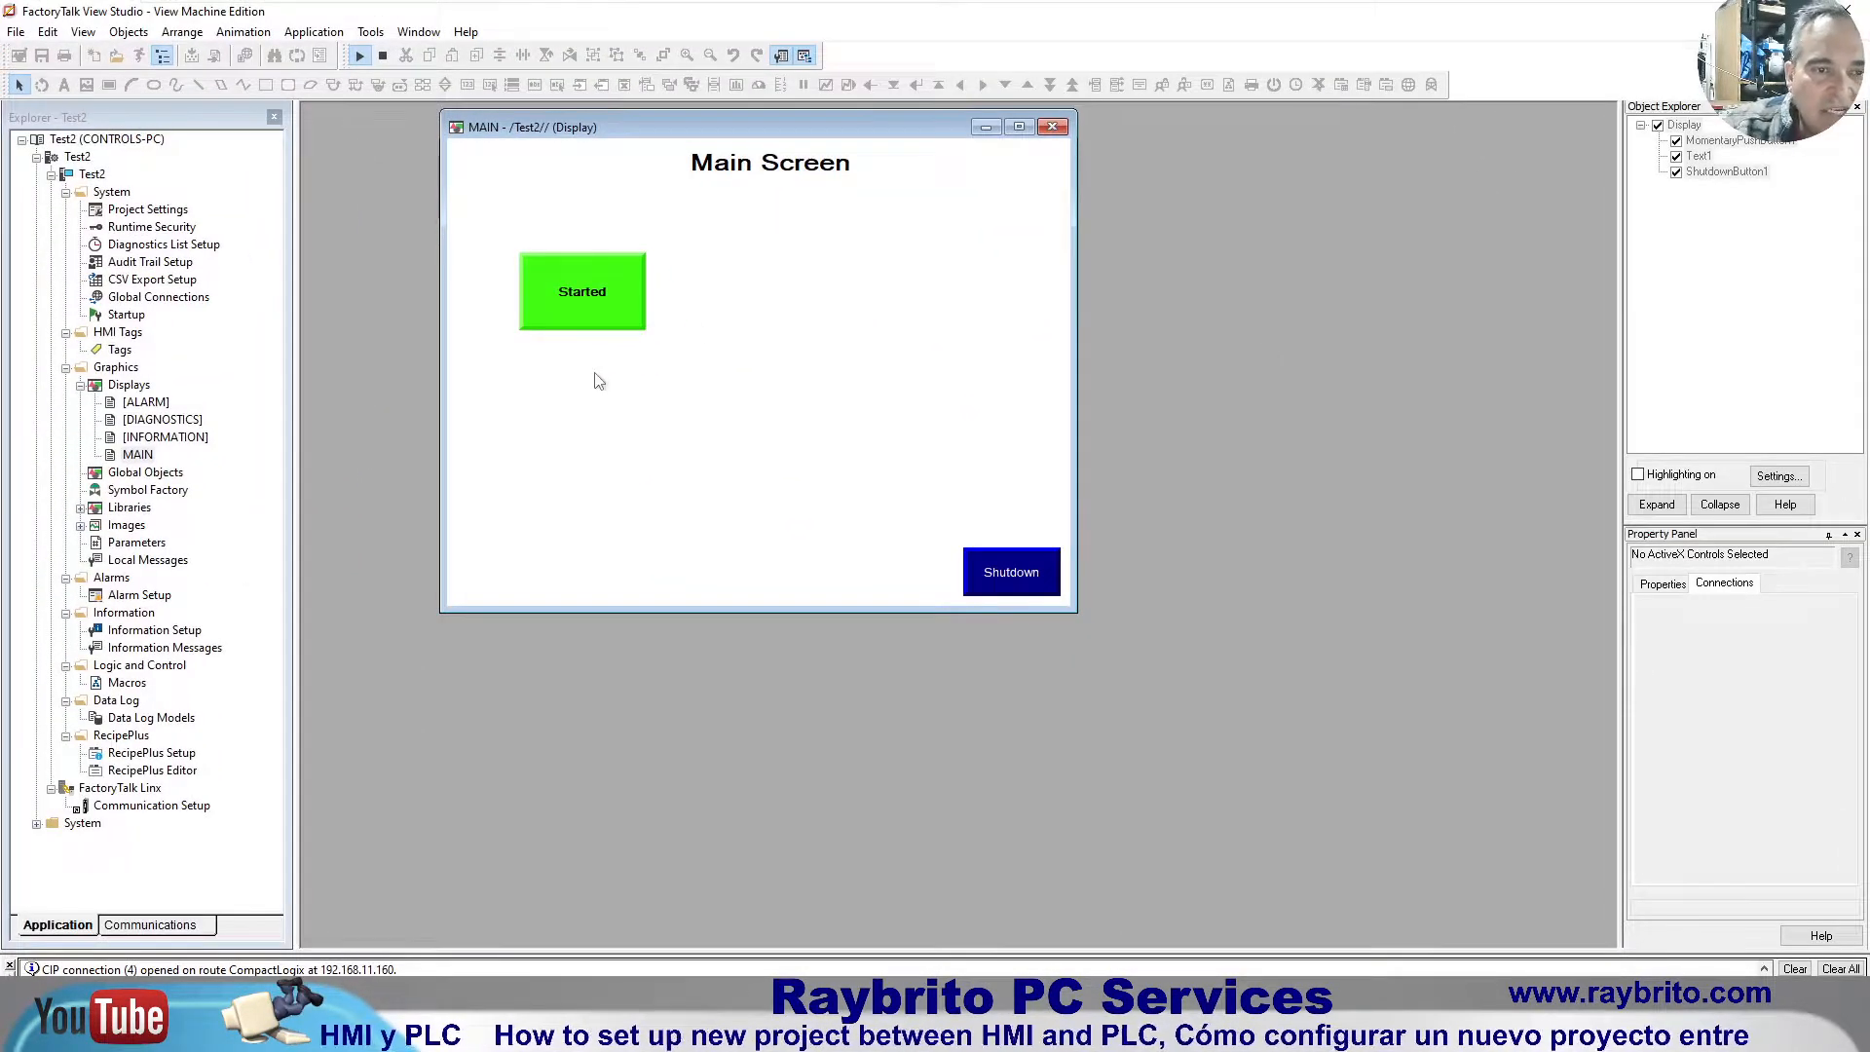
left_click(384, 57)
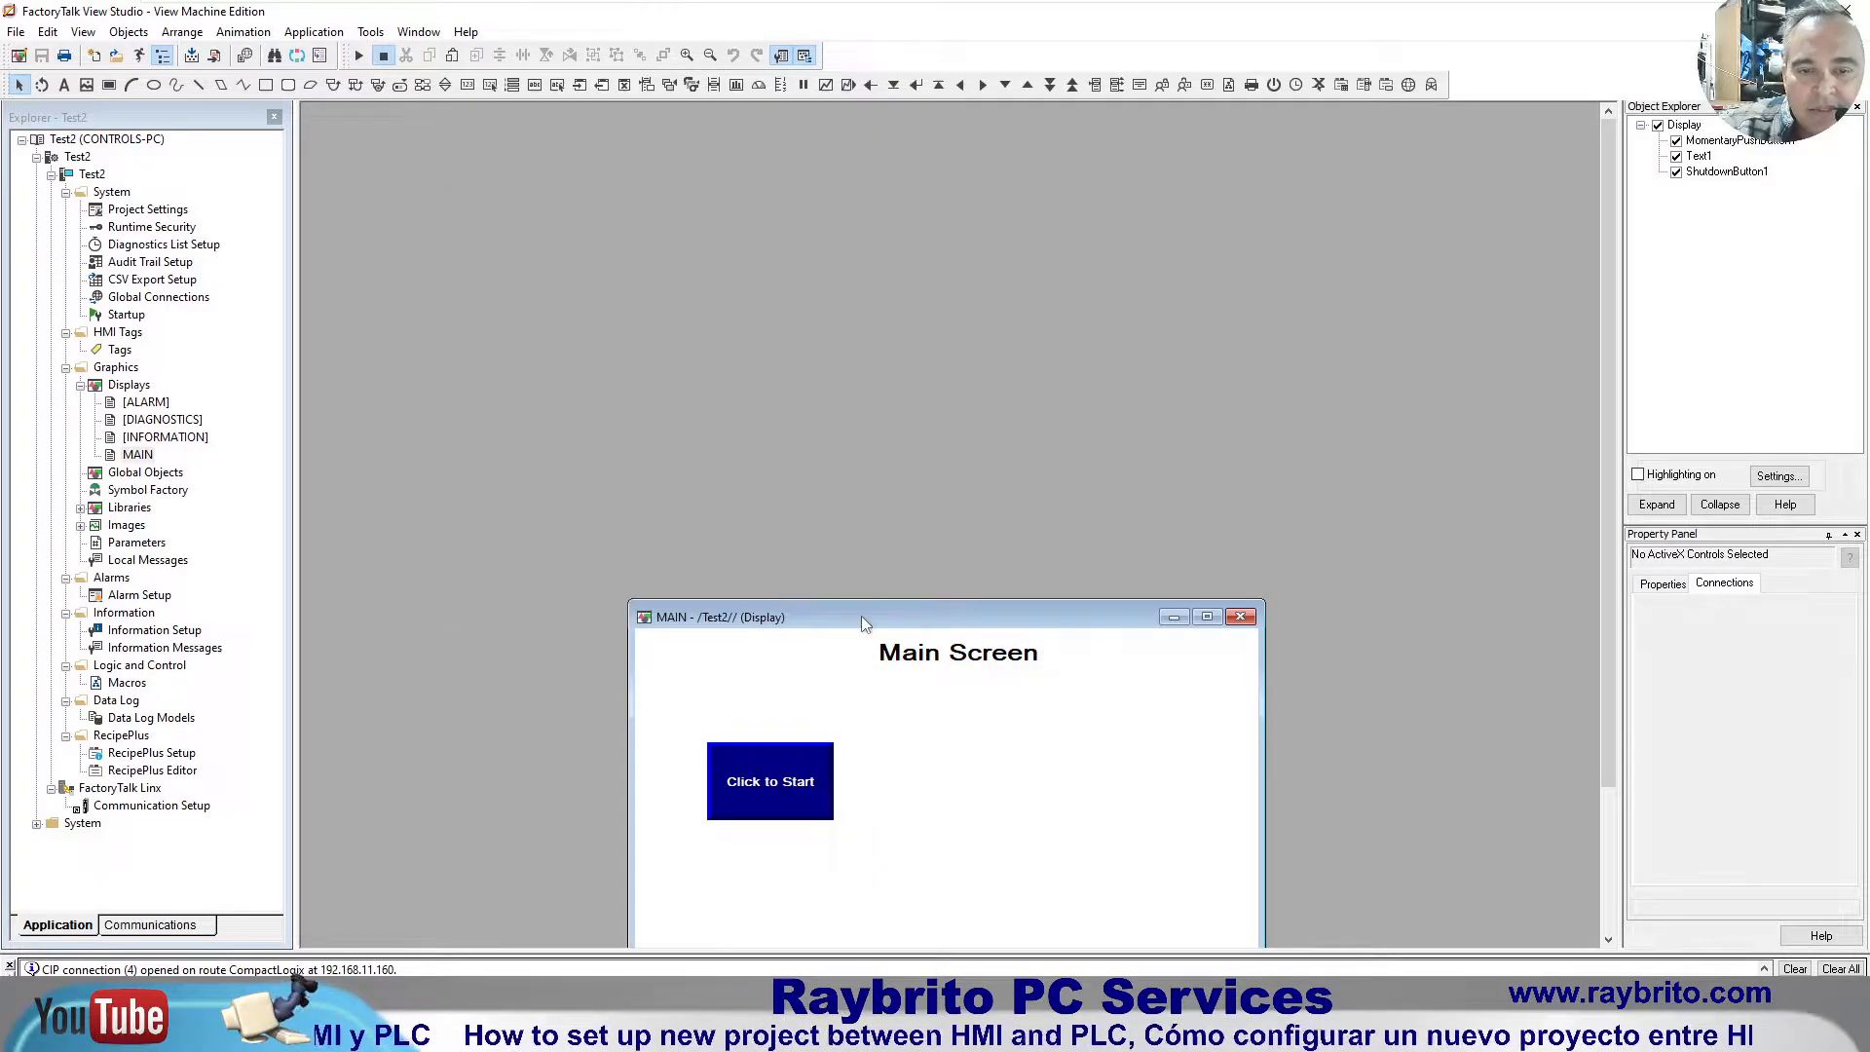
left_click_drag(863, 623, 709, 144)
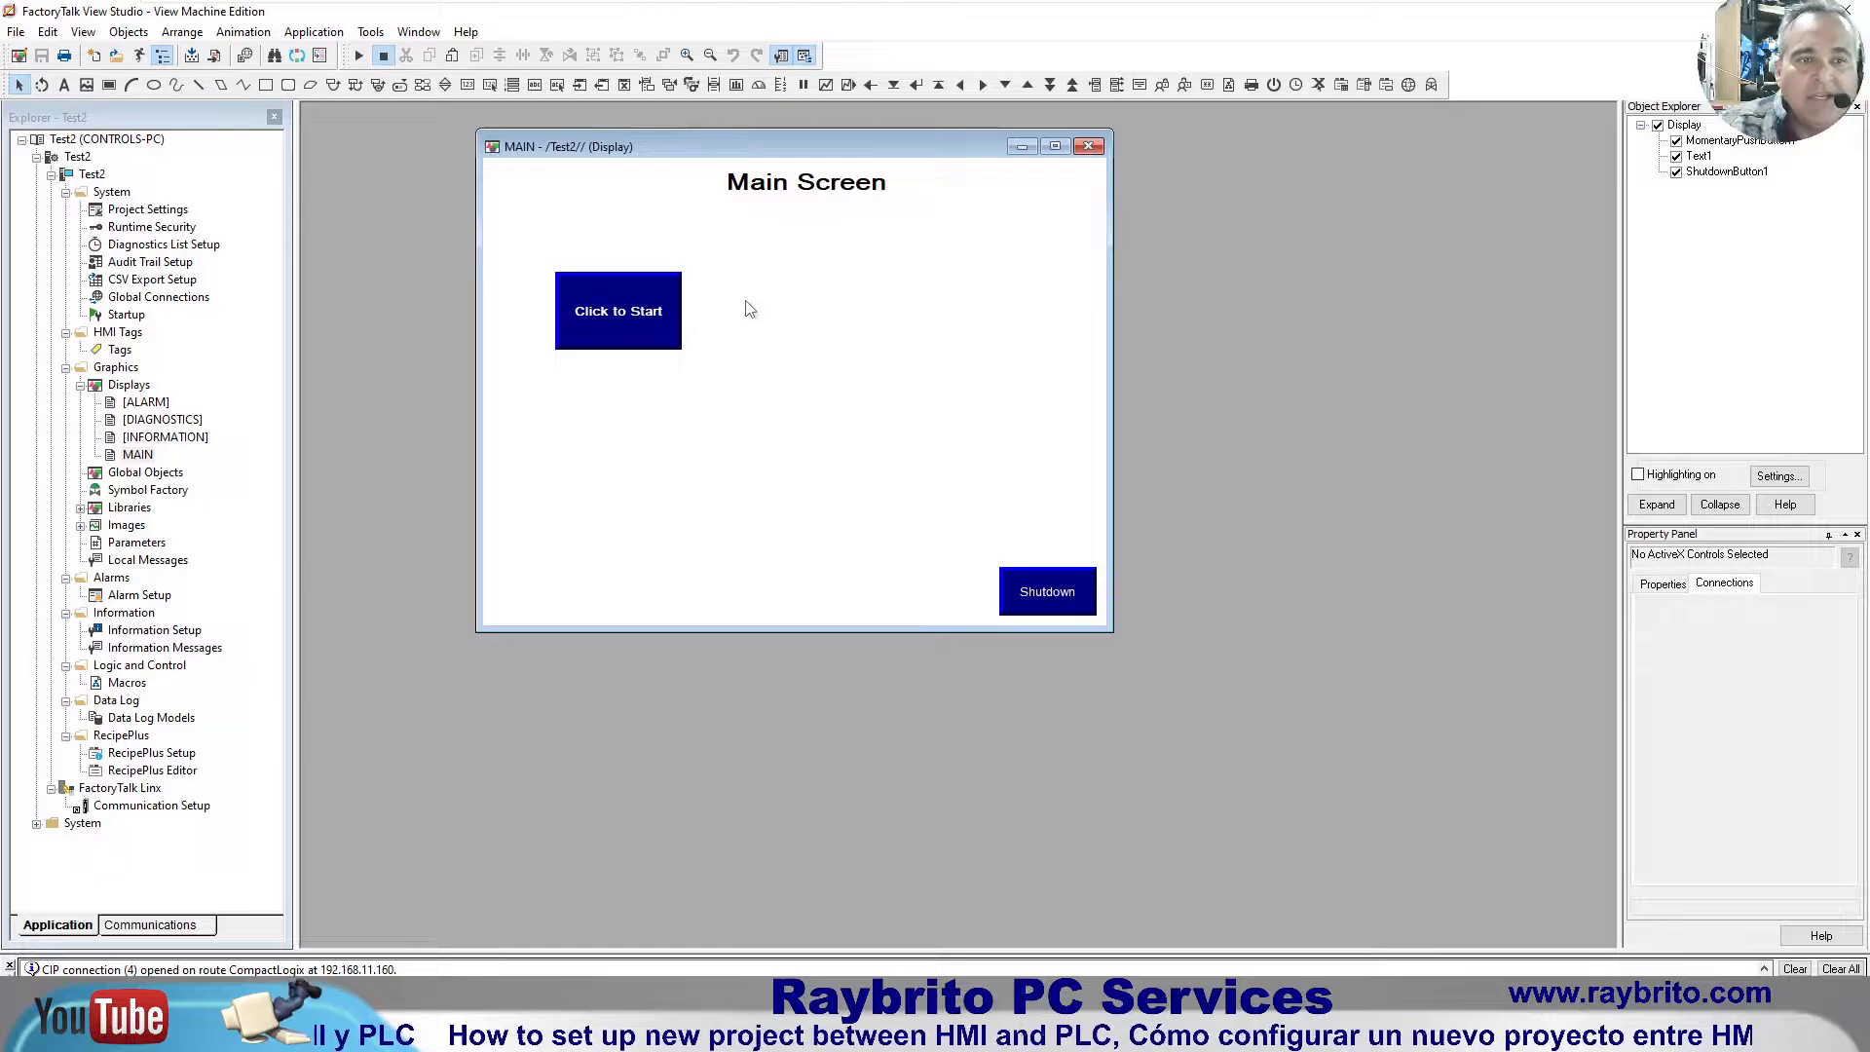
Step: Copy the "Click to Start" button, paste the duplicate on the MAIN display and align it just right of the original
left_click(639, 316)
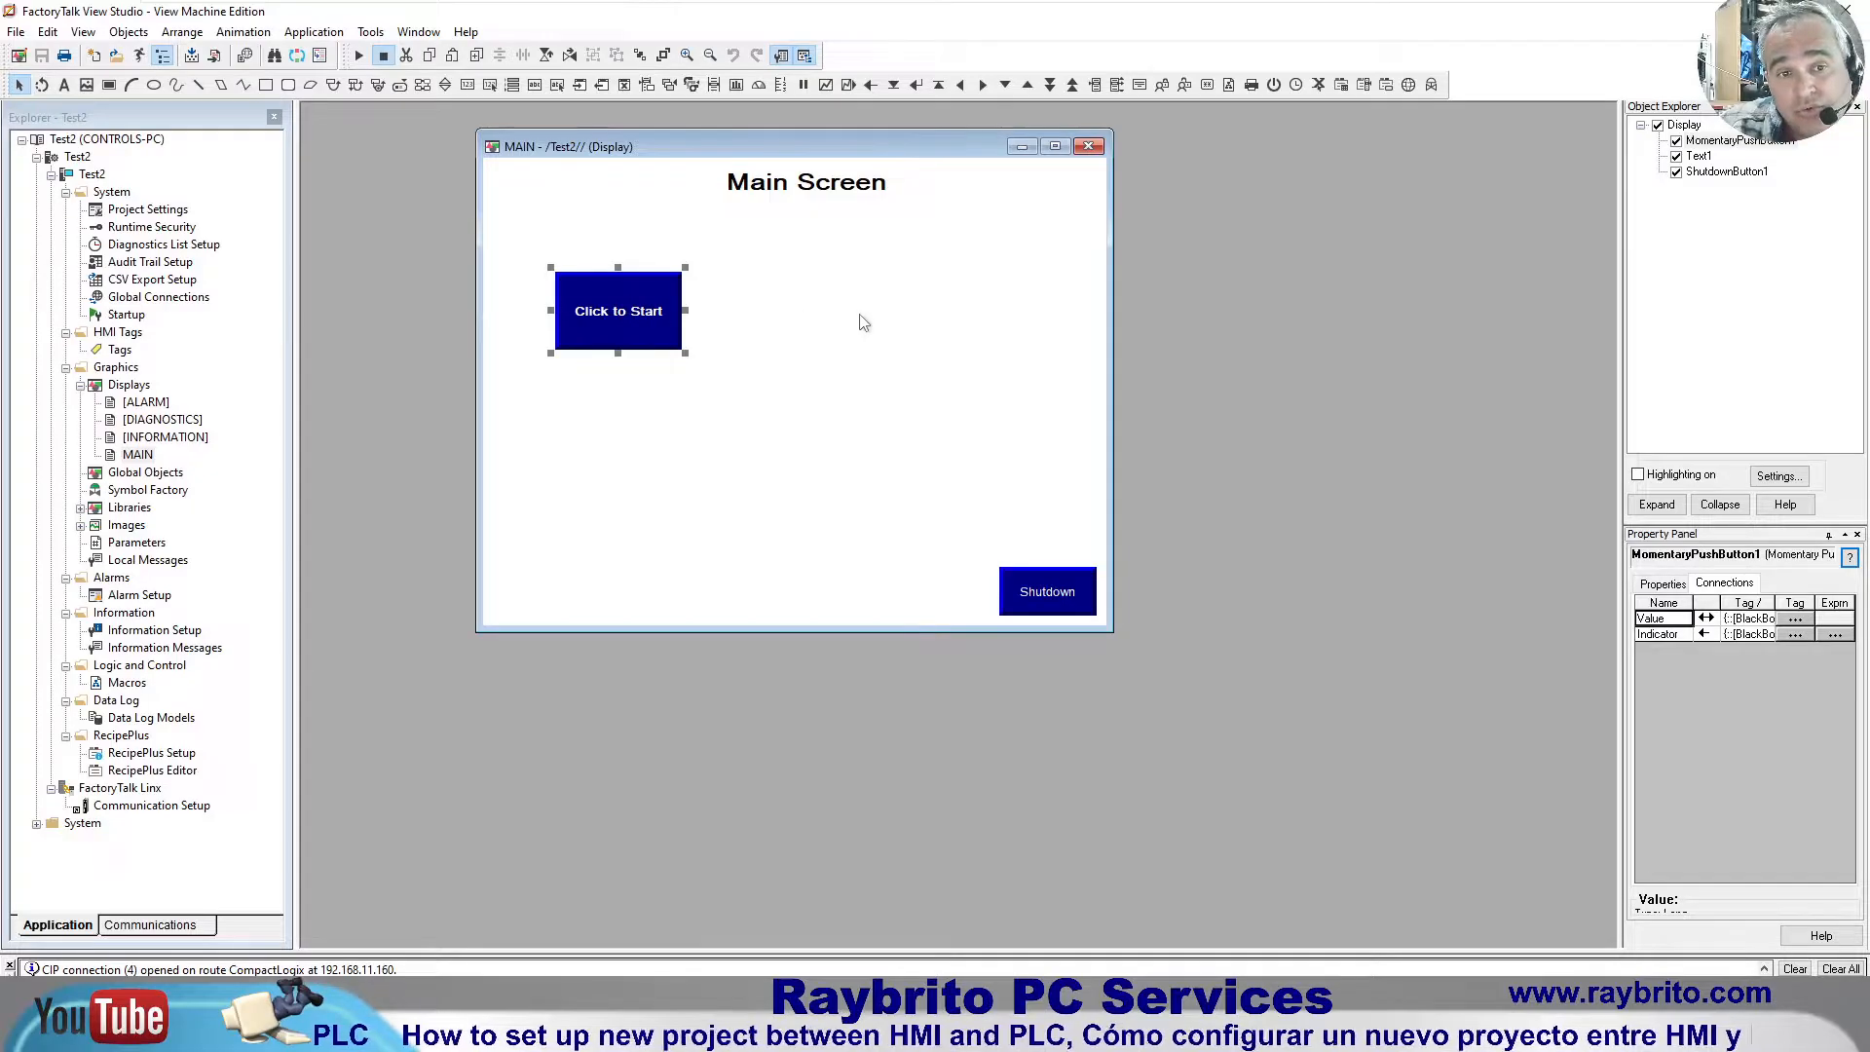
double_click(638, 322)
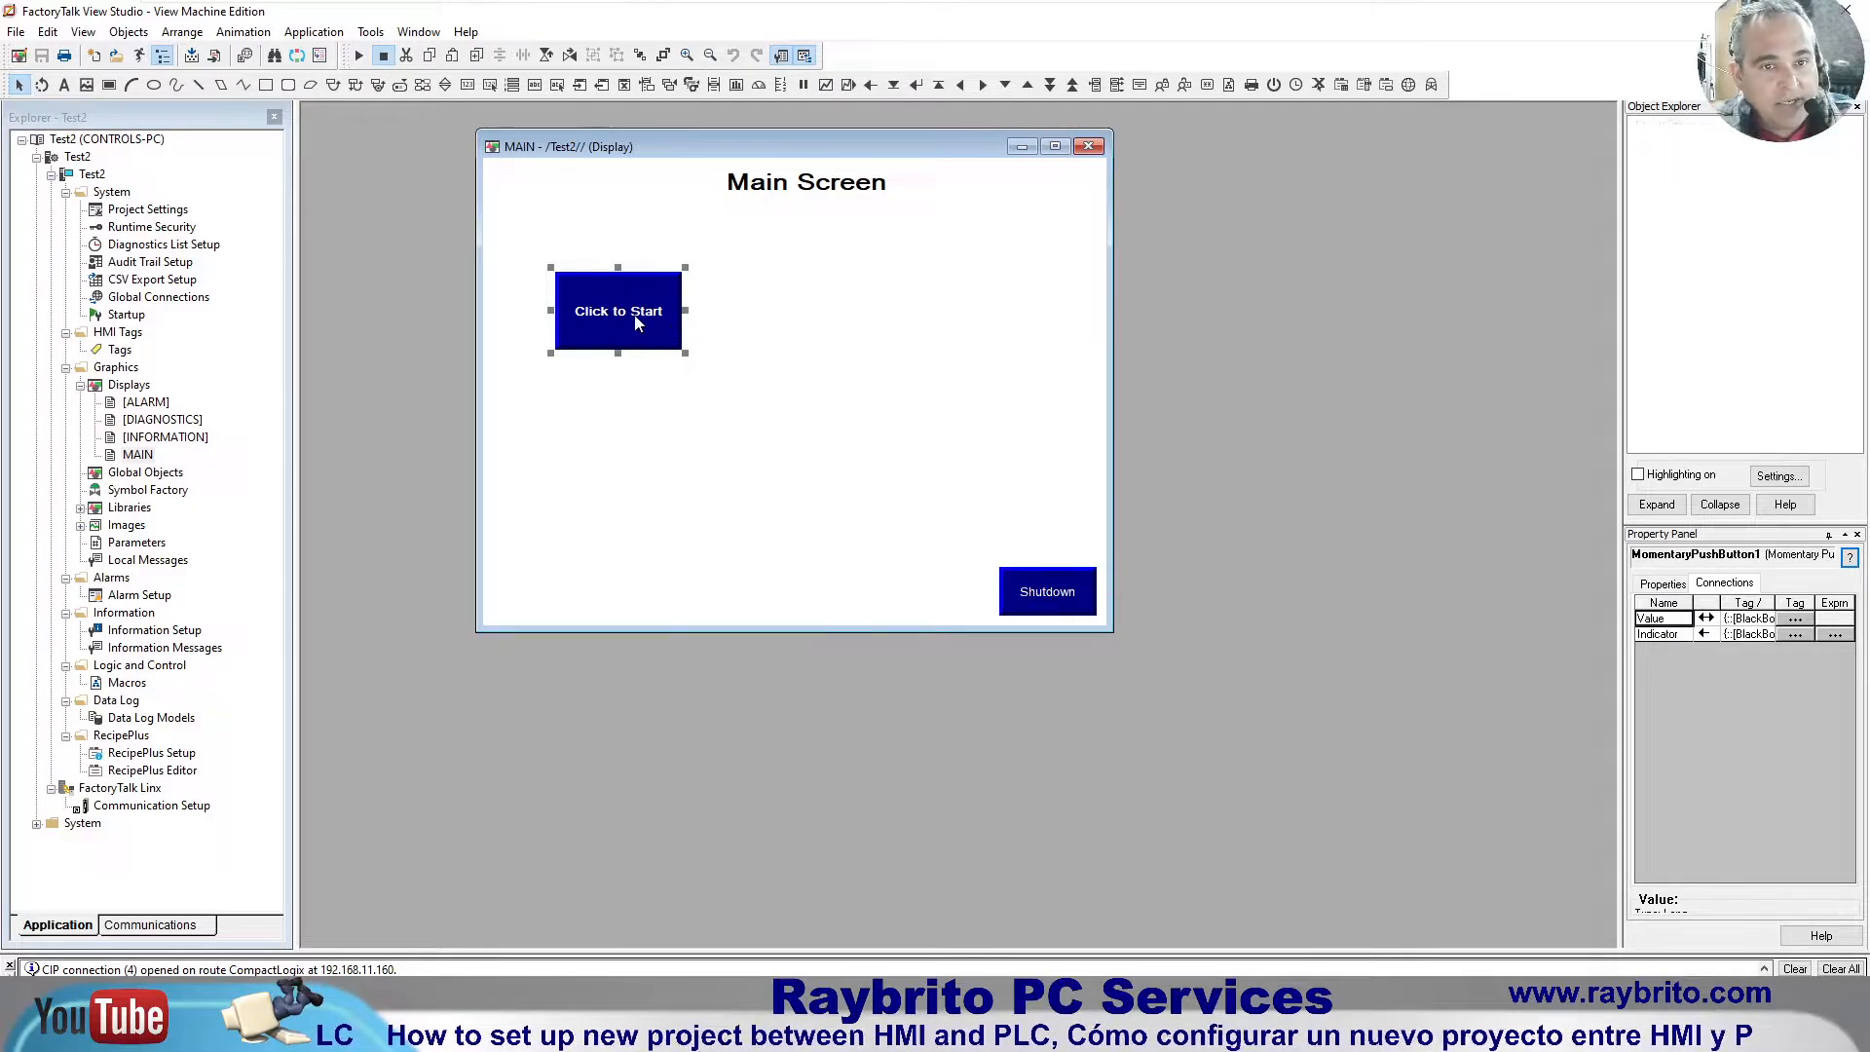
right_click(634, 315)
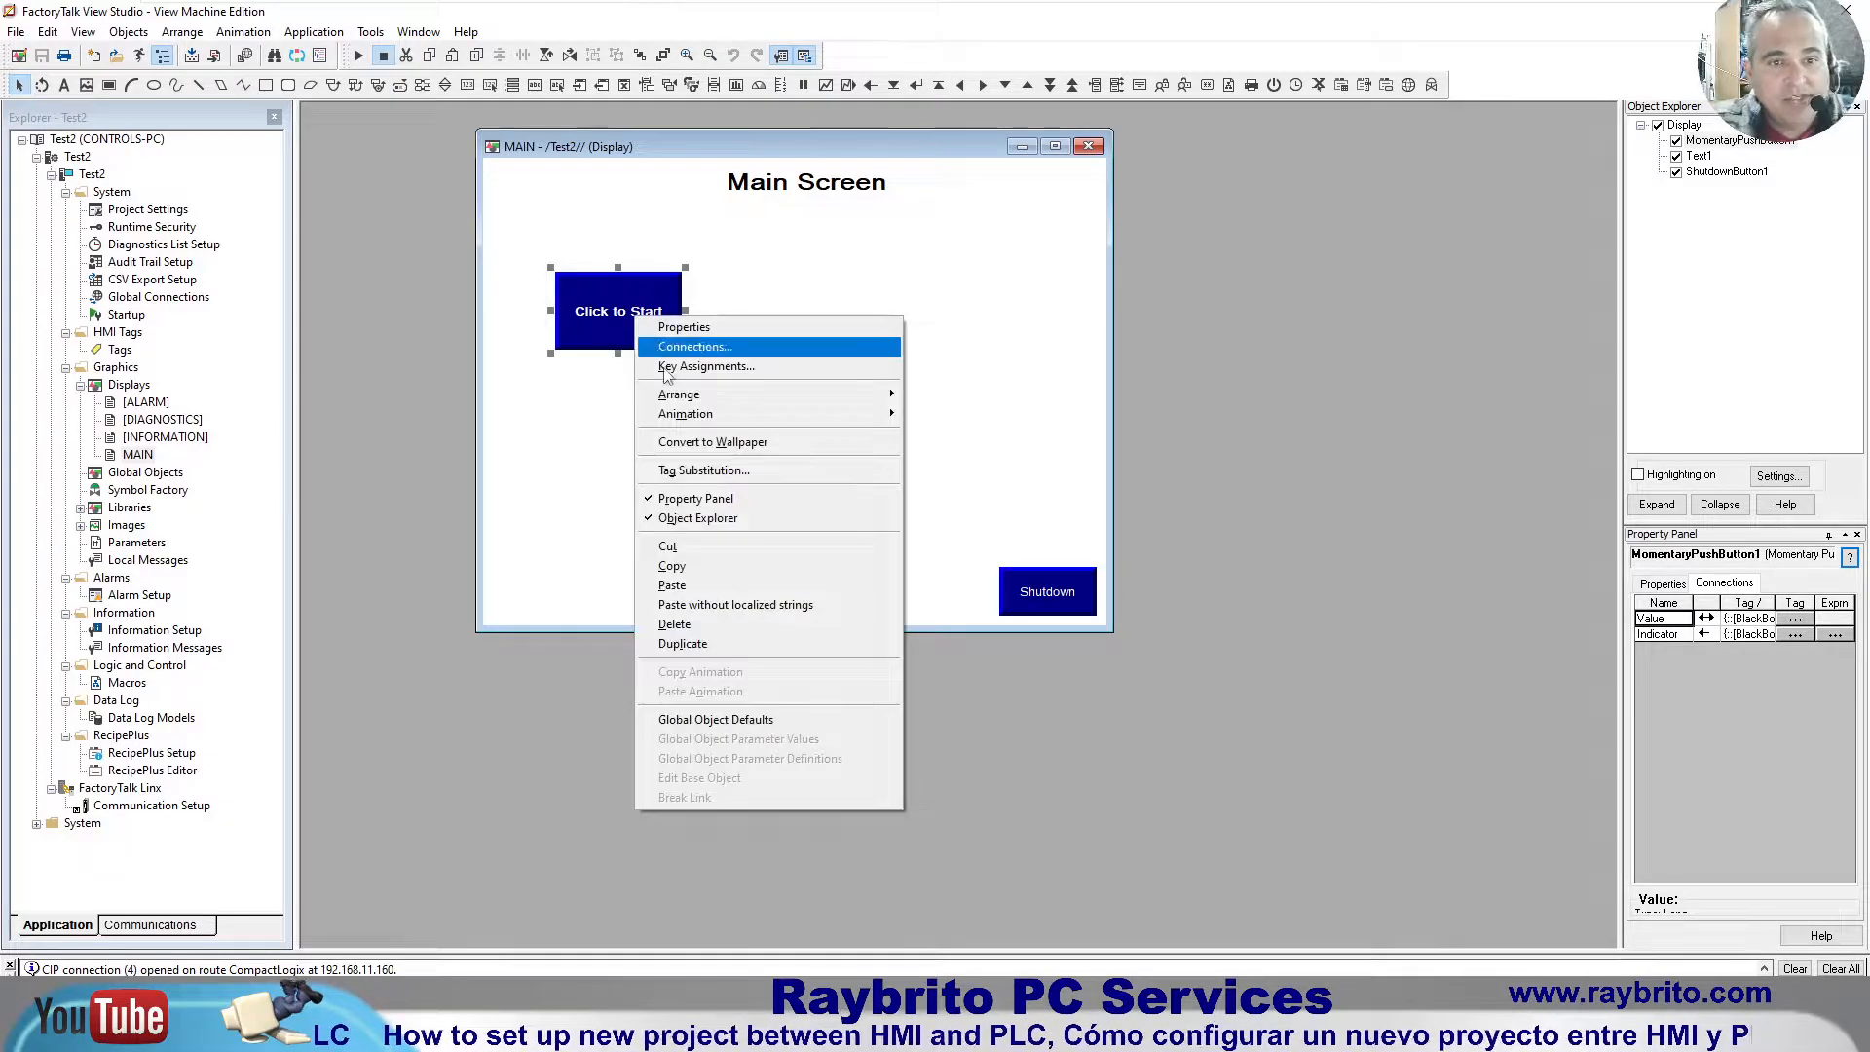
left_click(697, 566)
right_click(734, 401)
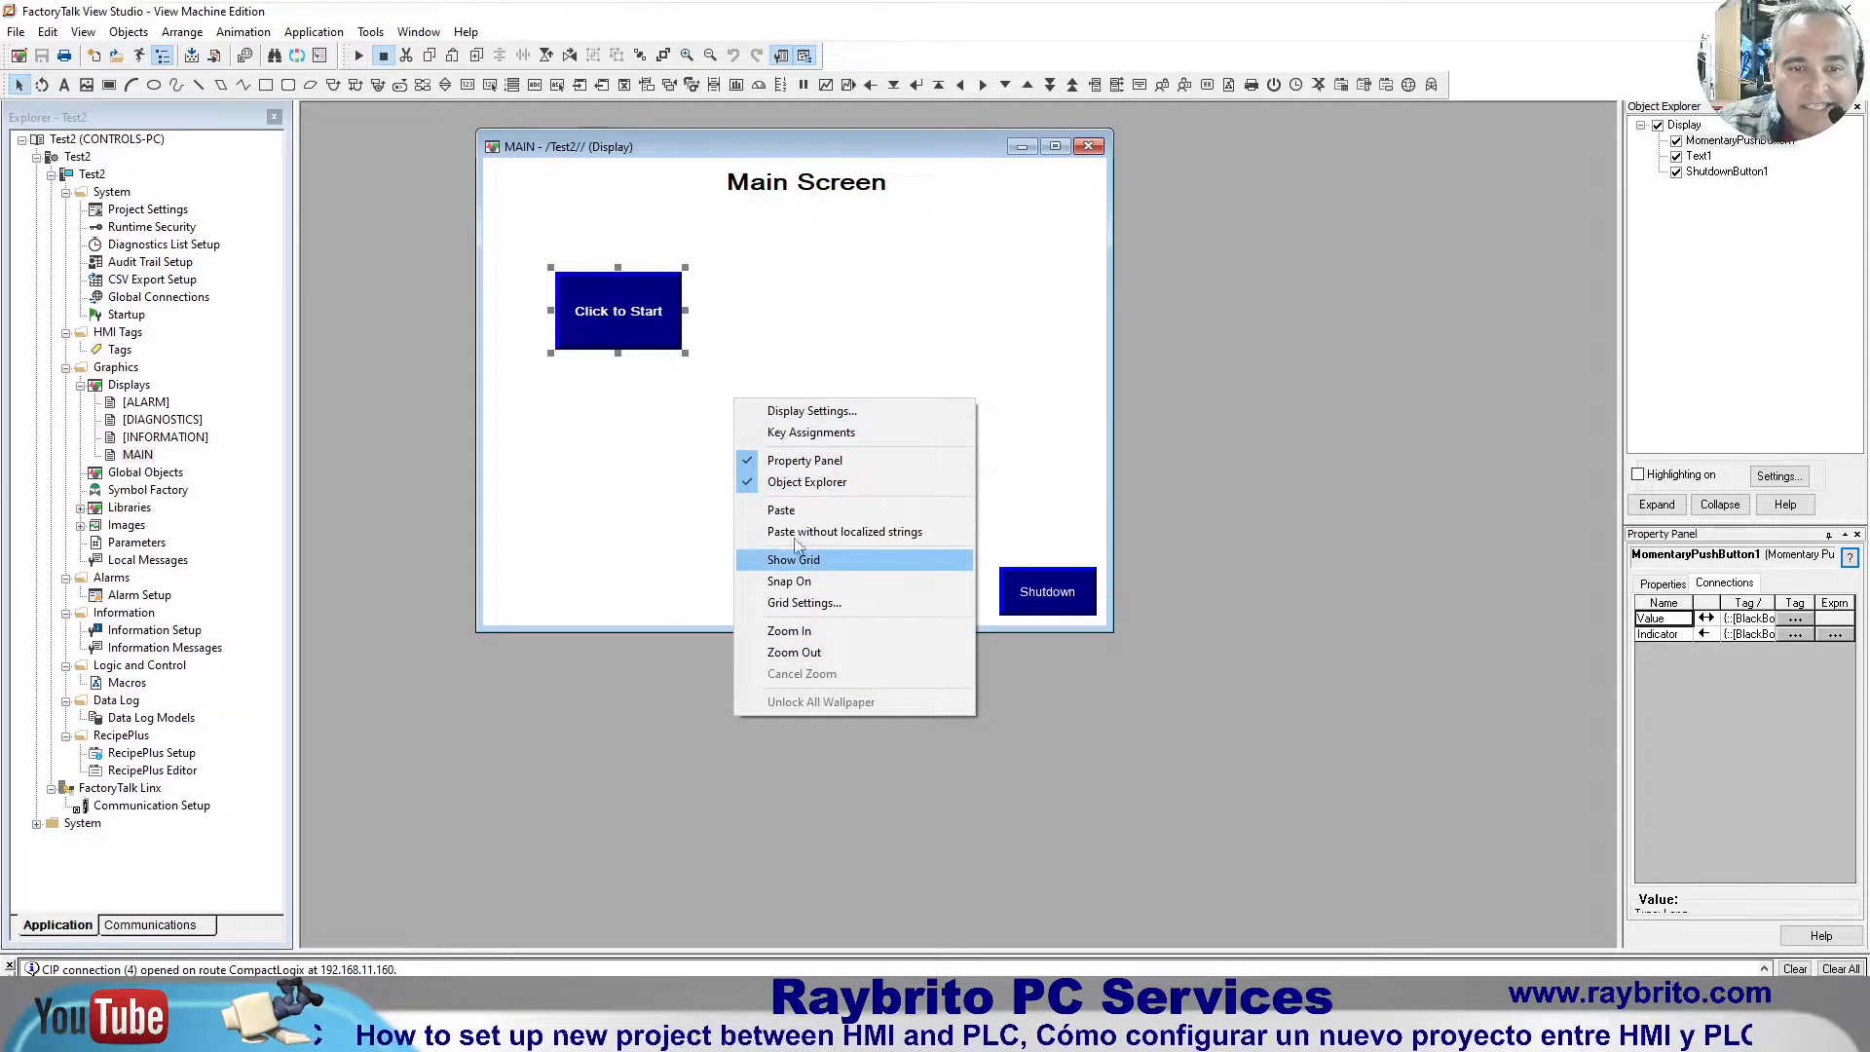
left_click(783, 509)
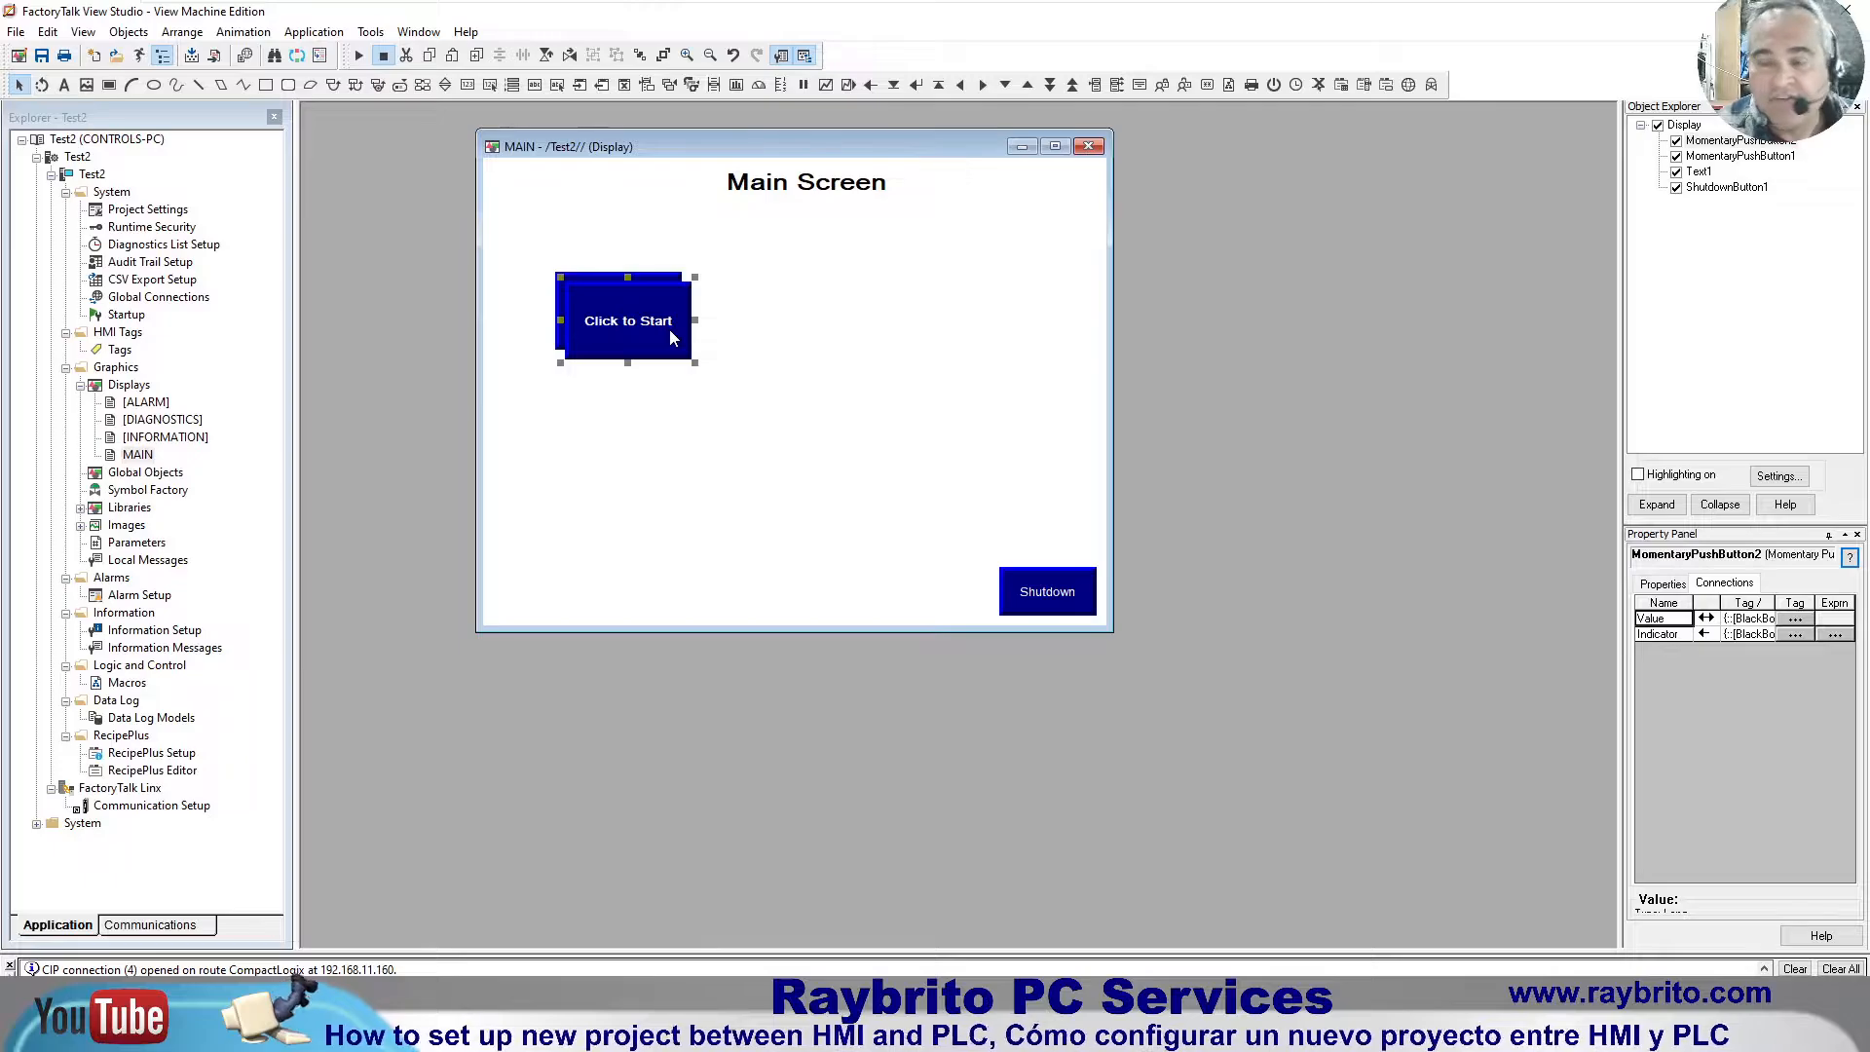
left_click_drag(669, 329, 816, 334)
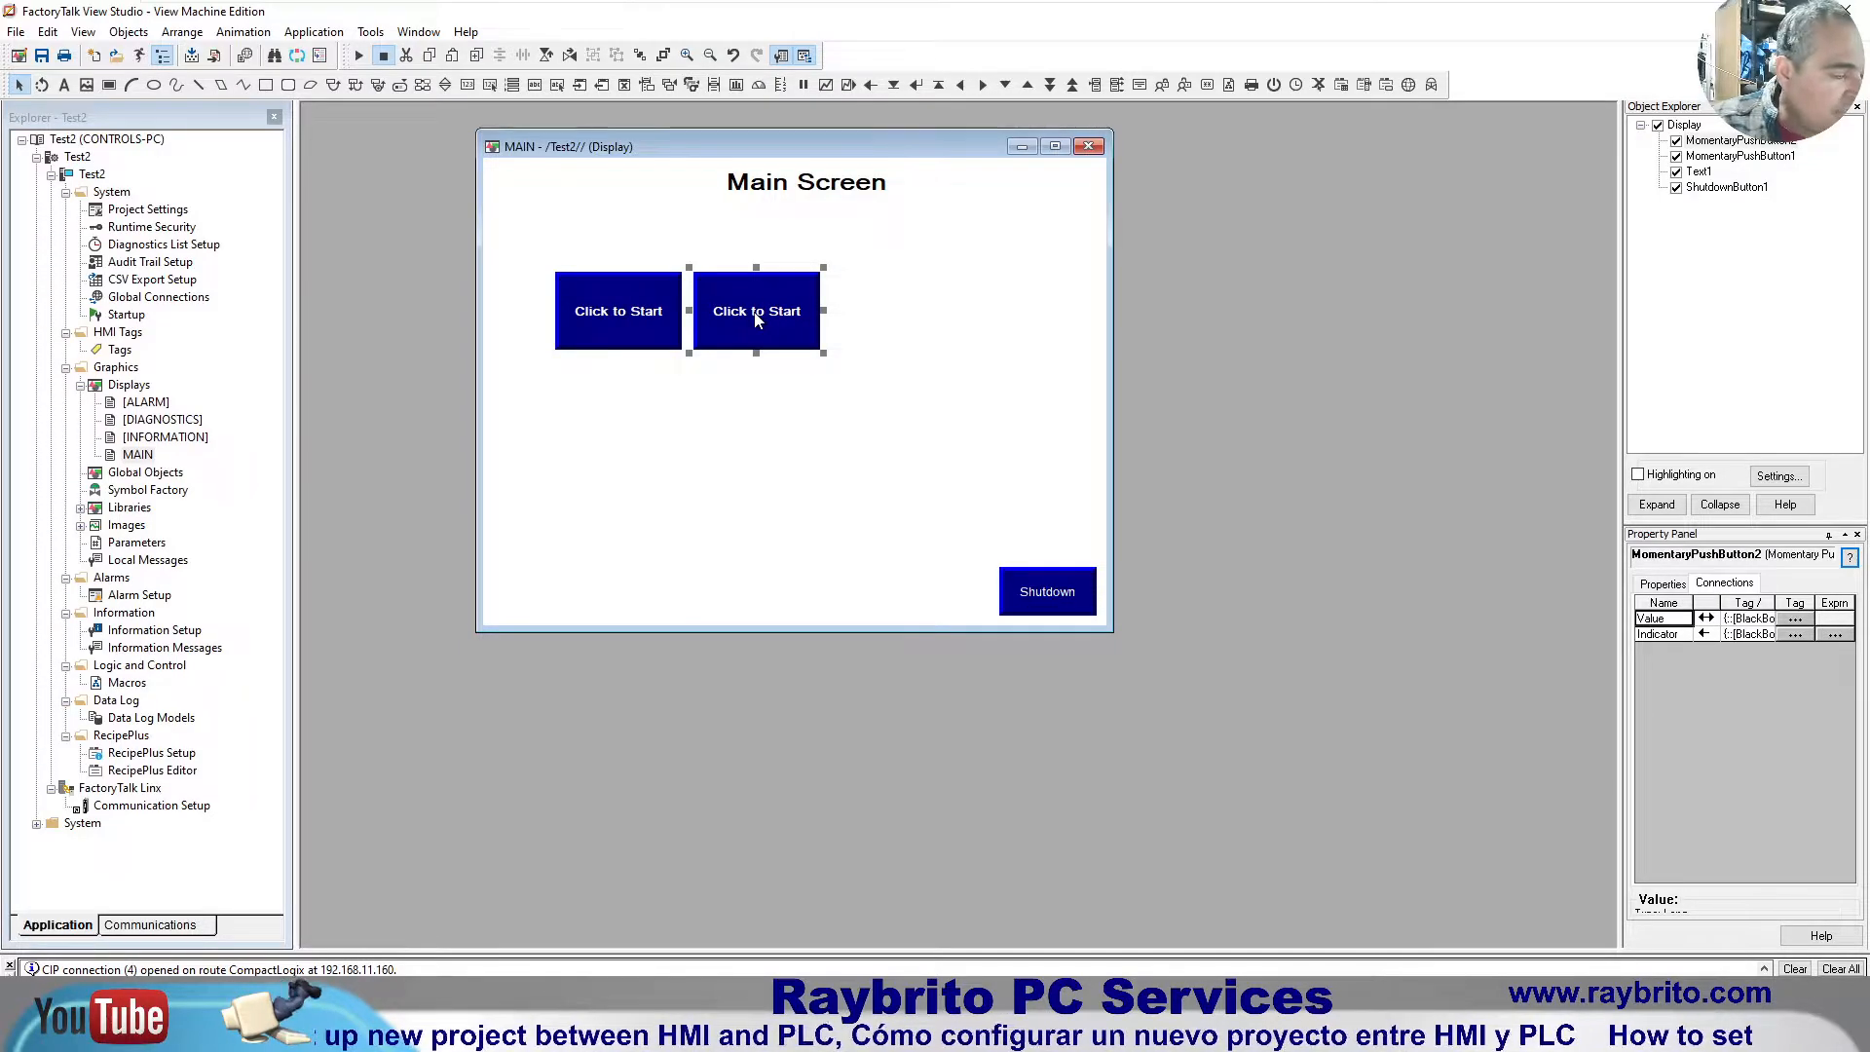
left_click_drag(756, 318, 772, 326)
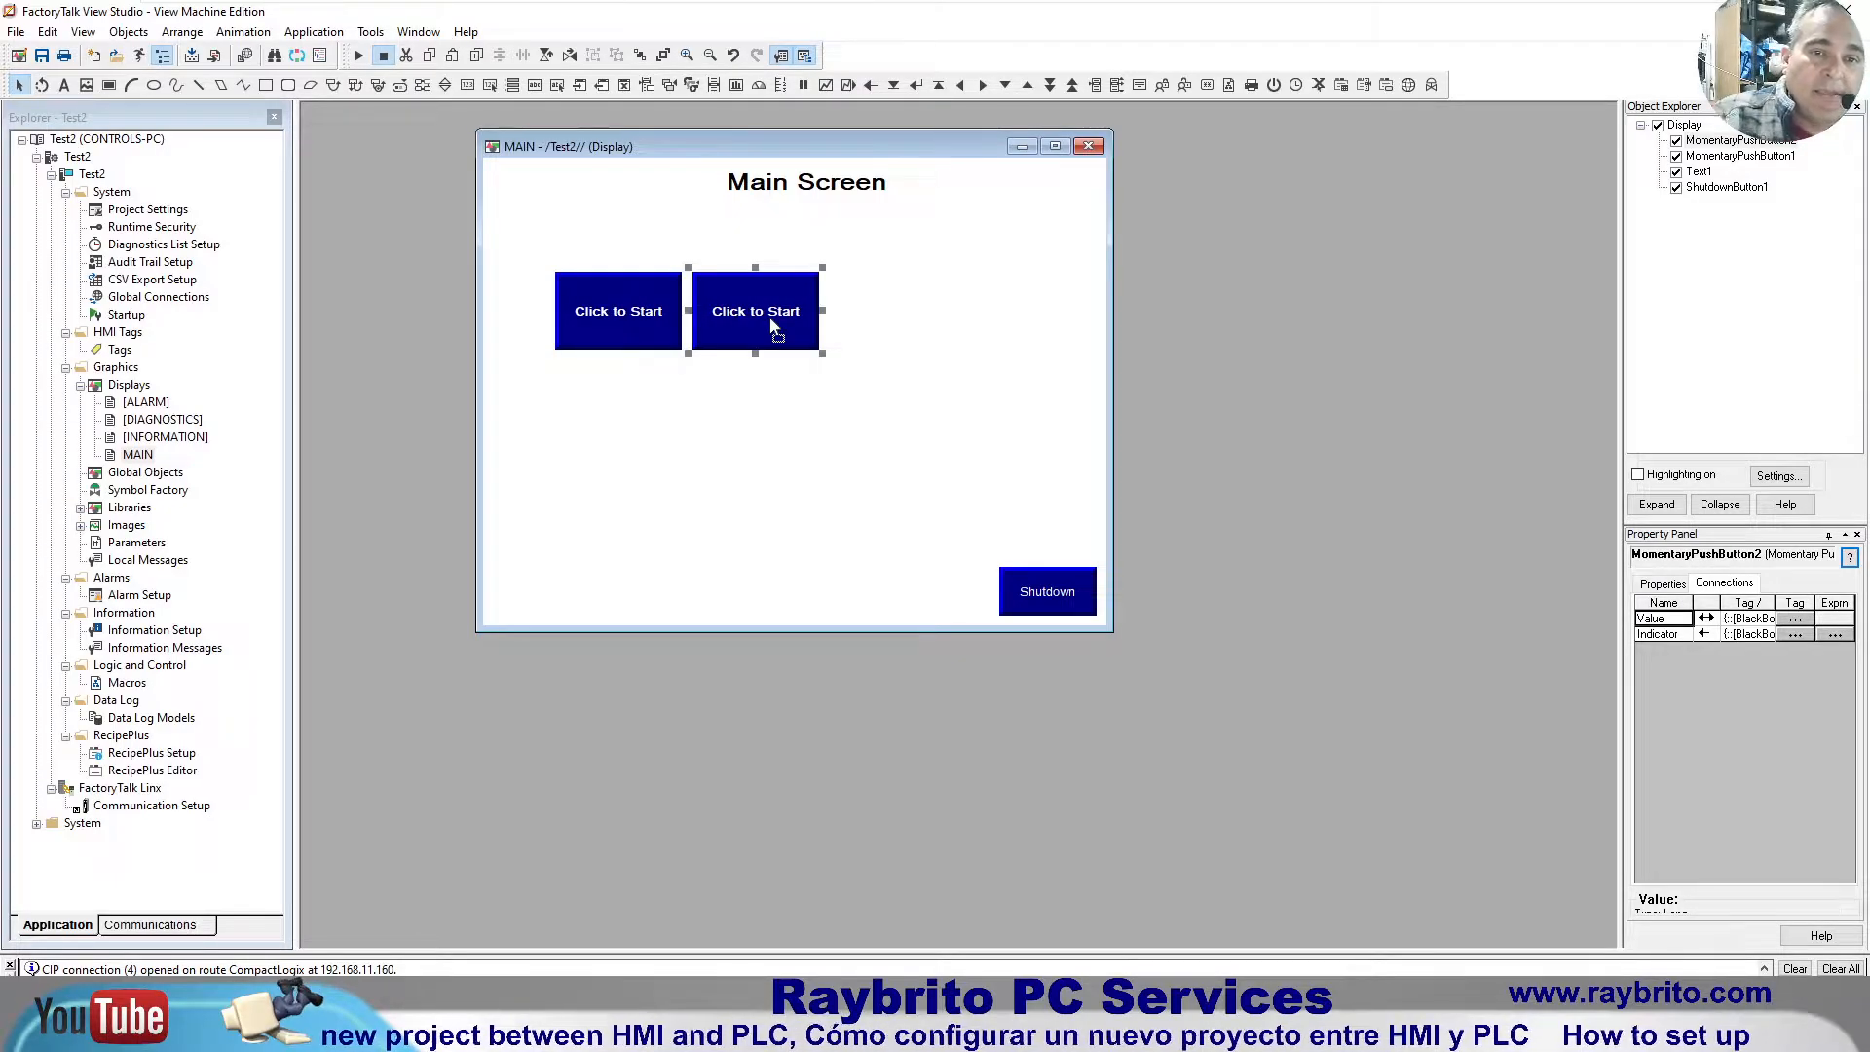
Step: Open the duplicate button's state properties and set the State1 caption to "Stopped"
double_click(756, 318)
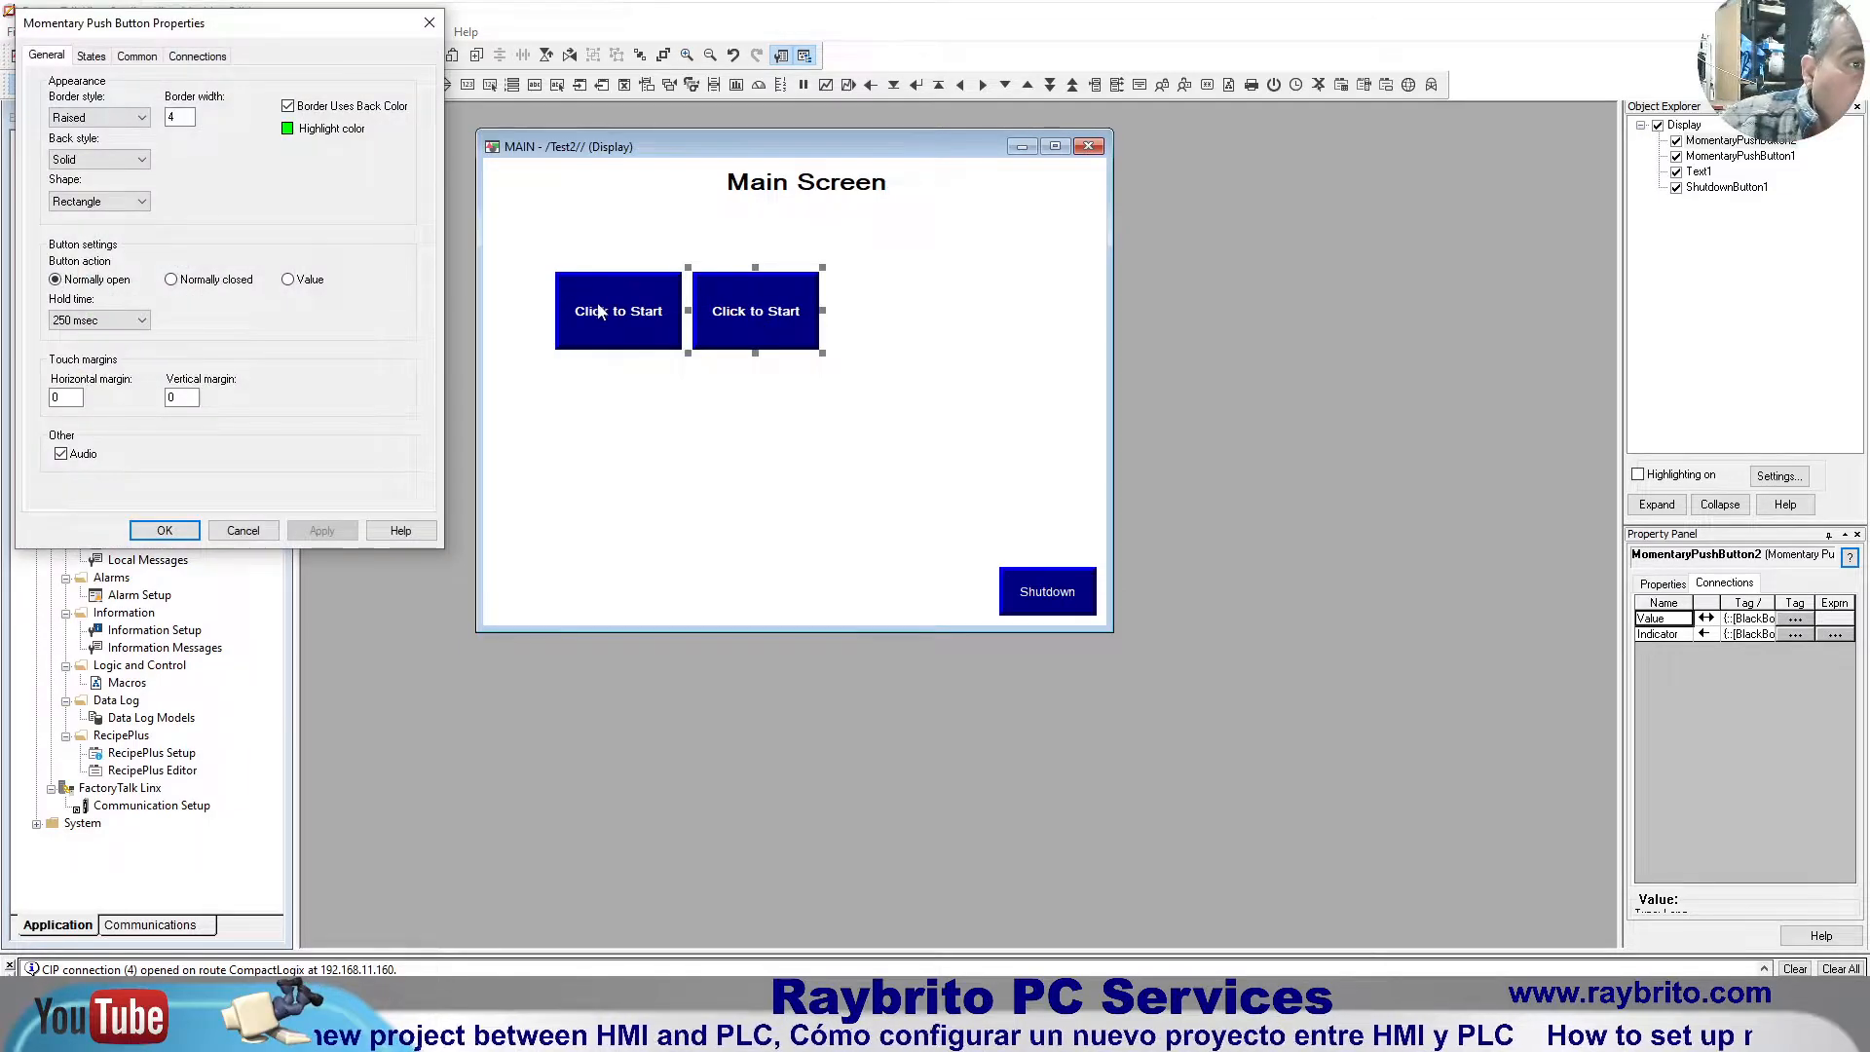
left_click(92, 55)
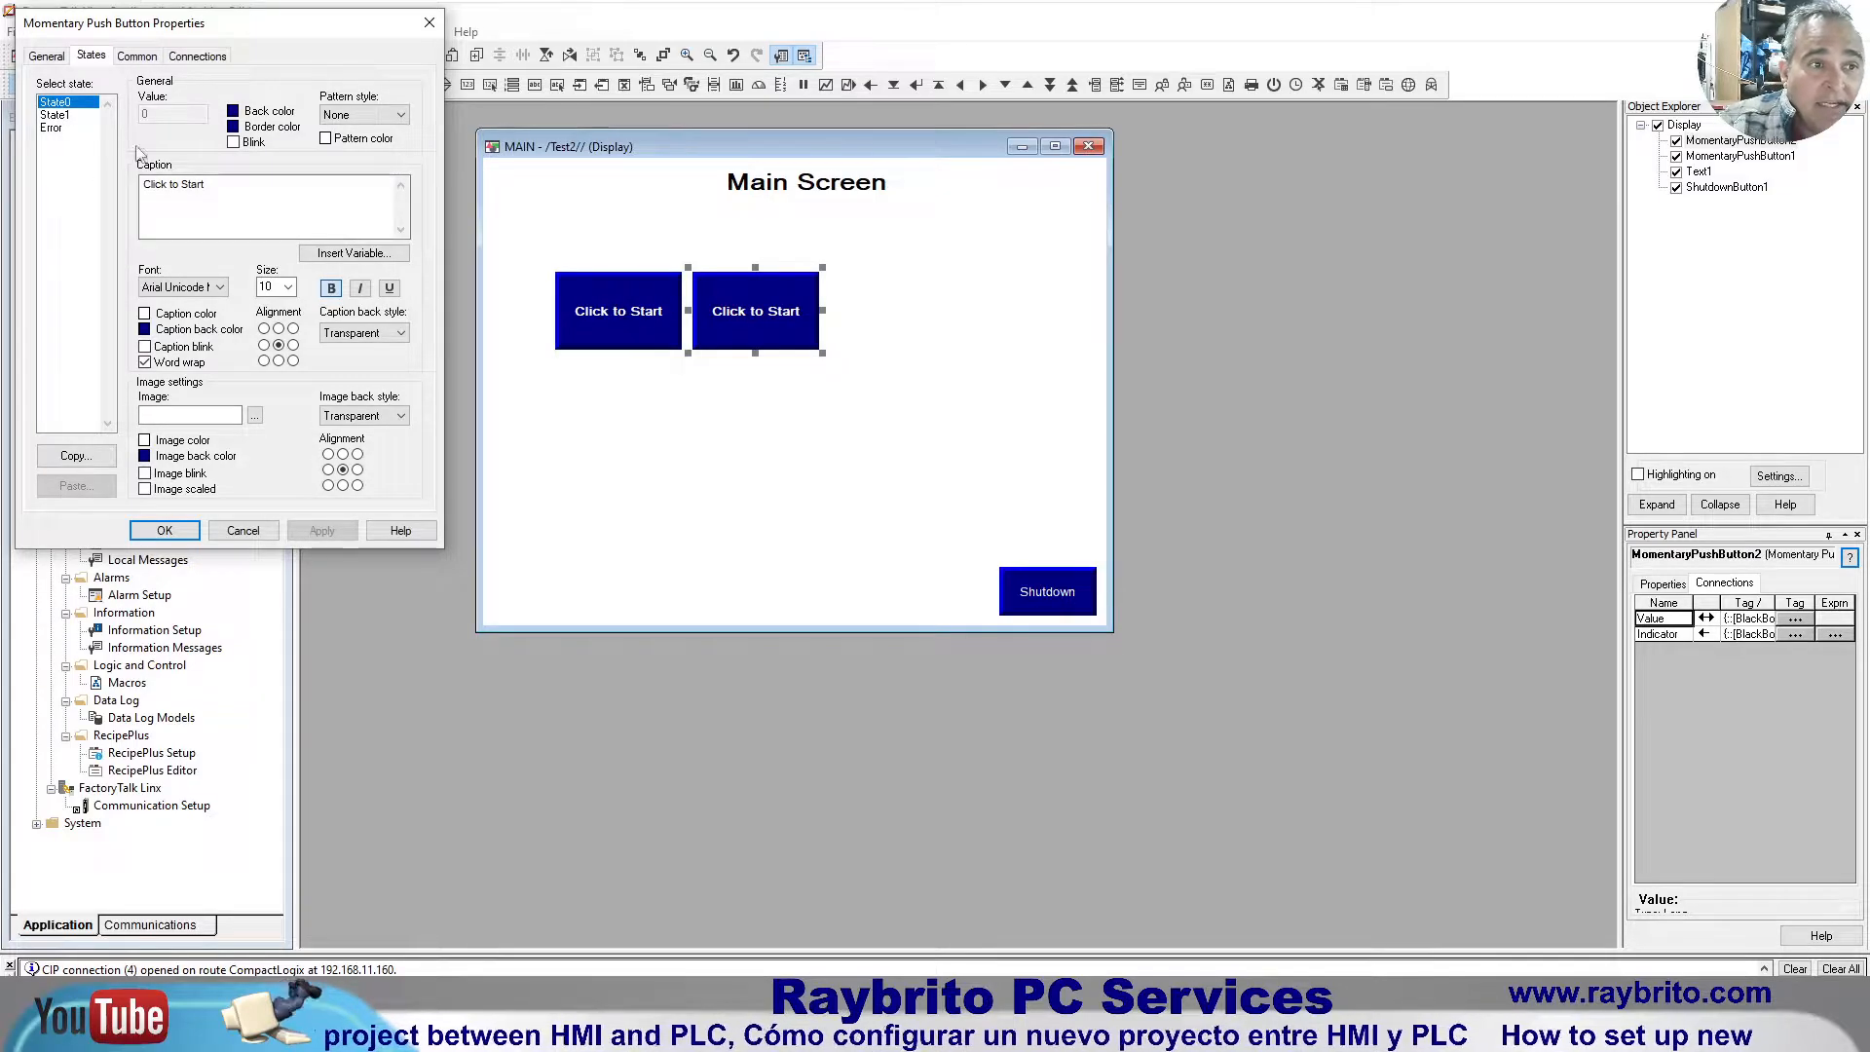
key("Tab")
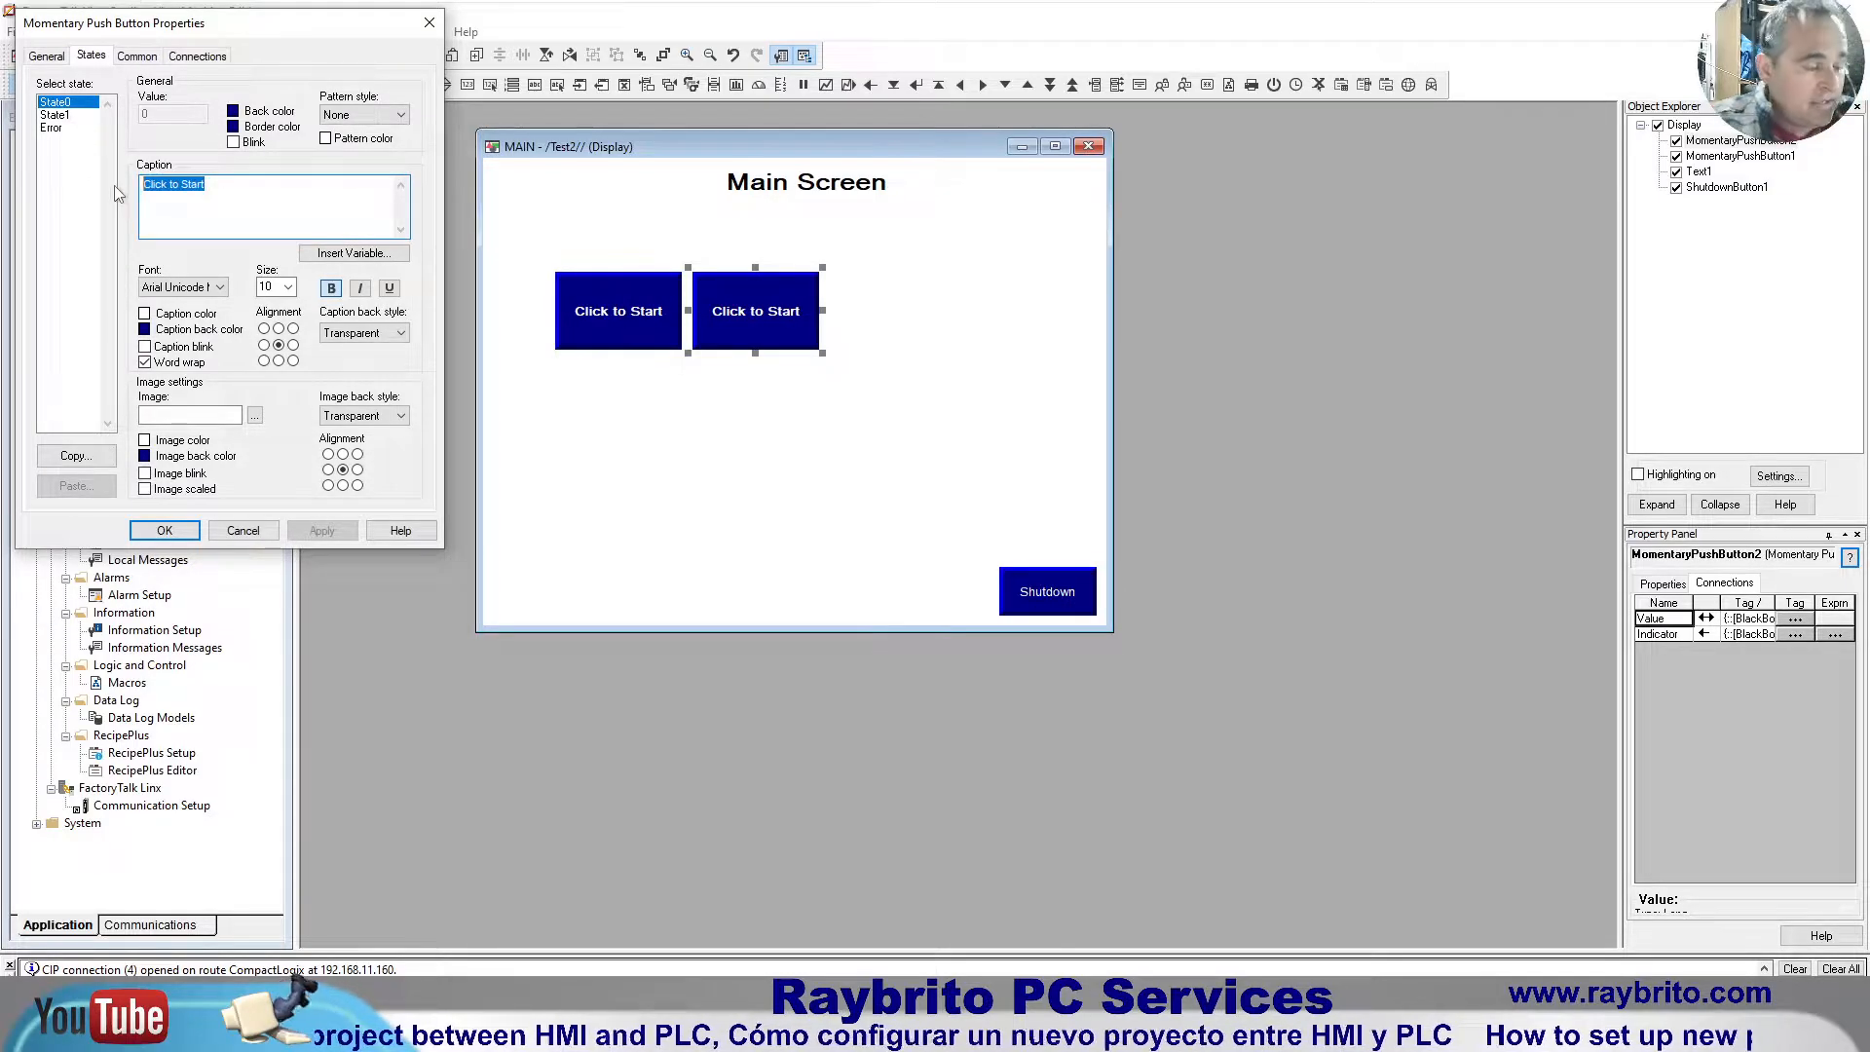
left_click(242, 191)
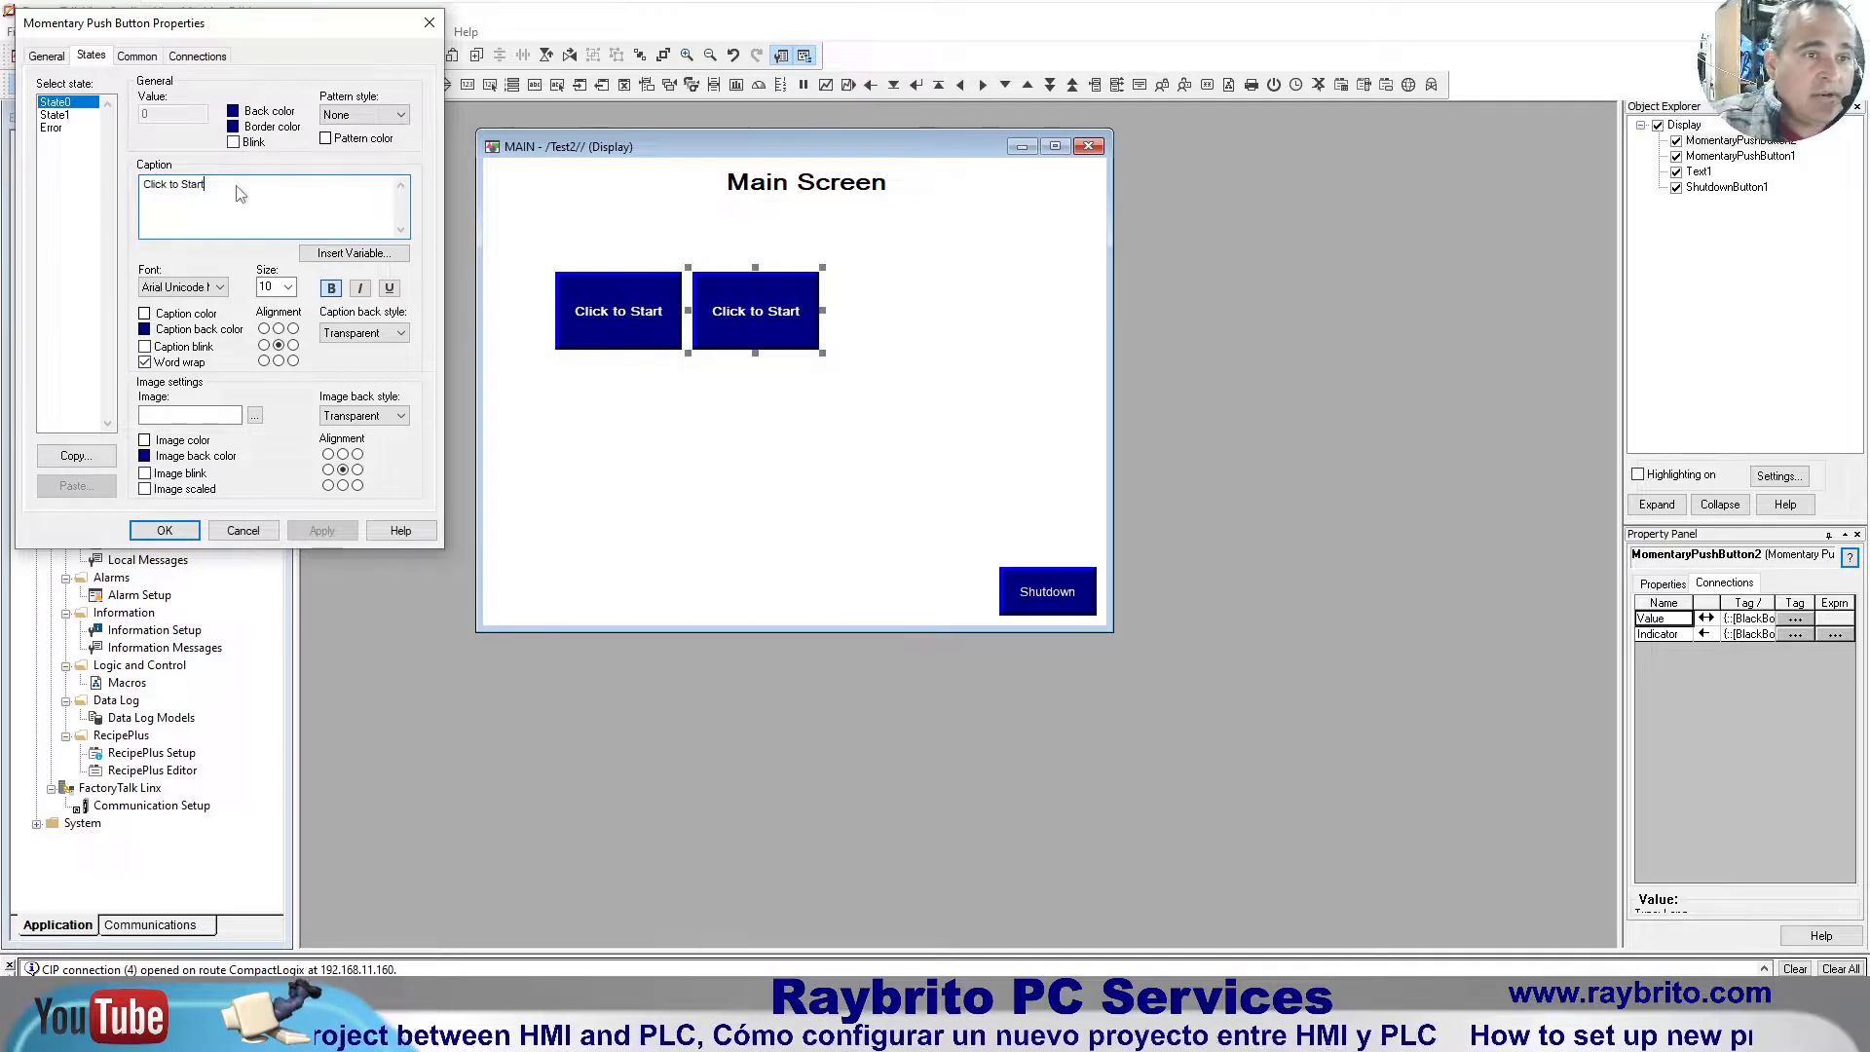
left_click_drag(215, 192, 143, 187)
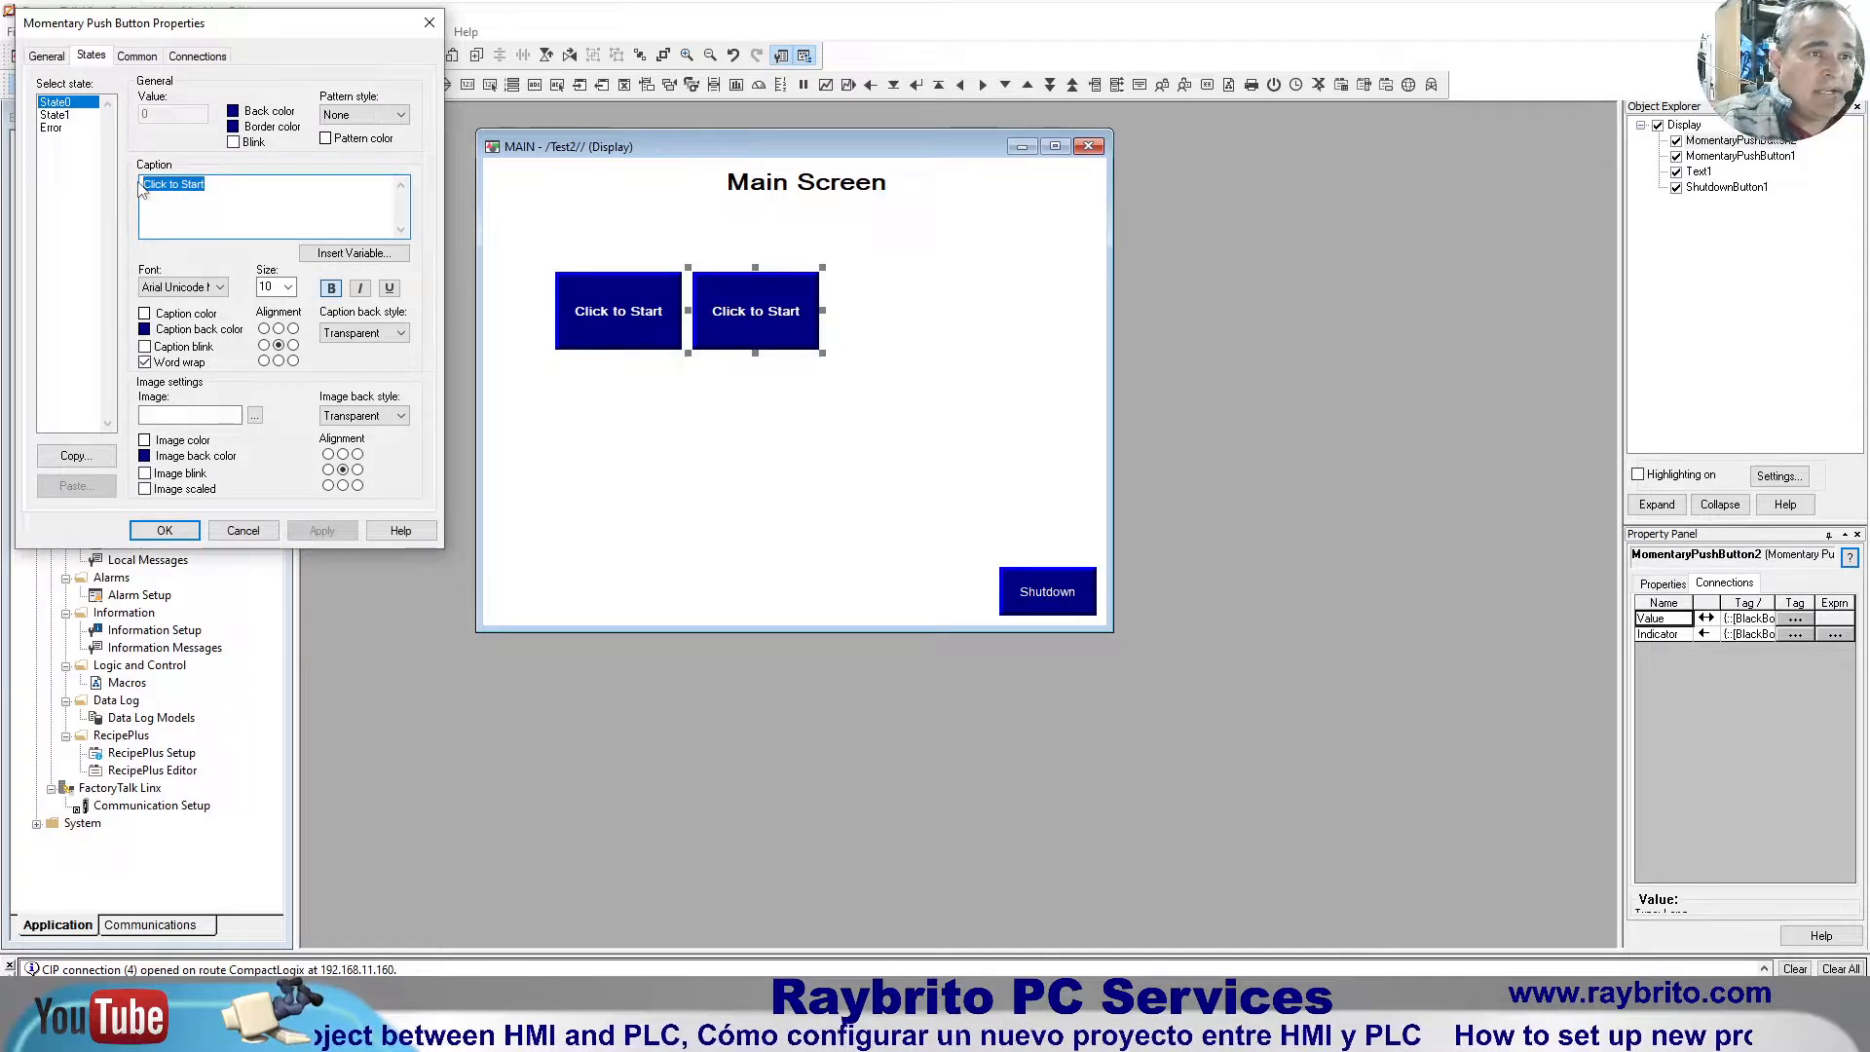
left_click(66, 114)
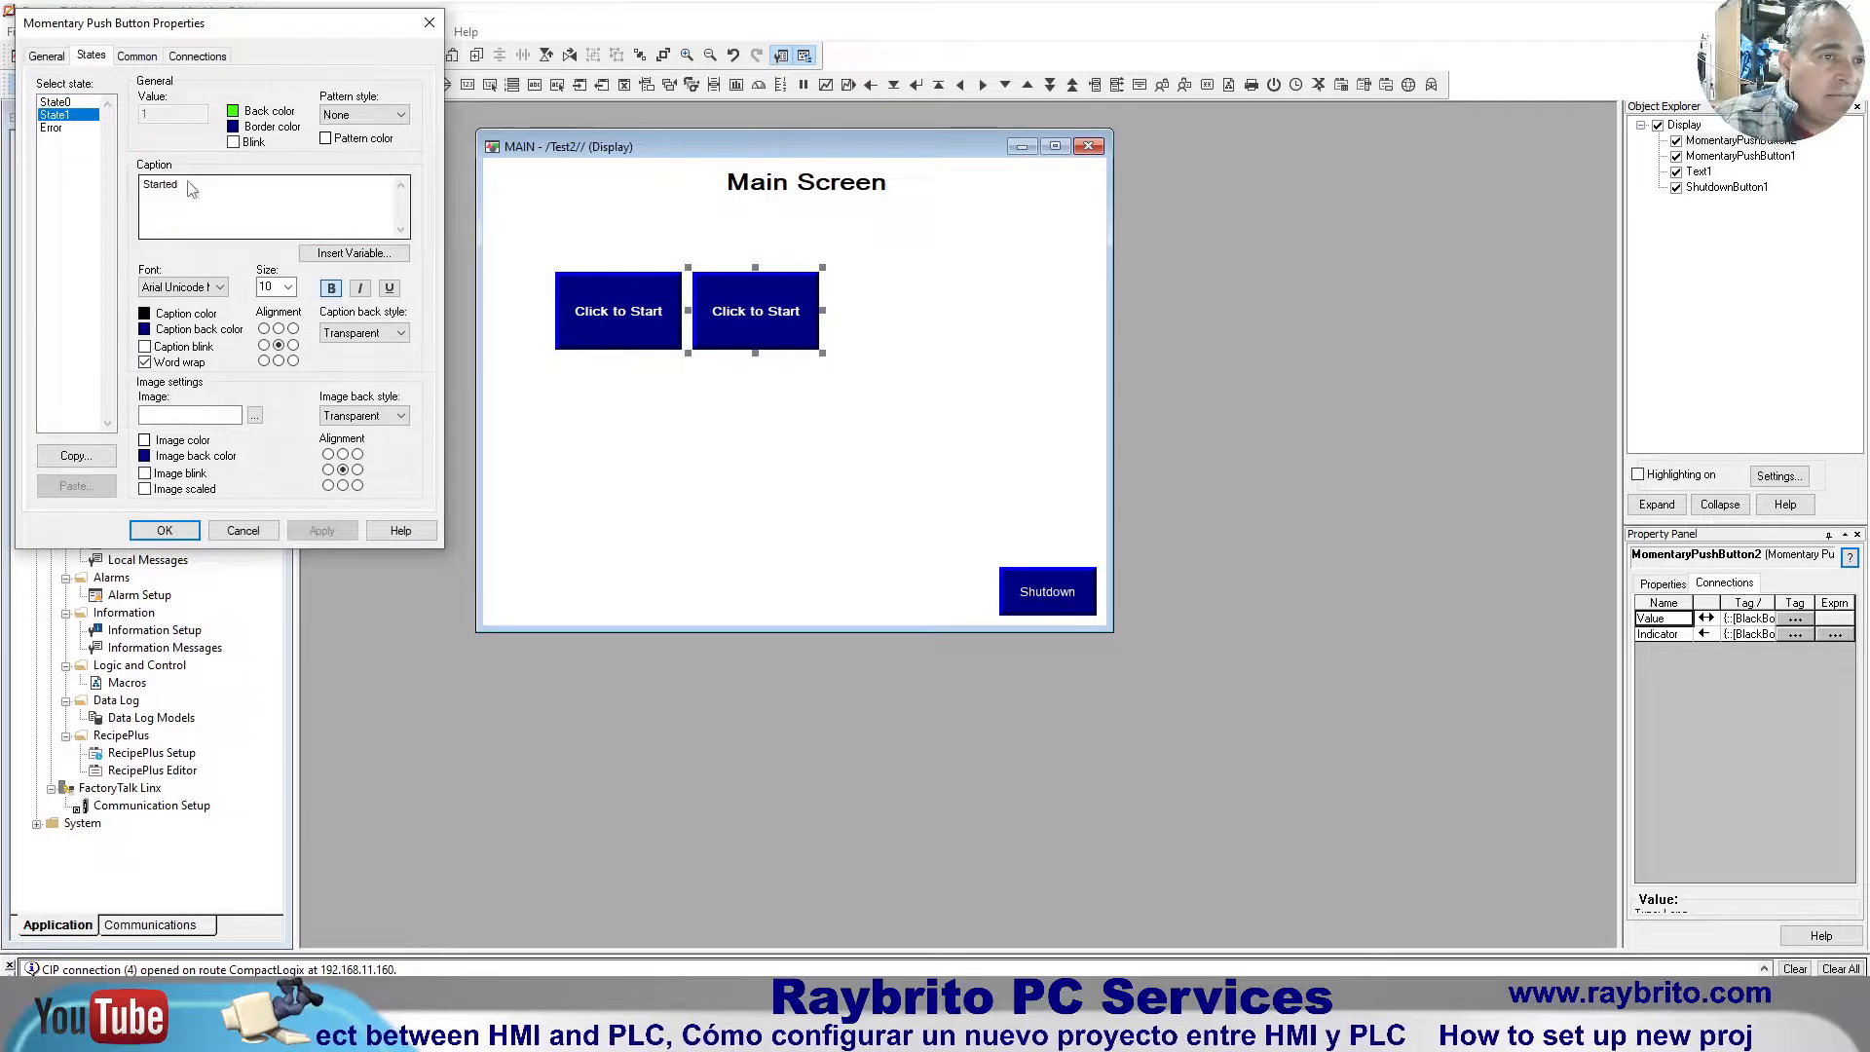
left_click_drag(195, 195, 145, 196)
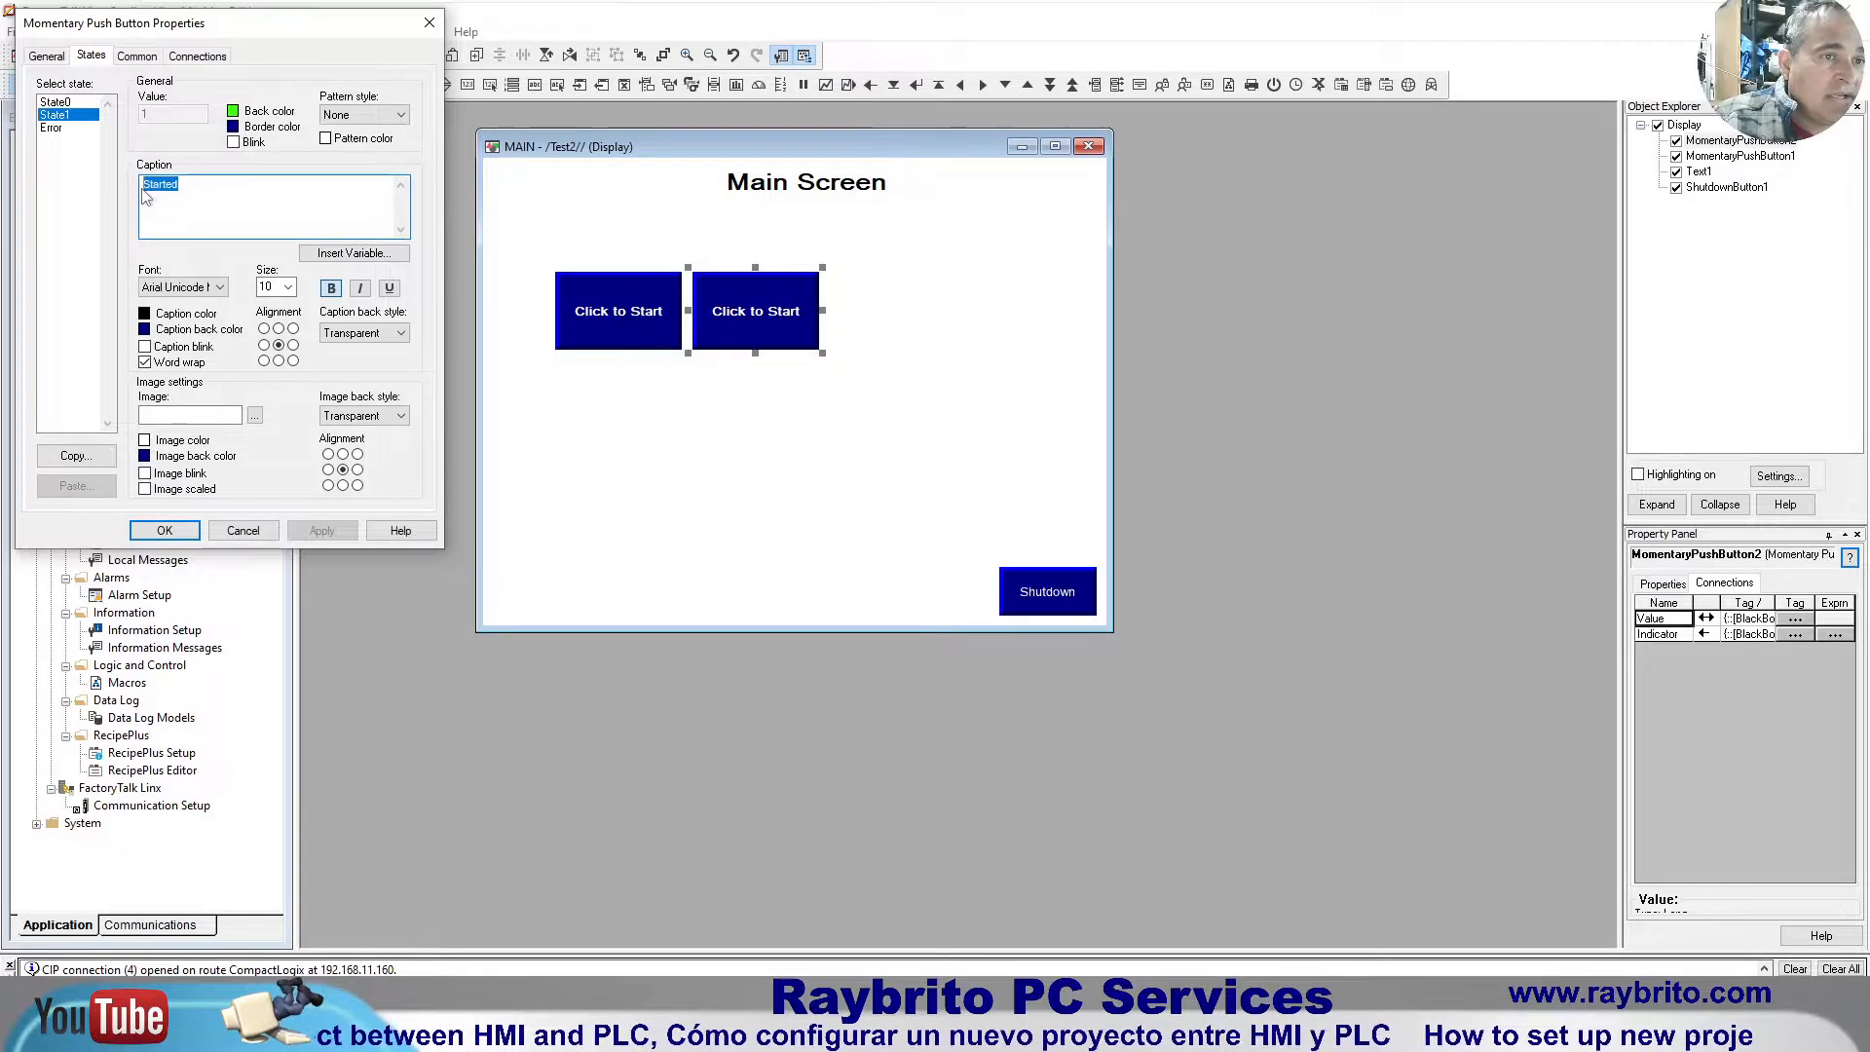
type("Stopp")
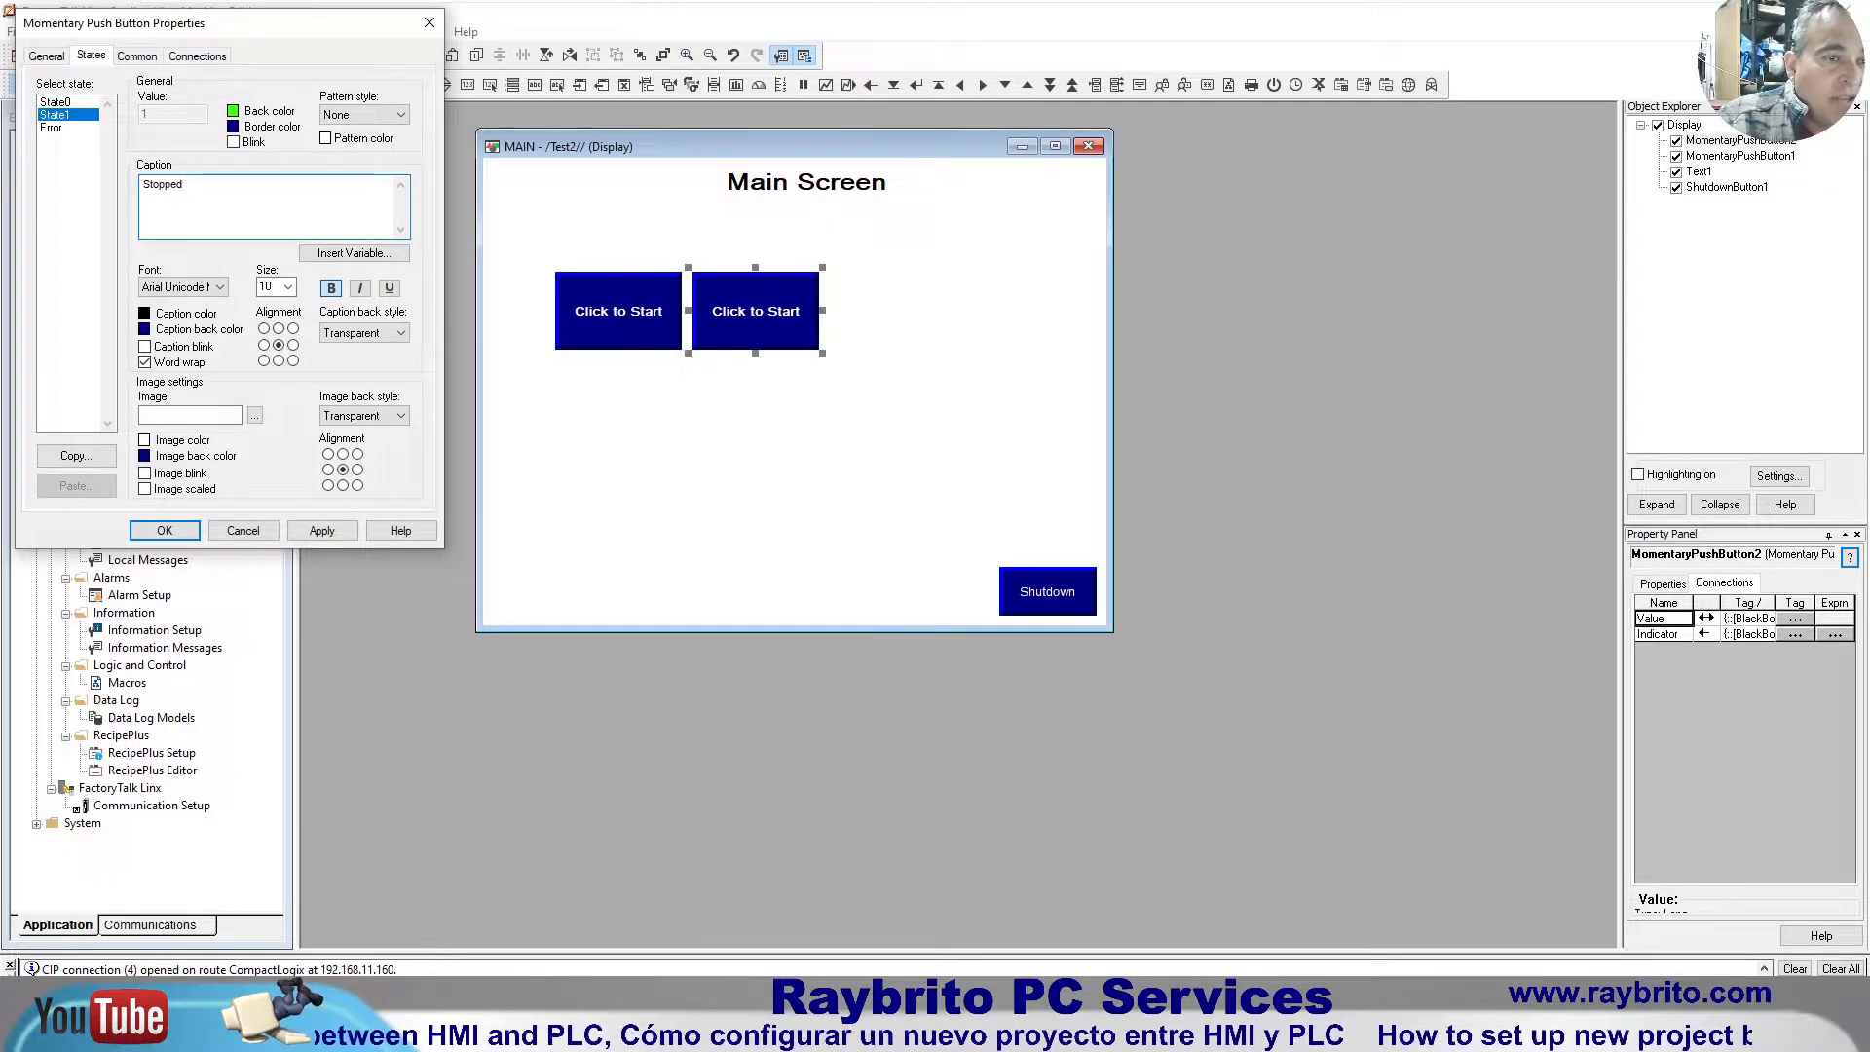
Step: Set the duplicate button's State0 caption to "Click to Stop" and its back color to red, and apply the changes
left_click(55, 102)
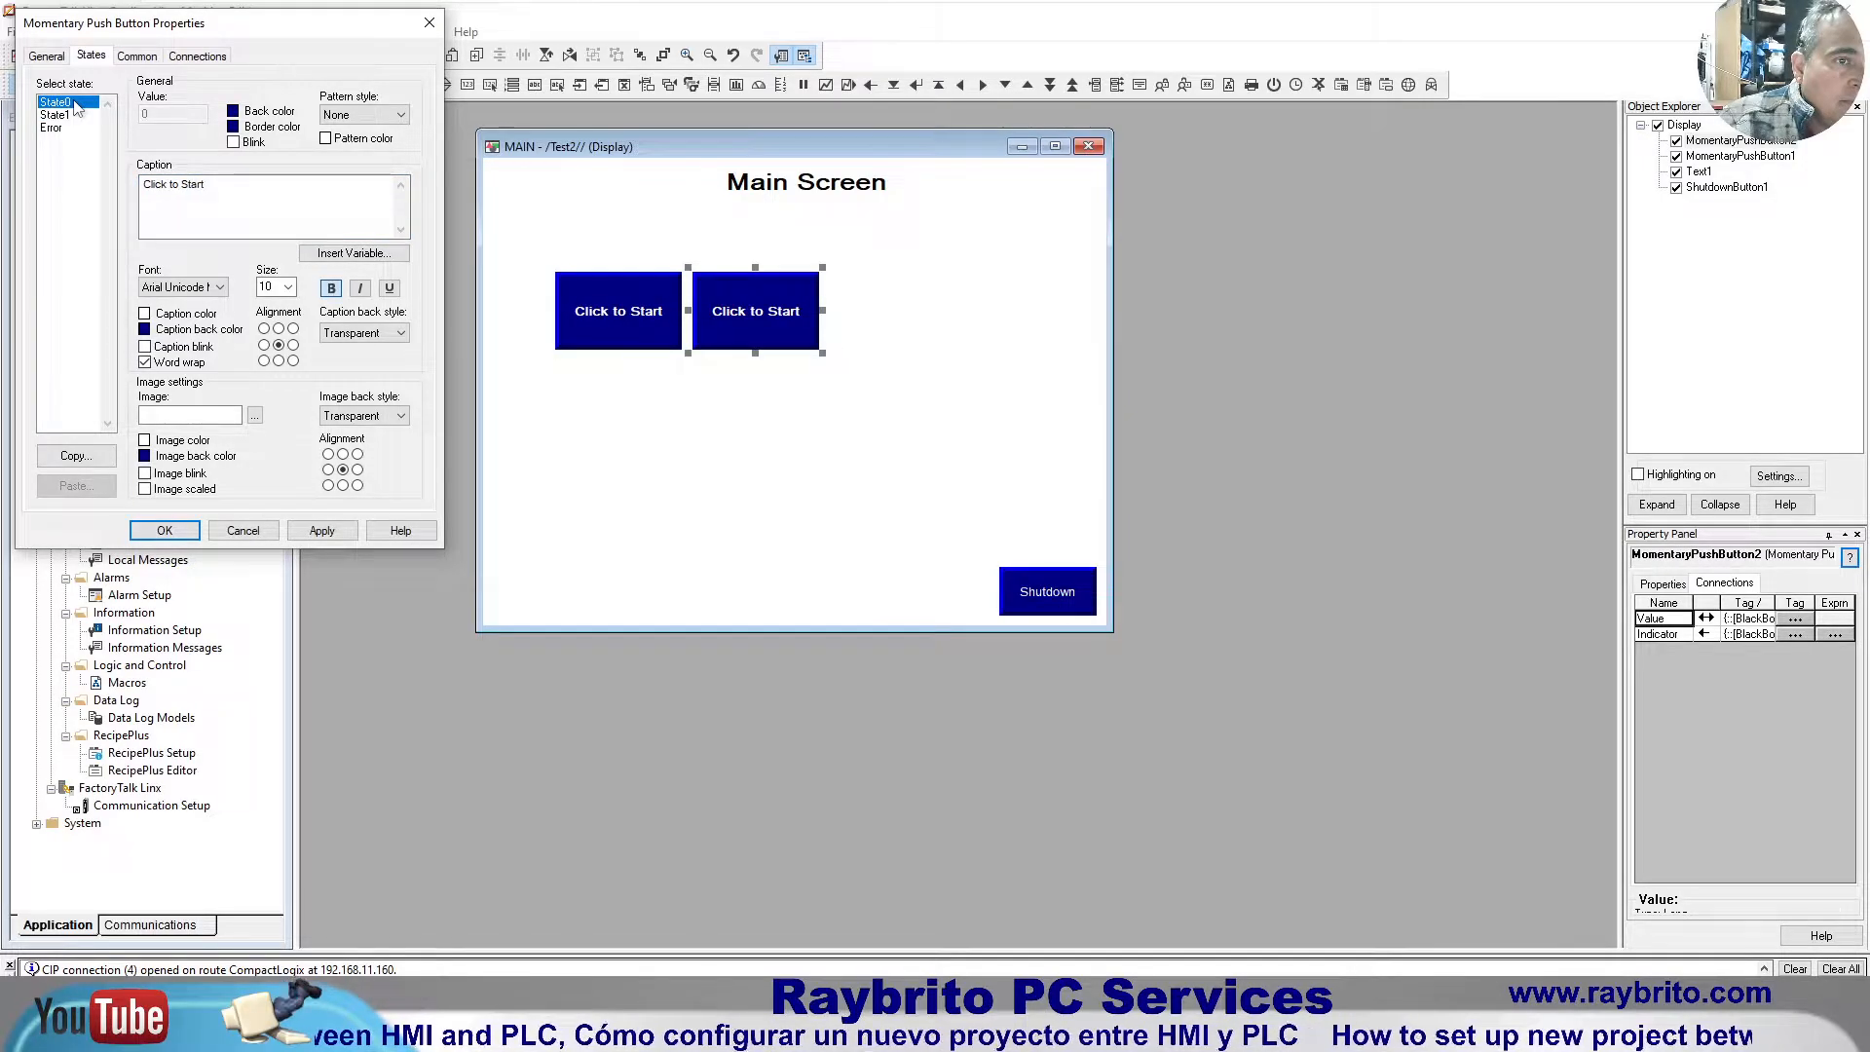
left_click_drag(210, 193, 135, 207)
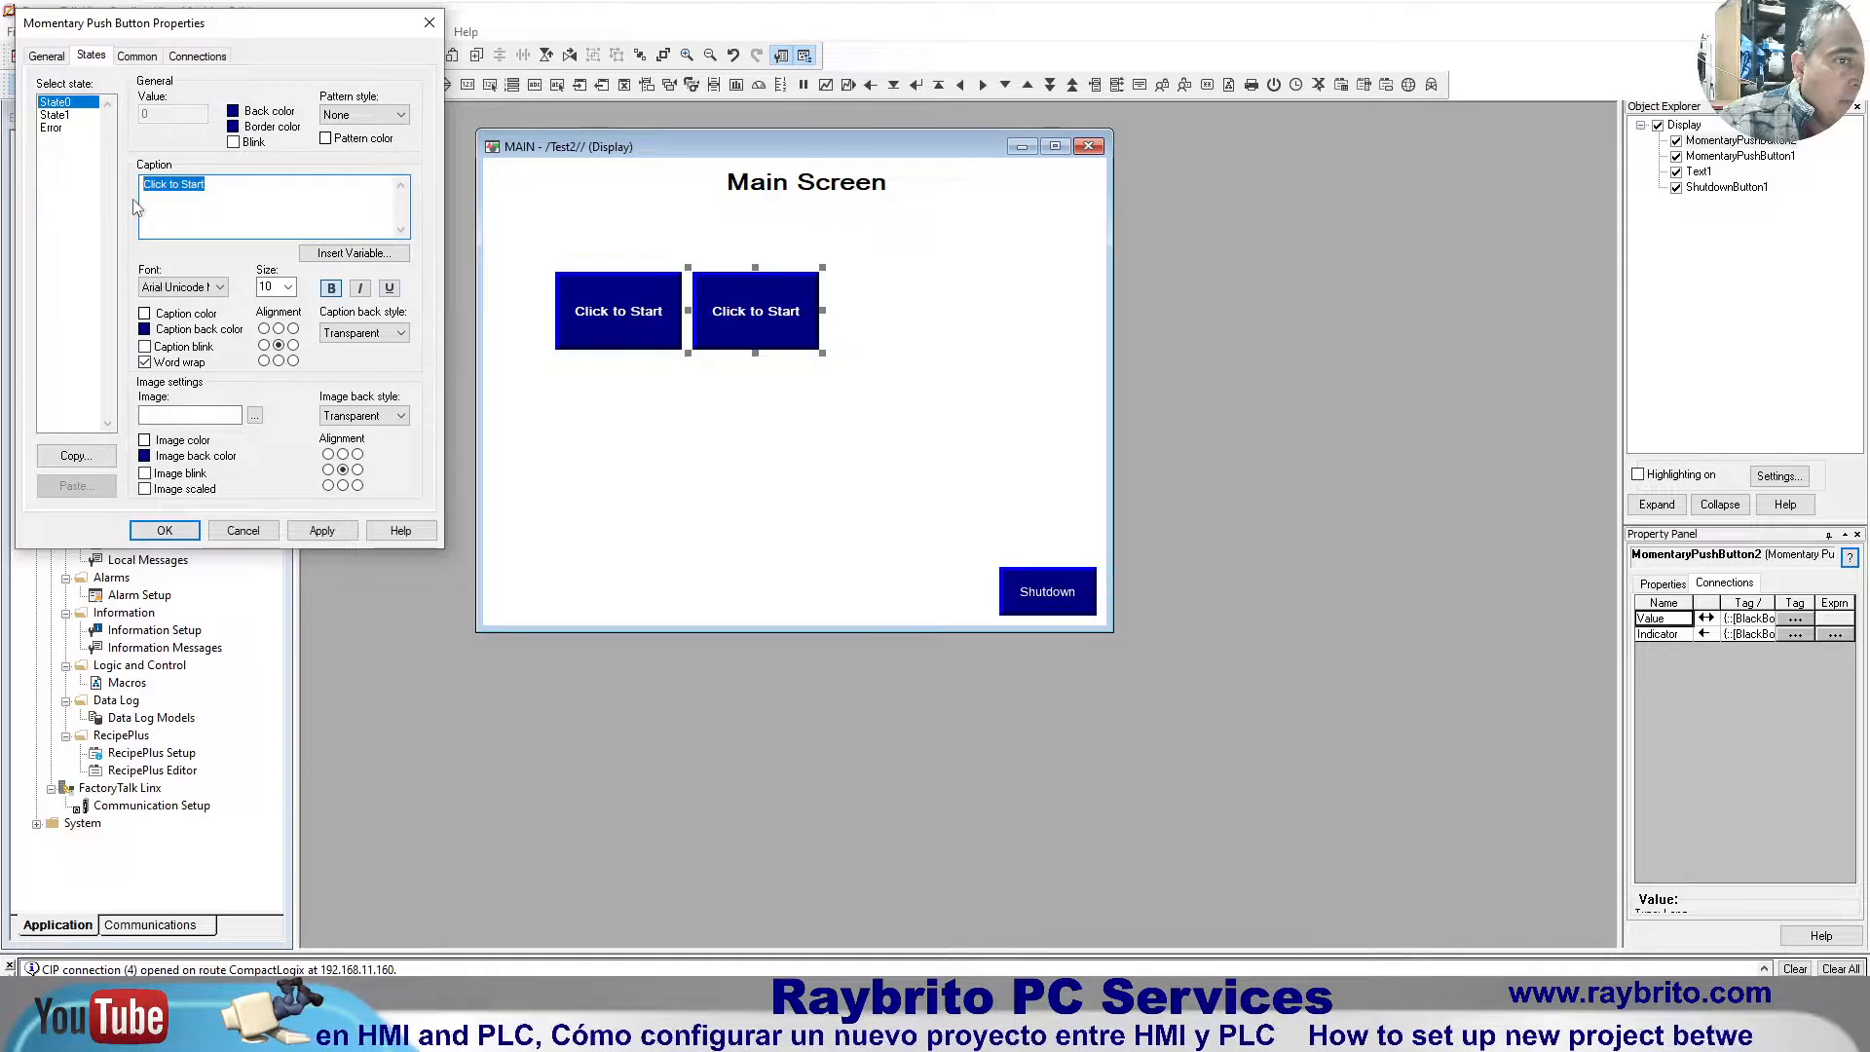
left_click(214, 191)
key("BackSpace")
key("BackSpace")
key("BackSpace")
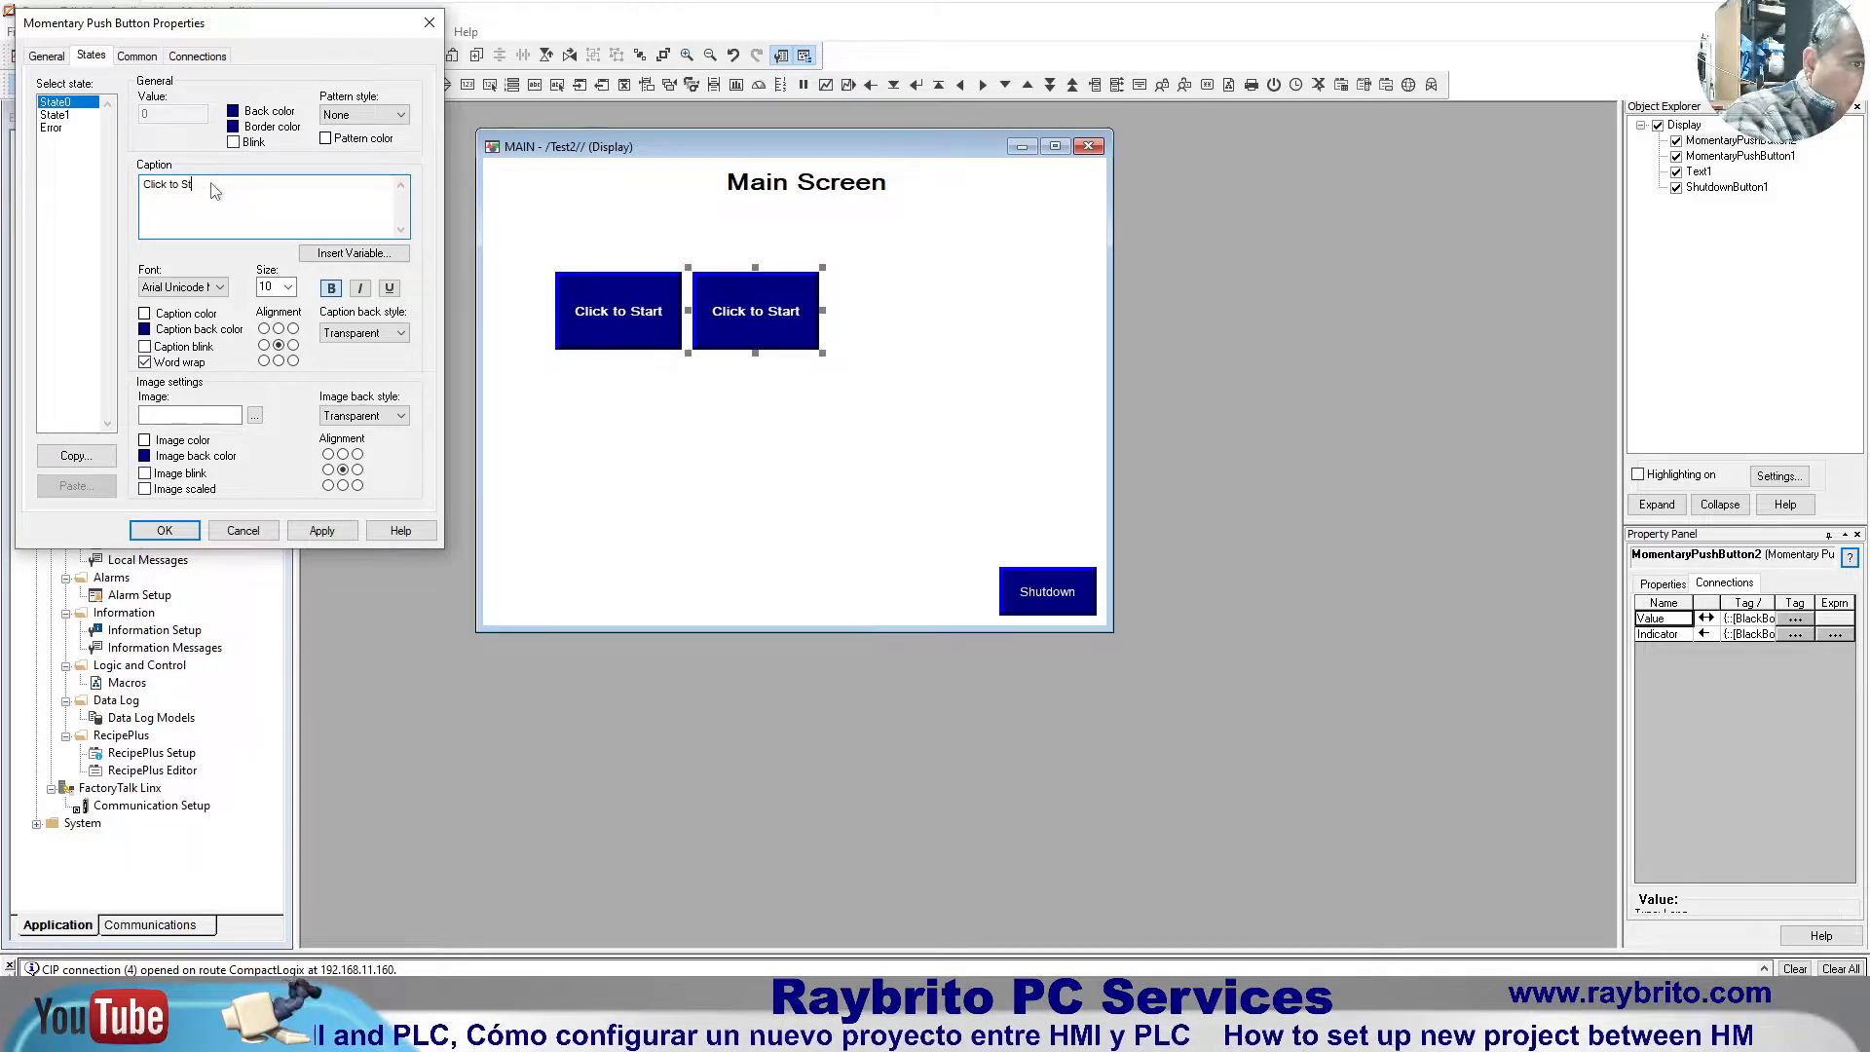
type("top")
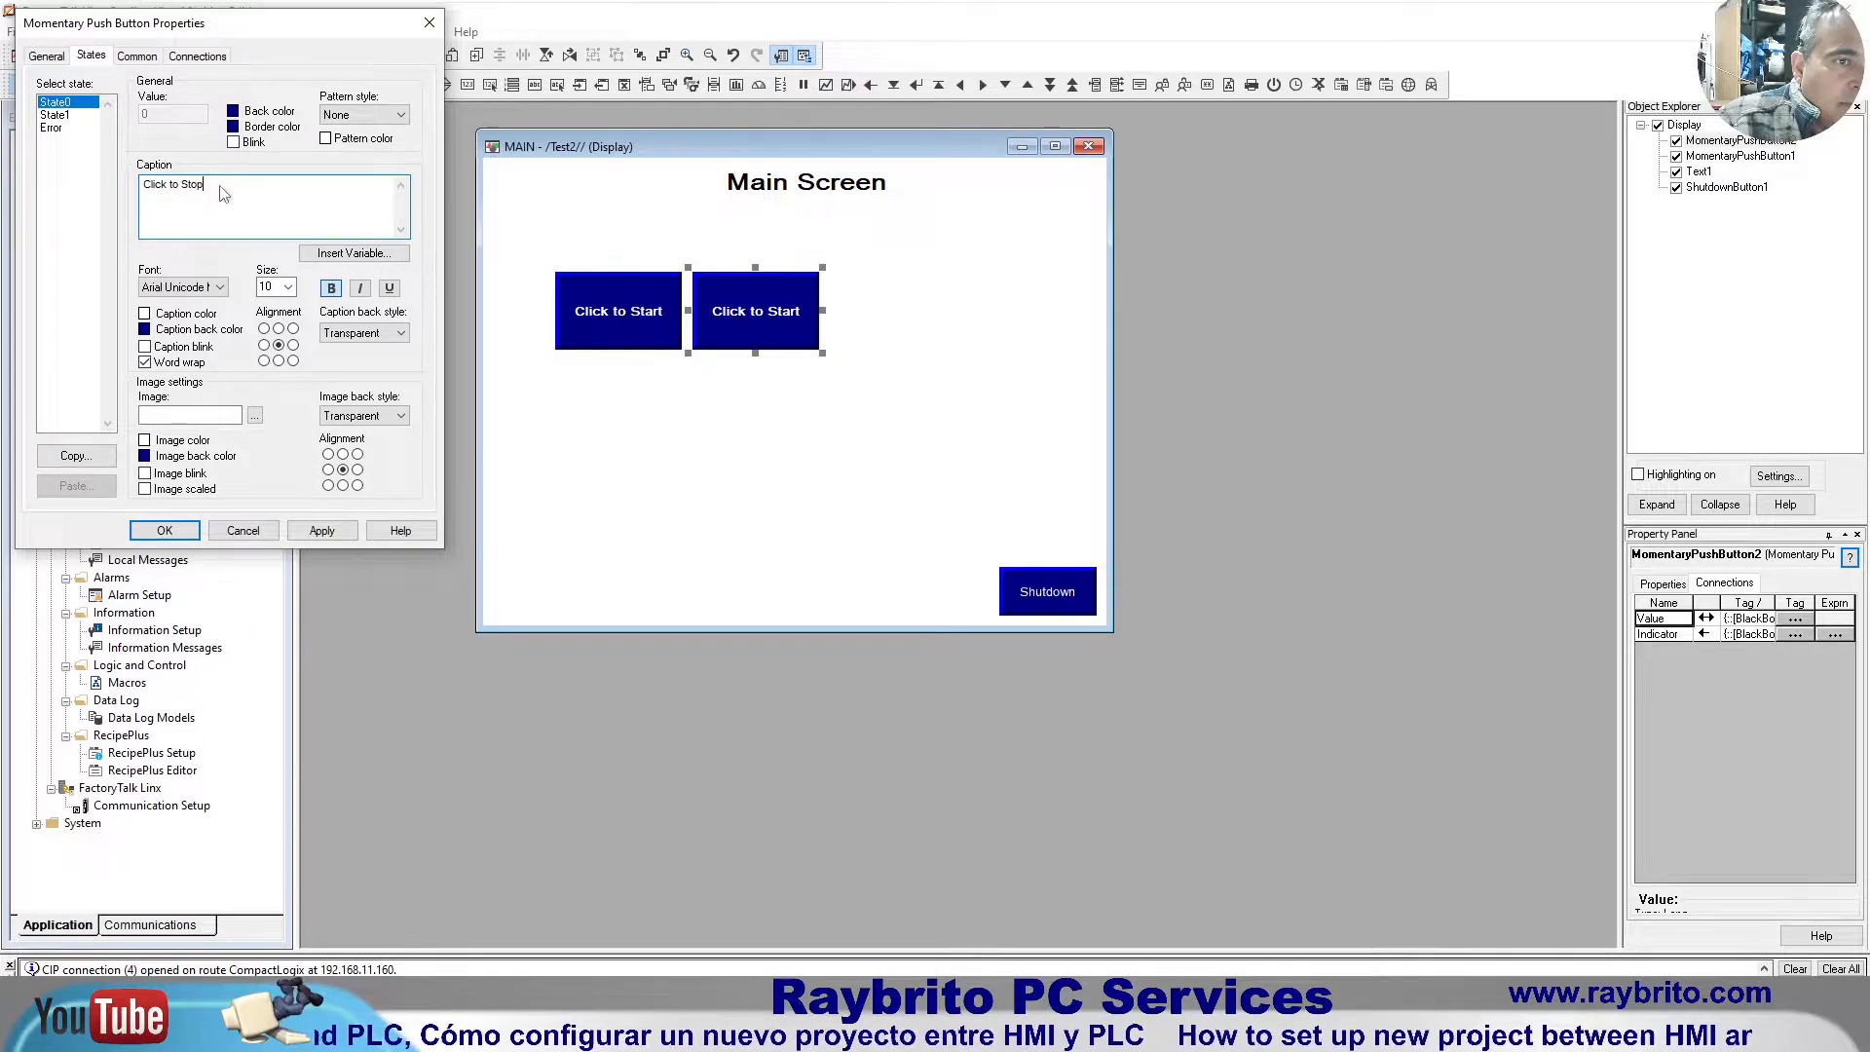
left_click(238, 112)
left_click(348, 138)
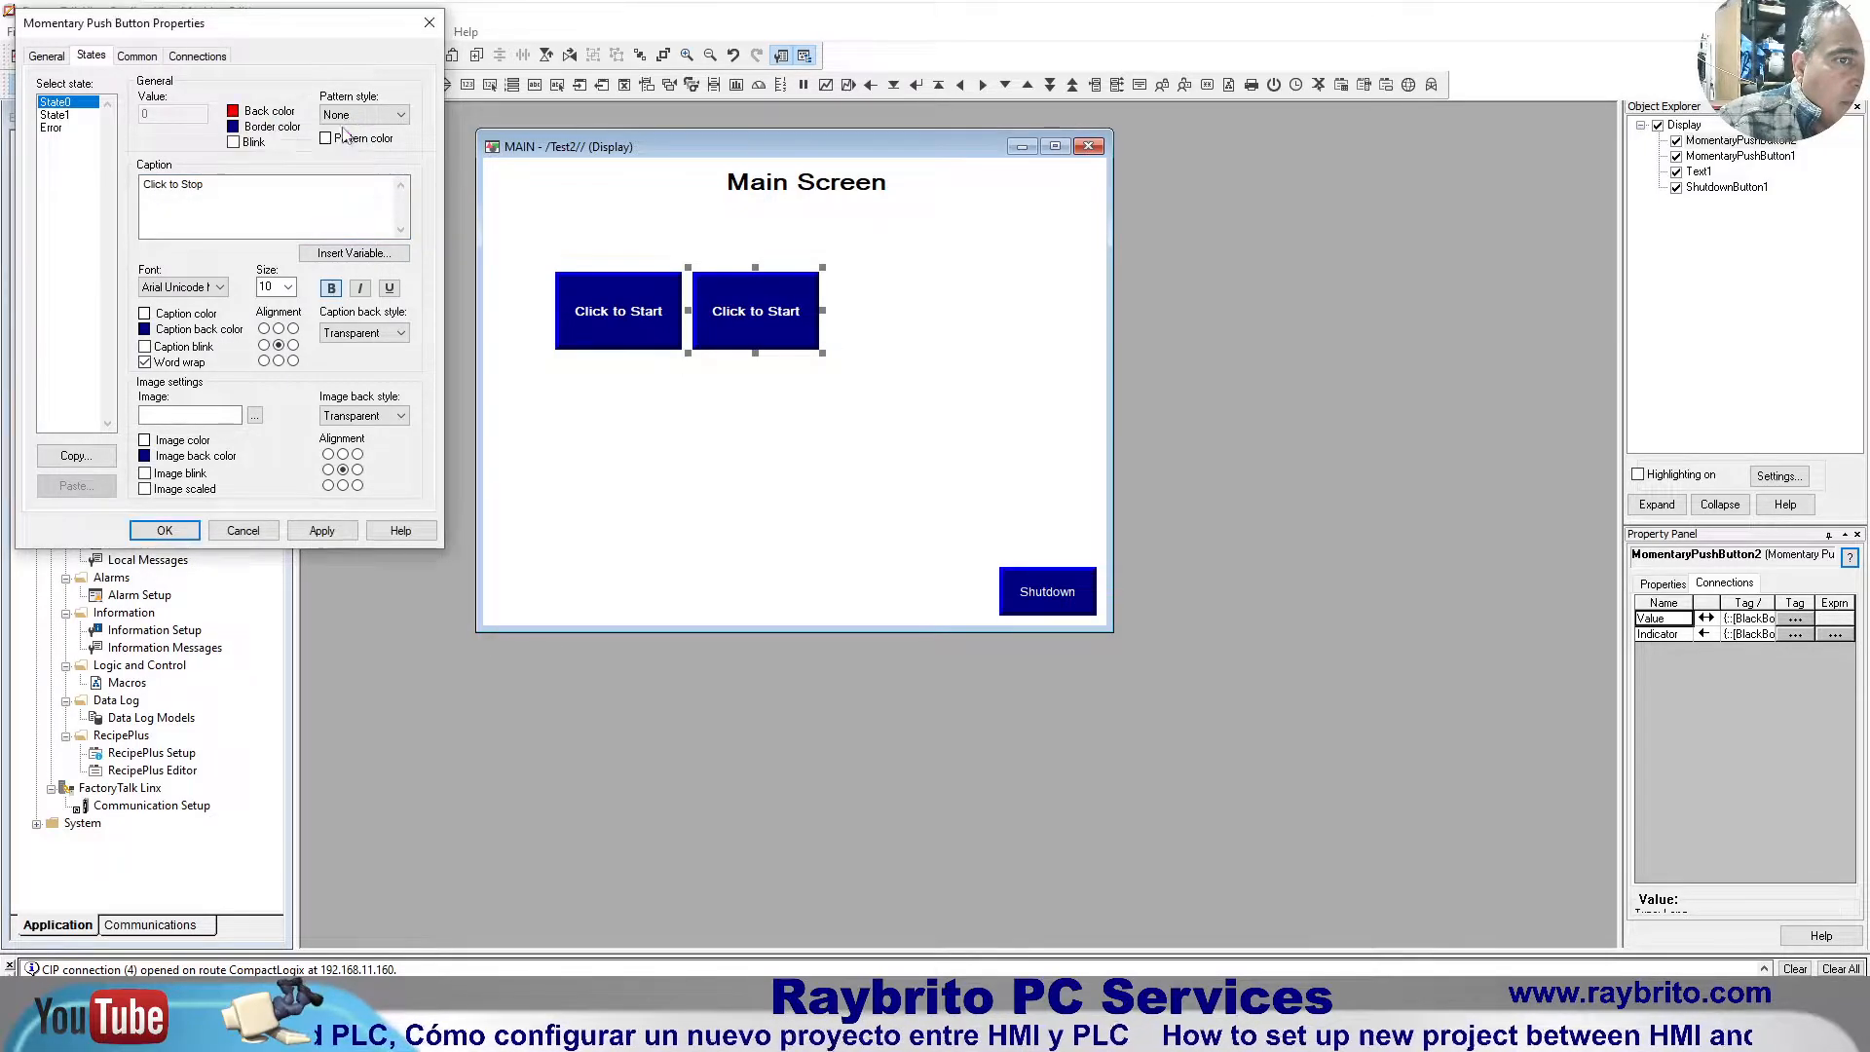
left_click(323, 531)
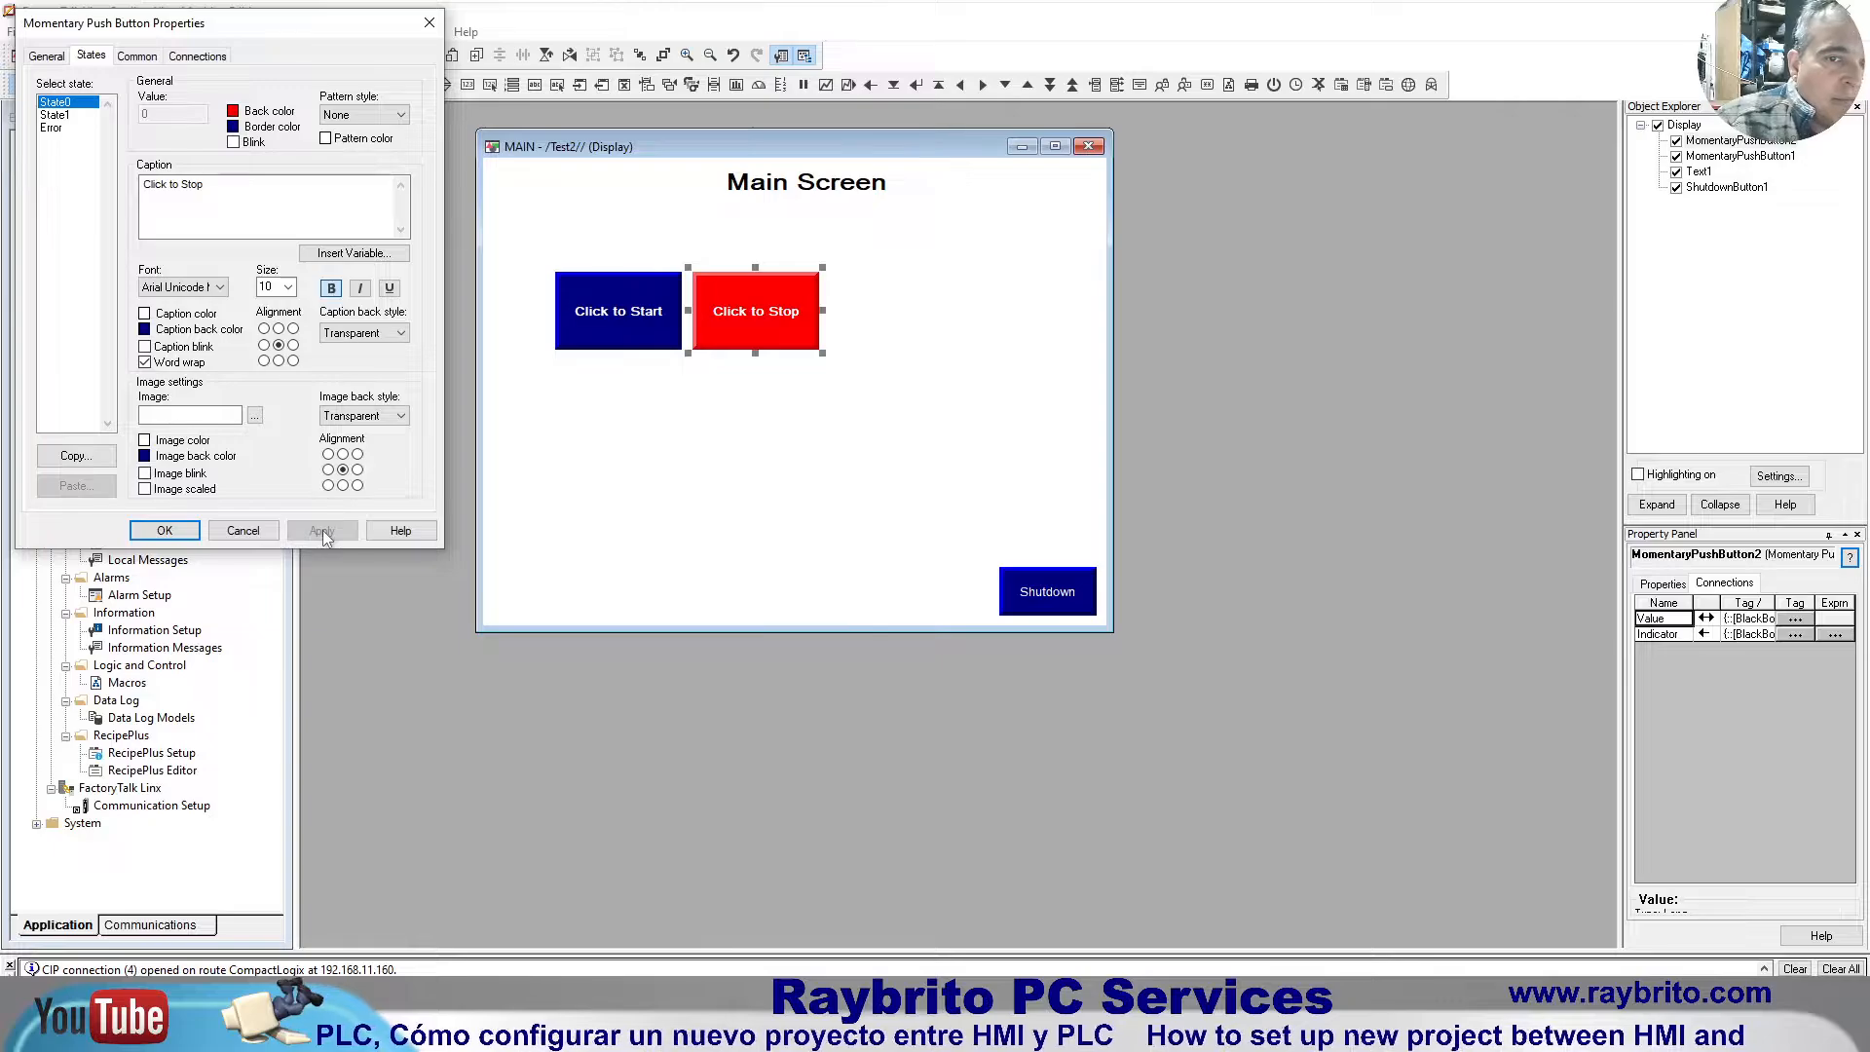
Step: Set the duplicate button's State1 back color to yellow and apply it
left_click(59, 115)
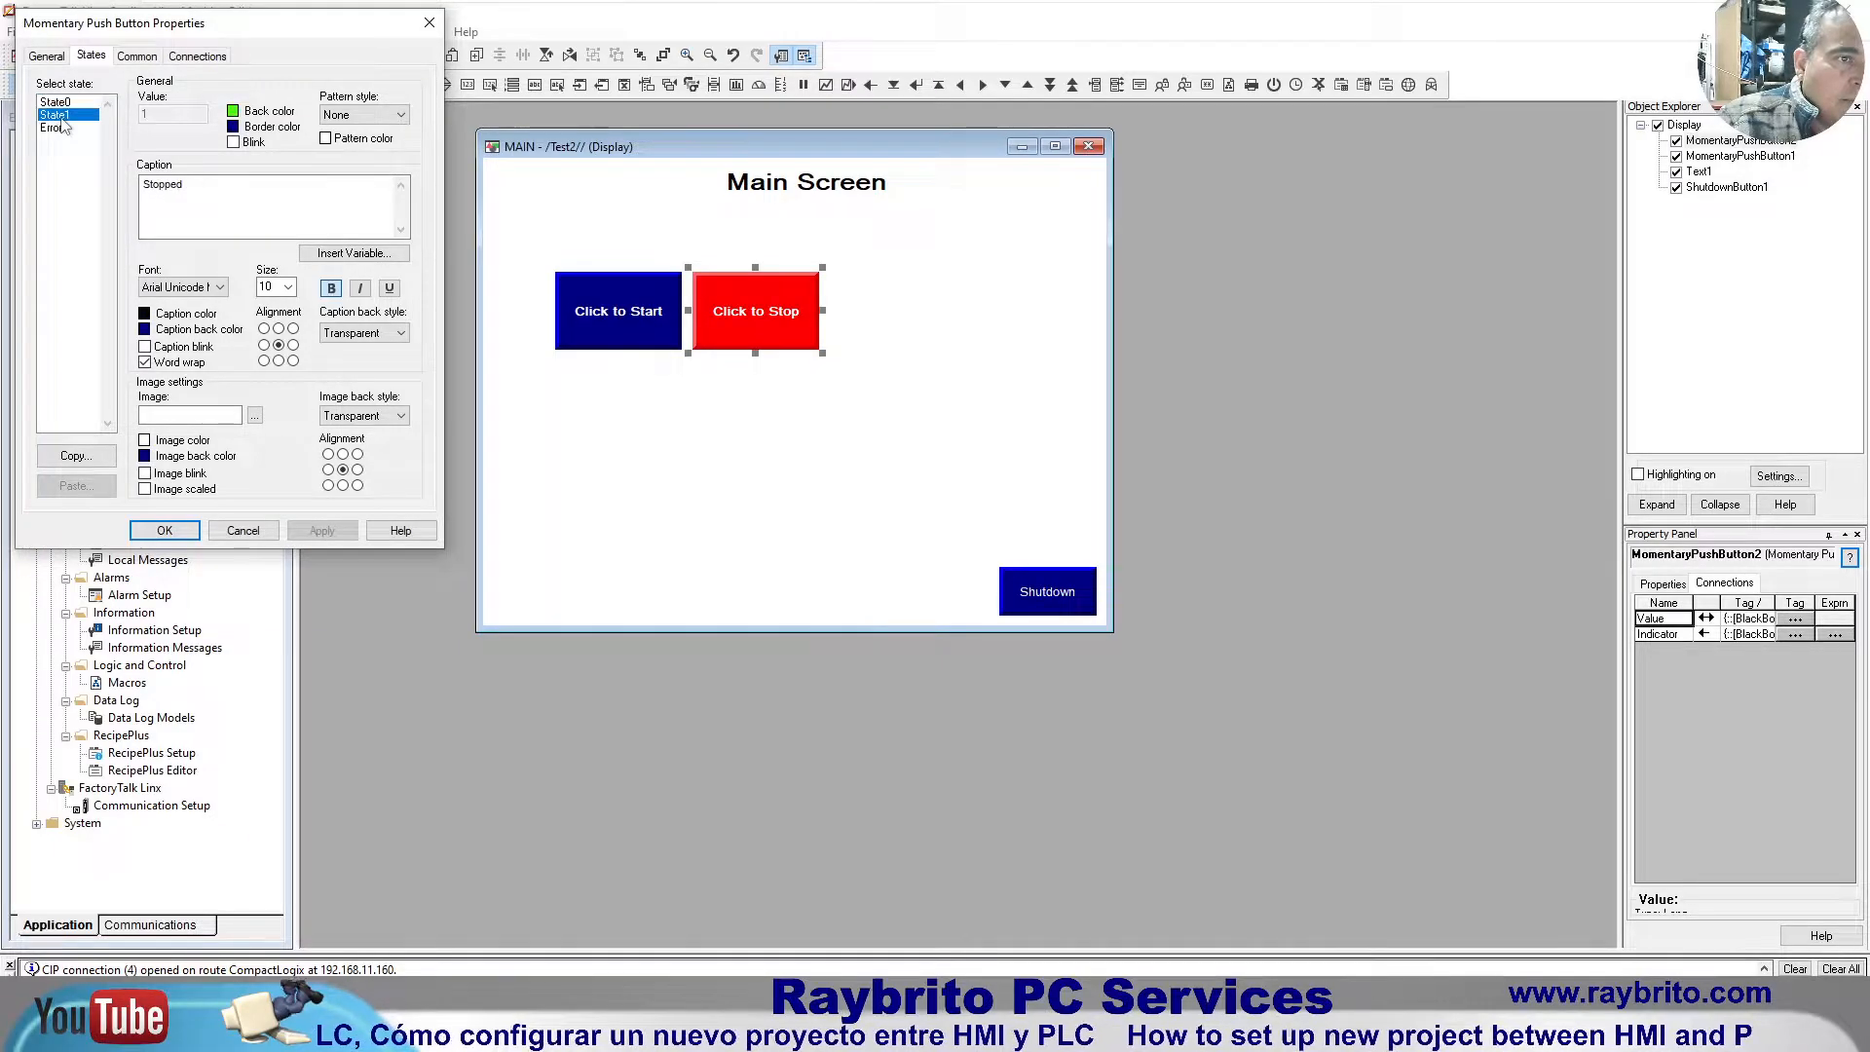
left_click(234, 112)
left_click(235, 139)
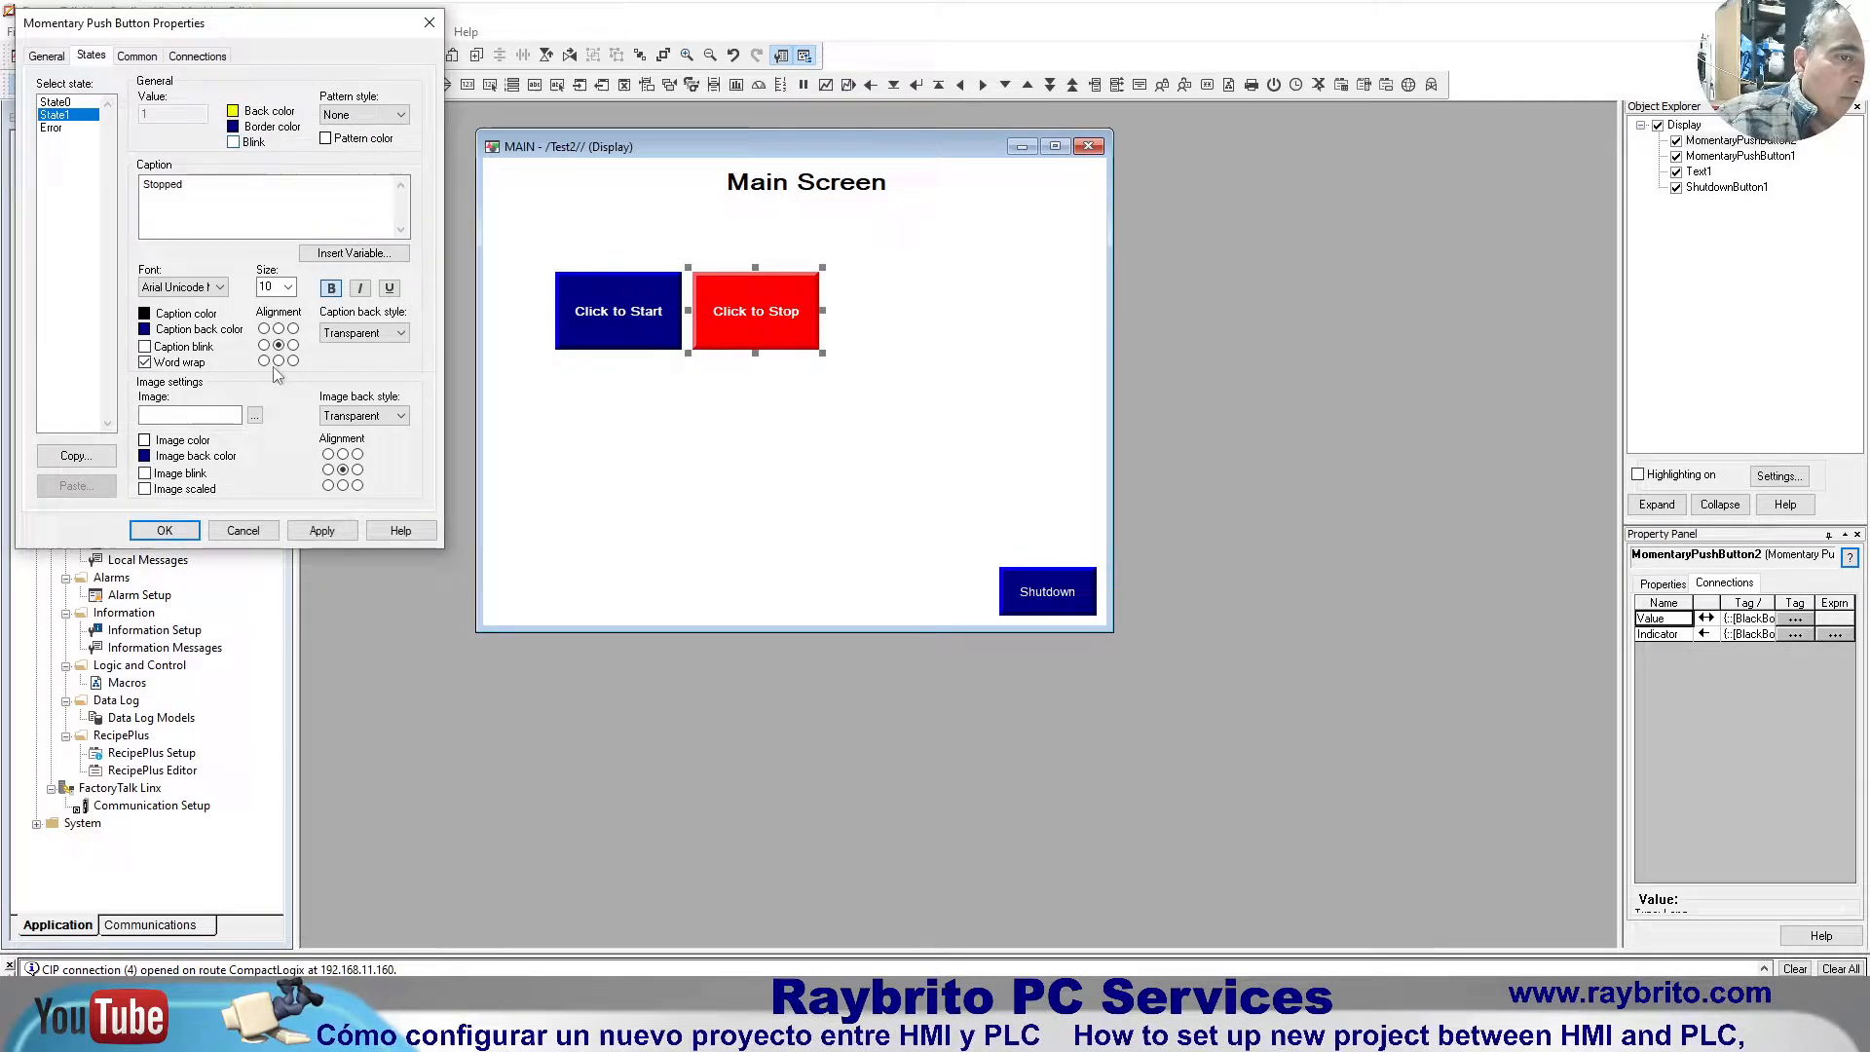
left_click(322, 530)
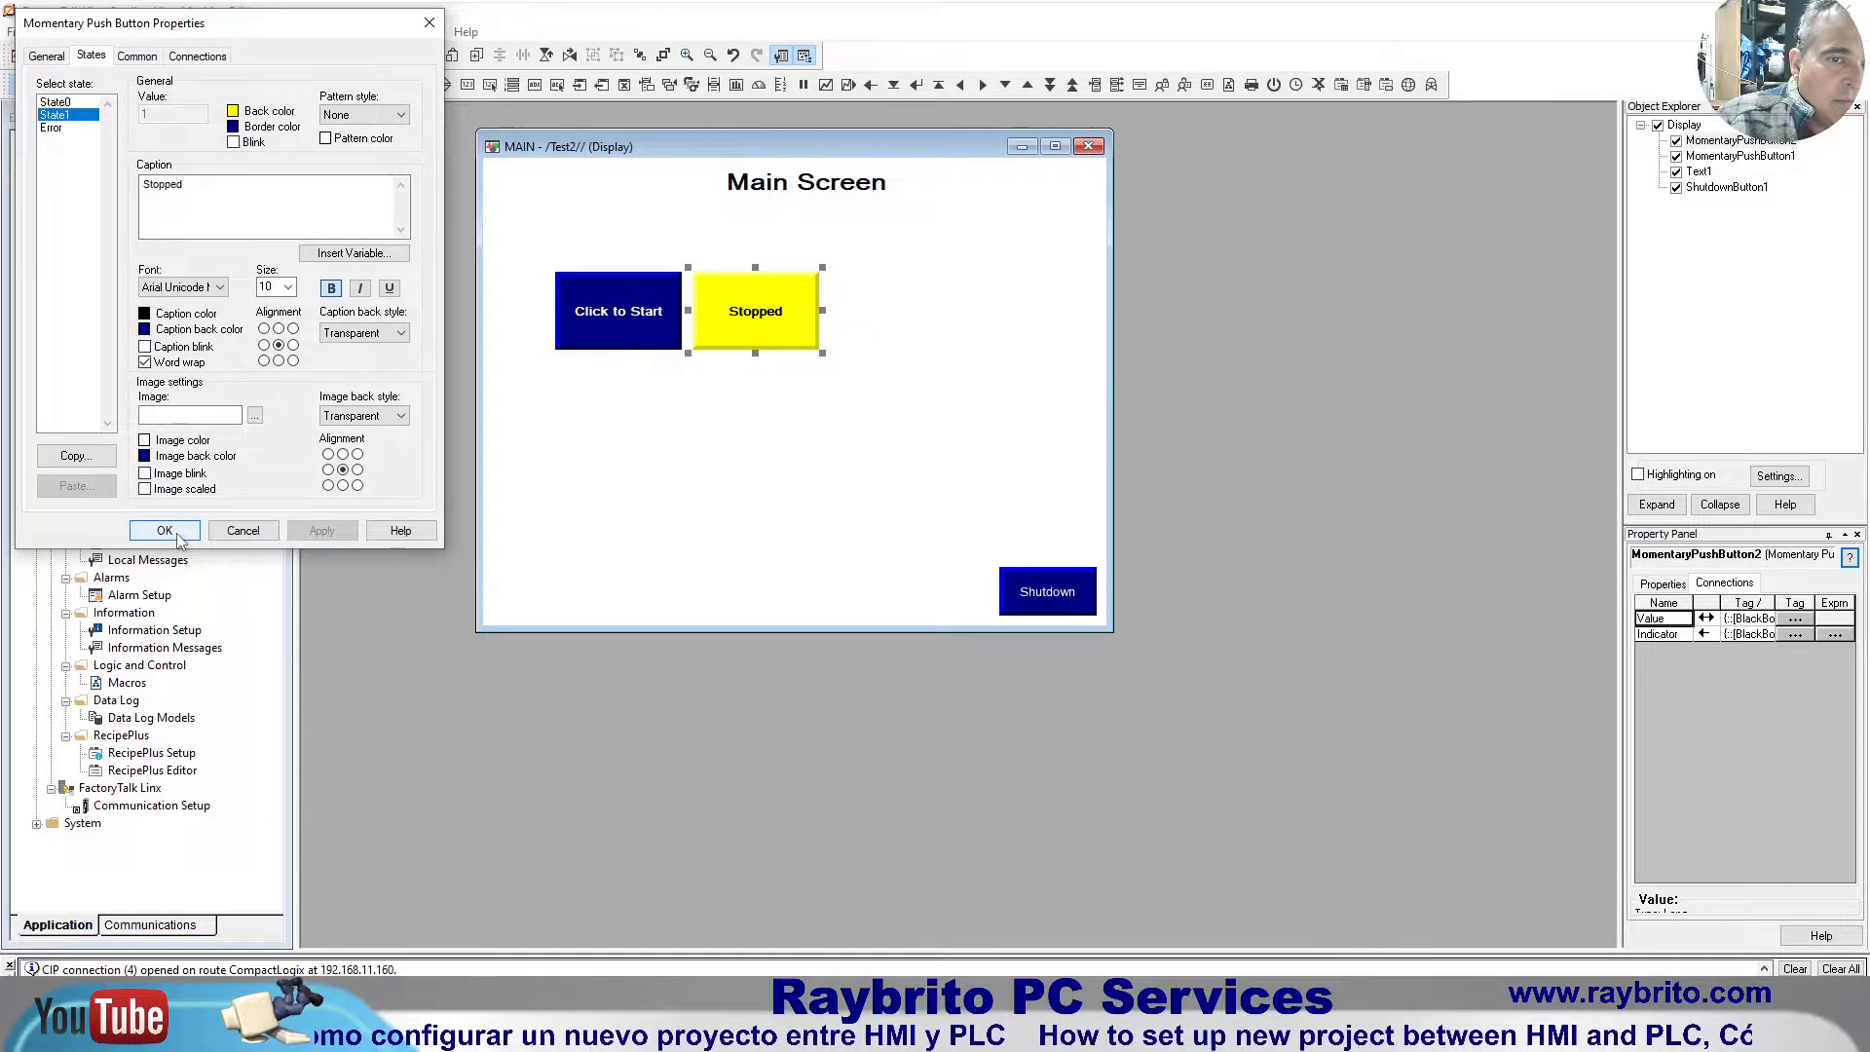
Step: Replace the duplicate button's State1 caption with "Started" and apply the change
left_click_drag(193, 187, 137, 195)
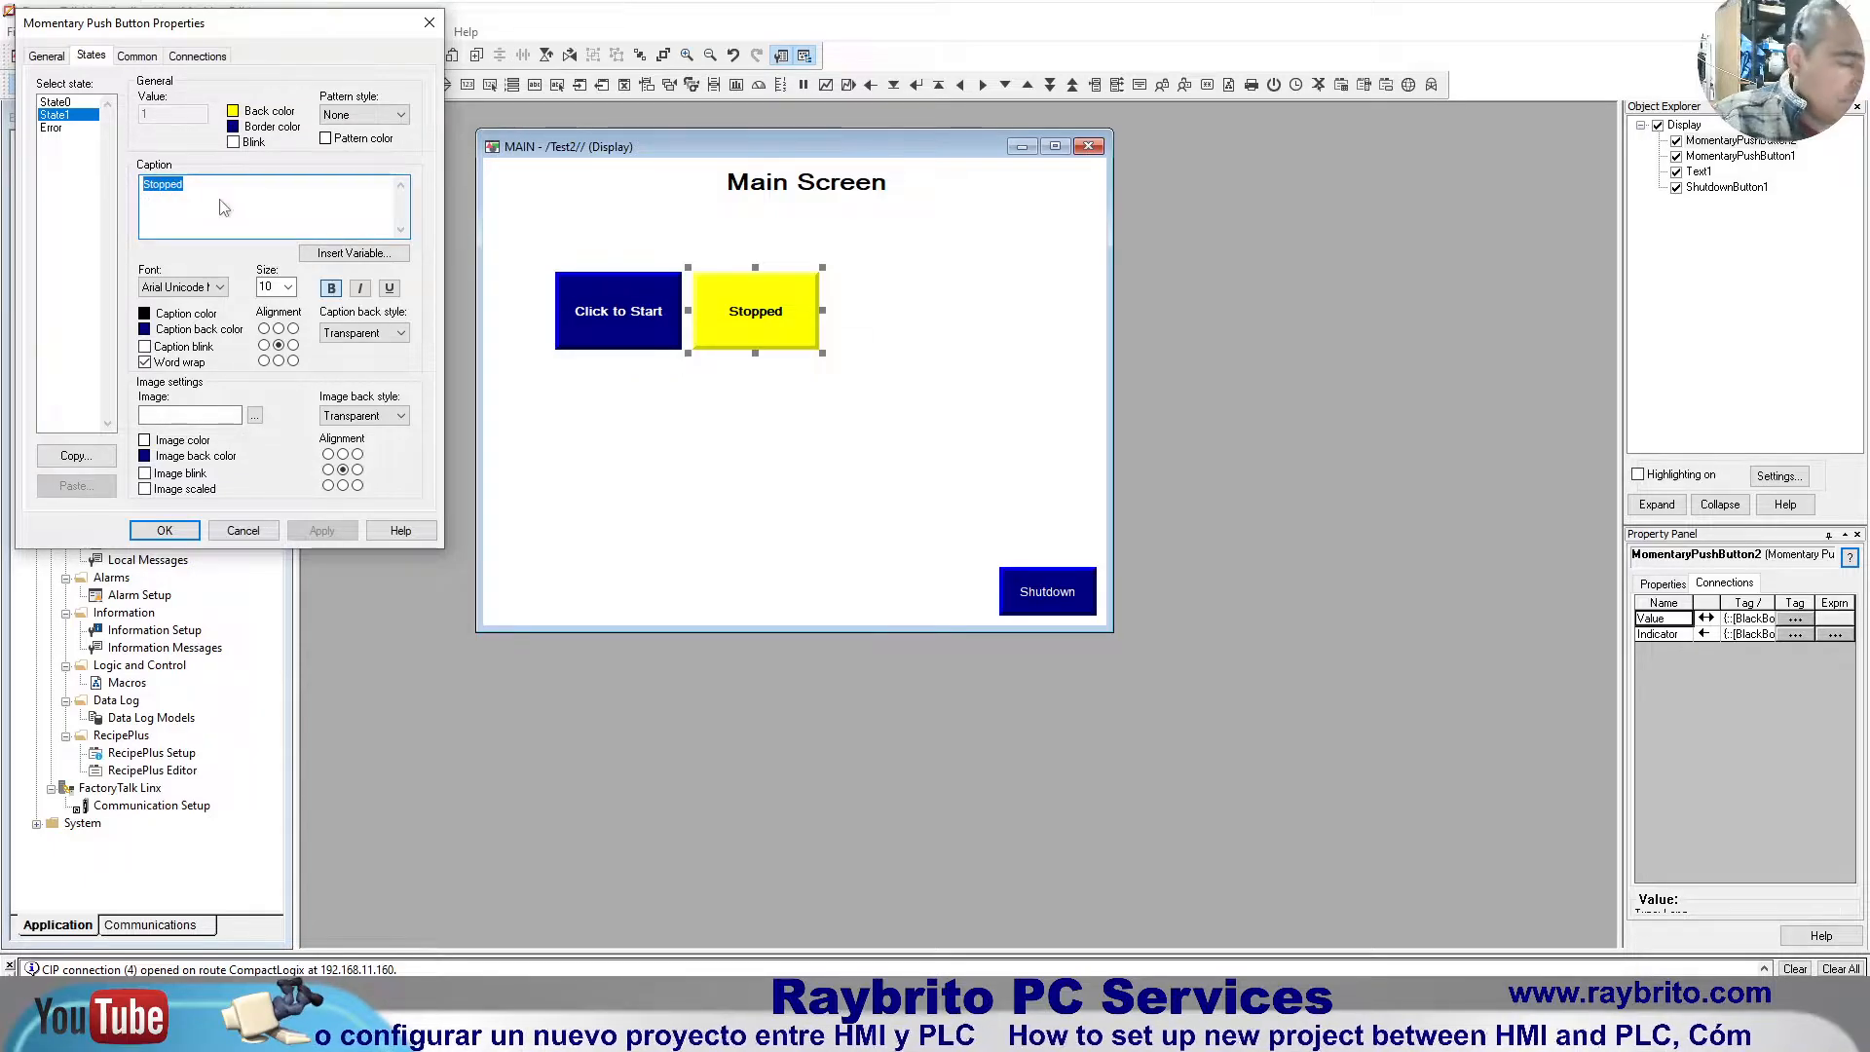
type("S")
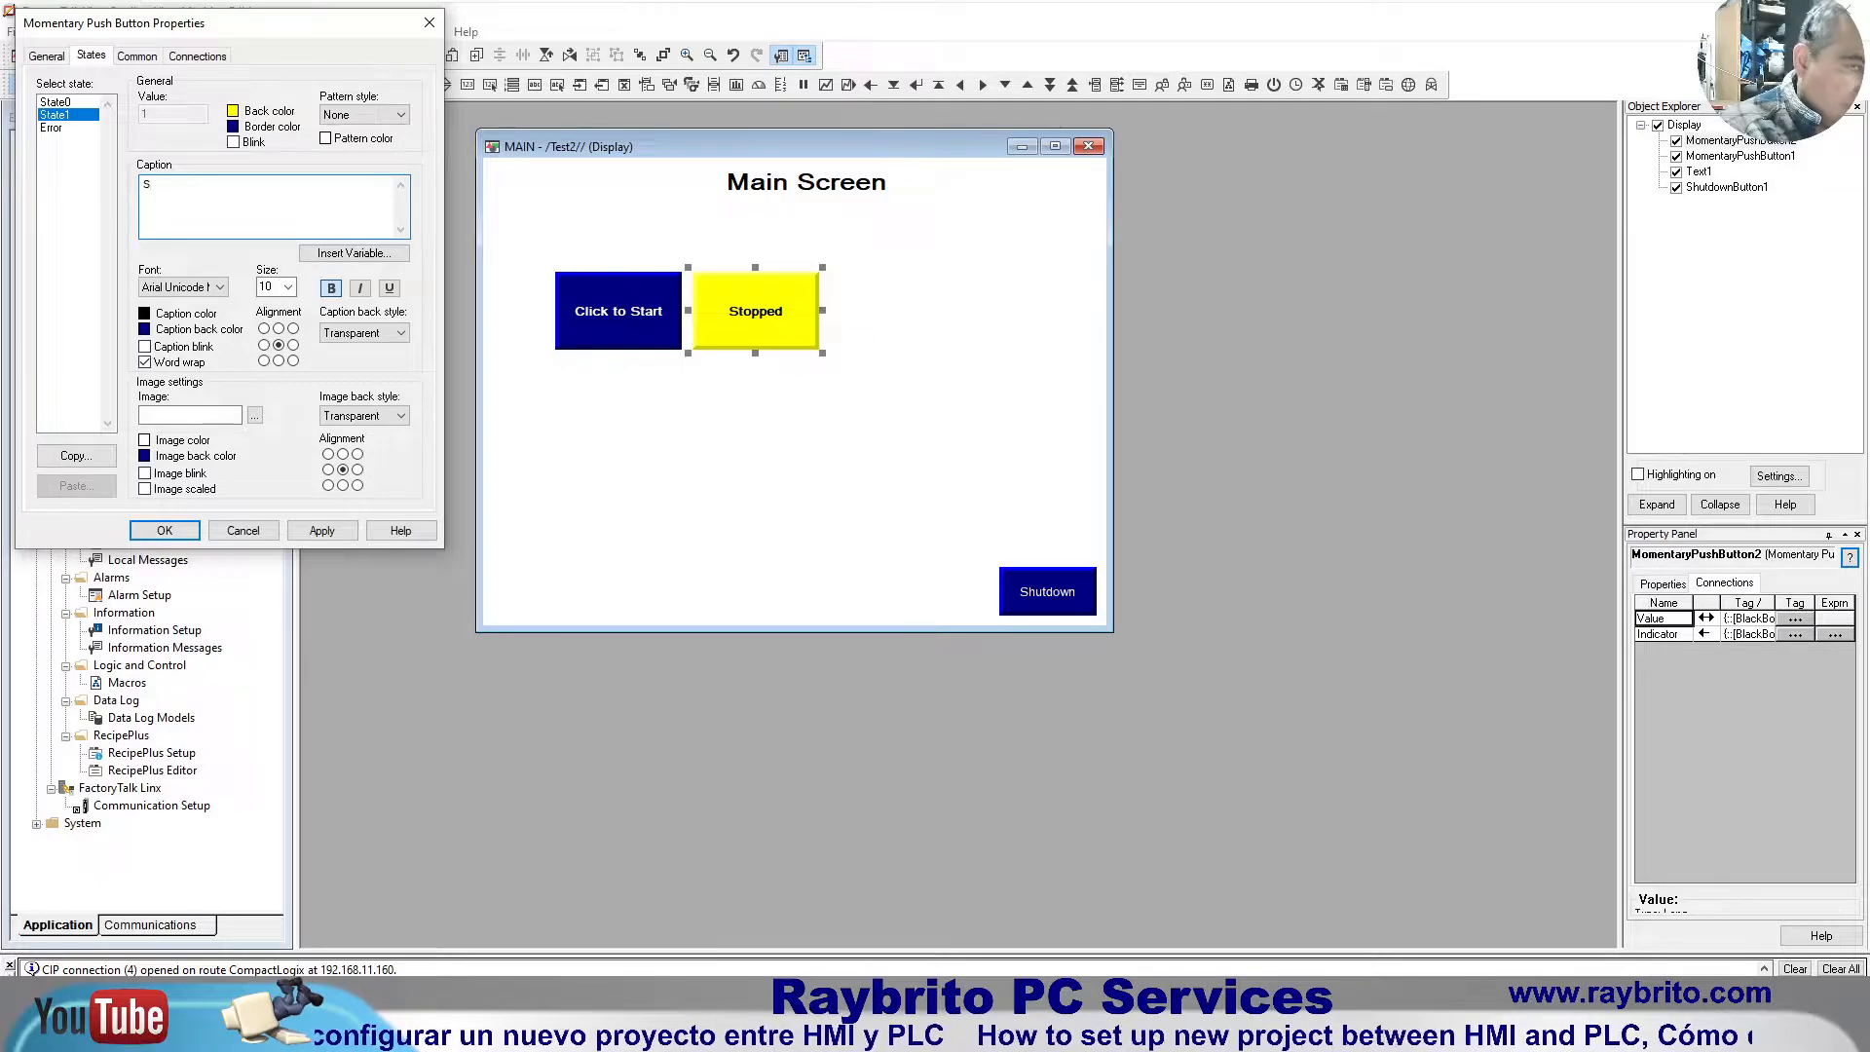
key("BackSpace")
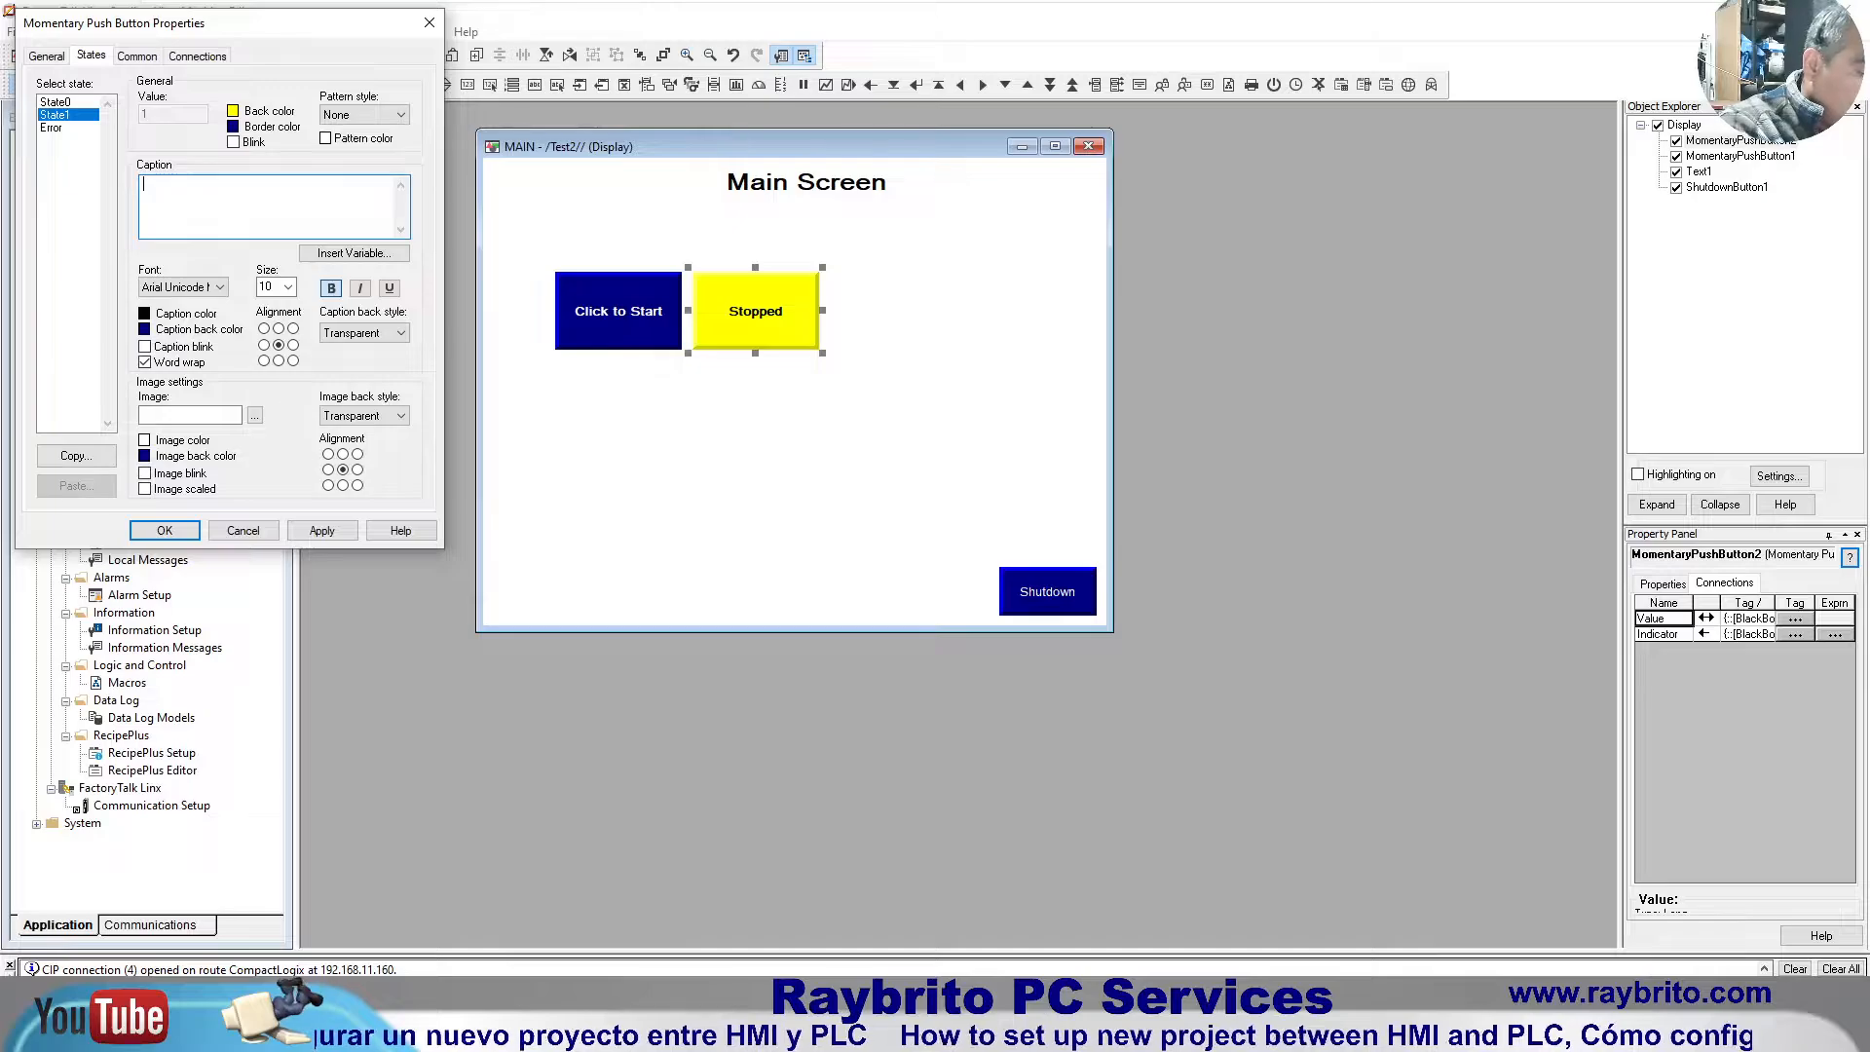
type("R")
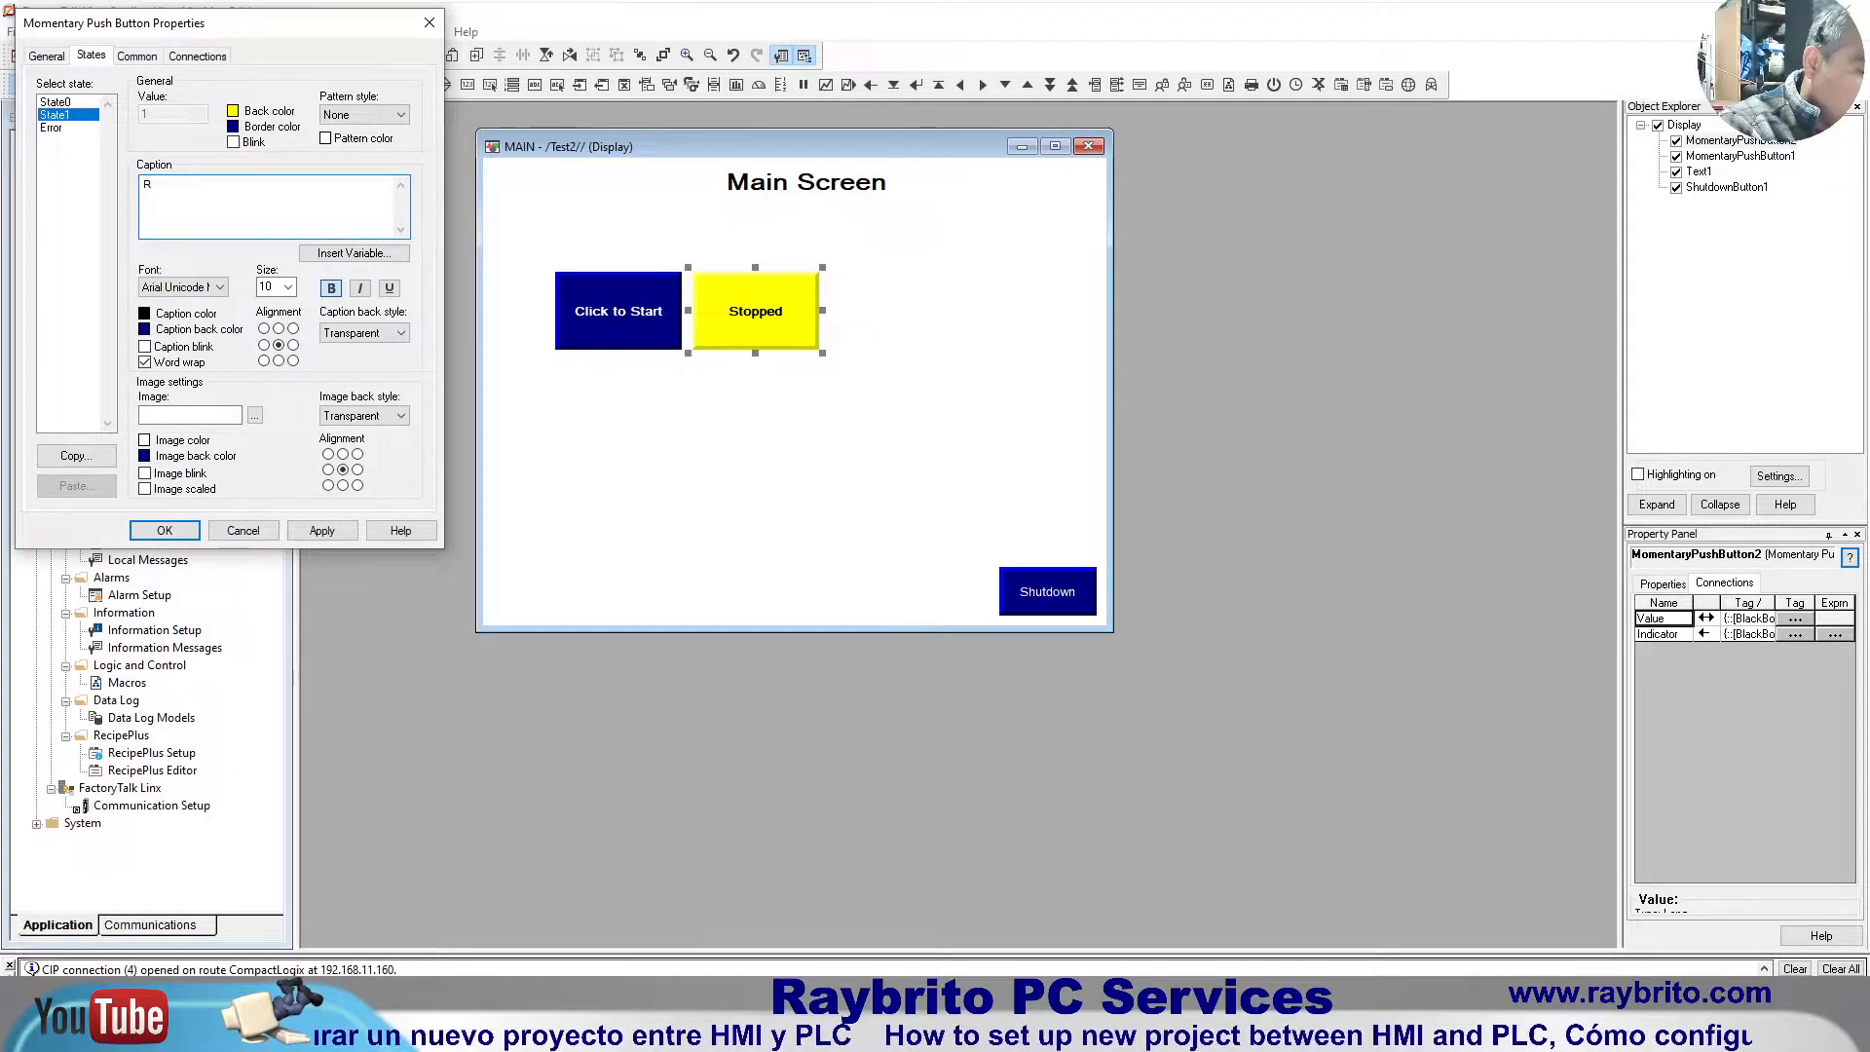
type("Star")
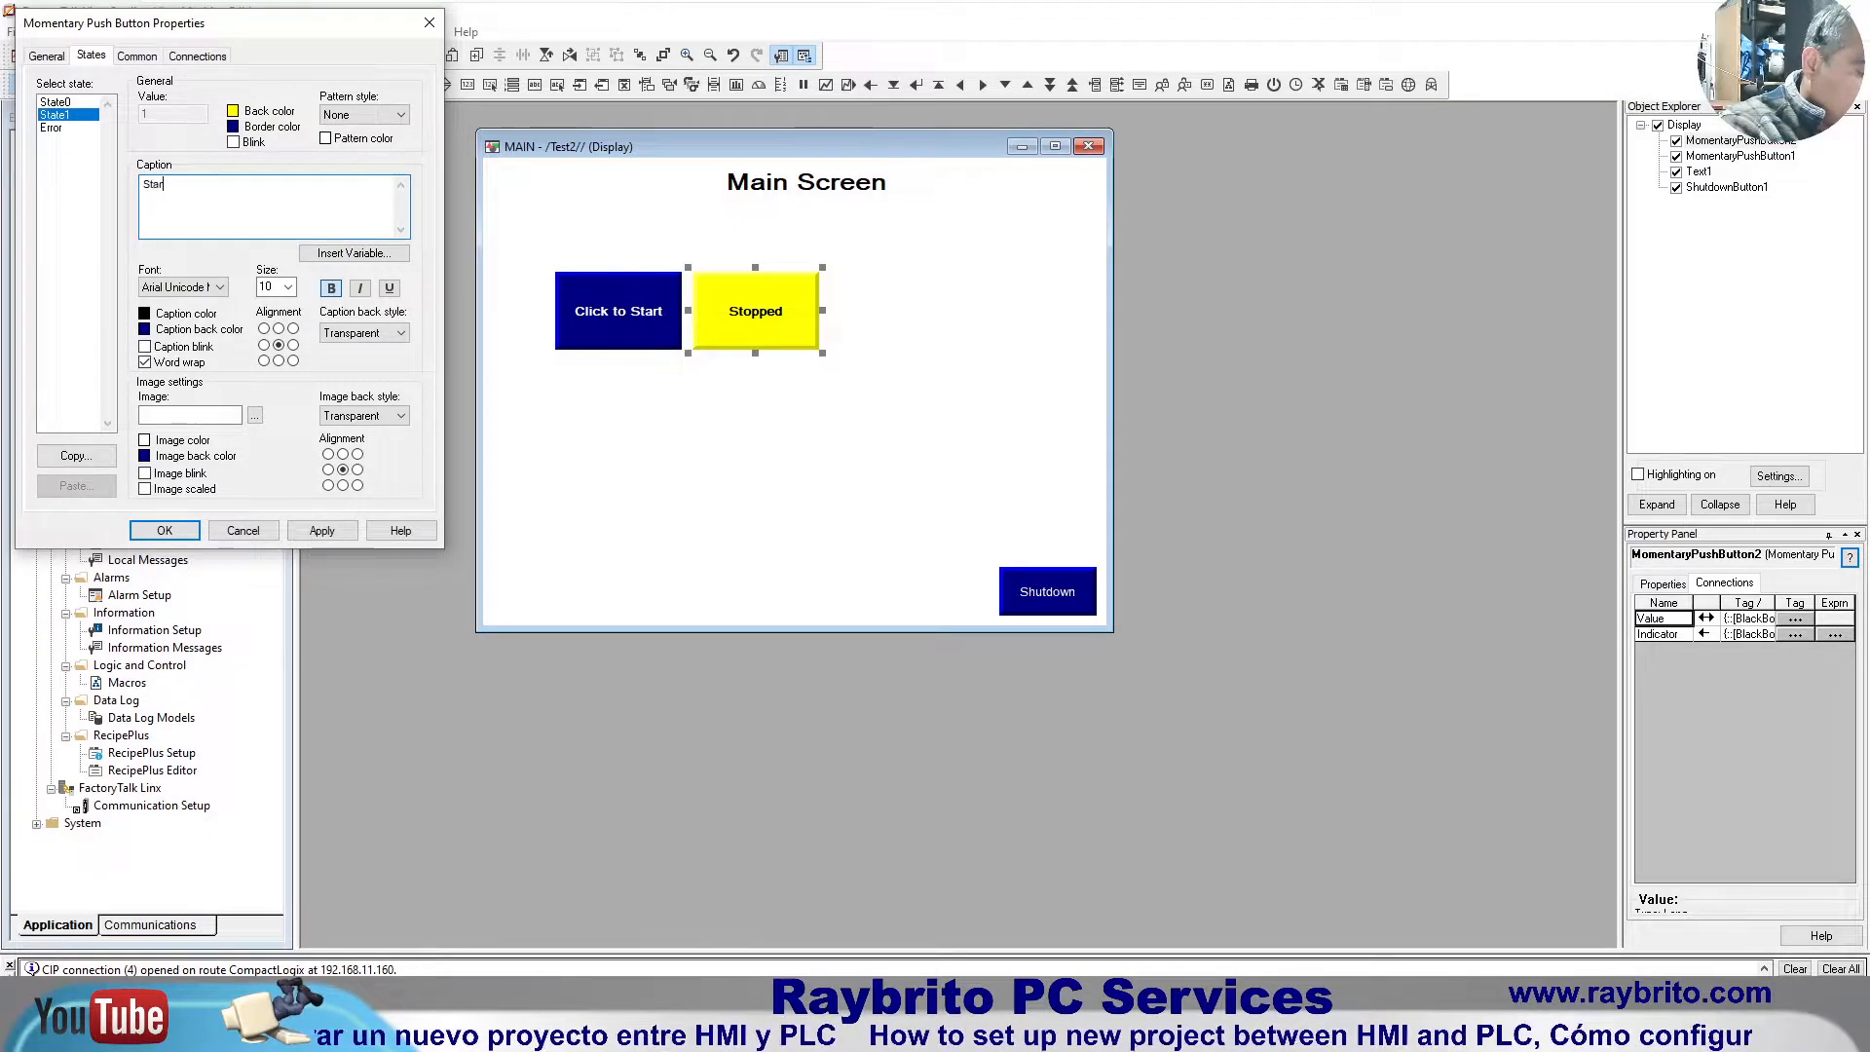
type("ted")
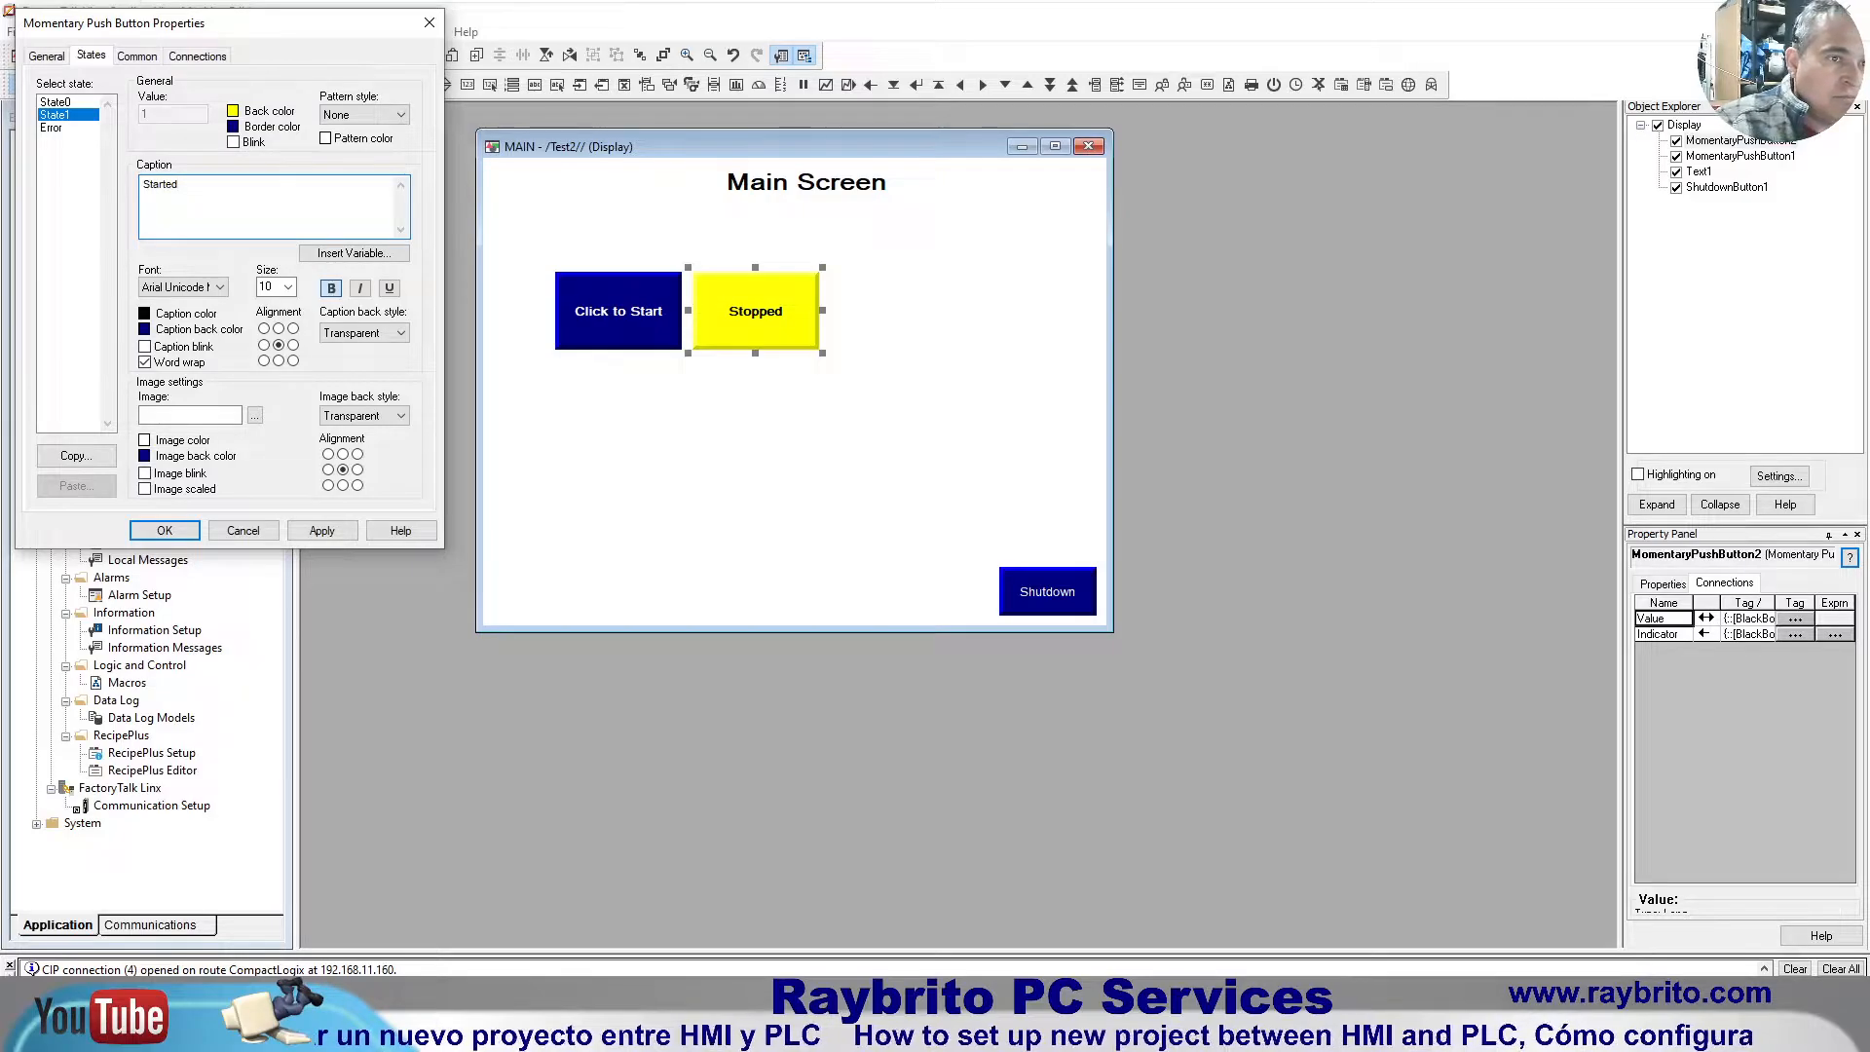
left_click(321, 535)
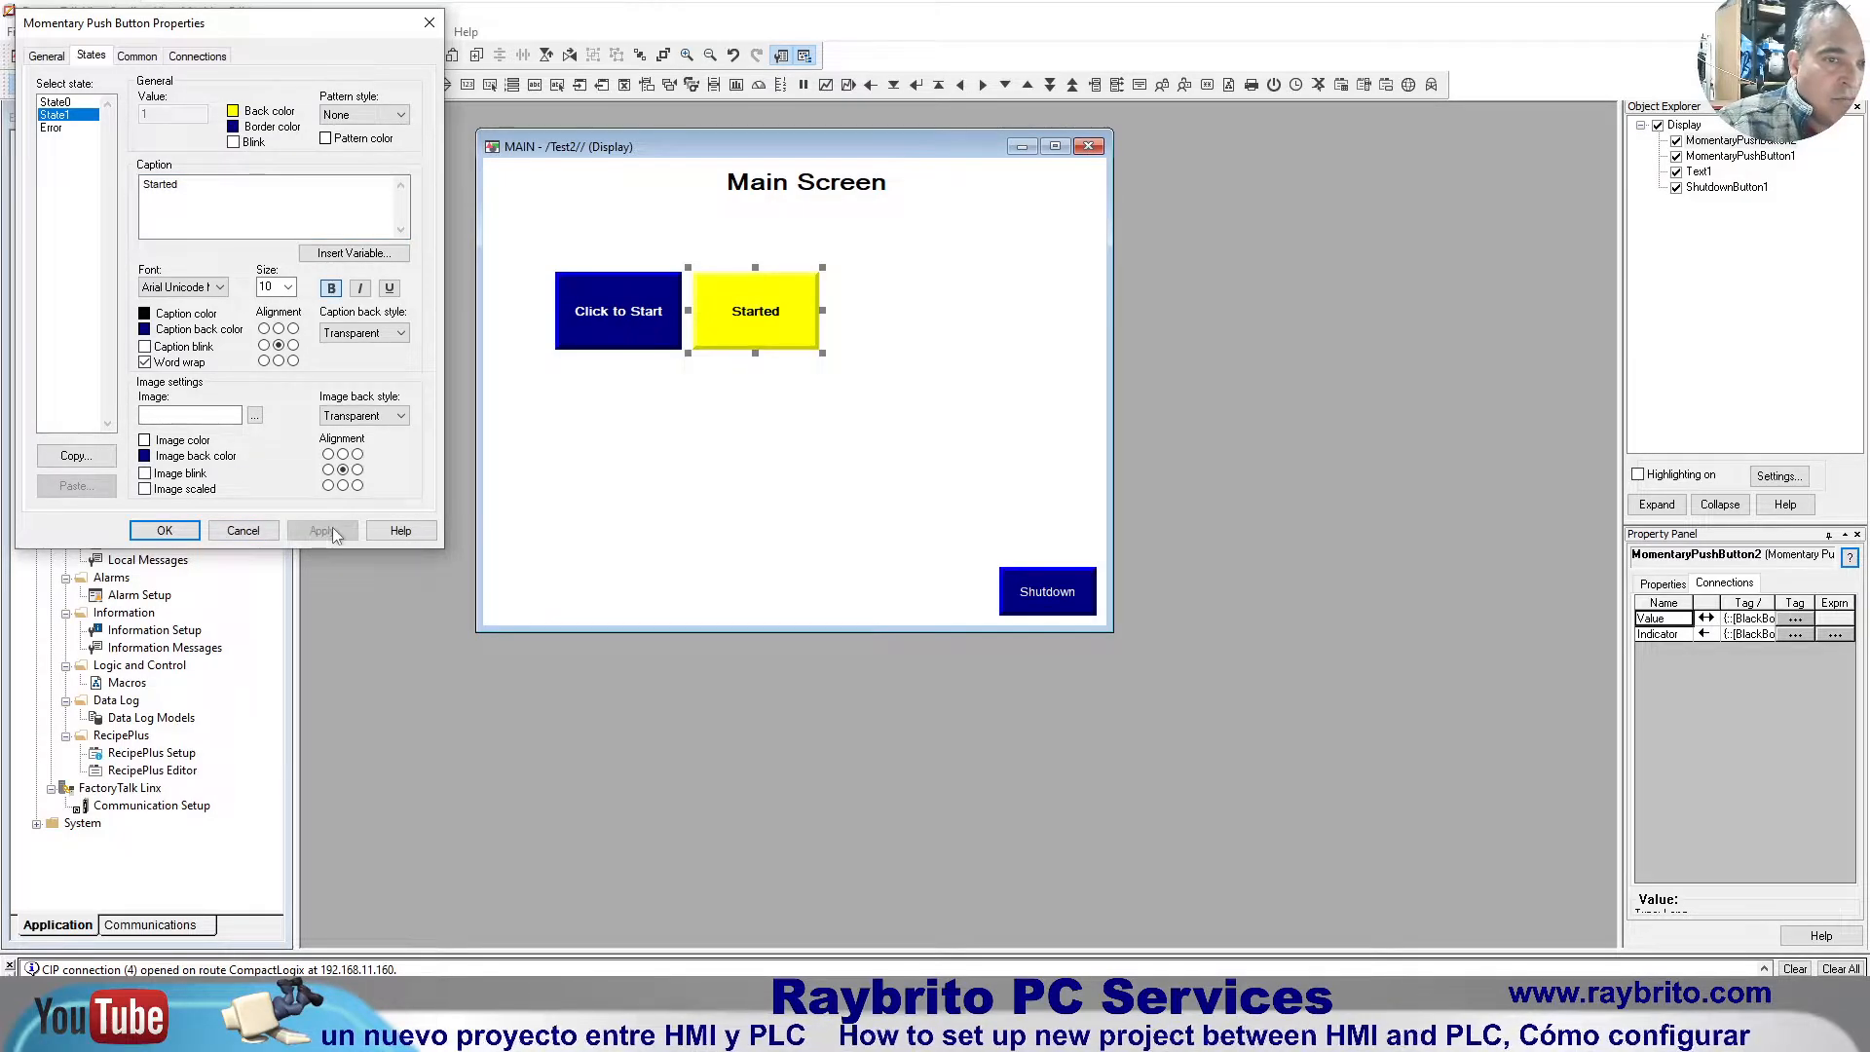
Step: Clear the duplicate button's Value connection and browse the BlackBox MainProgram tags for its replacement, selecting Stop_Motor_2
left_click(197, 56)
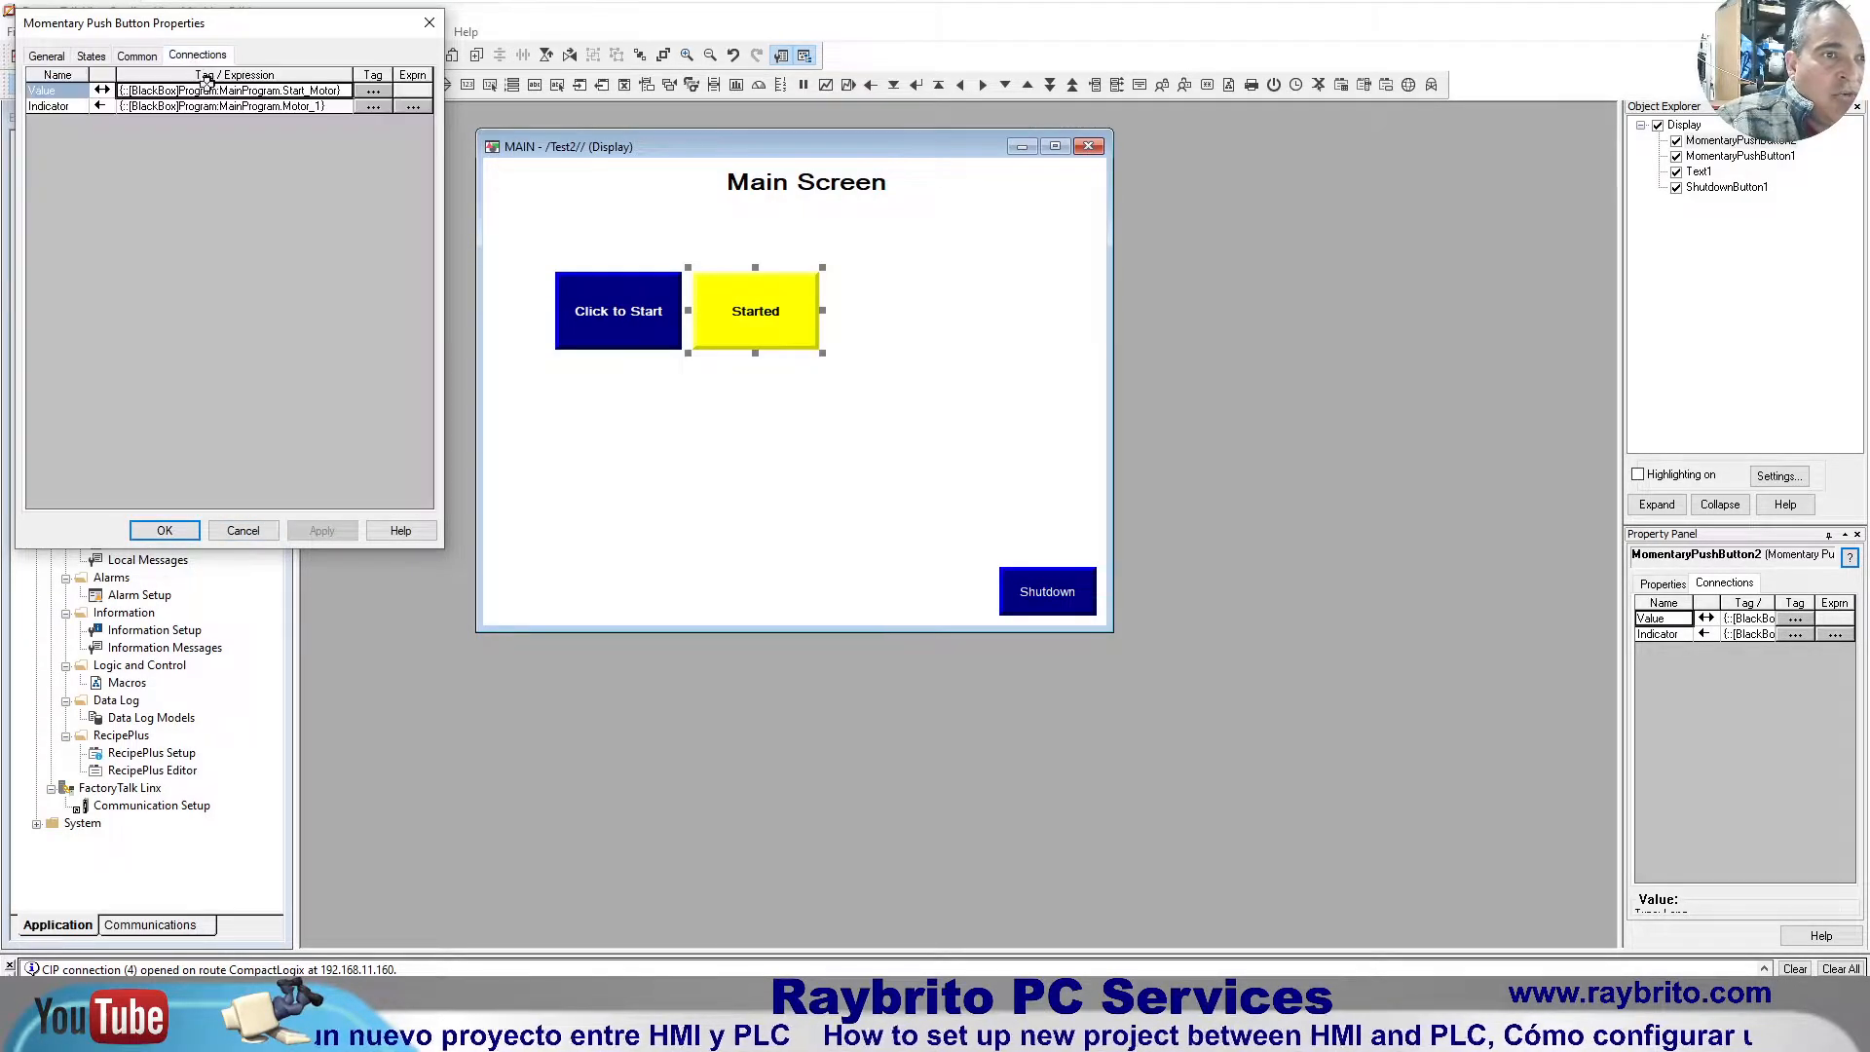
left_click(264, 106)
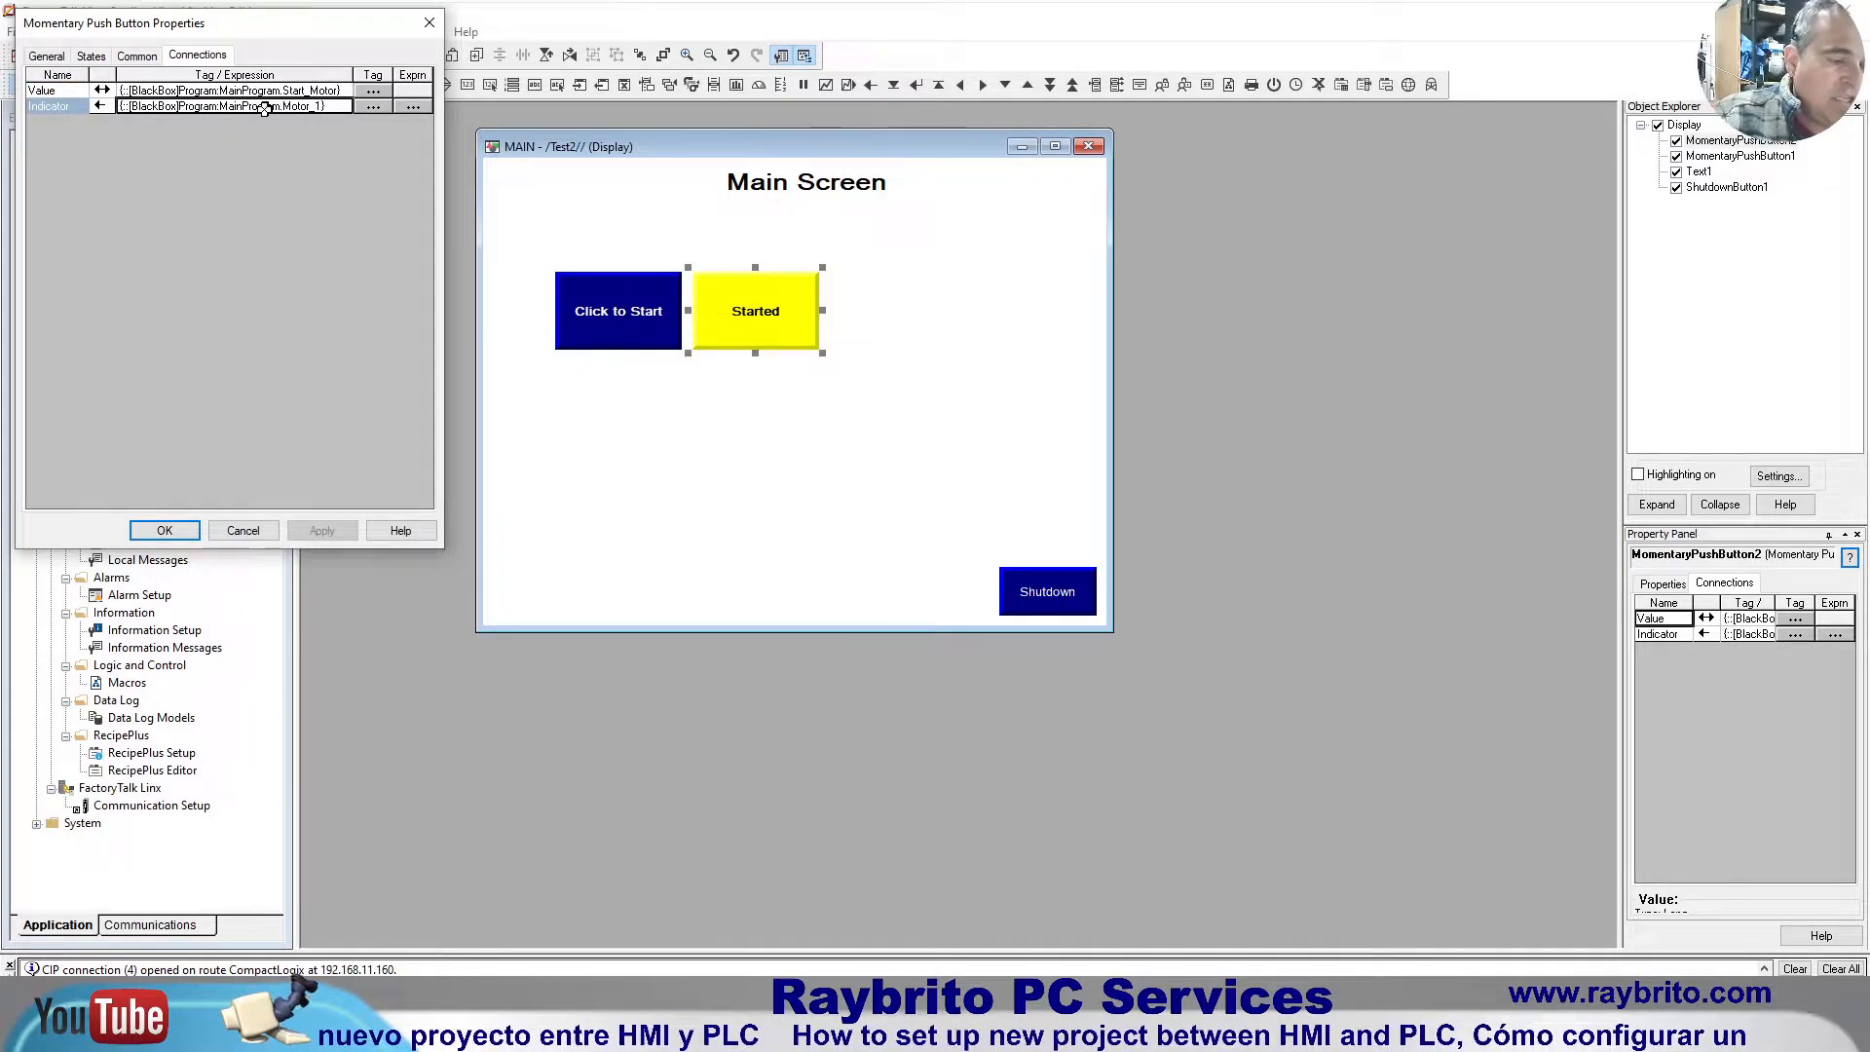
left_click(286, 91)
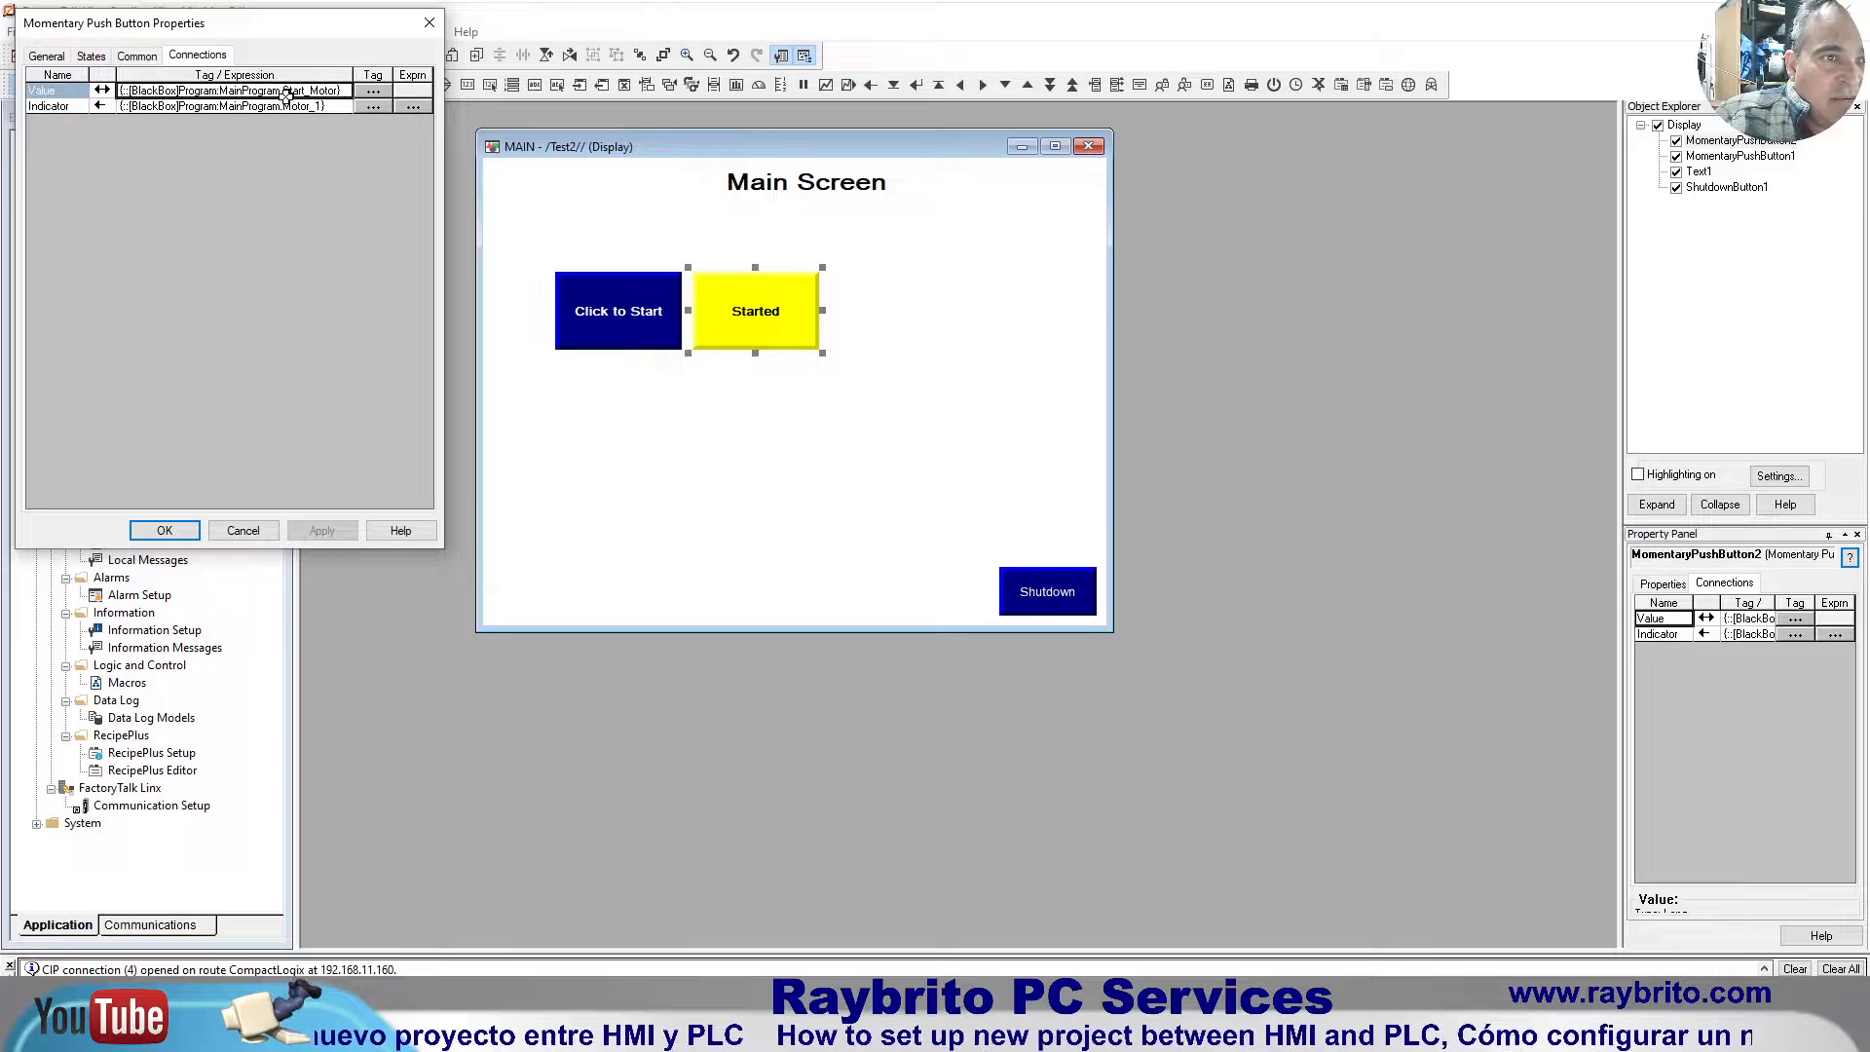
key("Delete")
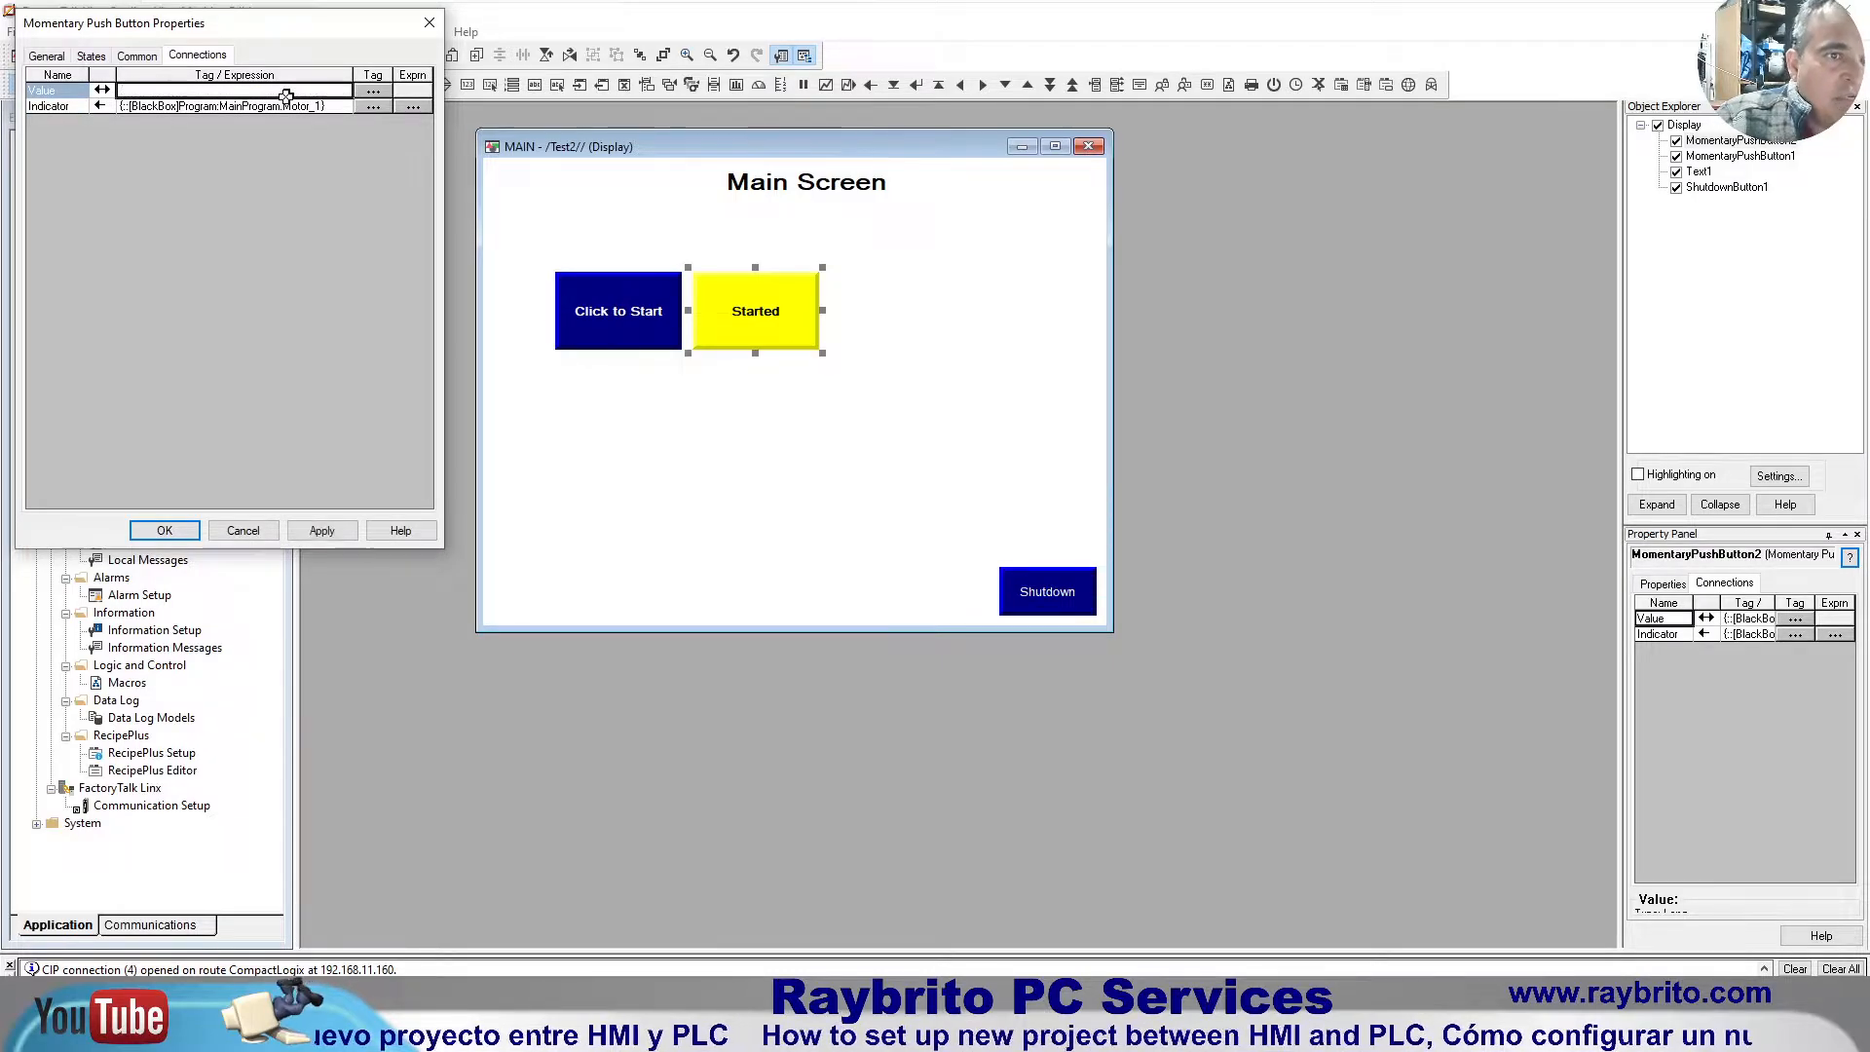
left_click(374, 90)
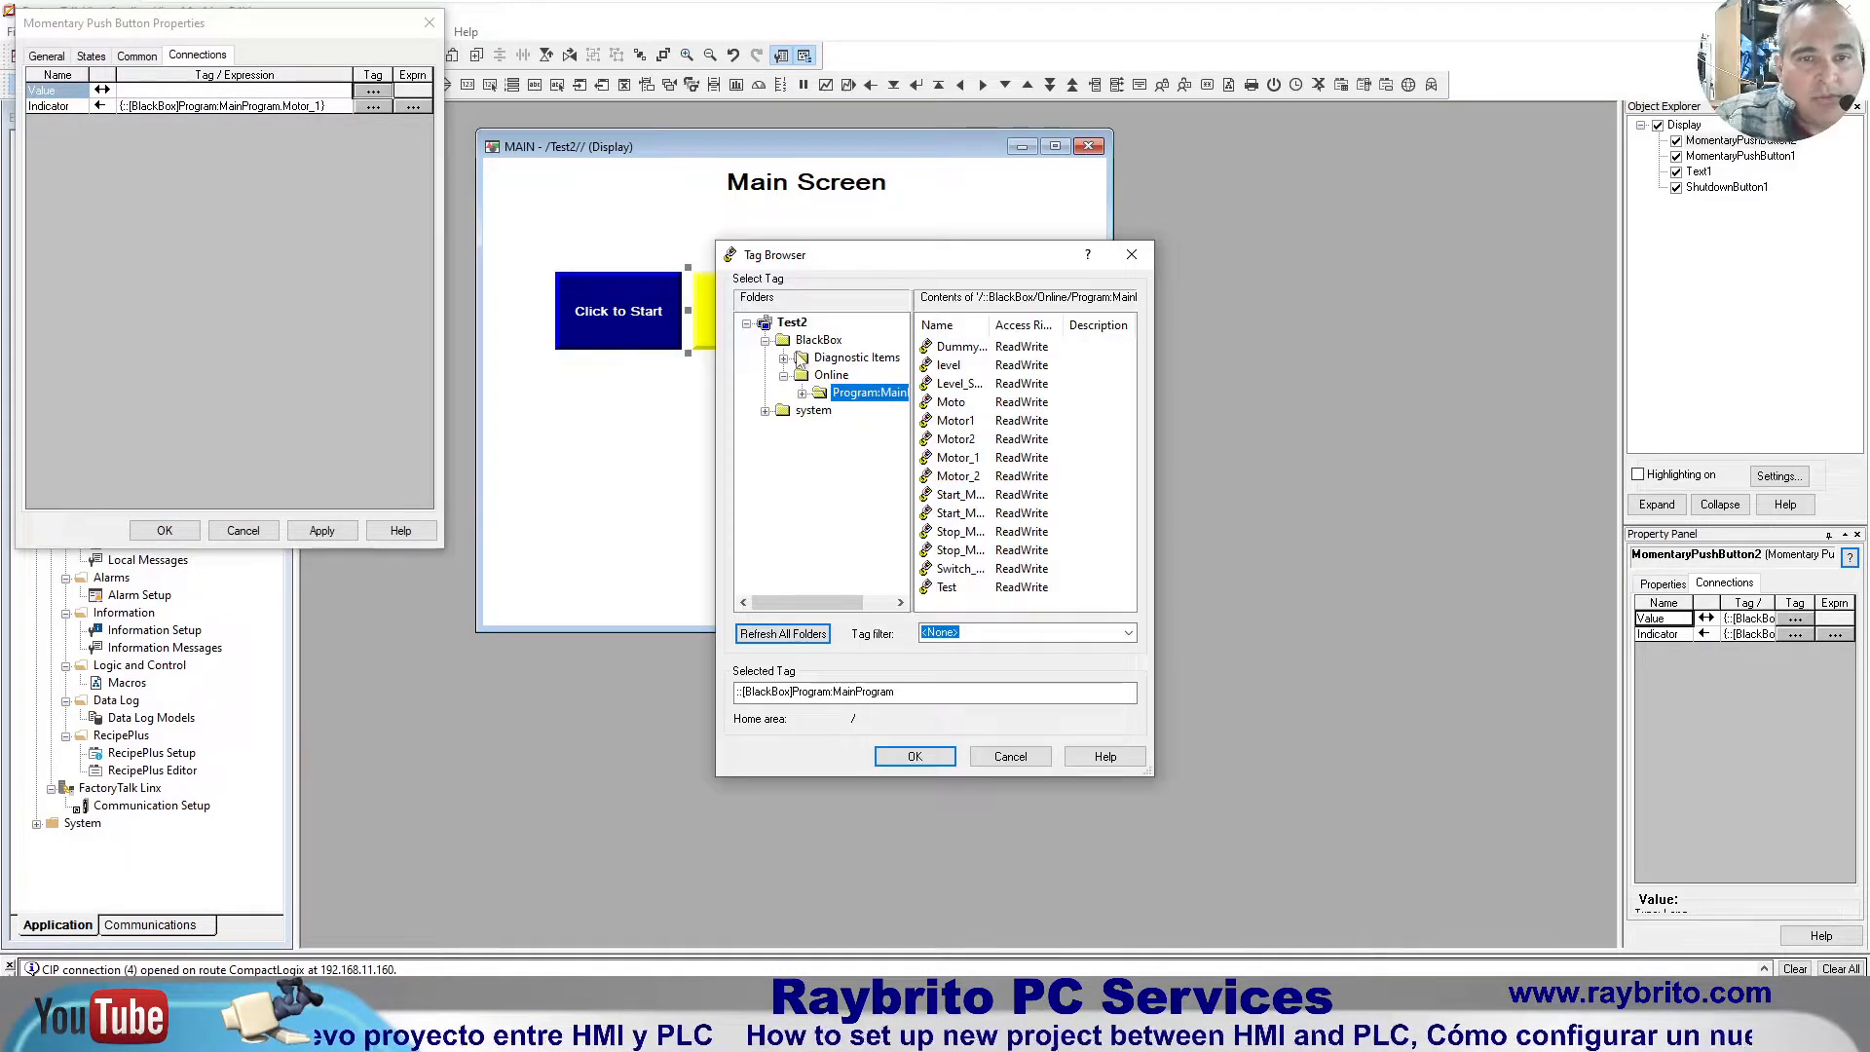
left_click_drag(989, 325, 1068, 325)
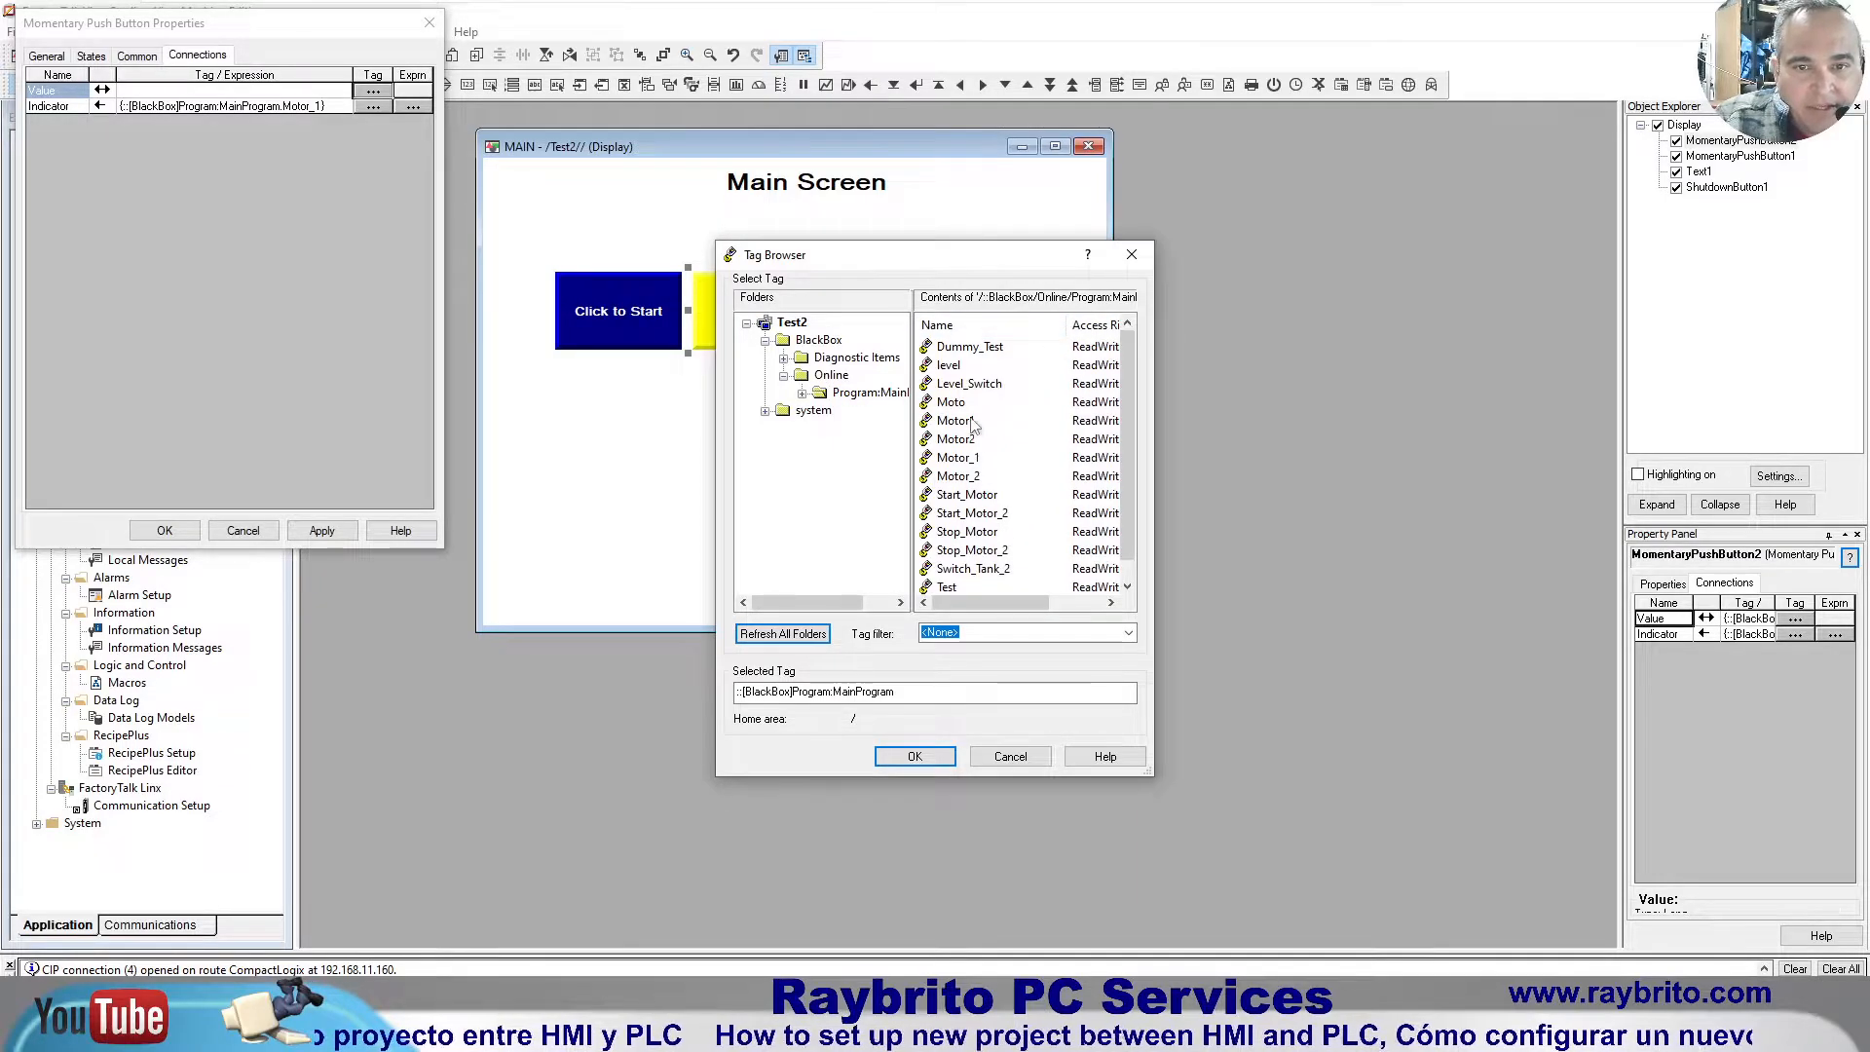
left_click(991, 554)
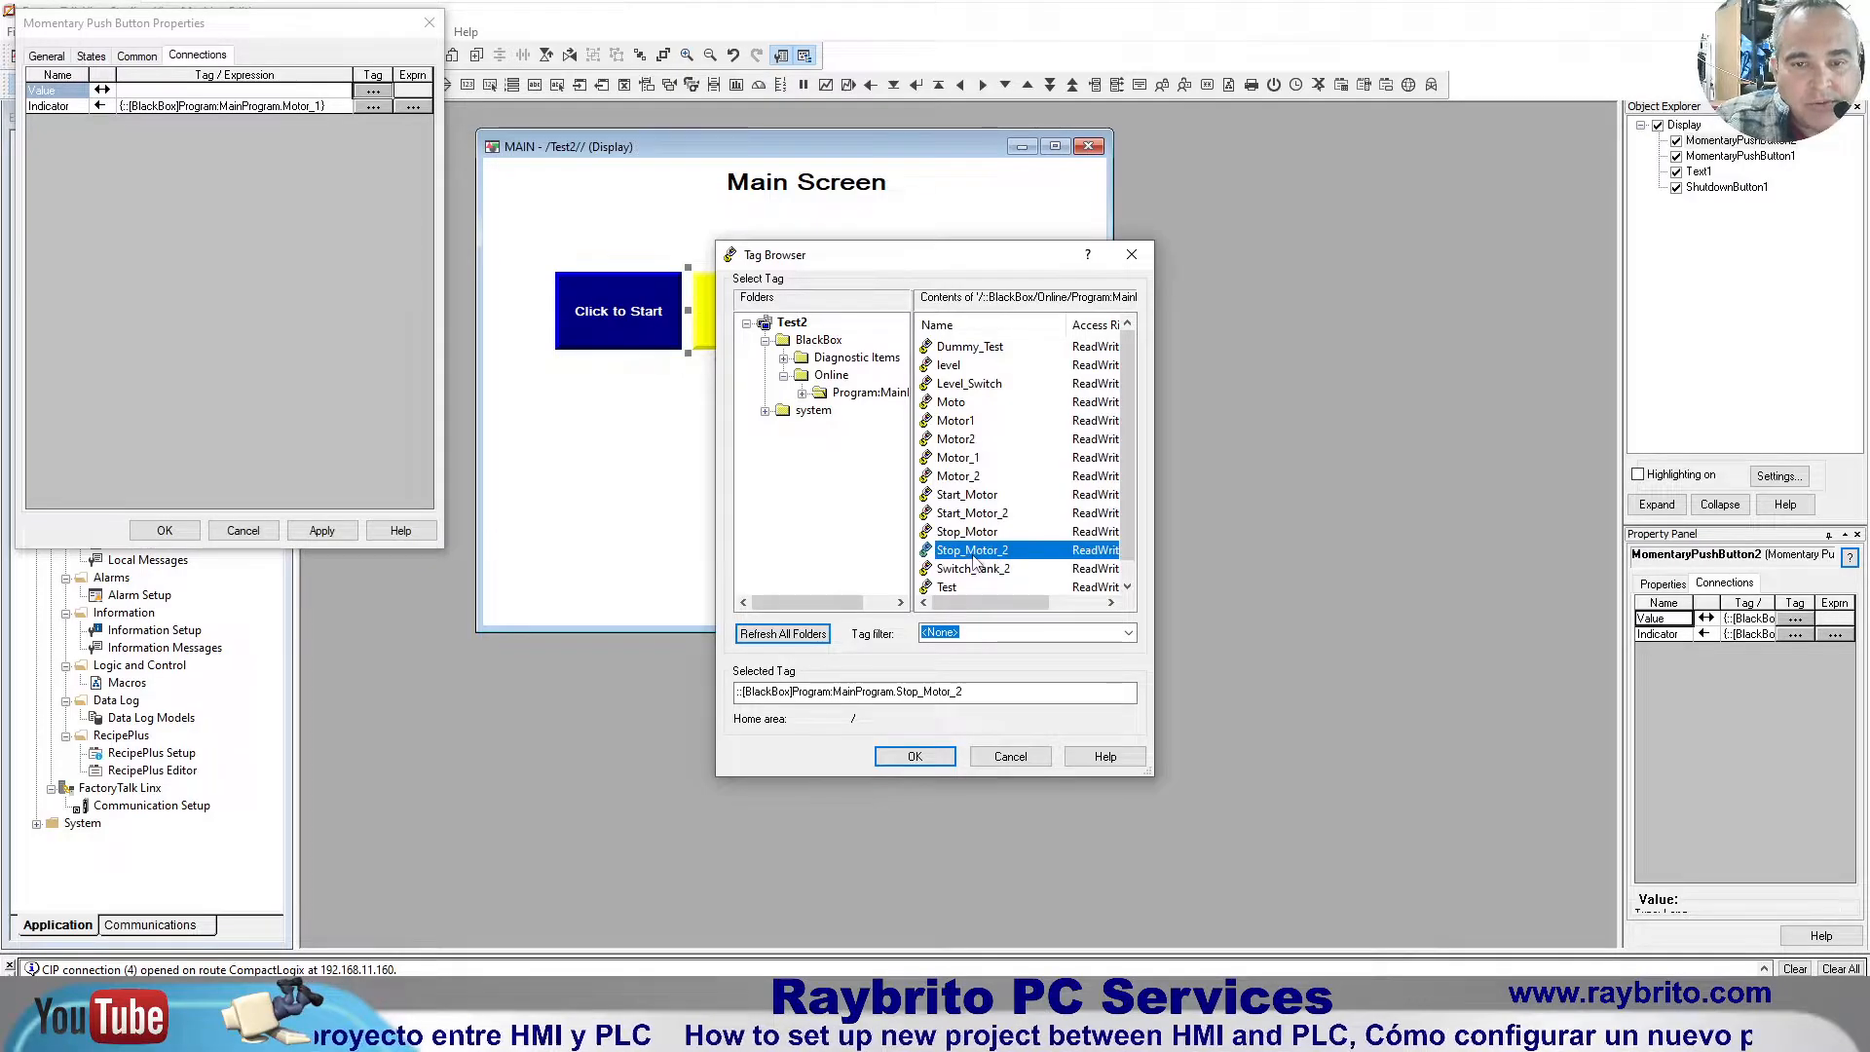
Step: Switch to Logix Designer to check the manual stop contact's tag in the Motor routine, and return to the tag browser
left_click(321, 1032)
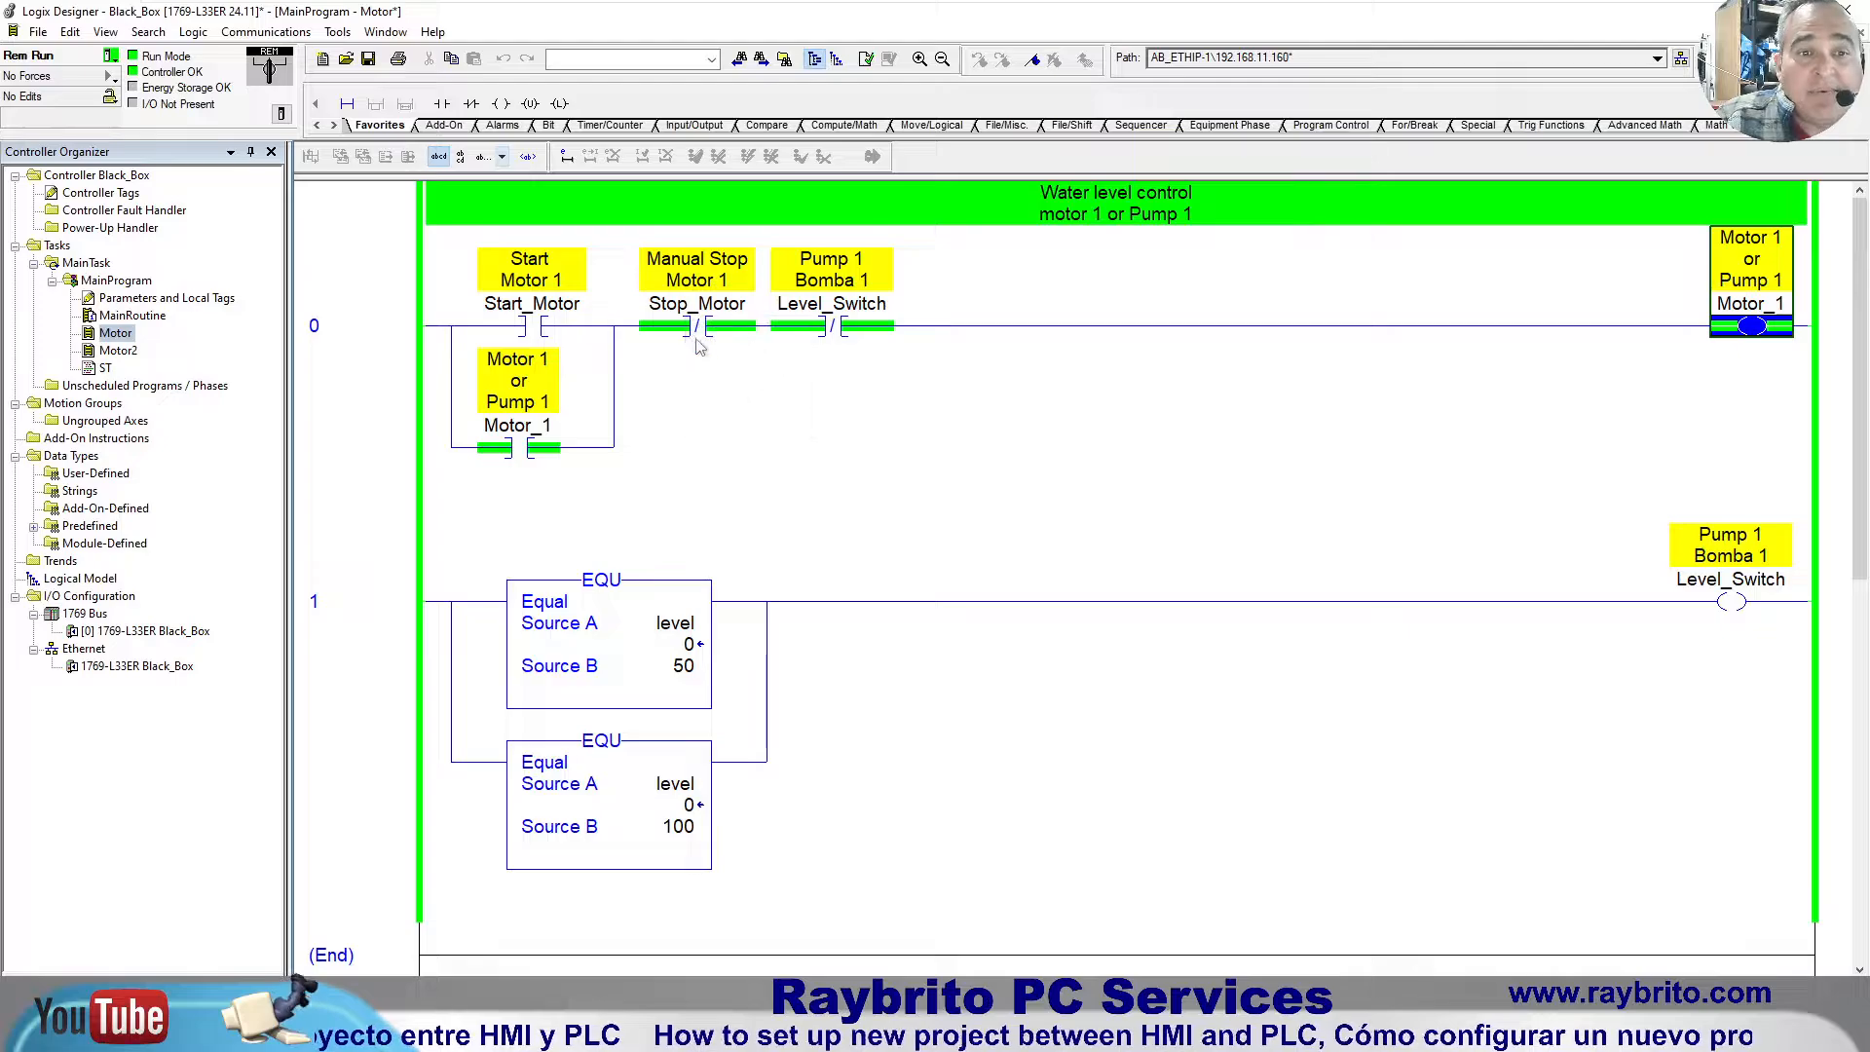
left_click(697, 333)
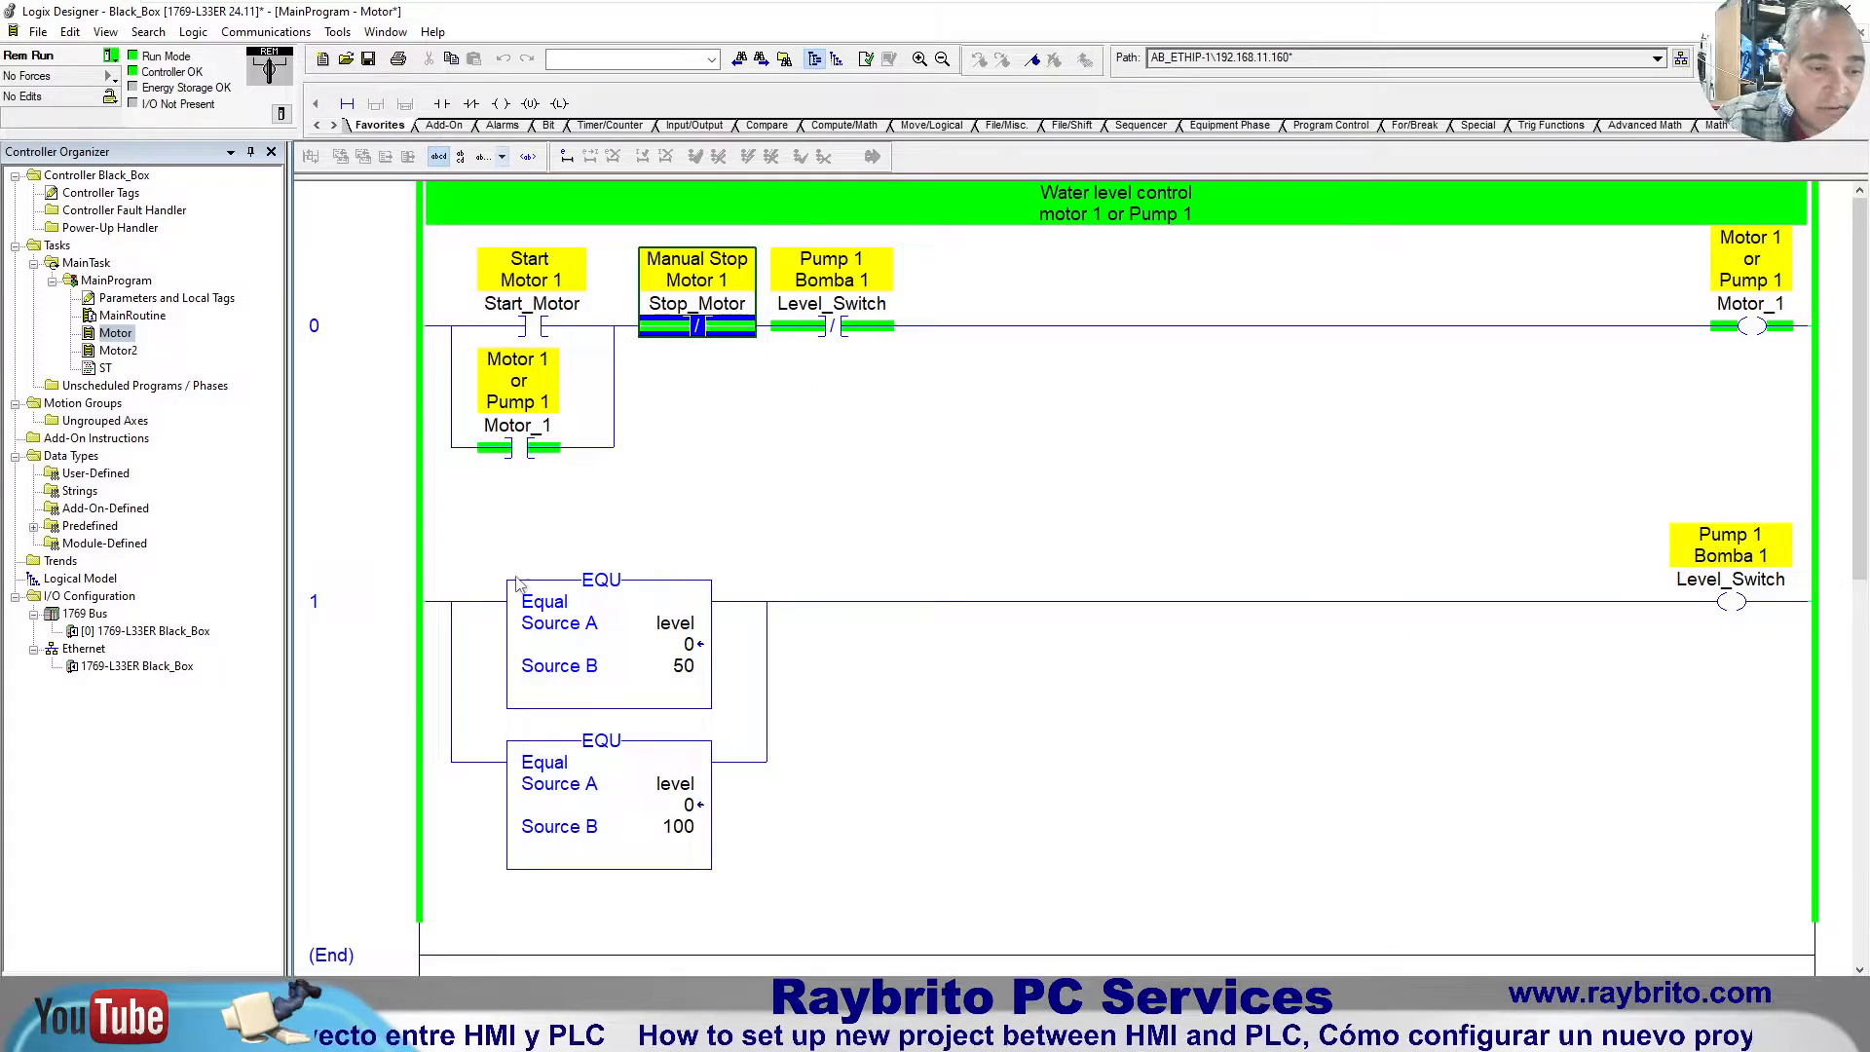
left_click(343, 1033)
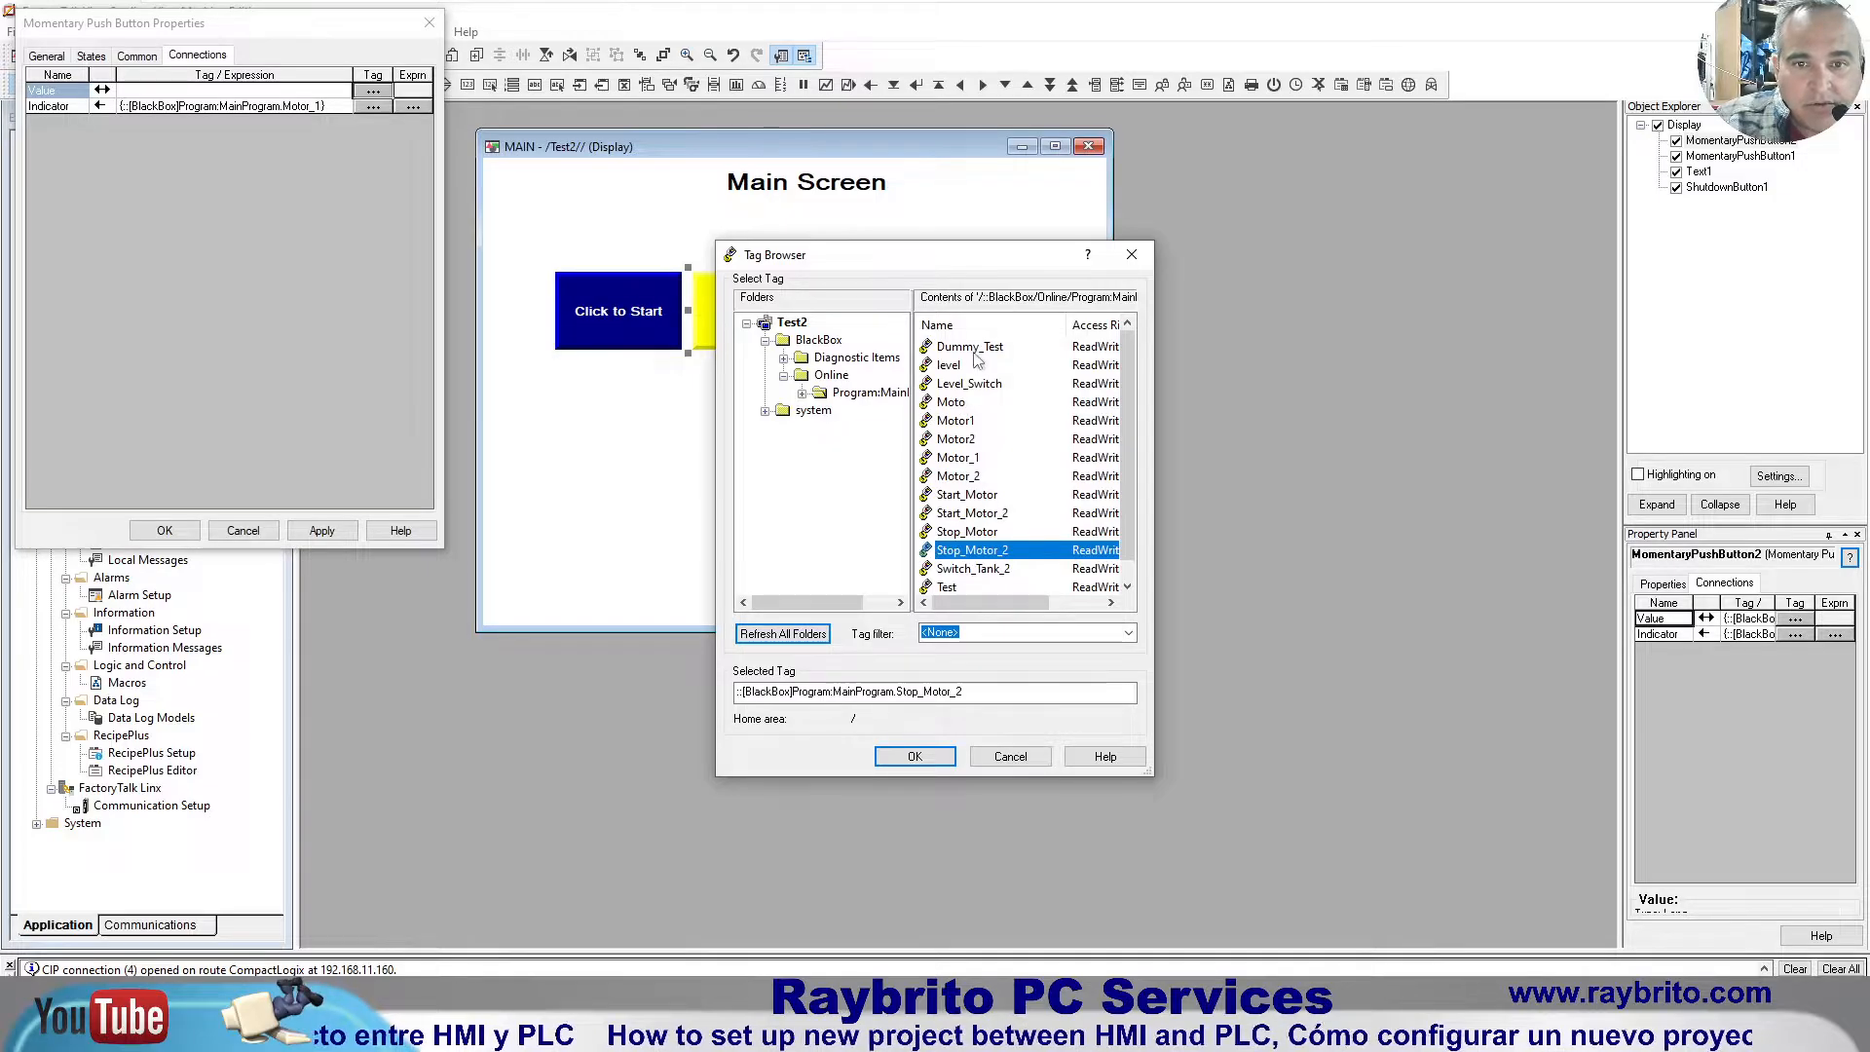
Step: Connect the duplicate button's Value to the Stop_Motor tag, accept the properties, and save the MAIN display
left_click_drag(1130, 397, 1135, 485)
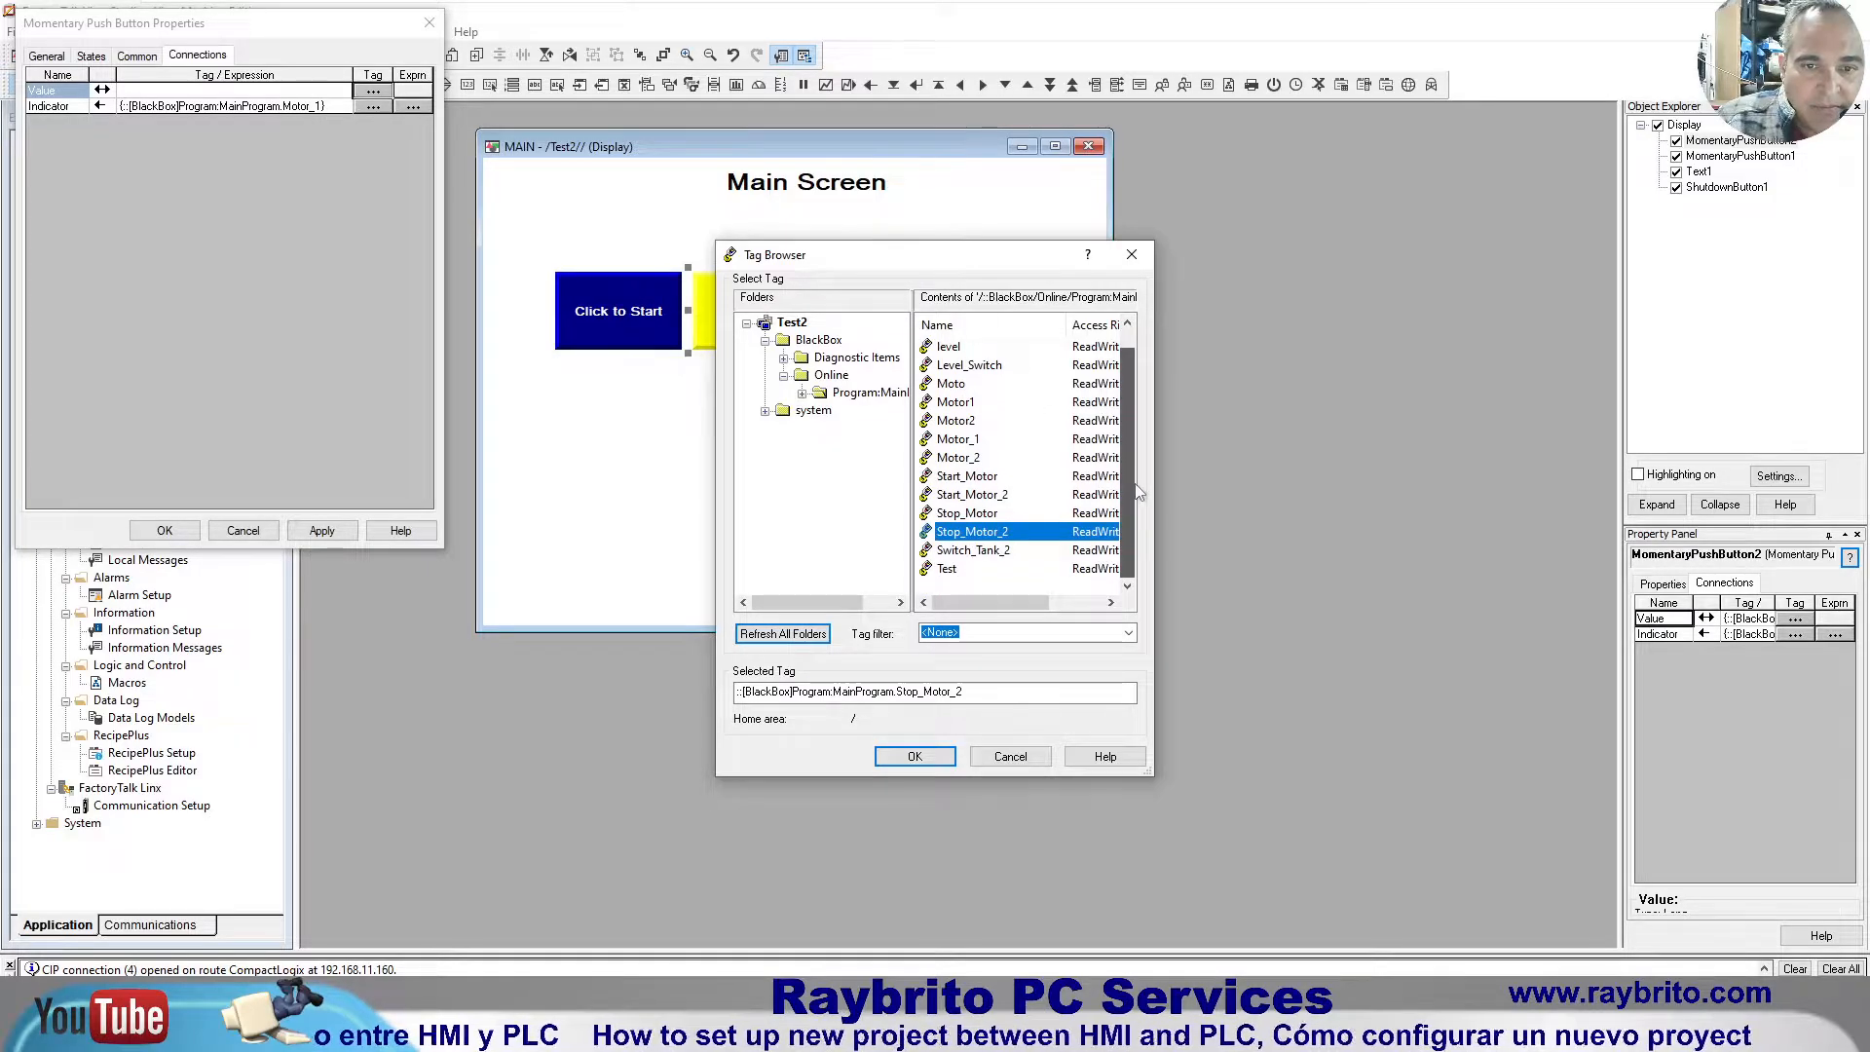
left_click(967, 512)
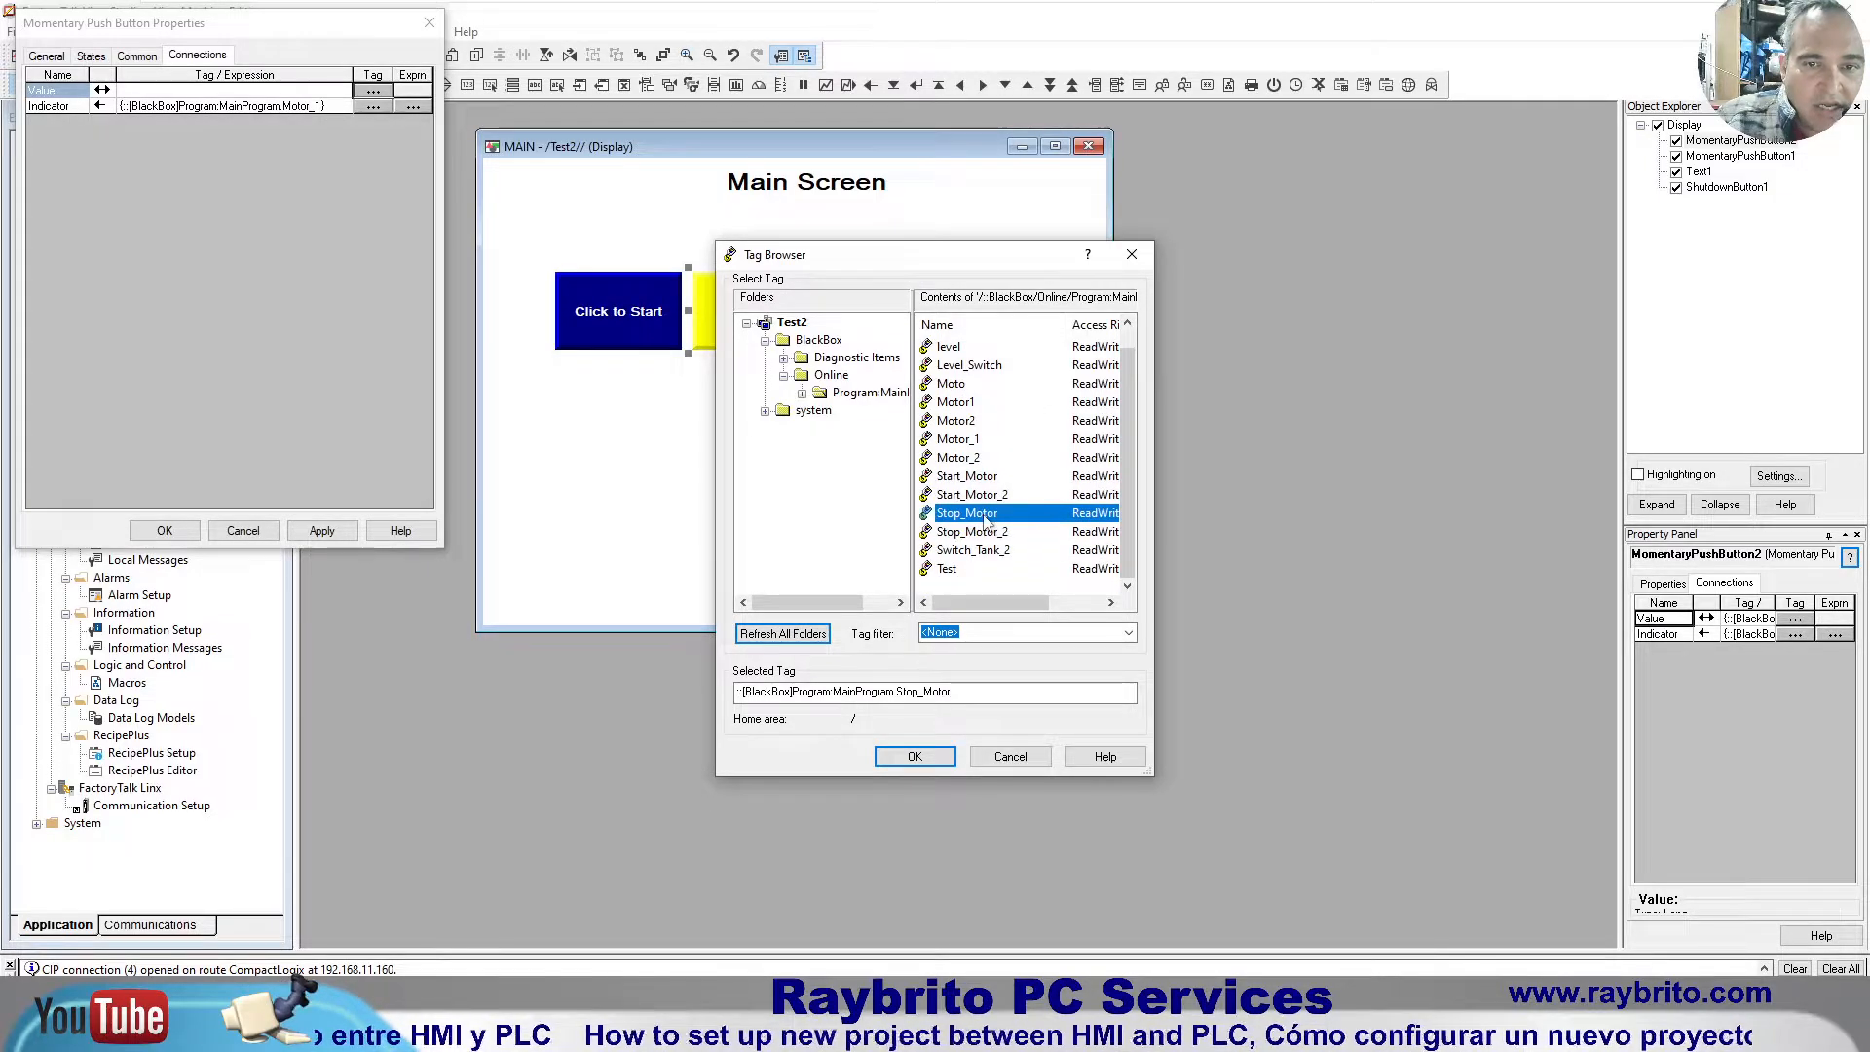
left_click(916, 757)
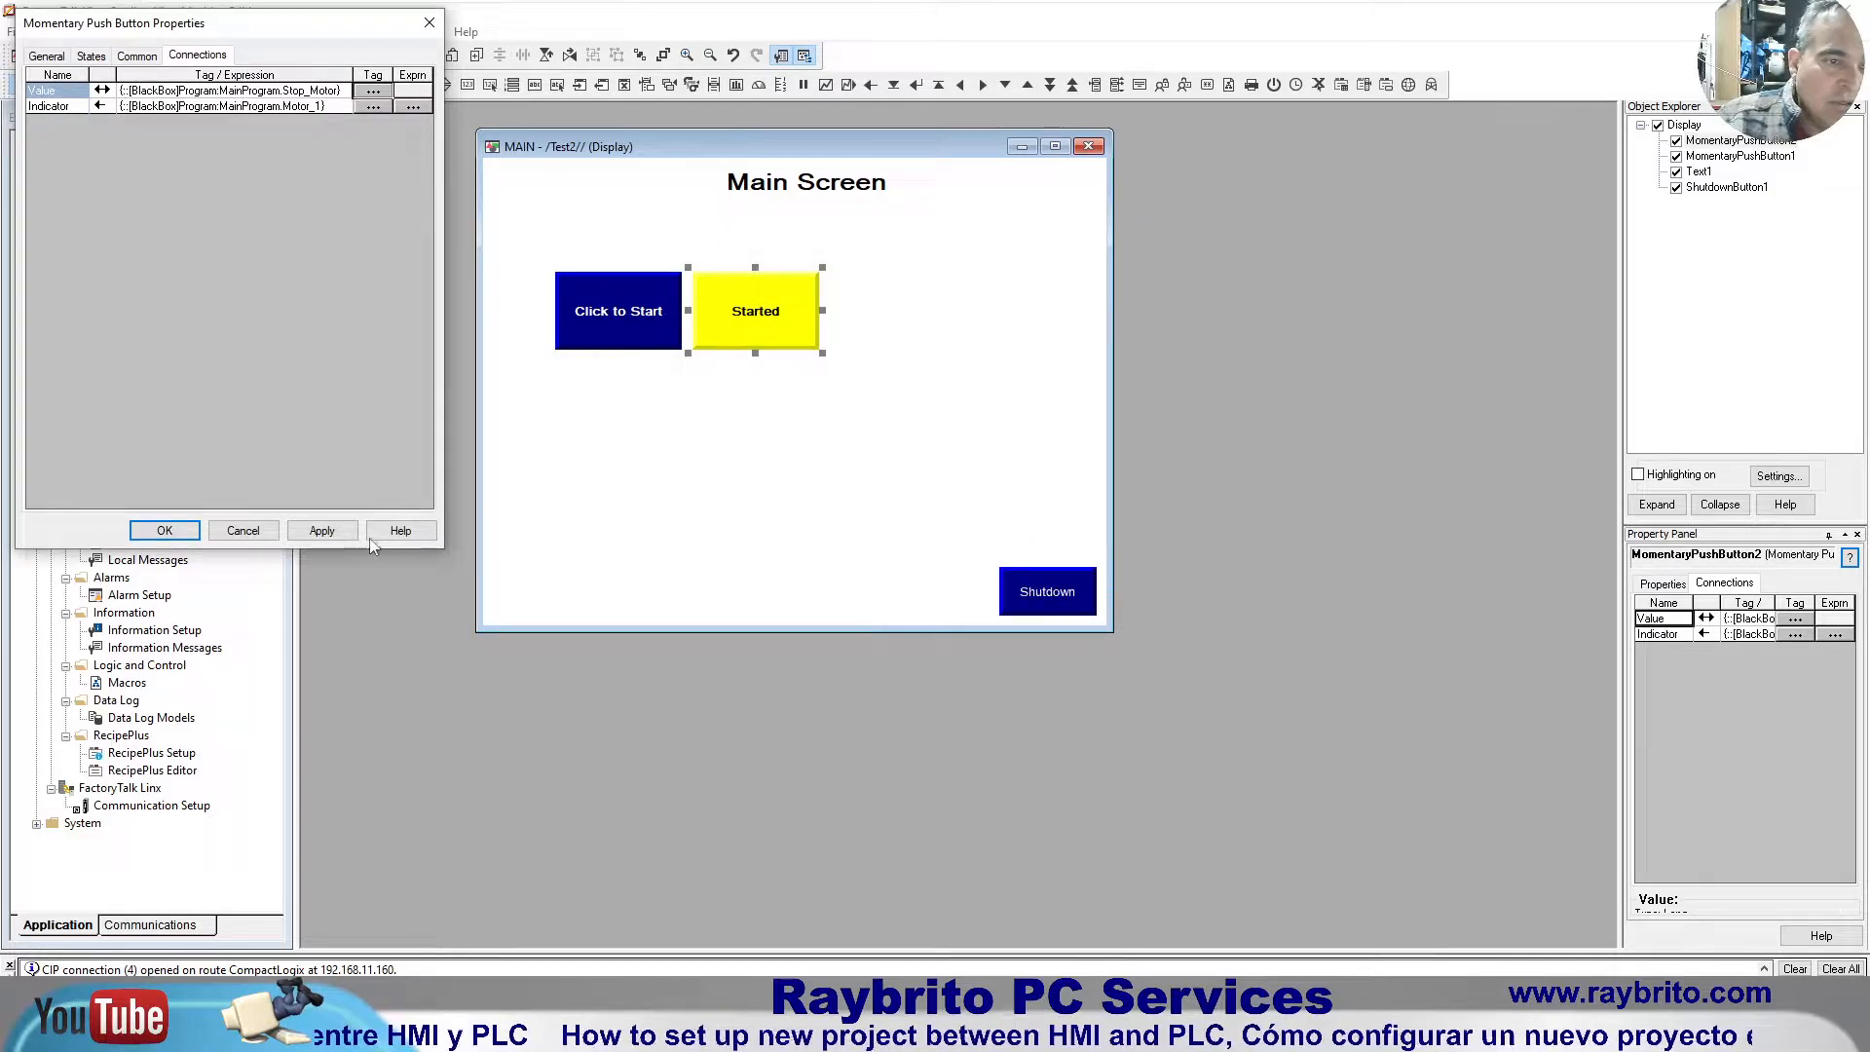
left_click(165, 531)
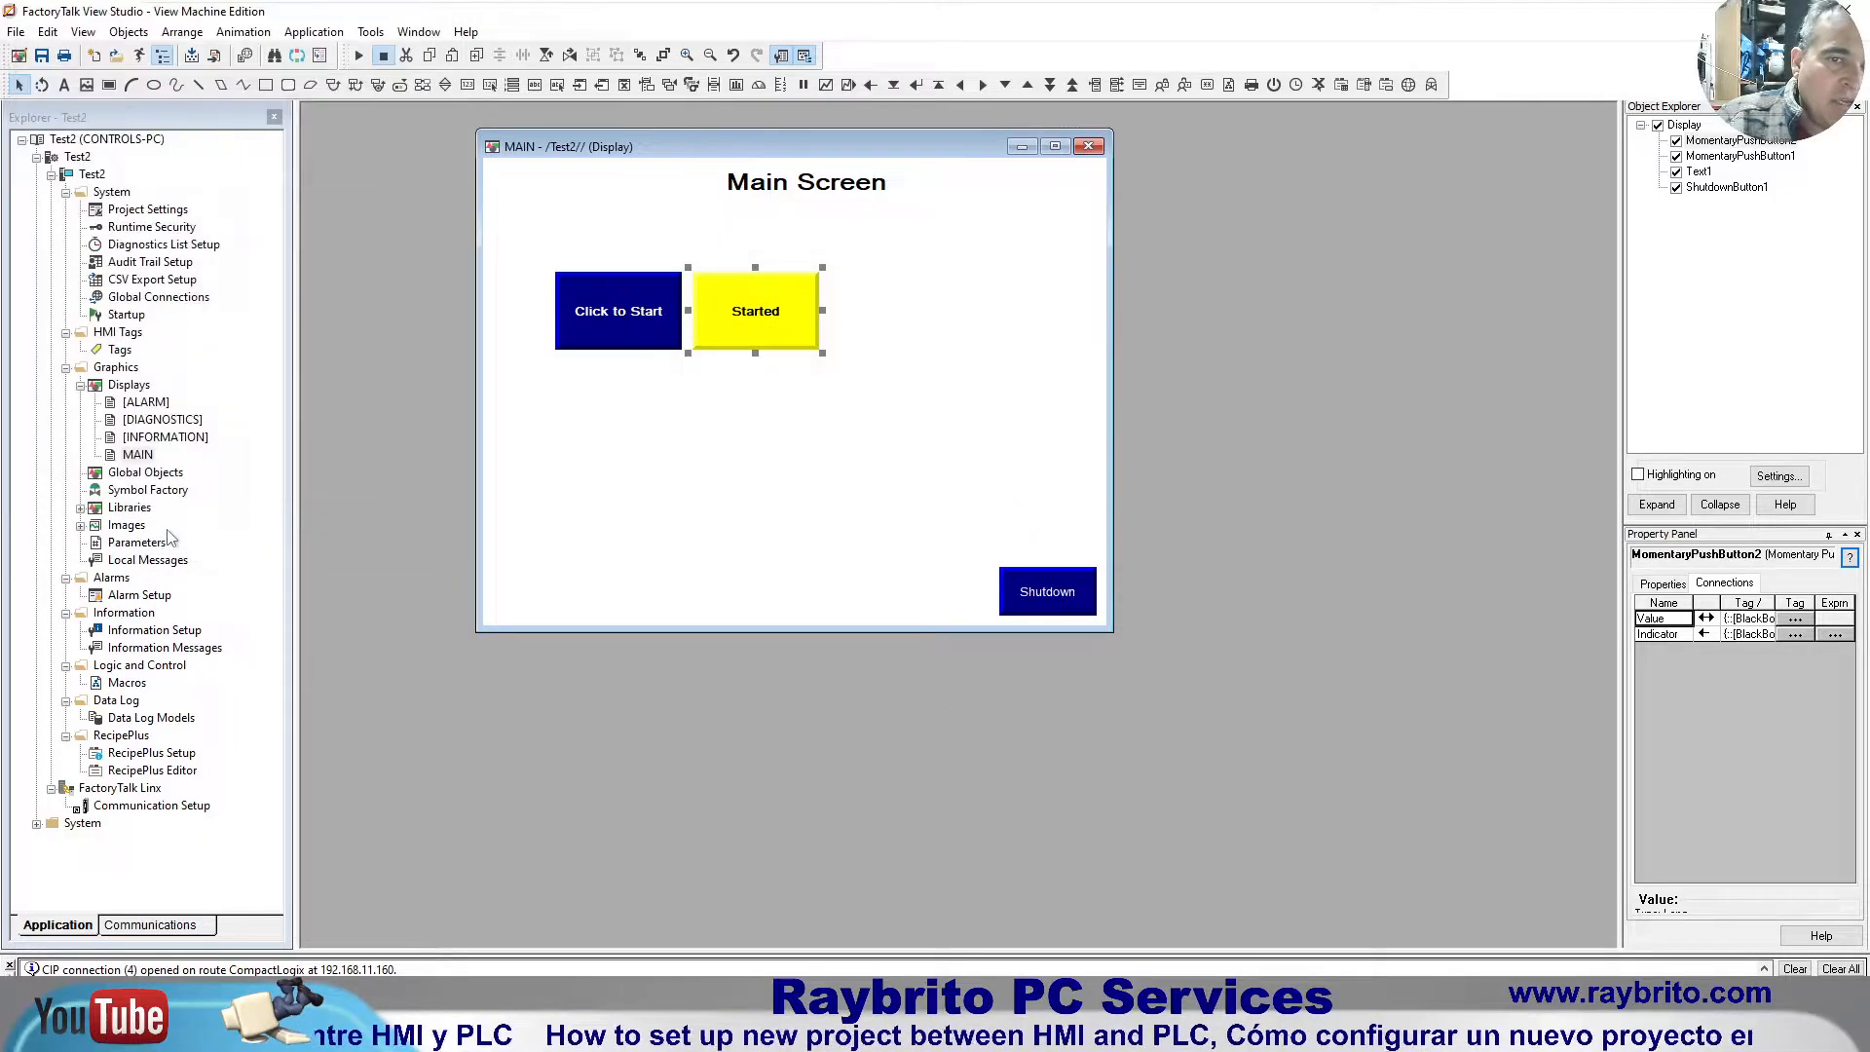
left_click(714, 521)
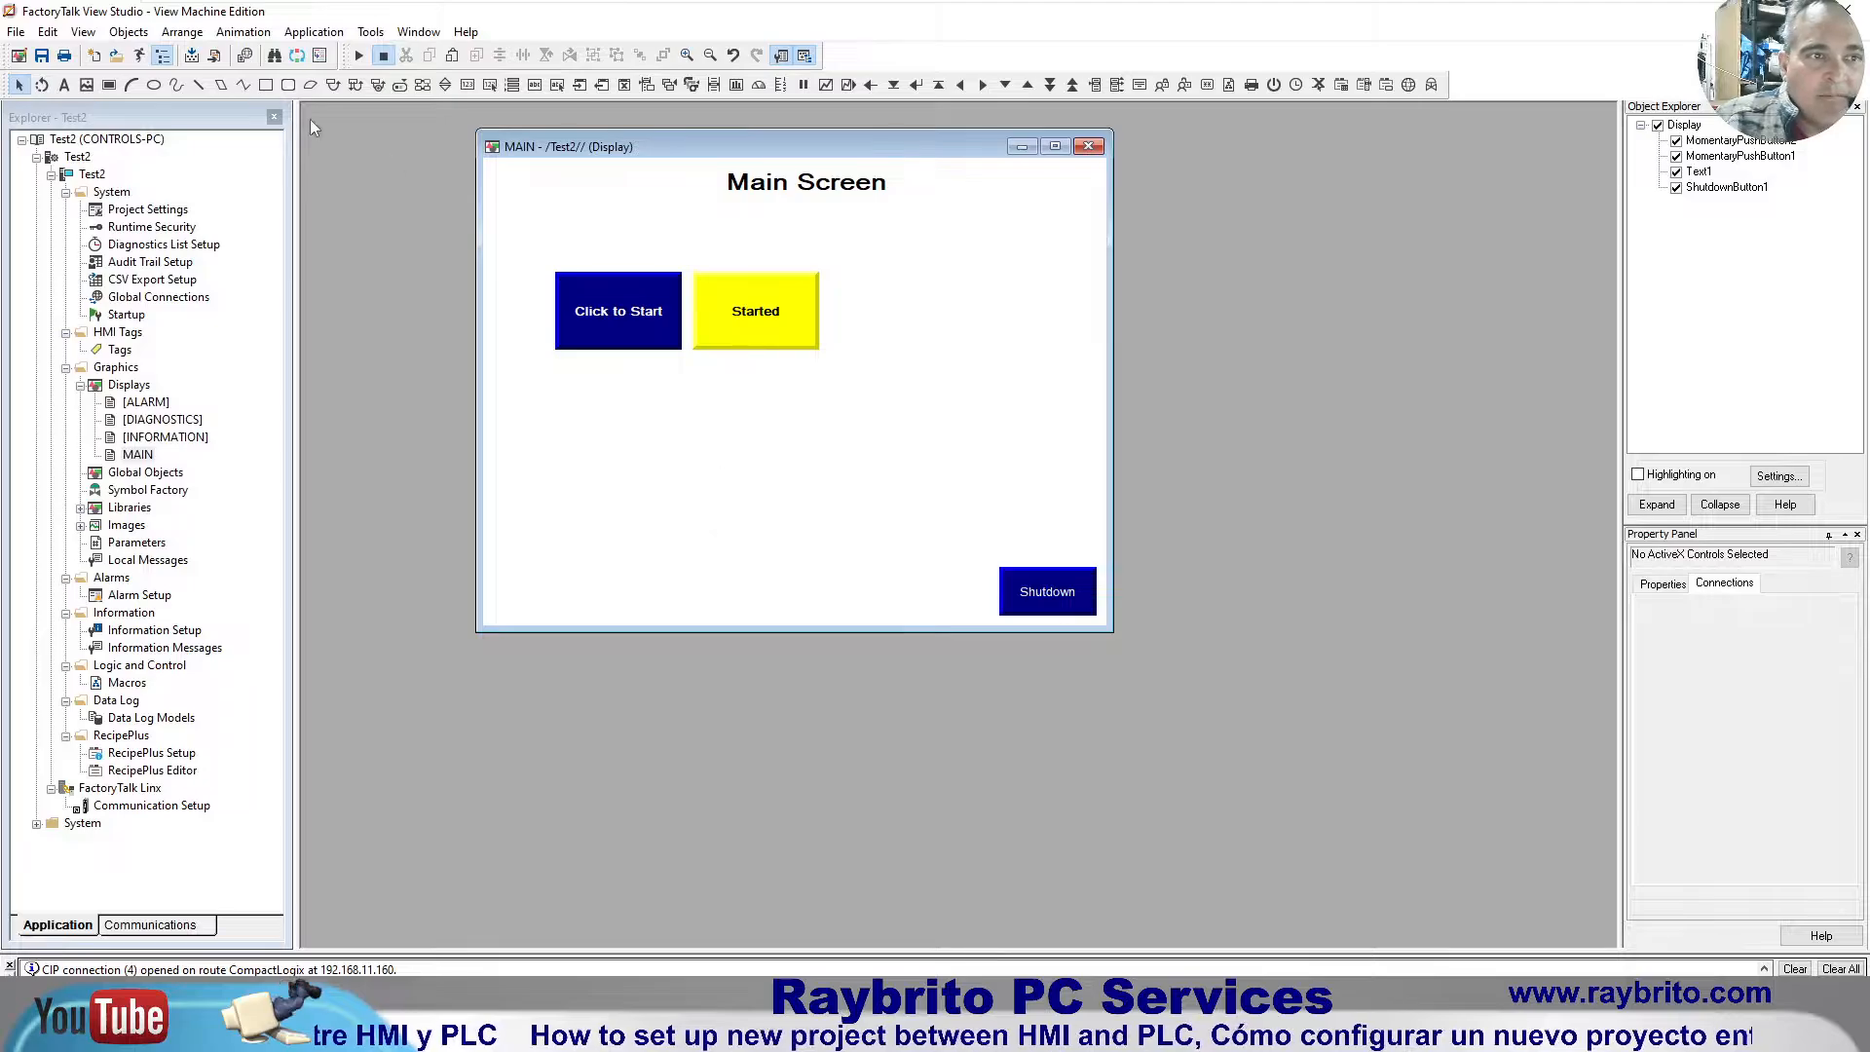
left_click(43, 61)
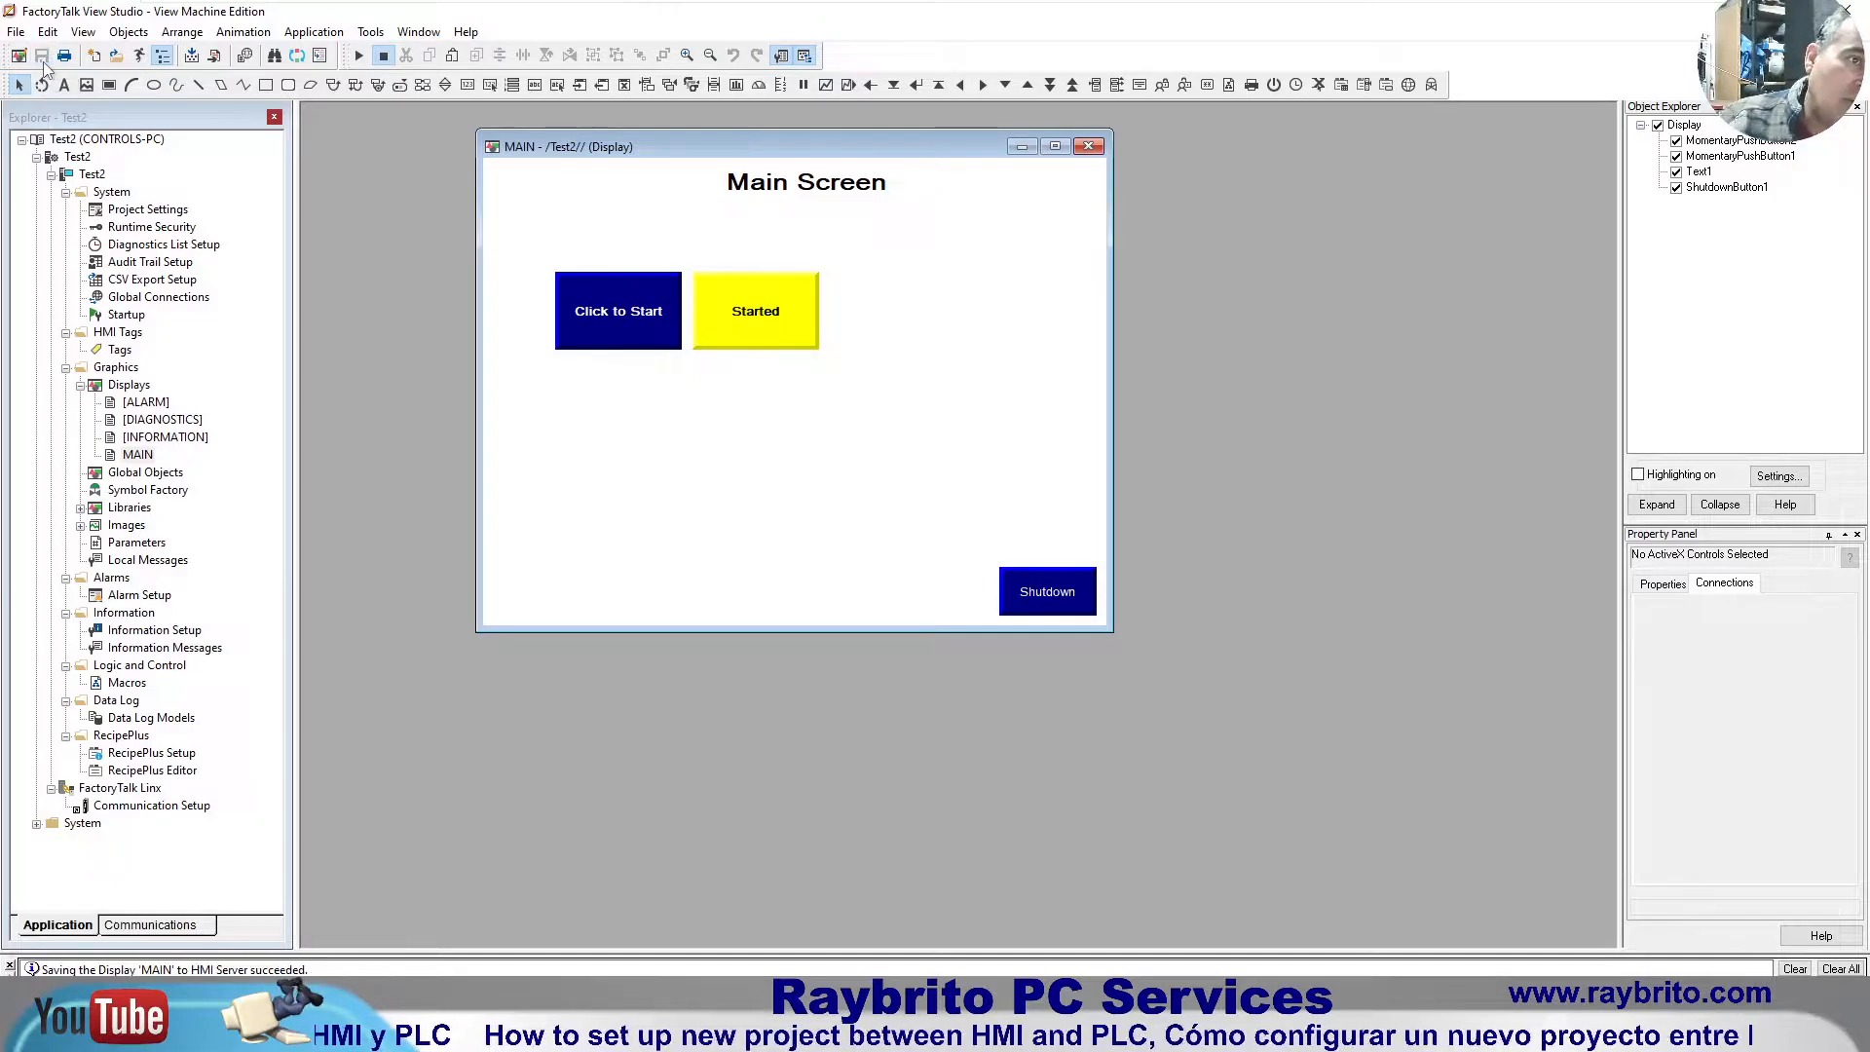
Step: Test-run the MAIN display and alternately operate the stop and start buttons to check the motor control
left_click(360, 57)
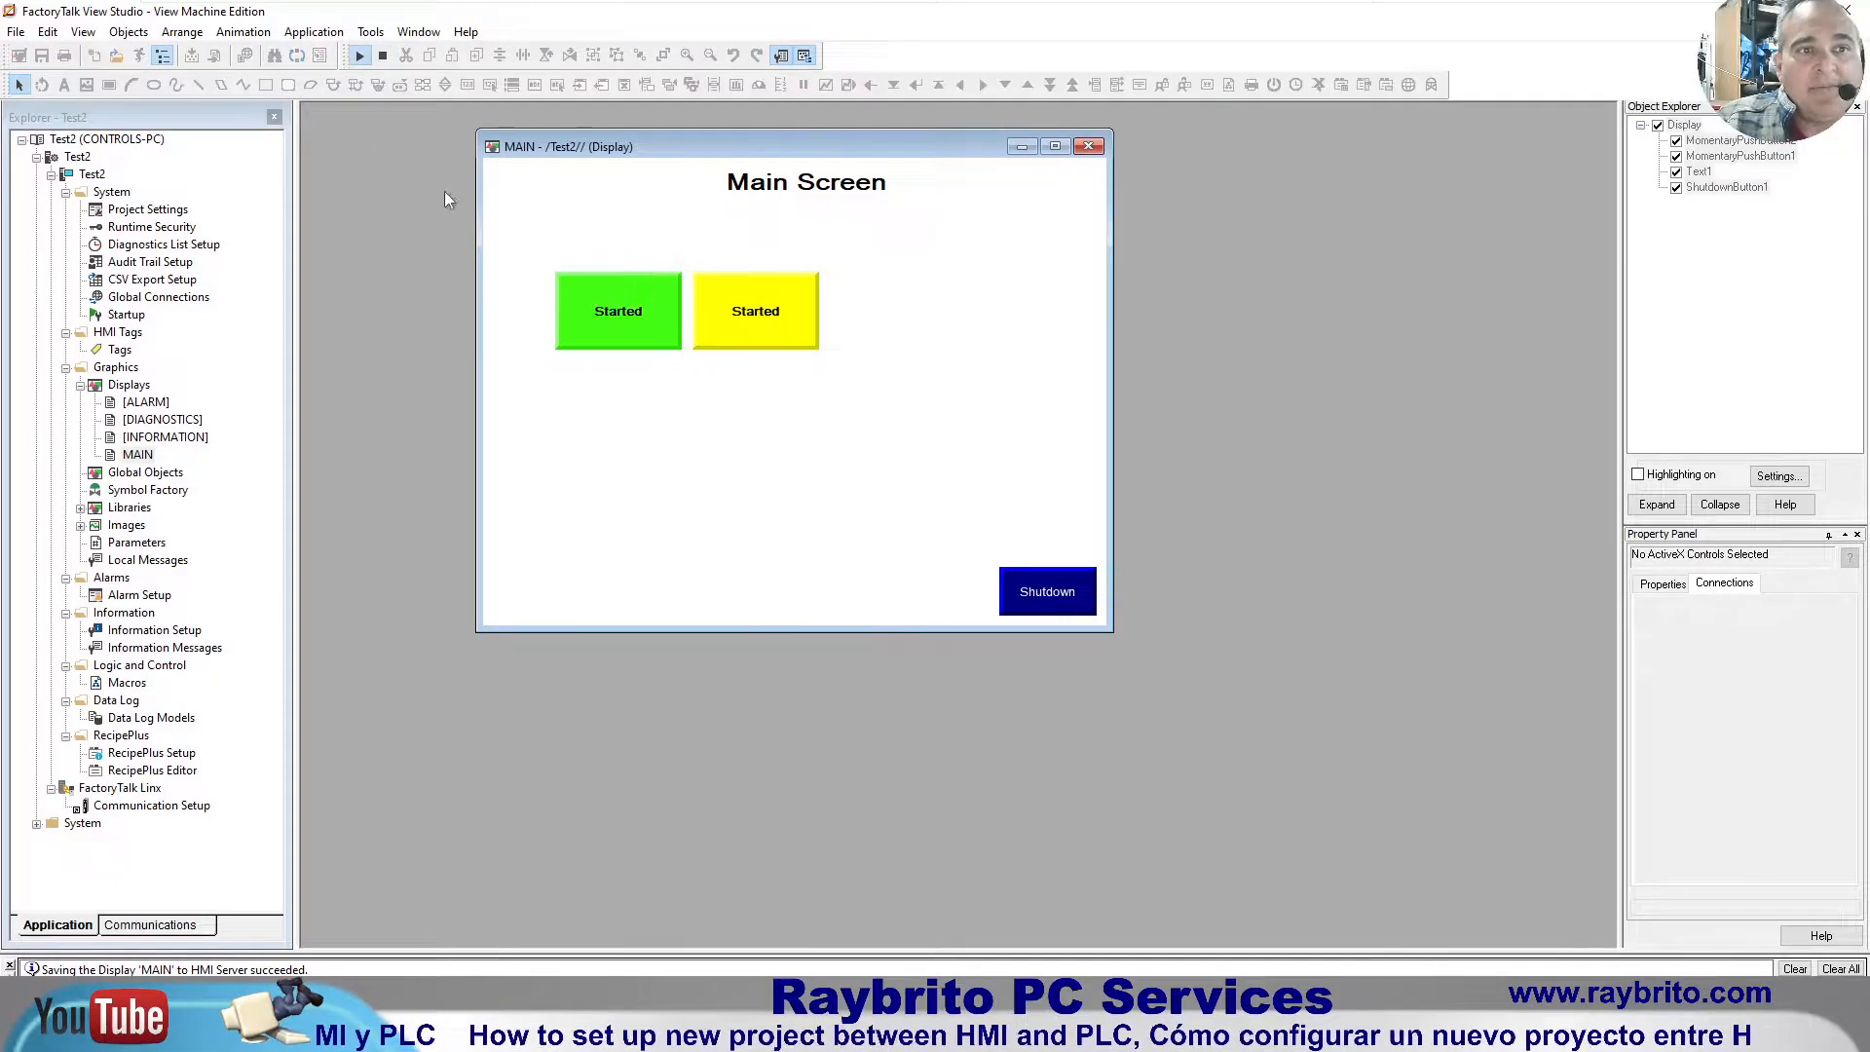
left_click(746, 317)
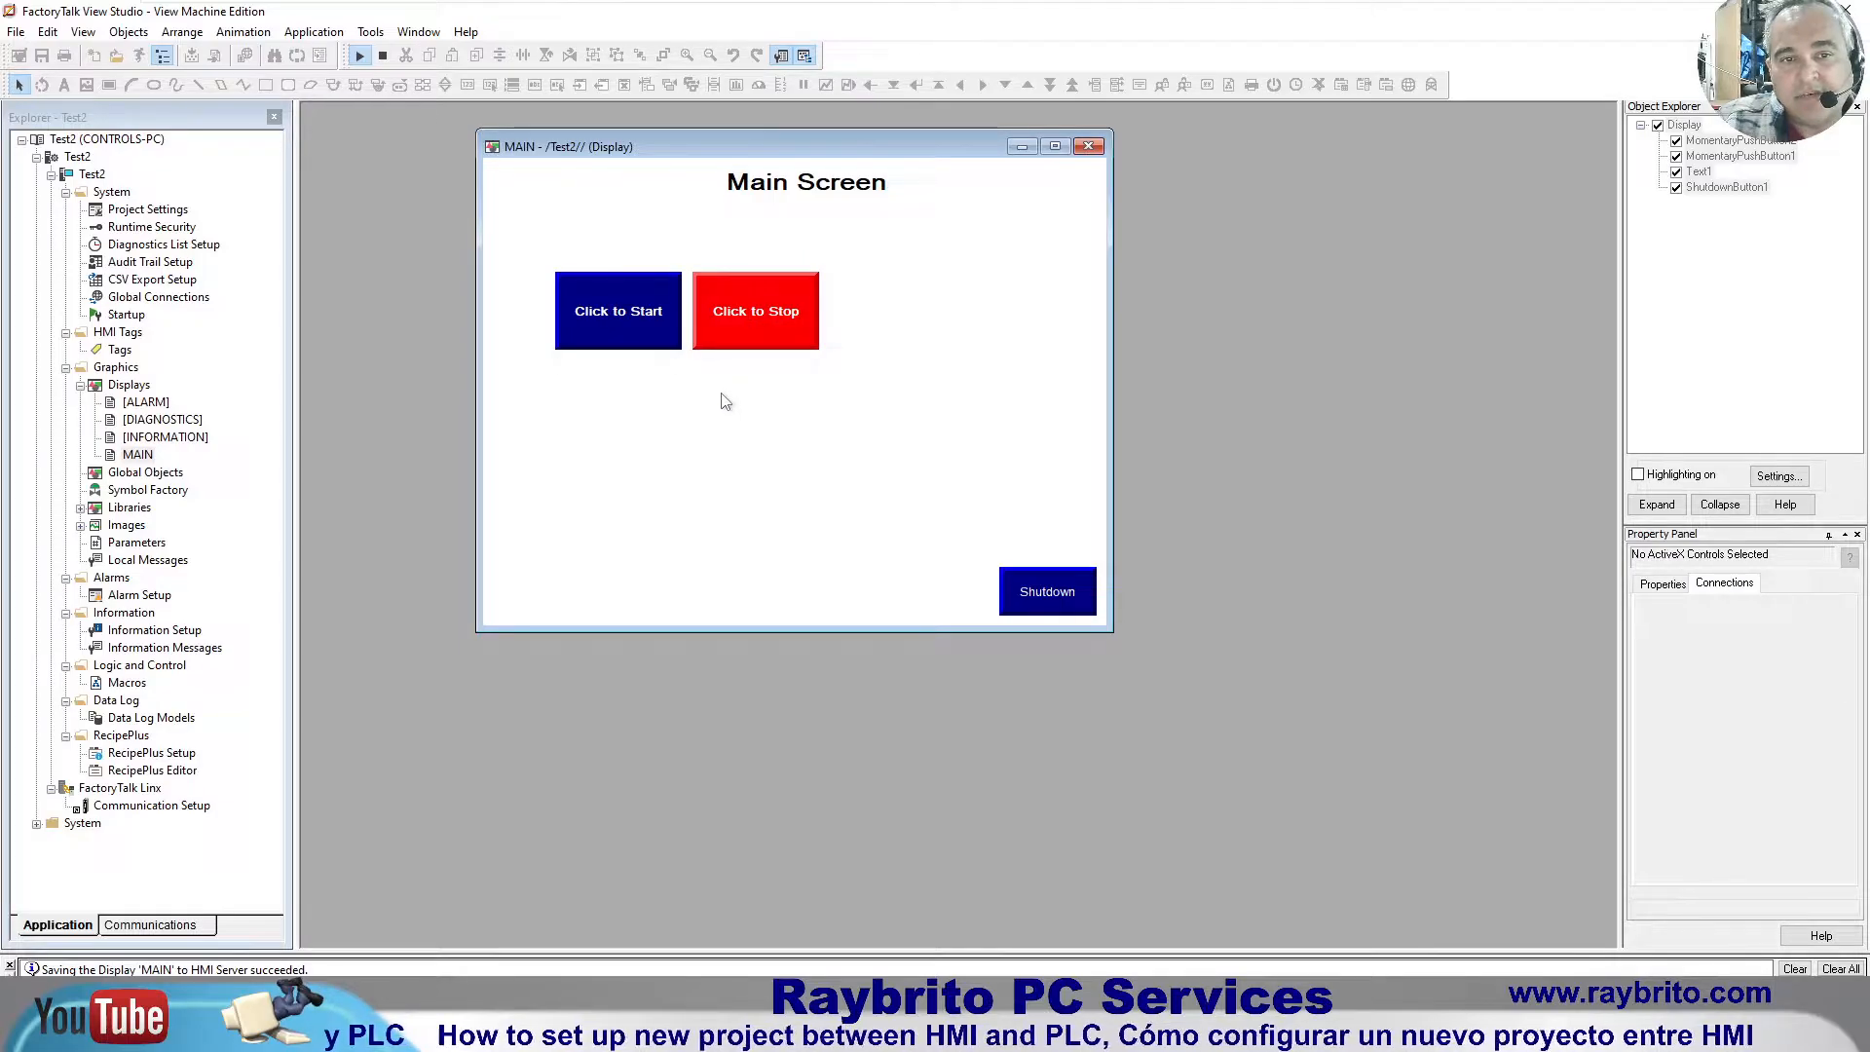
left_click(761, 316)
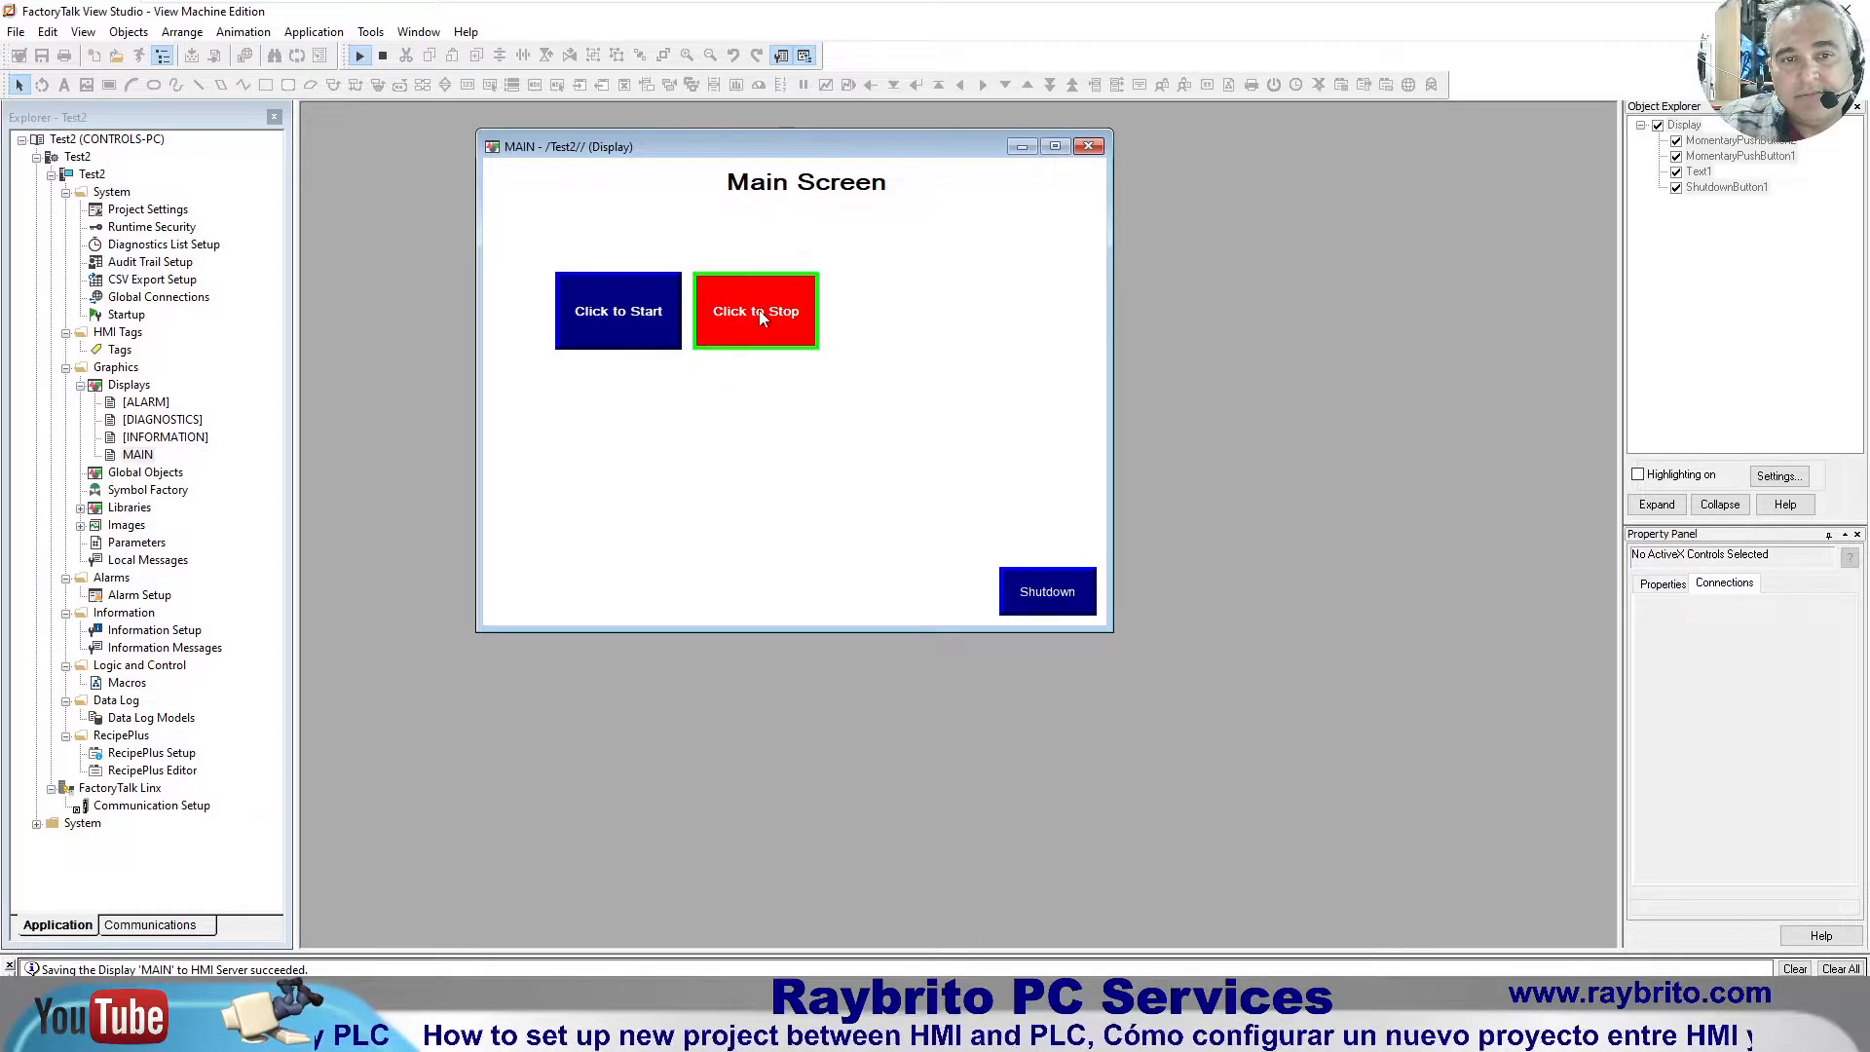
left_click(613, 310)
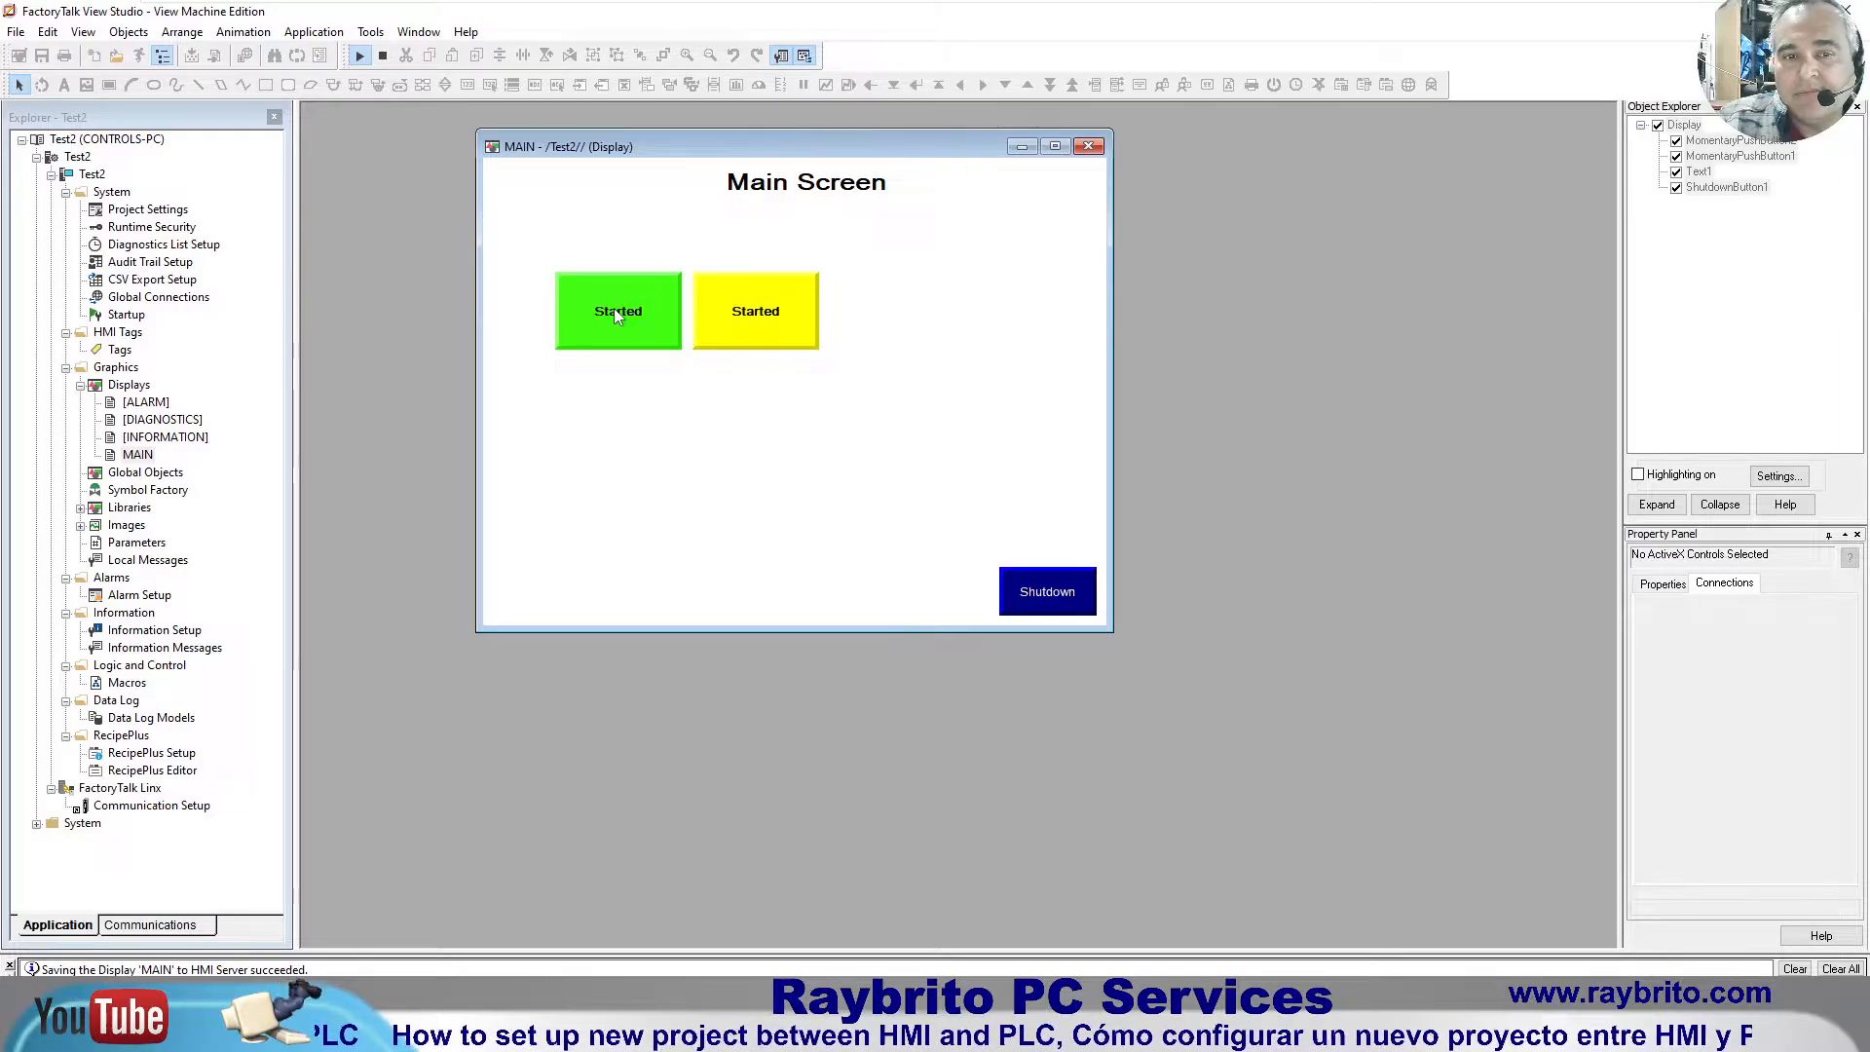
left_click(757, 318)
left_click(637, 317)
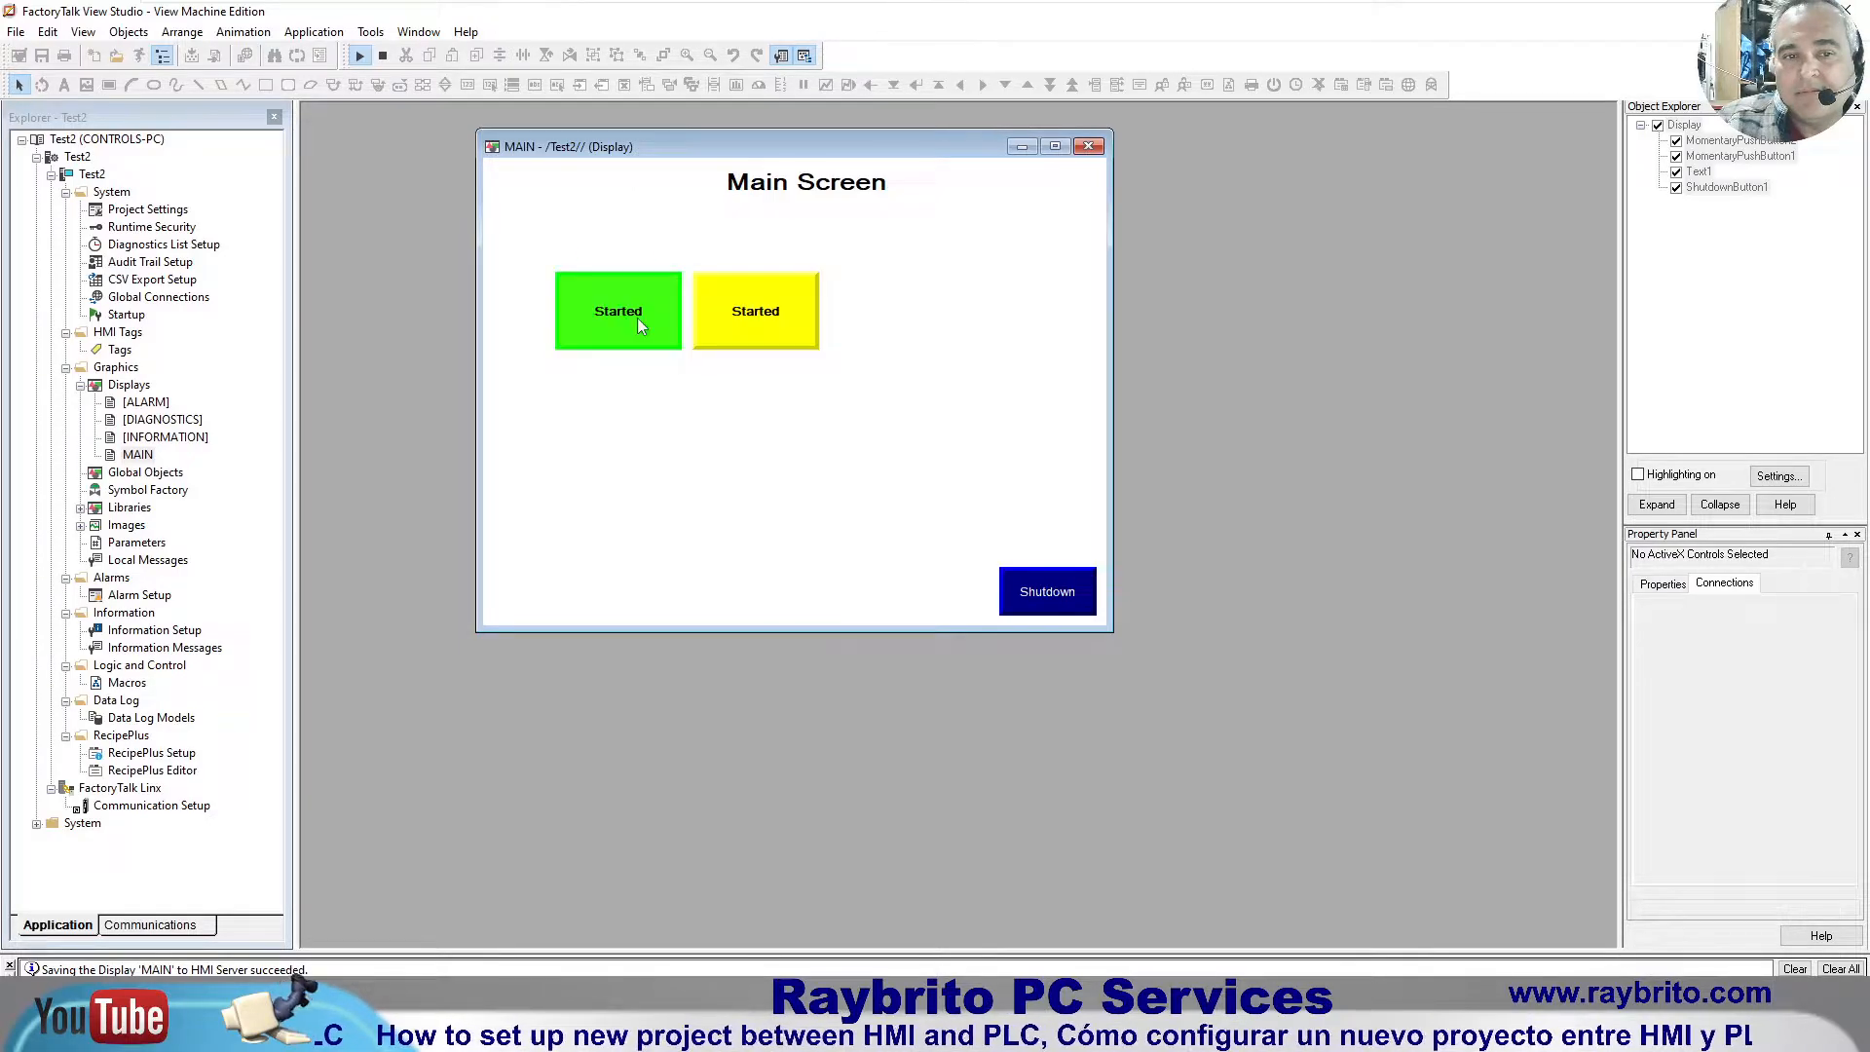
left_click(734, 317)
left_click(651, 317)
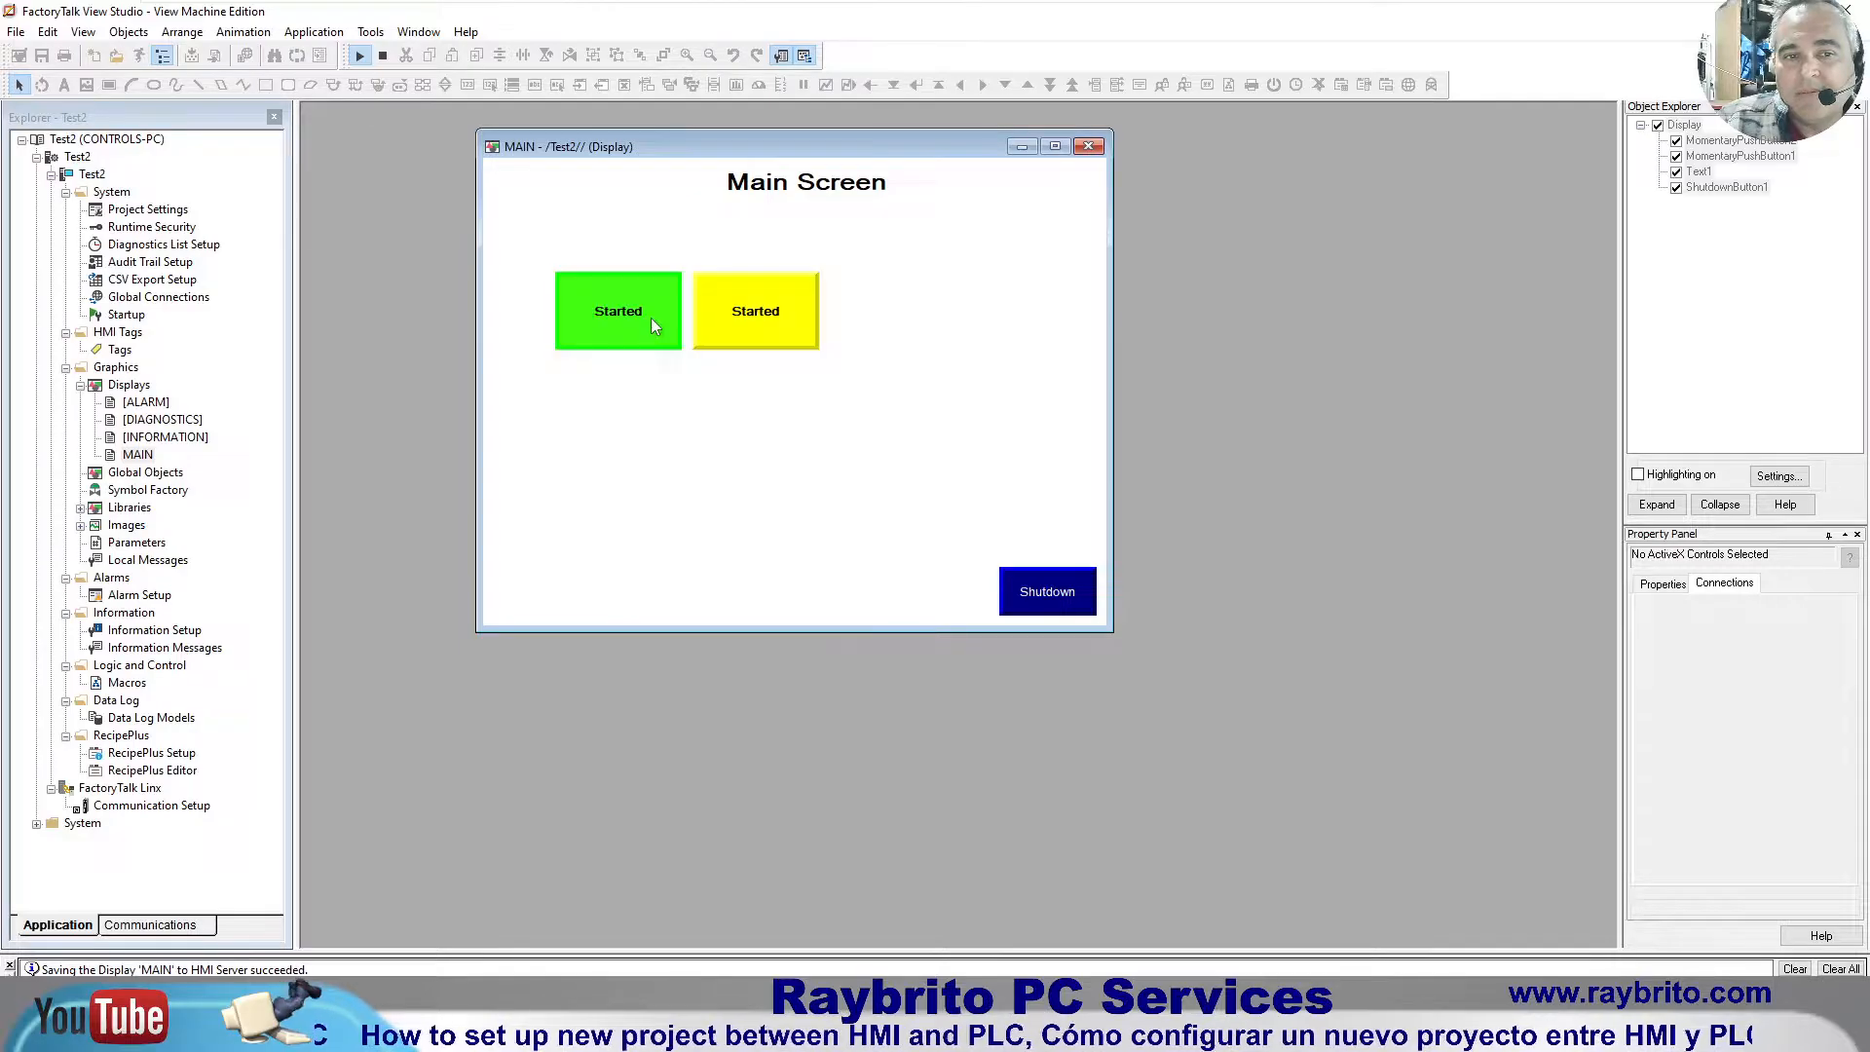
left_click(802, 317)
left_click(631, 315)
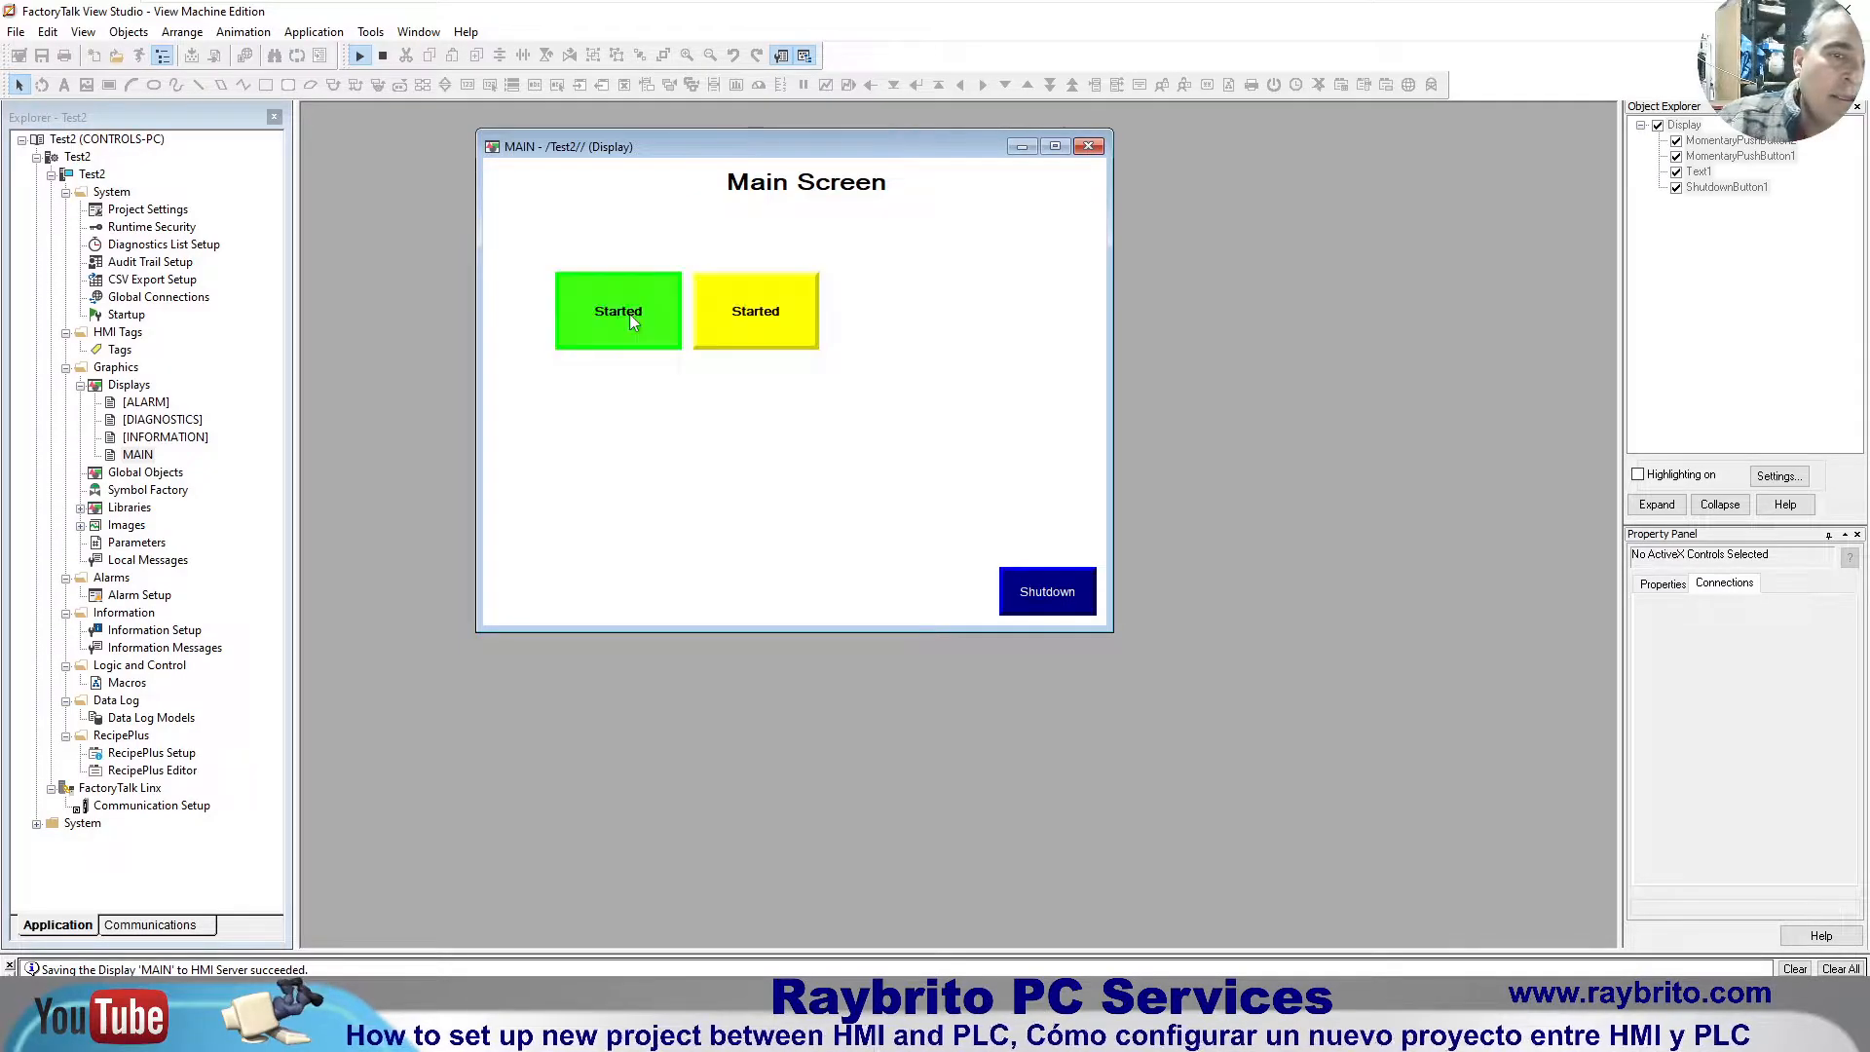
left_click(769, 307)
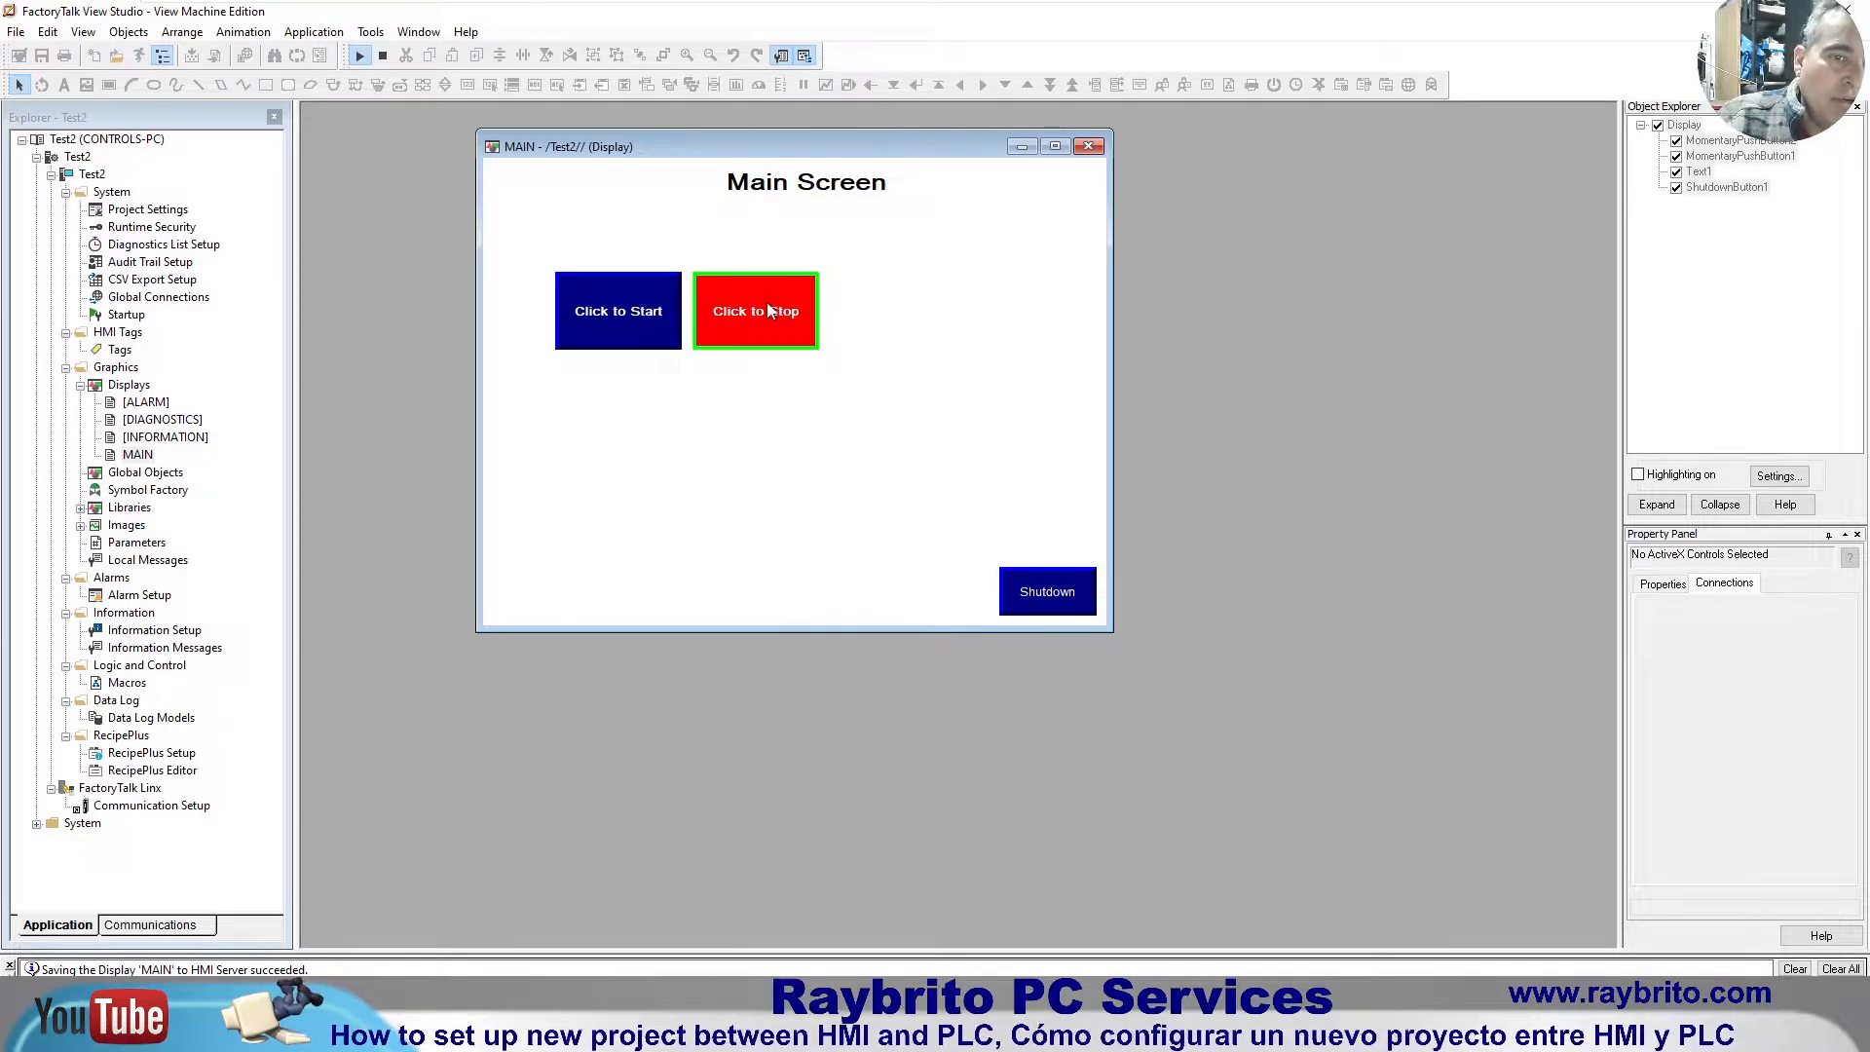
left_click(579, 325)
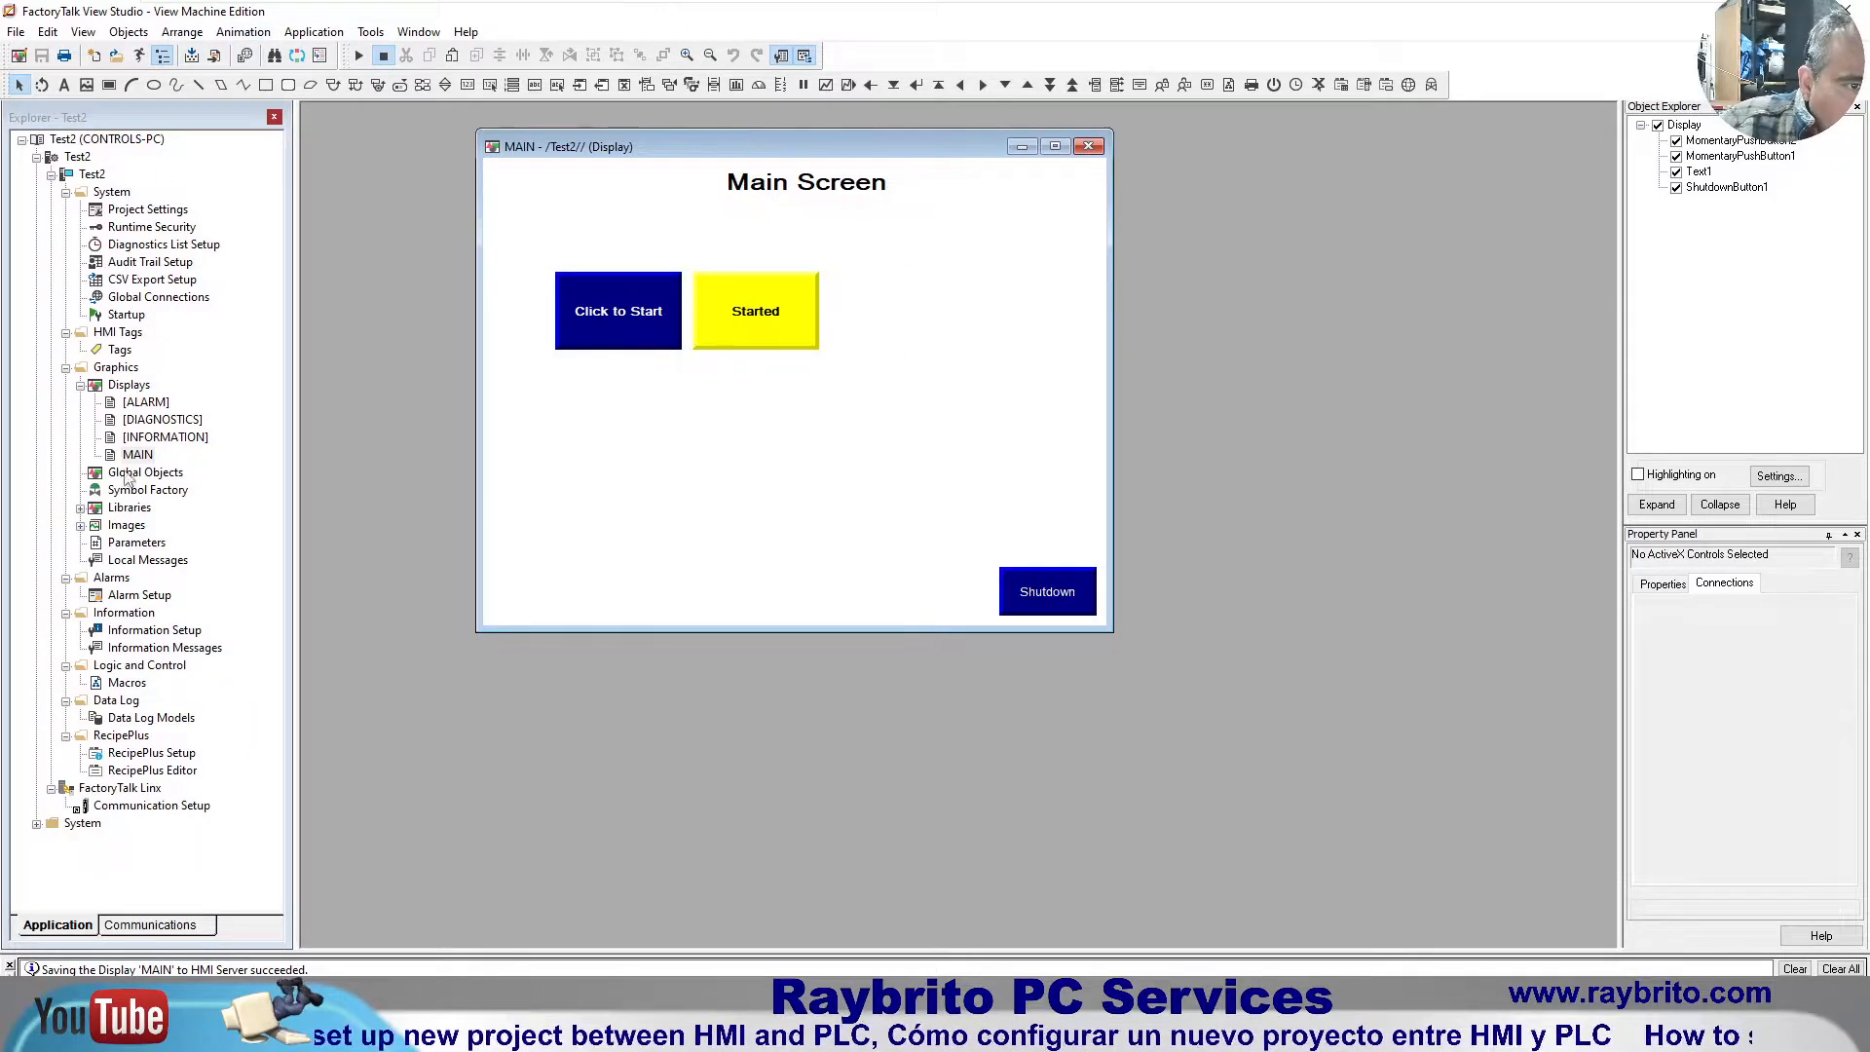
Step: Copy the large grey motor from the Motors library to the MAIN display beside the stop button, and close the library
double_click(95, 508)
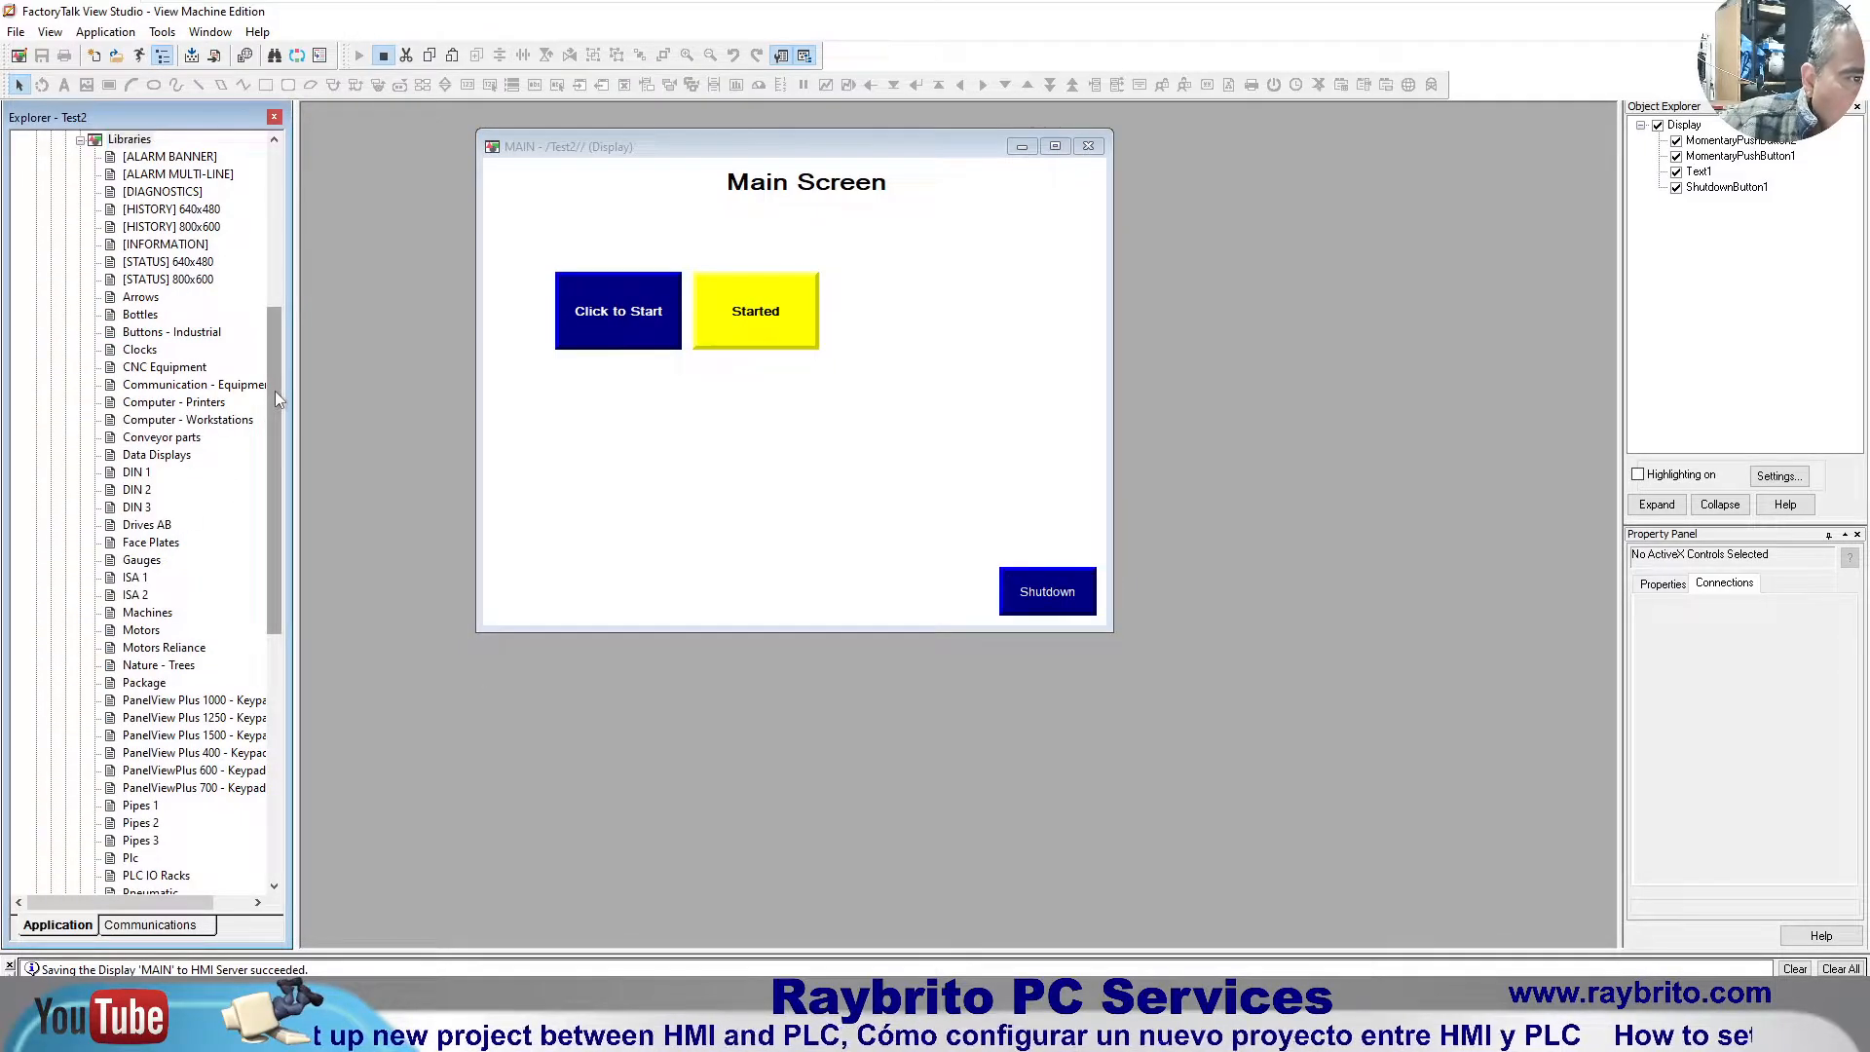
left_click_drag(274, 389, 272, 562)
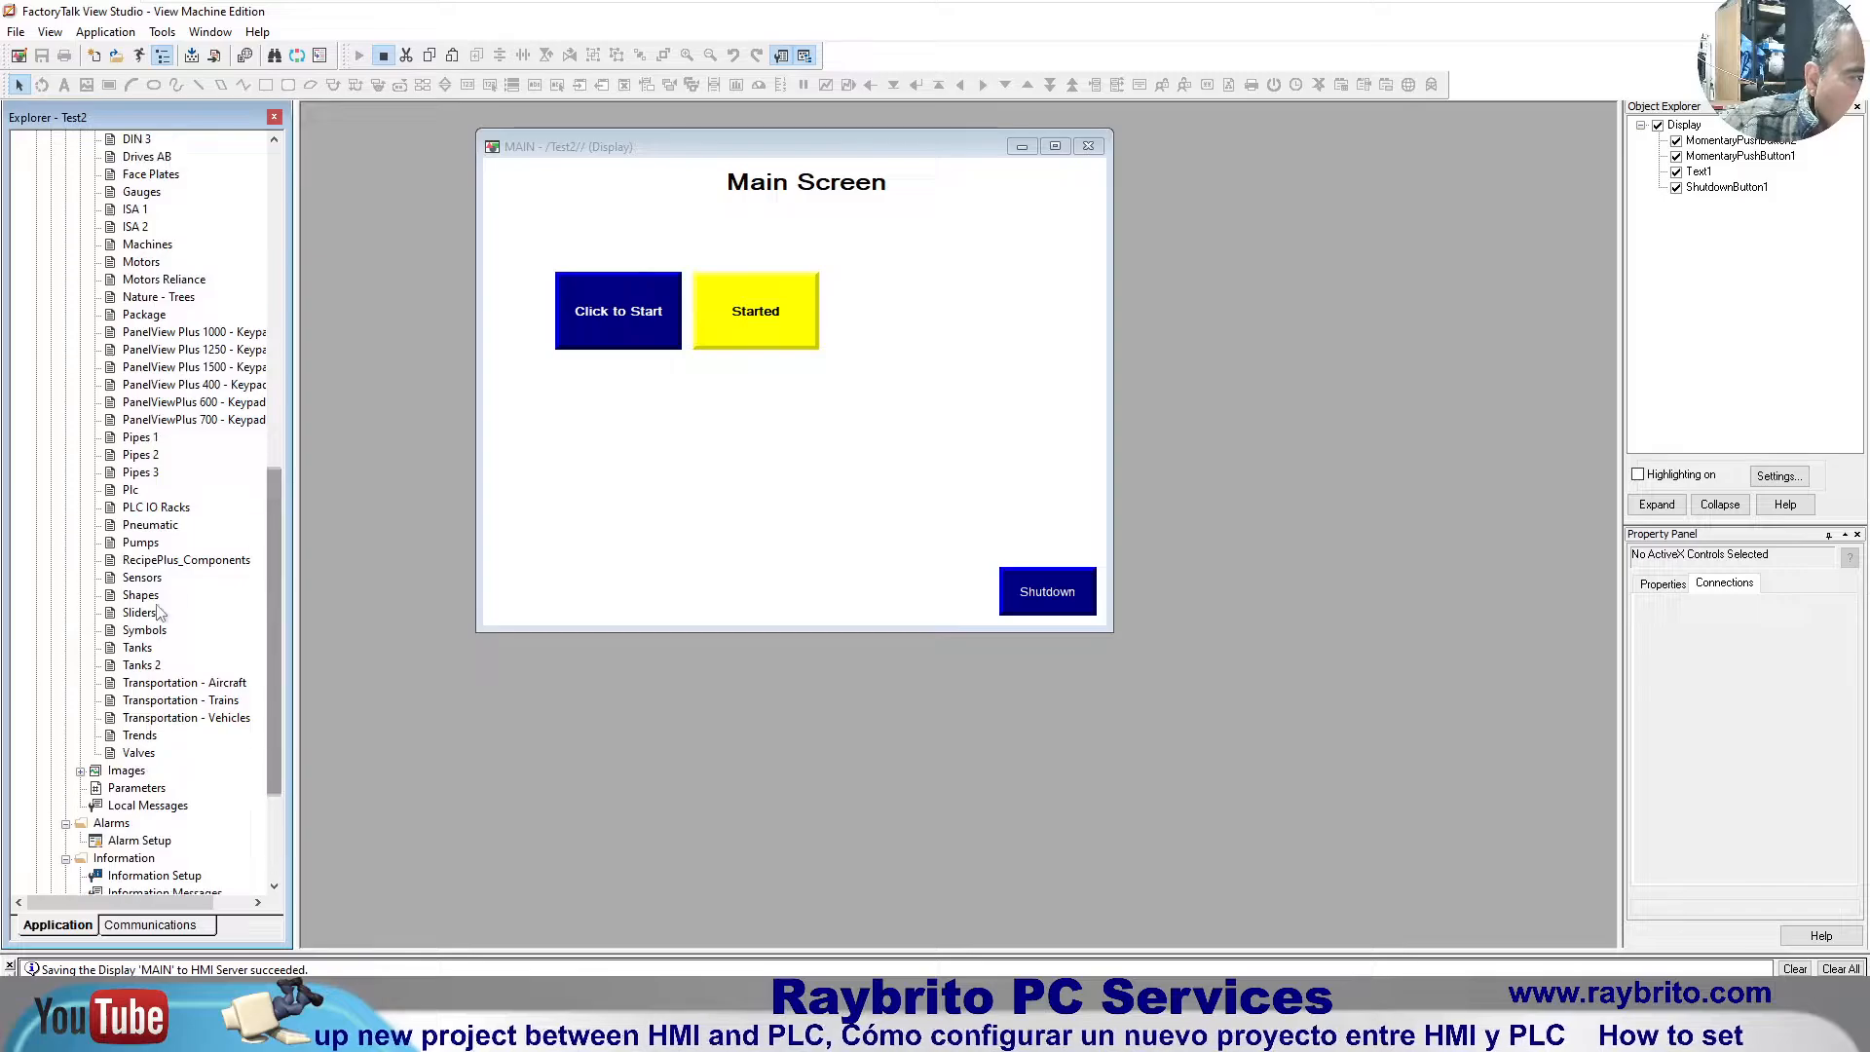
double_click(141, 262)
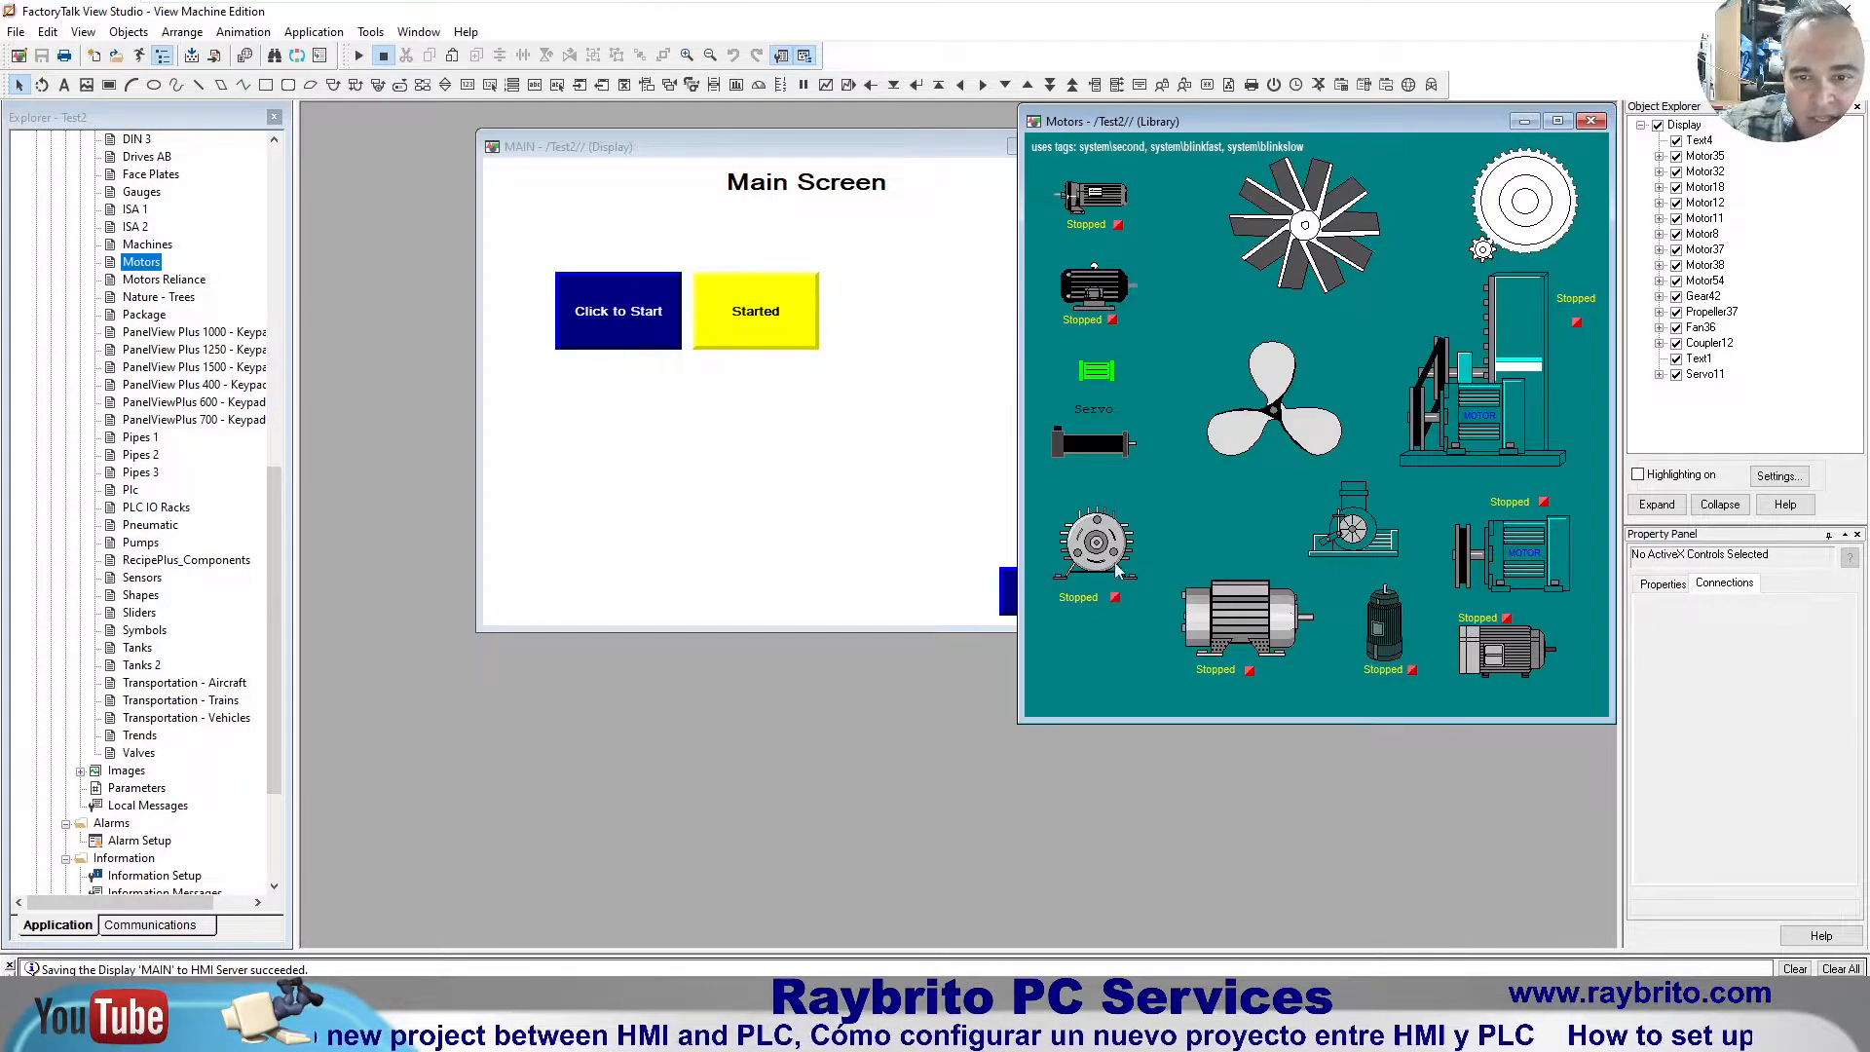
left_click_drag(1238, 628, 923, 332)
left_click(1584, 121)
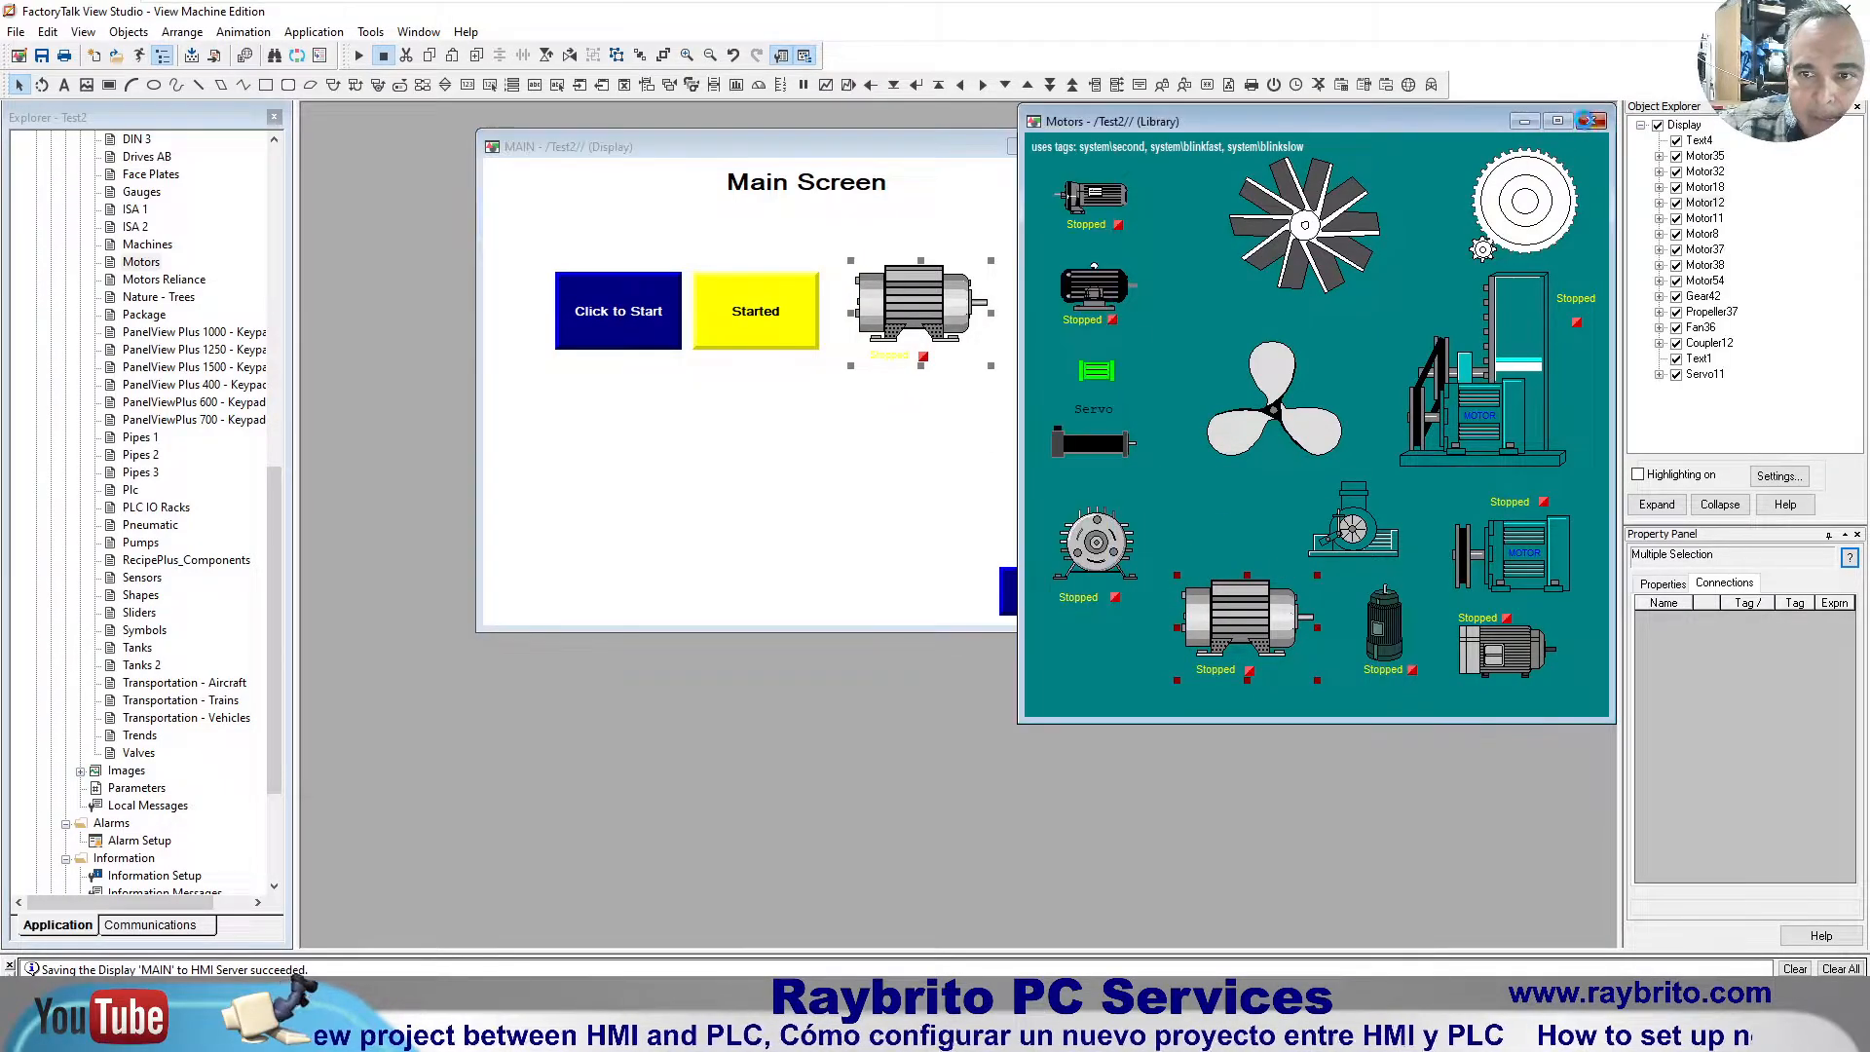
left_click(955, 568)
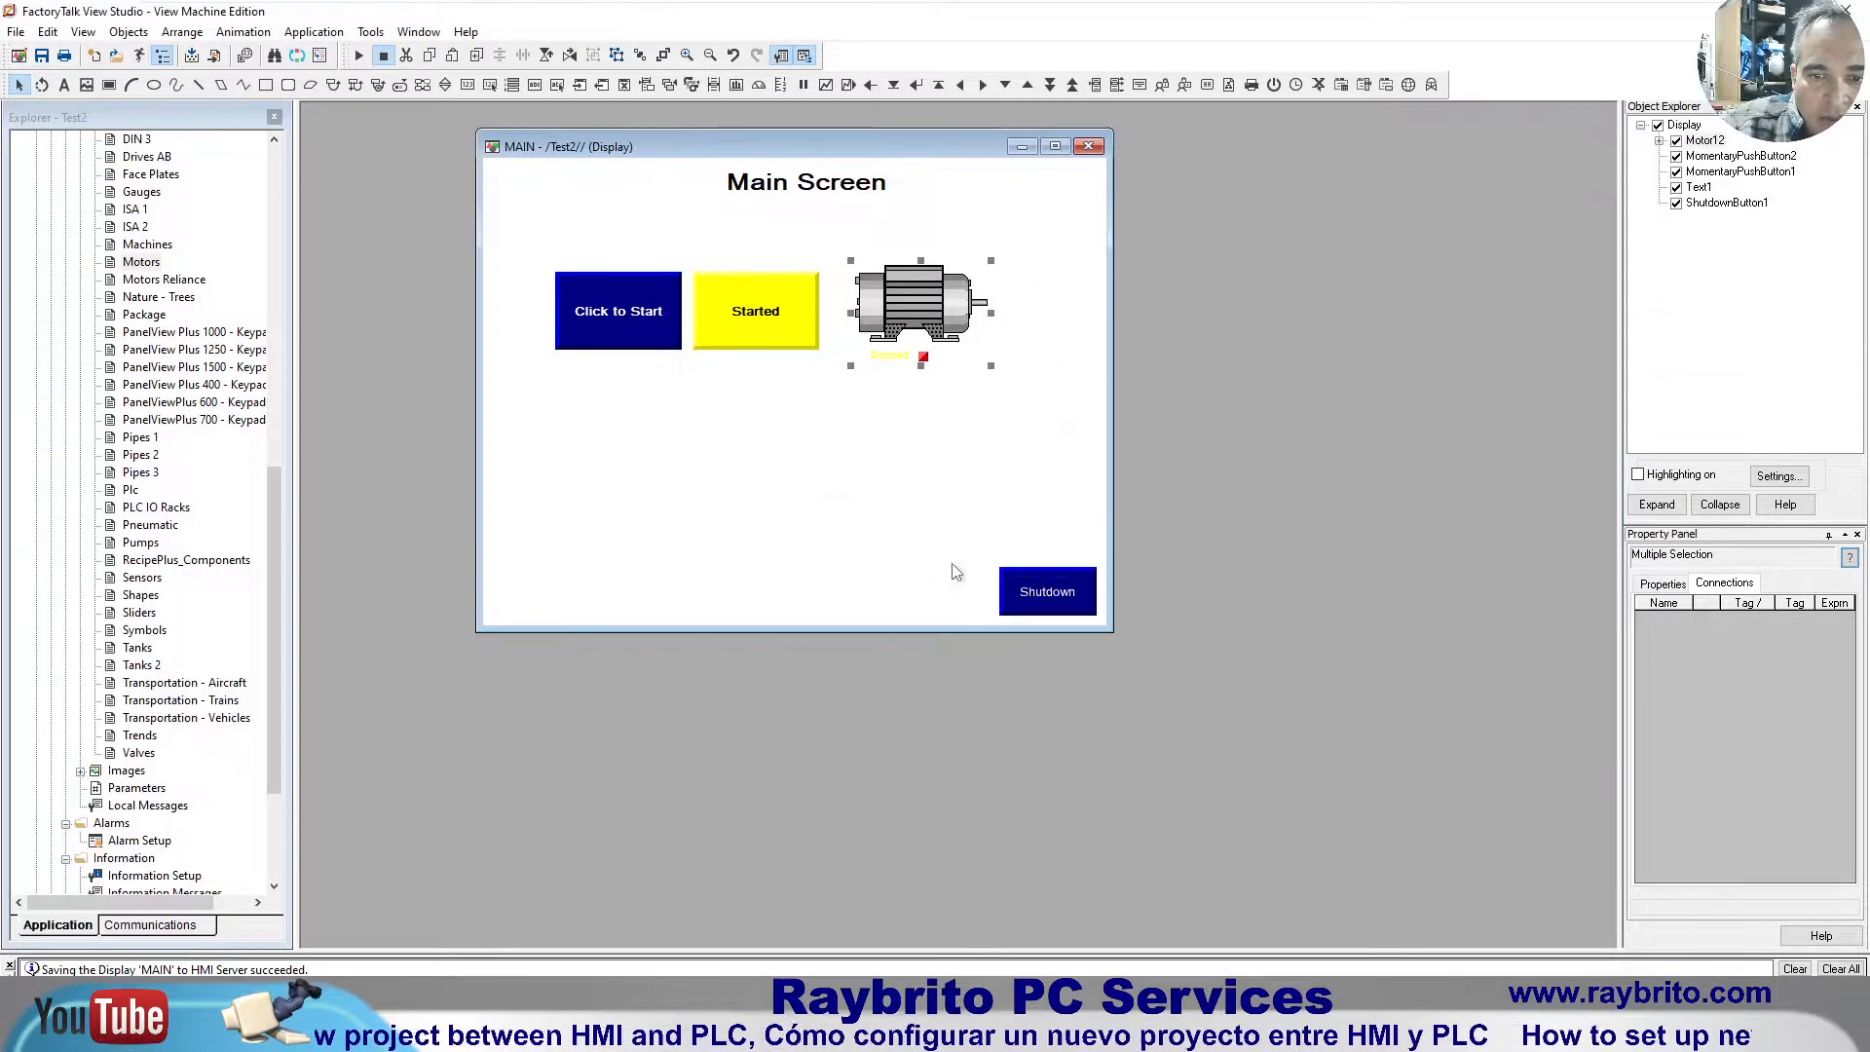
Step: Nudge the motor slightly and delete the yellow status caption and red status indicator from its group
mouse_move(923, 311)
left_mouse_down()
mouse_move(954, 306)
mouse_move(930, 319)
left_mouse_up()
double_click(906, 366)
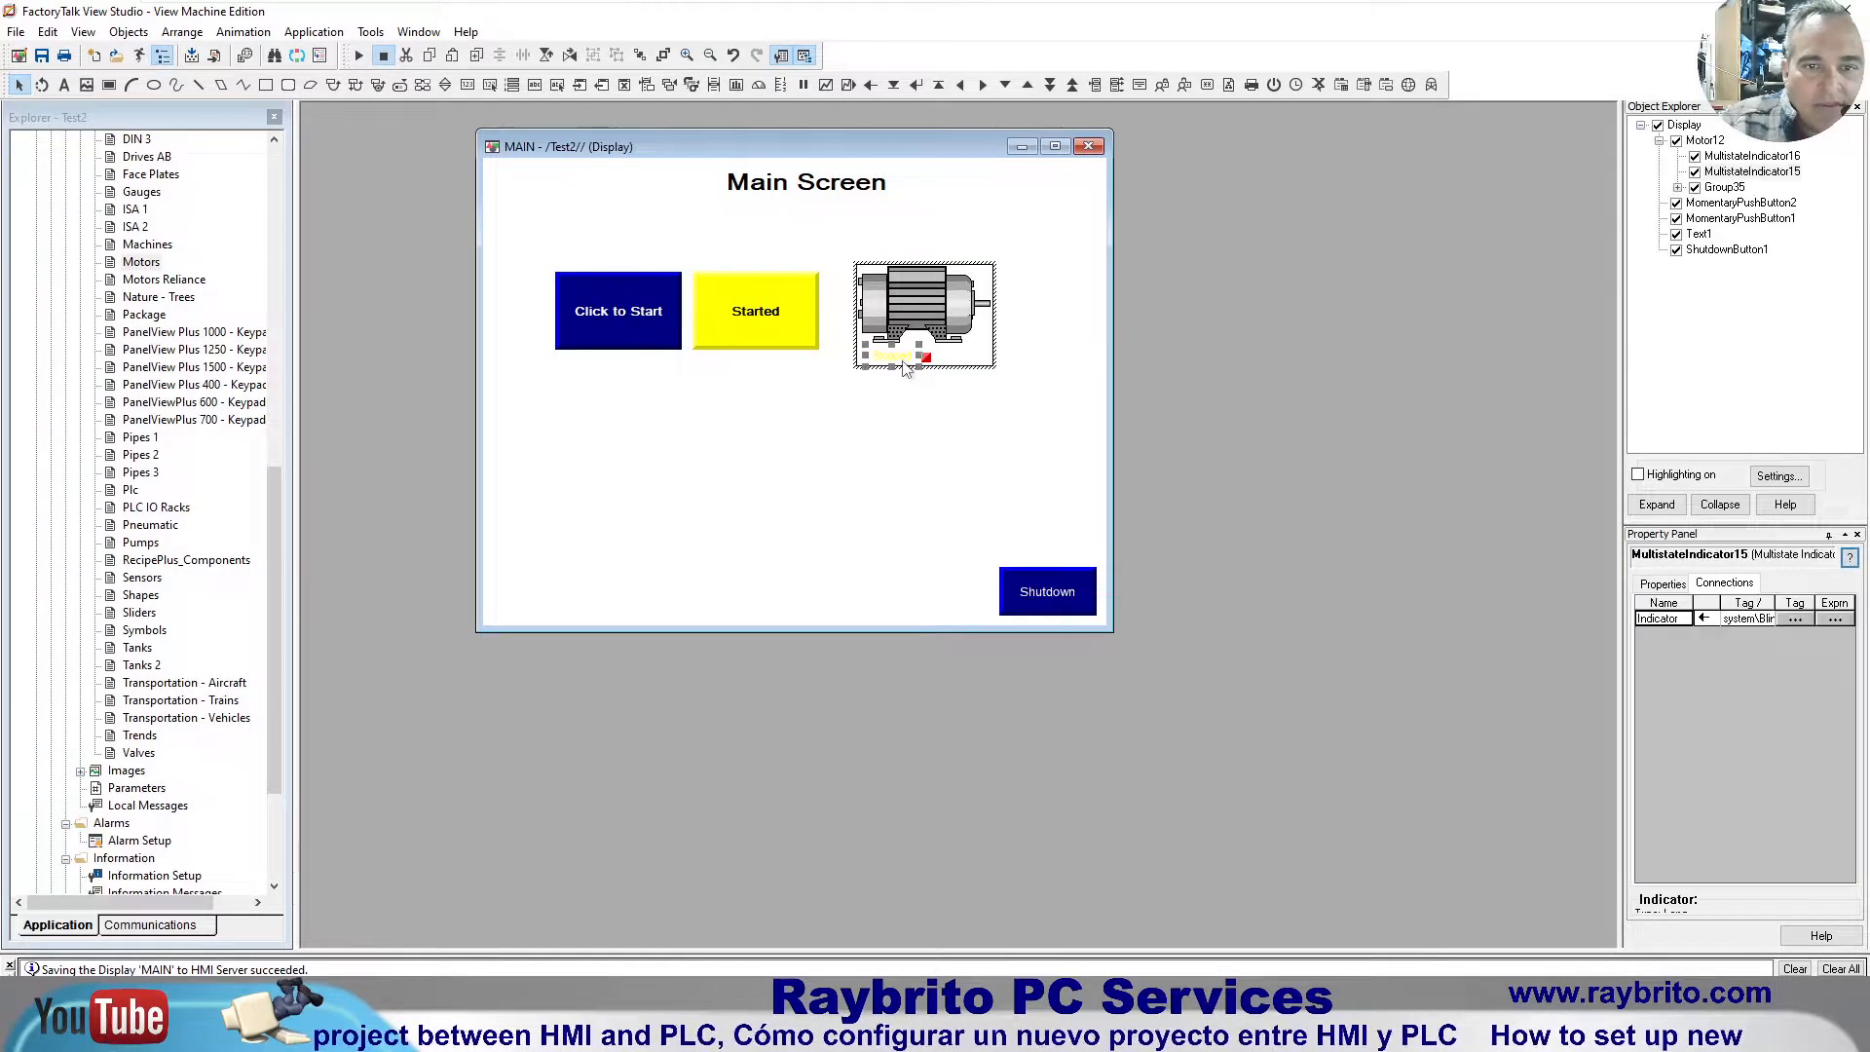
key("Delete")
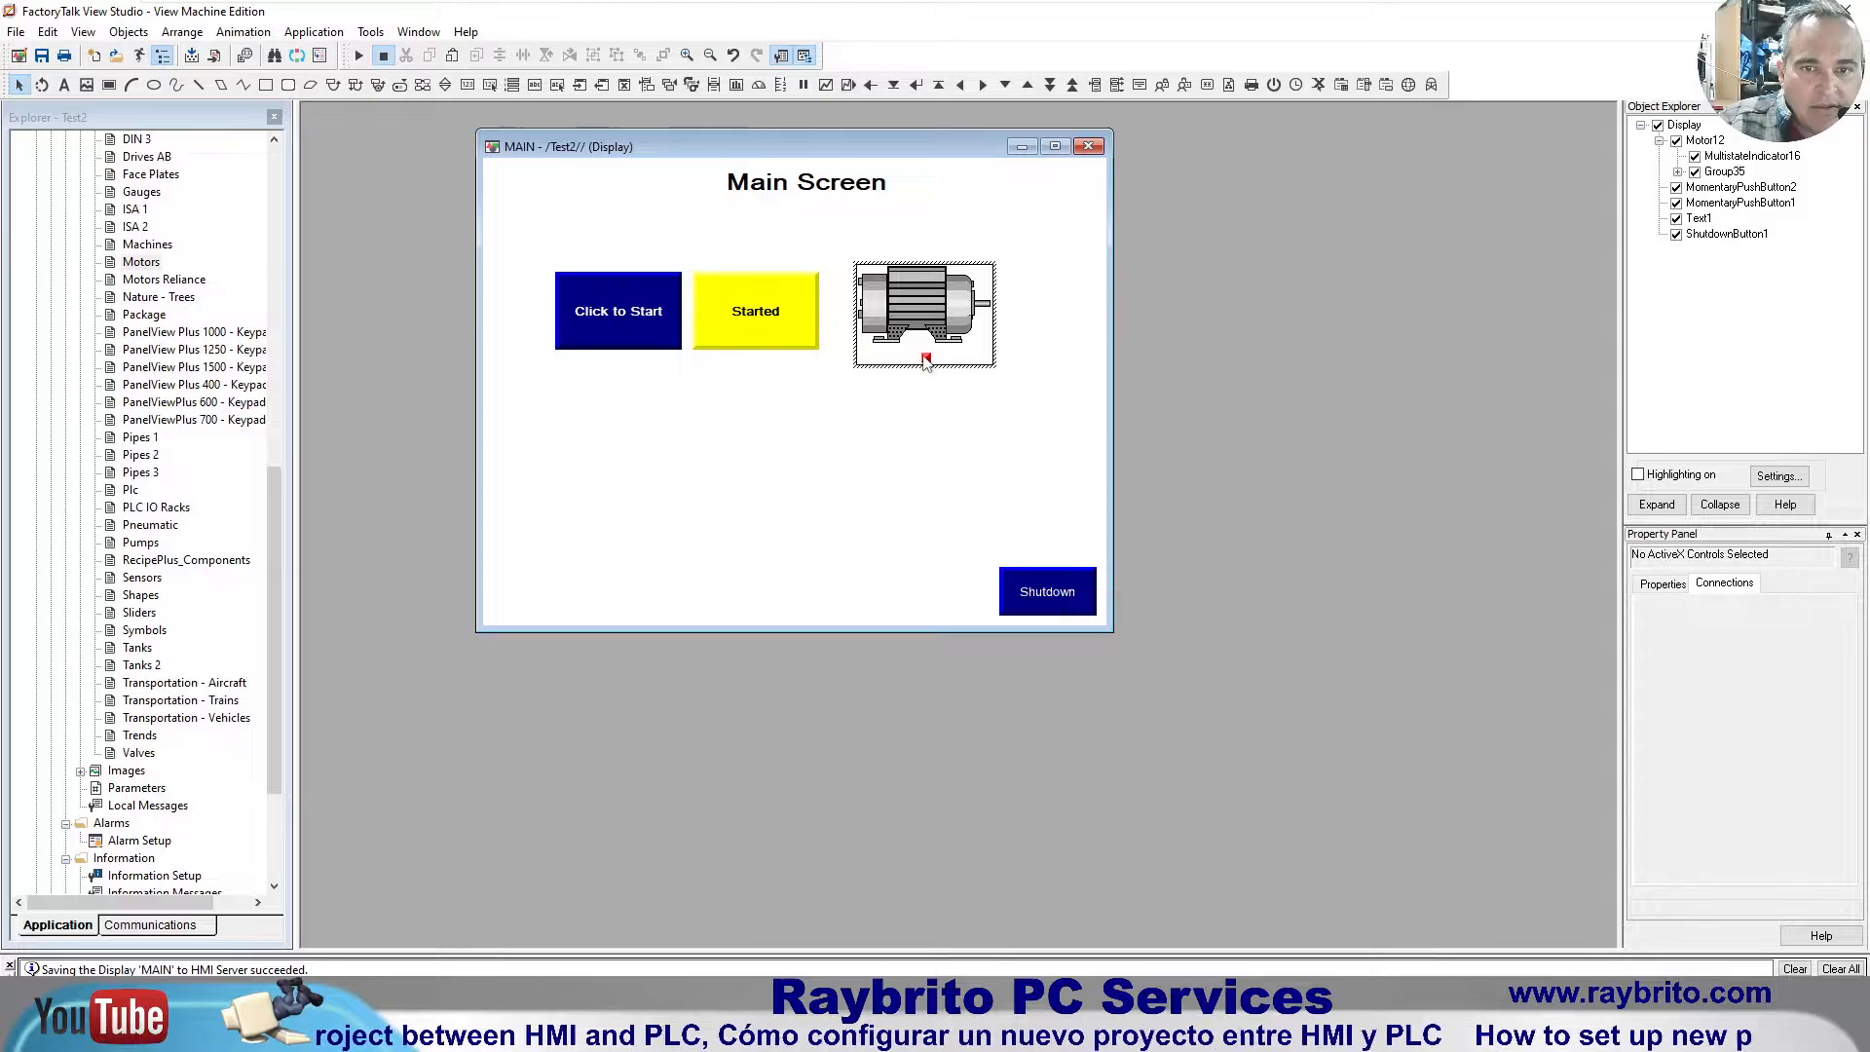
left_click(926, 358)
key("Delete")
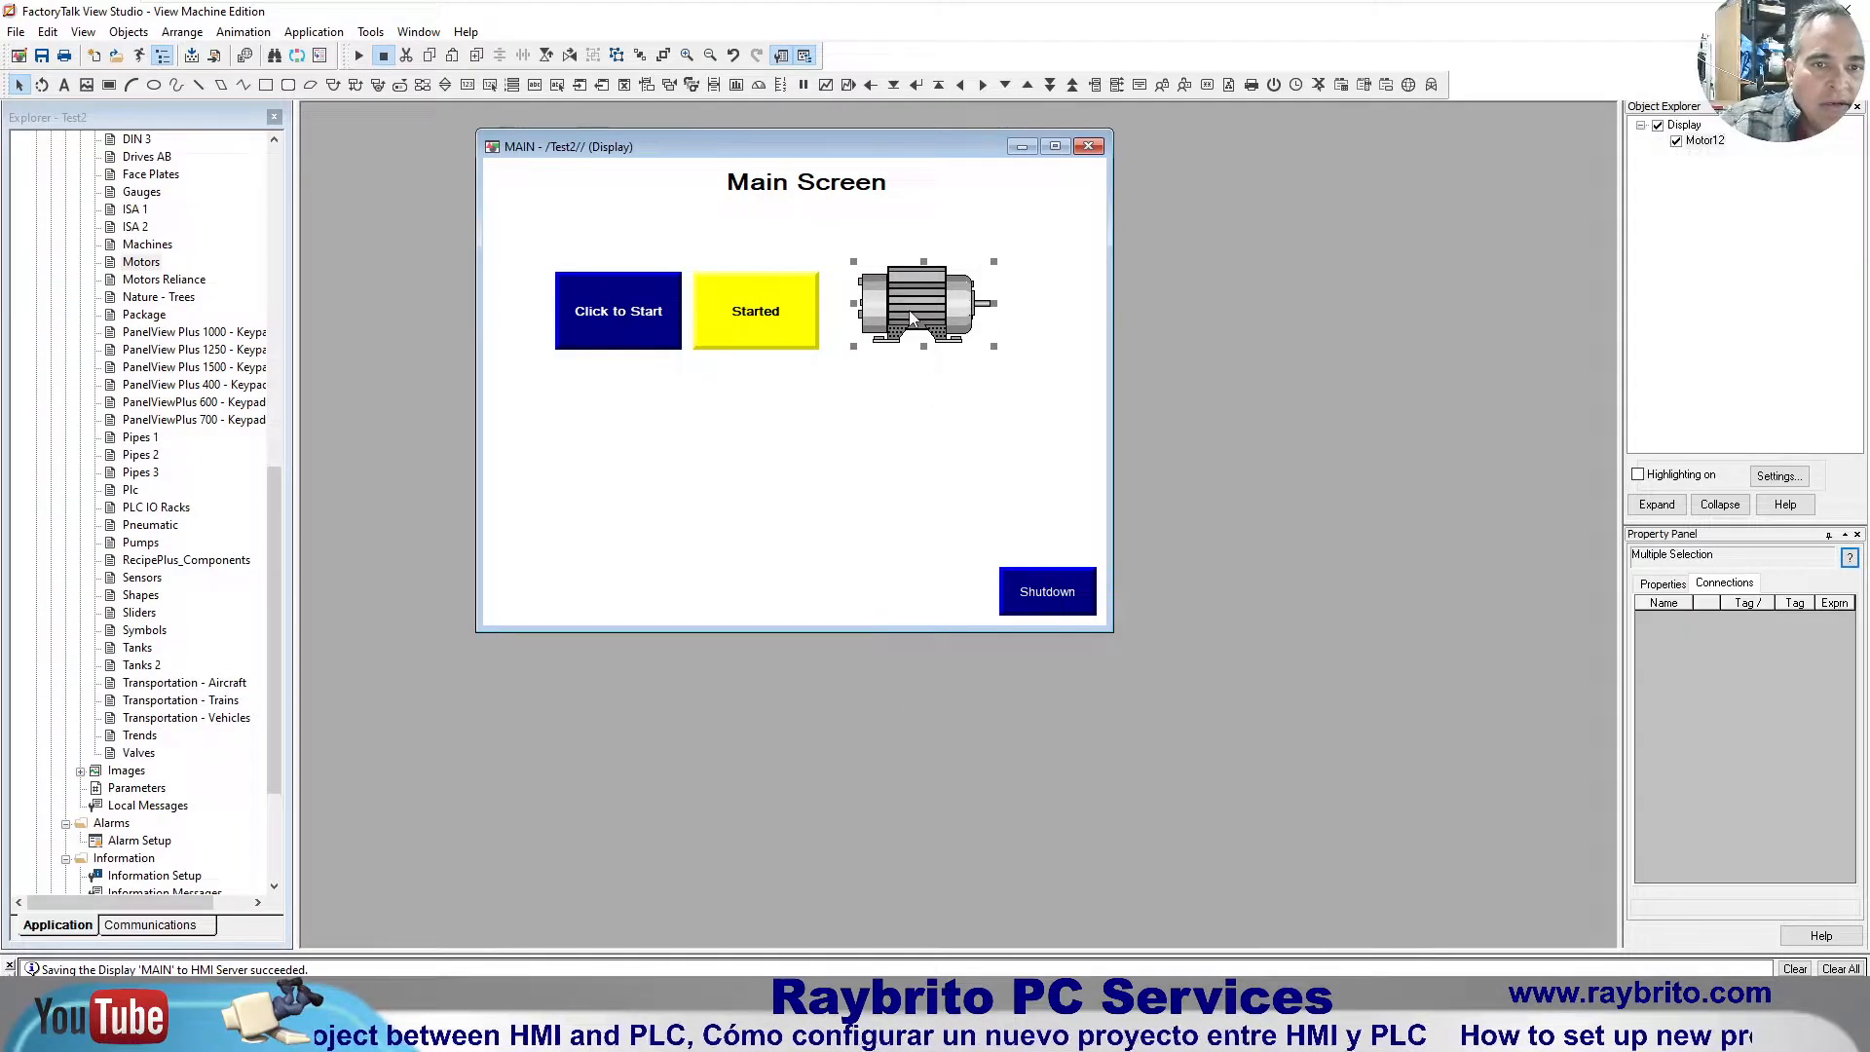
right_click(909, 310)
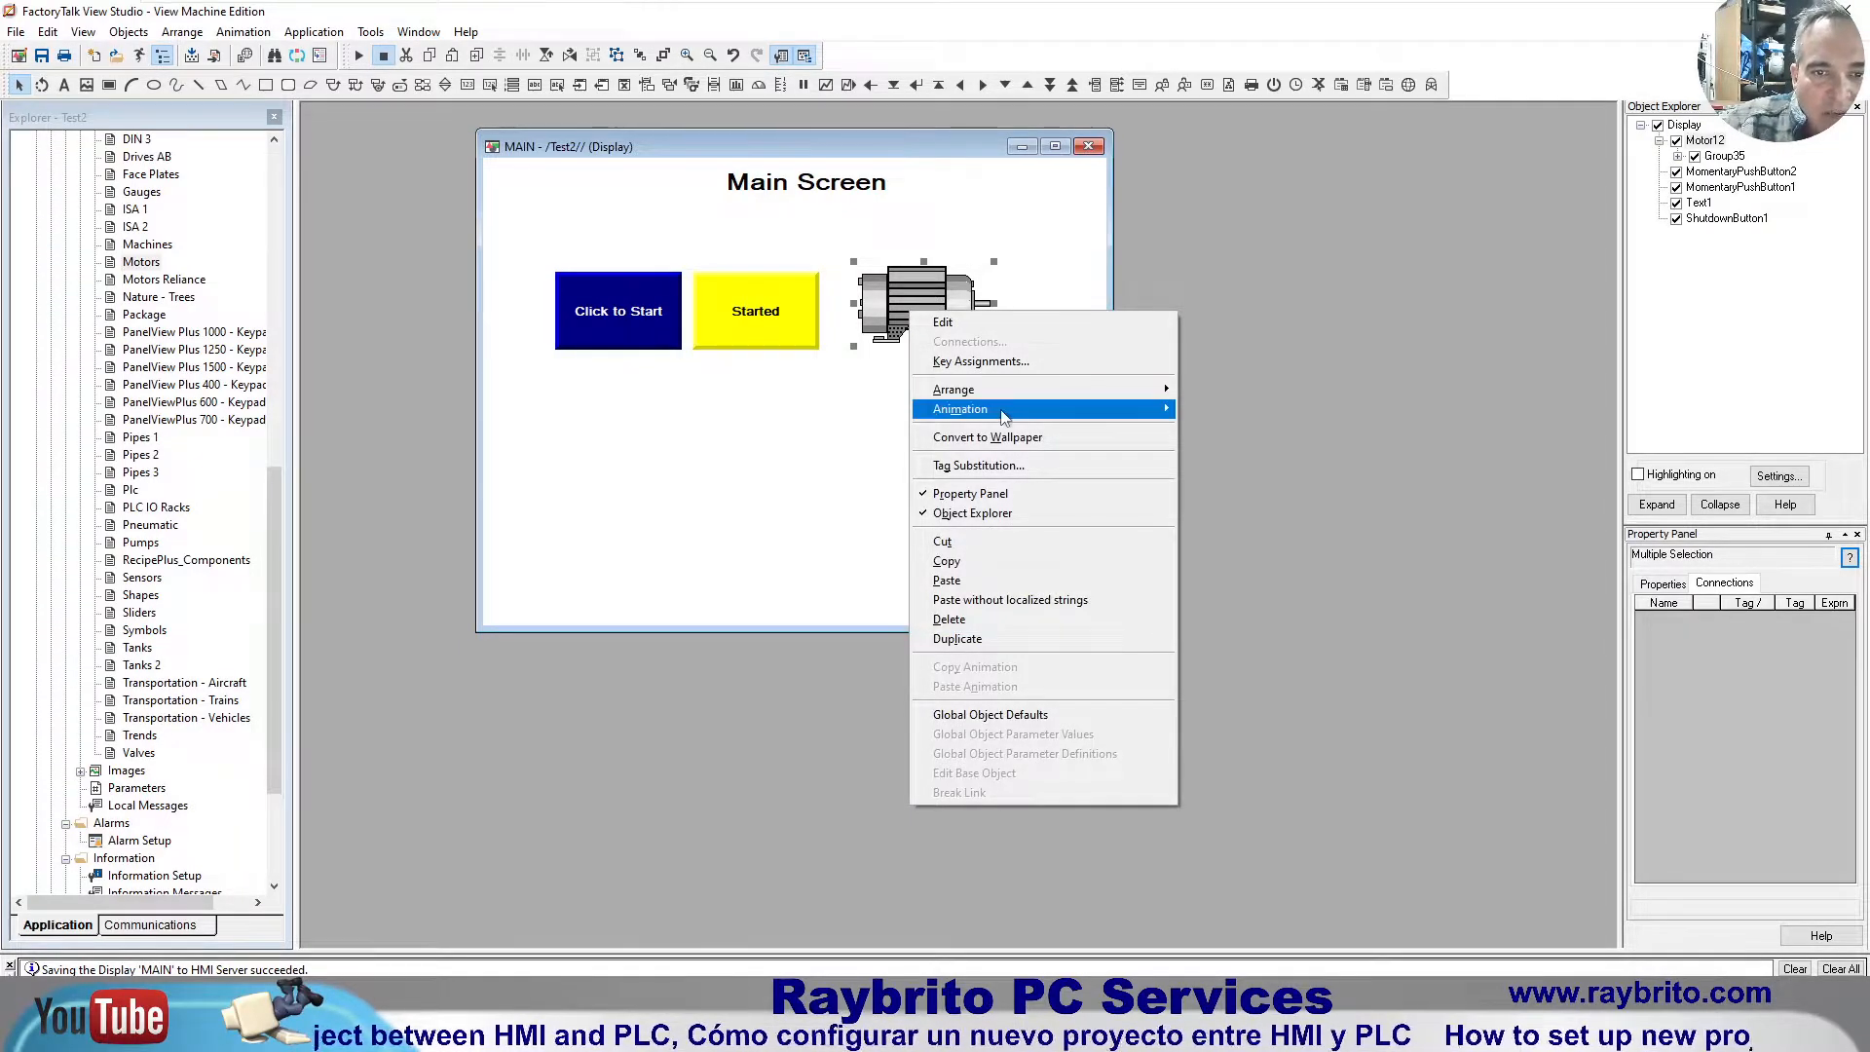
mouse_move(1003, 417)
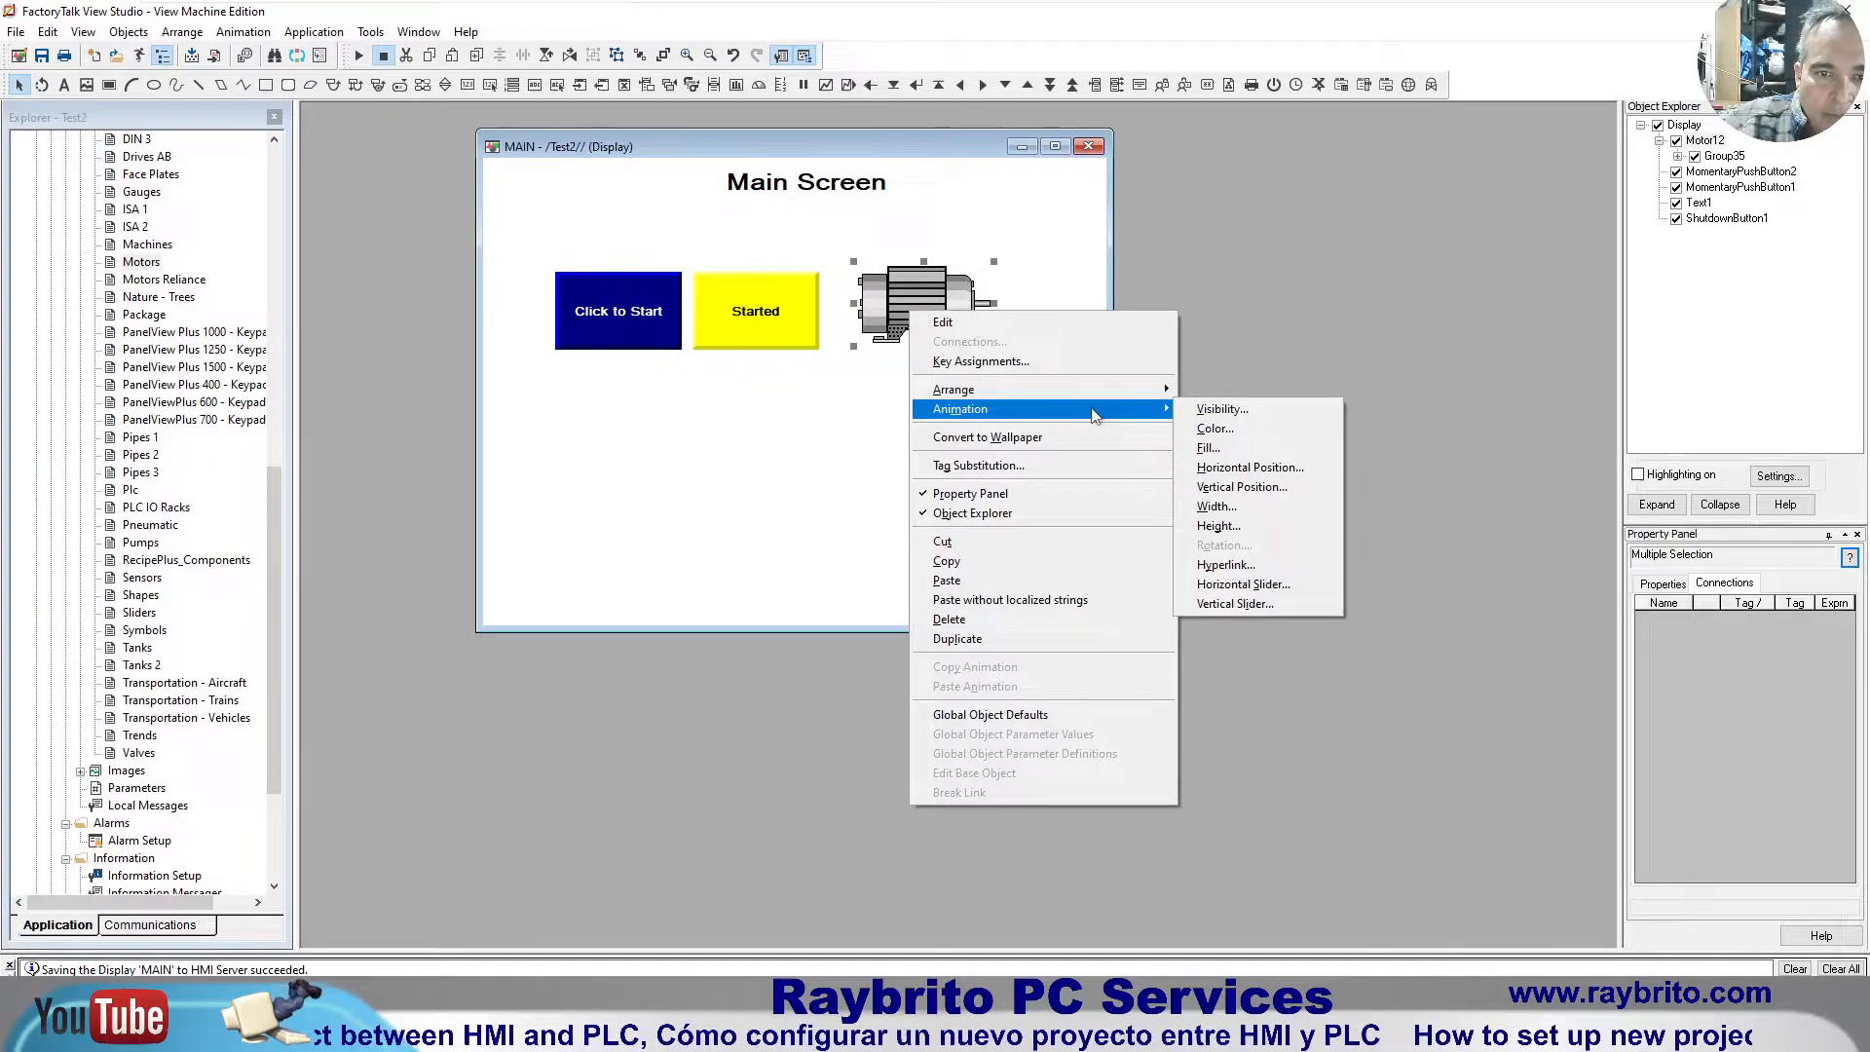
left_click(828, 428)
Step: Test-run the MAIN display to check how the grey motor graphic looks beside the buttons, and return to editing
left_click(359, 55)
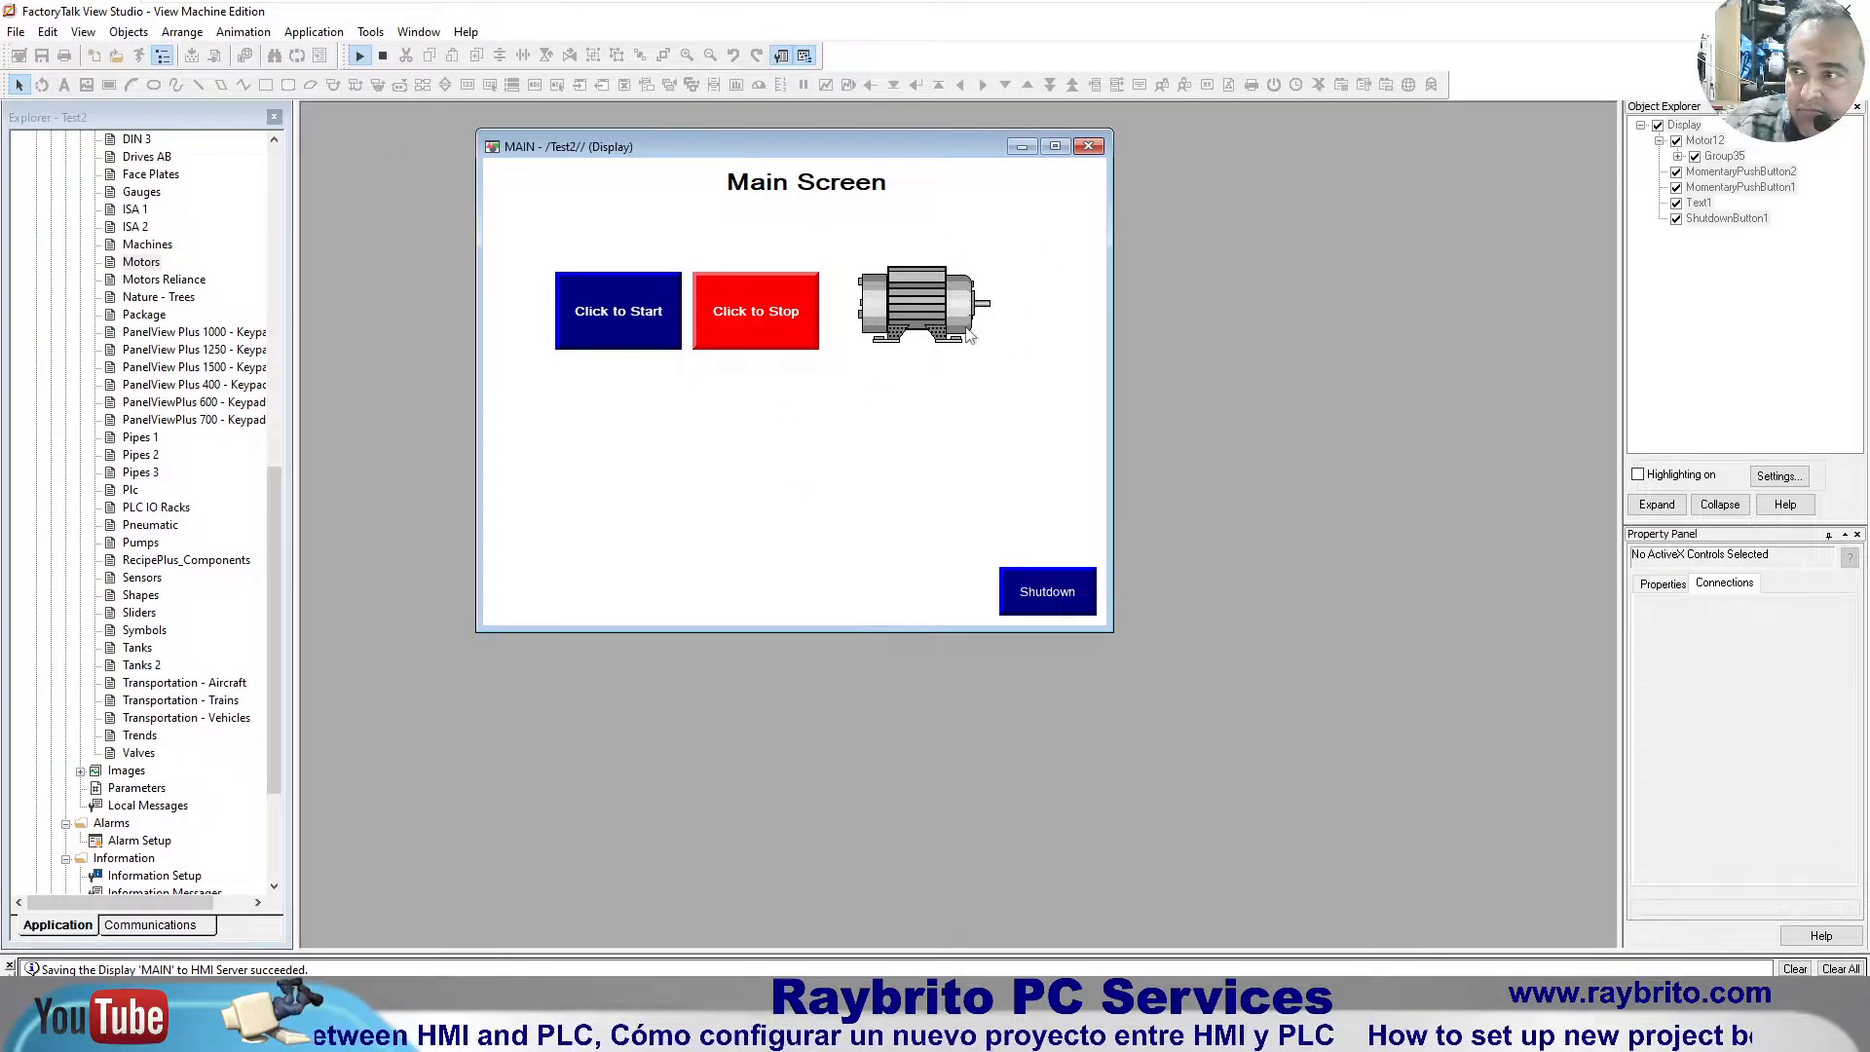
left_click(384, 57)
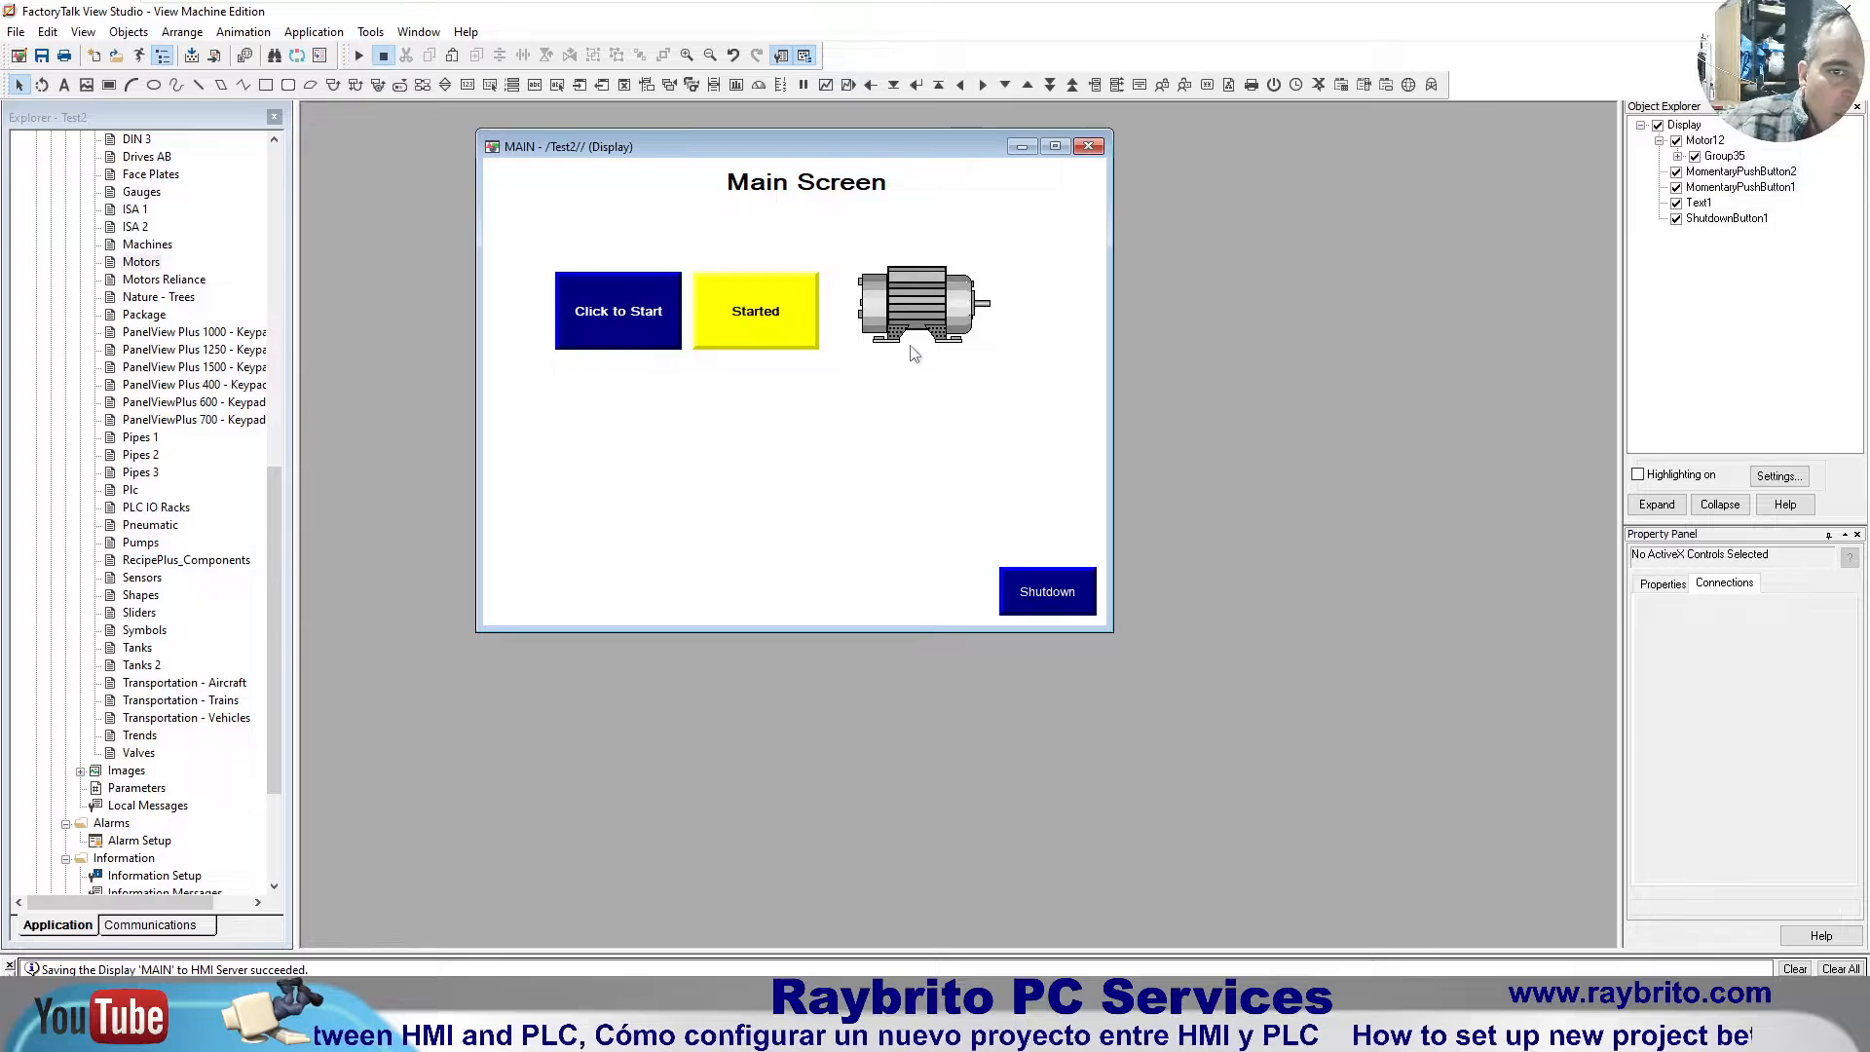
Step: Open the motor graphic's Color animation and choose the Motor_1 tag from the BlackBox MainProgram folder for its expression
left_click(911, 322)
right_click(918, 314)
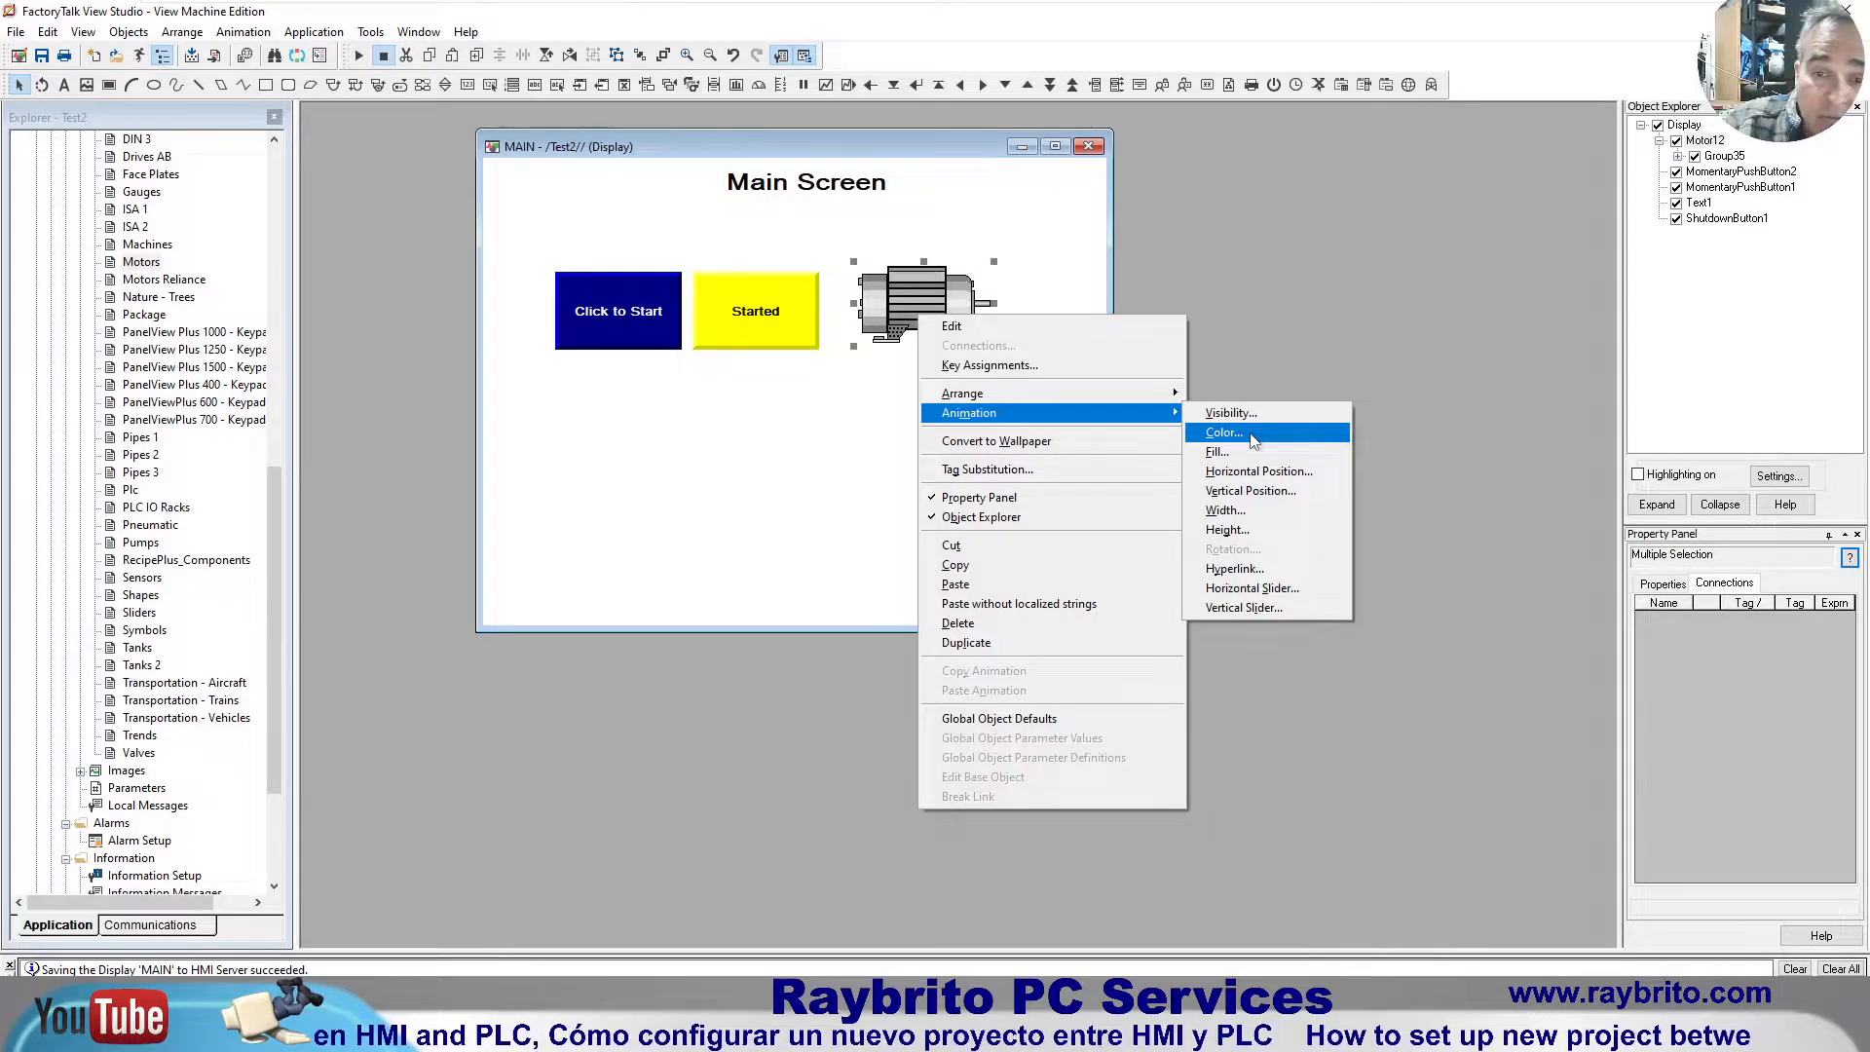
left_click(1250, 435)
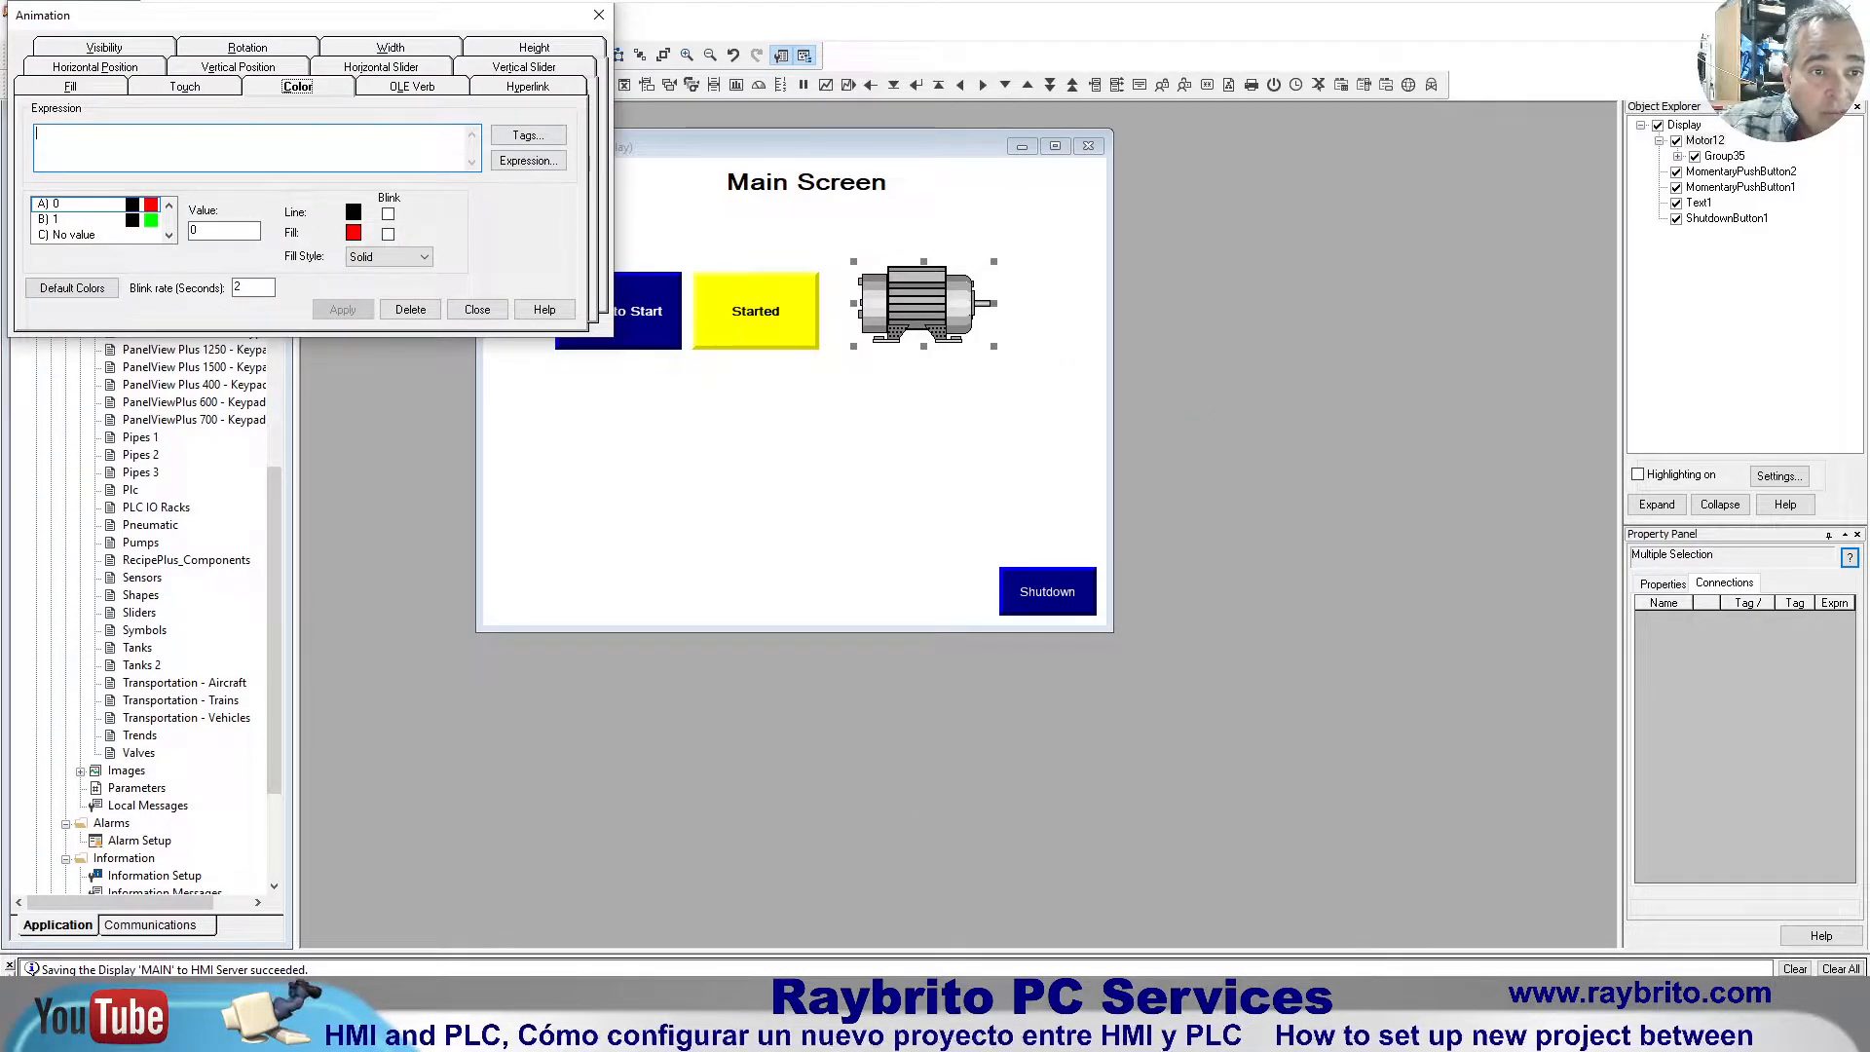
left_click(535, 142)
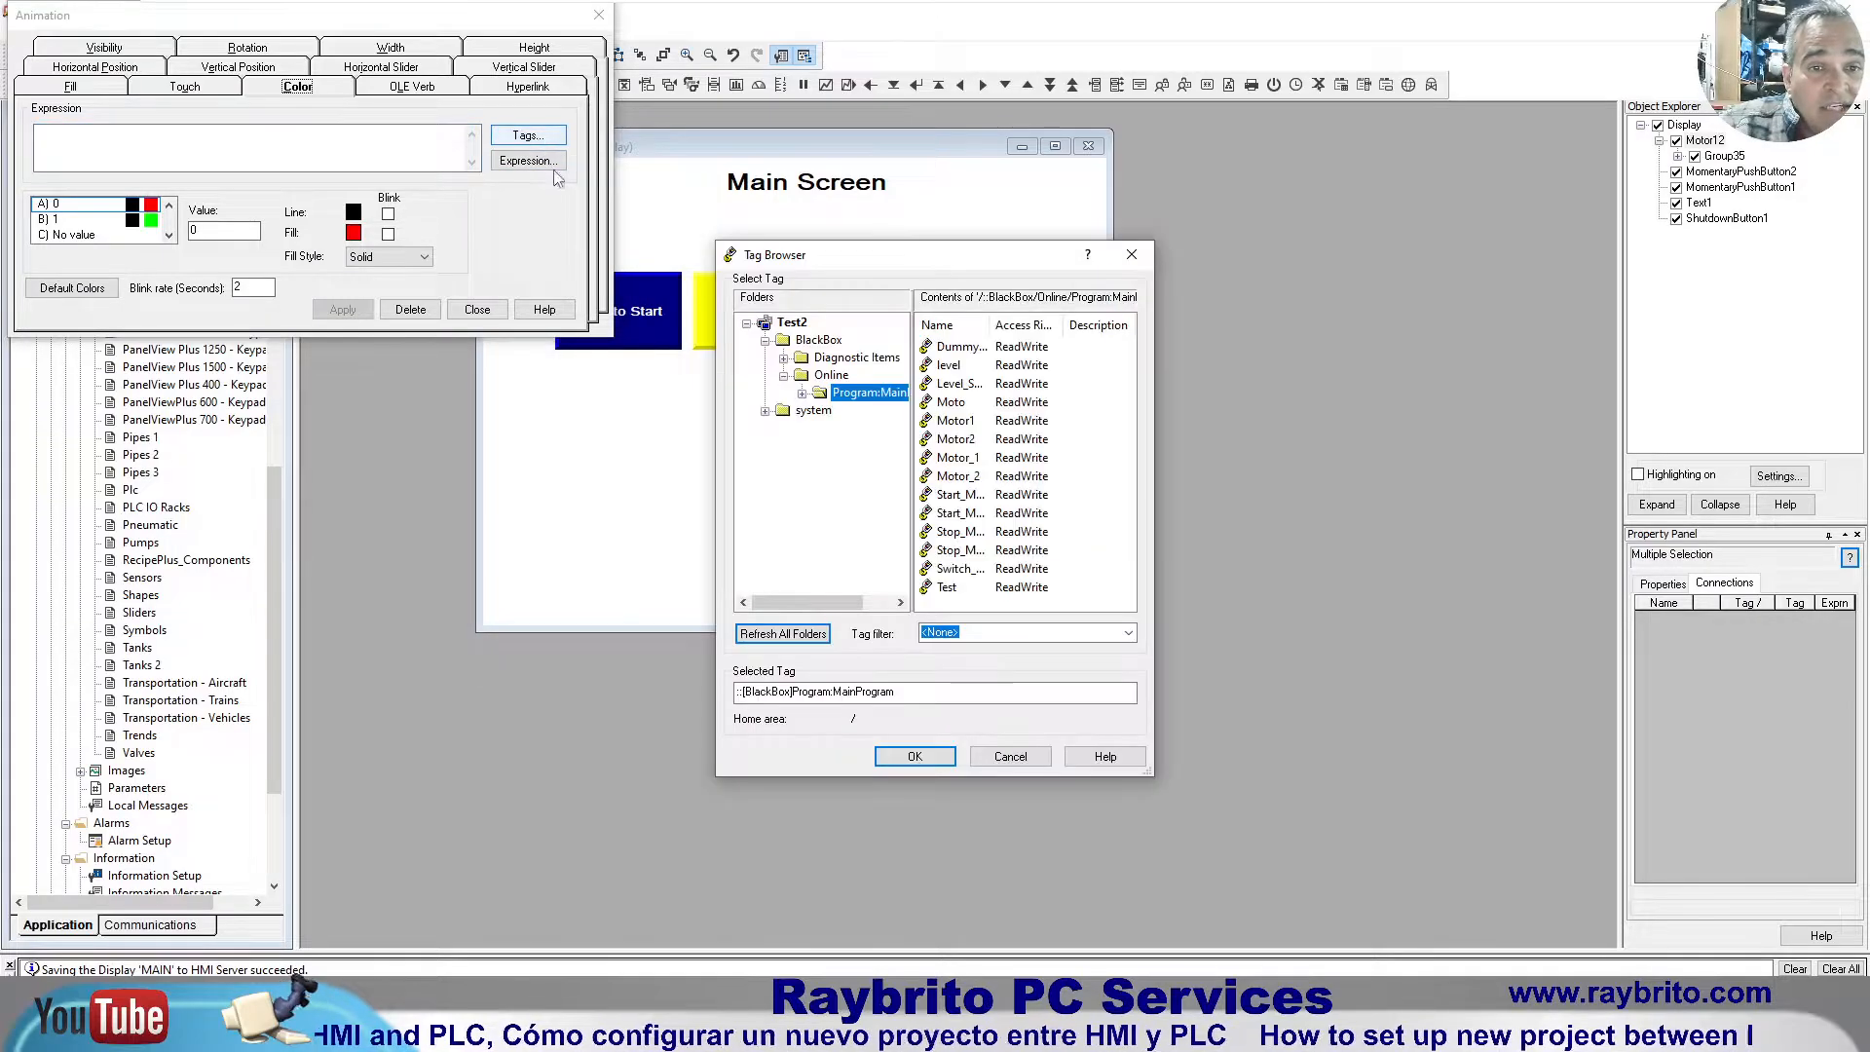
left_click_drag(1058, 329, 1064, 329)
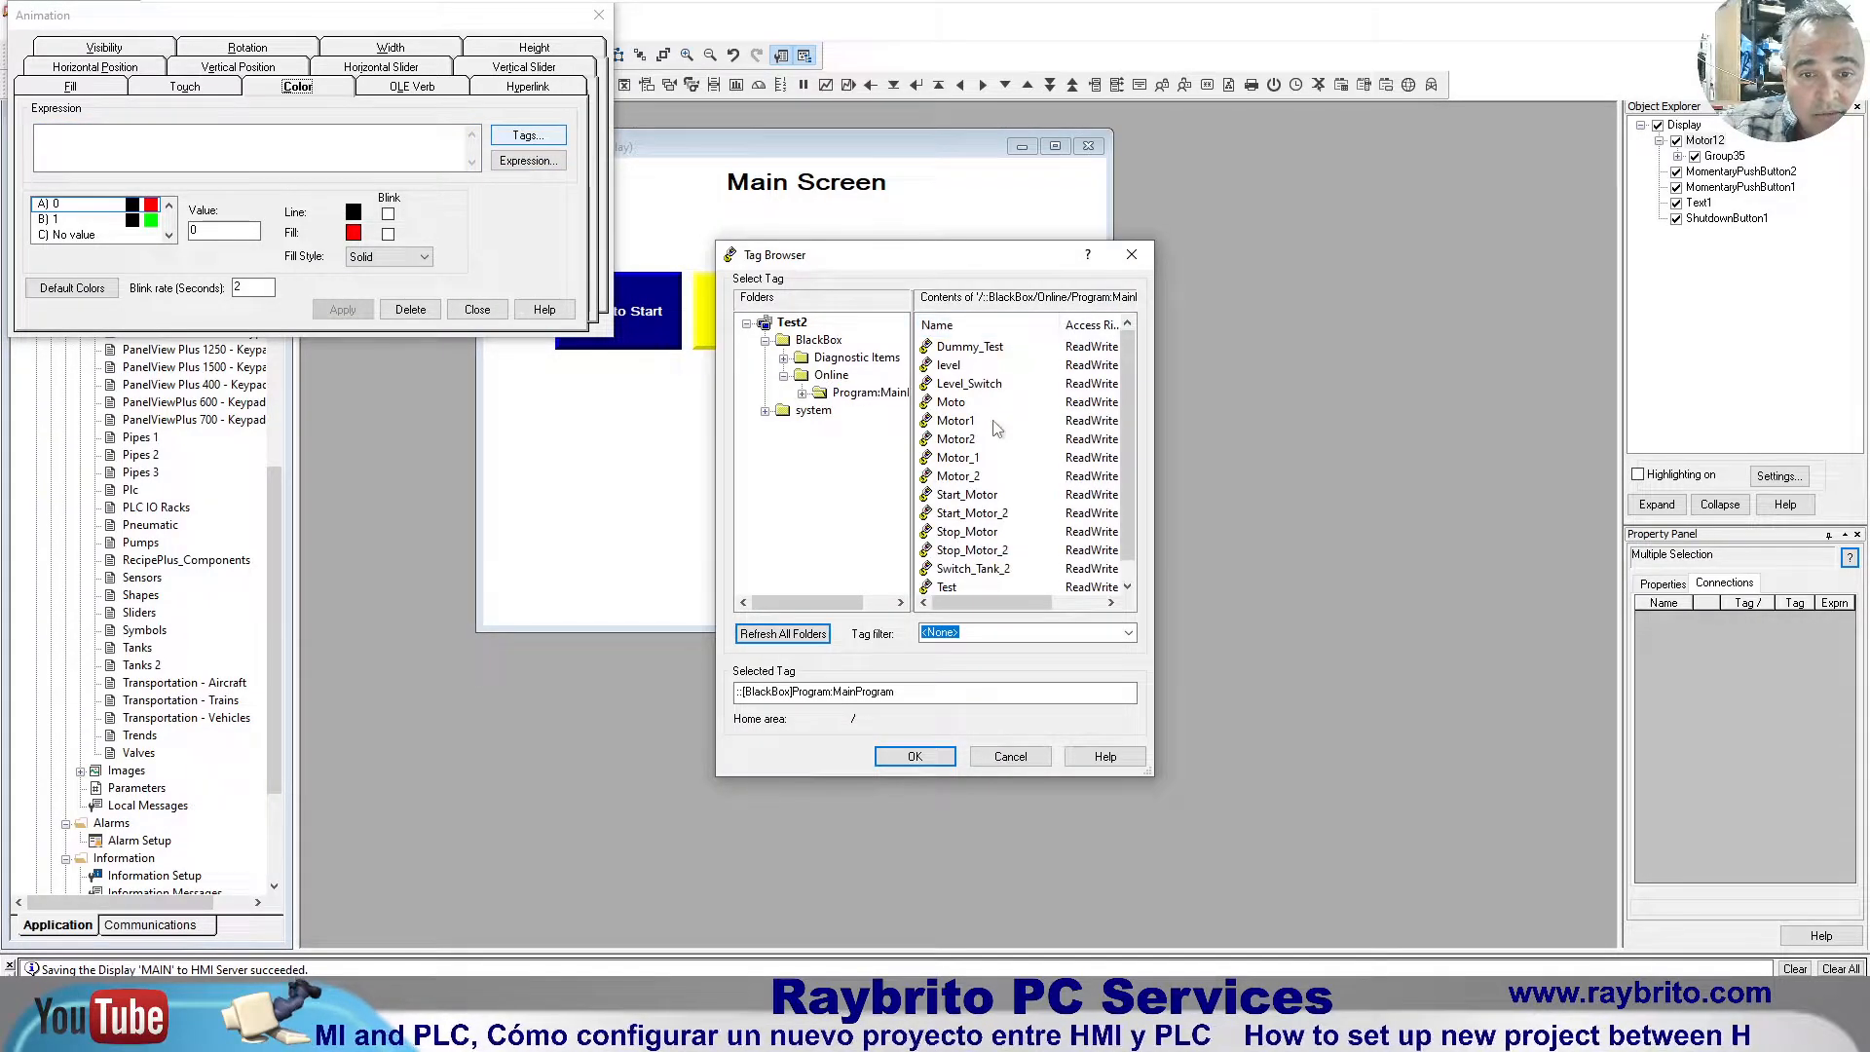
left_click(959, 460)
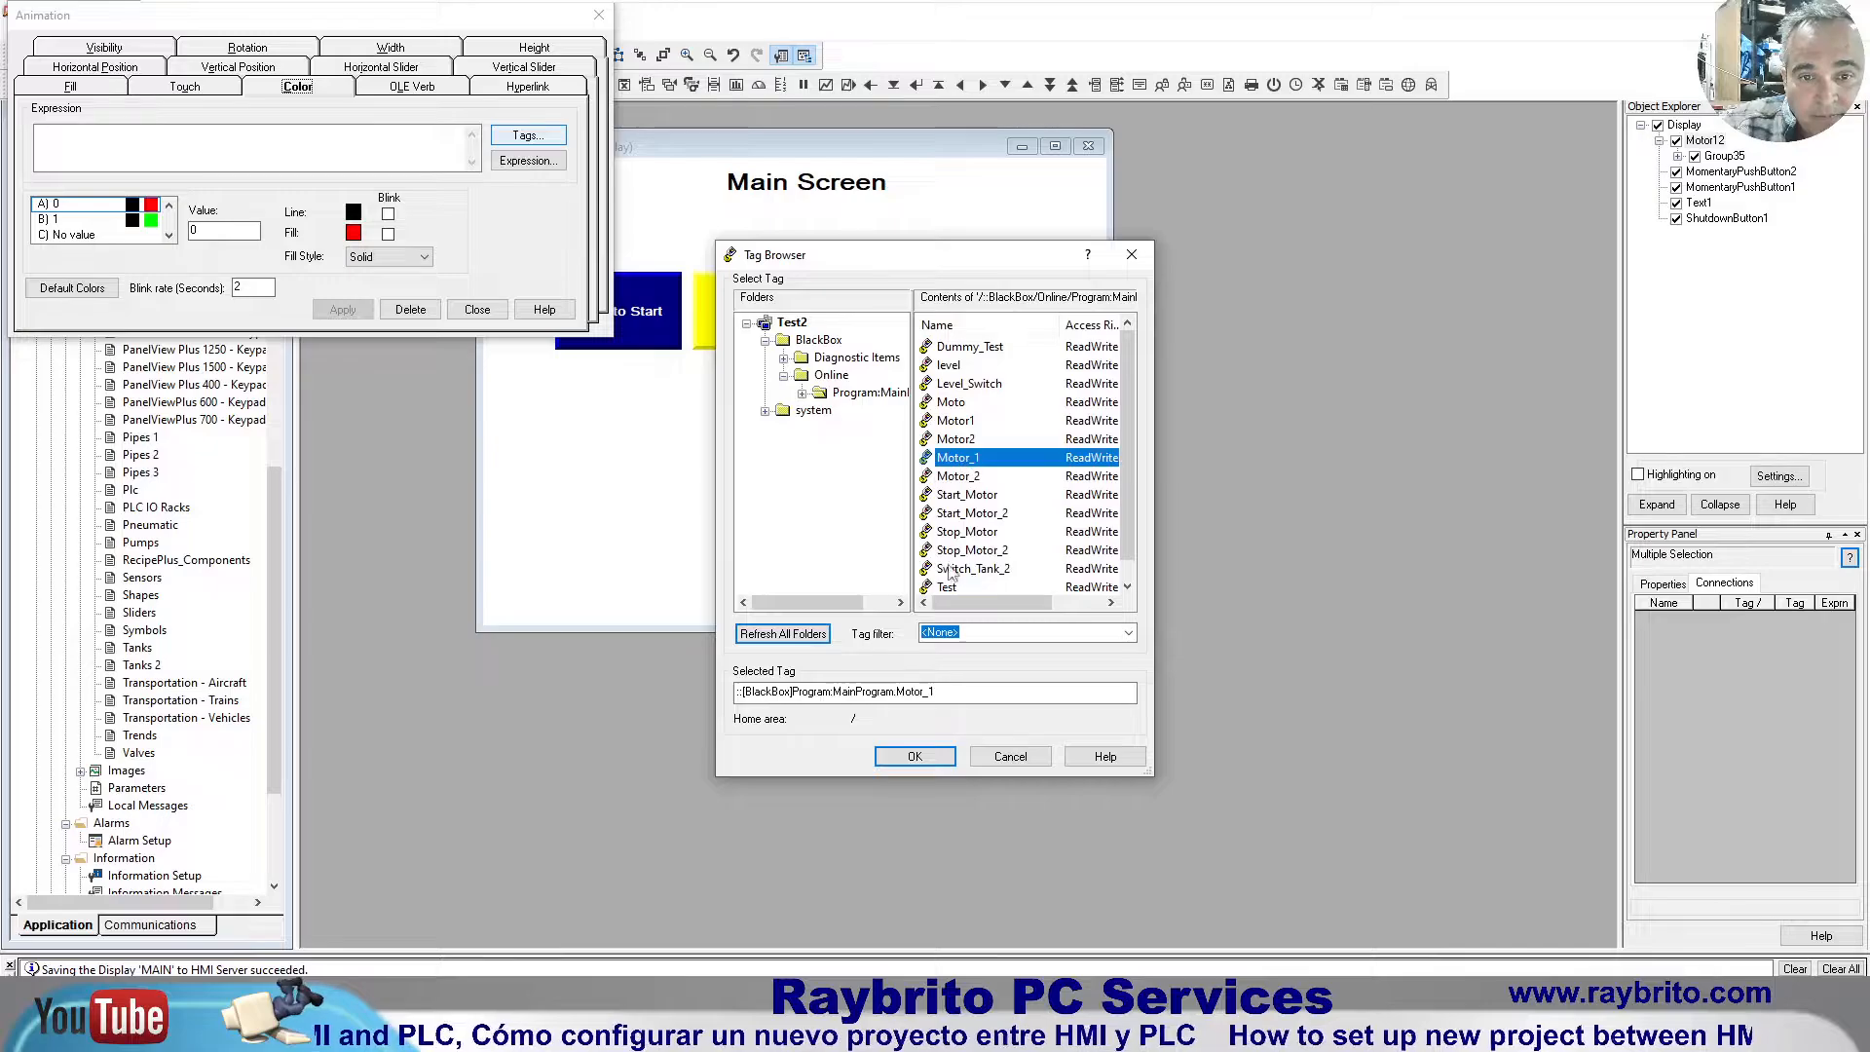
Step: Link the motor graphic's color animation to the Motor_1 tag and apply a yellow fill for value 0
left_click(915, 757)
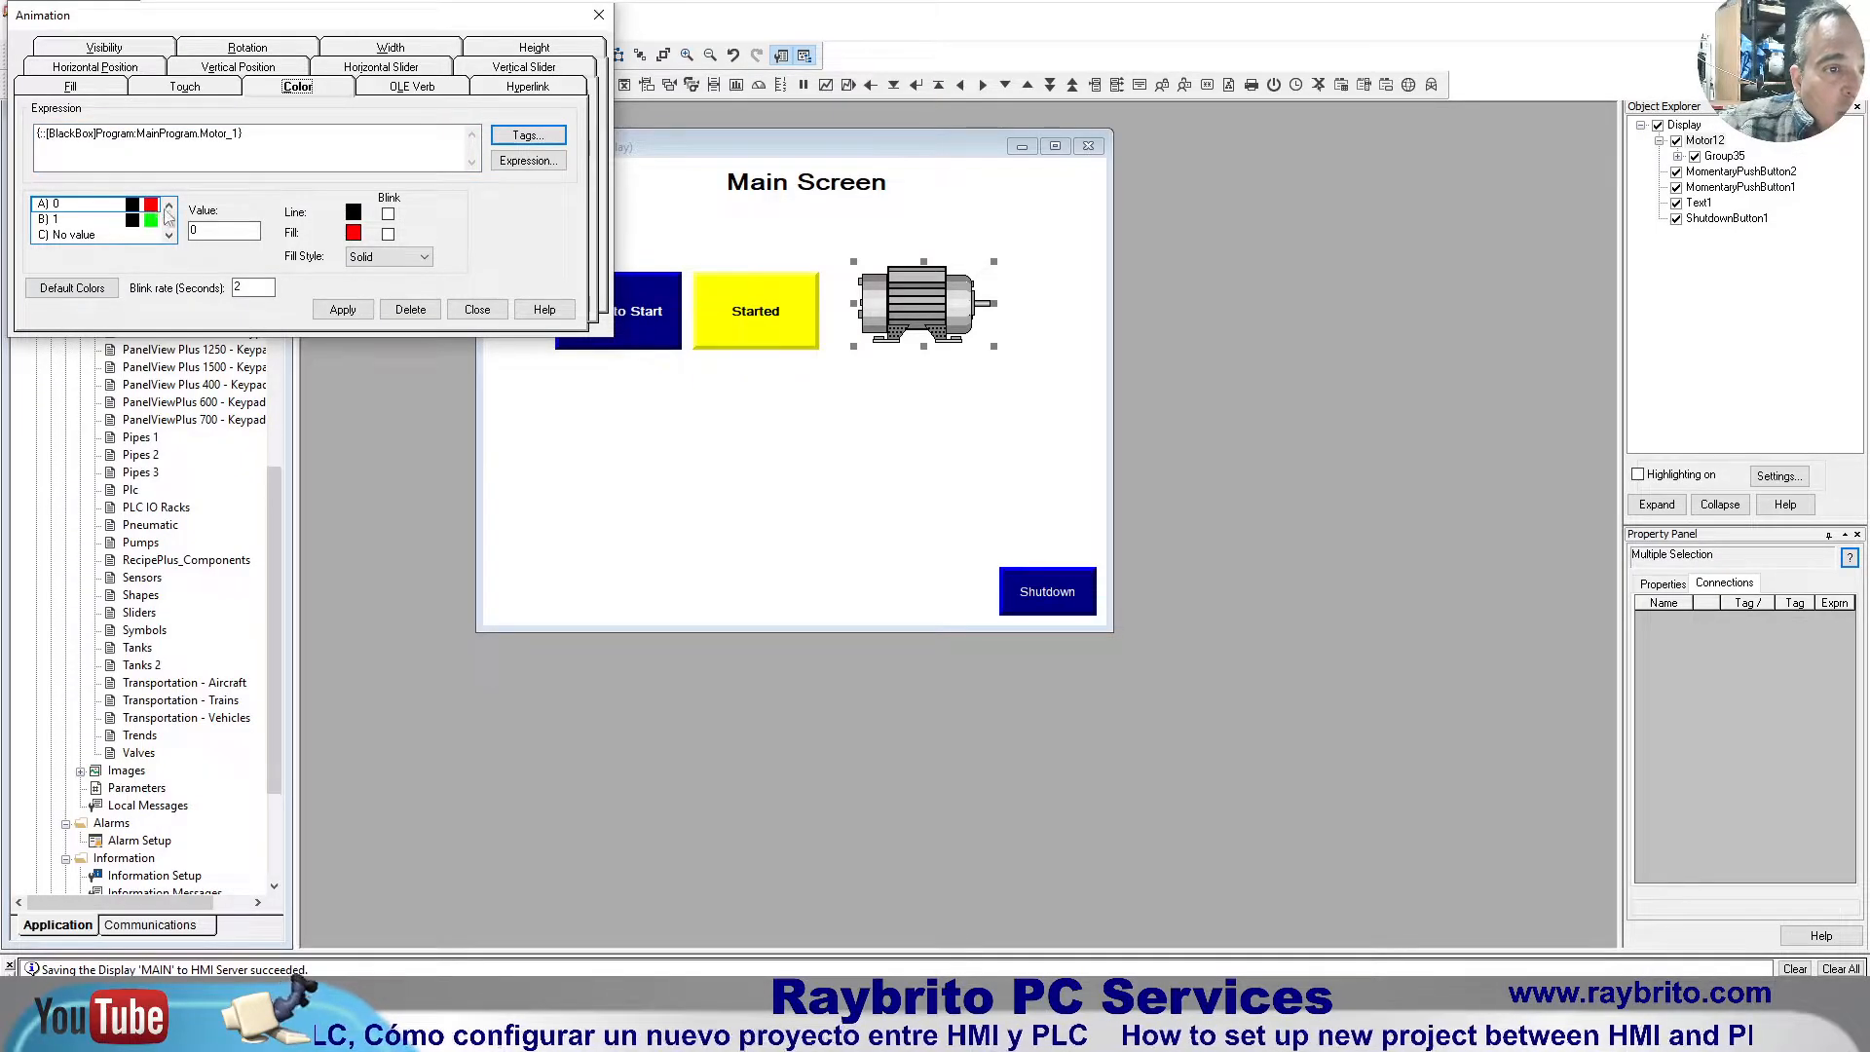
left_click(353, 233)
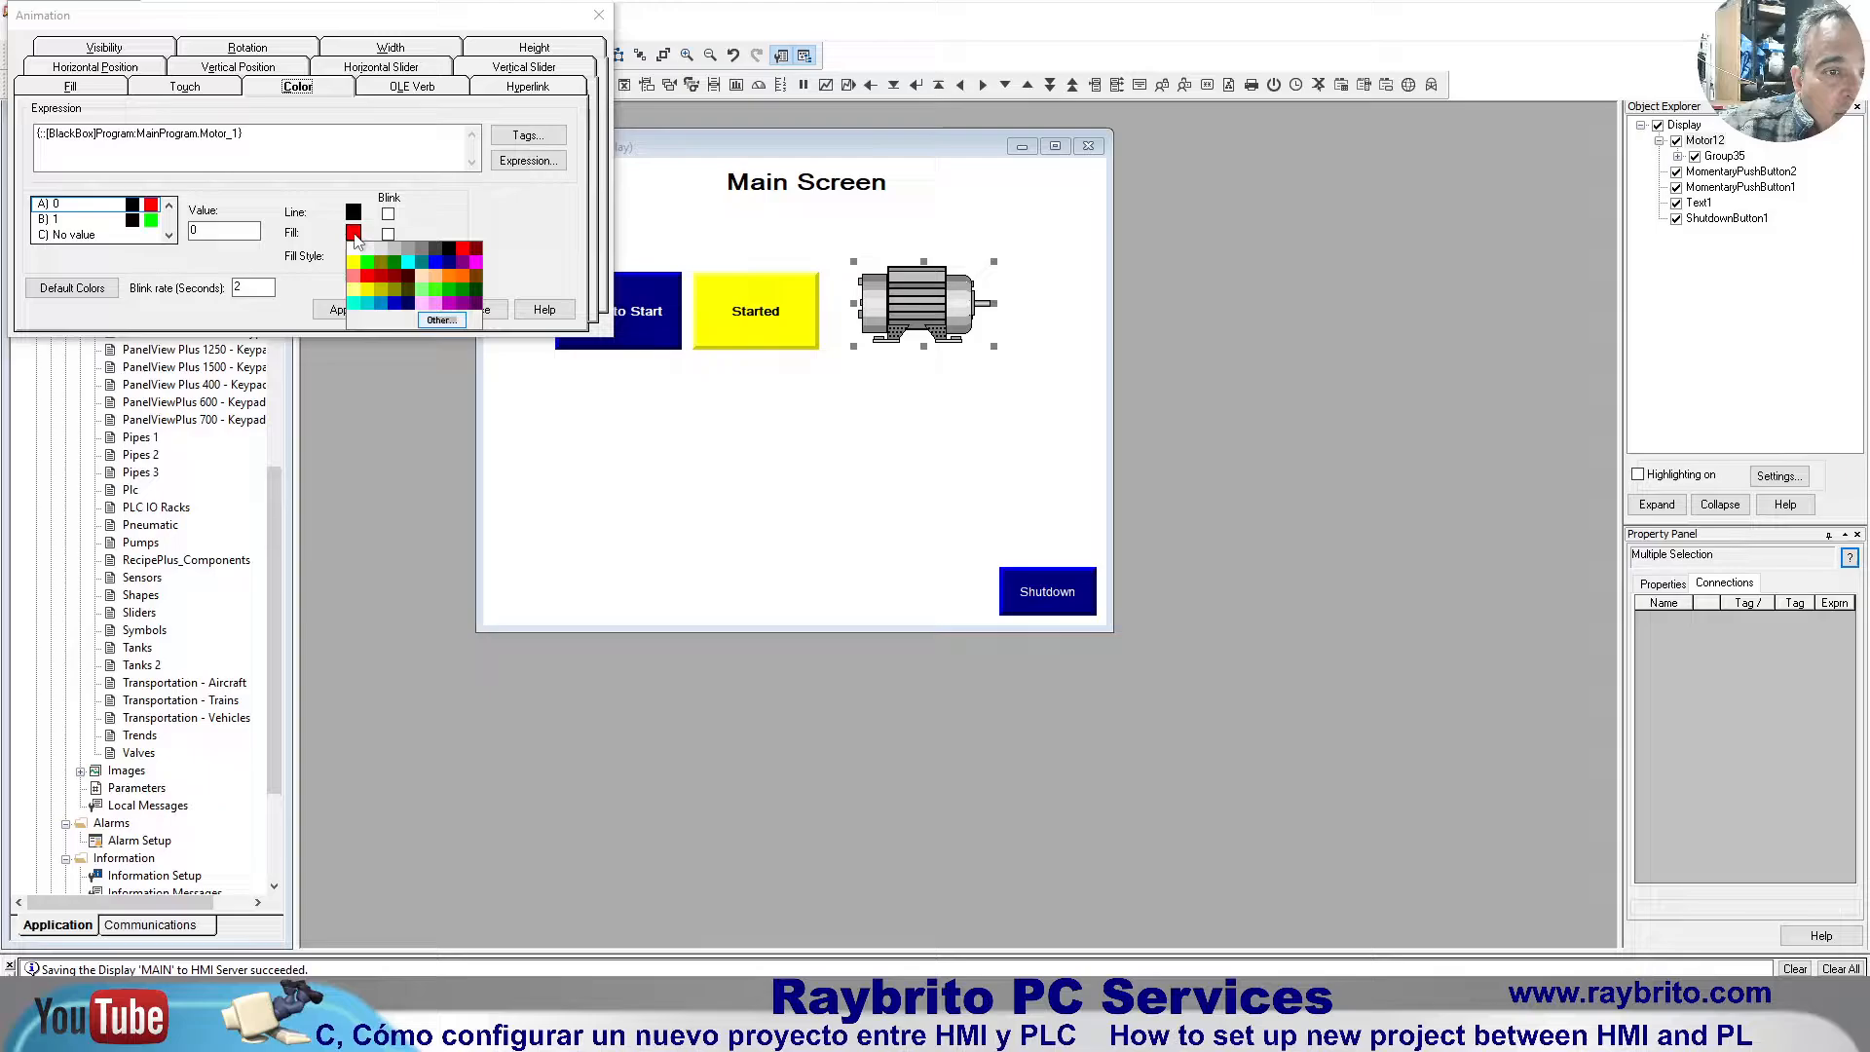
left_click(463, 248)
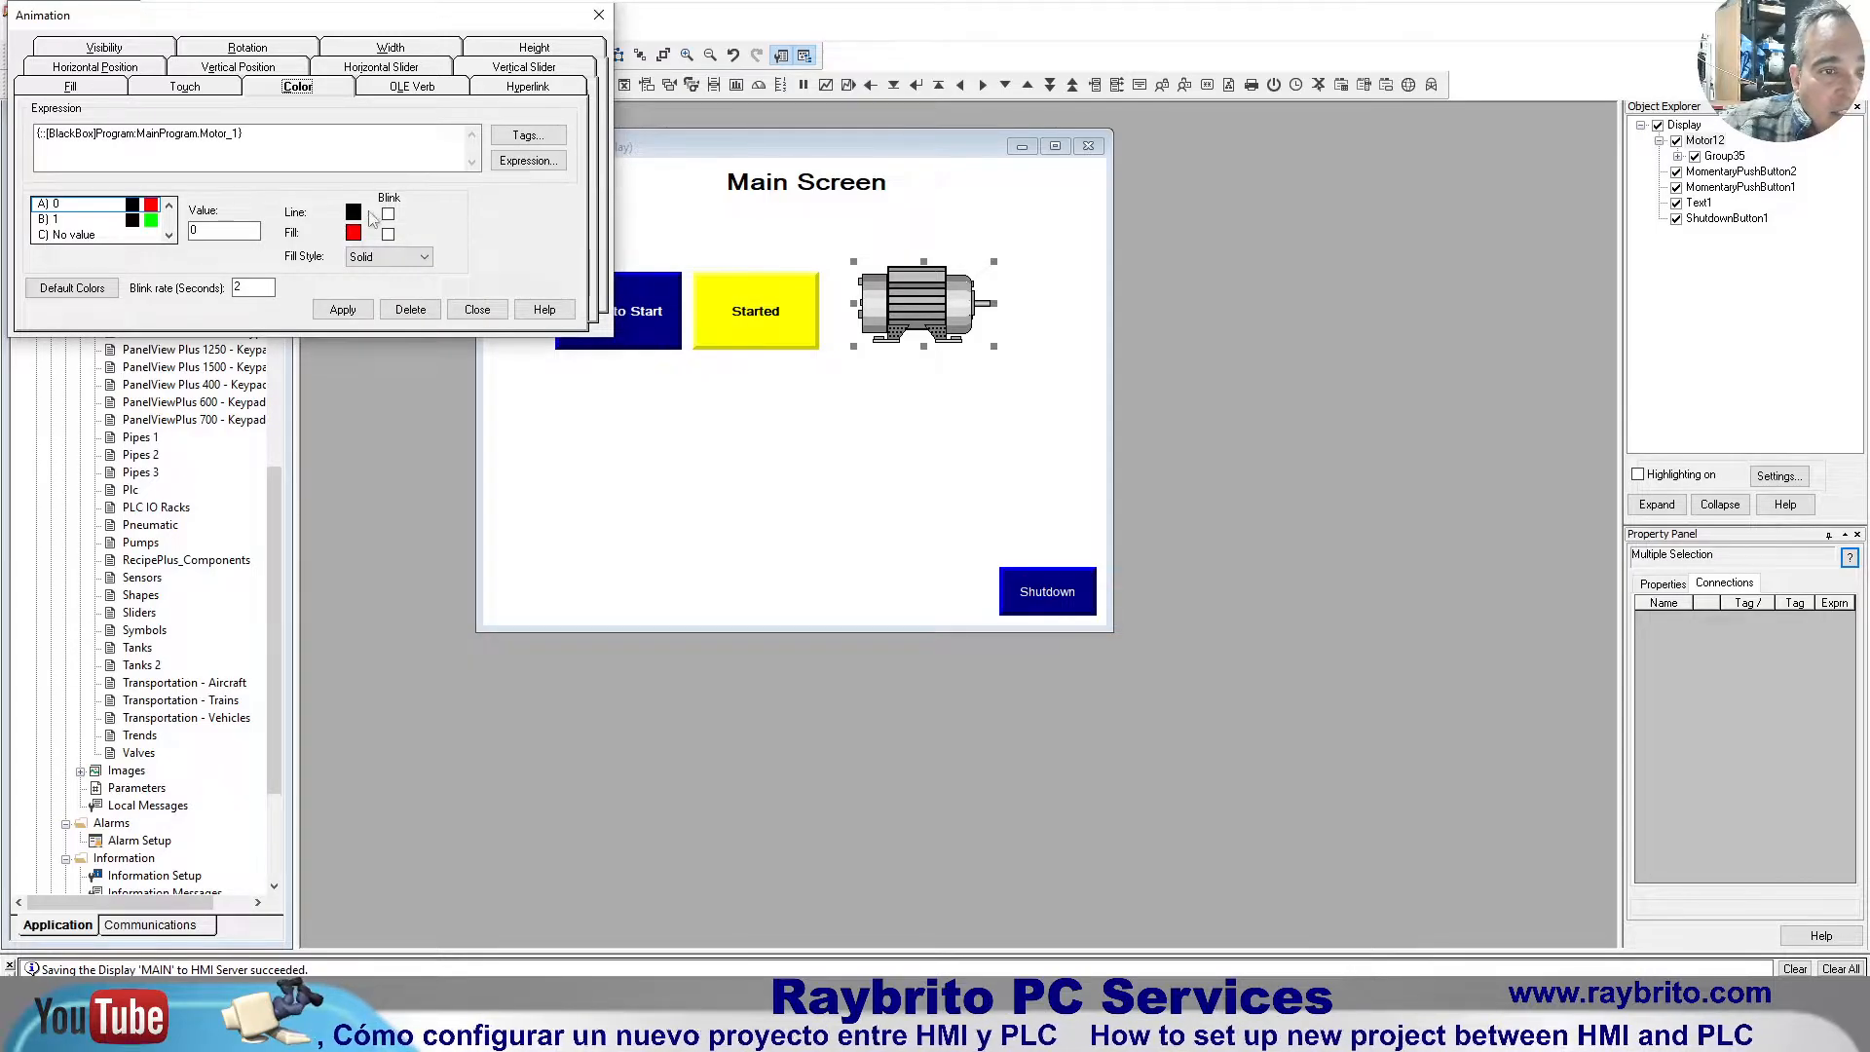
left_click(64, 220)
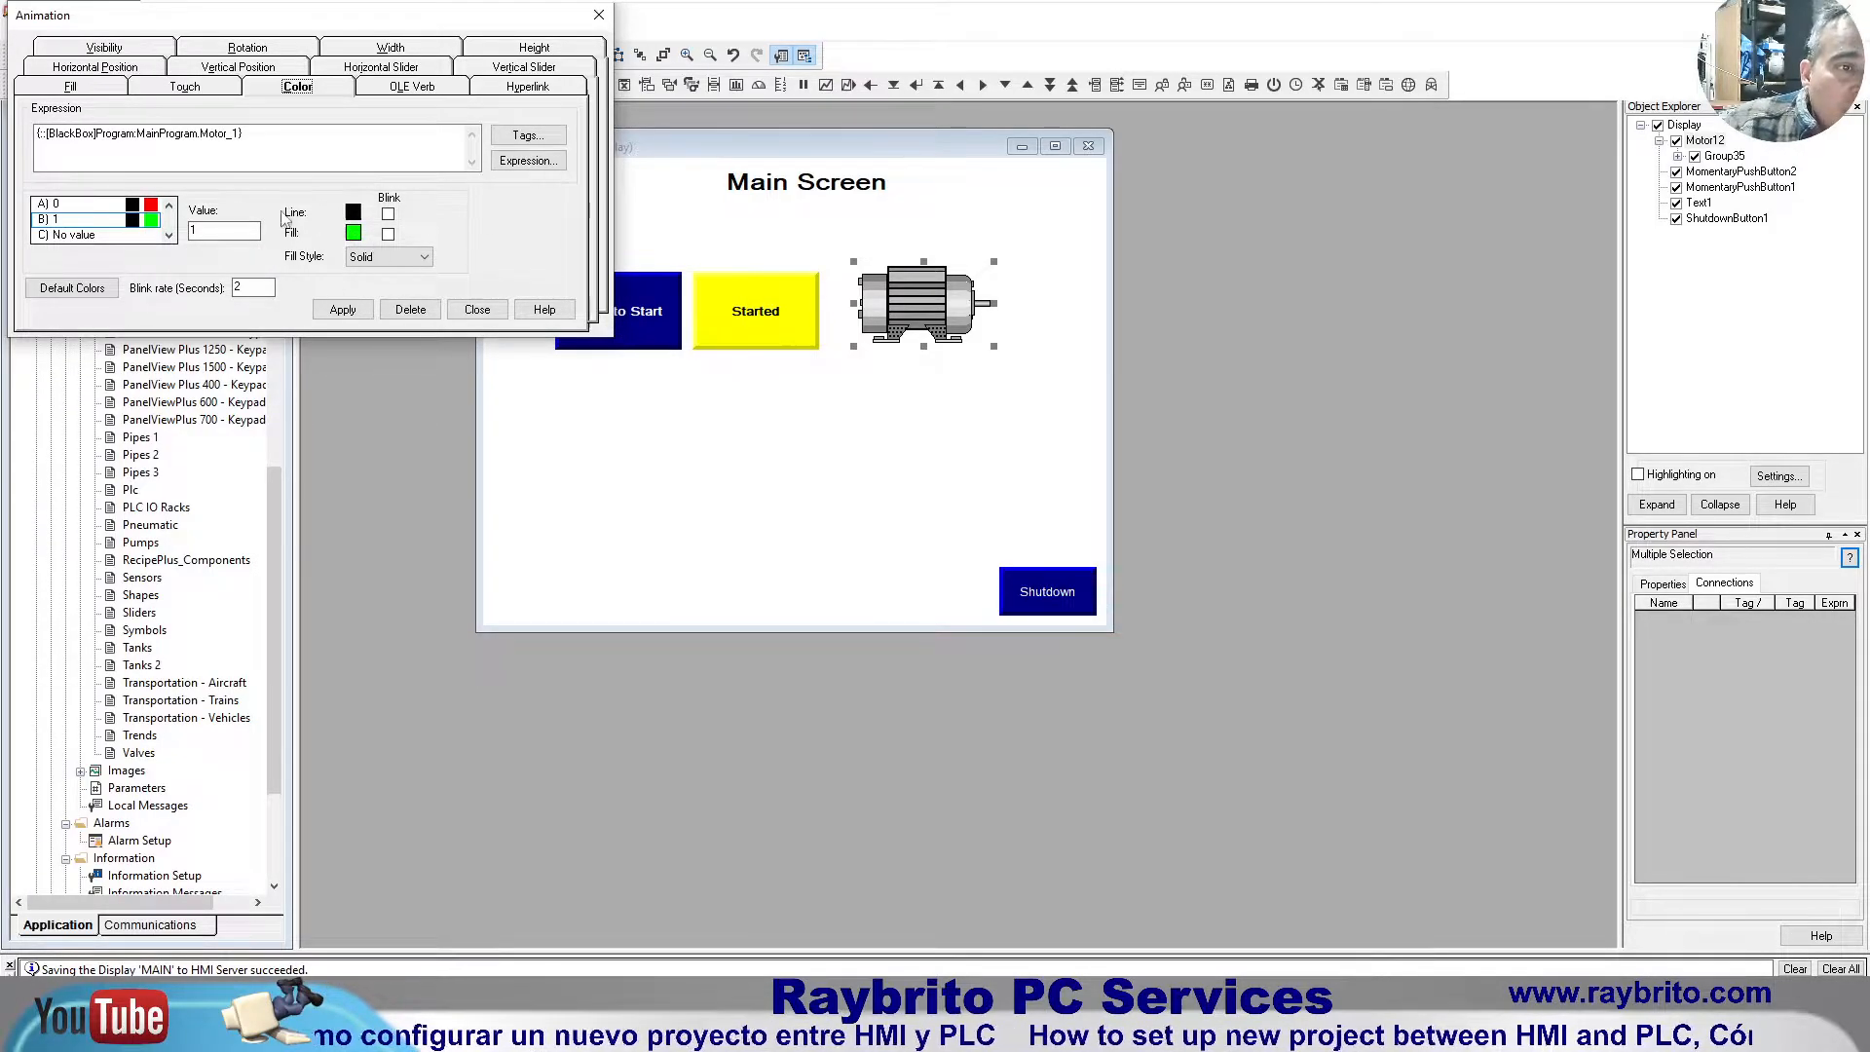
left_click(88, 204)
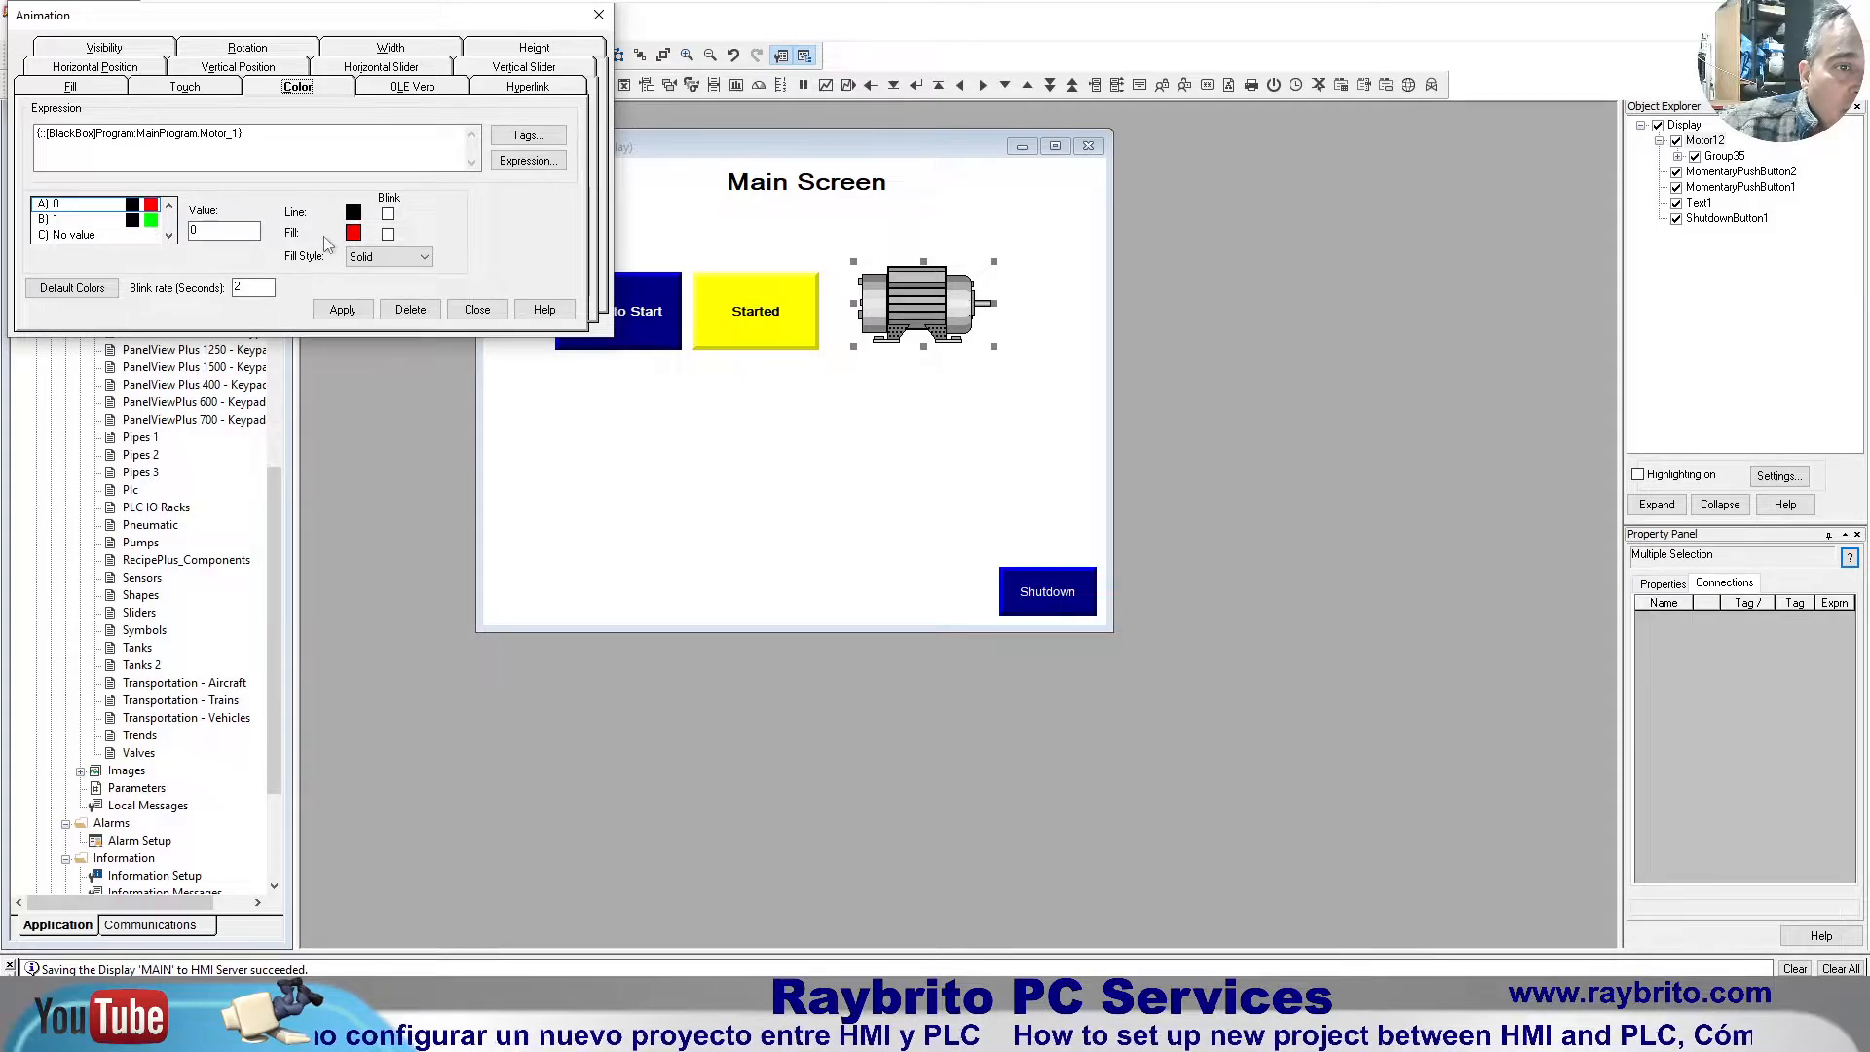
left_click(354, 233)
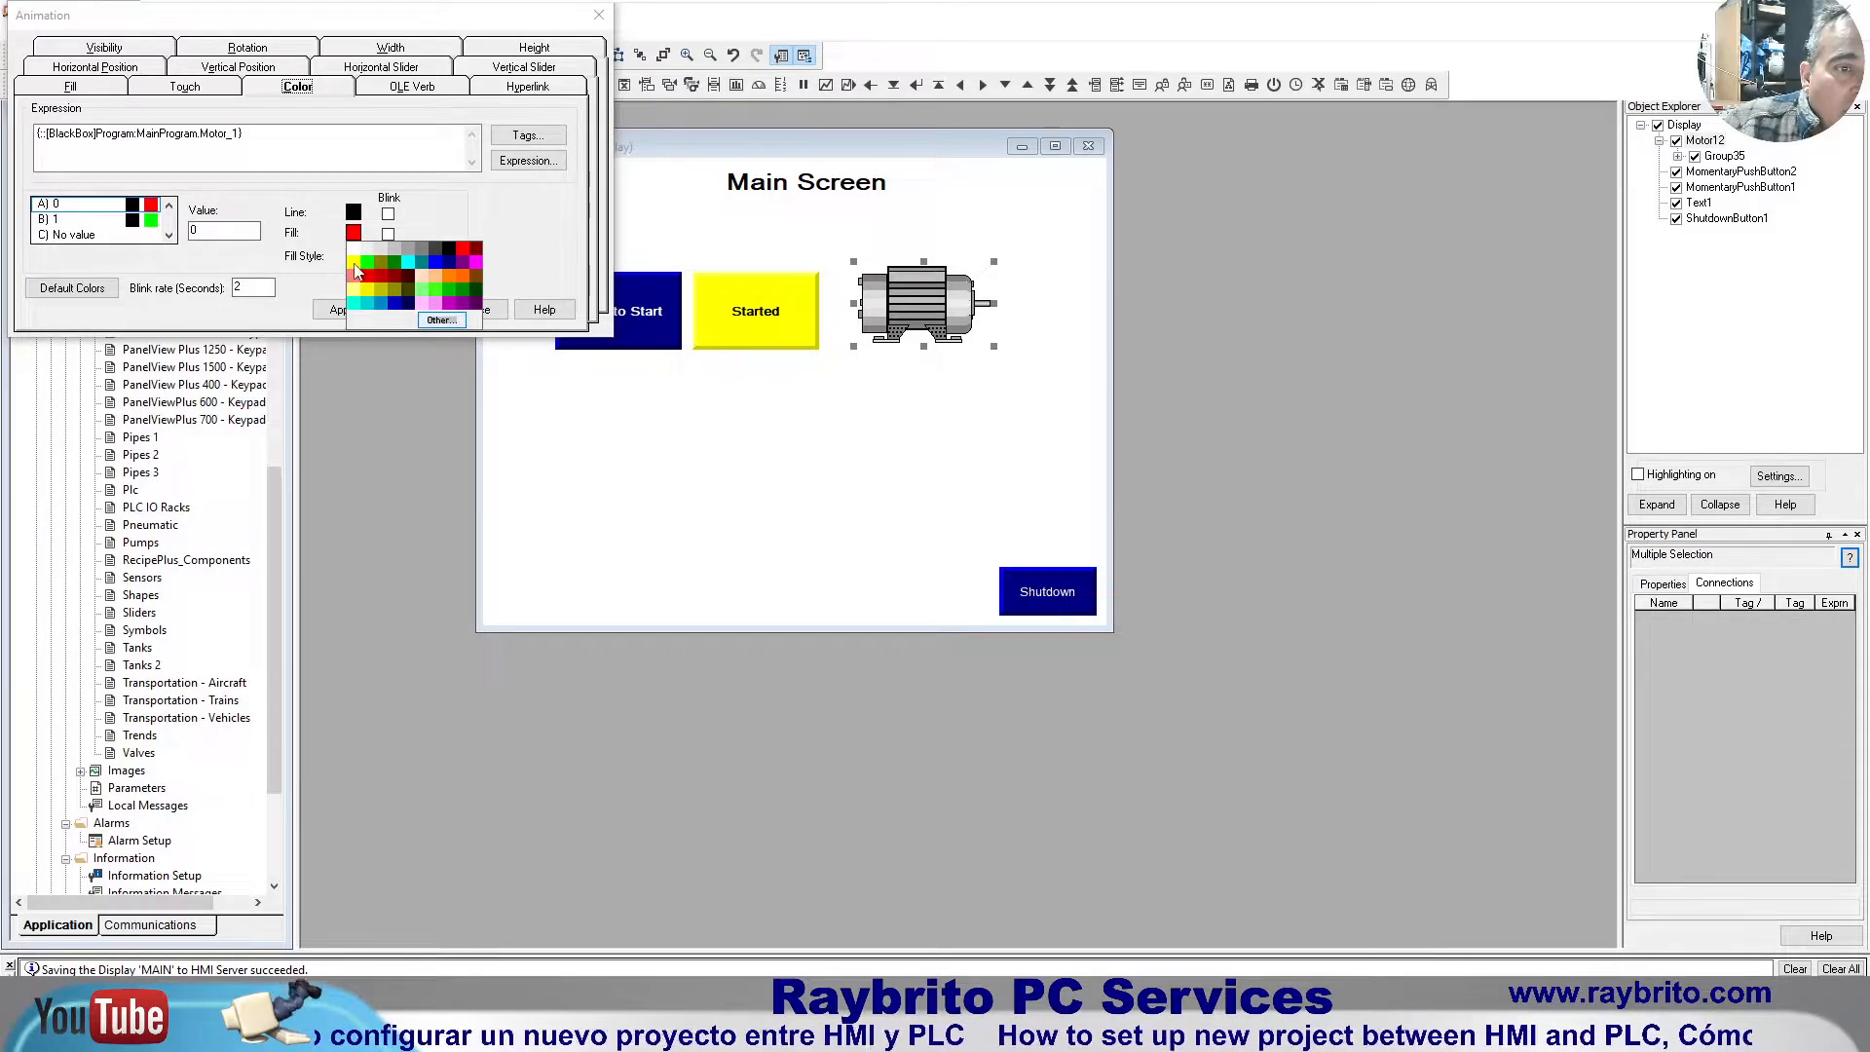
left_click(355, 265)
left_click(343, 309)
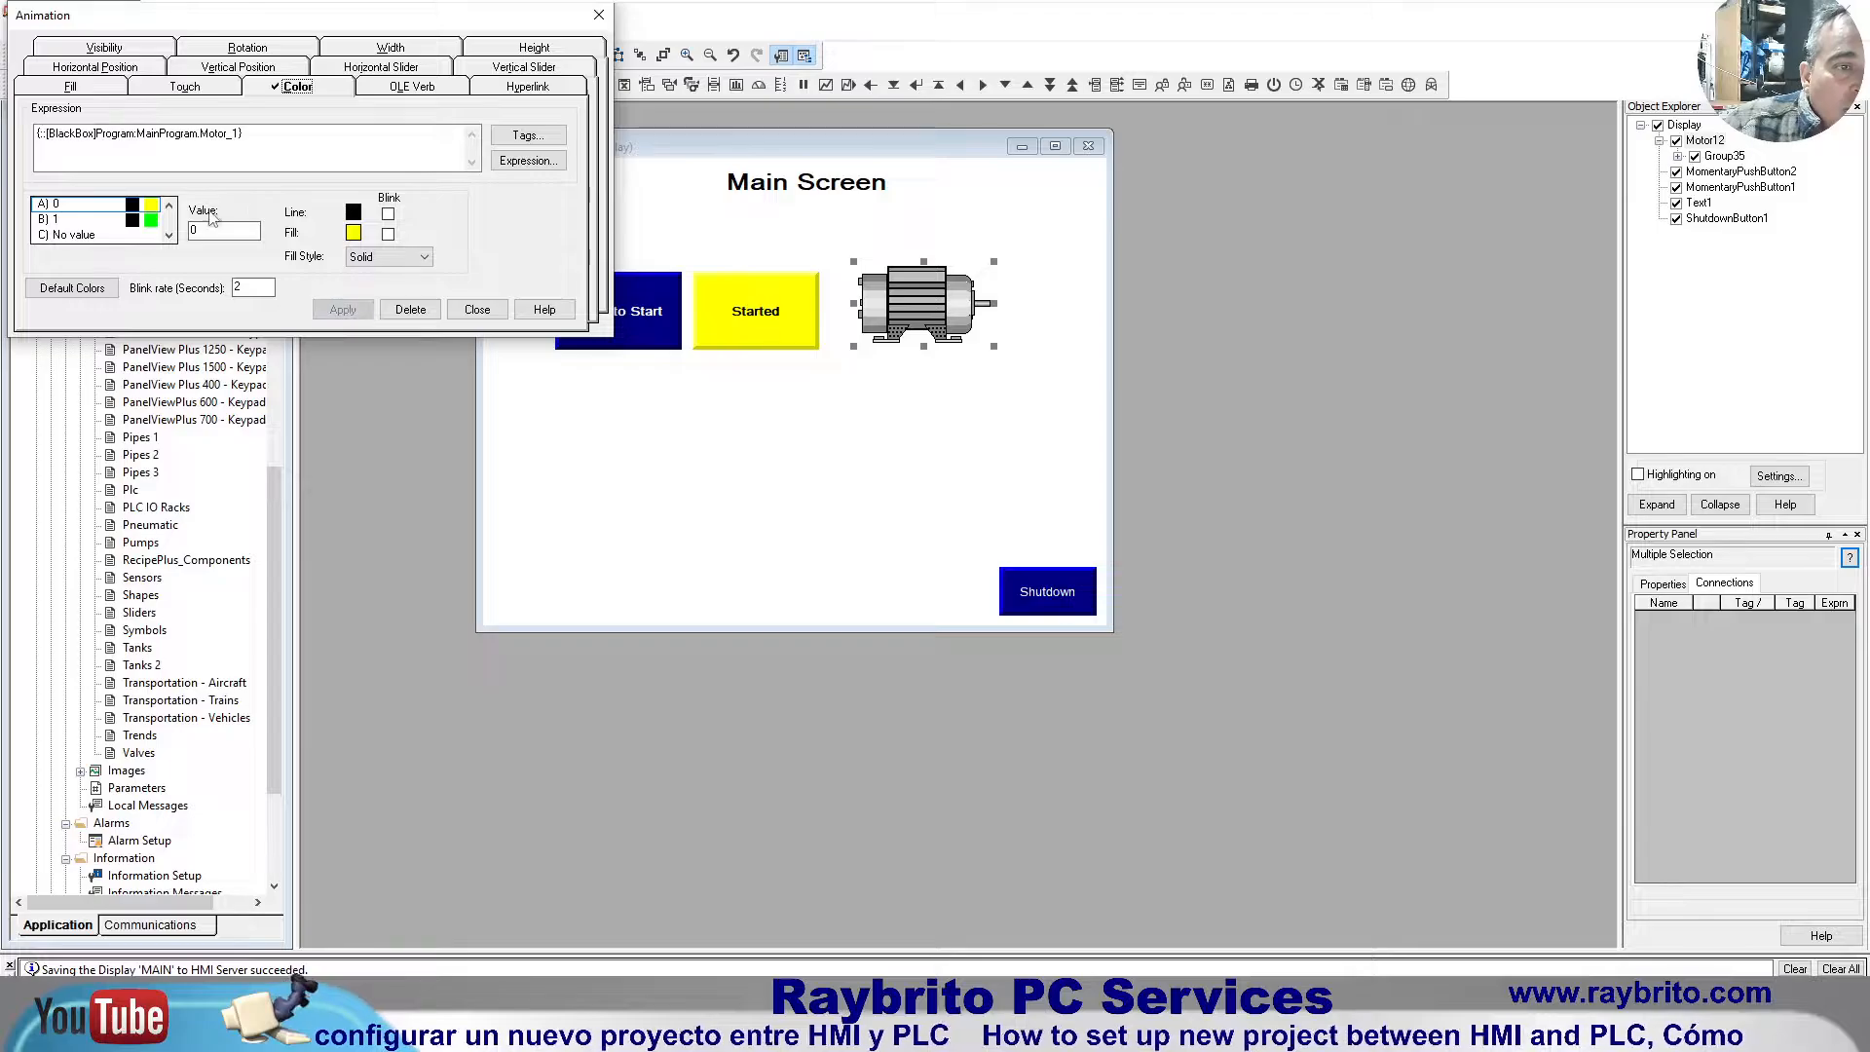
Step: Apply the motor's color animation with the green fill for value 1, close the animation settings and deselect the motor
left_click(88, 219)
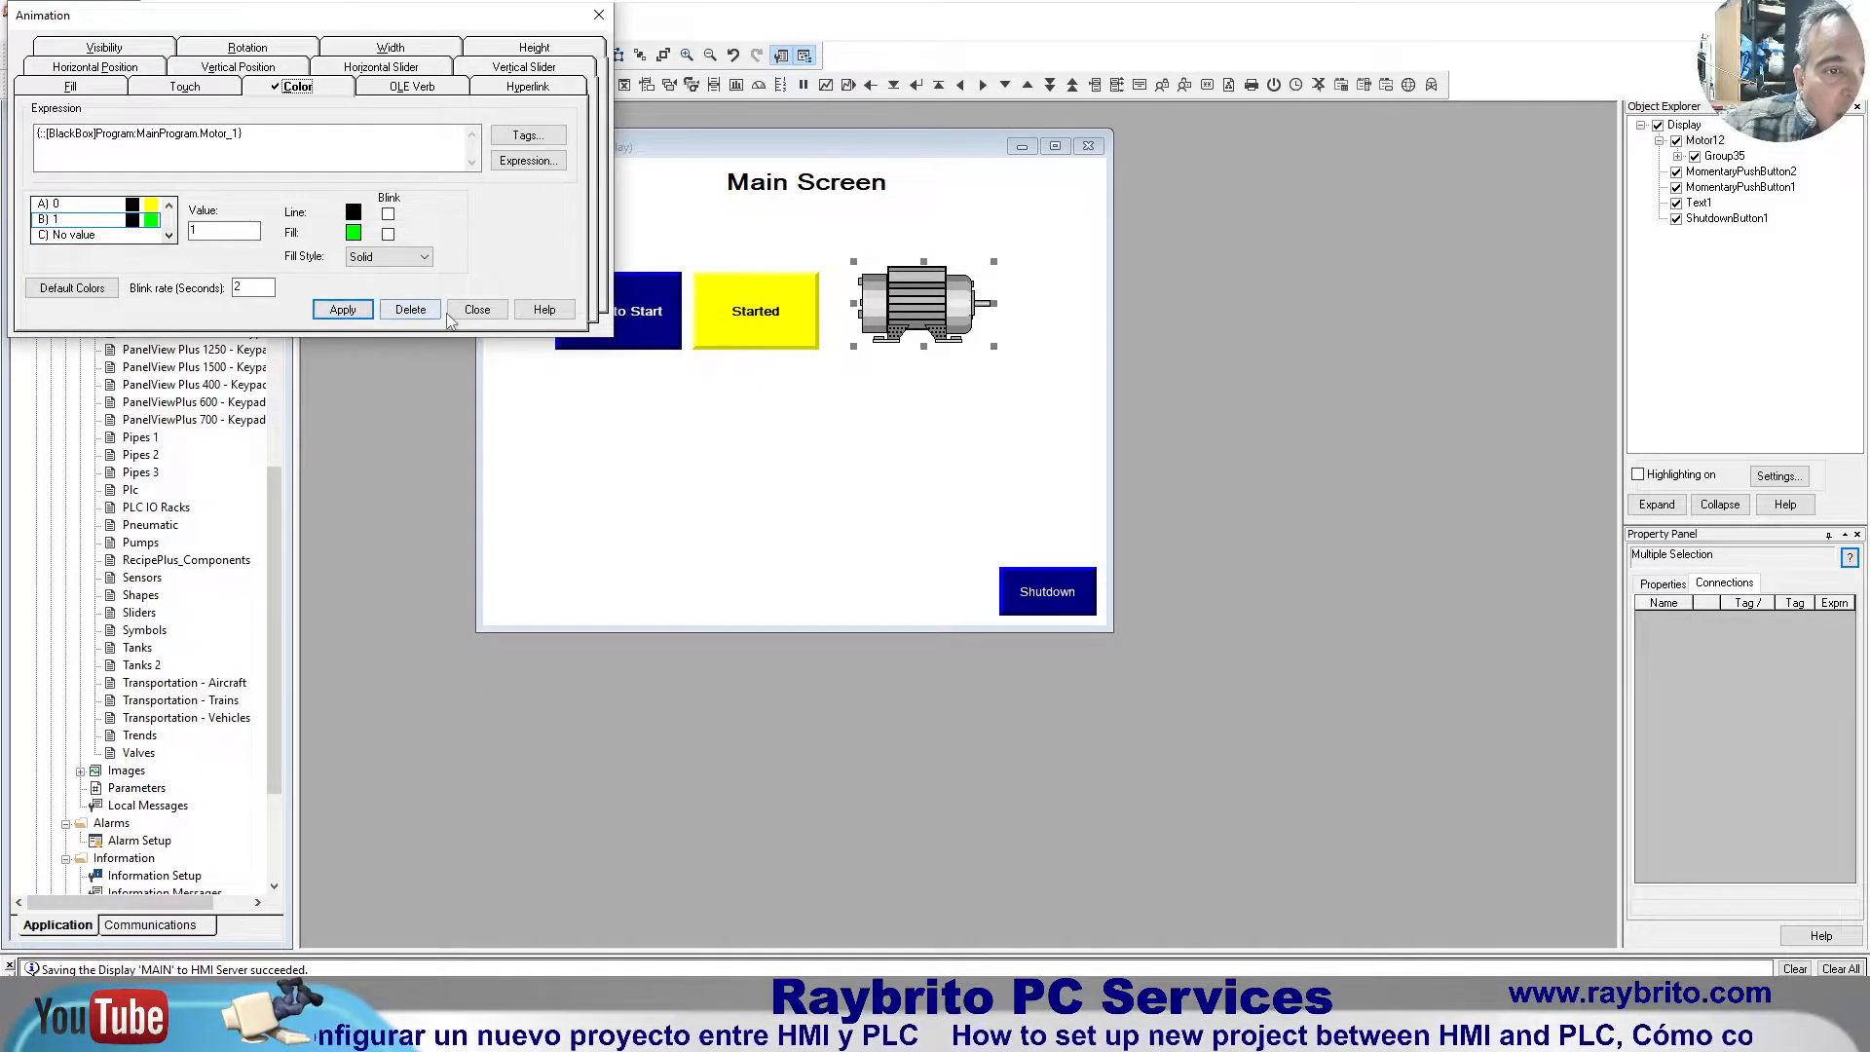
left_click(336, 311)
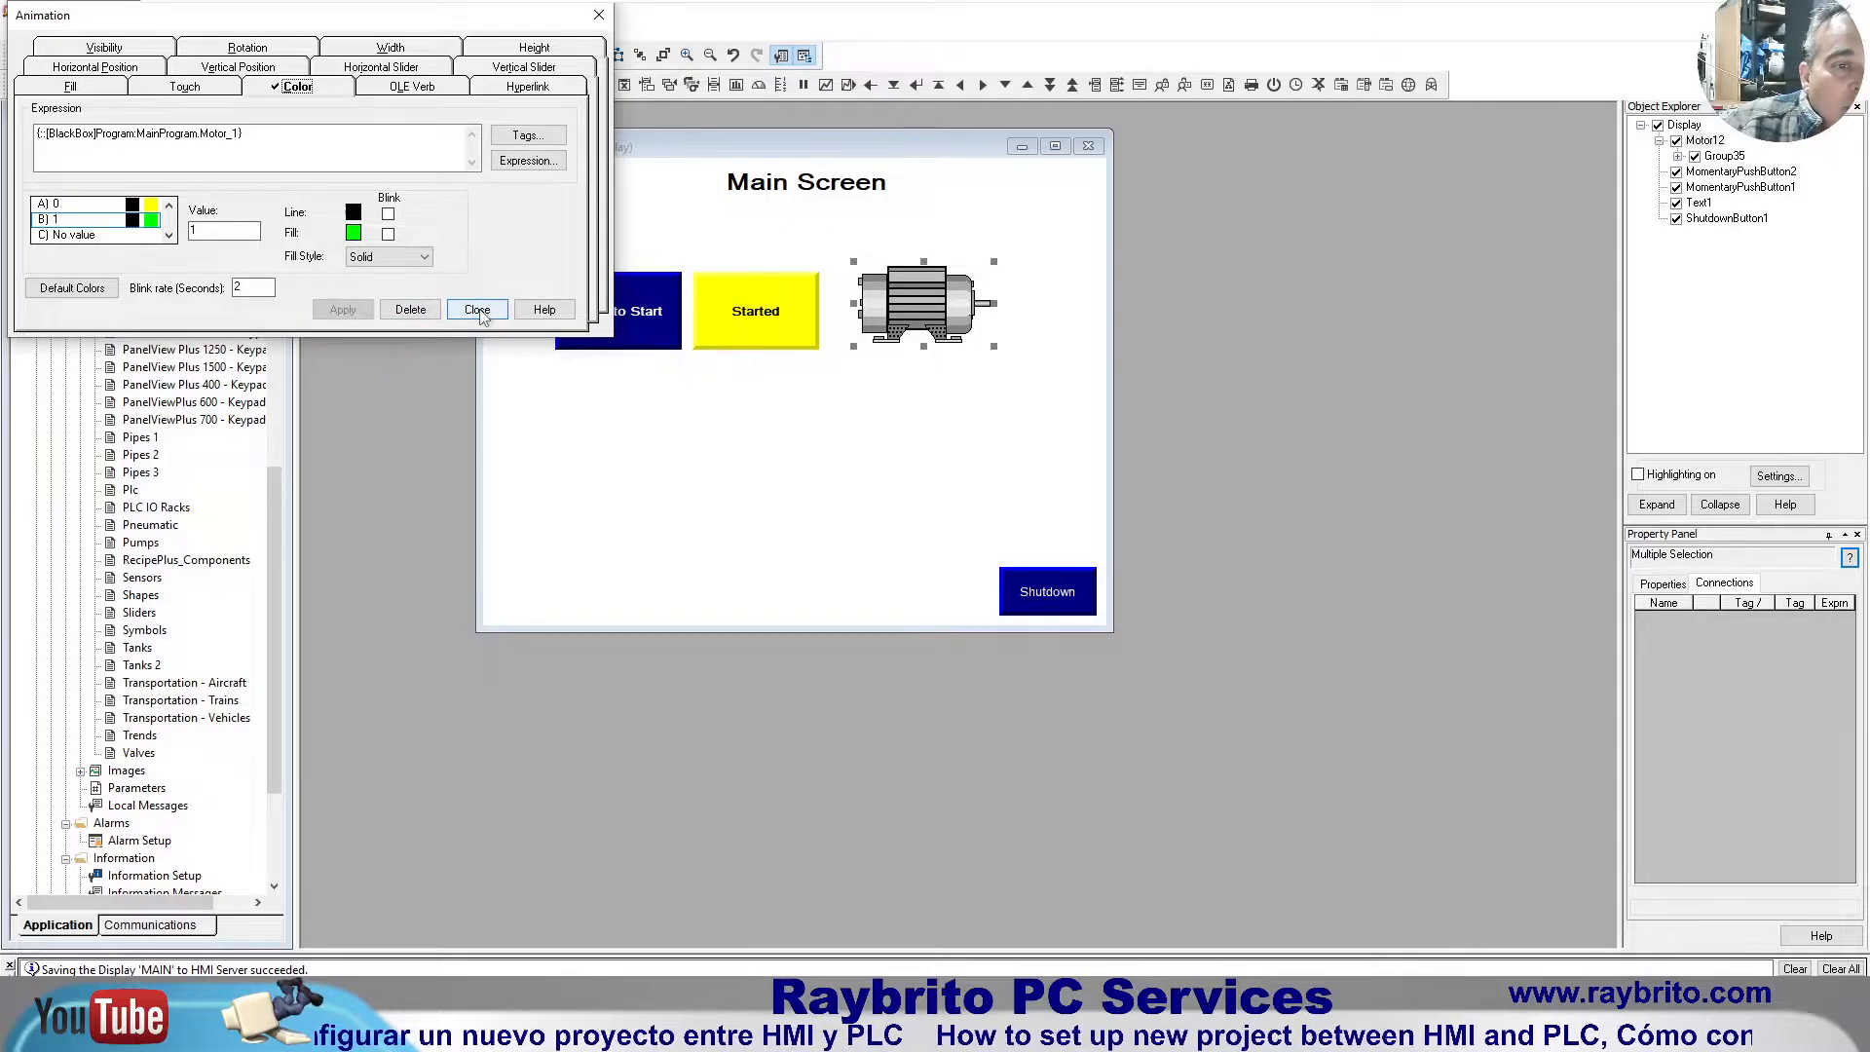
left_click(112, 205)
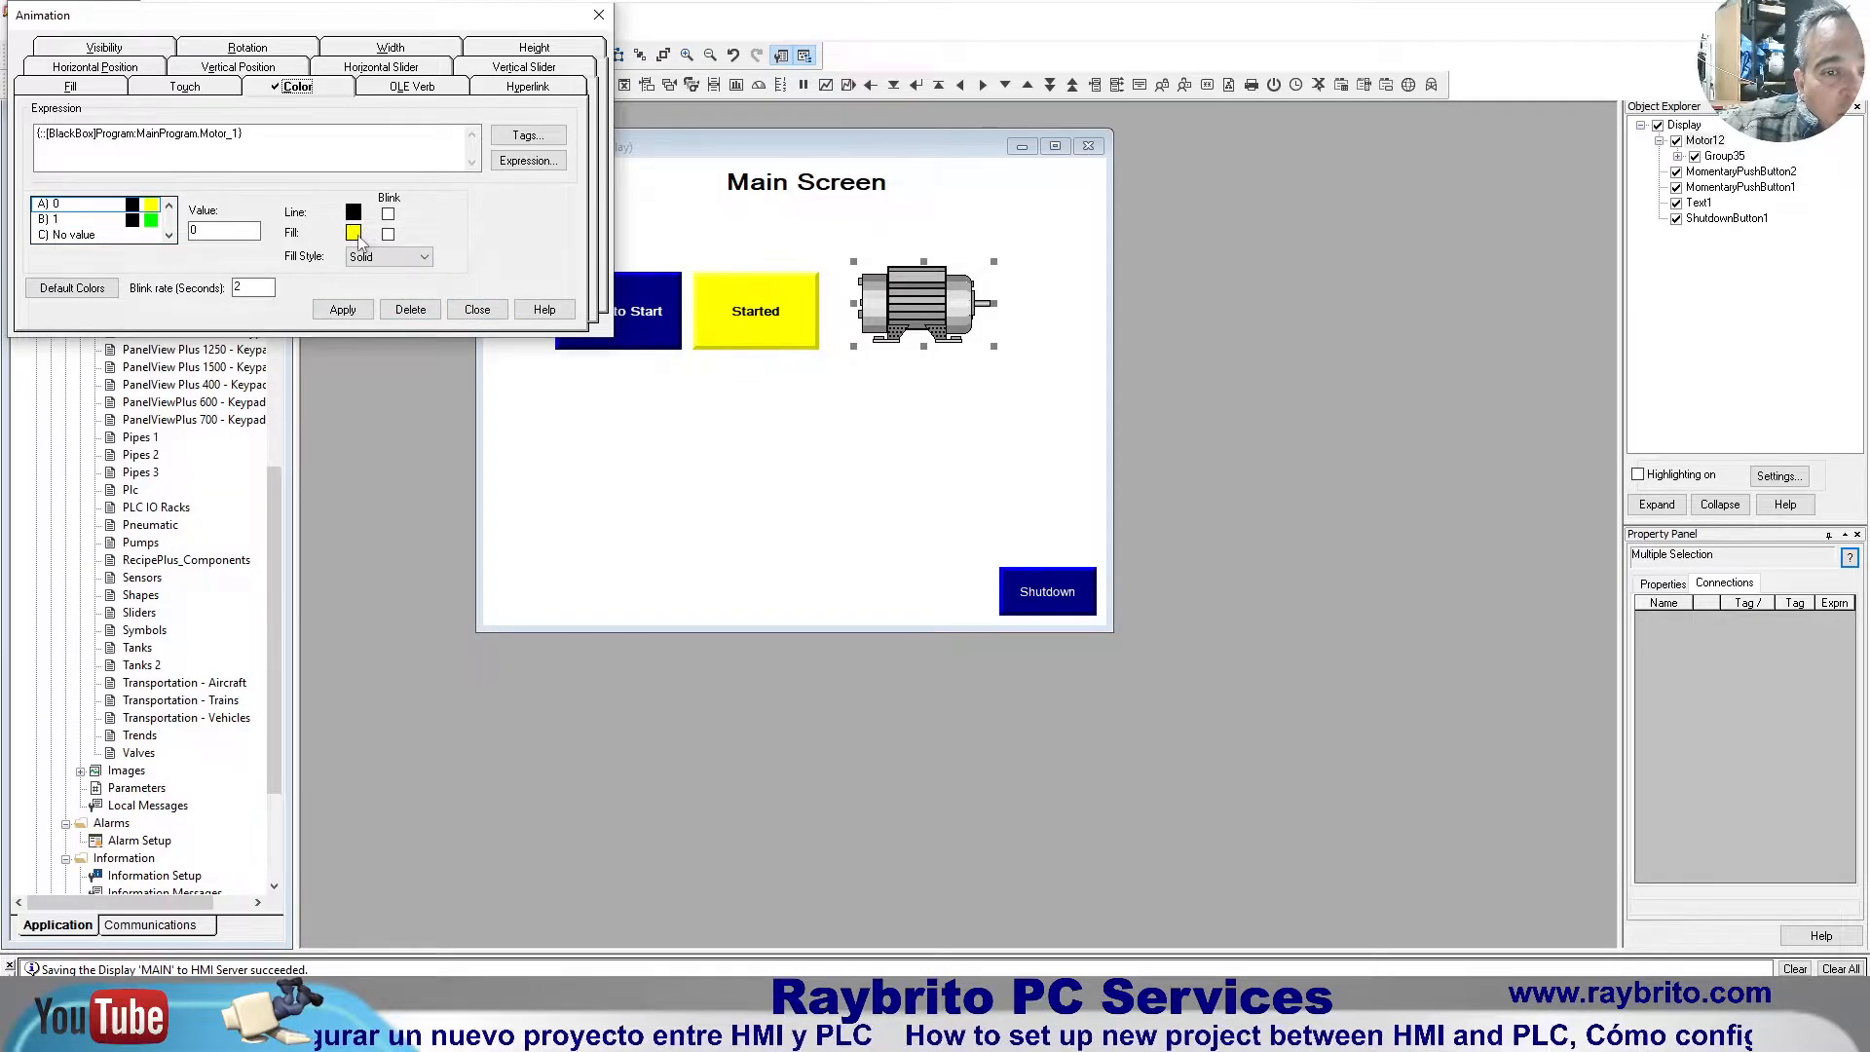
left_click(101, 222)
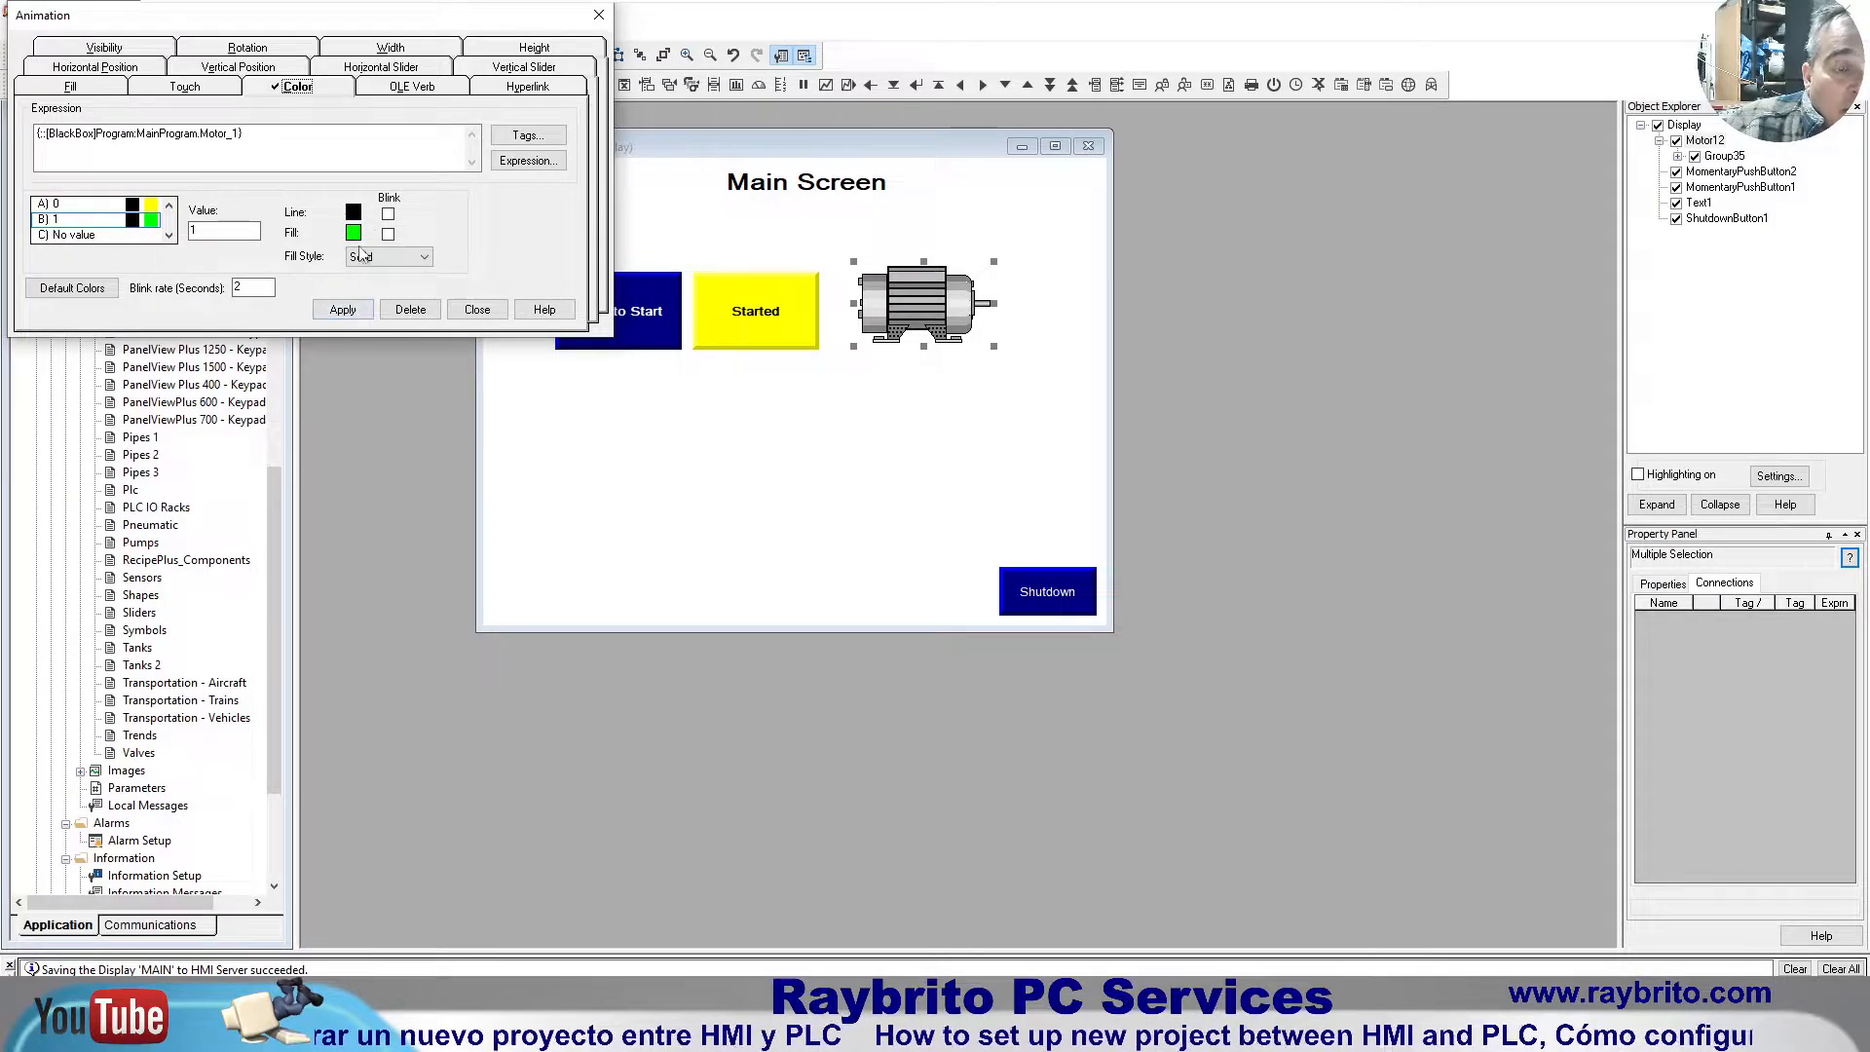
left_click(360, 313)
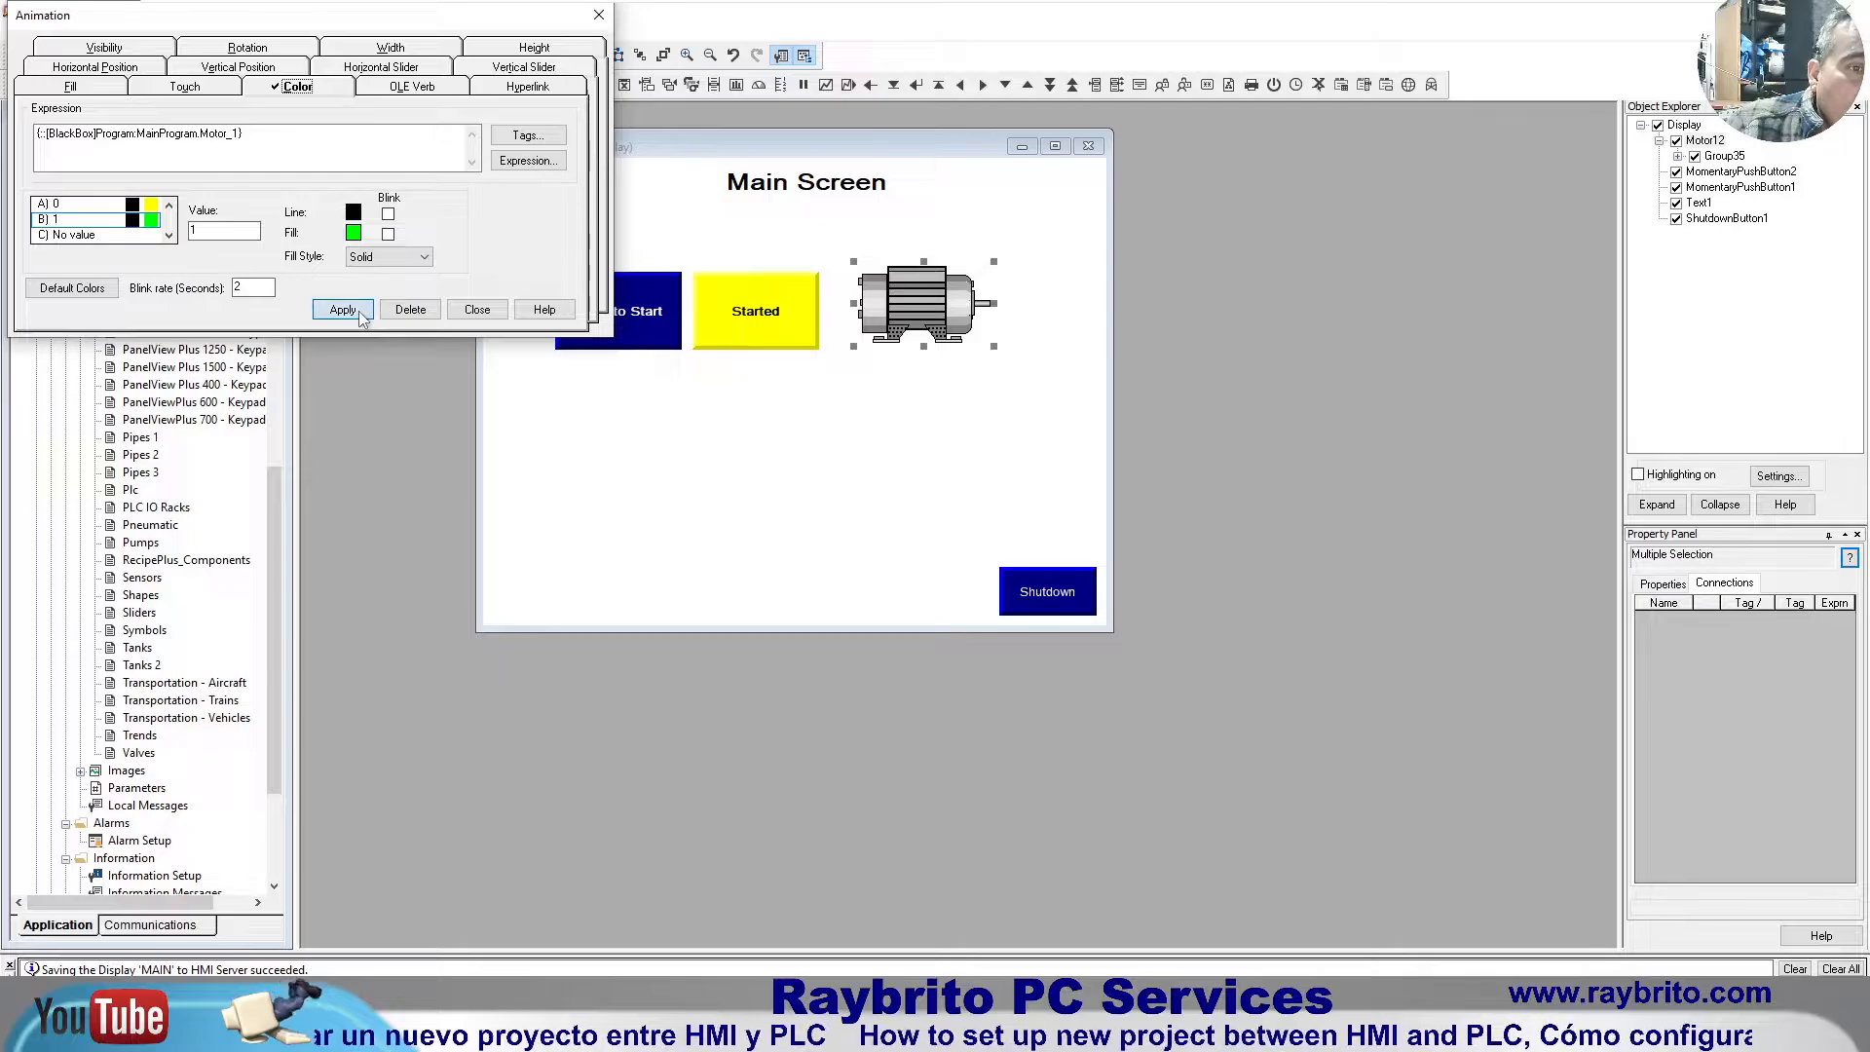
left_click(477, 310)
left_click(662, 421)
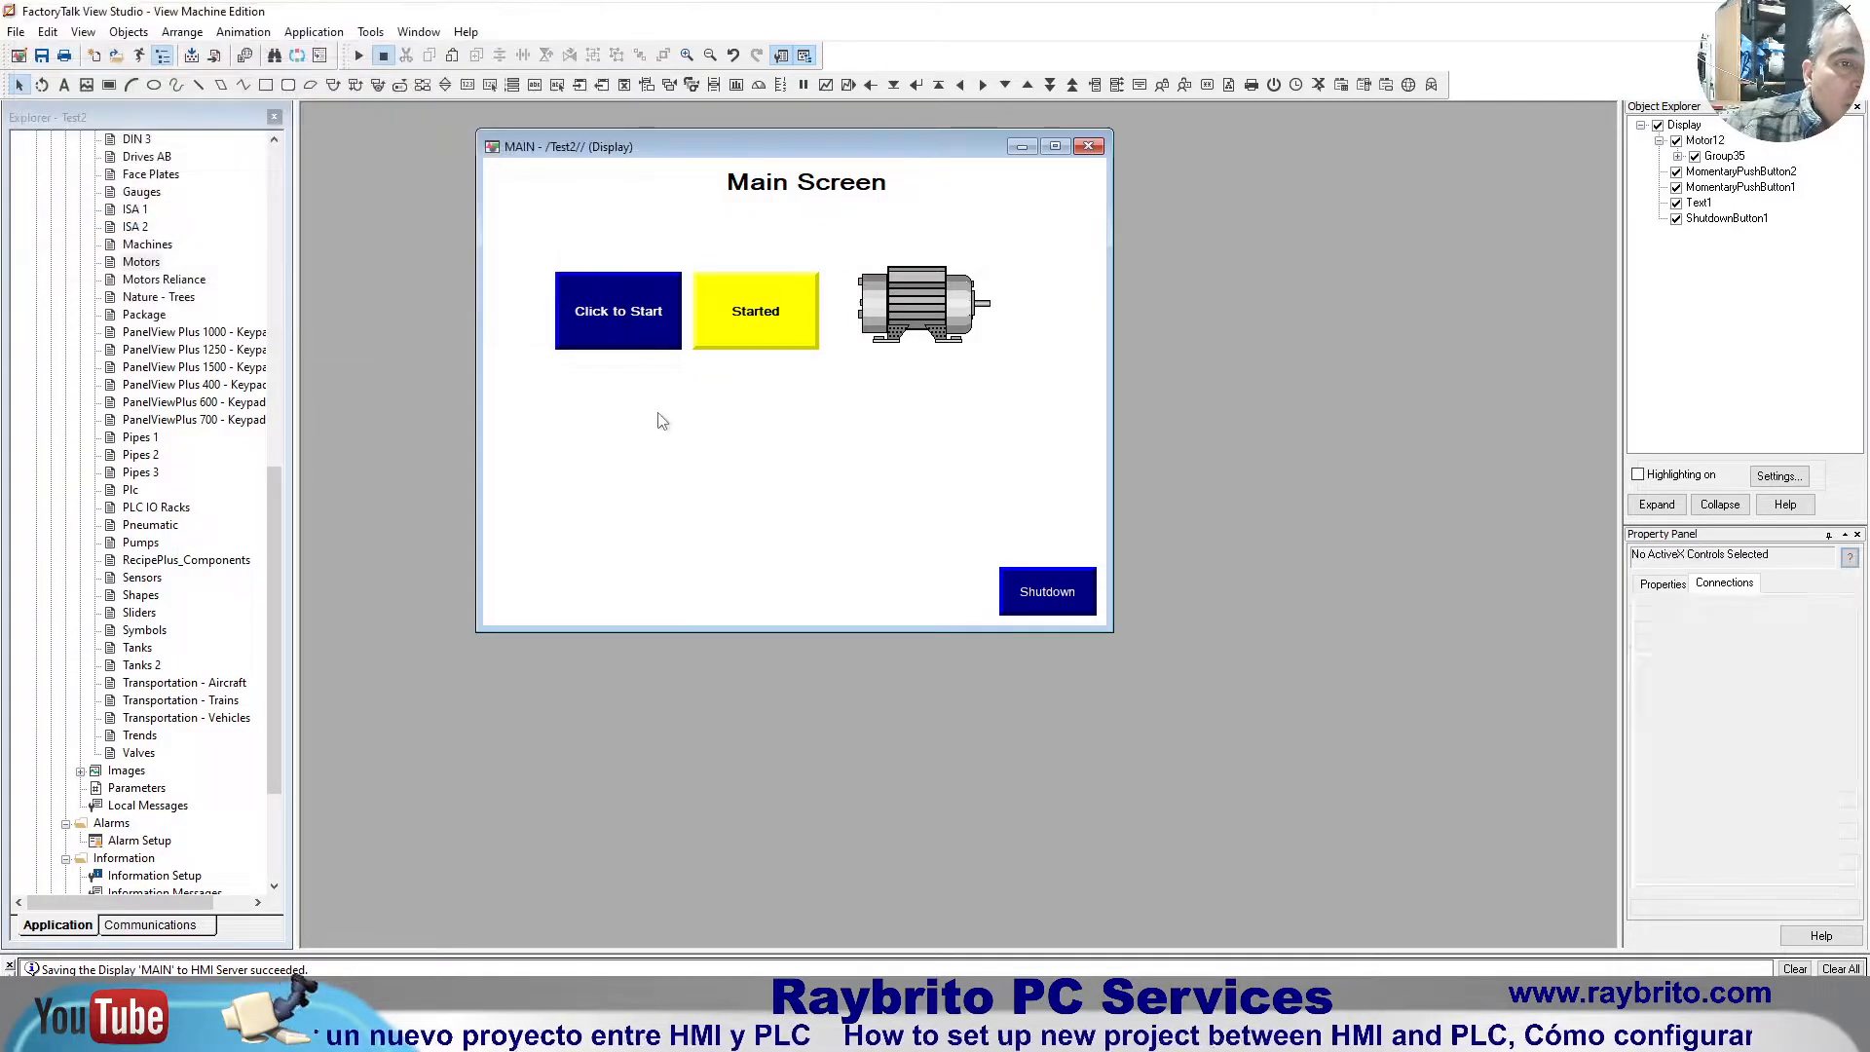
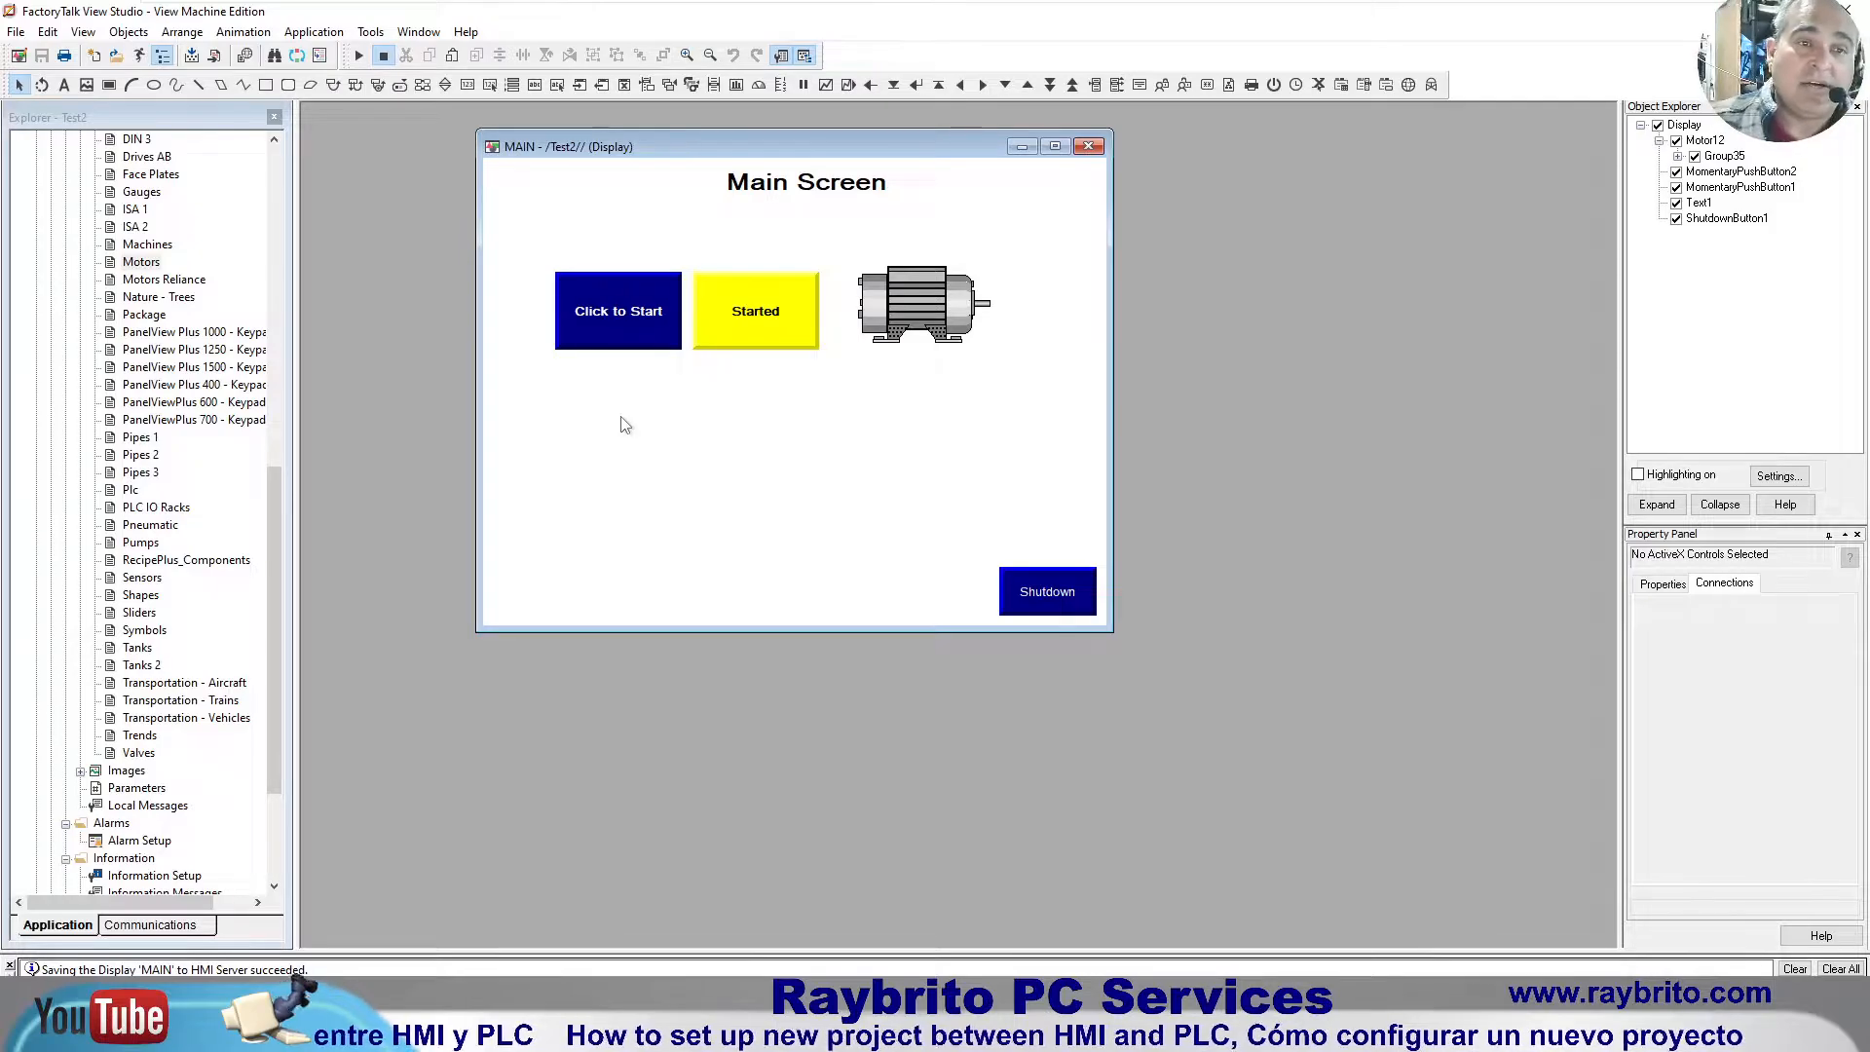
Step: Test-run the Main Screen display, starting and stopping the motor repeatedly to check the button and motor colors
left_click(359, 55)
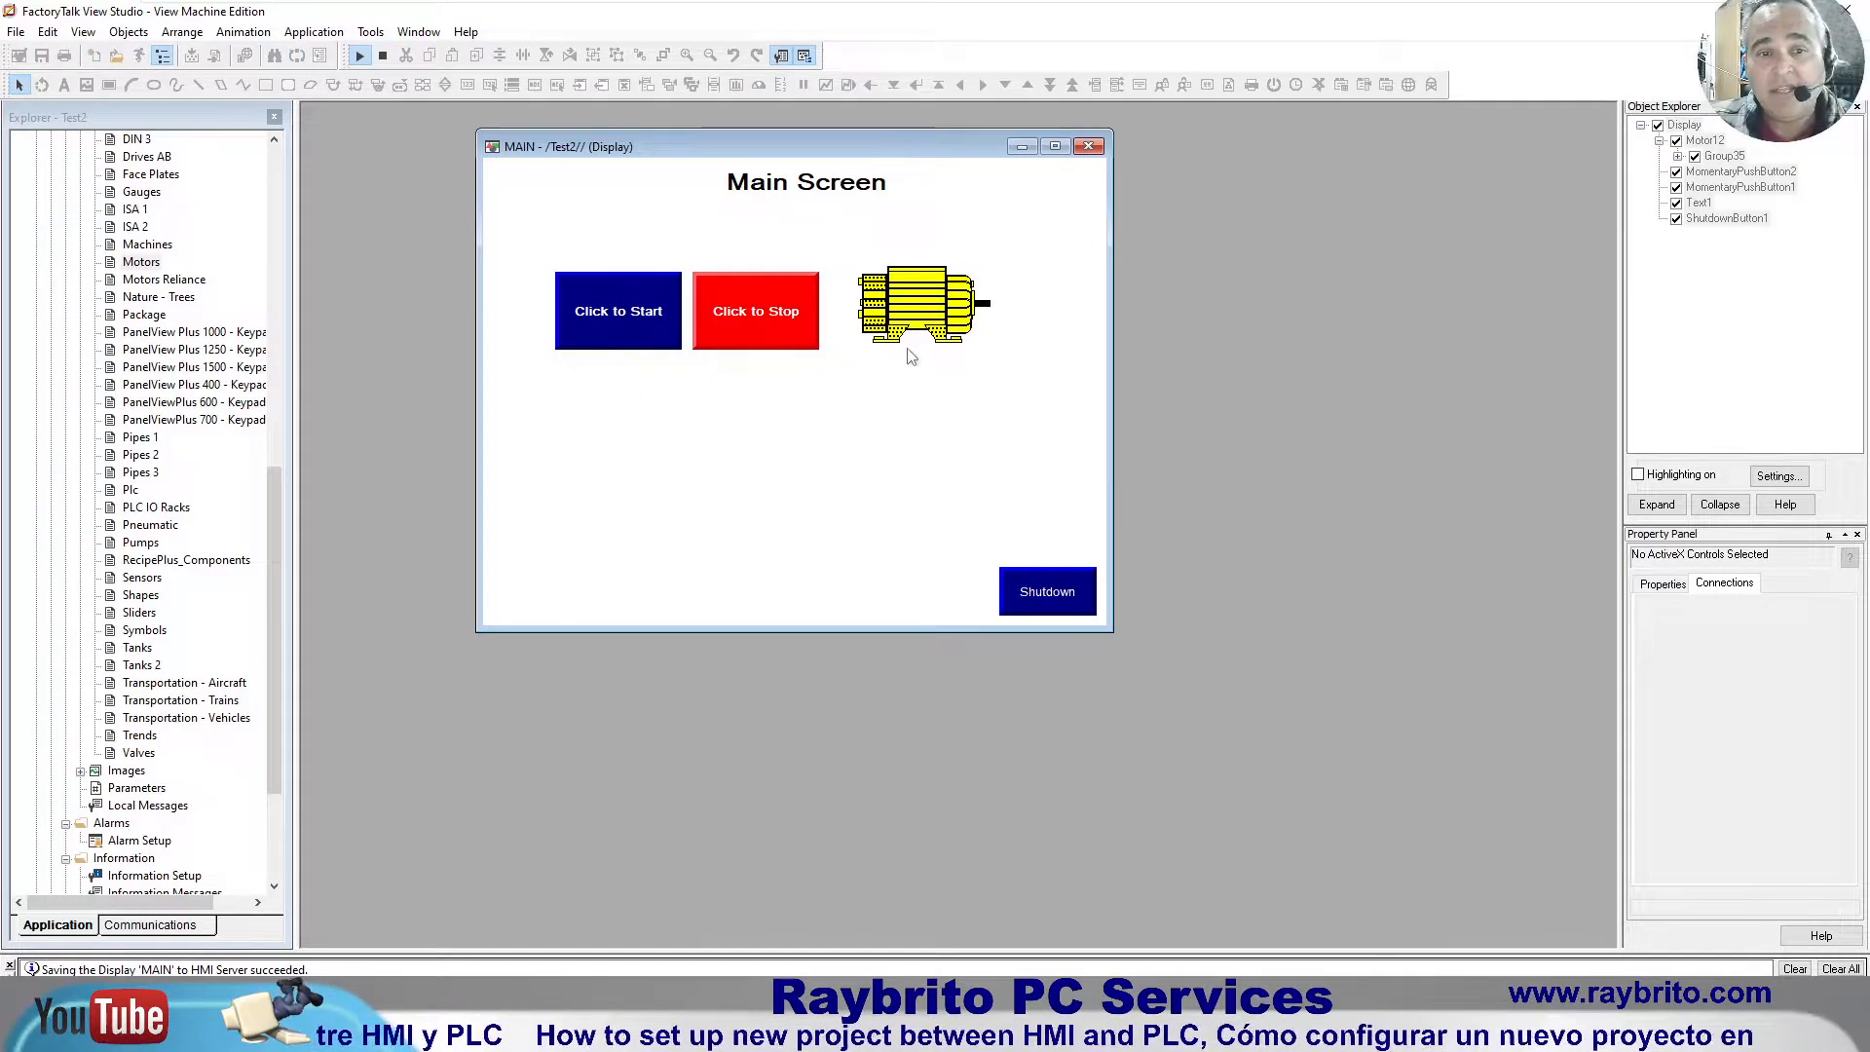
left_click(606, 319)
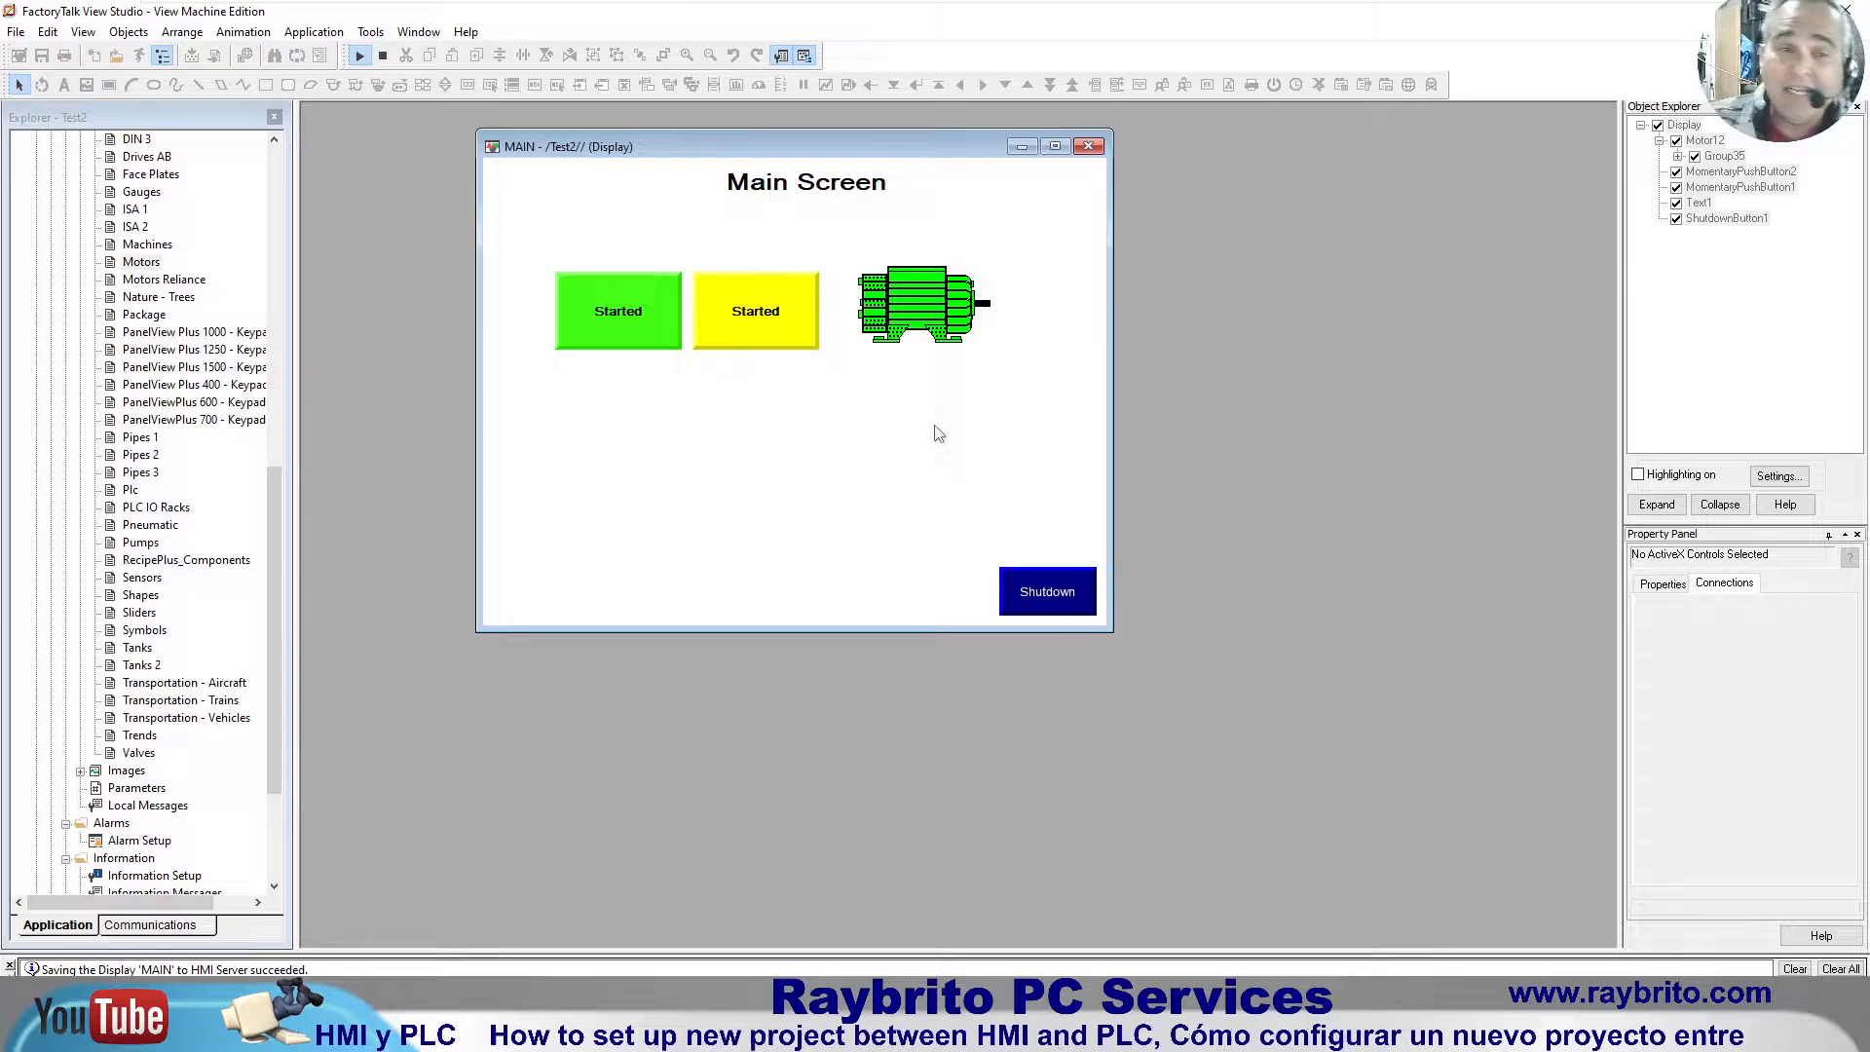
left_click(573, 321)
left_click(621, 321)
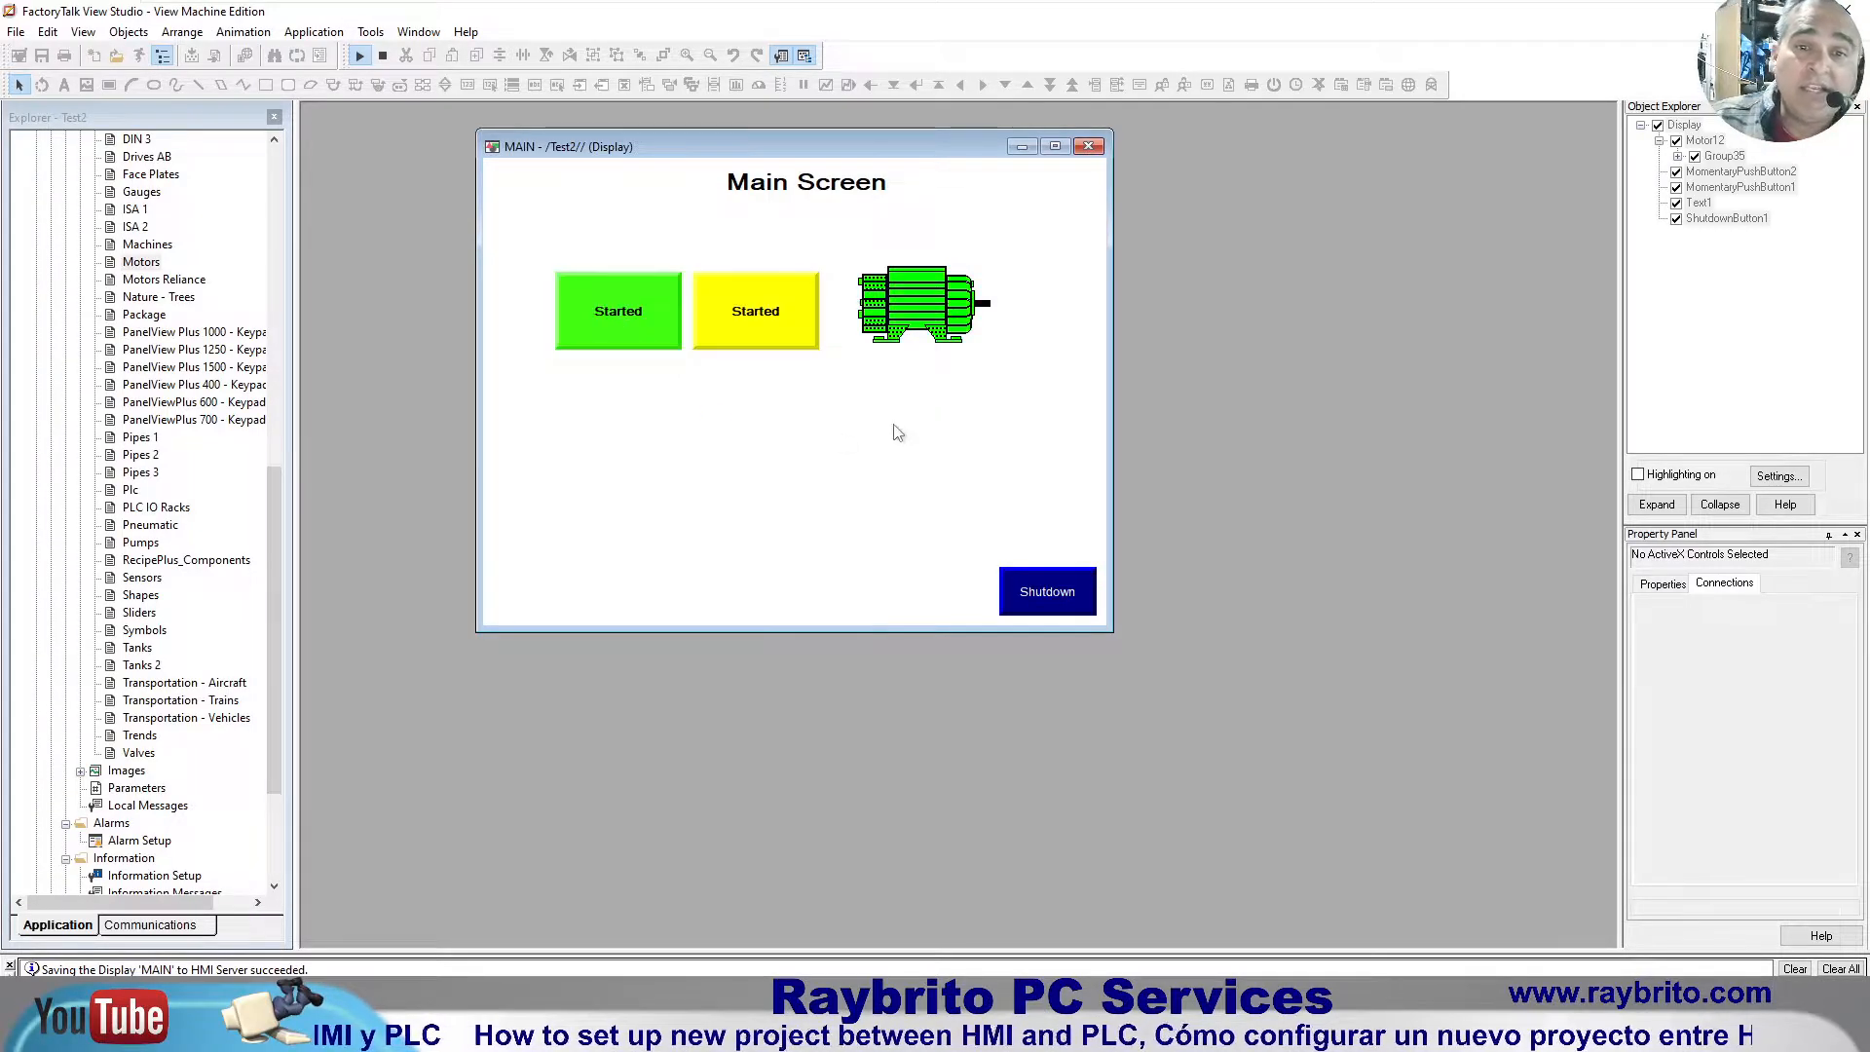
left_click(792, 320)
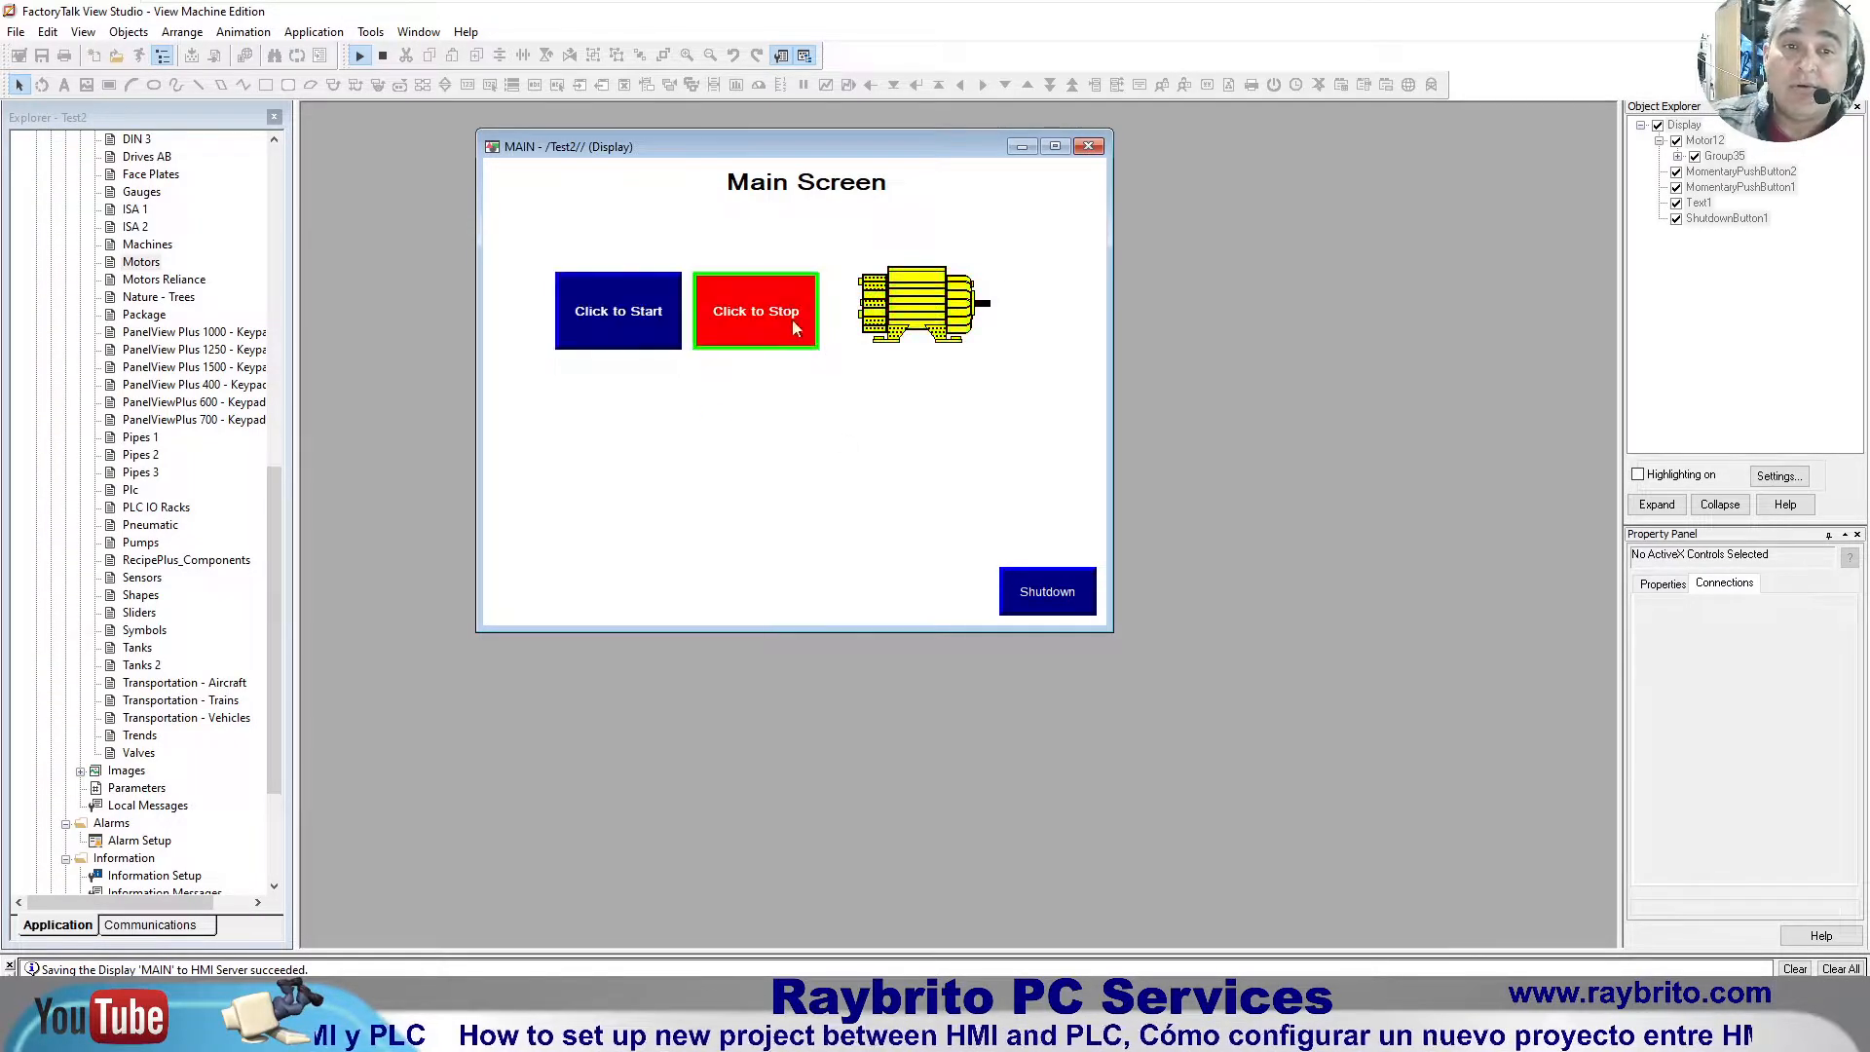
left_click(651, 325)
left_click(768, 323)
left_click(658, 326)
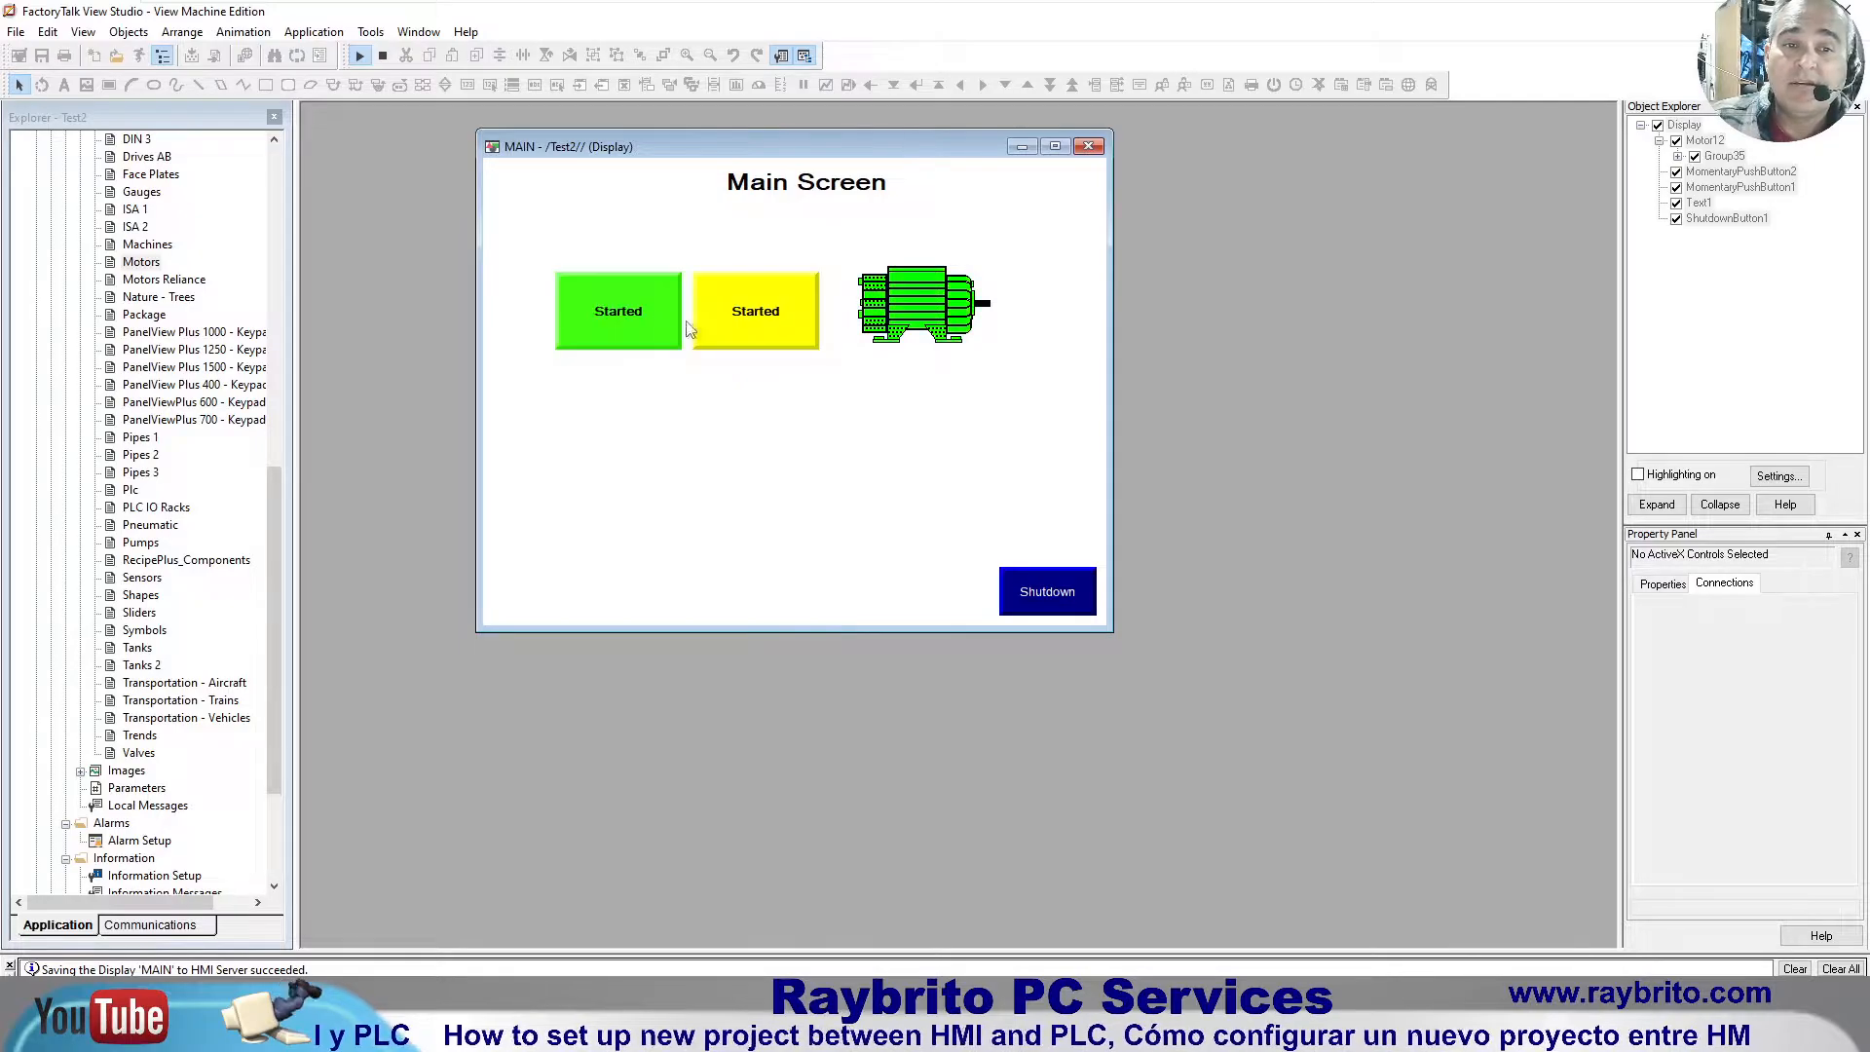
left_click(748, 322)
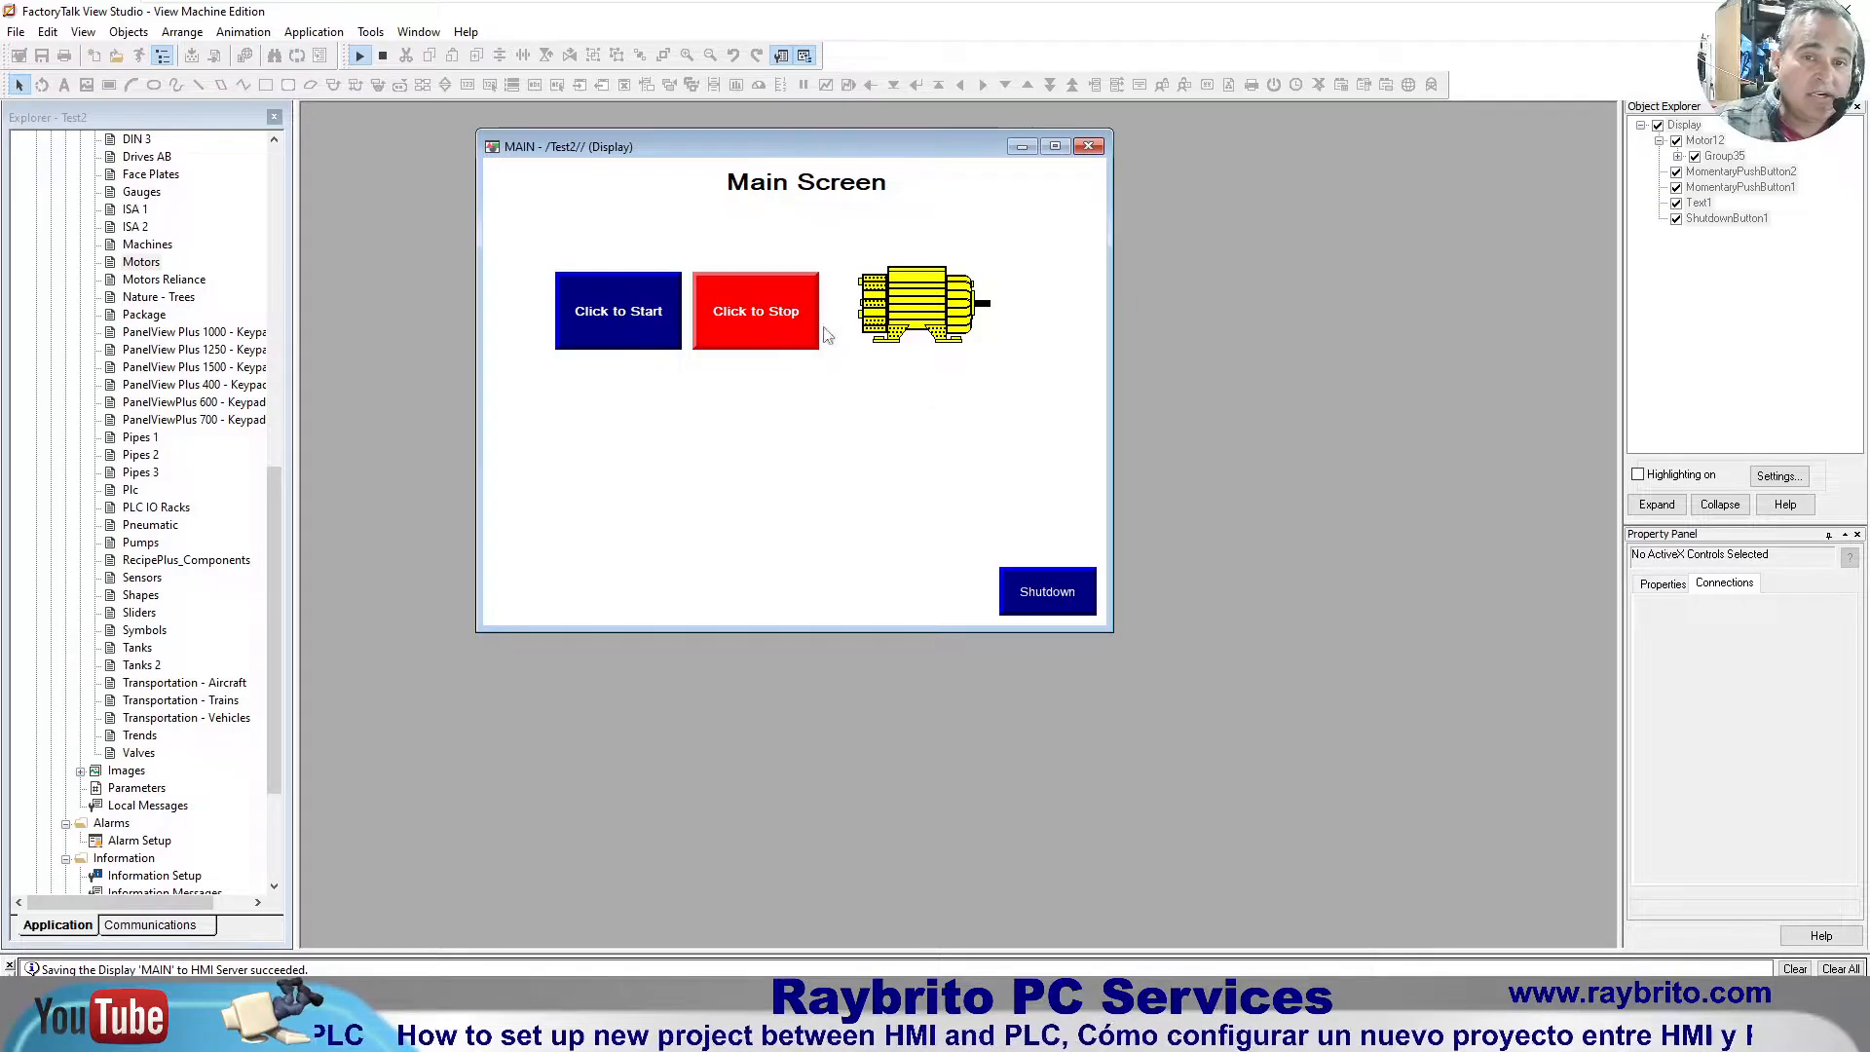
left_click(600, 308)
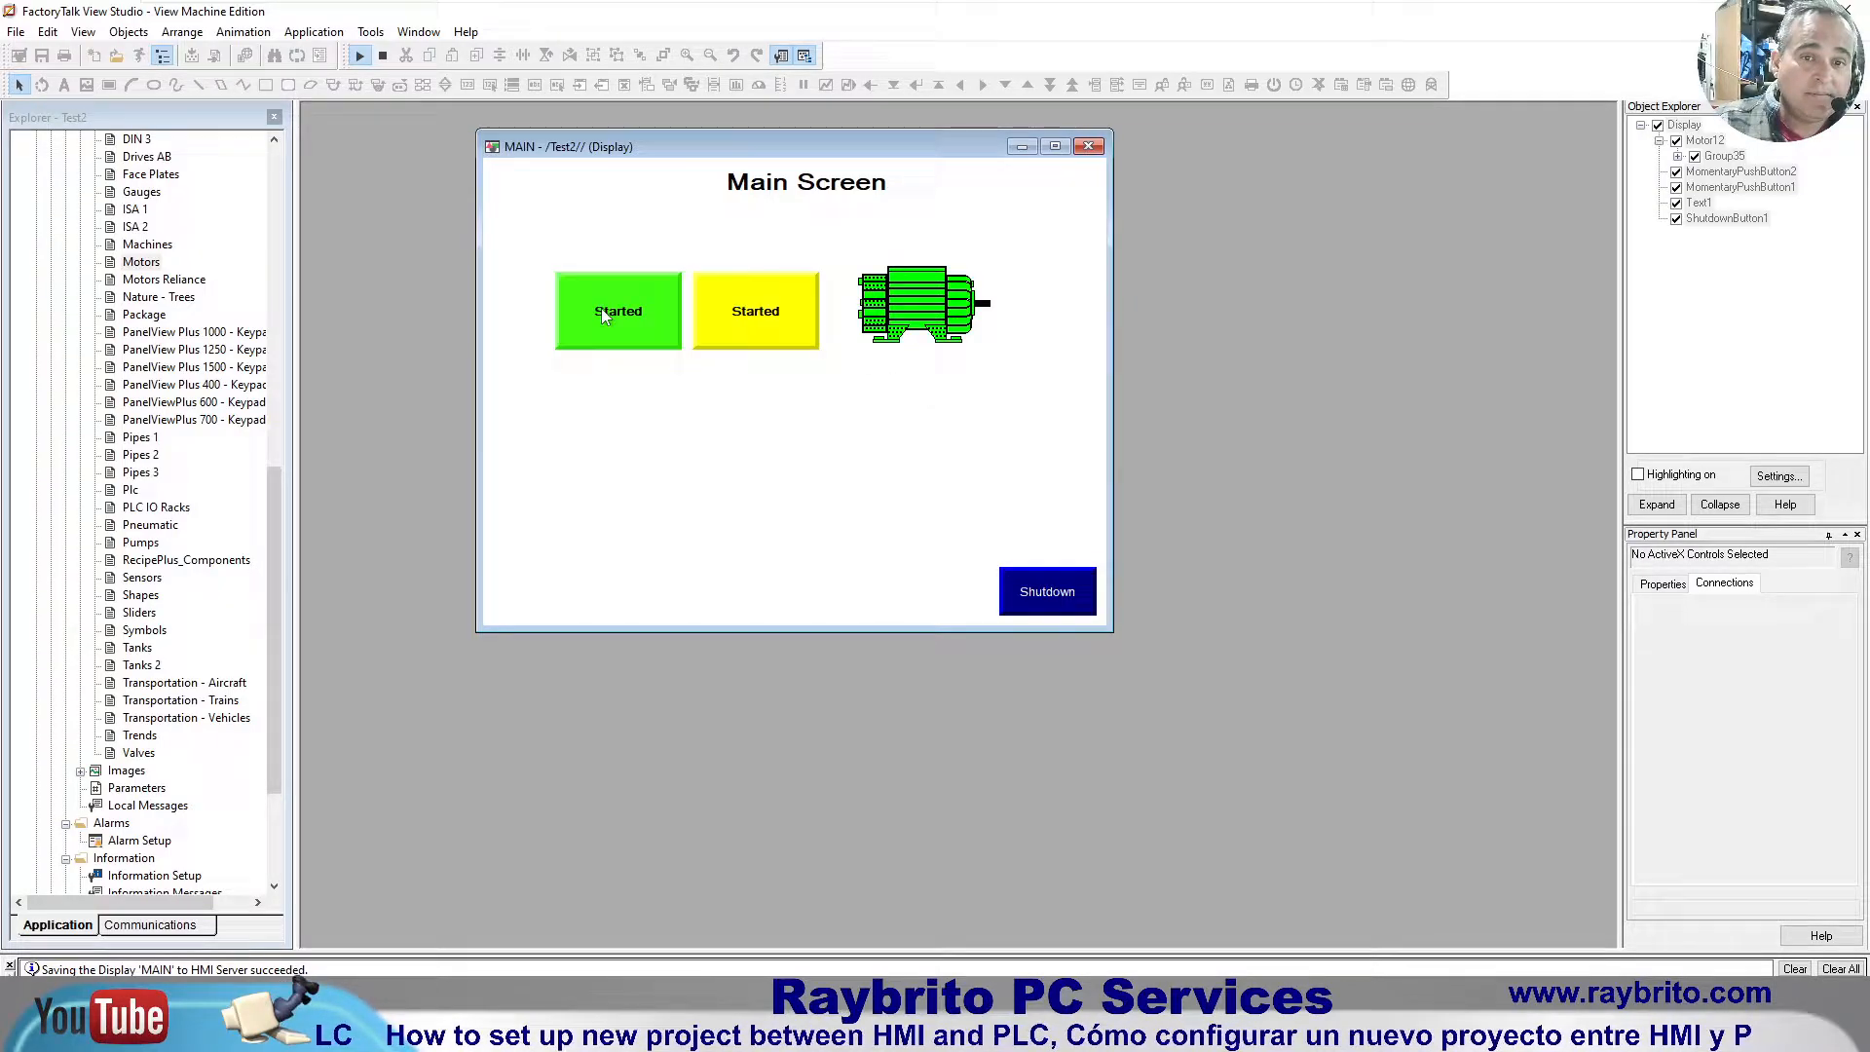
left_click(734, 320)
left_click(664, 309)
left_click(756, 318)
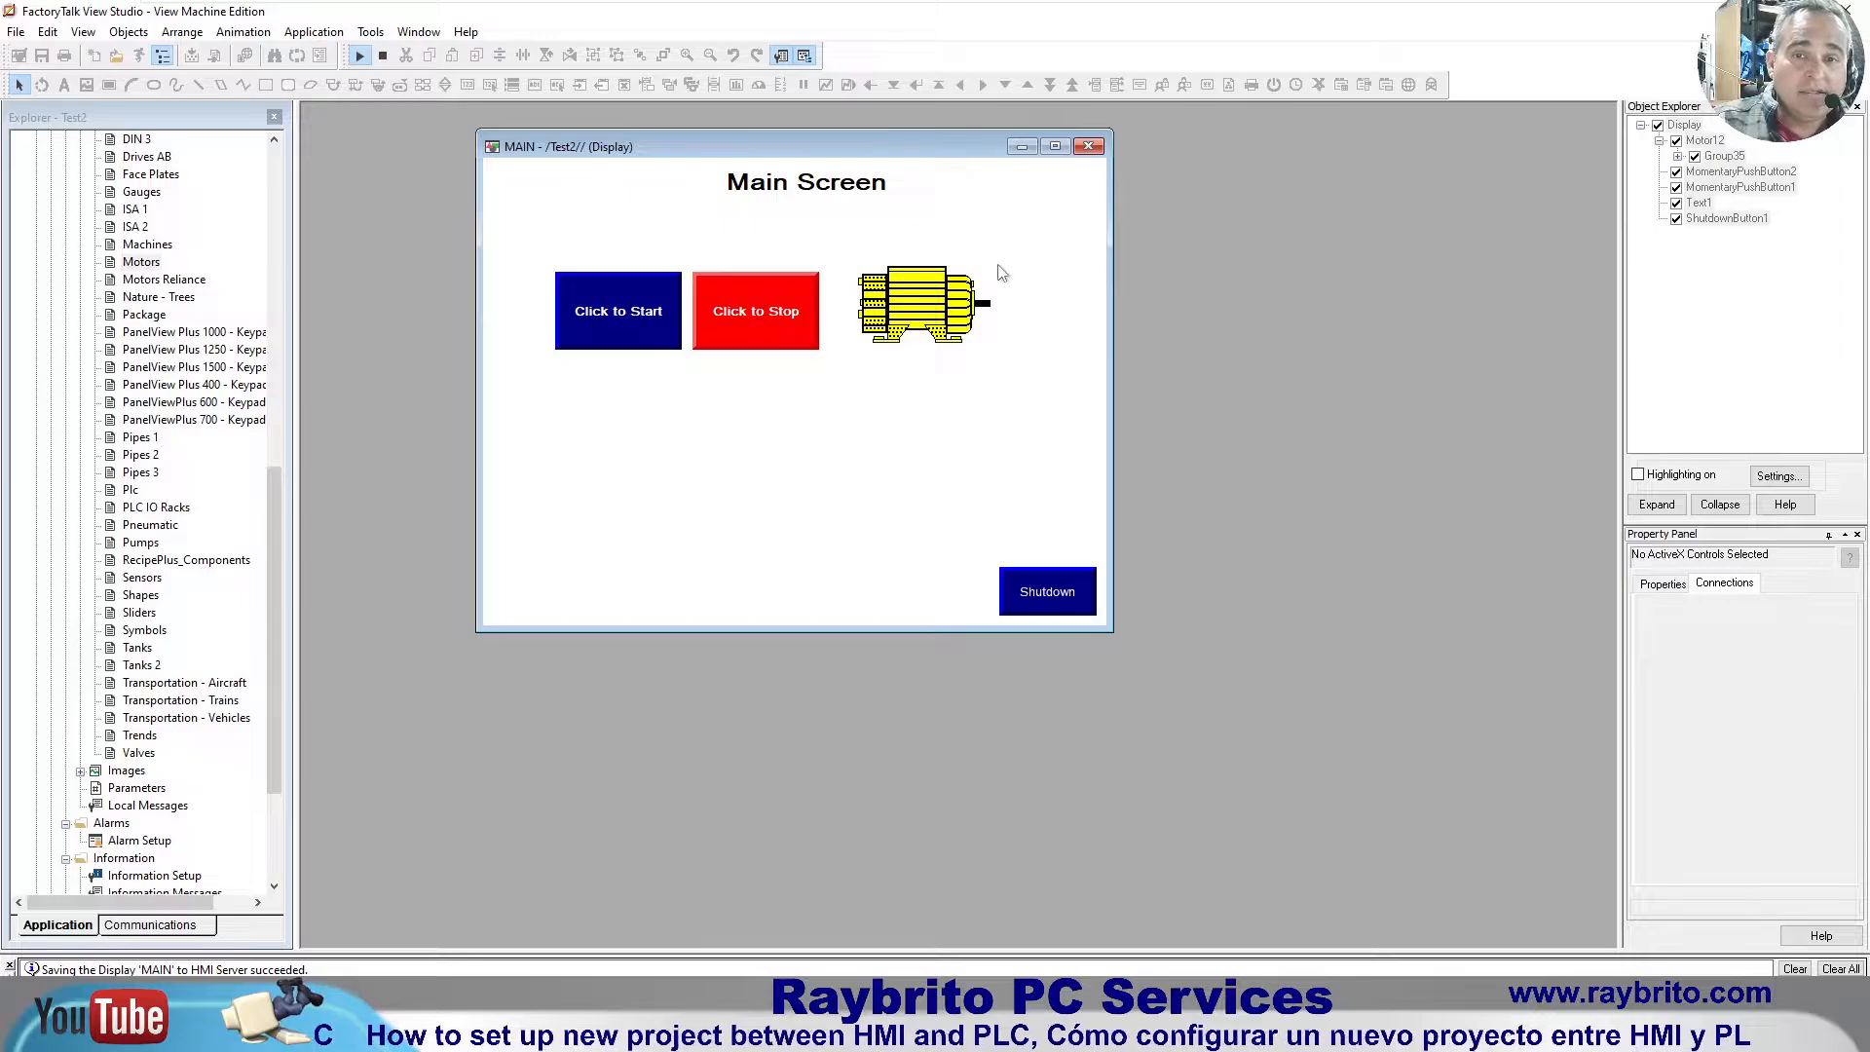
Step: Uncover the Motor ladder routine, start and stop the motor from the display while watching rung 0, and end the test run with the display window maximized
left_click_drag(1192, 11, 1192, 497)
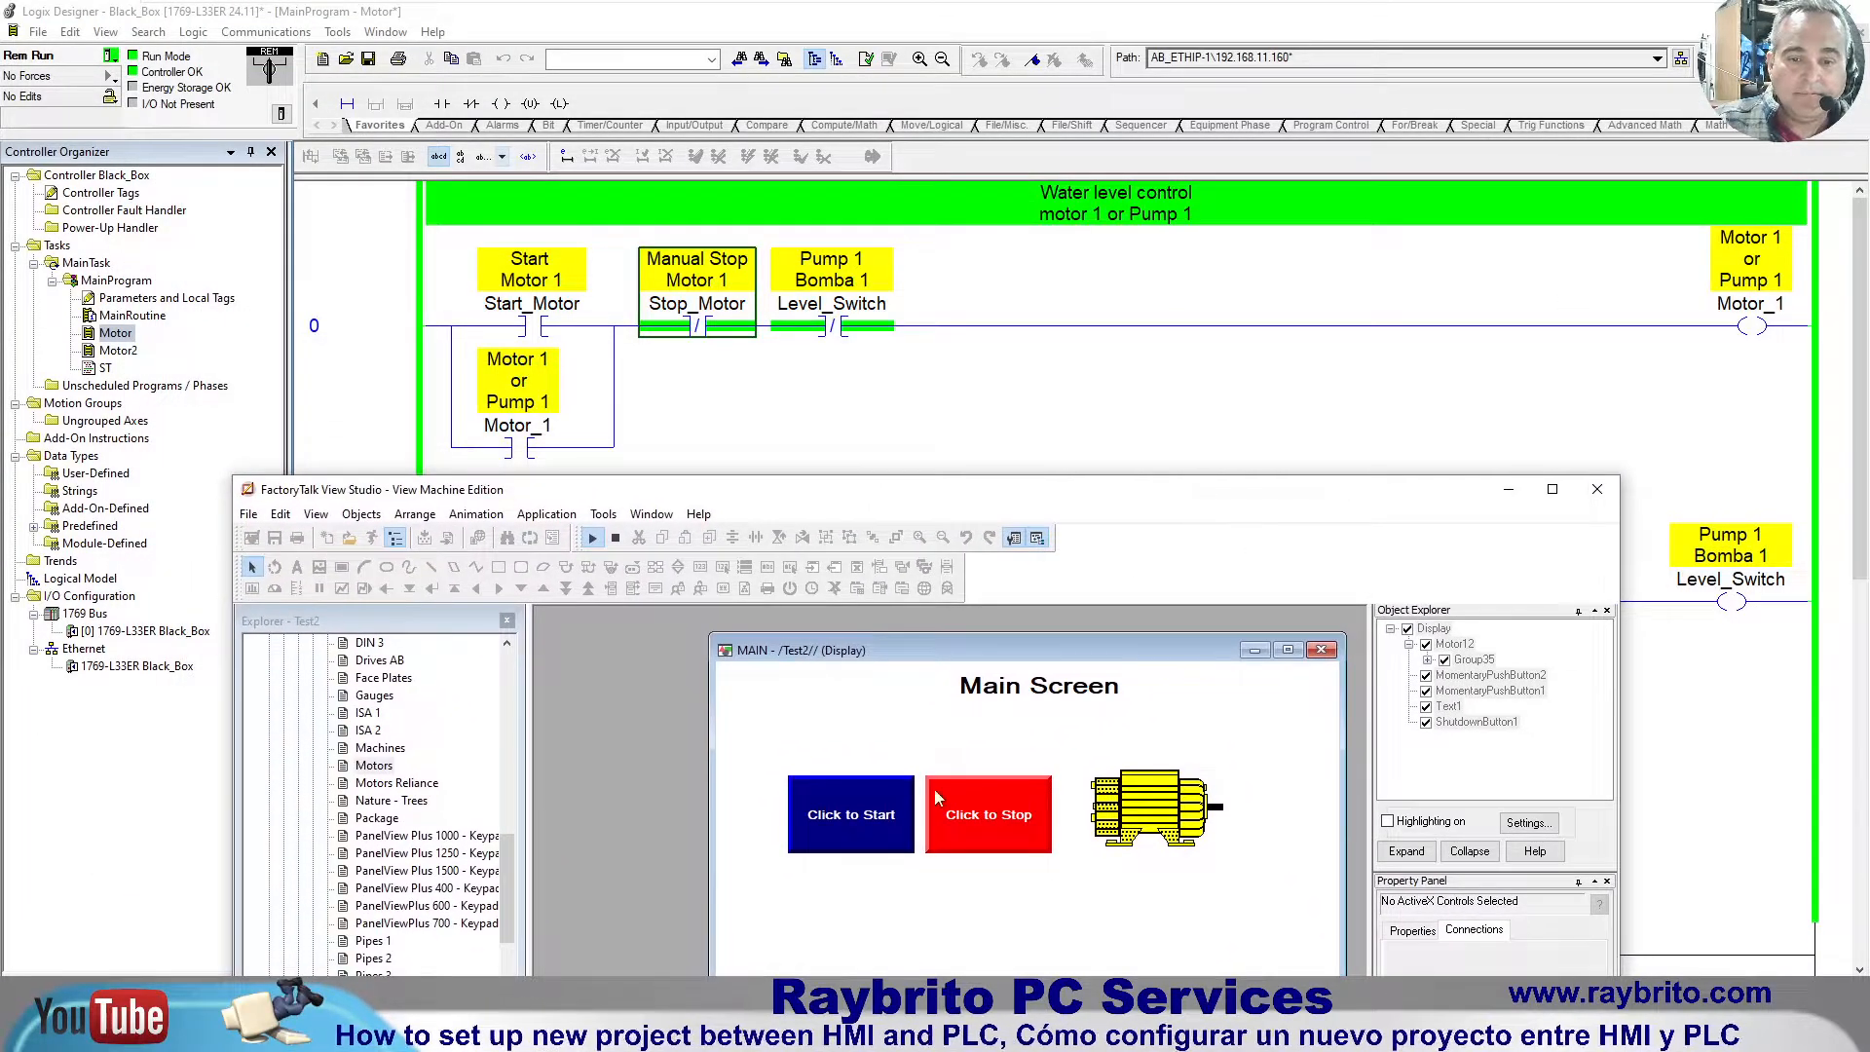
left_click(844, 818)
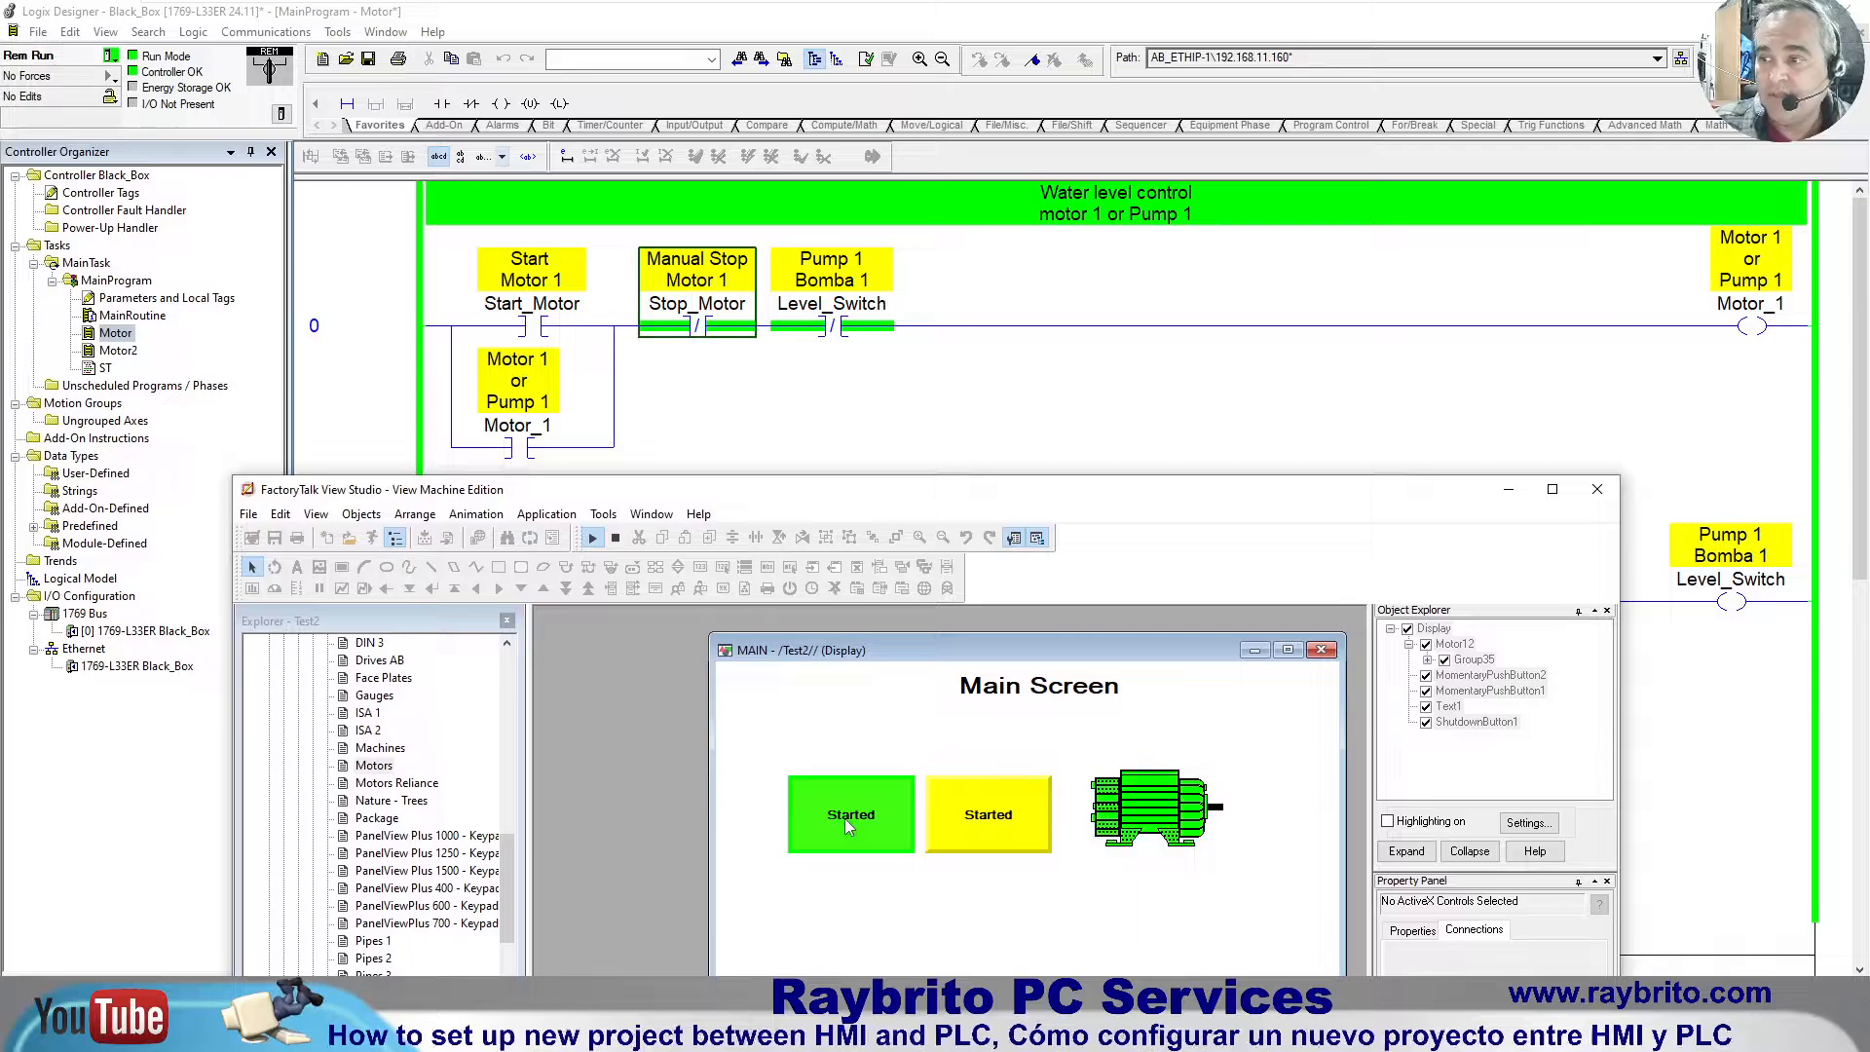
left_click(993, 832)
left_click(894, 820)
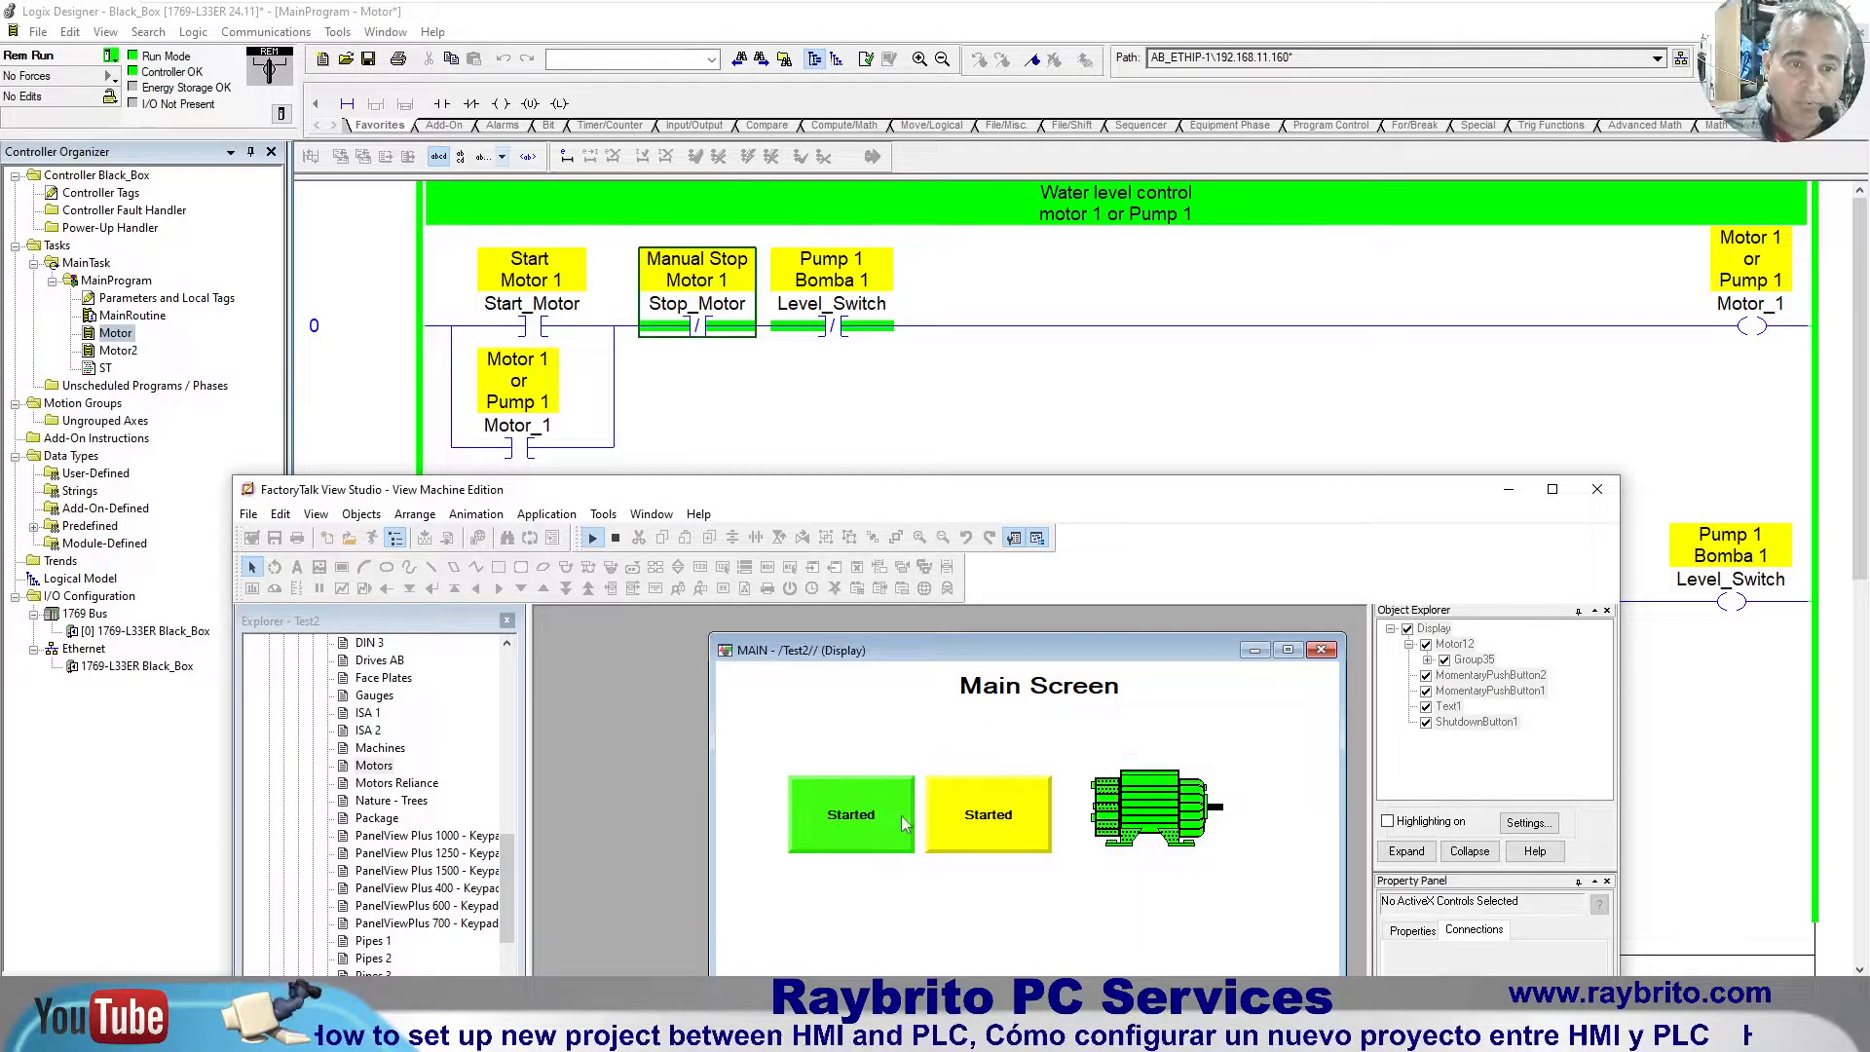
left_click(991, 824)
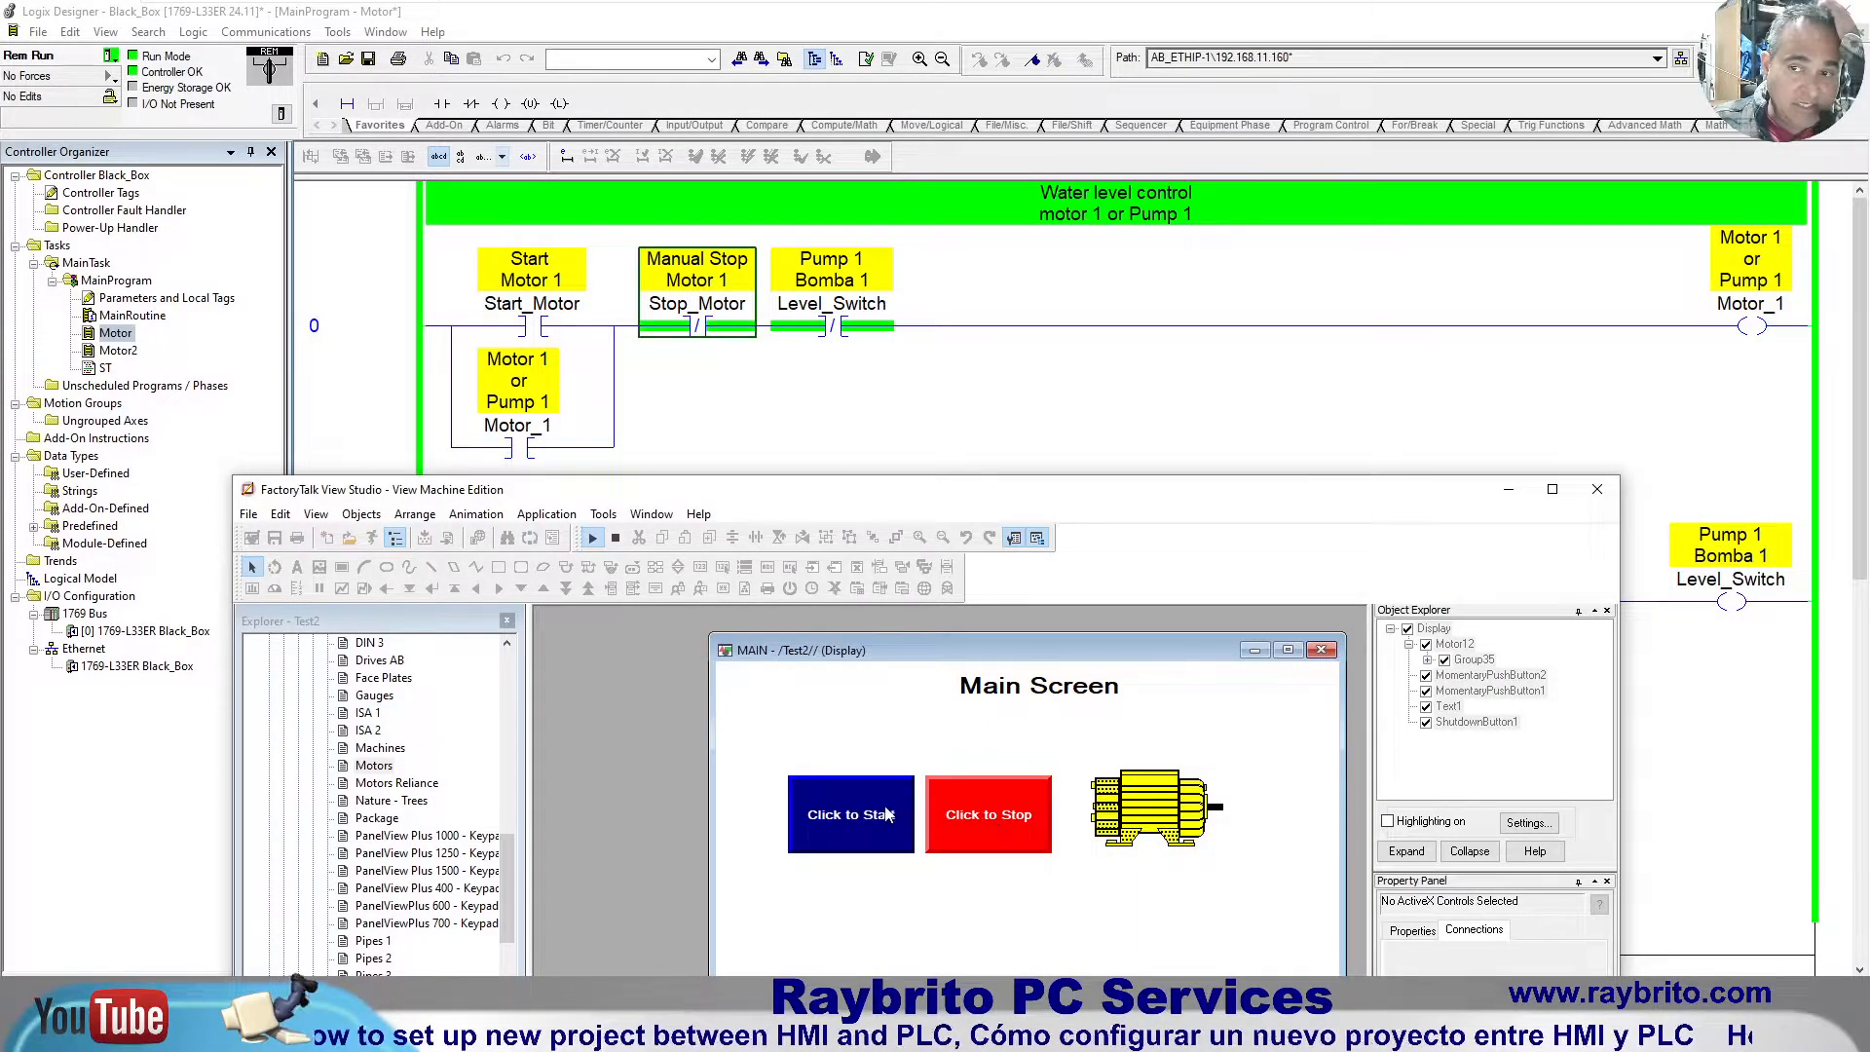
left_click(886, 810)
left_click(986, 820)
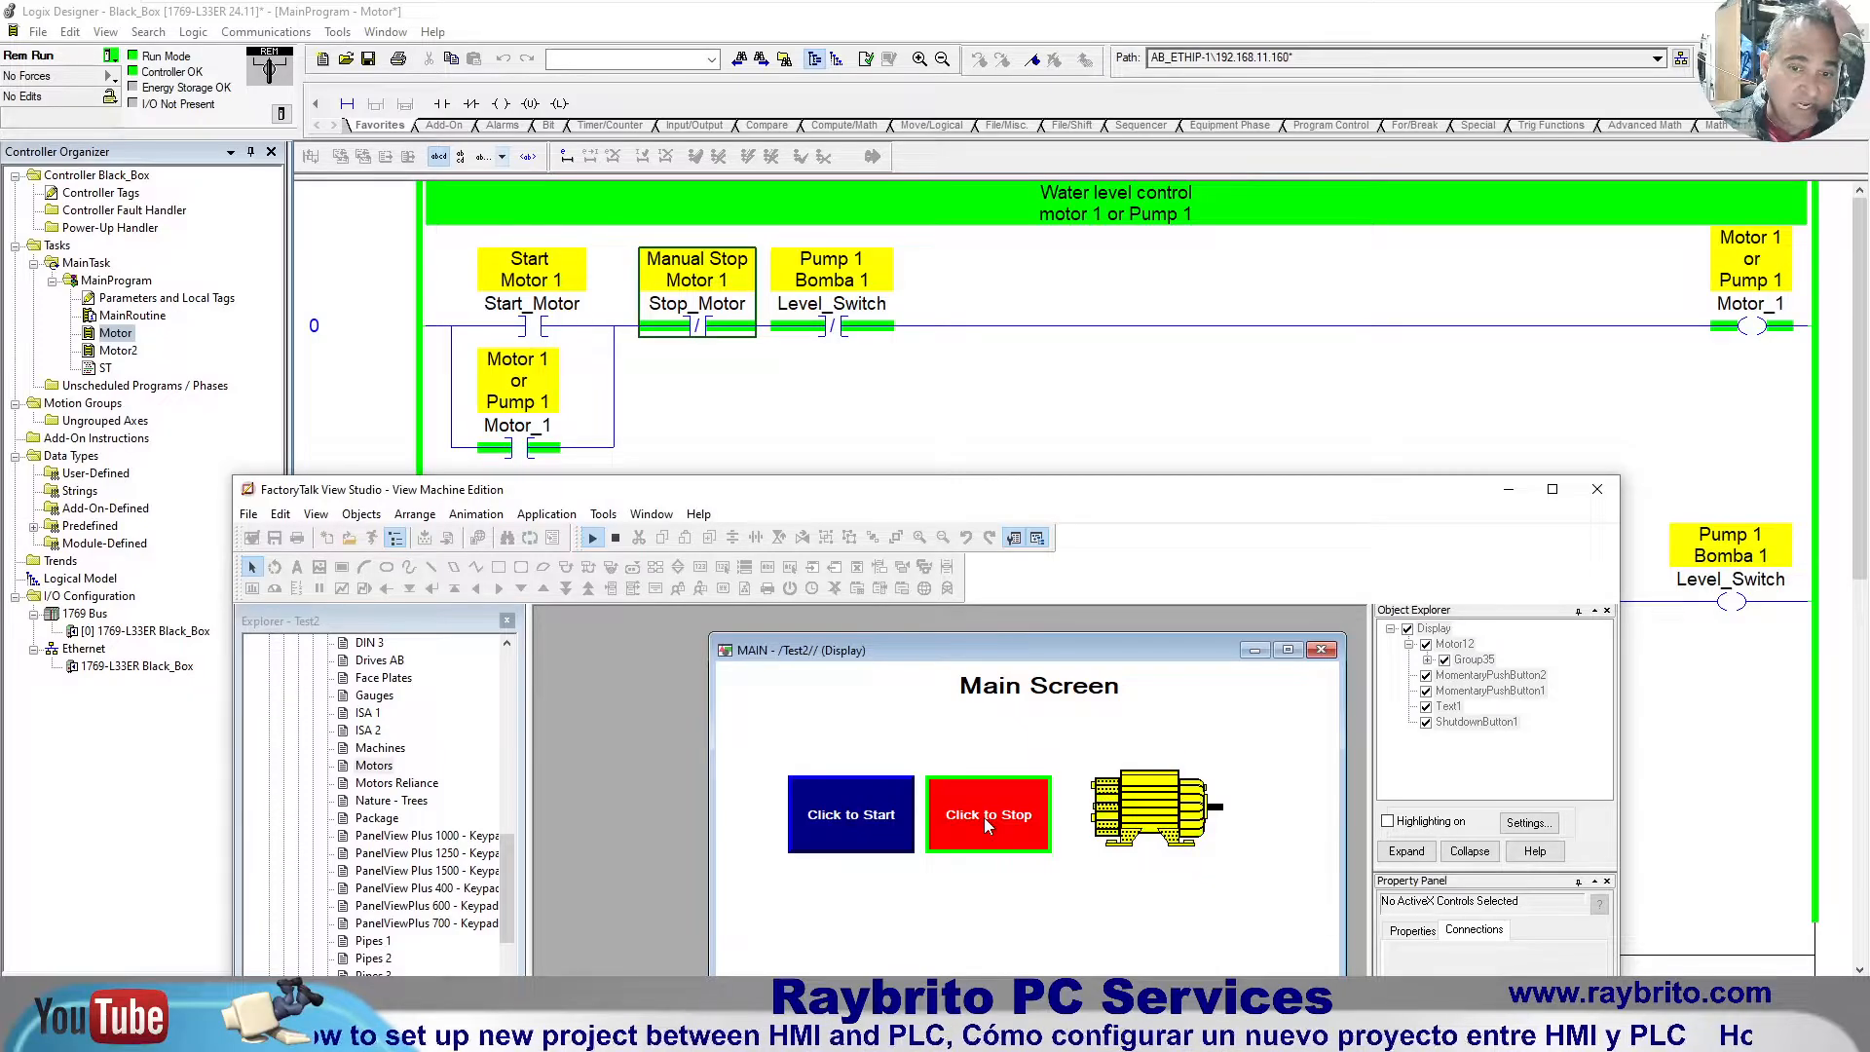
left_click(869, 821)
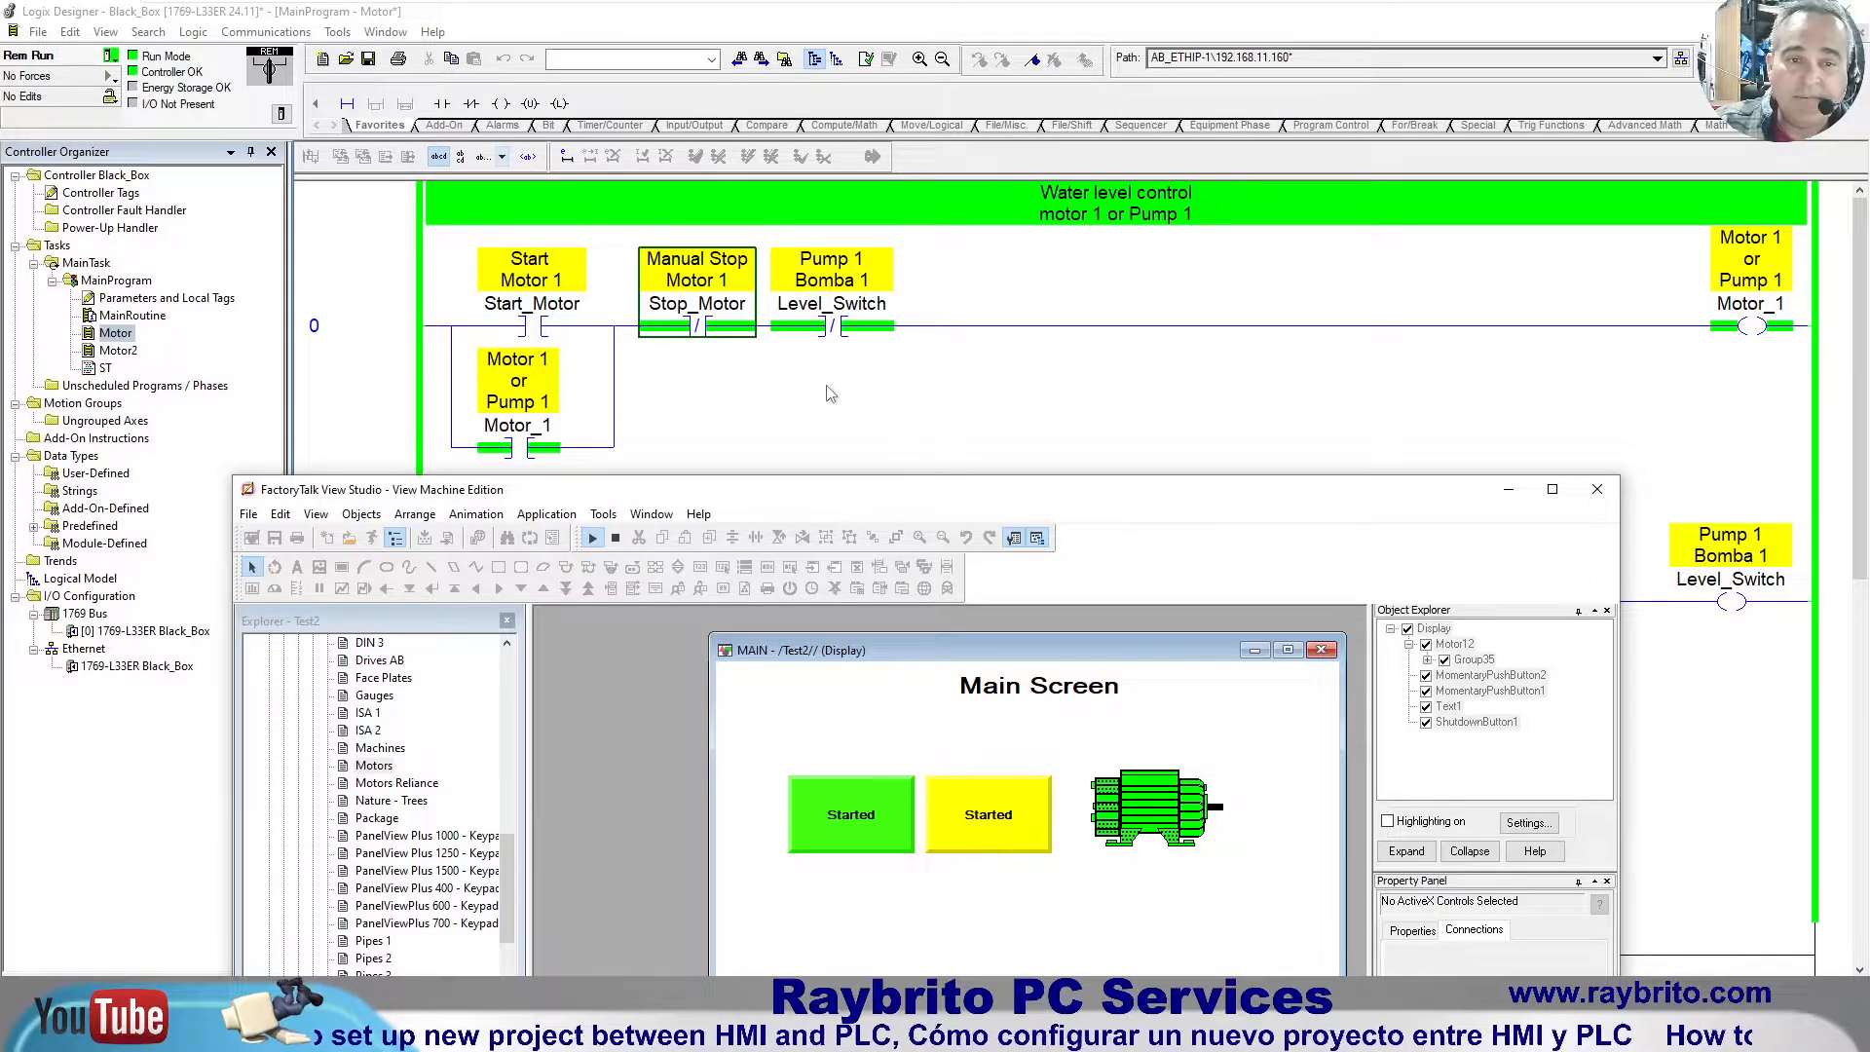
left_click(991, 829)
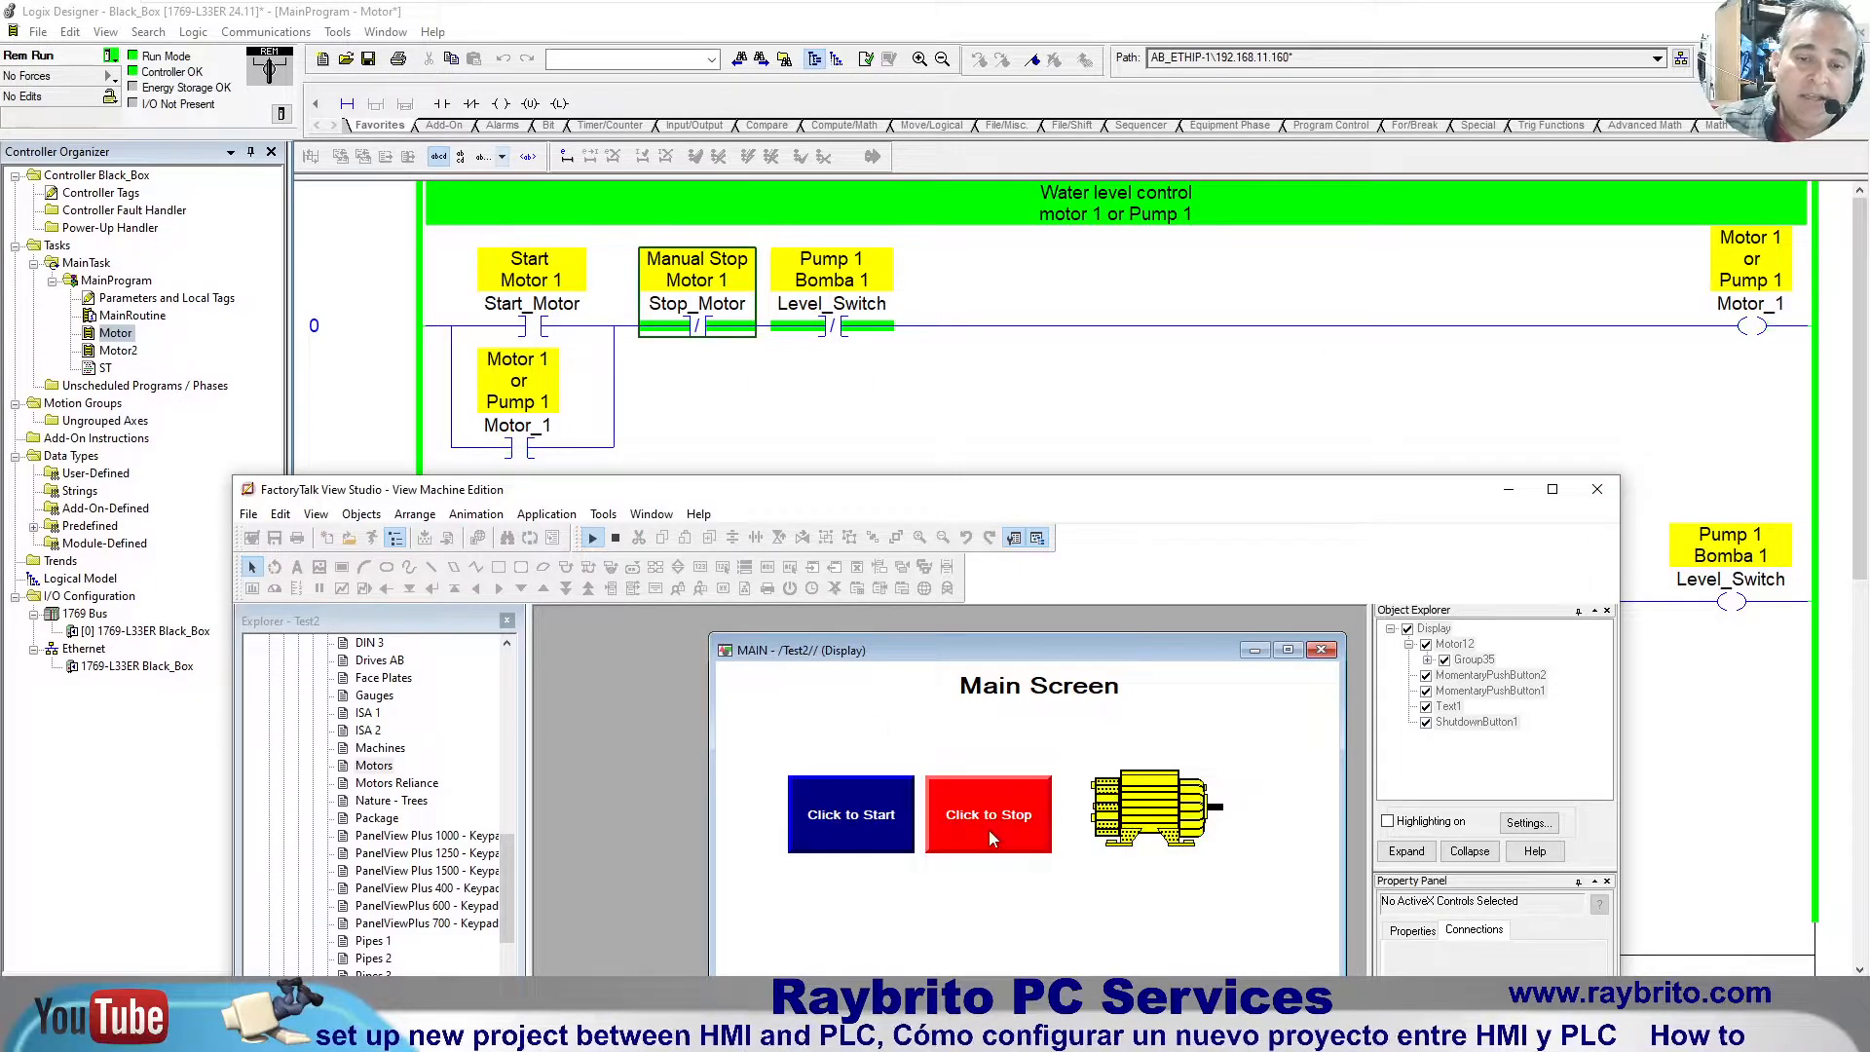
left_click(839, 830)
left_click(979, 827)
left_click(881, 816)
left_click(1012, 816)
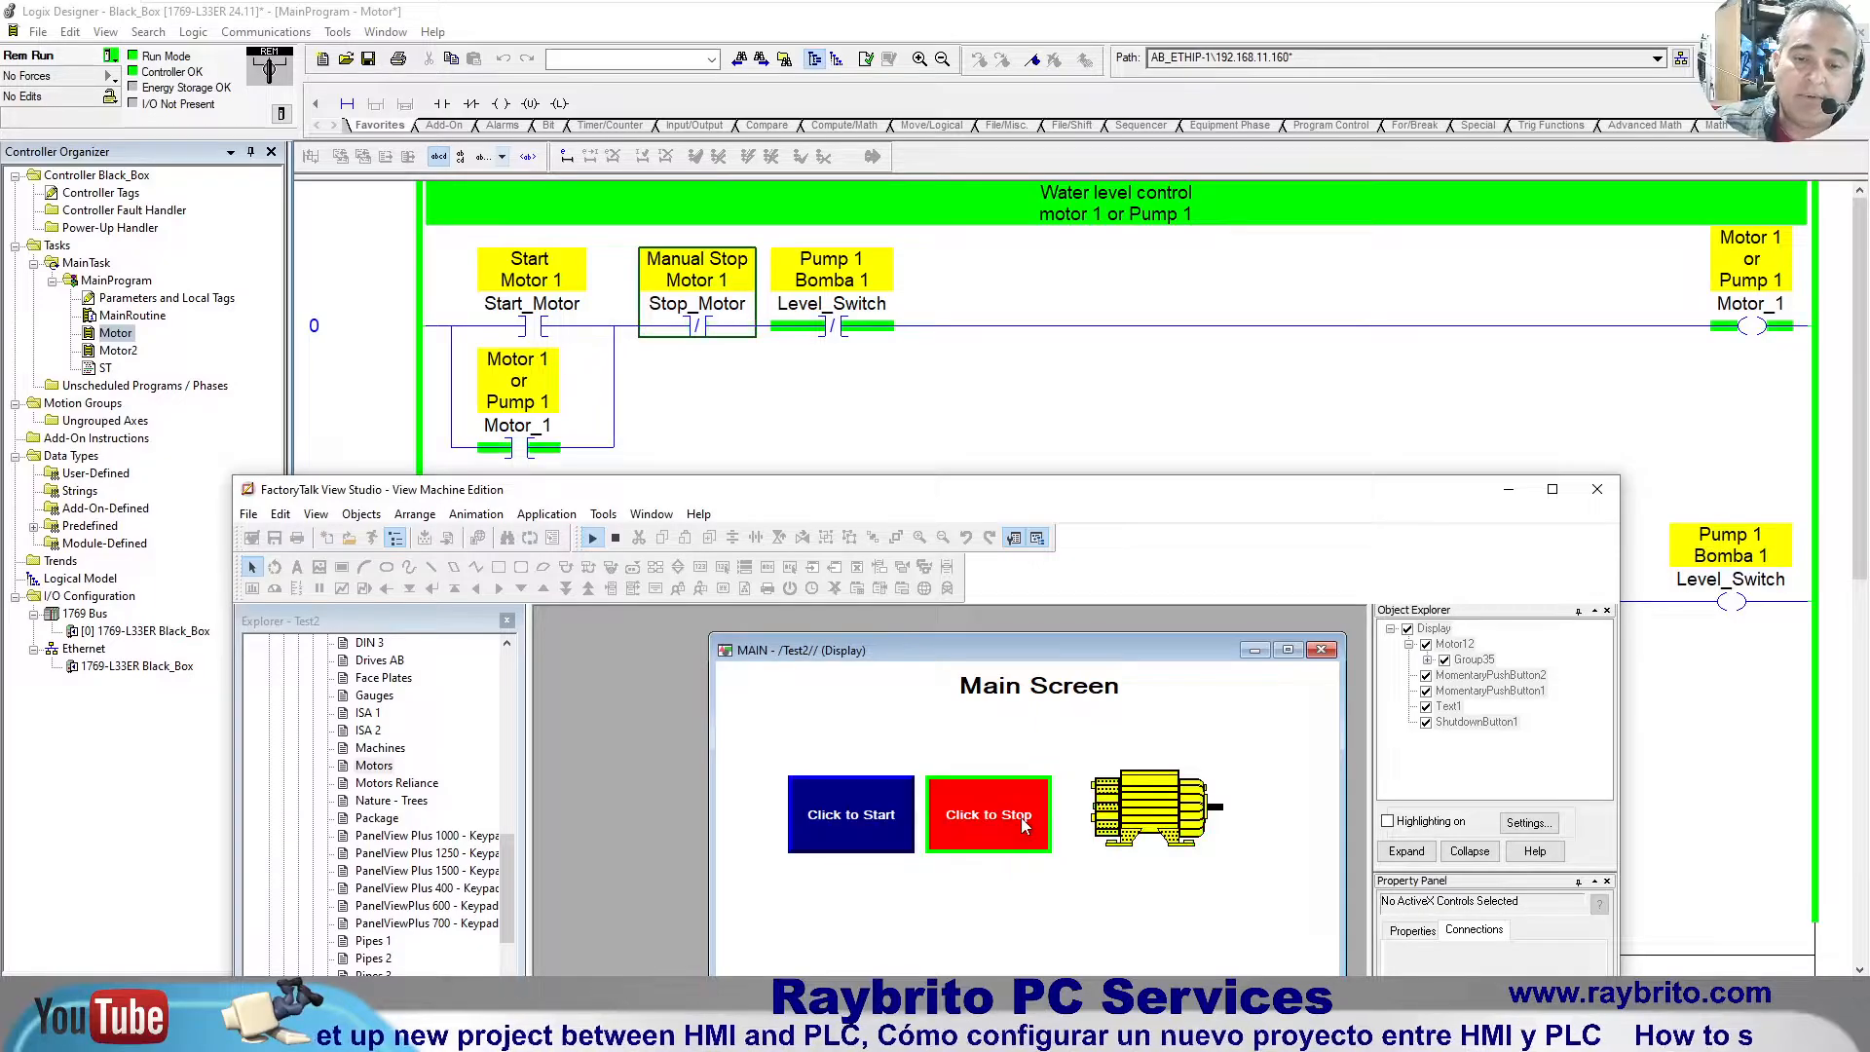
left_click(863, 821)
left_click(1551, 490)
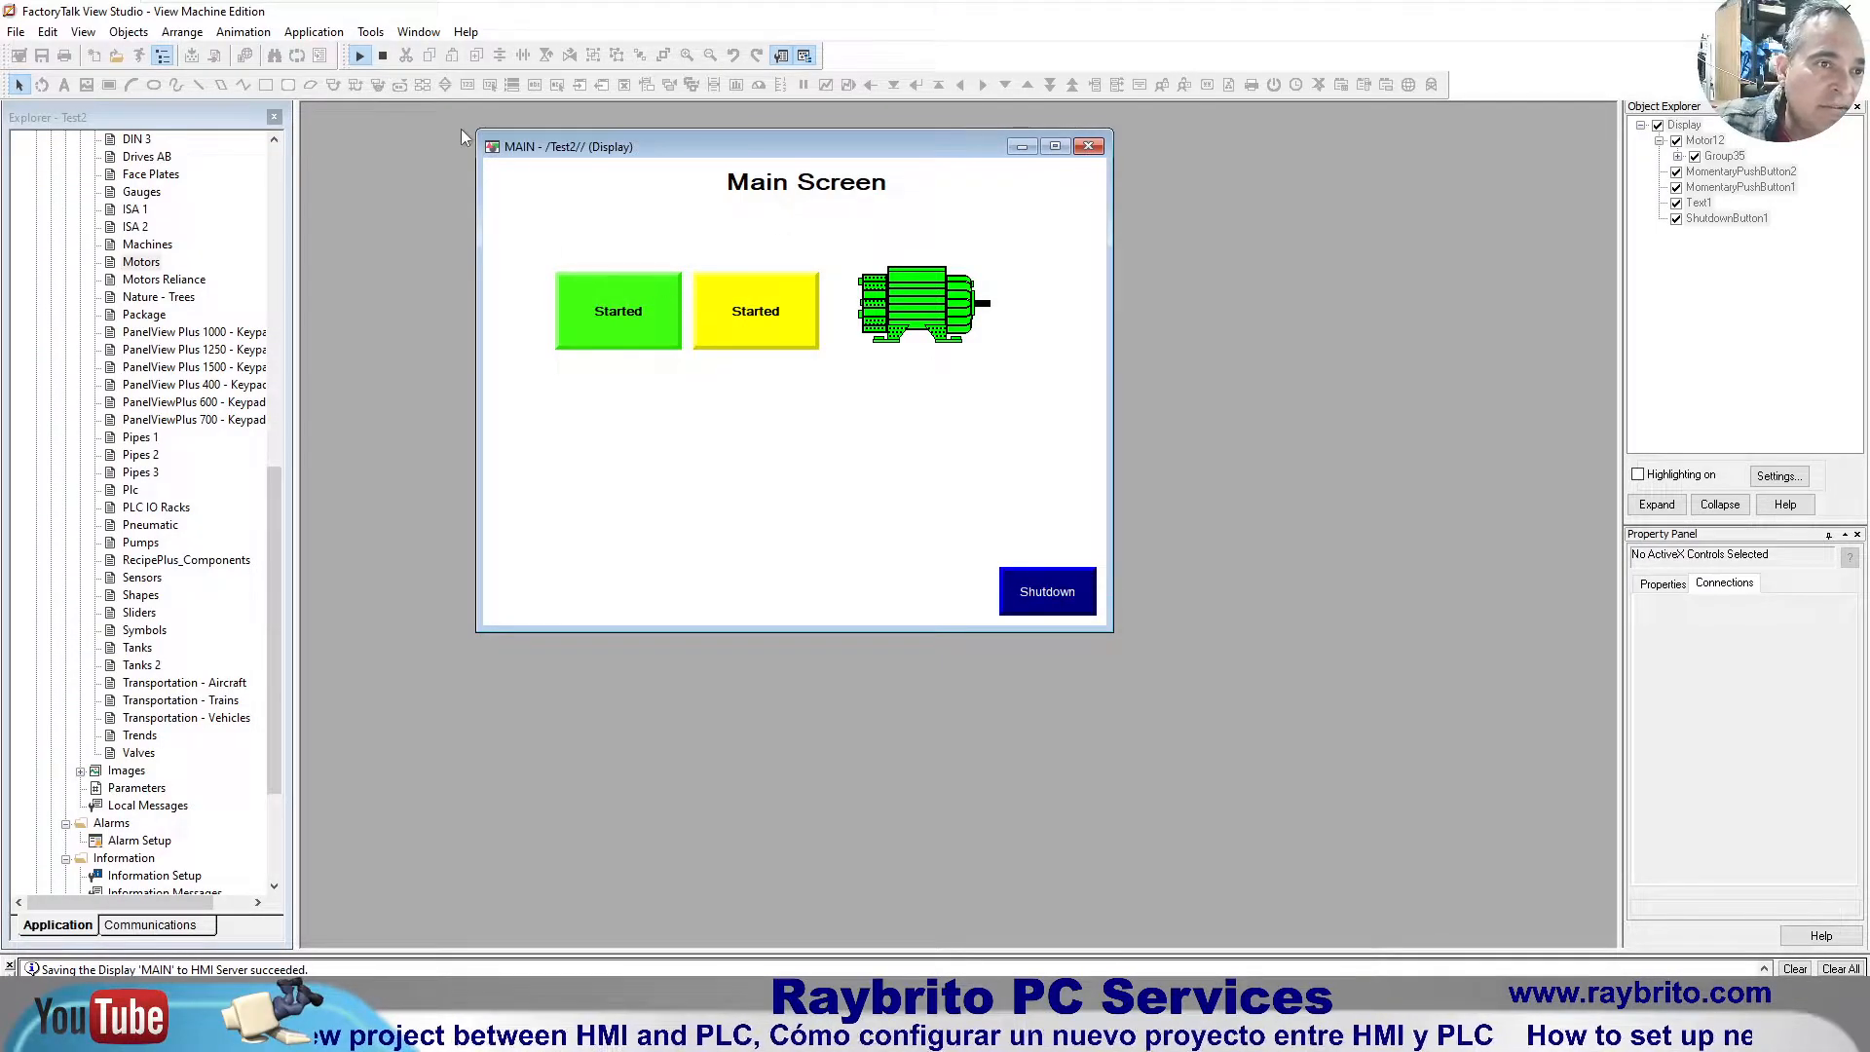
left_click(382, 58)
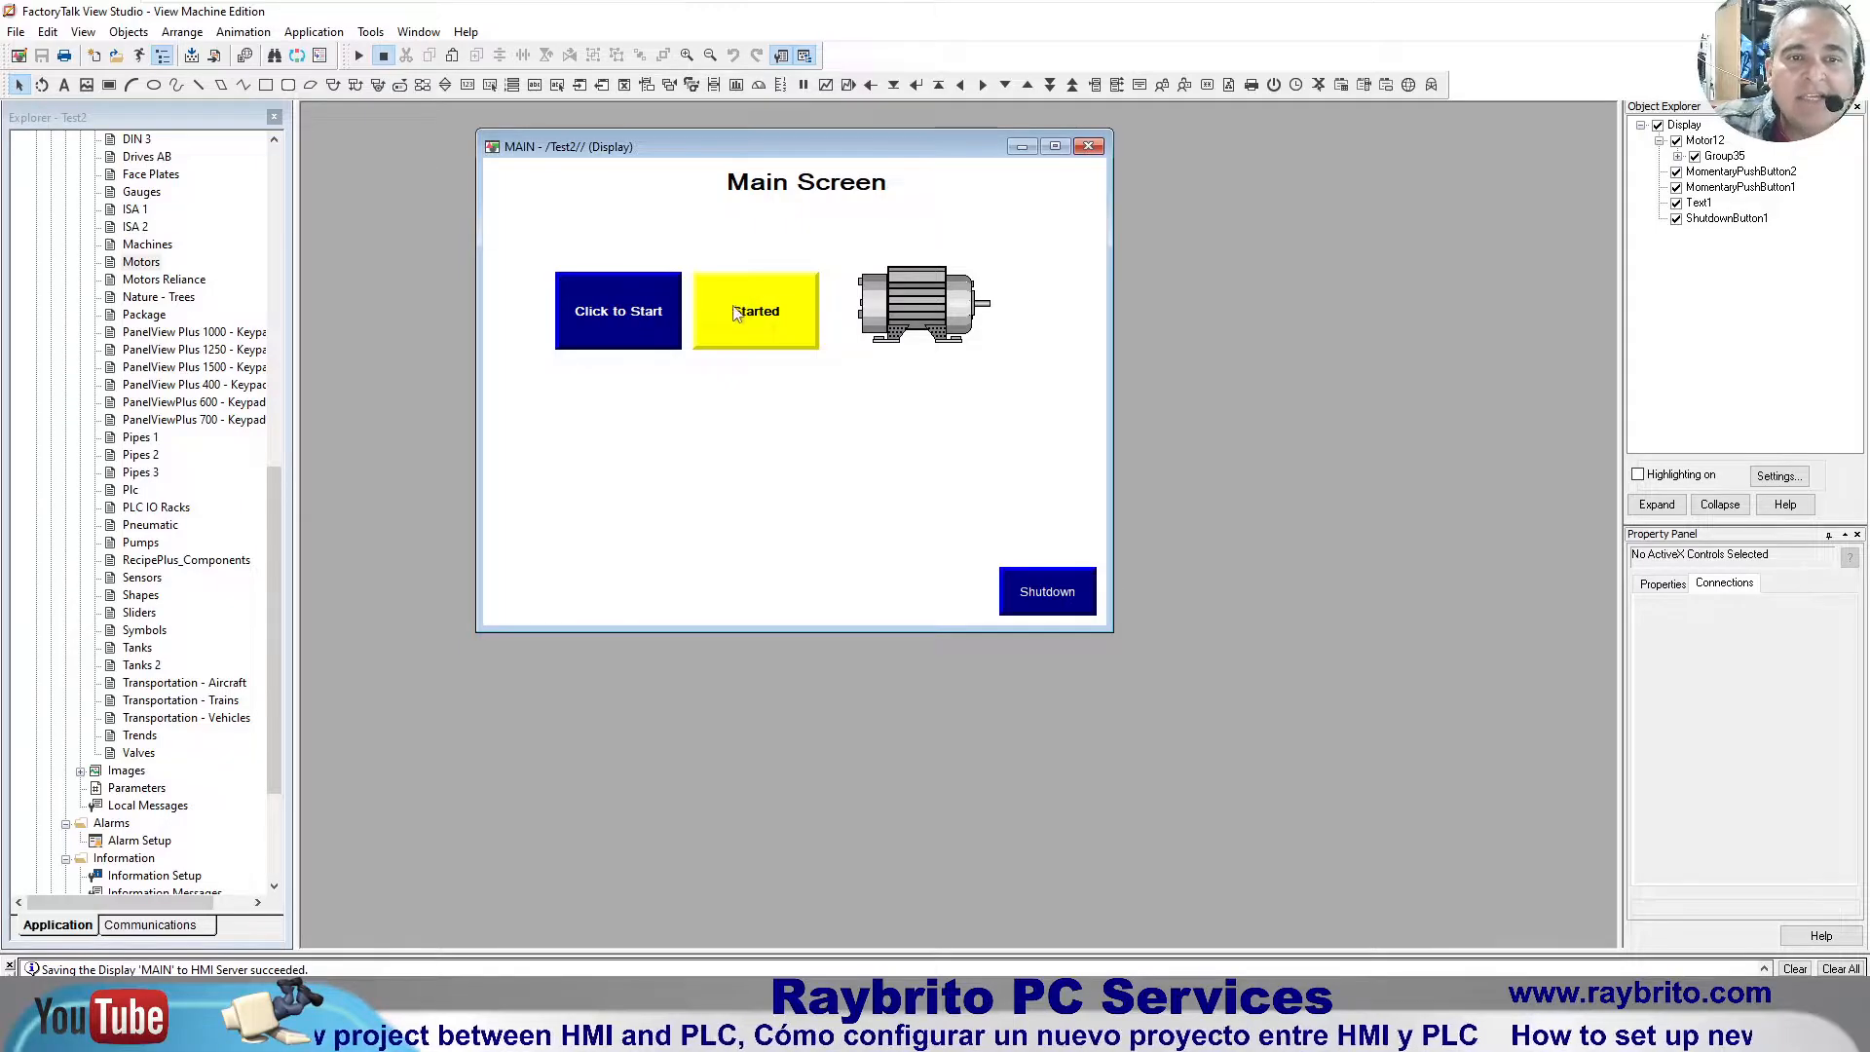
Step: Open the visibility animation of the blue start button and insert the Motor_1 tag from MainProgram as its expression
left_click(628, 316)
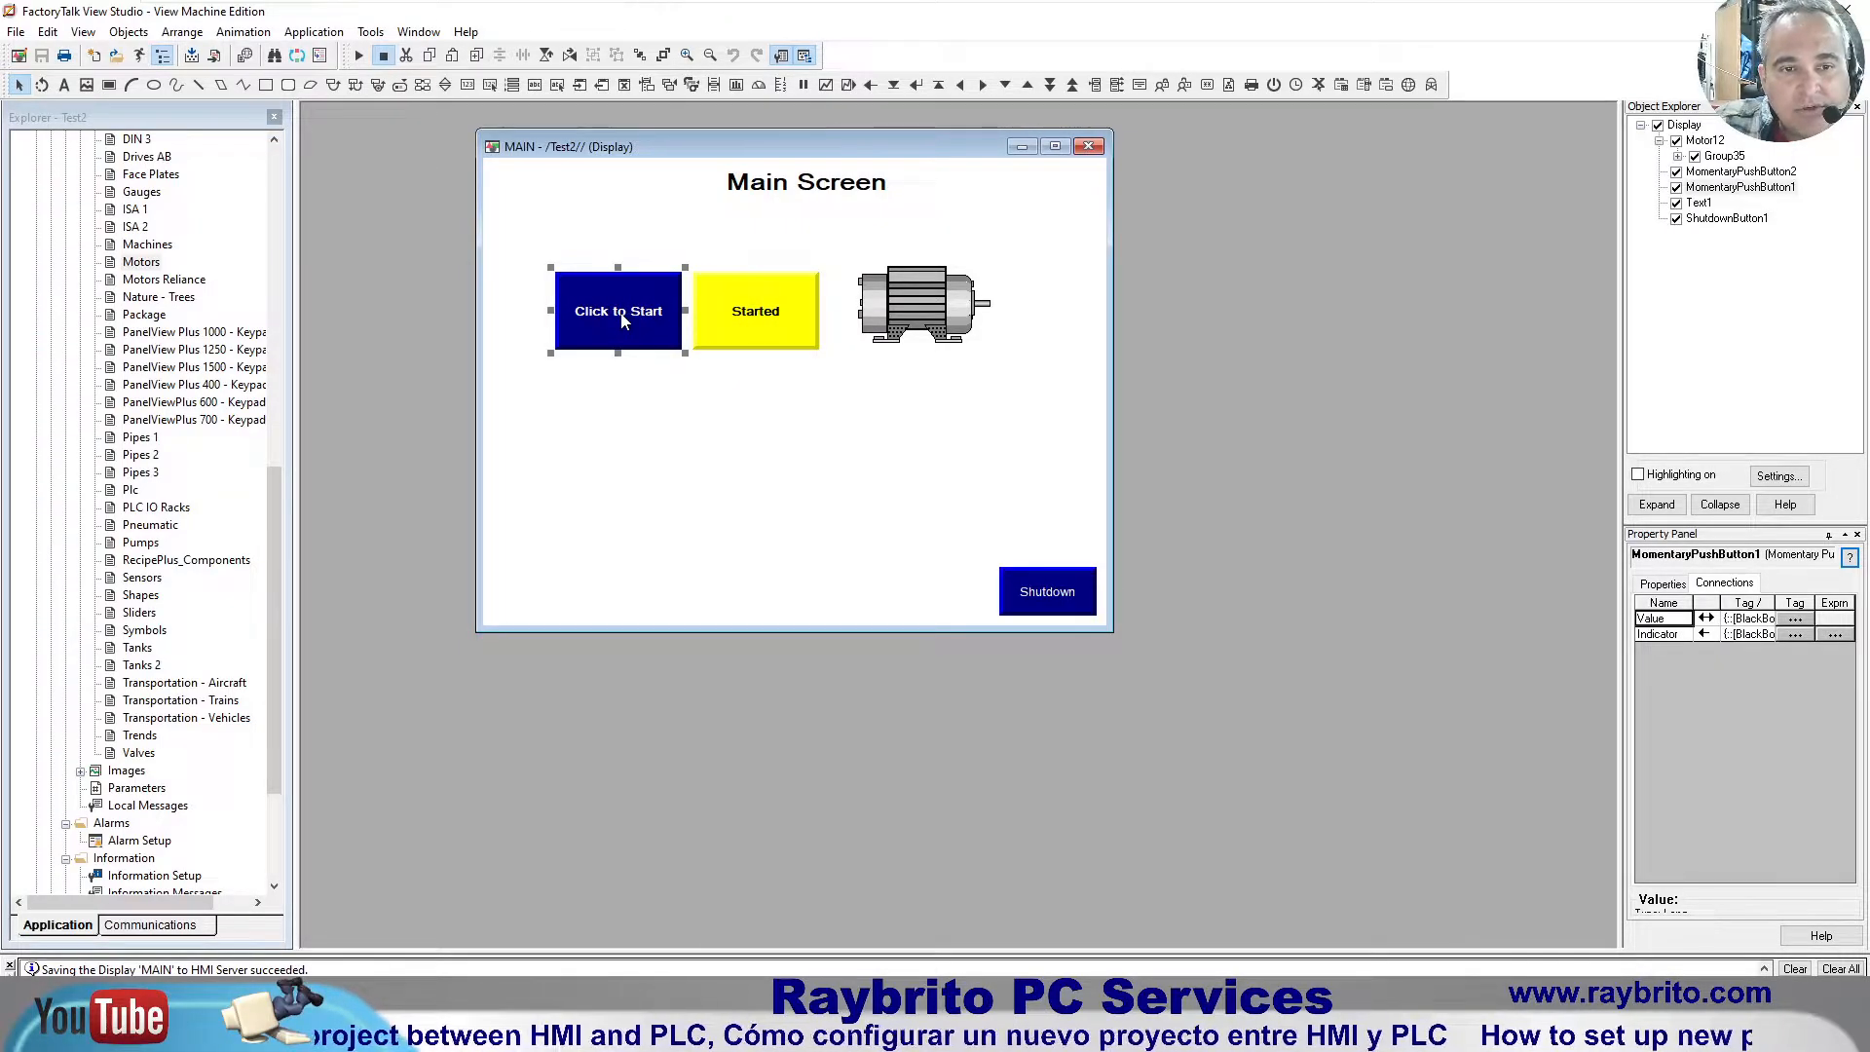
right_click(623, 321)
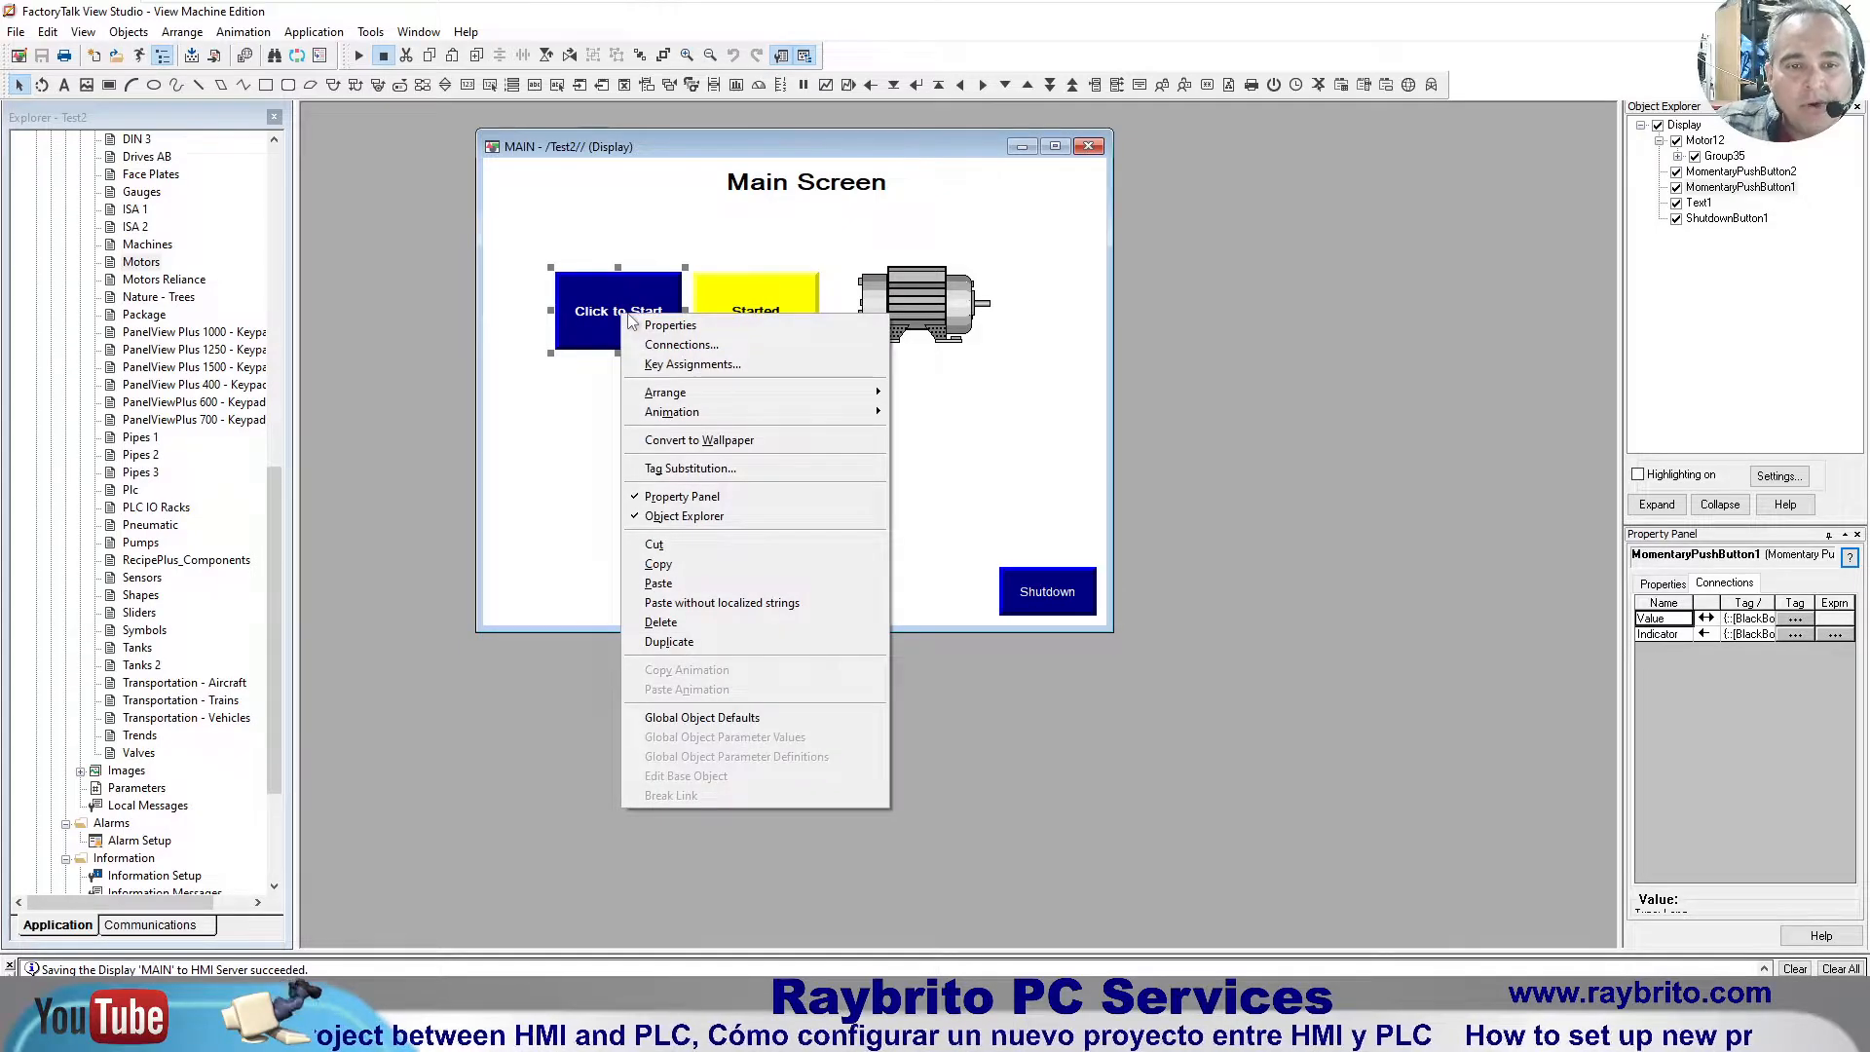
mouse_move(701, 410)
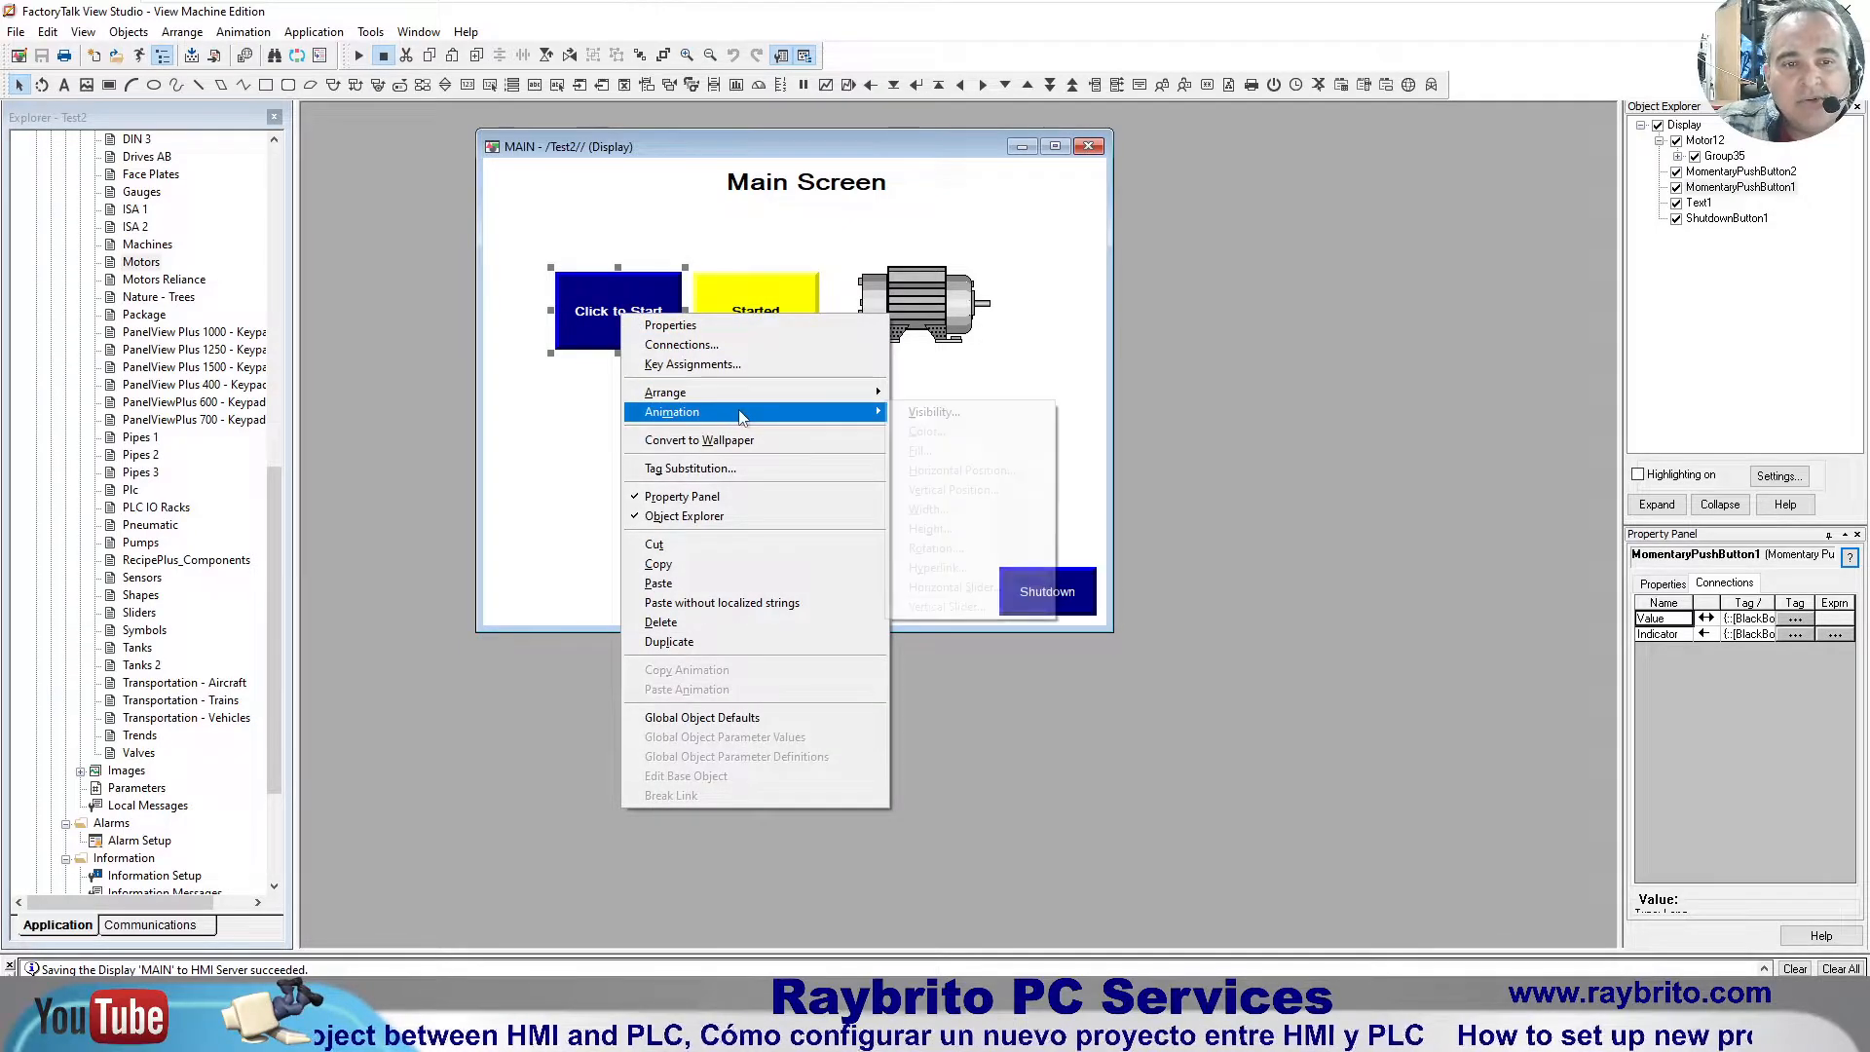
left_click(942, 417)
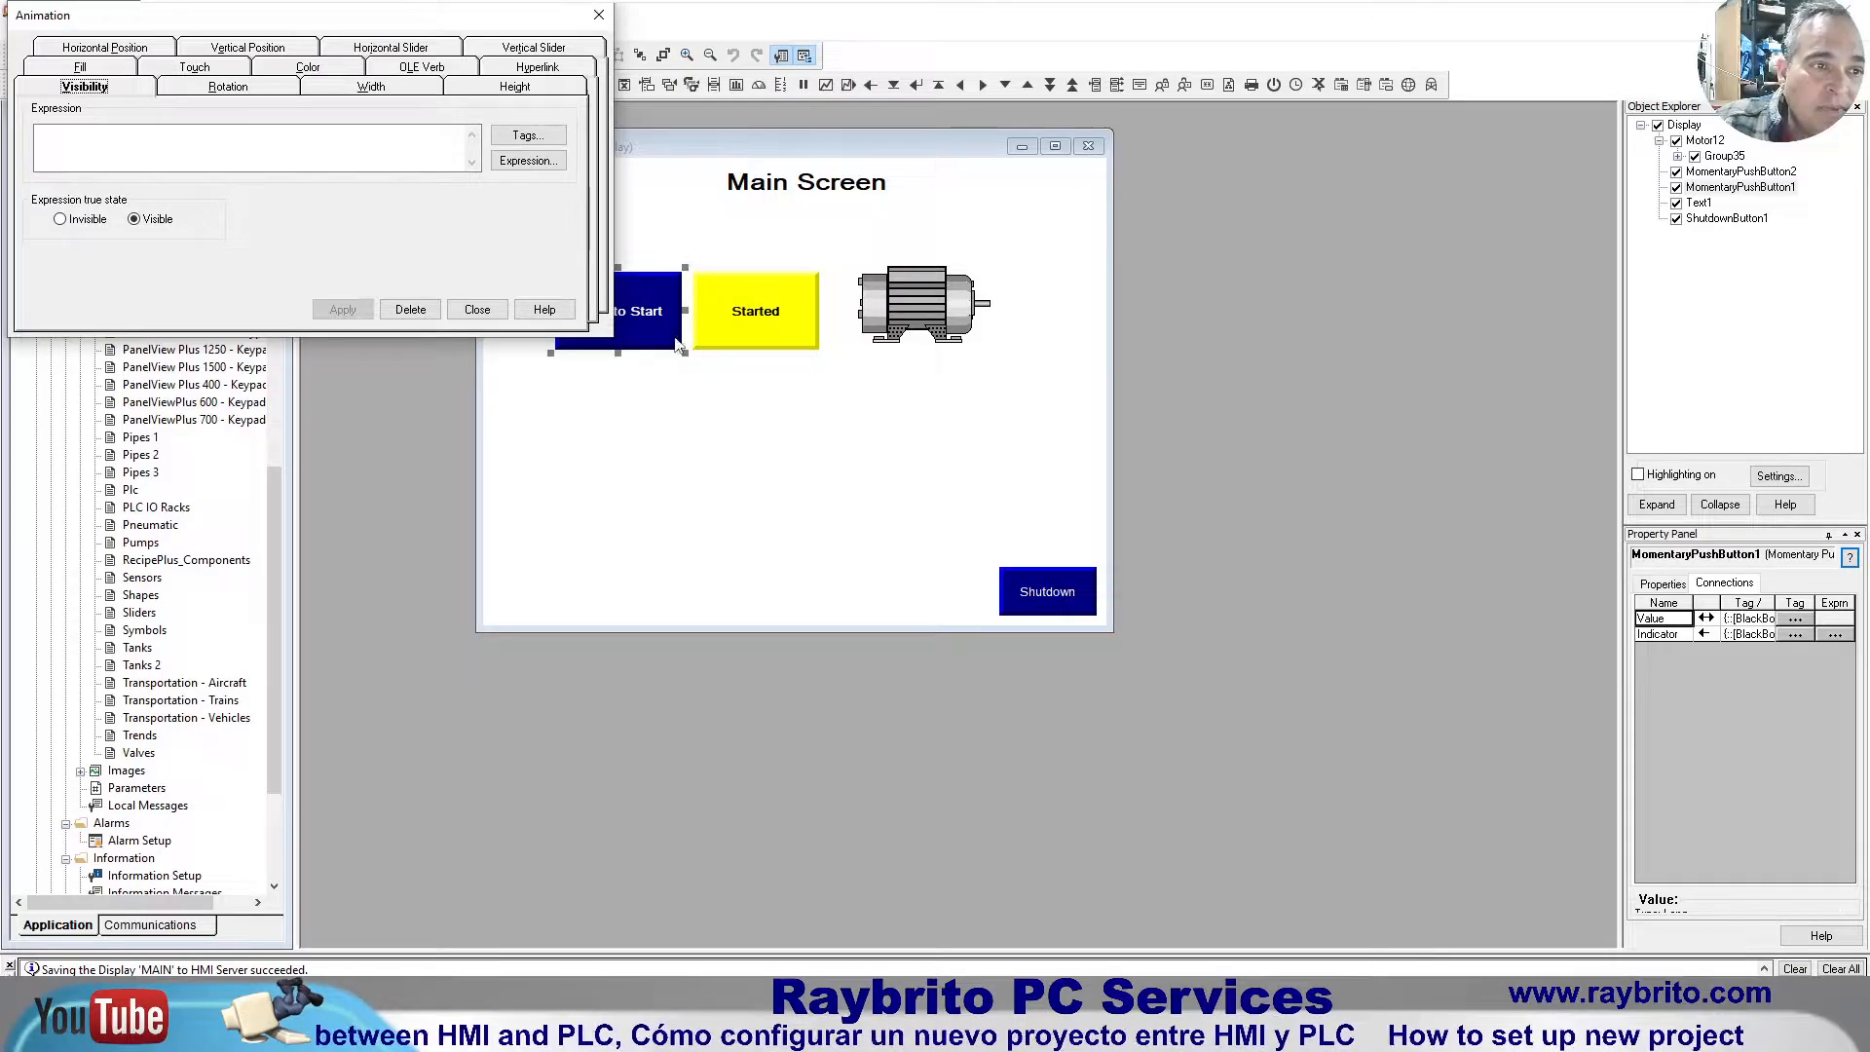
left_click(519, 135)
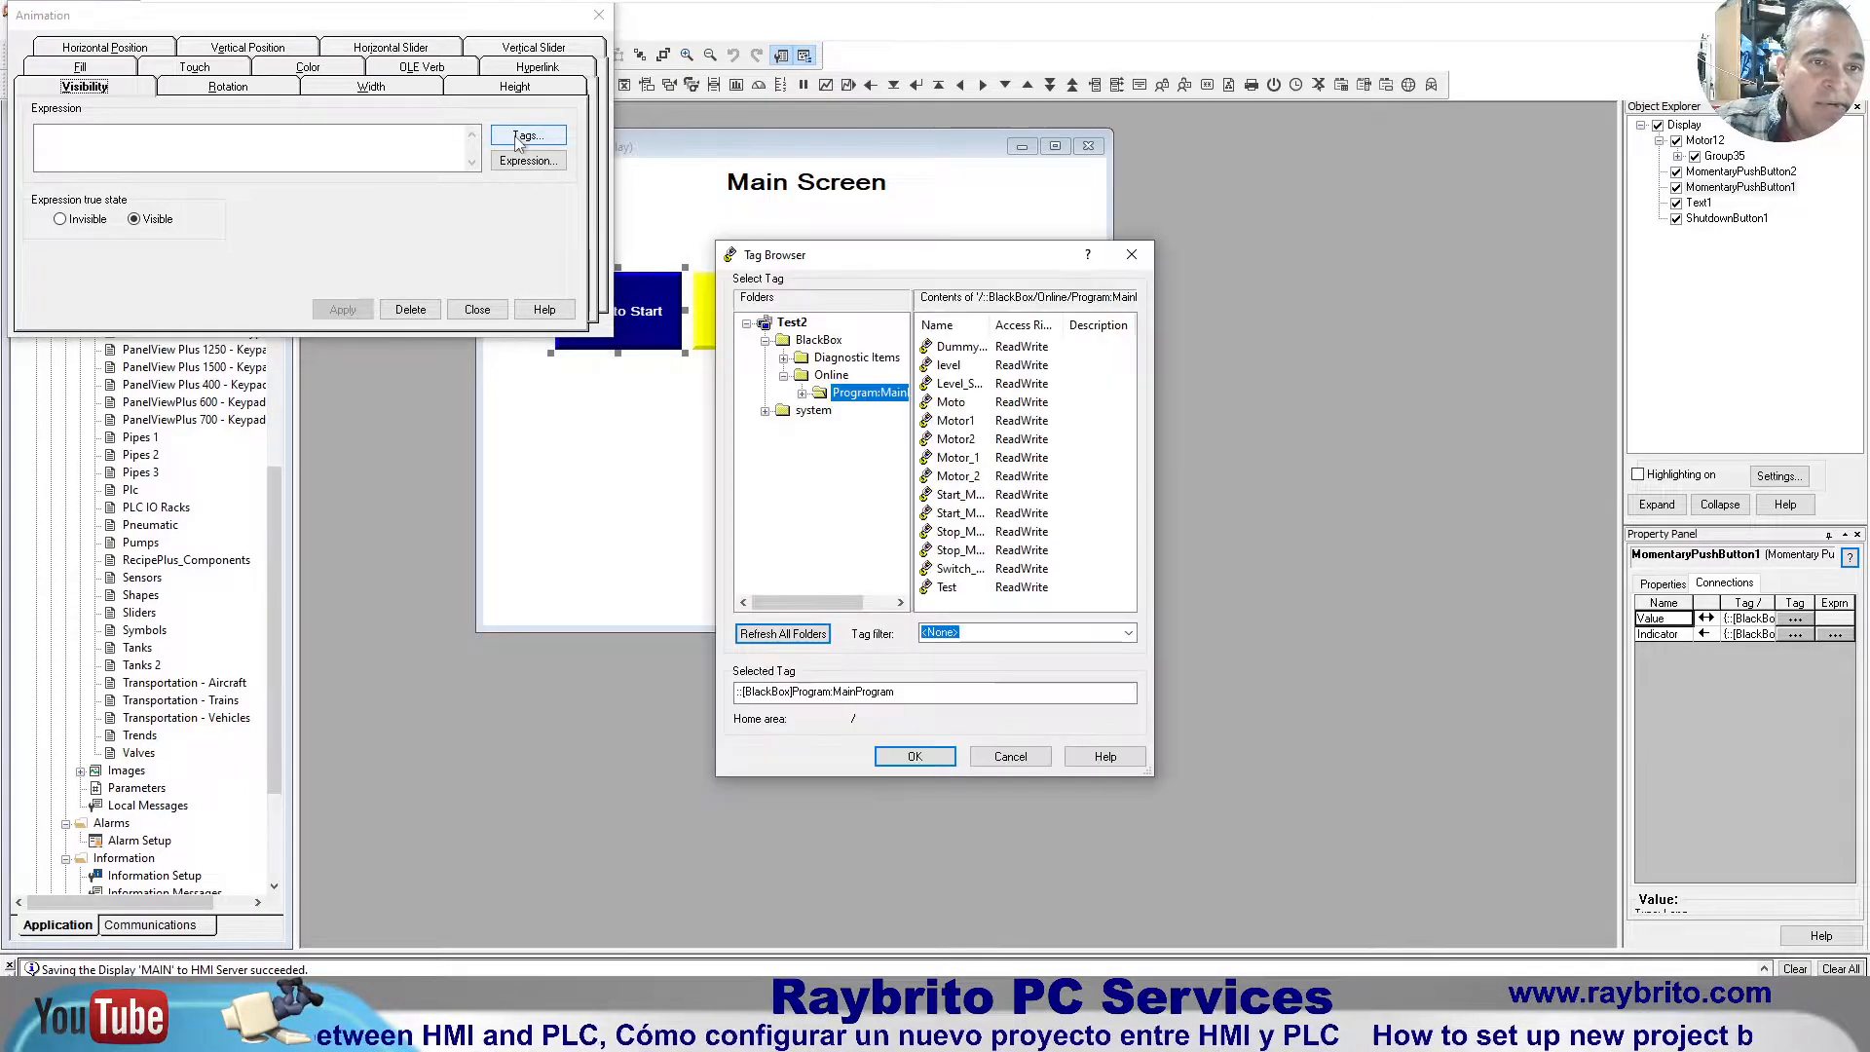
left_click_drag(989, 325, 1068, 325)
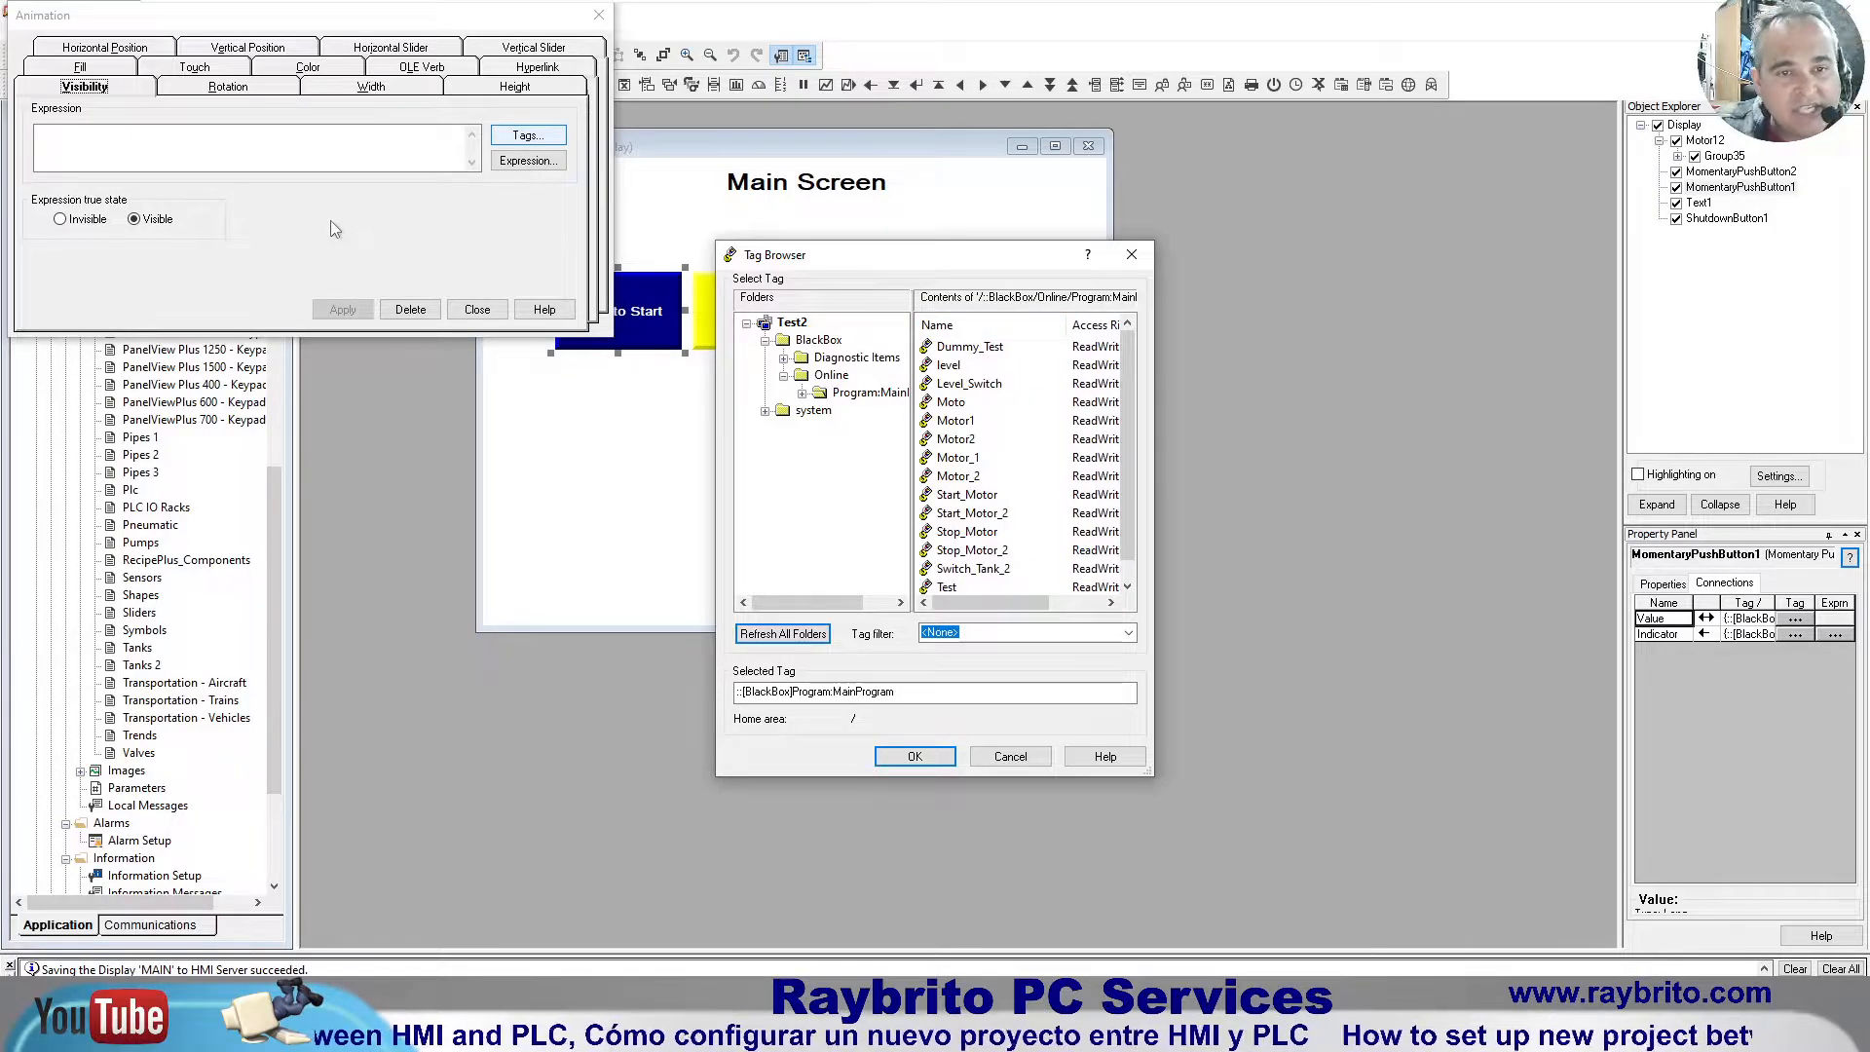
left_click(964, 460)
left_click(914, 756)
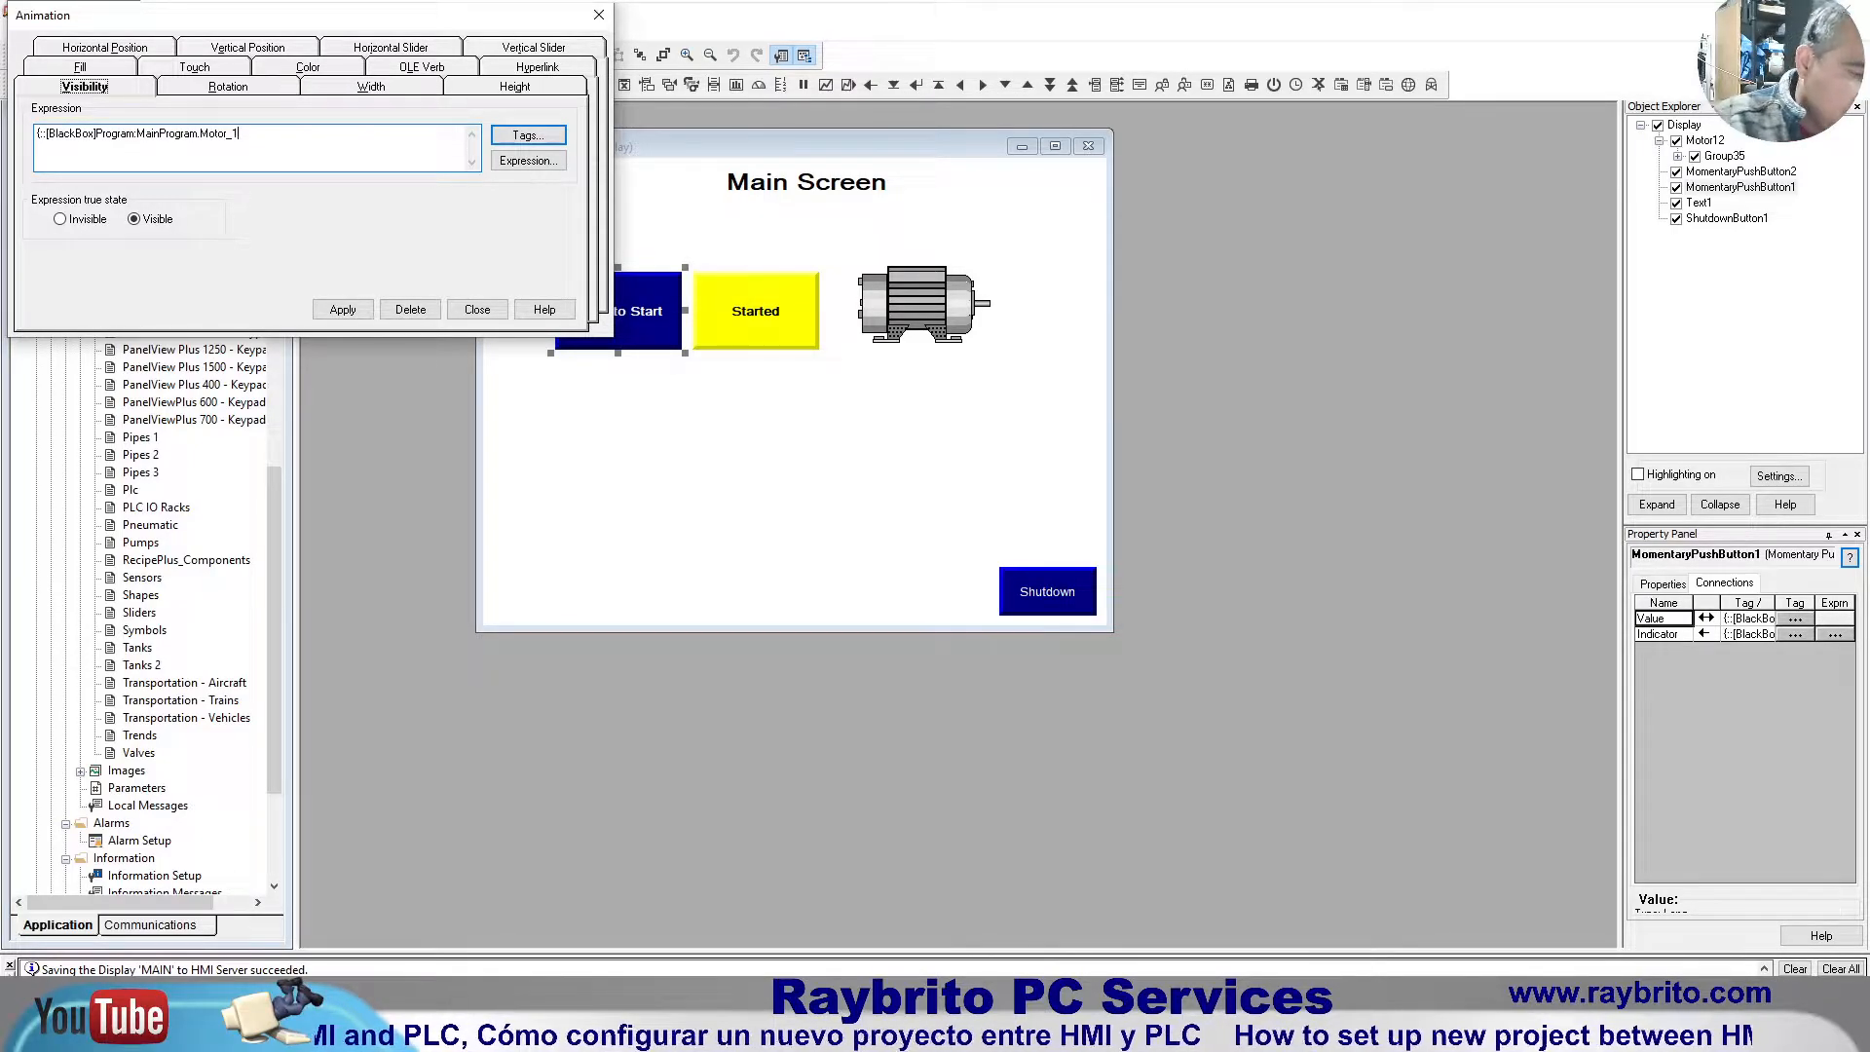
left_click(1641, 1032)
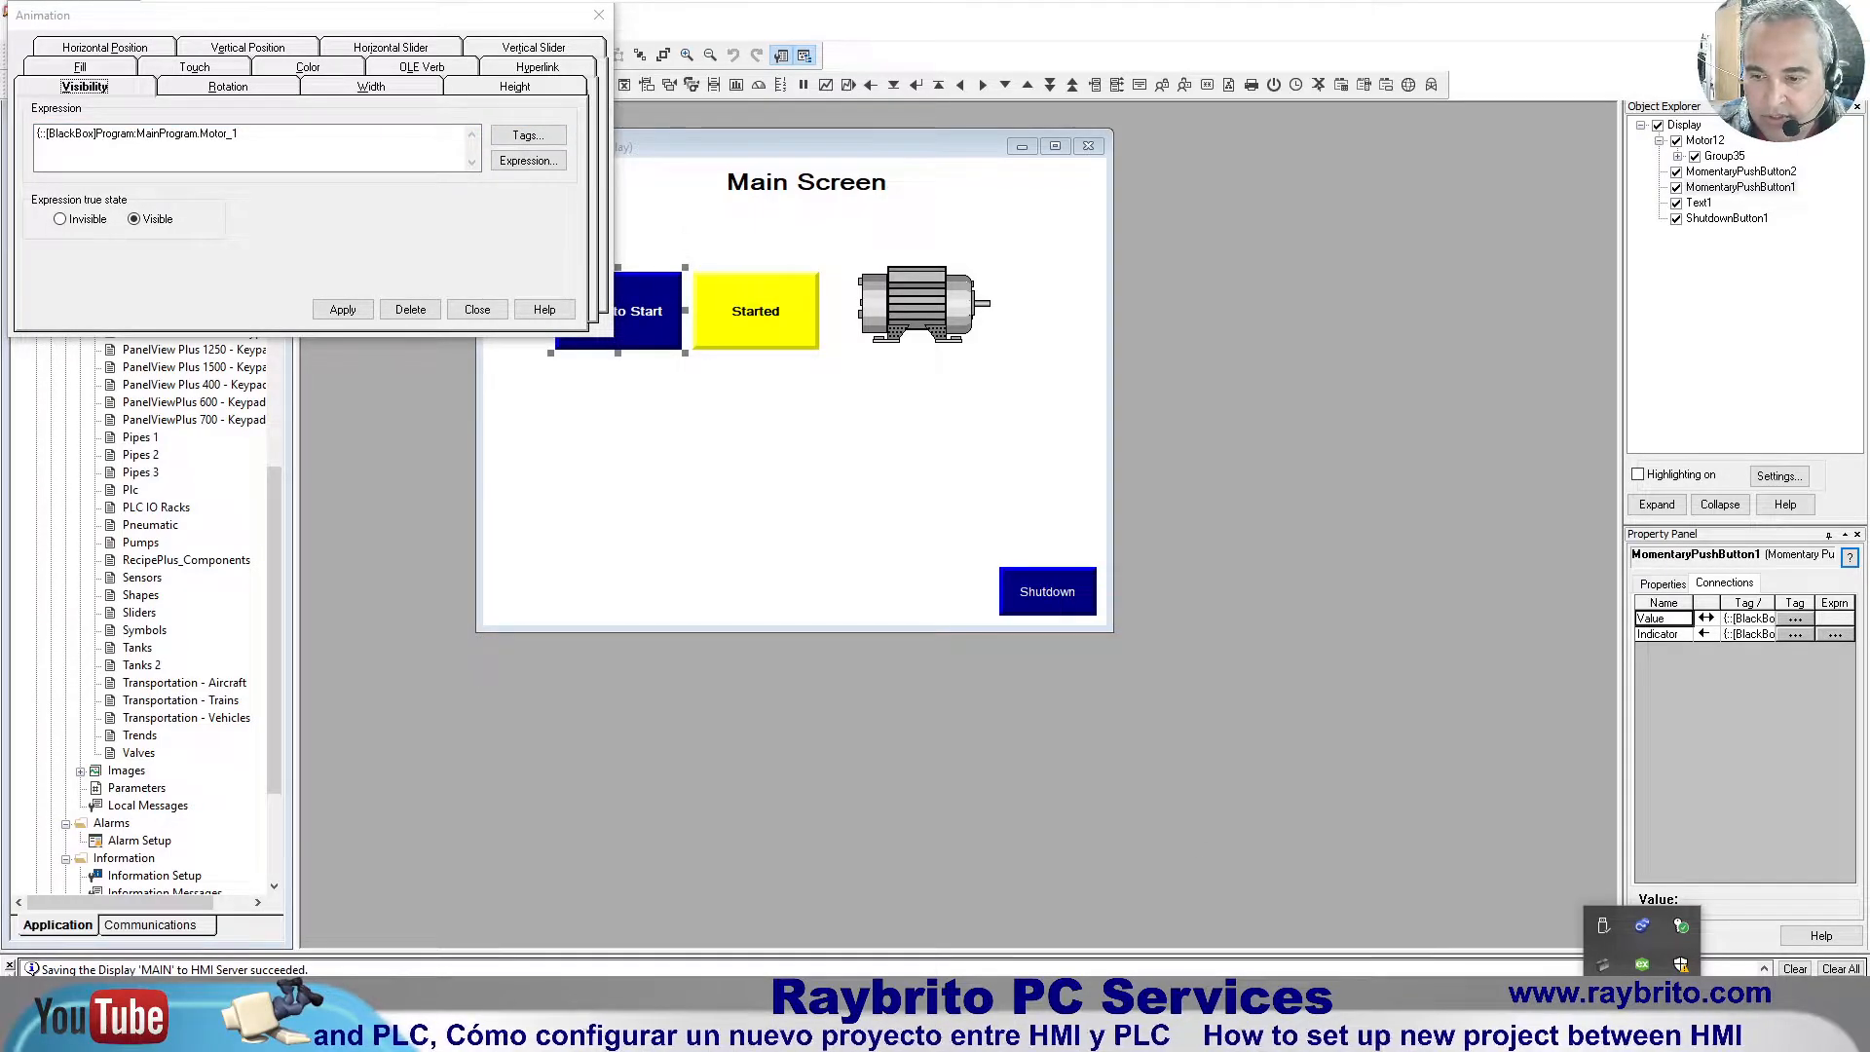
left_click(1743, 1032)
left_click(1743, 884)
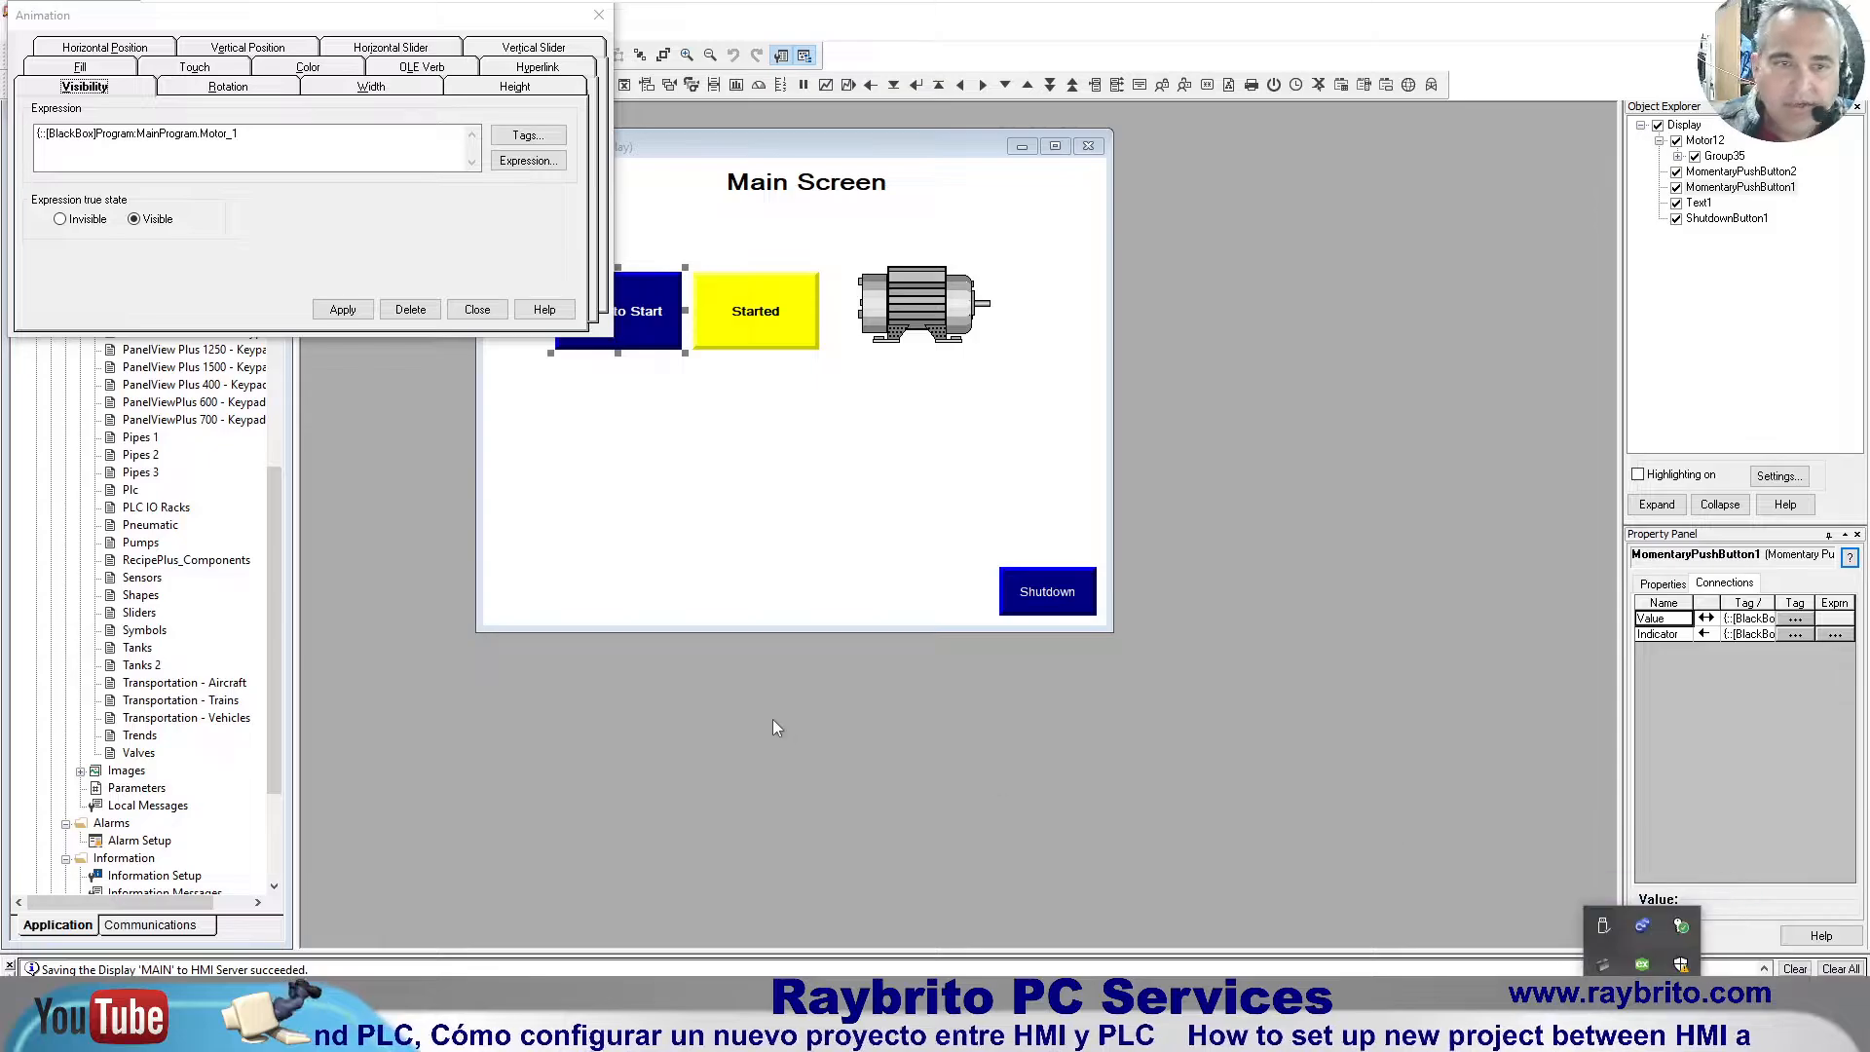
Step: Complete the start button's visibility expression as Motor_1 = 1, keep Visible as the true state, and apply and close the animation settings
left_click(242, 134)
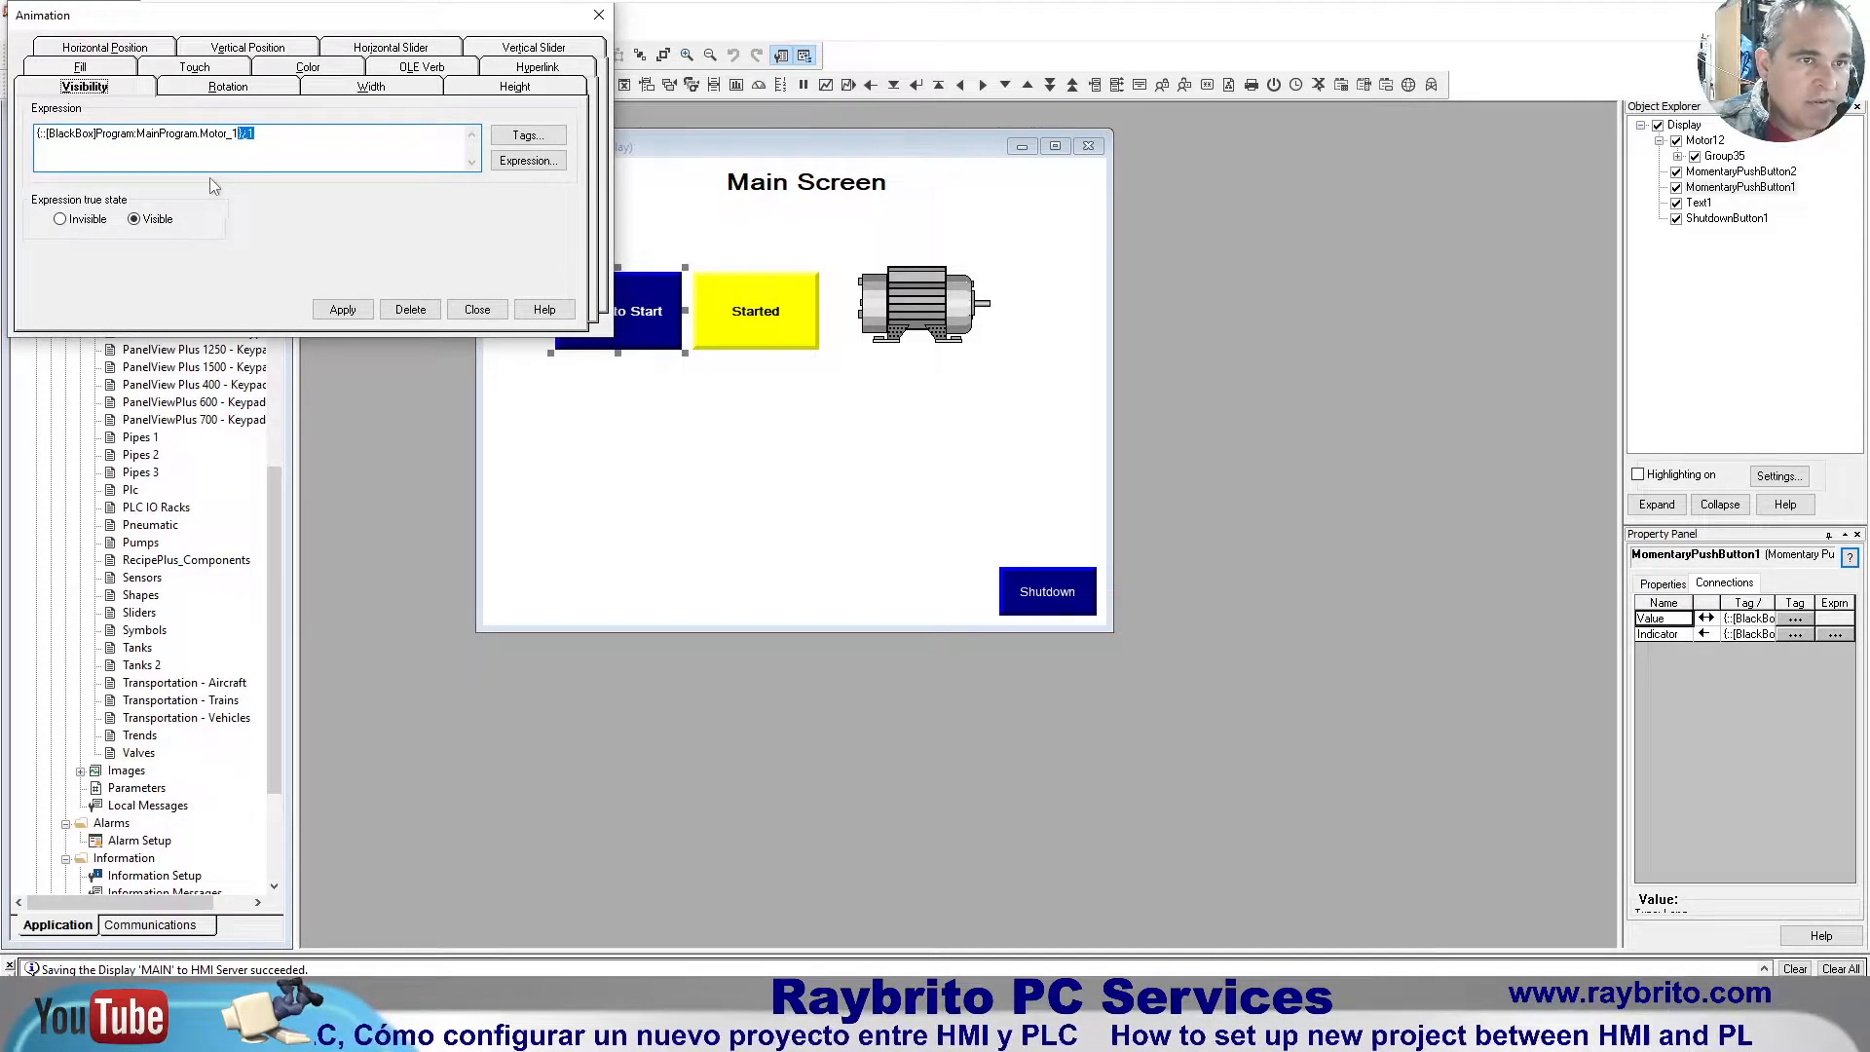
key("End")
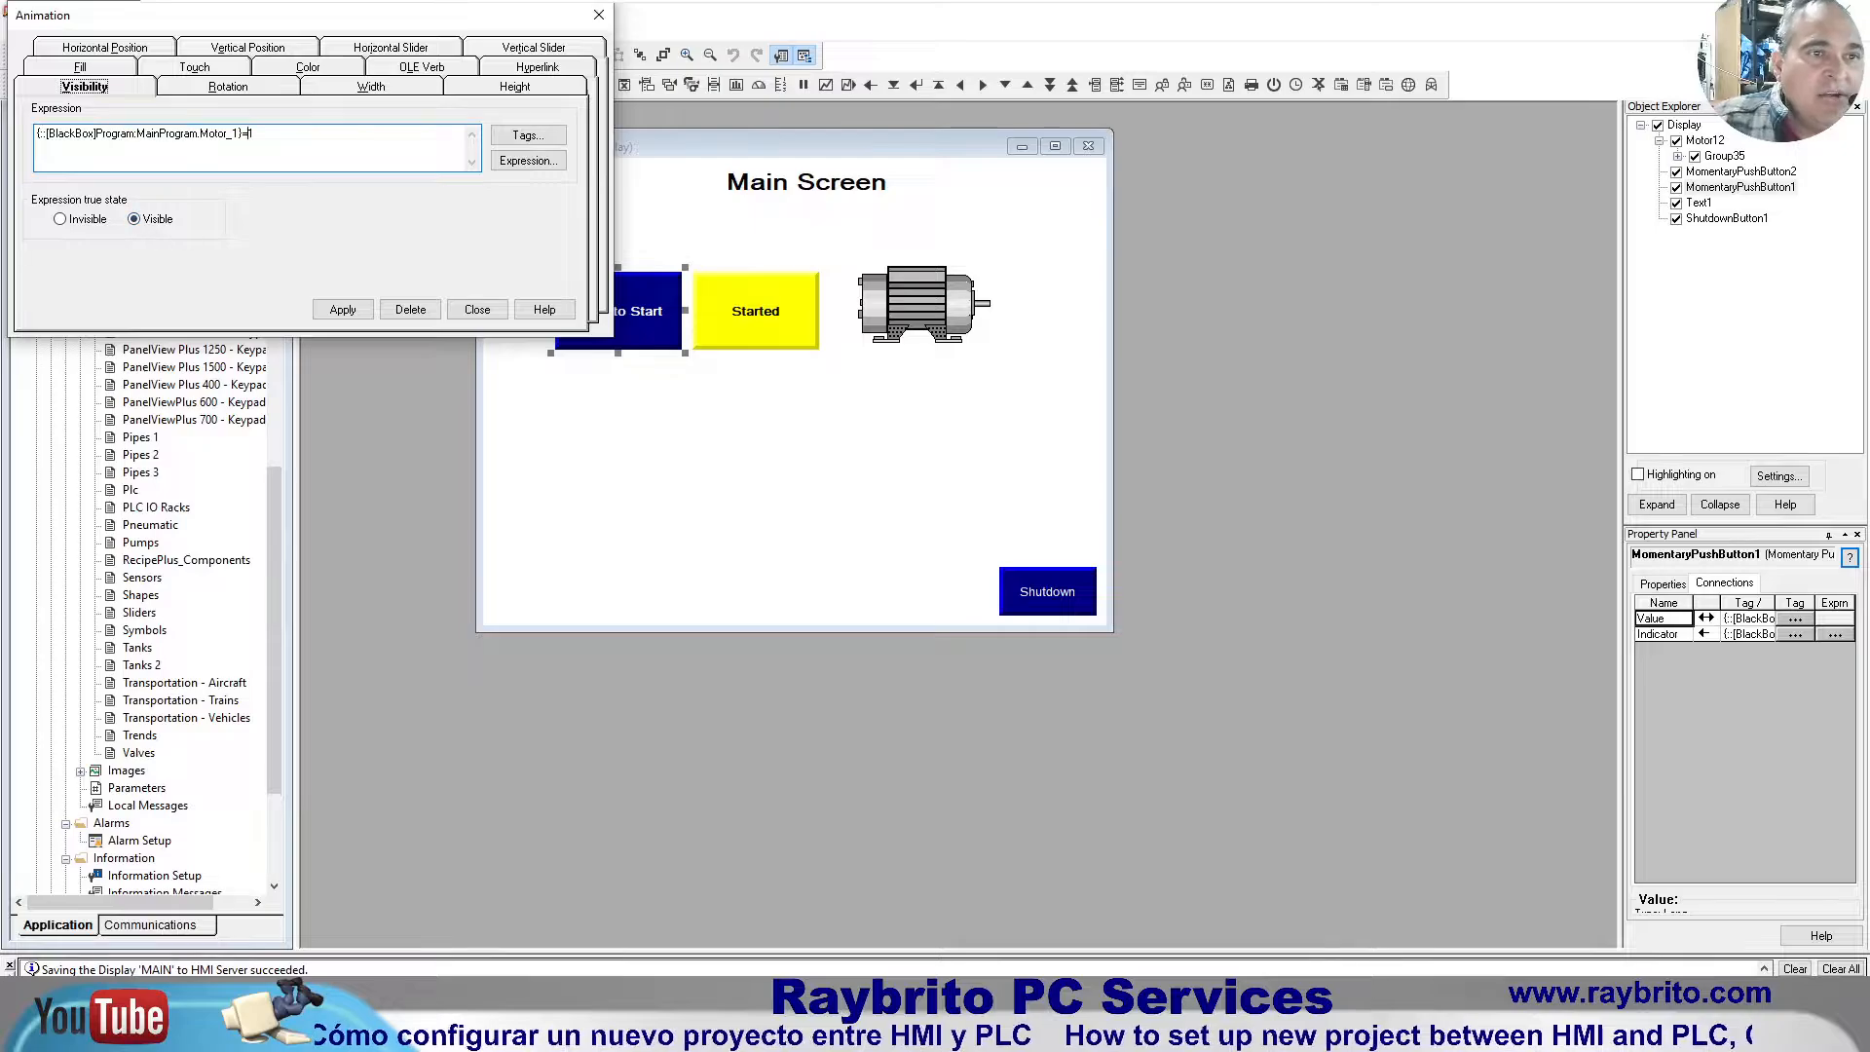
left_click(343, 310)
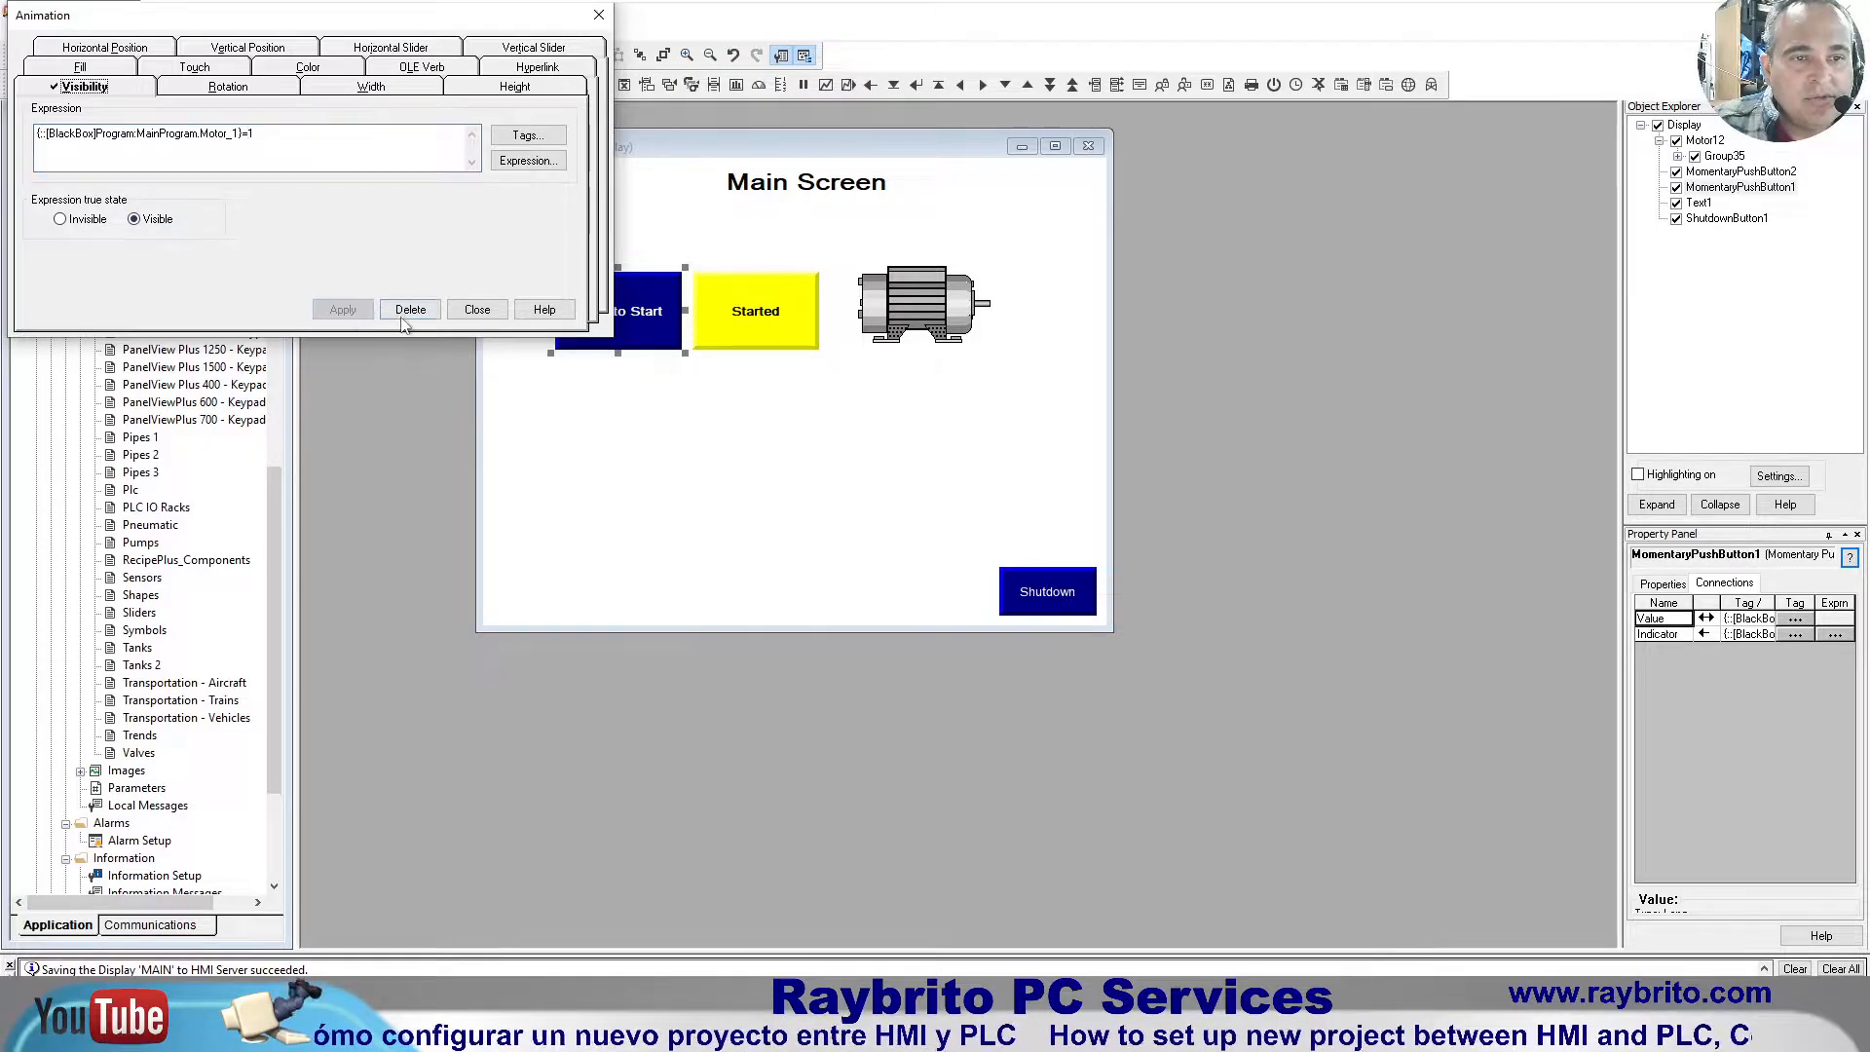
left_click(477, 310)
Step: Open the yellow button's visibility animation and enter an expression comparing the Motor_1 tag with 1
left_click(774, 302)
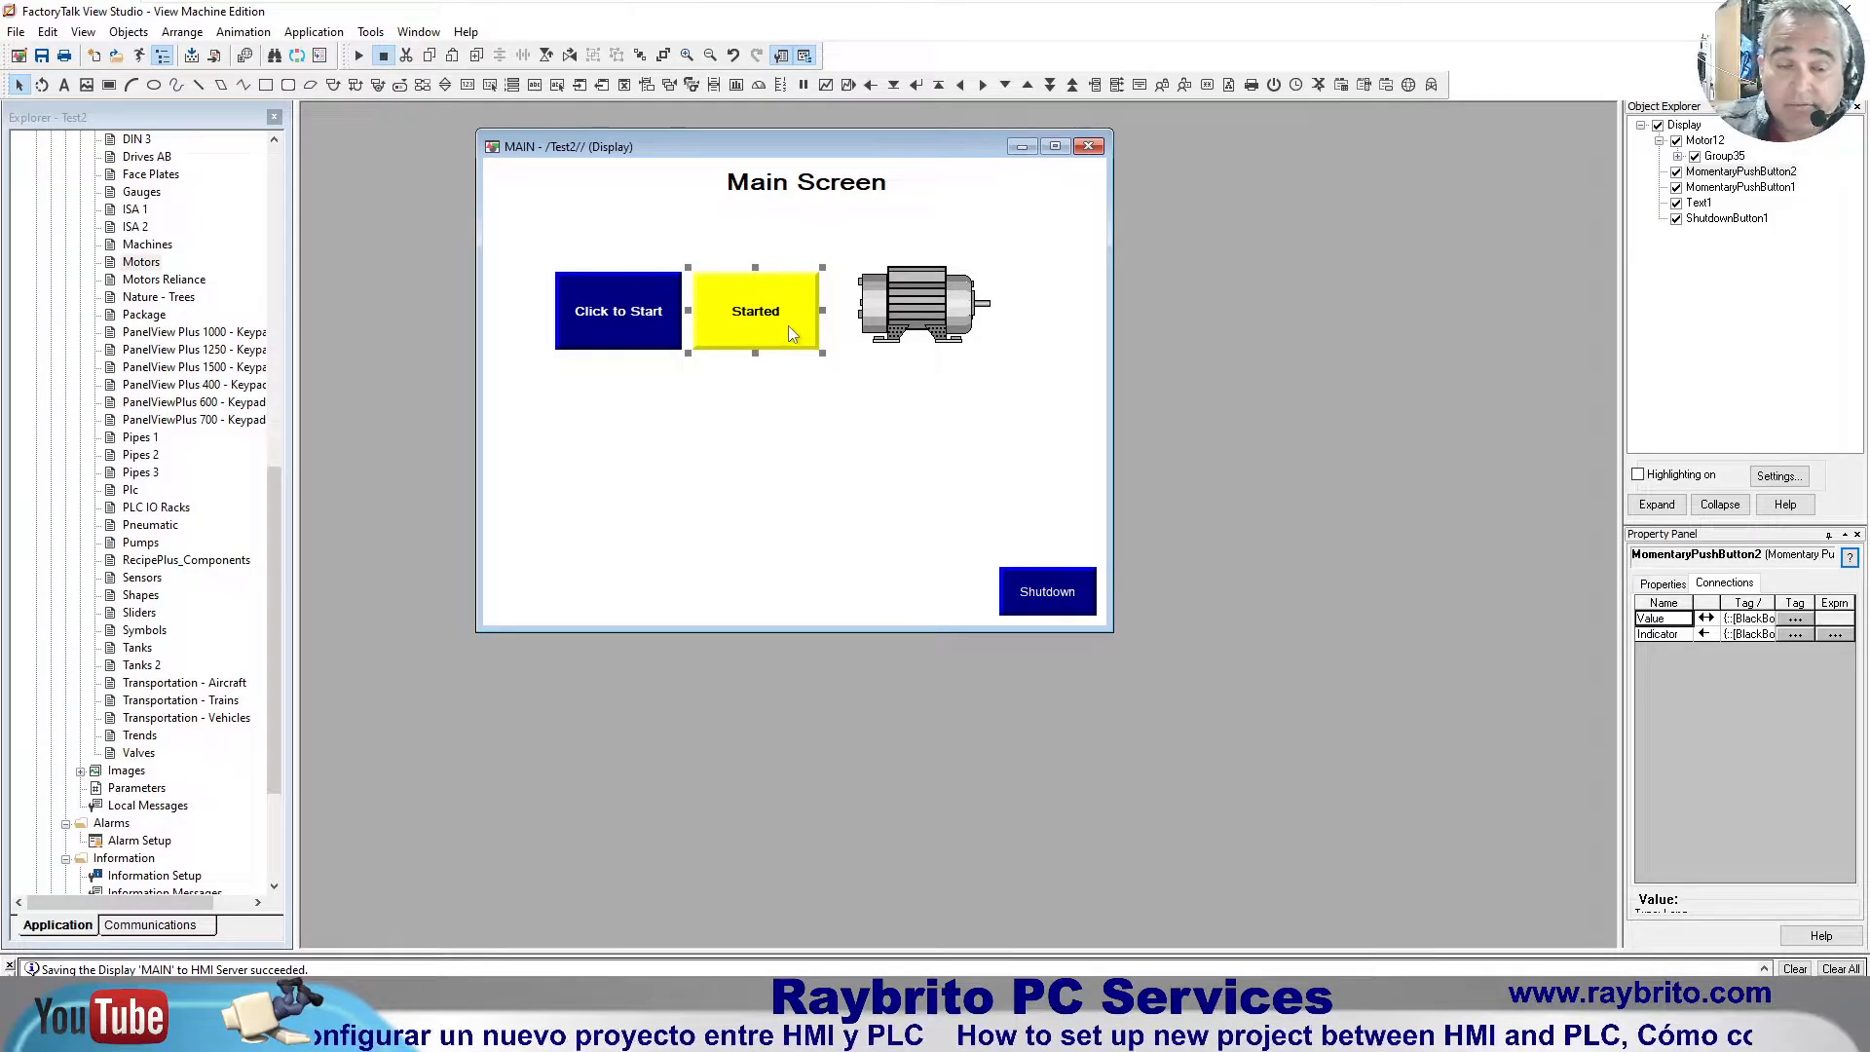
right_click(791, 332)
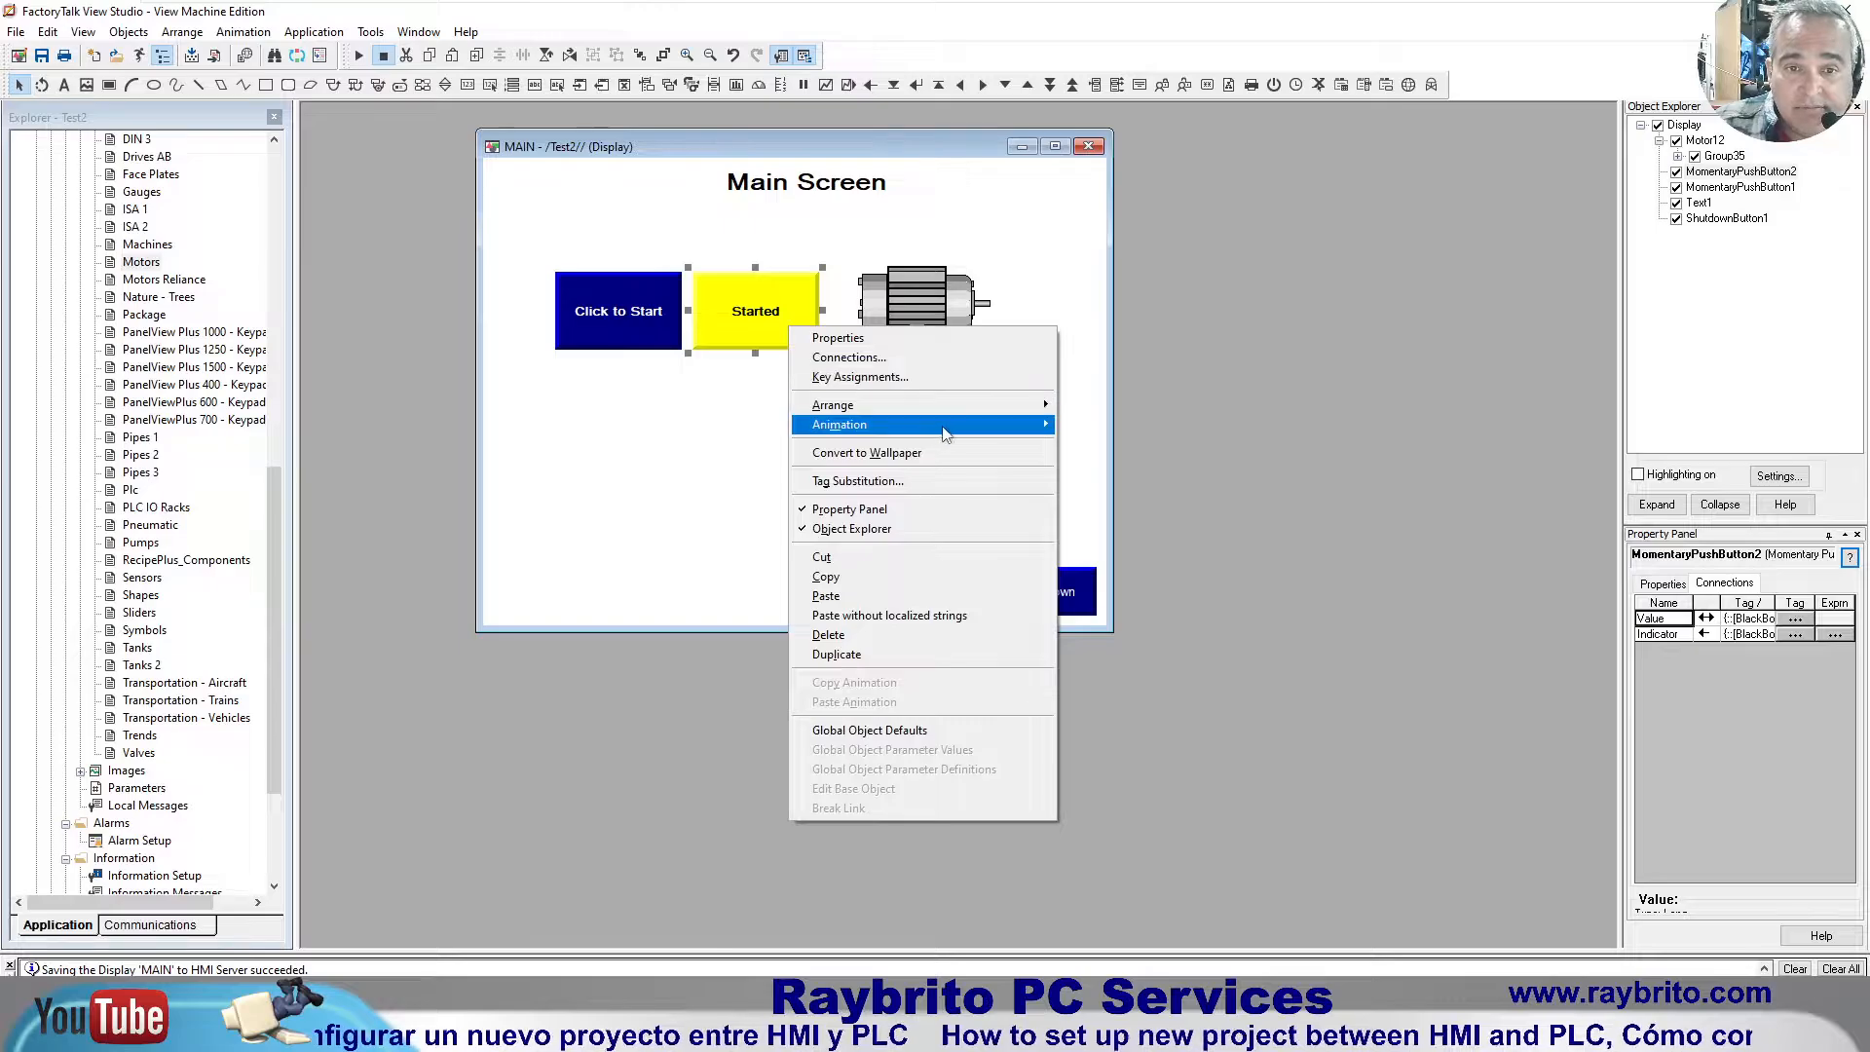
mouse_move(1042, 429)
left_click(1100, 424)
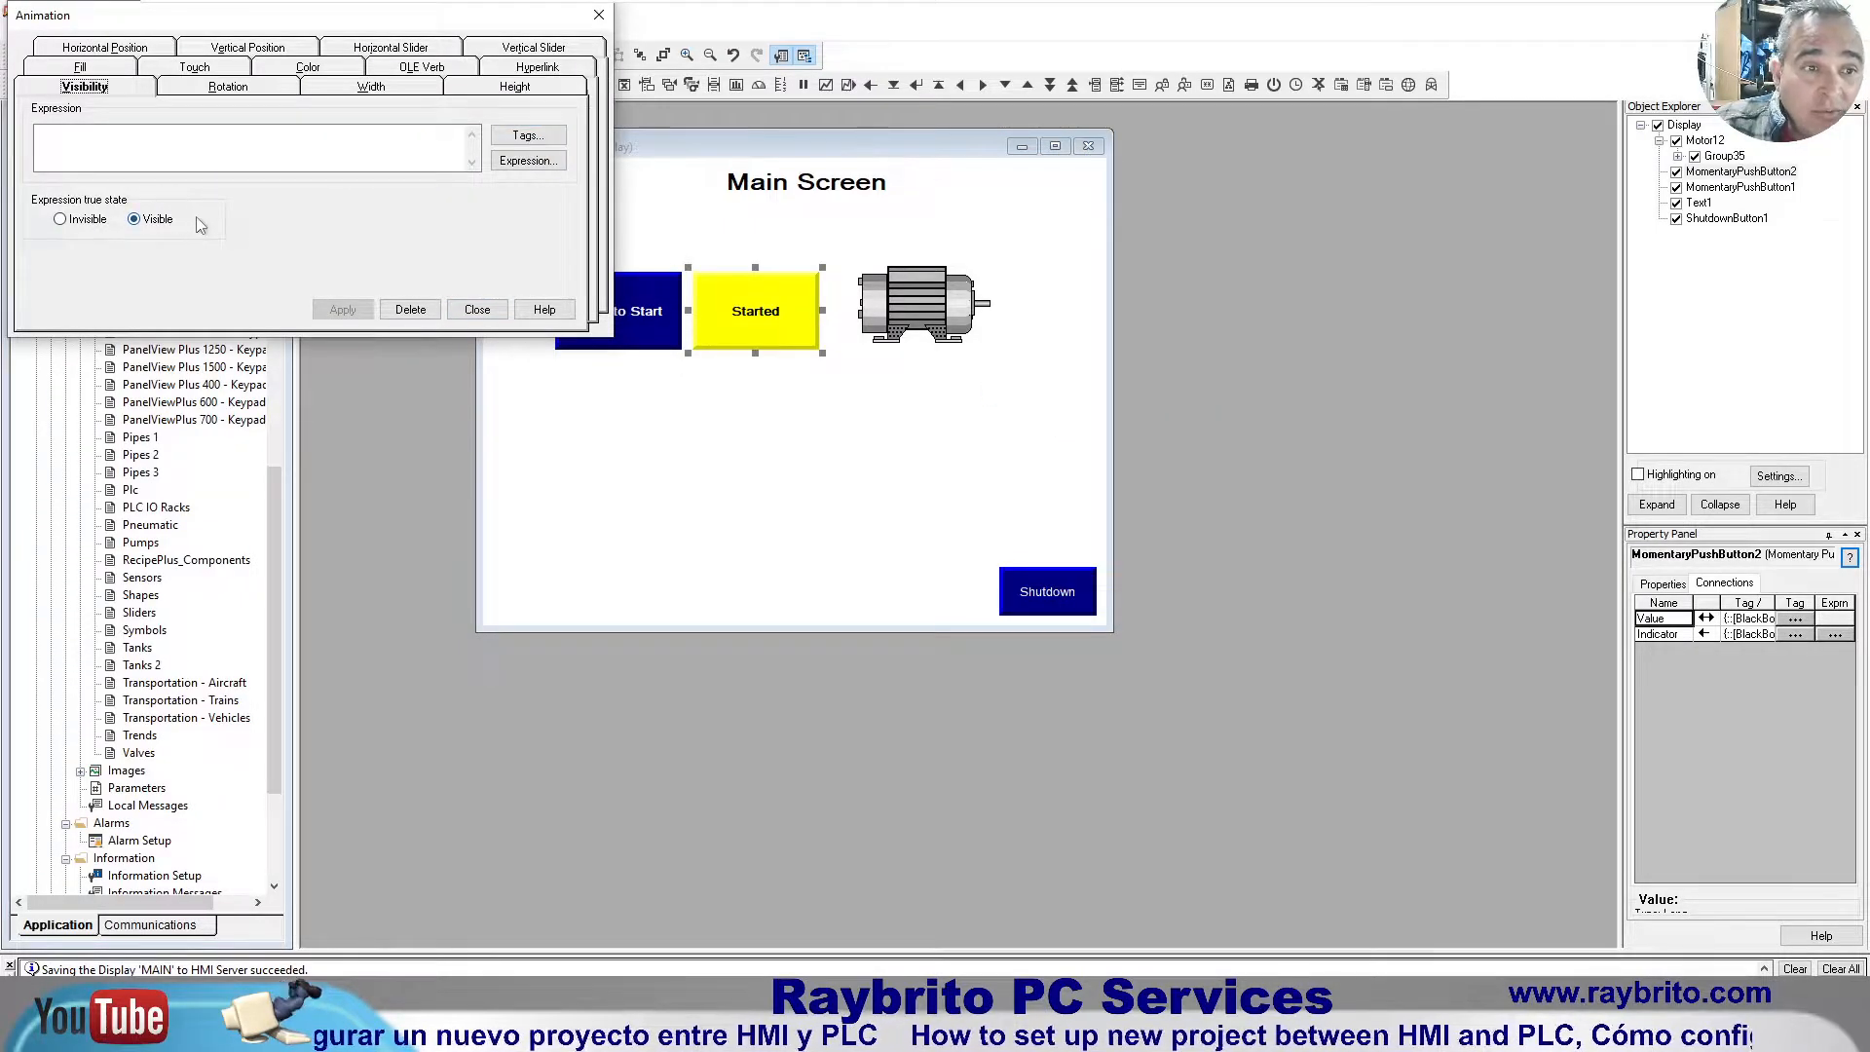
left_click(539, 140)
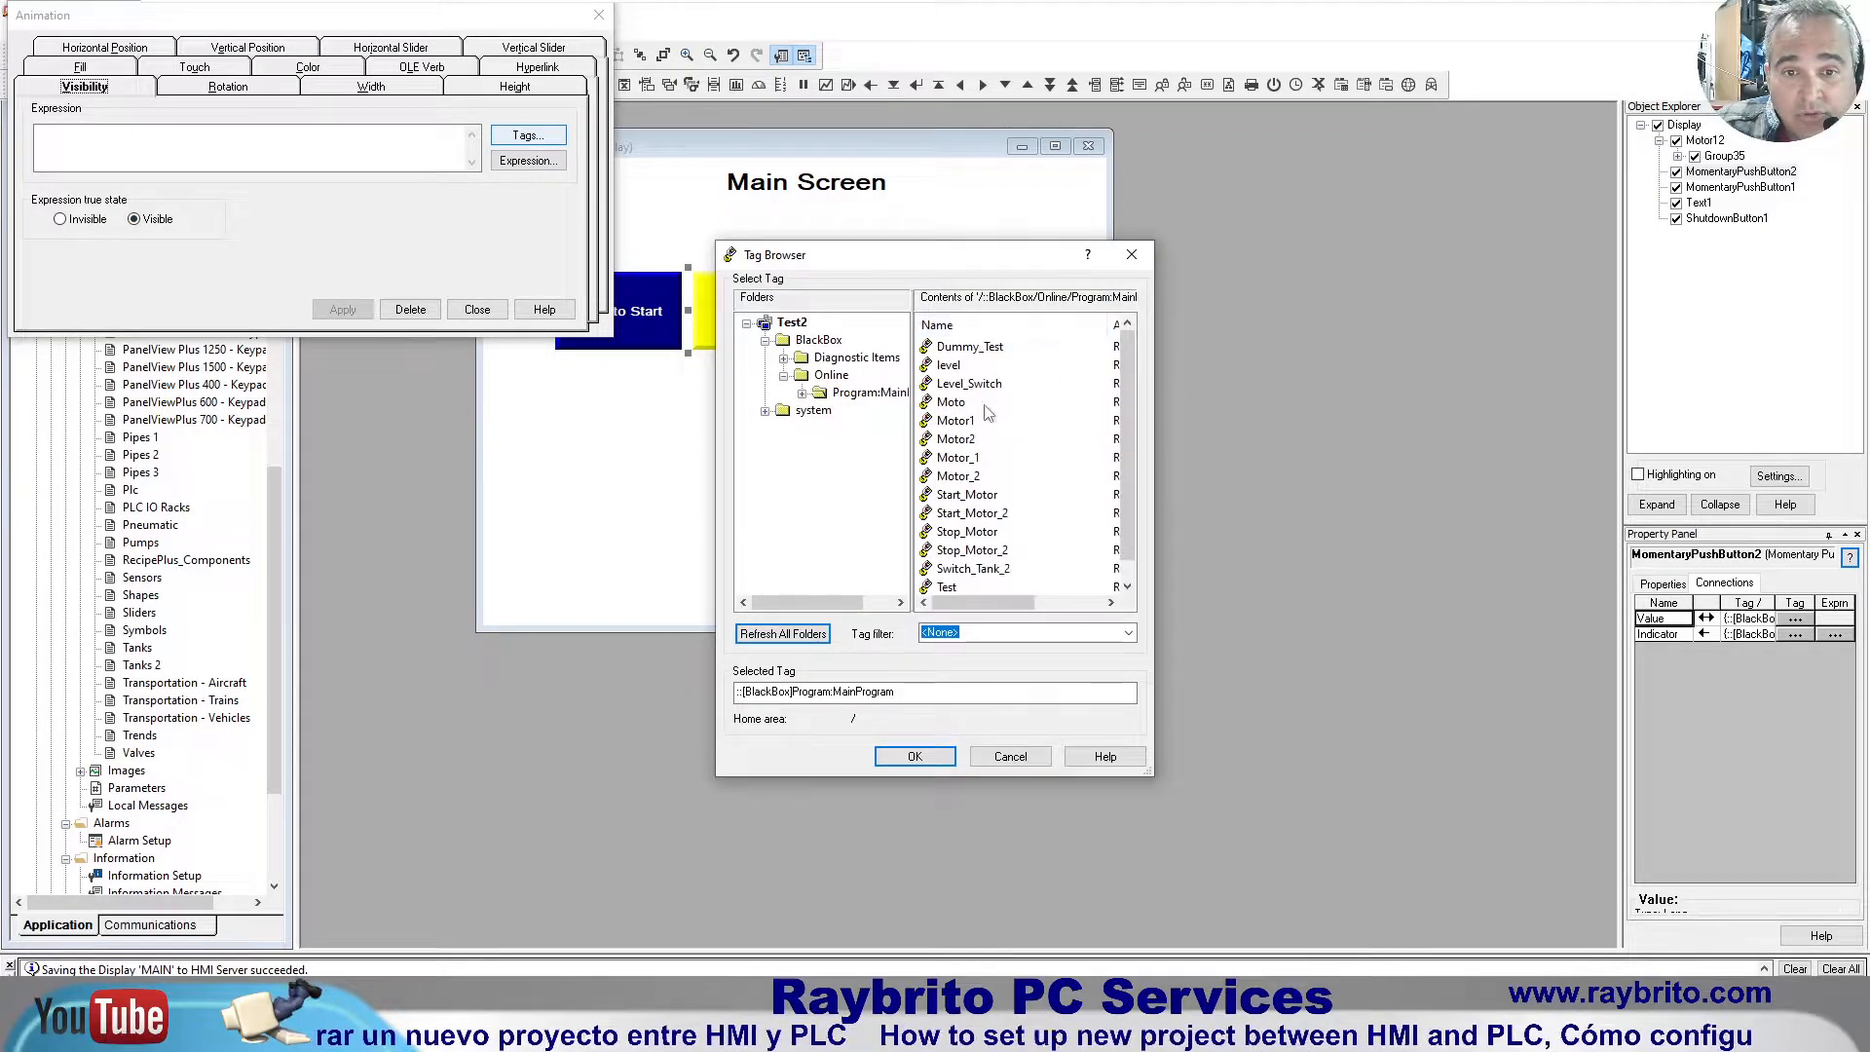
left_click(975, 459)
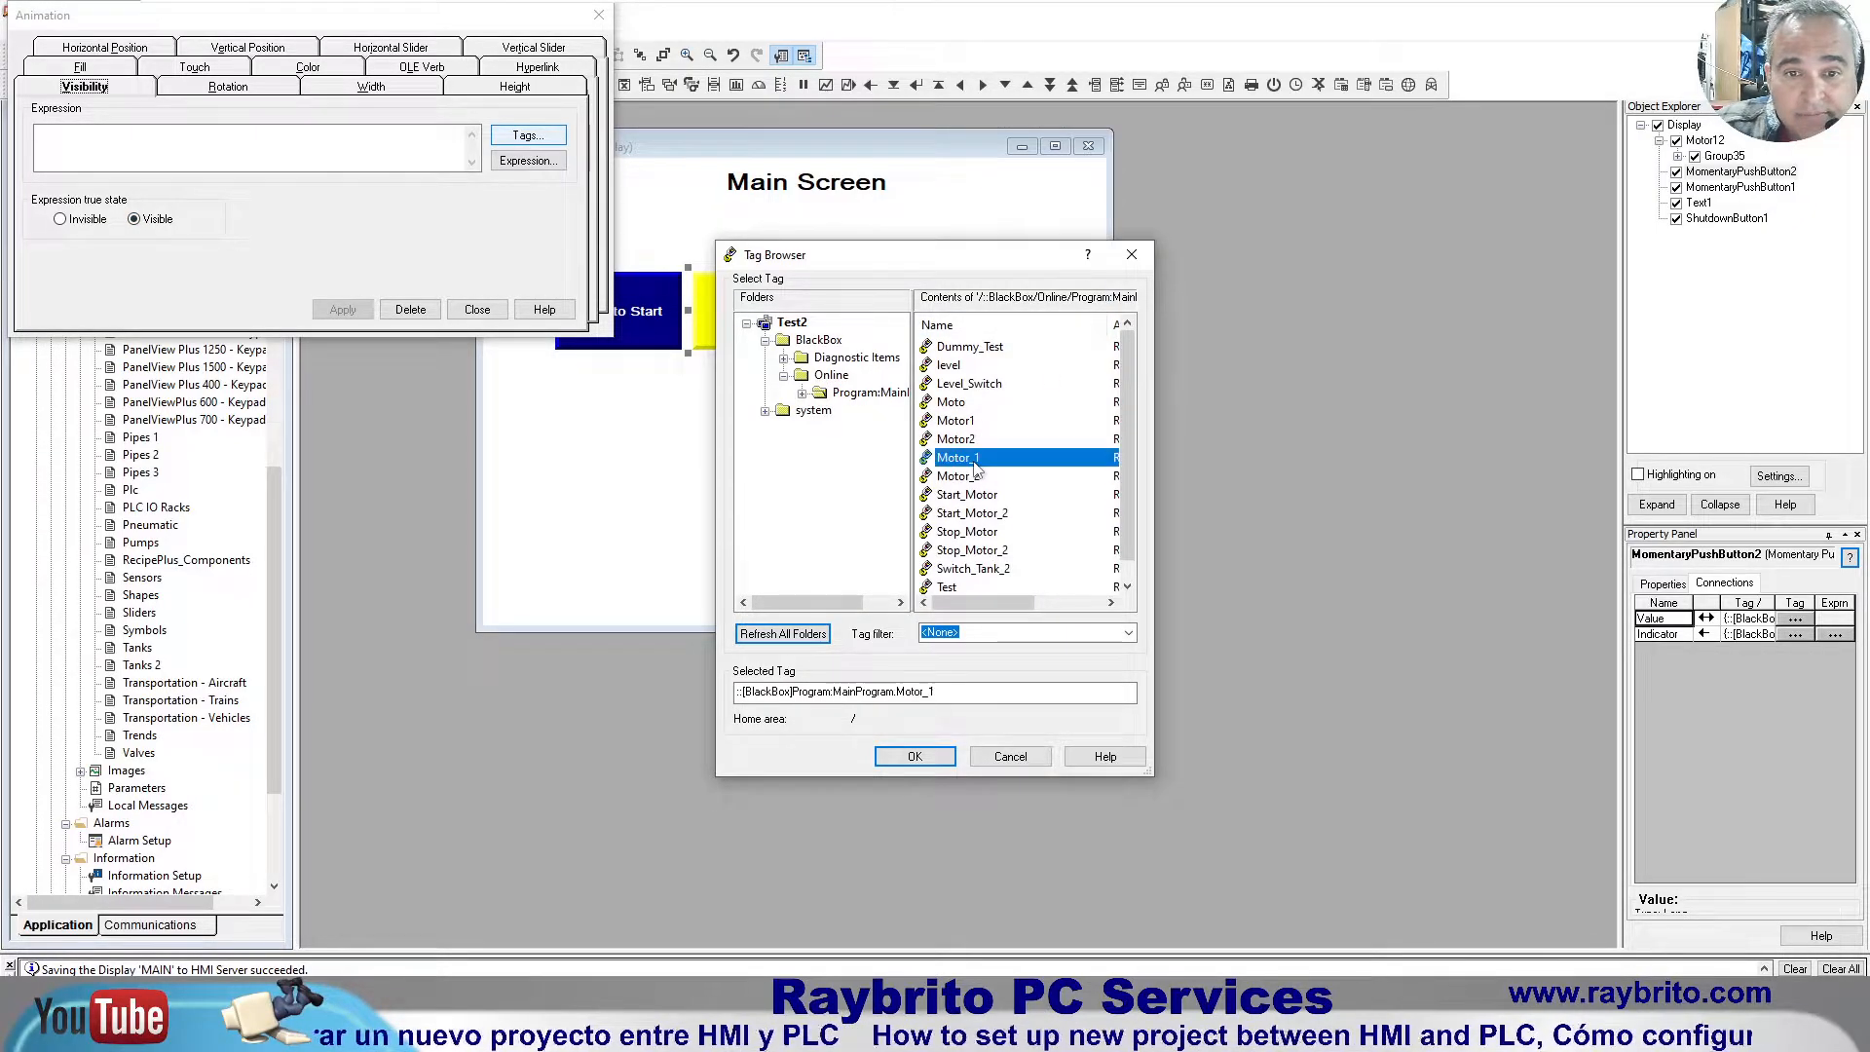
left_click(915, 757)
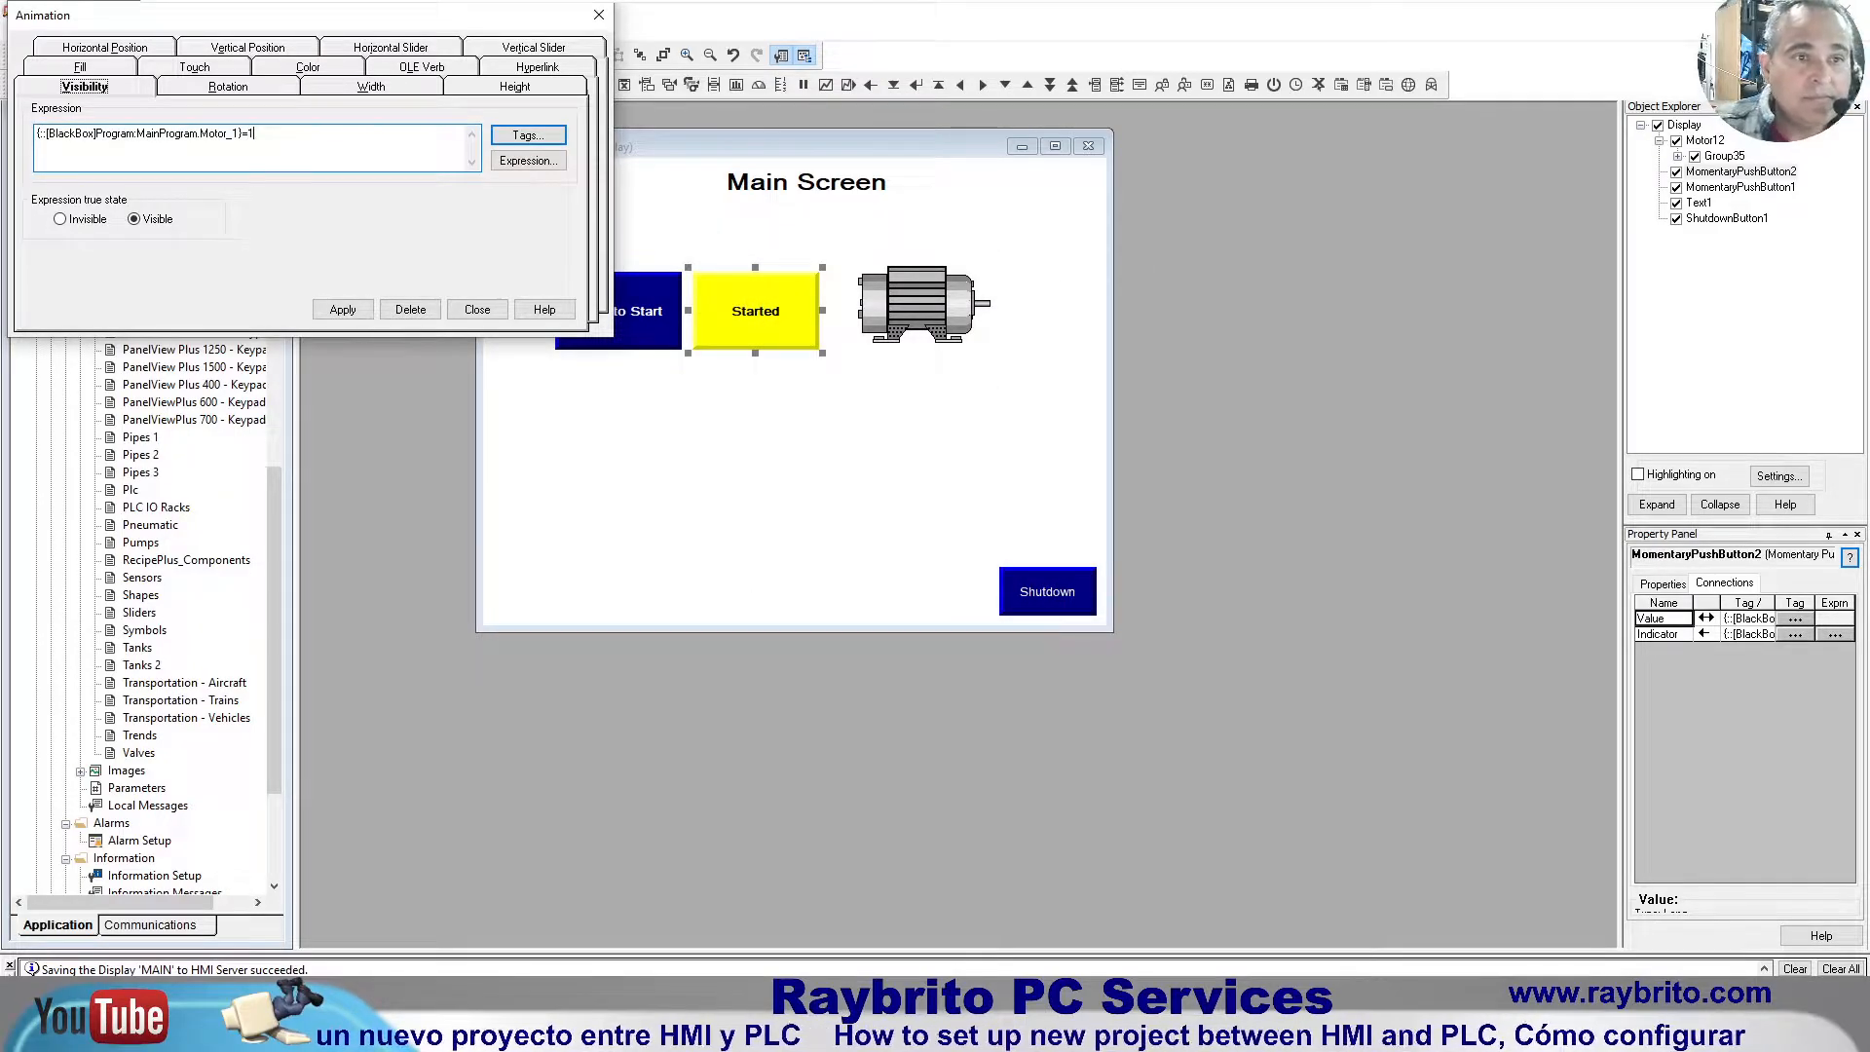
Step: Change the yellow button's visibility expression to Motor_1 = 0 with Visible as the true state, close the animation settings and deselect the button
left_click(60, 219)
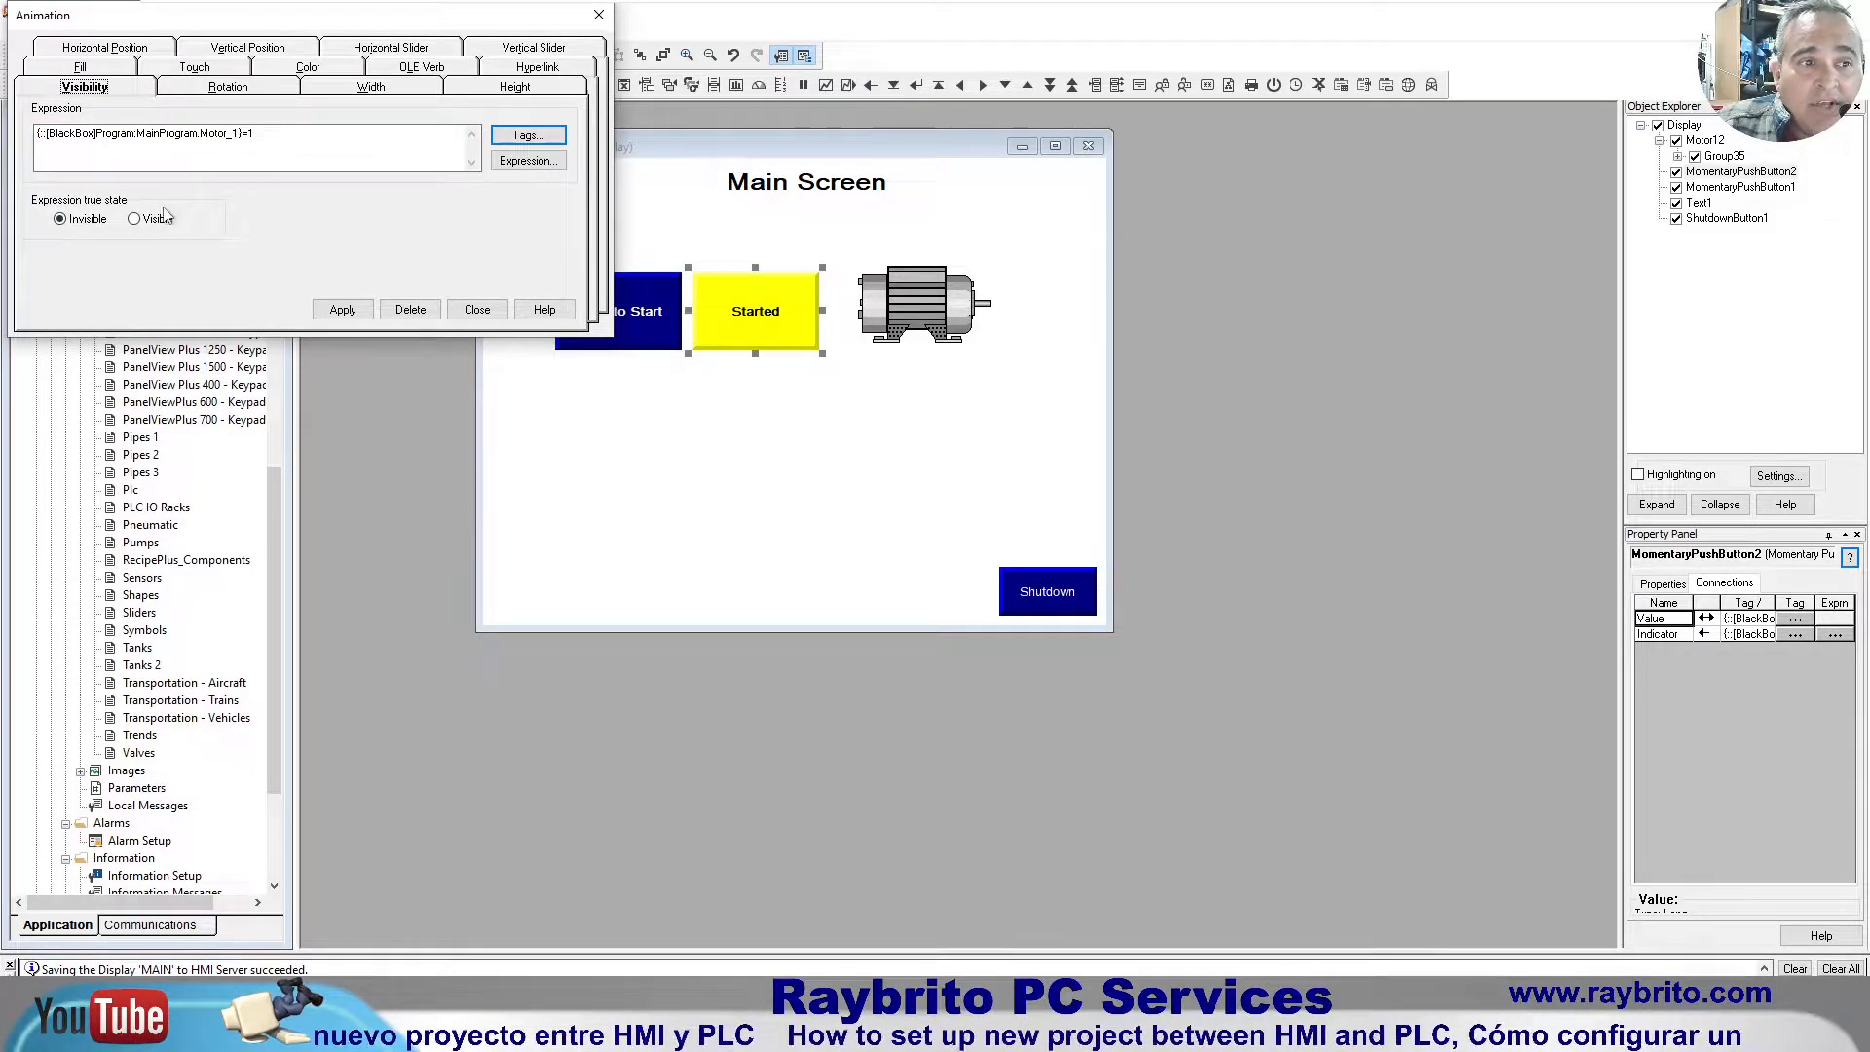
left_click(133, 218)
left_click(255, 136)
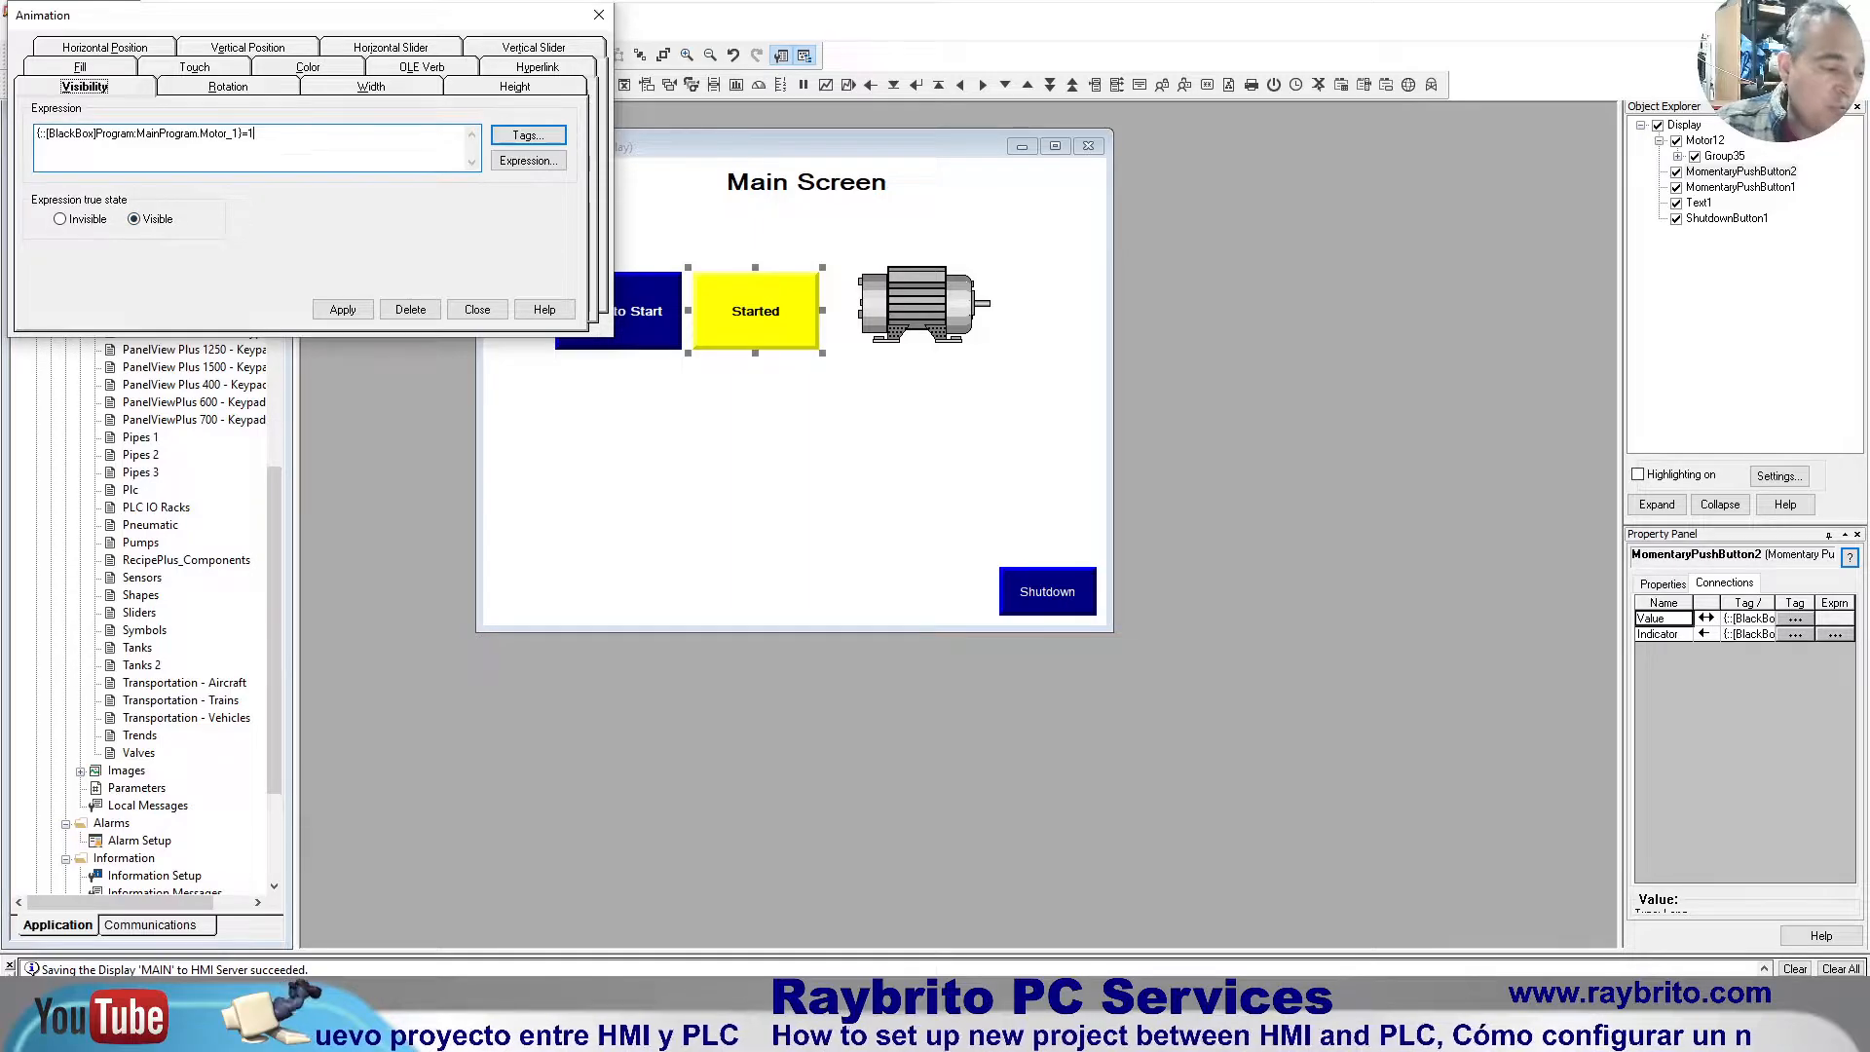
key("BackSpace")
type("0")
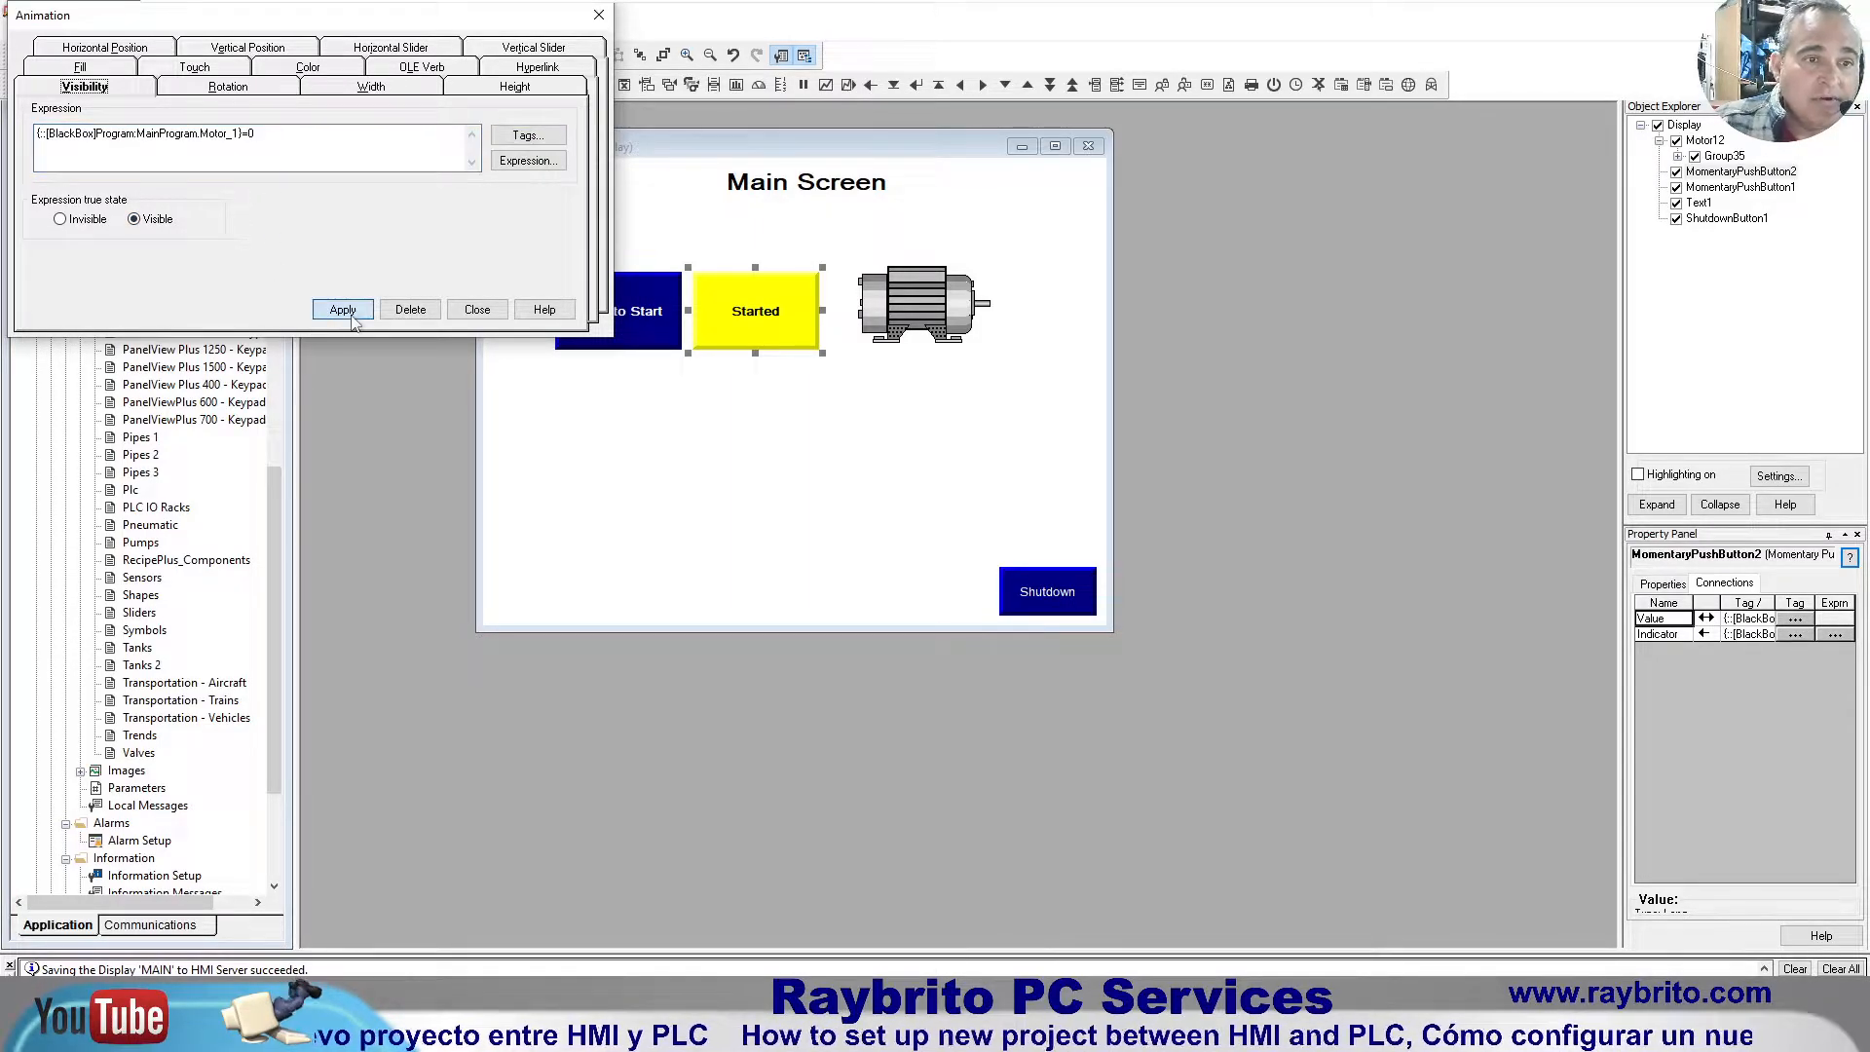
left_click(477, 309)
left_click(792, 545)
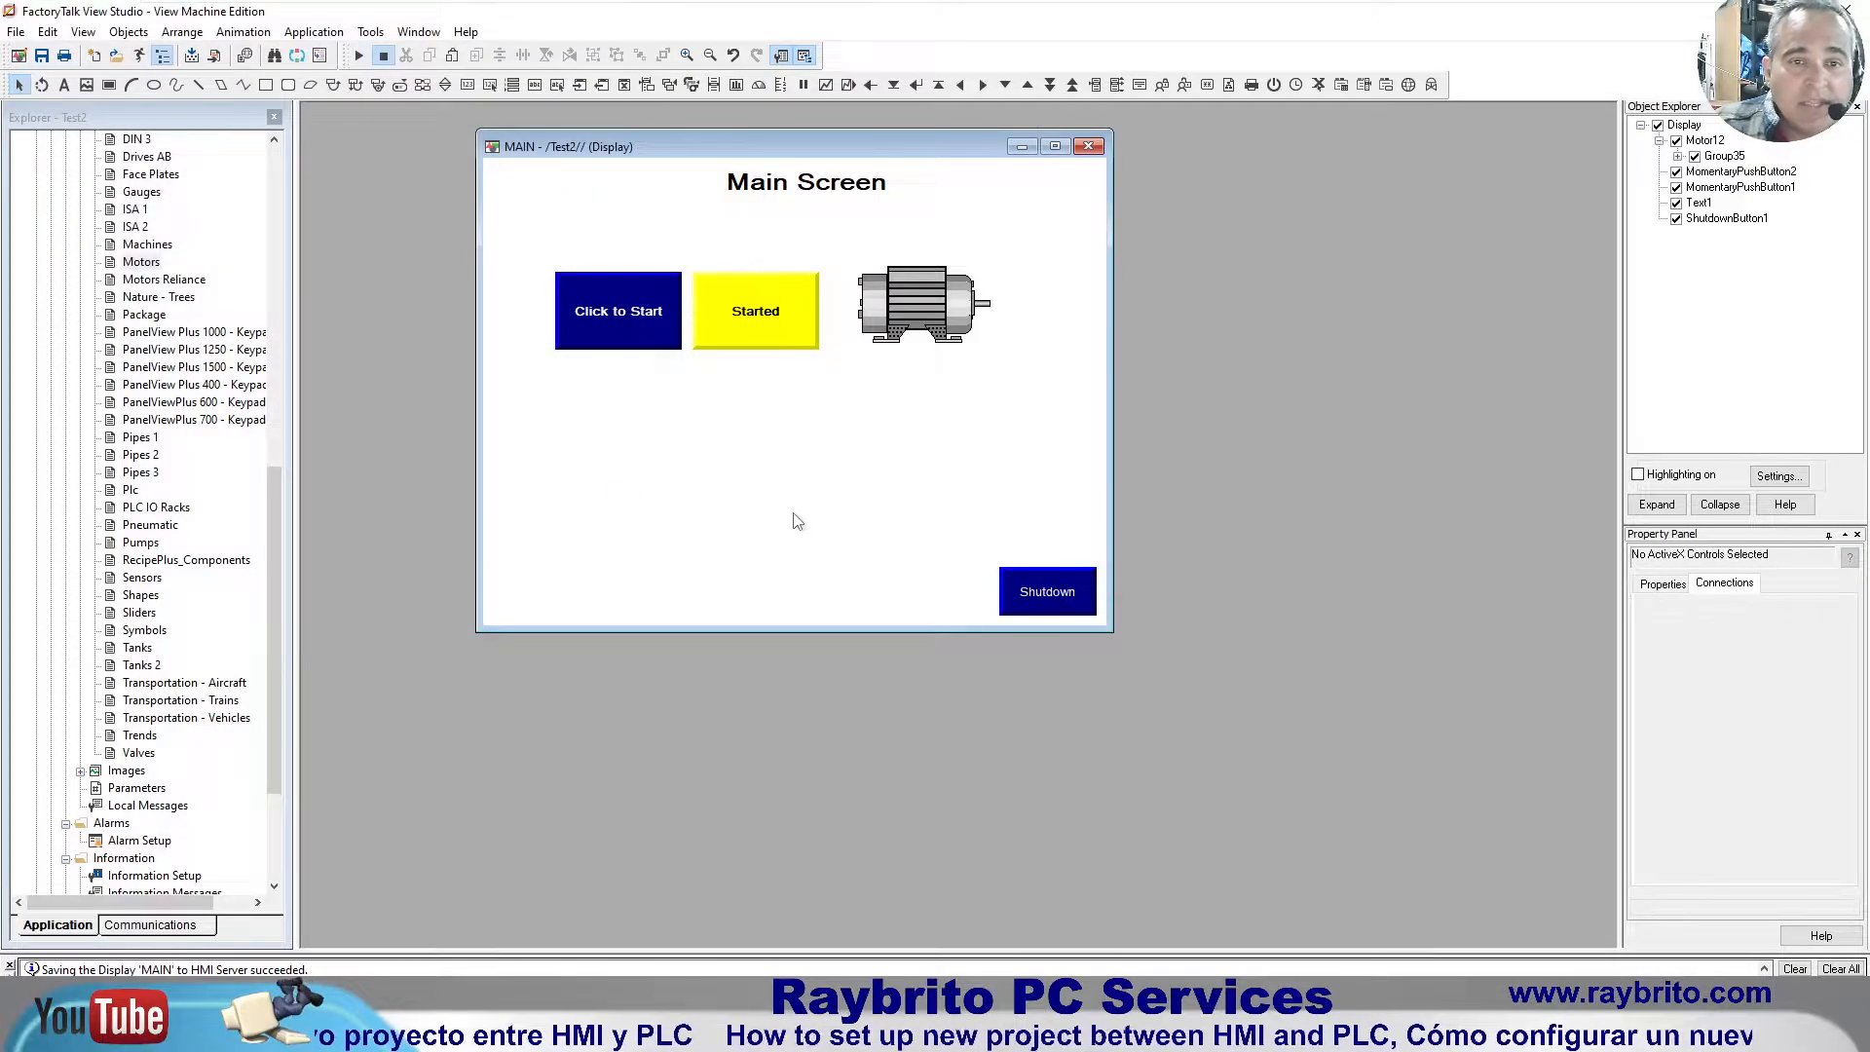
Step: Save the Main Screen display, test-run it, operate the start button to check the buttons' visibility, and end the test run
left_click(42, 55)
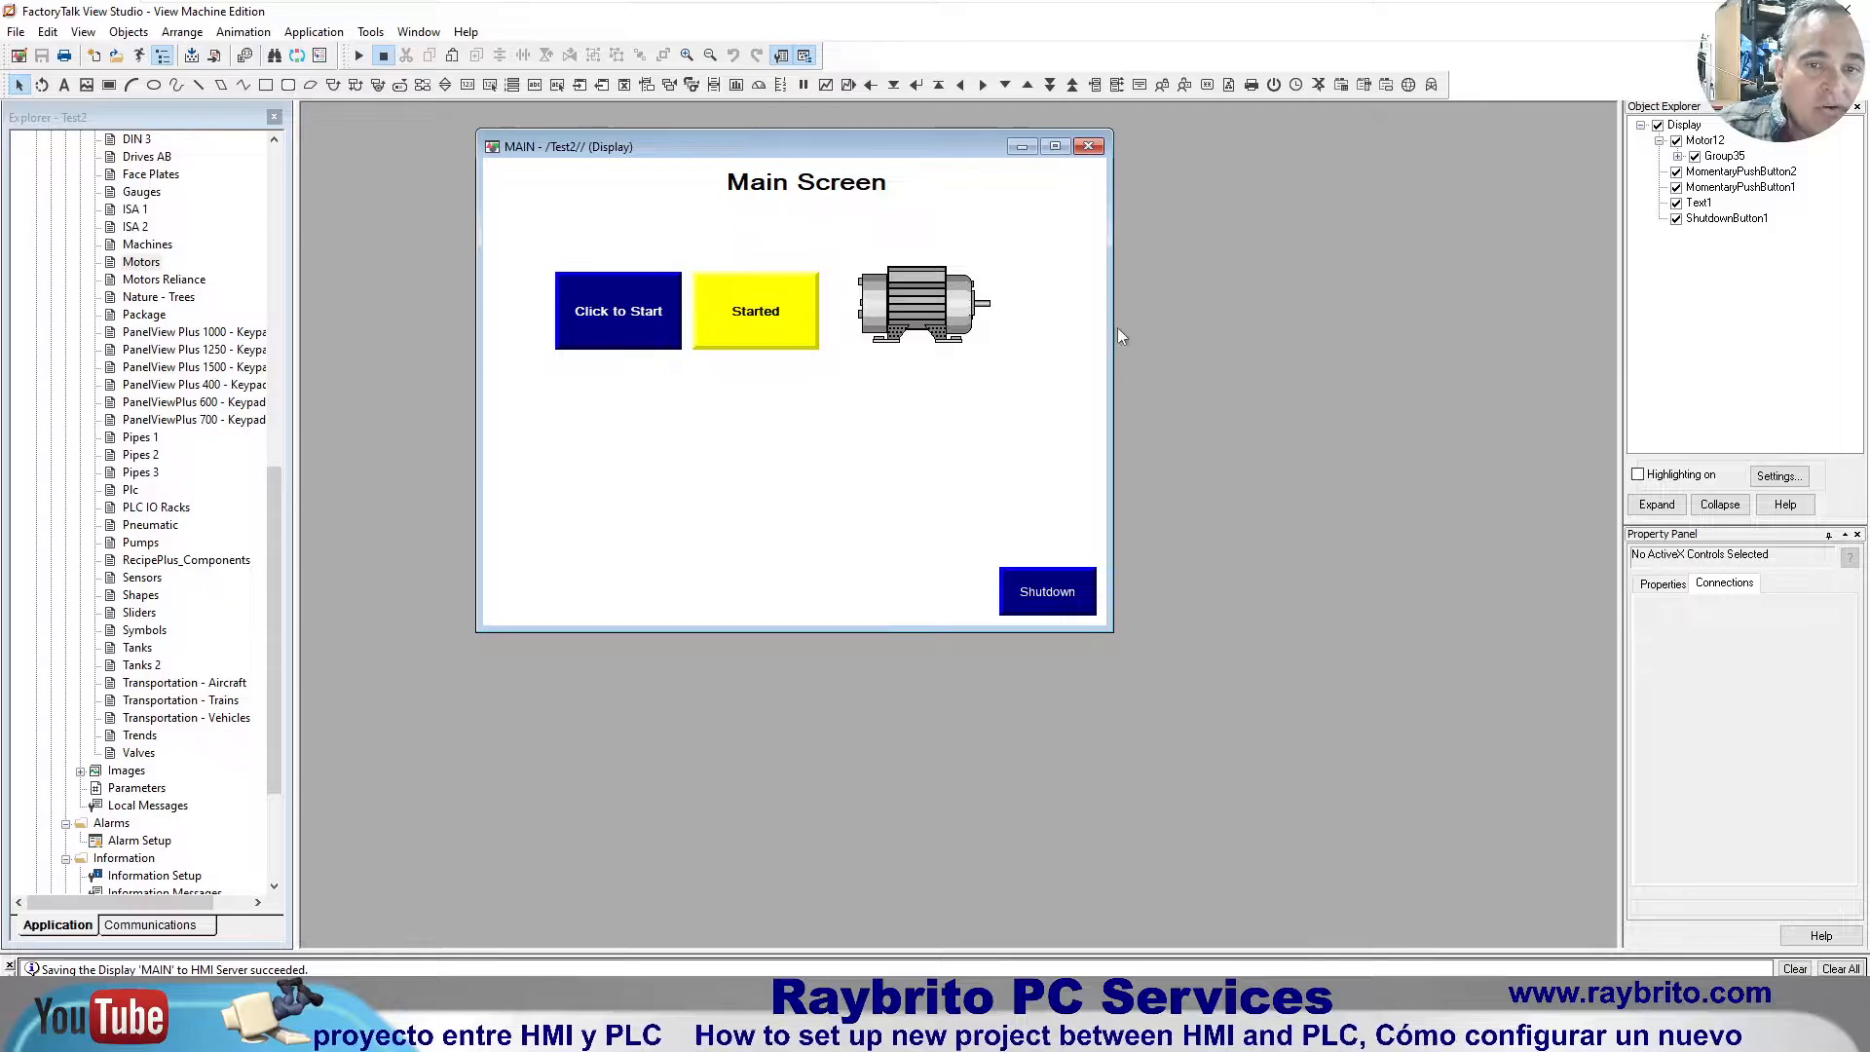
left_click(358, 56)
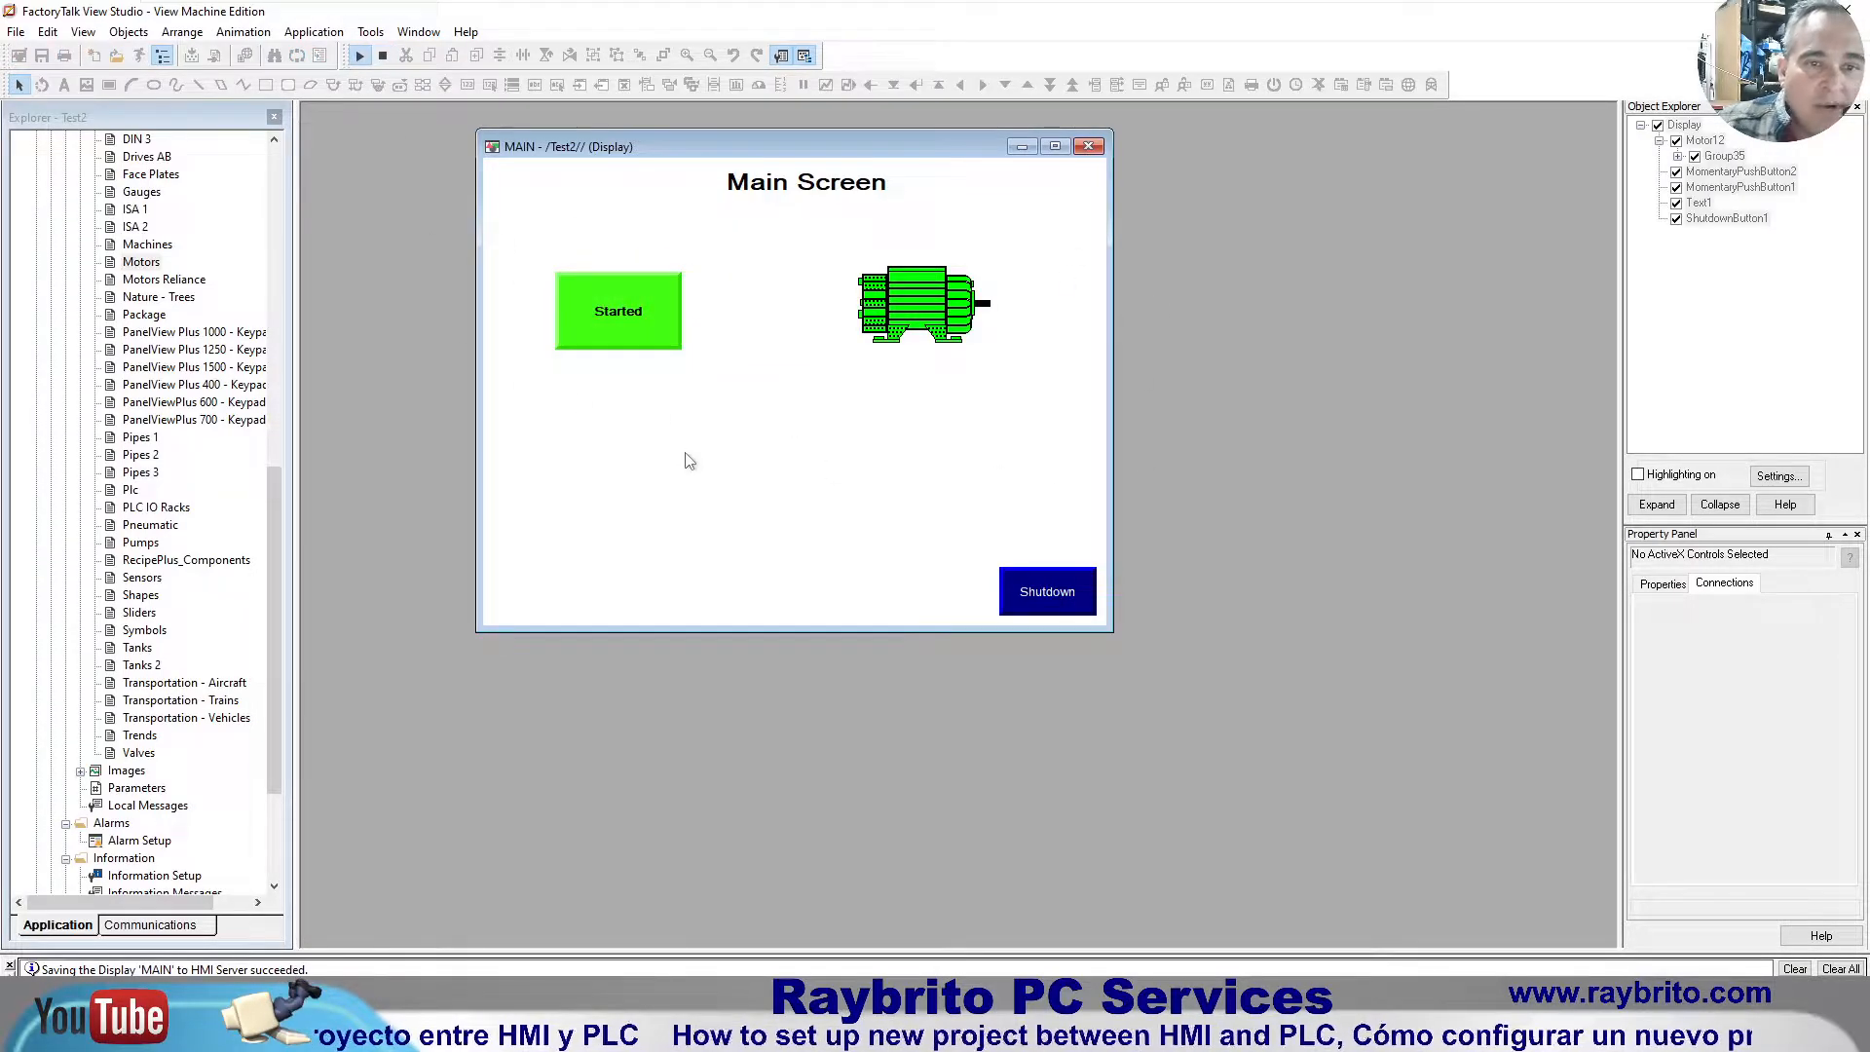
left_click(615, 324)
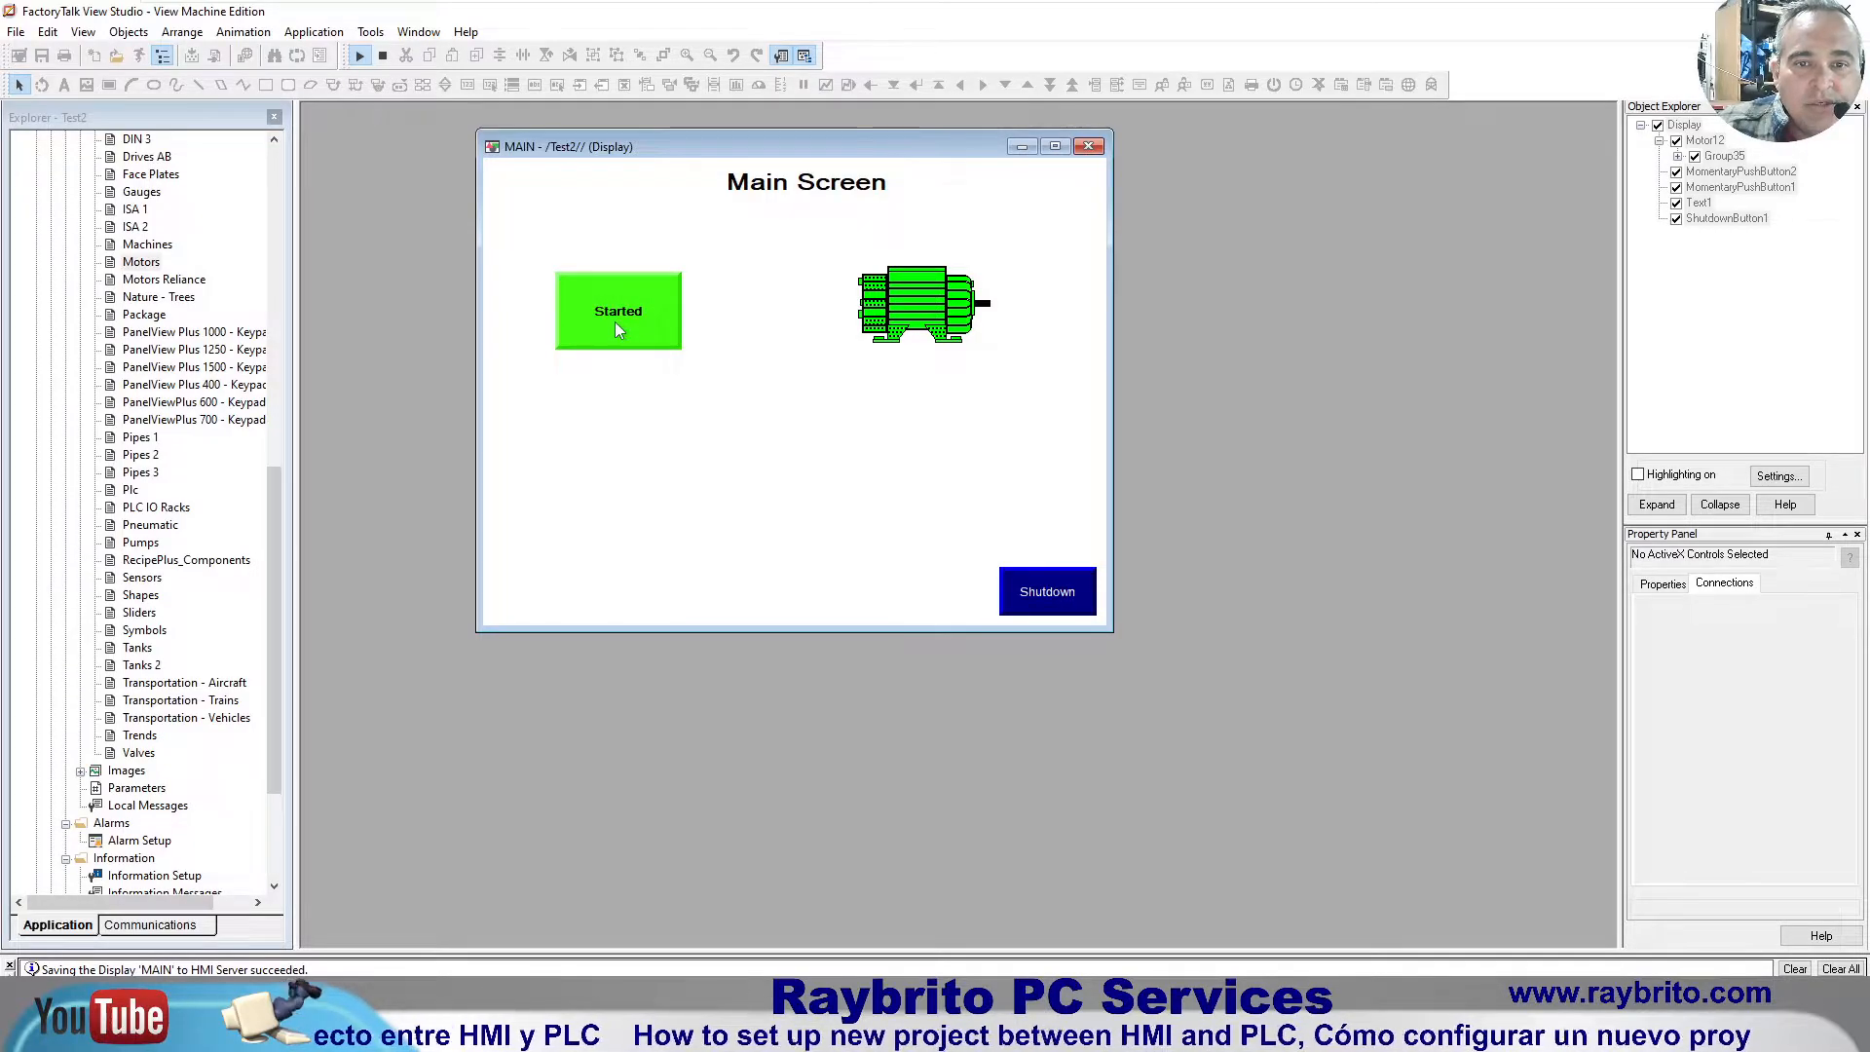
left_click(383, 57)
Step: Set the blue start button's visibility animation to Invisible when Motor_1 = 1, and apply and close the settings
left_click(756, 321)
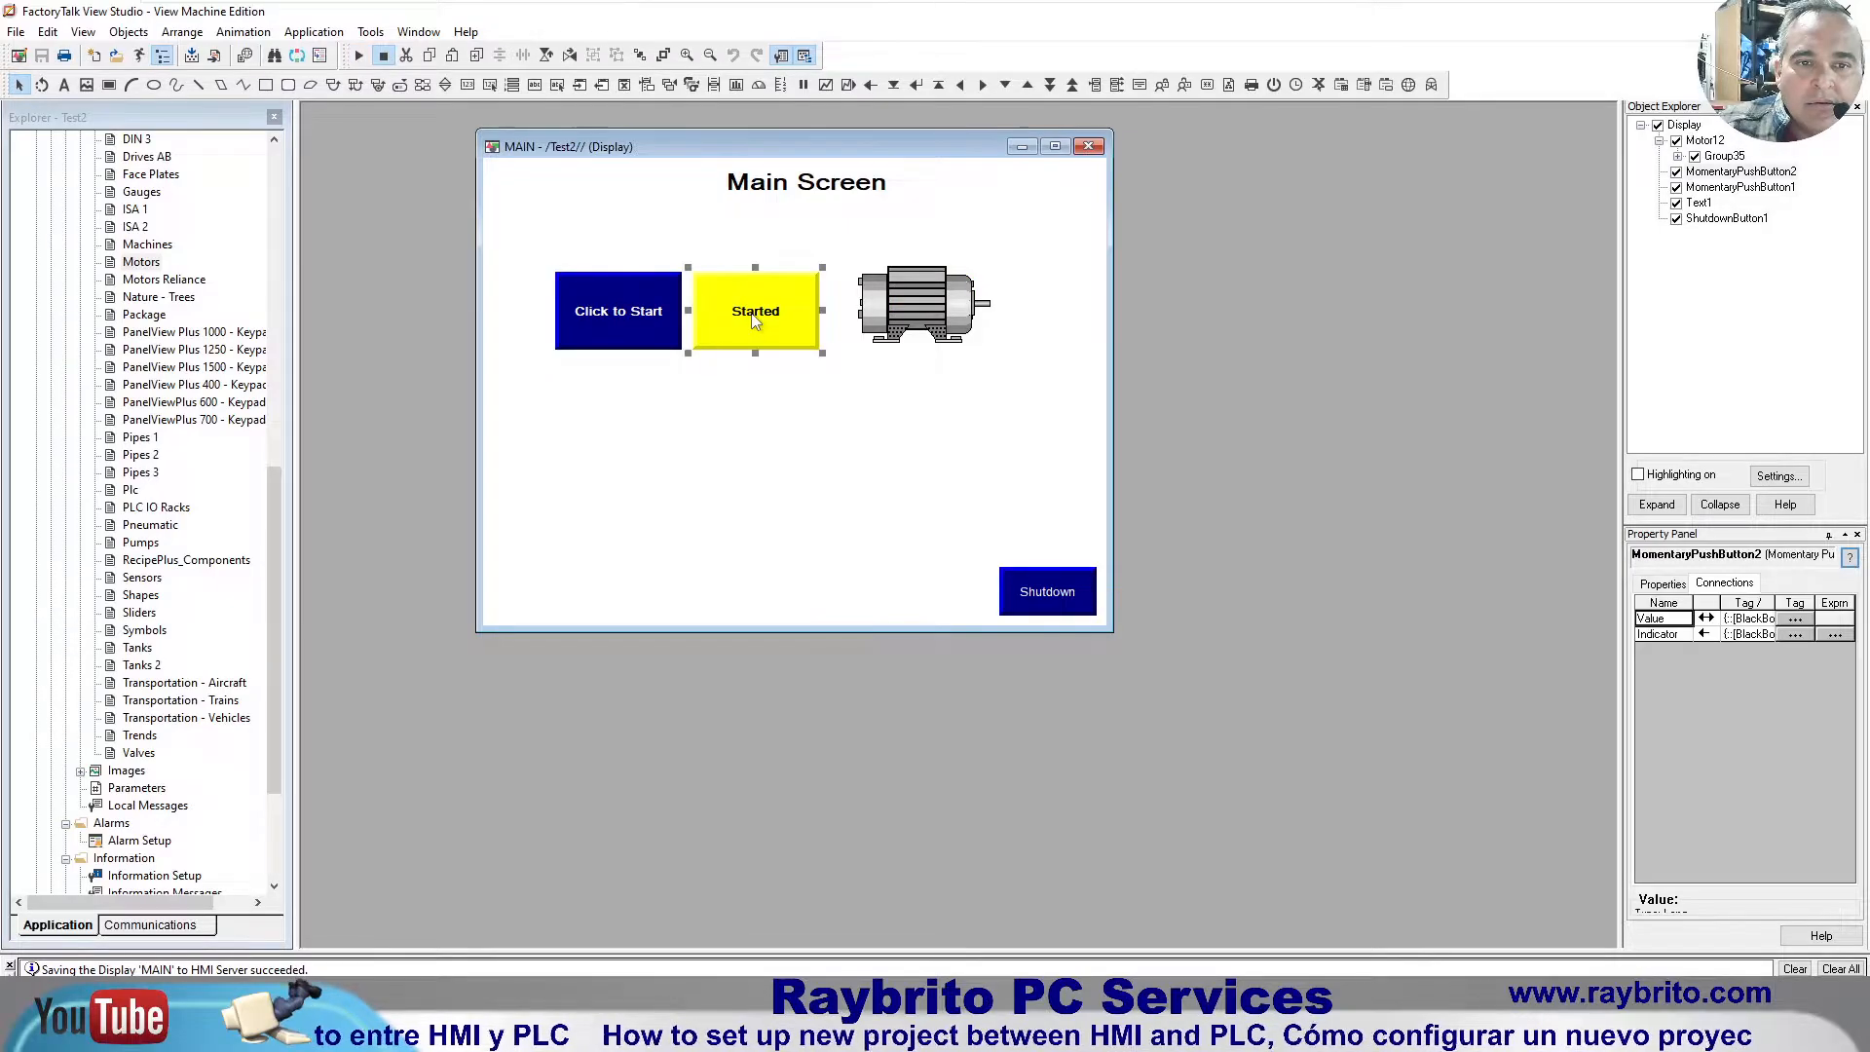
left_click(647, 313)
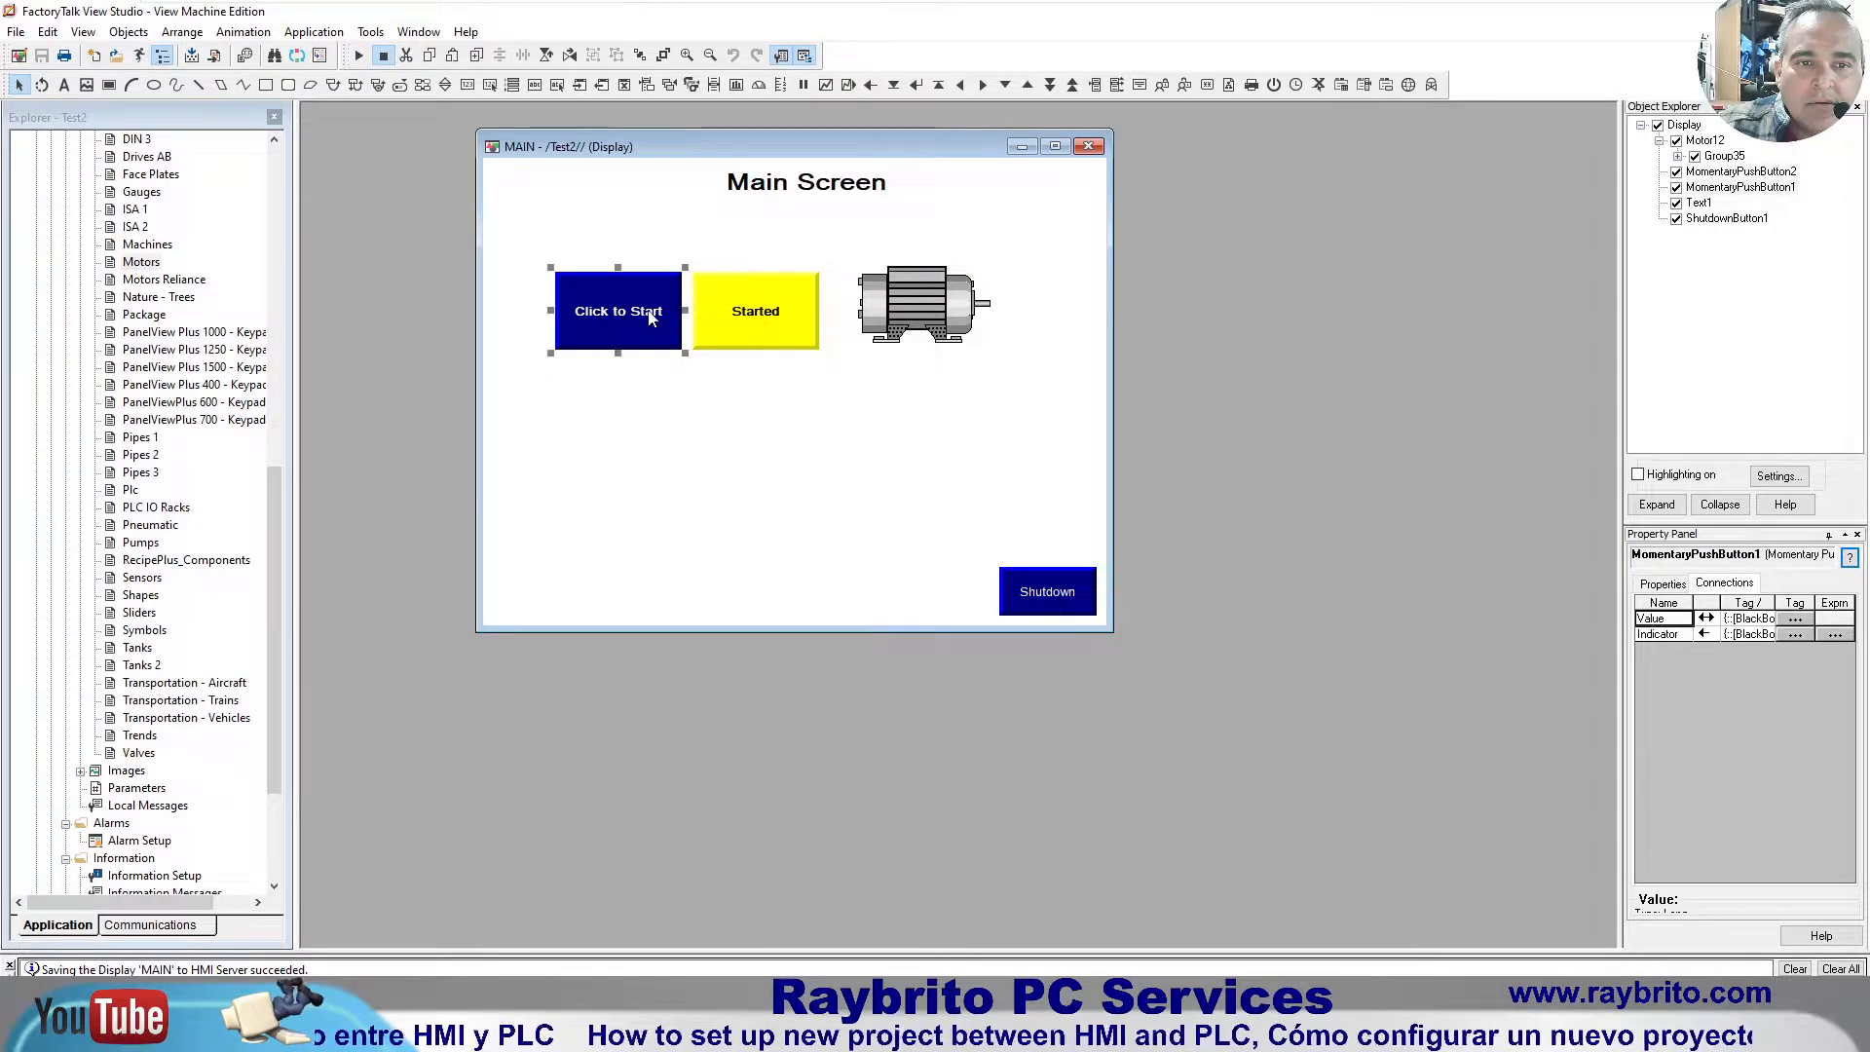
right_click(651, 314)
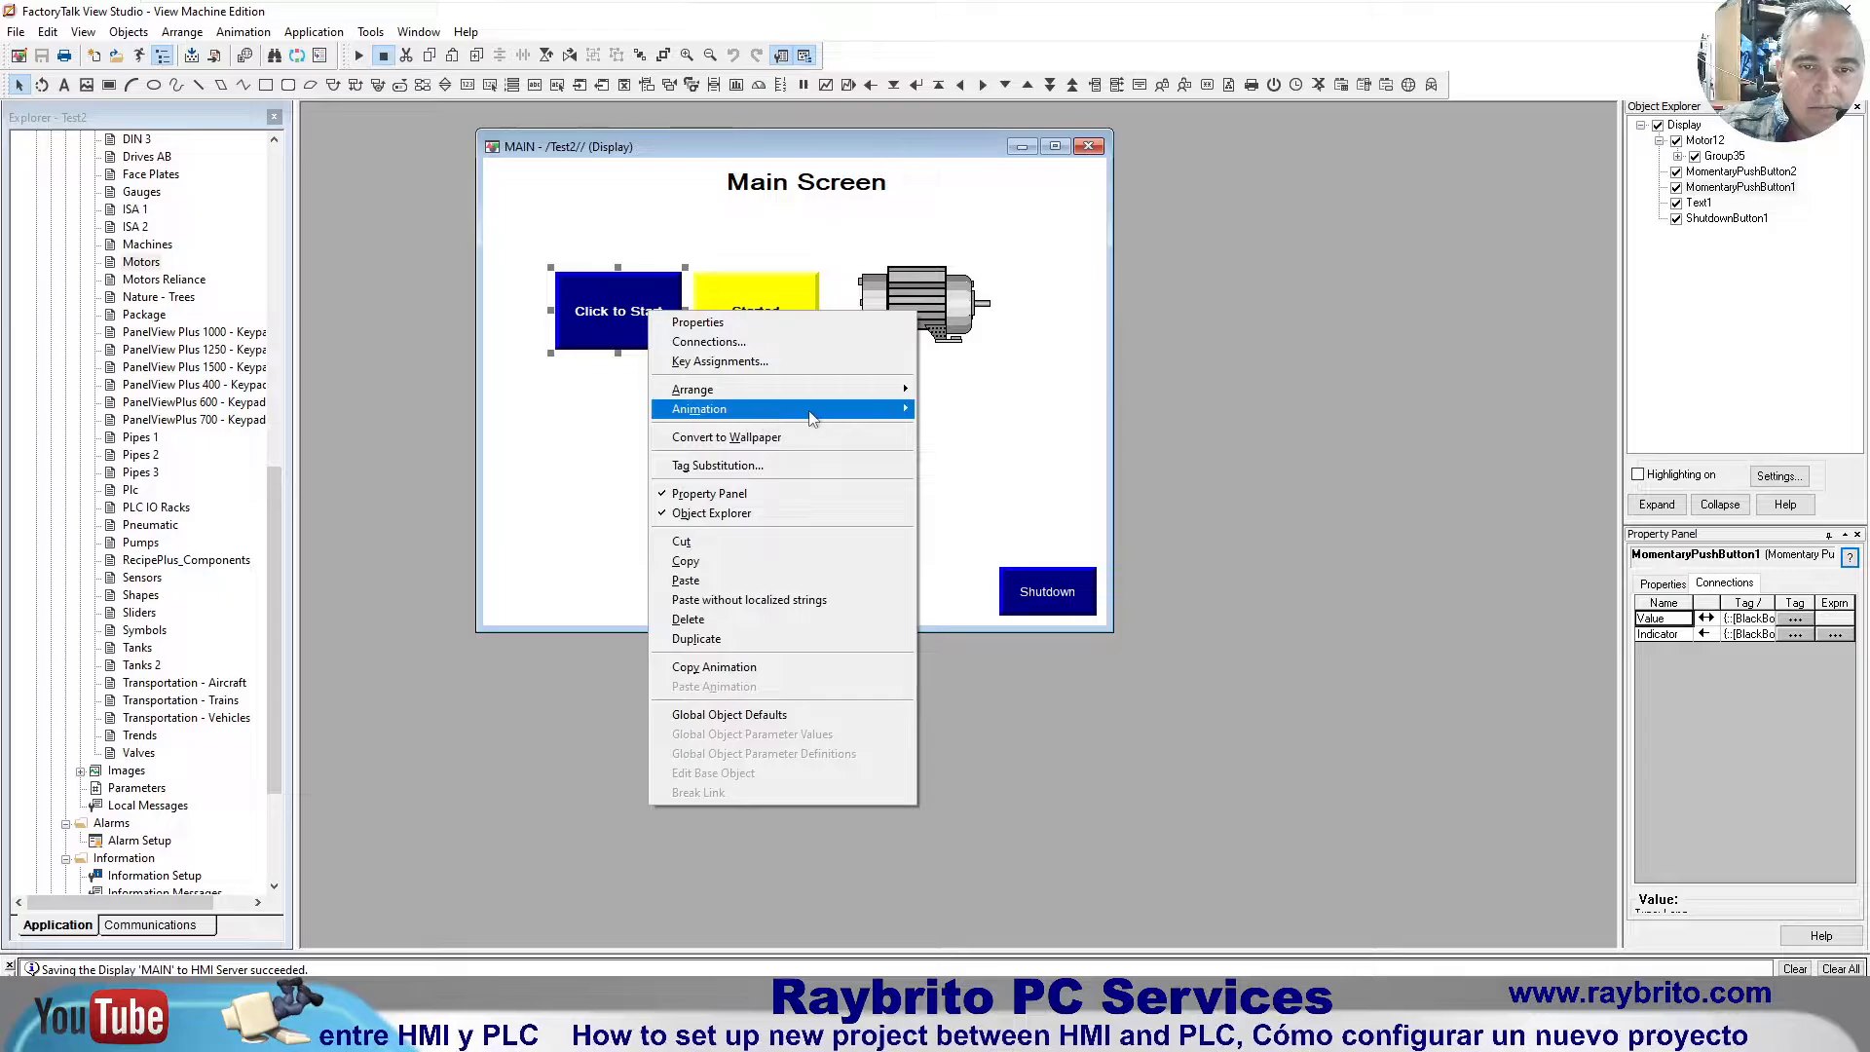
mouse_move(779, 409)
left_click(954, 410)
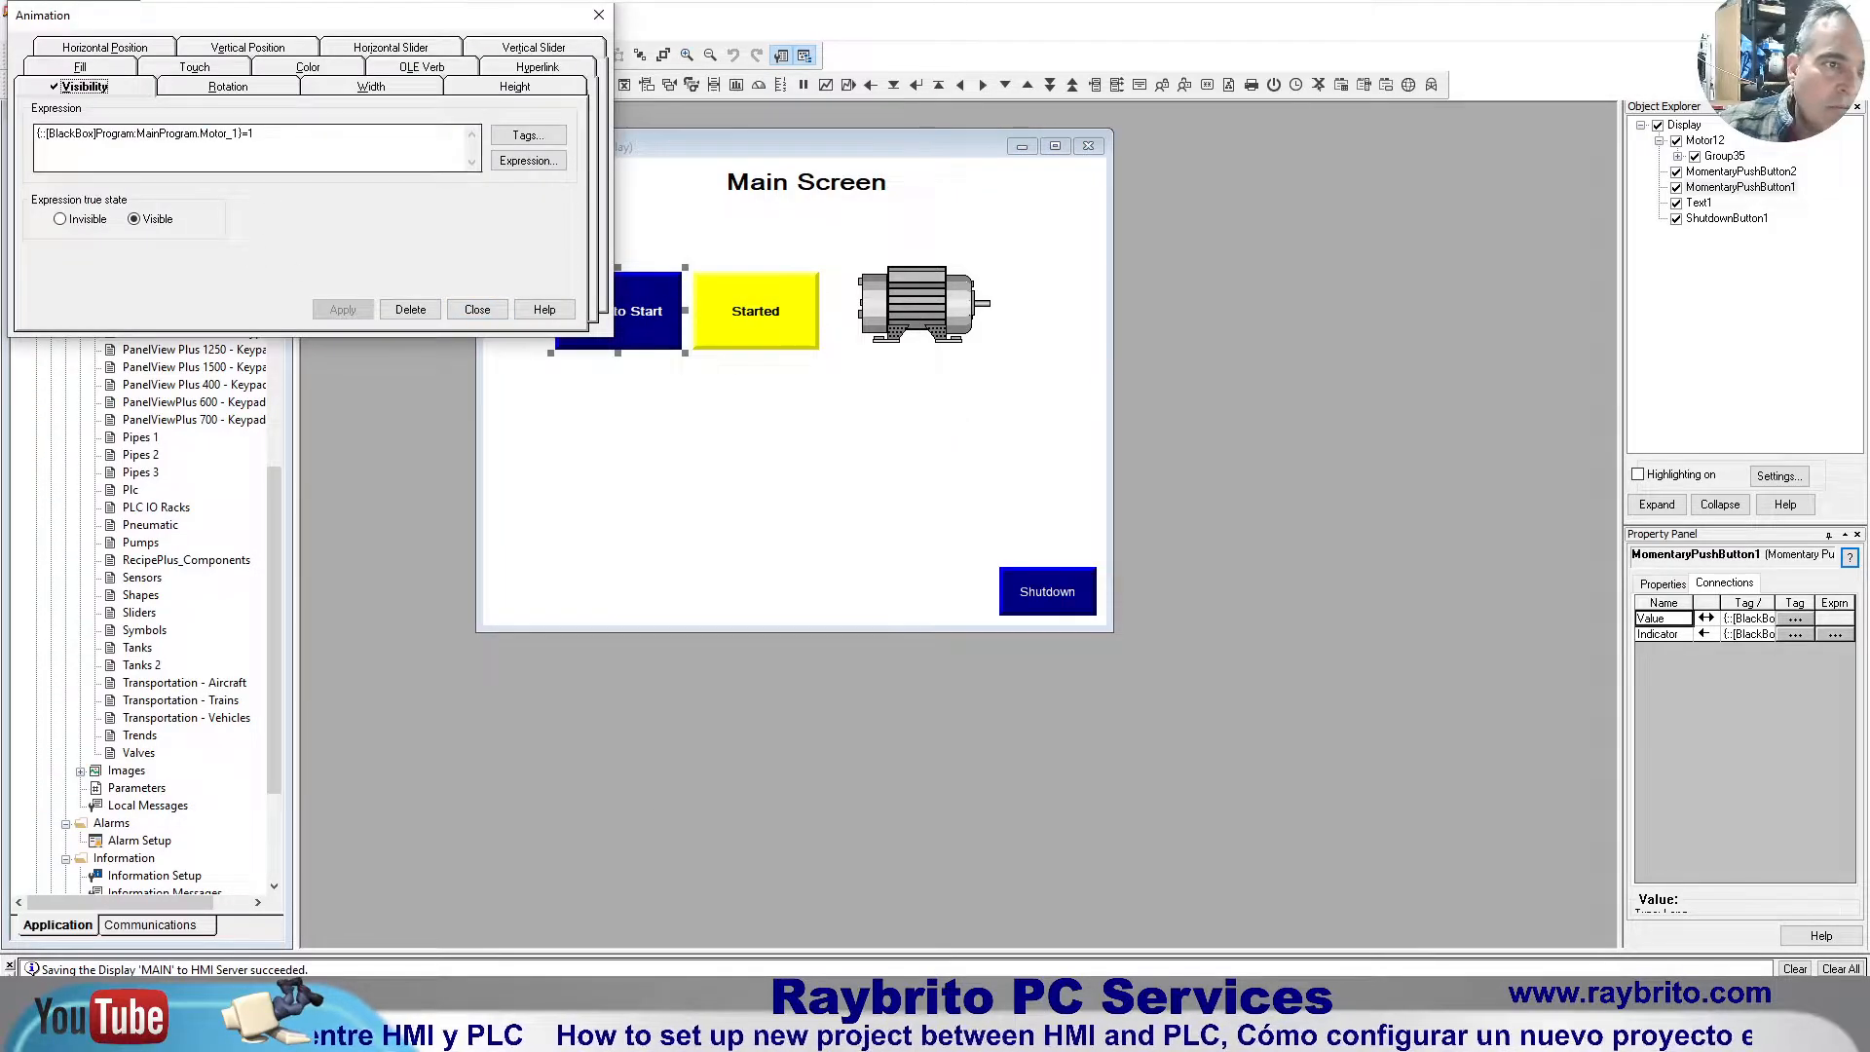
left_click(261, 137)
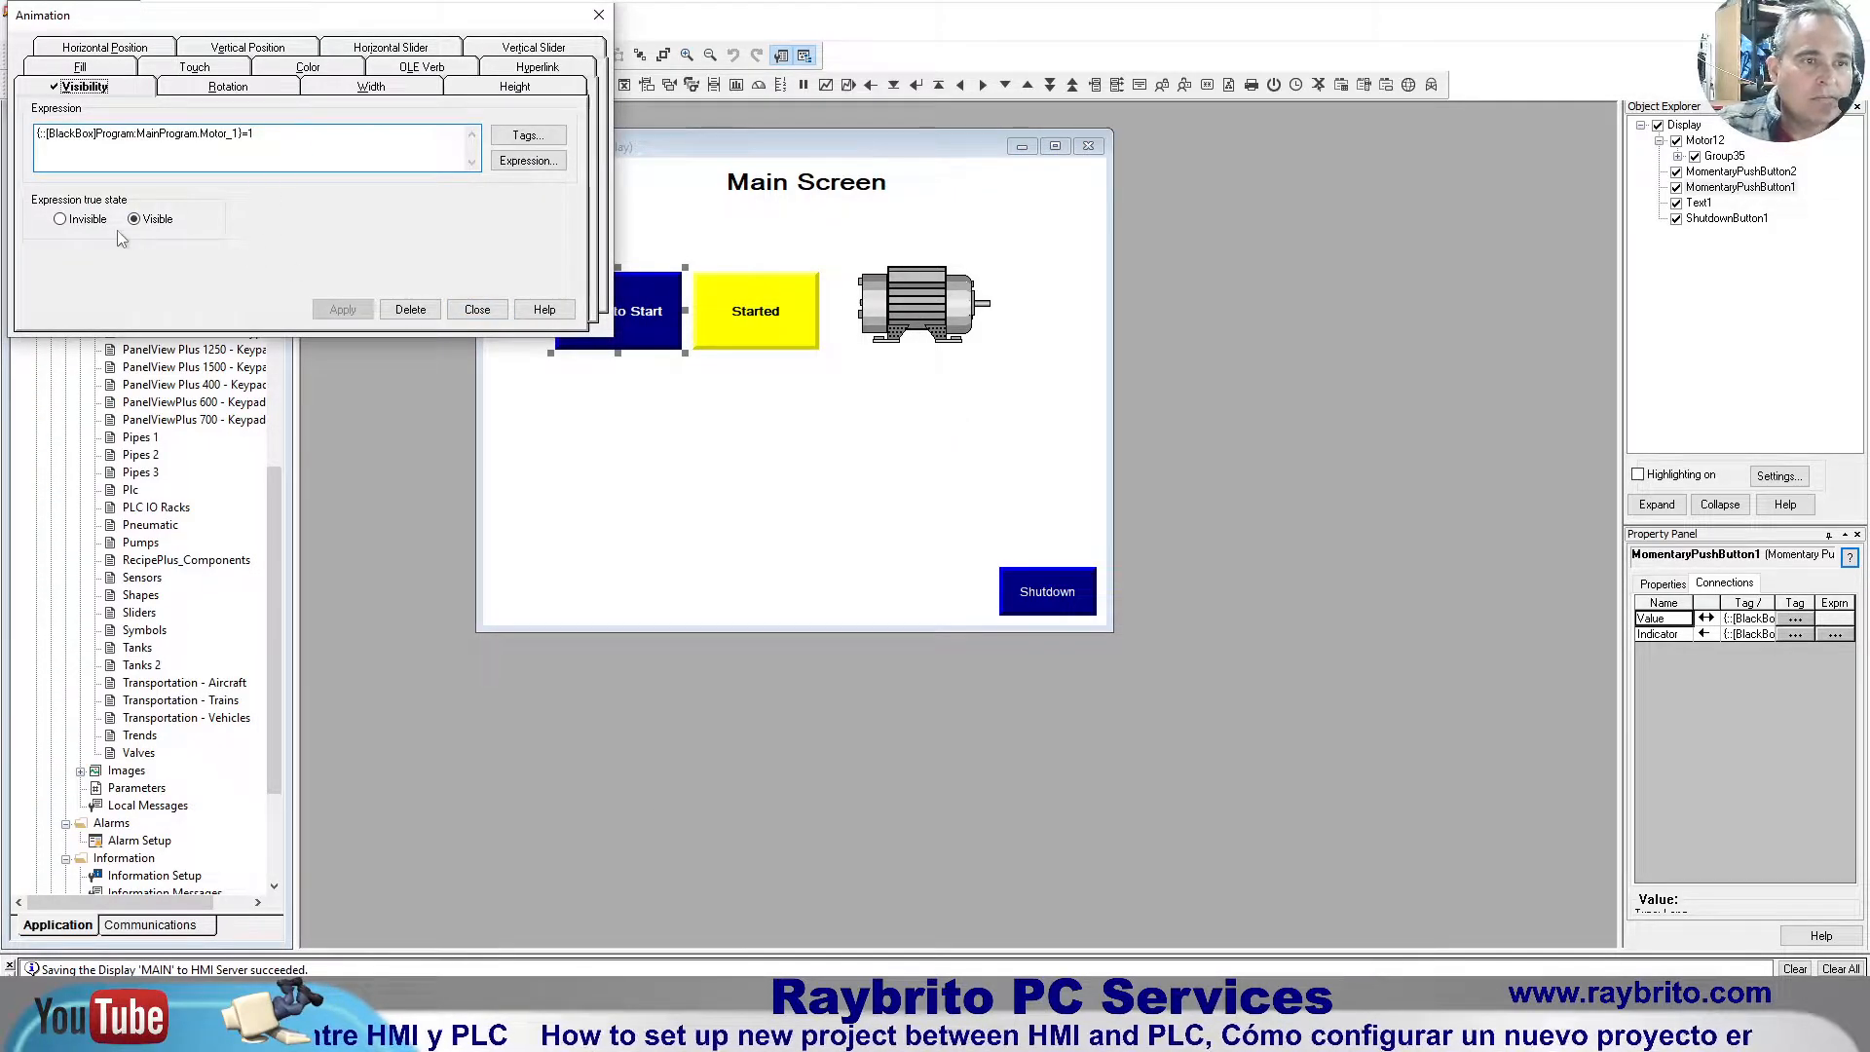
left_click(60, 219)
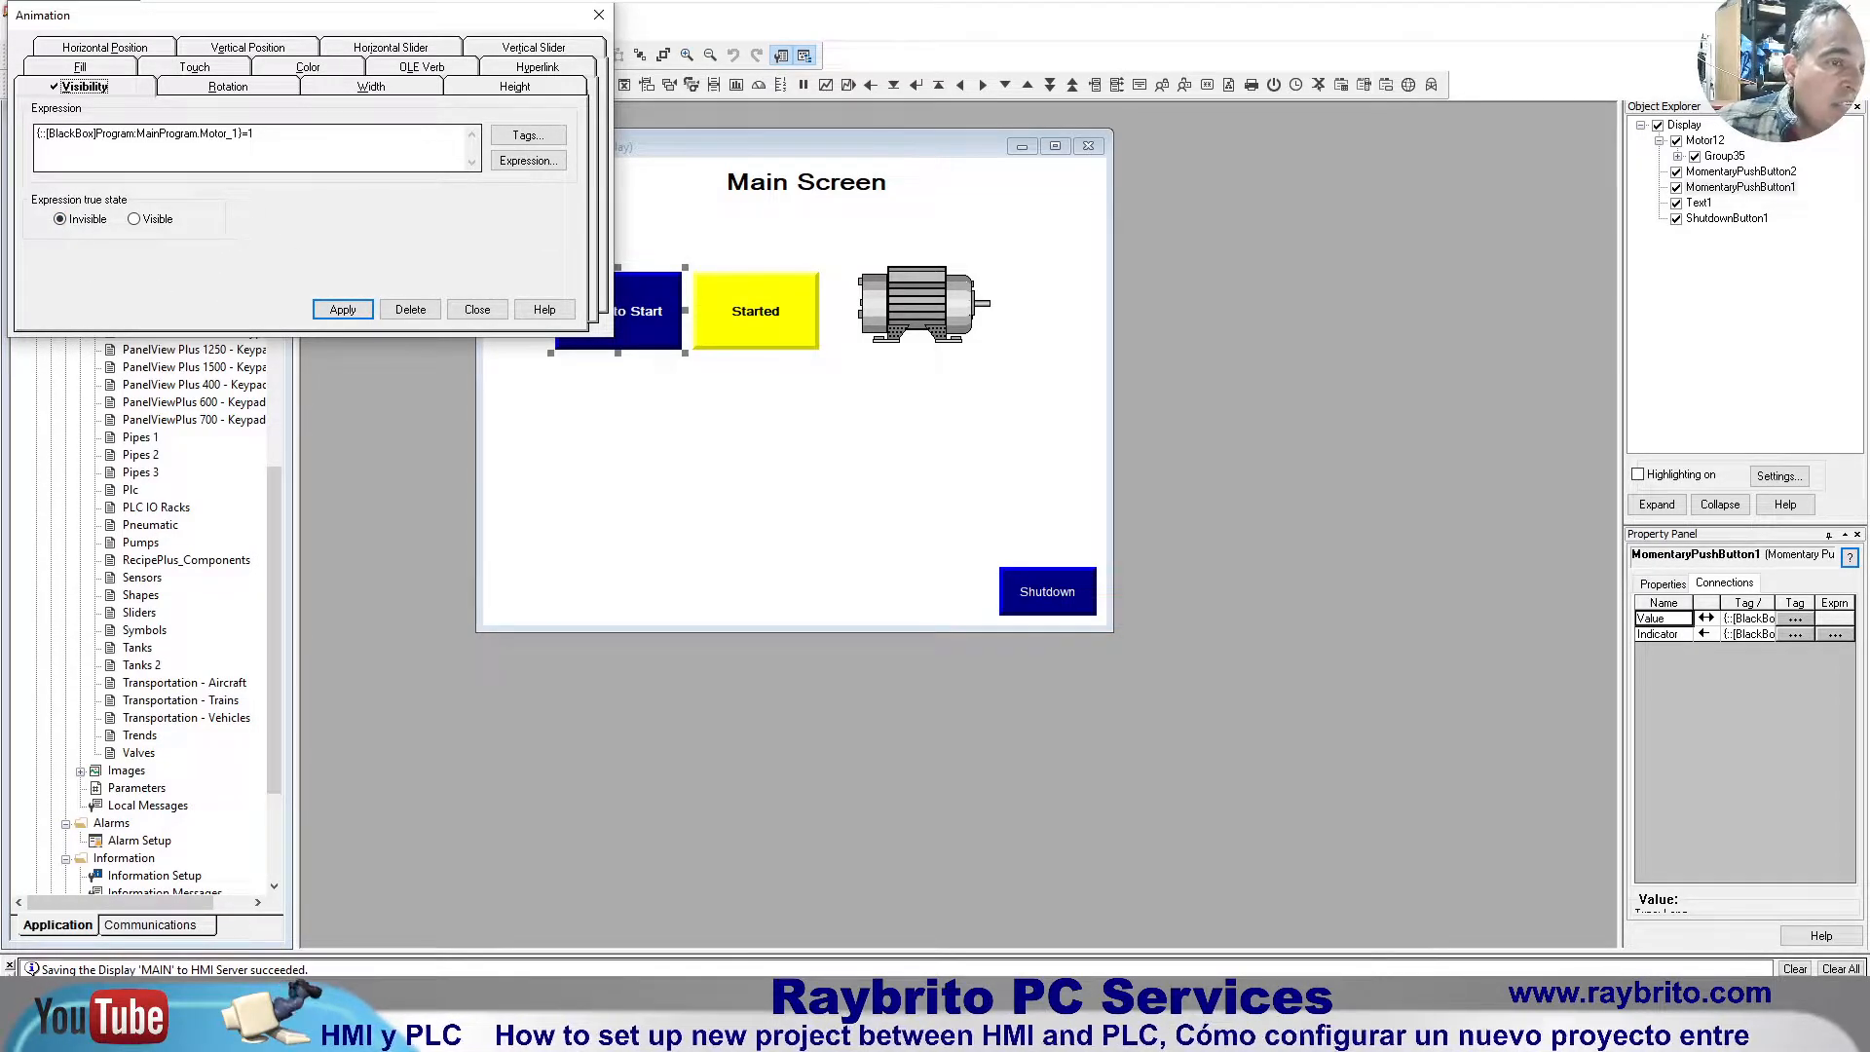
left_click(342, 310)
left_click(478, 309)
Step: Set the yellow button's visibility expression to Motor_1 = 1 with Visible as the true state, apply and close it, and deselect the button
right_click(759, 327)
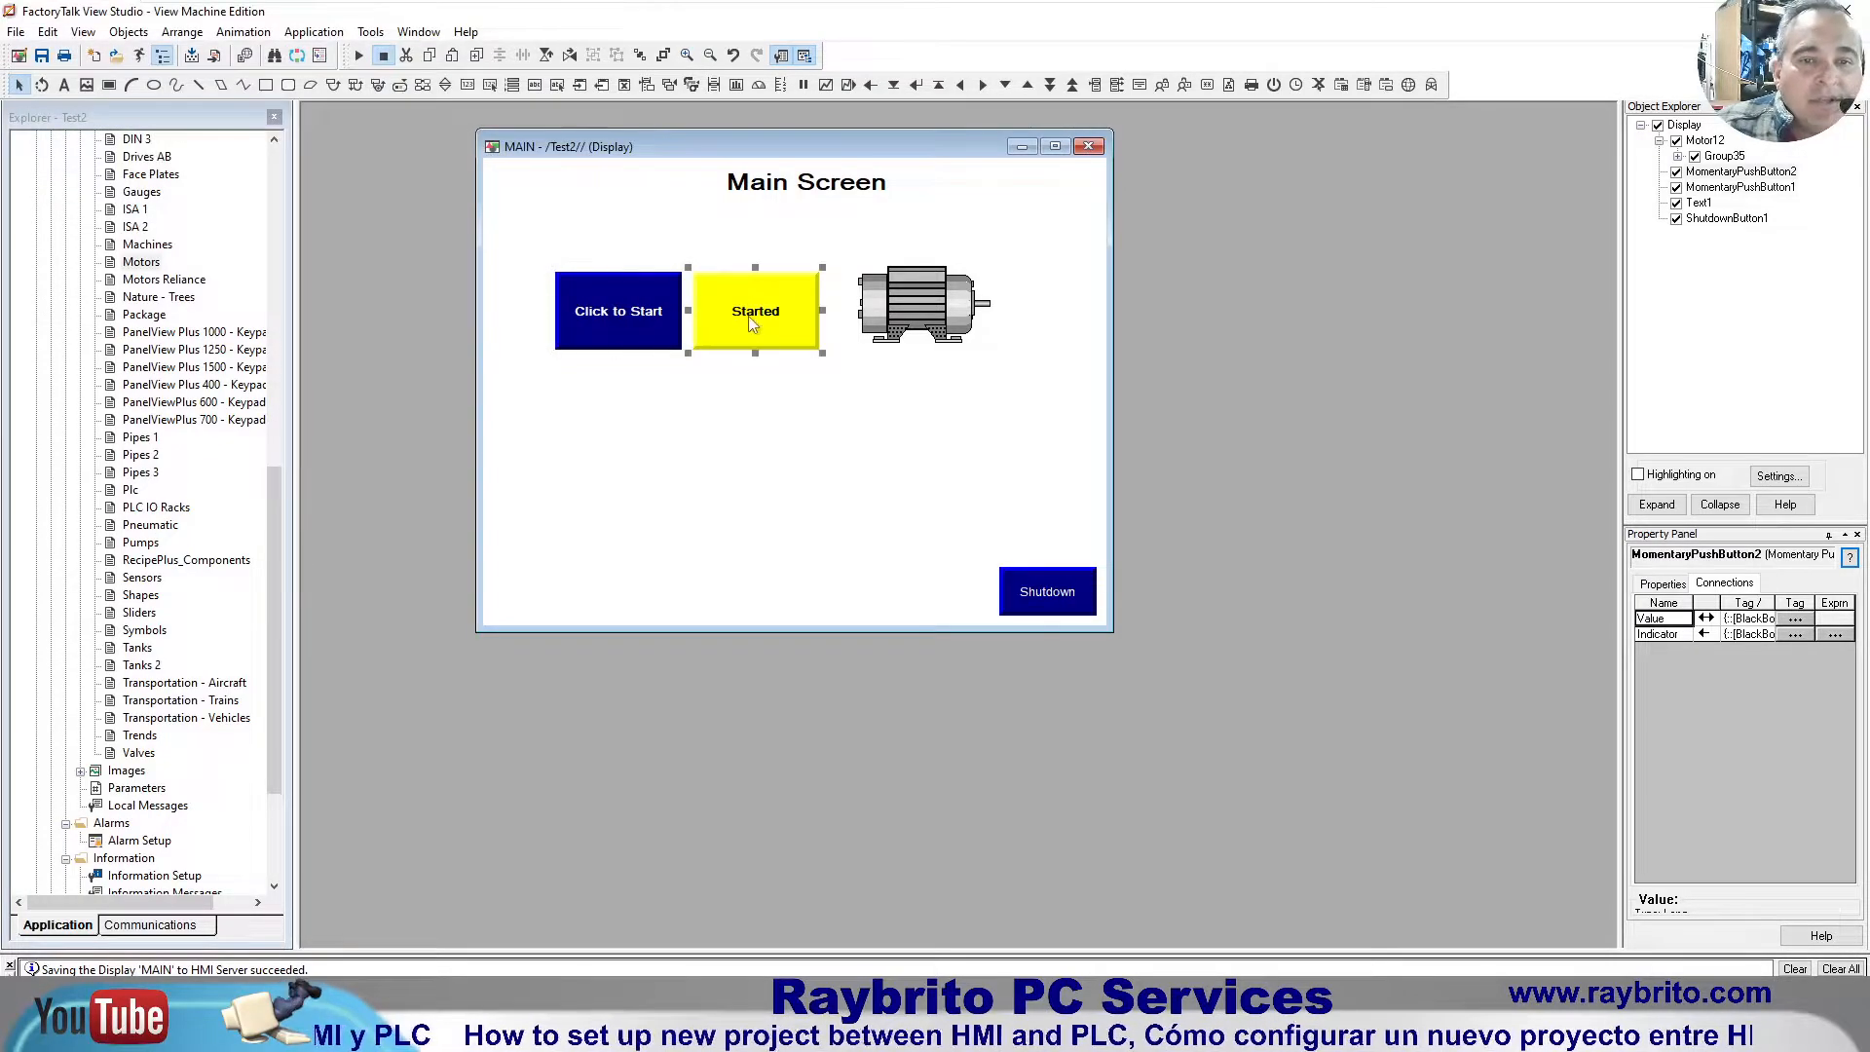
mouse_move(857, 417)
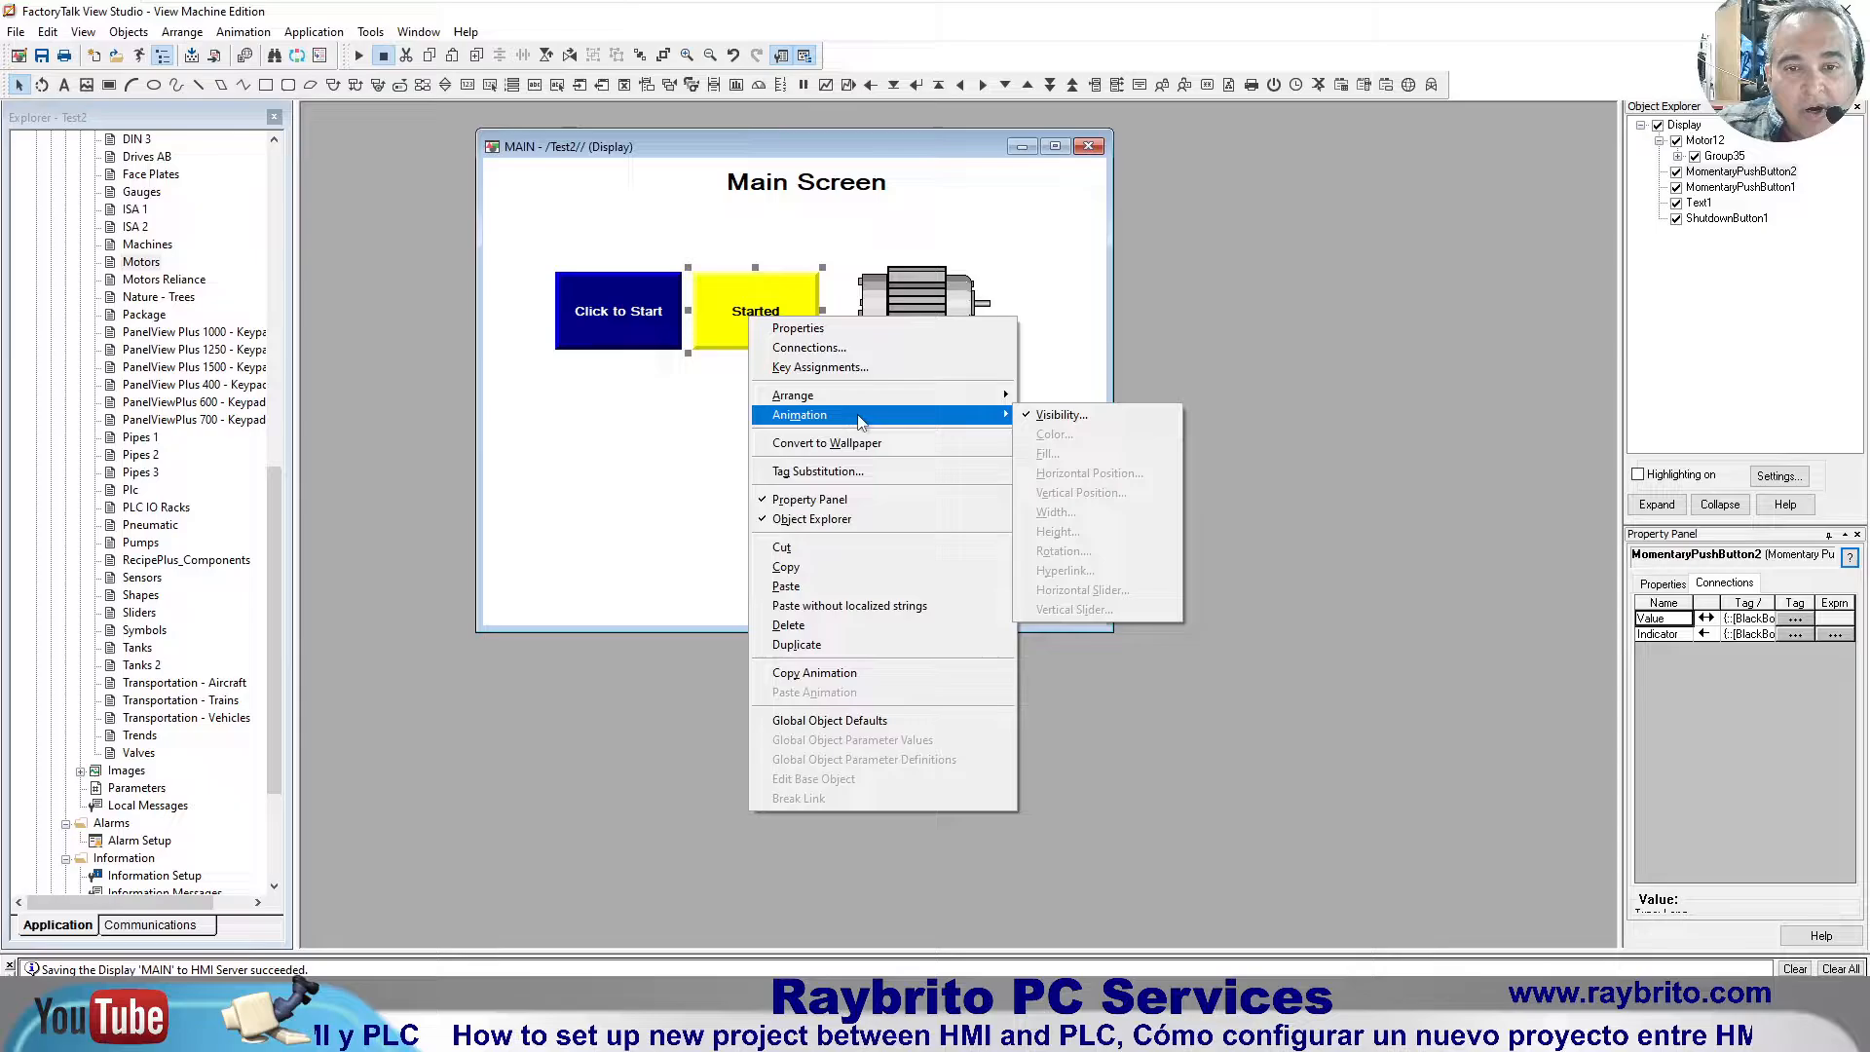
left_click(1061, 417)
left_click(255, 133)
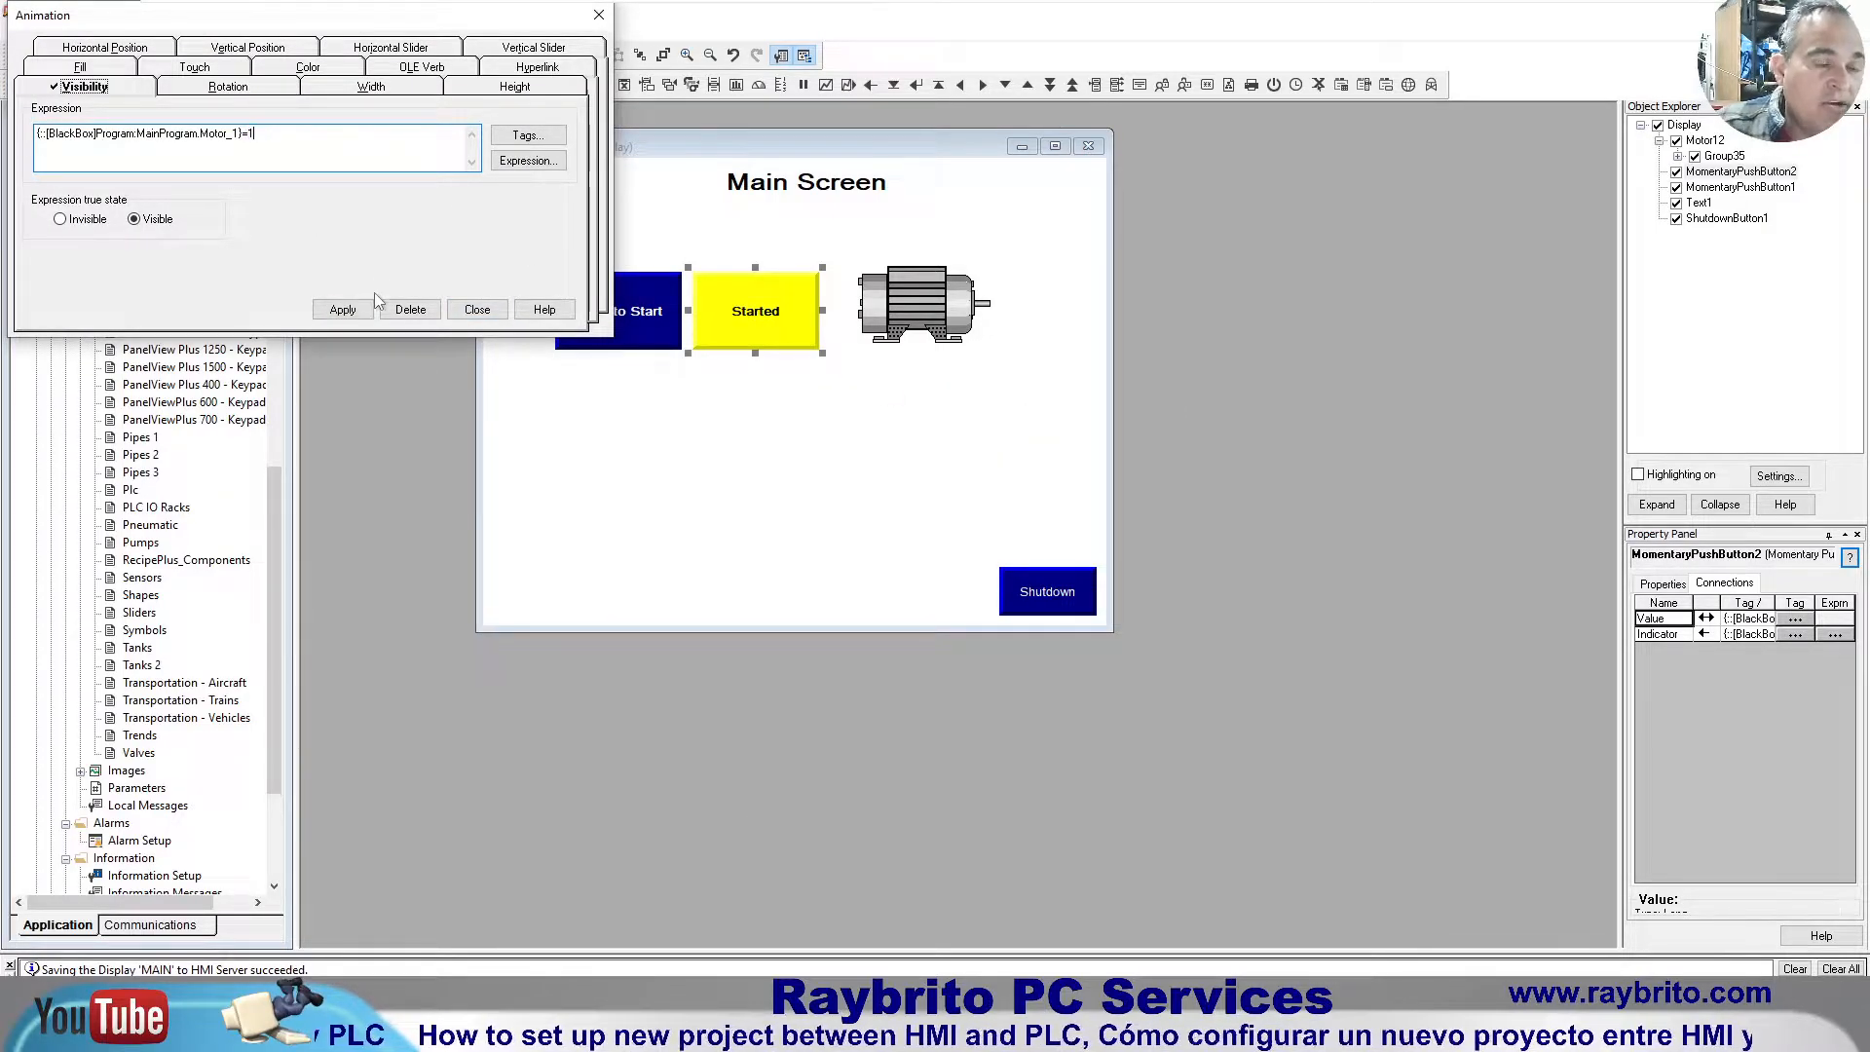
left_click(343, 309)
left_click(477, 309)
left_click(745, 584)
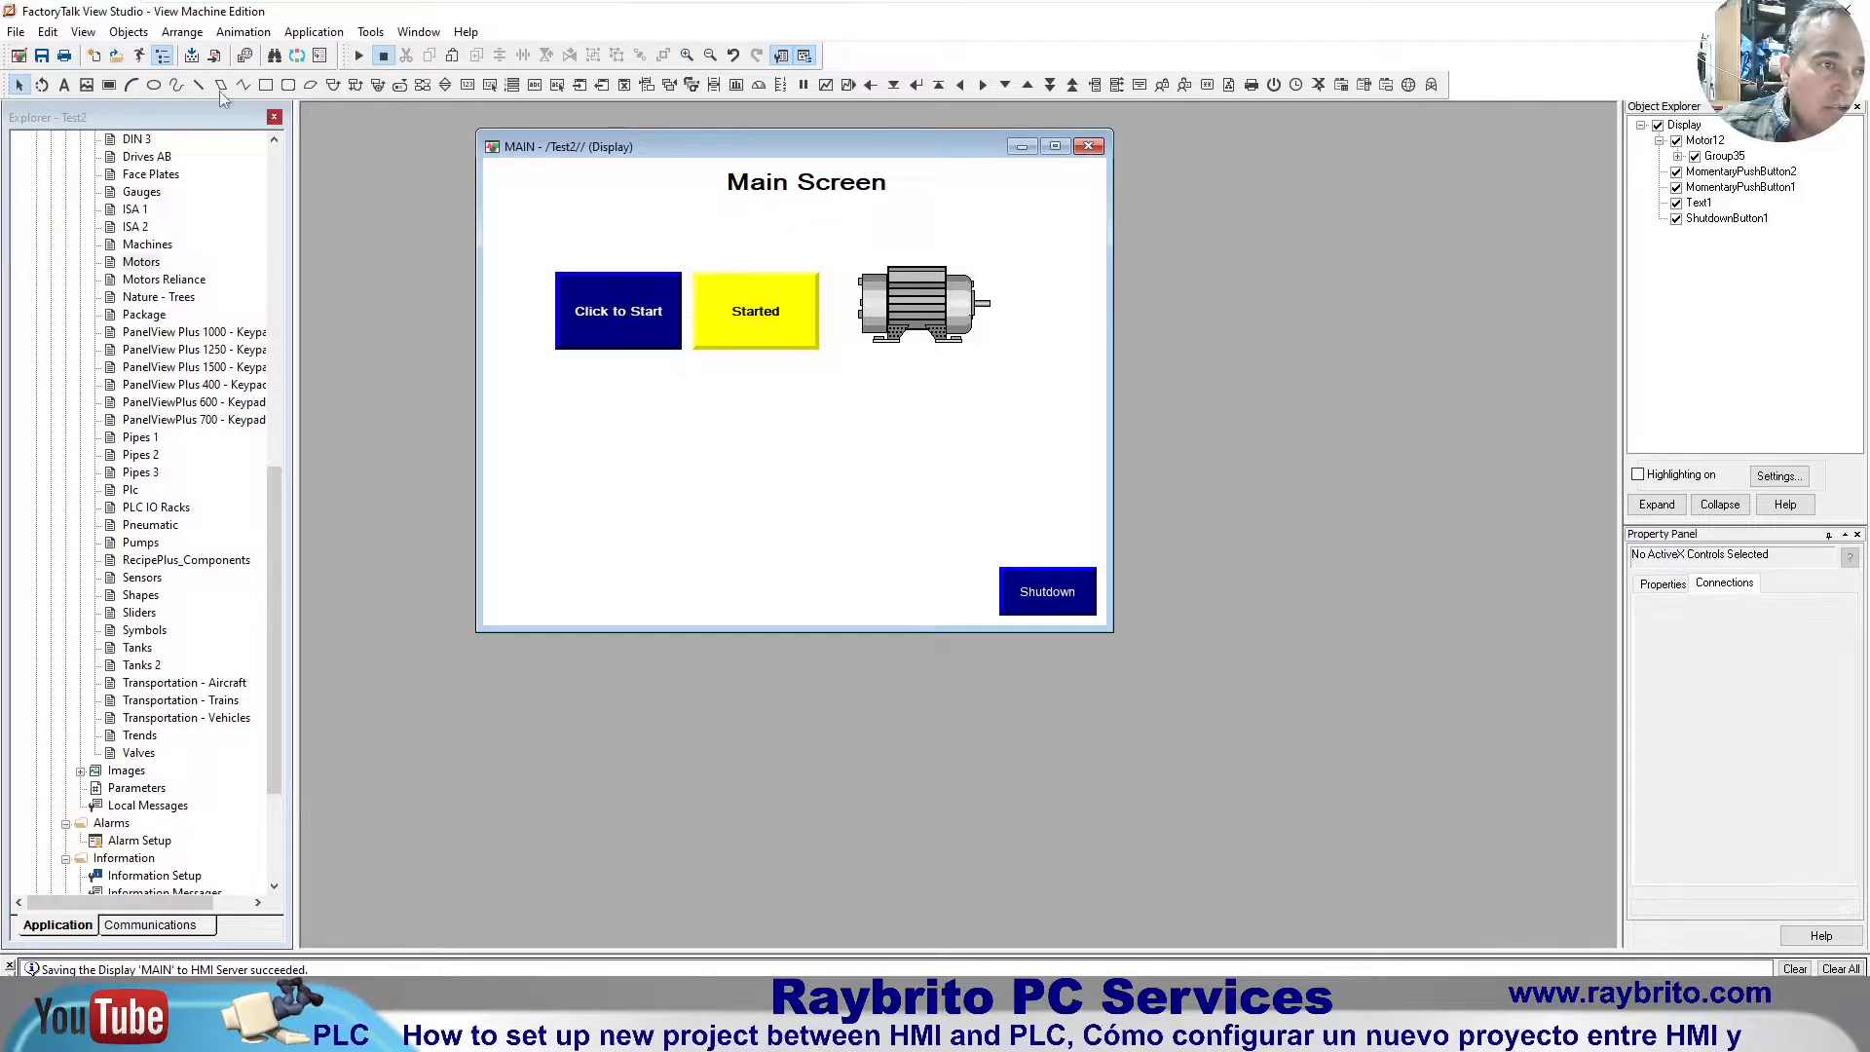
Step: Test-run the Main Screen display, operate the start and Started buttons repeatedly to check their visibility, and end the test run
left_click(359, 55)
left_click(770, 331)
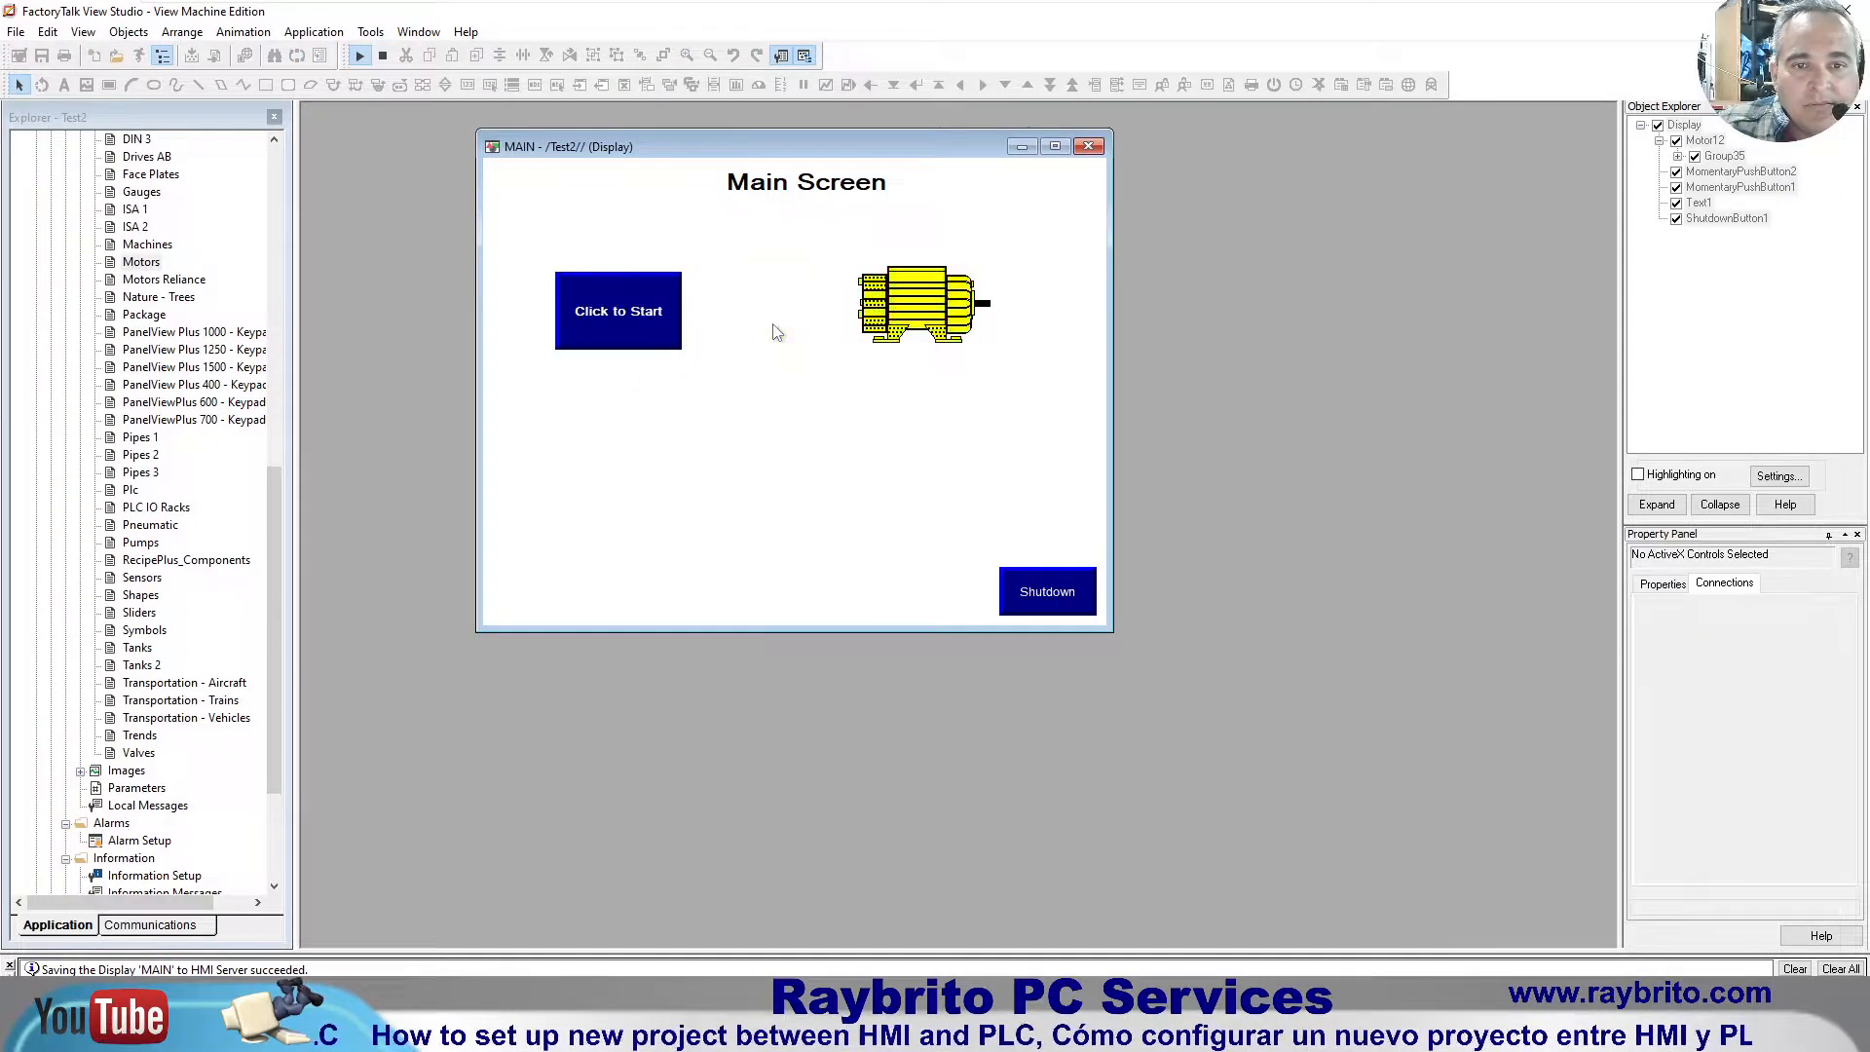
left_click(626, 325)
left_click(733, 327)
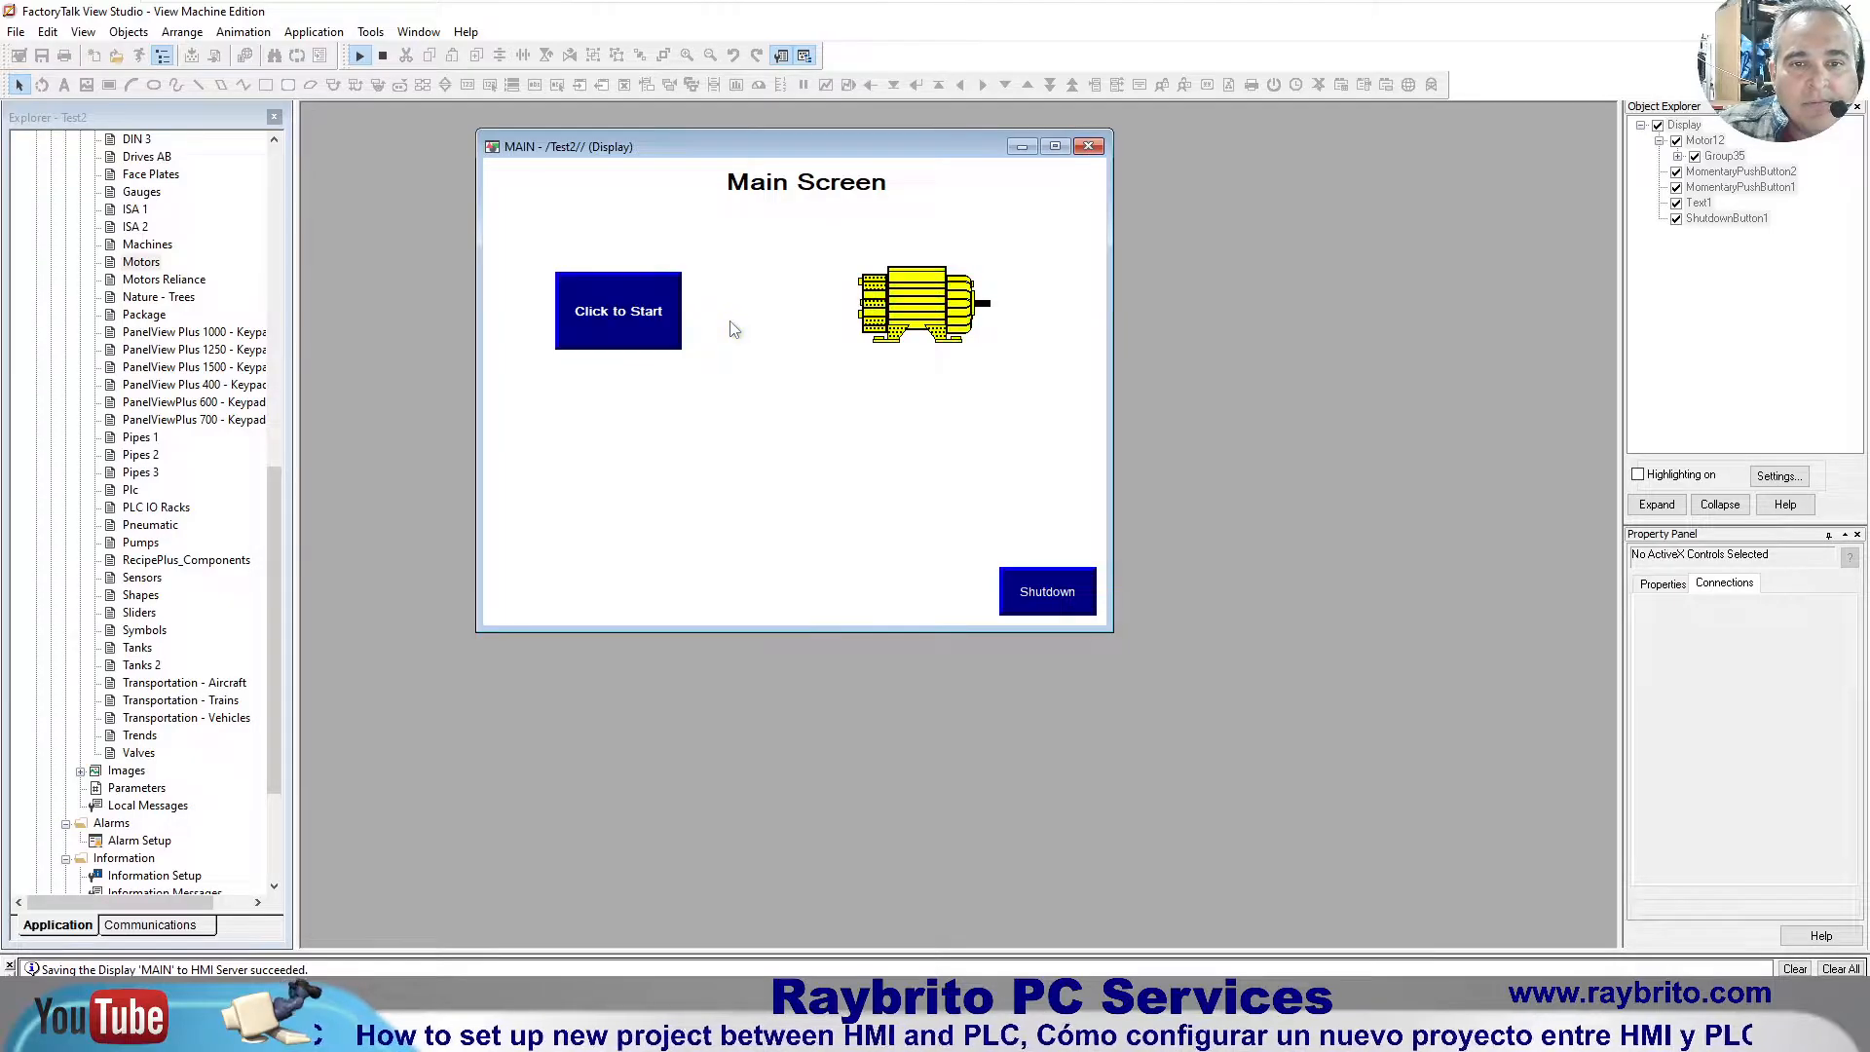
left_click(664, 322)
left_click(740, 325)
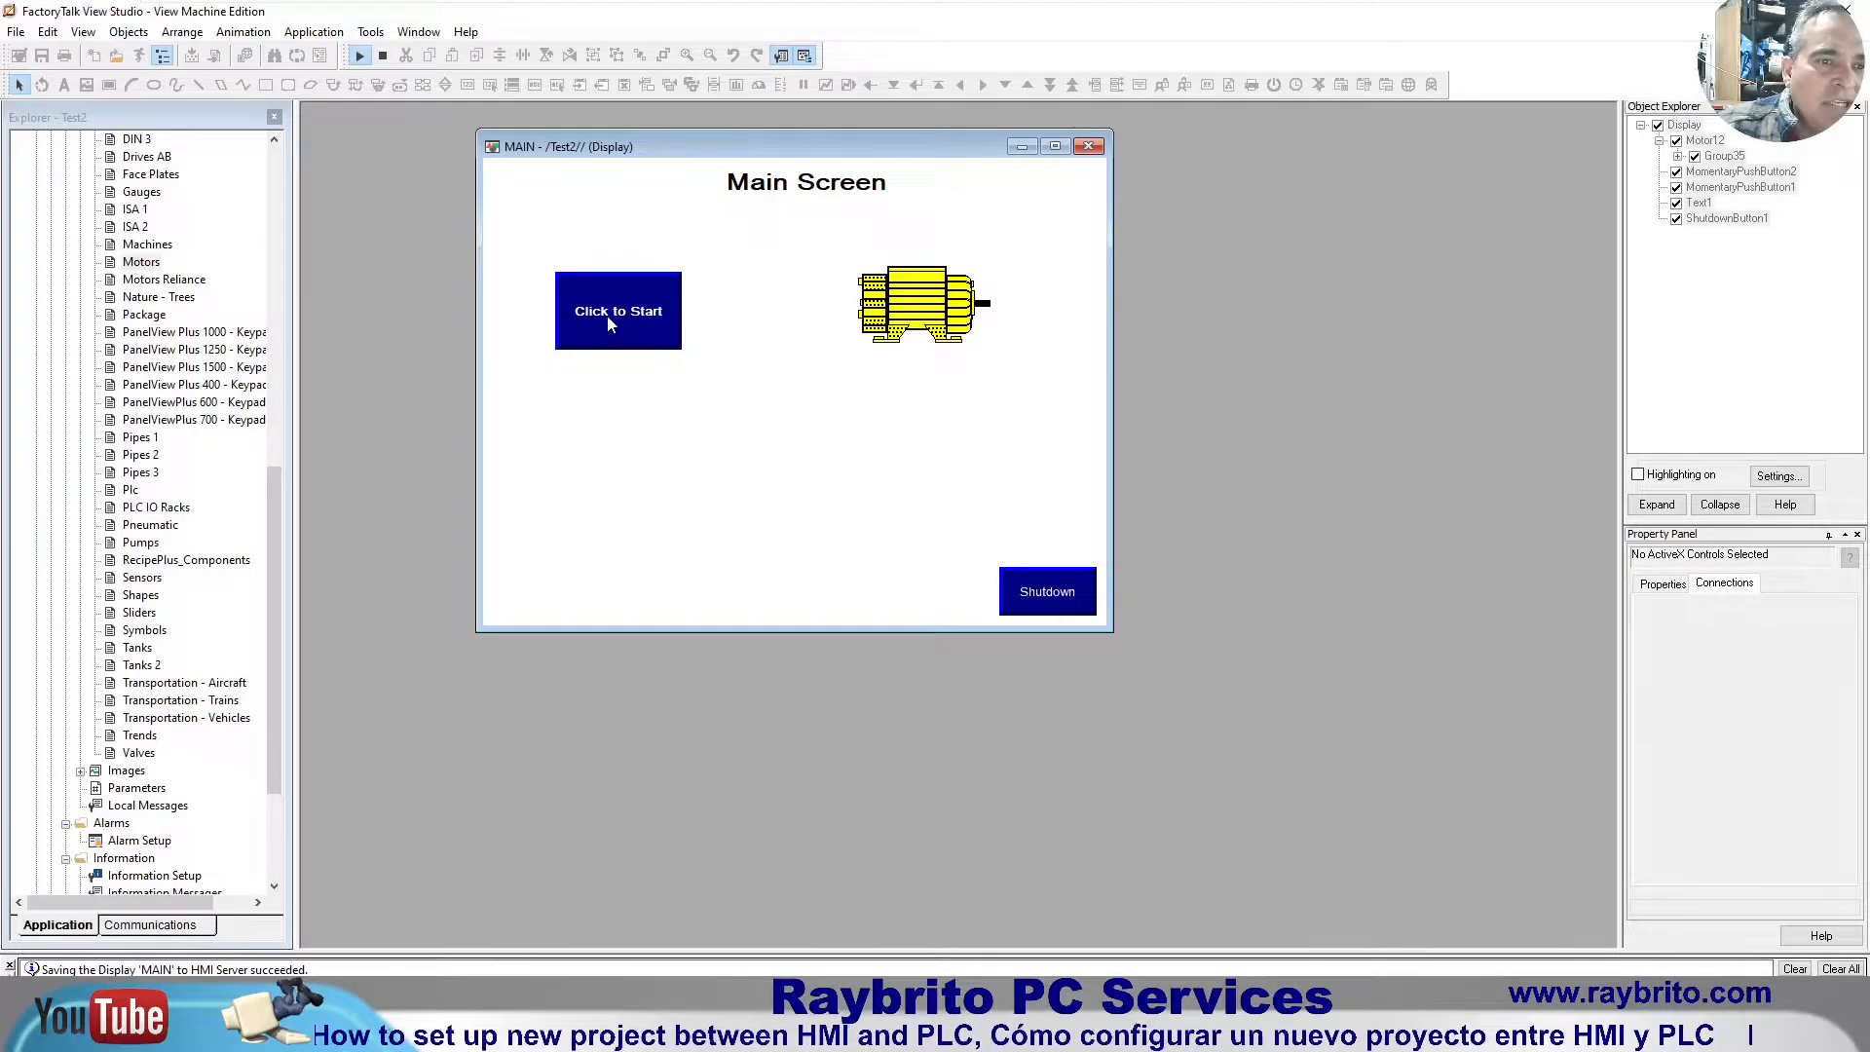
left_click(383, 56)
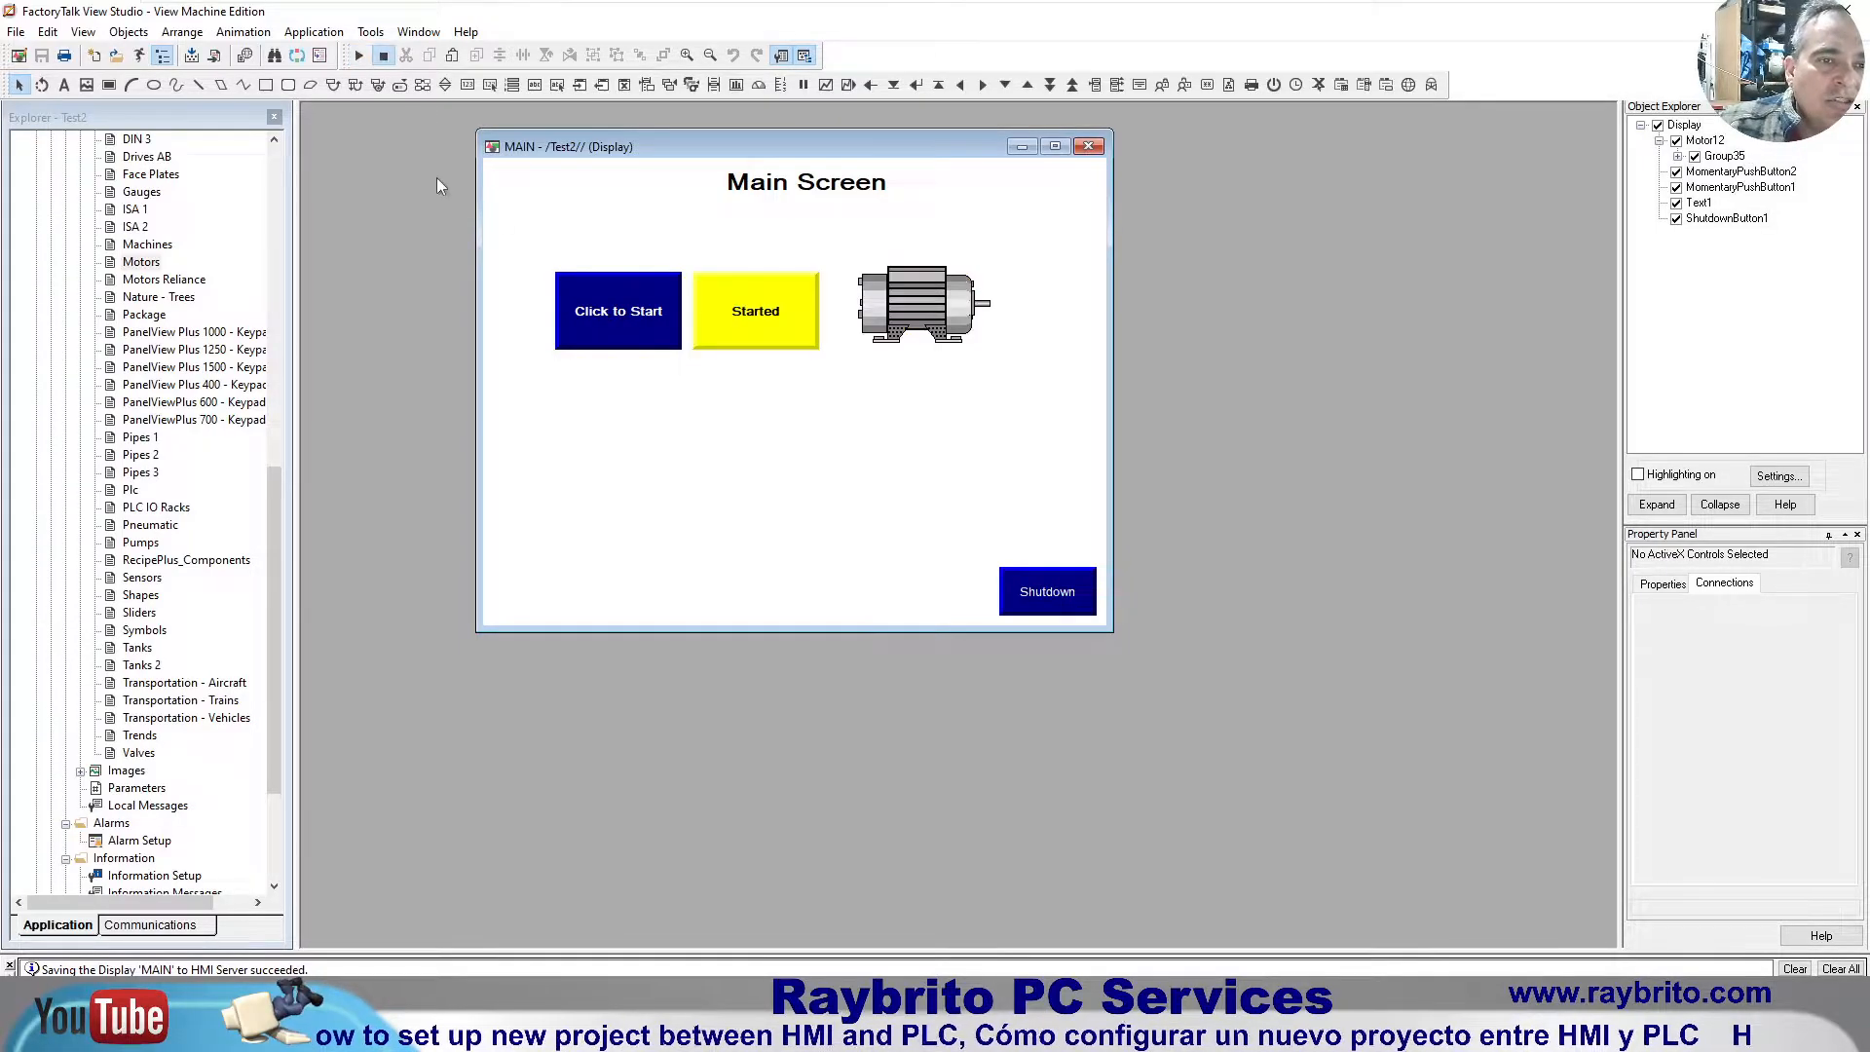
Step: Set the State0 back color of the blue "Click to Start" button to green and apply it
left_click(609, 314)
right_click(609, 314)
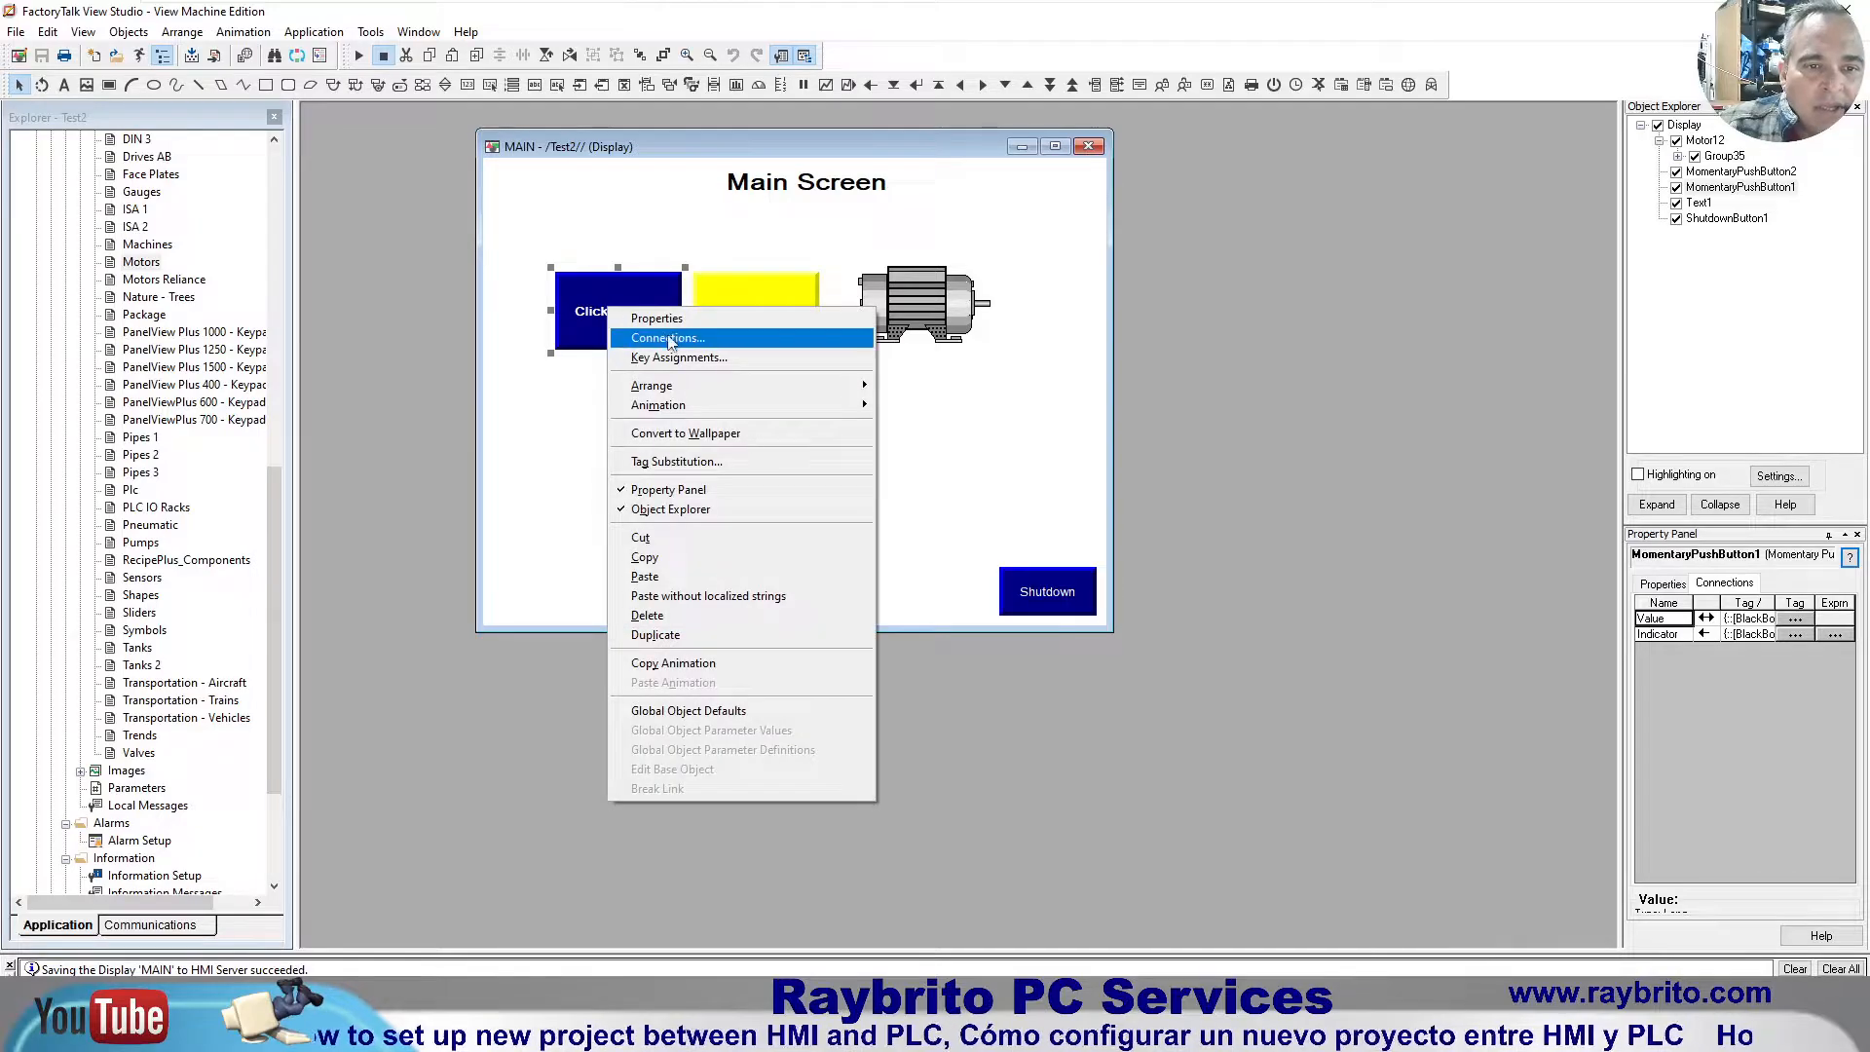
left_click(638, 318)
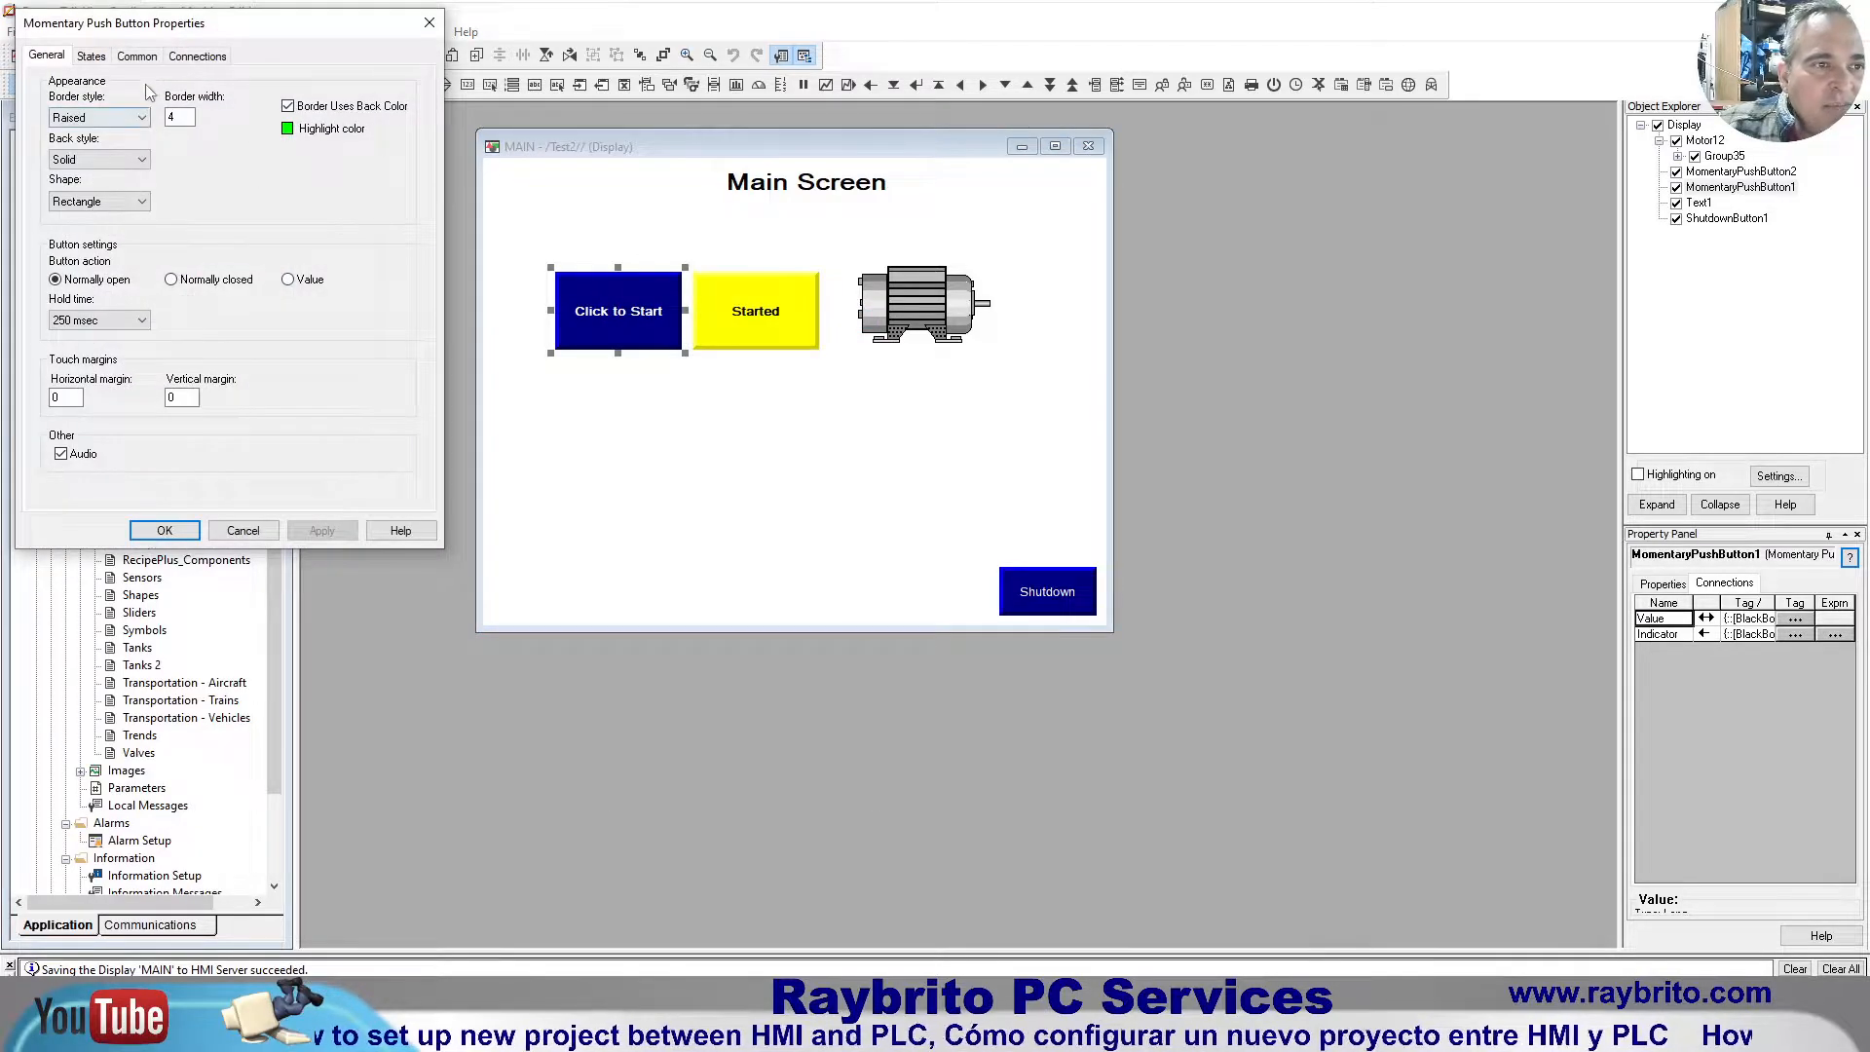
left_click(91, 56)
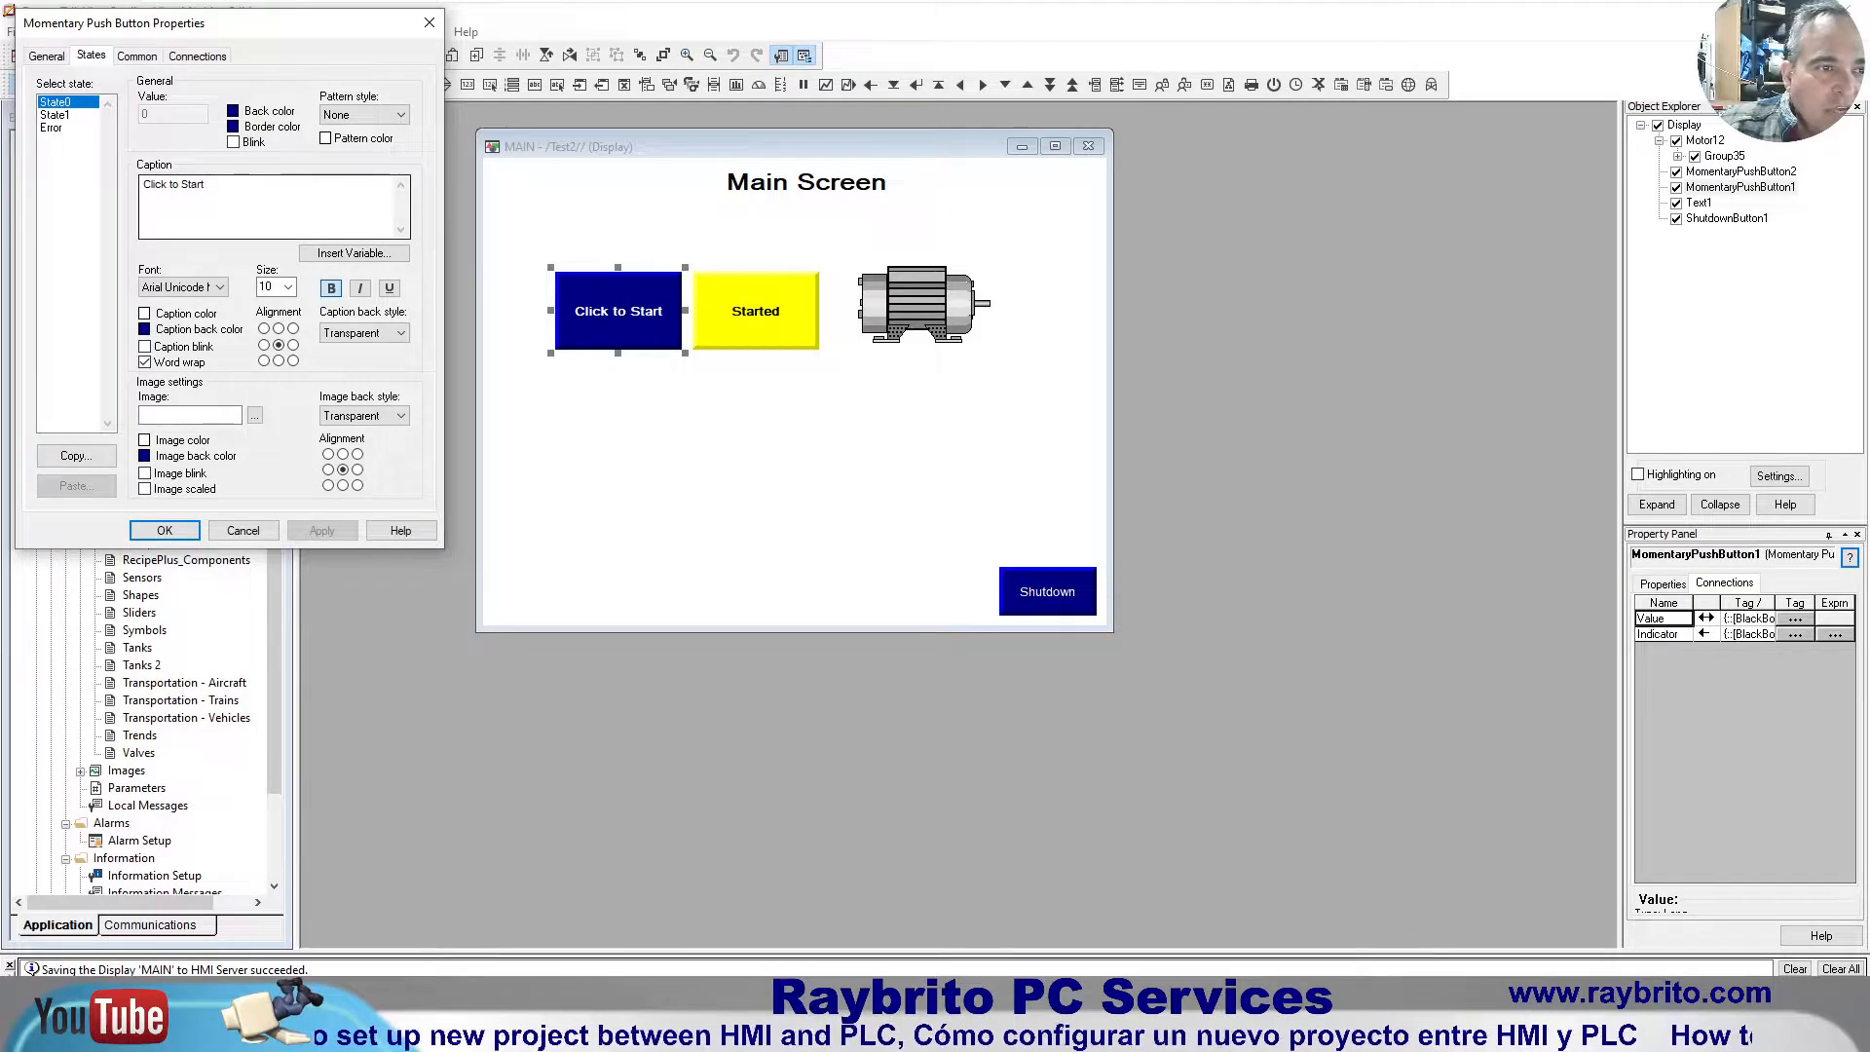
left_click(232, 114)
left_click(251, 146)
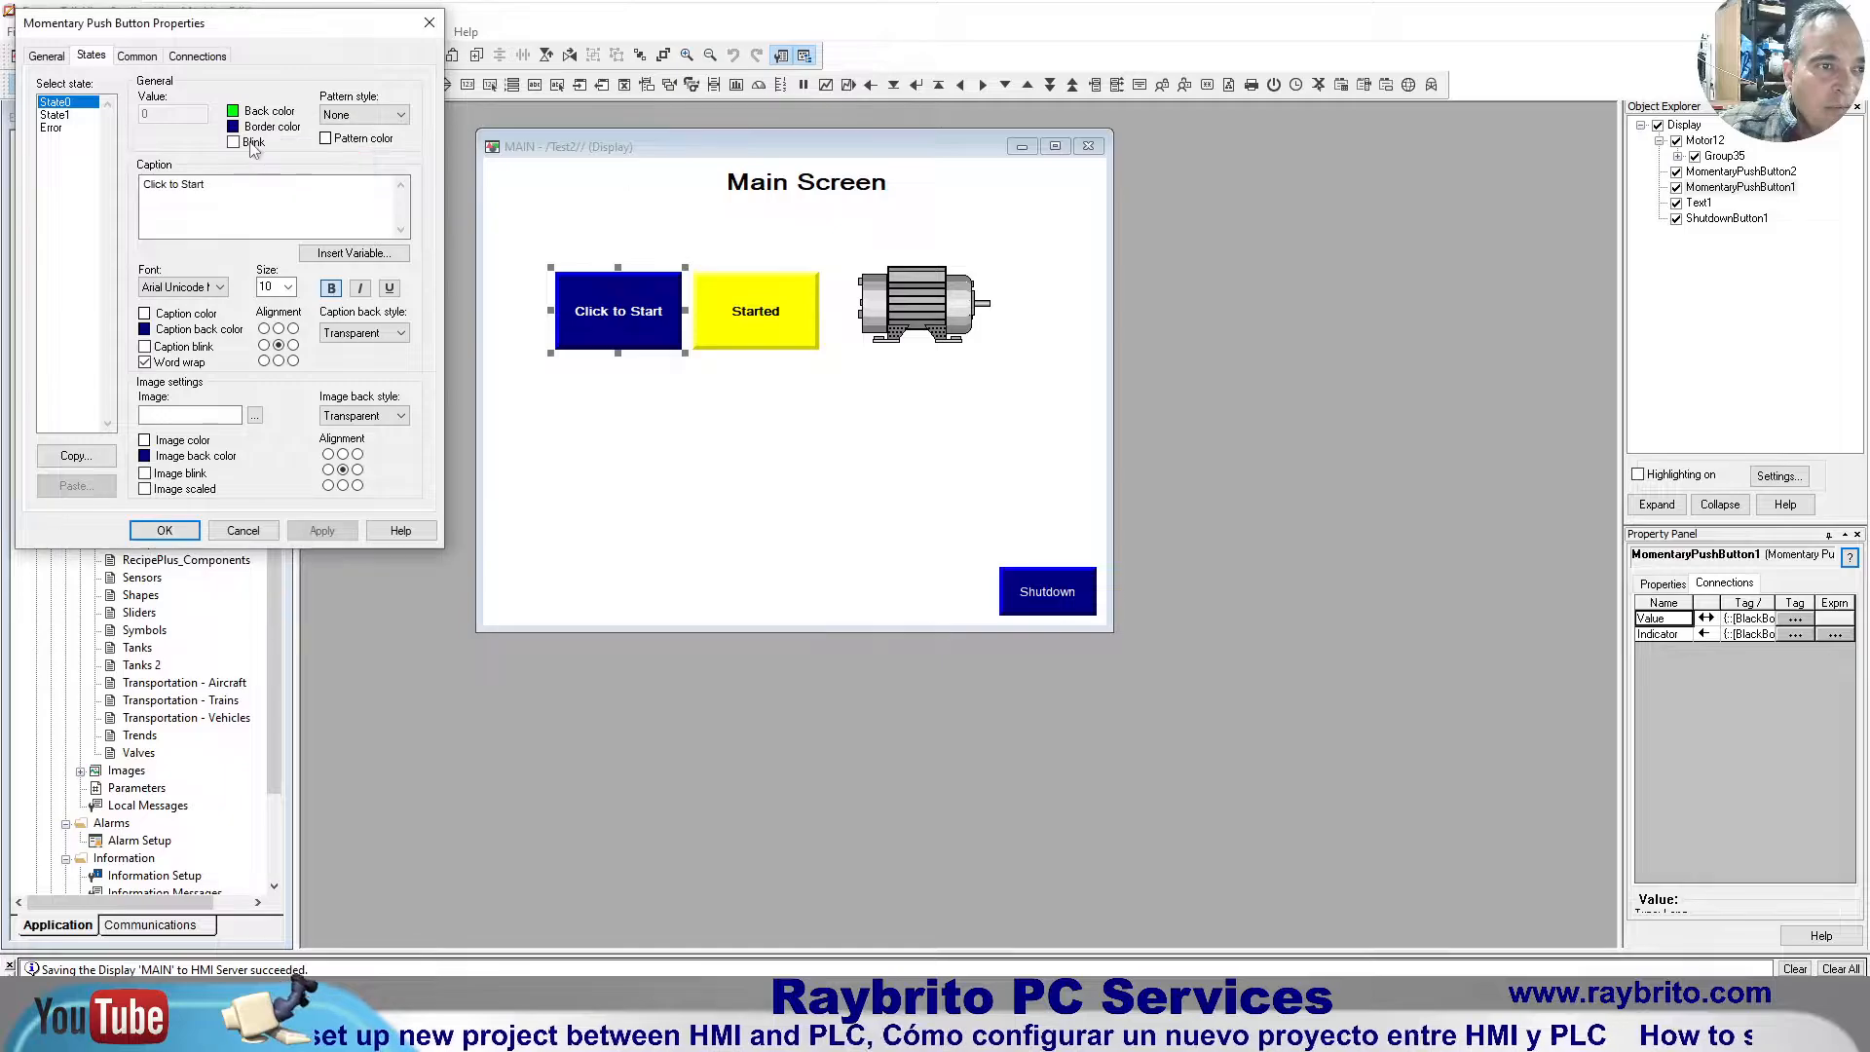
left_click(321, 531)
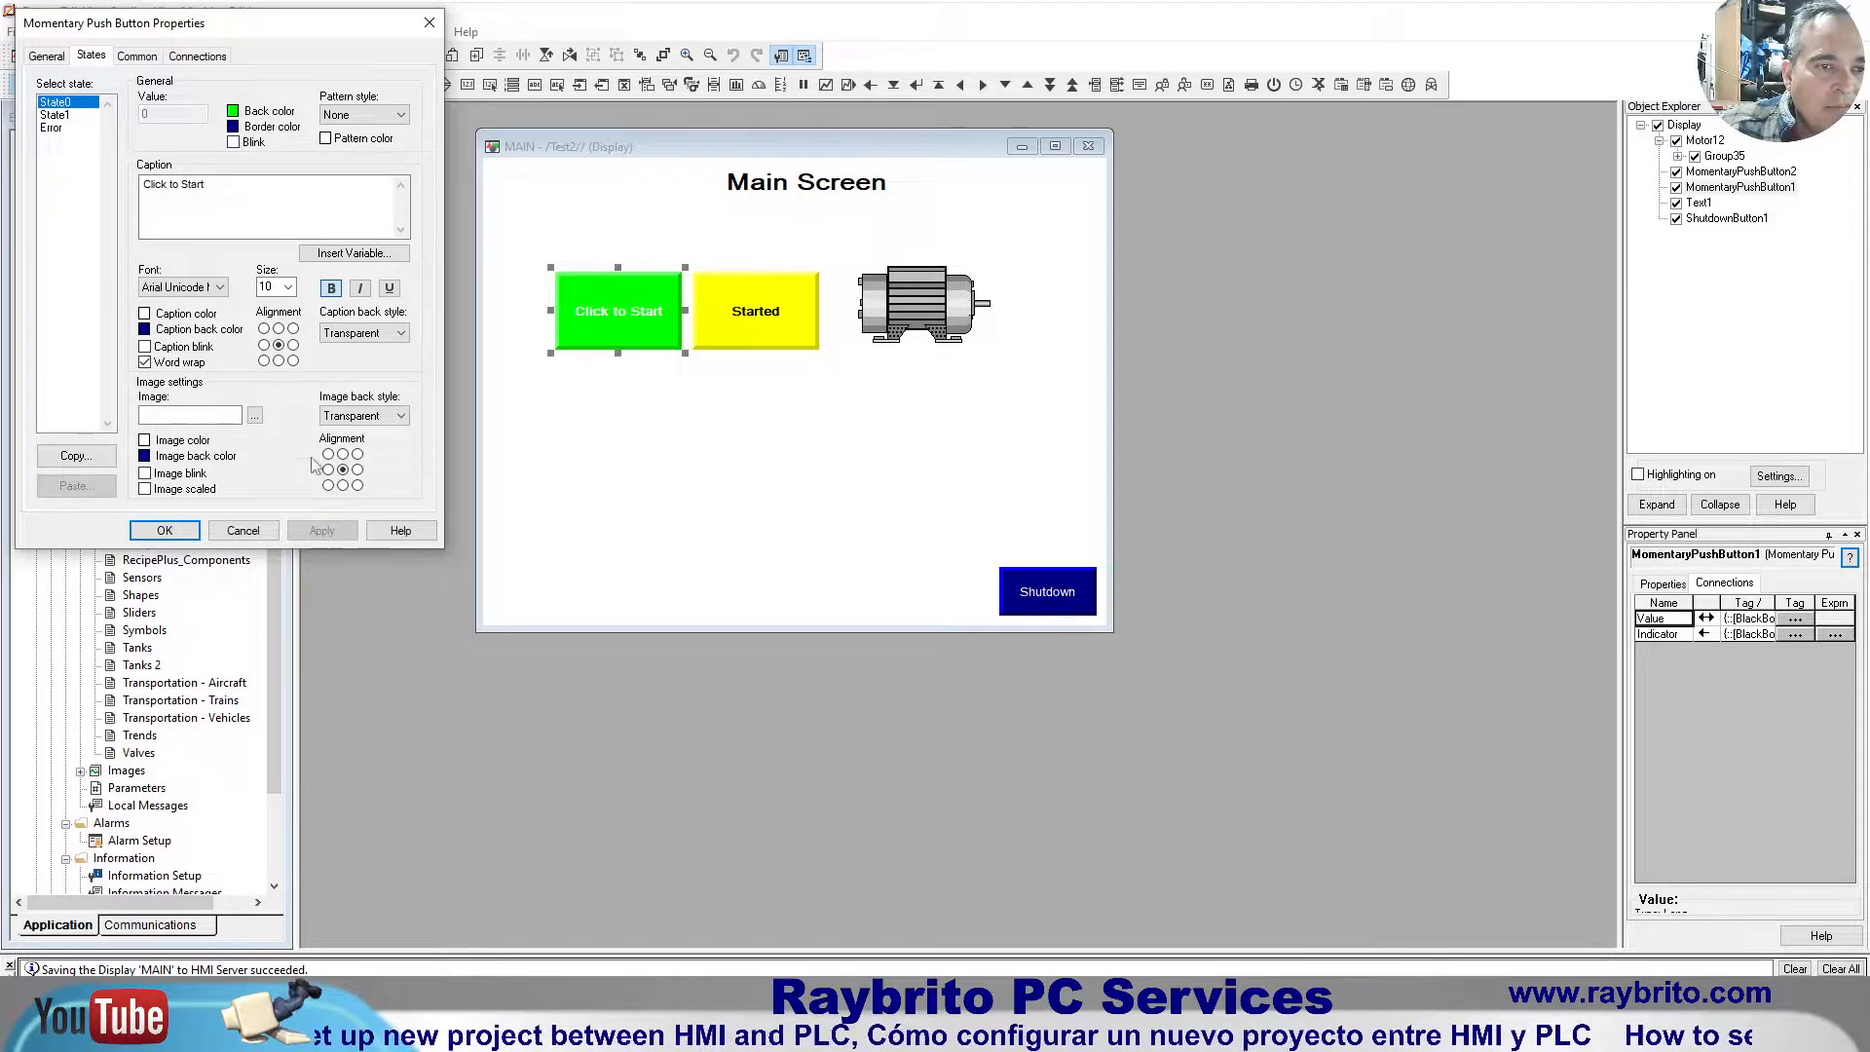
Step: Set the start button's State0 caption color to black, apply it and close the properties
left_click(145, 328)
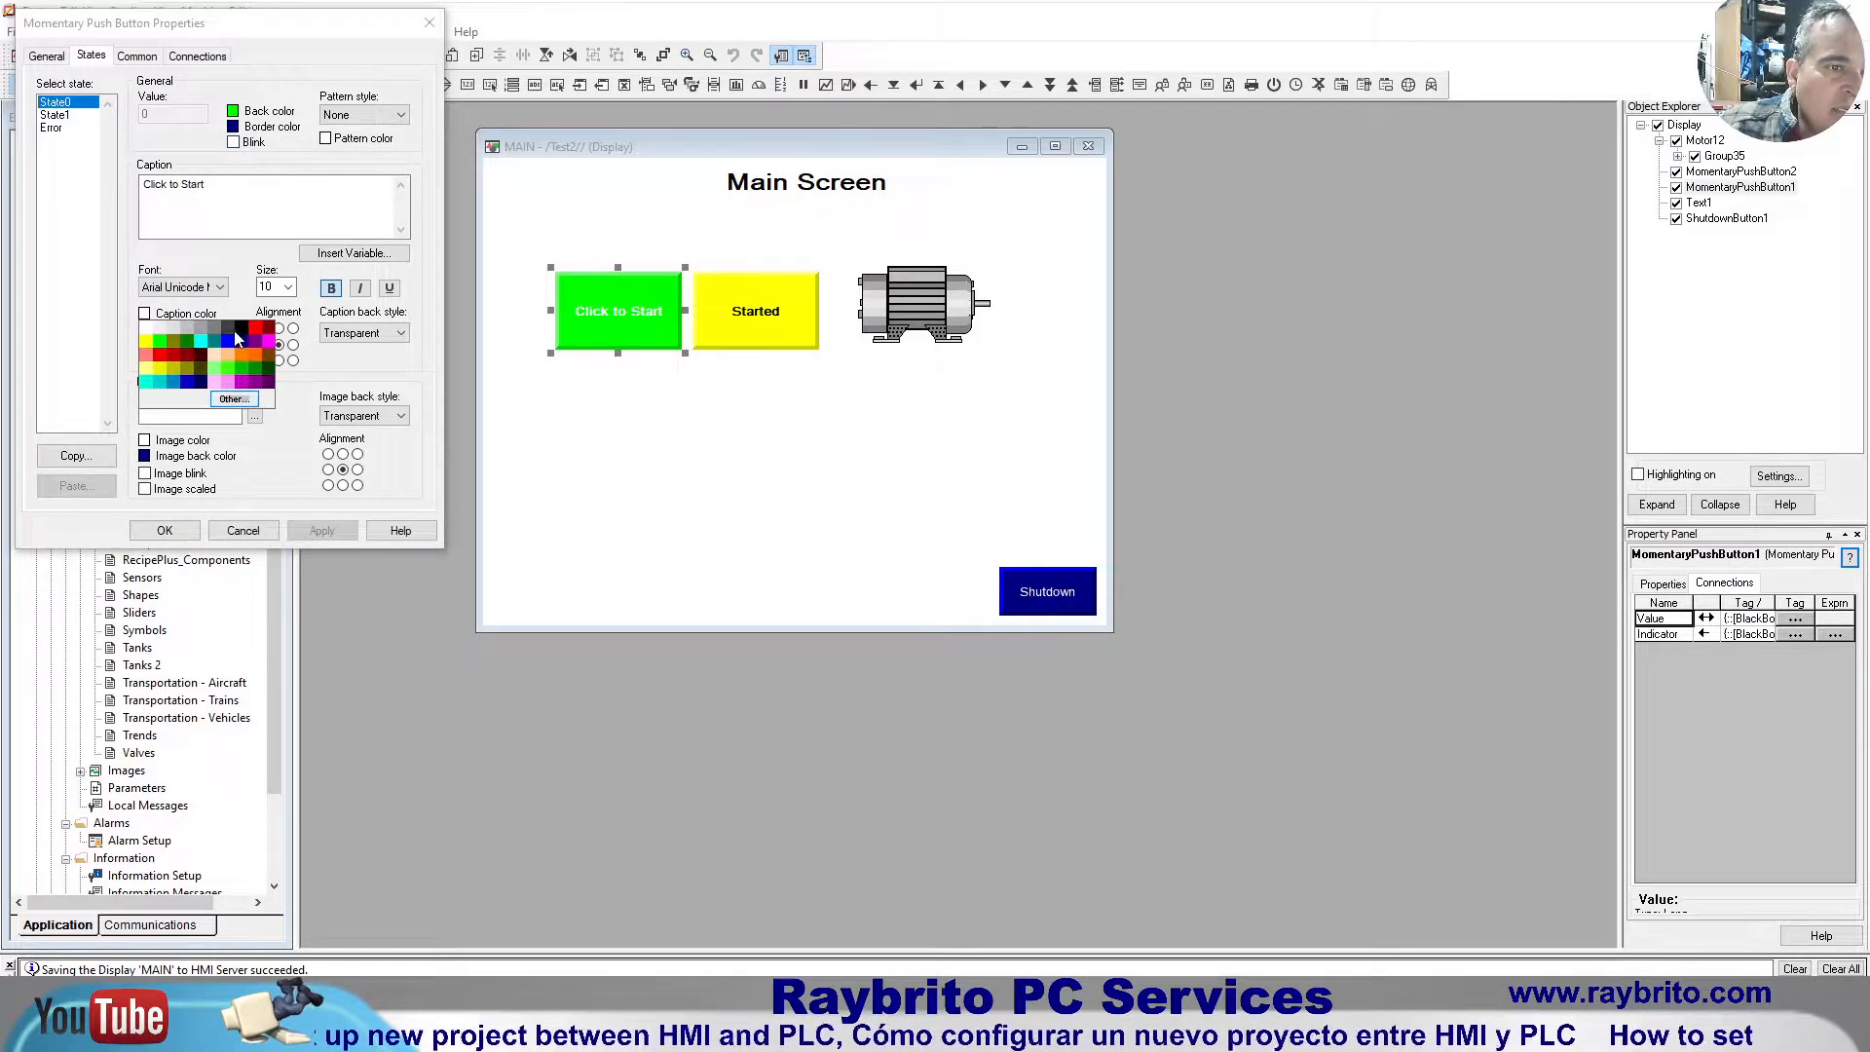
left_click(236, 336)
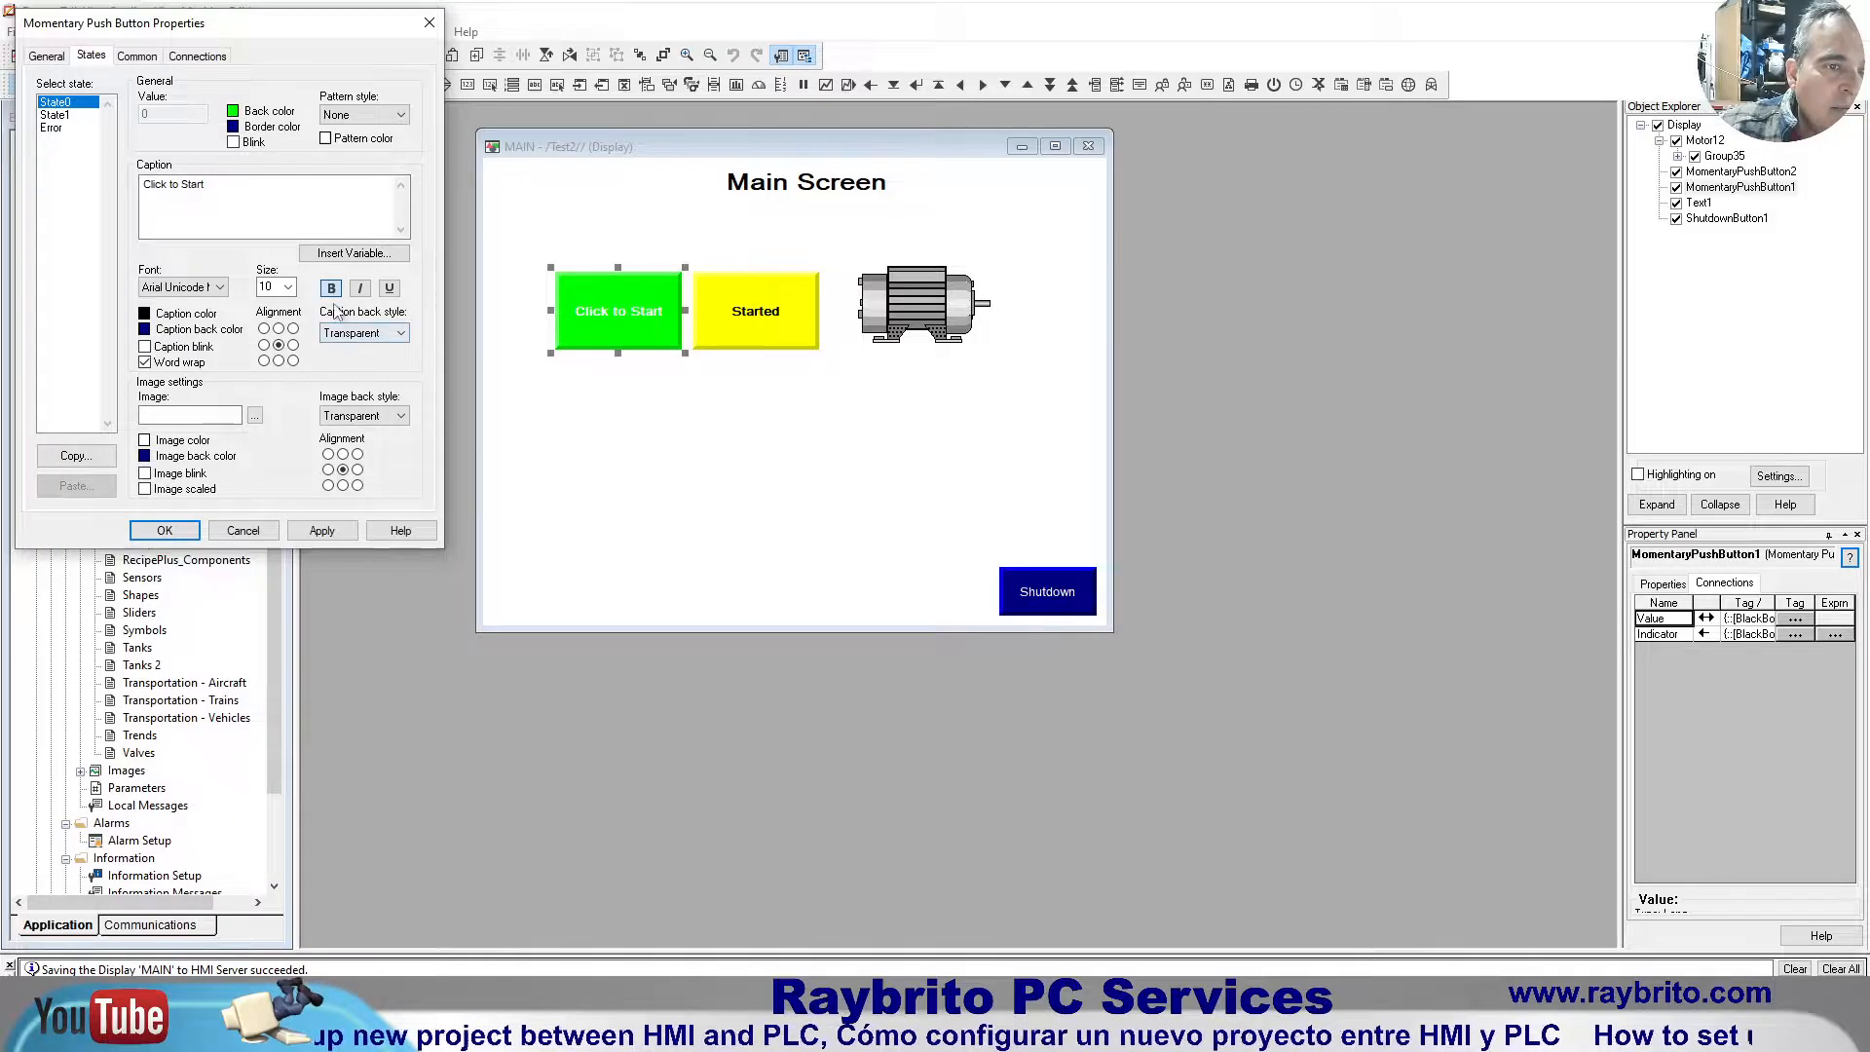
left_click(321, 531)
left_click(165, 531)
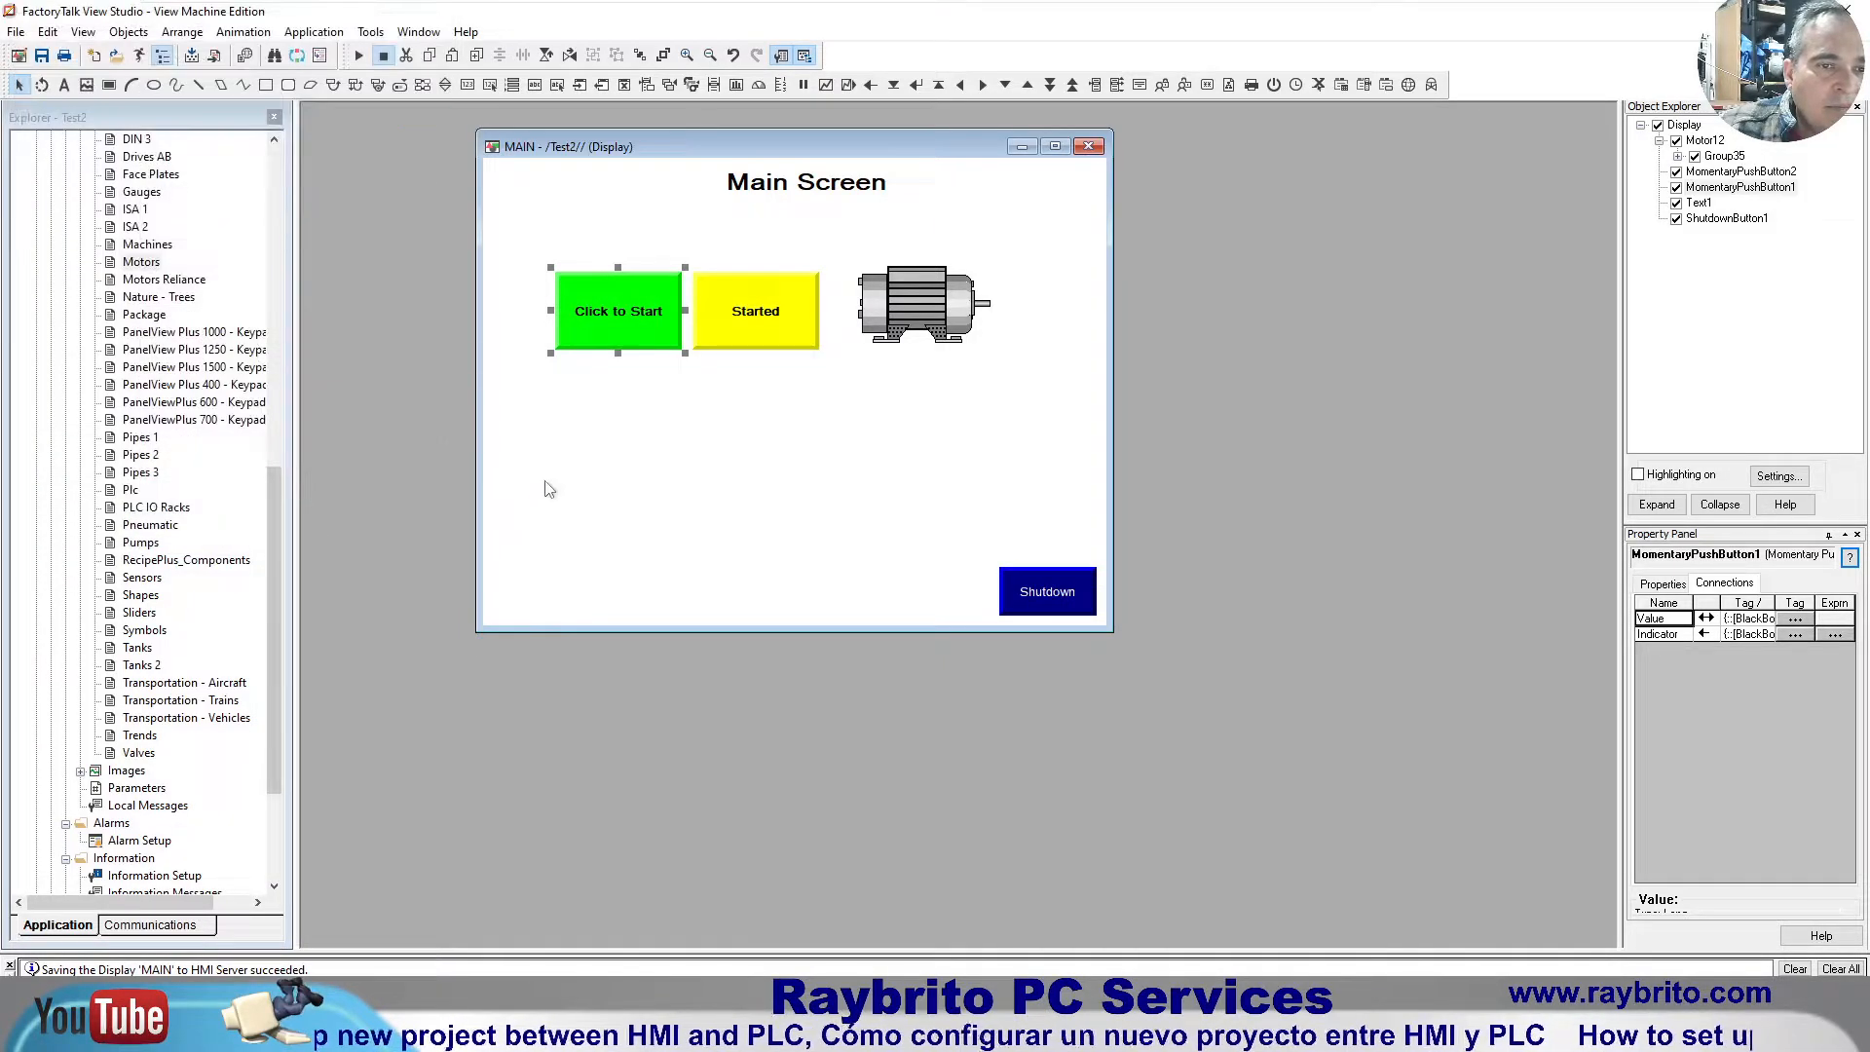
Step: Test-run the display, start the motor with the green button, and end the test run
left_click(780, 320)
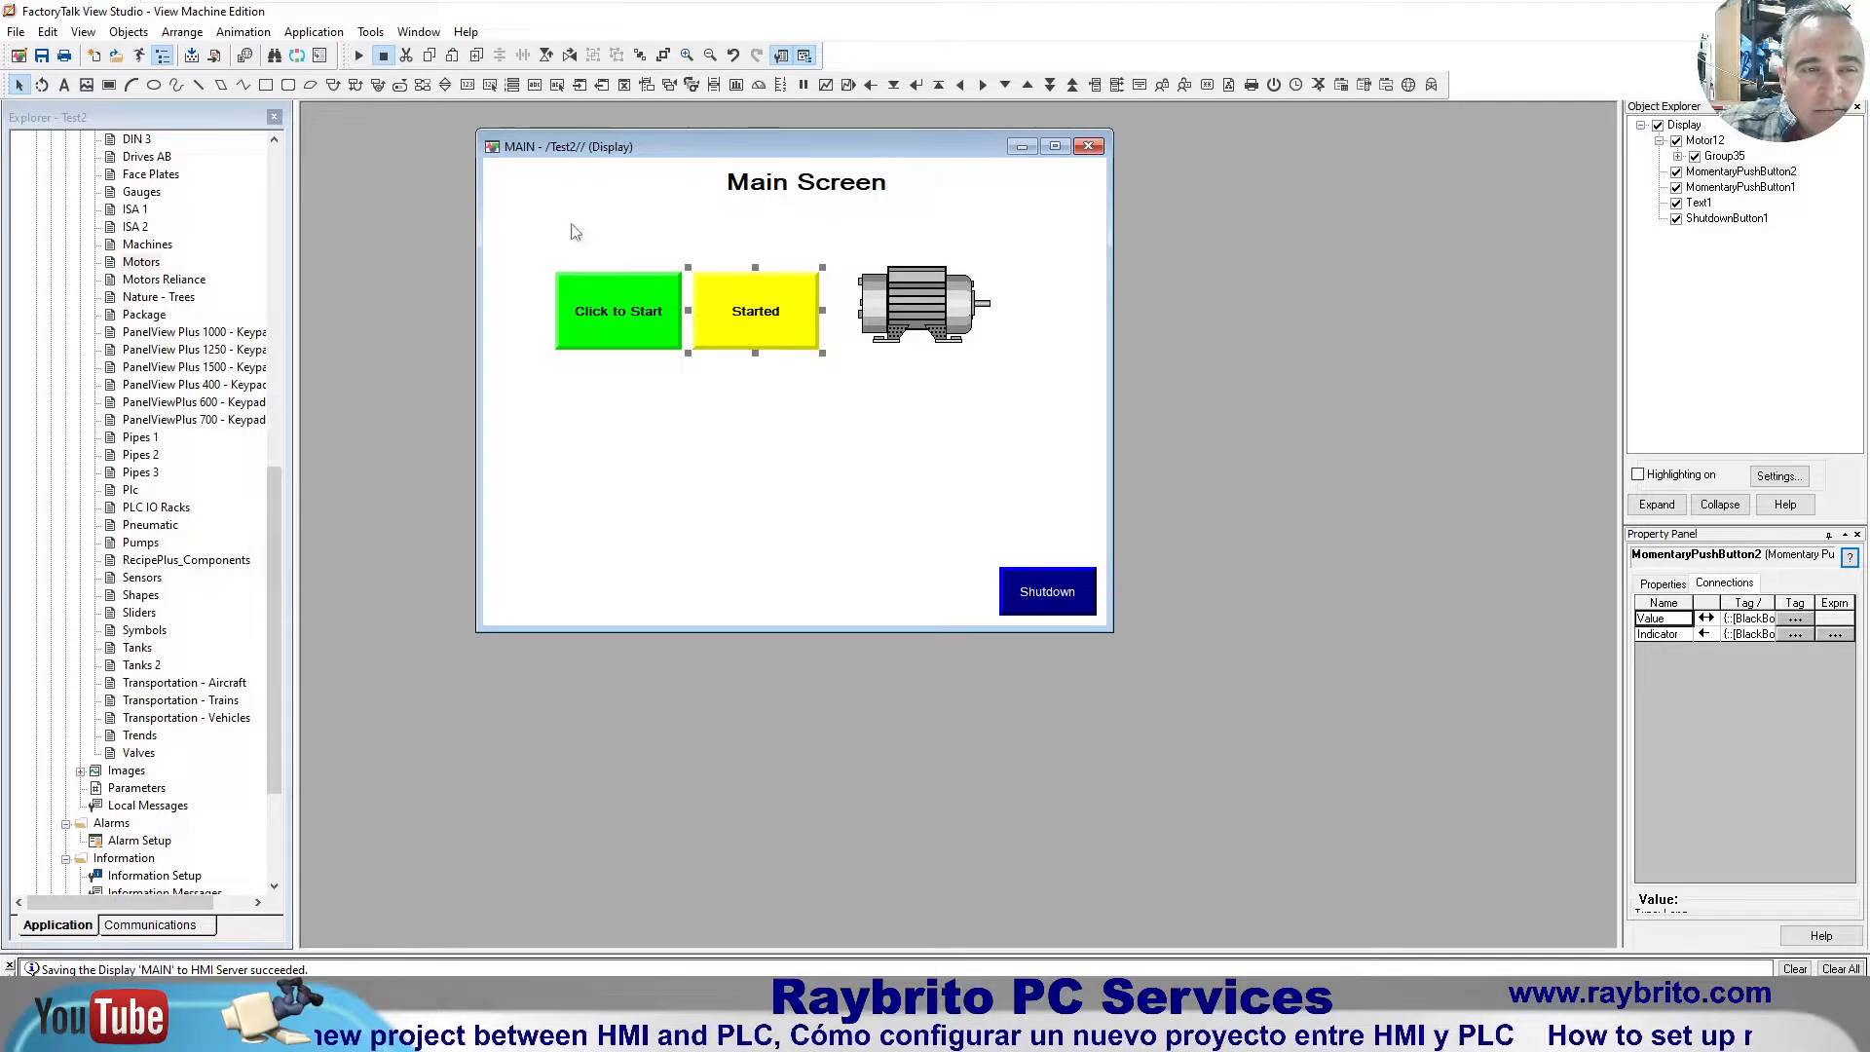
left_click(358, 56)
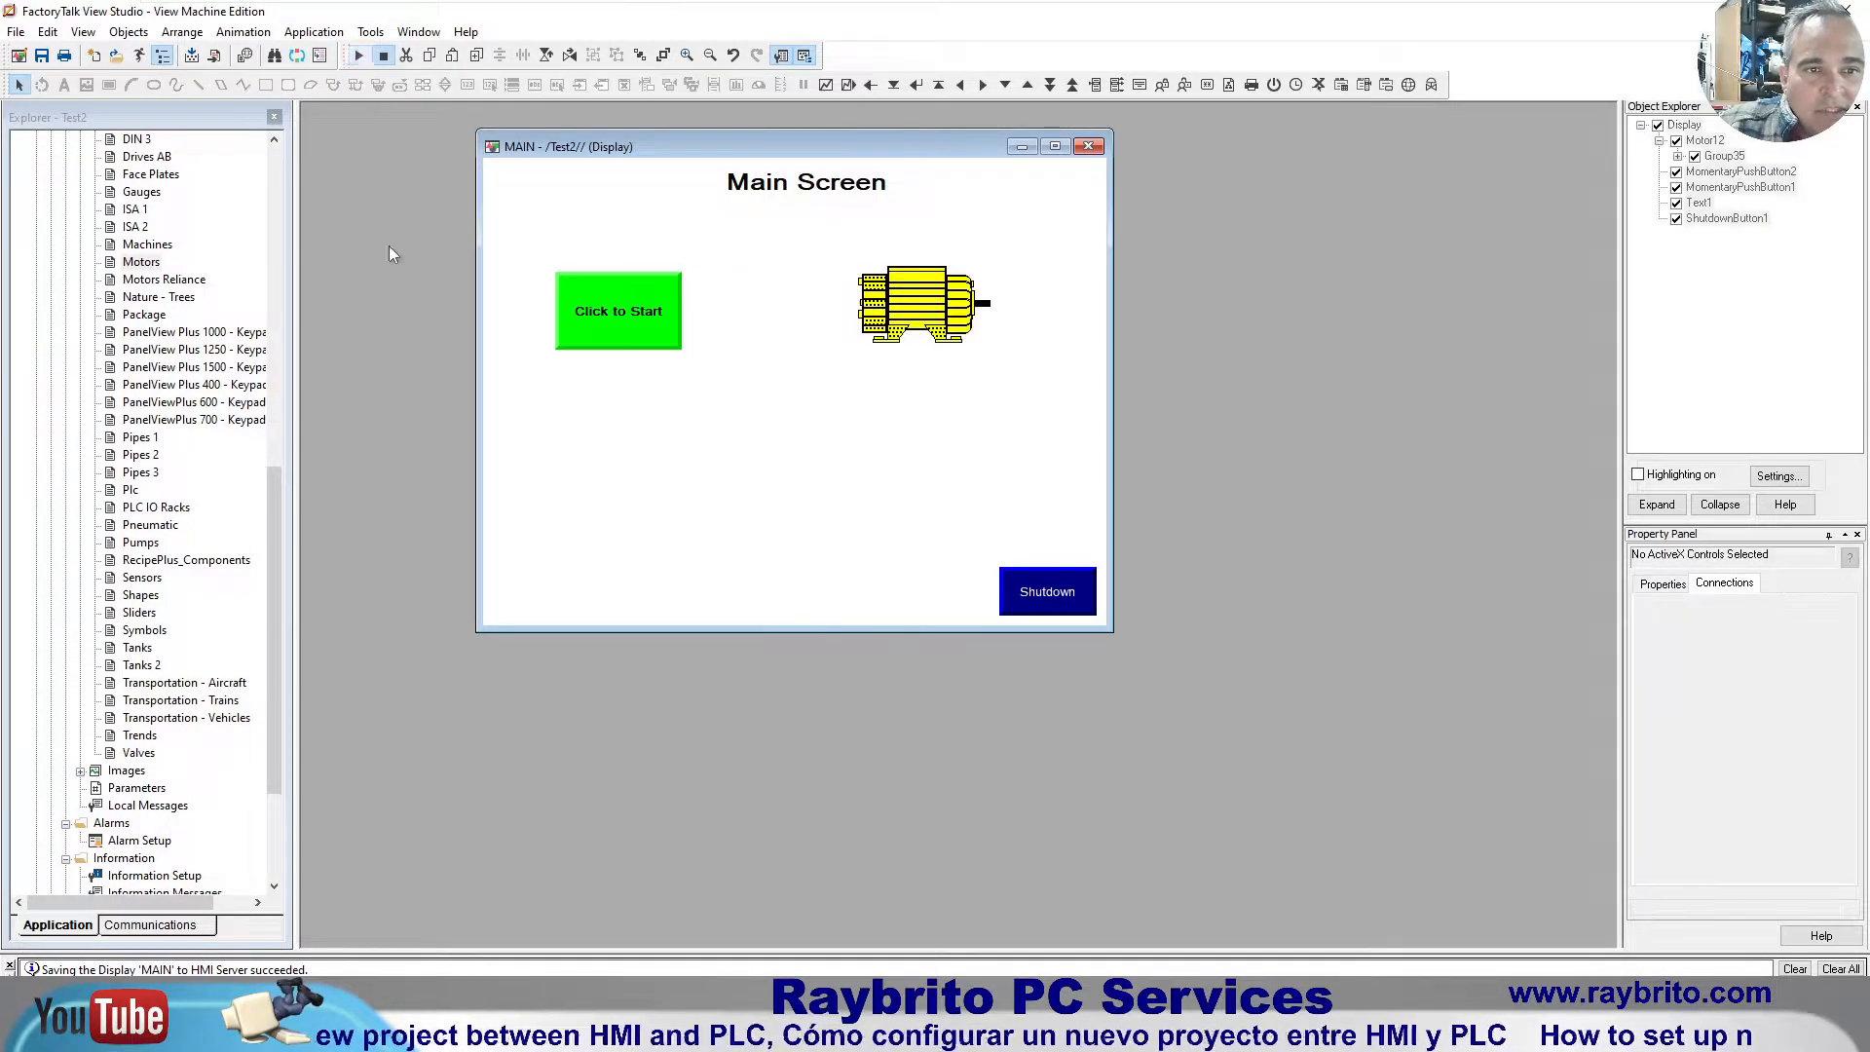
left_click(618, 319)
left_click(383, 56)
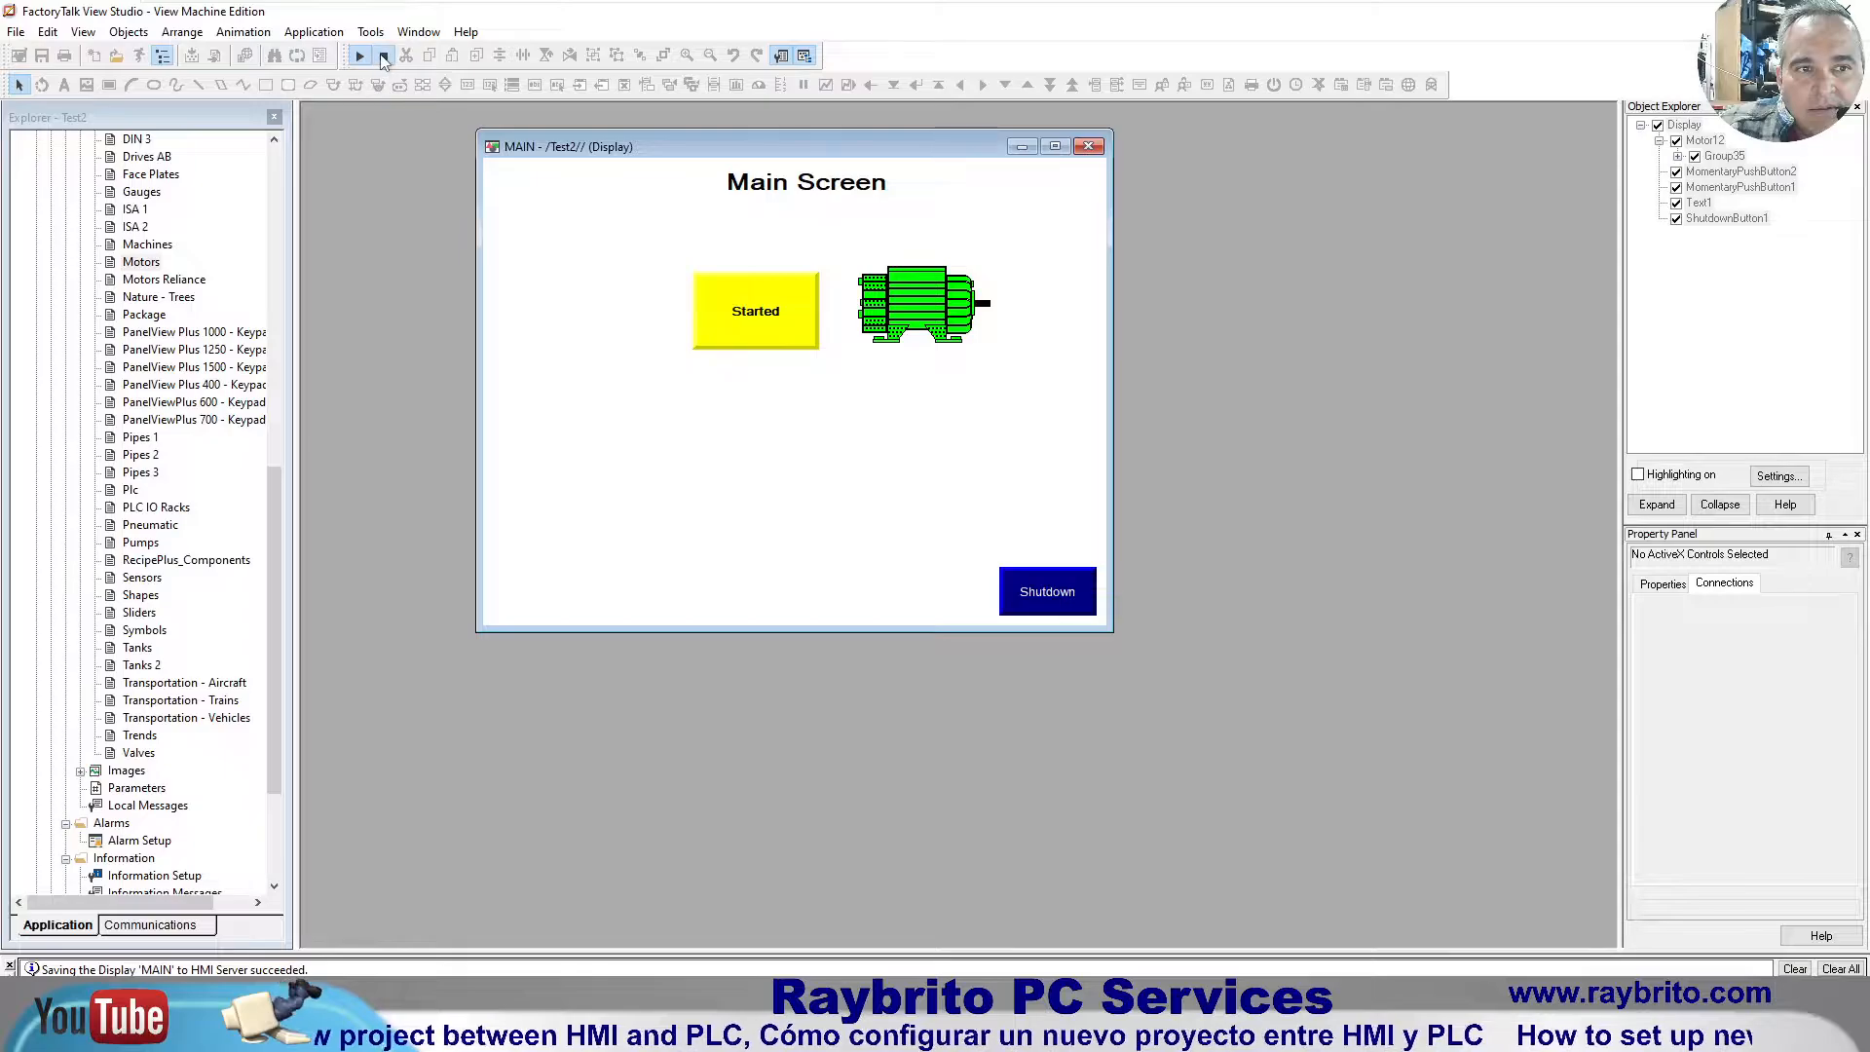
Step: Open the yellow Started button's properties and review its connections and its State0 and State1 settings
double_click(765, 317)
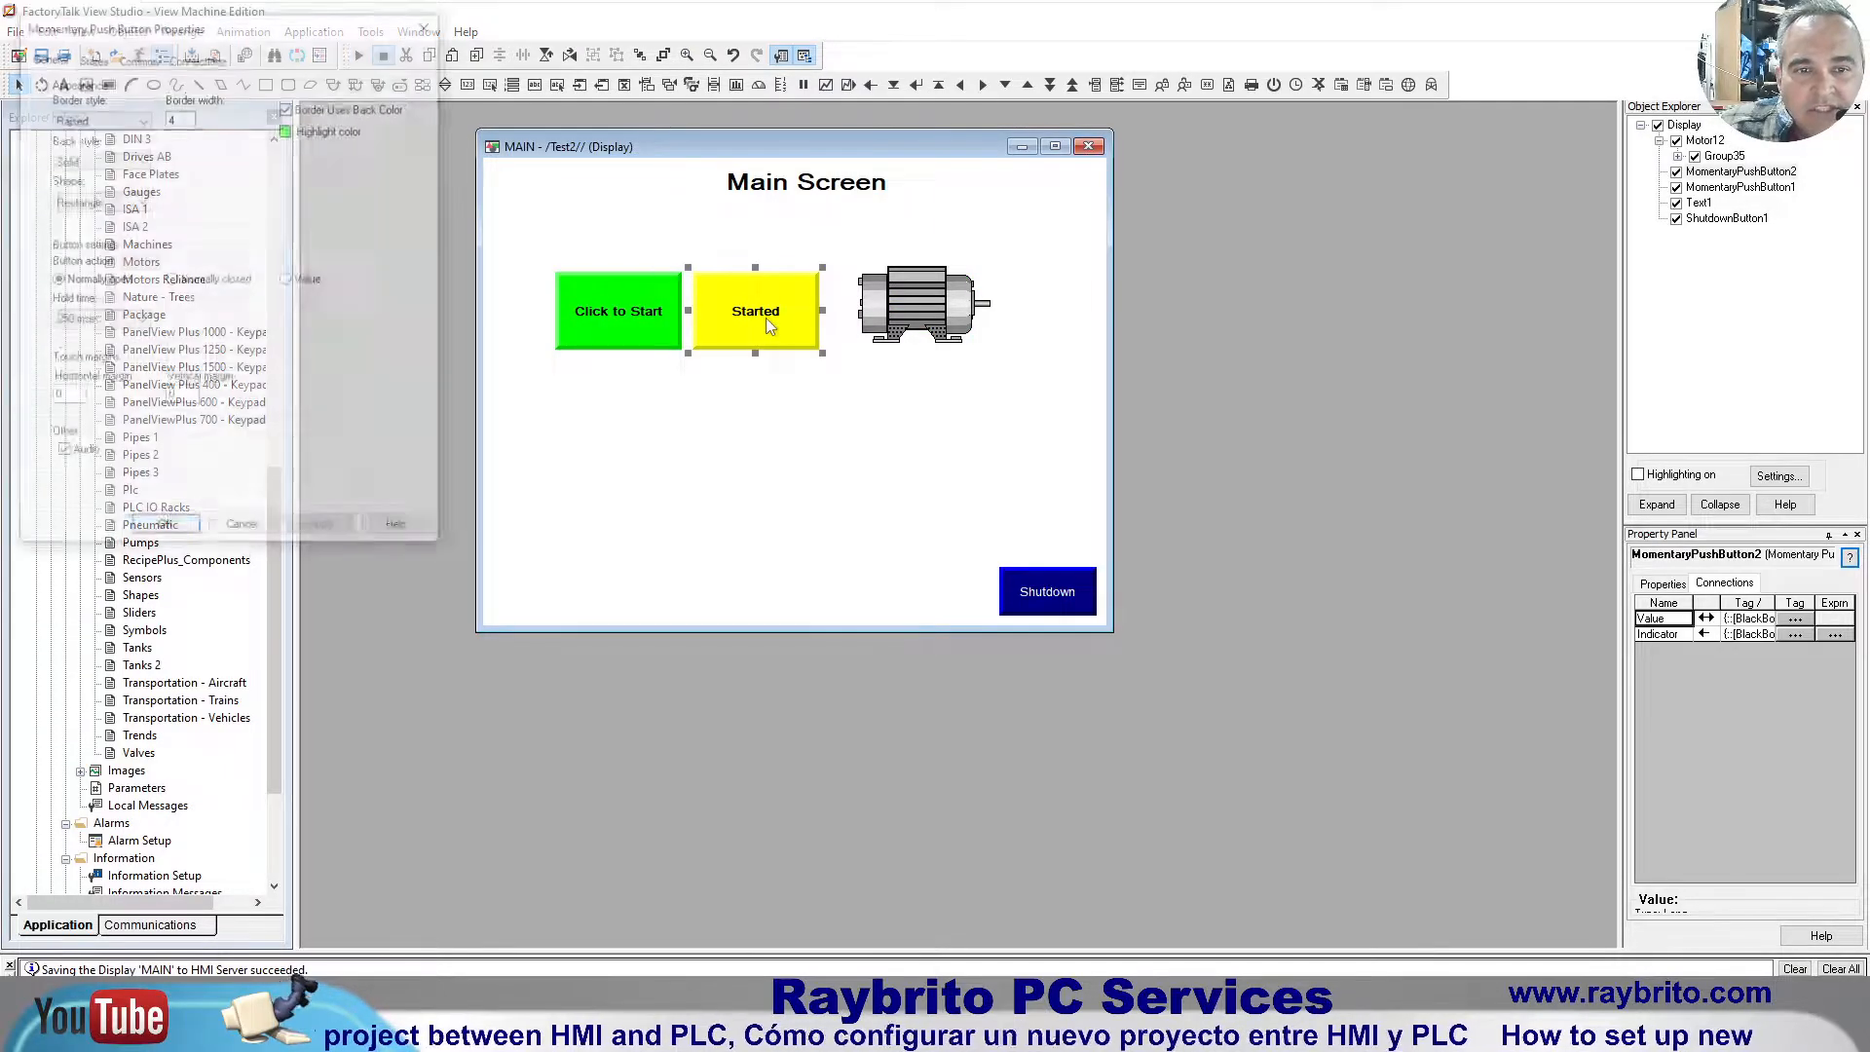
left_click(198, 59)
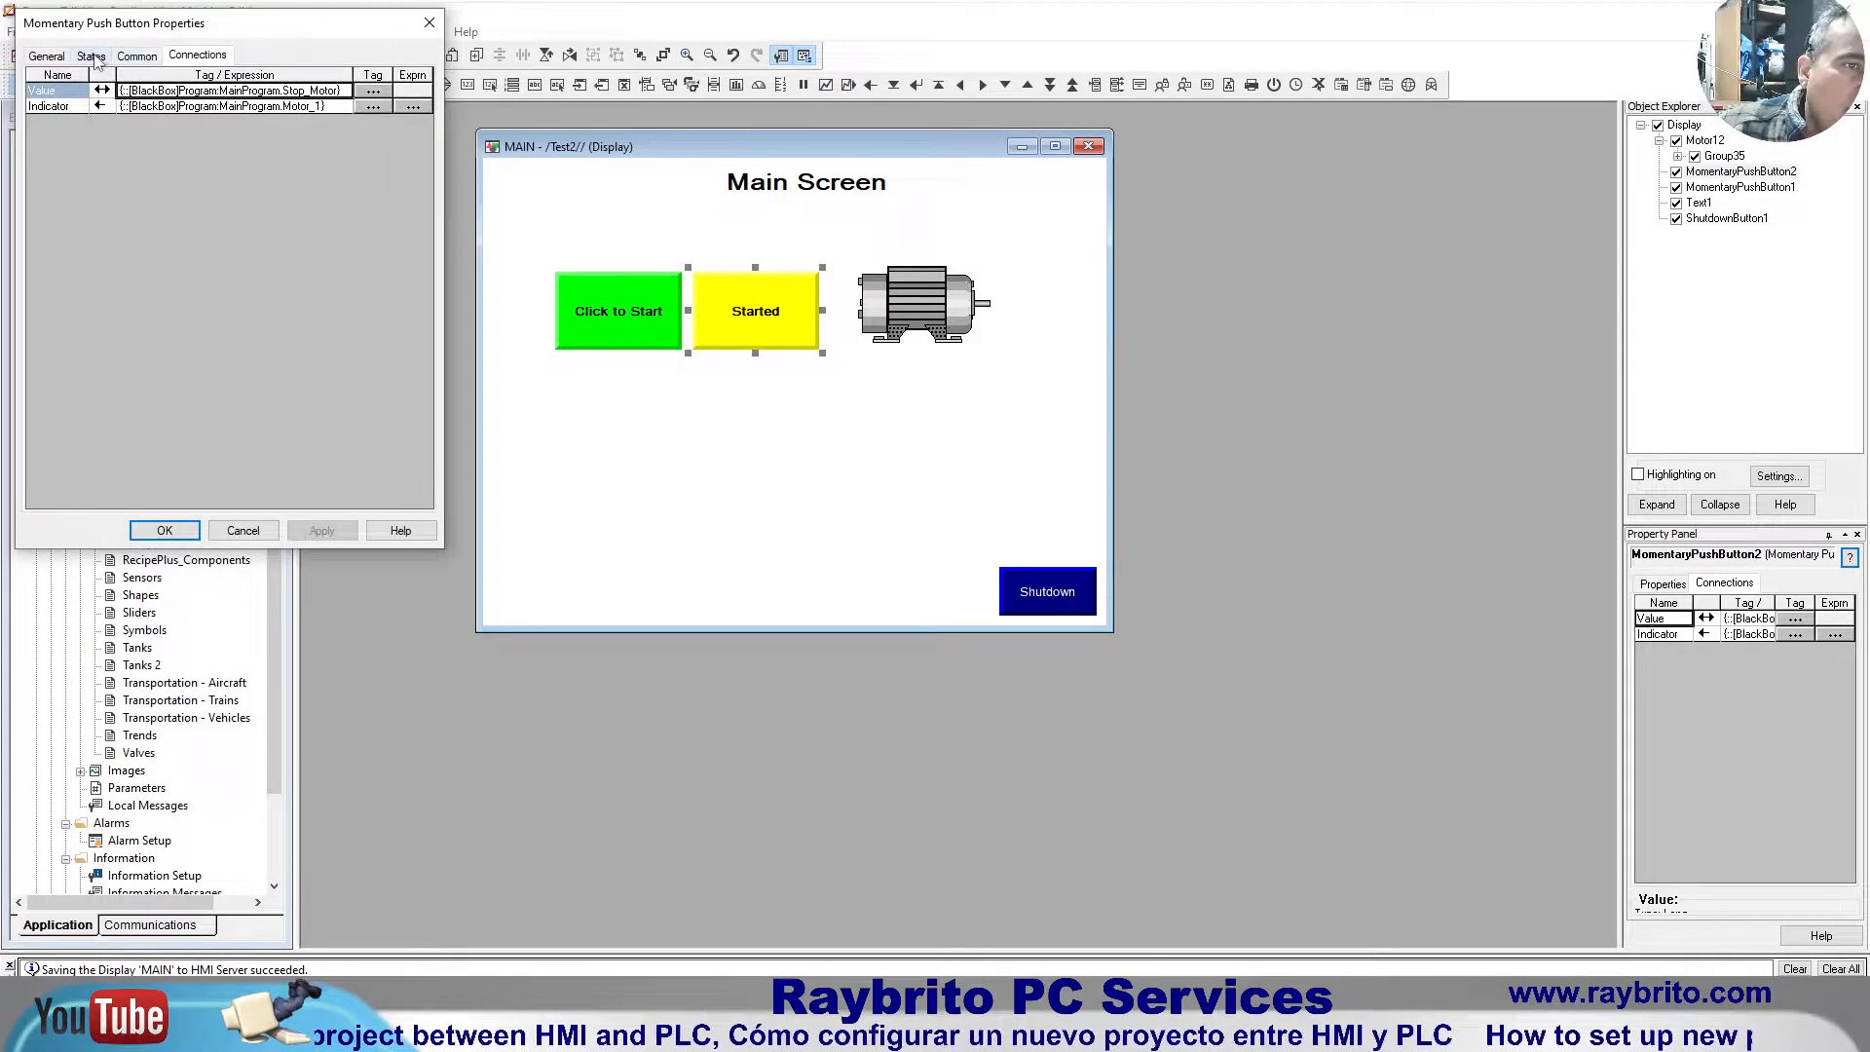
left_click(54, 60)
left_click(89, 57)
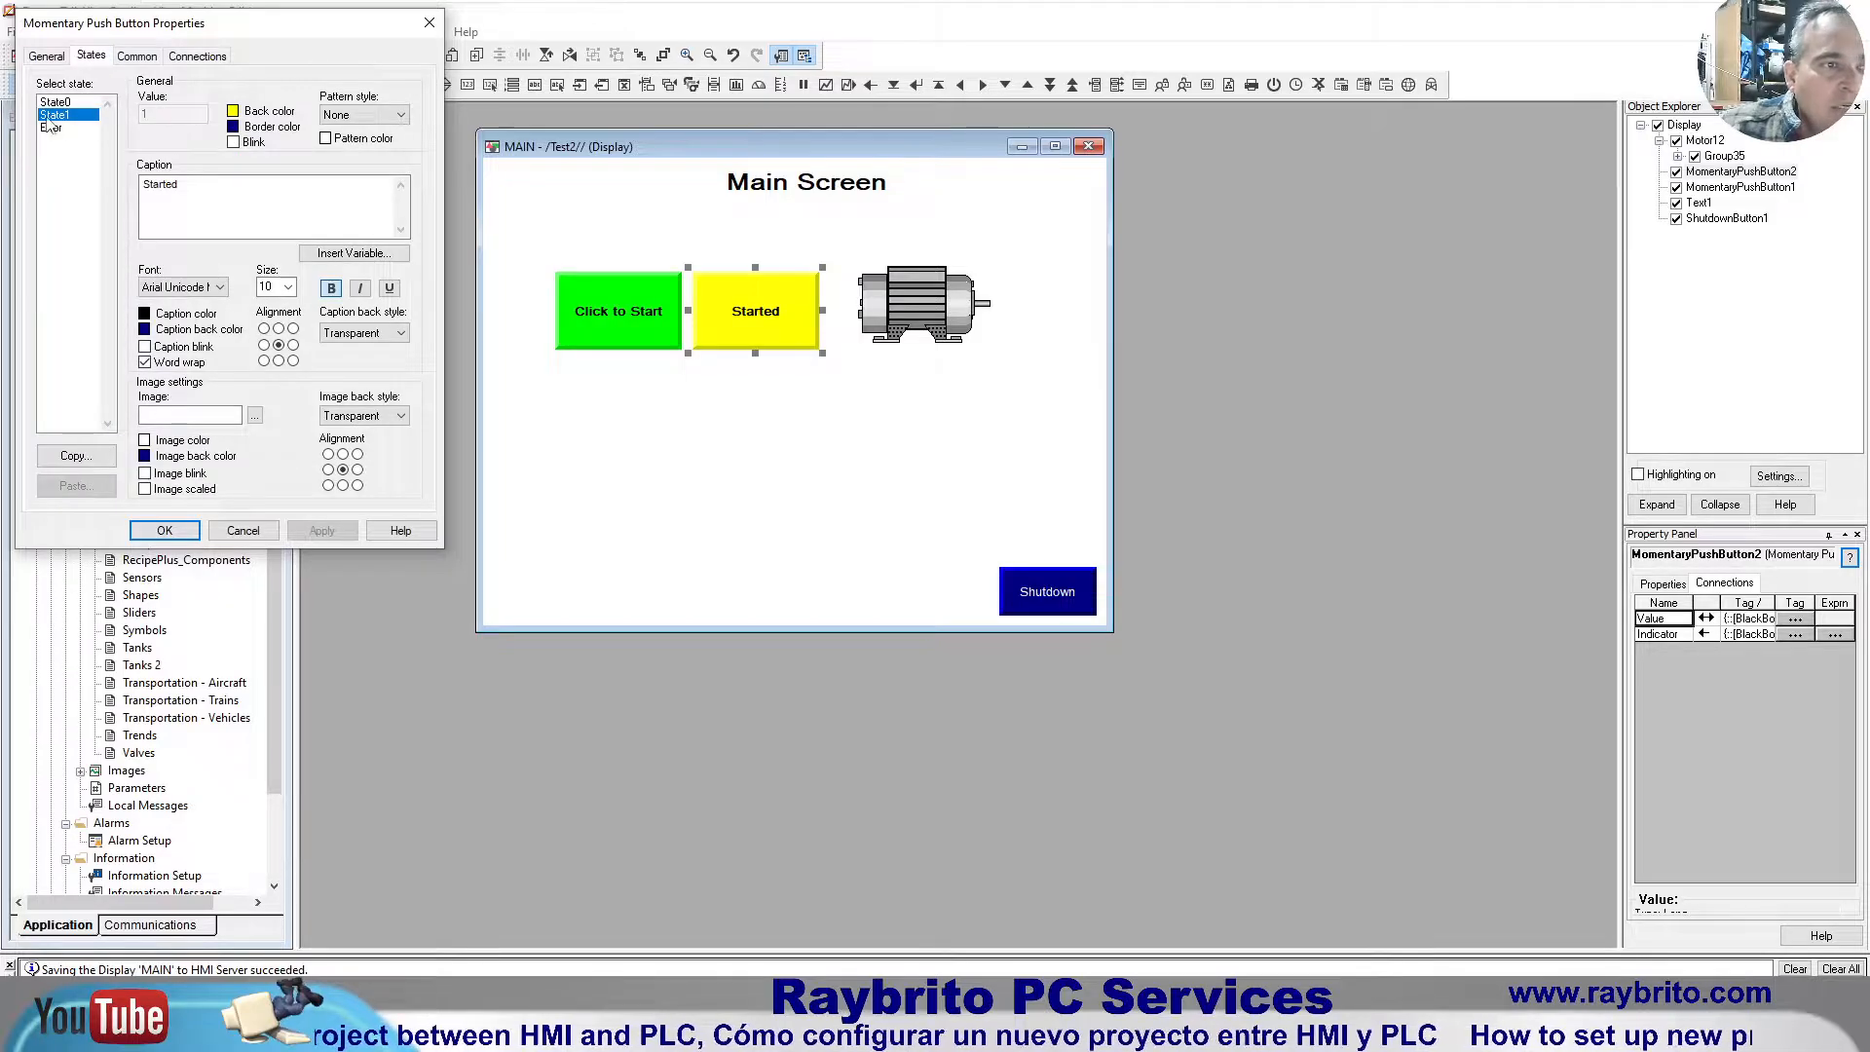
left_click(61, 114)
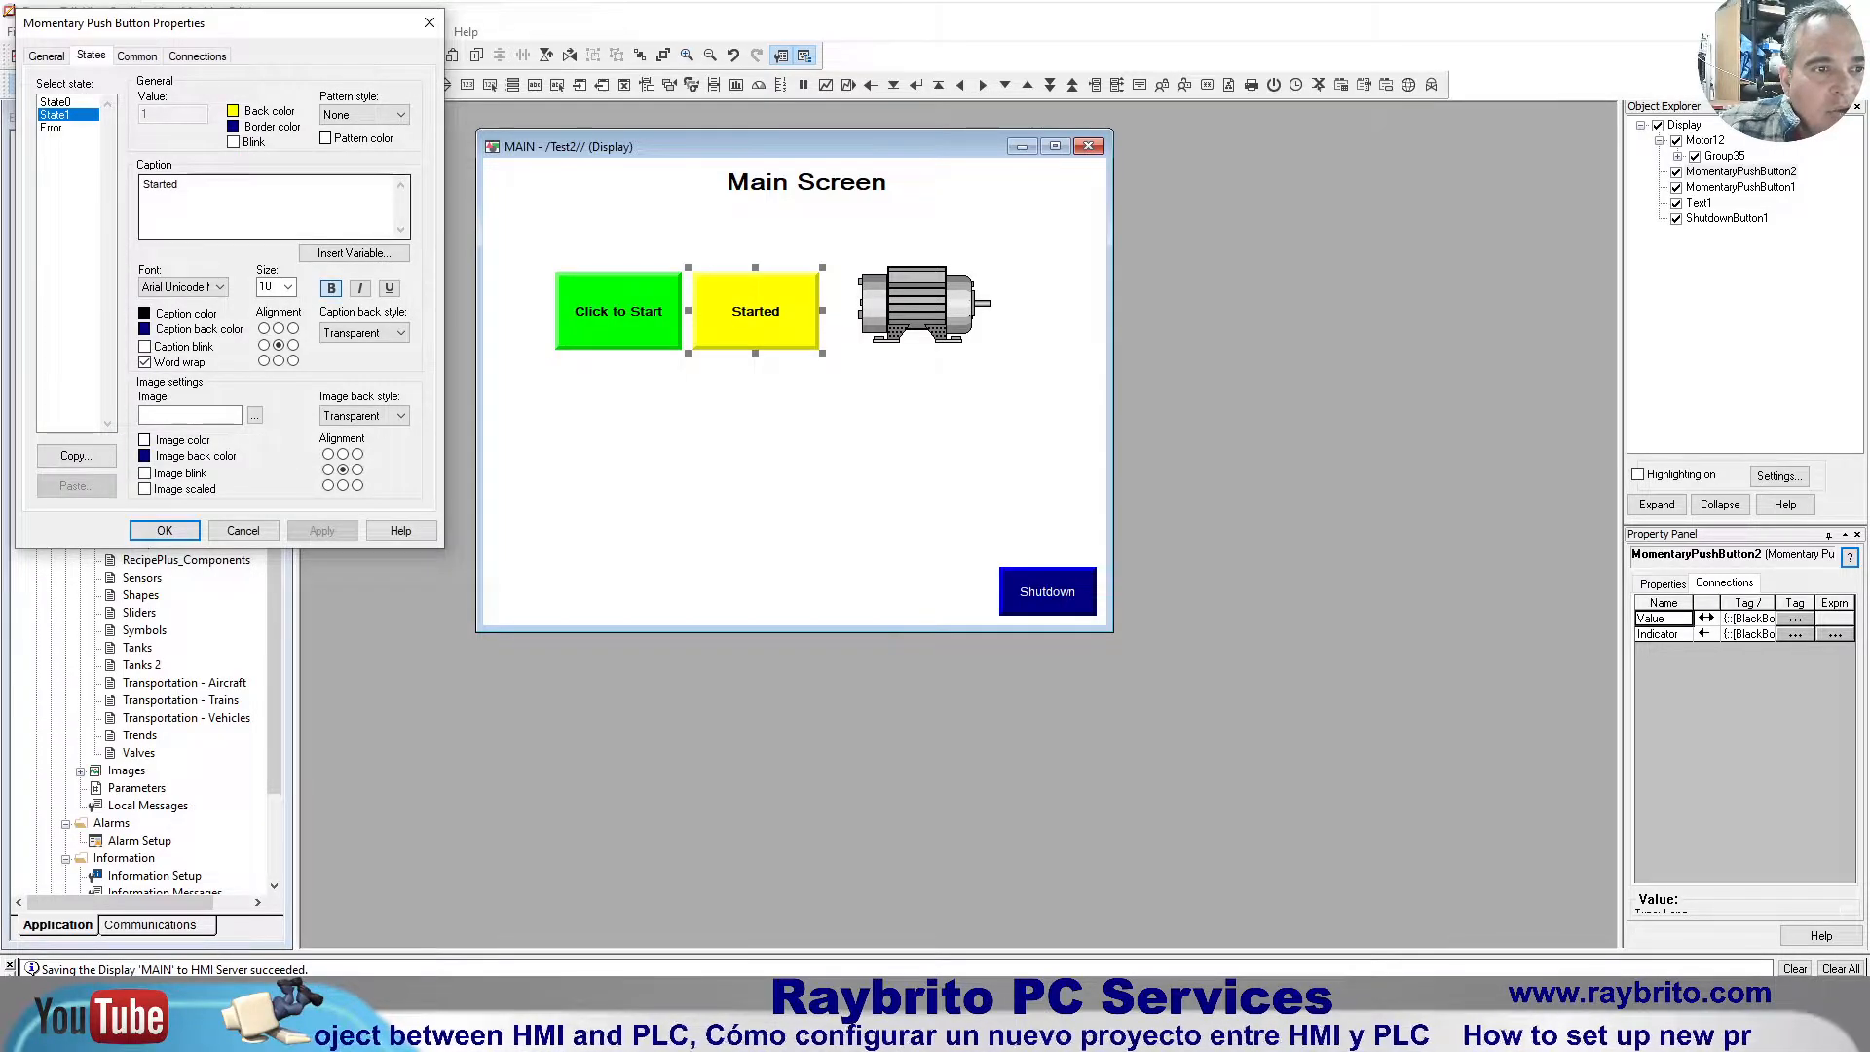
left_click(78, 102)
left_click(78, 115)
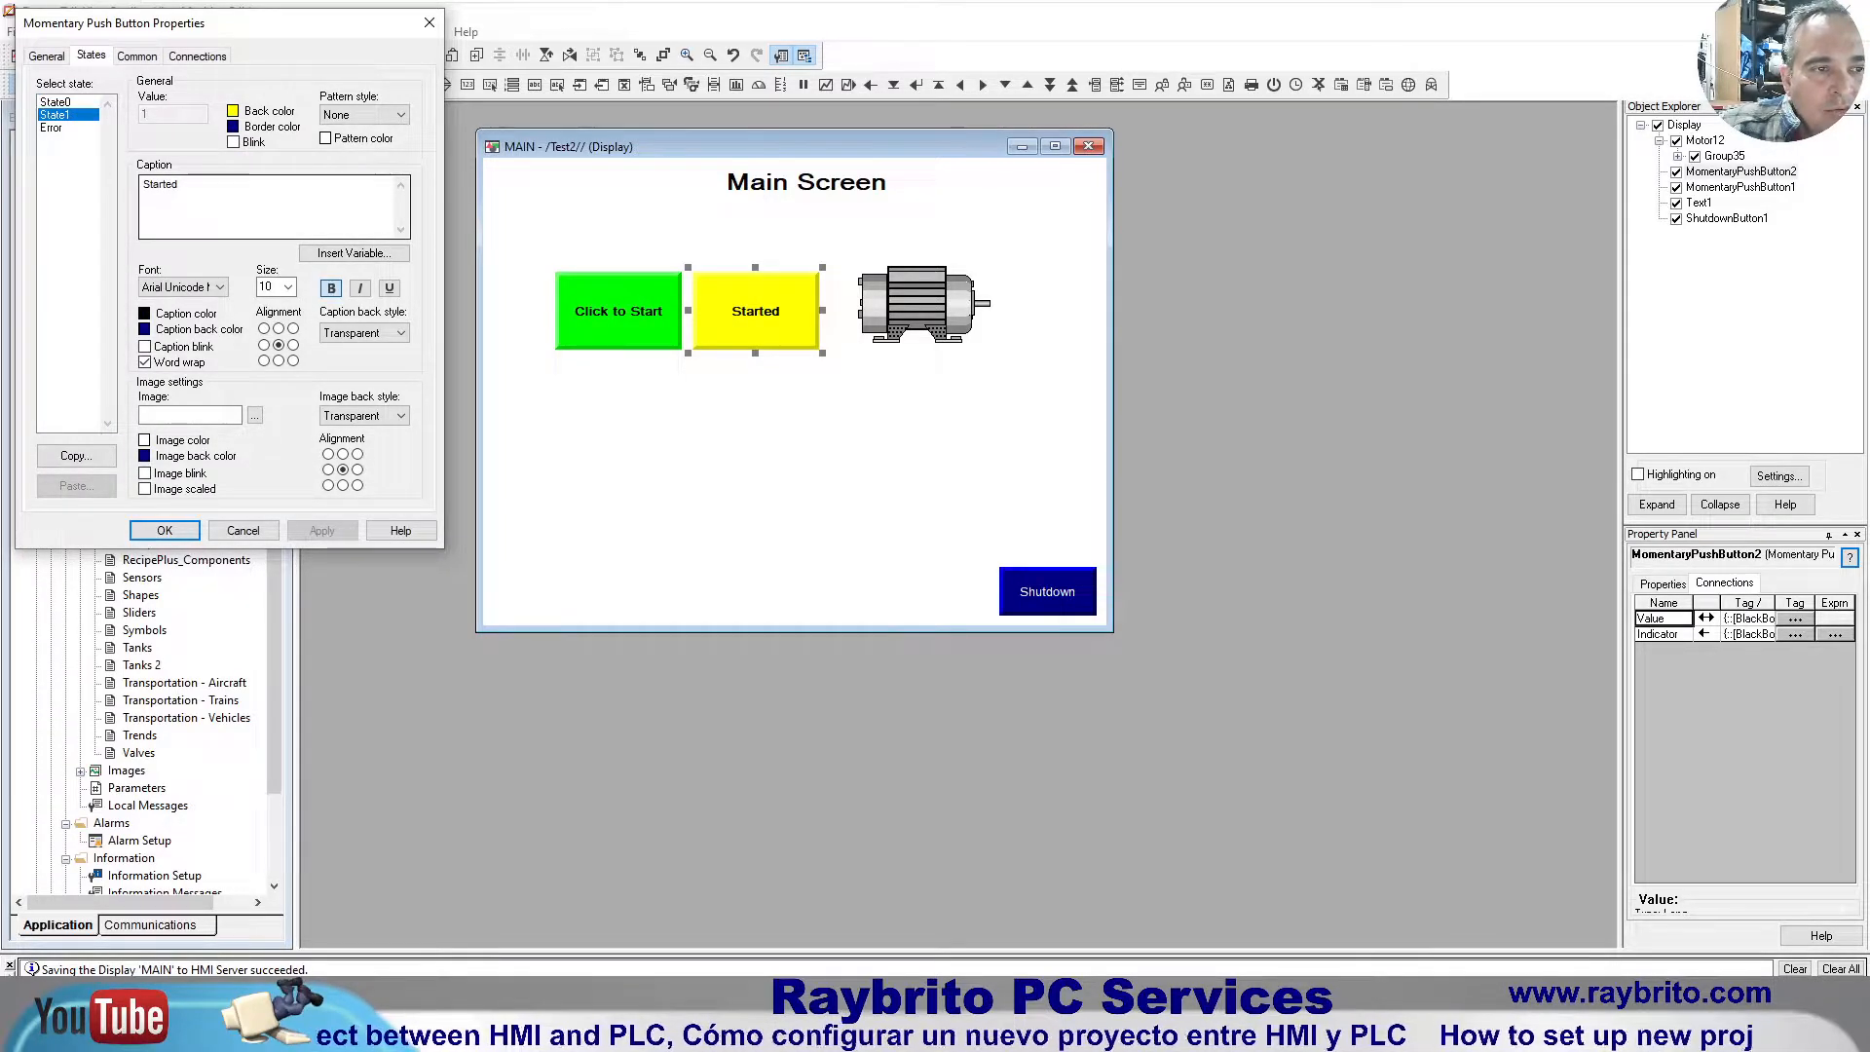
Step: Replace the yellow button's State1 caption with a copy of its State0 caption, "Click to Stop"
left_click(200, 195)
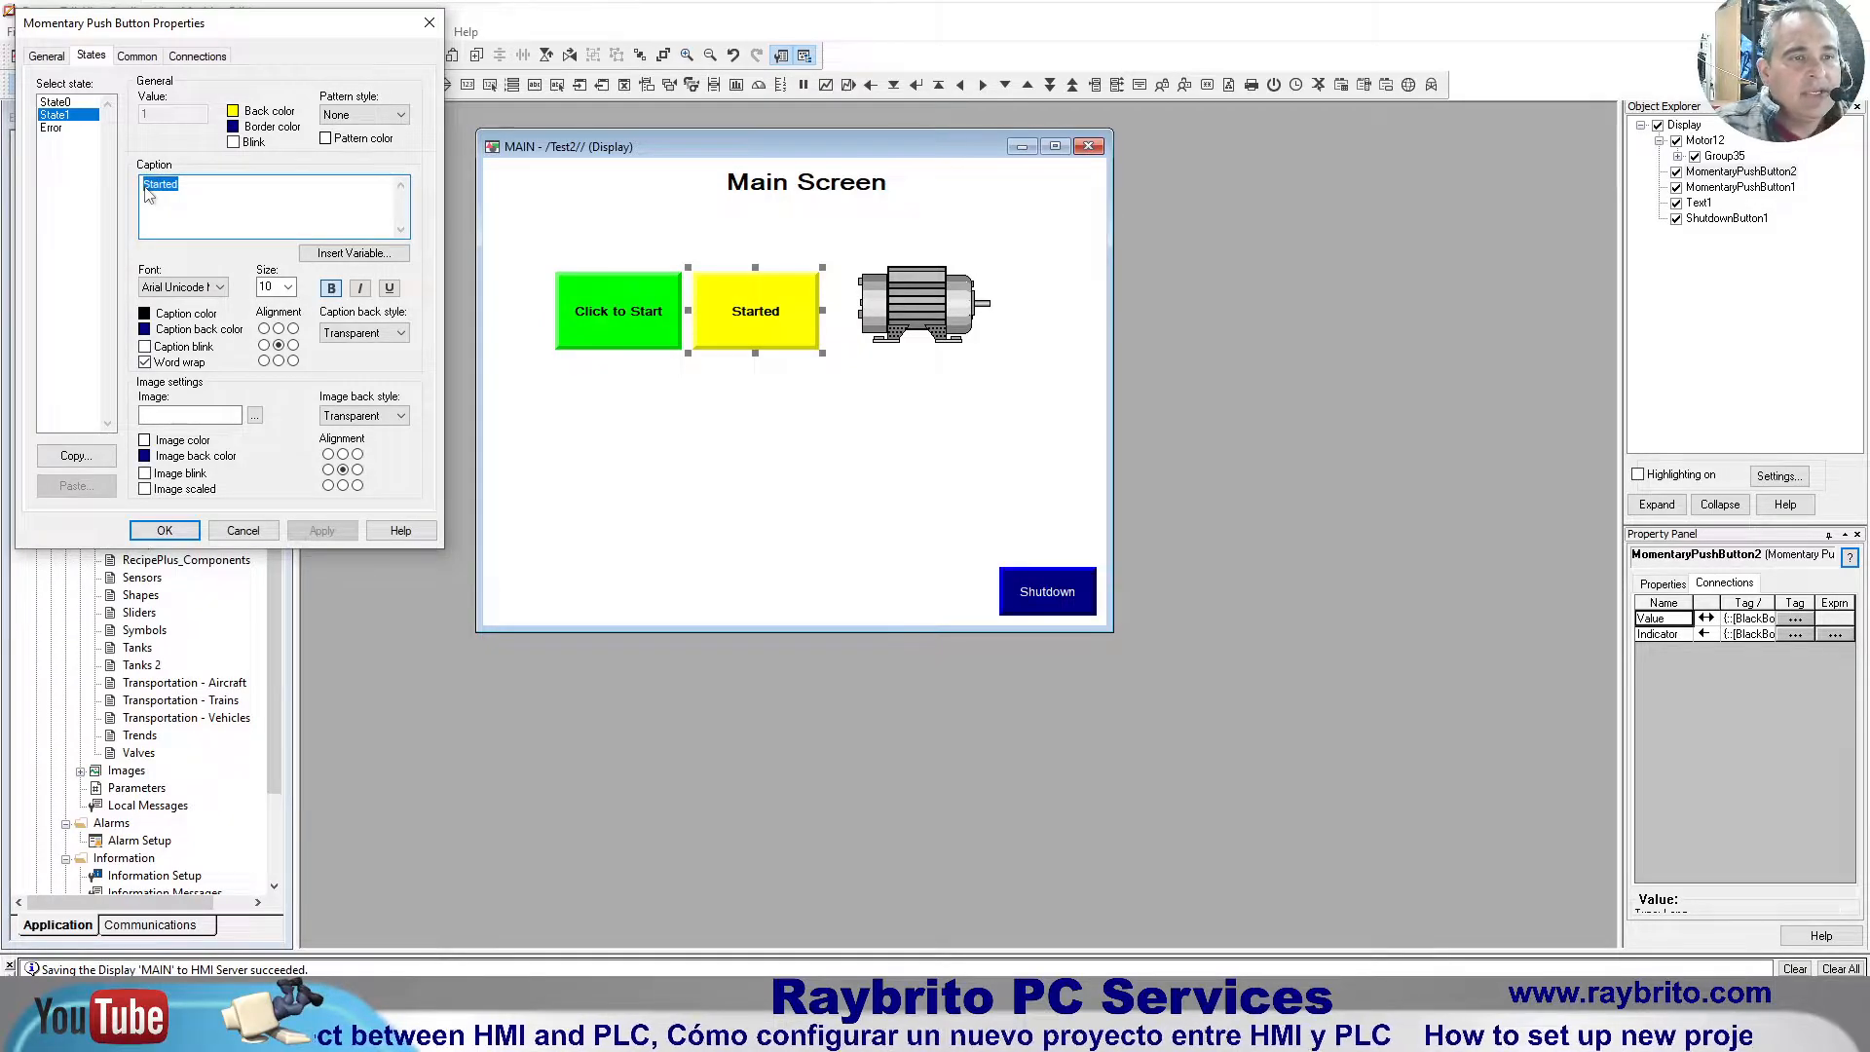
left_click(68, 102)
left_click_drag(207, 185, 126, 185)
key("ctrl+c")
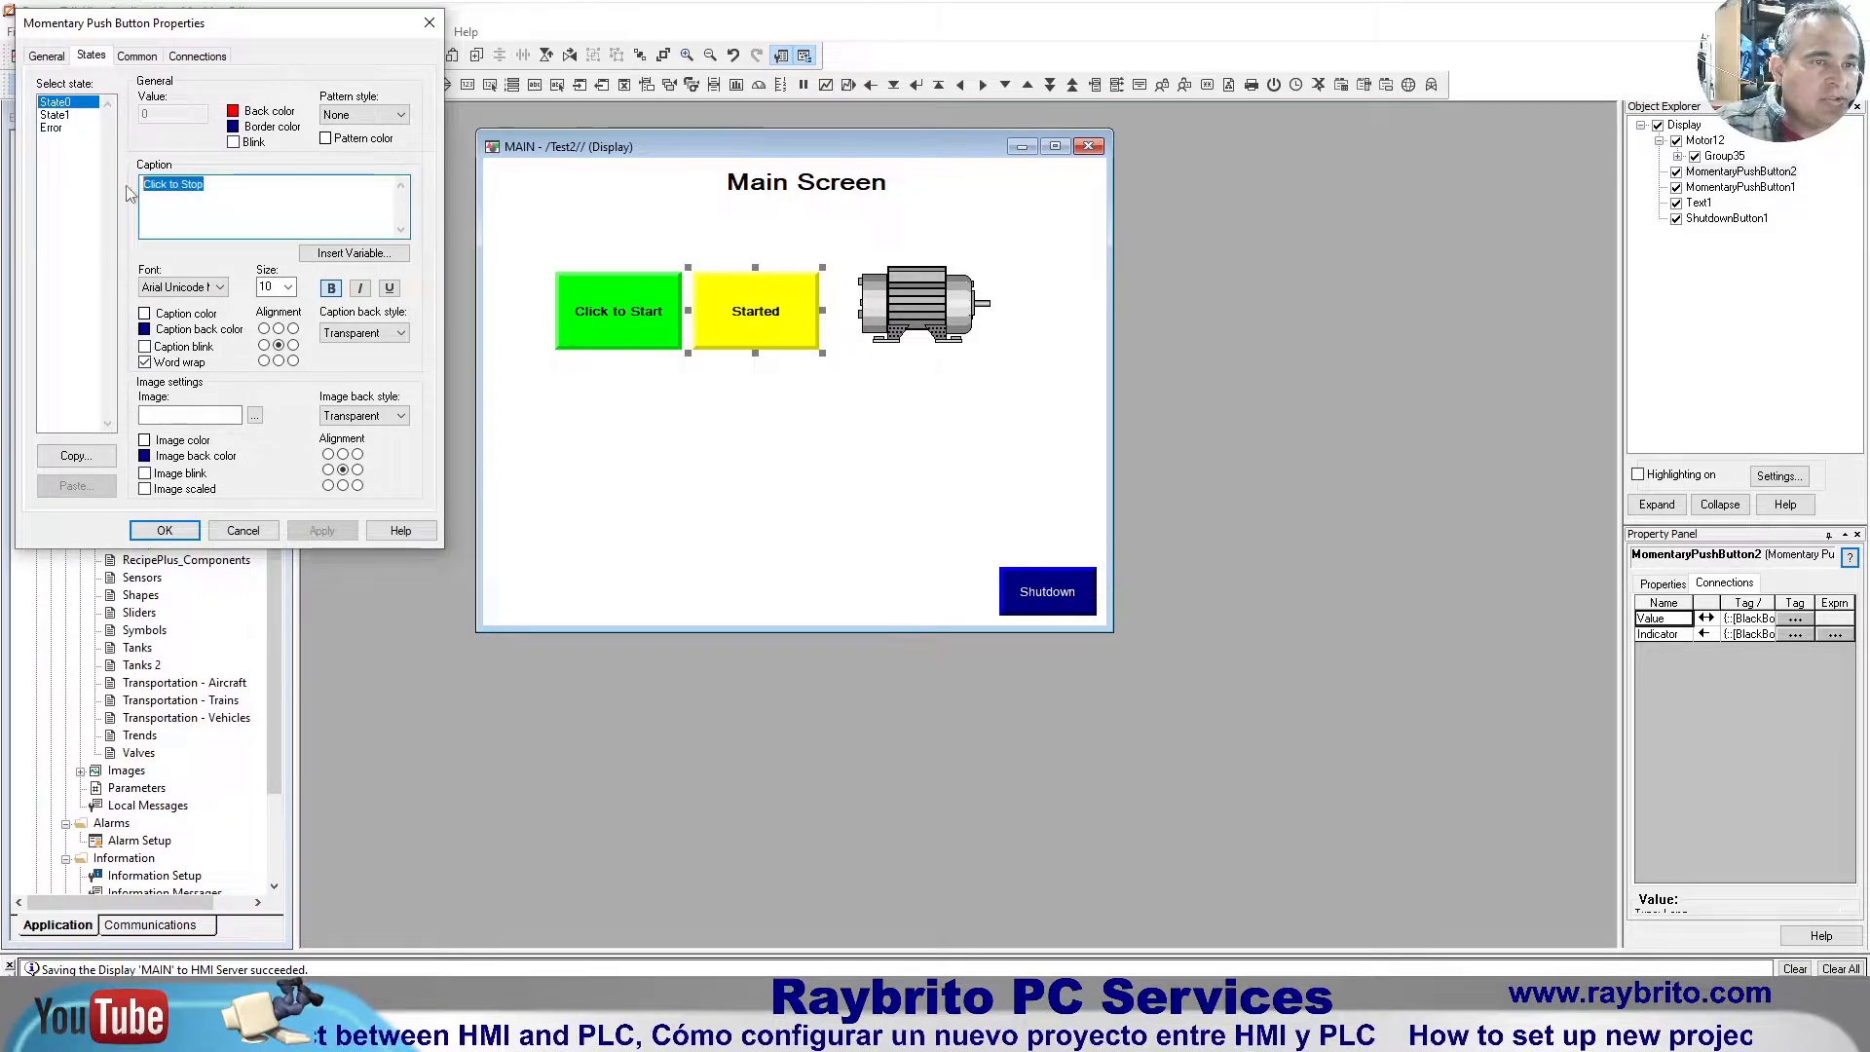
left_click(68, 115)
left_click(185, 196)
left_click_drag(185, 196, 124, 189)
key("ctrl+v")
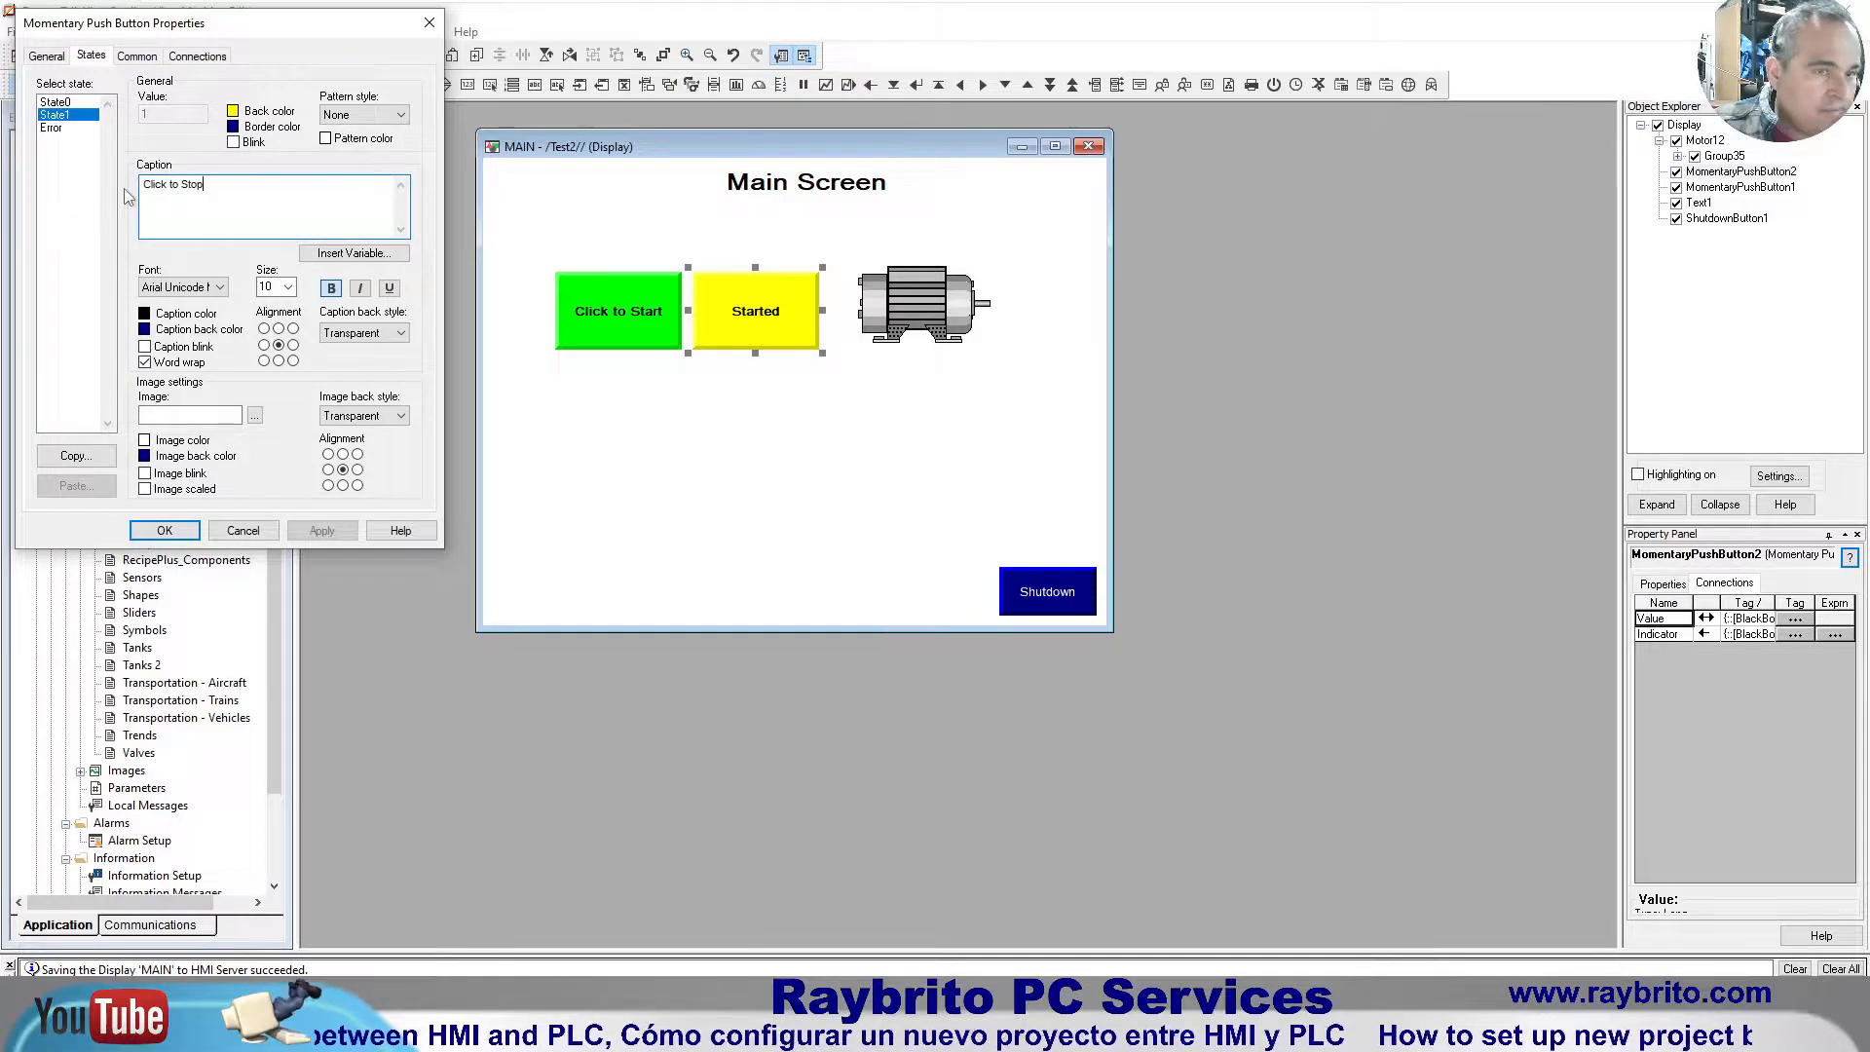
Step: Set the stop button's State1 back color to red, apply and close the properties, and save the display
left_click(233, 111)
left_click(343, 127)
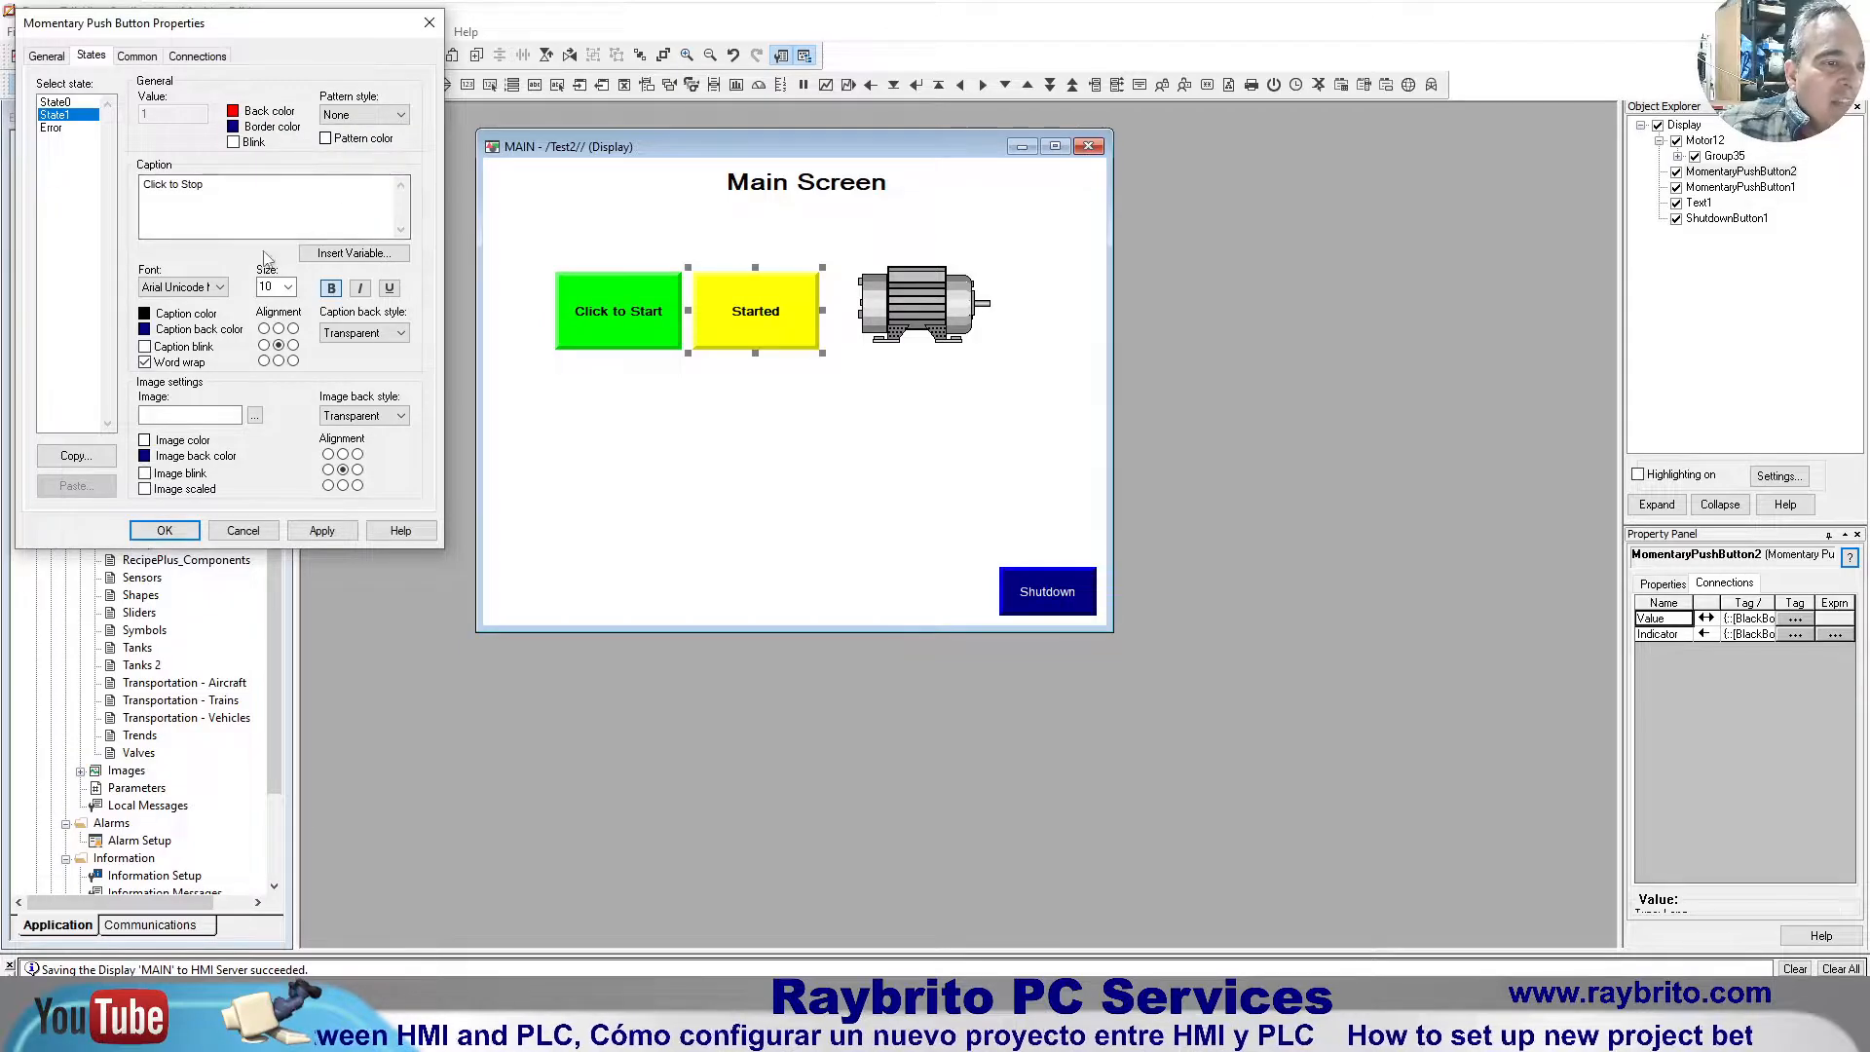
left_click(327, 532)
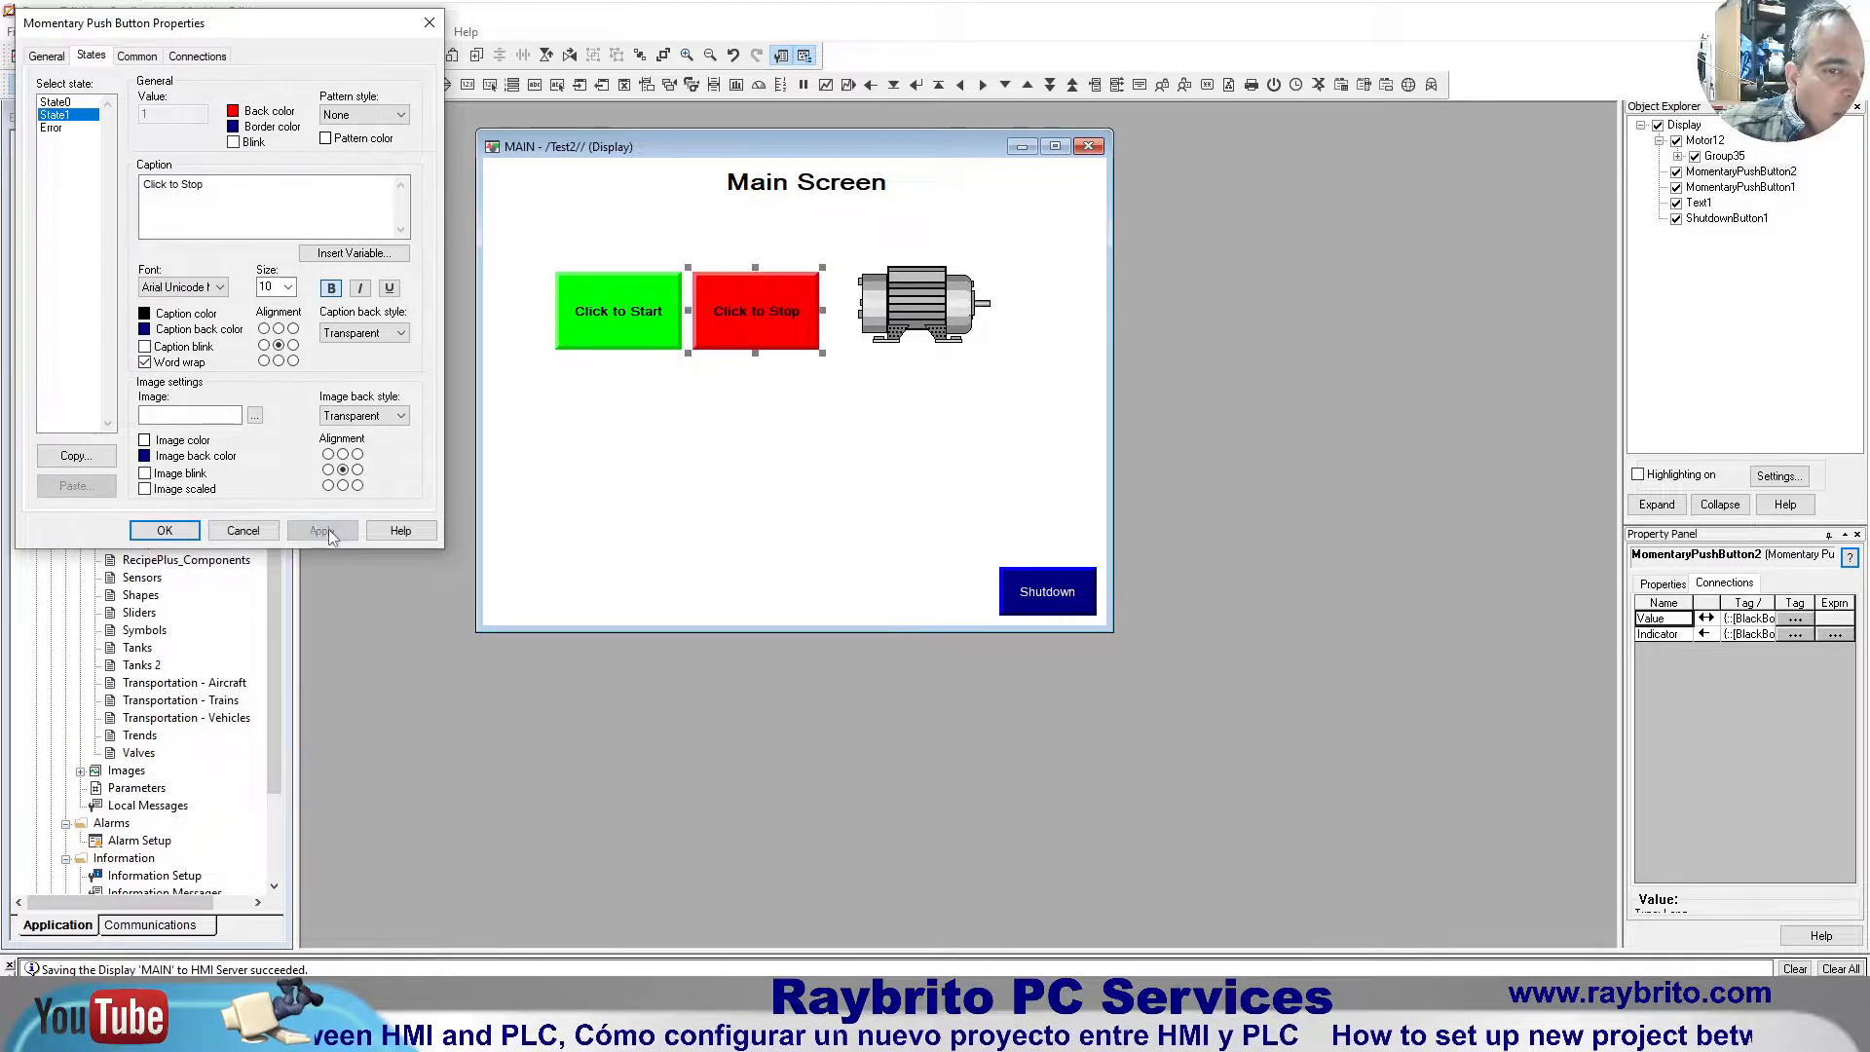
left_click(181, 532)
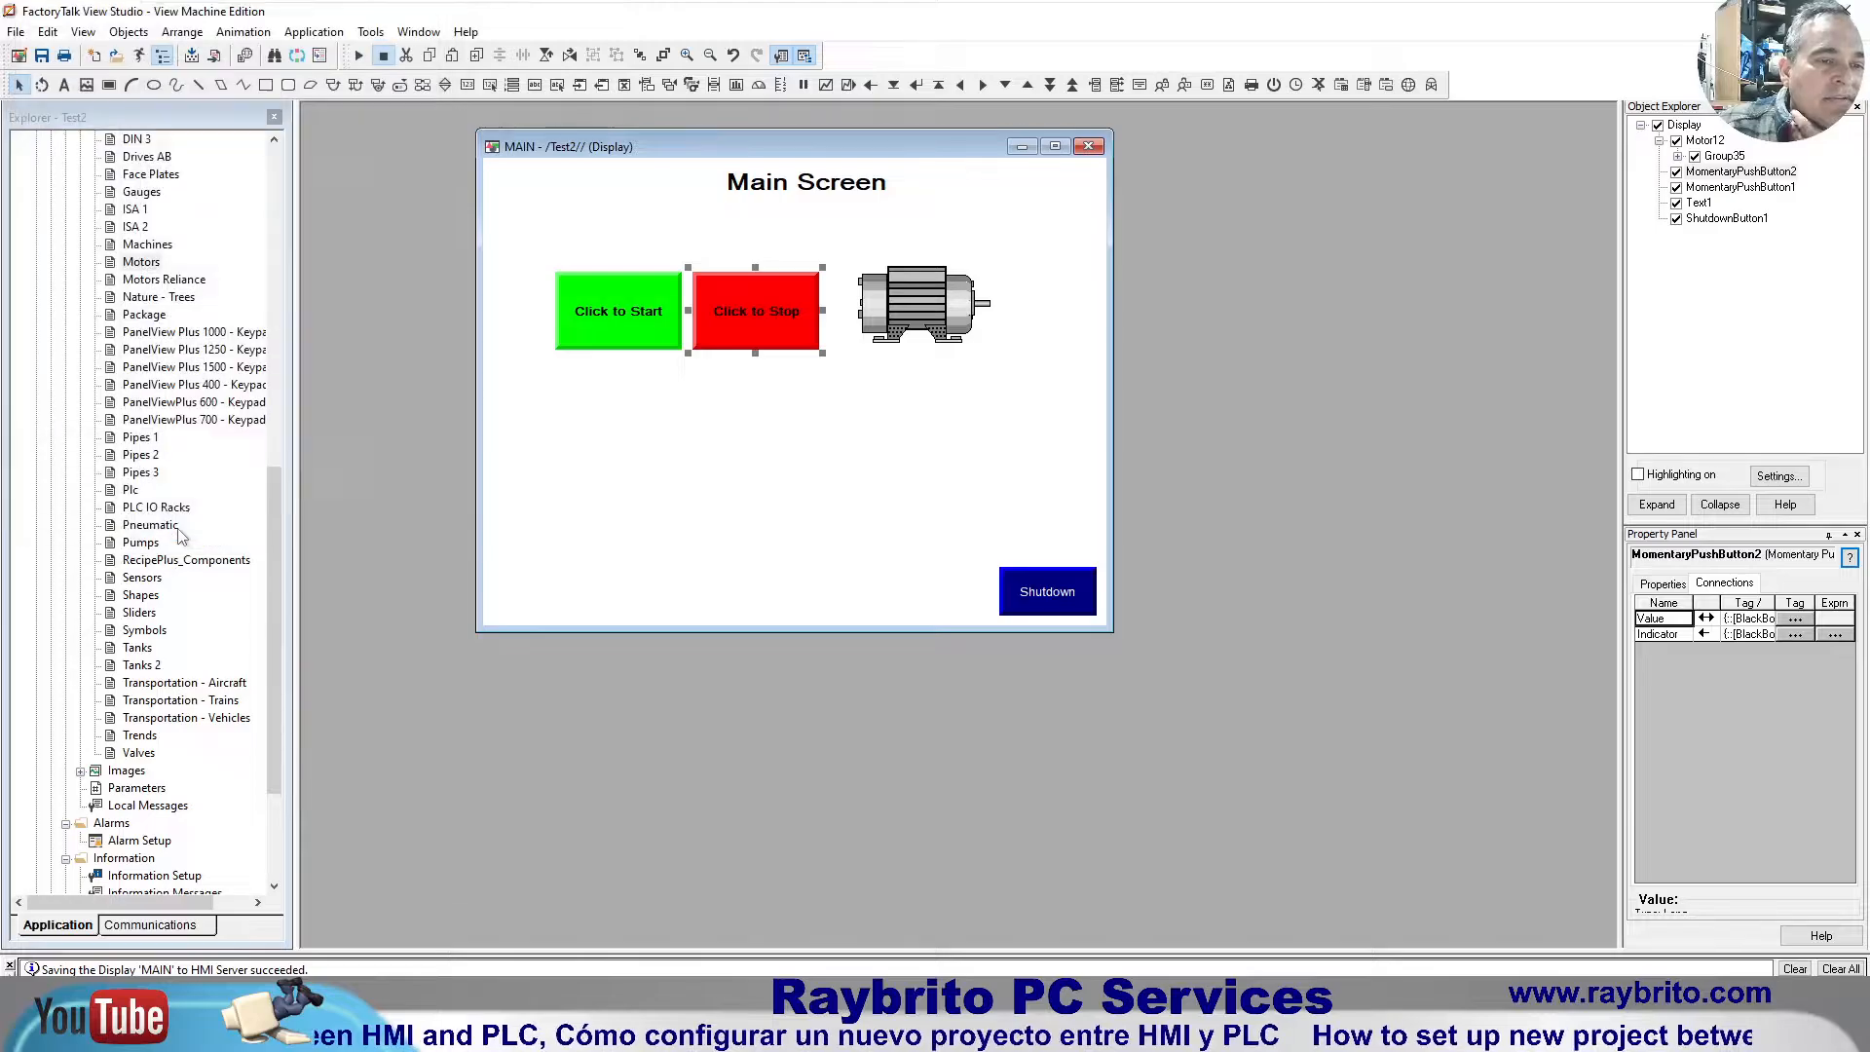
left_click(42, 57)
Step: Move the red stop button exactly over the green start button and place the motor graphic directly beside it
left_click(721, 311)
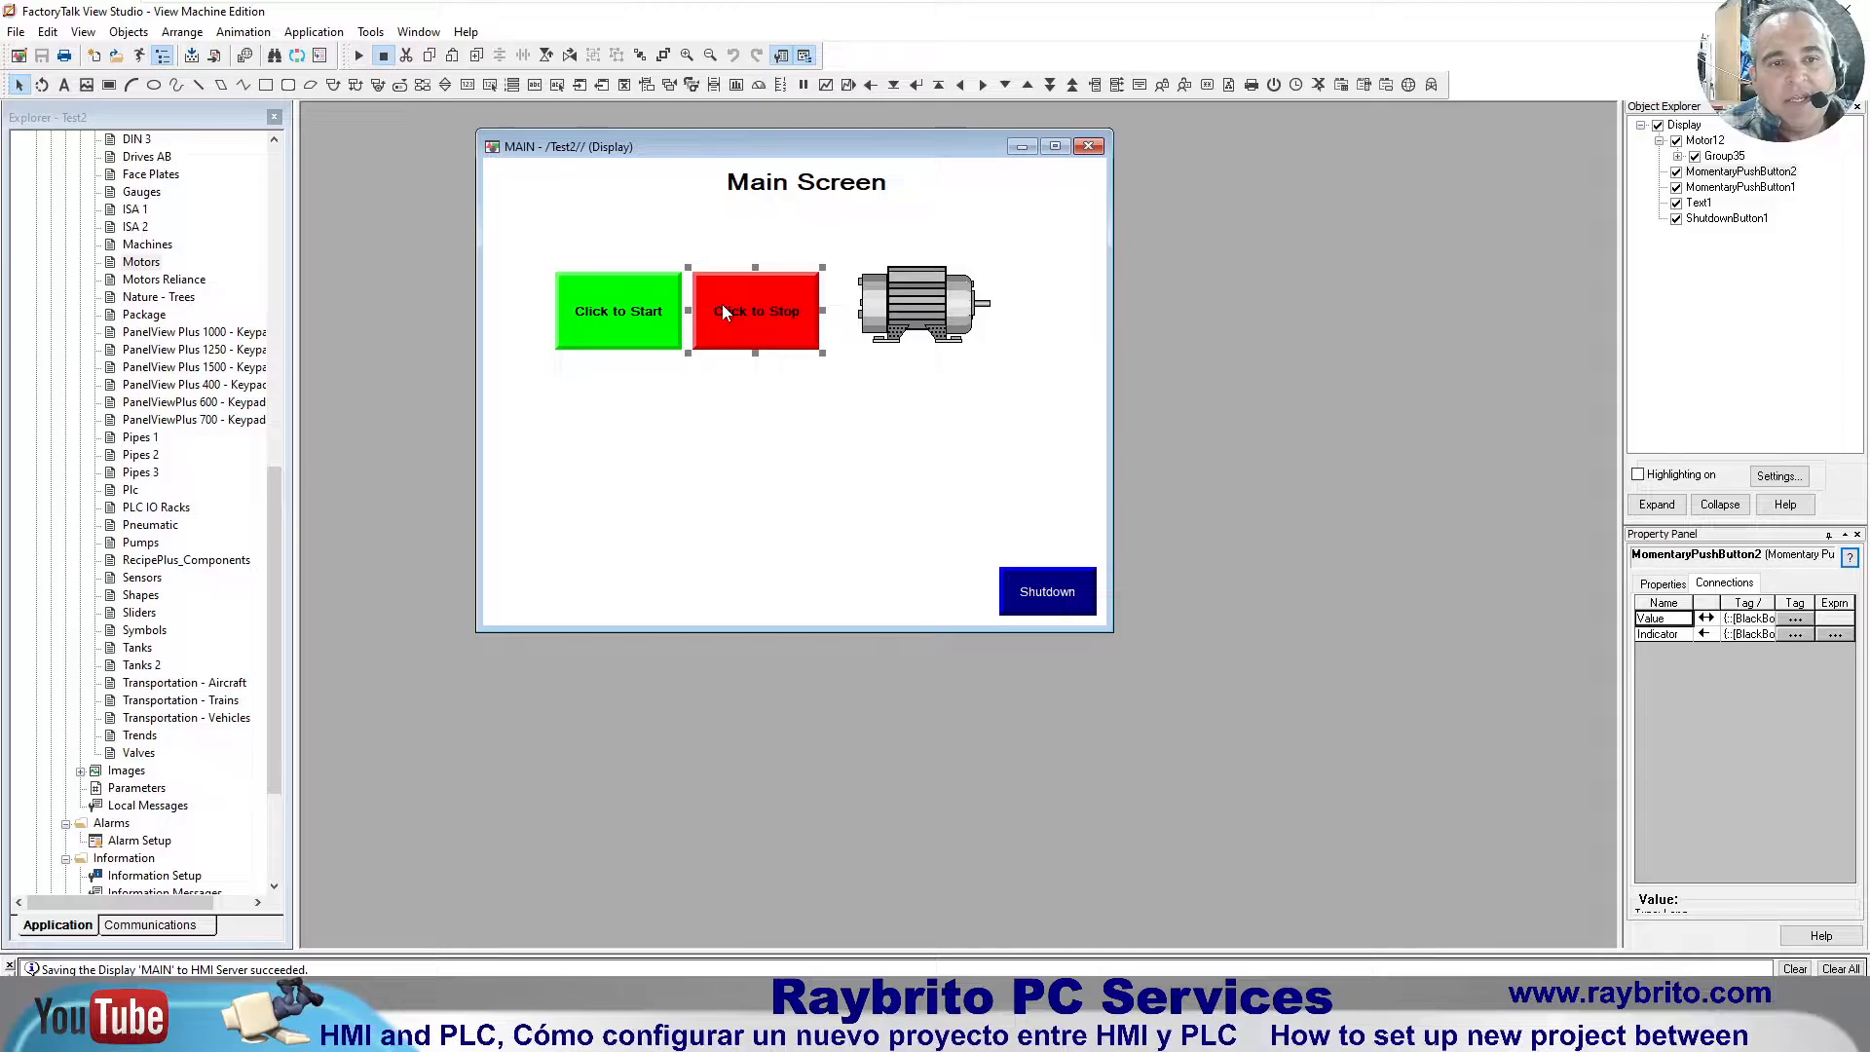
left_click_drag(737, 311, 599, 308)
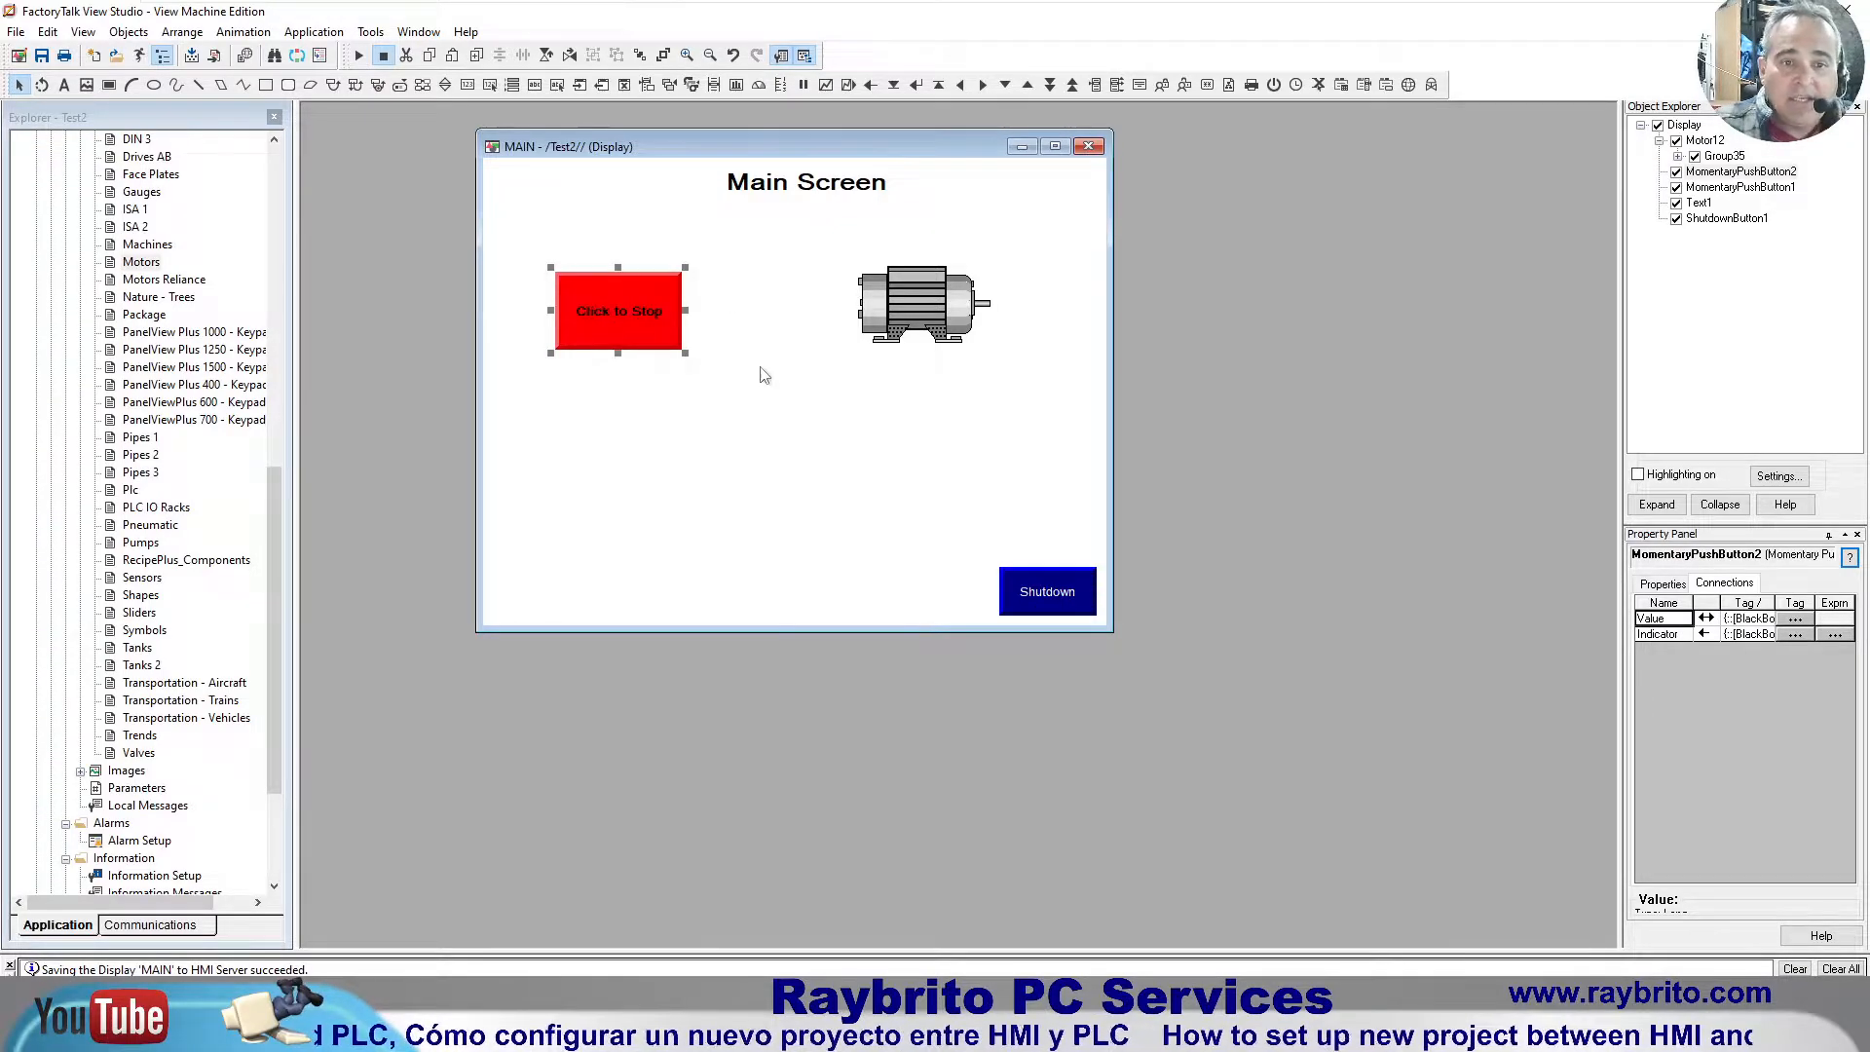
left_click(807, 417)
left_click_drag(925, 322, 779, 335)
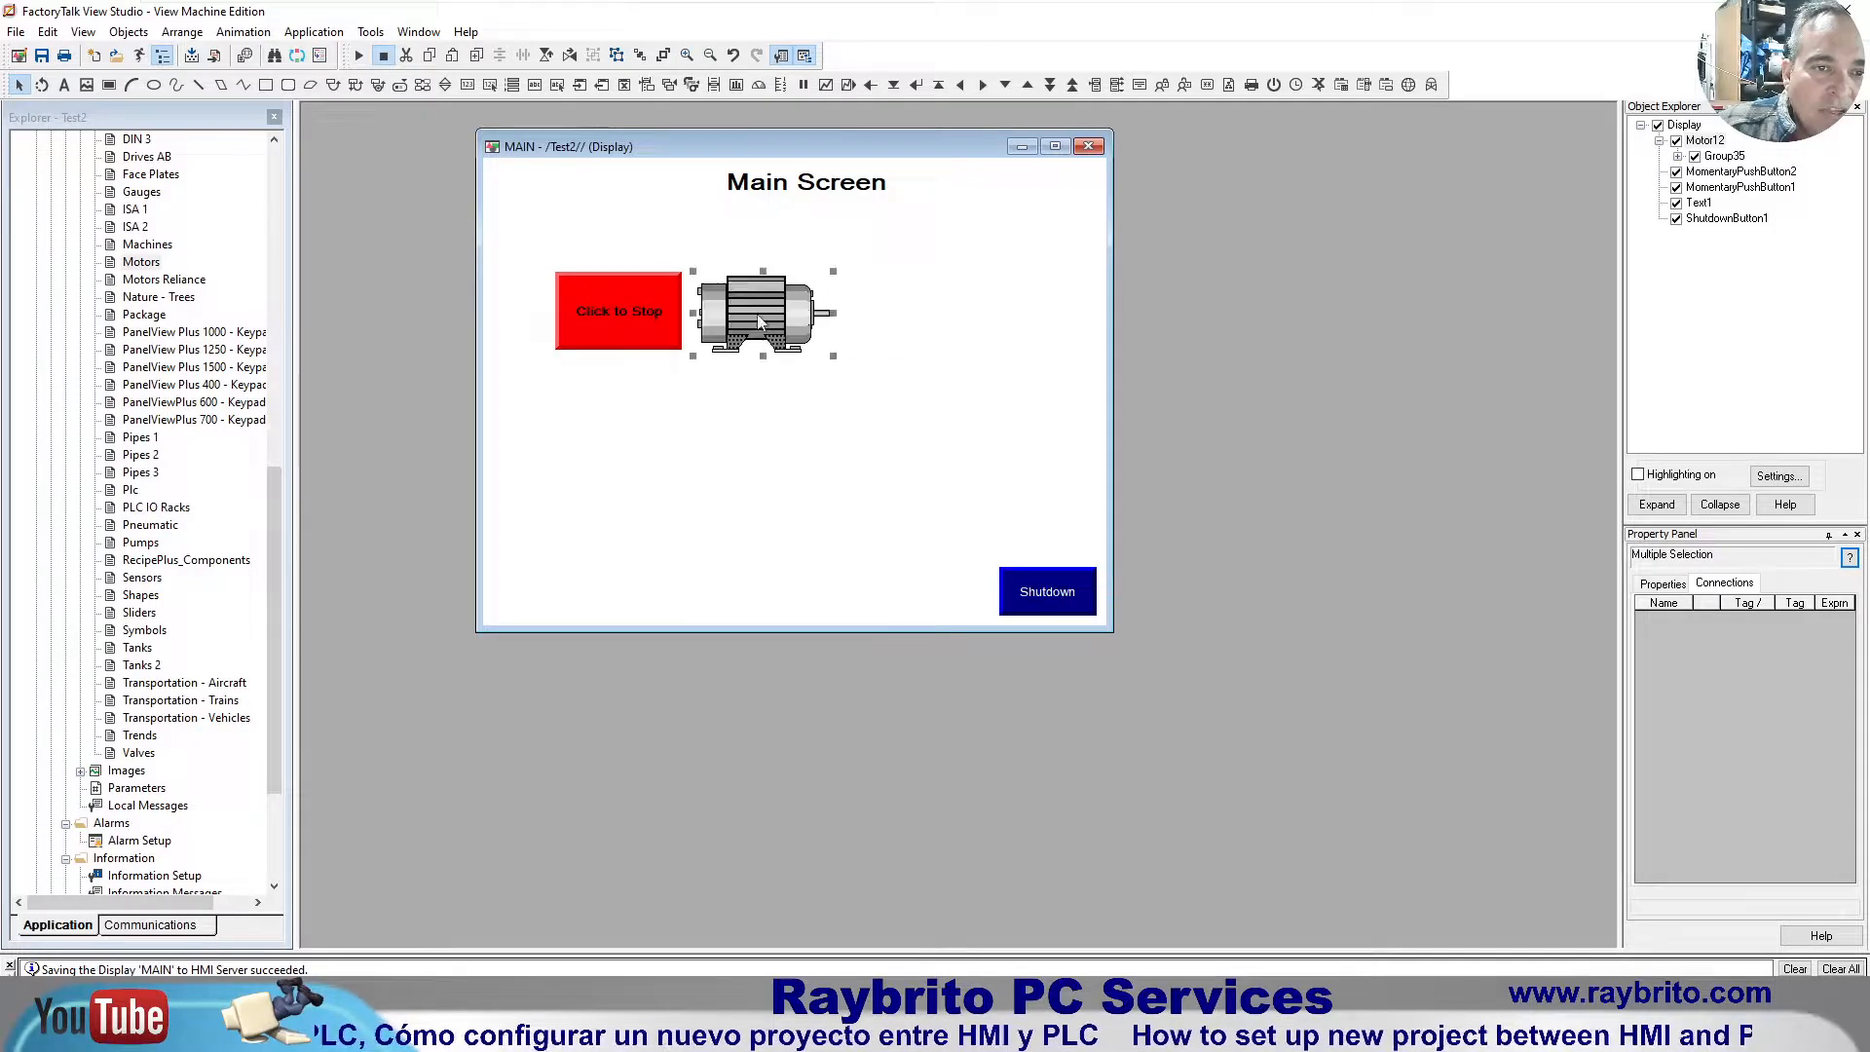
left_click(732, 428)
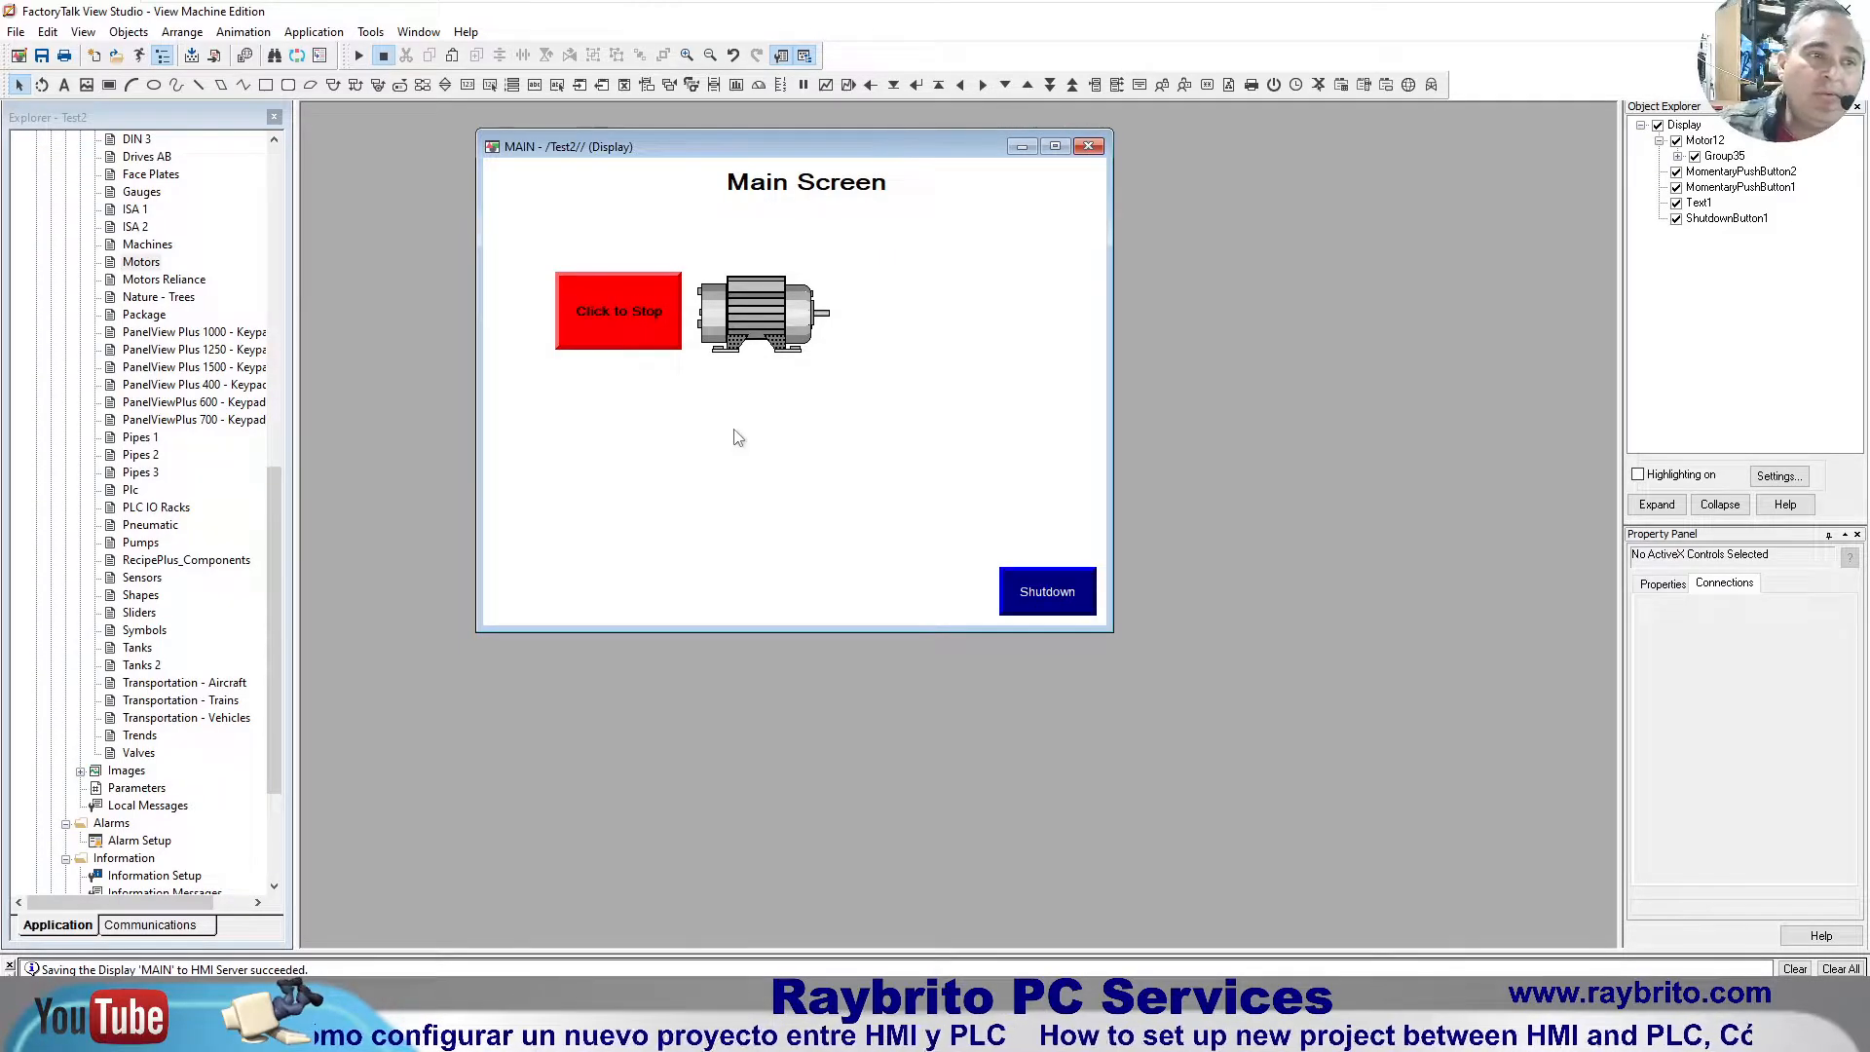
Step: Save the display and test-run it, operating the overlapping stop and start buttons repeatedly to check the button swap and motor color
left_click(44, 57)
left_click(360, 62)
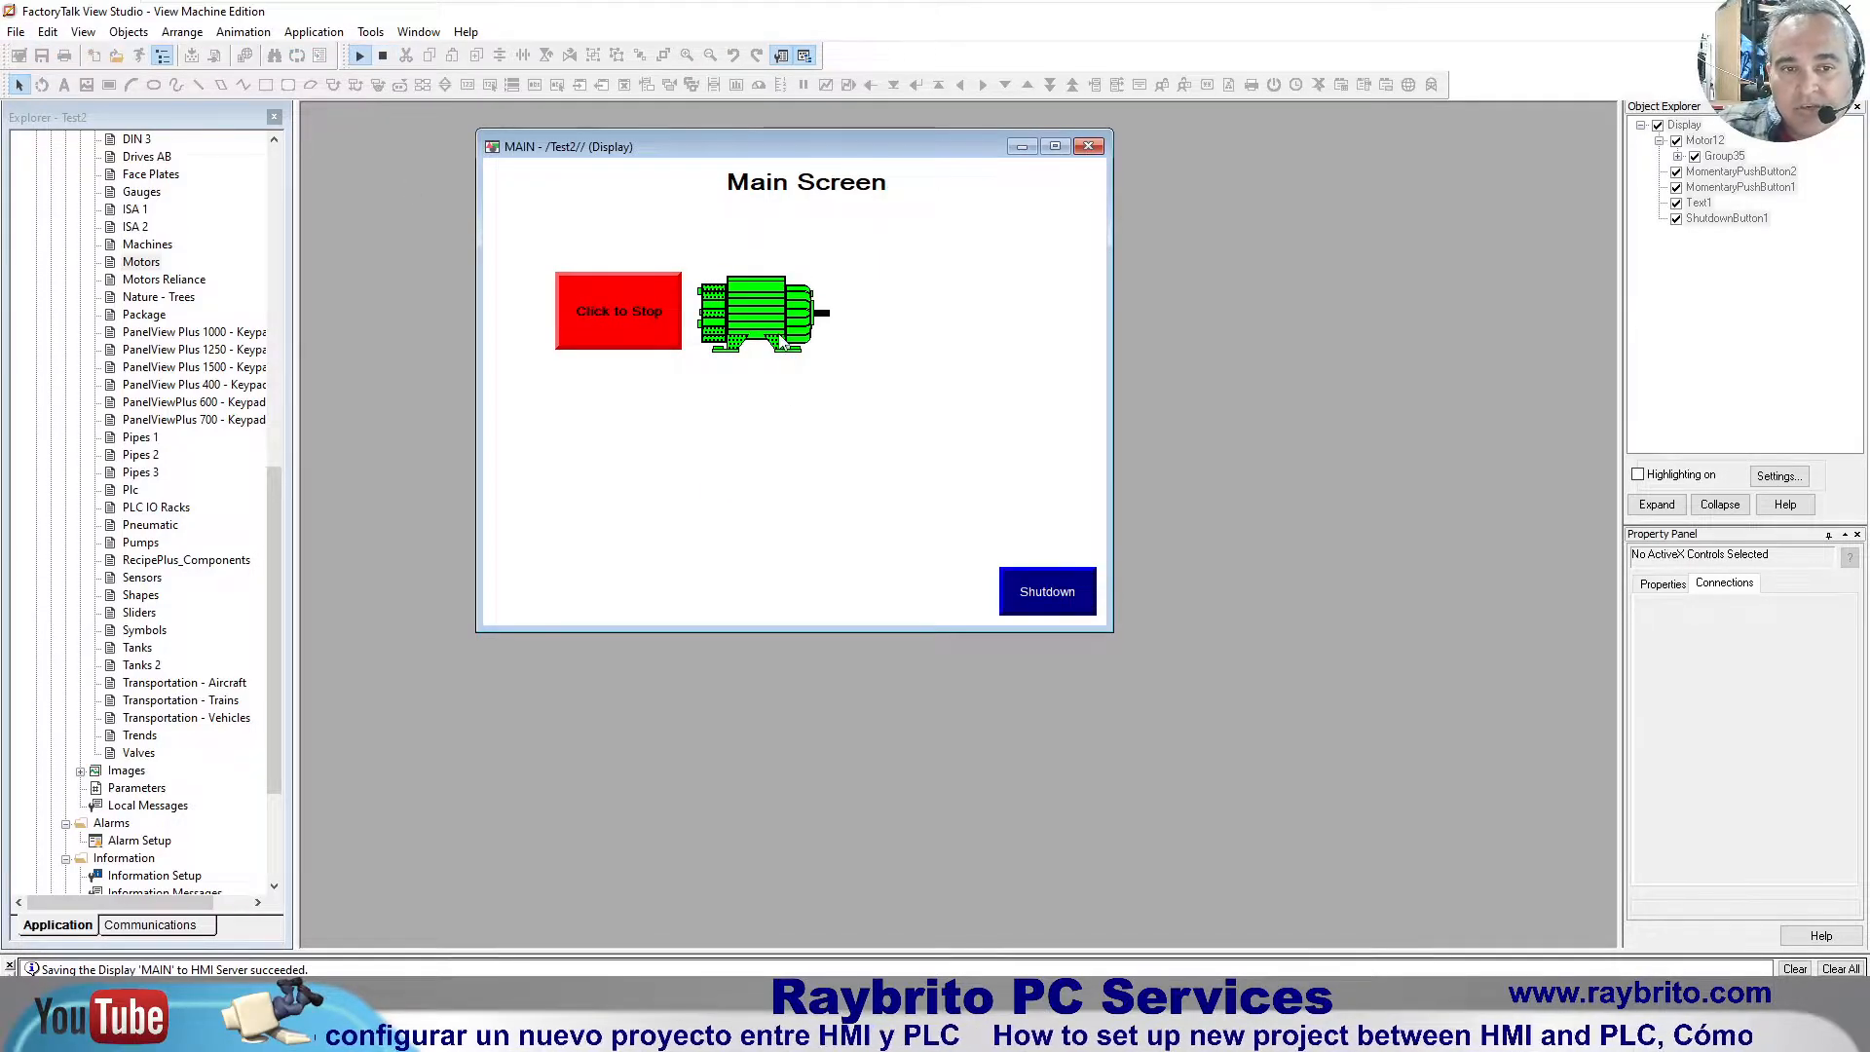
left_click(608, 325)
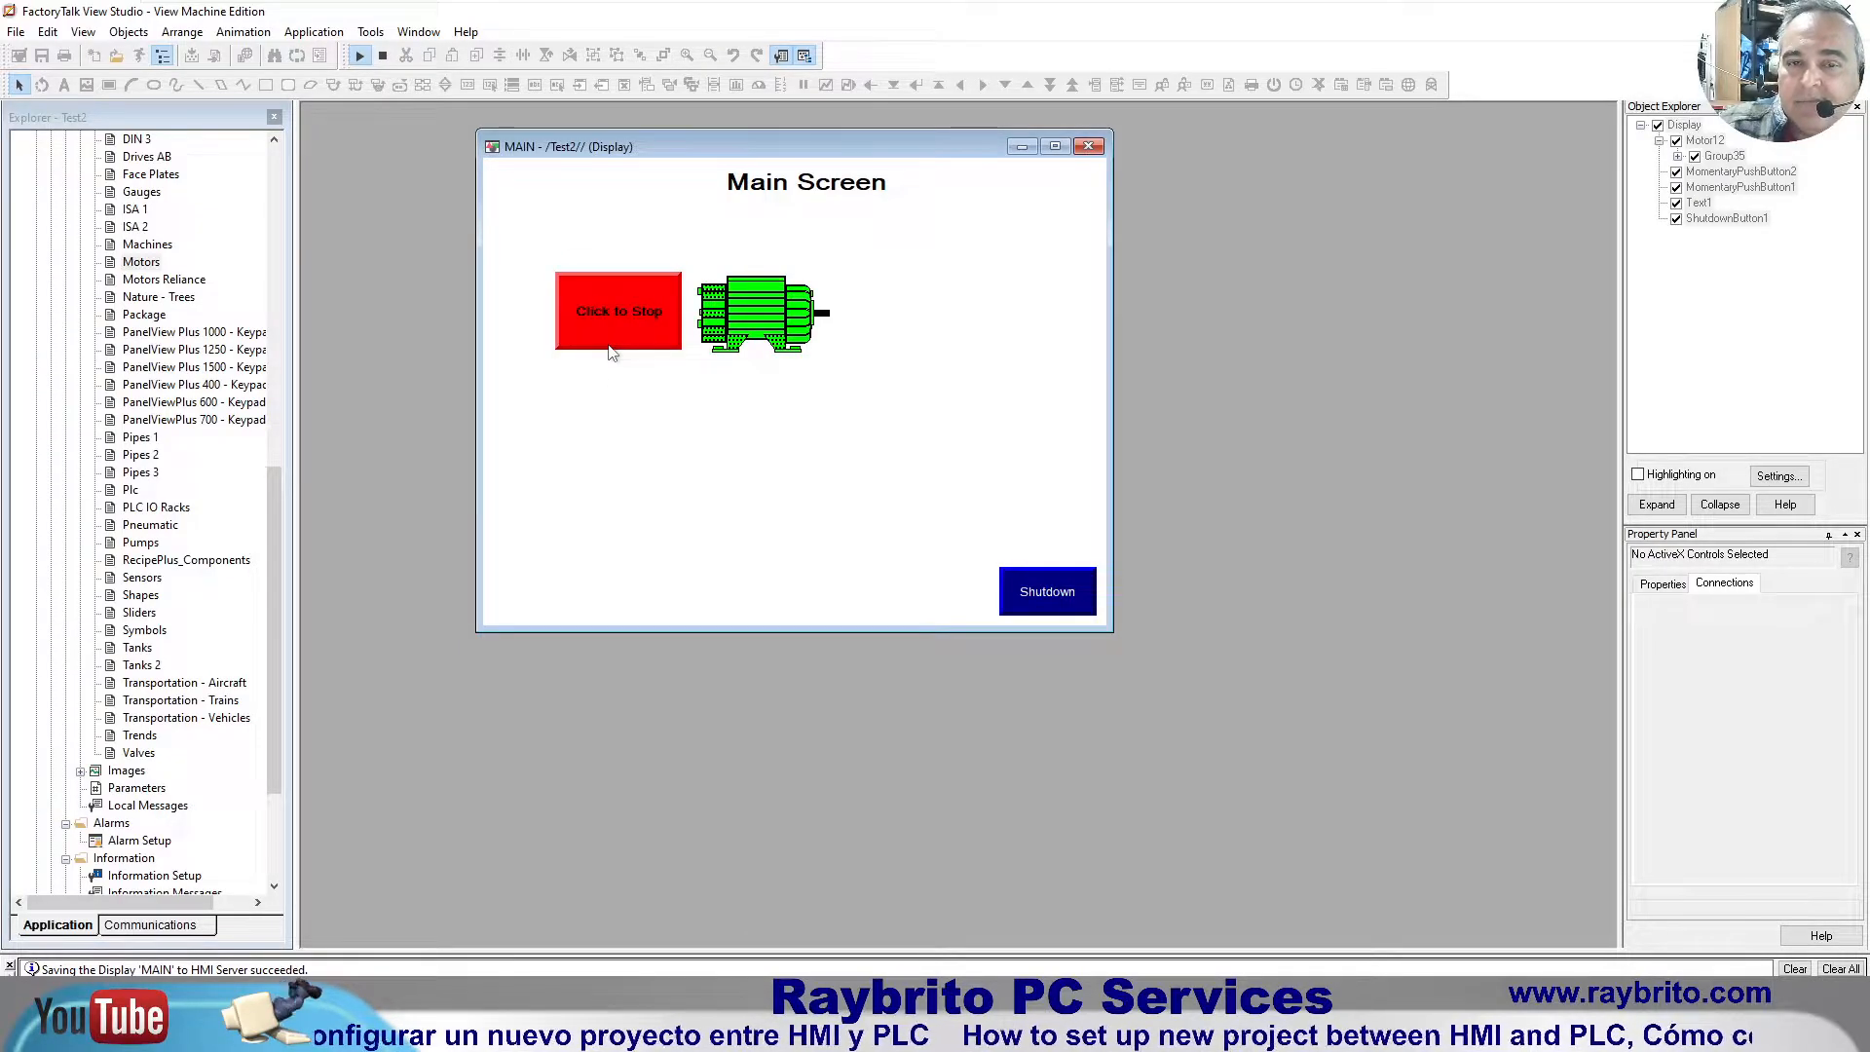
left_click(613, 328)
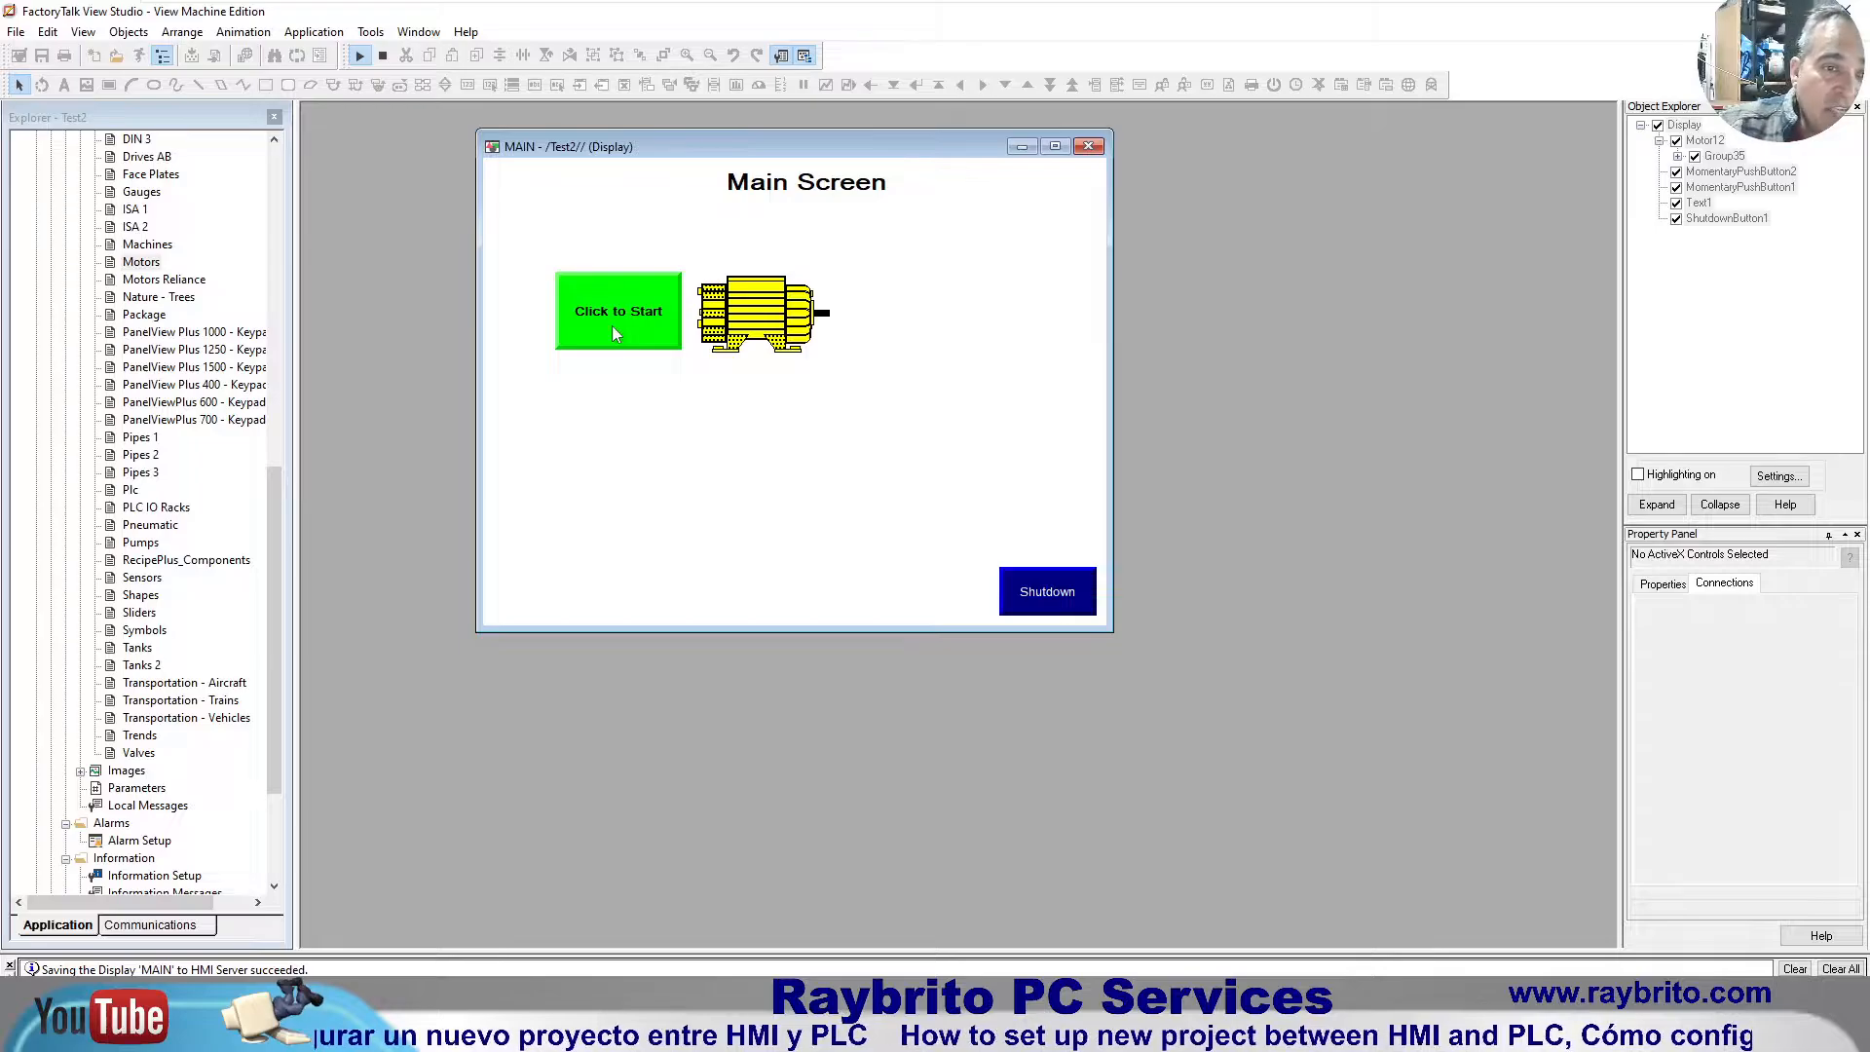
left_click(610, 326)
left_click(610, 325)
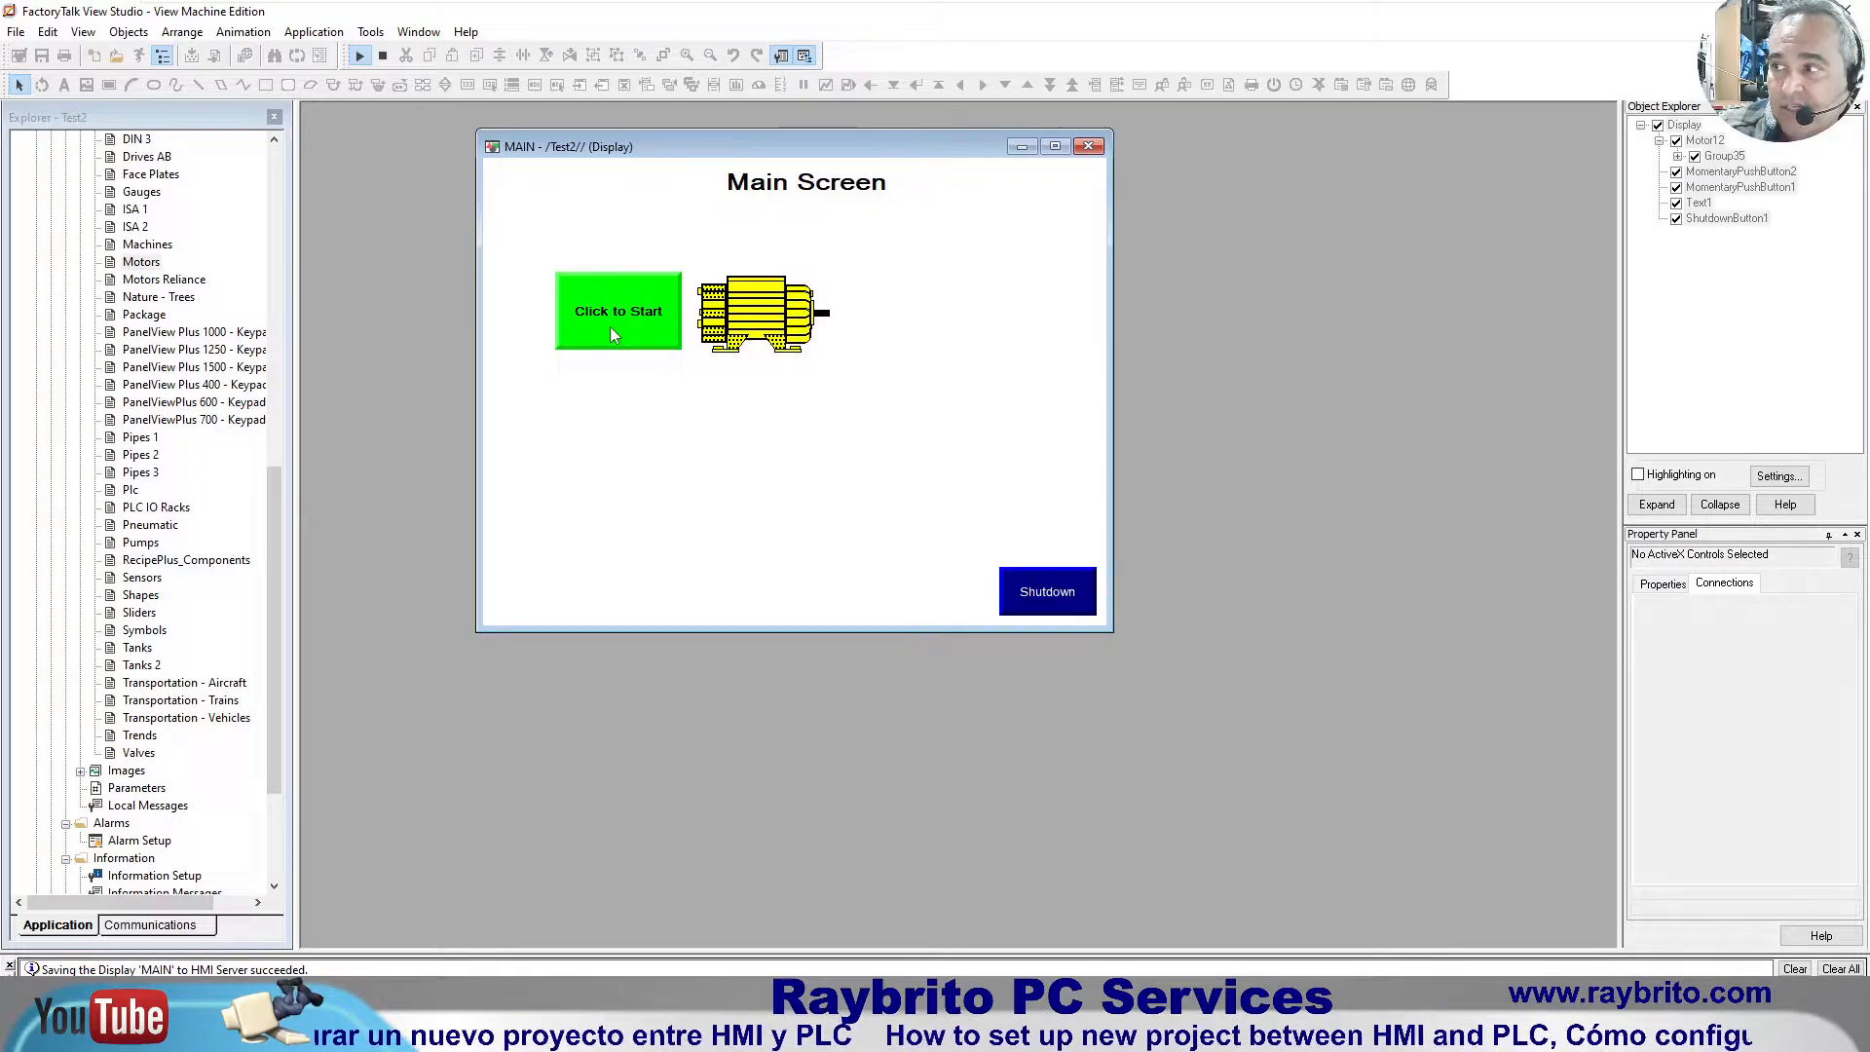
left_click(609, 325)
left_click(609, 326)
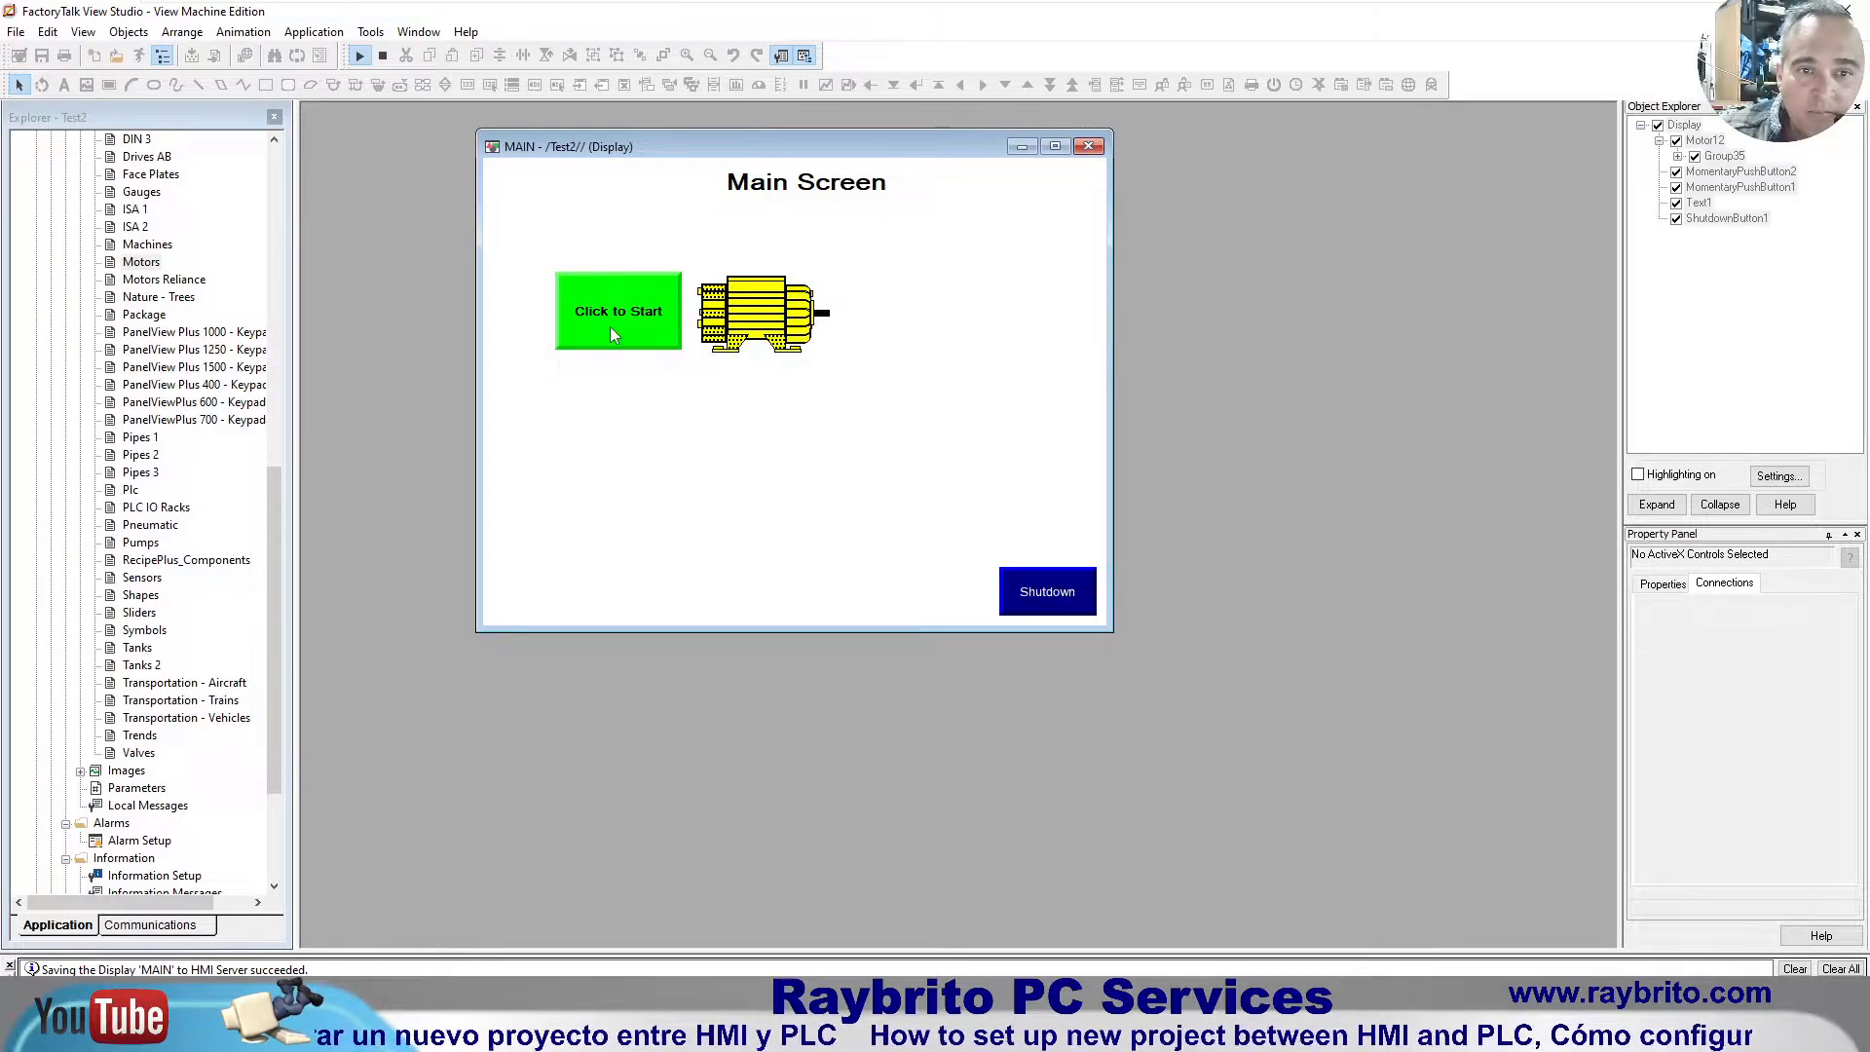
Step: Shrink the HMI window over the Motor ladder routine and operate the start/stop button repeatedly to check Motor_1 in the rung
left_click(609, 327)
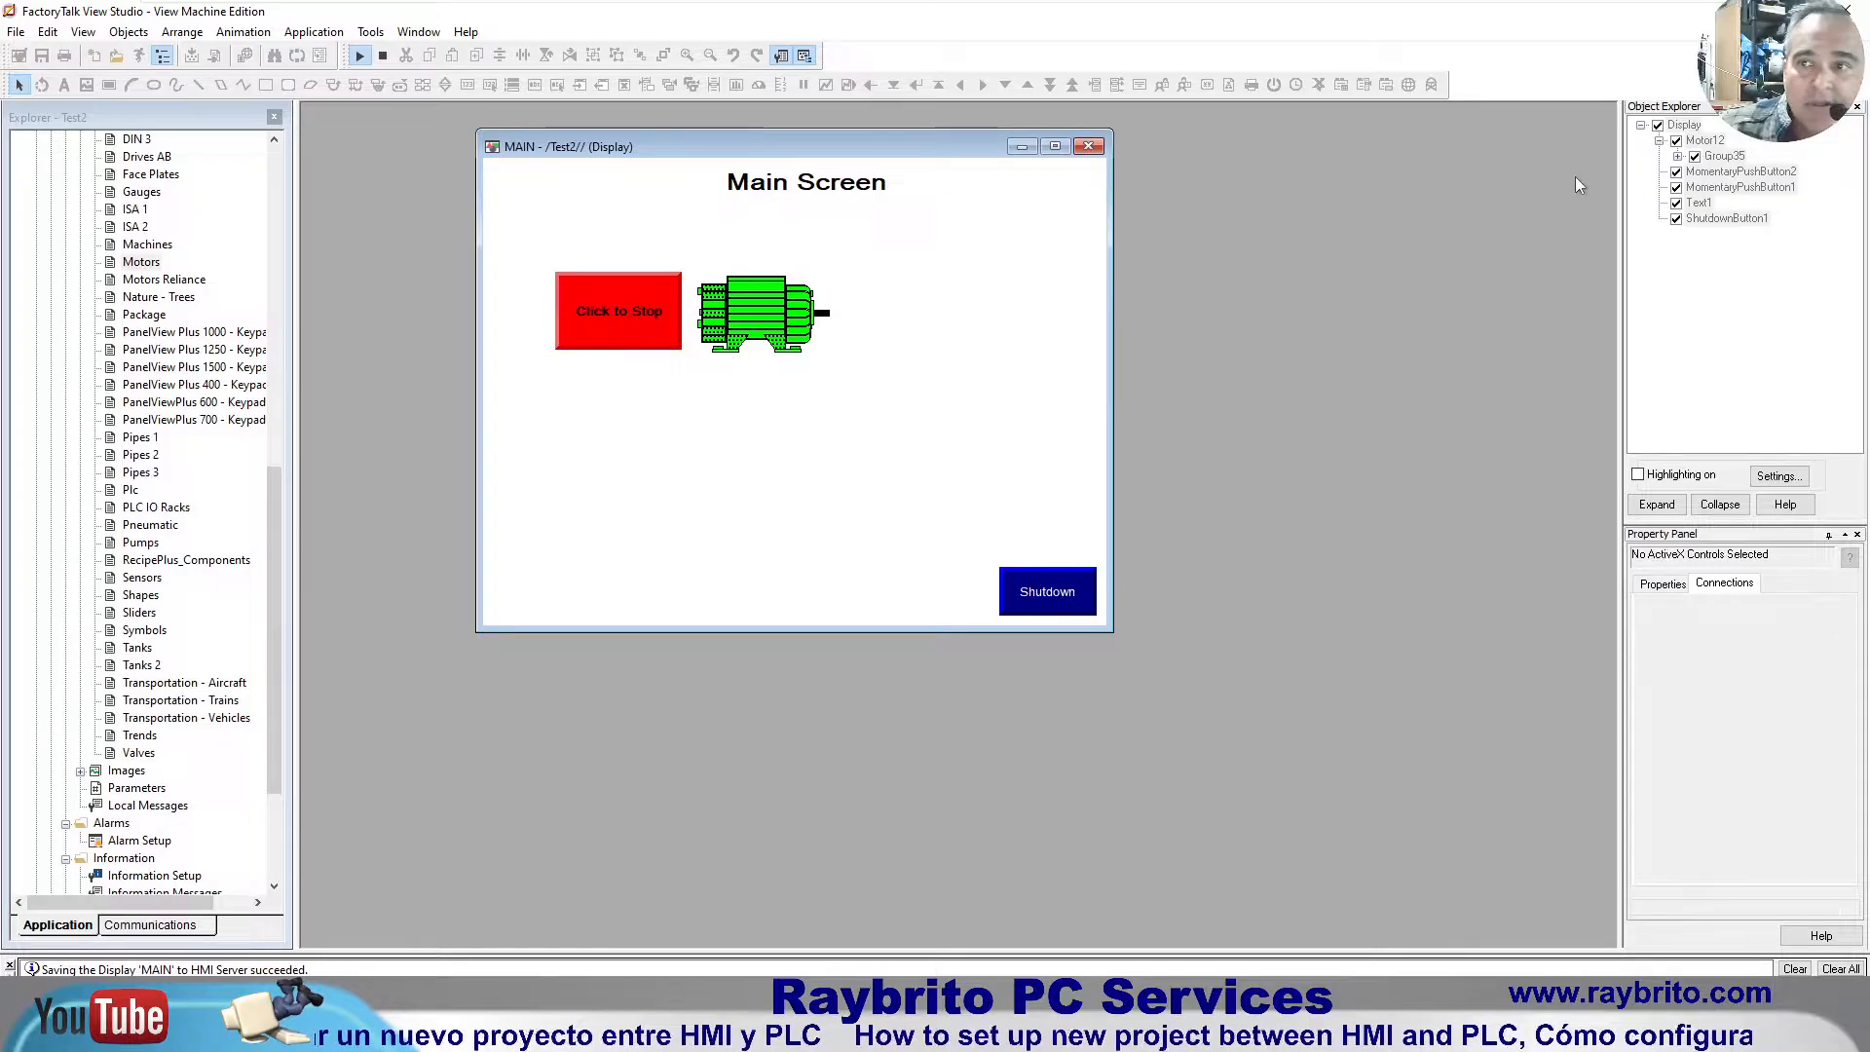
left_click(1813, 11)
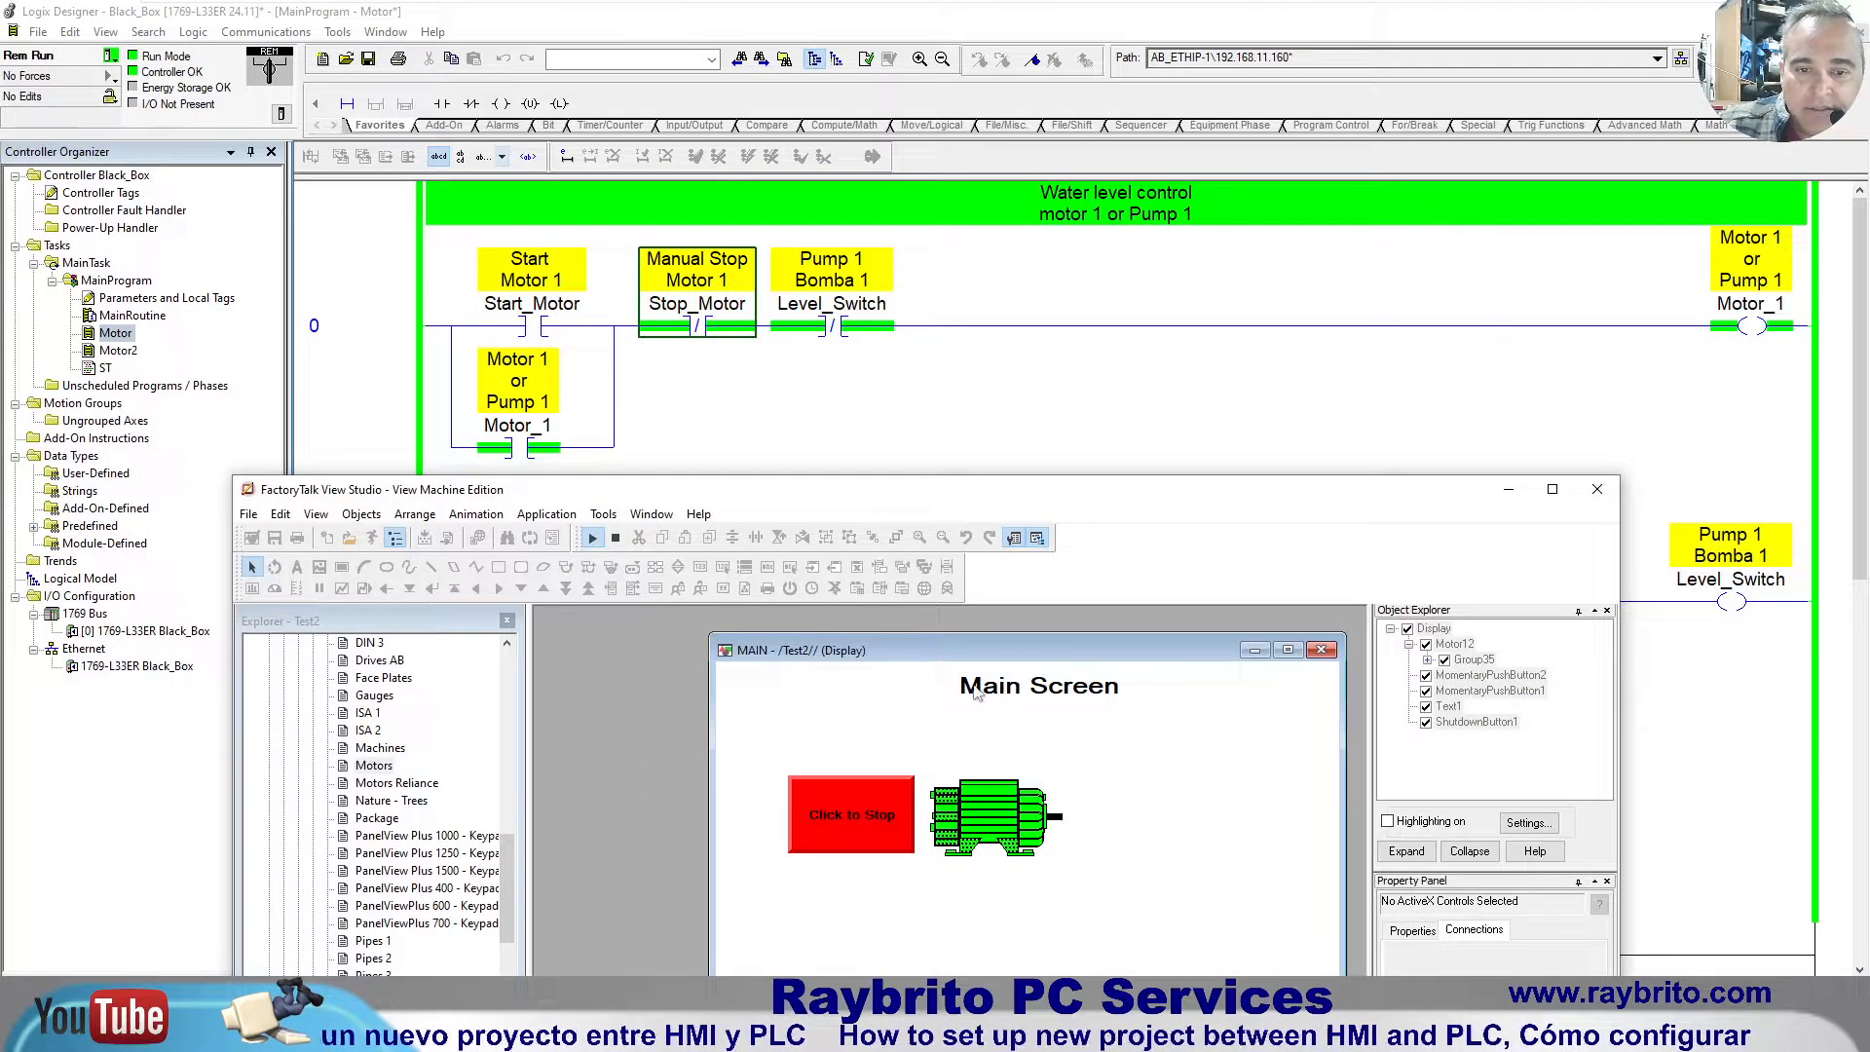
left_click(860, 823)
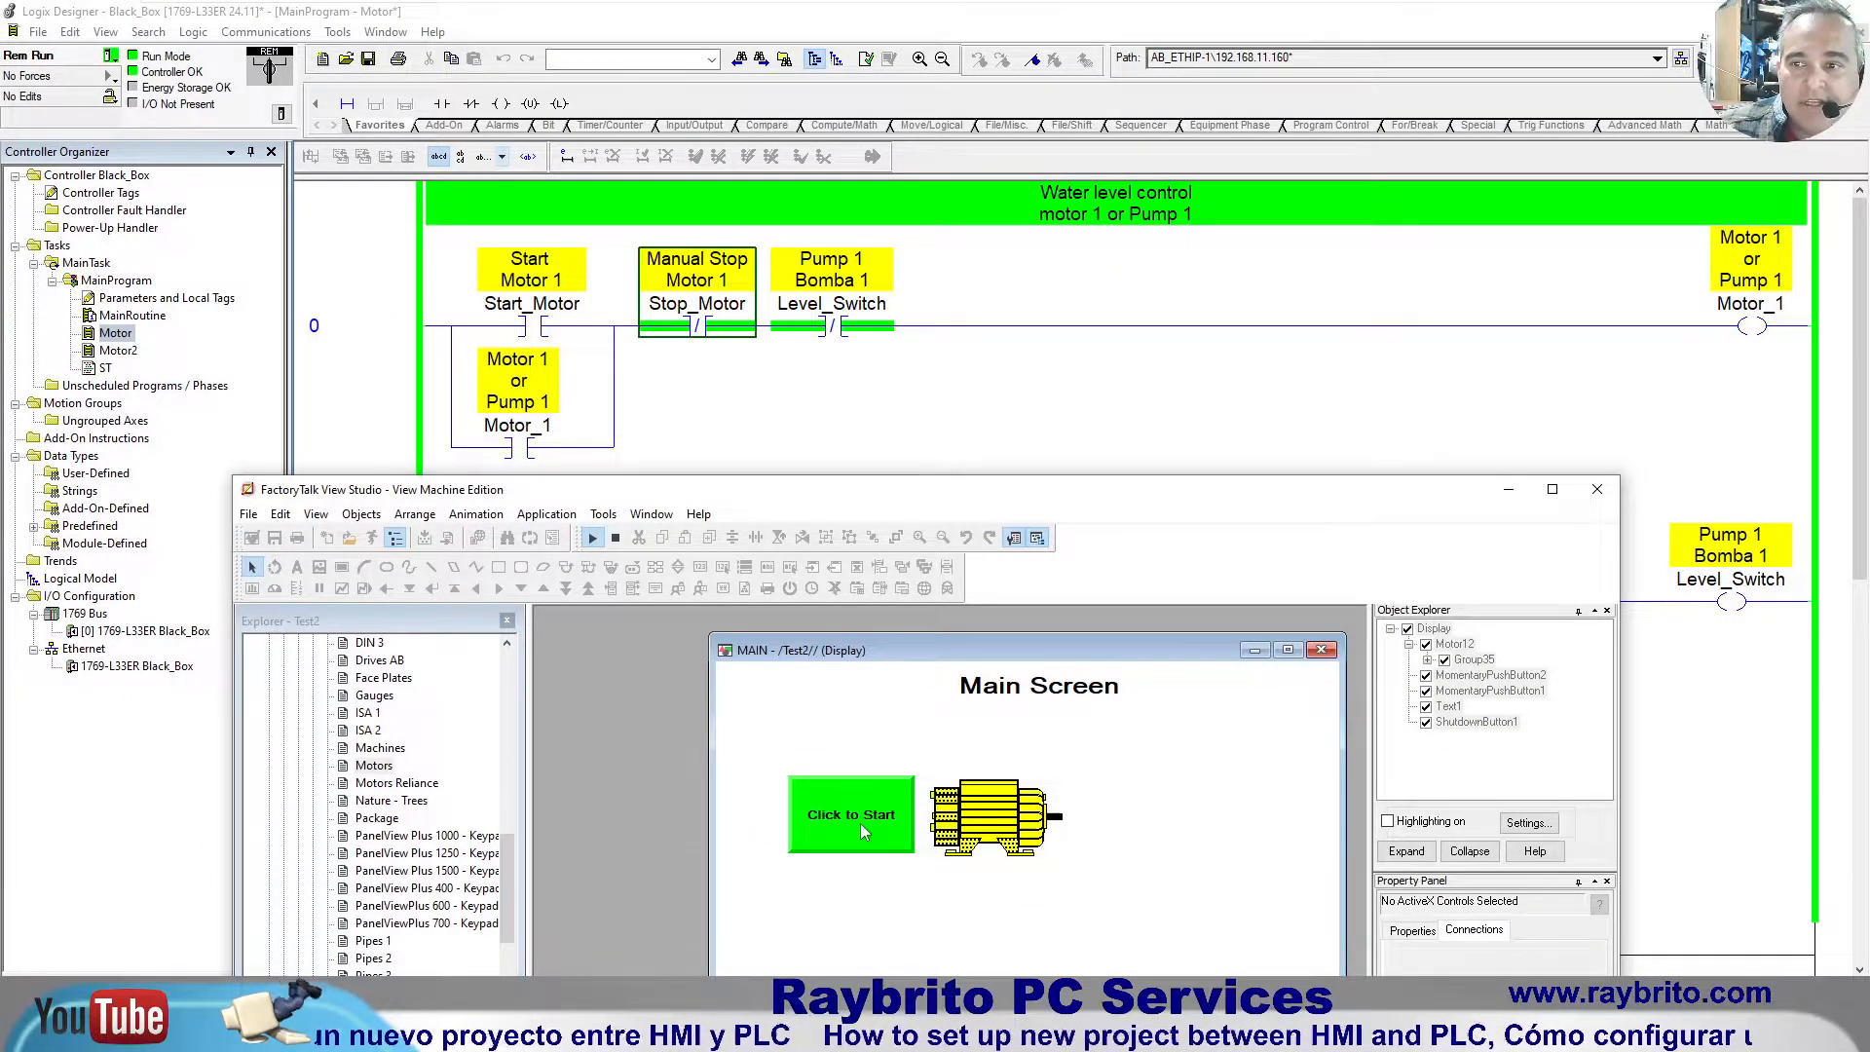
left_click(860, 822)
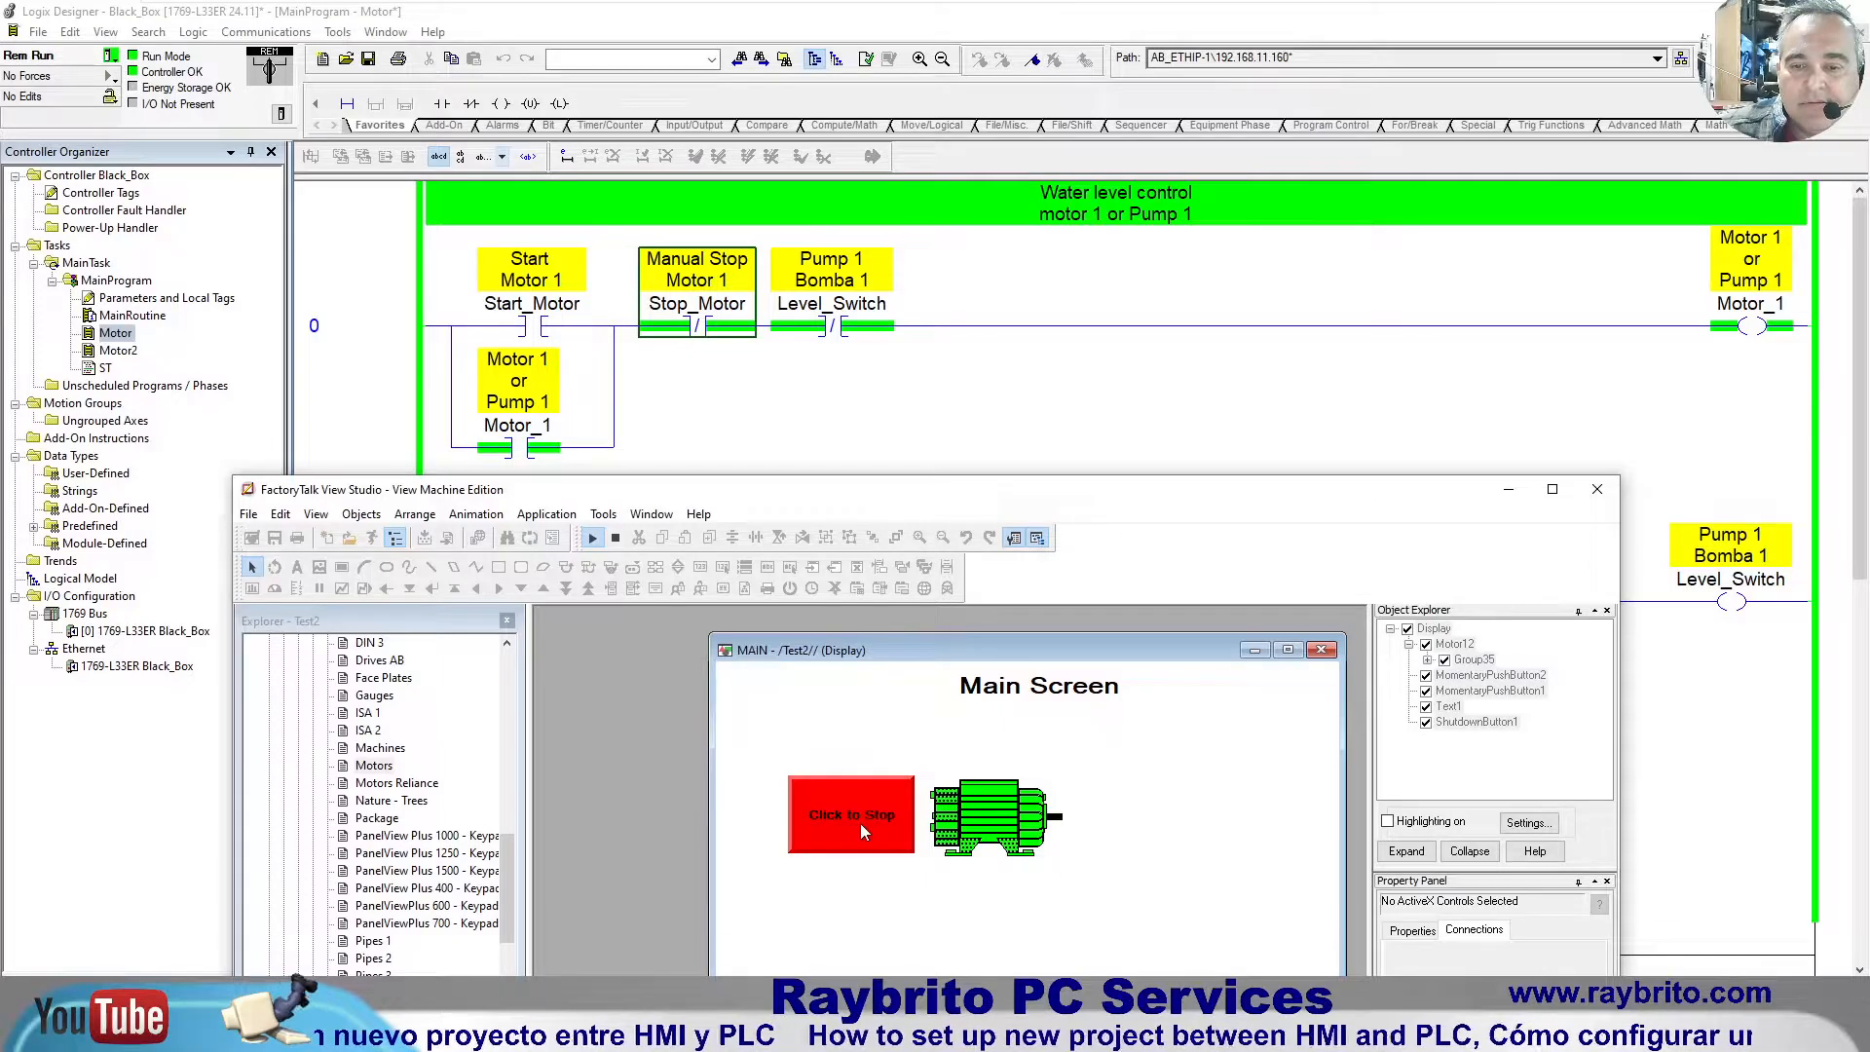
left_click(860, 822)
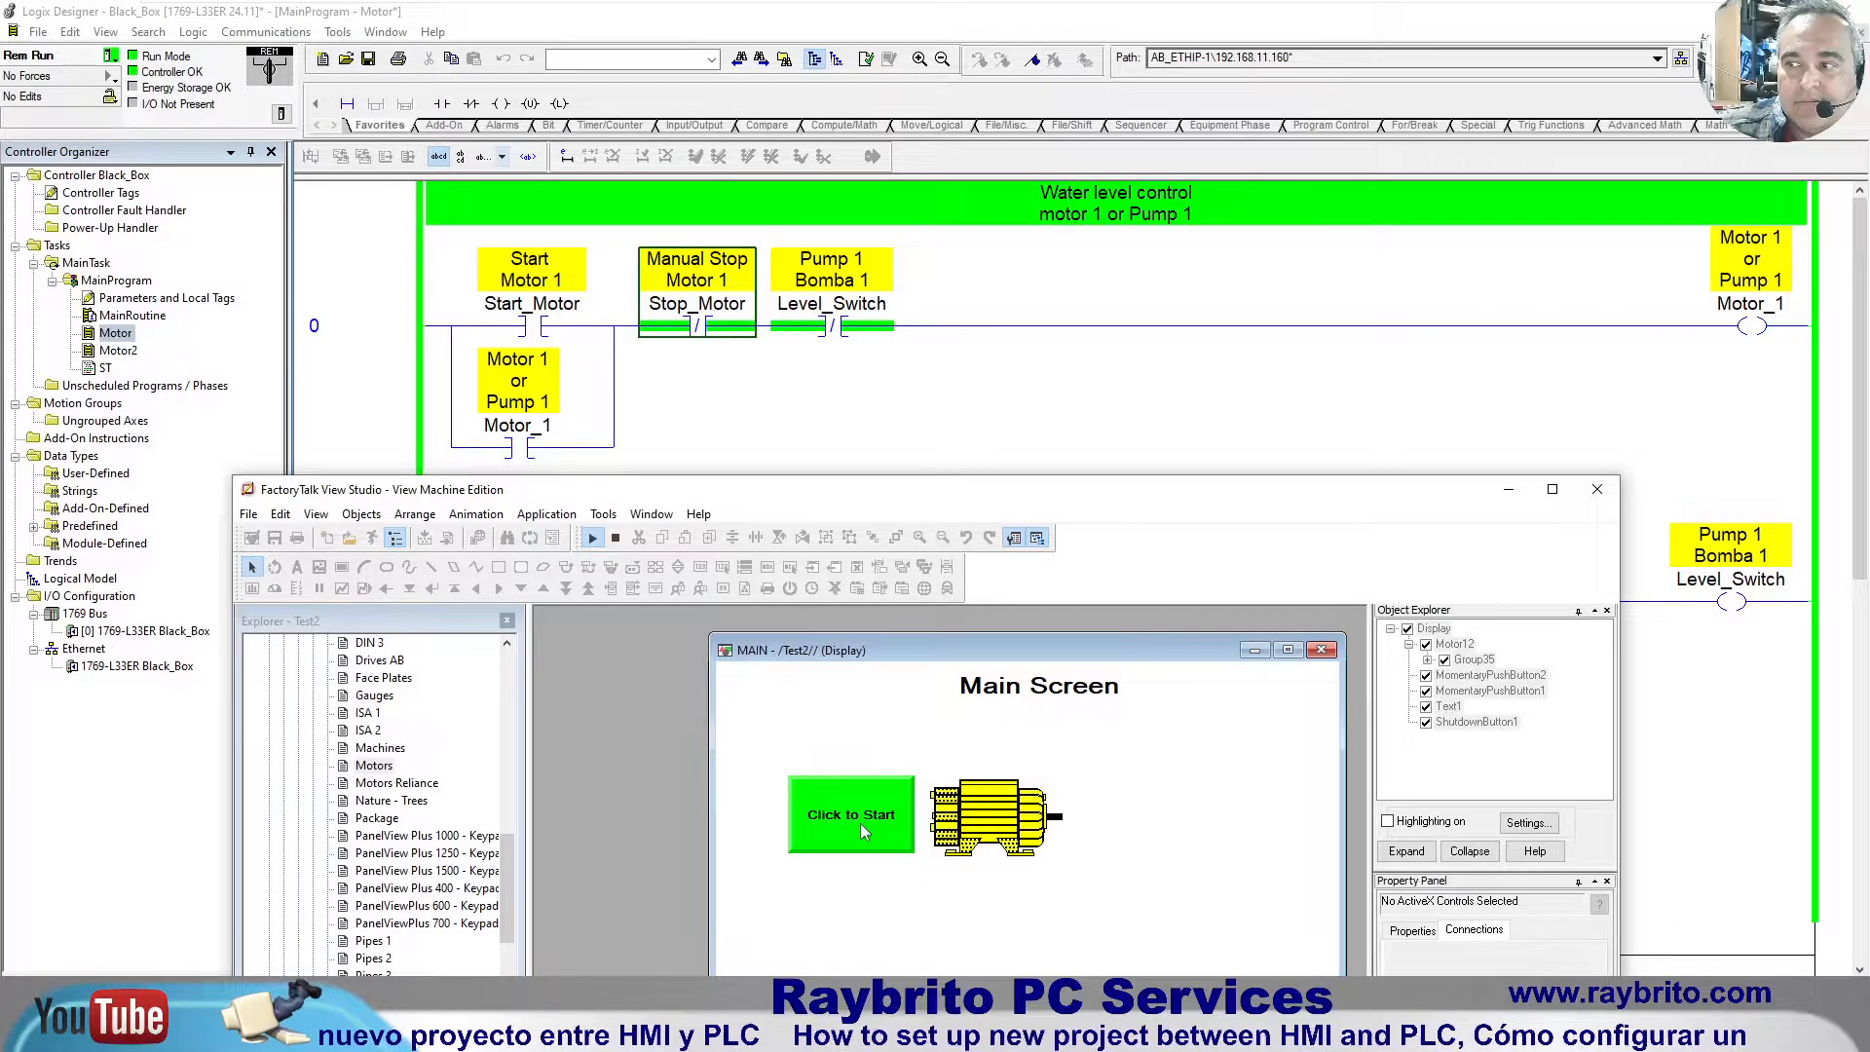
left_click(861, 822)
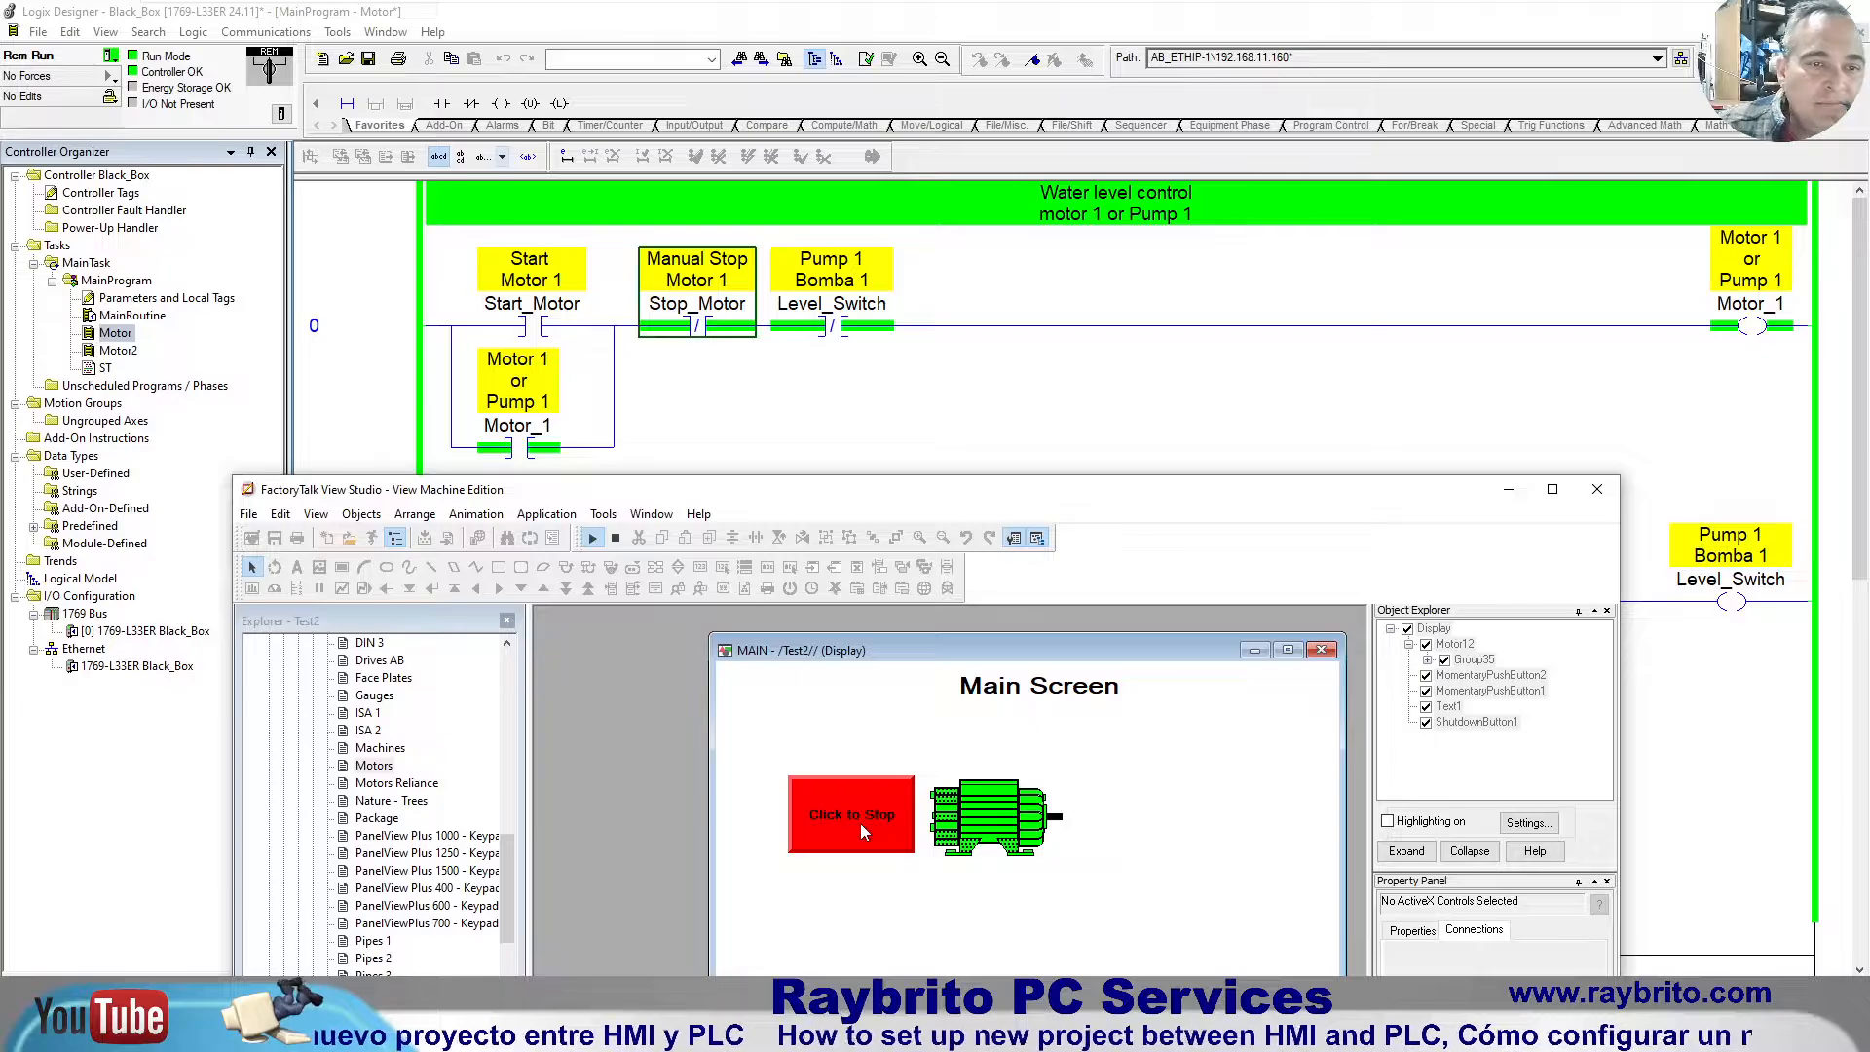
left_click(861, 822)
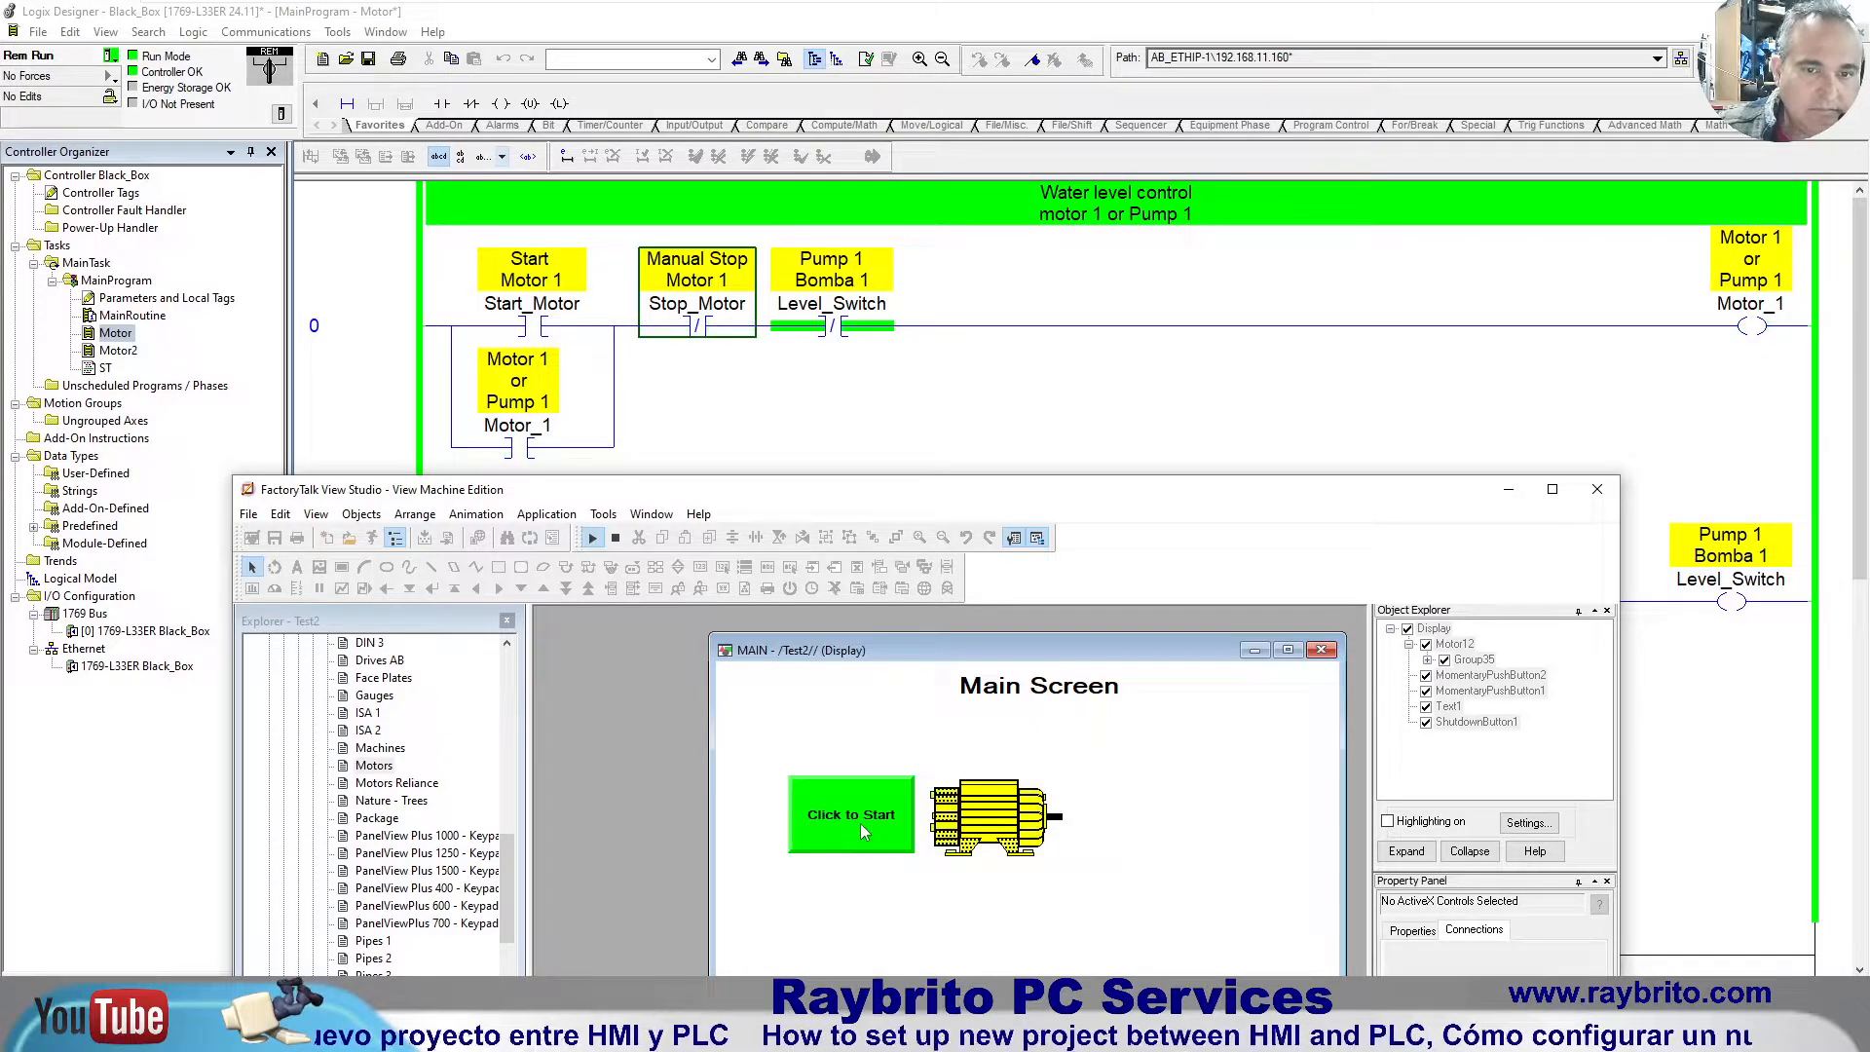
Step: Return the HMI window to full size, stop the test run and close the MAIN display
left_click_drag(857, 499, 784, 79)
left_click(1477, 73)
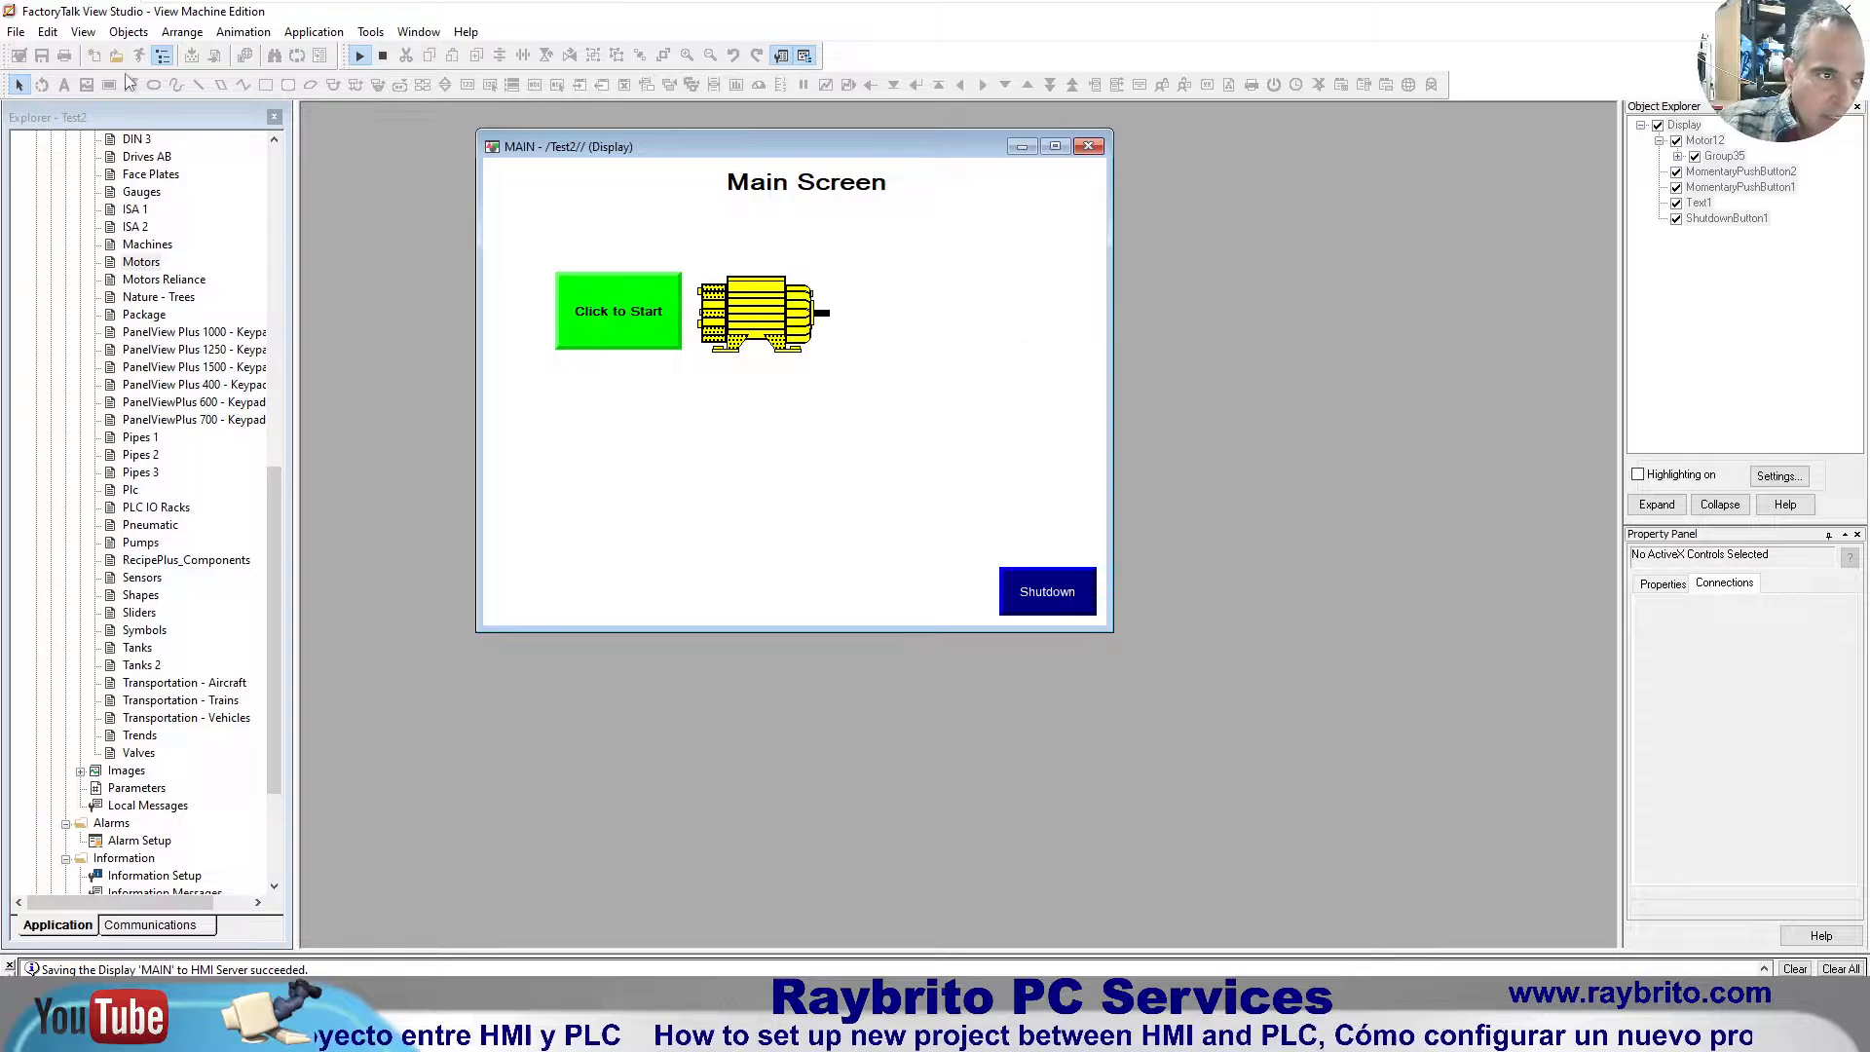
left_click(383, 55)
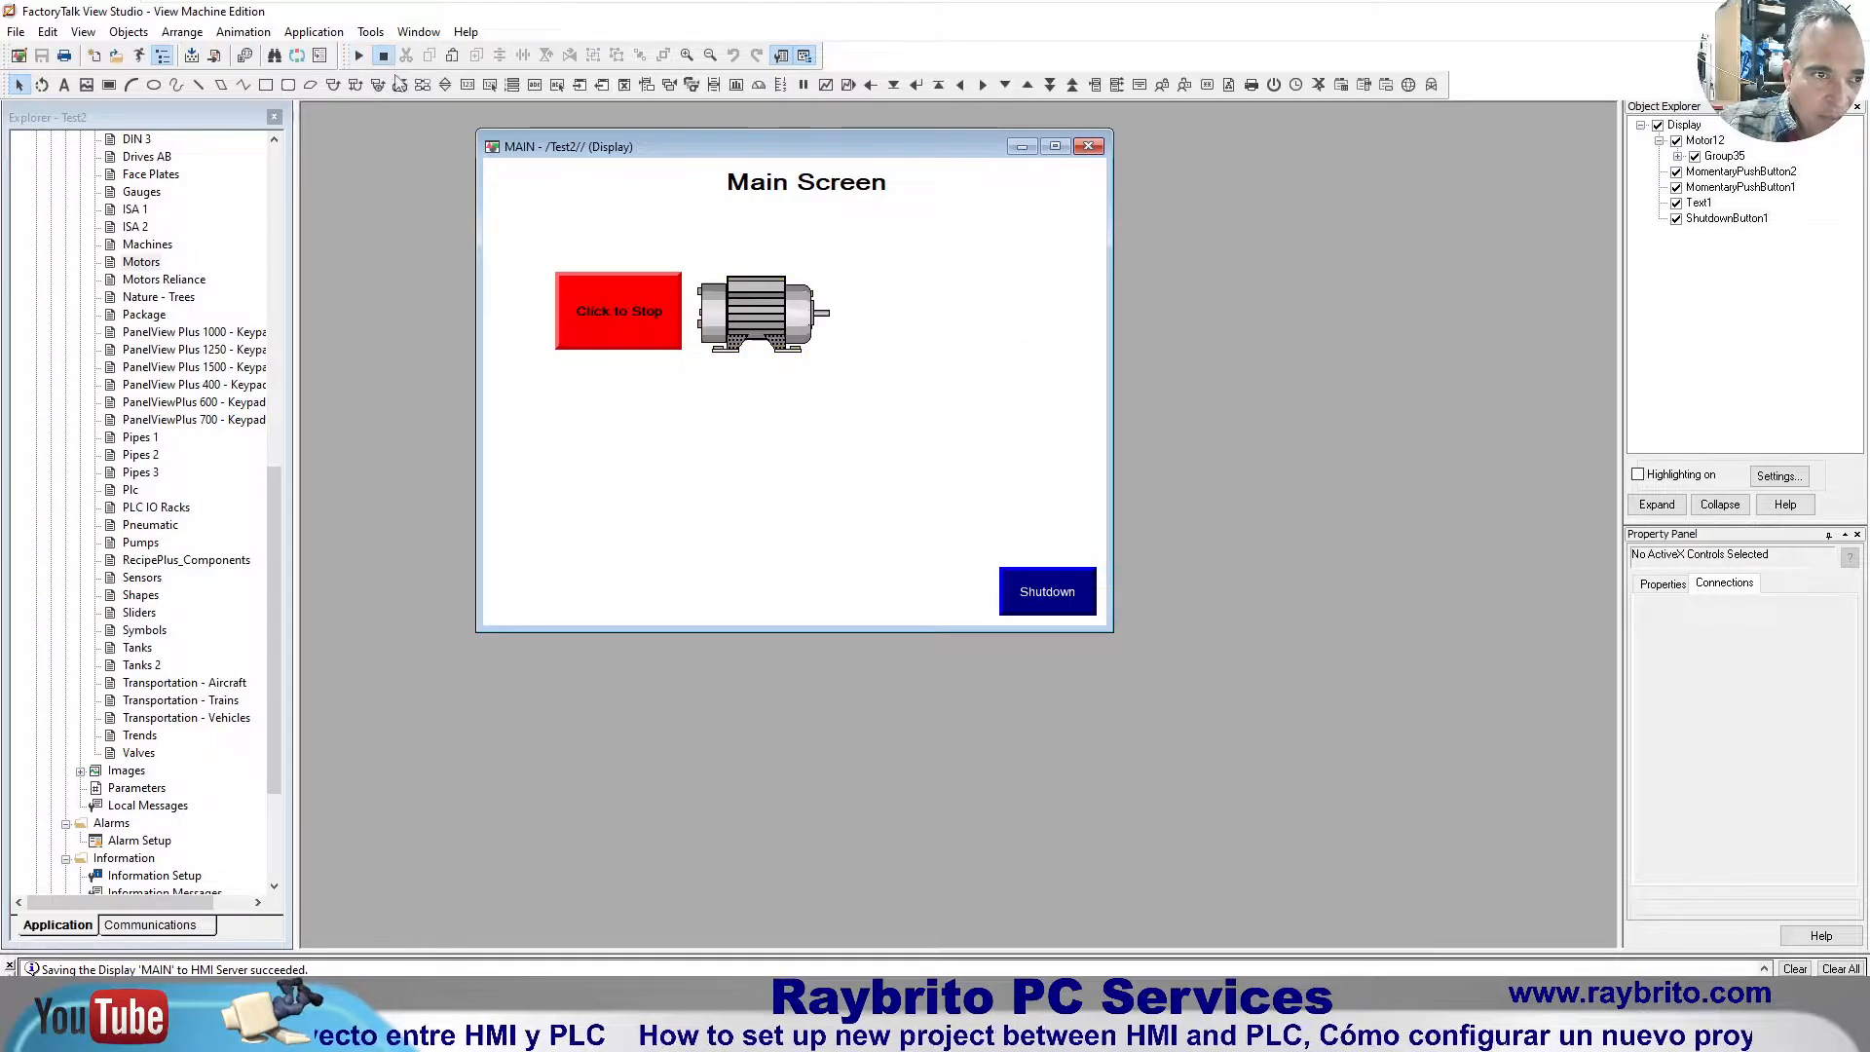
left_click(1088, 146)
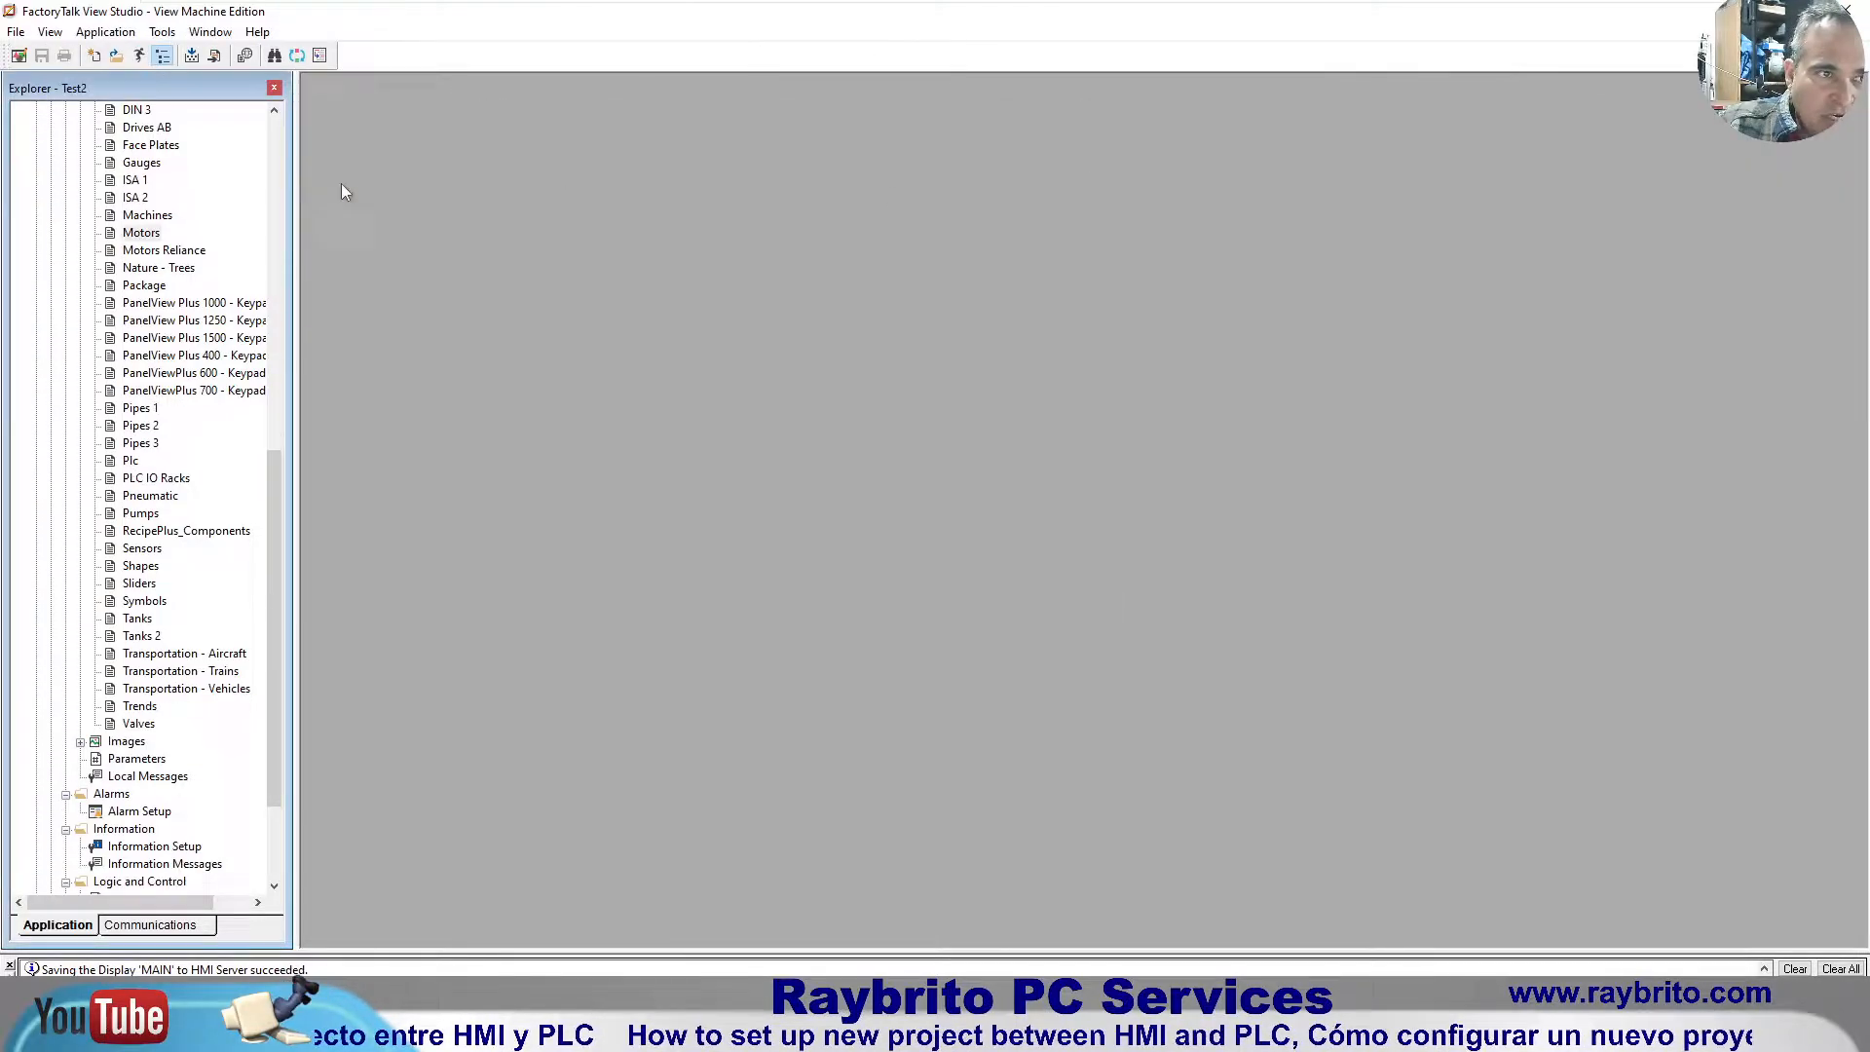
Step: Create the runtime application Test2 as a Runtime 7.0 Application (*.mer) and acknowledge the patch notice
left_click(101, 35)
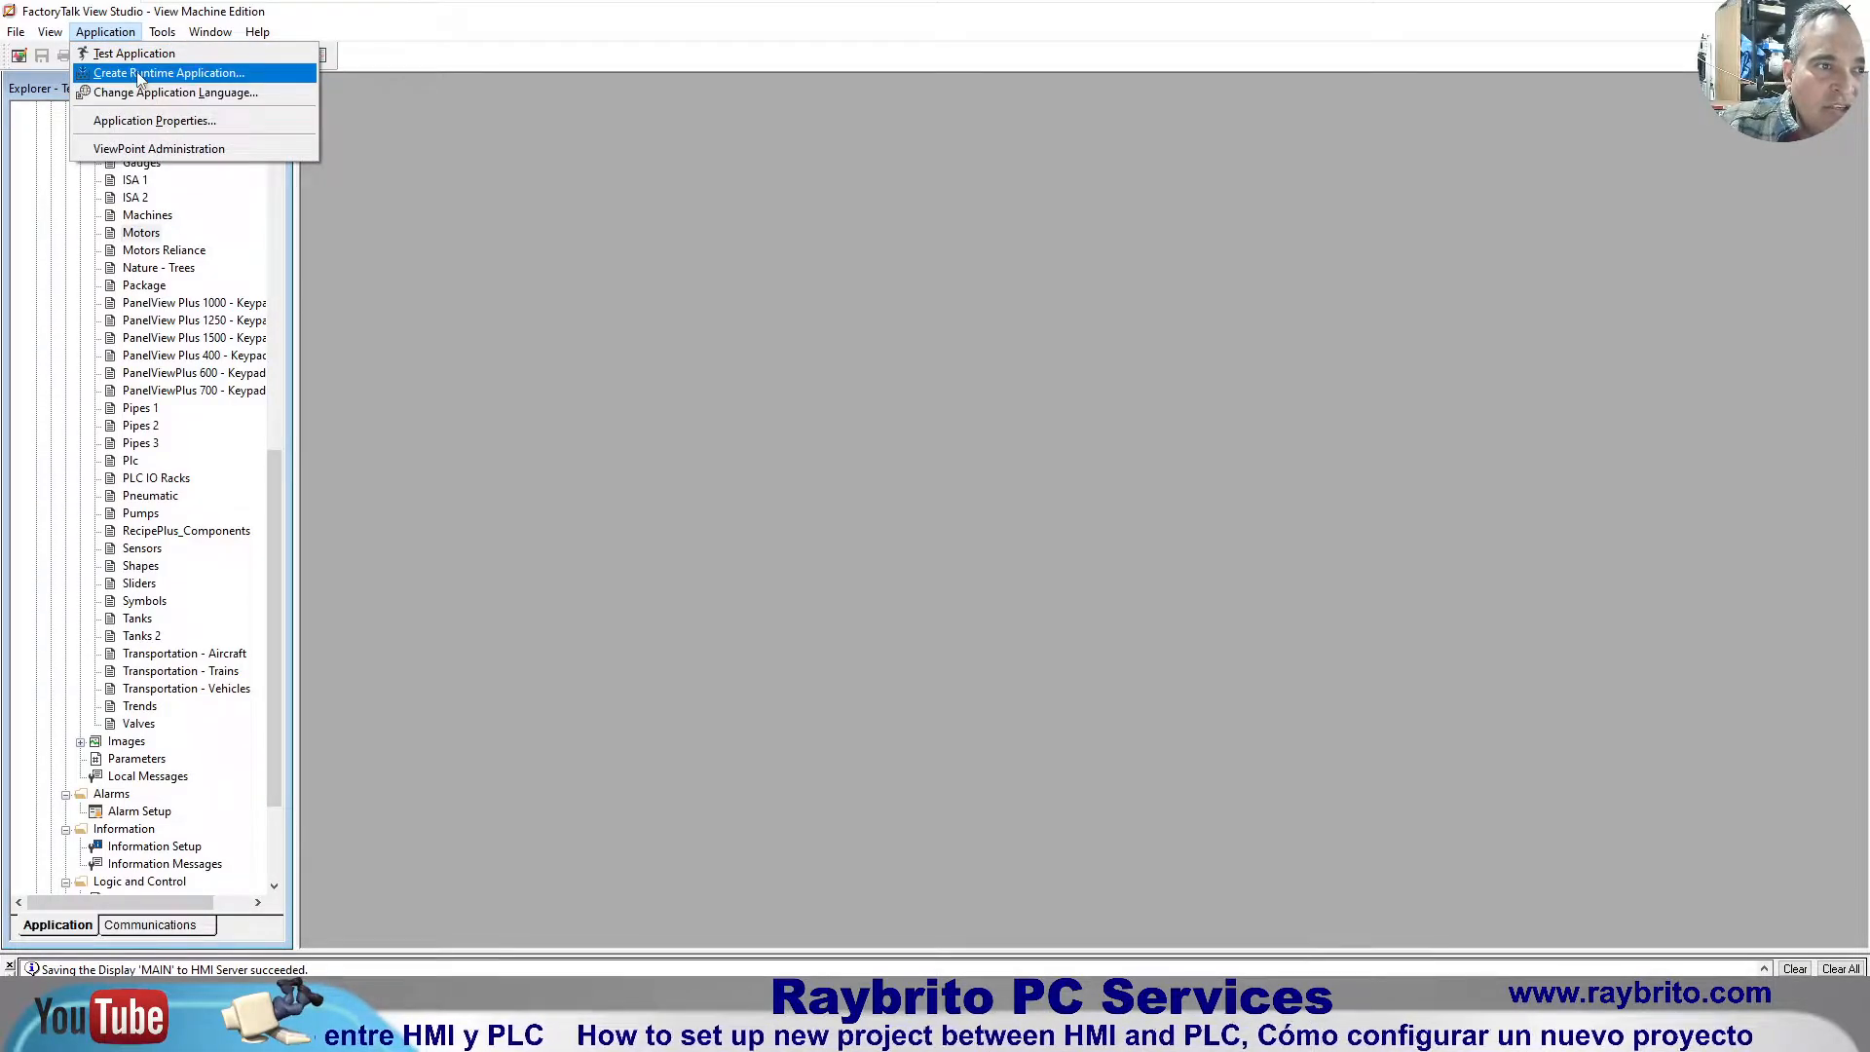
left_click(151, 74)
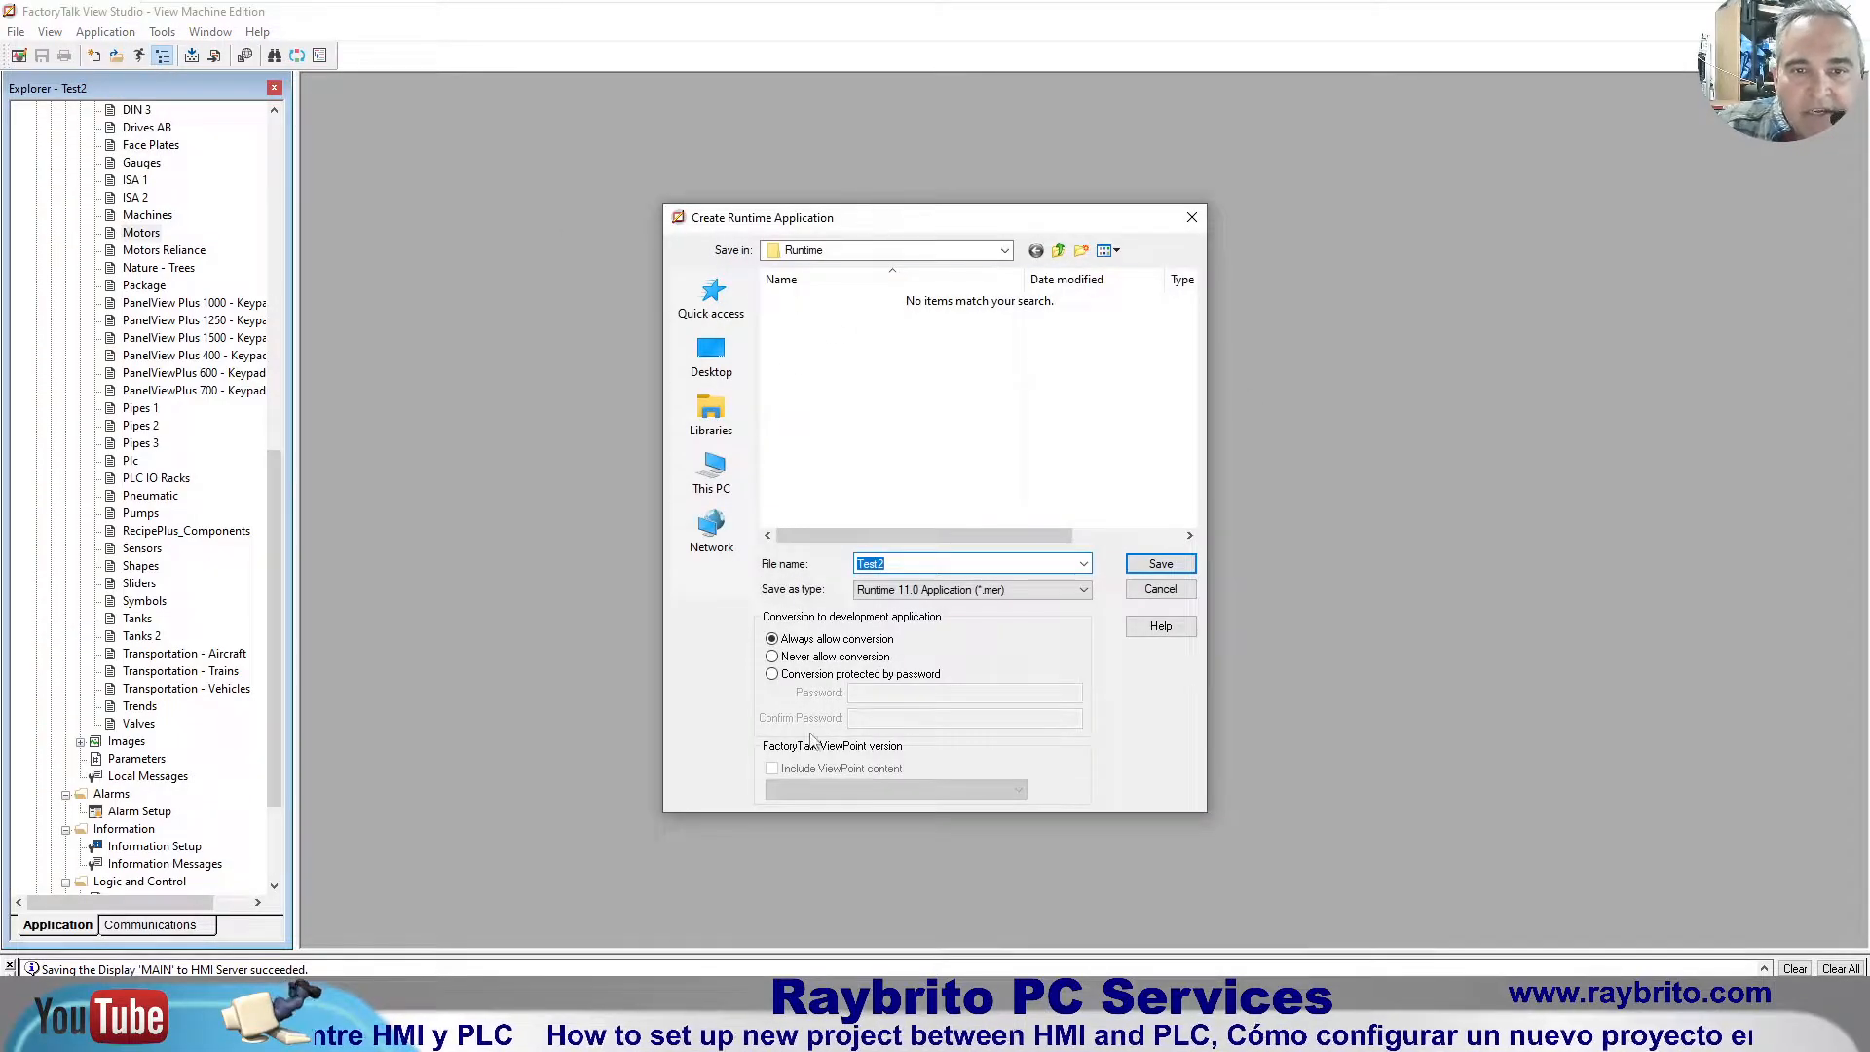
left_click(1085, 590)
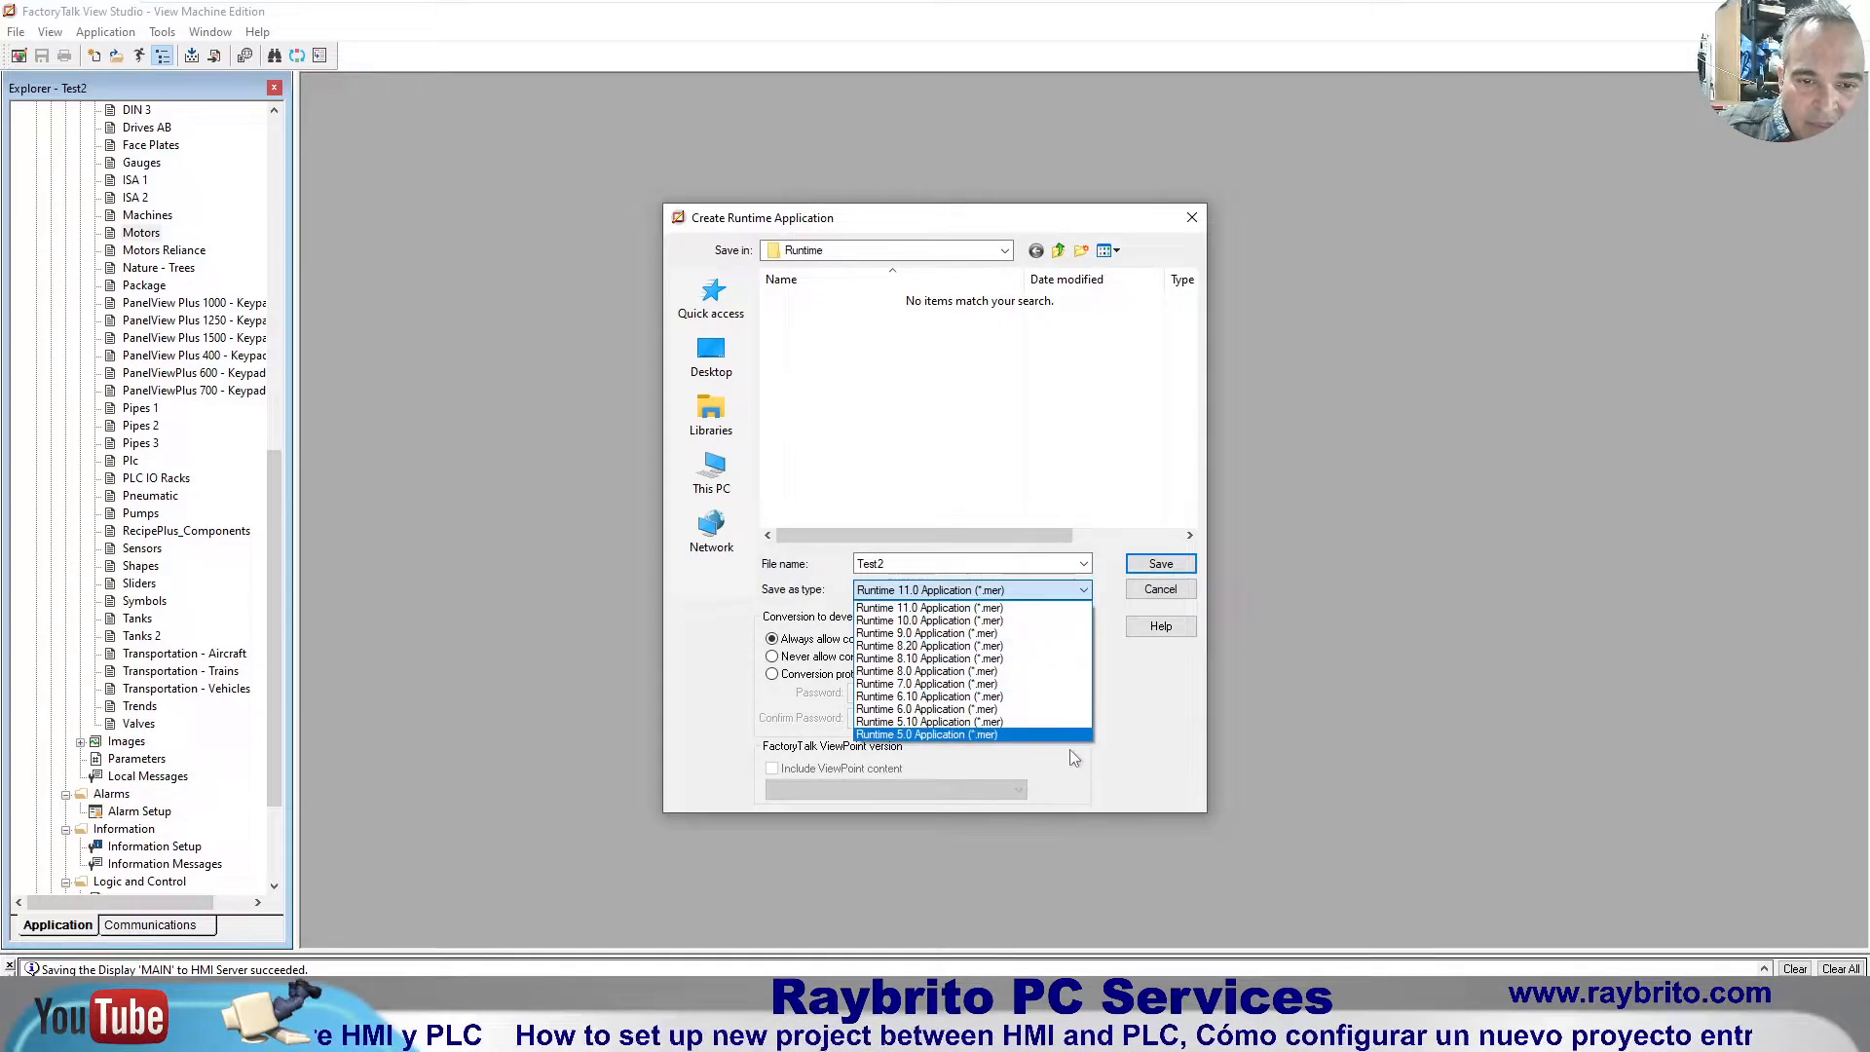
left_click(987, 634)
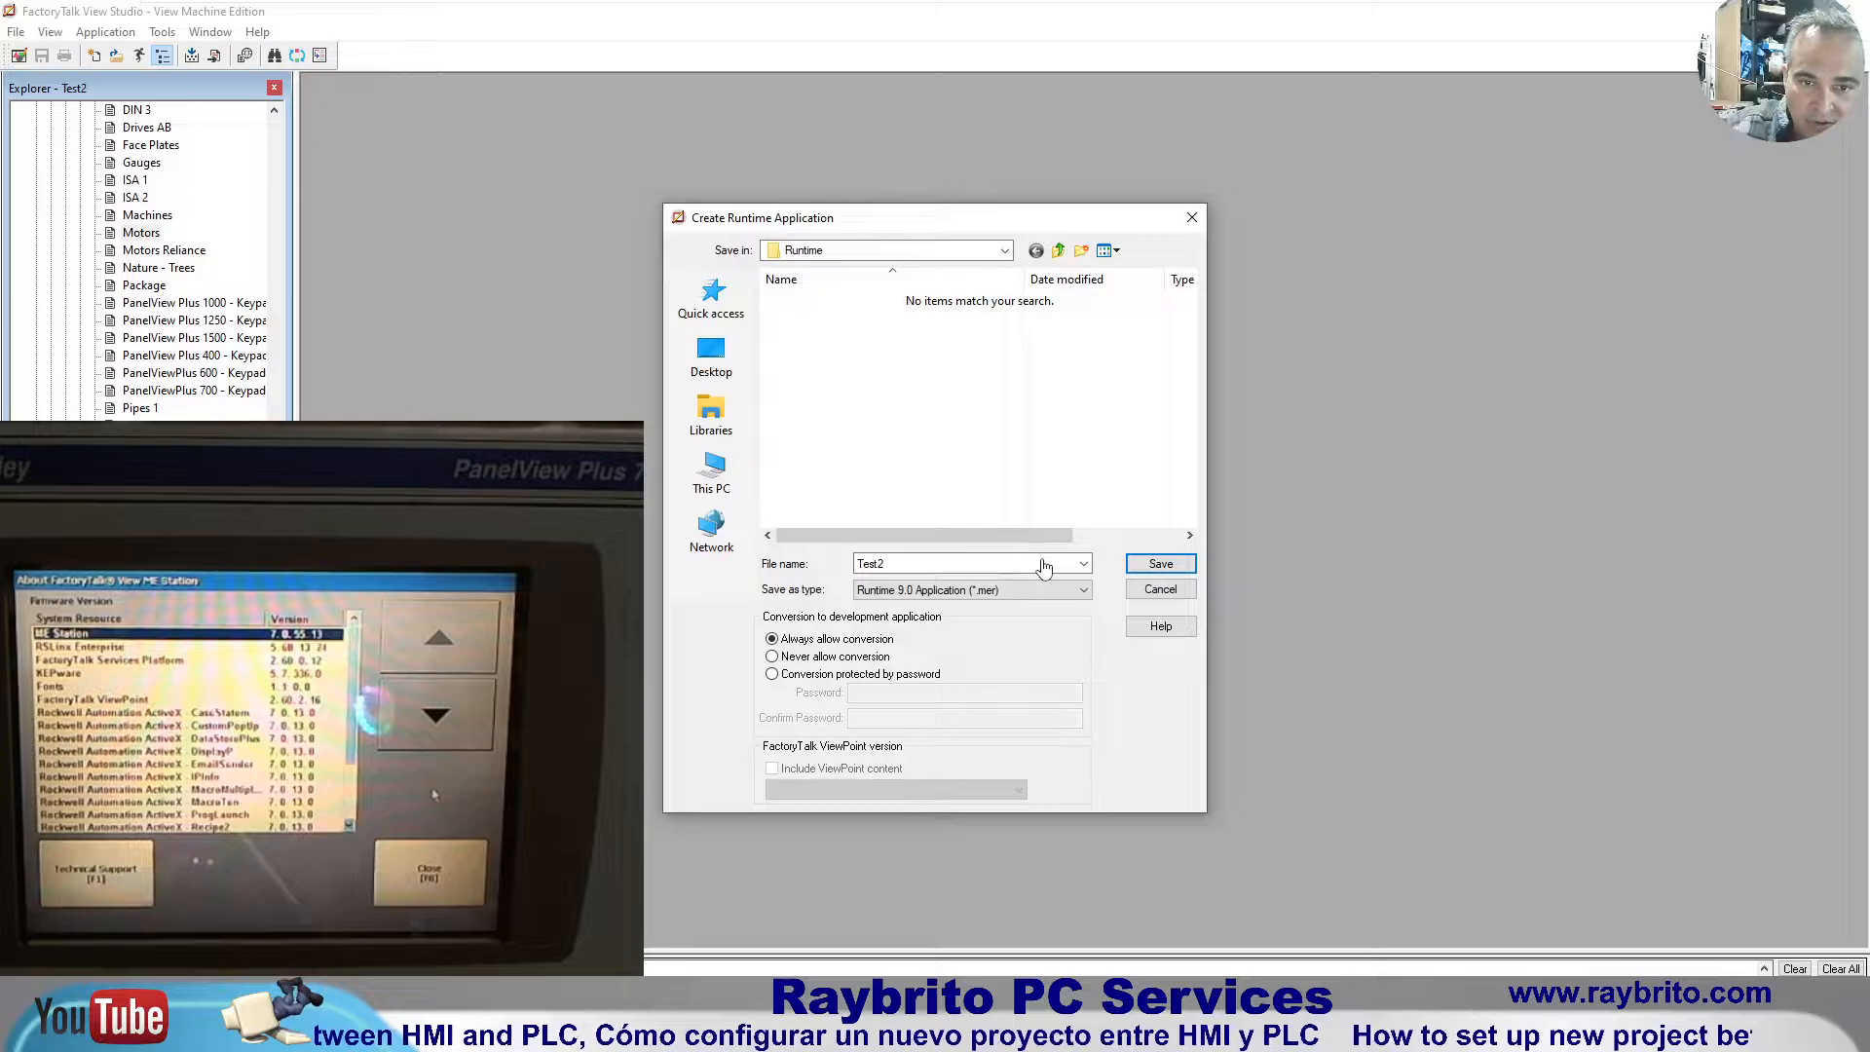
left_click(1083, 590)
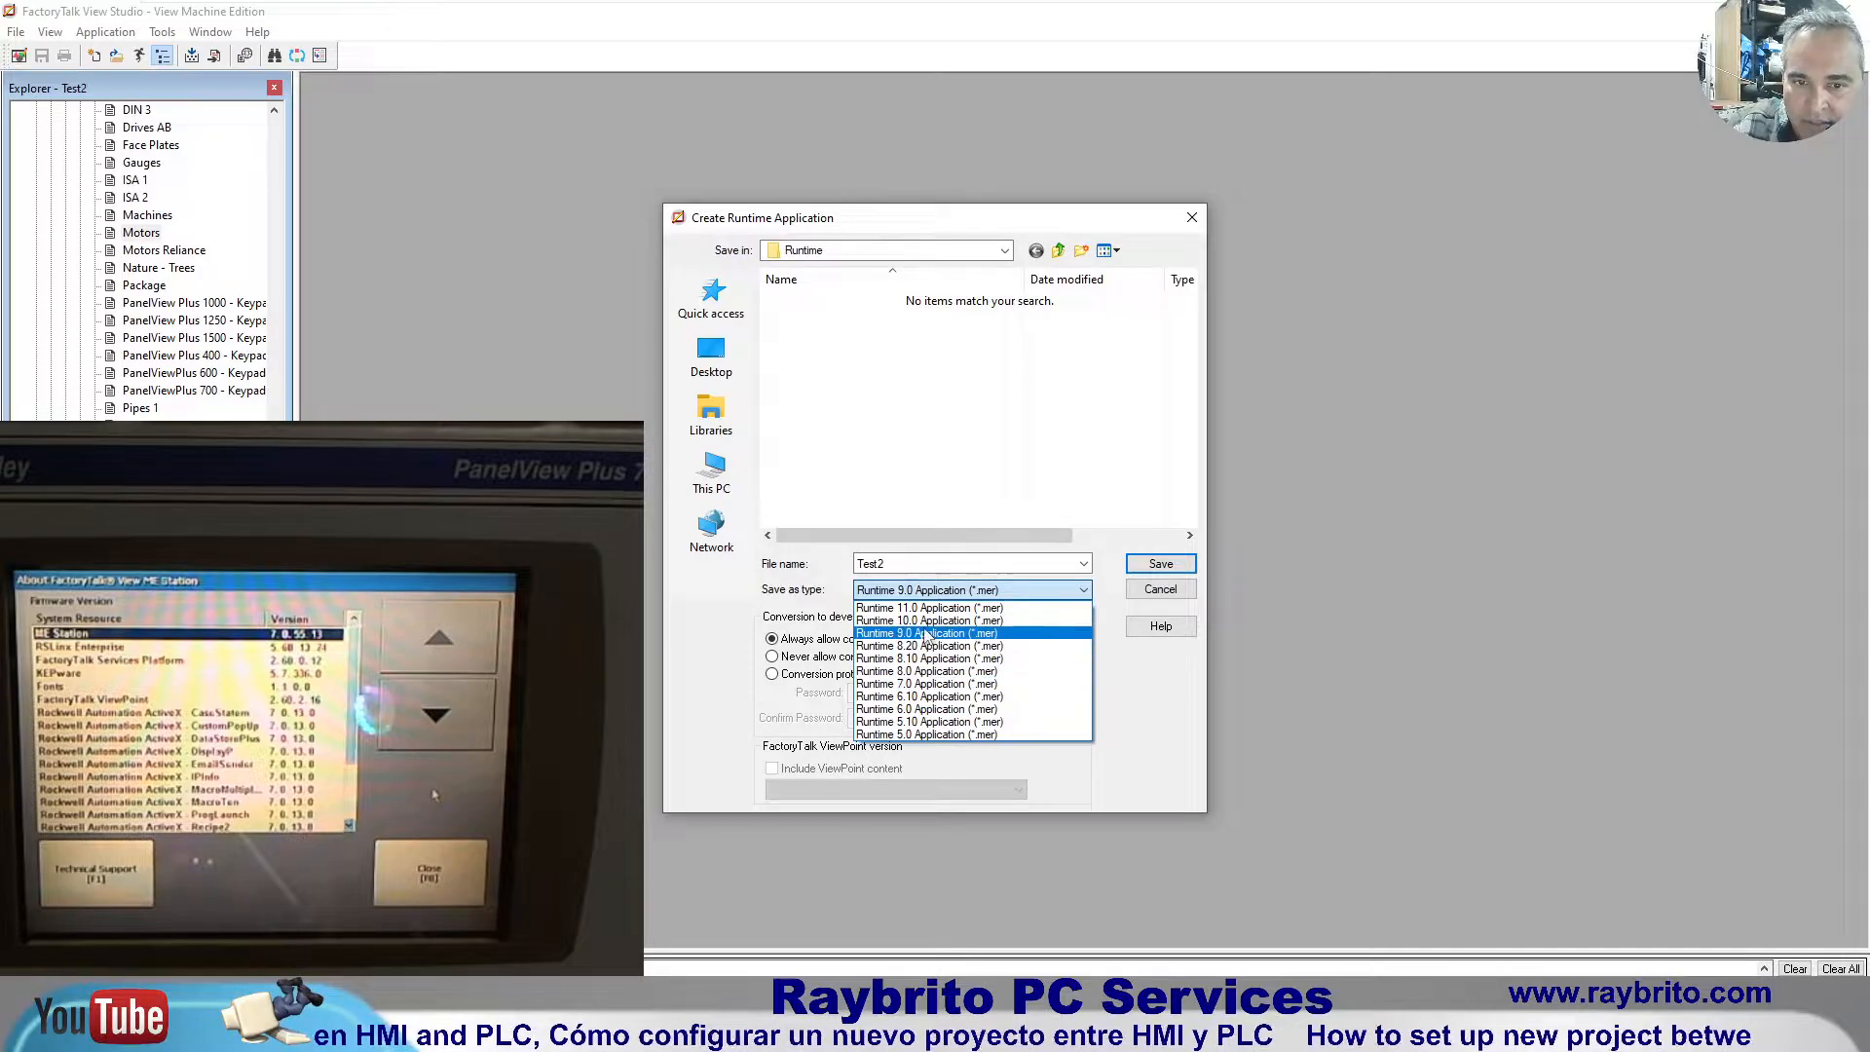
left_click(937, 687)
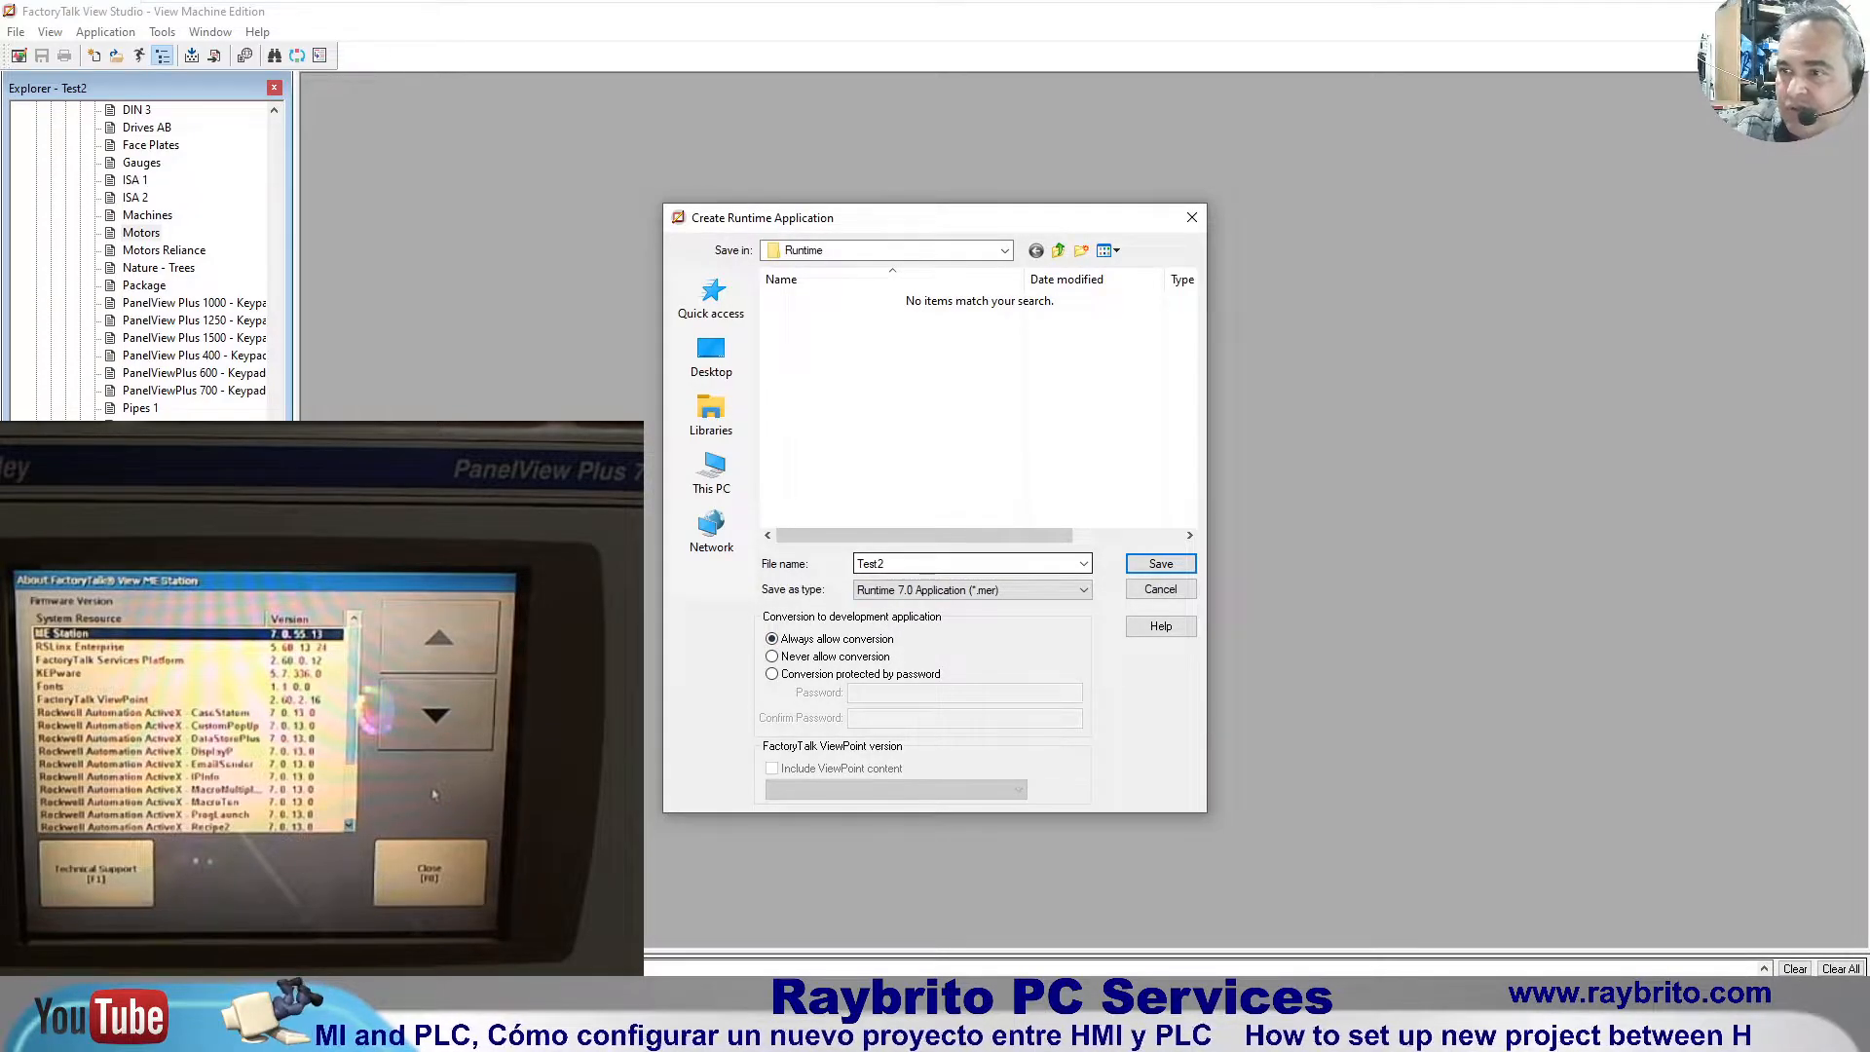
left_click(1163, 565)
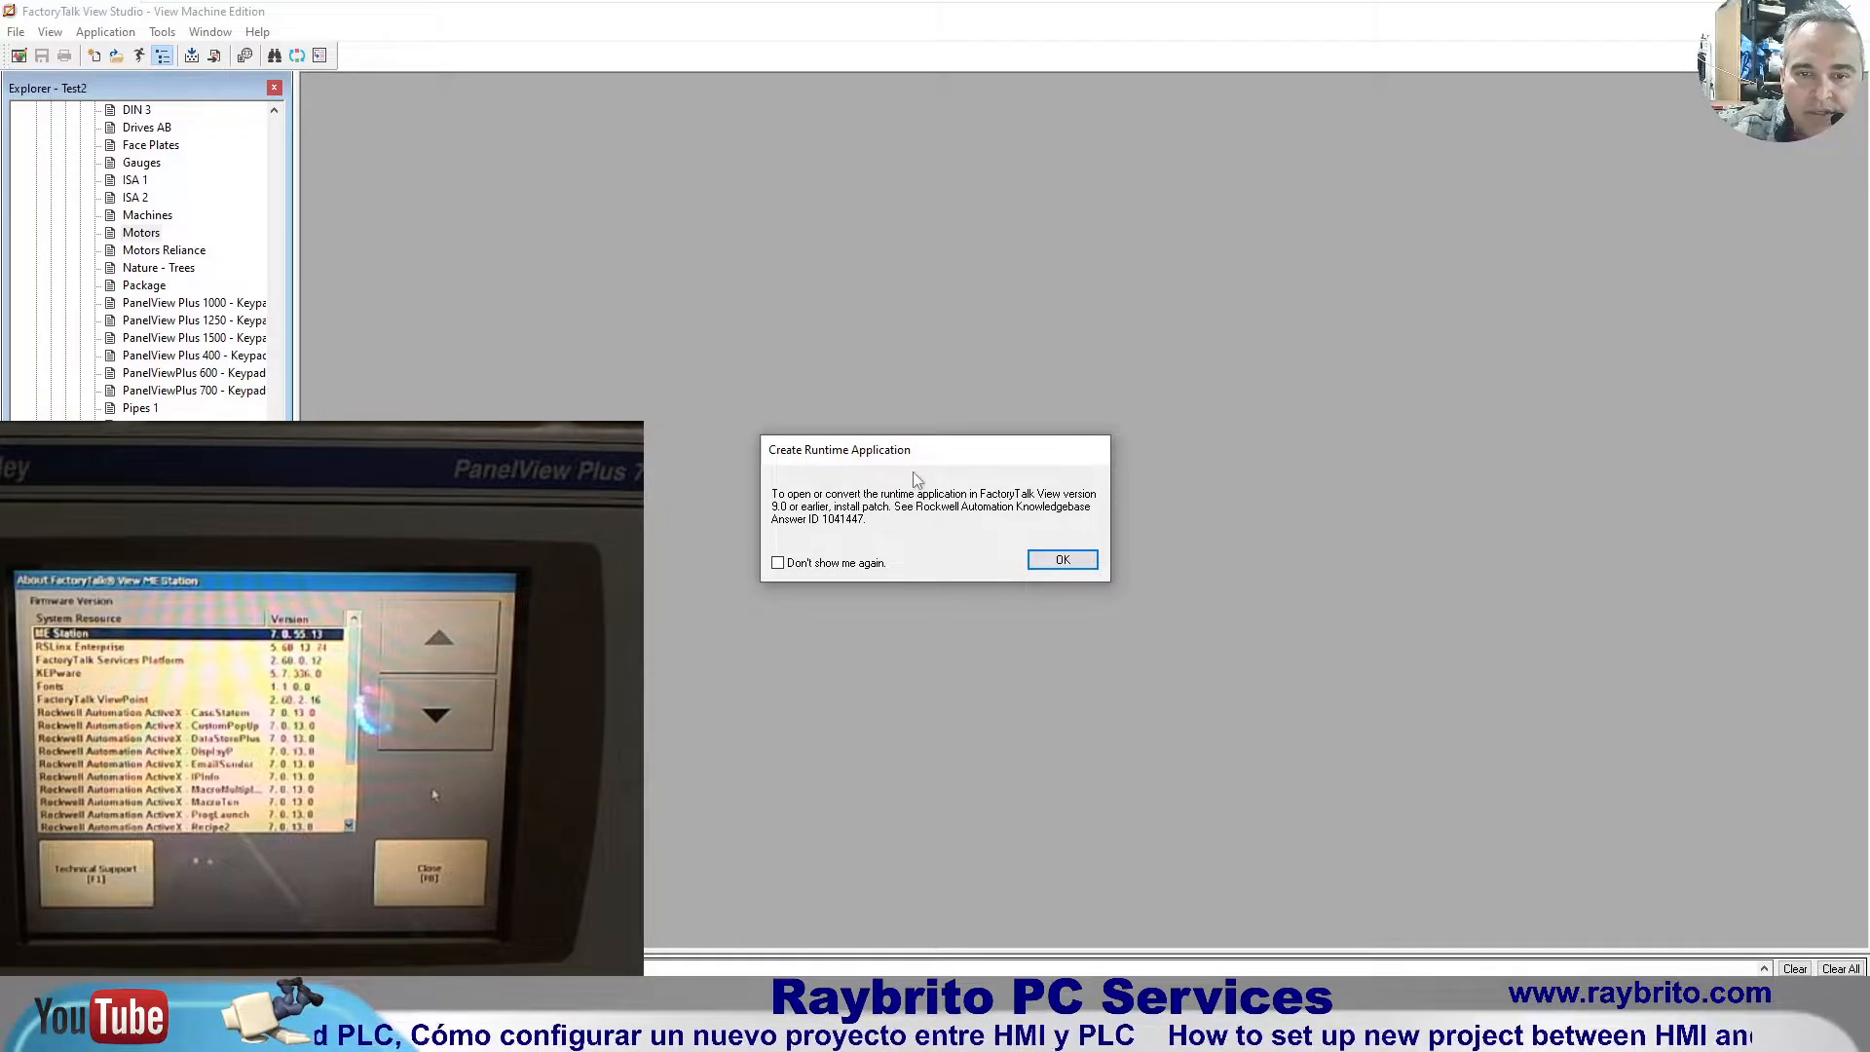
left_click_drag(918, 447, 919, 329)
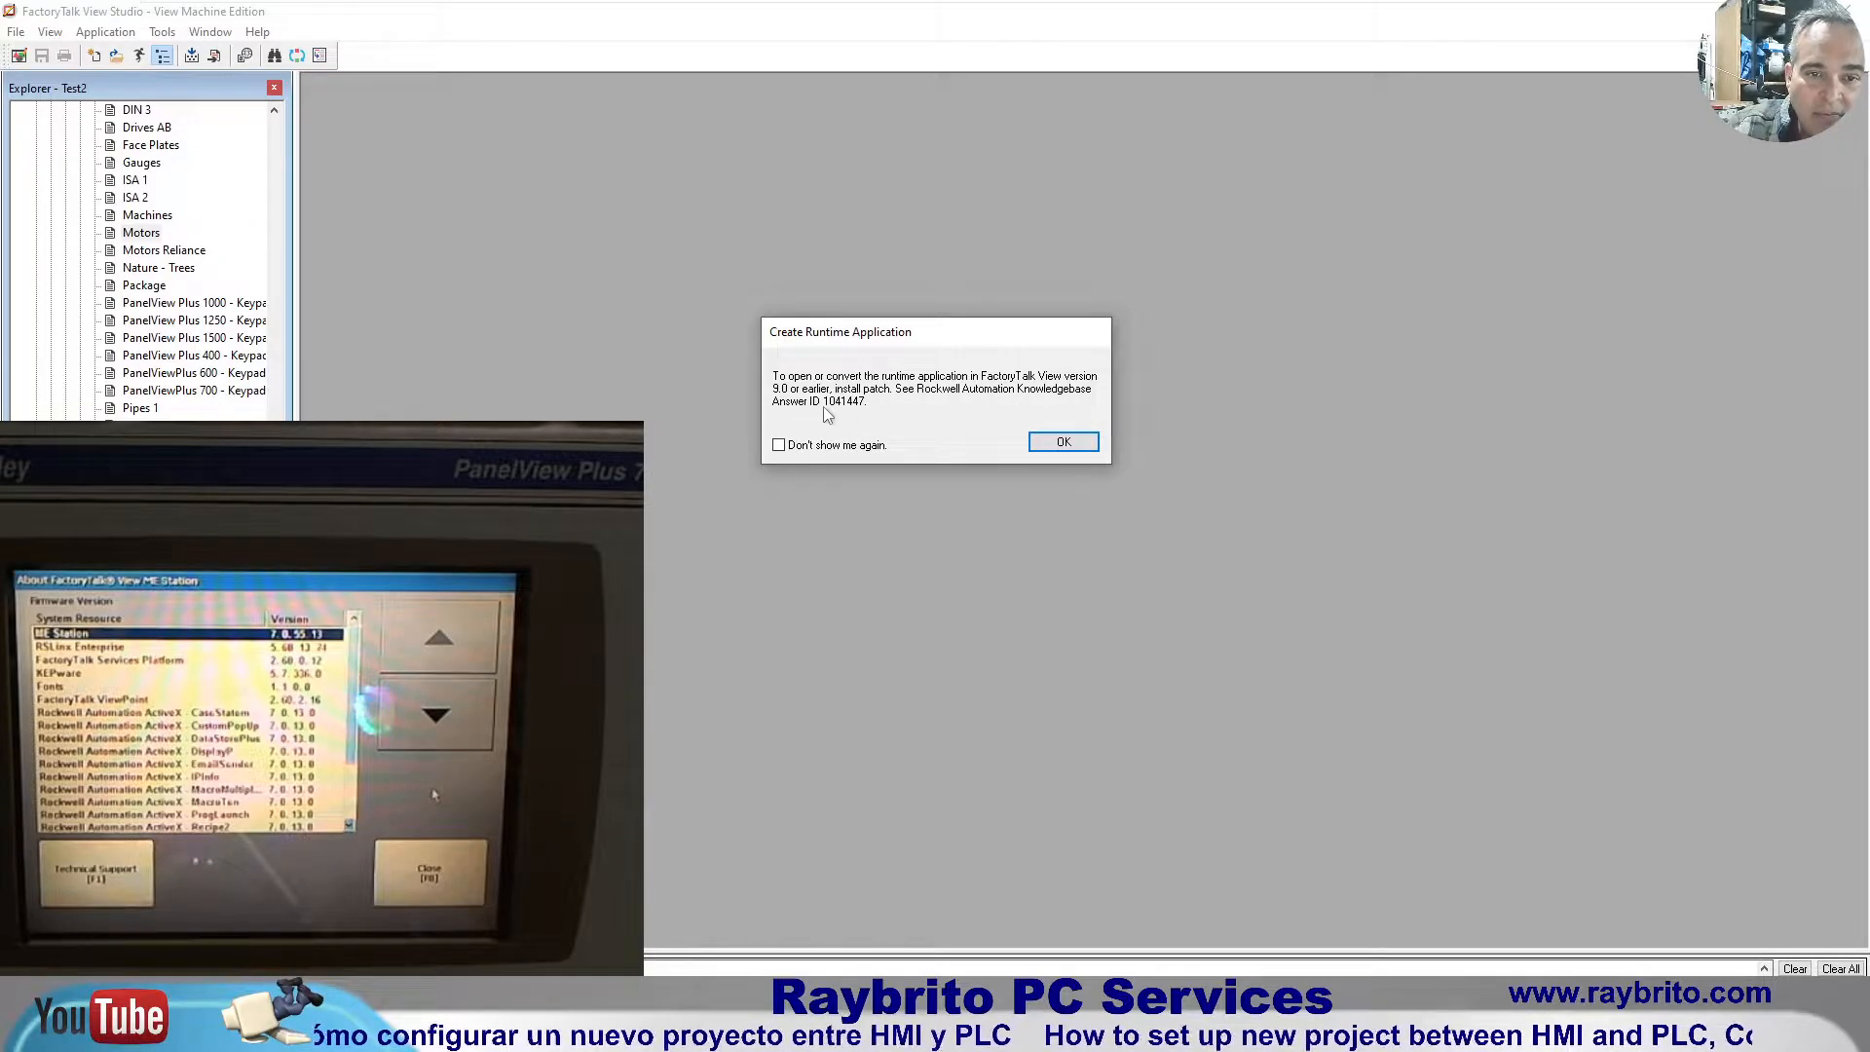
left_click(1069, 446)
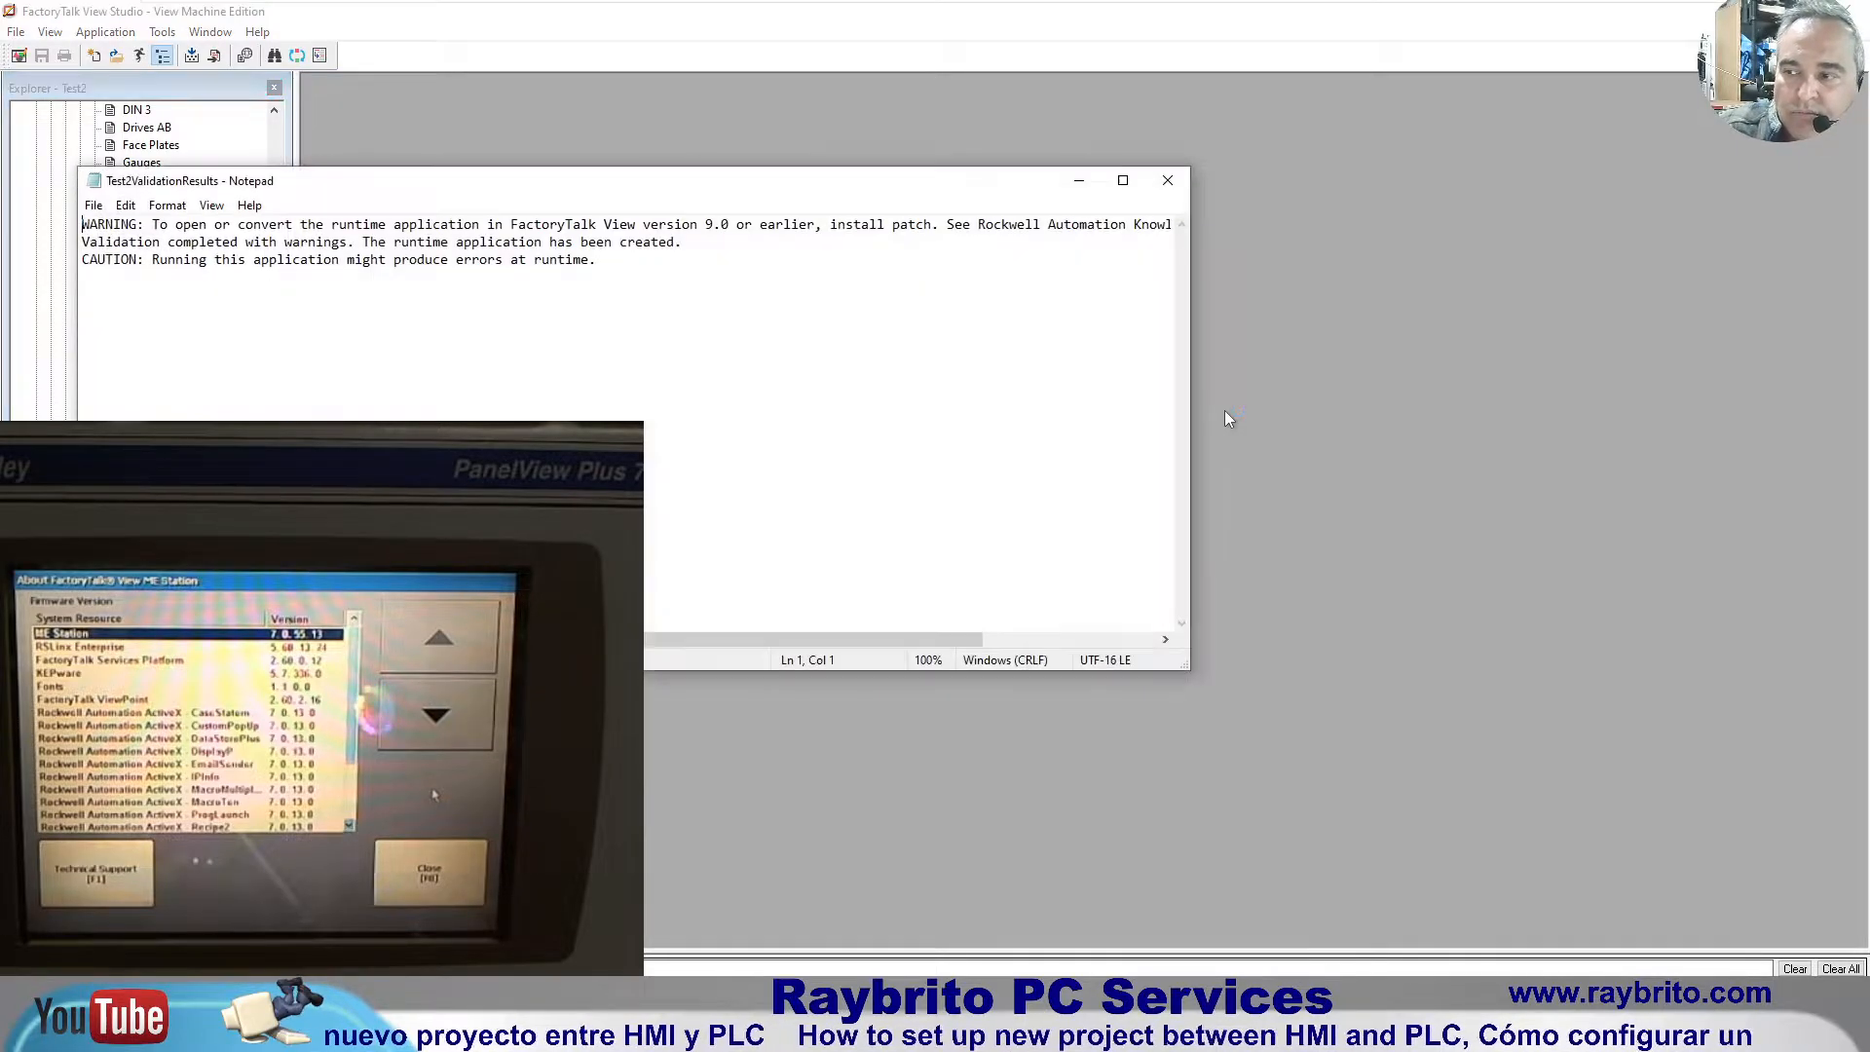
Step: Read the warning and caution lines in the Test2 validation results, widening the window as needed, and close the file
left_click_drag(451, 185, 860, 150)
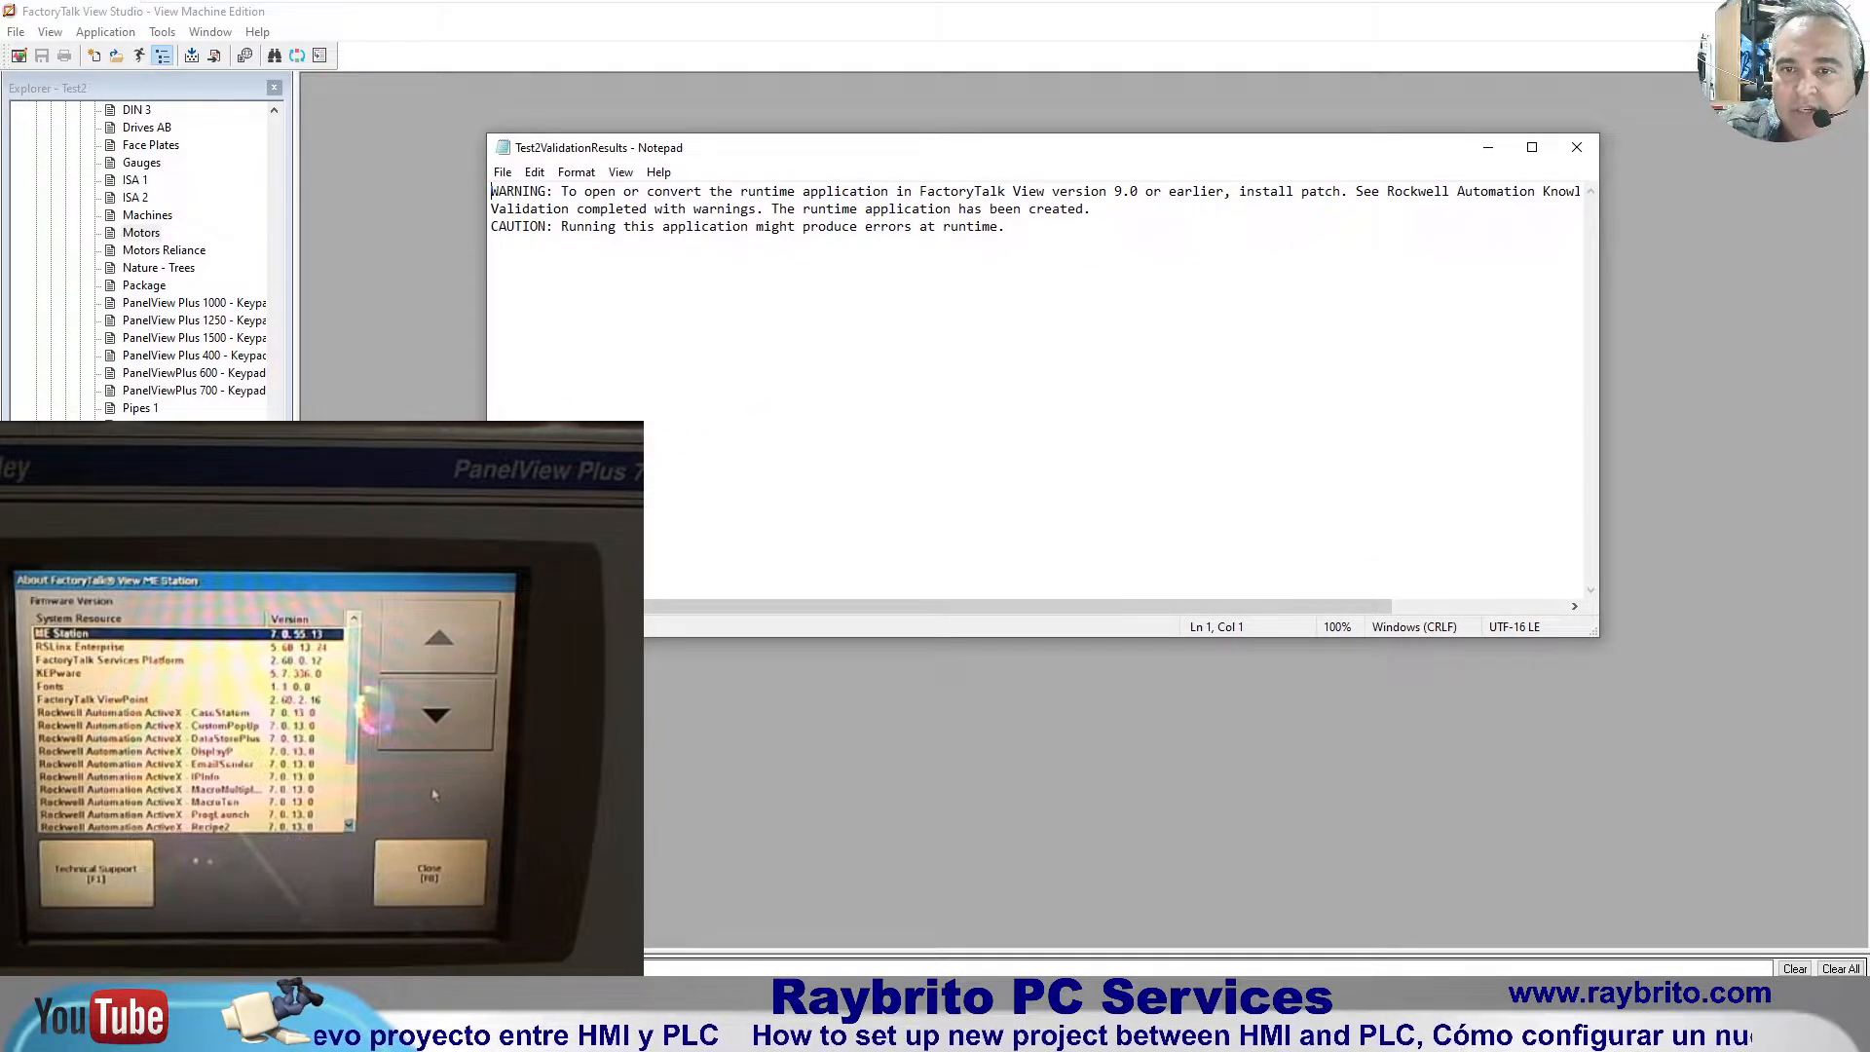
left_click_drag(1342, 190, 686, 191)
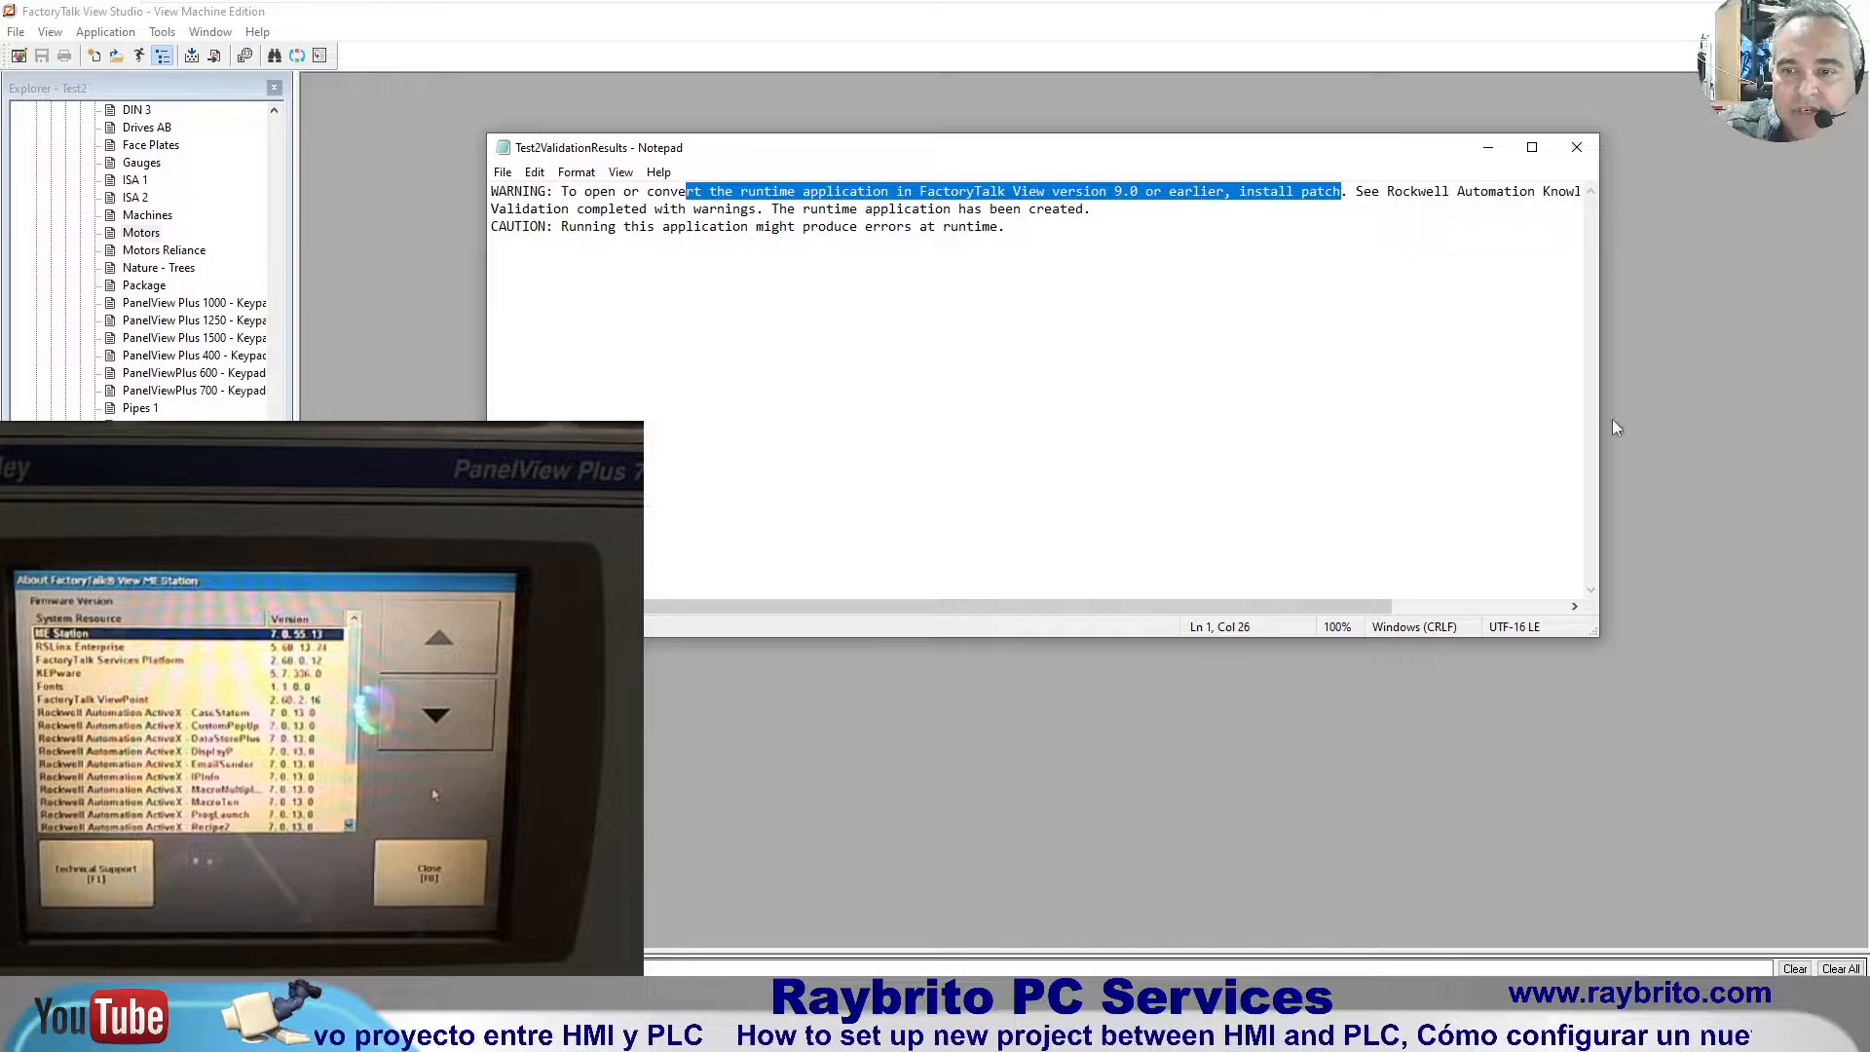
left_click_drag(1597, 391, 1838, 380)
left_click_drag(1780, 191, 1332, 191)
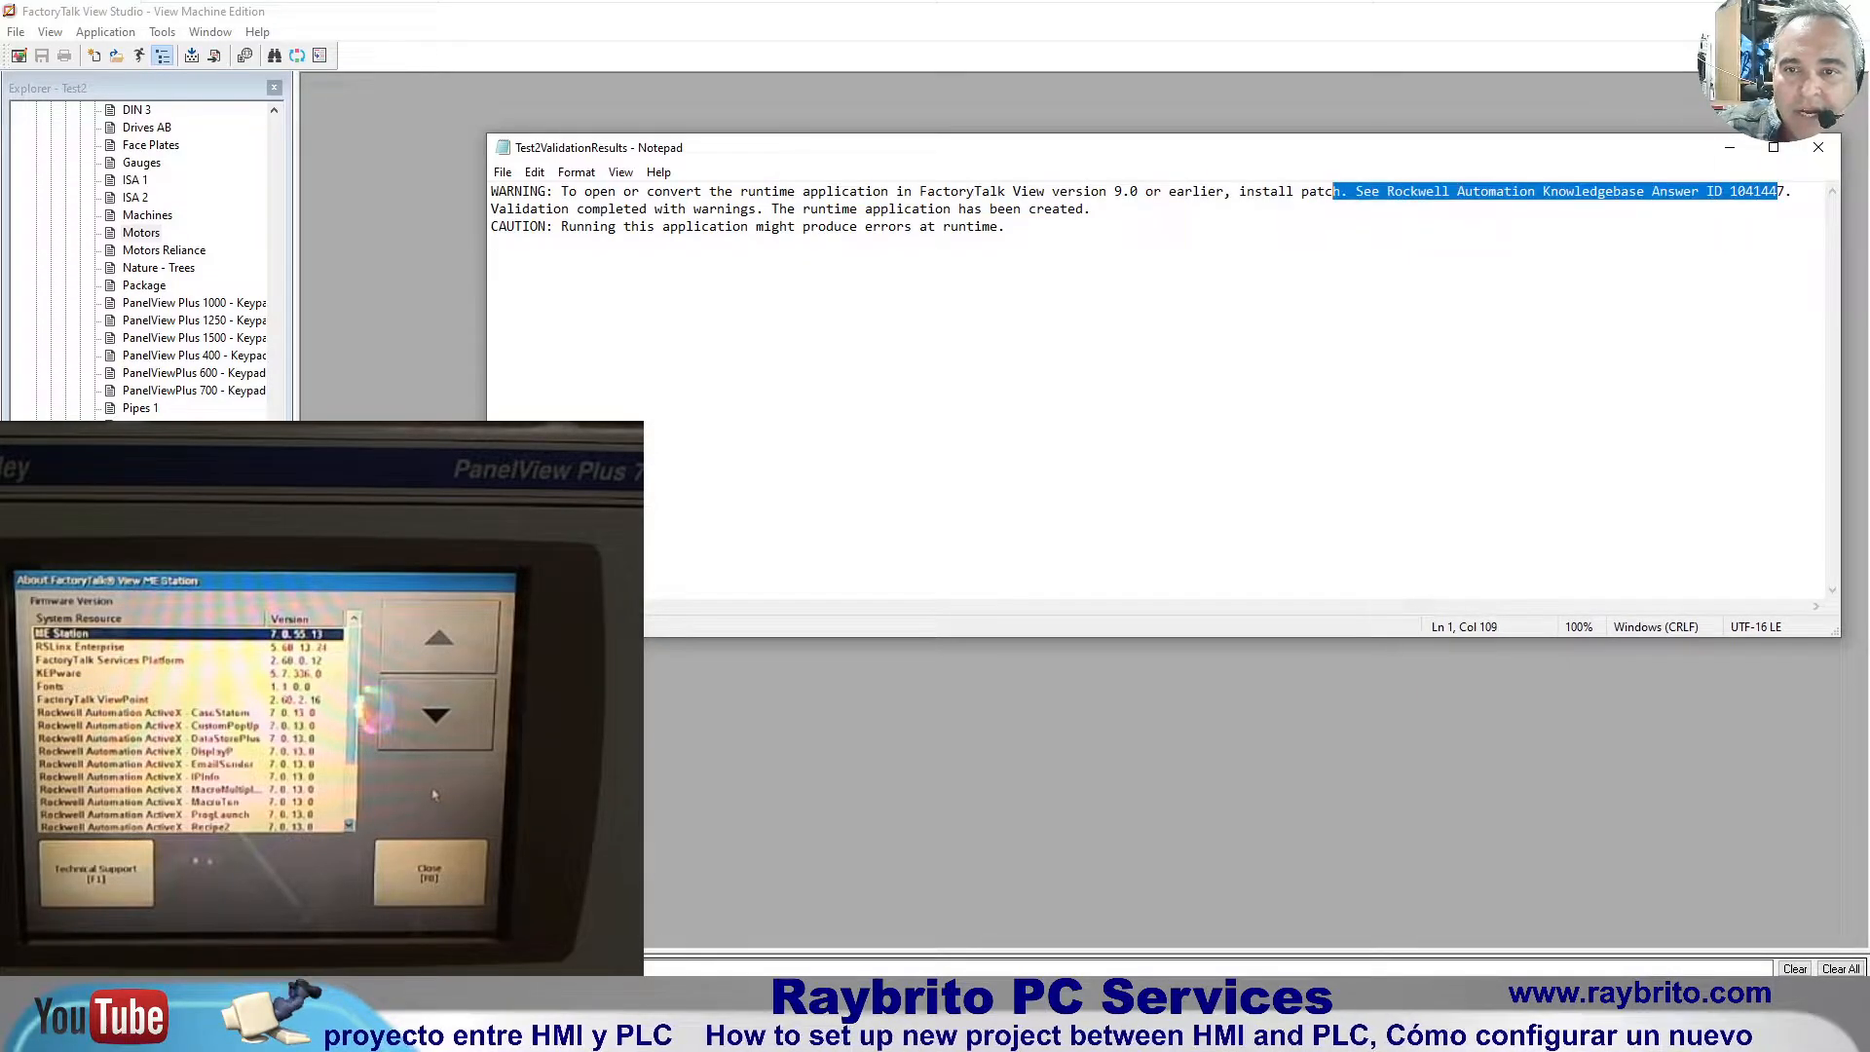
left_click_drag(562, 227, 1011, 239)
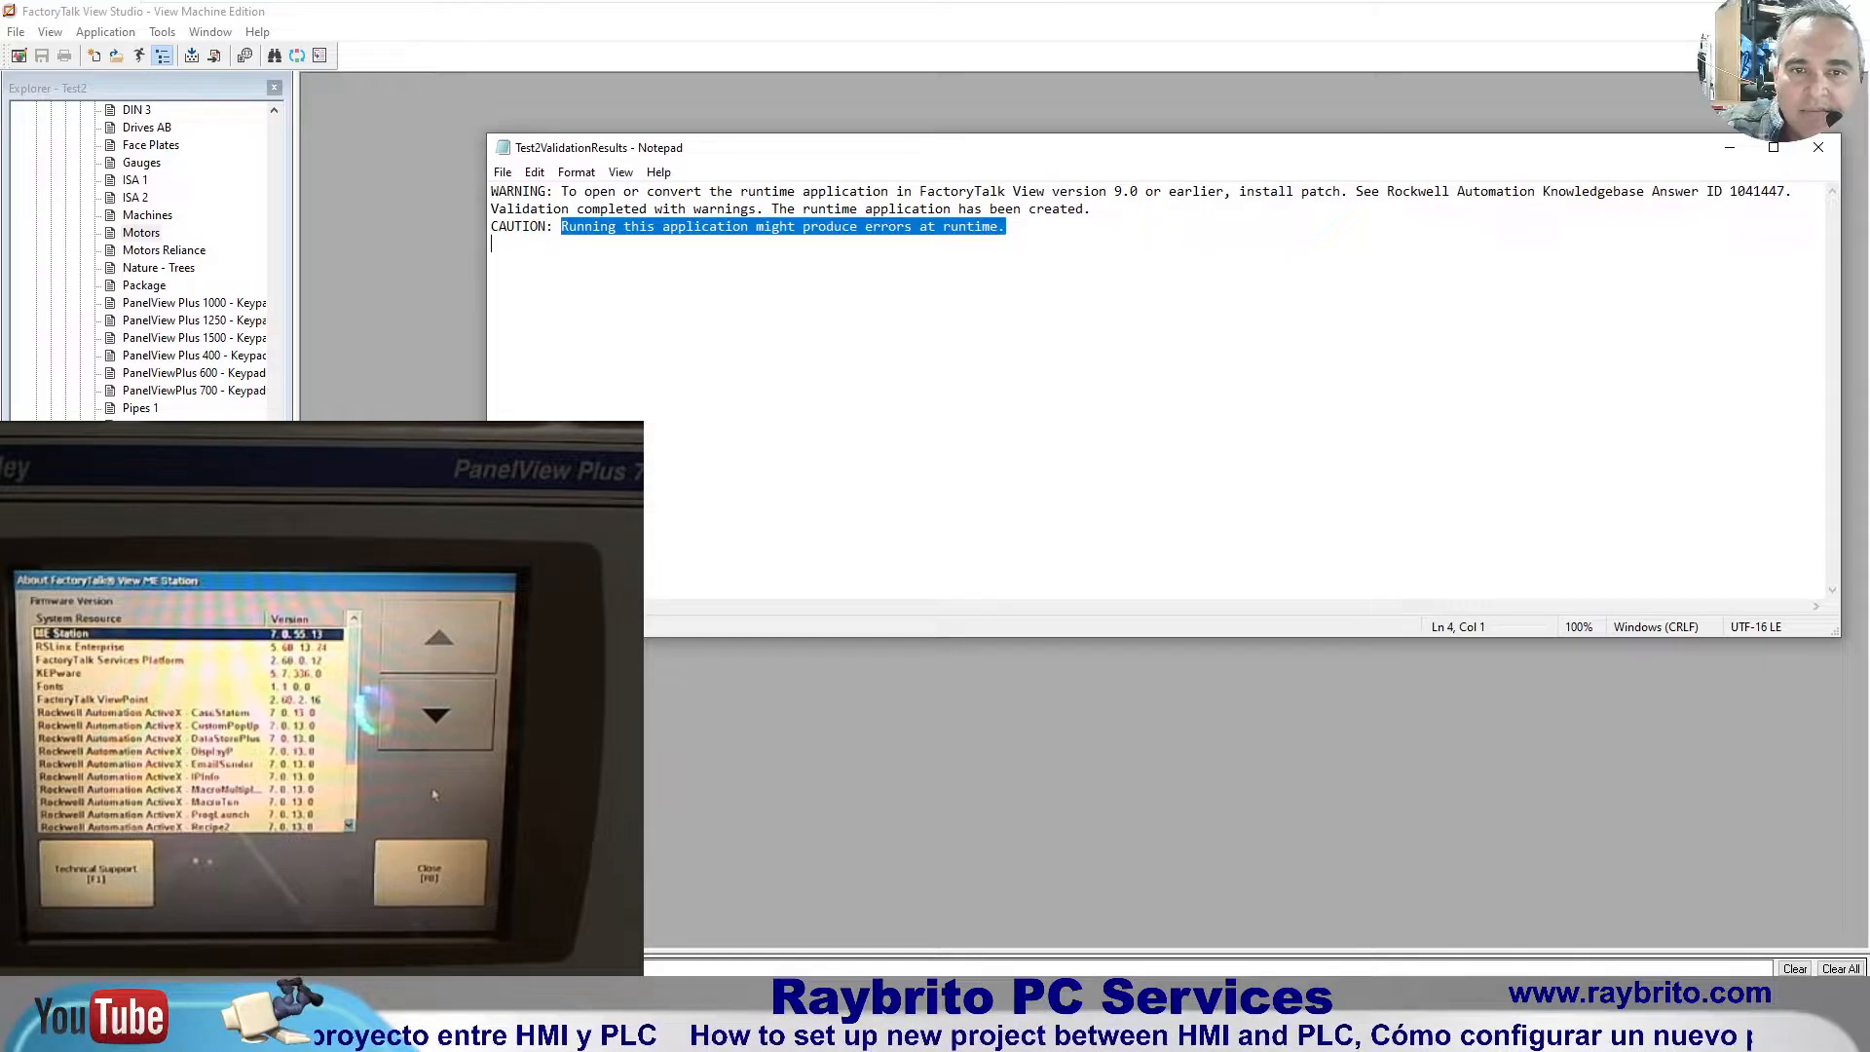
left_click(1012, 250)
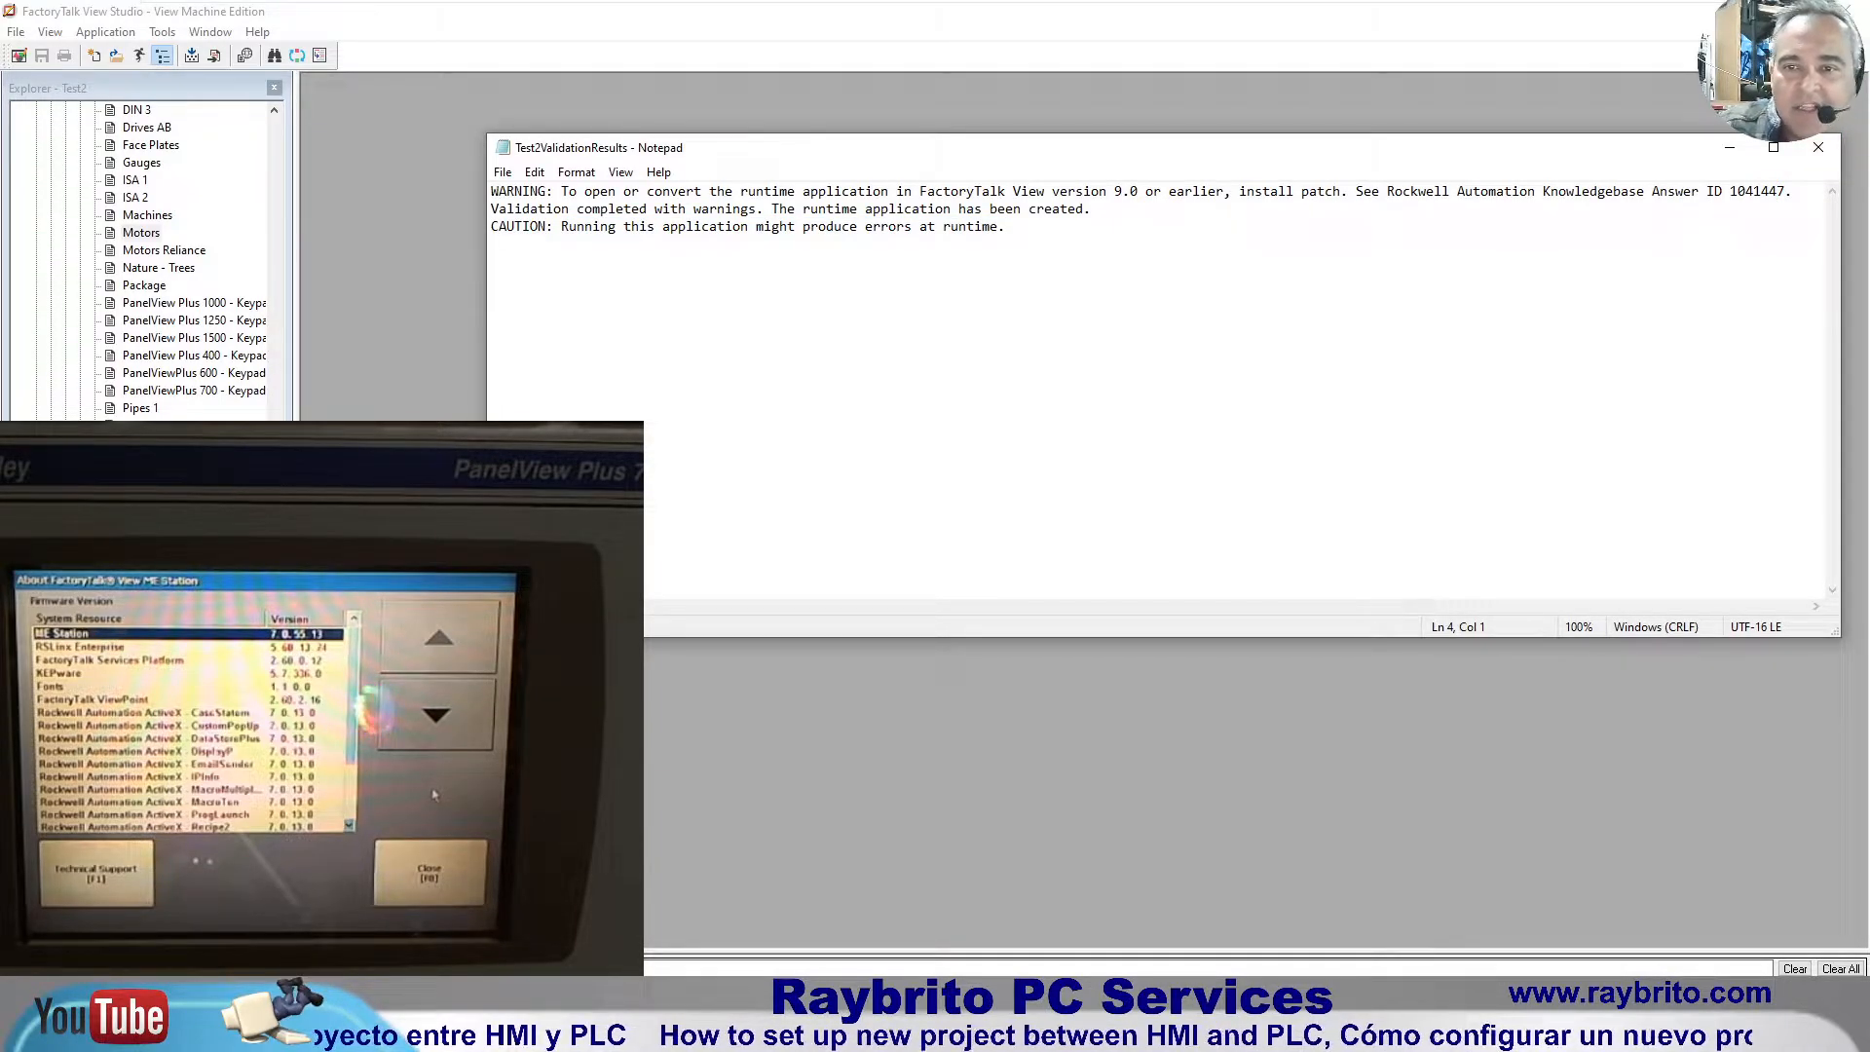
left_click_drag(1341, 191, 1020, 191)
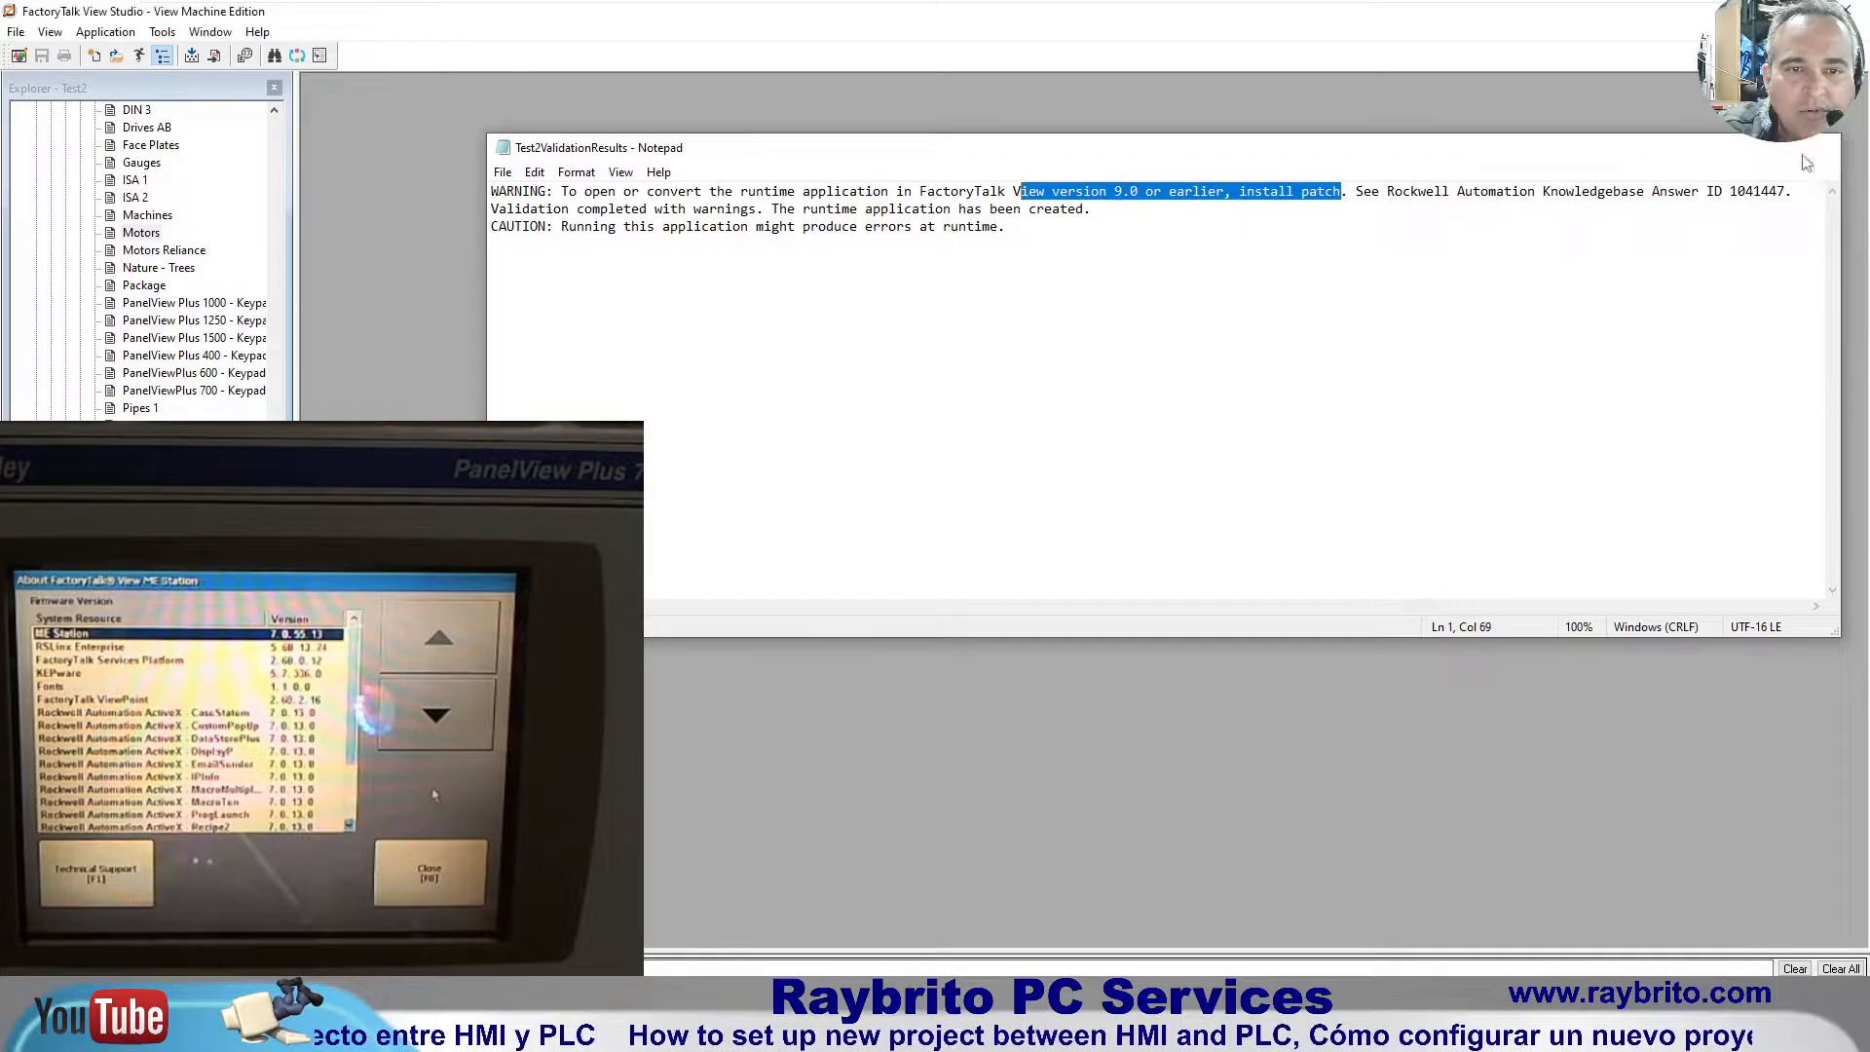
left_click(1821, 151)
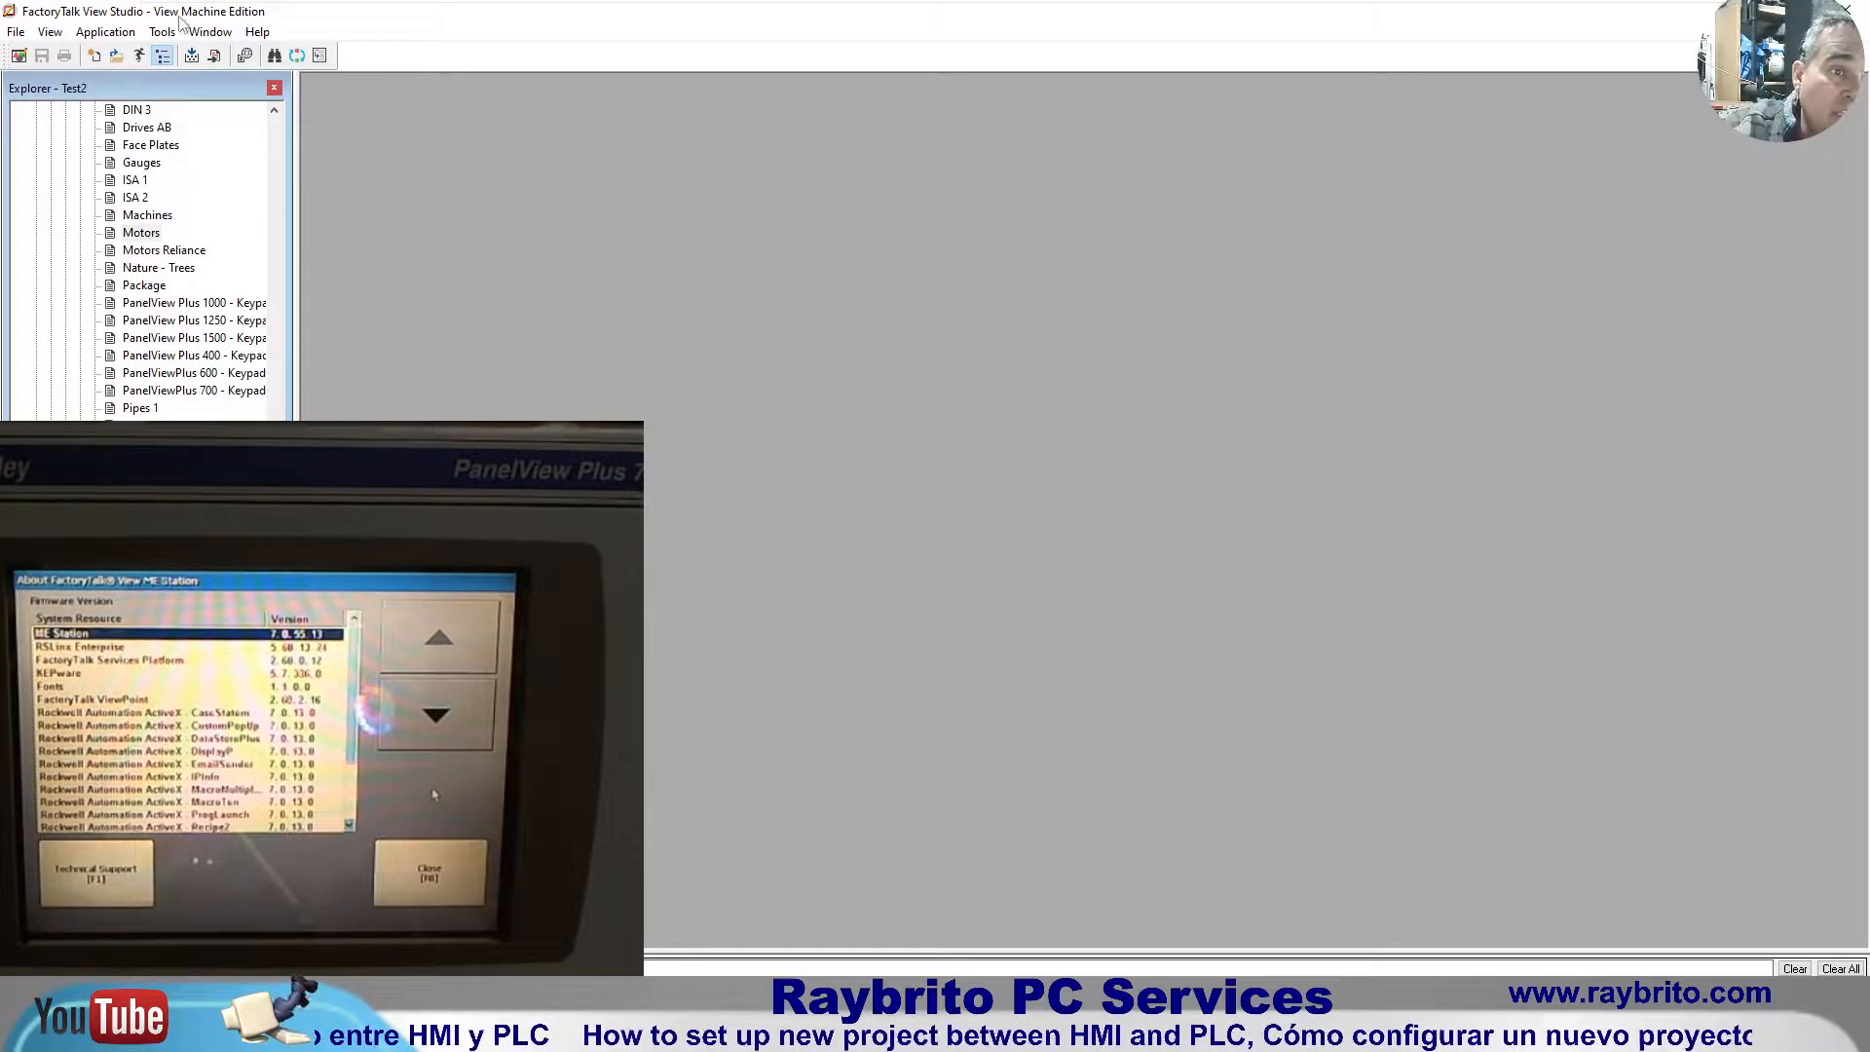
Step: Open the Transfer Utility and choose Test2.mer from the Runtime folder as the source file to download
left_click(216, 57)
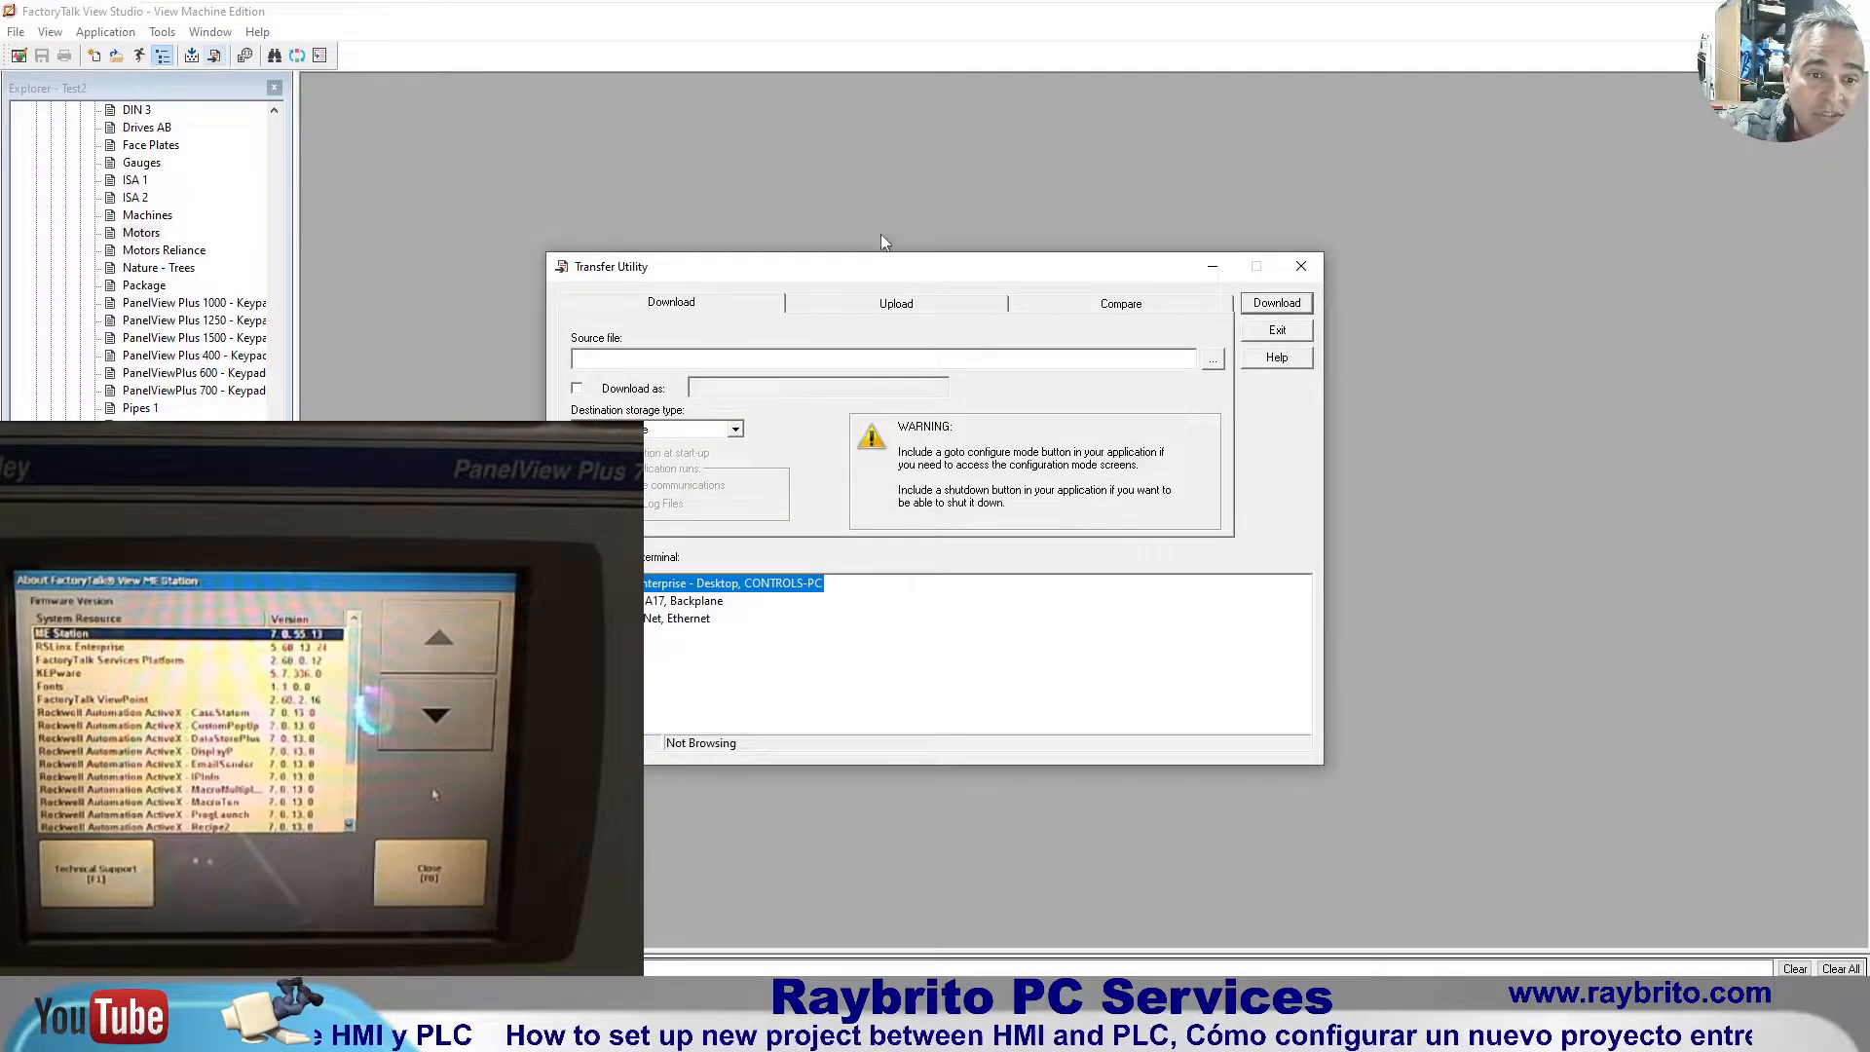
left_click_drag(730, 267, 614, 151)
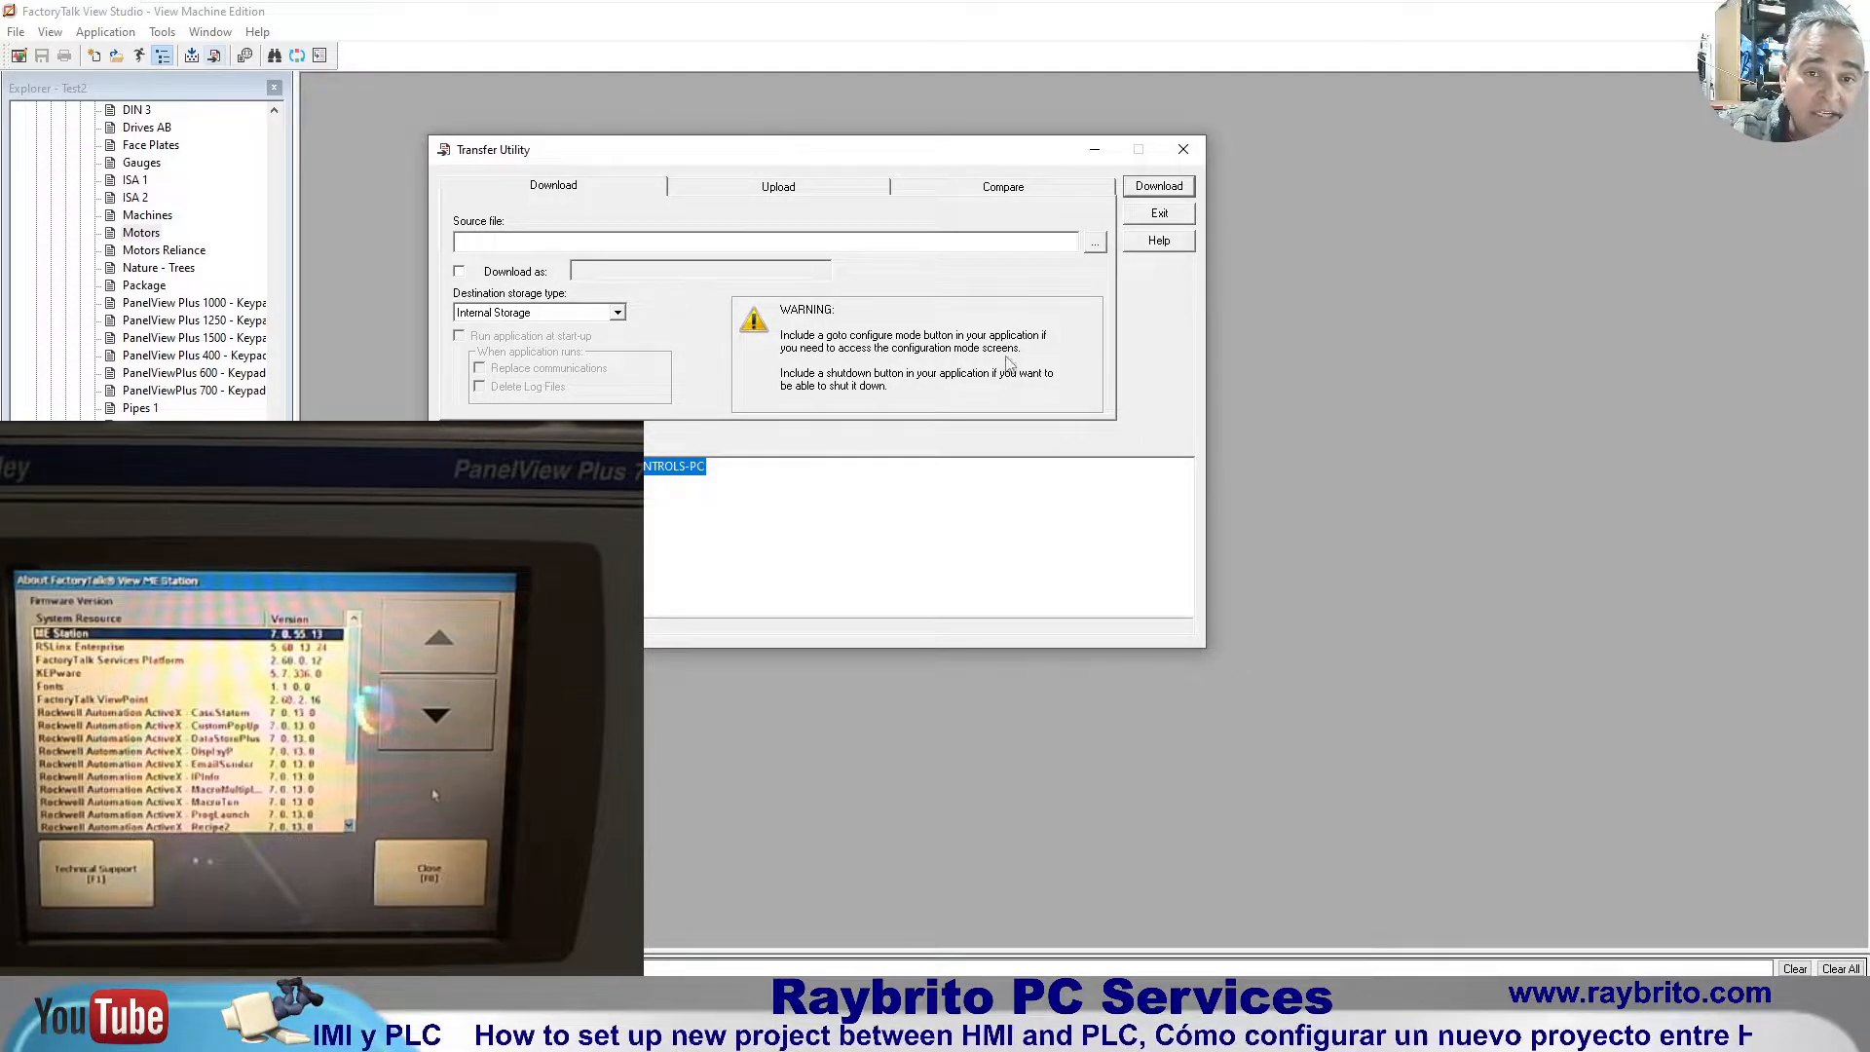
left_click(1094, 243)
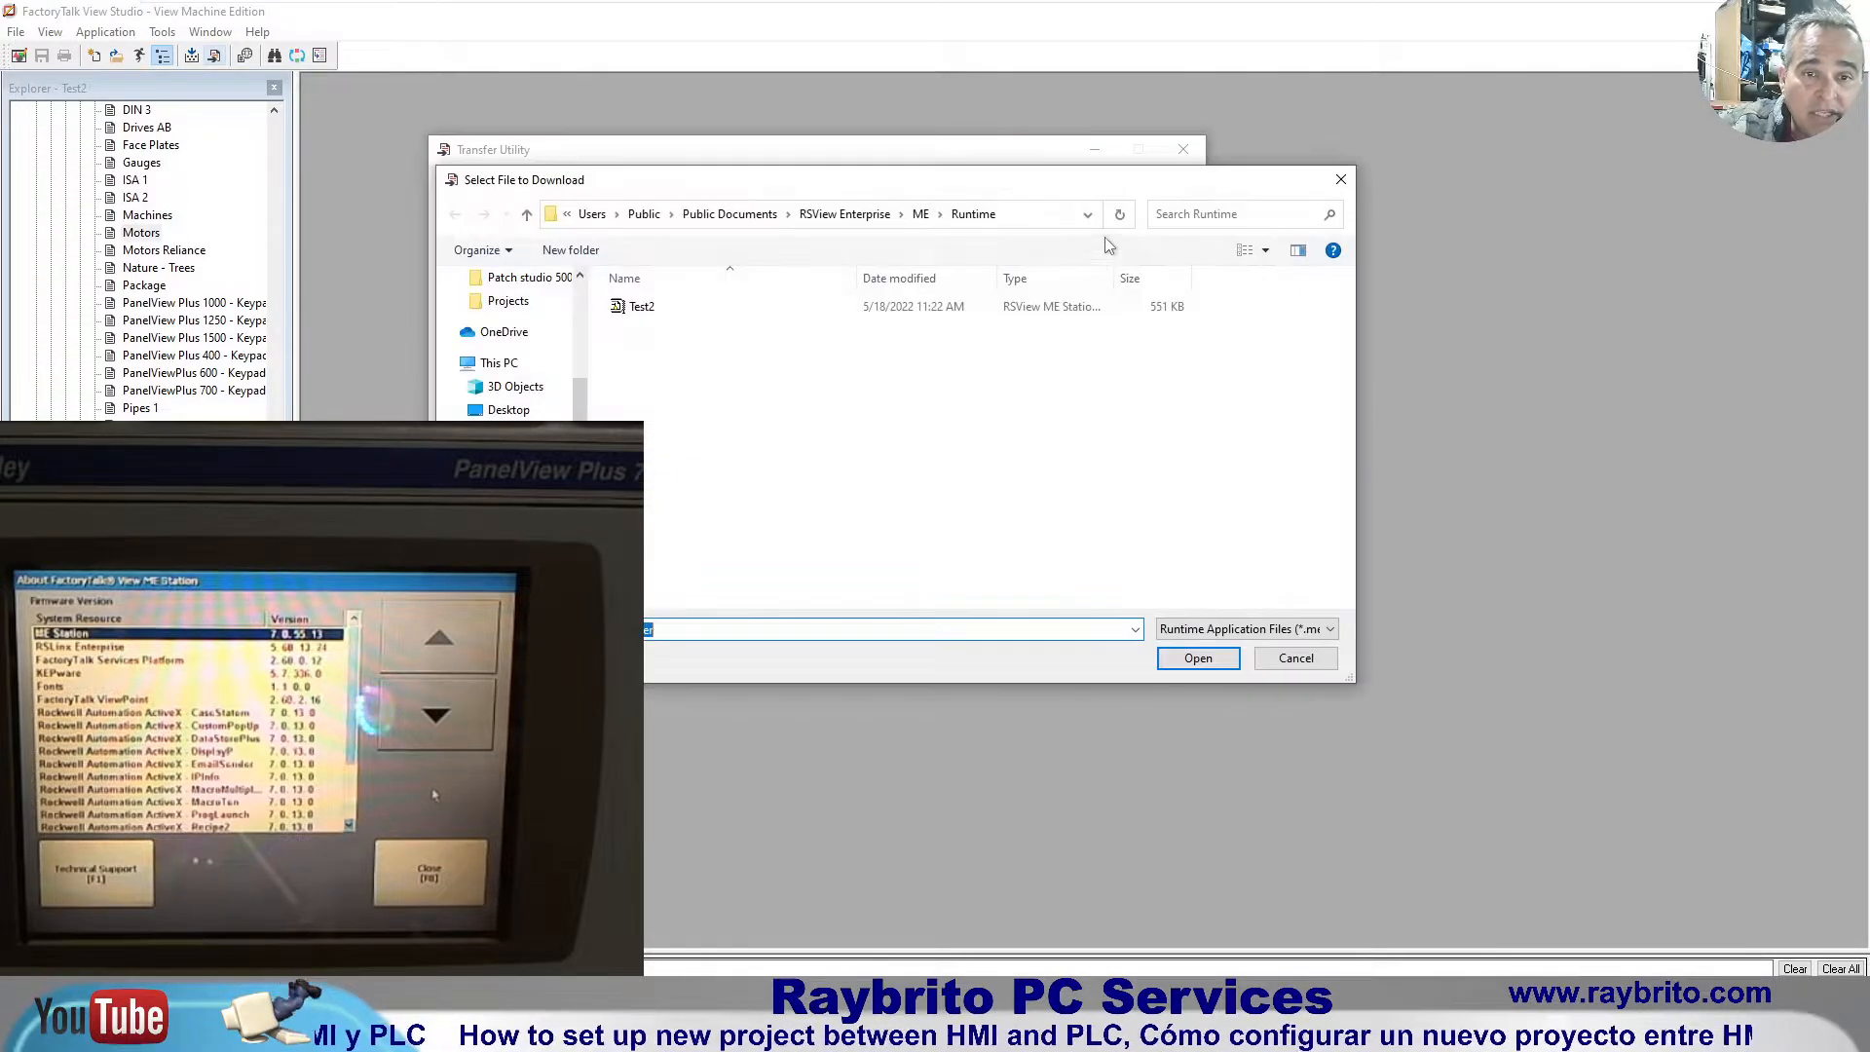
left_click(655, 310)
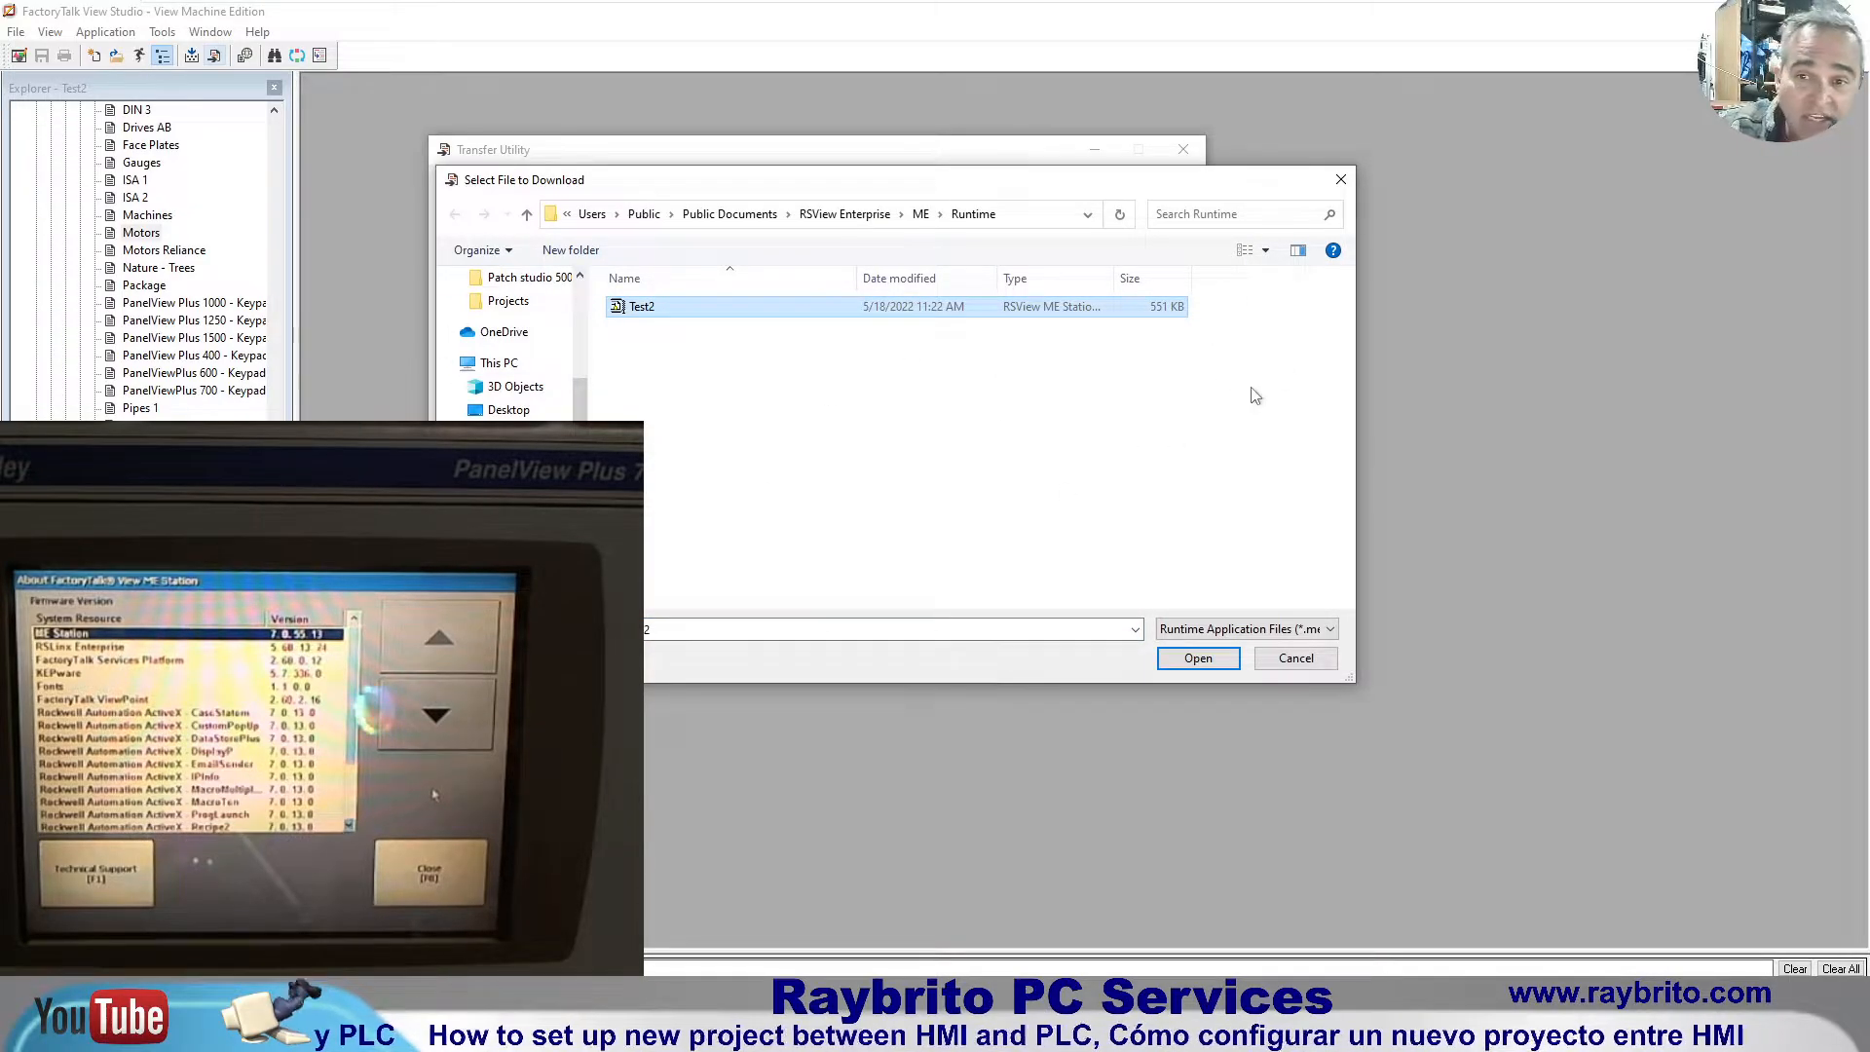
left_click(1199, 659)
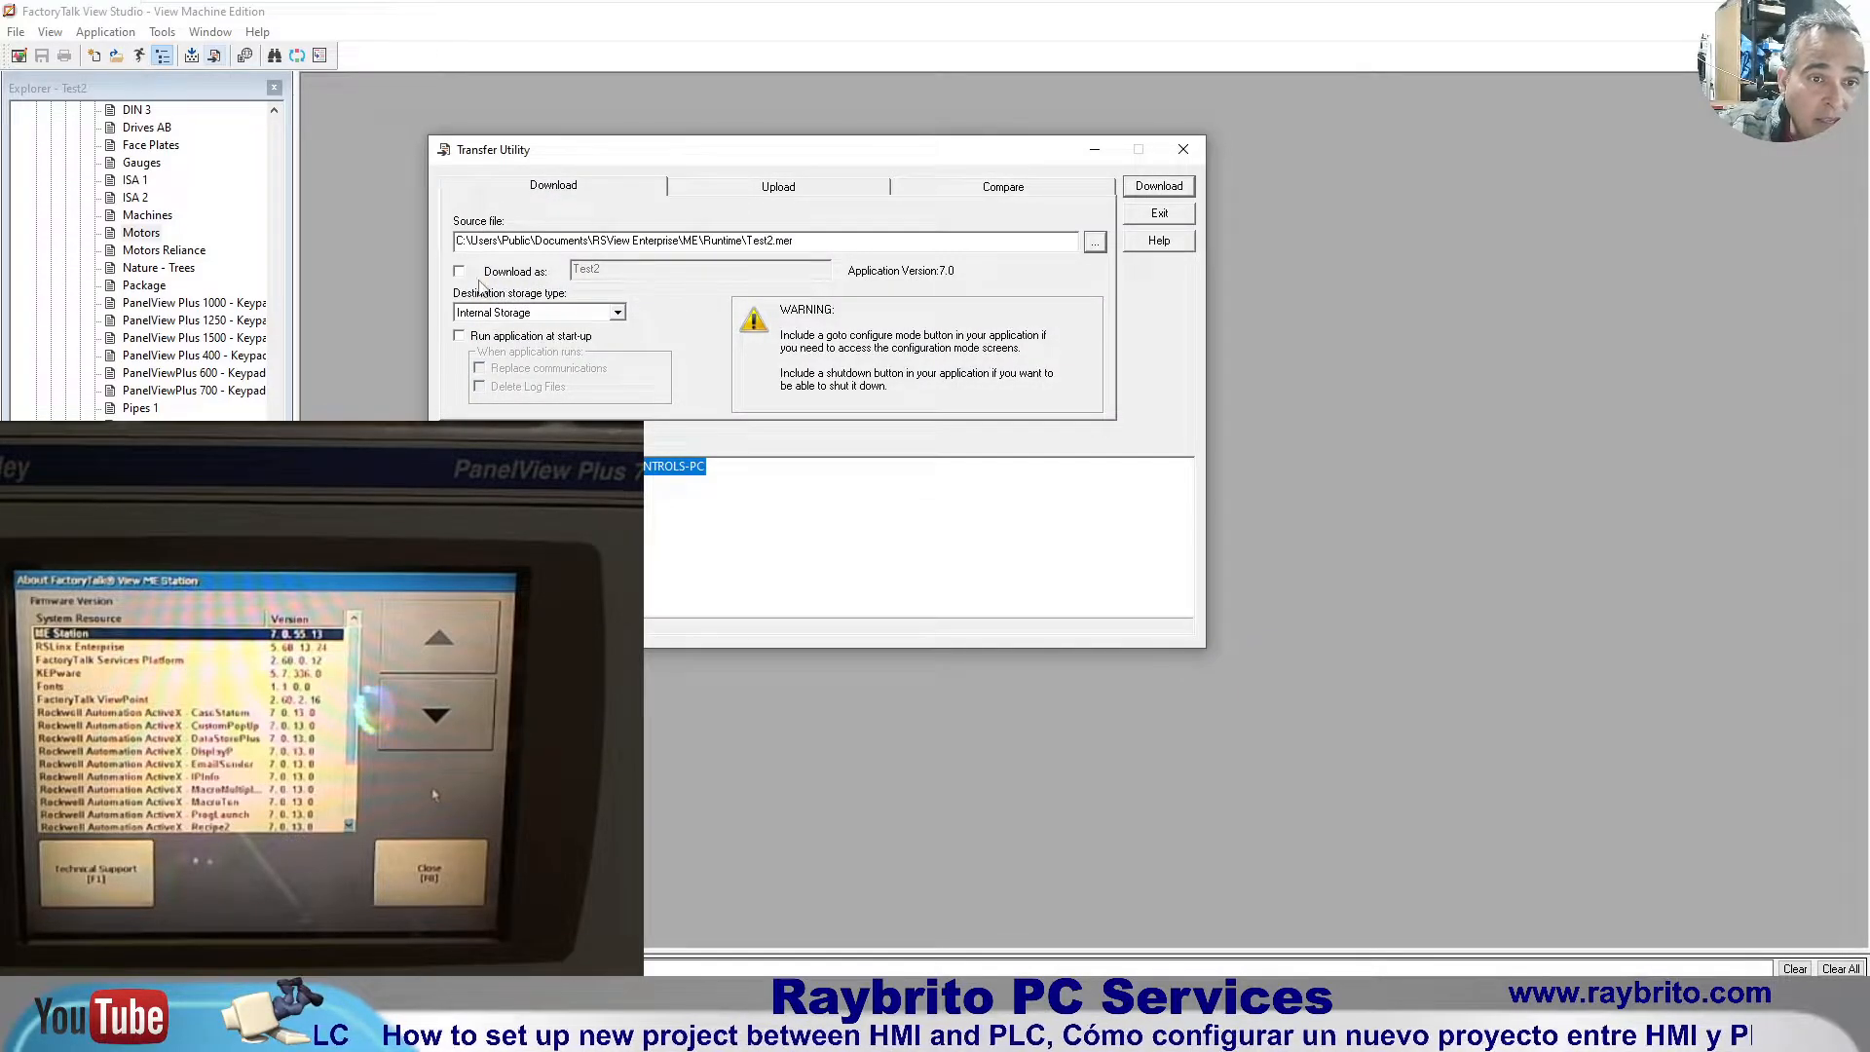
Step: Set the download to run the application at start-up, replacing communications and deleting log files, and move the Transfer Utility aside
left_click(458, 336)
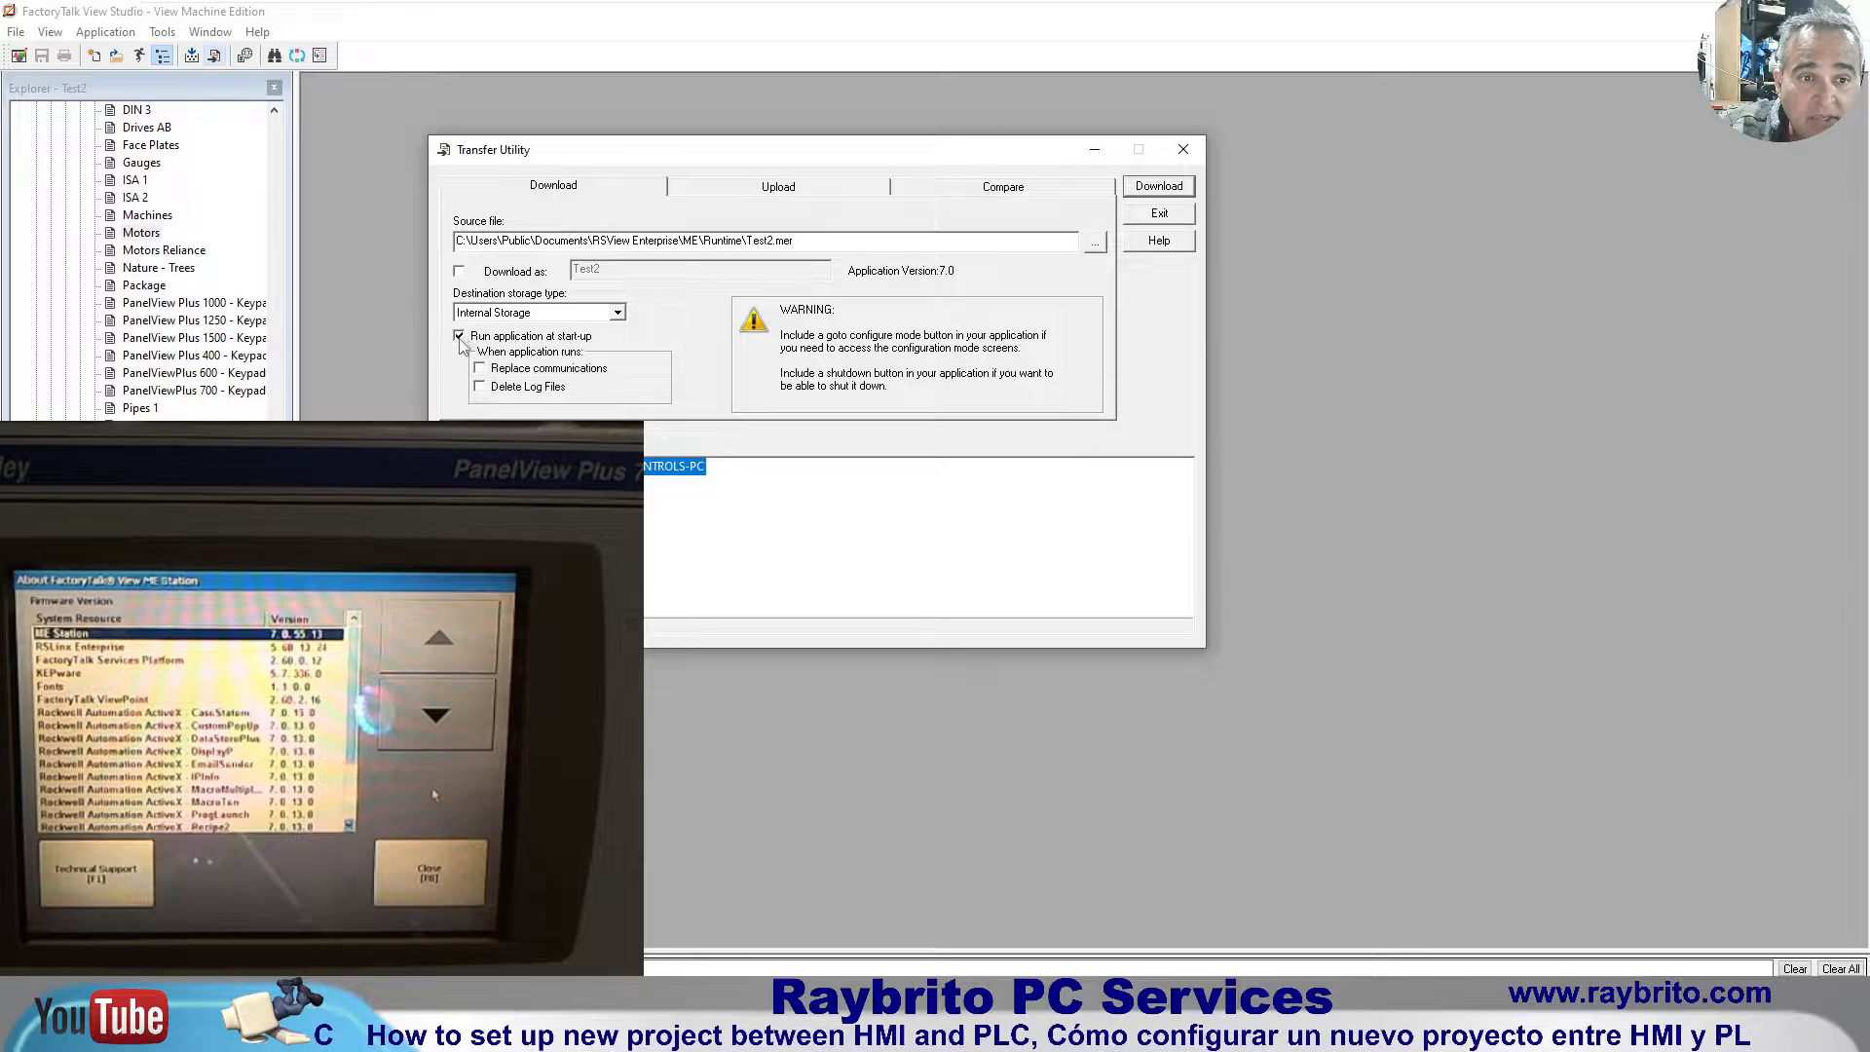
left_click(483, 390)
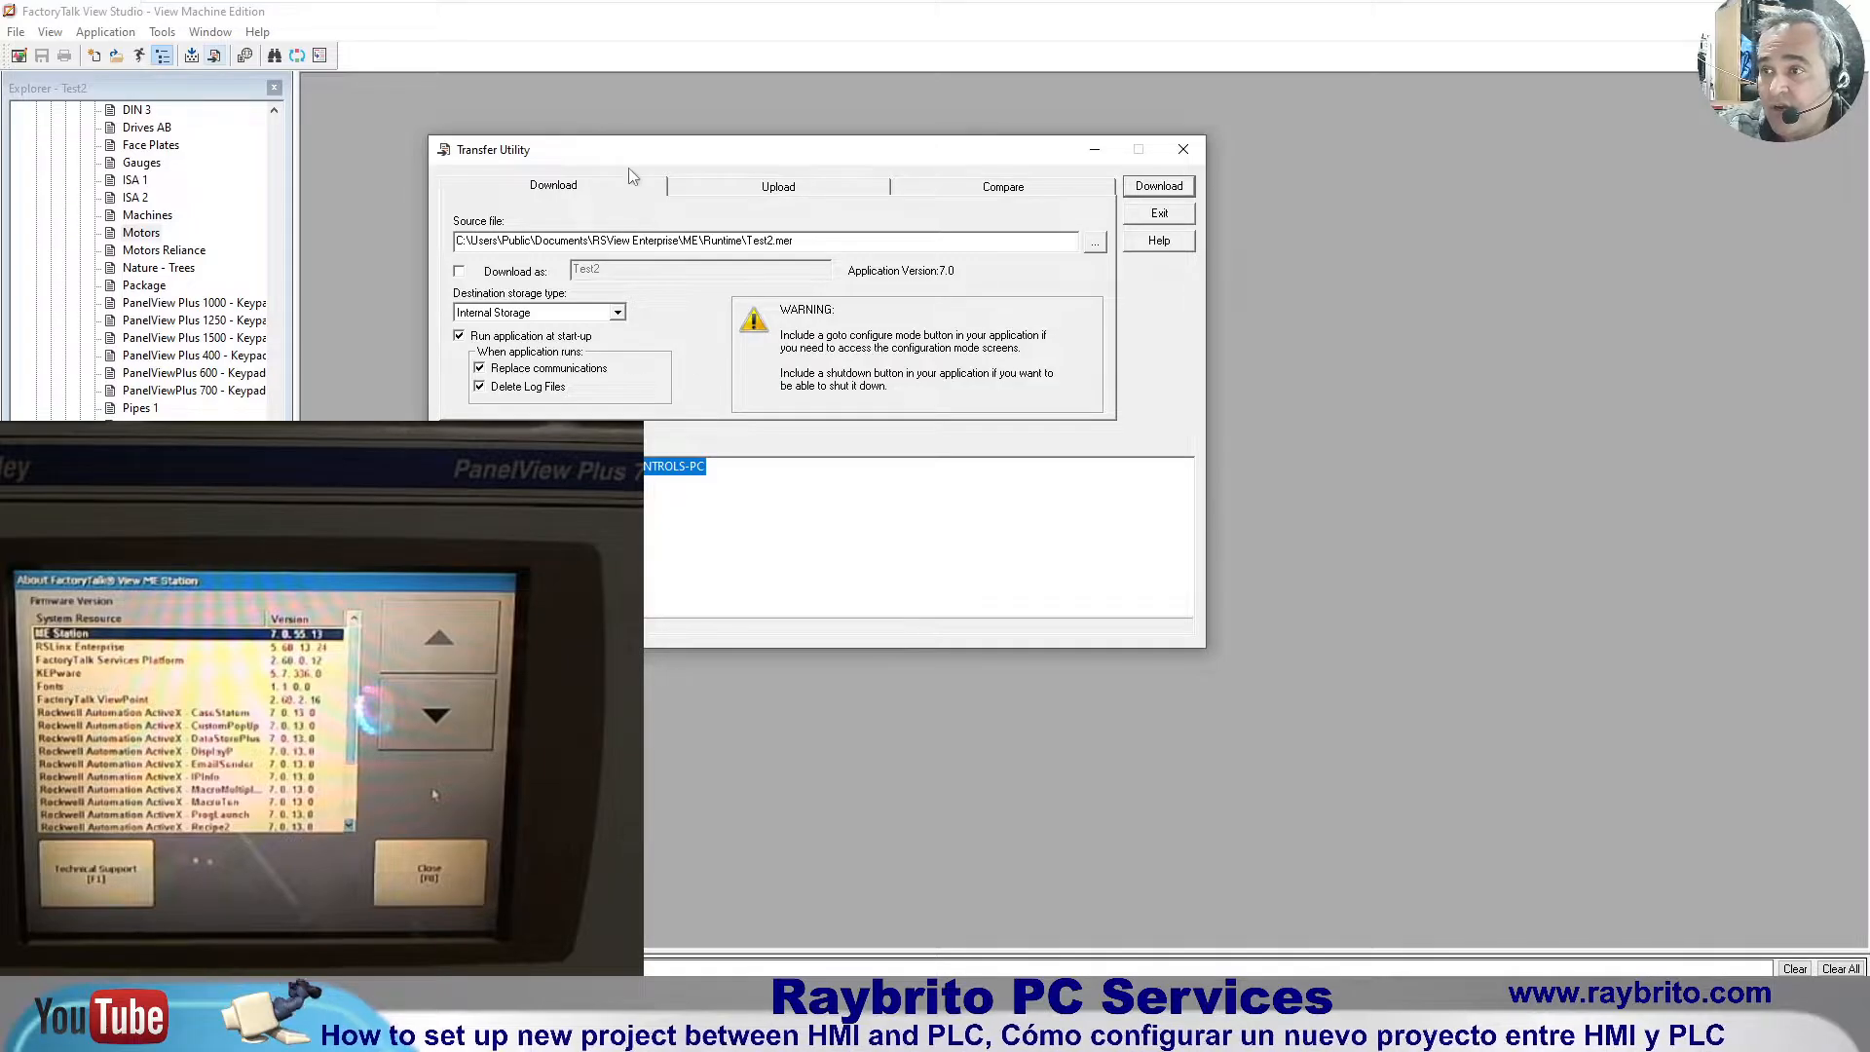
left_click_drag(629, 156, 1223, 181)
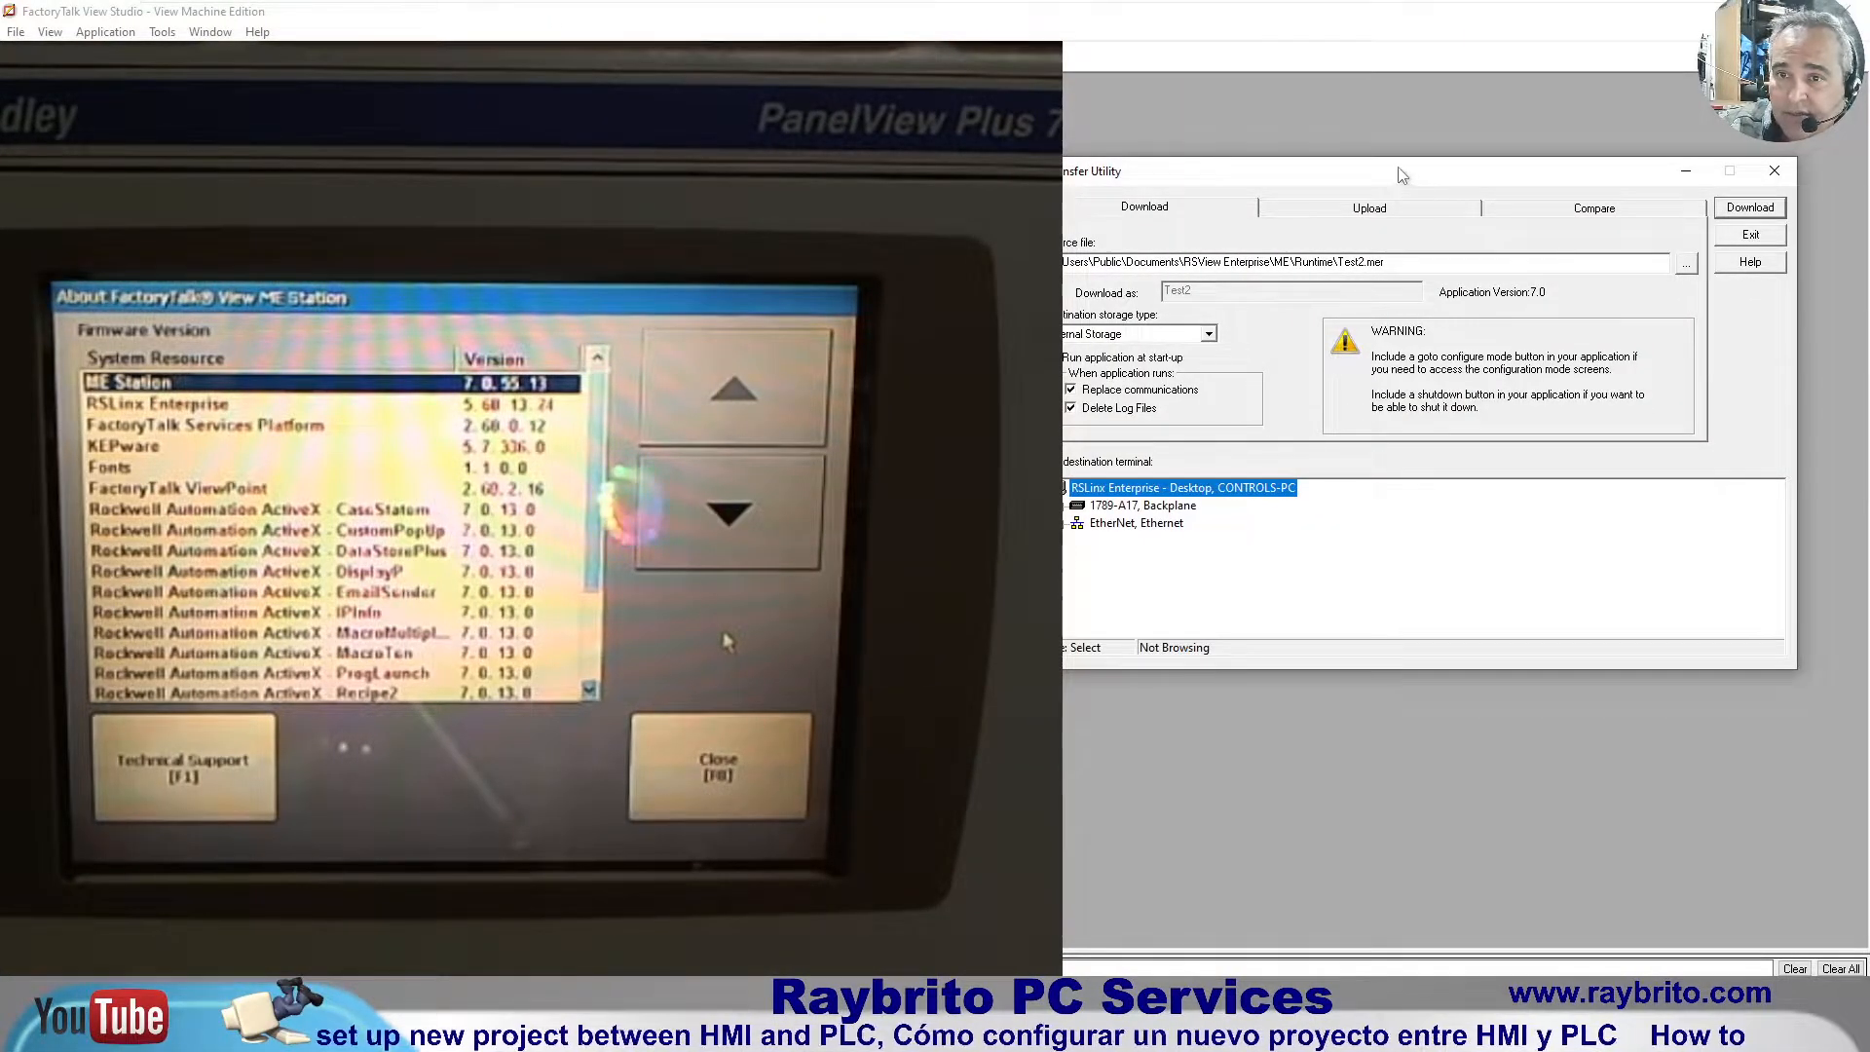
left_click_drag(1387, 169, 1434, 168)
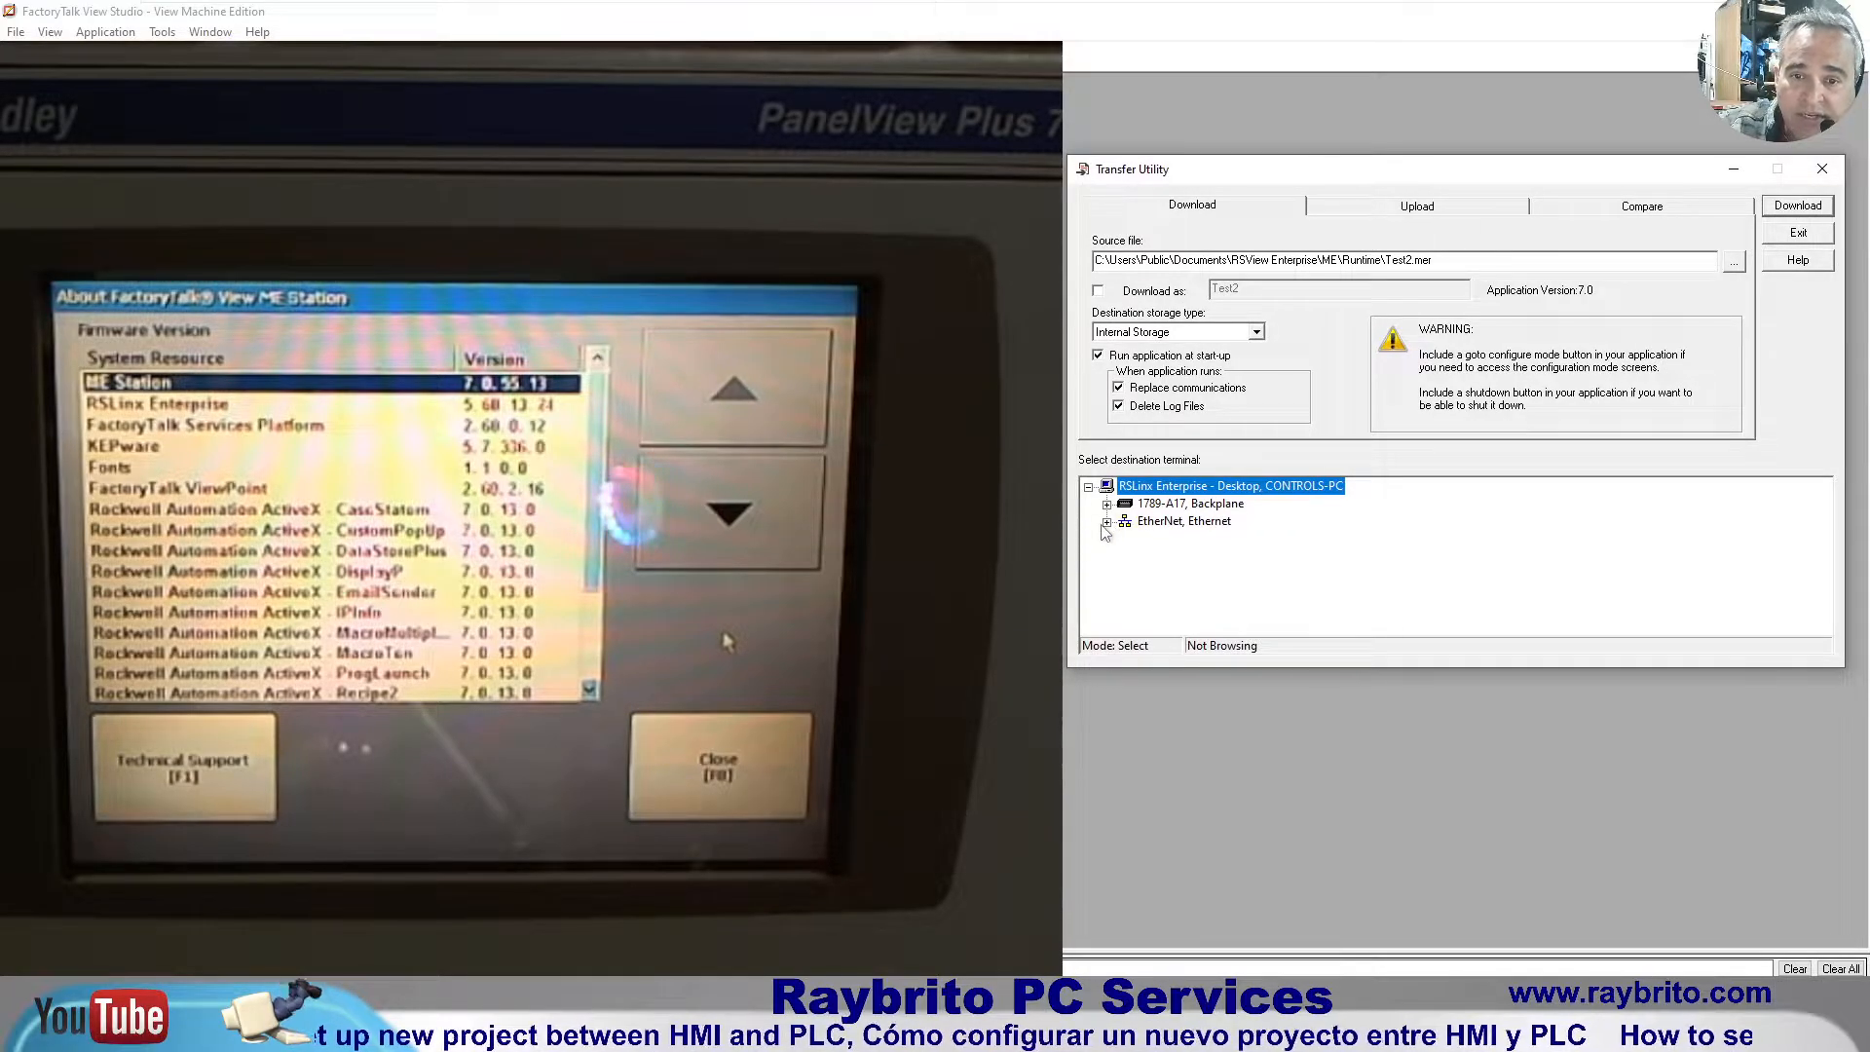
Step: Download Test2.mer to the PanelView Plus_6 700 terminal at 192.168.11.161 on the Ethernet network and exit the Transfer Utility
double_click(1183, 521)
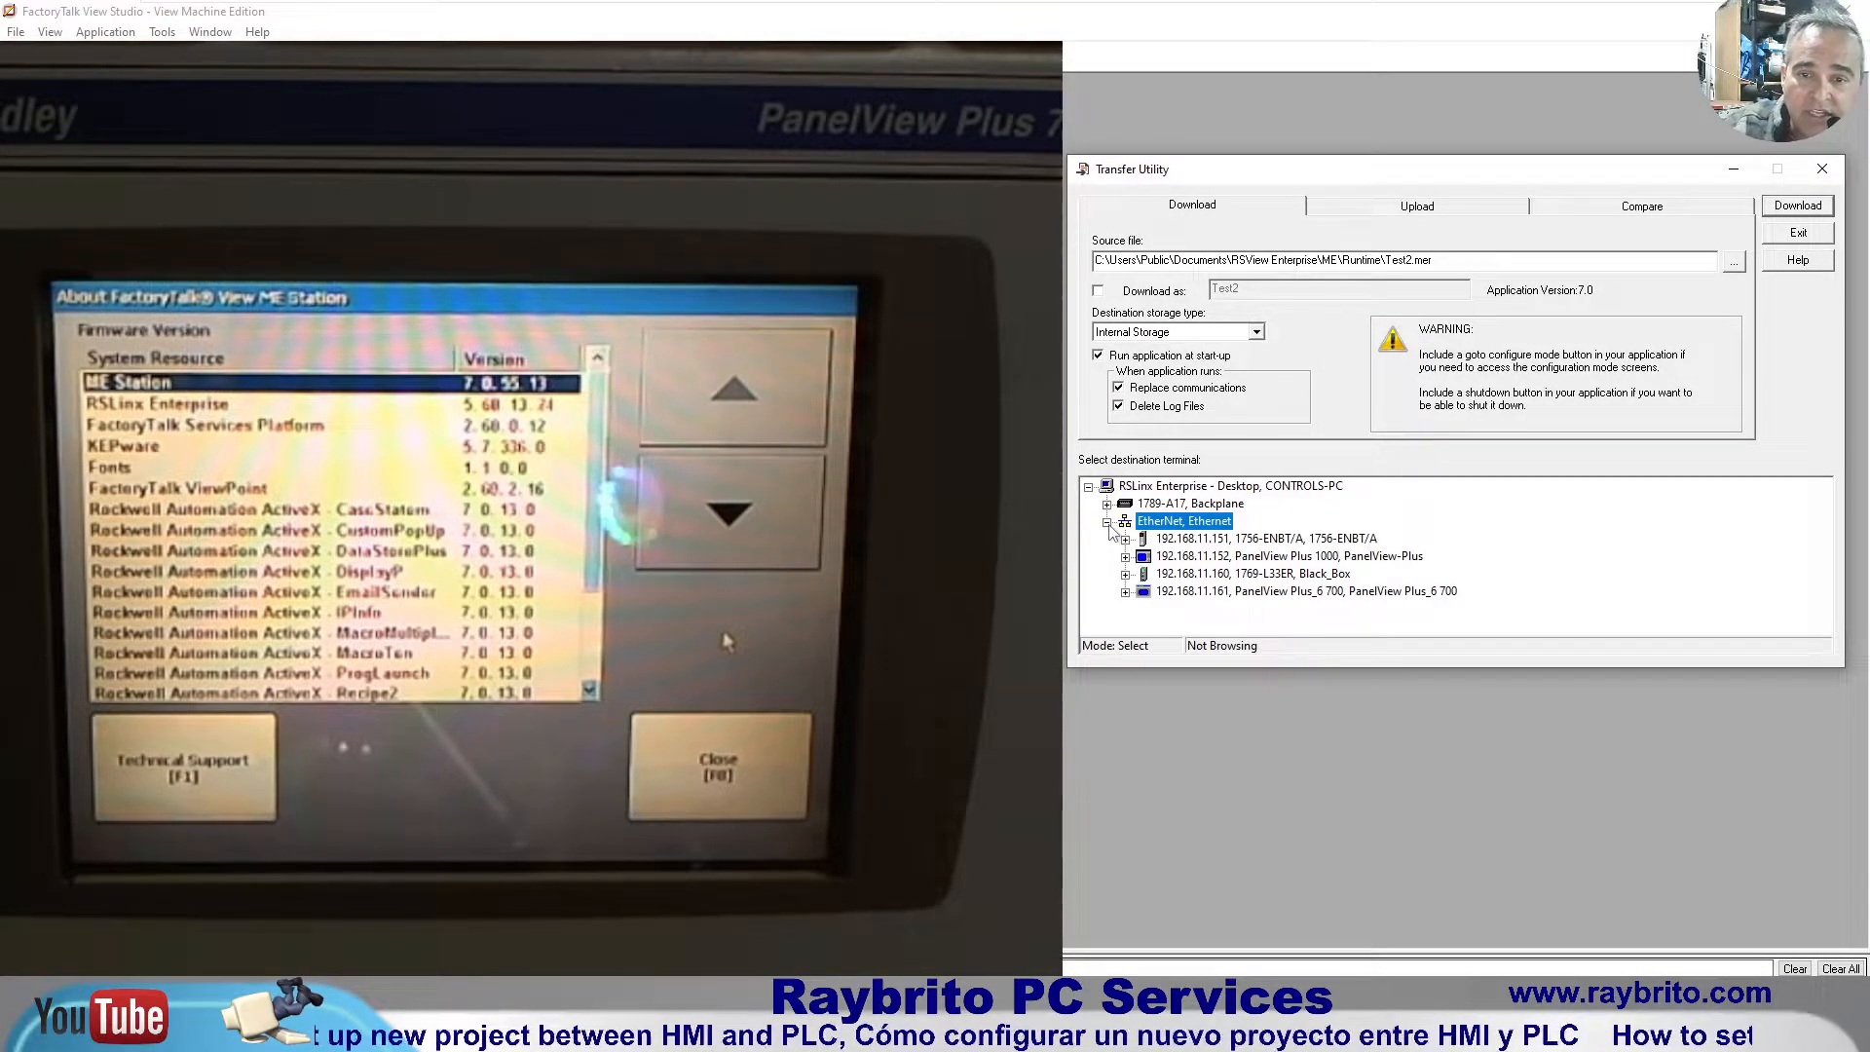
left_click(1196, 593)
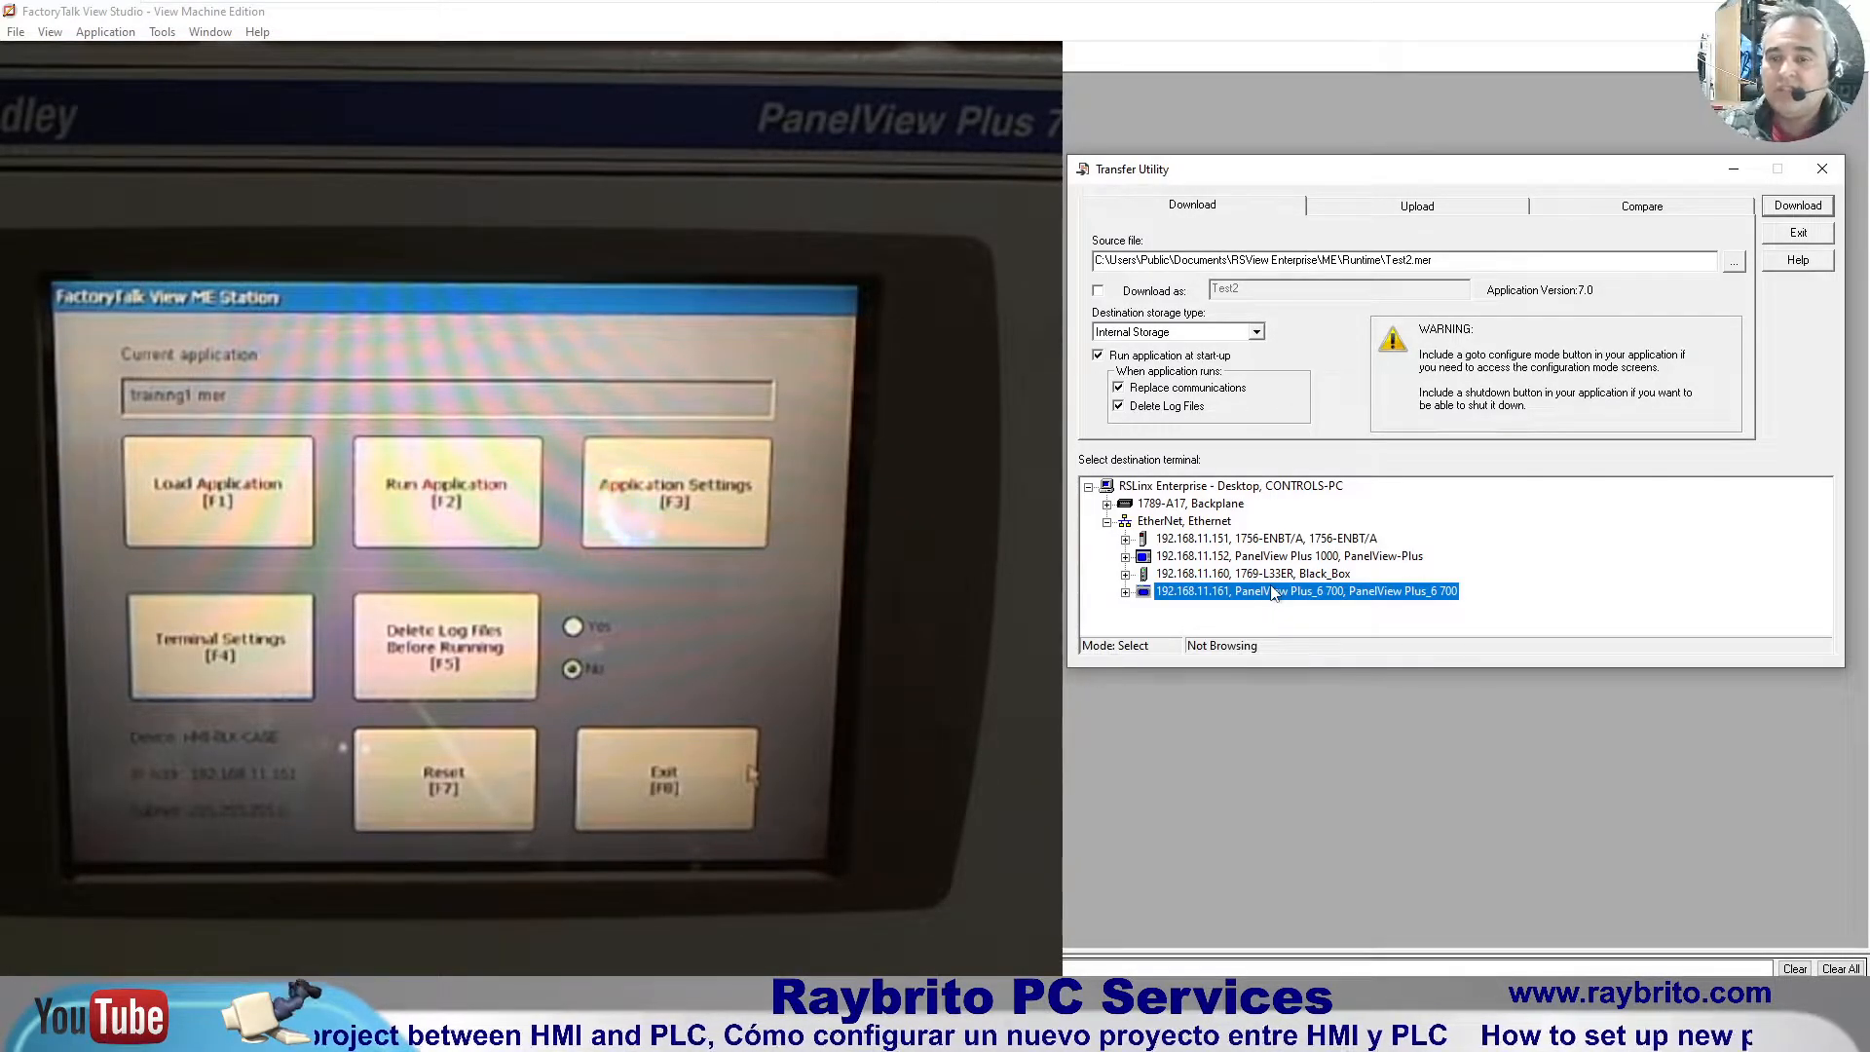
left_click(1802, 211)
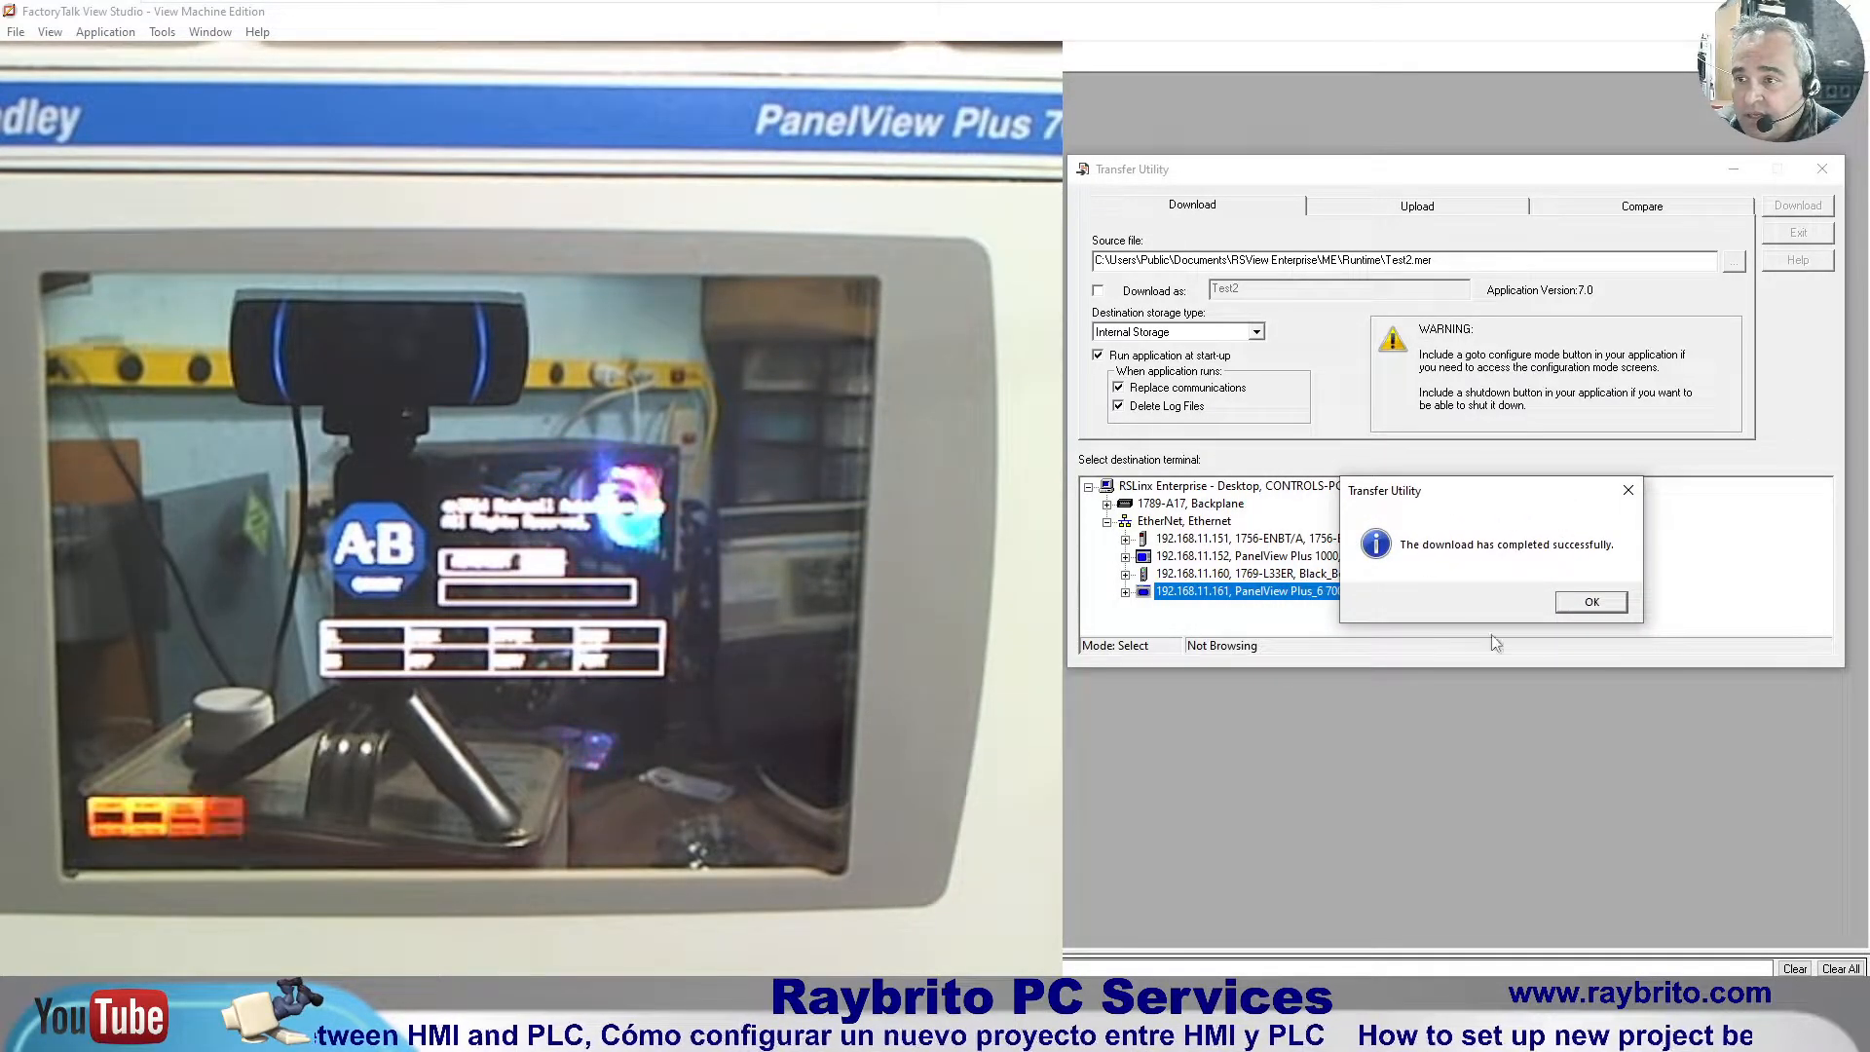
left_click(1589, 605)
left_click(1813, 232)
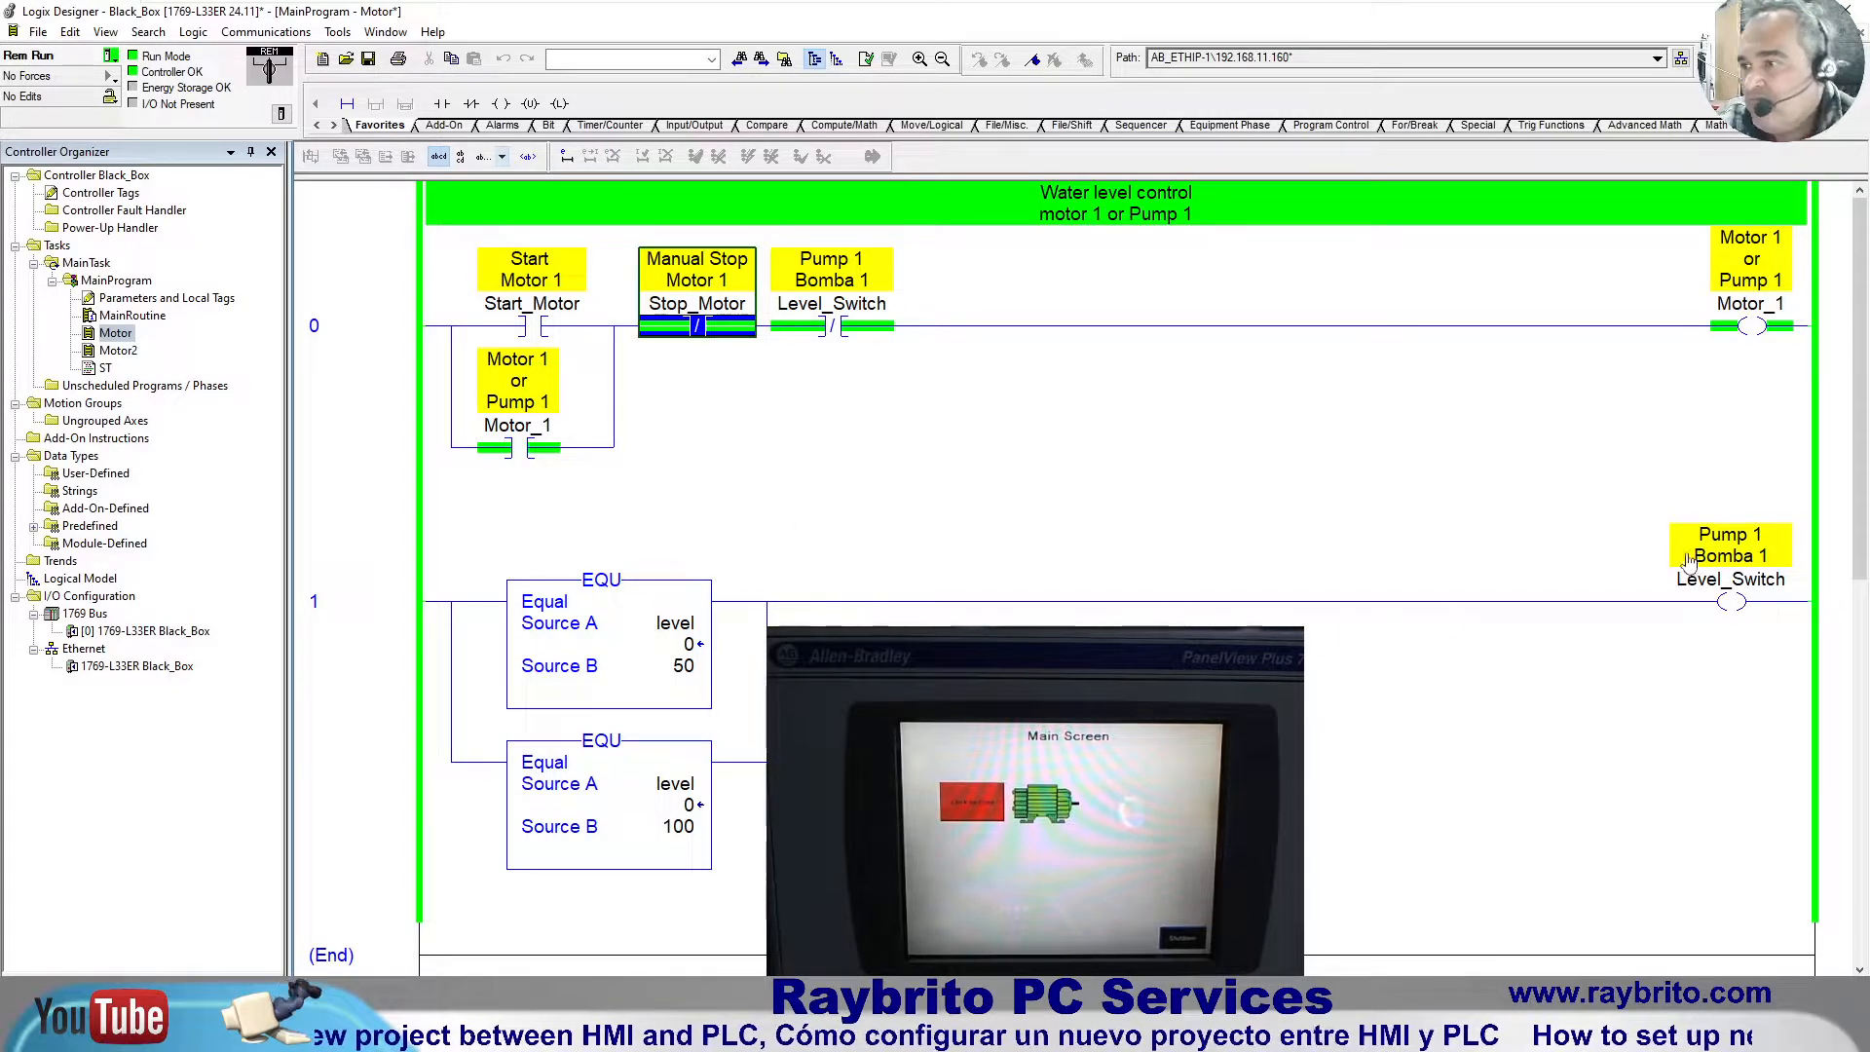
Step: Switch to FactoryTalk View Studio, collapse the Libraries folder and open the MAIN display of Test2
mouse_move(721, 4)
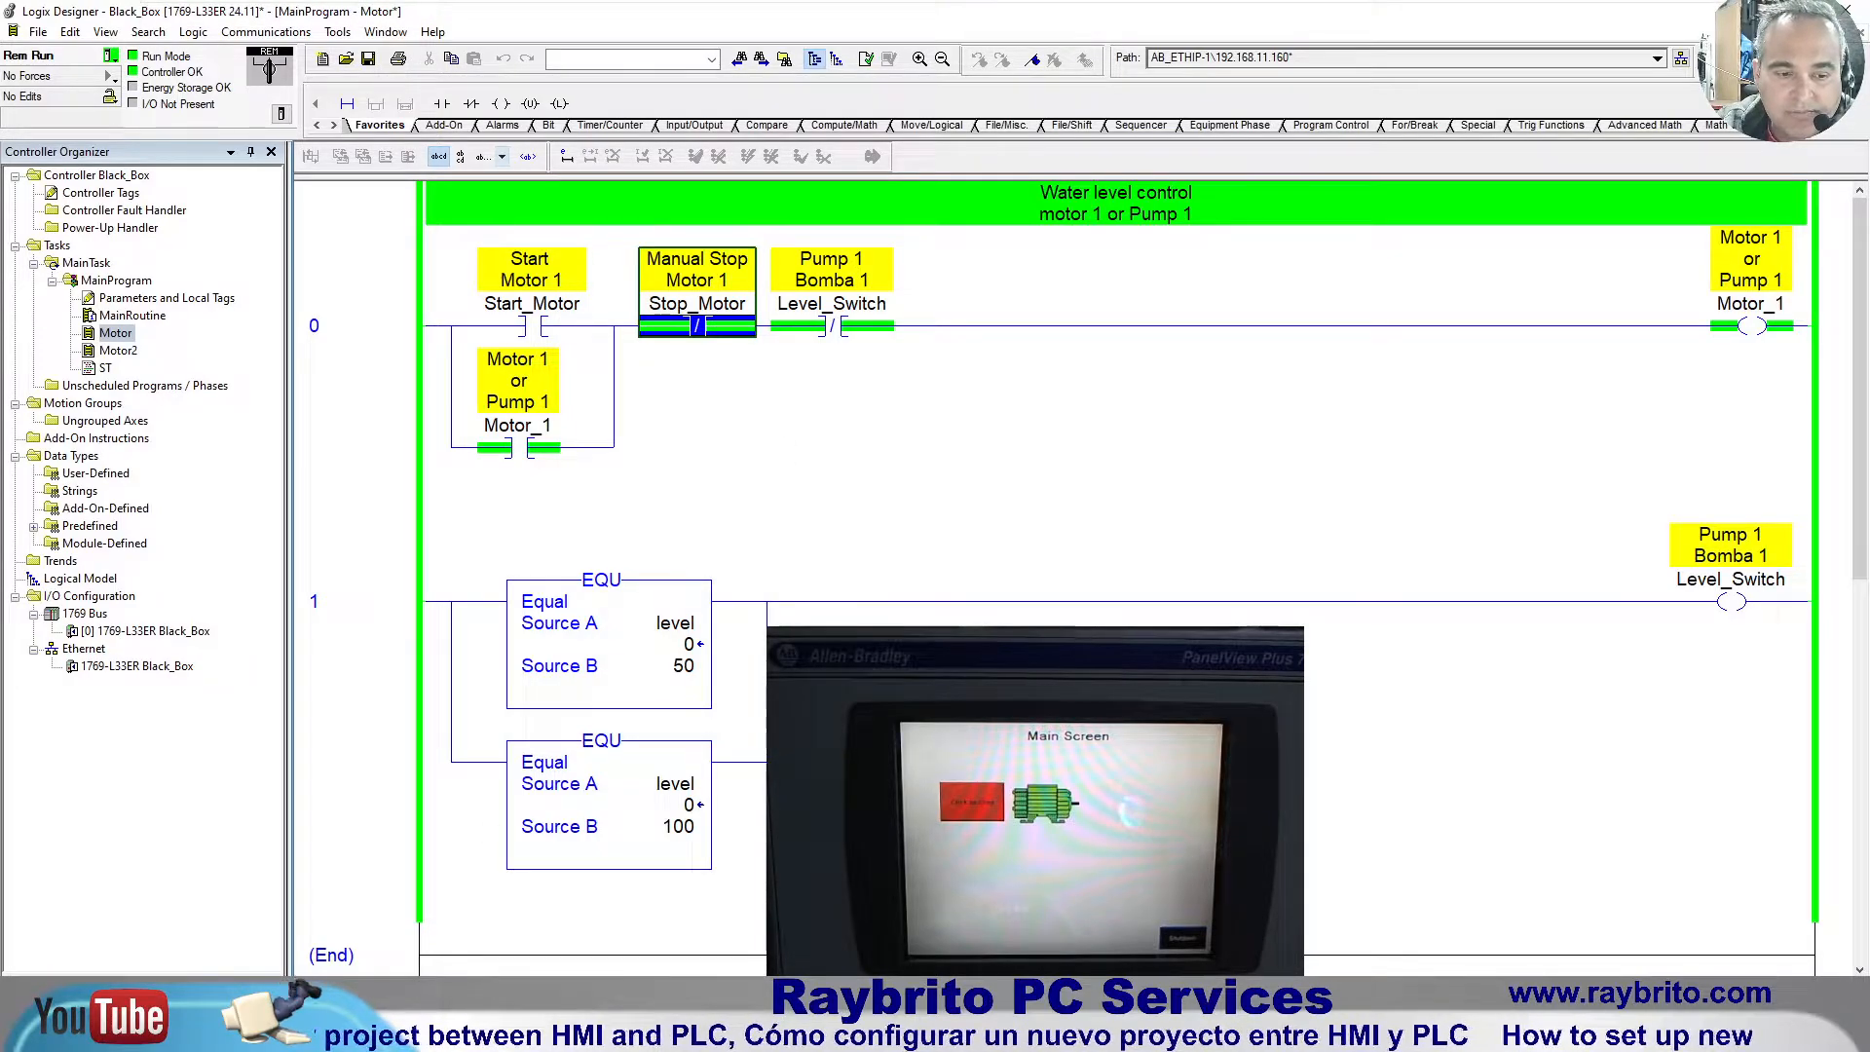
left_click(458, 1034)
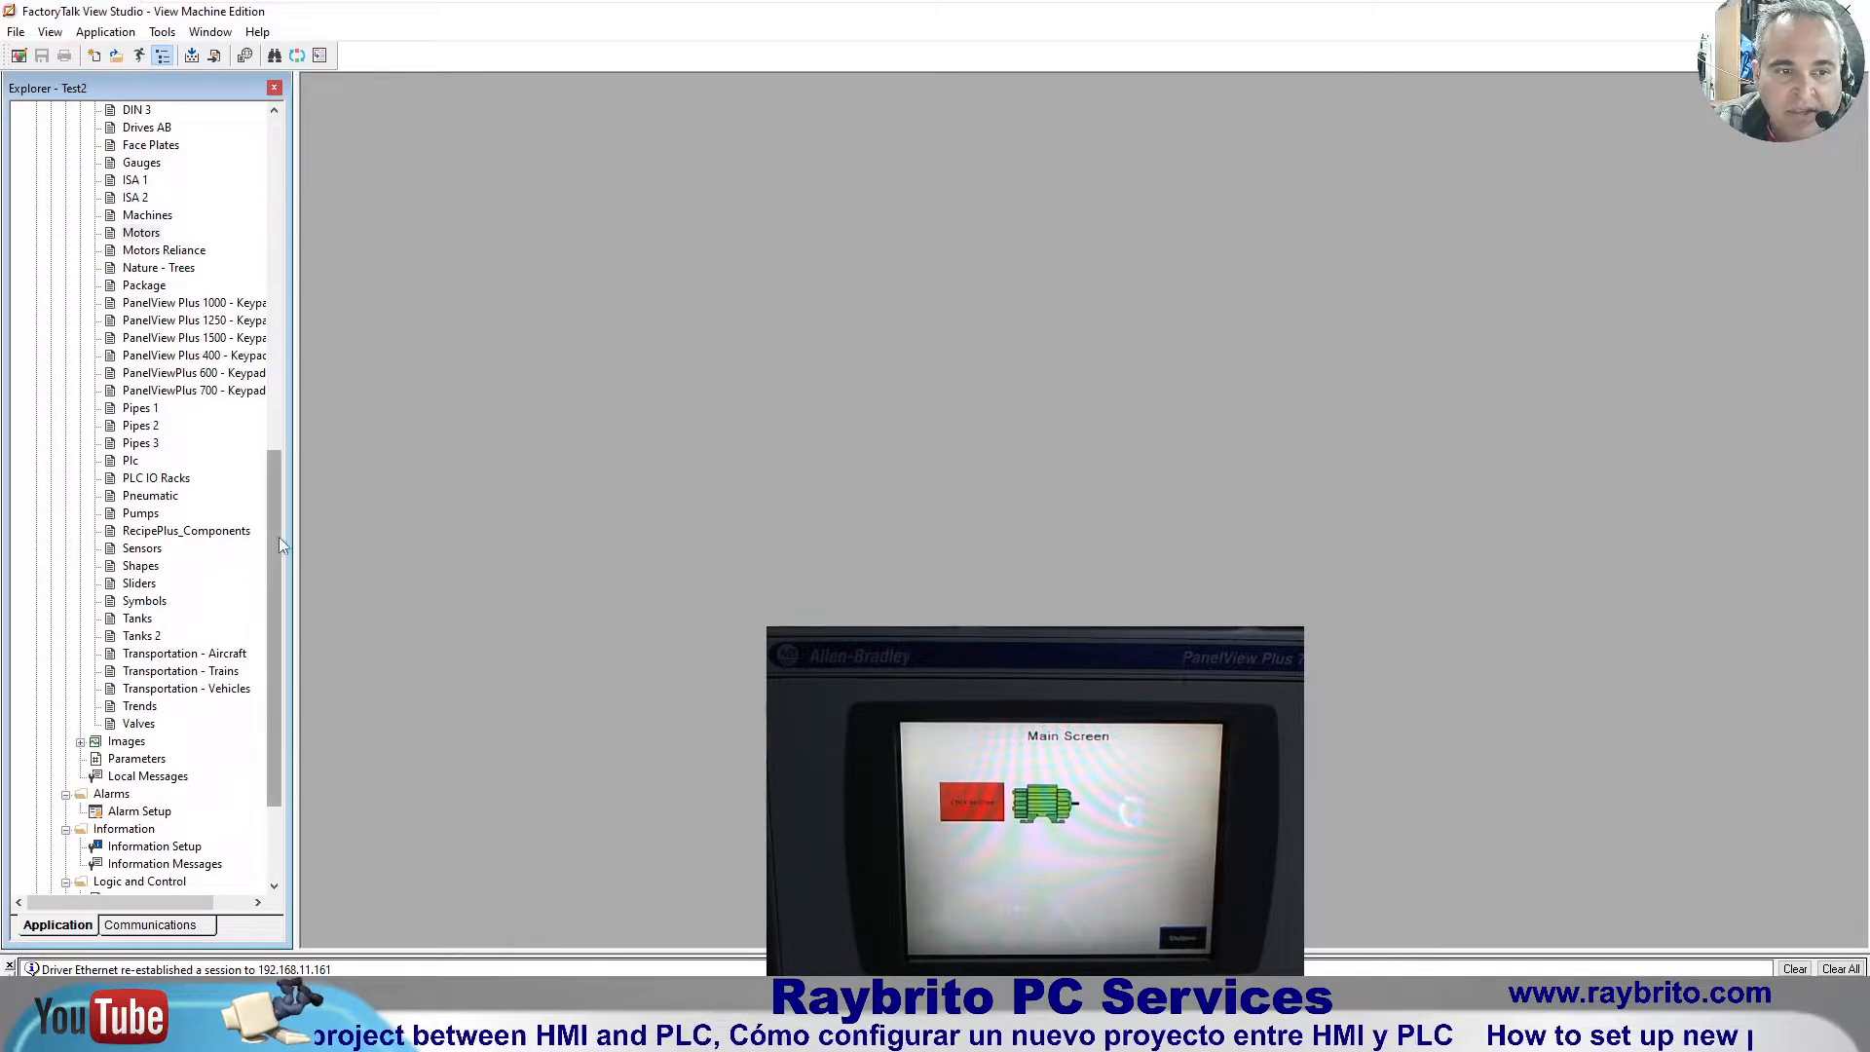
left_click_drag(278, 536, 278, 301)
left_click(80, 268)
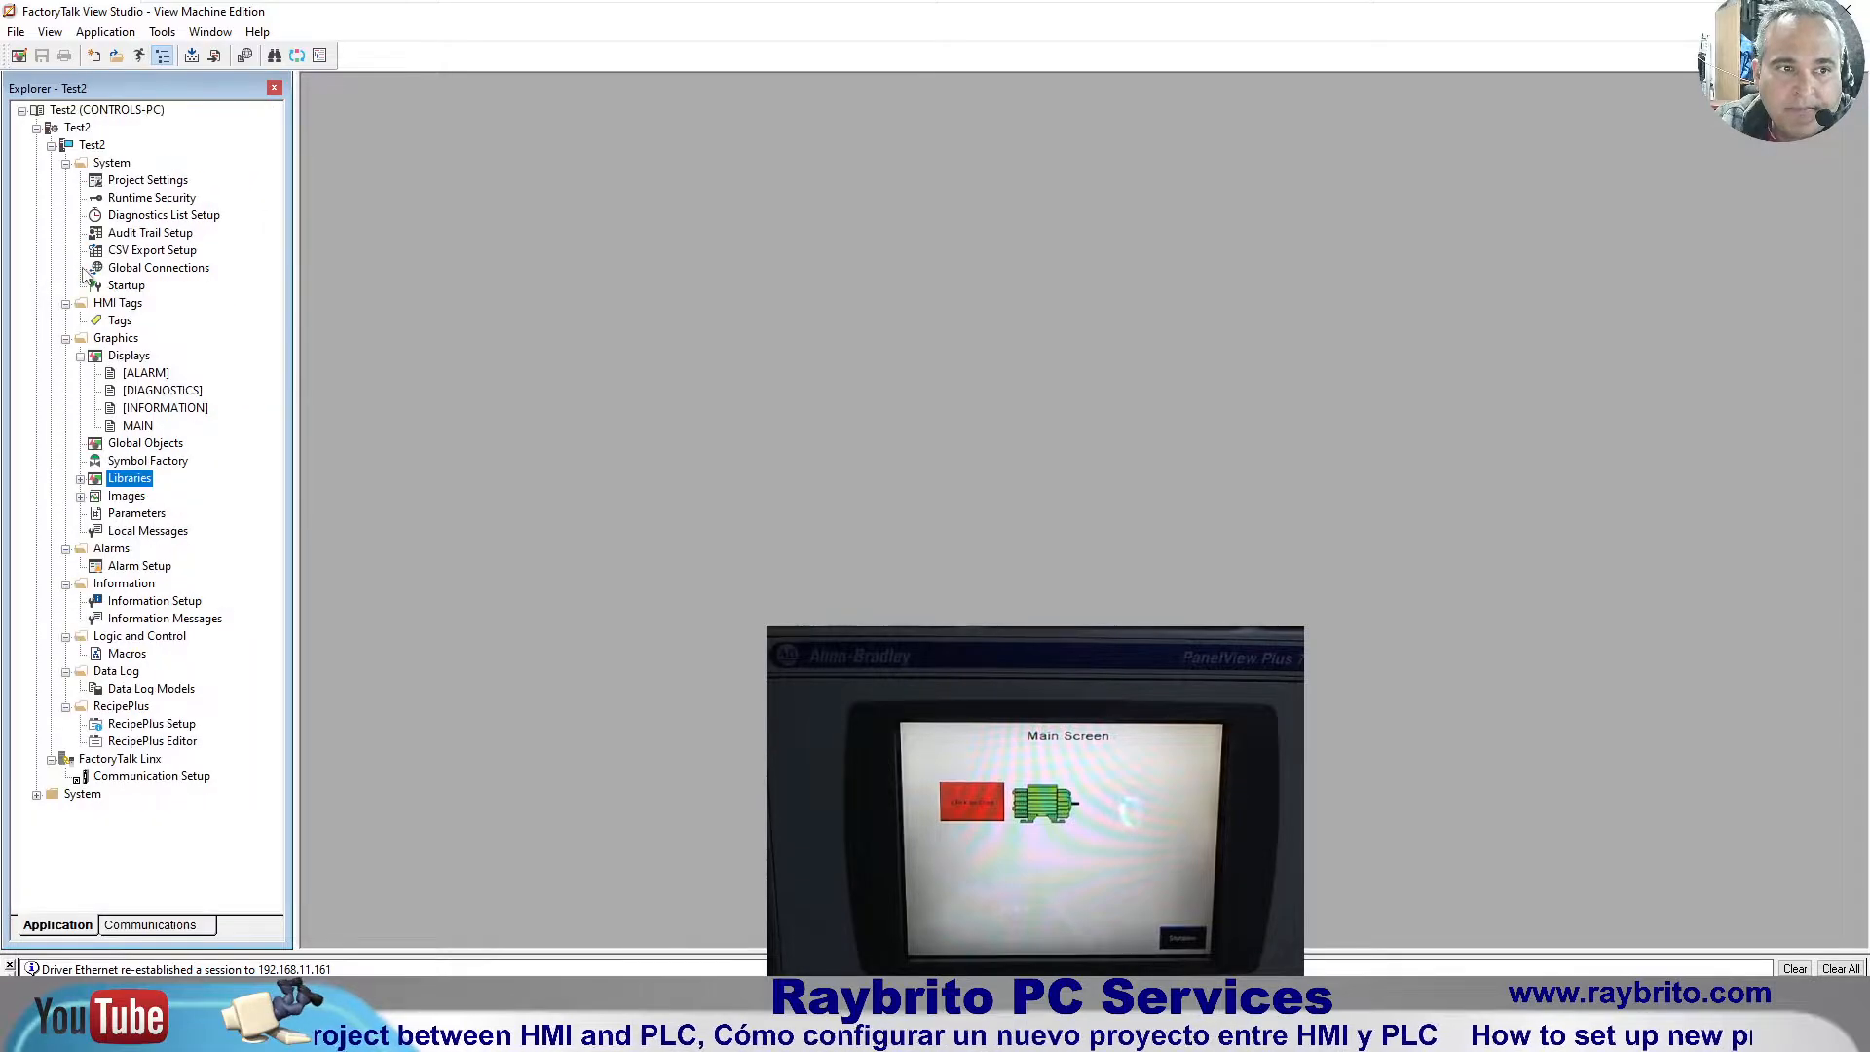
left_click(135, 425)
double_click(135, 425)
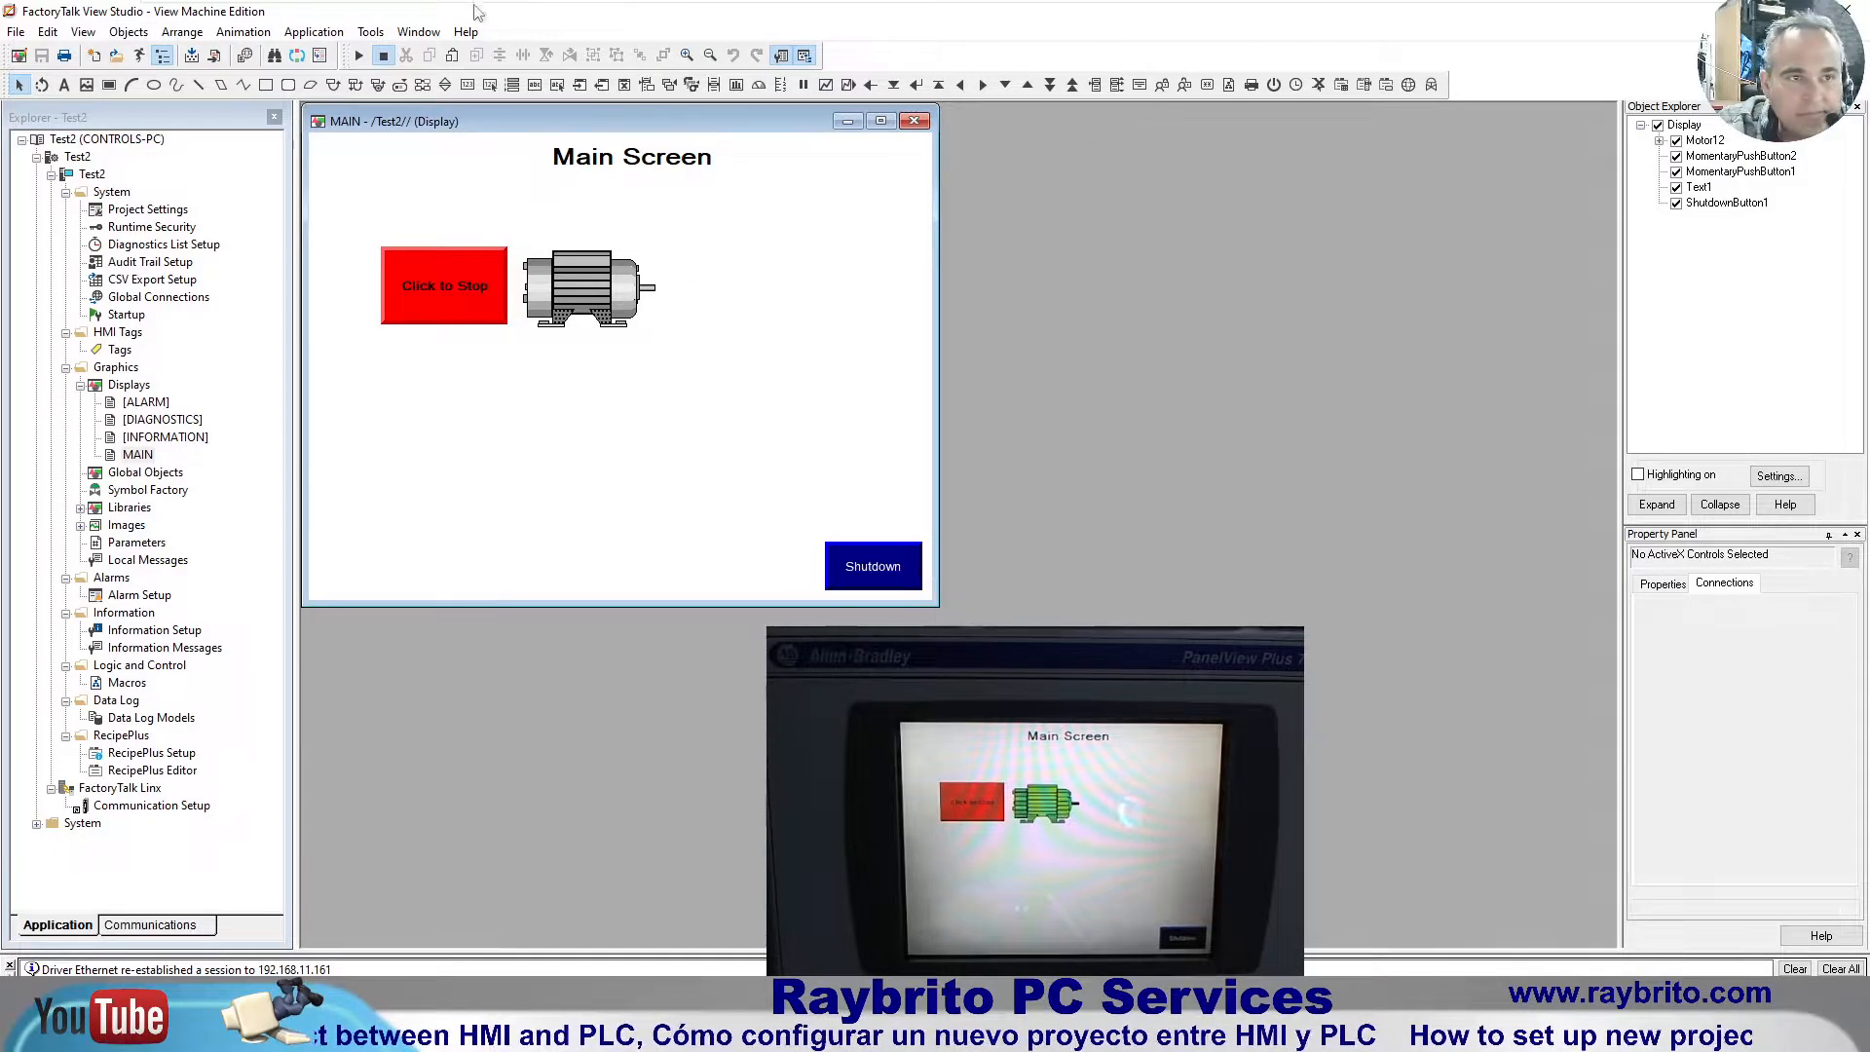
Step: Draw a Numeric Input Enable object about 103 wide and 50 high to the right of the motor on the main screen
left_click(172, 34)
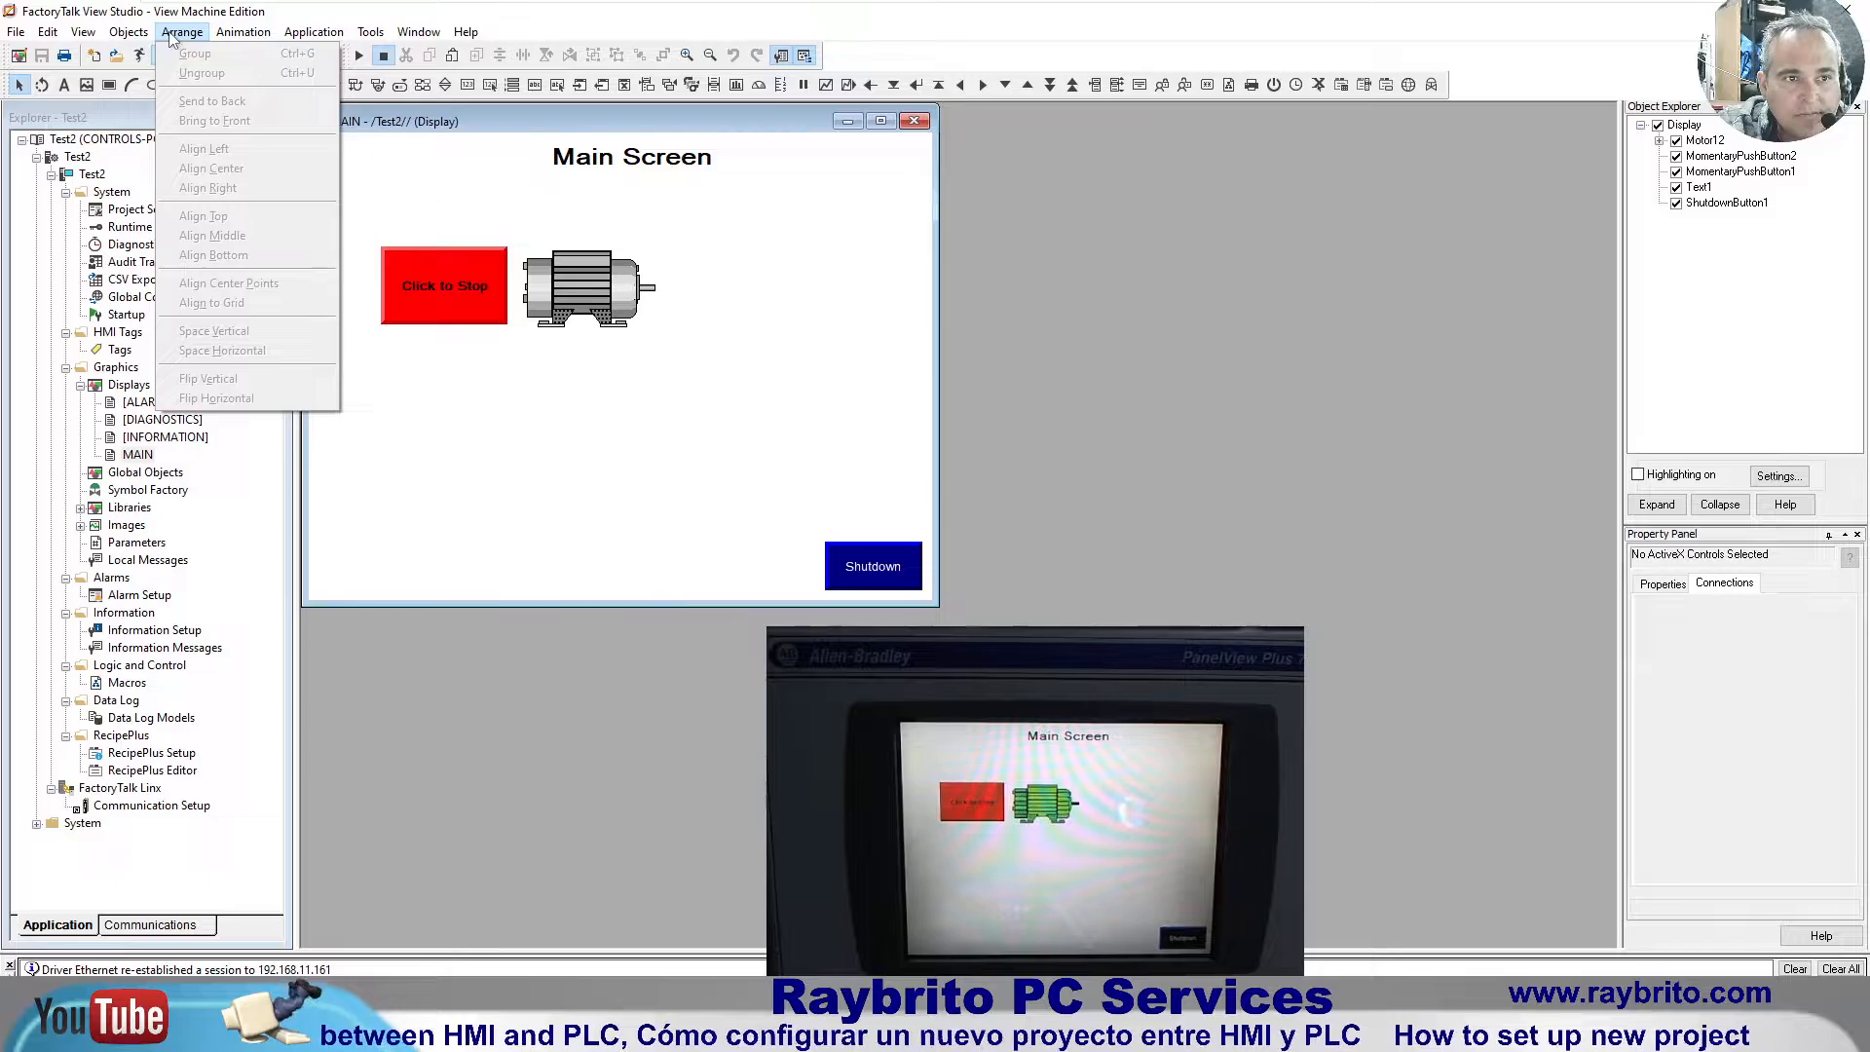
mouse_move(141, 36)
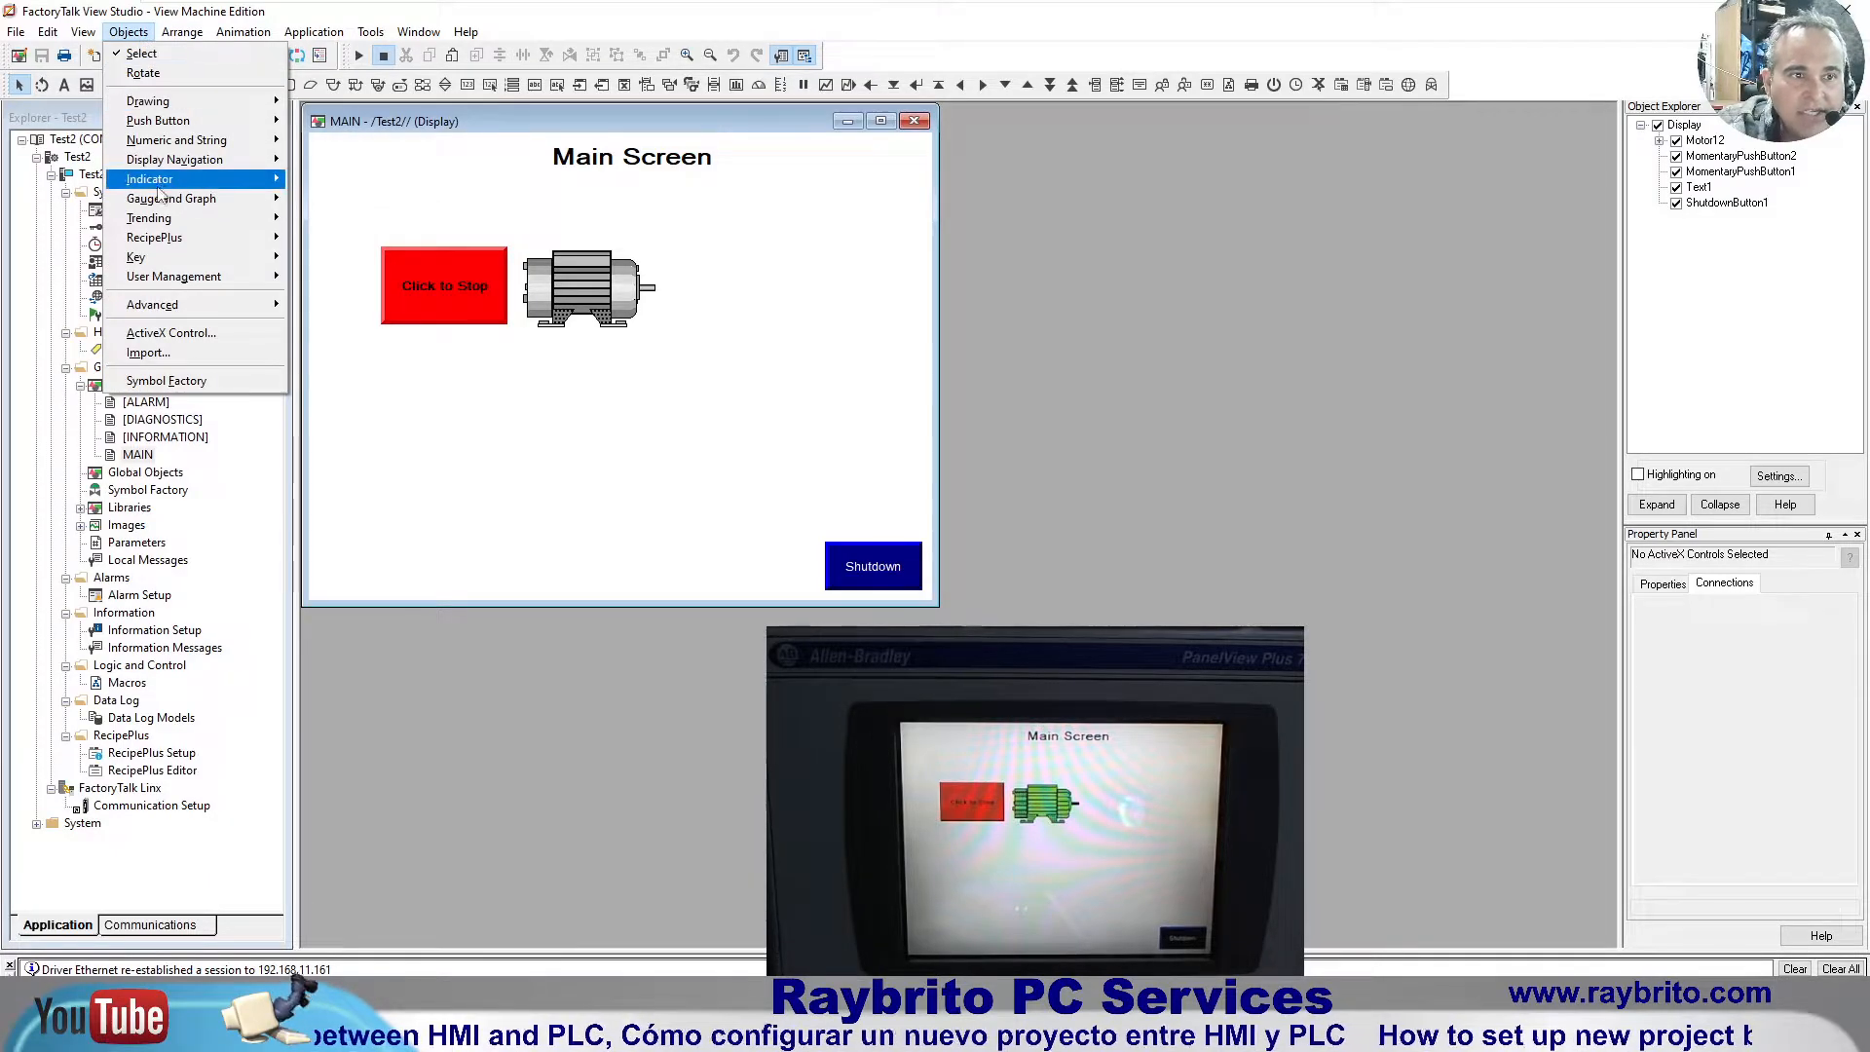
mouse_move(169, 149)
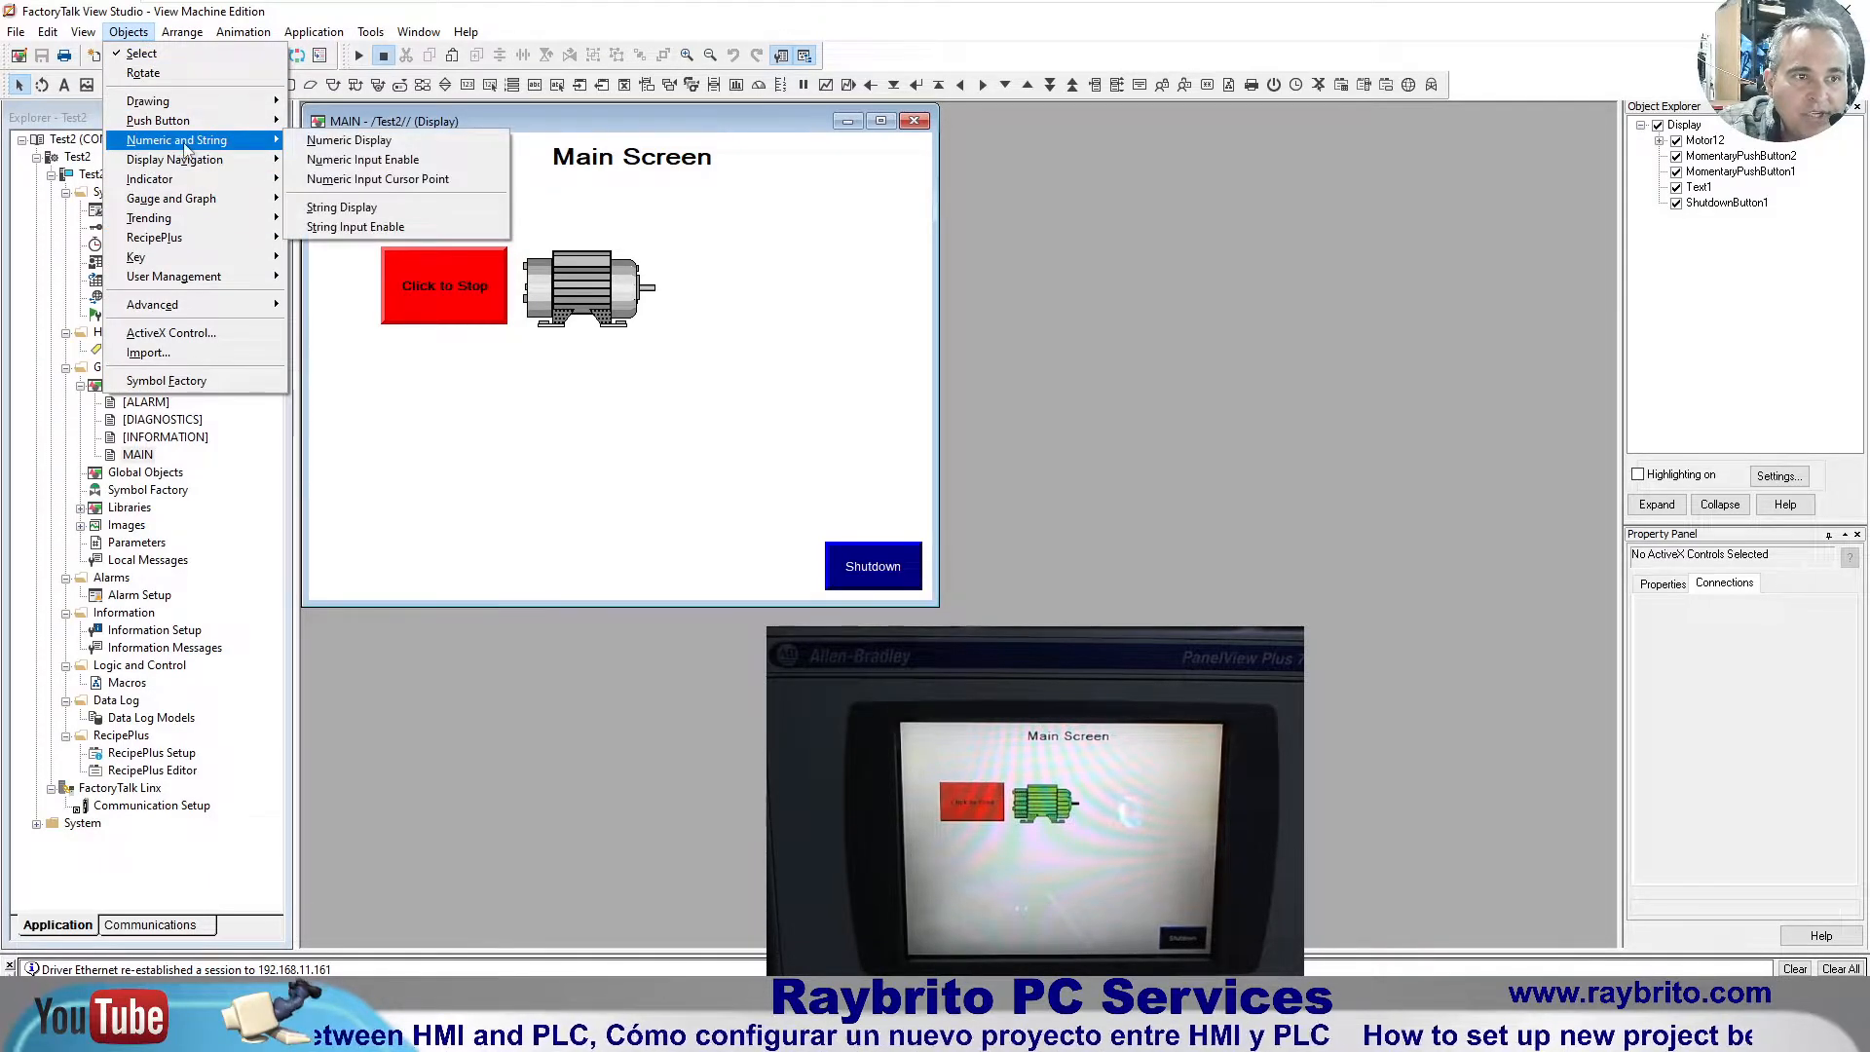
left_click(404, 161)
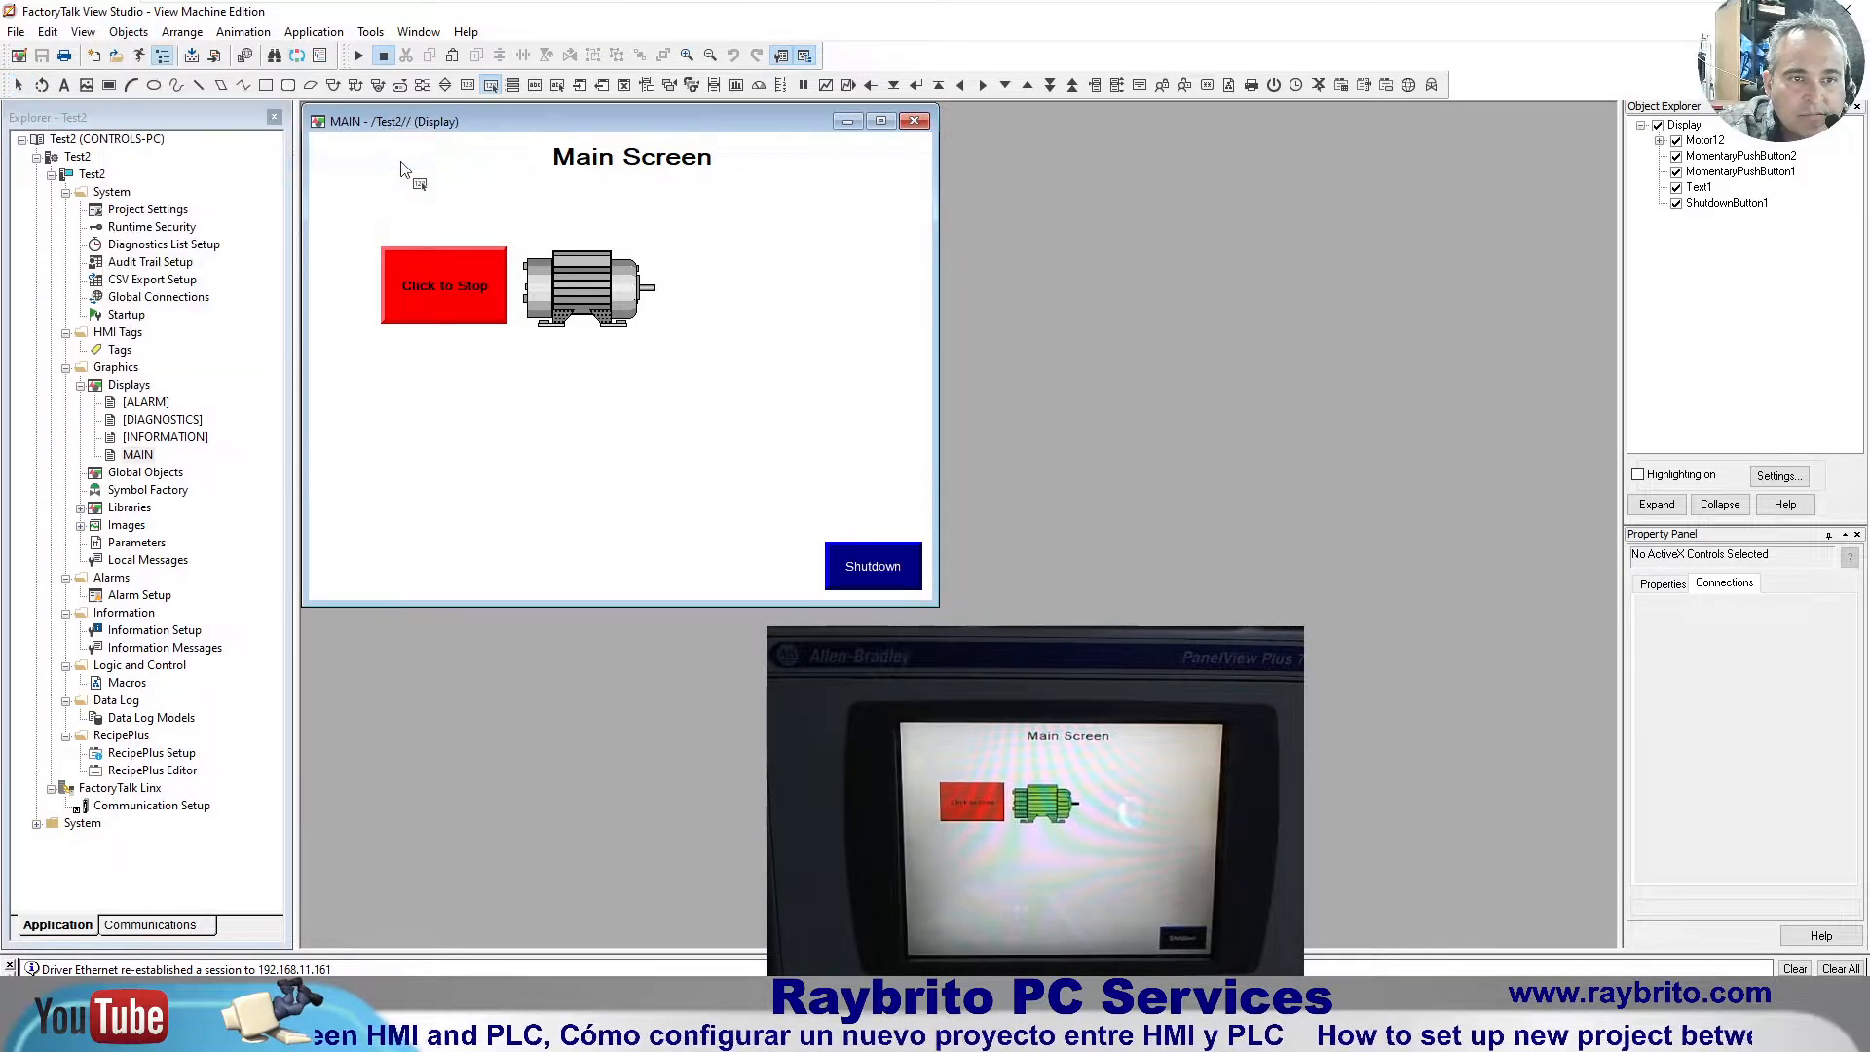
left_click_drag(754, 262, 854, 312)
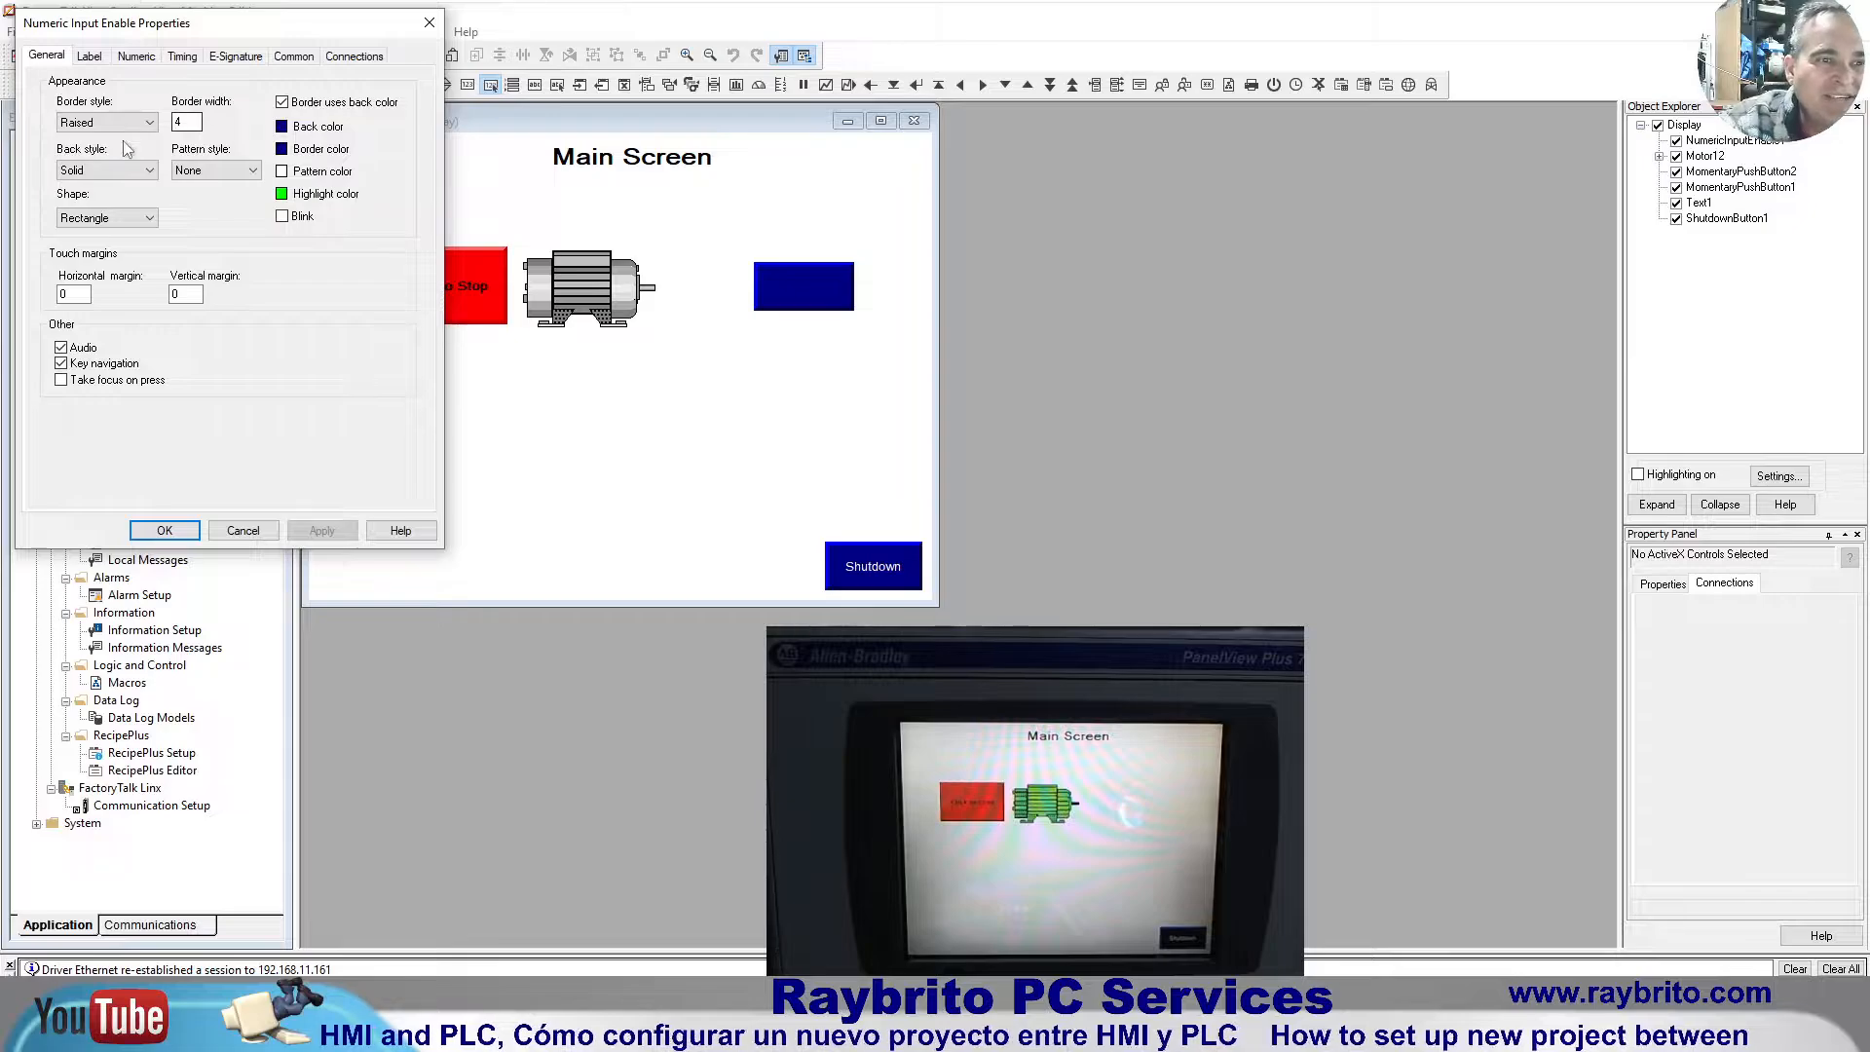
Step: Connect the numeric input's Value to the Test tag in the BlackBox controller's online MainProgram folder
left_click(88, 56)
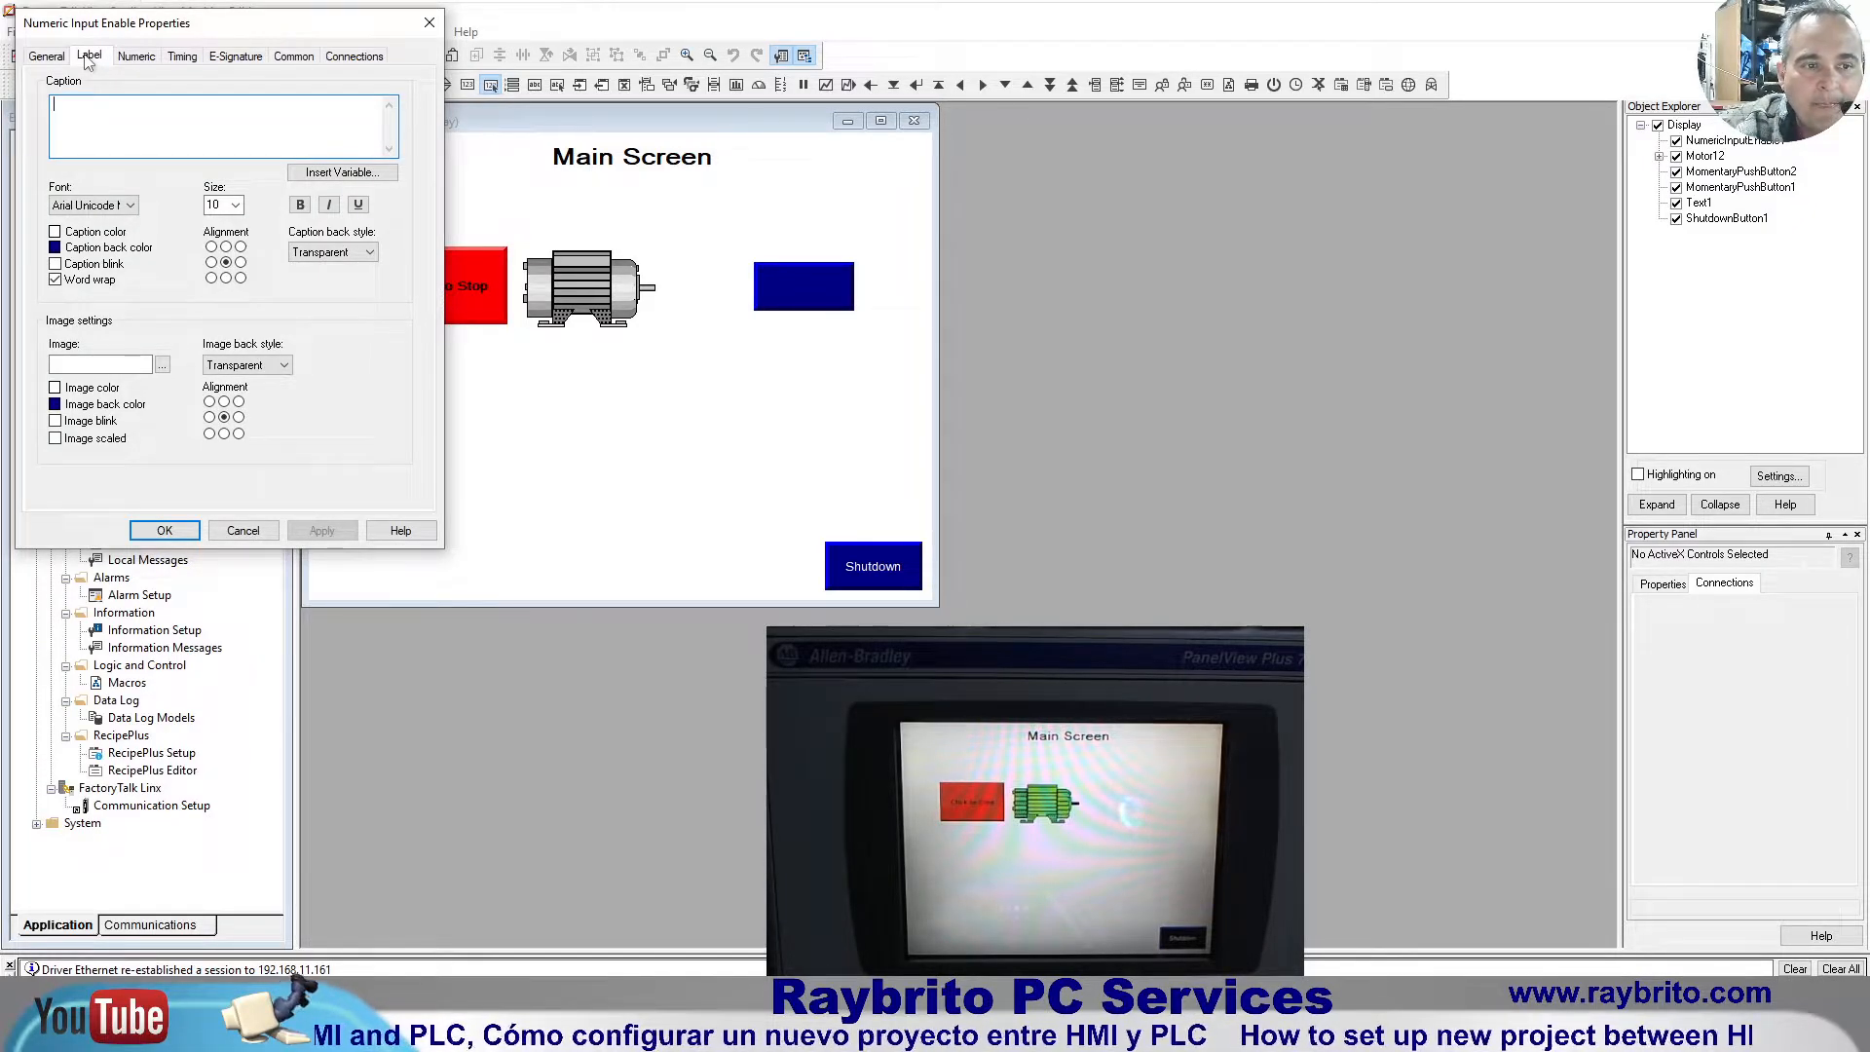
left_click(368, 59)
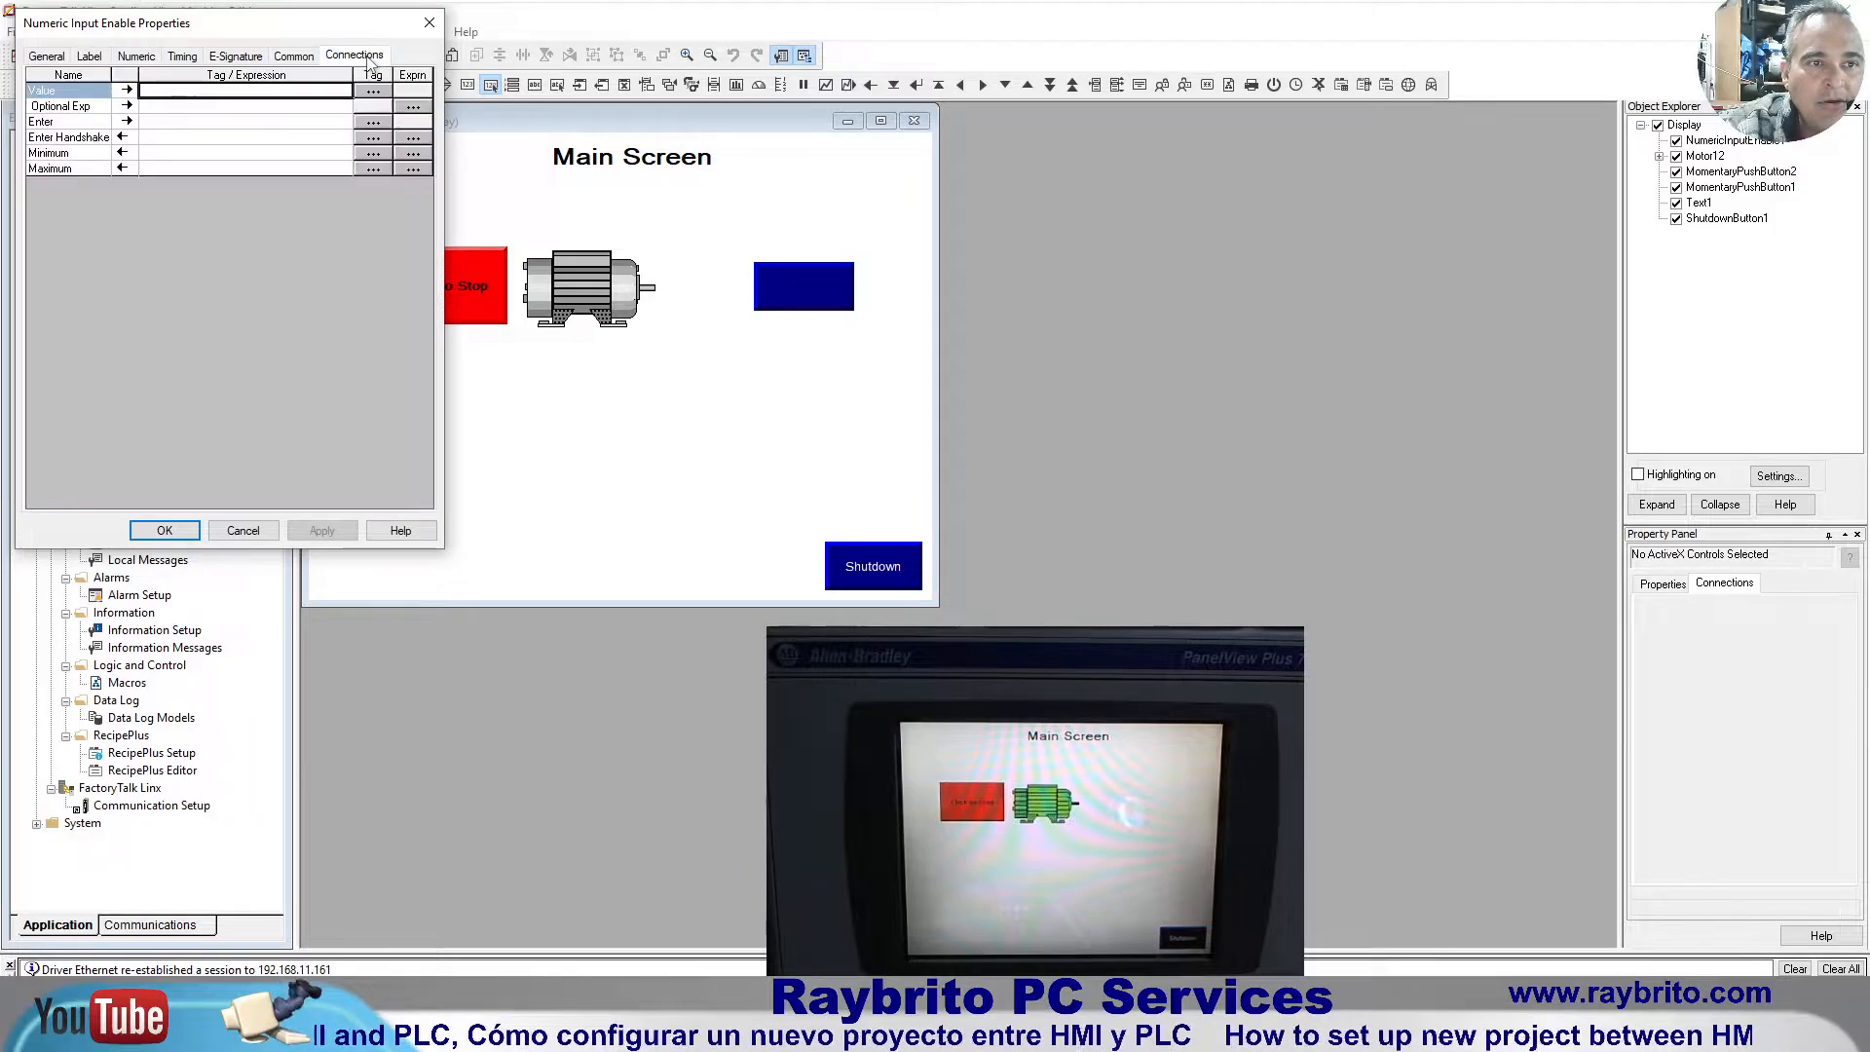
left_click(373, 92)
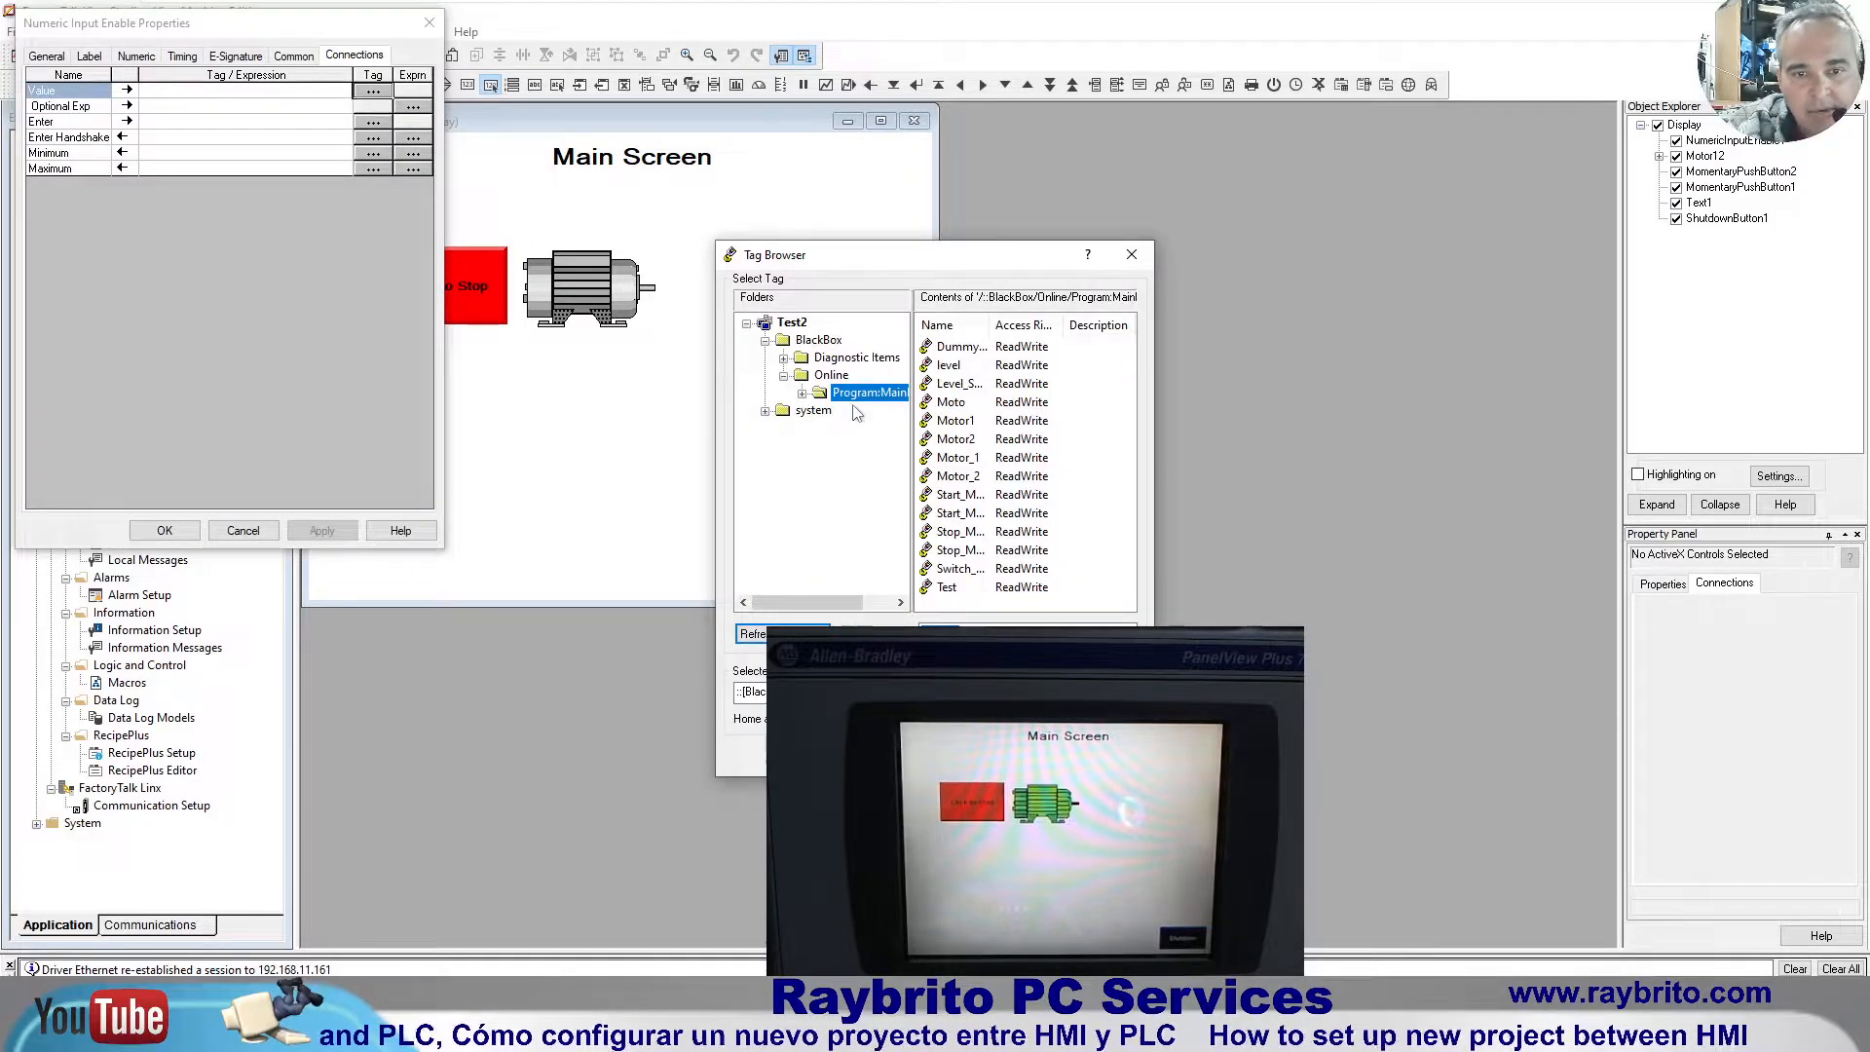
left_click(953, 589)
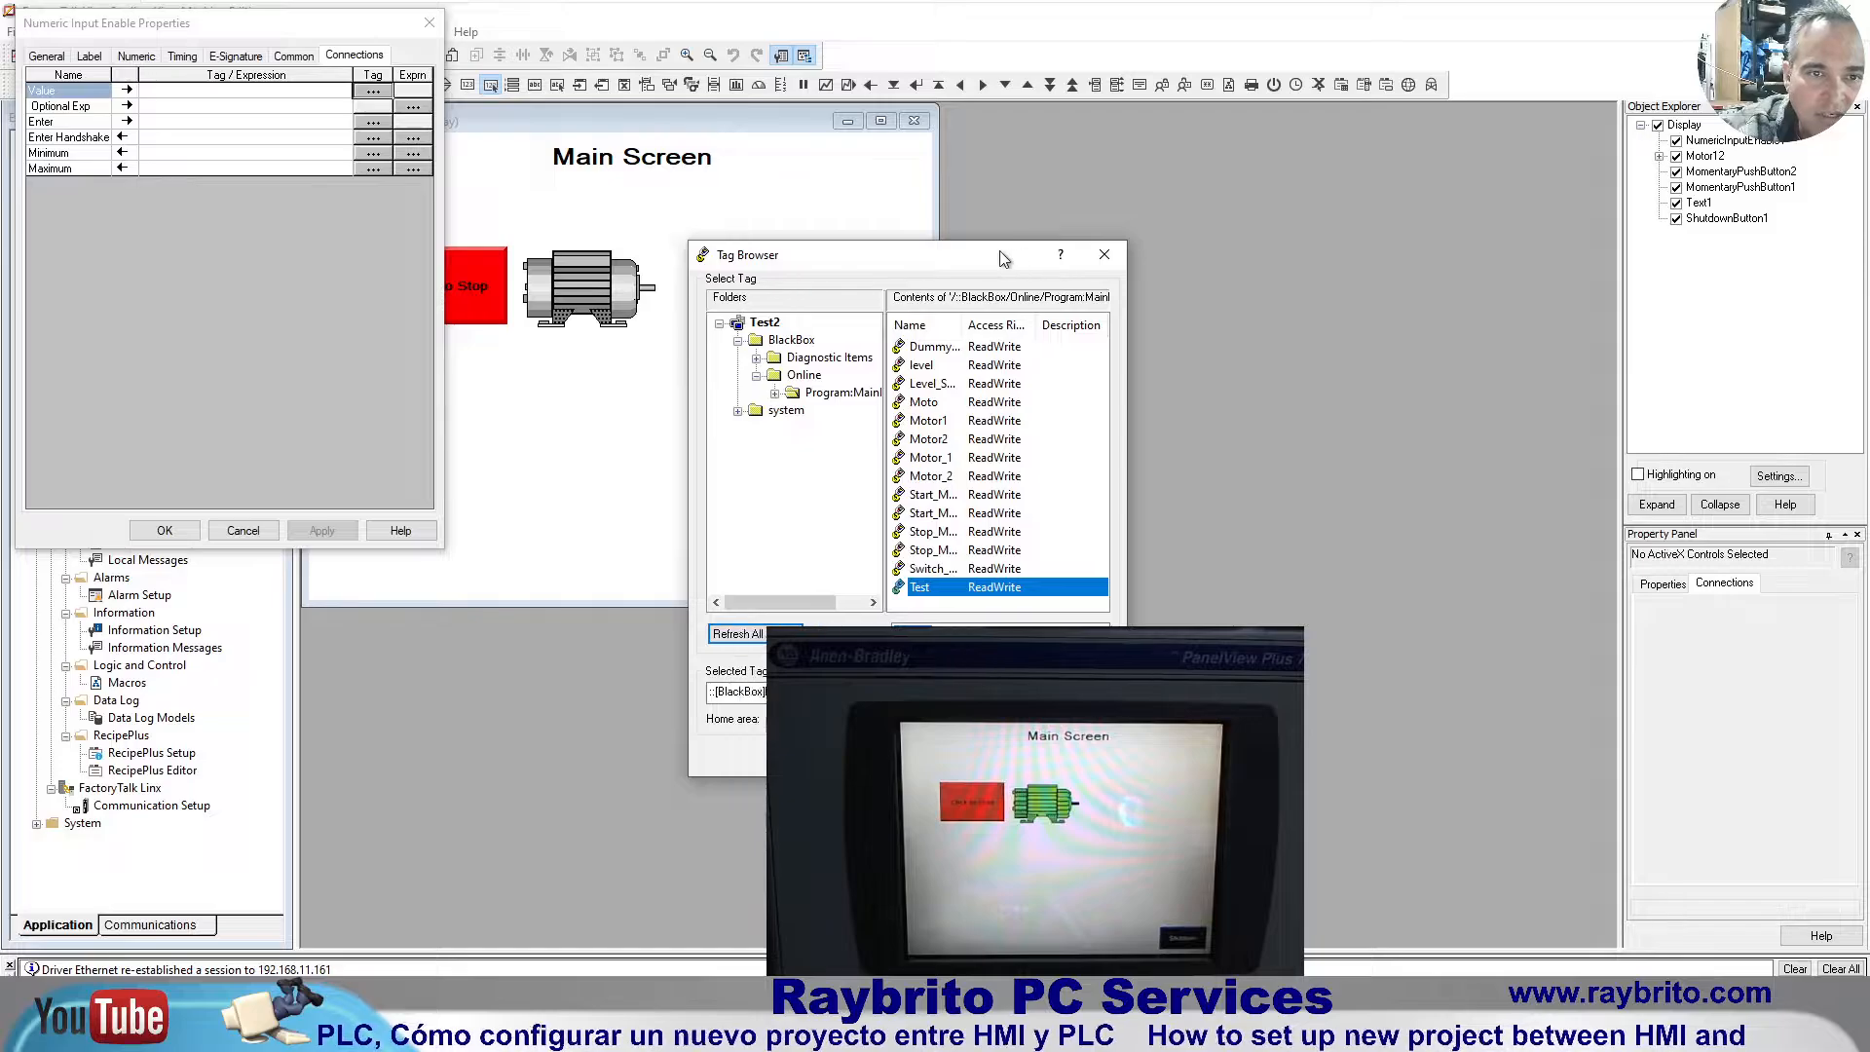
left_click_drag(999, 249, 436, 225)
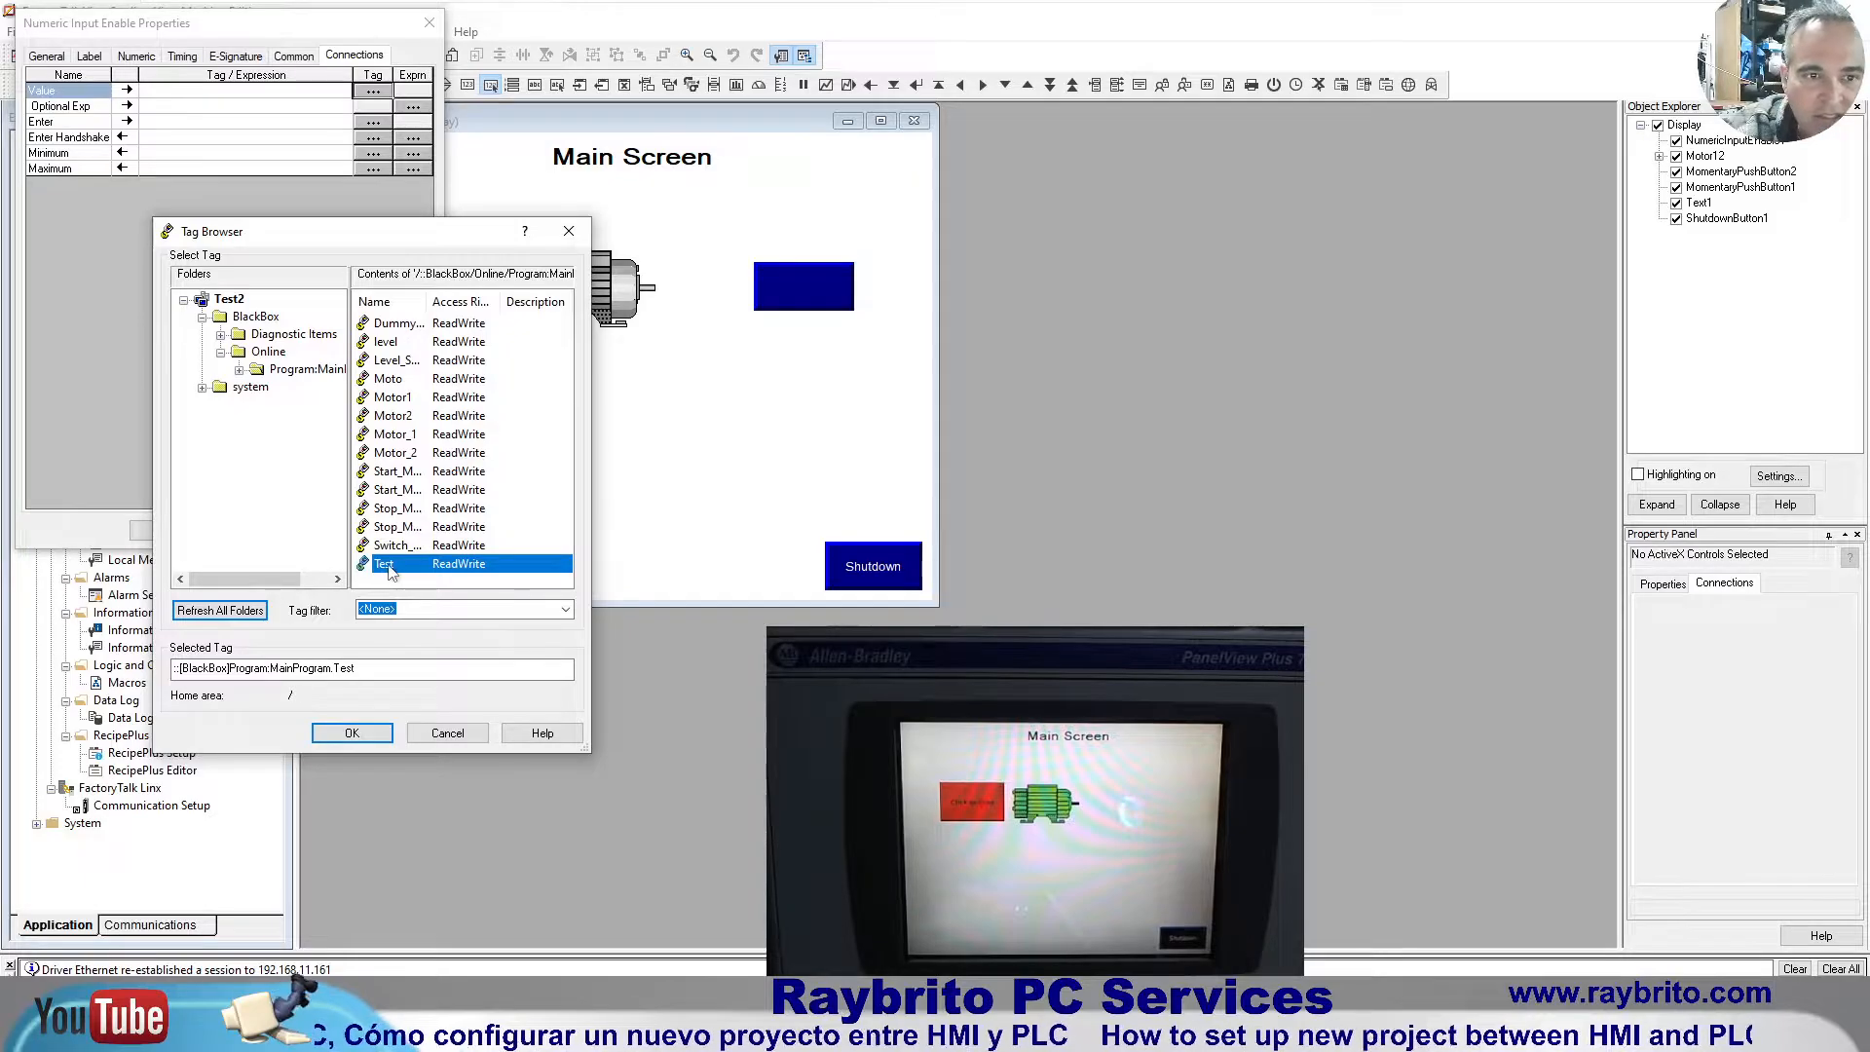
left_click(351, 733)
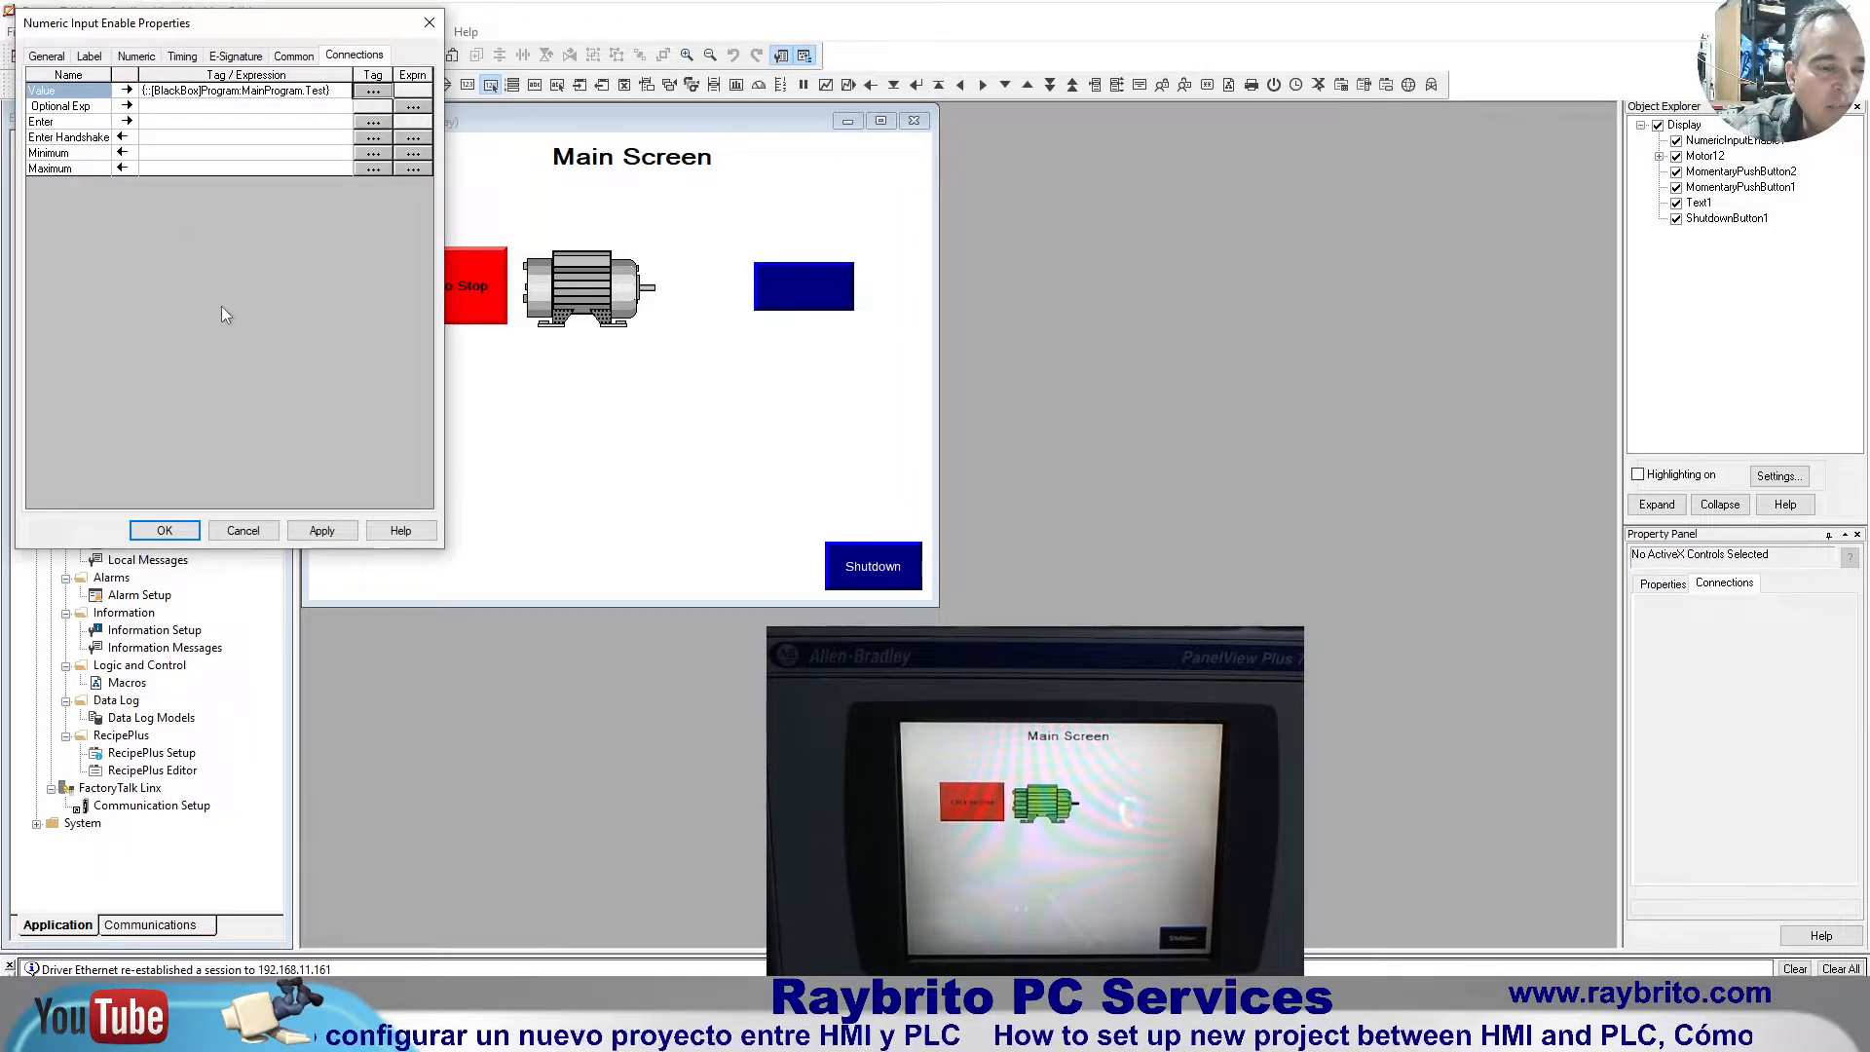
Step: Set the numeric input's maximum value to 100, keep Keypad as its numeric pop-up and apply the settings
left_click(136, 55)
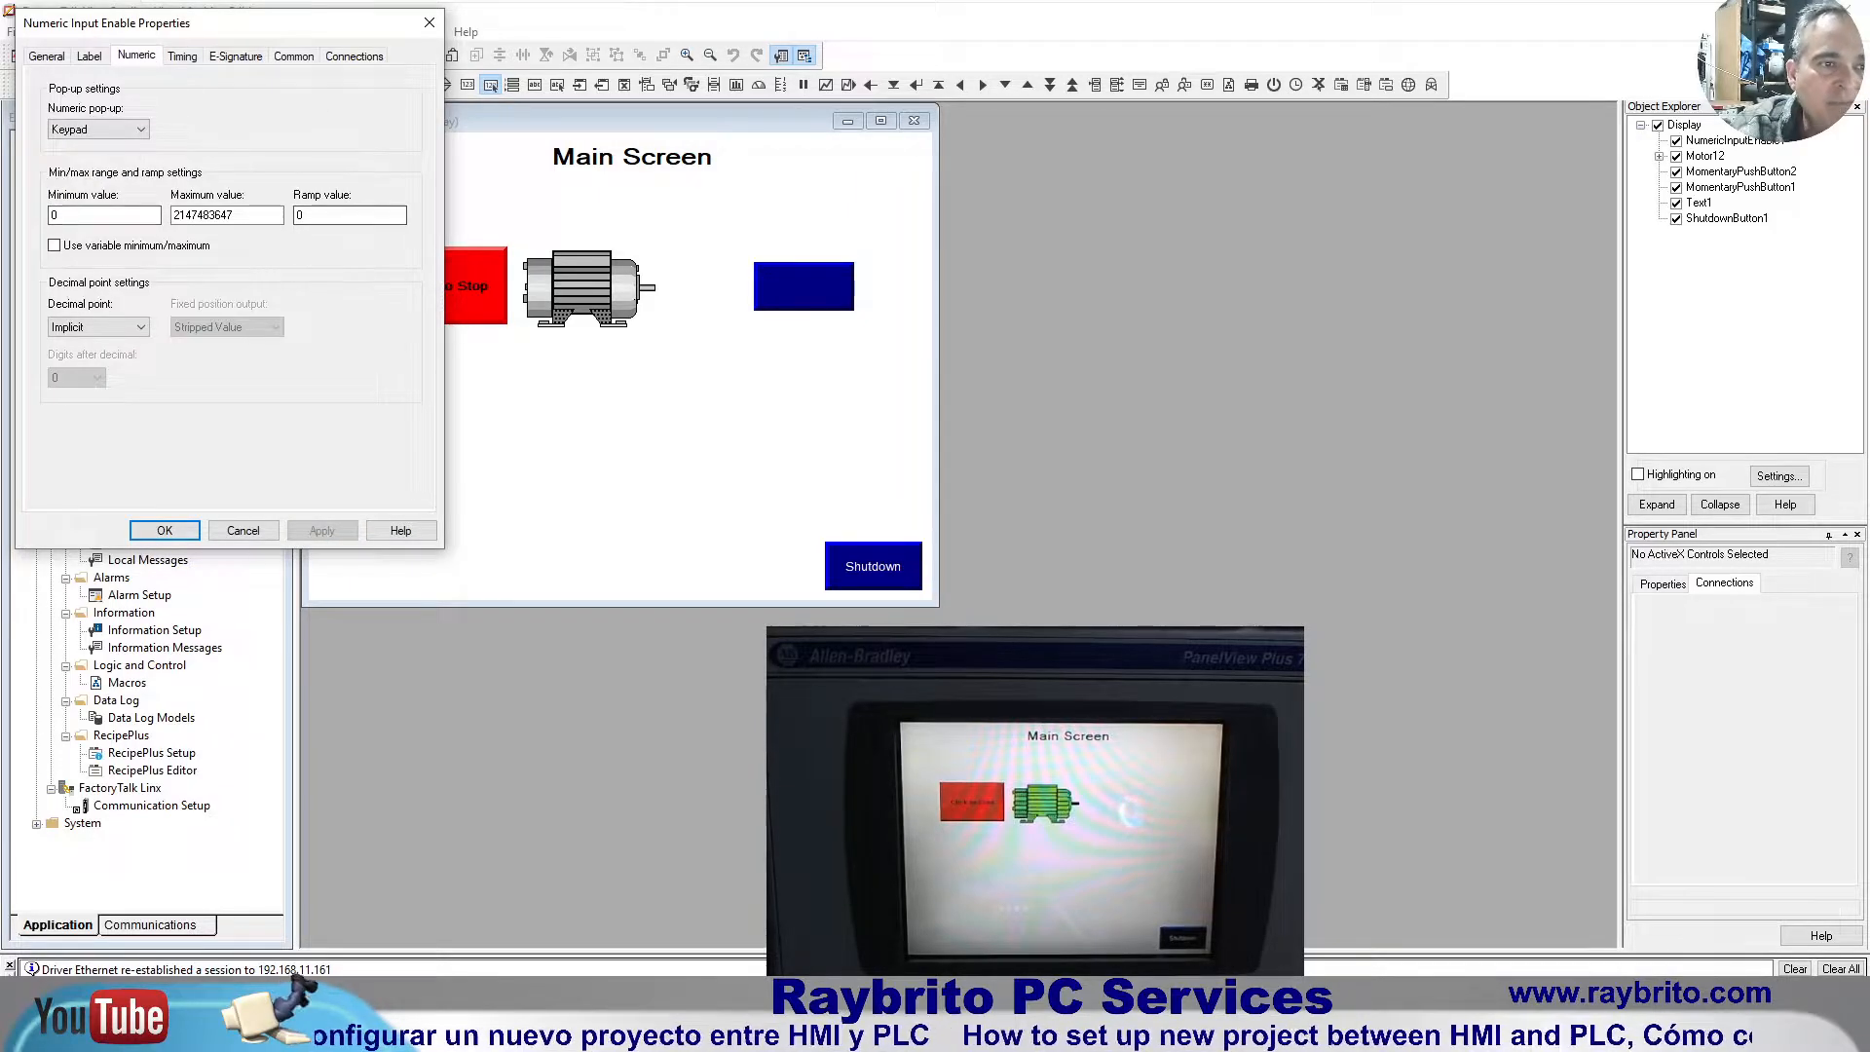
double_click(203, 214)
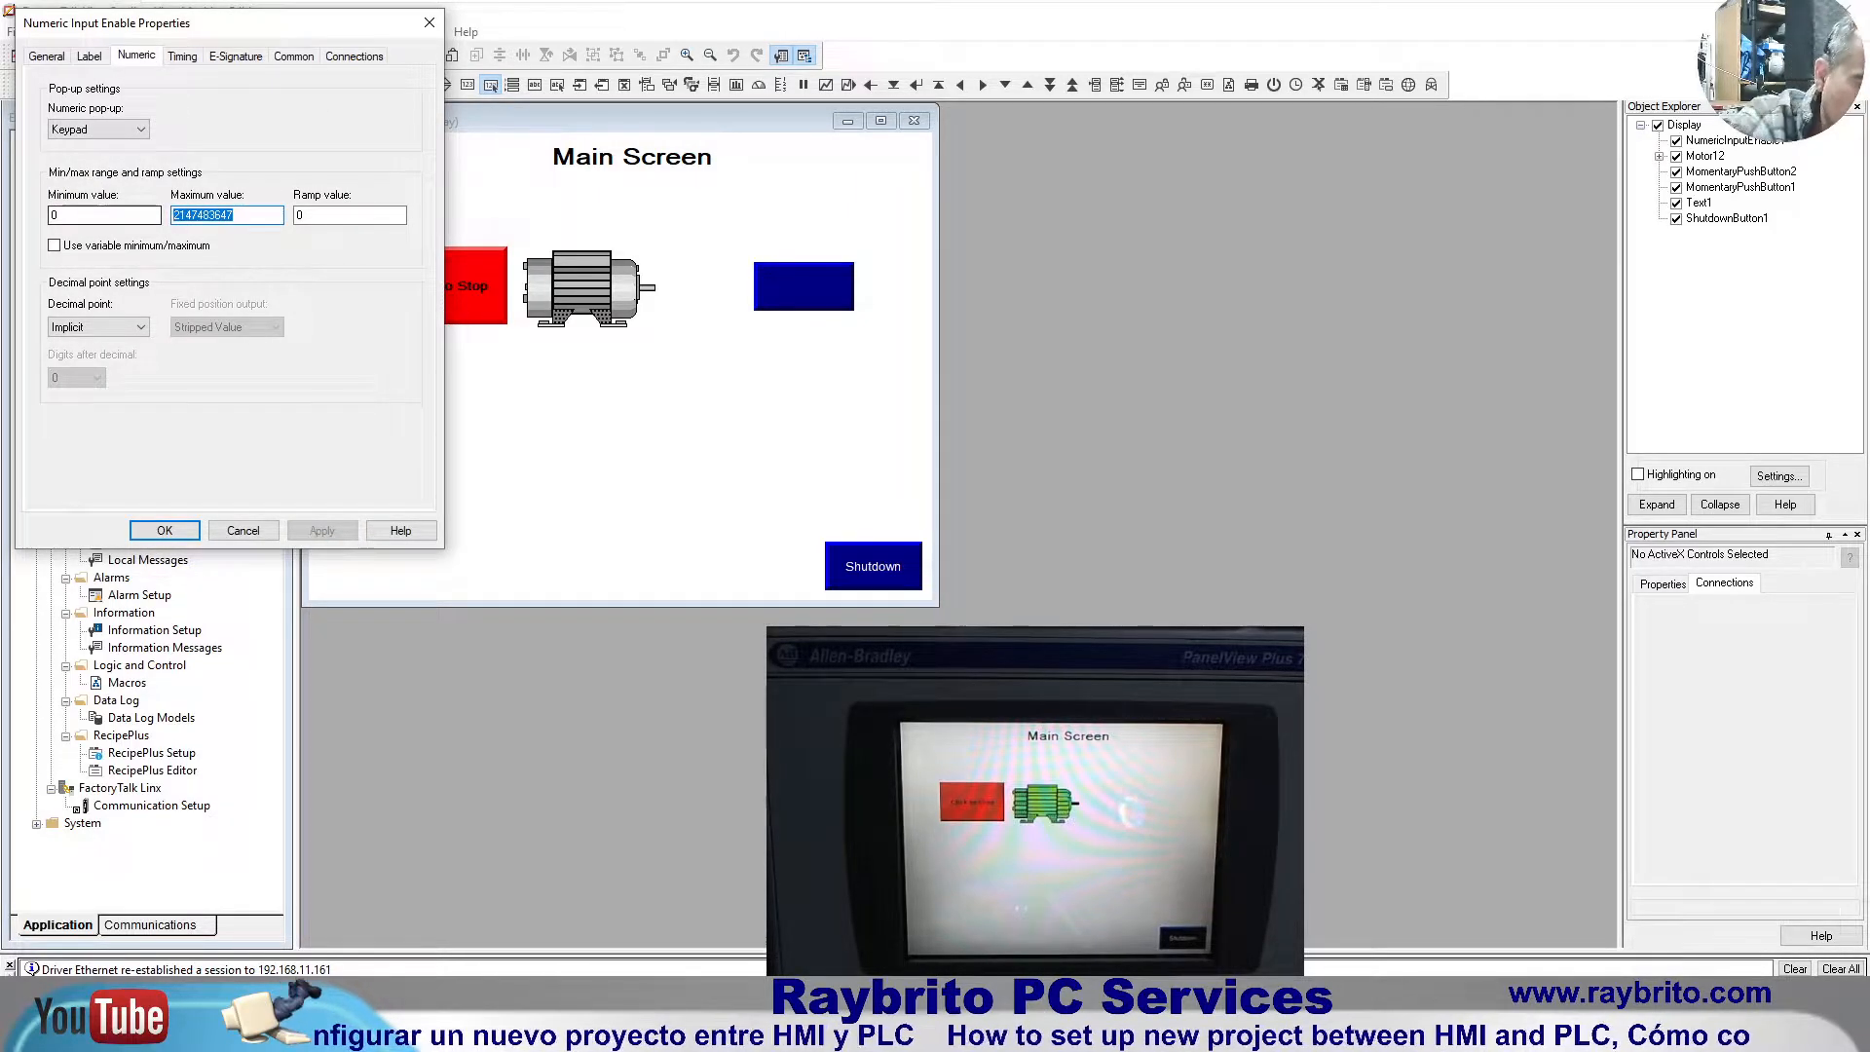
type("100")
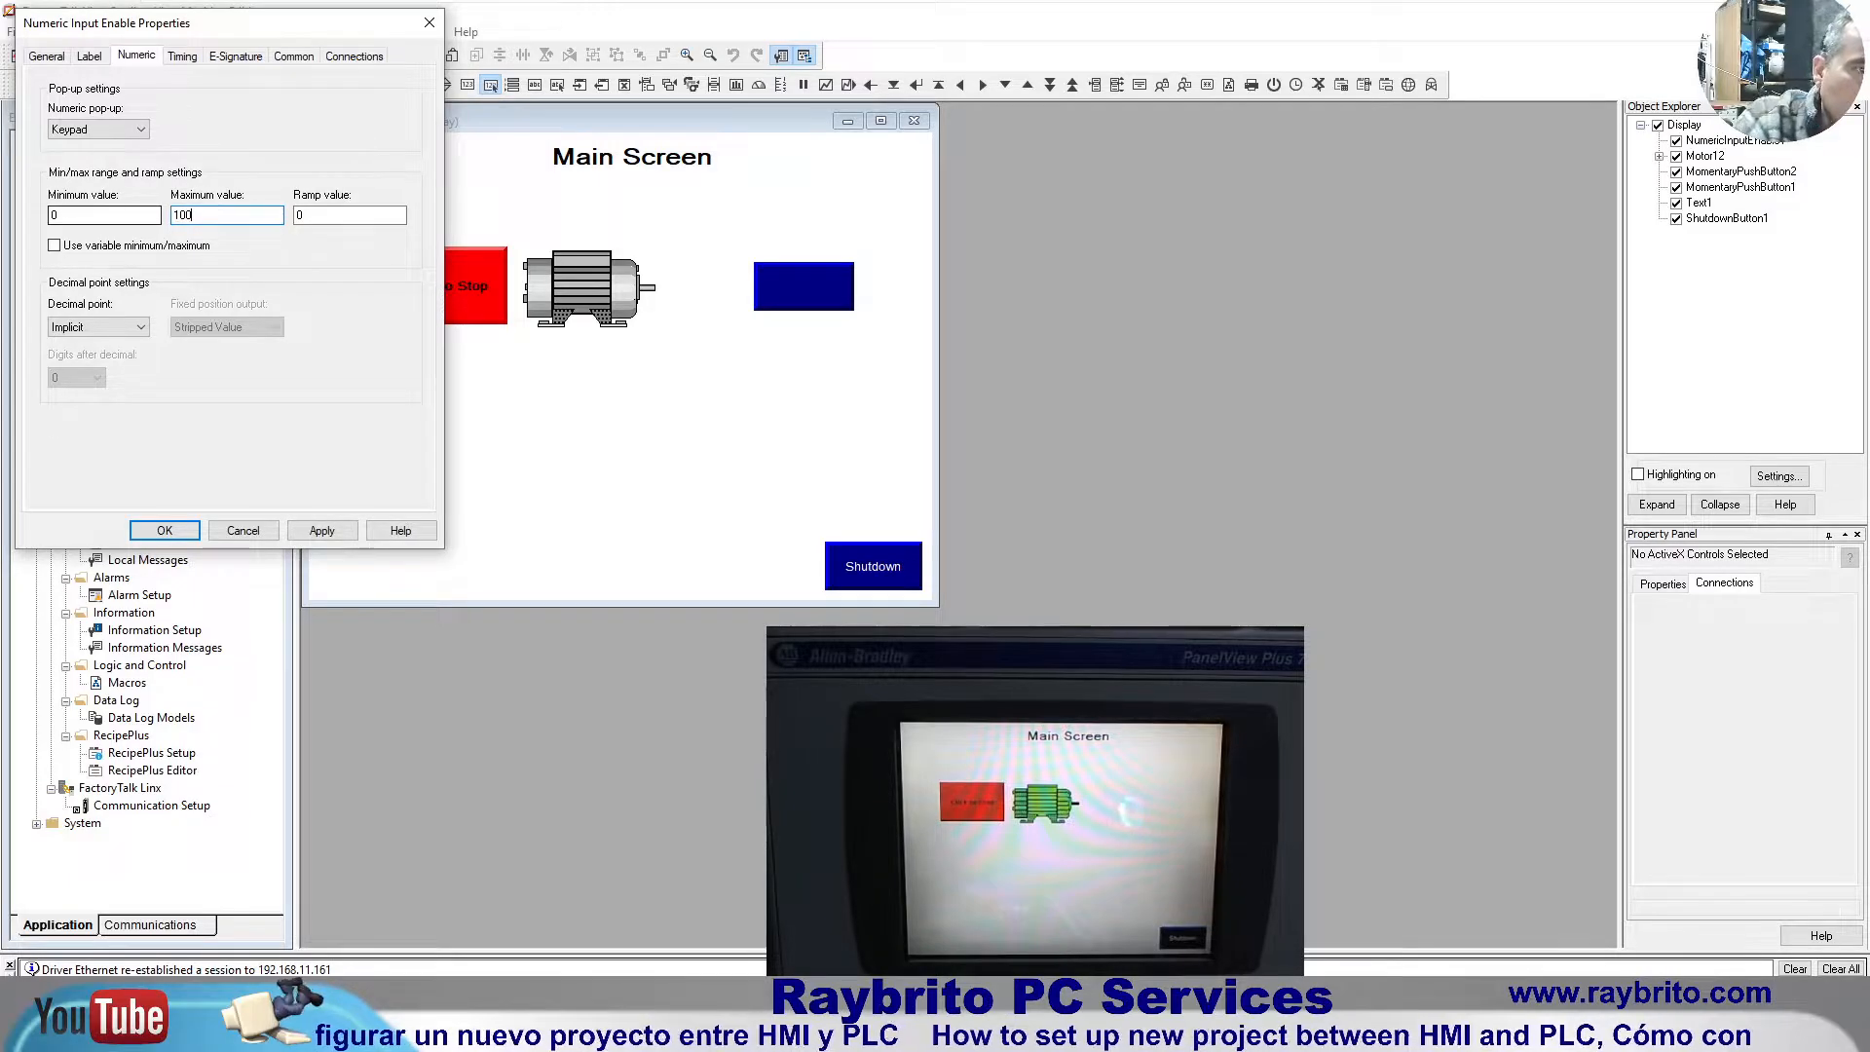
left_click(134, 132)
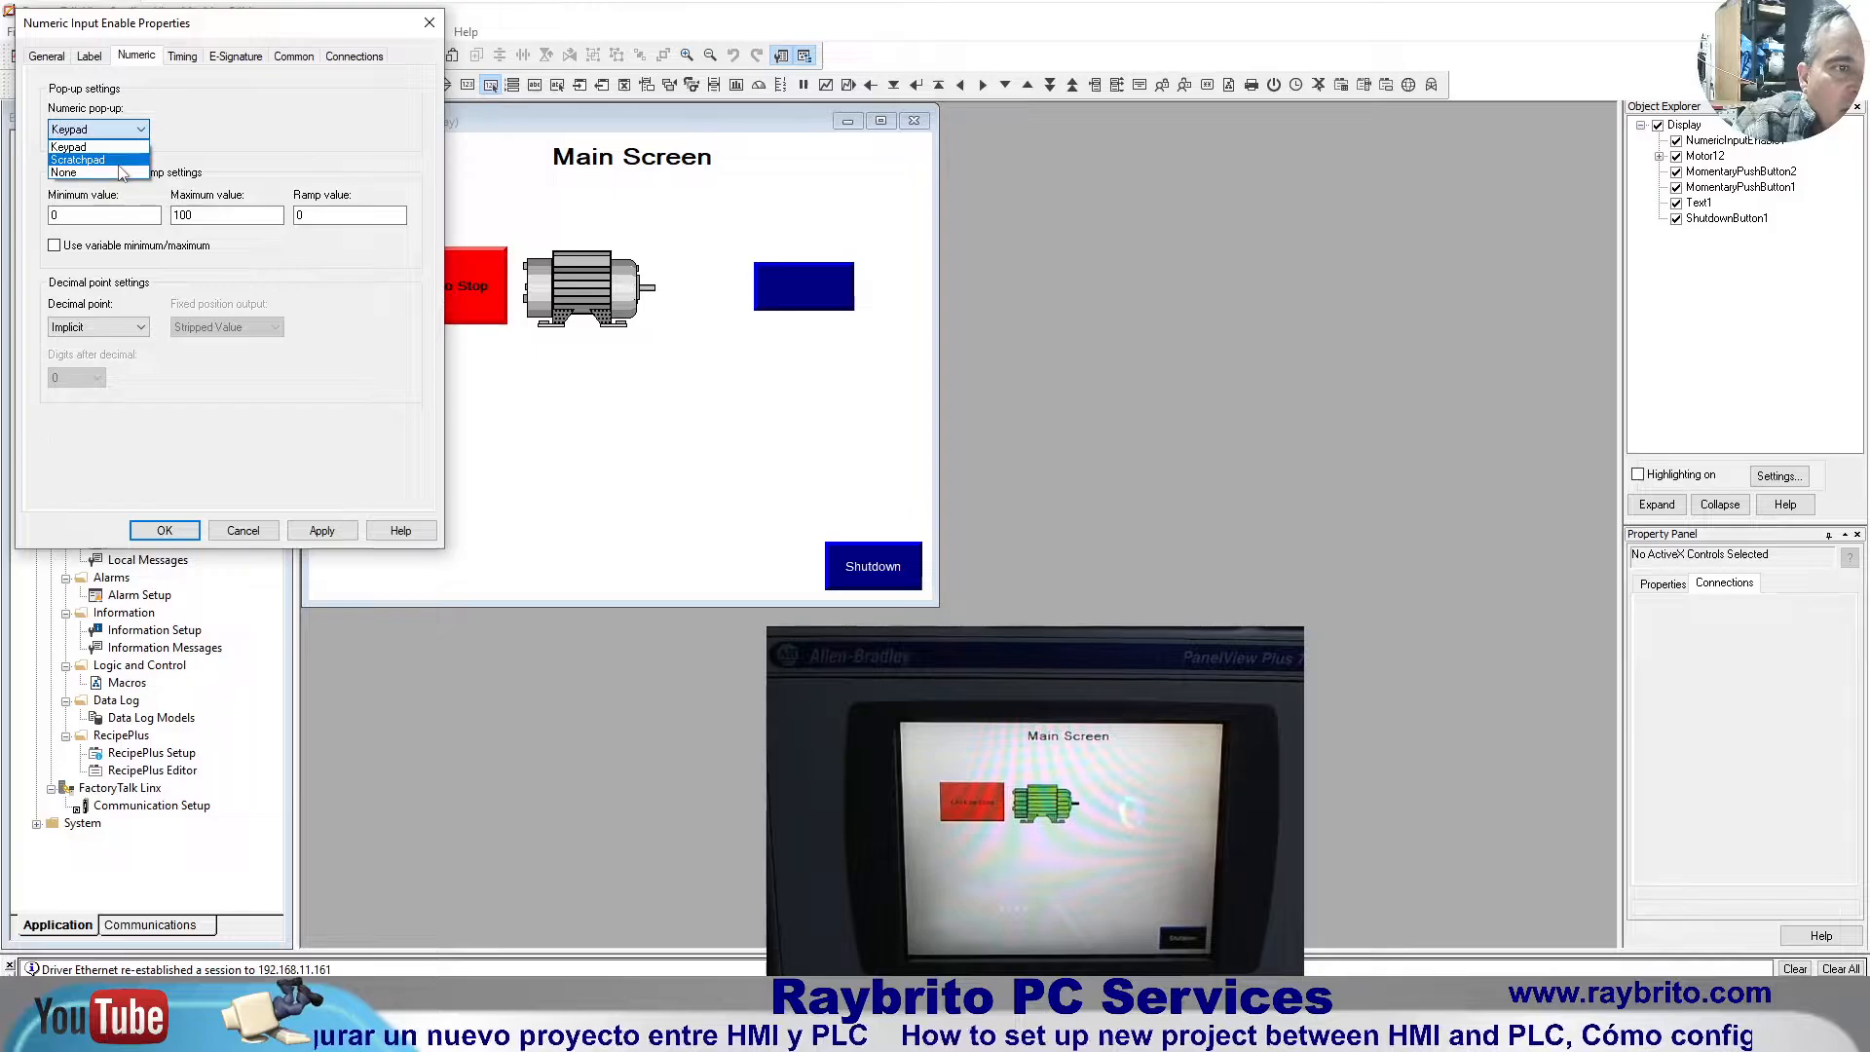
left_click(117, 148)
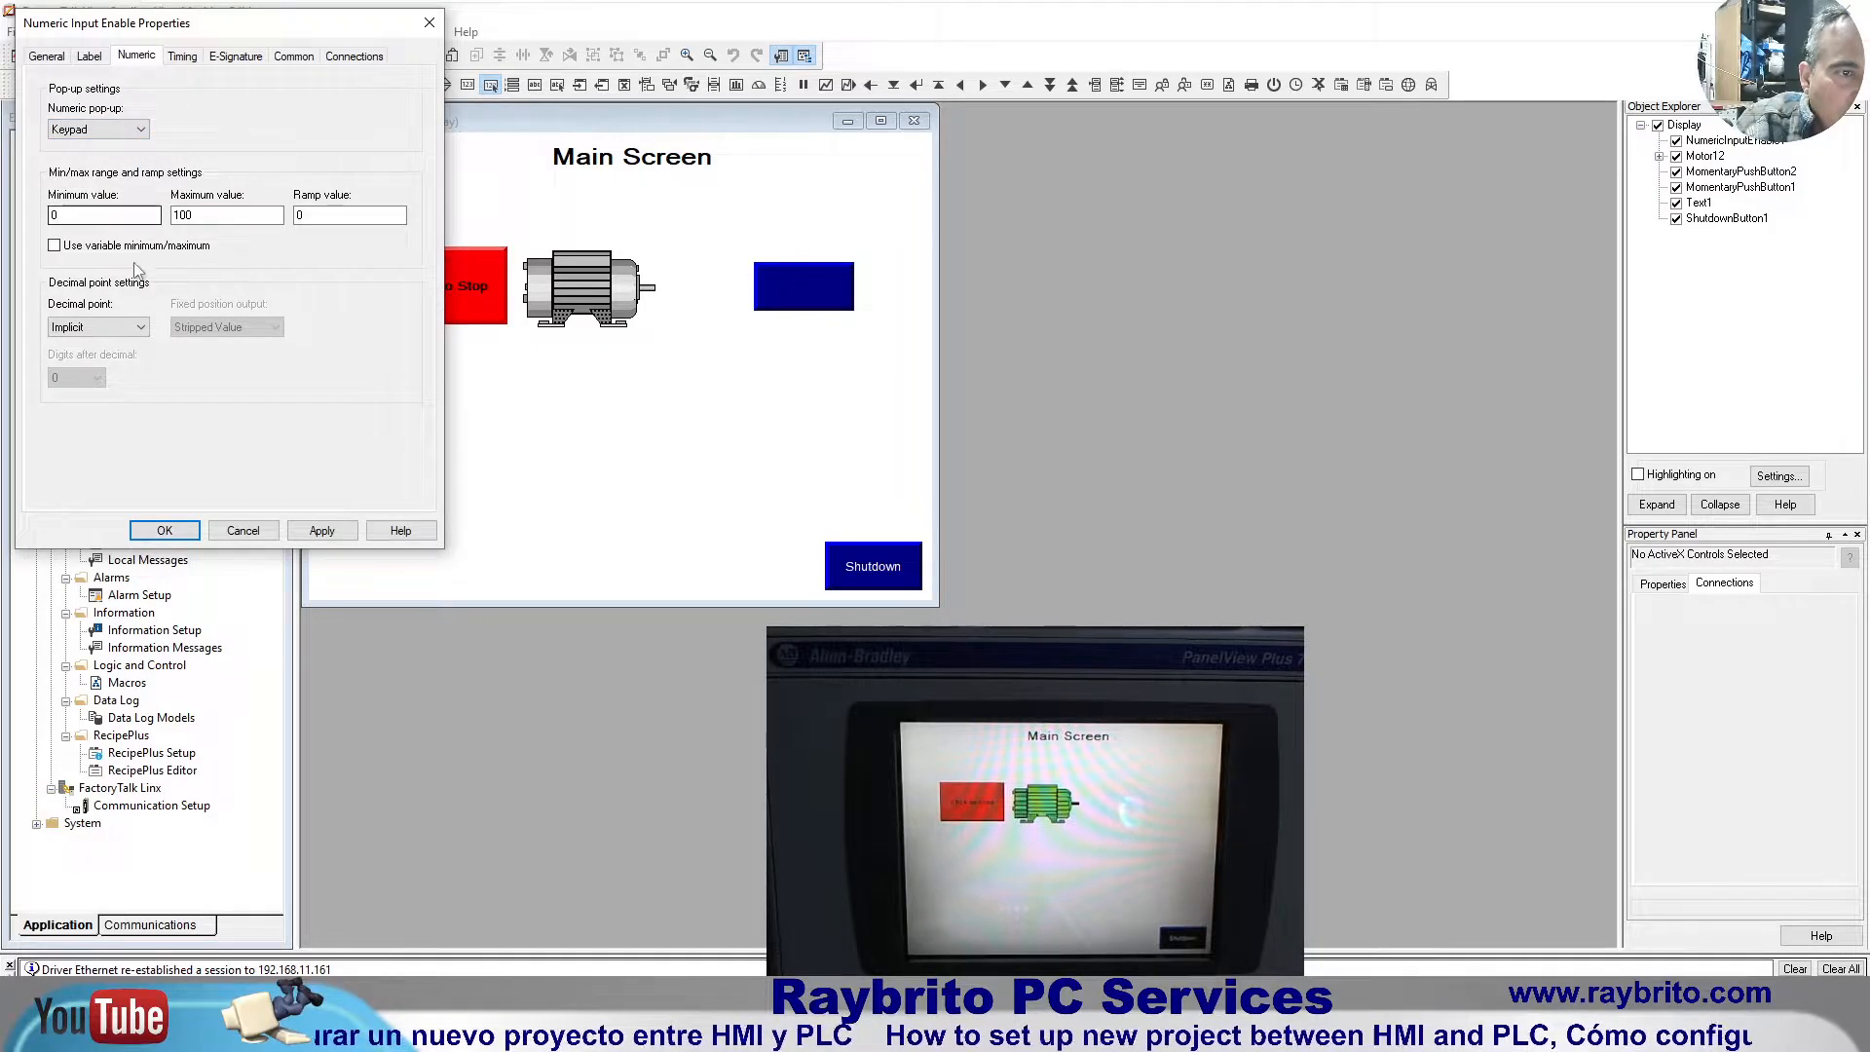
left_click(334, 531)
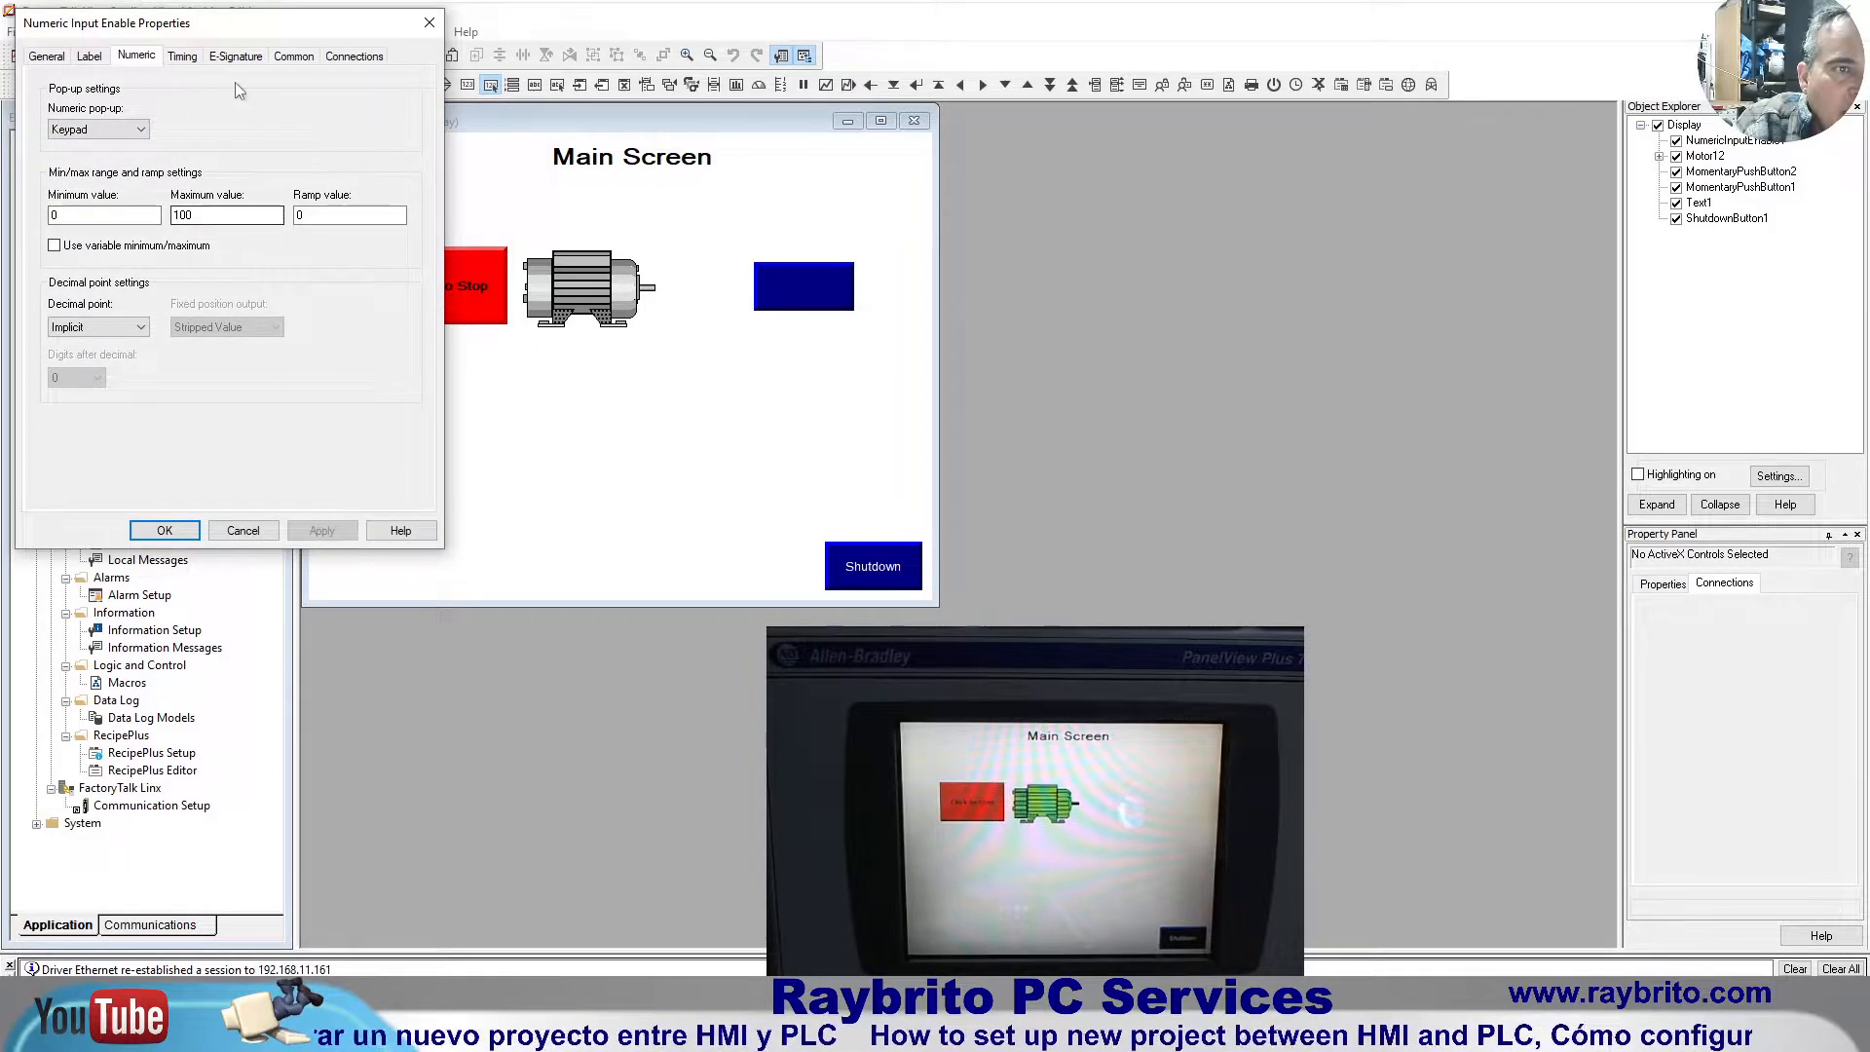
Step: Set the numeric input's width to 100 and accept its properties
left_click(289, 58)
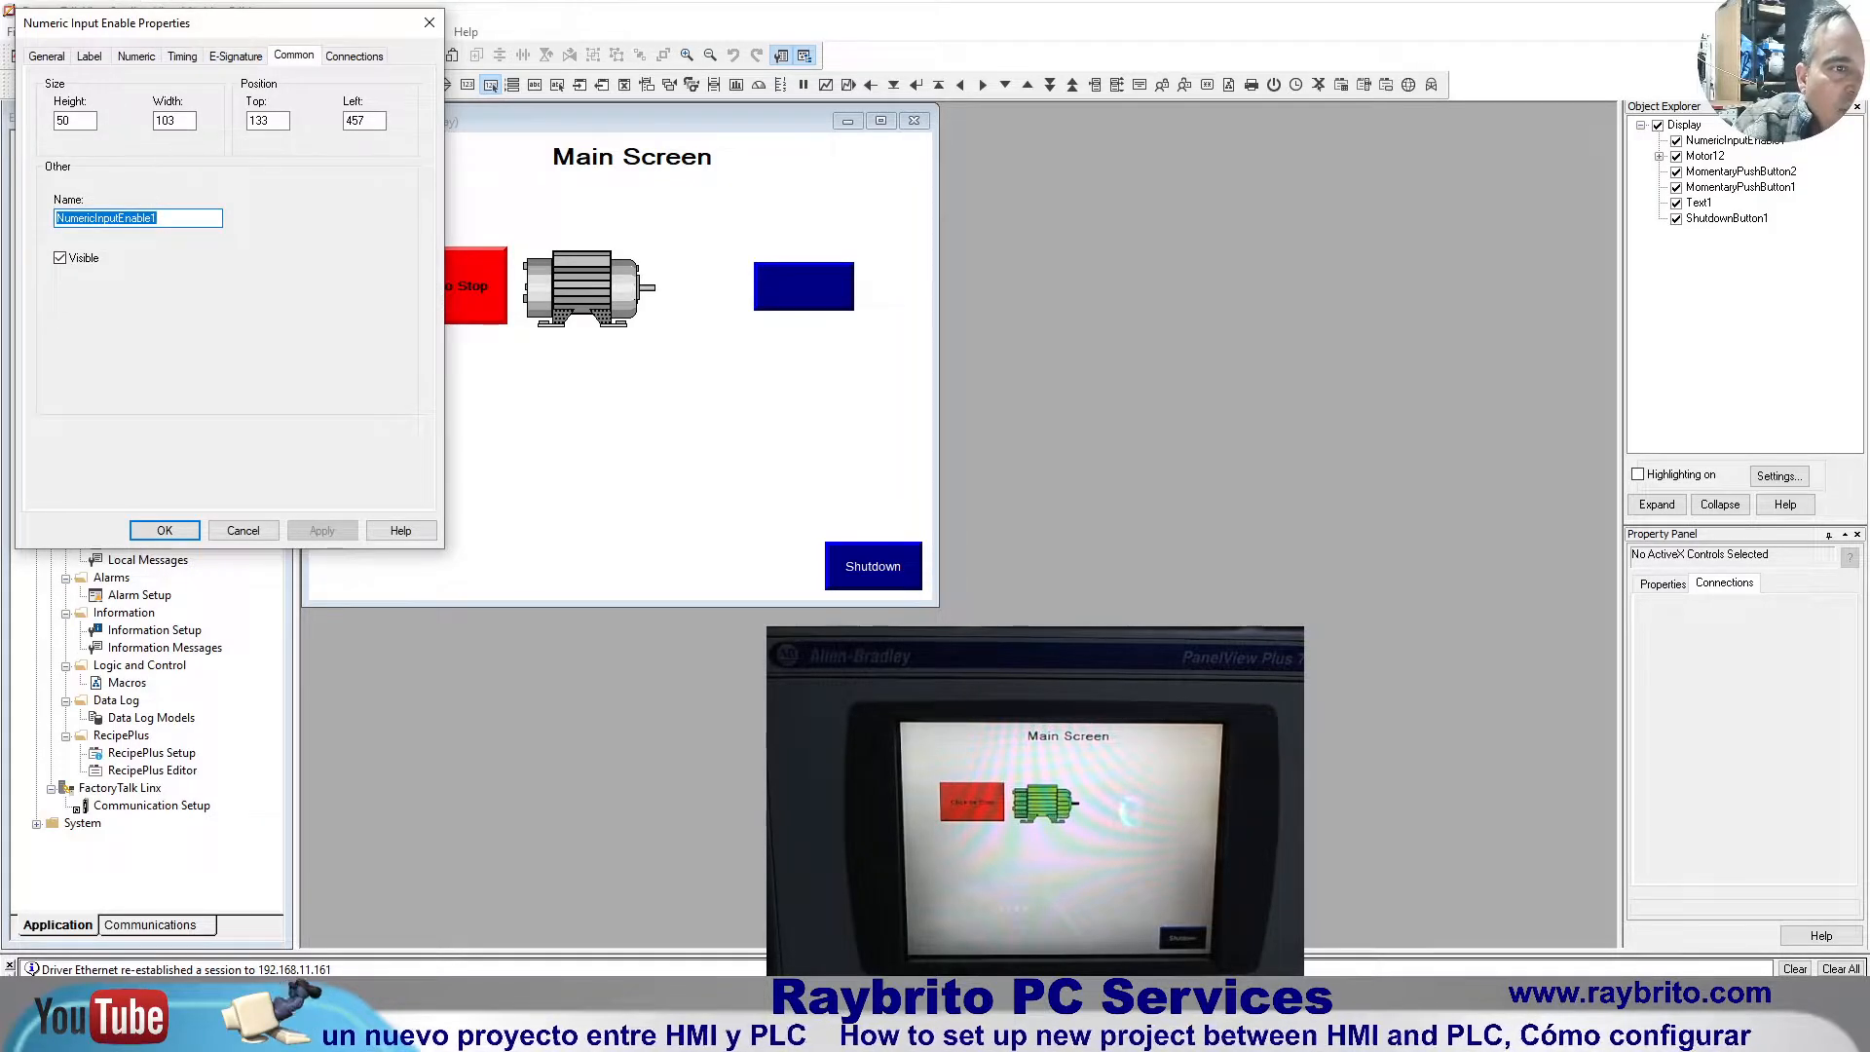
left_click(173, 120)
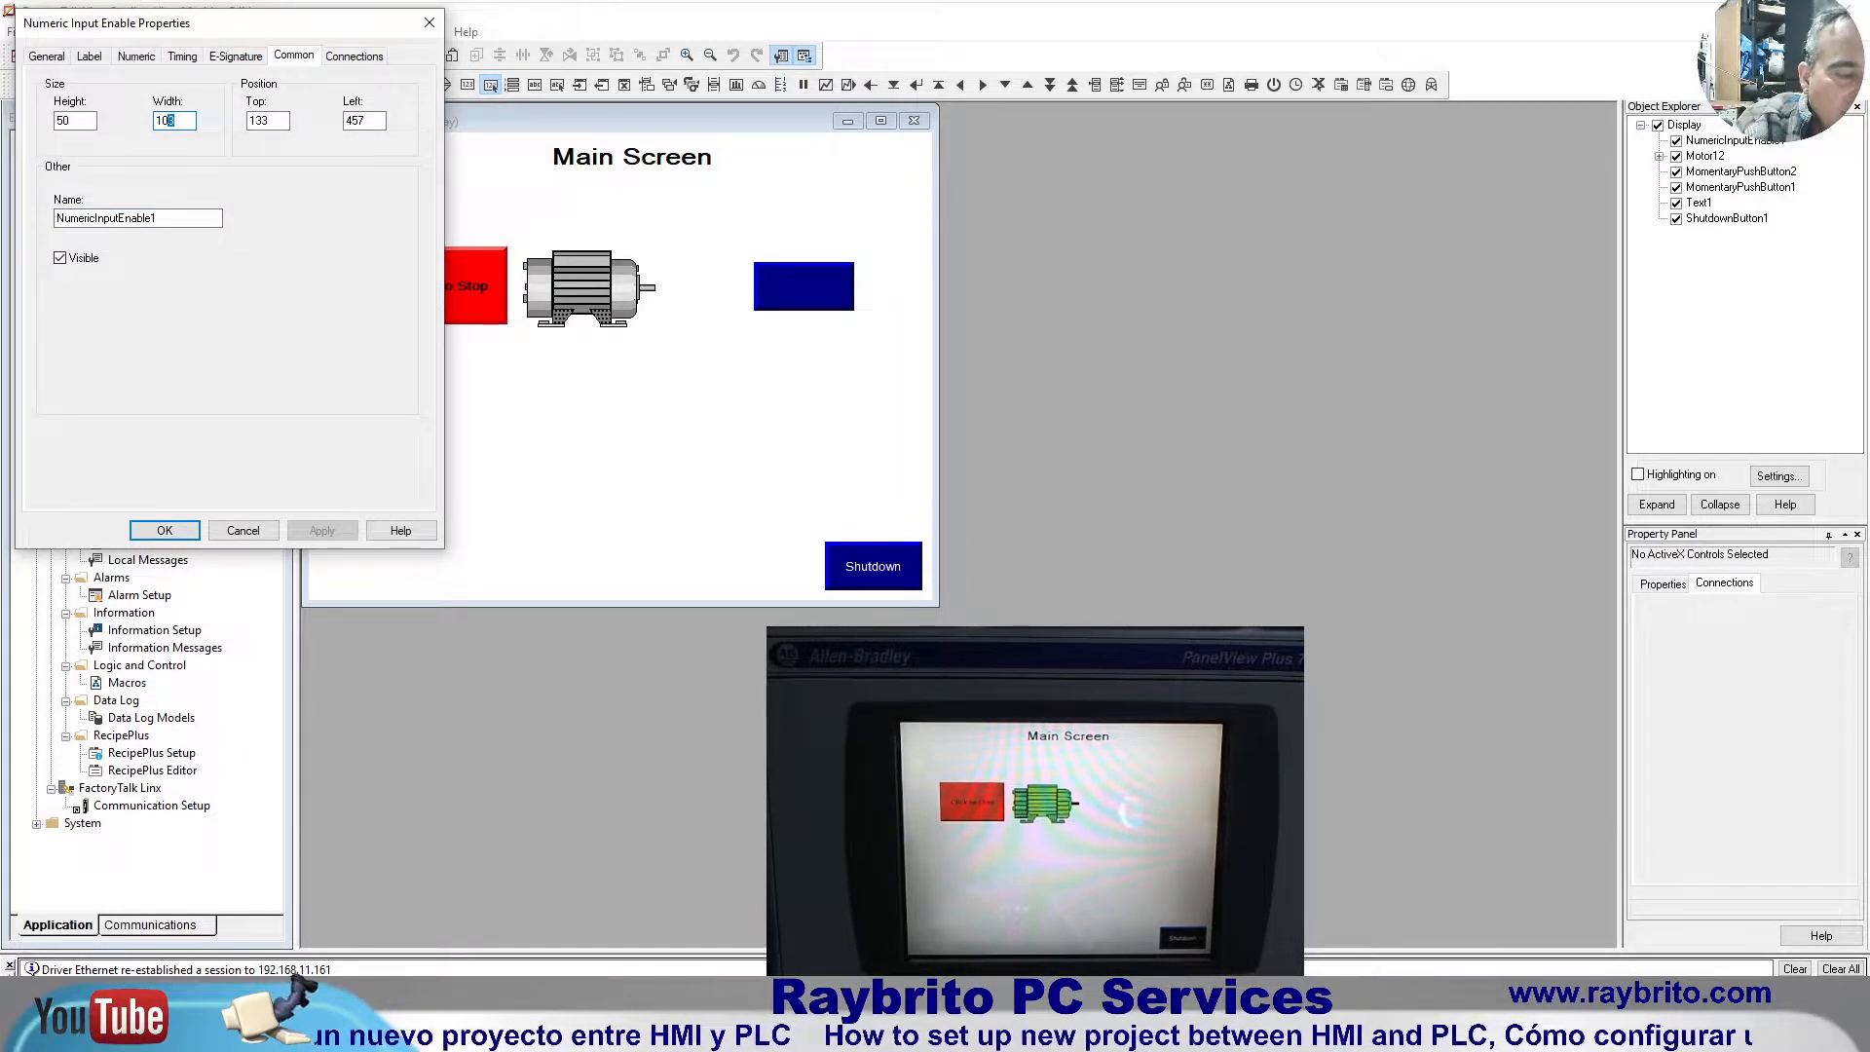
key("BackSpace")
type("0")
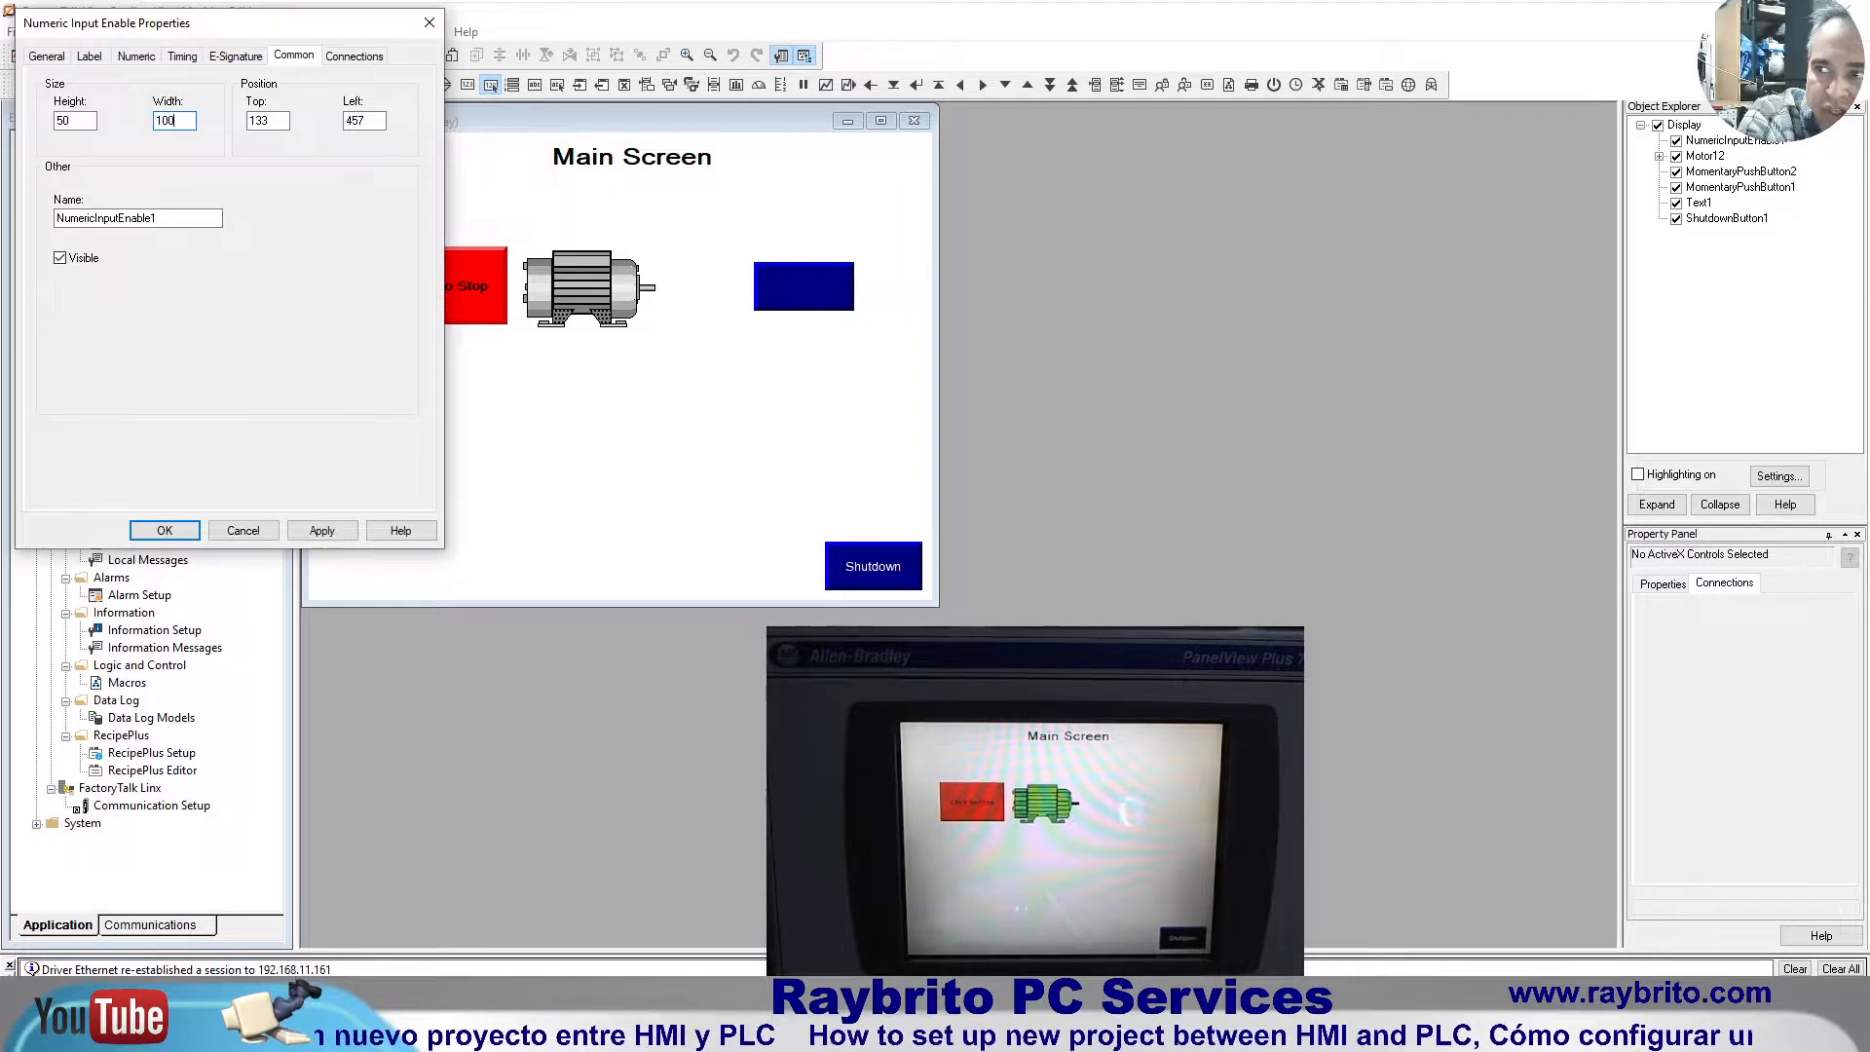
key("Return")
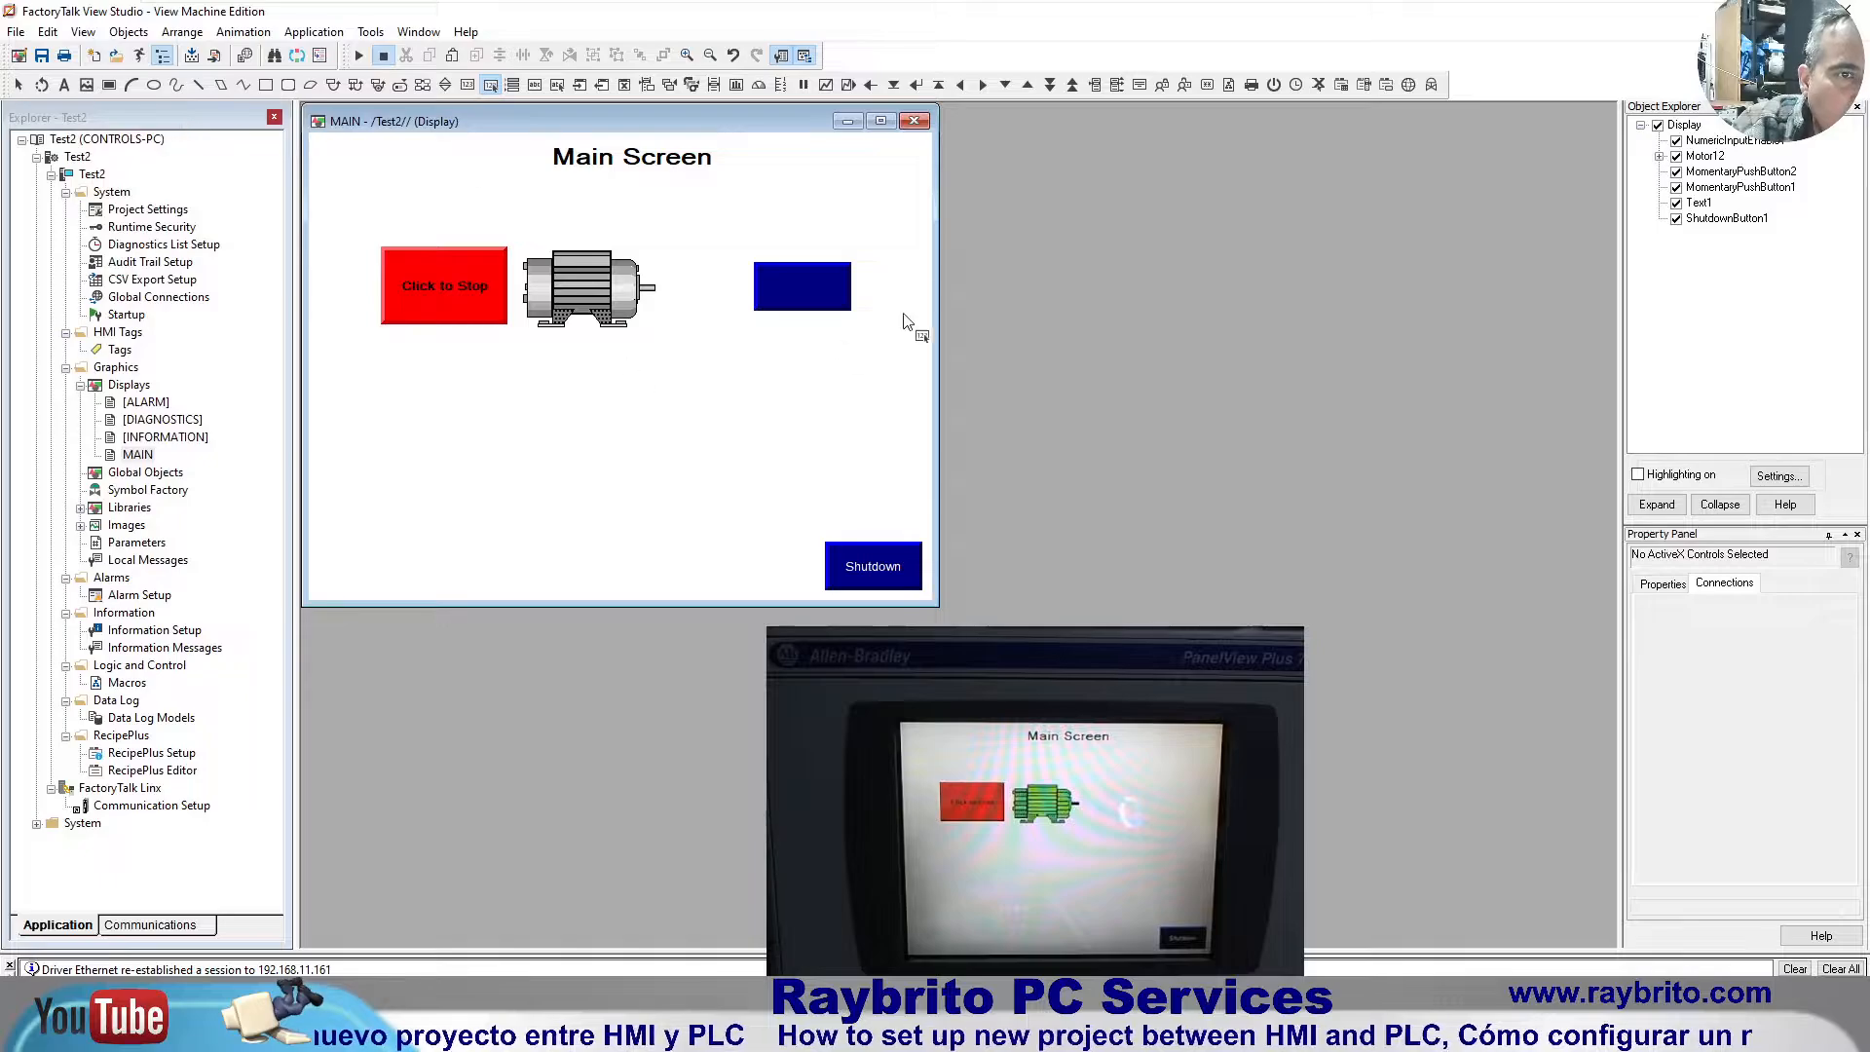
left_click(795, 286)
double_click(797, 284)
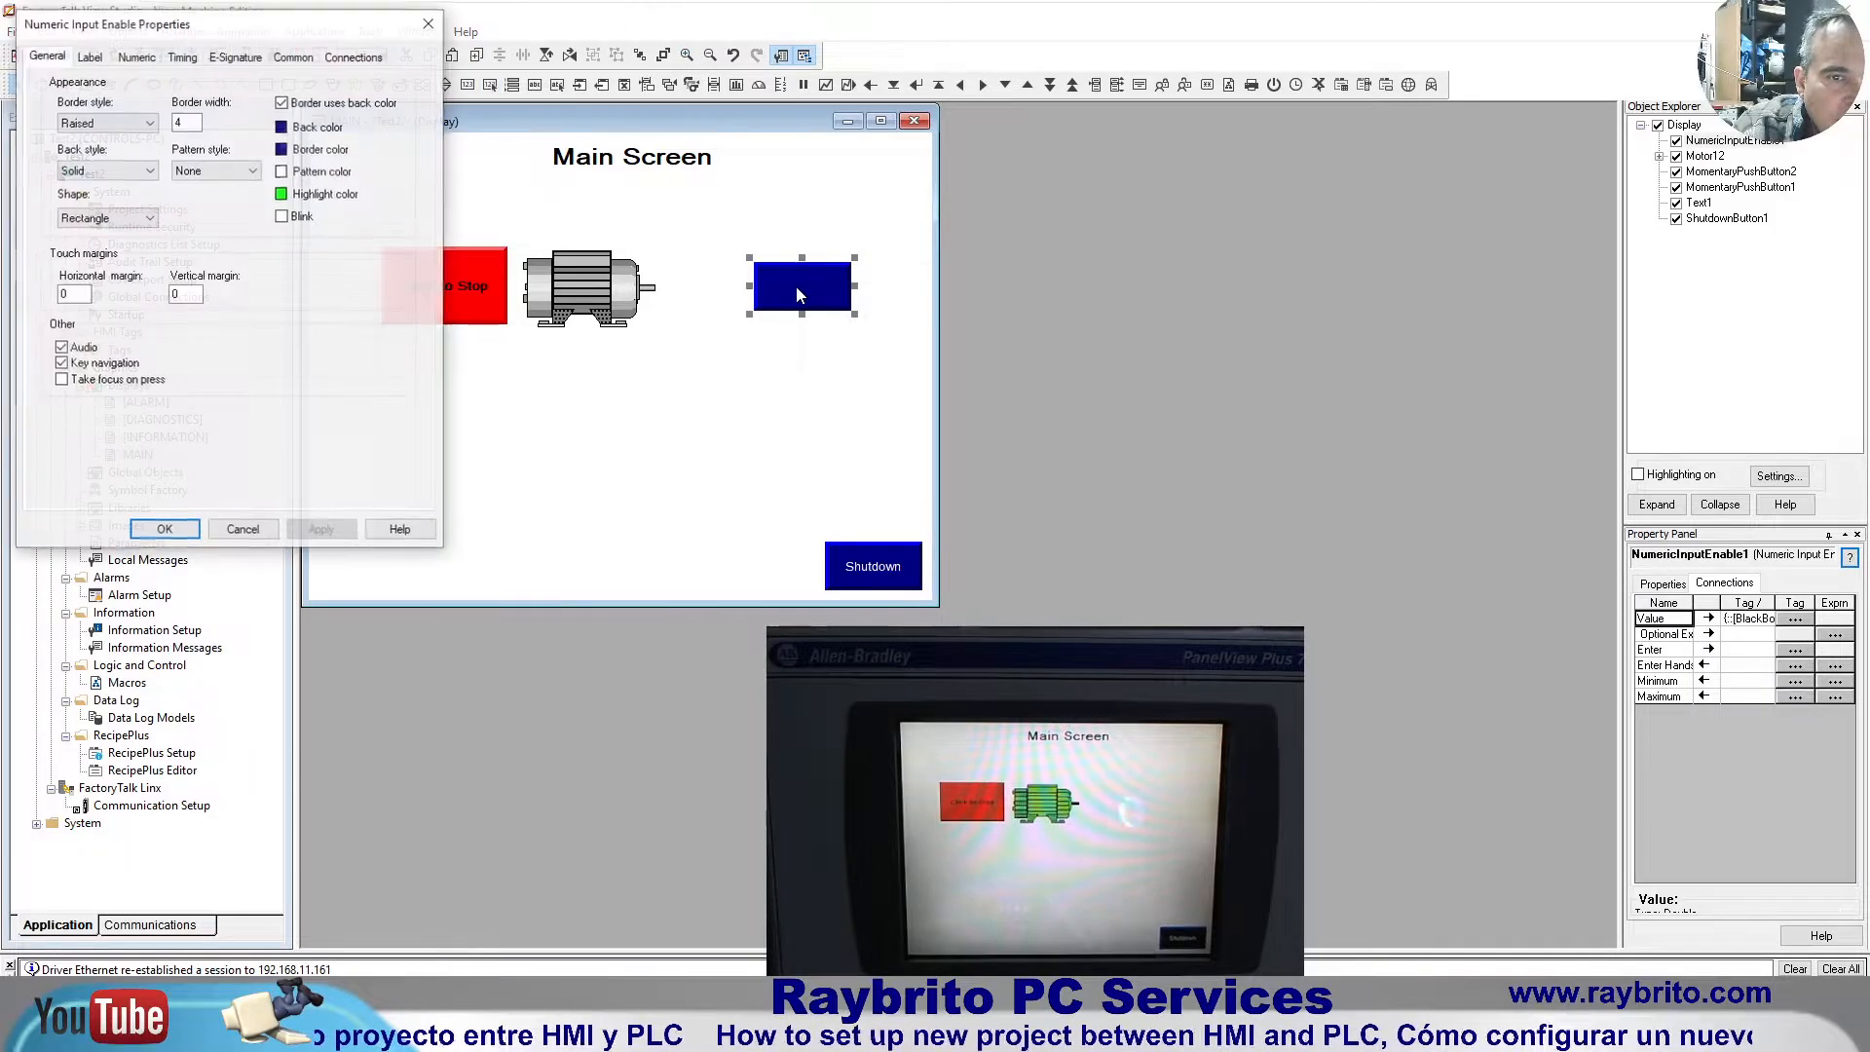
left_click(98, 60)
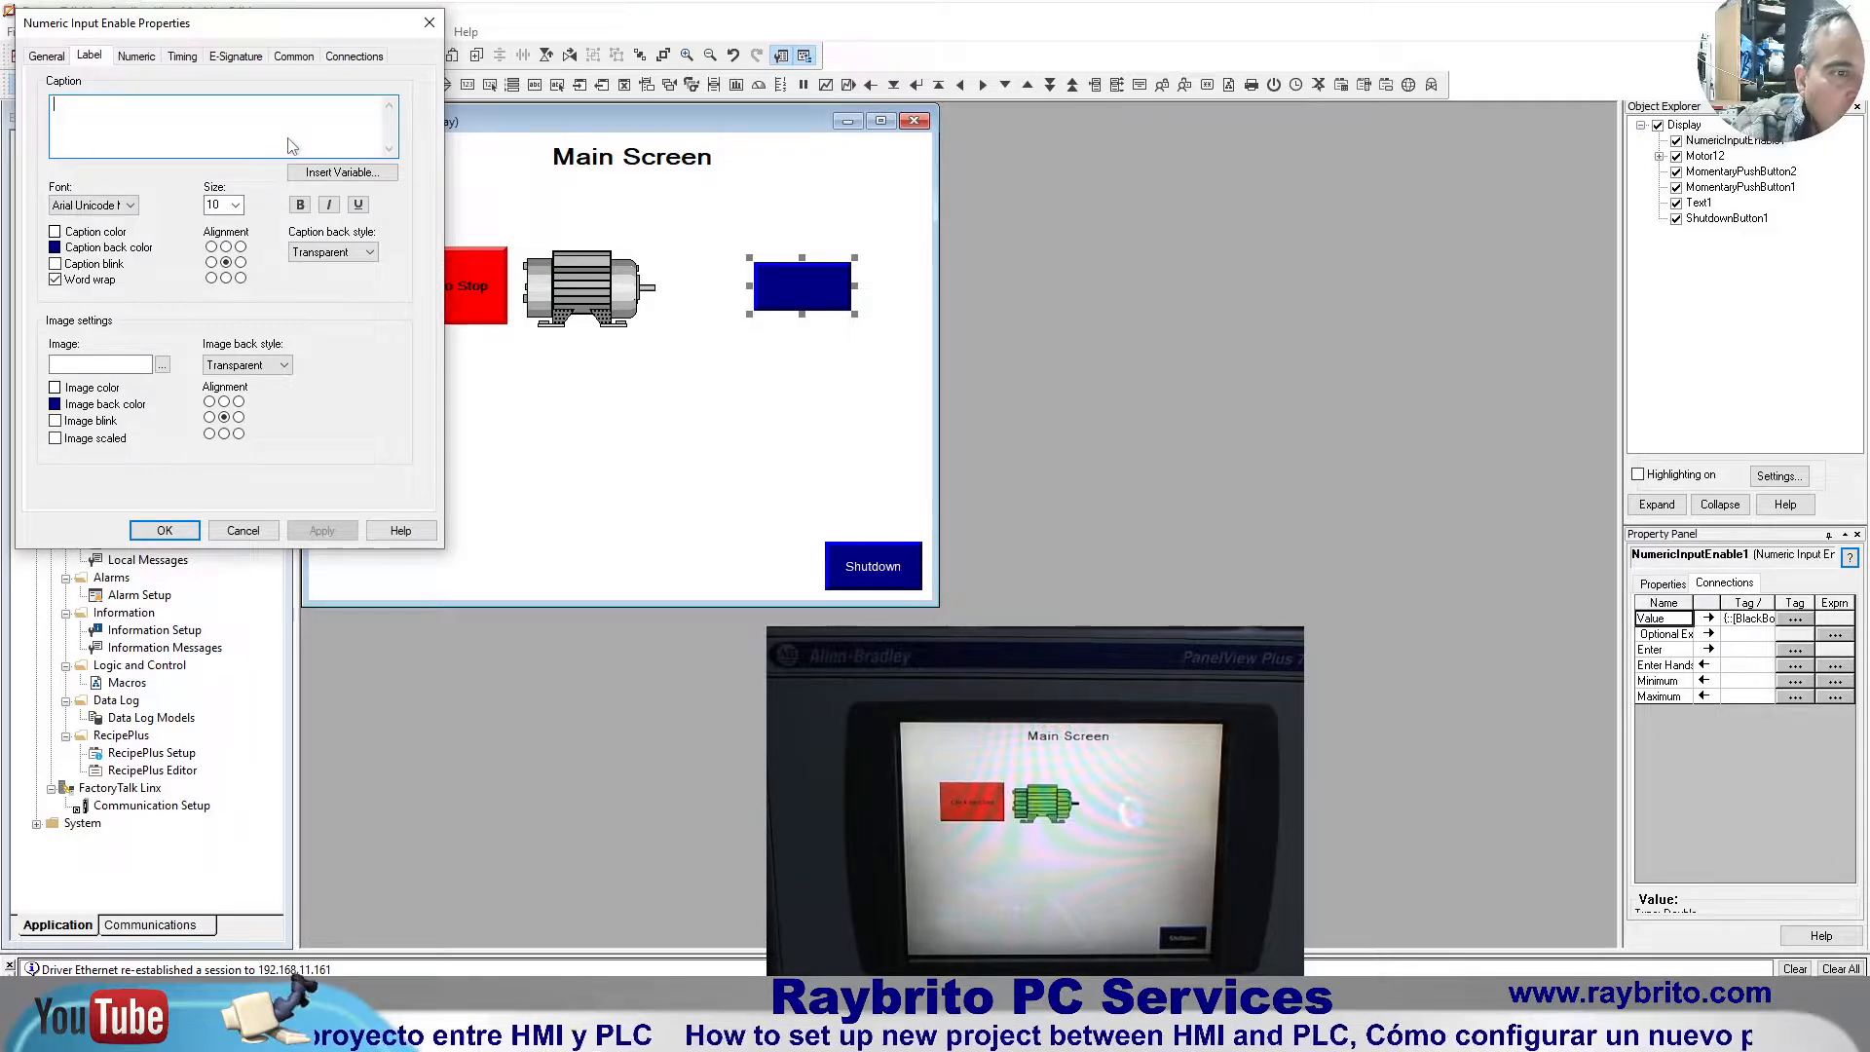
left_click(252, 534)
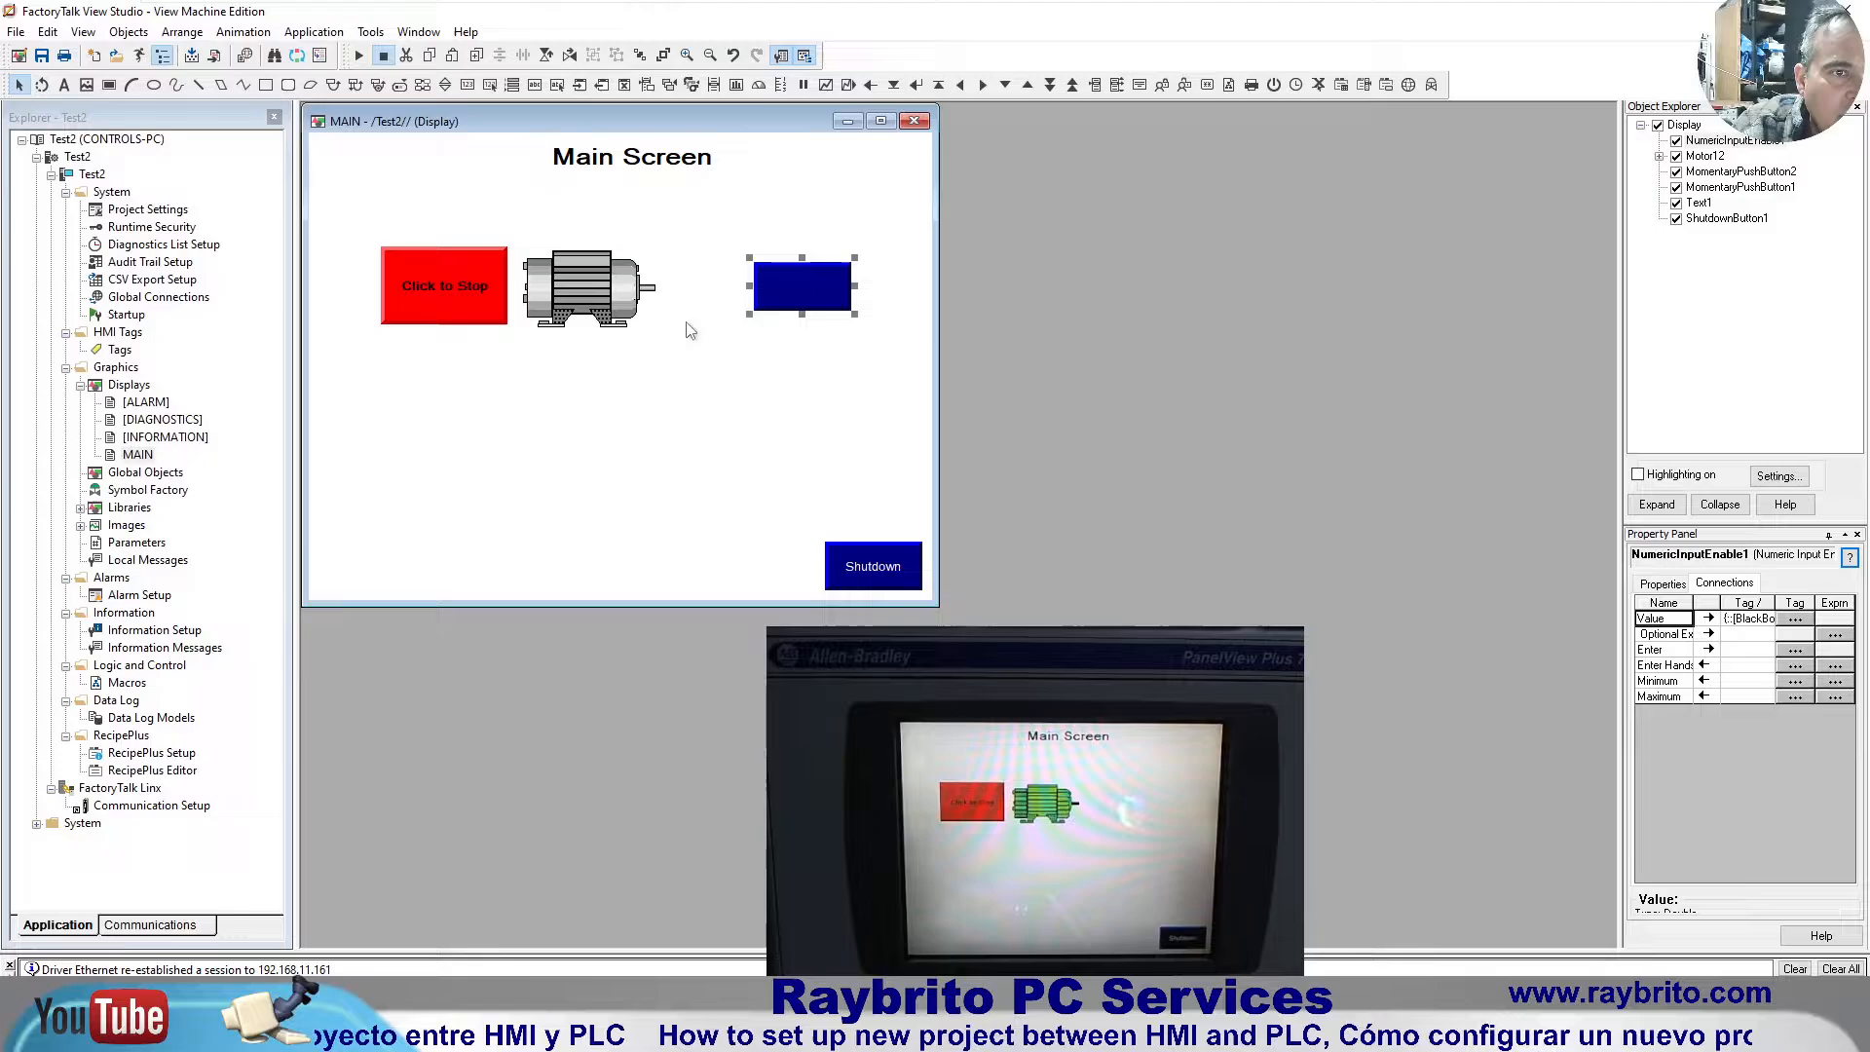
Step: Test-run the main screen and enter 10 through the numeric input's keypad
left_click(360, 56)
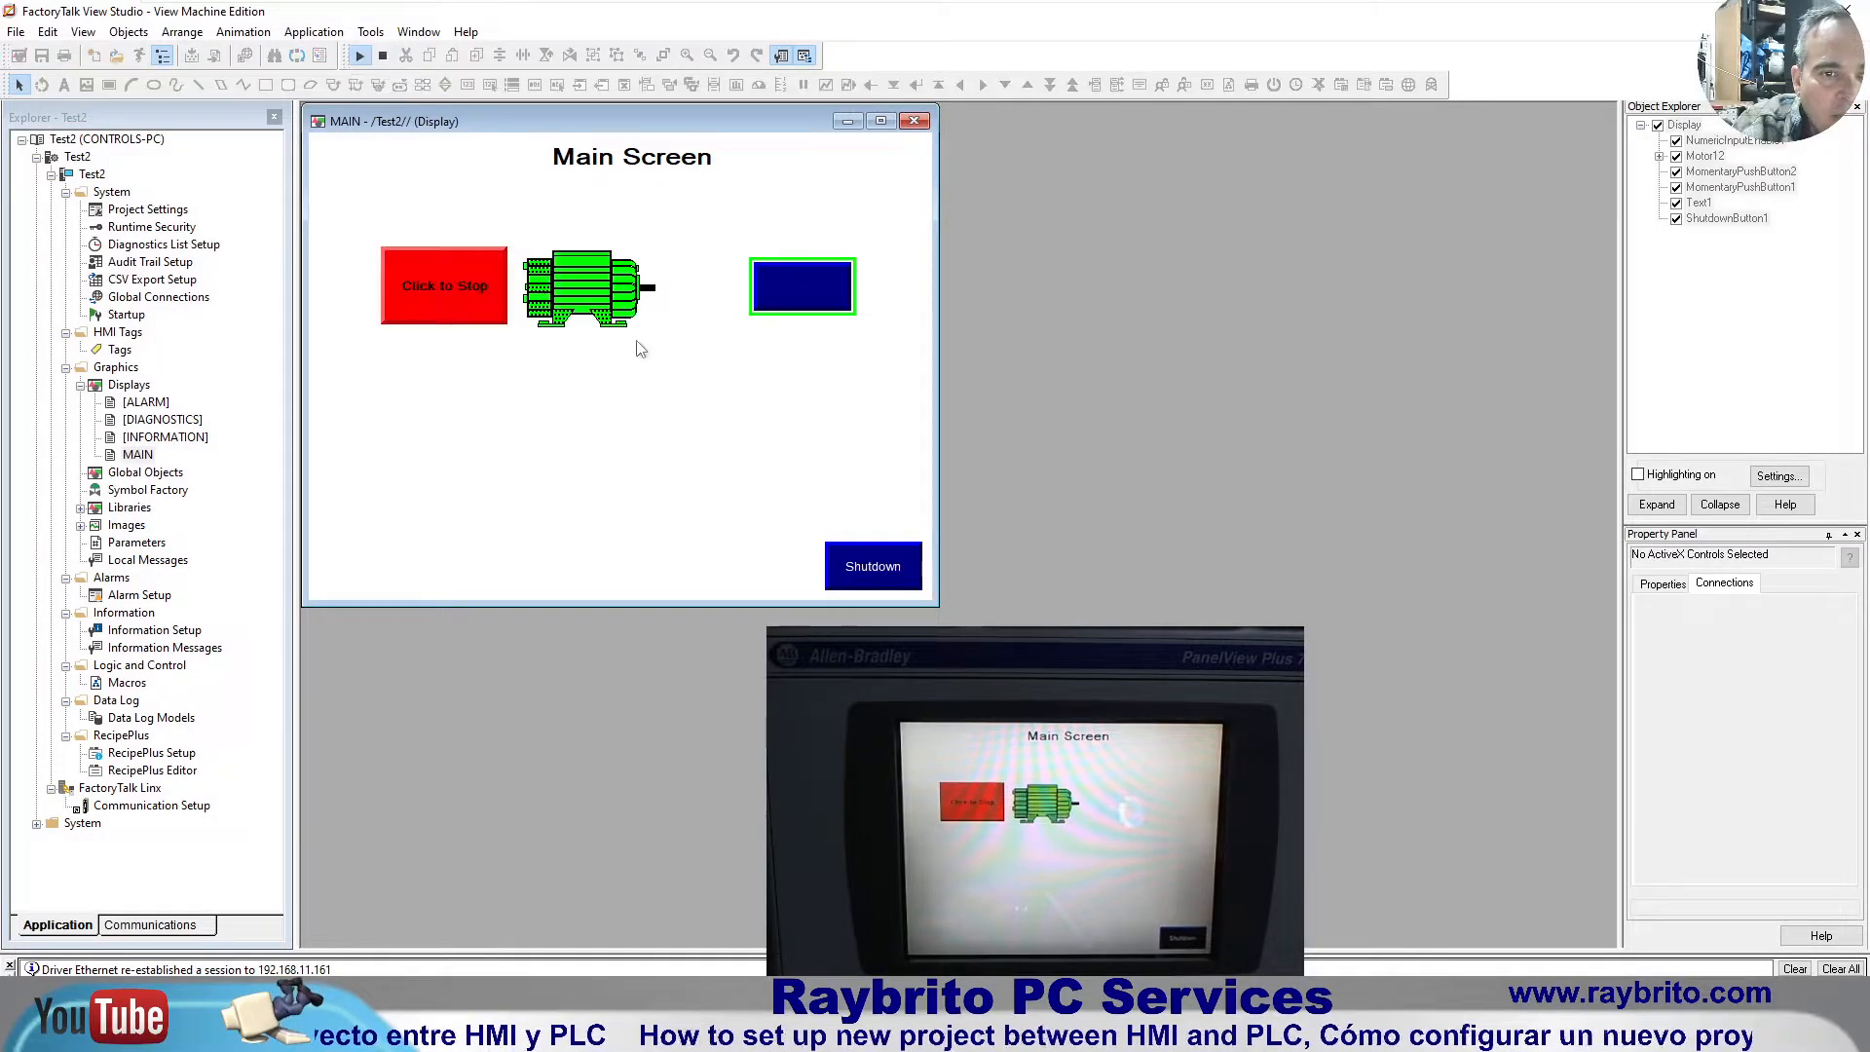
left_click(810, 295)
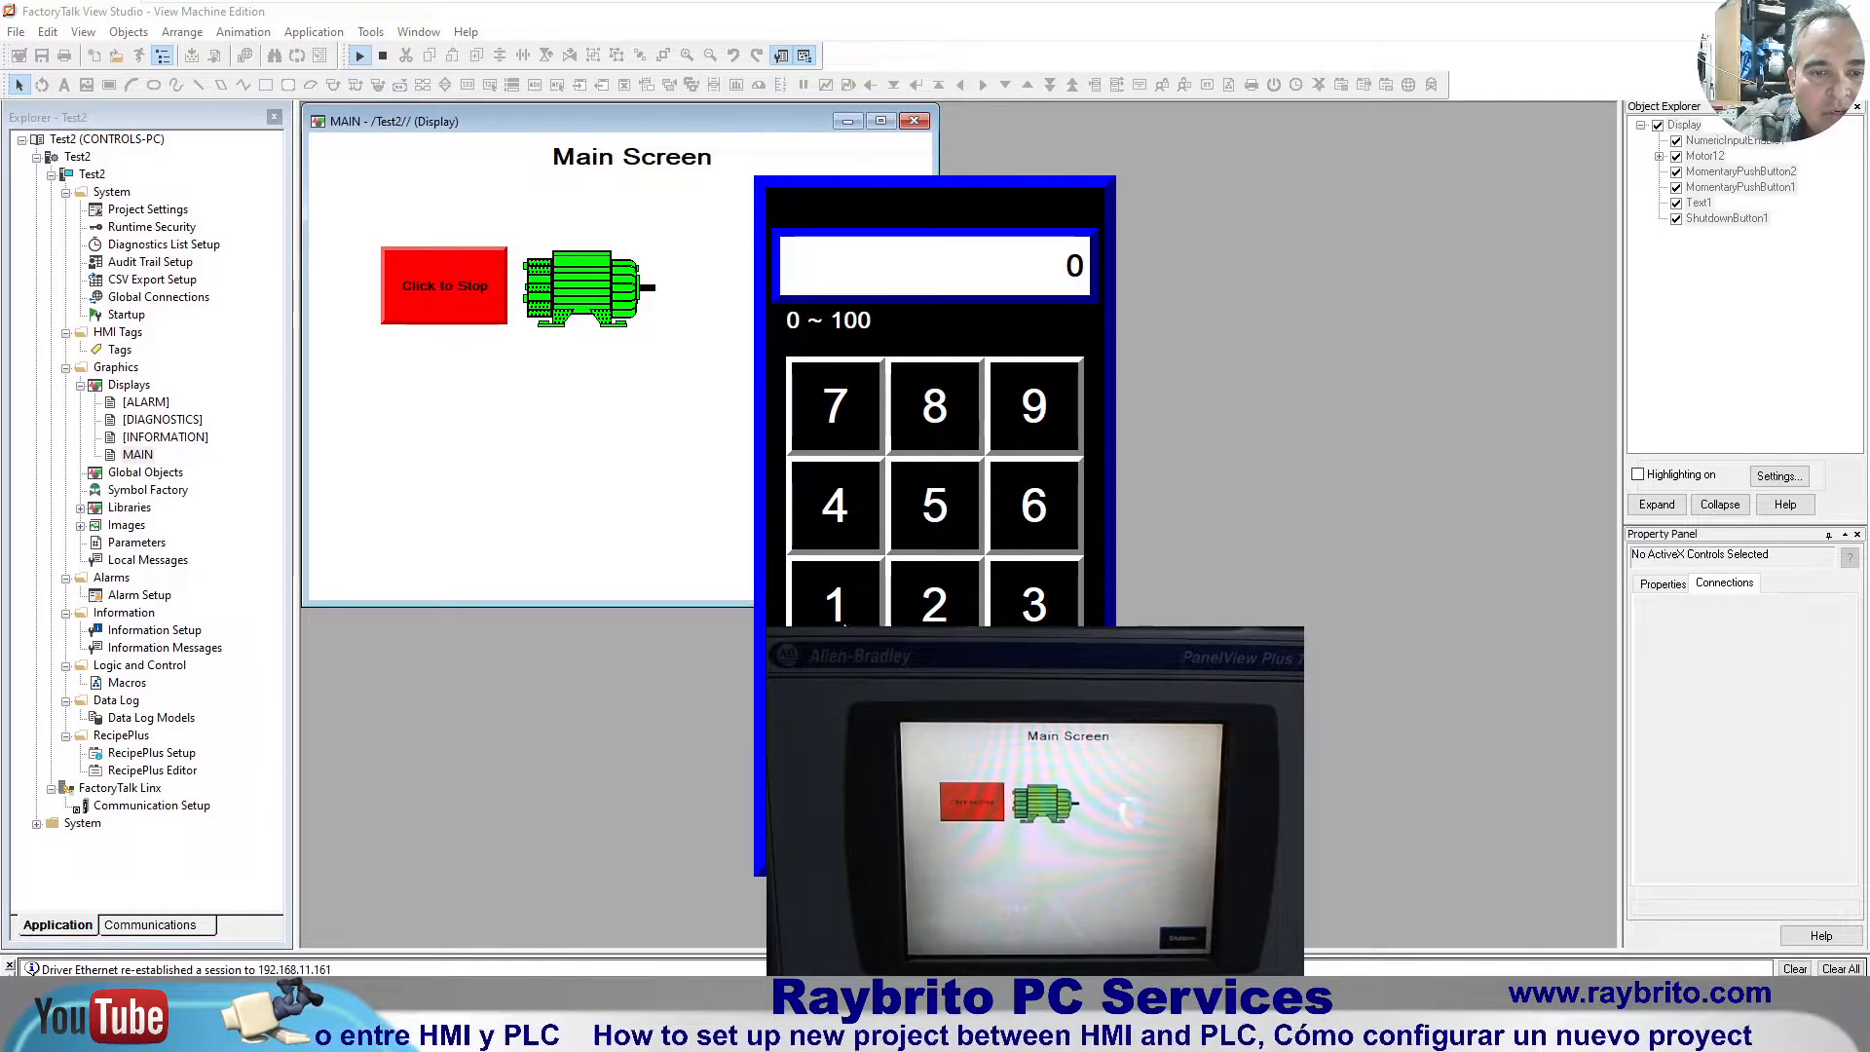
left_click(845, 606)
left_click(933, 699)
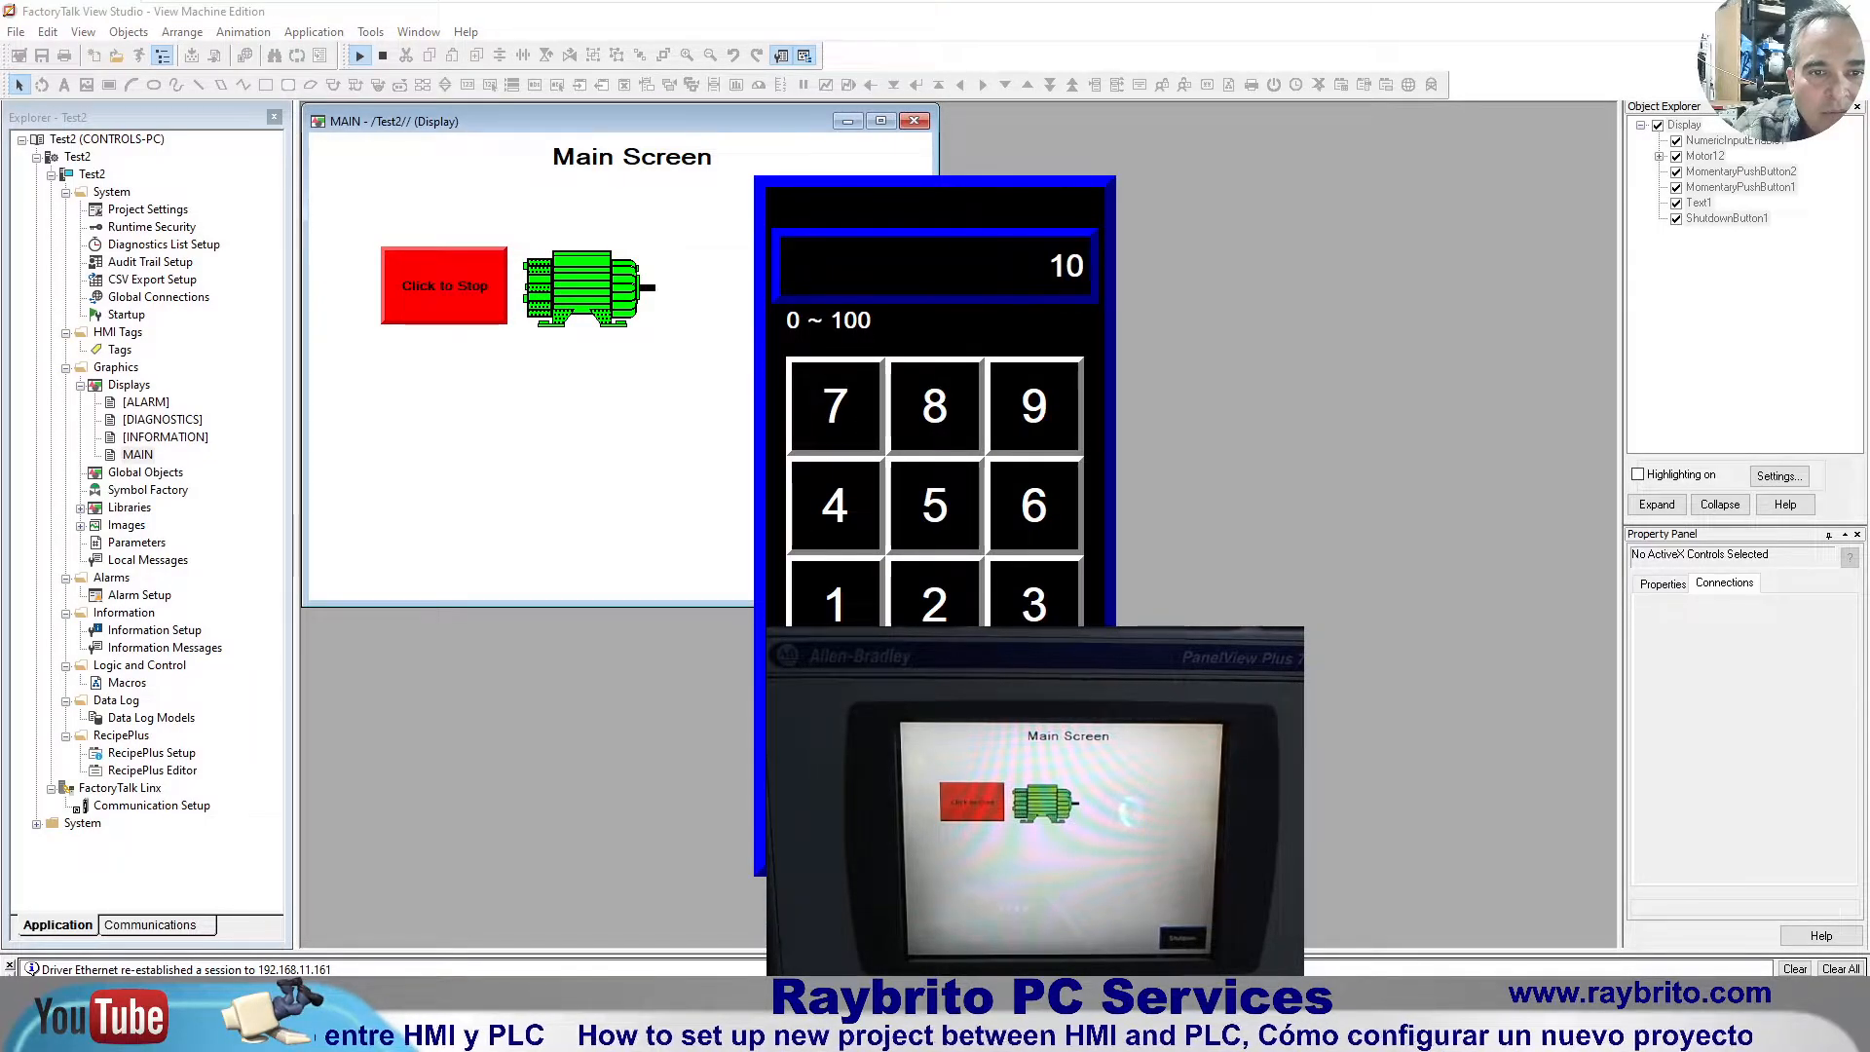
left_click(1034, 801)
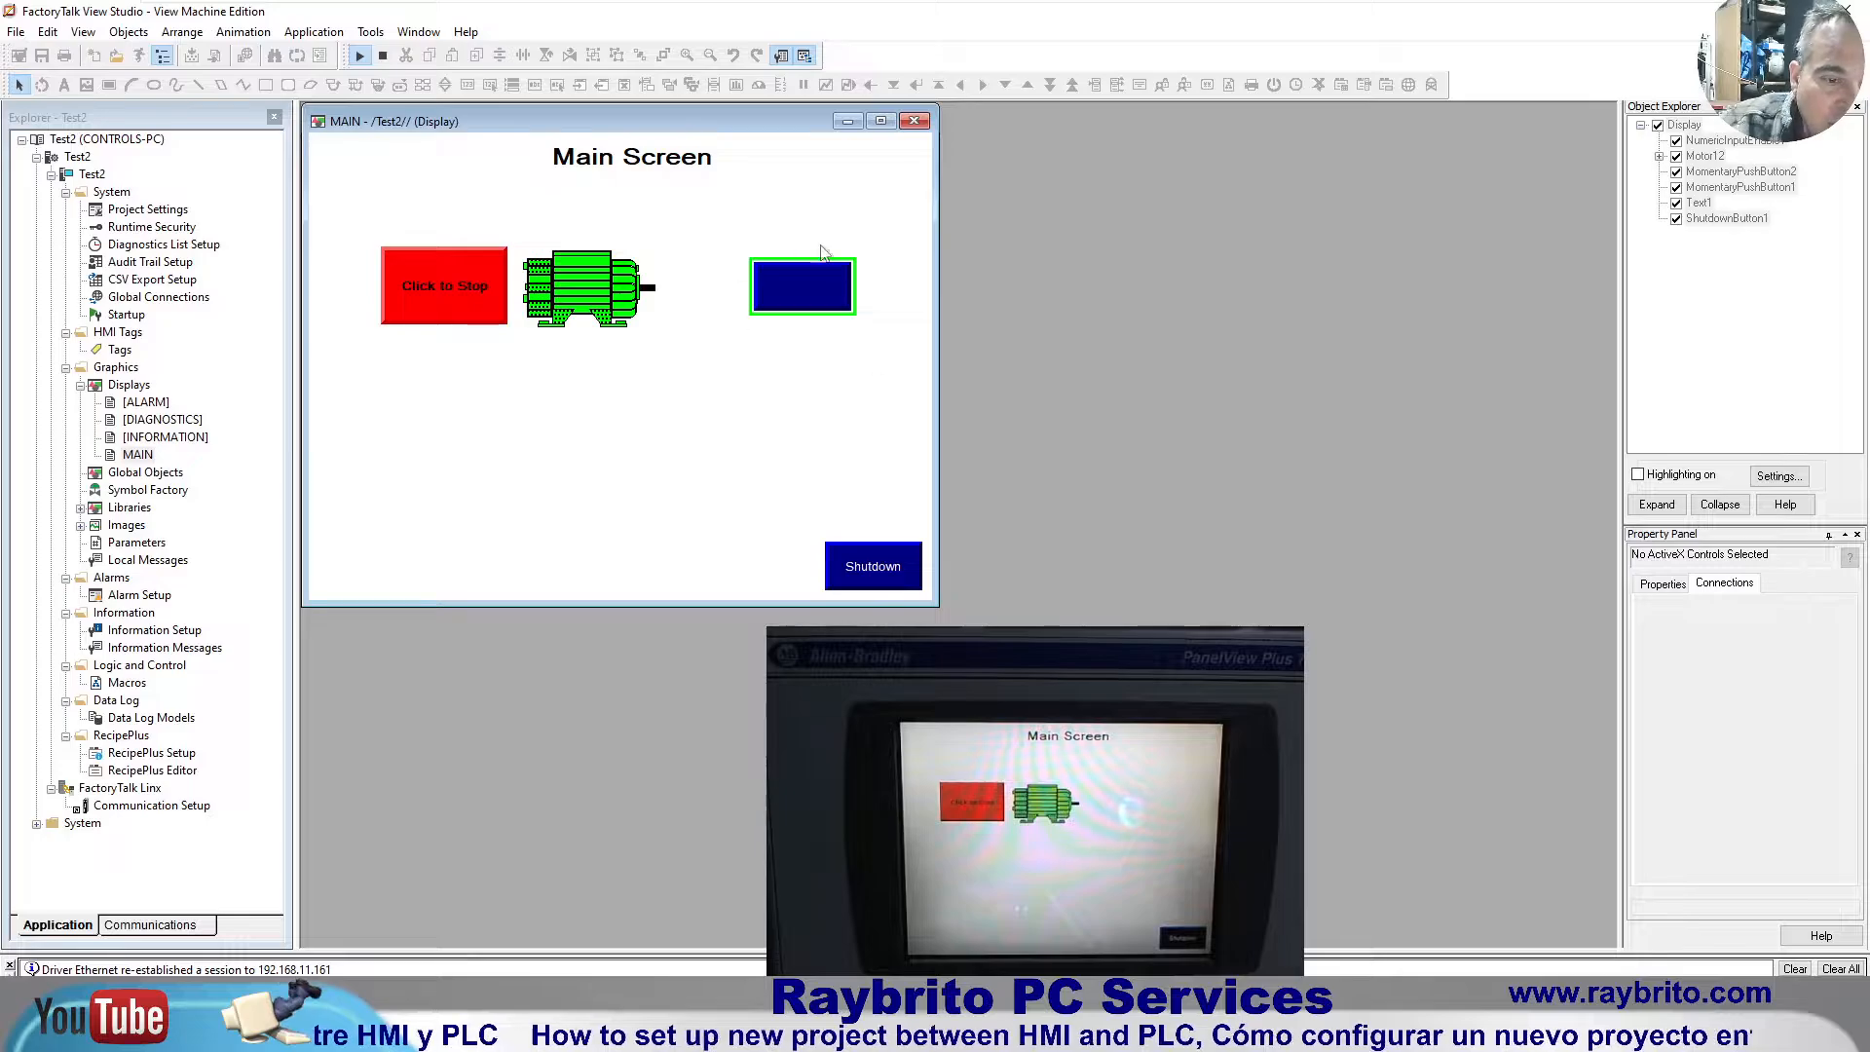
Step: Switch to Logix Designer to check the level value in the Motor routine's EQU instructions, and return to FactoryTalk View Studio
left_click(657, 1032)
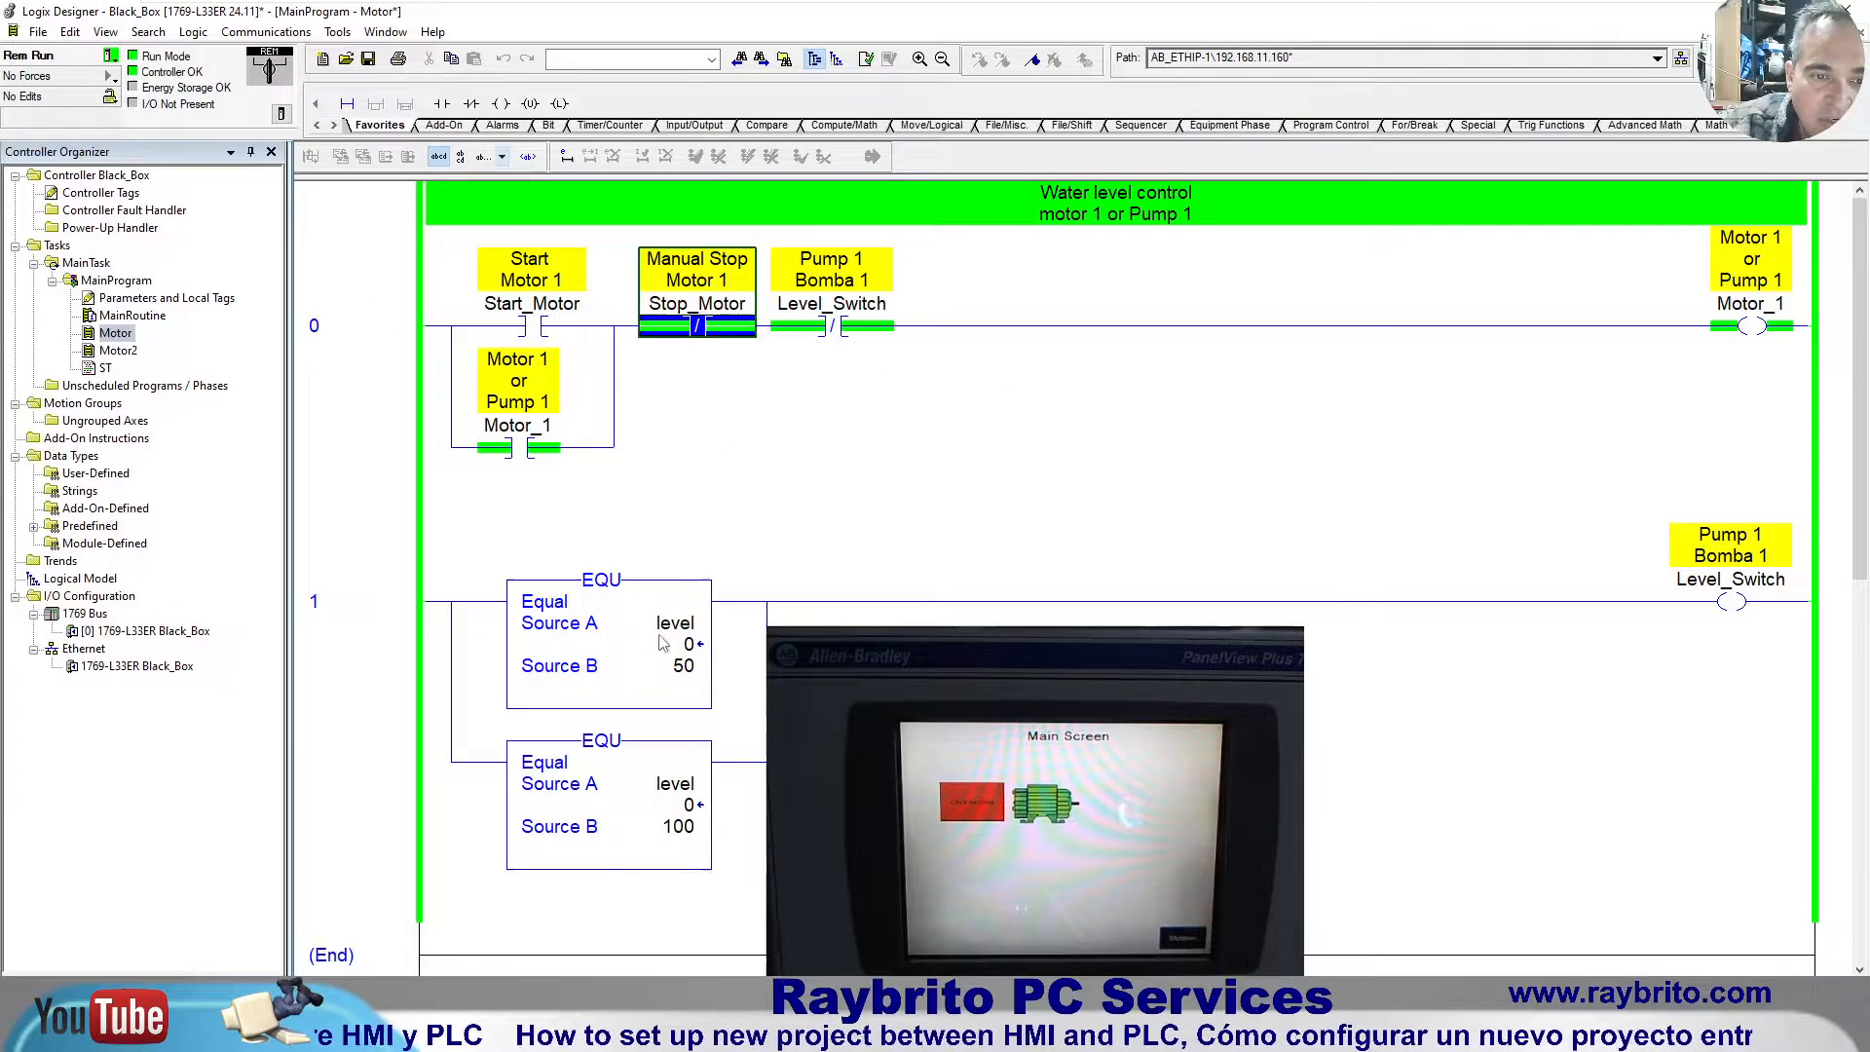
mouse_move(697, 650)
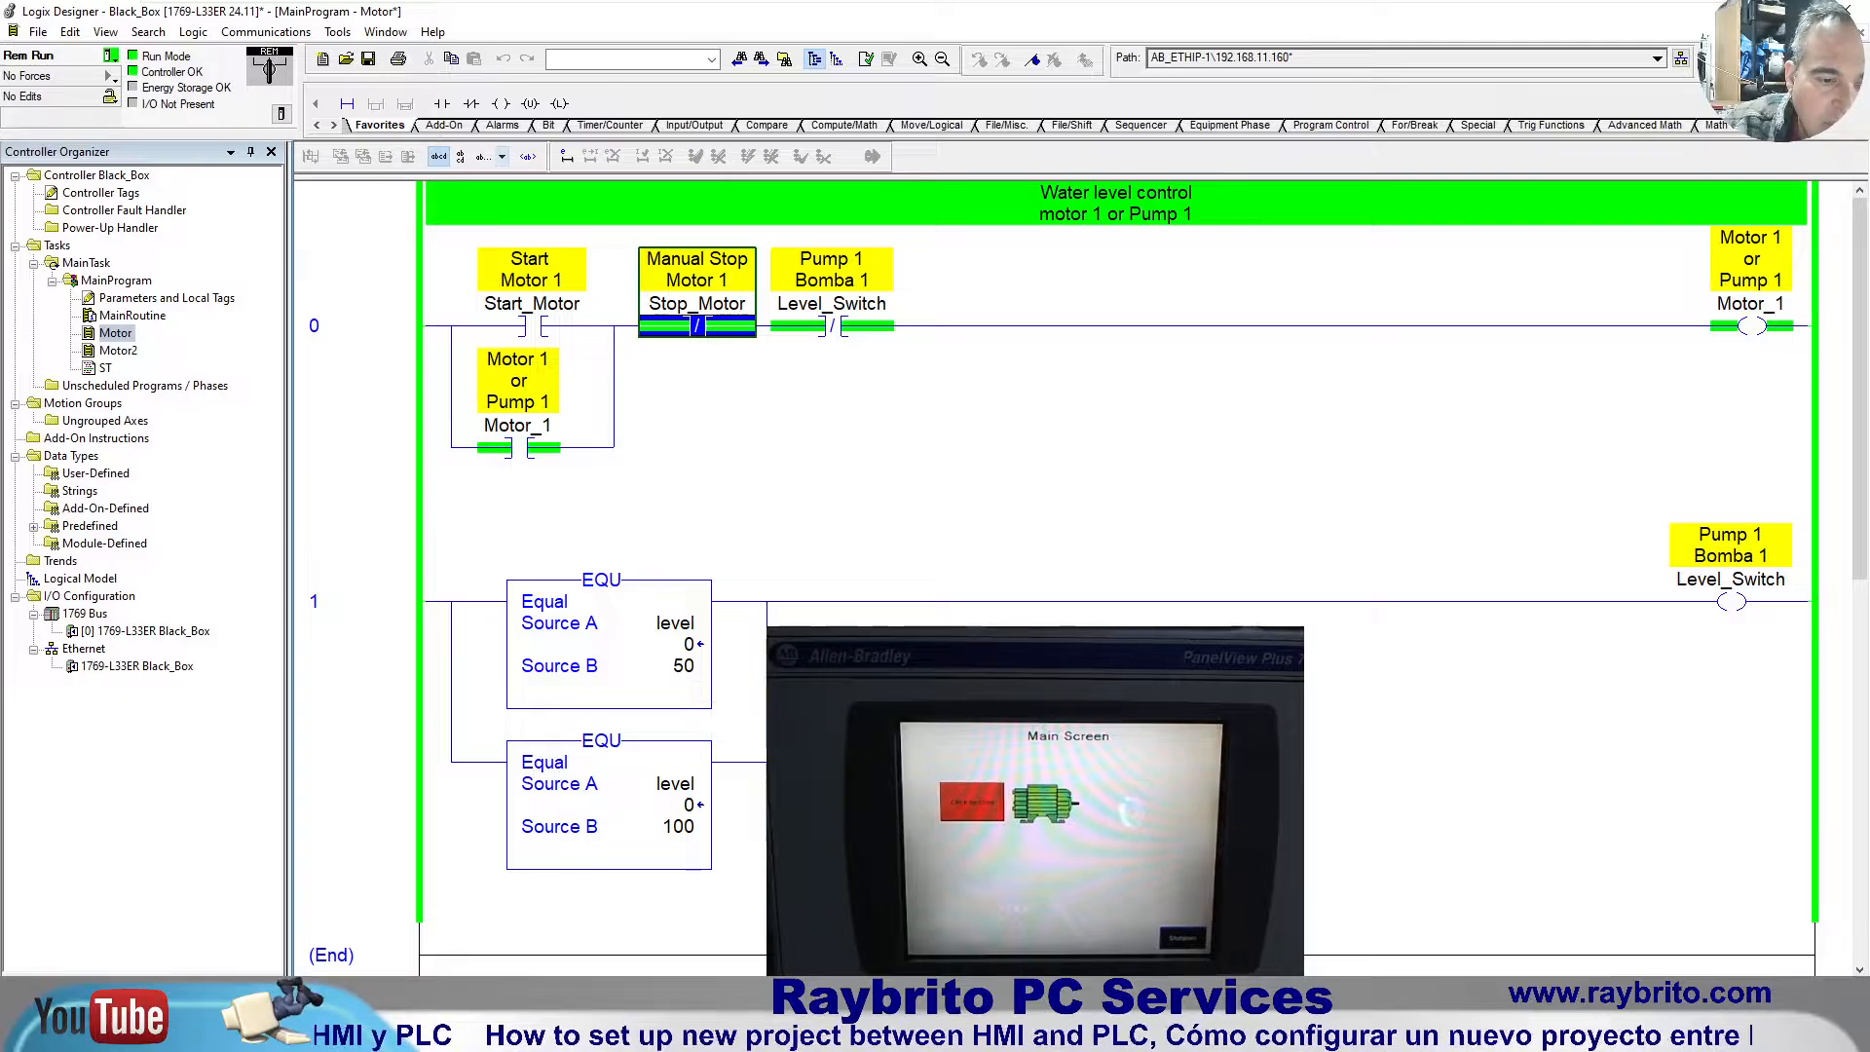
left_click(633, 1032)
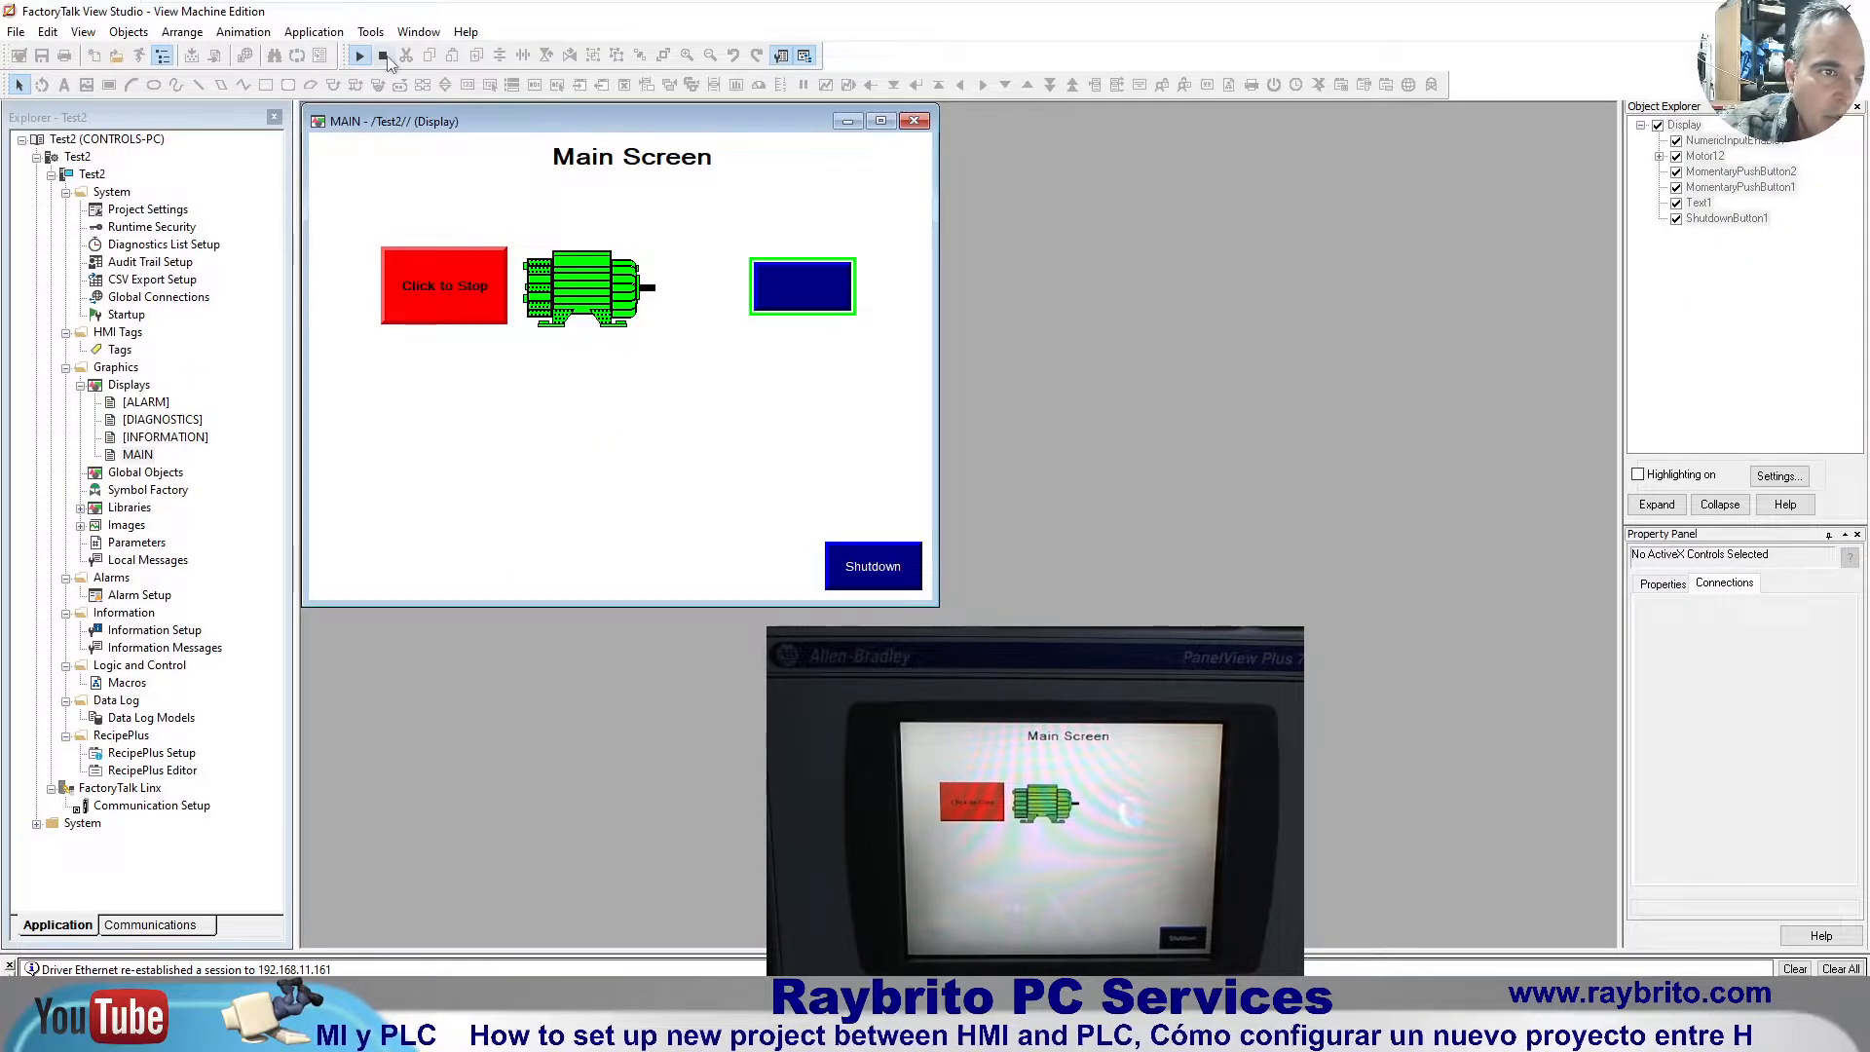
Step: Stop the display test and reconnect the numeric input's Value to the level tag in the BlackBox controller's MainProgram
left_click(383, 56)
double_click(797, 303)
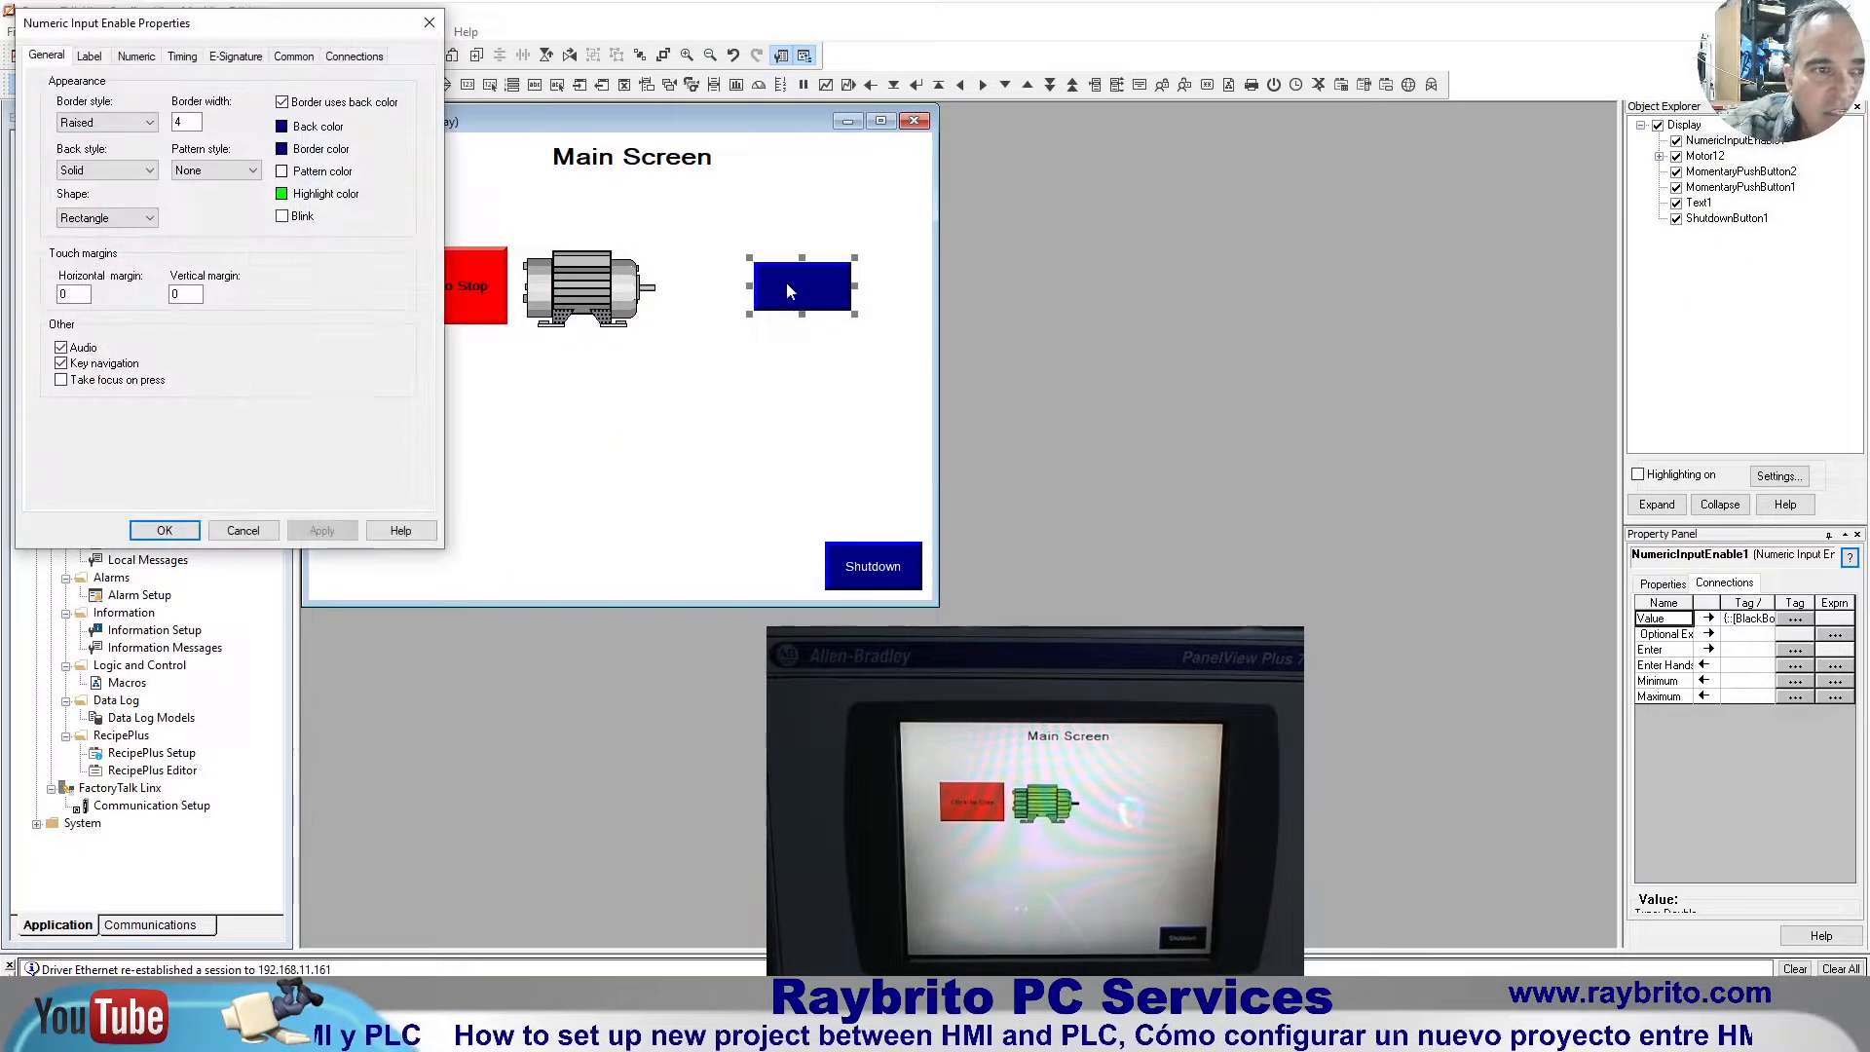
left_click(355, 57)
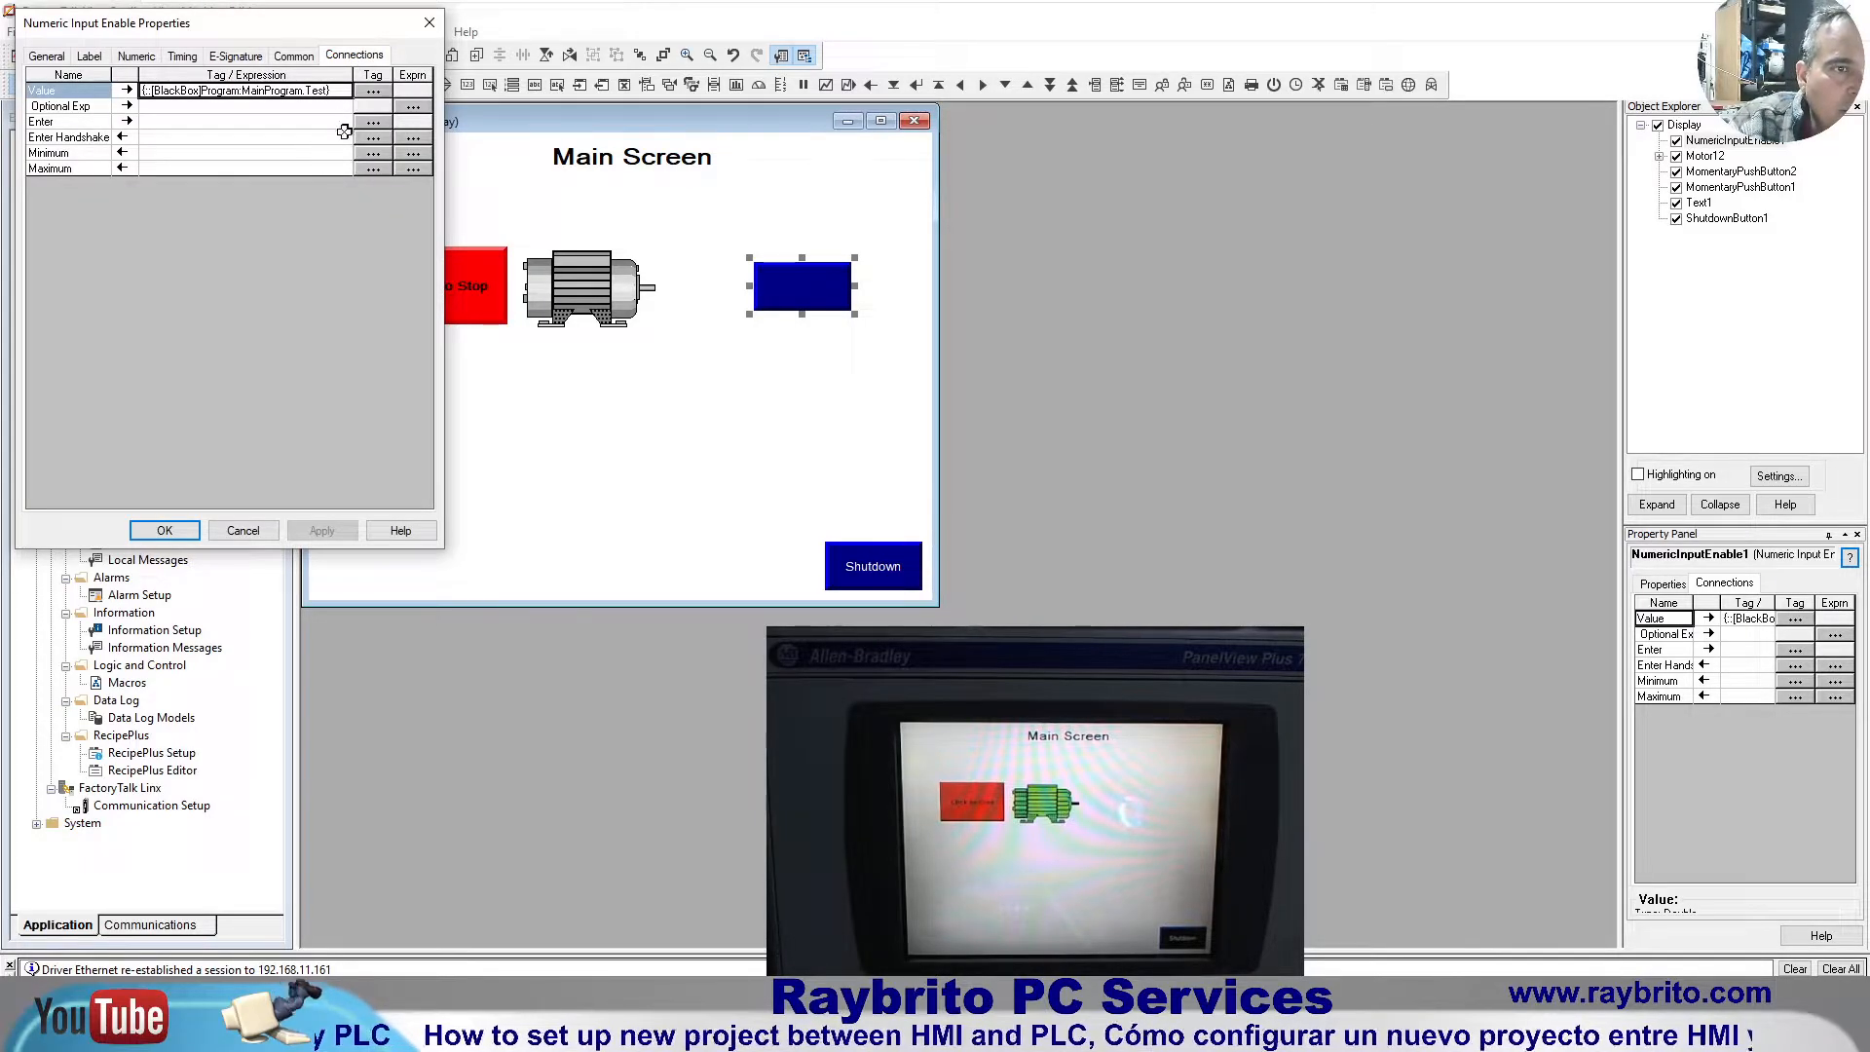
left_click(371, 92)
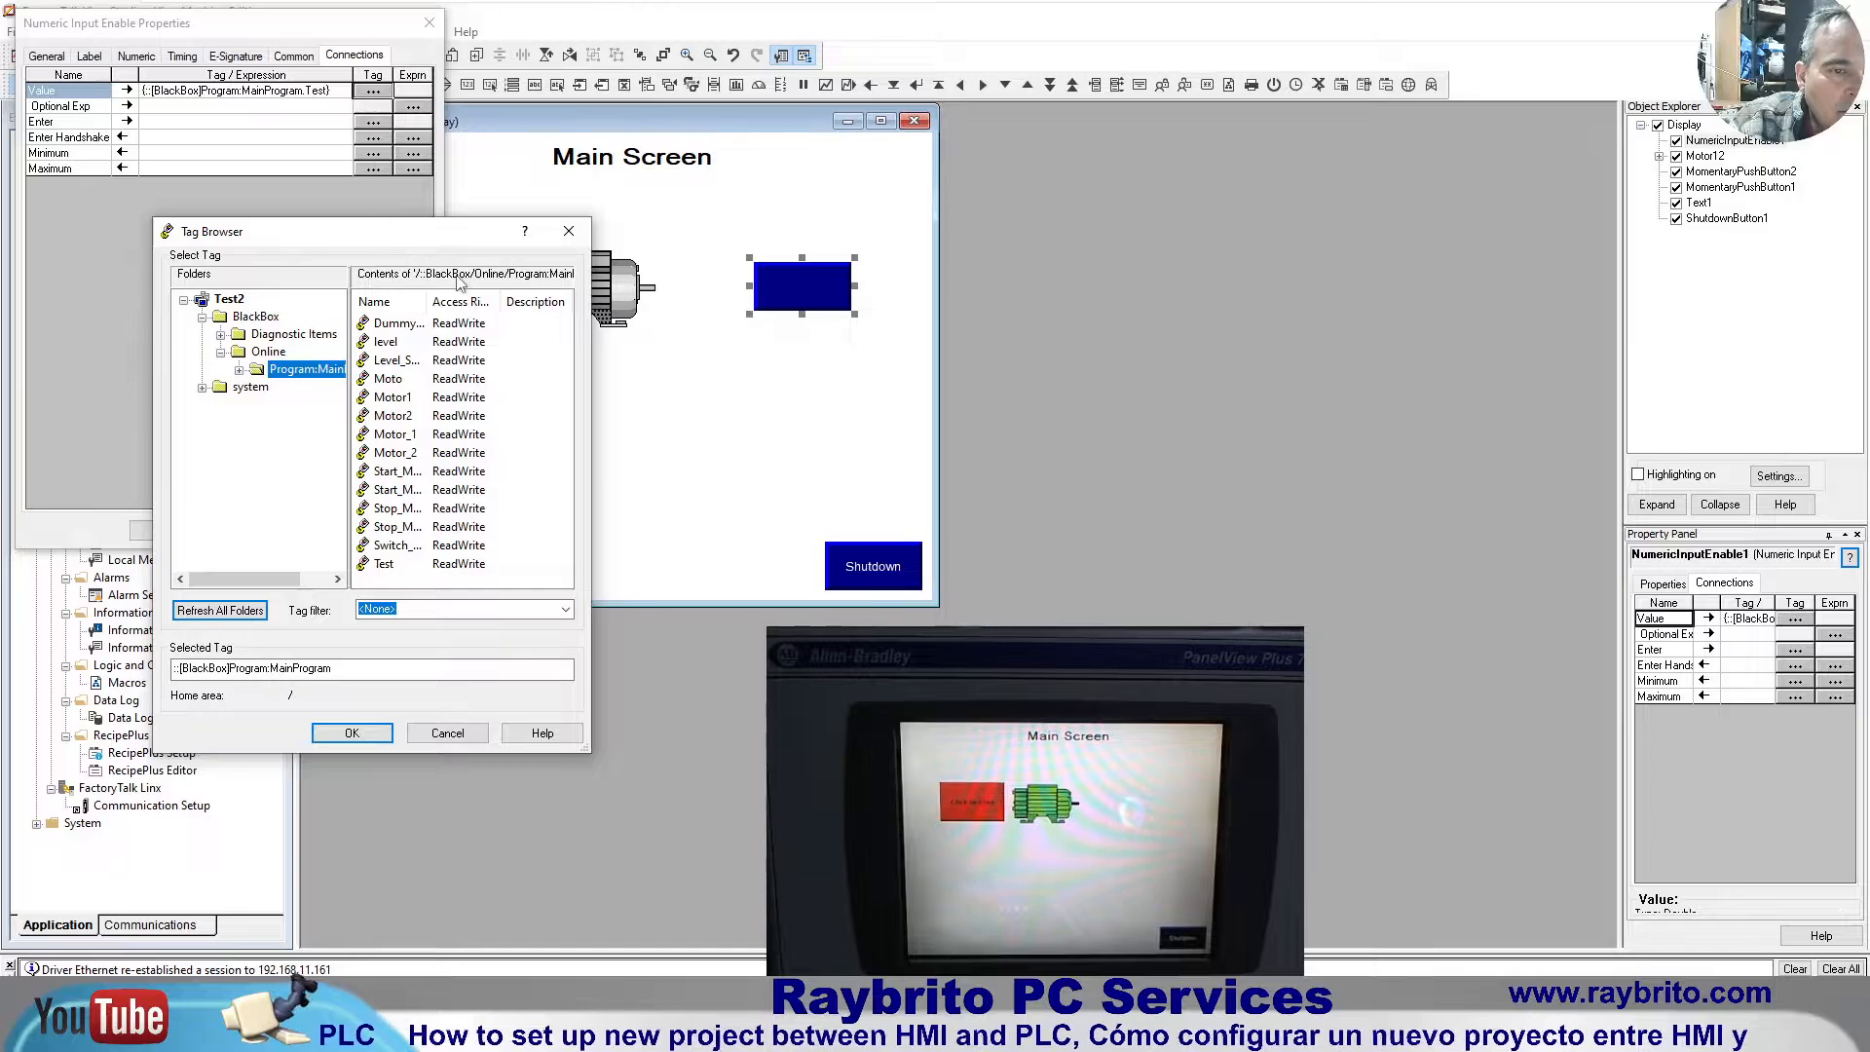
left_click_drag(426, 301, 487, 305)
left_click(386, 342)
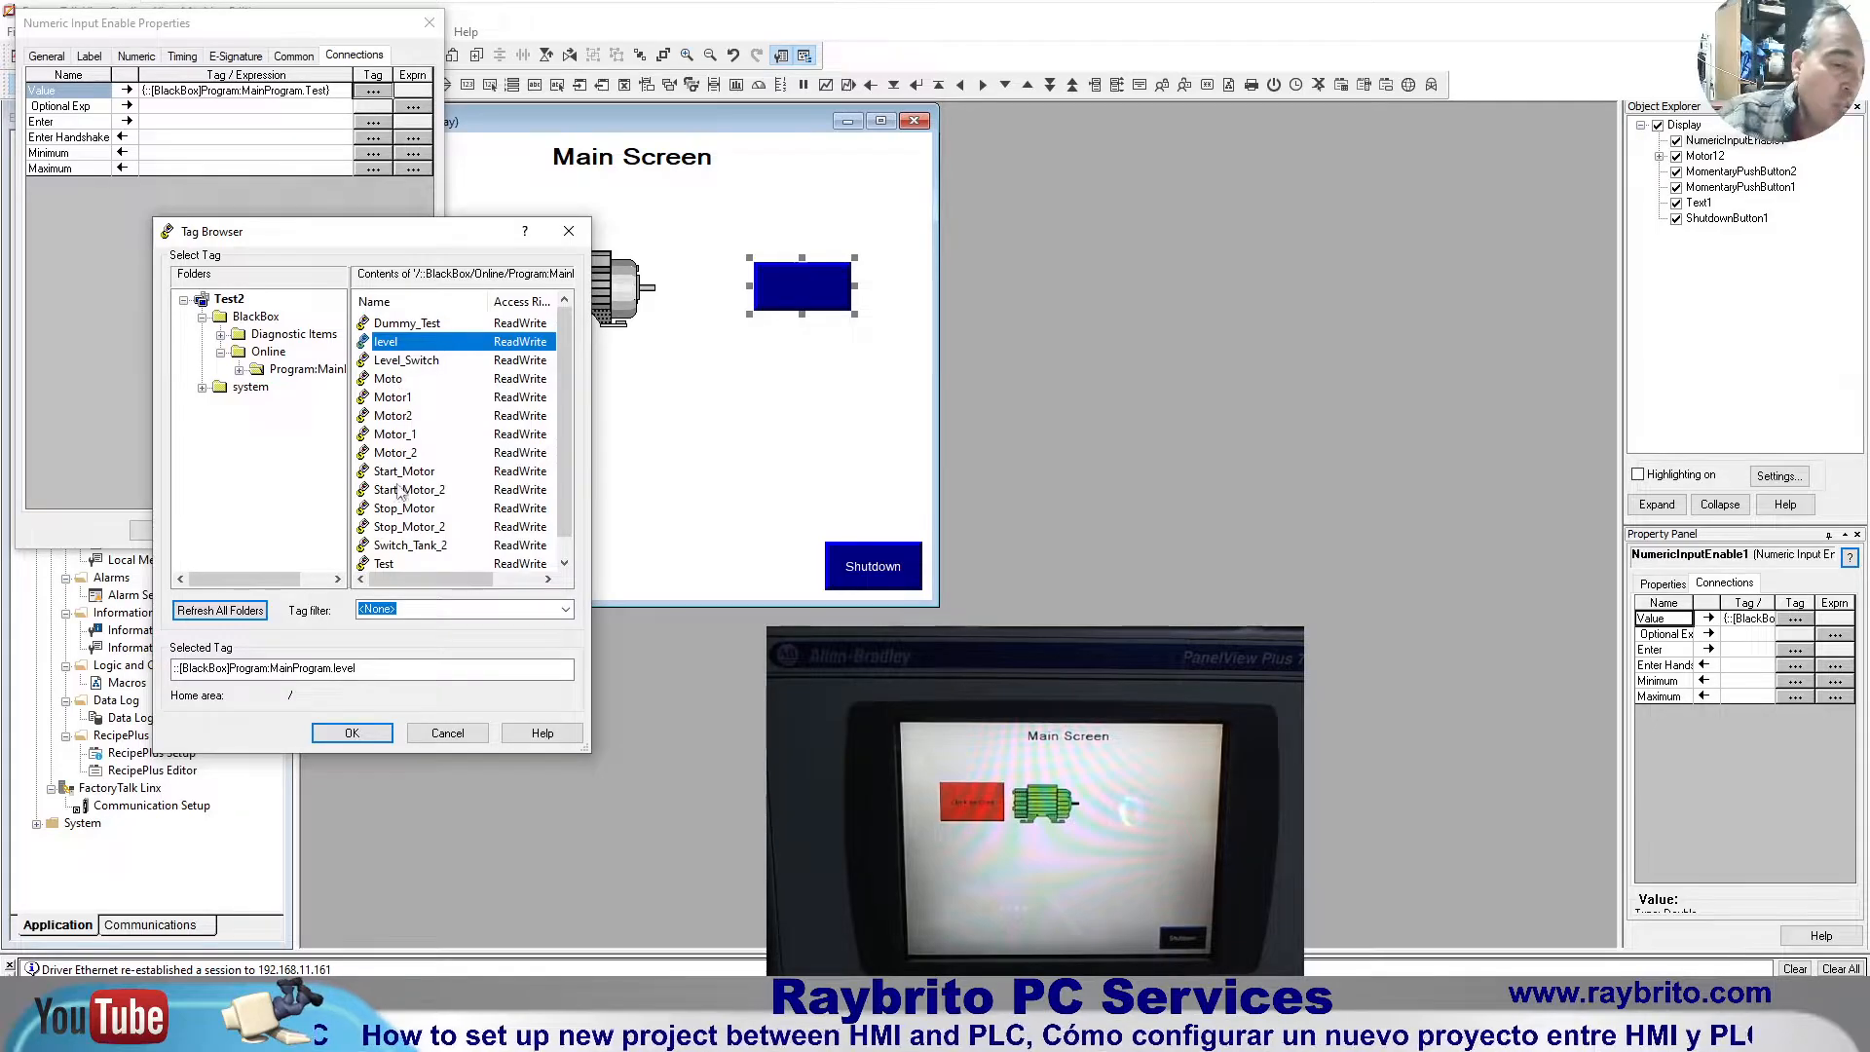
left_click(371, 734)
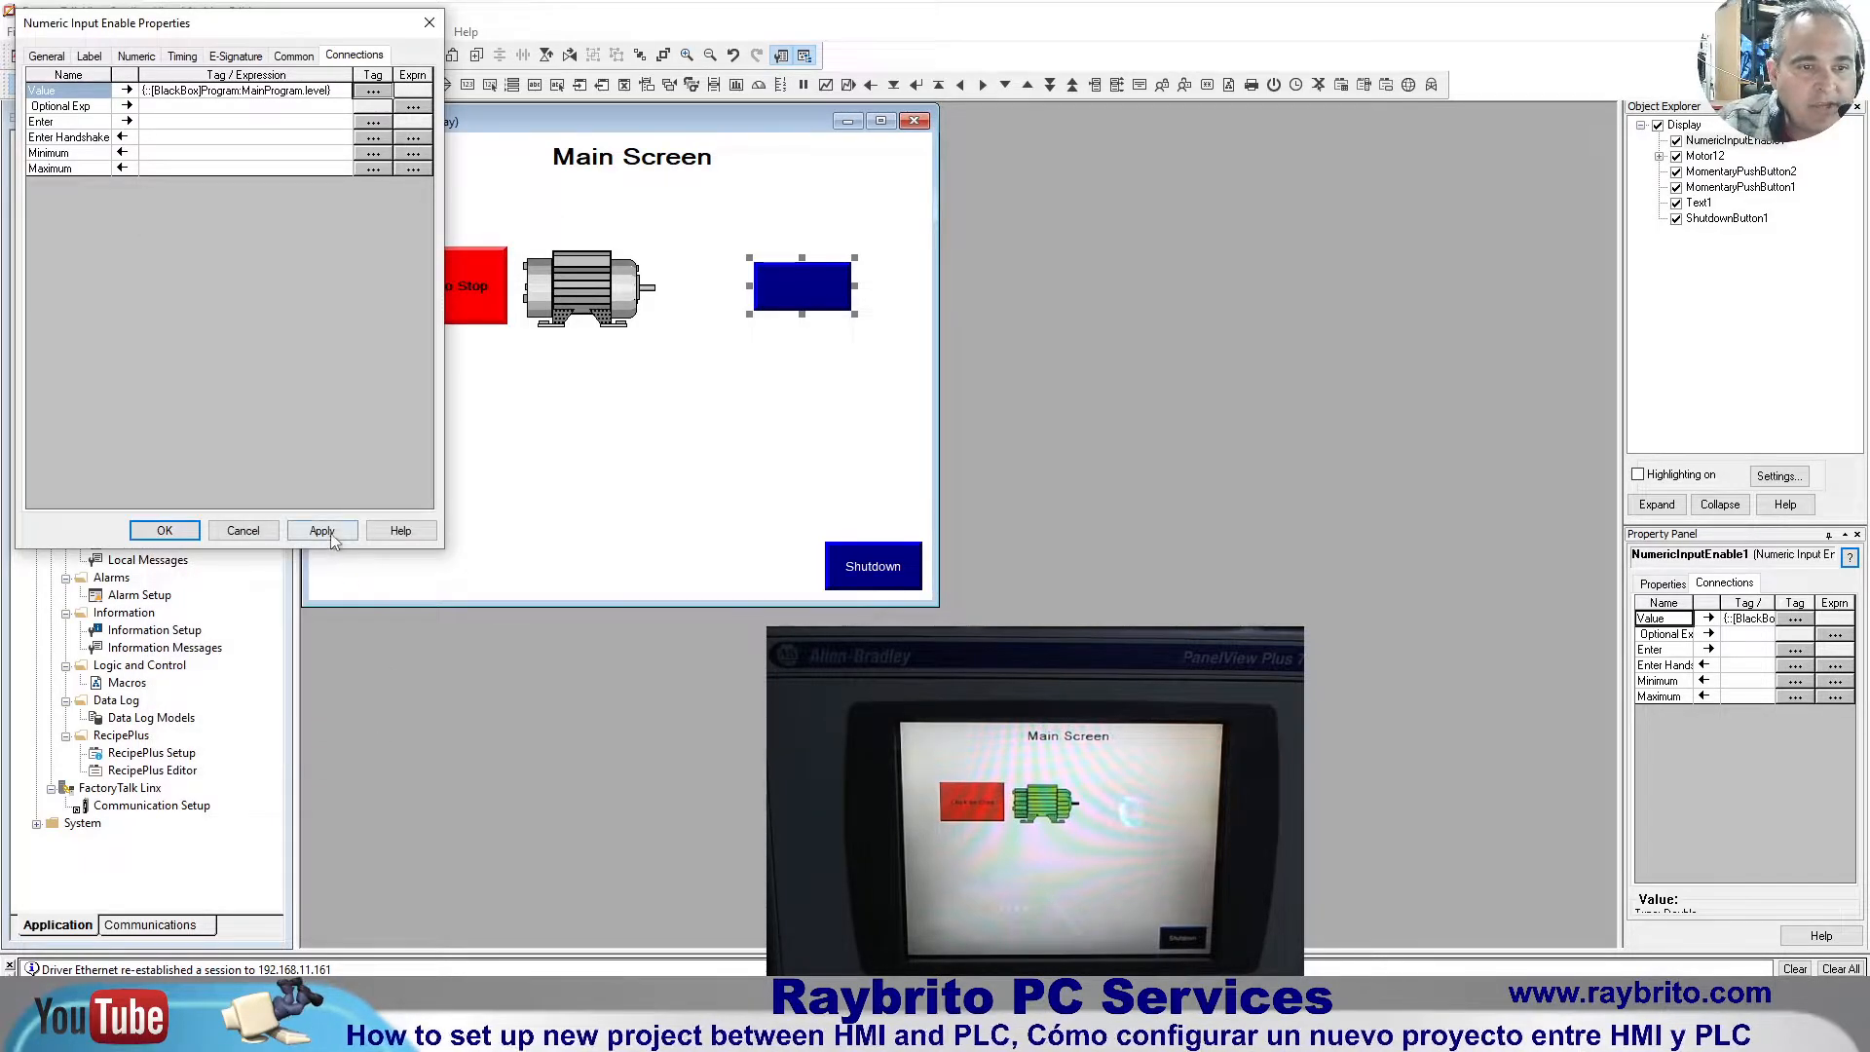
left_click(180, 531)
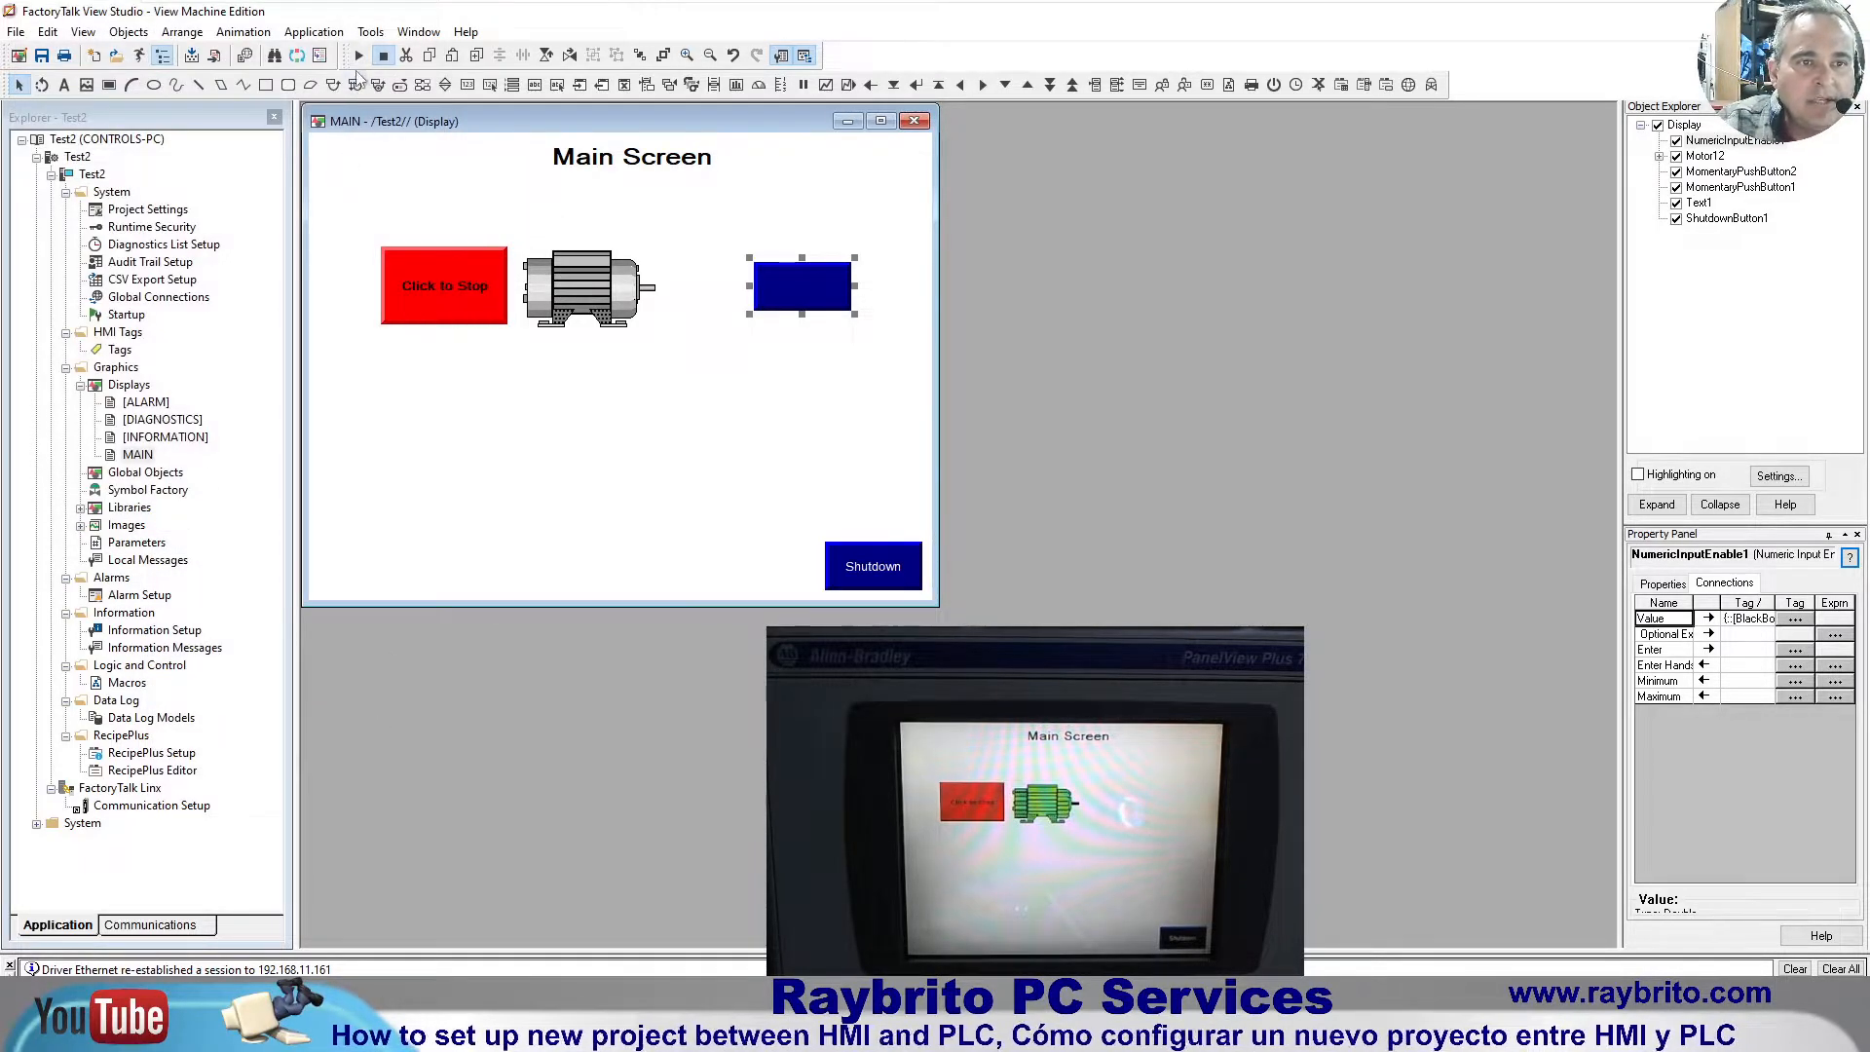
Step: Test-run the display, enter 10 in the numeric input and check the level tag's value in Logix Designer before returning to FactoryTalk View Studio
left_click(358, 56)
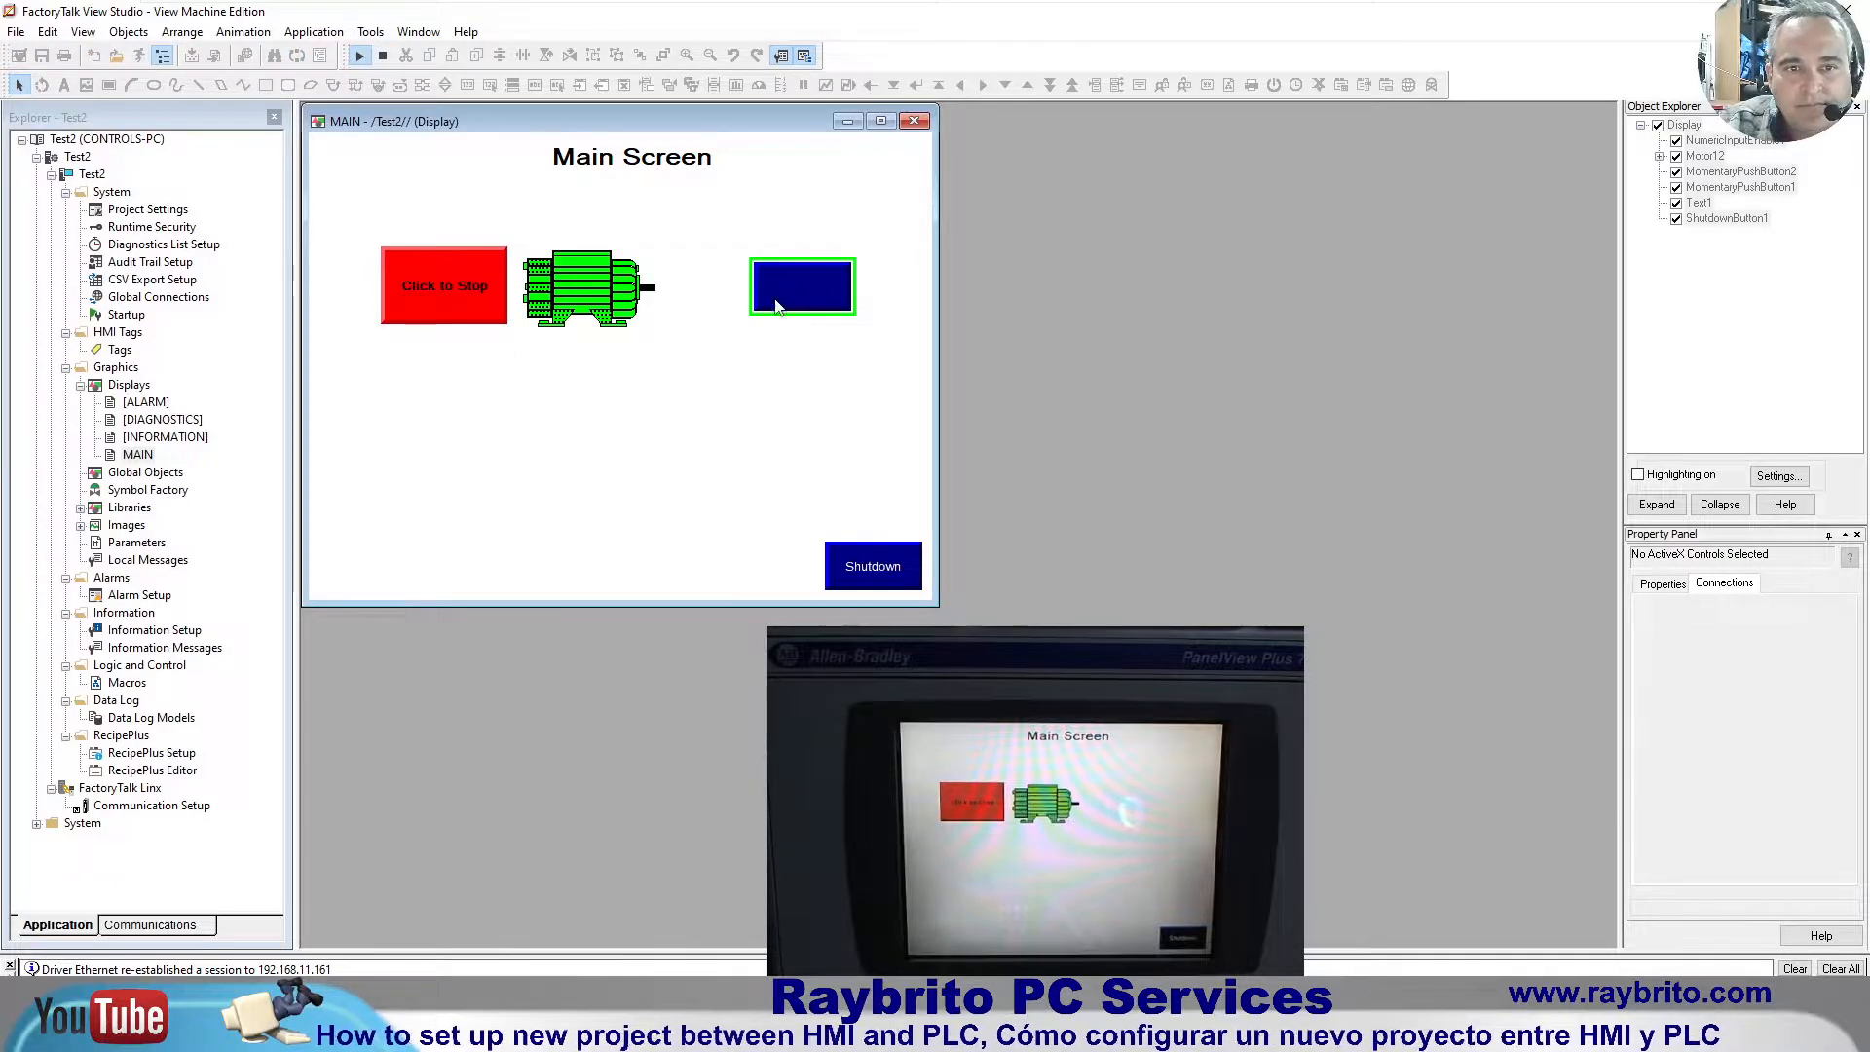
left_click(777, 304)
left_click(834, 599)
left_click(835, 703)
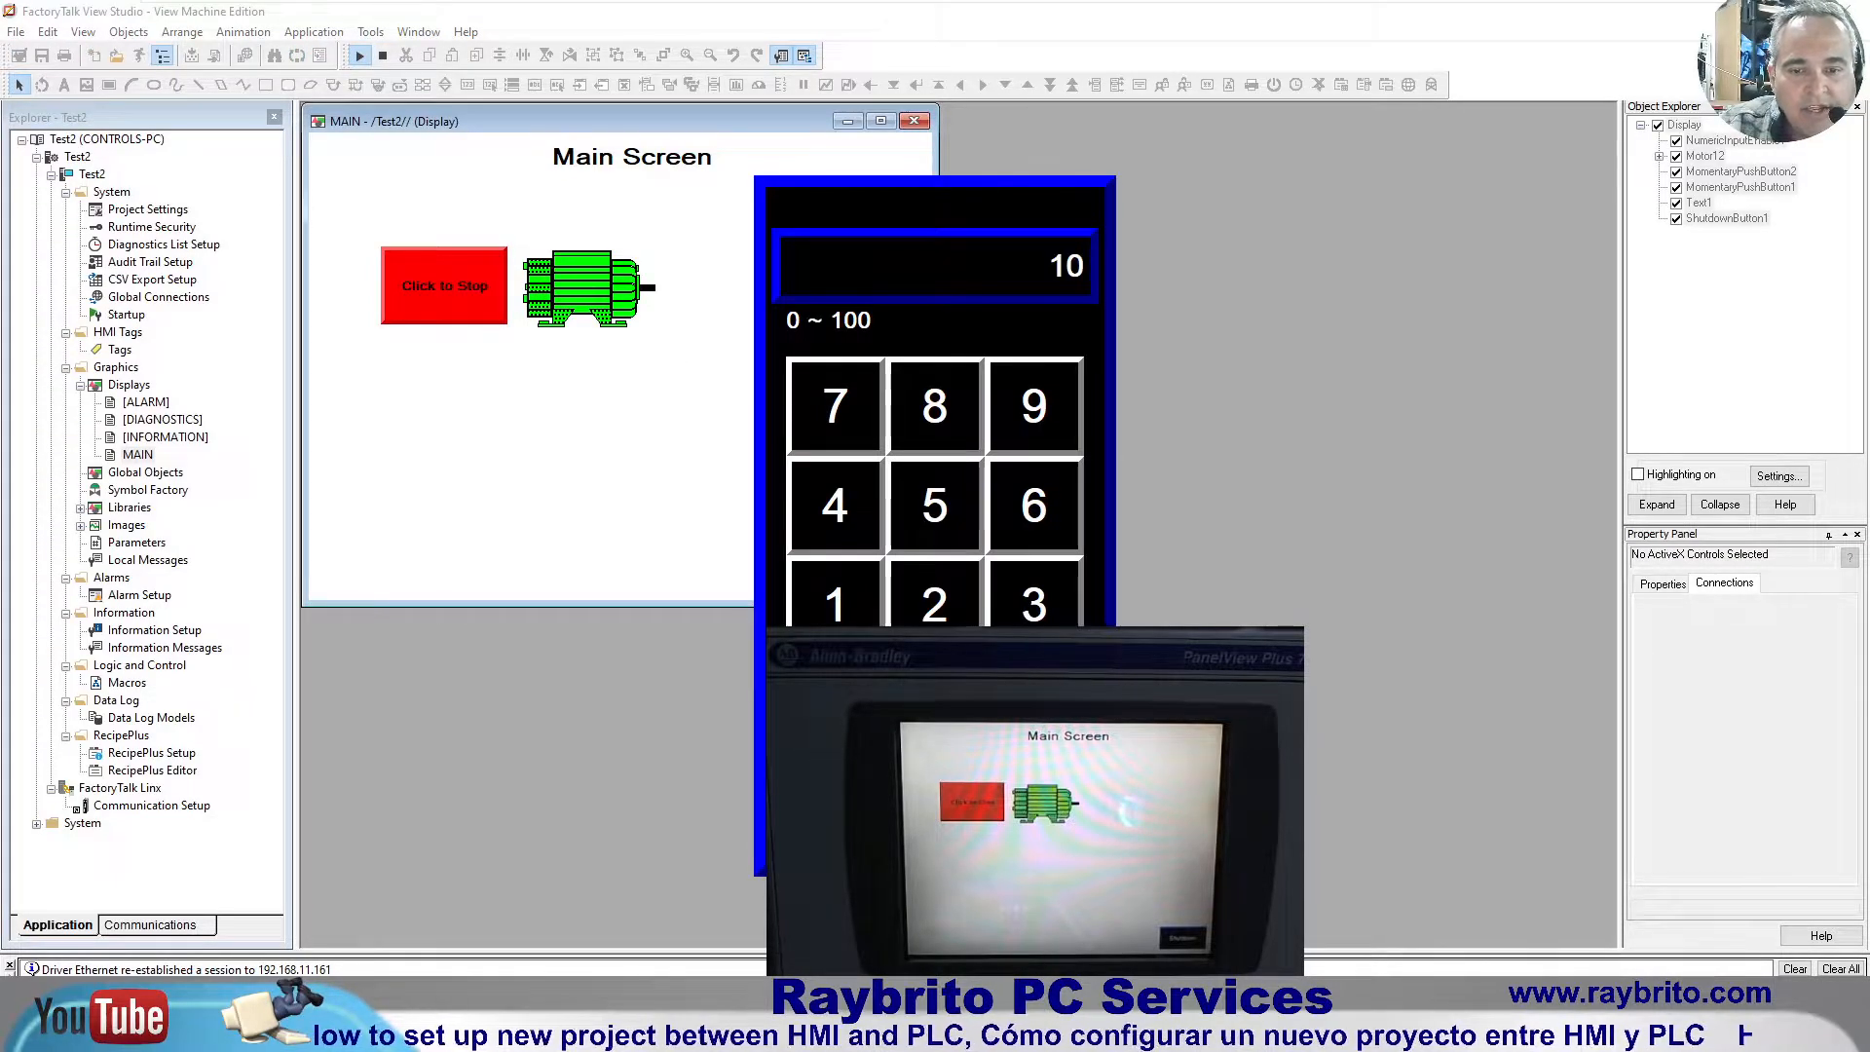
key("Return")
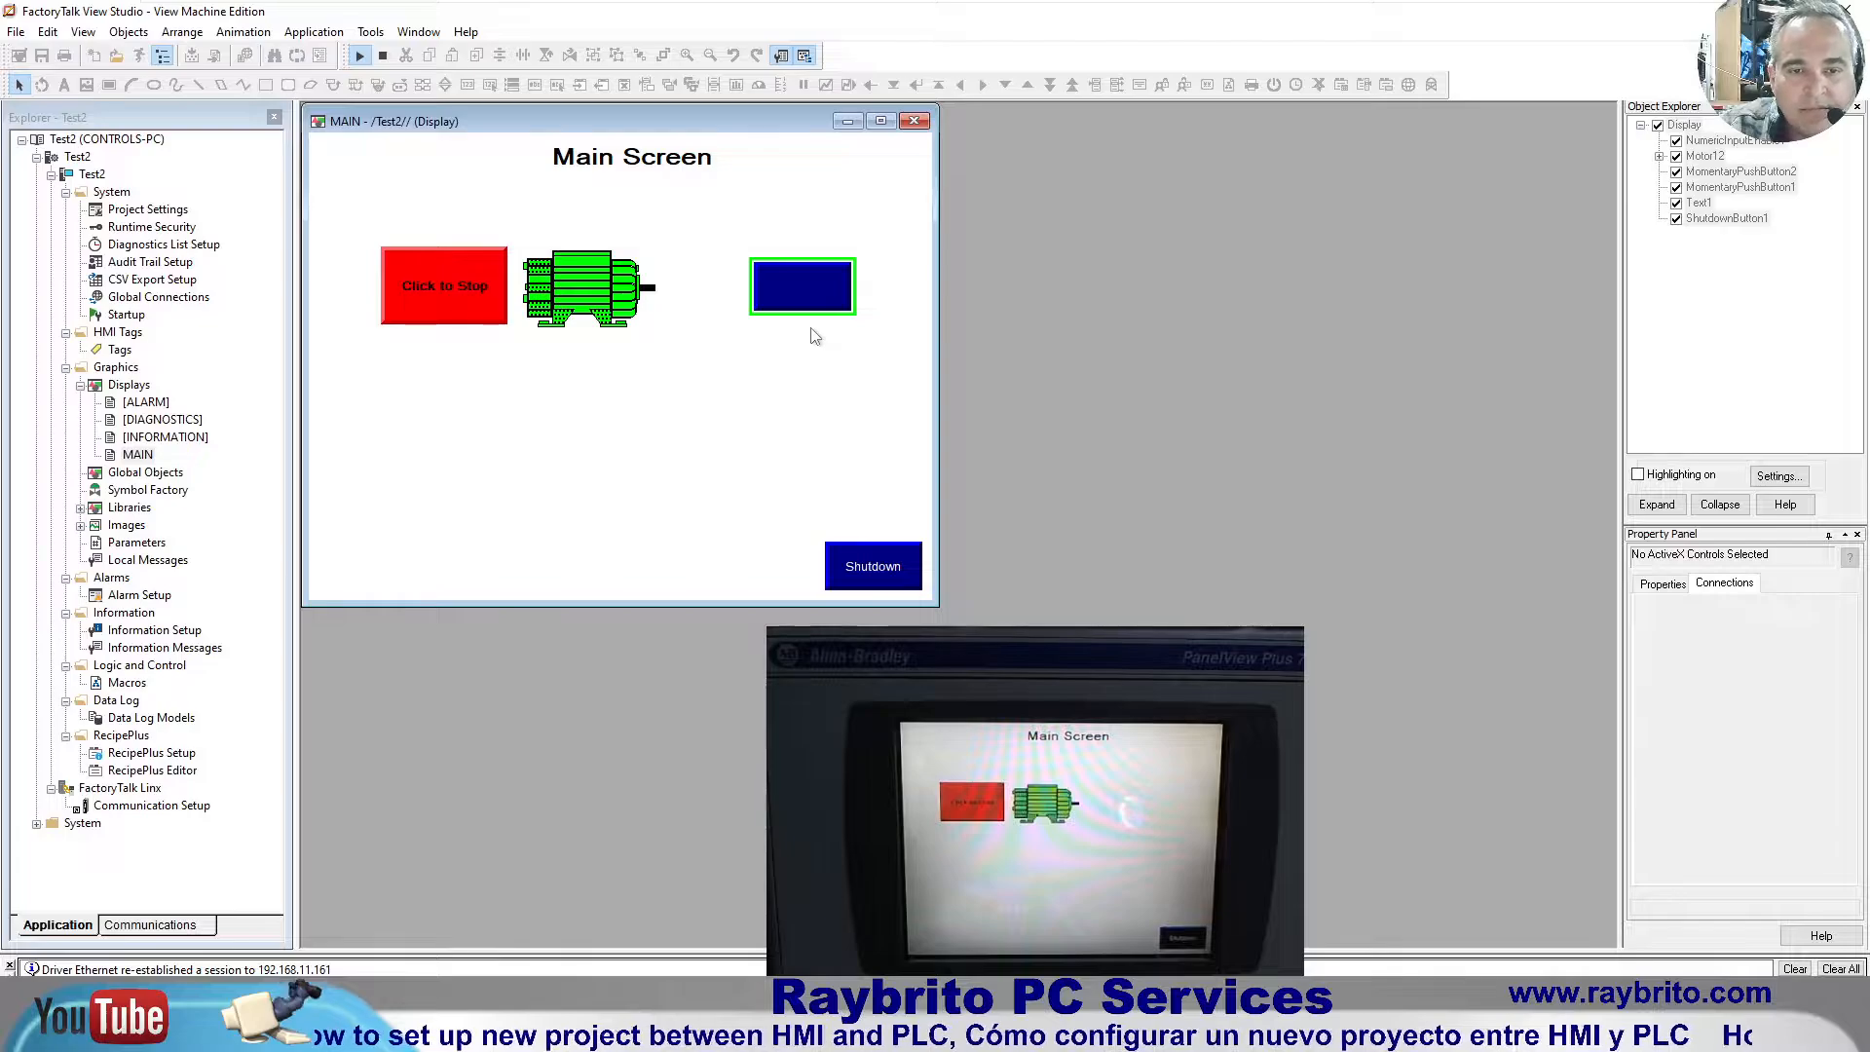
key("alt+Tab")
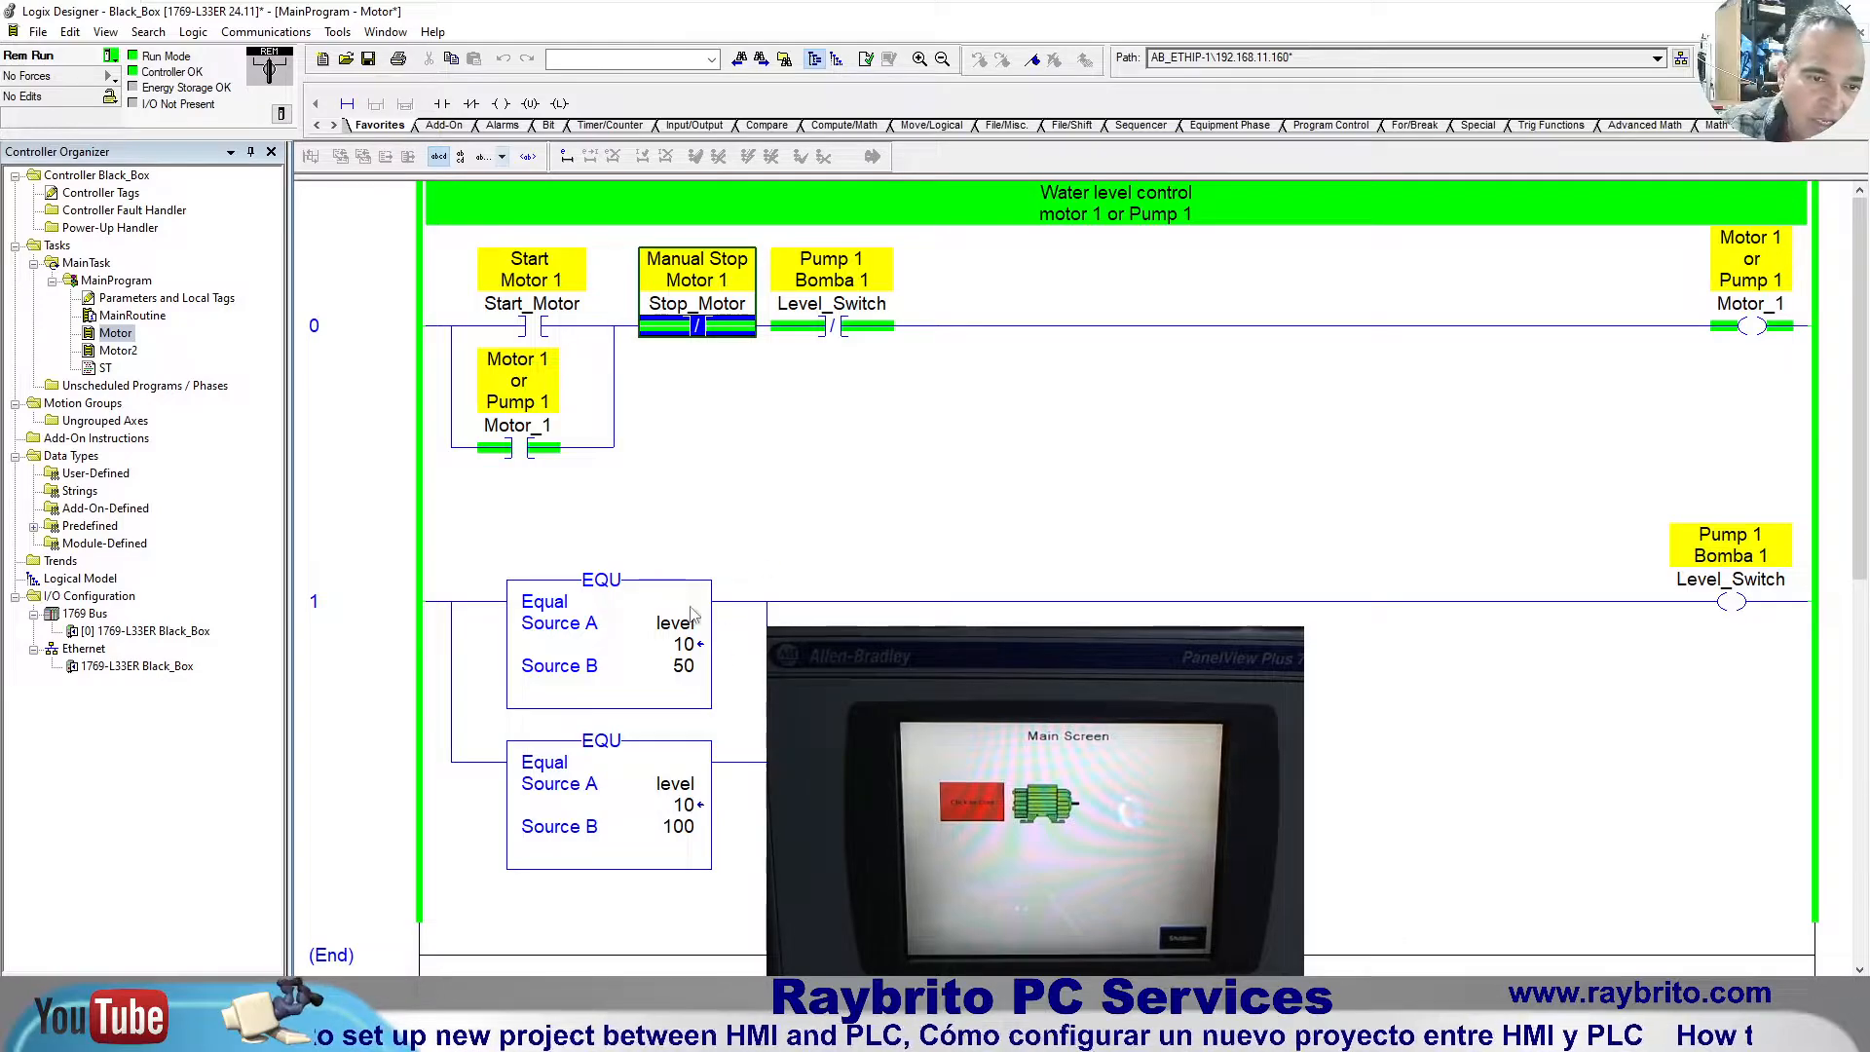
key("alt+Tab")
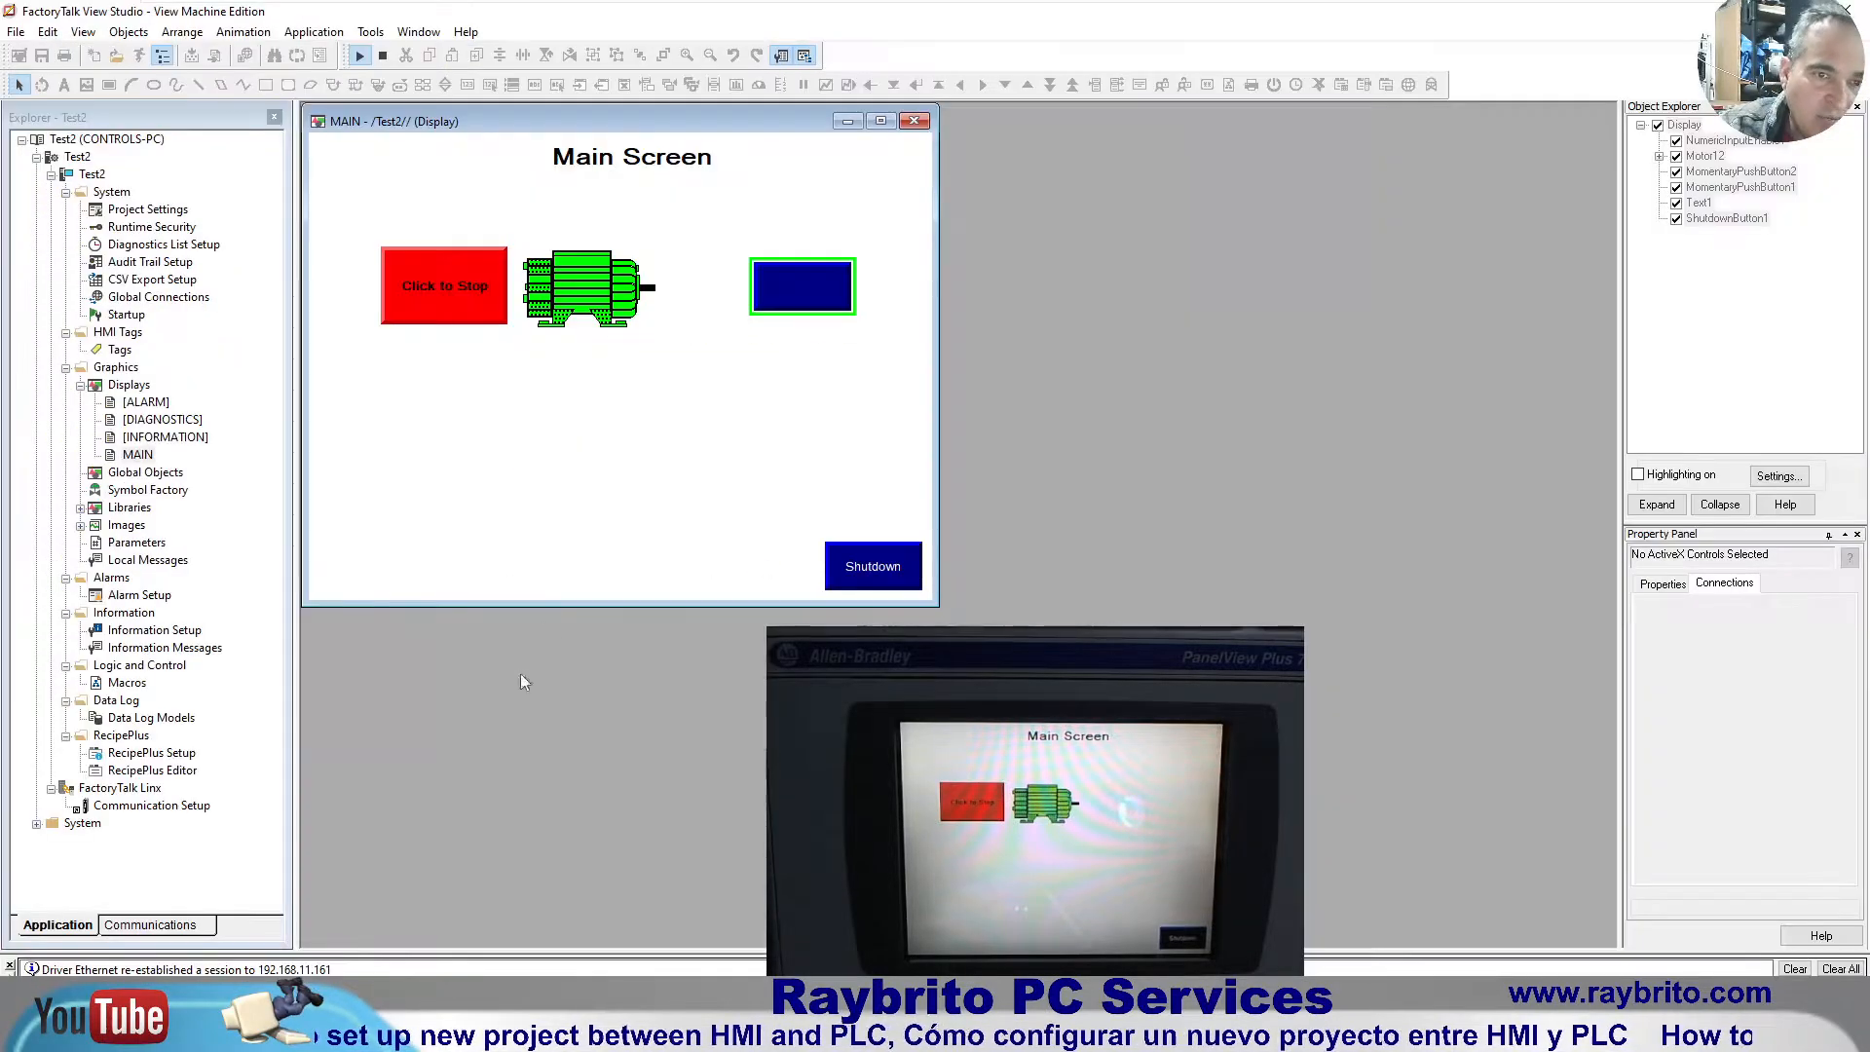
Step: Stop the test and insert a three-digit numeric variable for the MainProgram level tag as the numeric input's caption
left_click(384, 55)
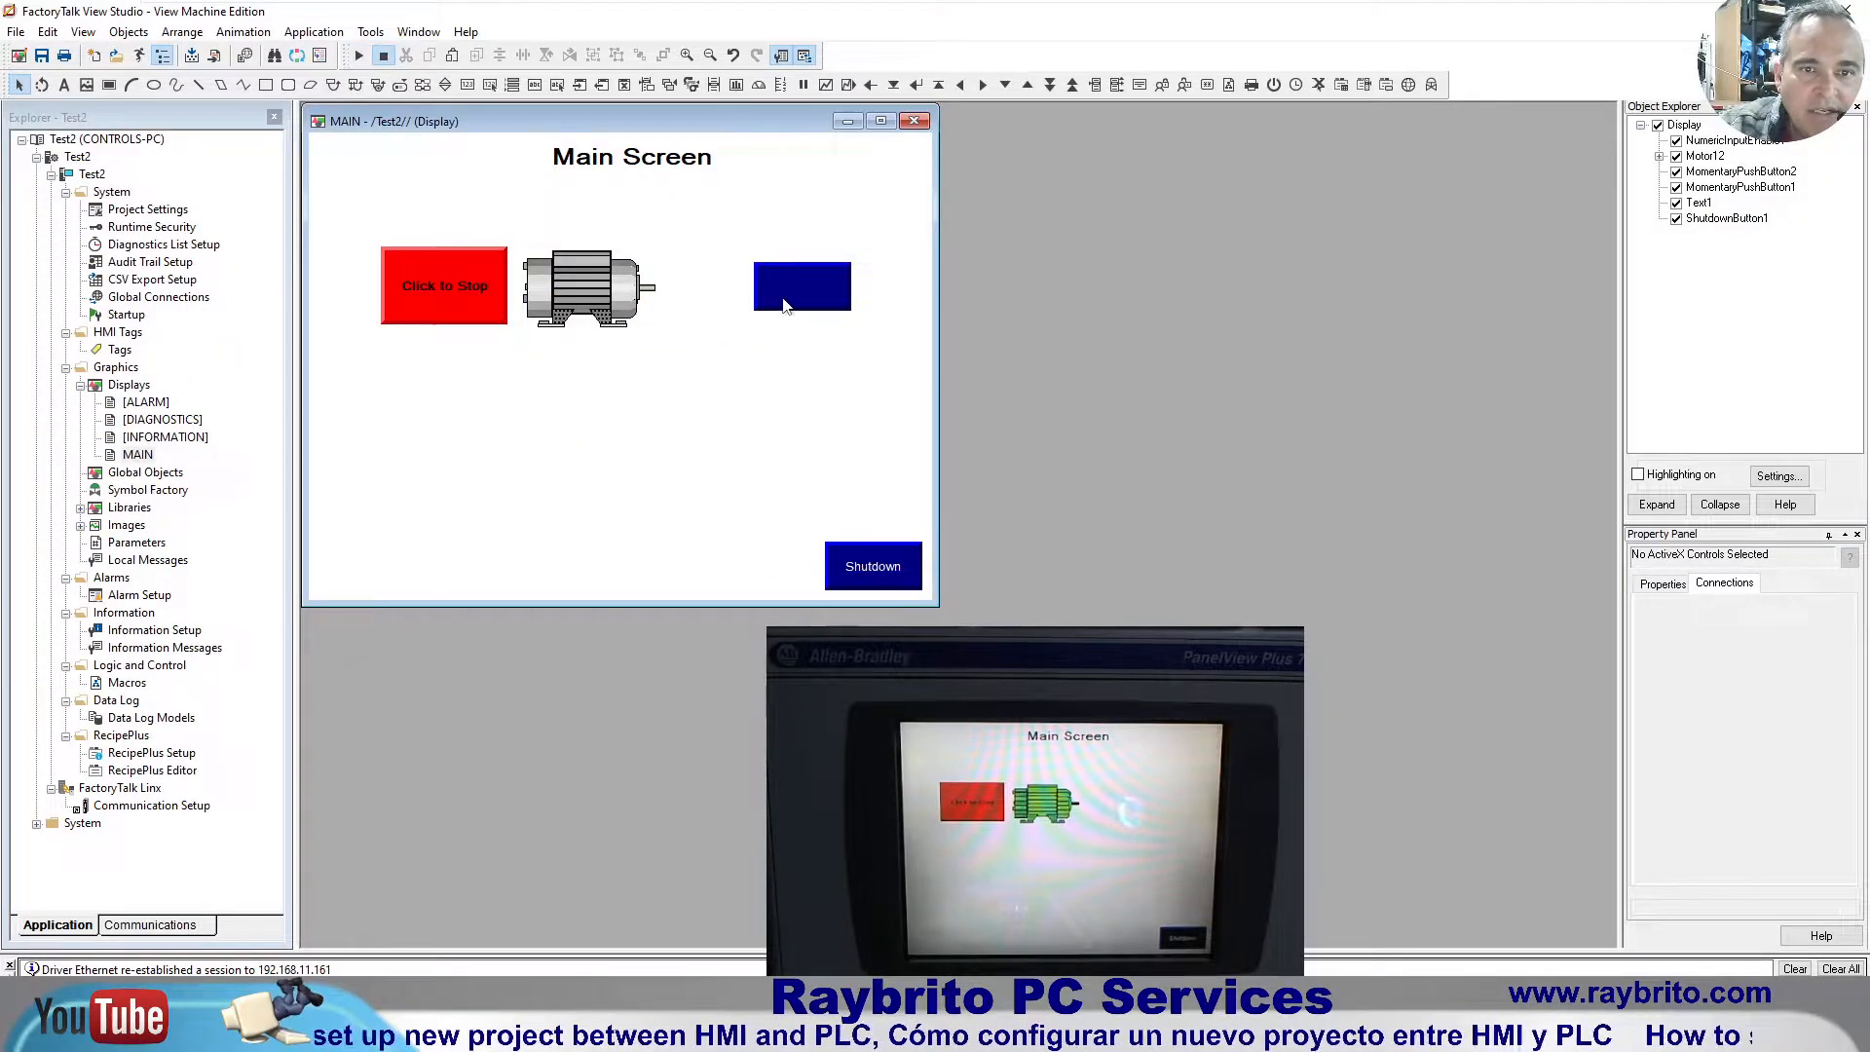
double_click(785, 307)
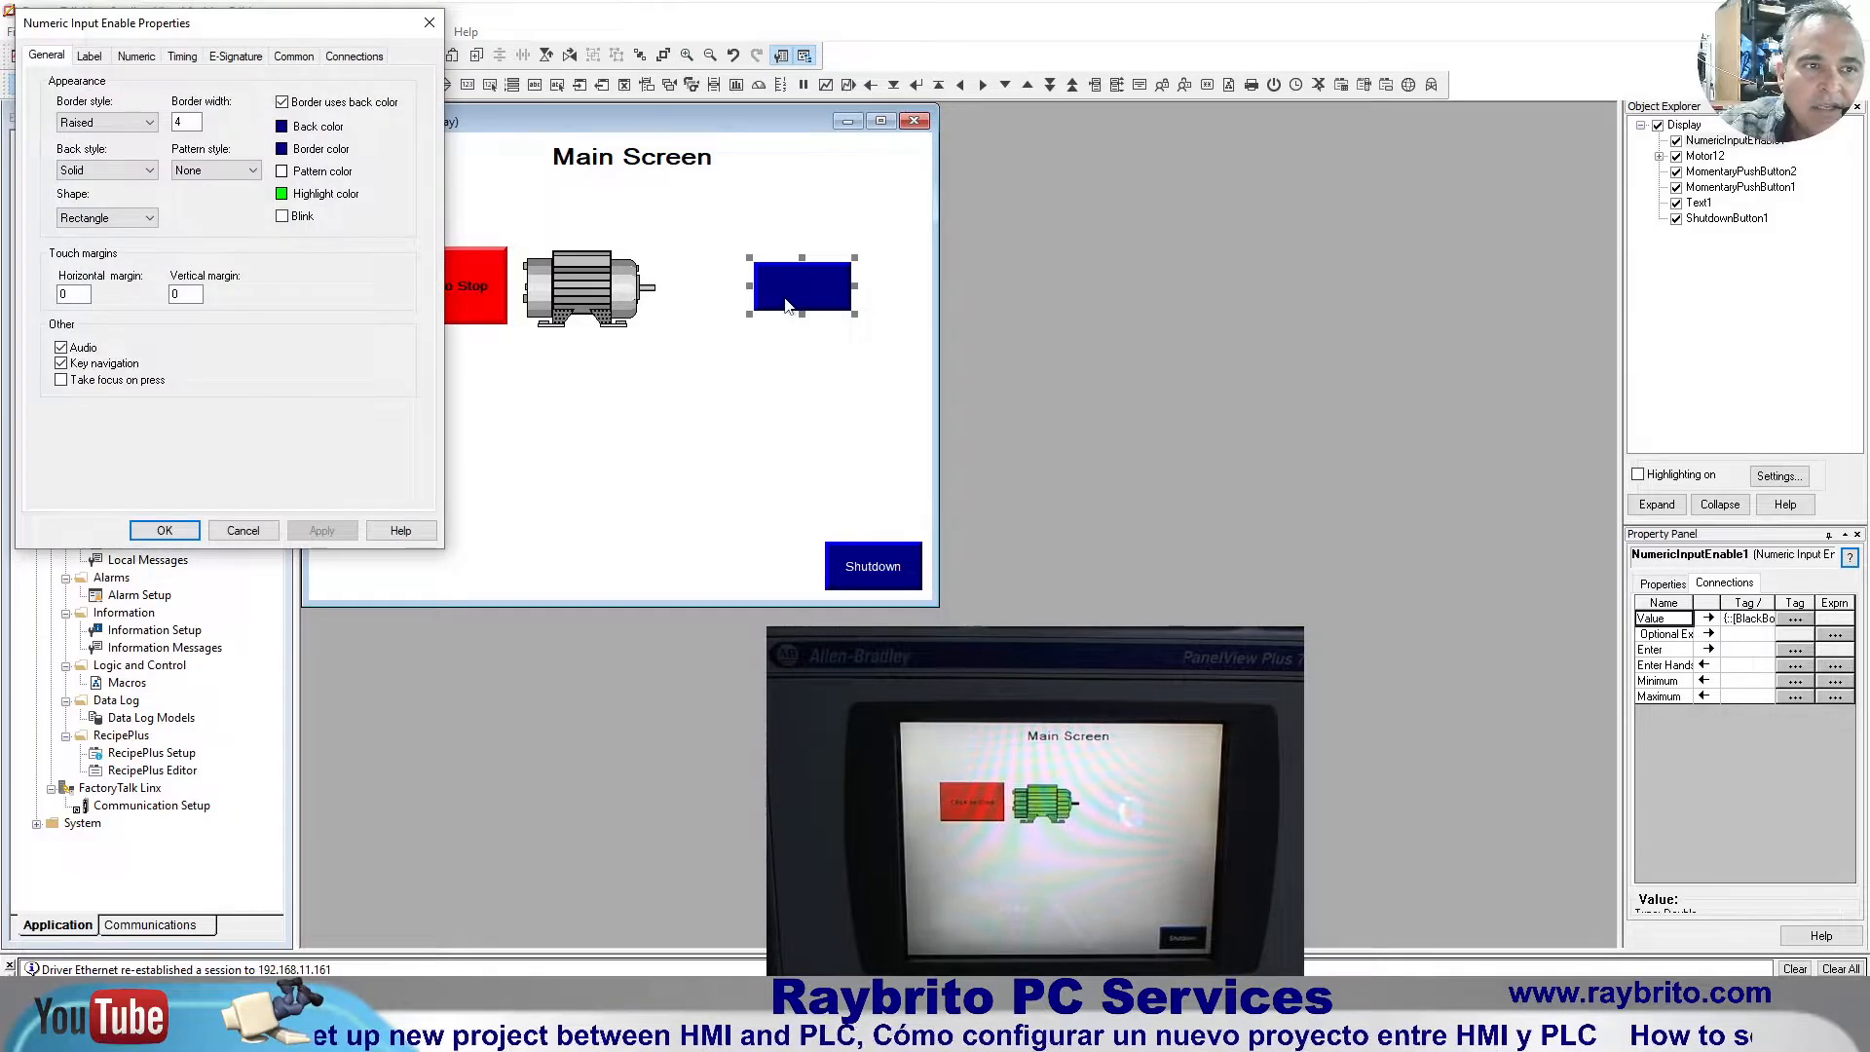
left_click(89, 61)
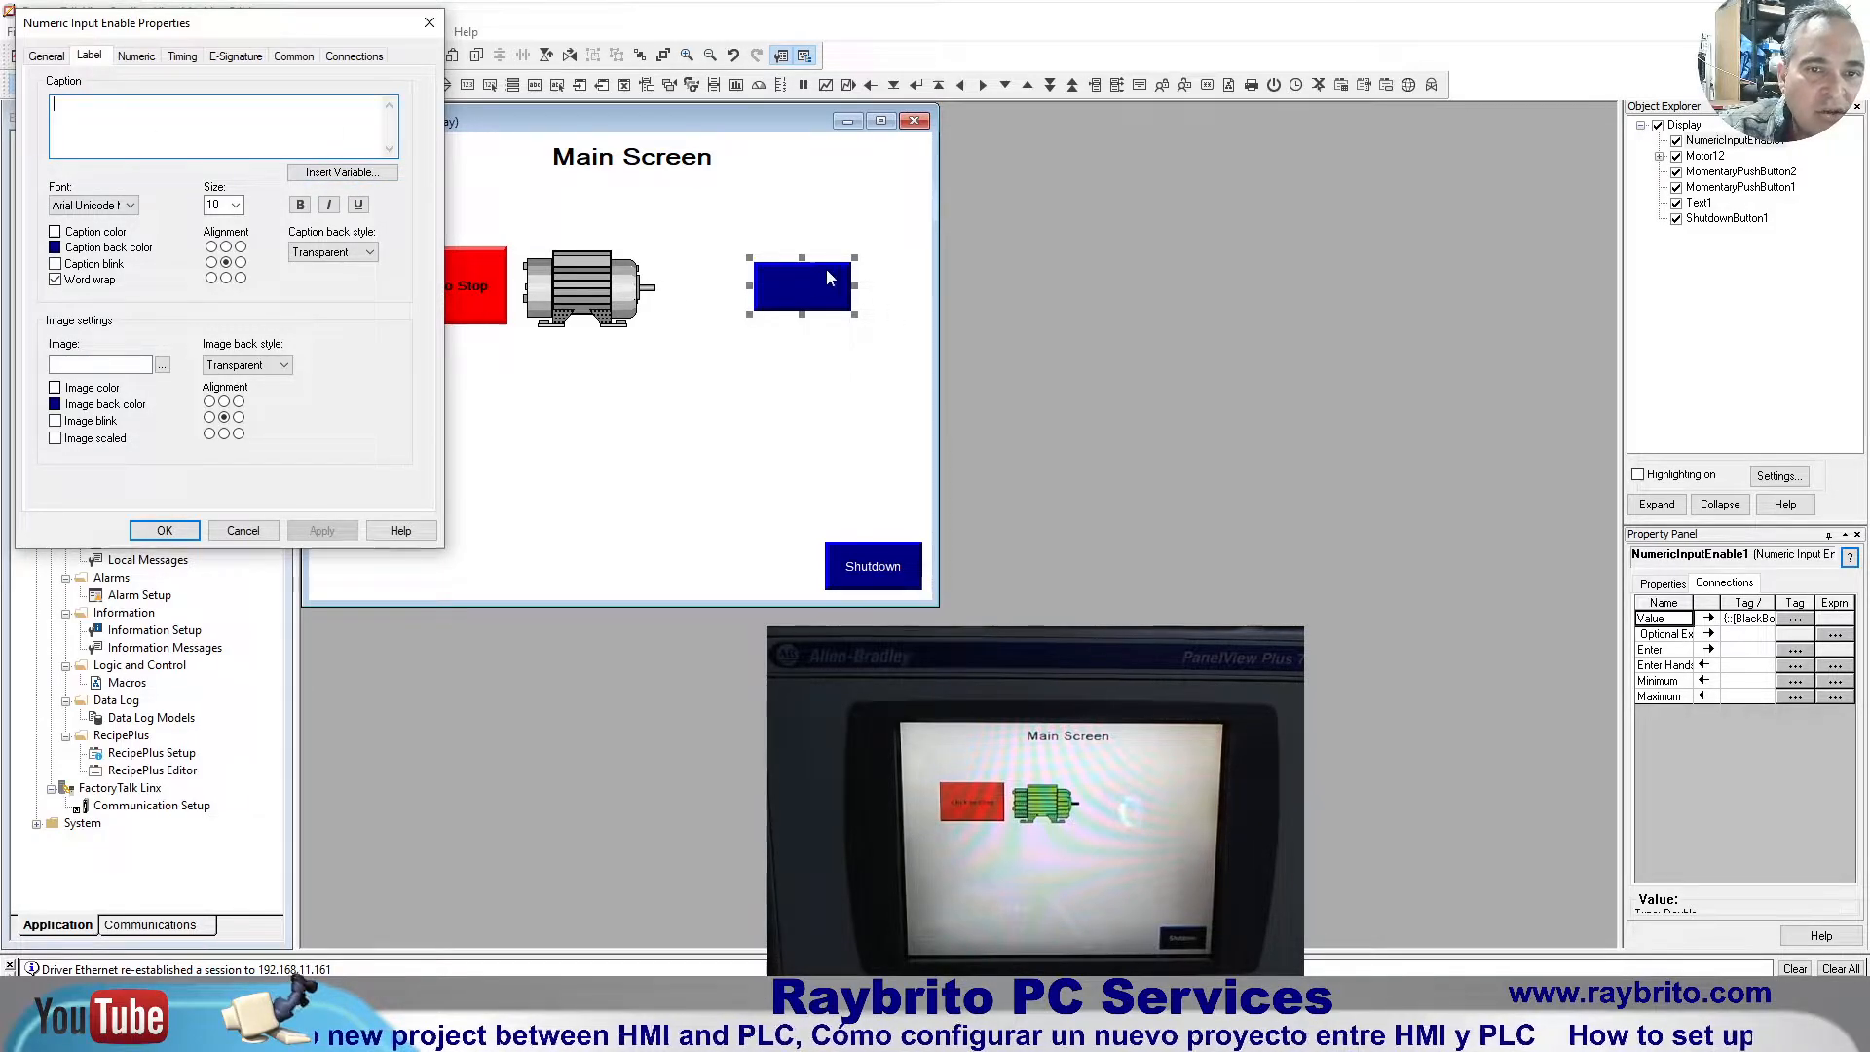
left_click(371, 171)
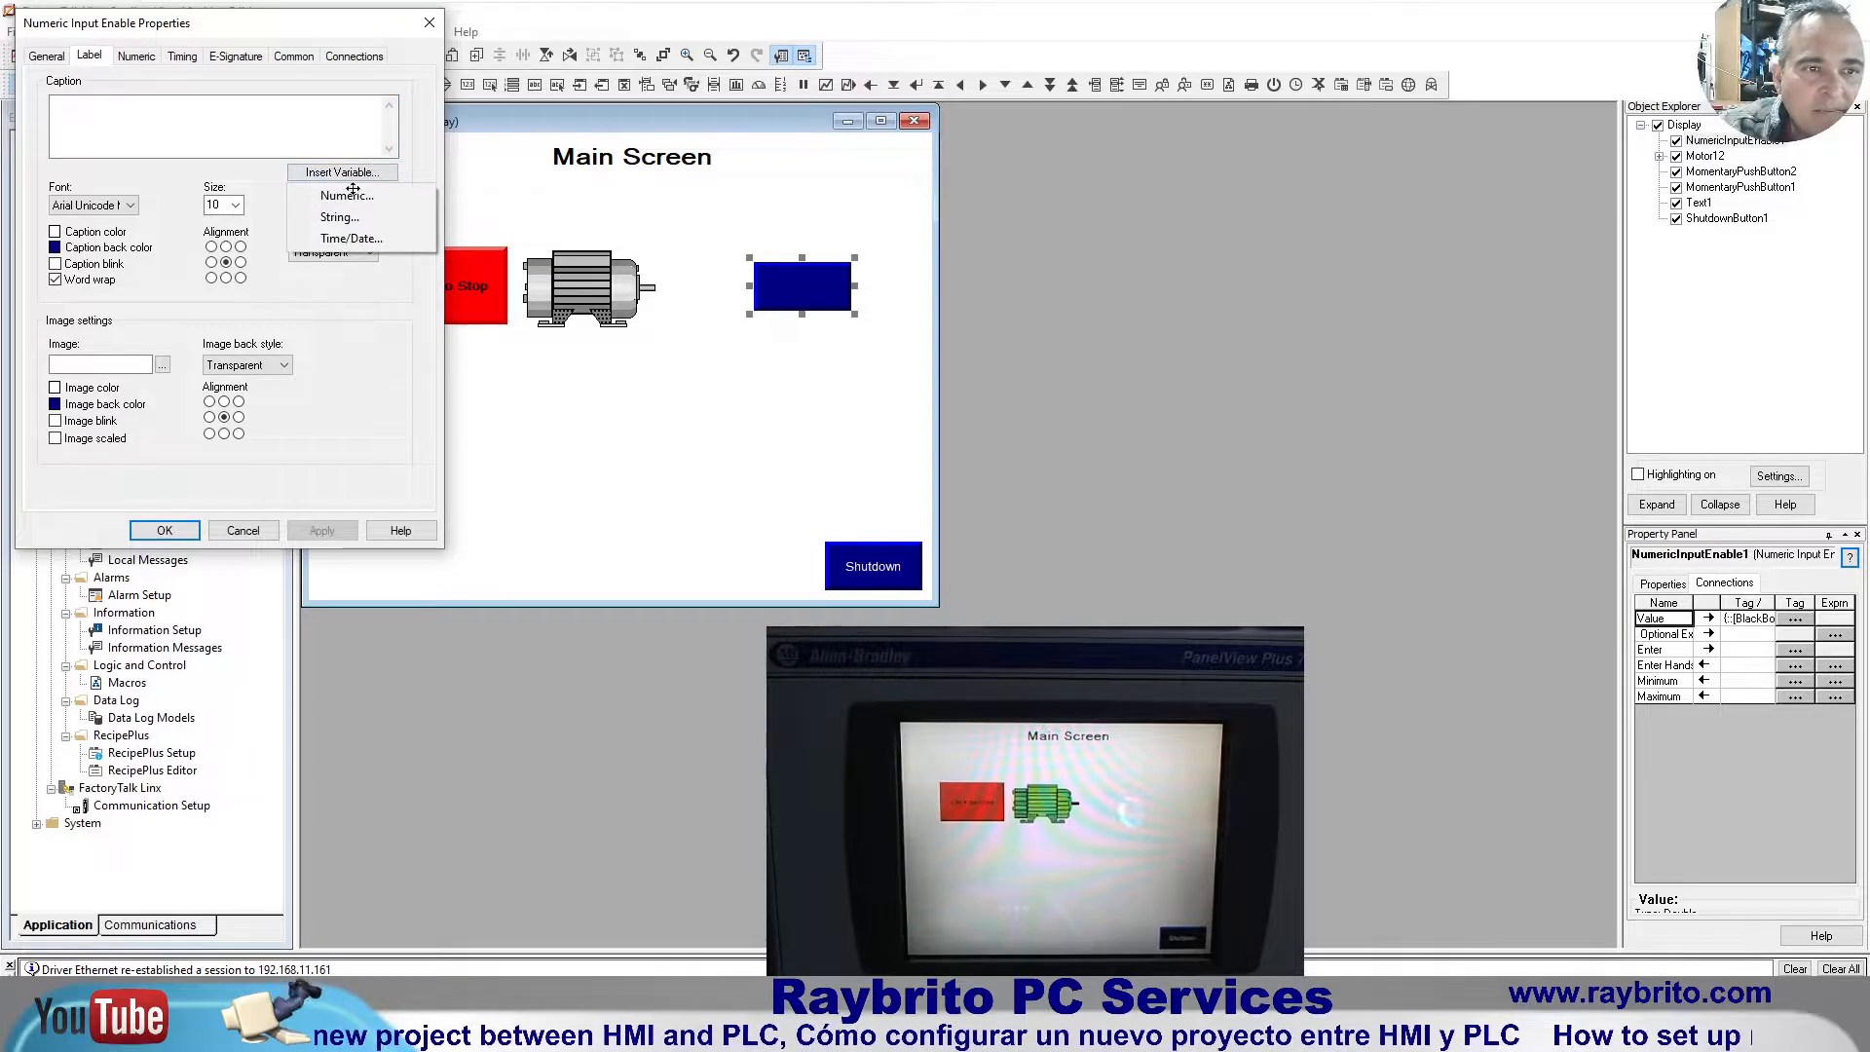
left_click(342, 197)
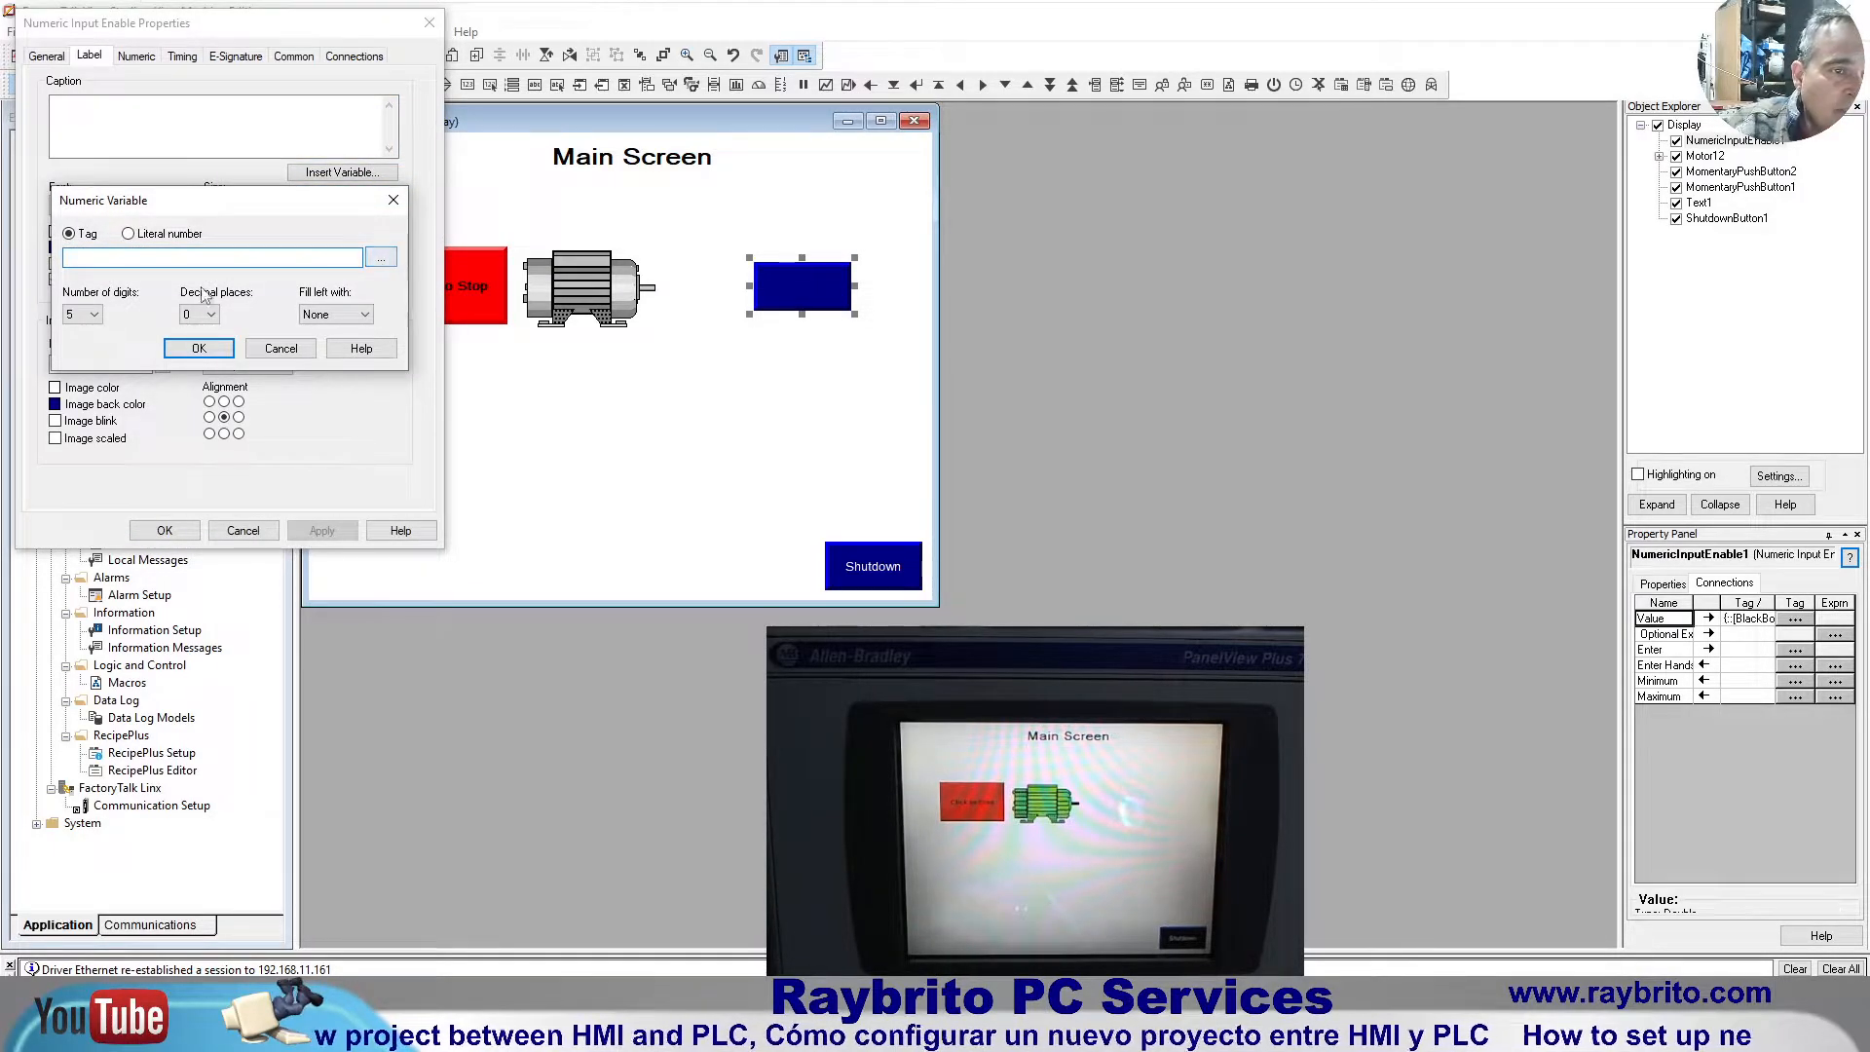
left_click(94, 314)
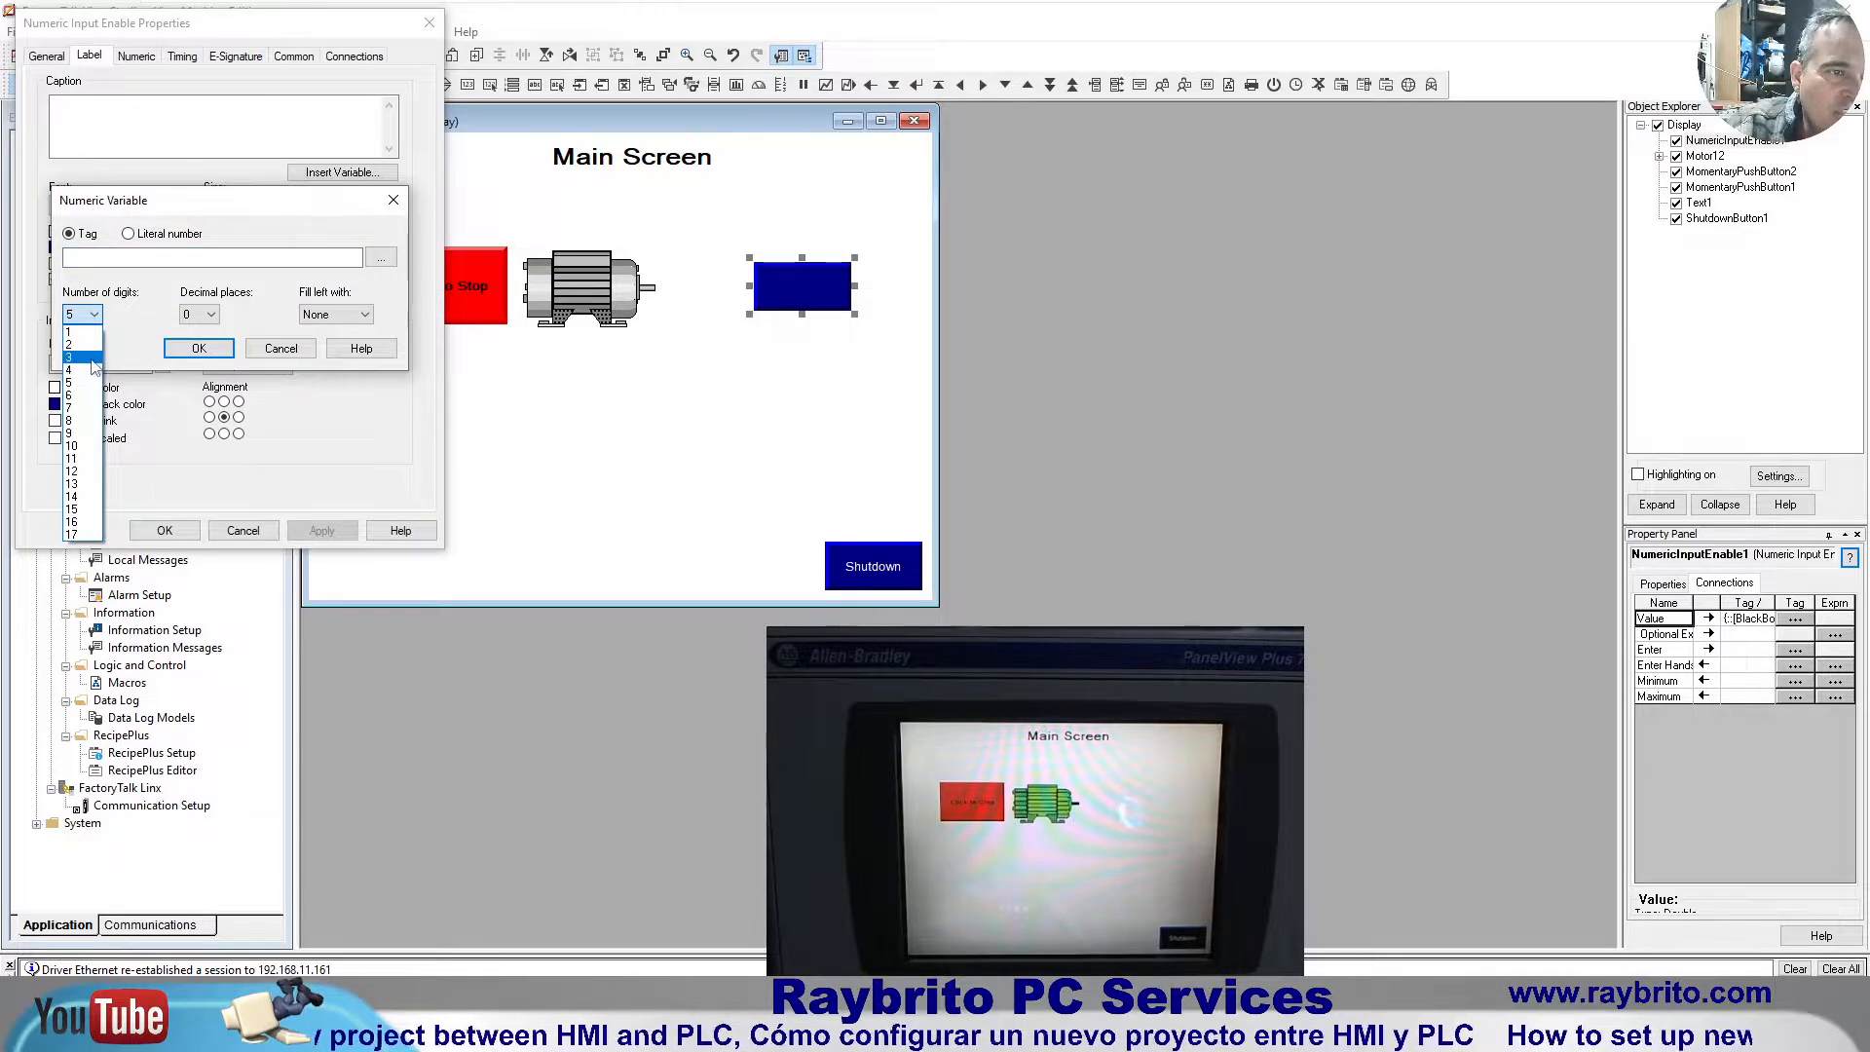
left_click(87, 358)
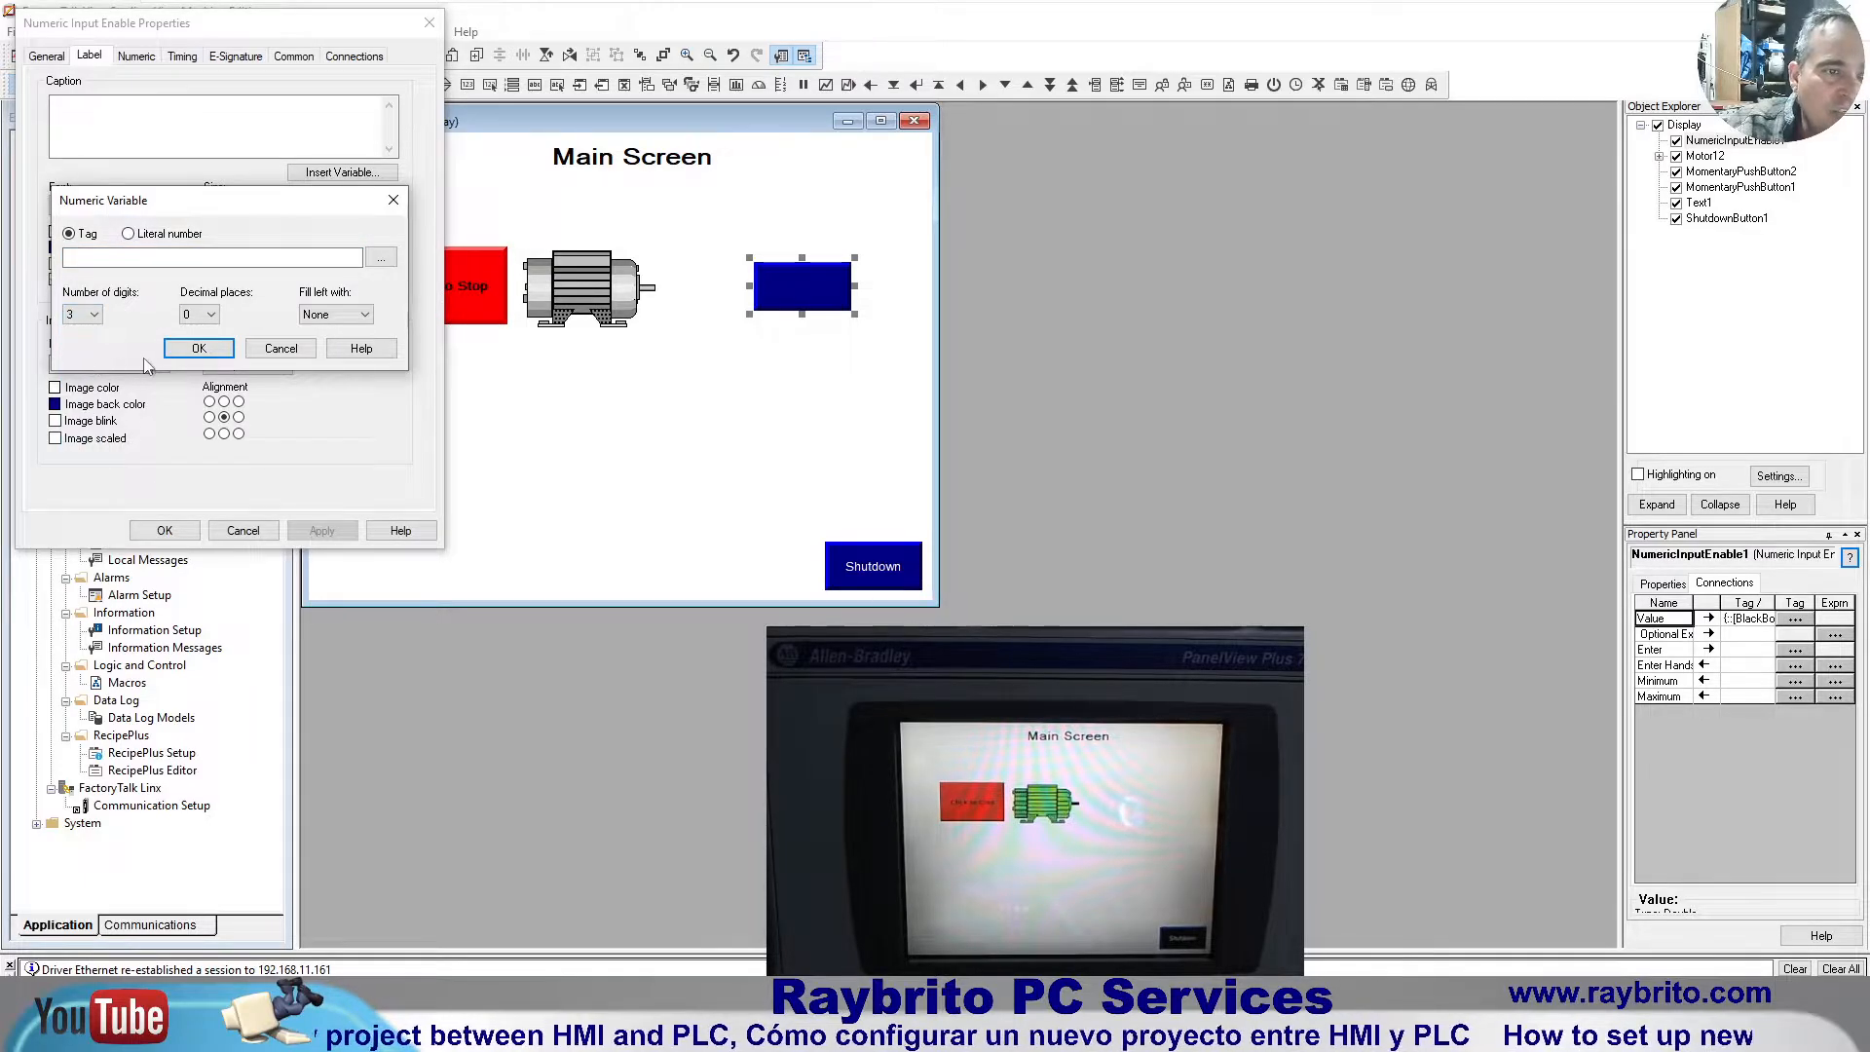
left_click(381, 258)
left_click(386, 342)
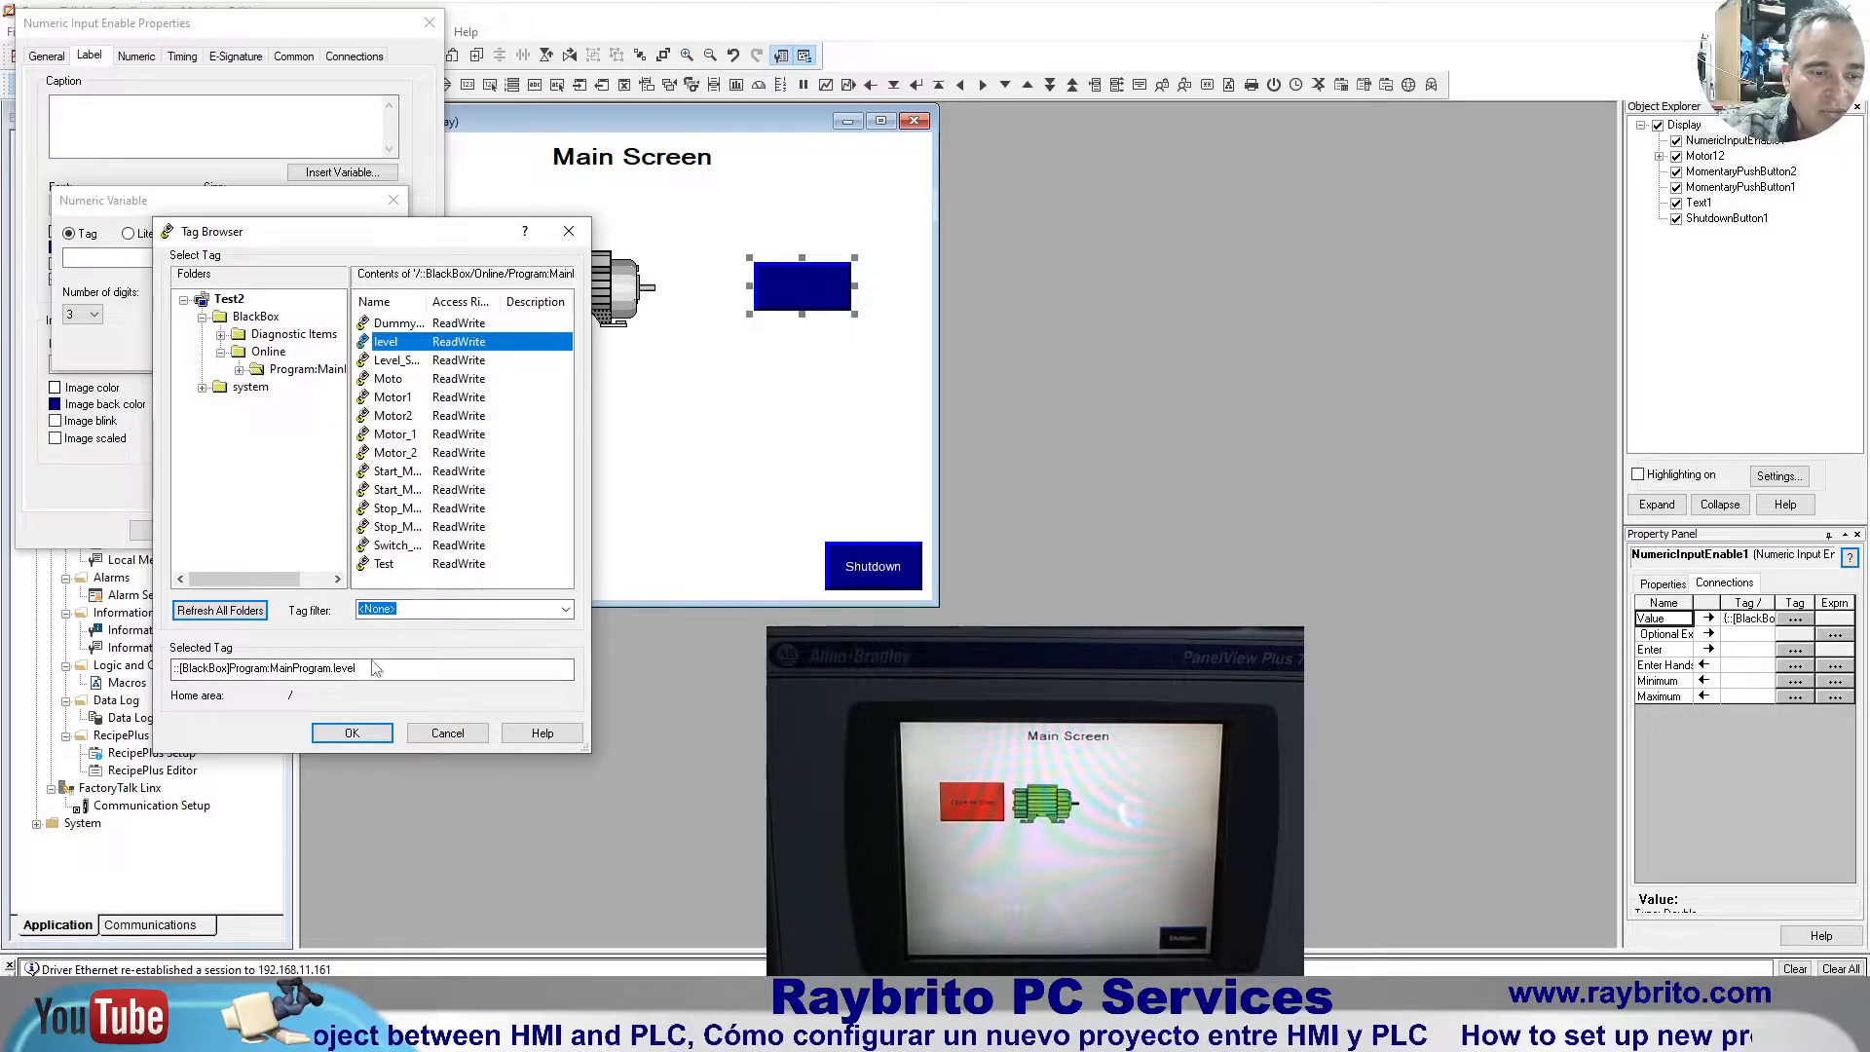
left_click(352, 732)
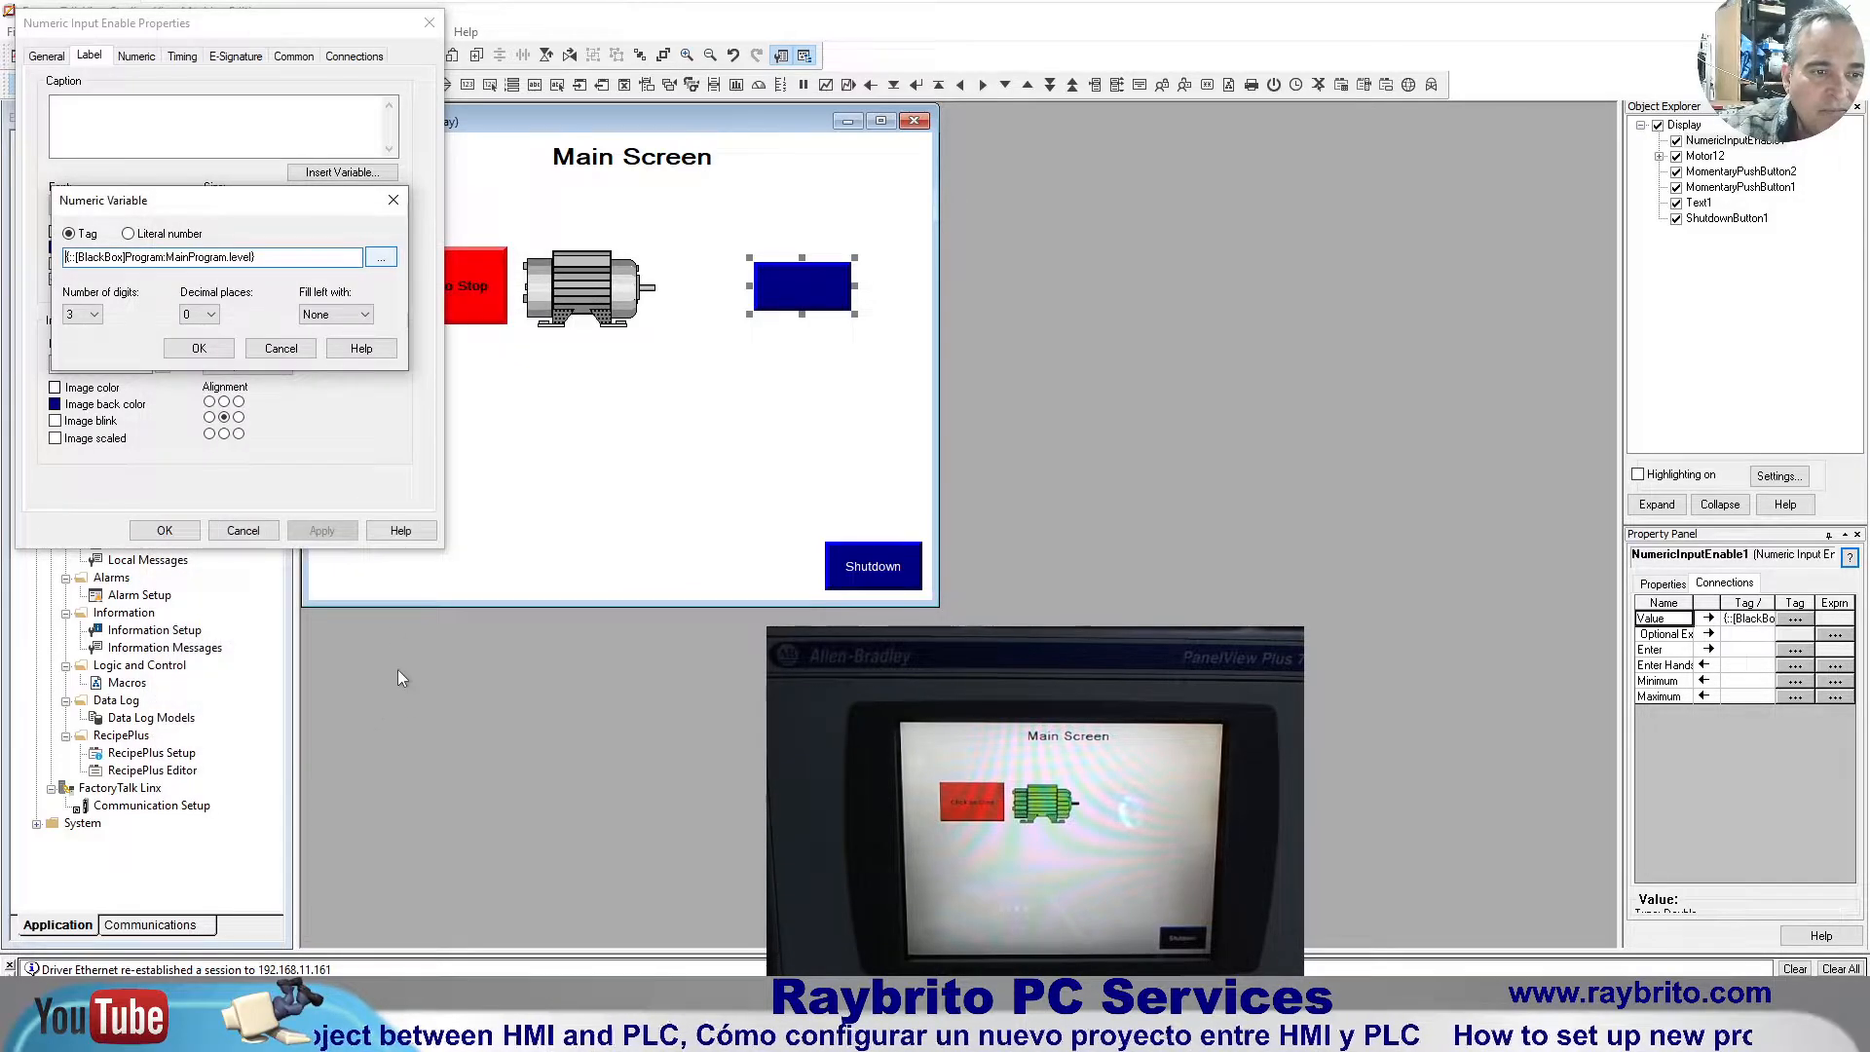
left_click(199, 347)
left_click(322, 532)
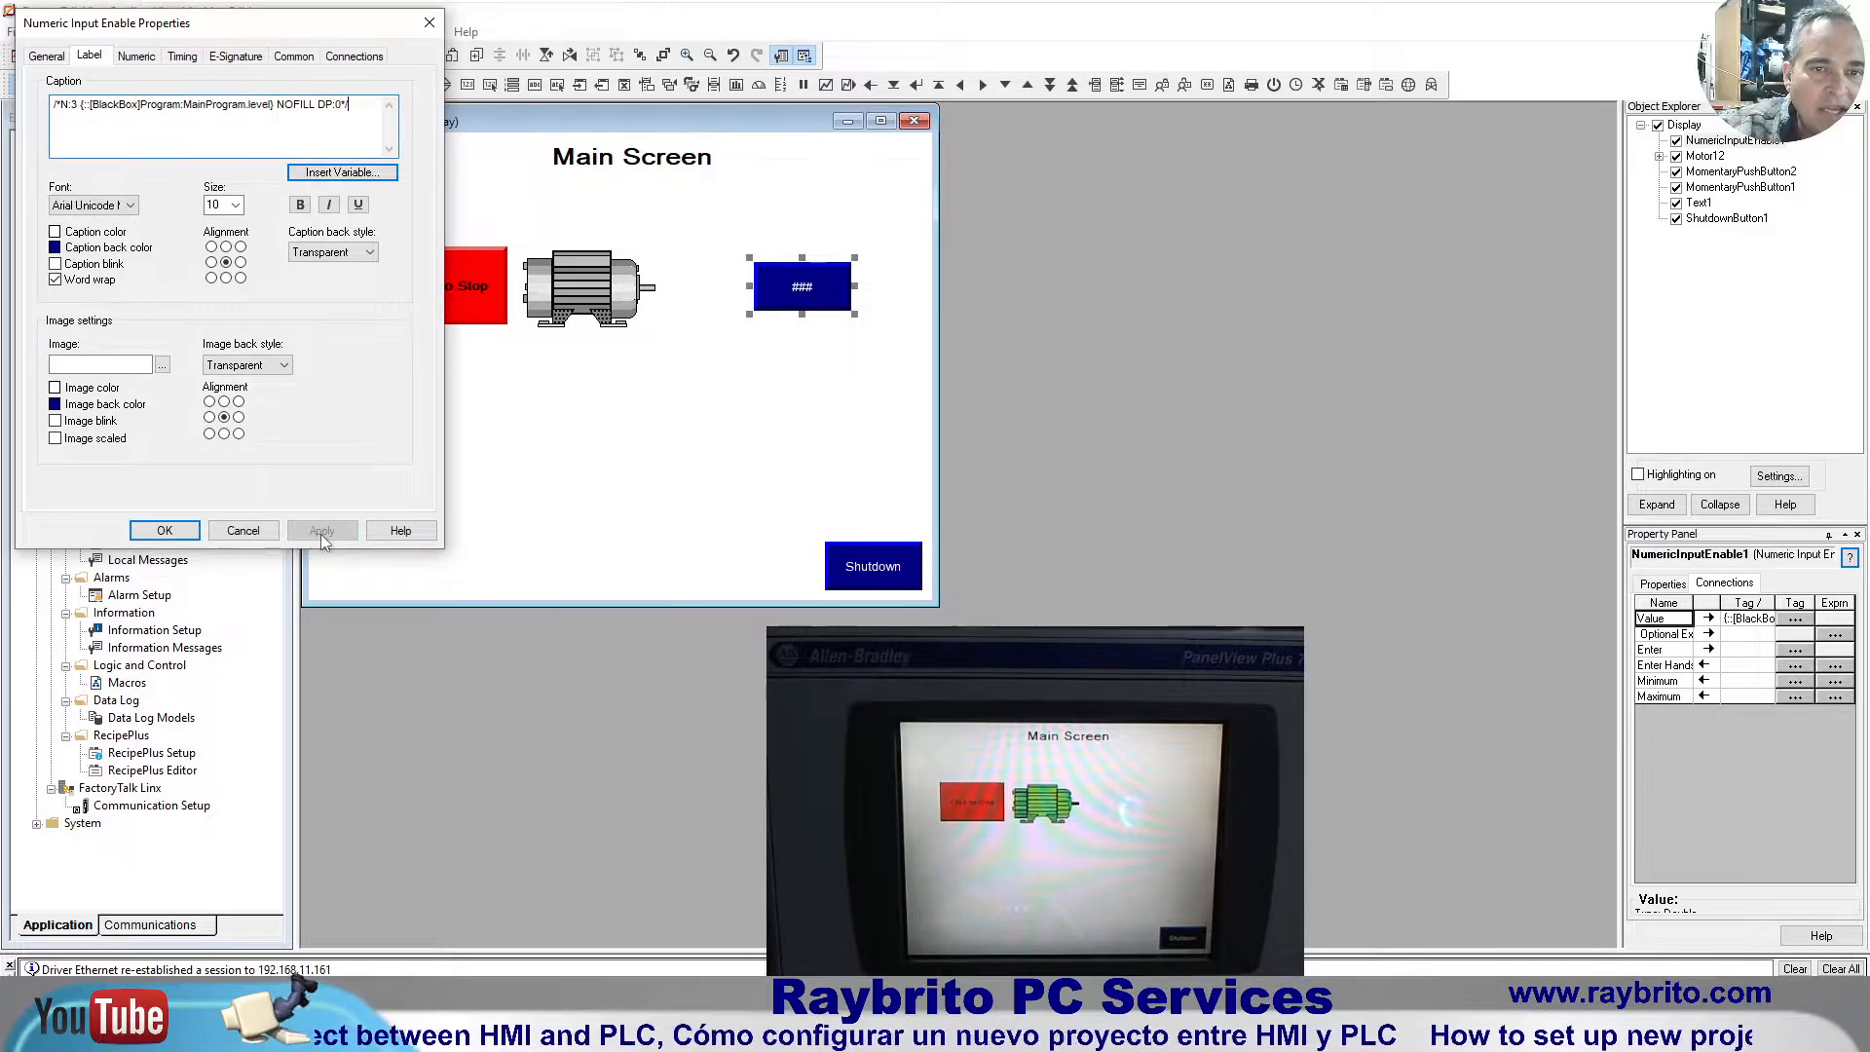
Step: Make the numeric input's caption bold at size 12 and accept its properties
left_click(300, 204)
left_click(224, 204)
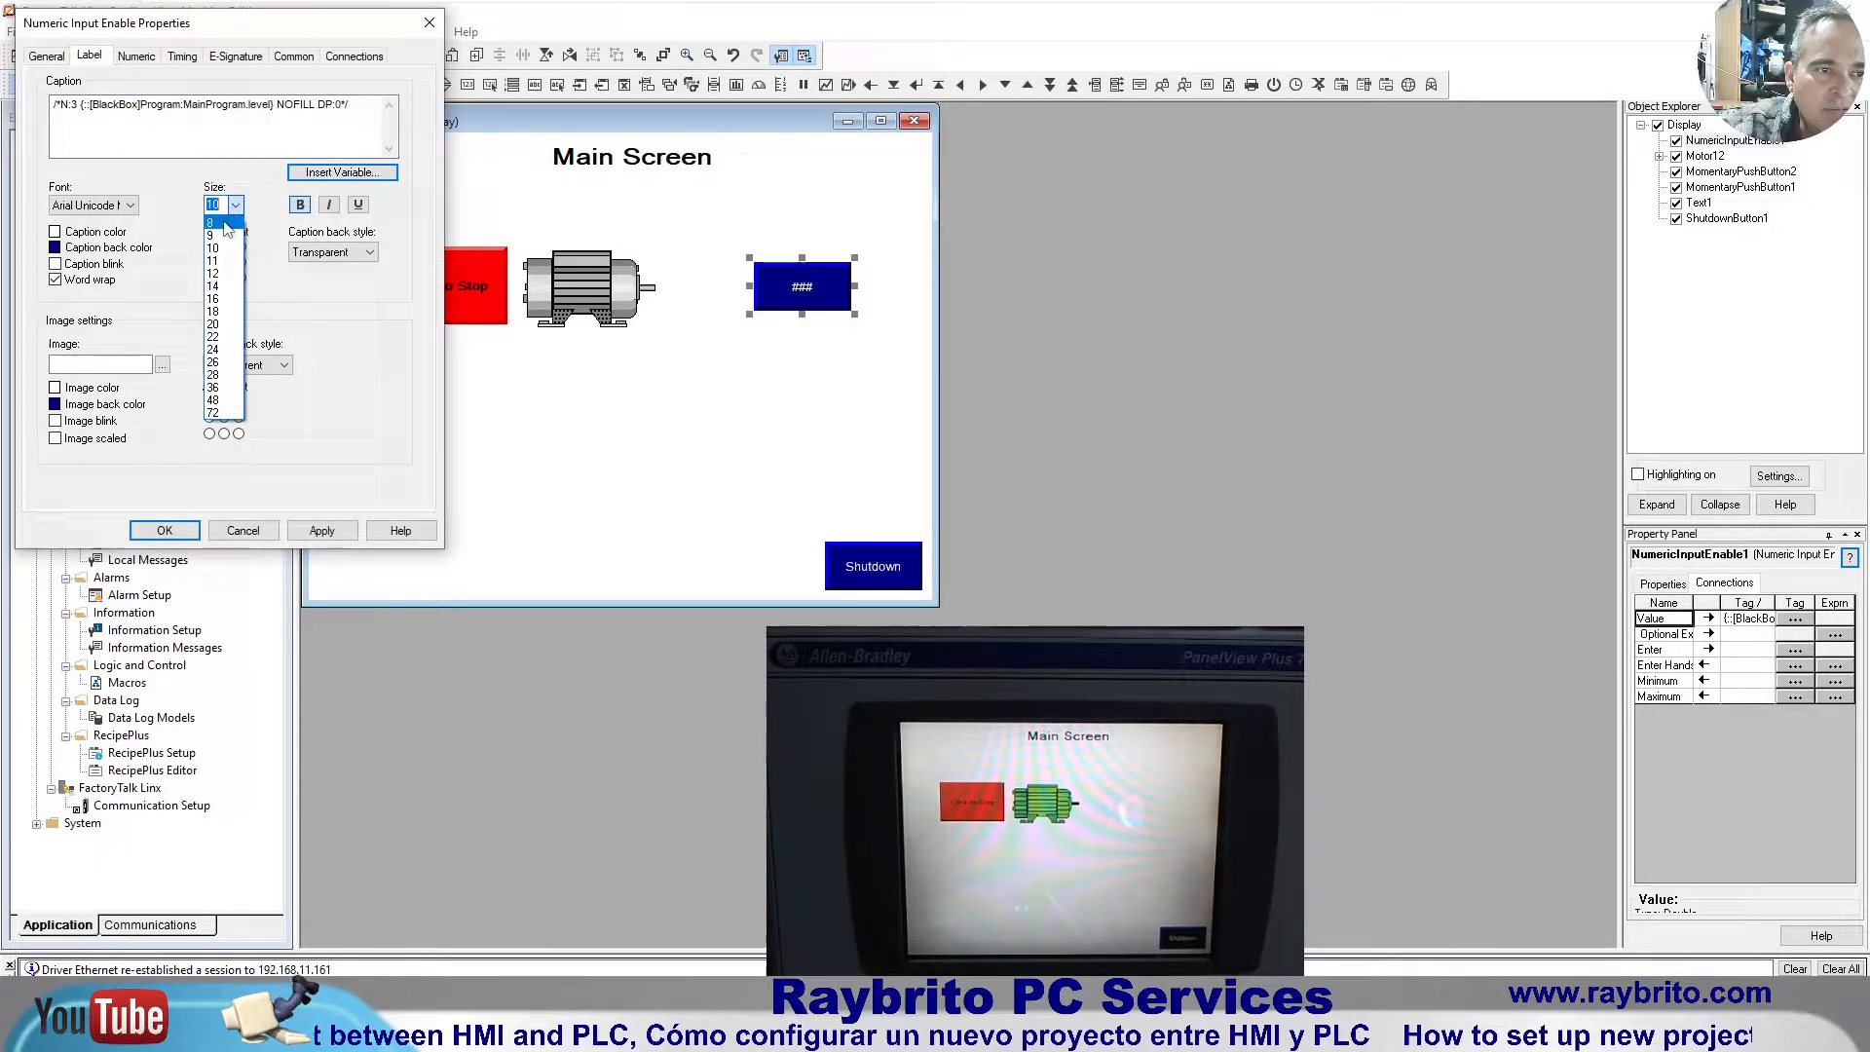
left_click(223, 273)
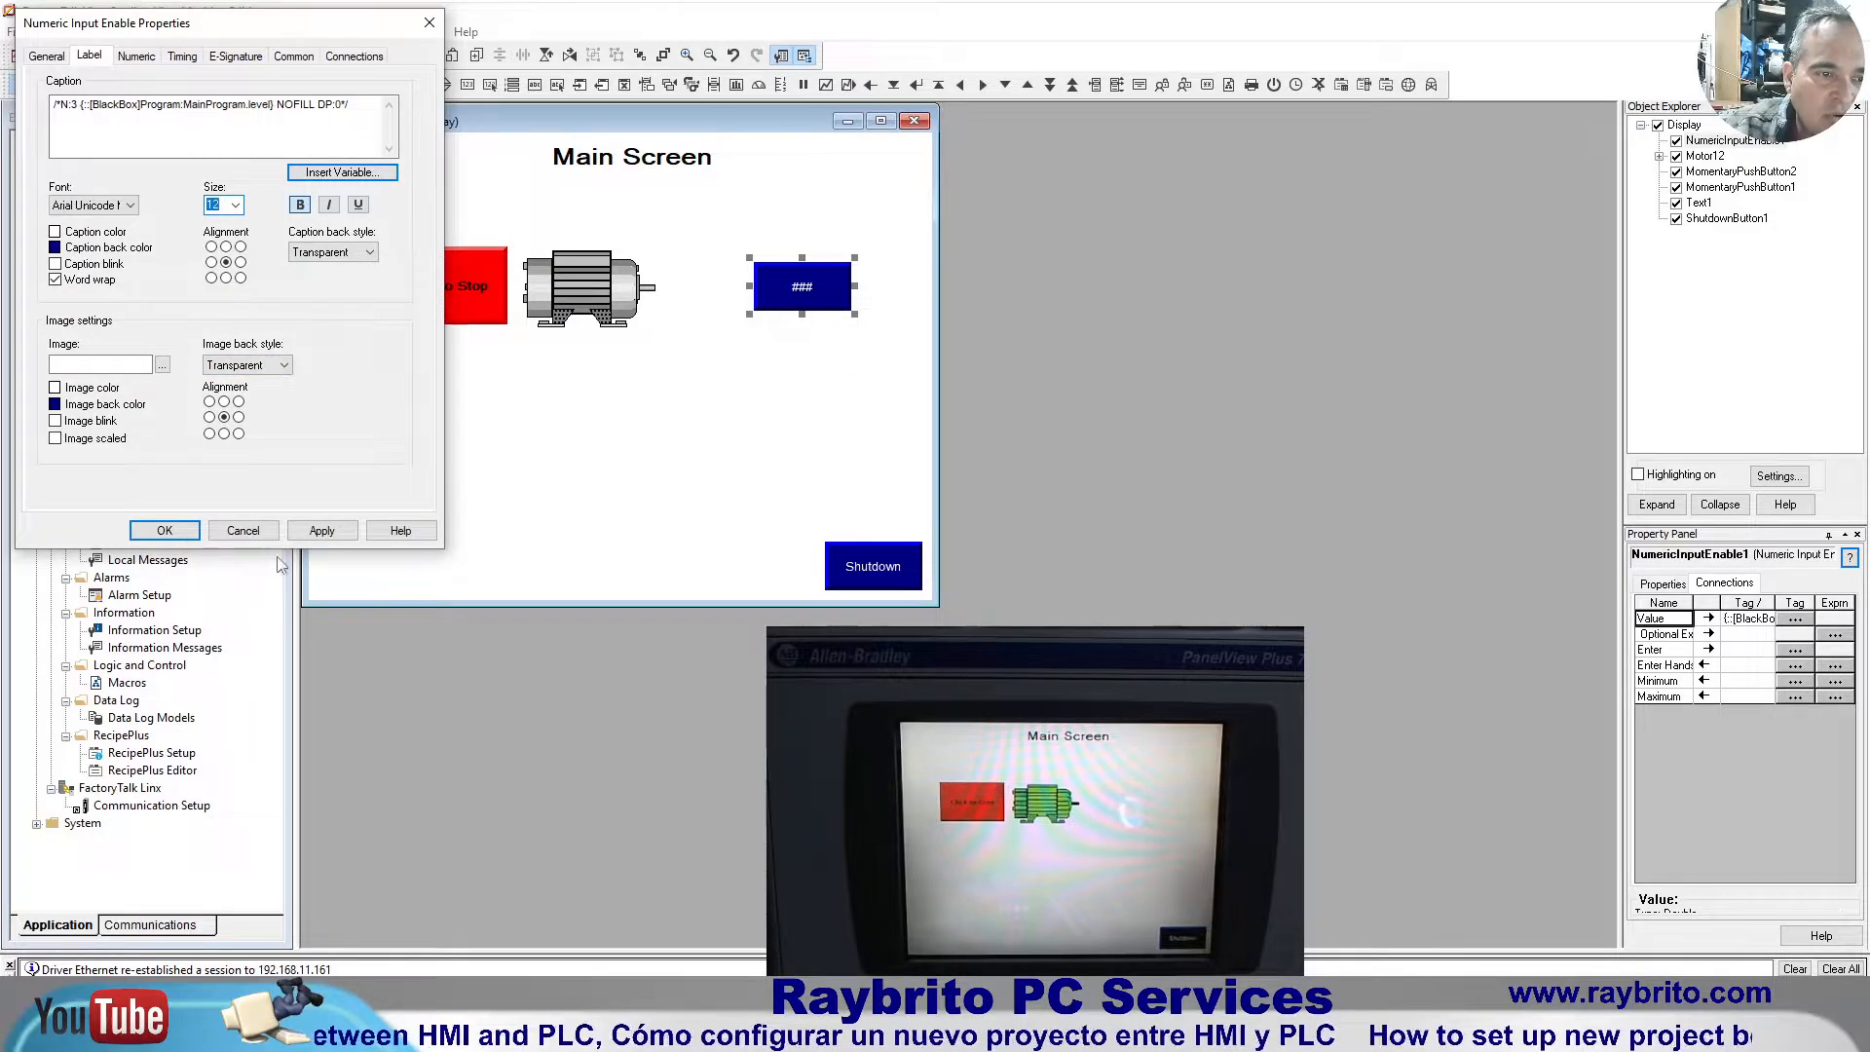
left_click(309, 531)
left_click(164, 531)
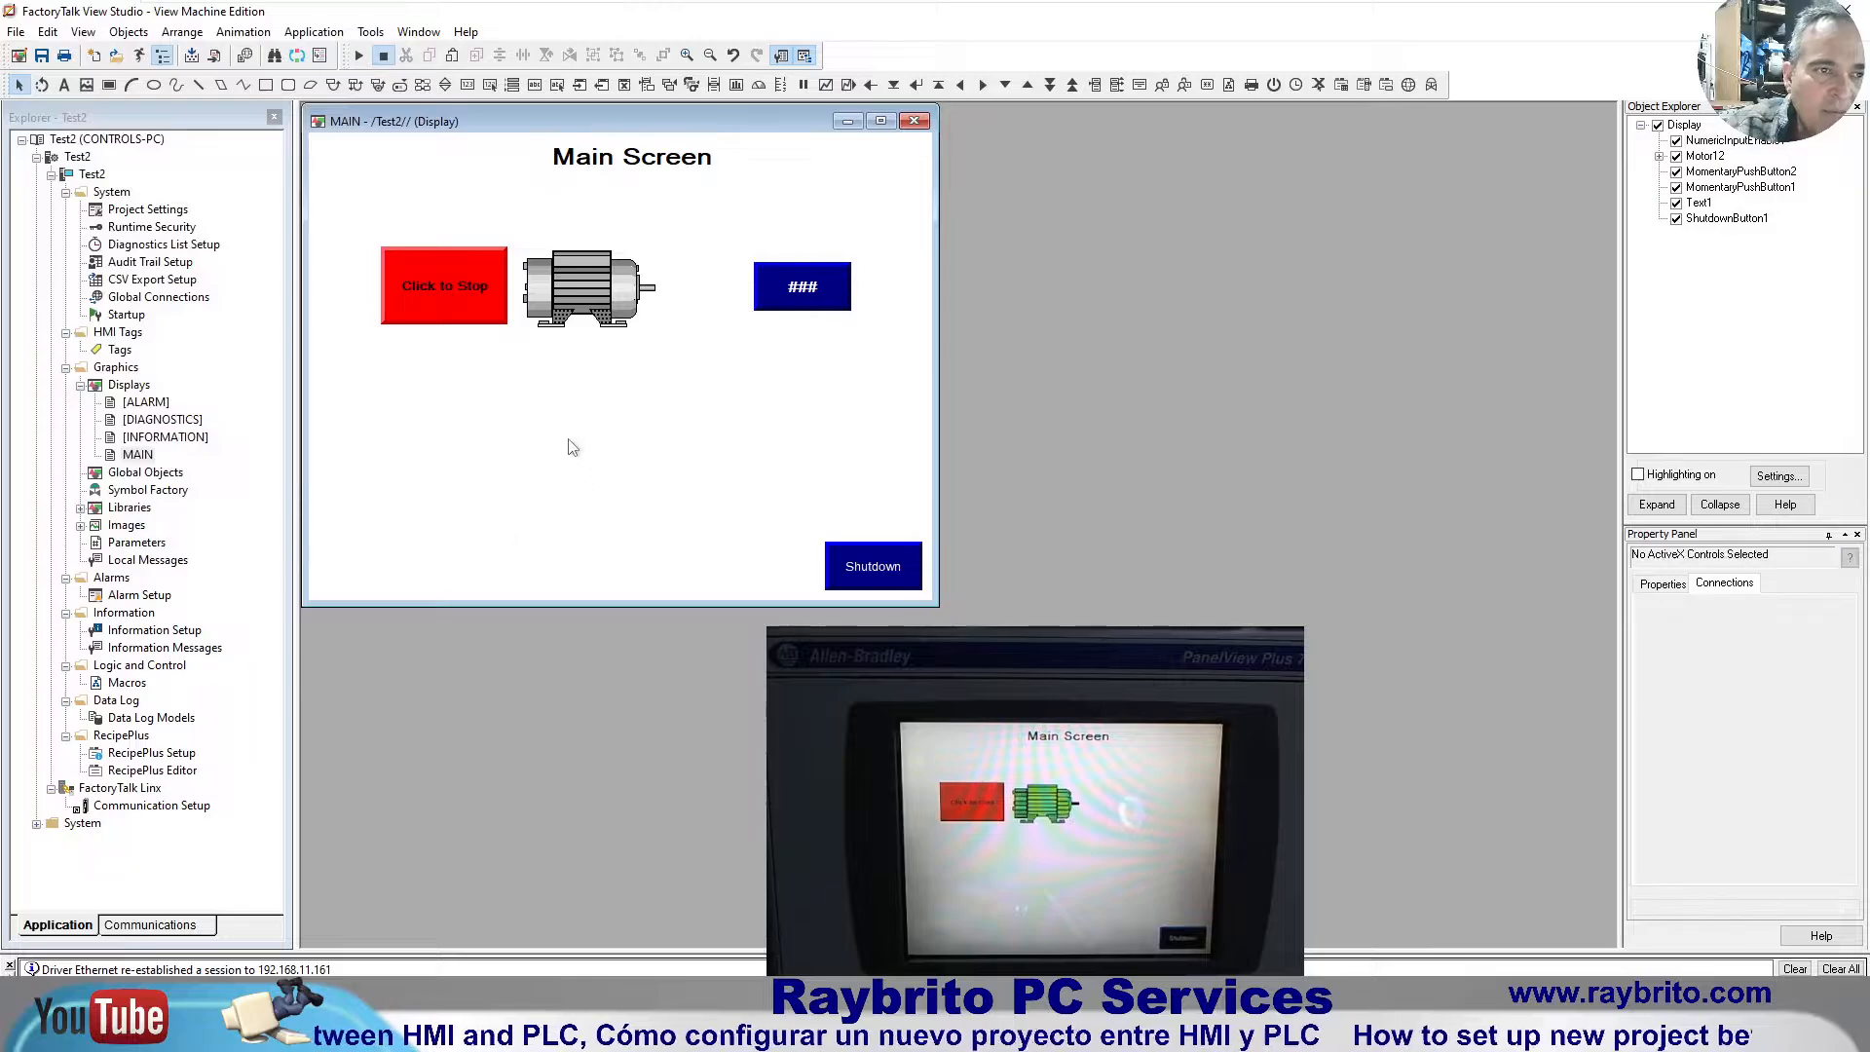
Step: Test-run the main screen again and enter 20 in the numeric input
left_click(359, 55)
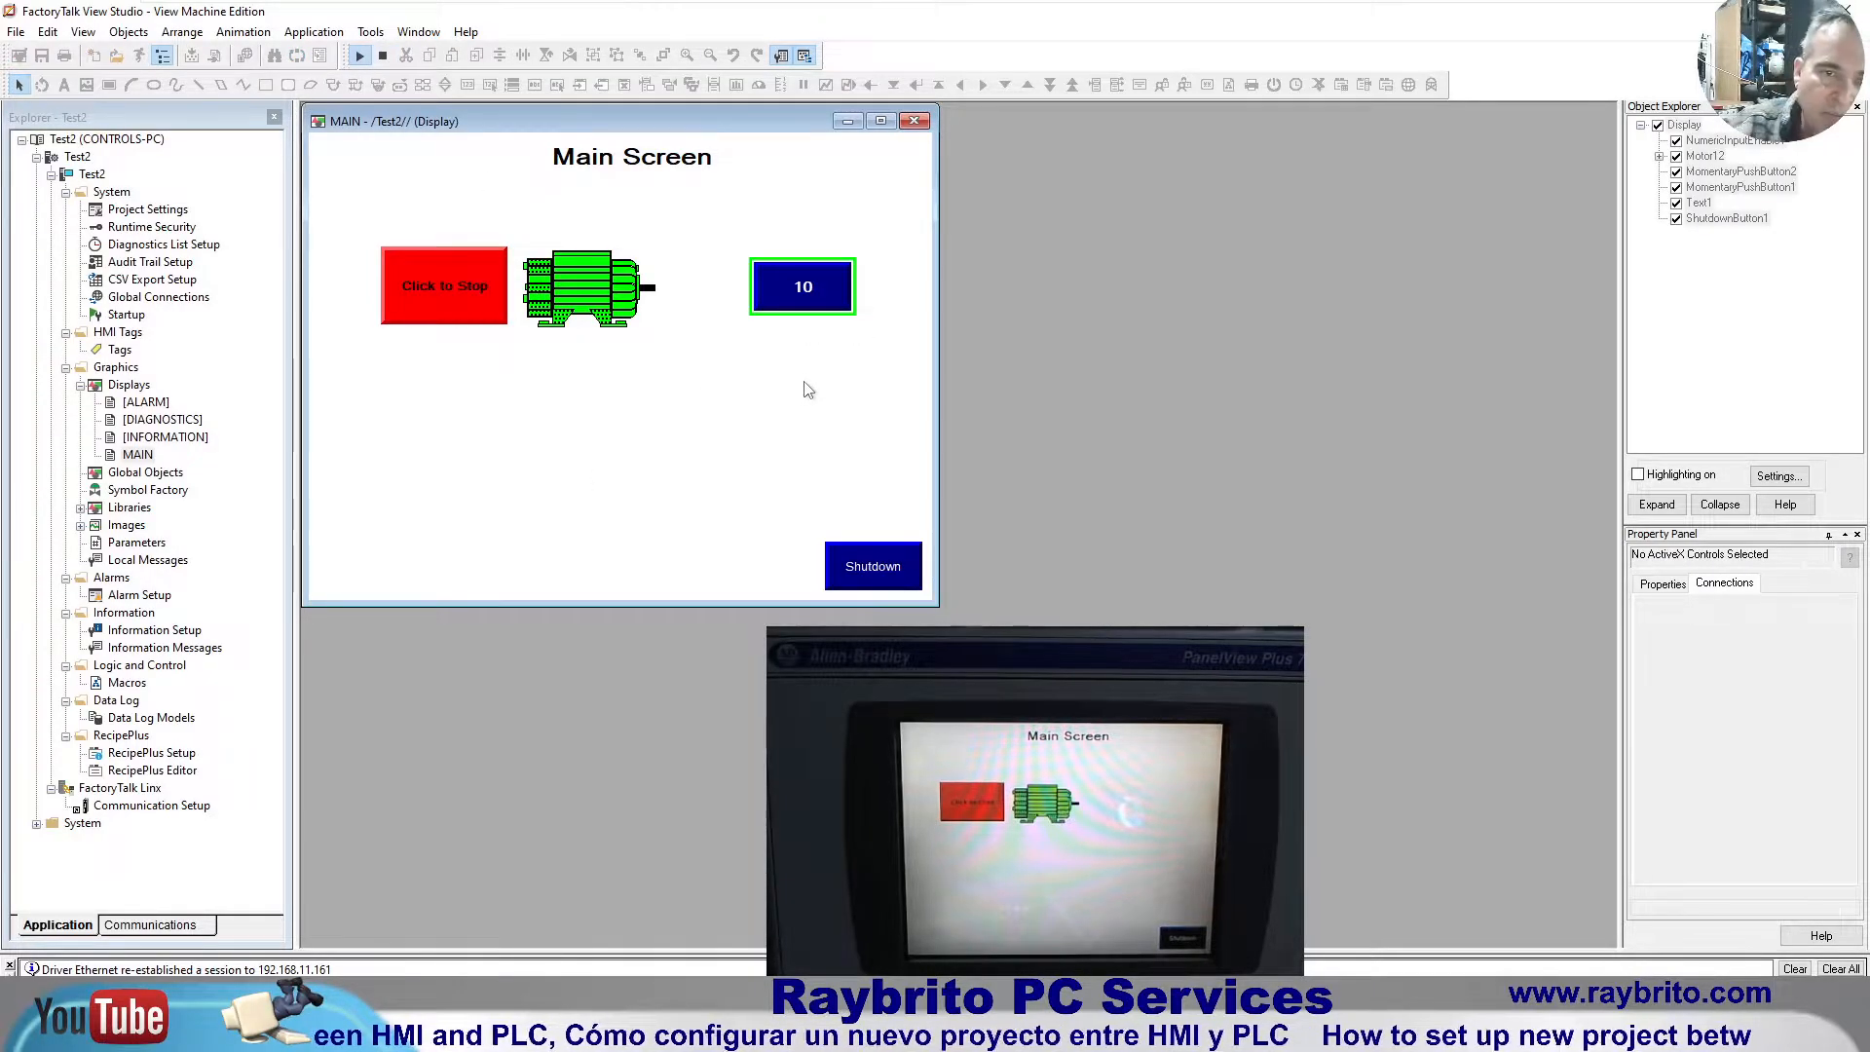
left_click(807, 292)
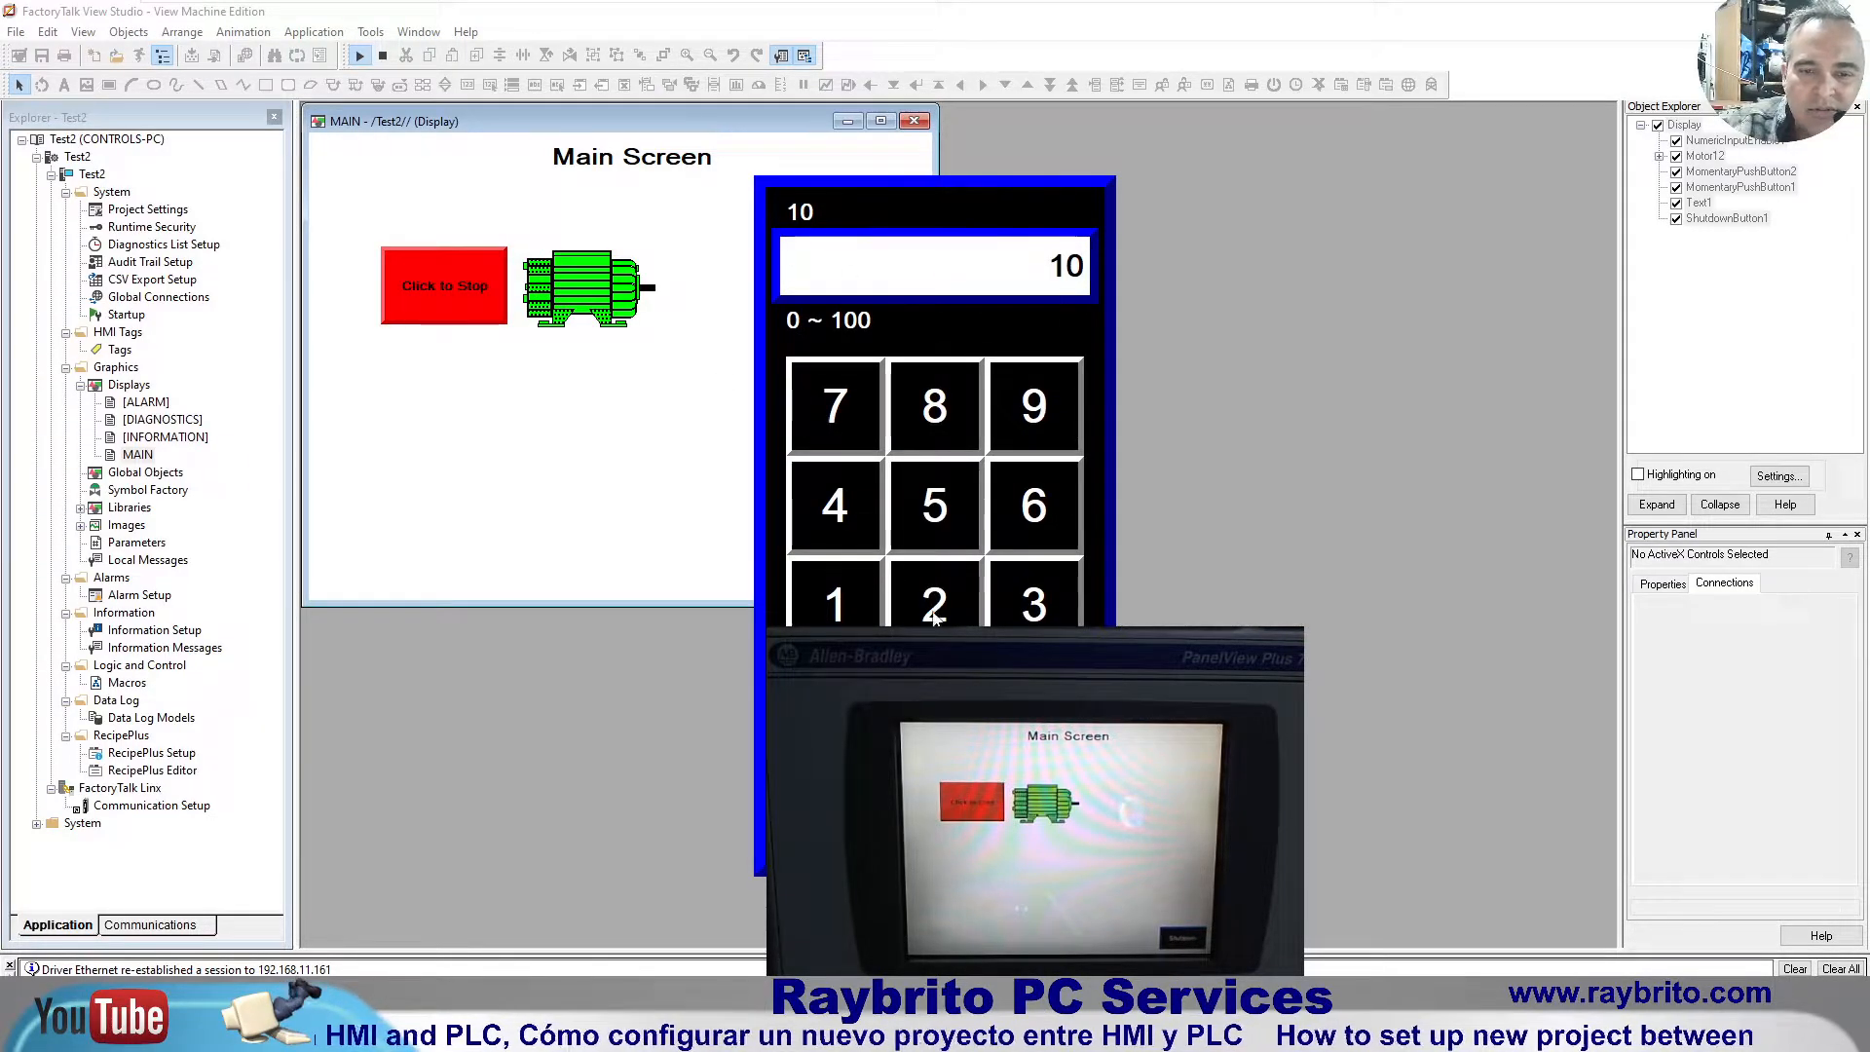
type("20")
key("Return")
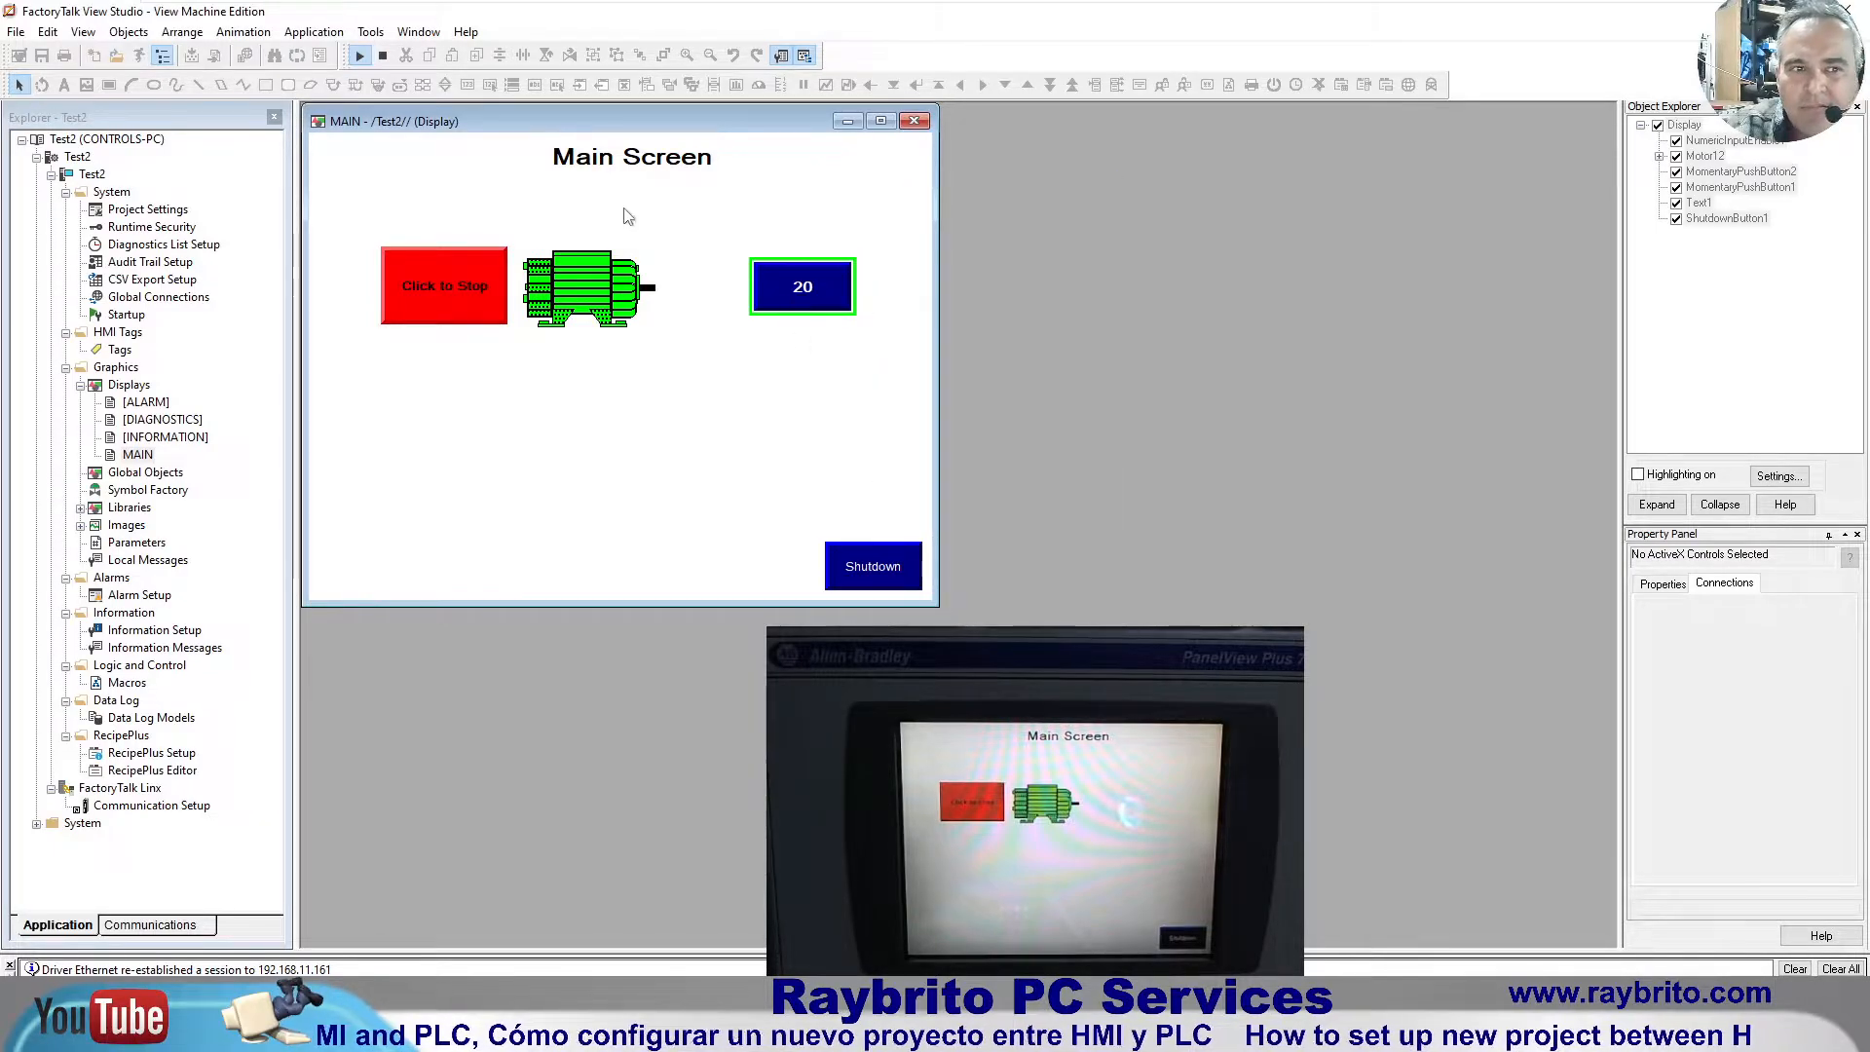
Step: Stop the test run and prefix the numeric input's caption variable with the text "Enter Level: "
left_click(798, 288)
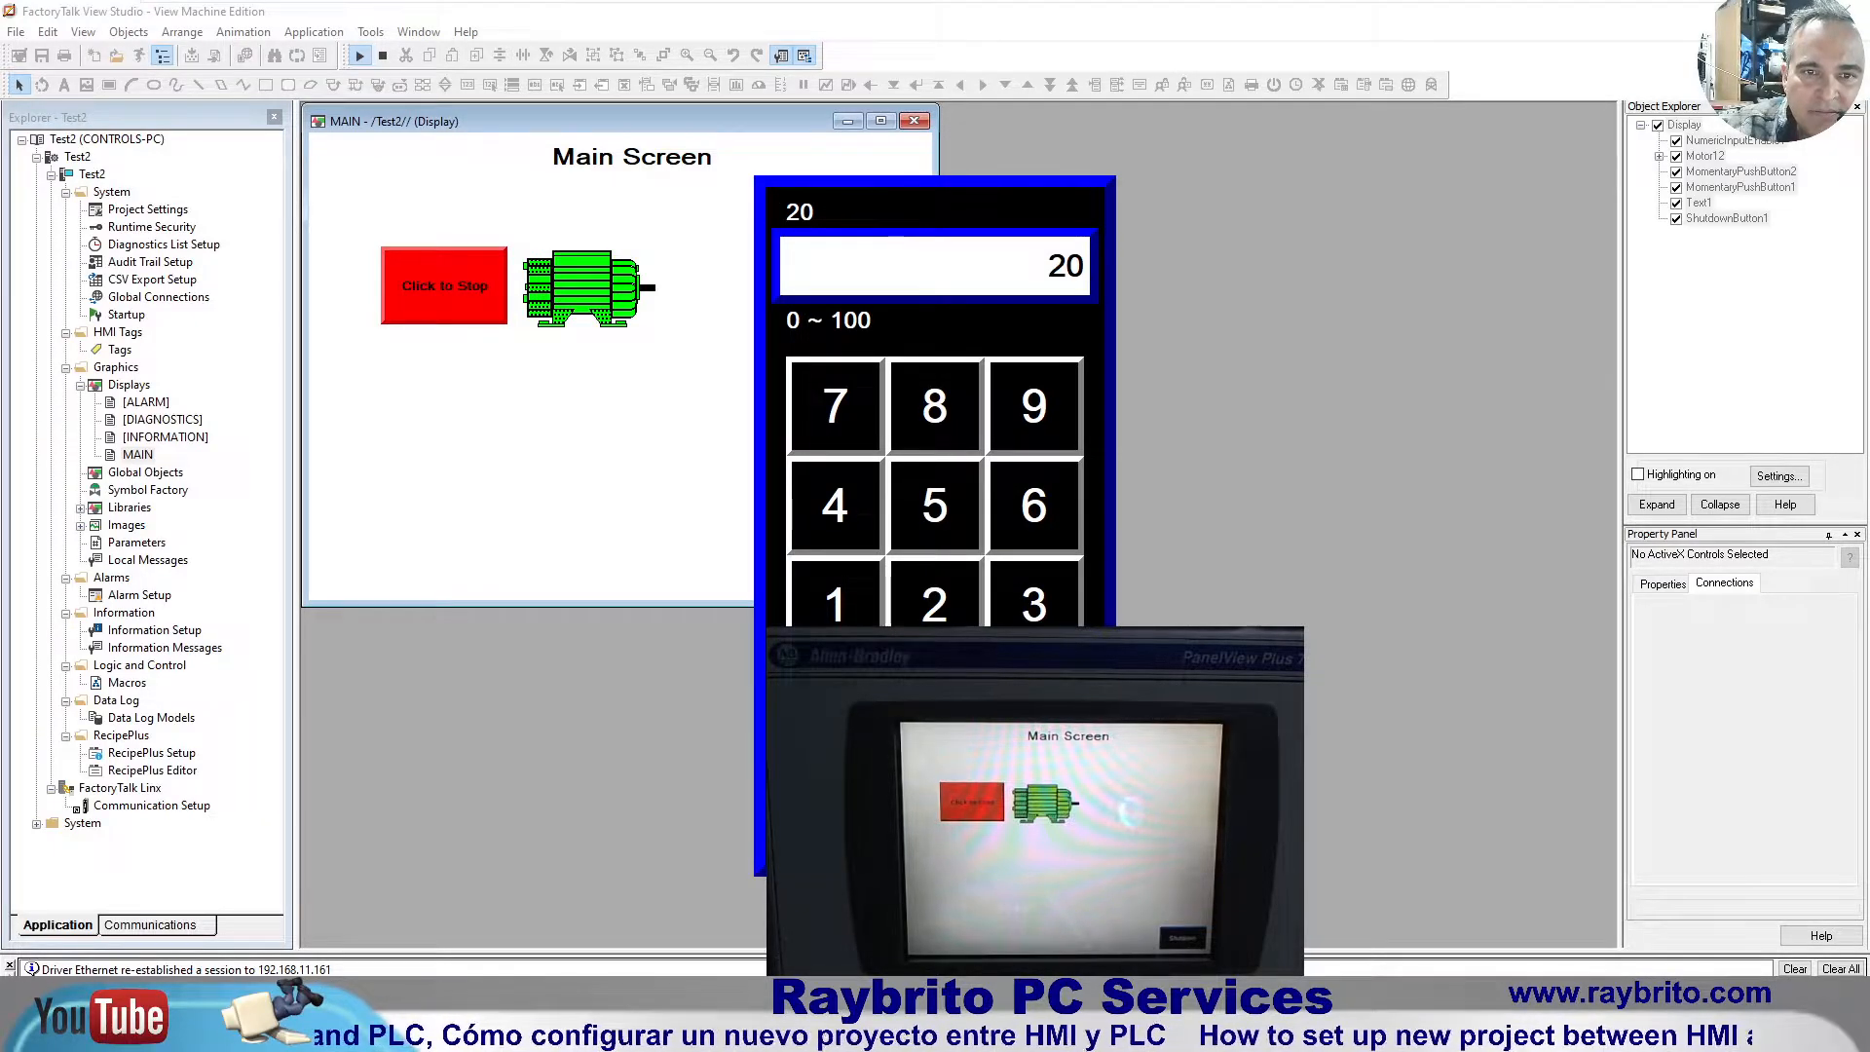
key("Return")
left_click(383, 55)
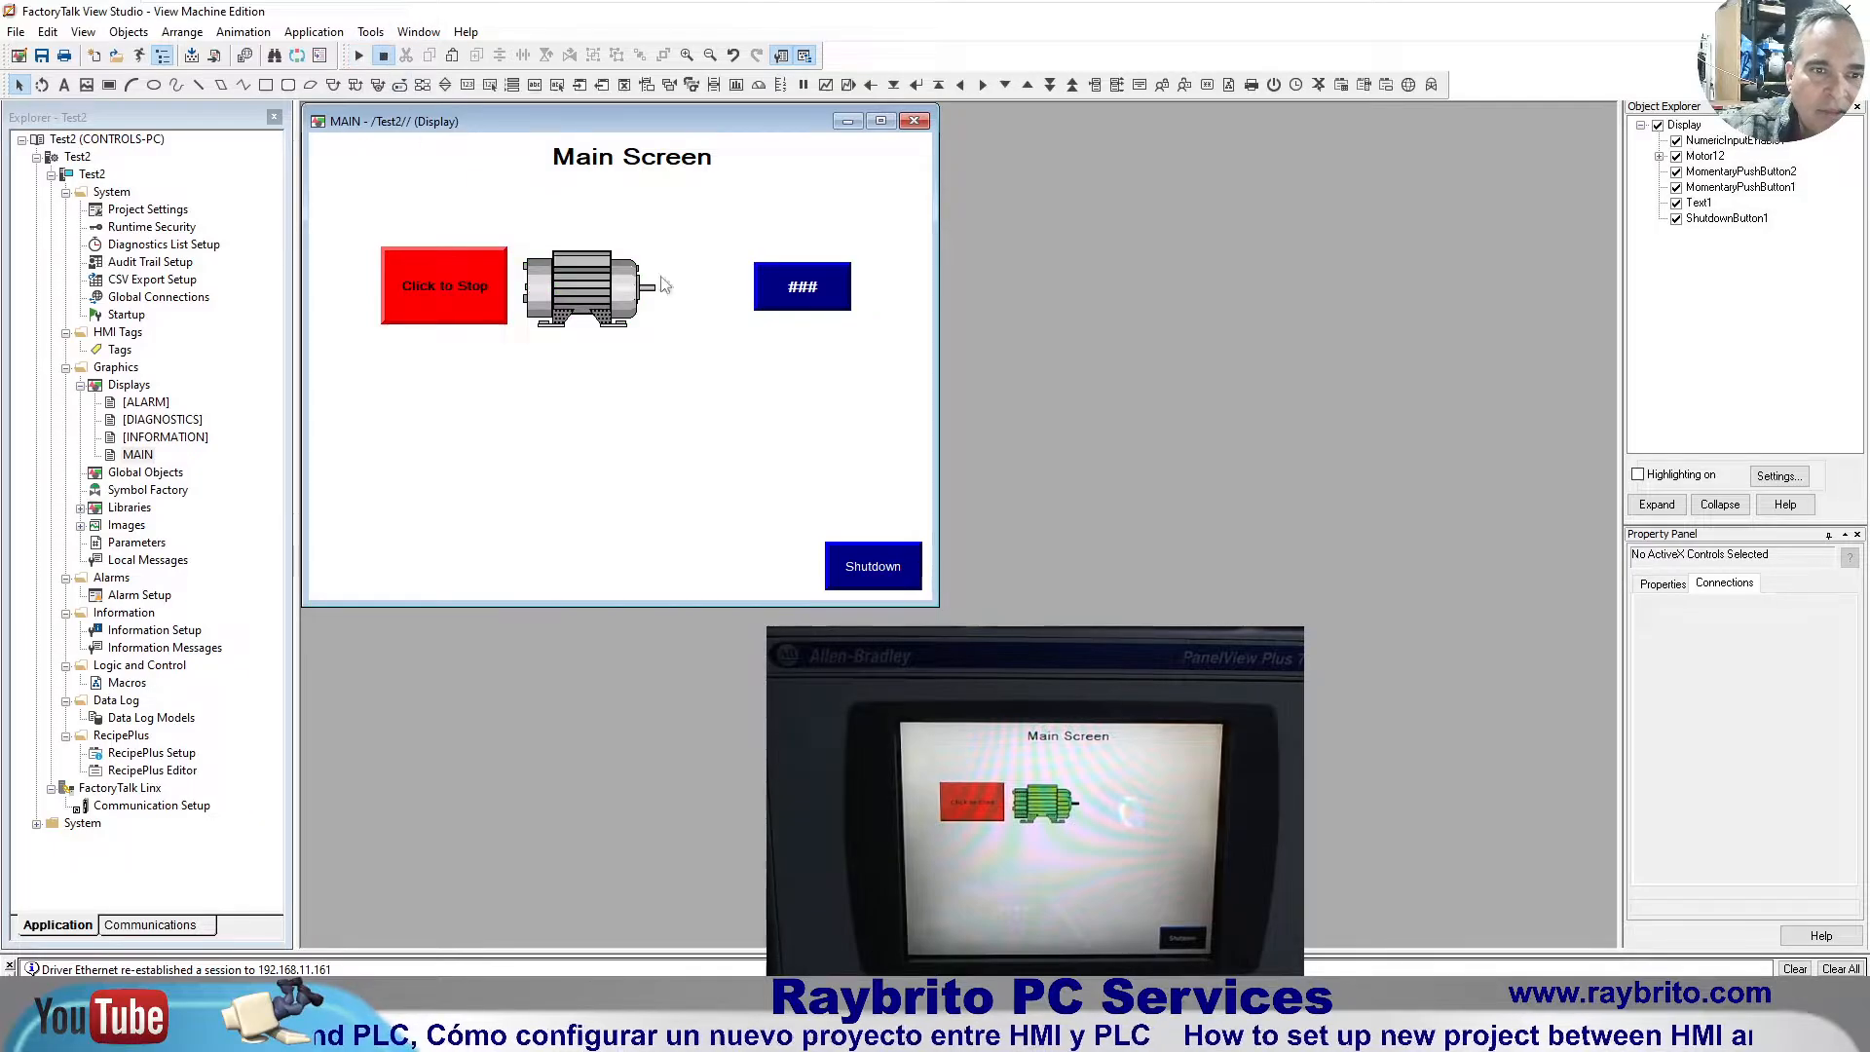
left_click(808, 305)
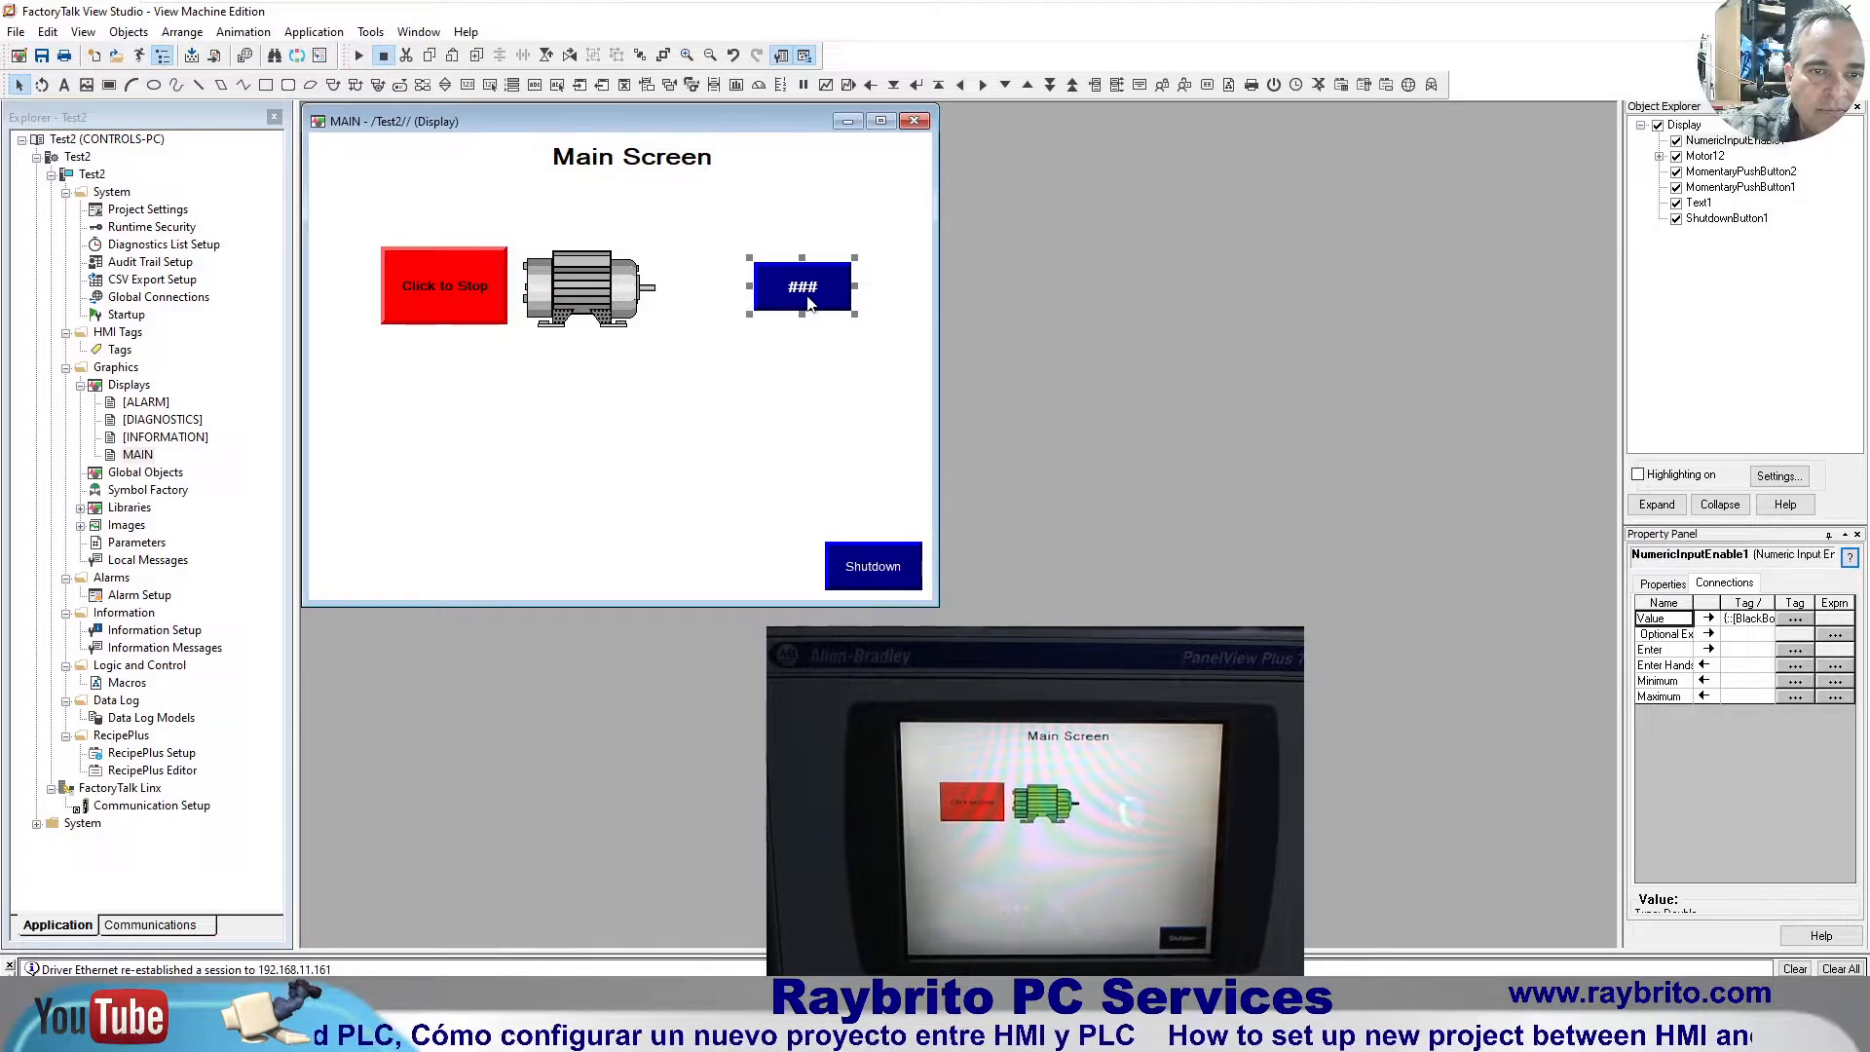
double_click(808, 306)
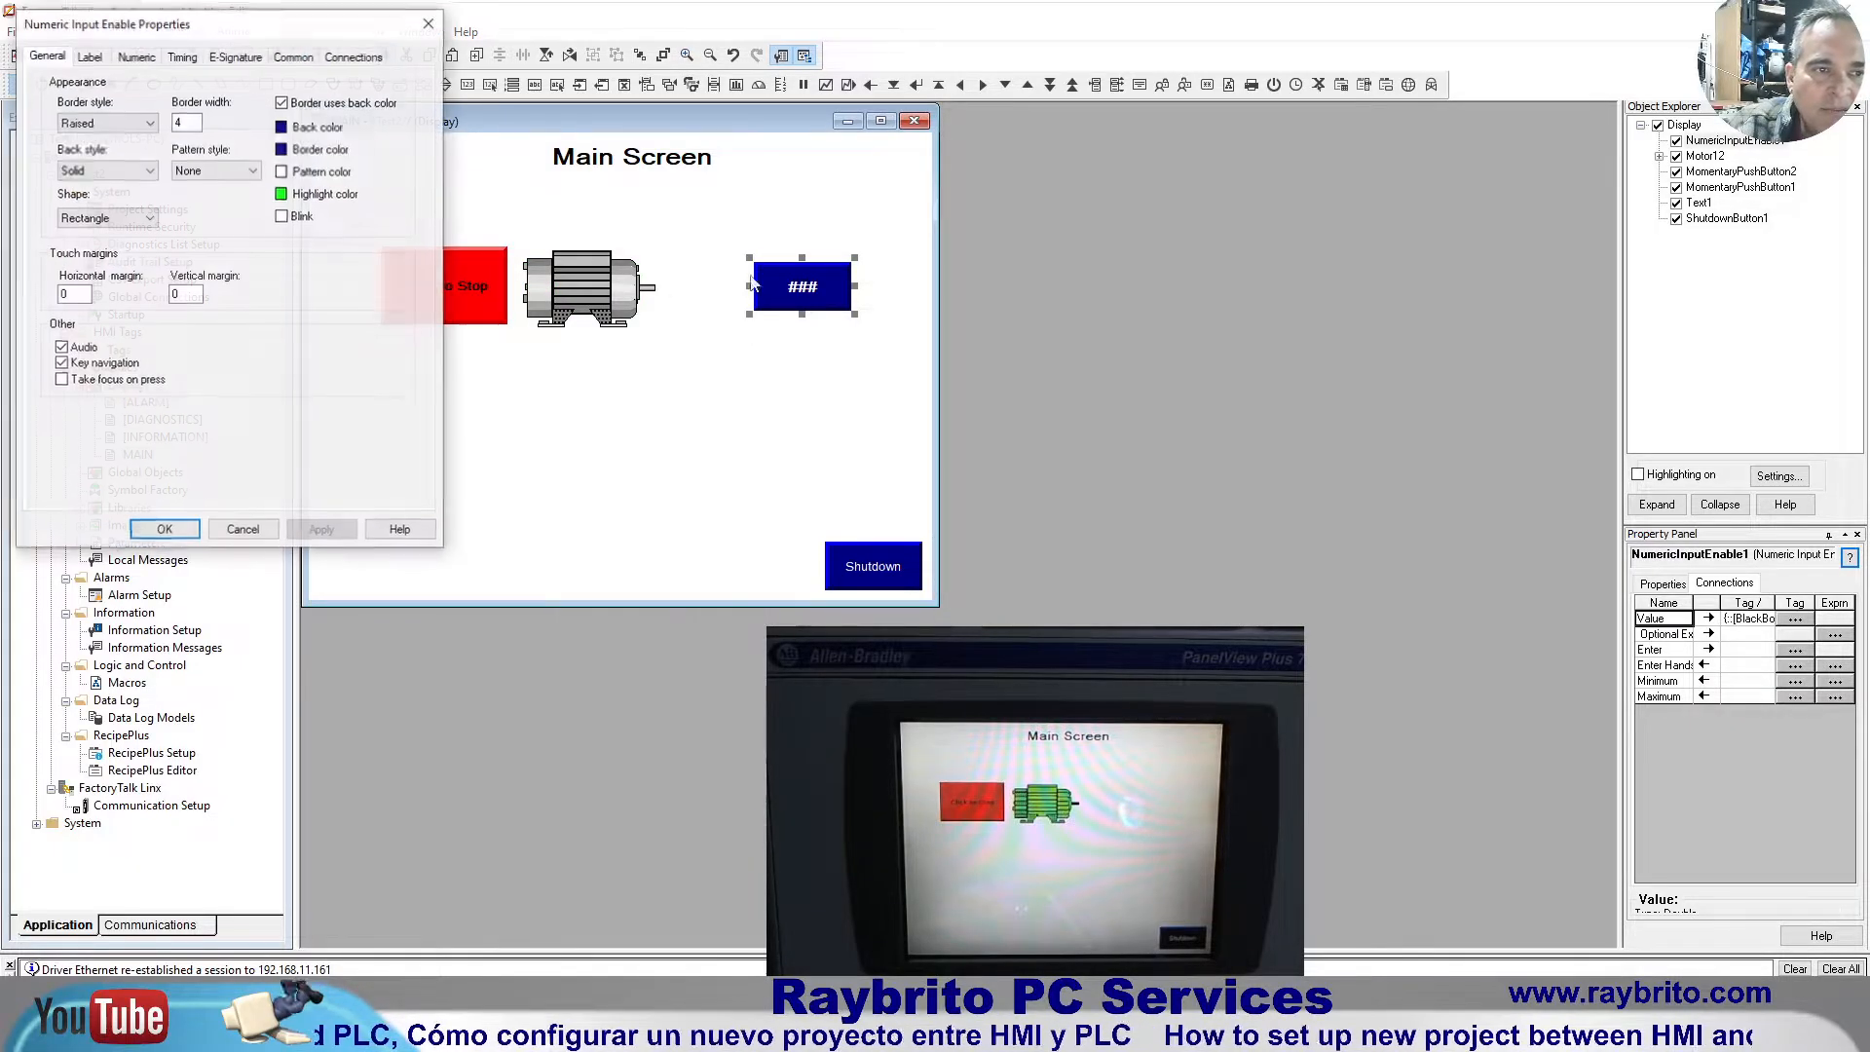
left_click(93, 59)
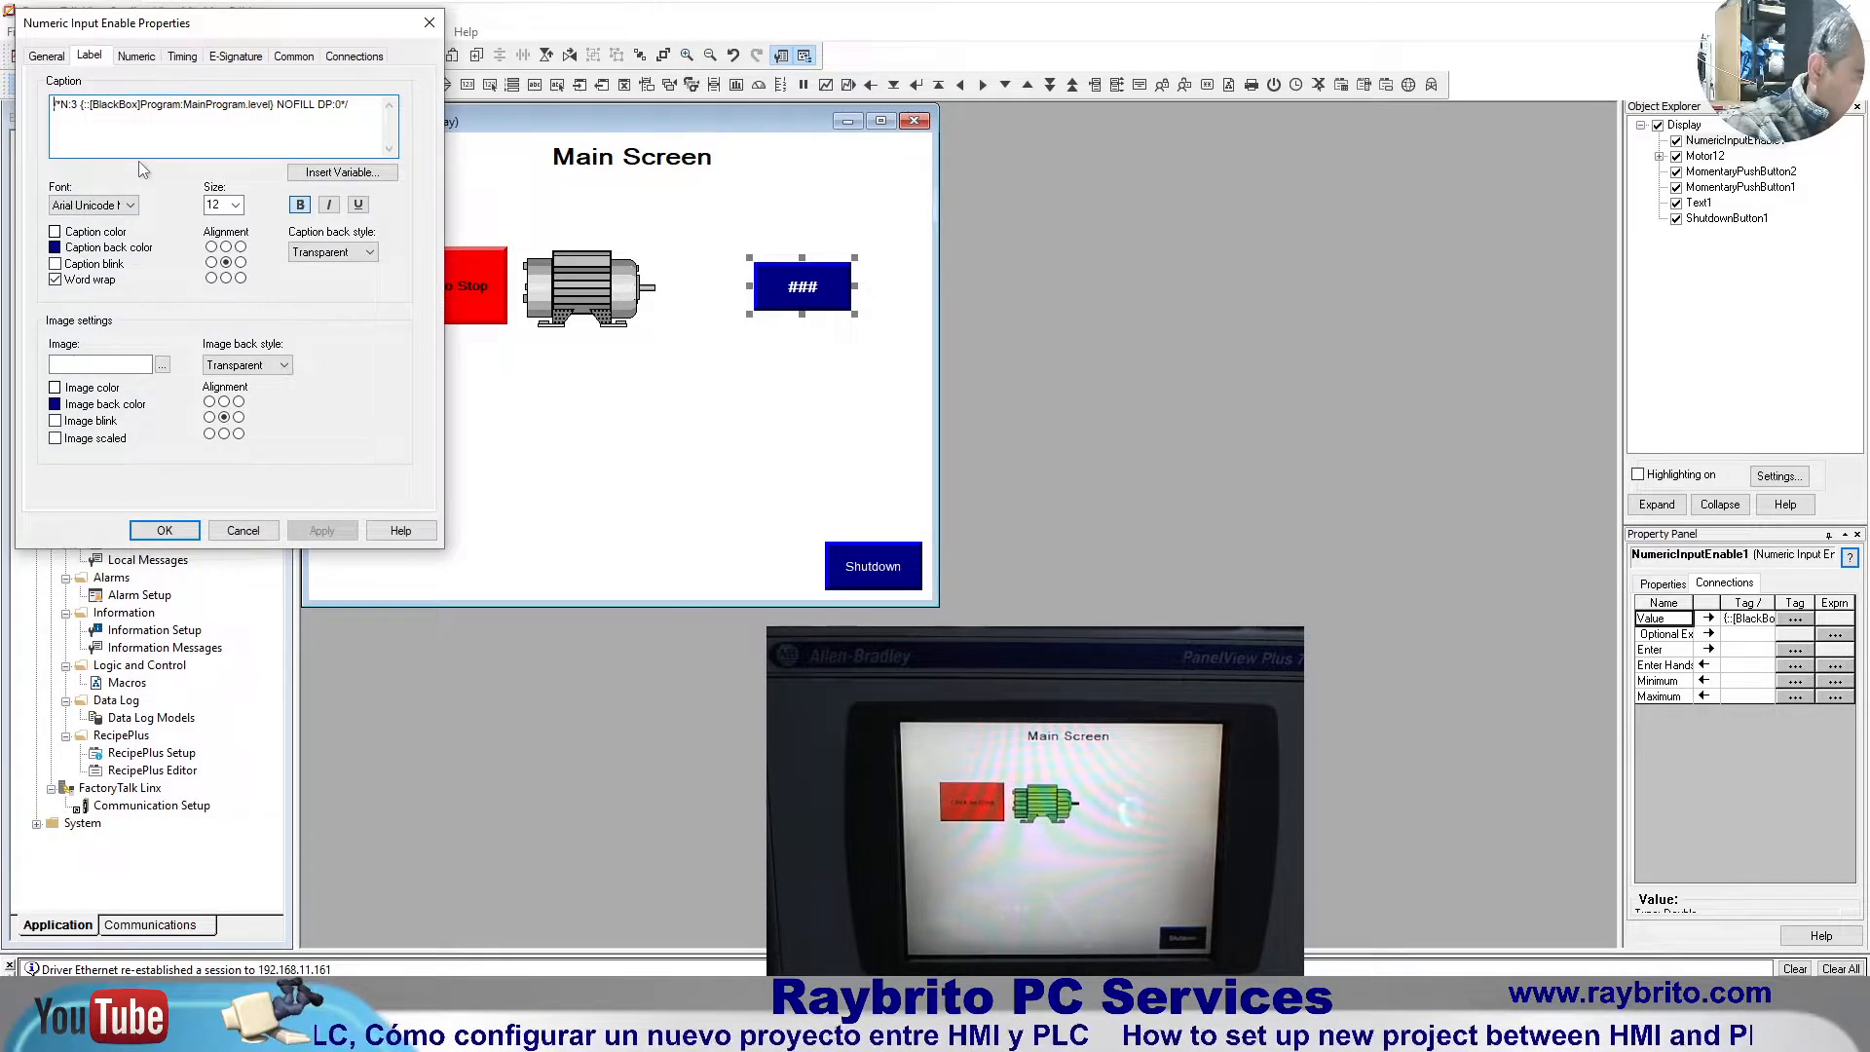
type("Enter L")
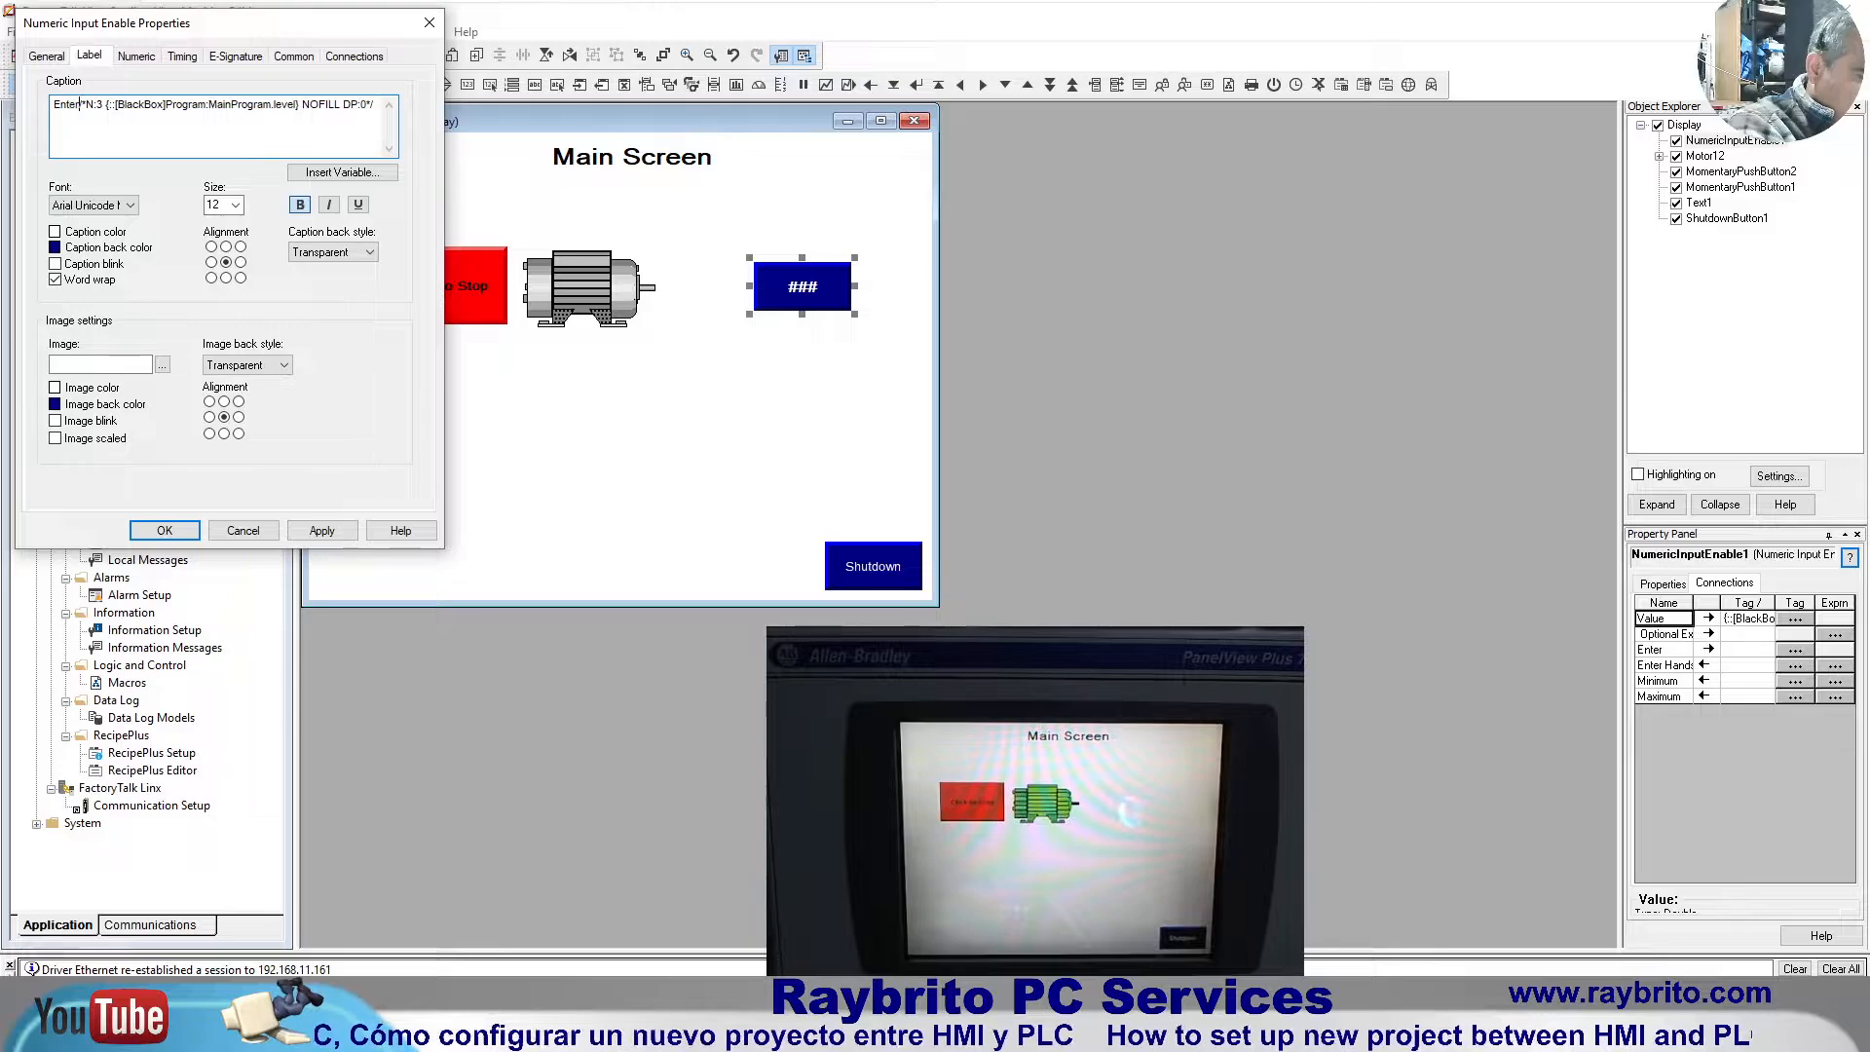
type("evel/")
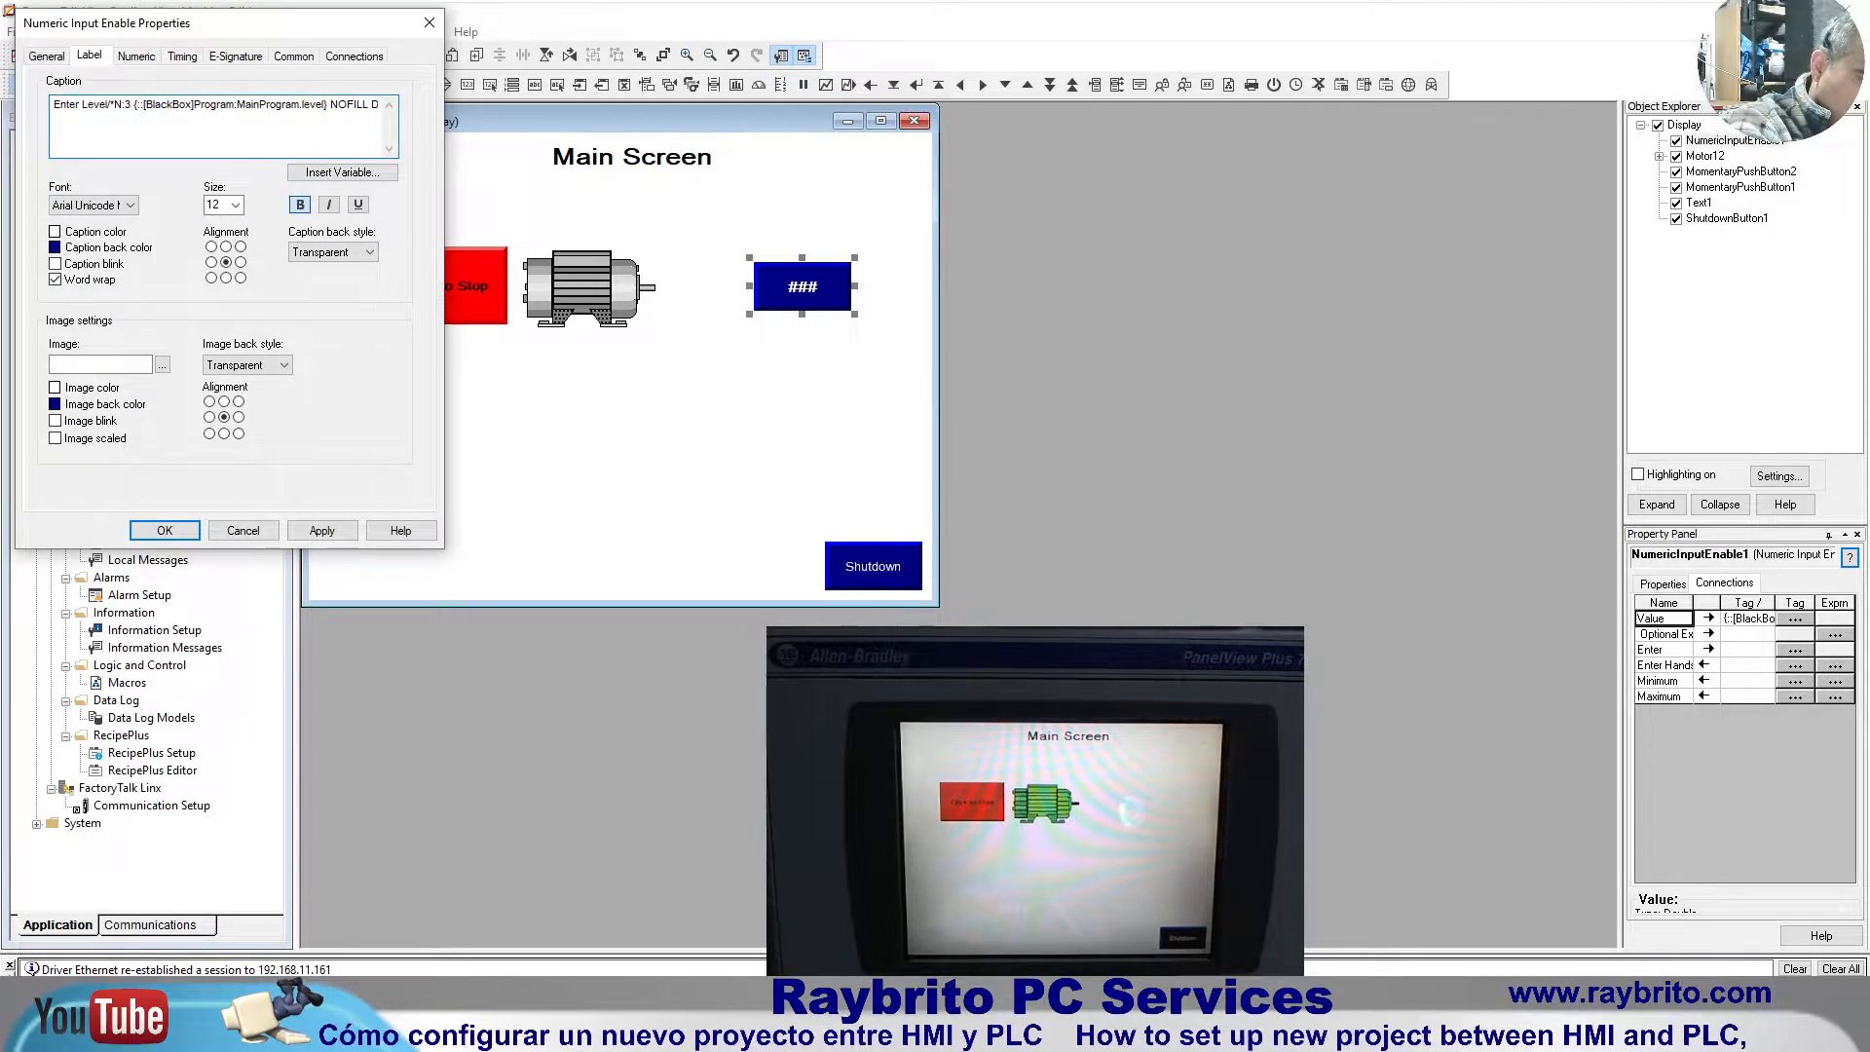
key("BackSpace")
type(":")
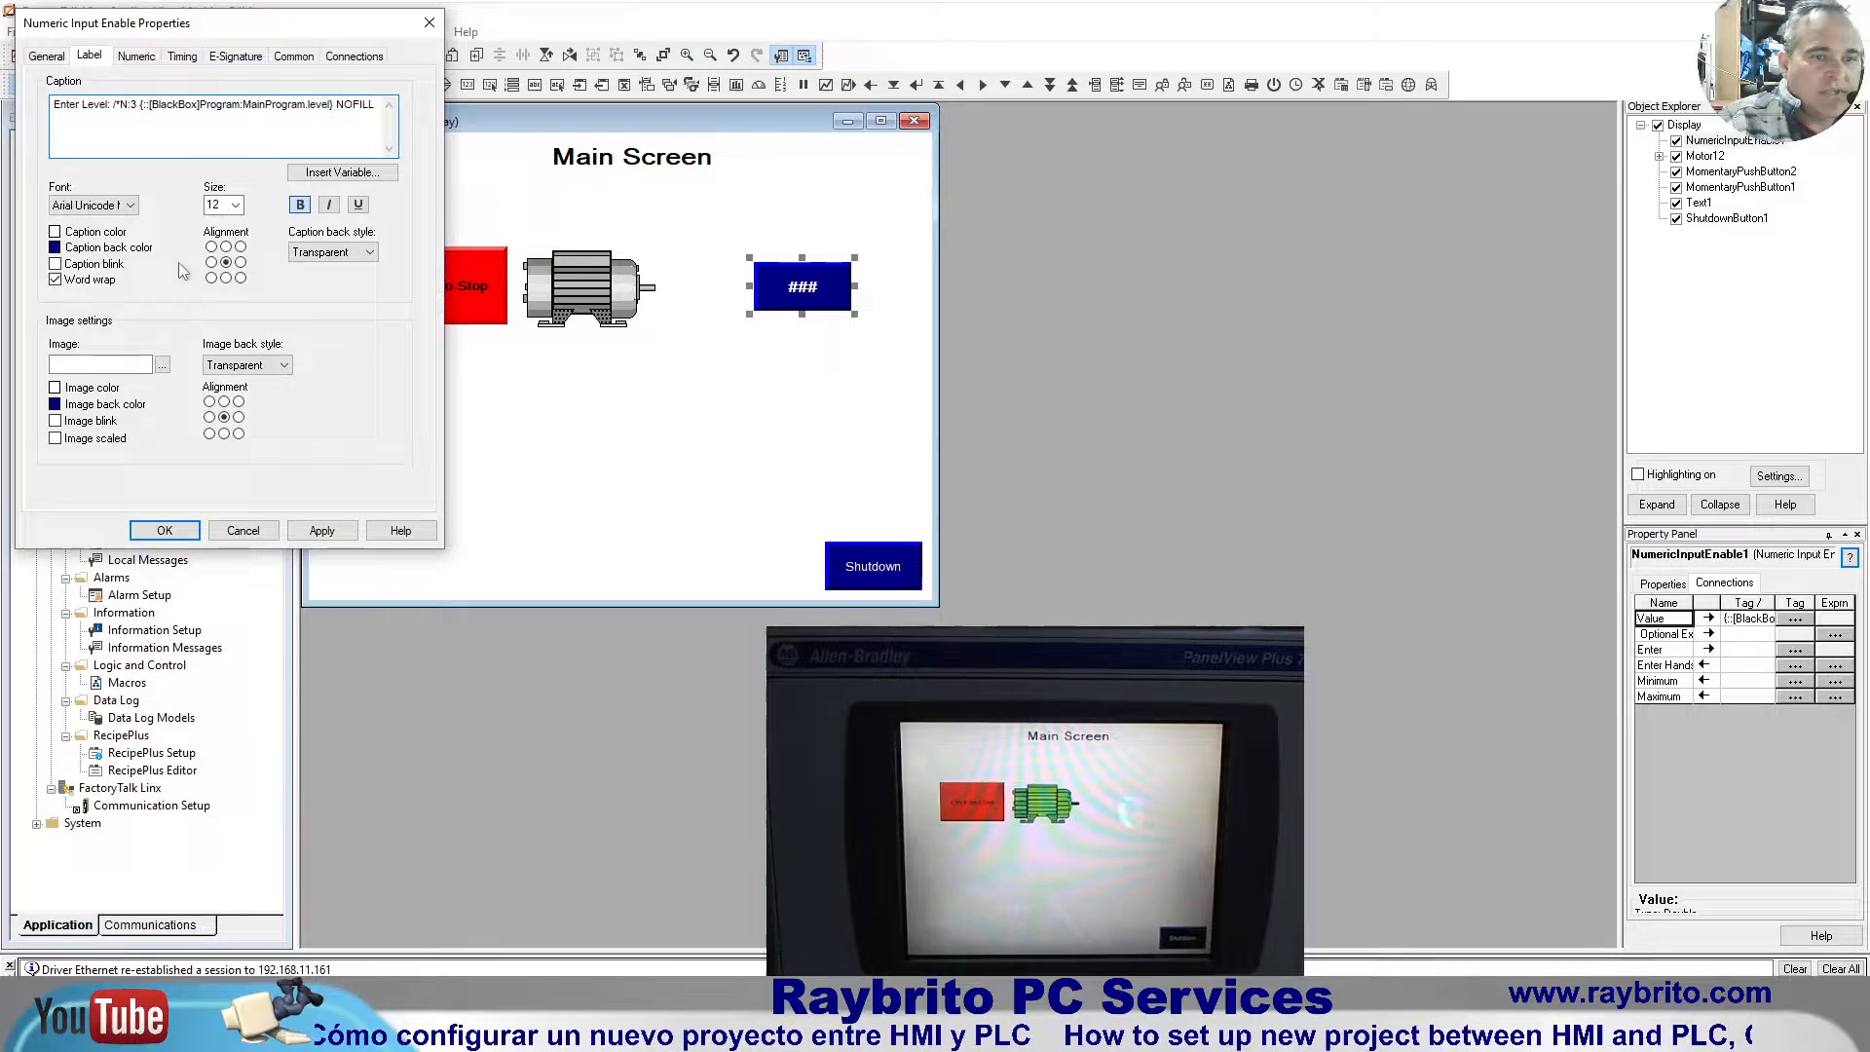
left_click(321, 531)
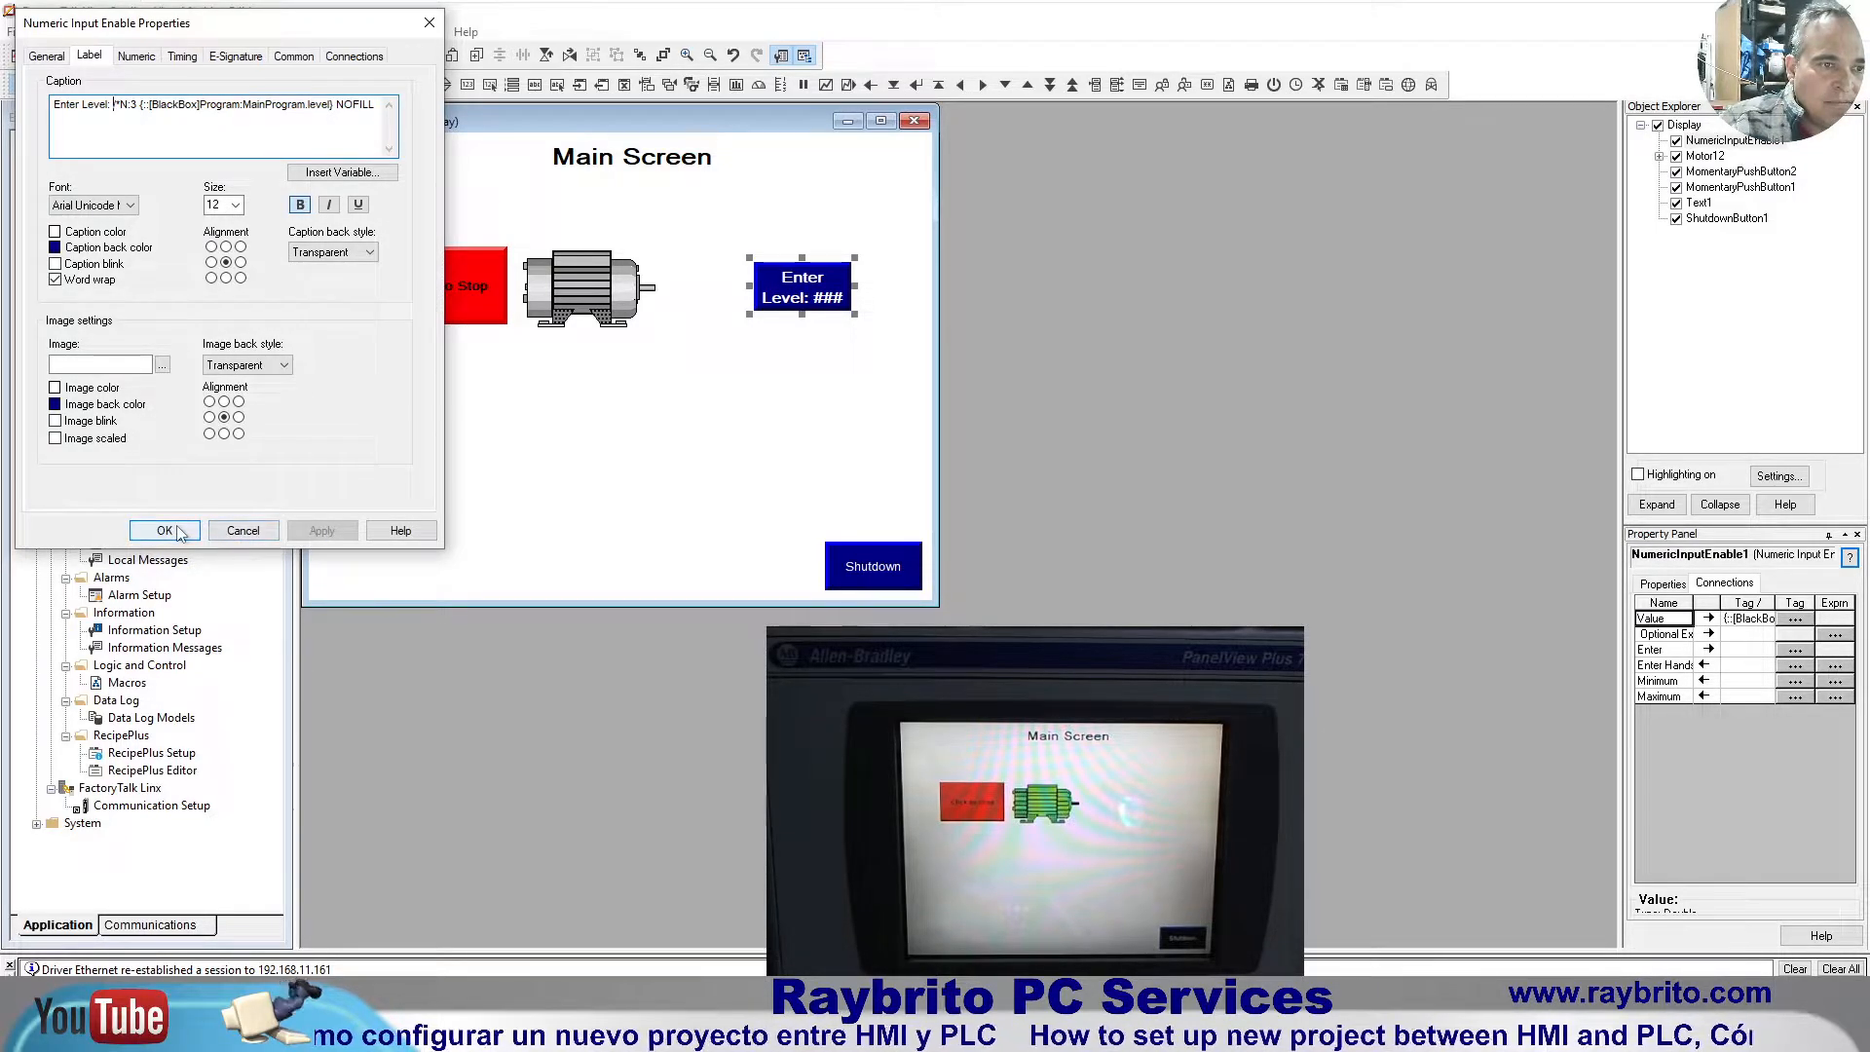
Step: Set the numeric input's width to 120, accept its properties and save the main display
left_click(293, 56)
double_click(175, 120)
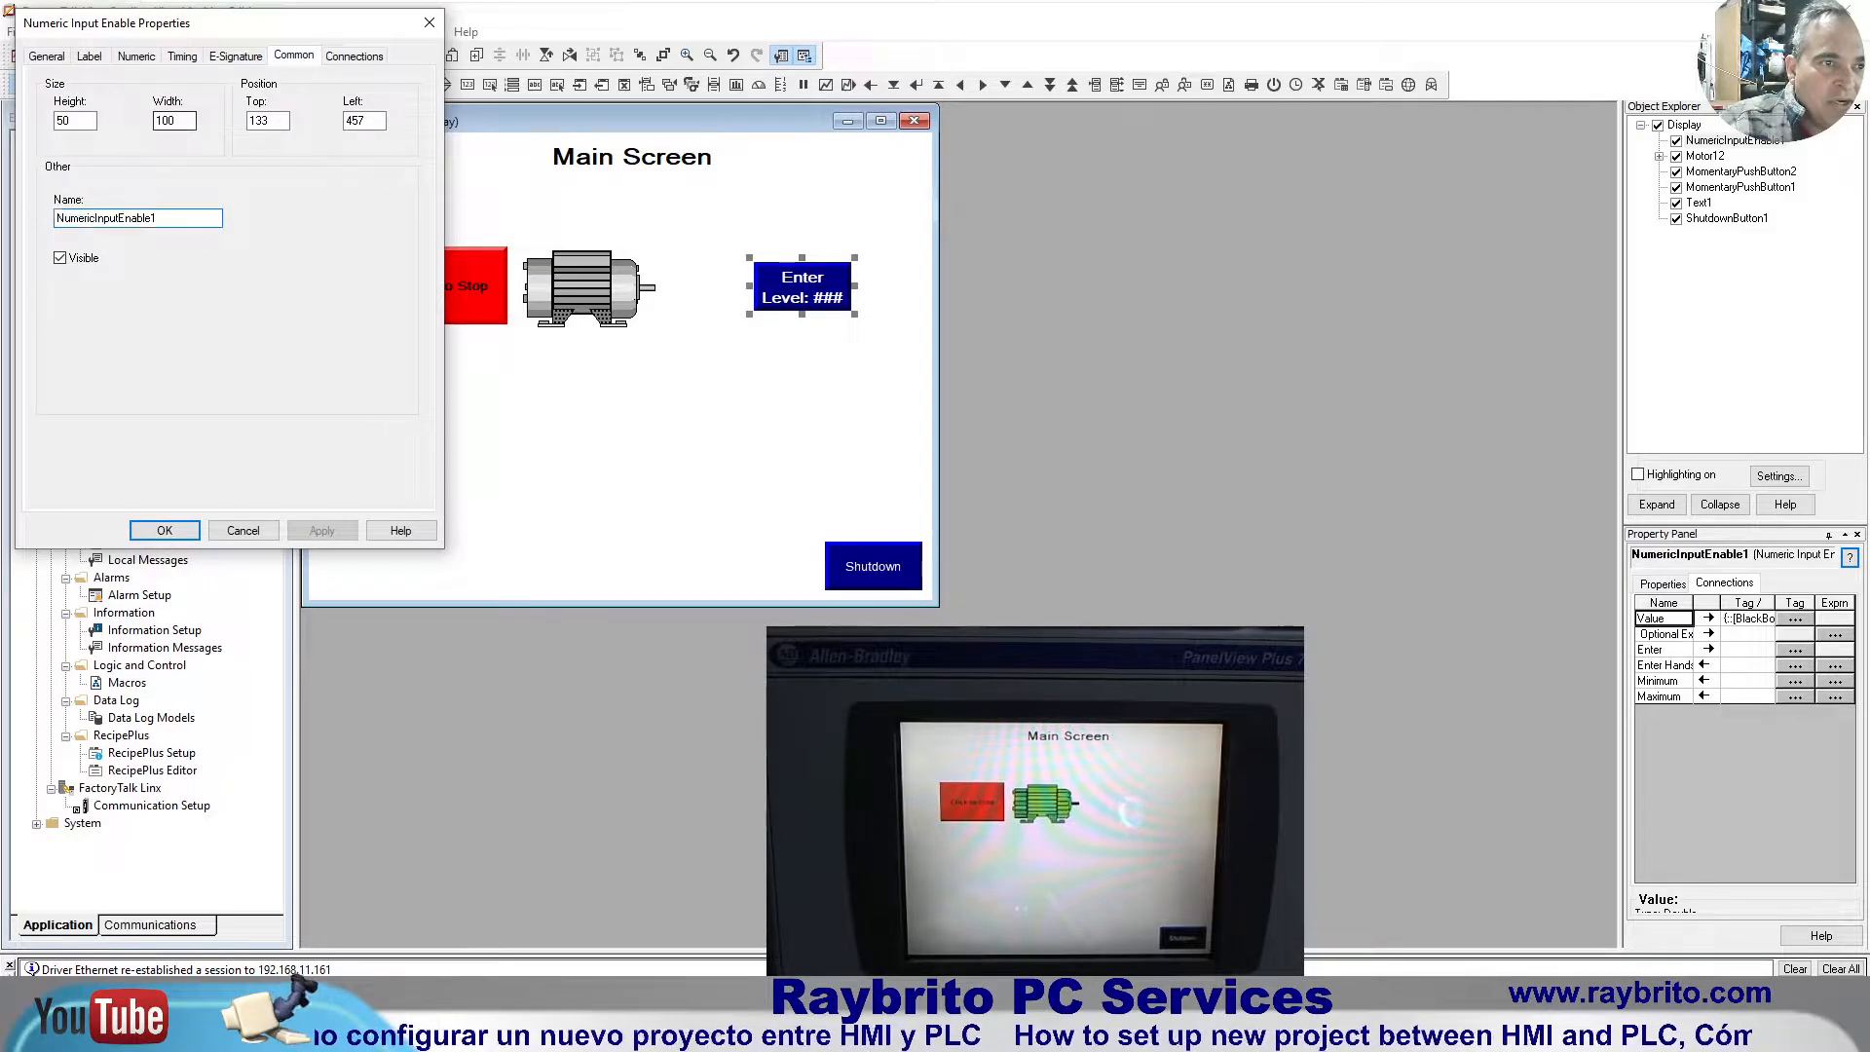
type("120")
key("Return")
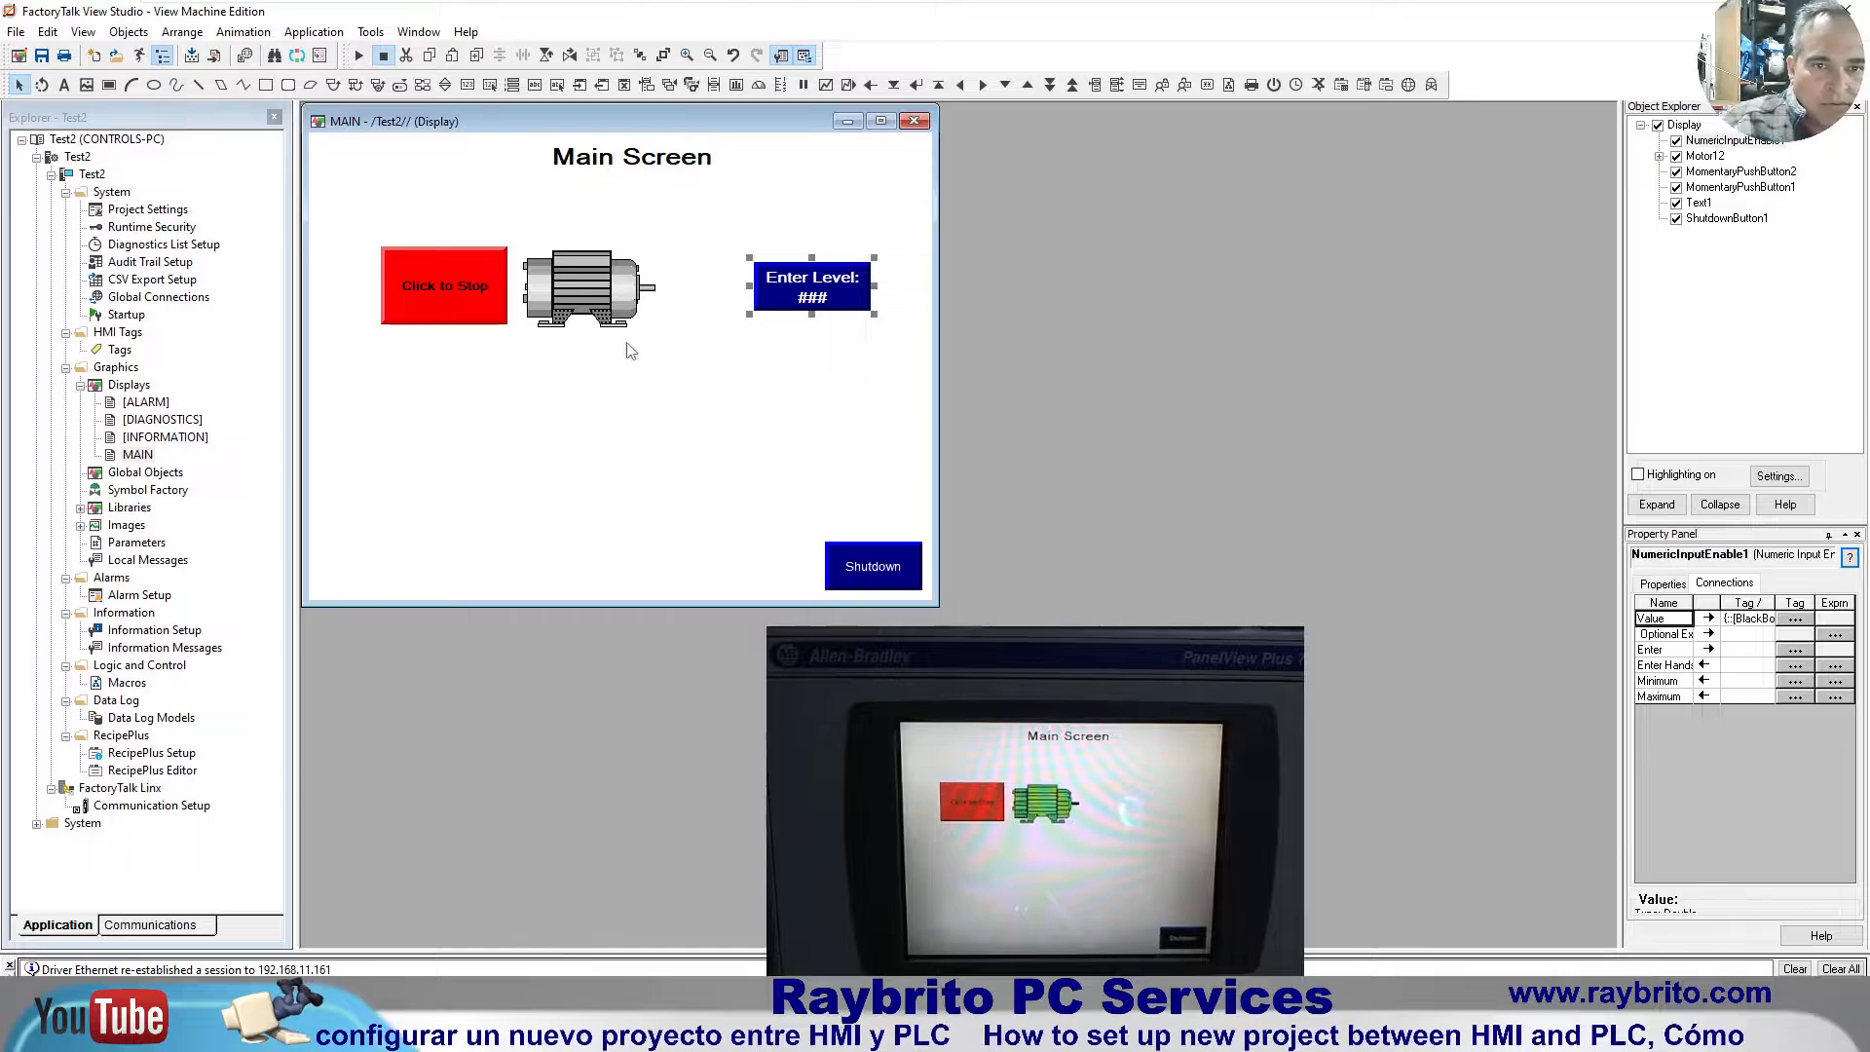
left_click(41, 56)
Step: Test-run the main screen and enter a level of 50 in the numeric input
left_click(358, 56)
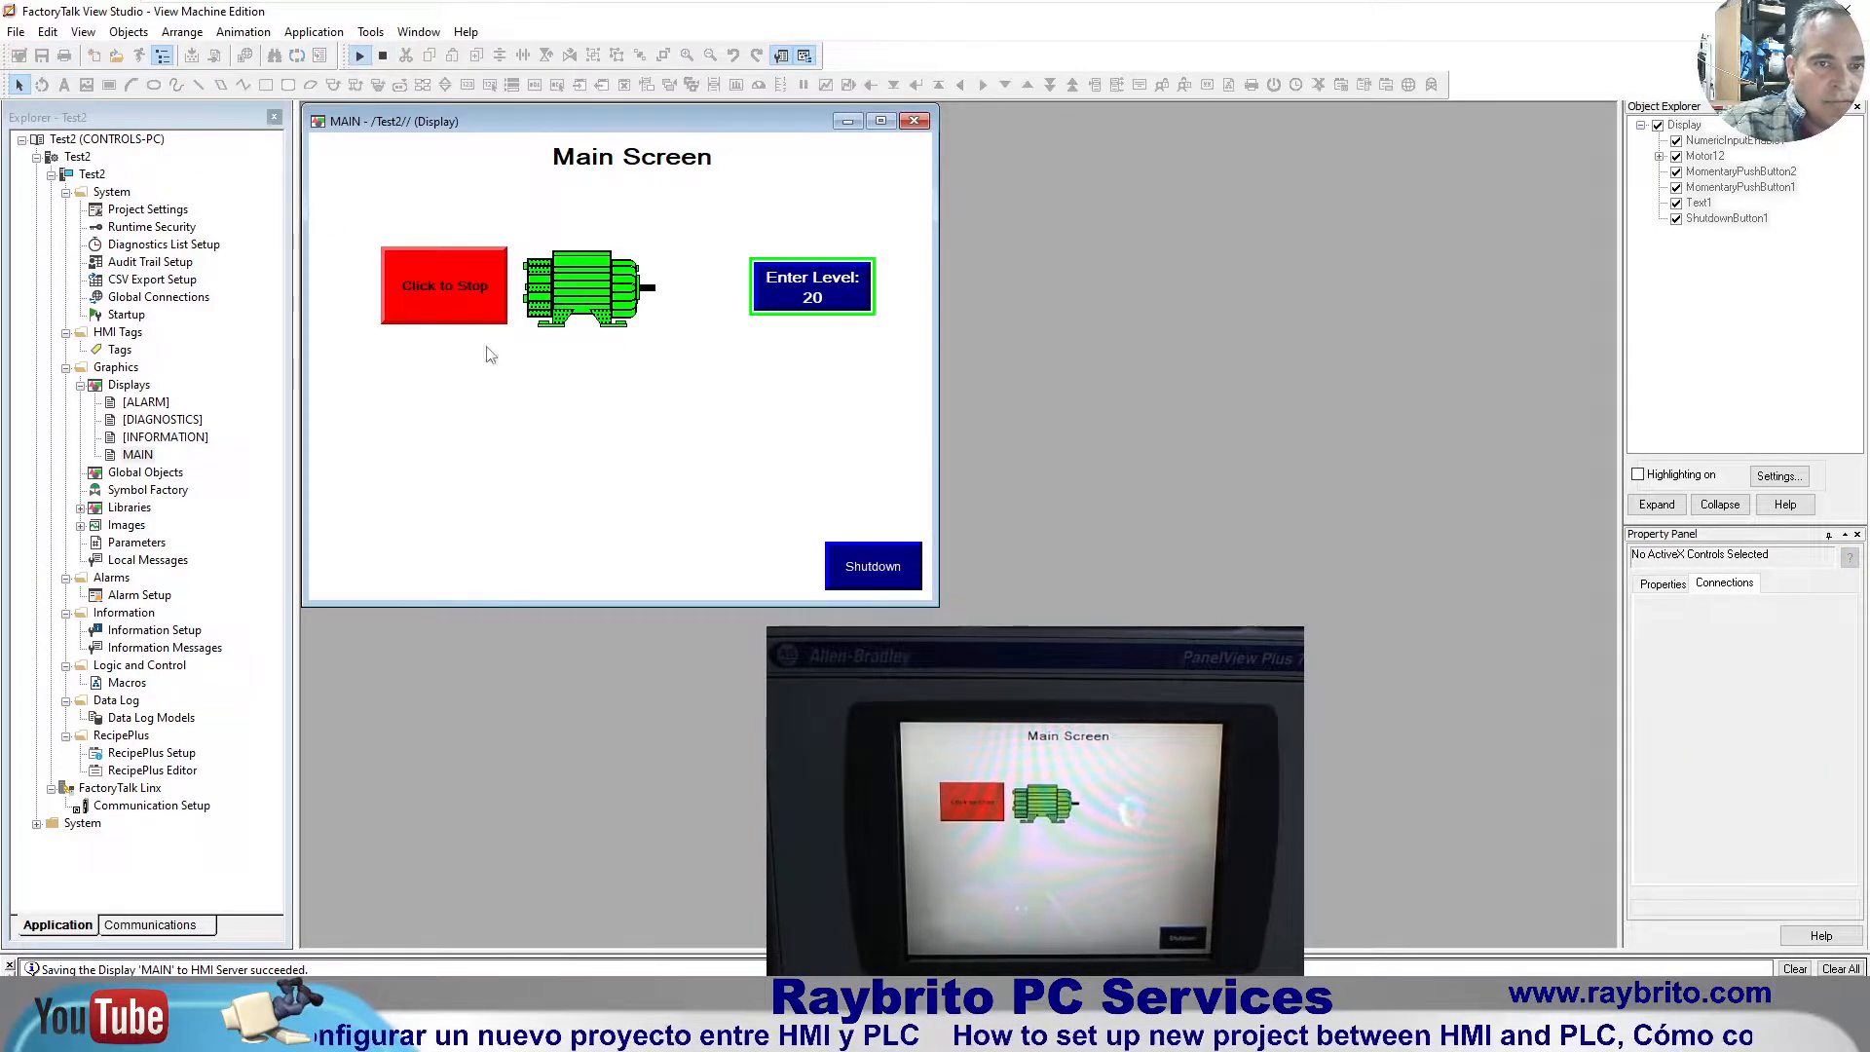
left_click(806, 286)
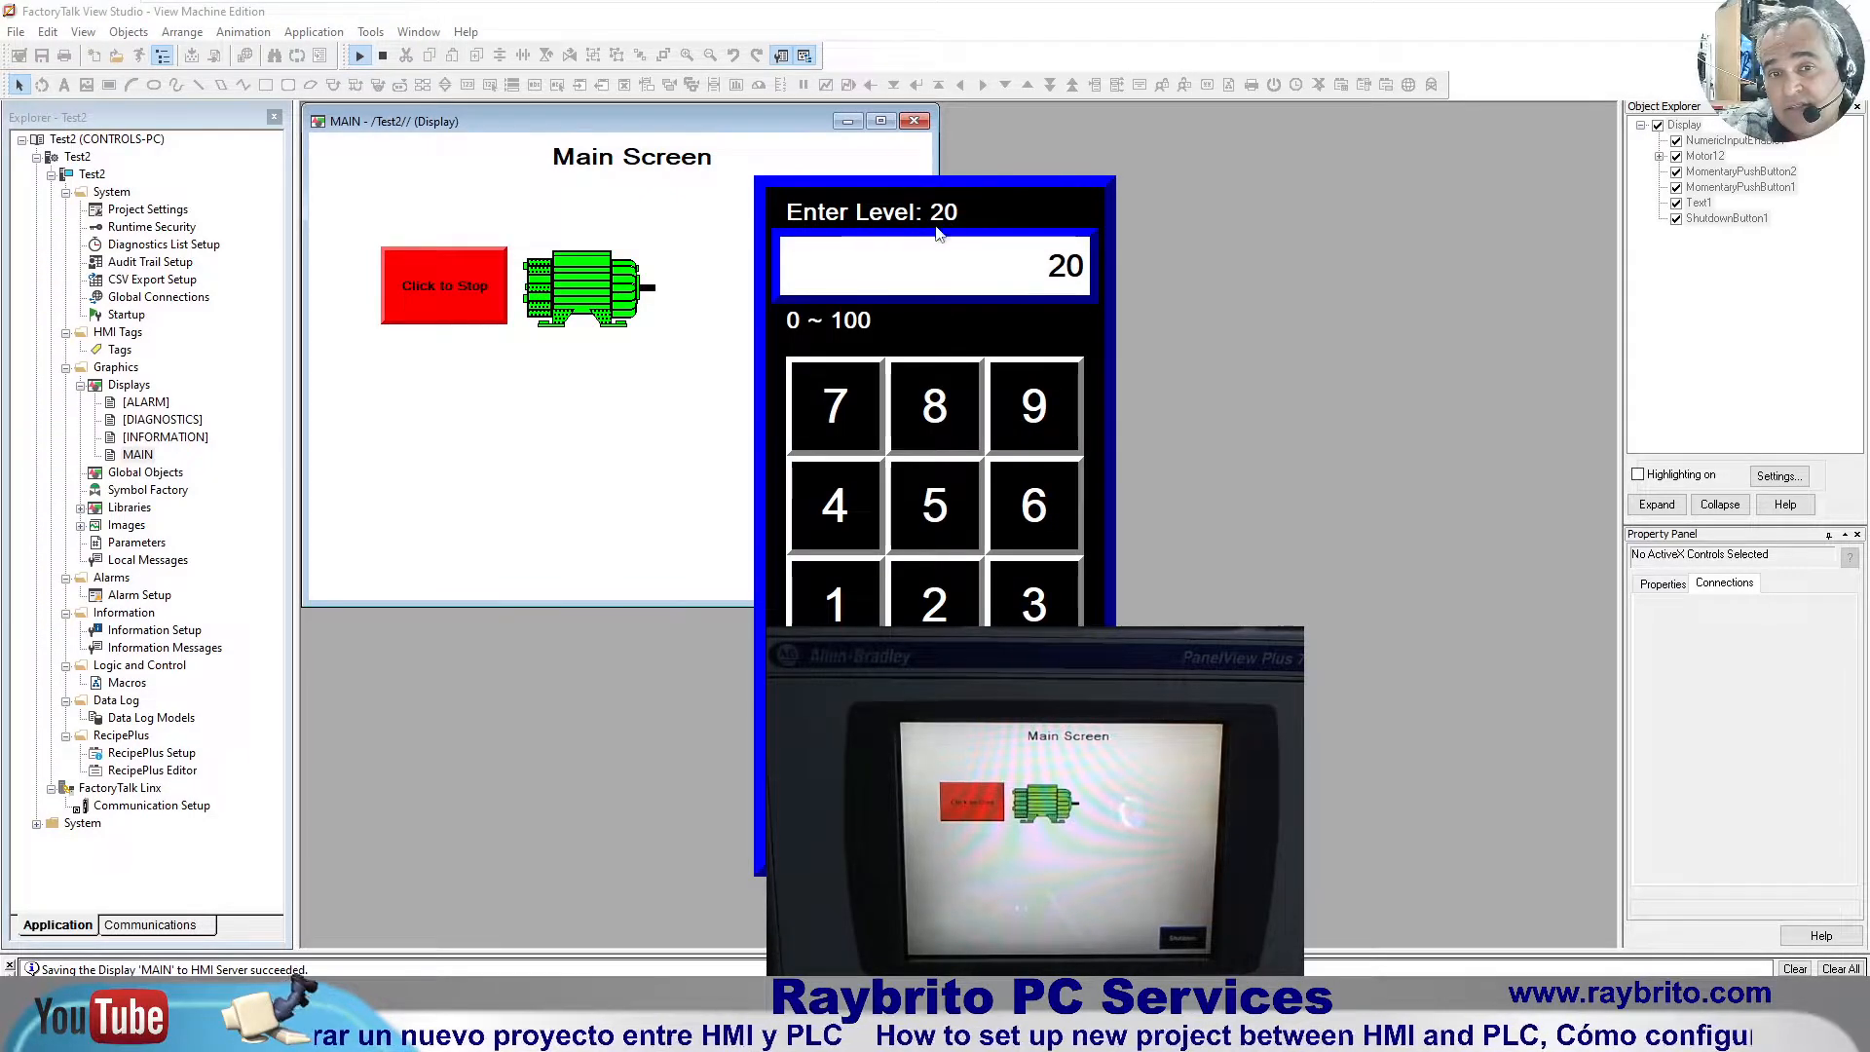
left_click(964, 501)
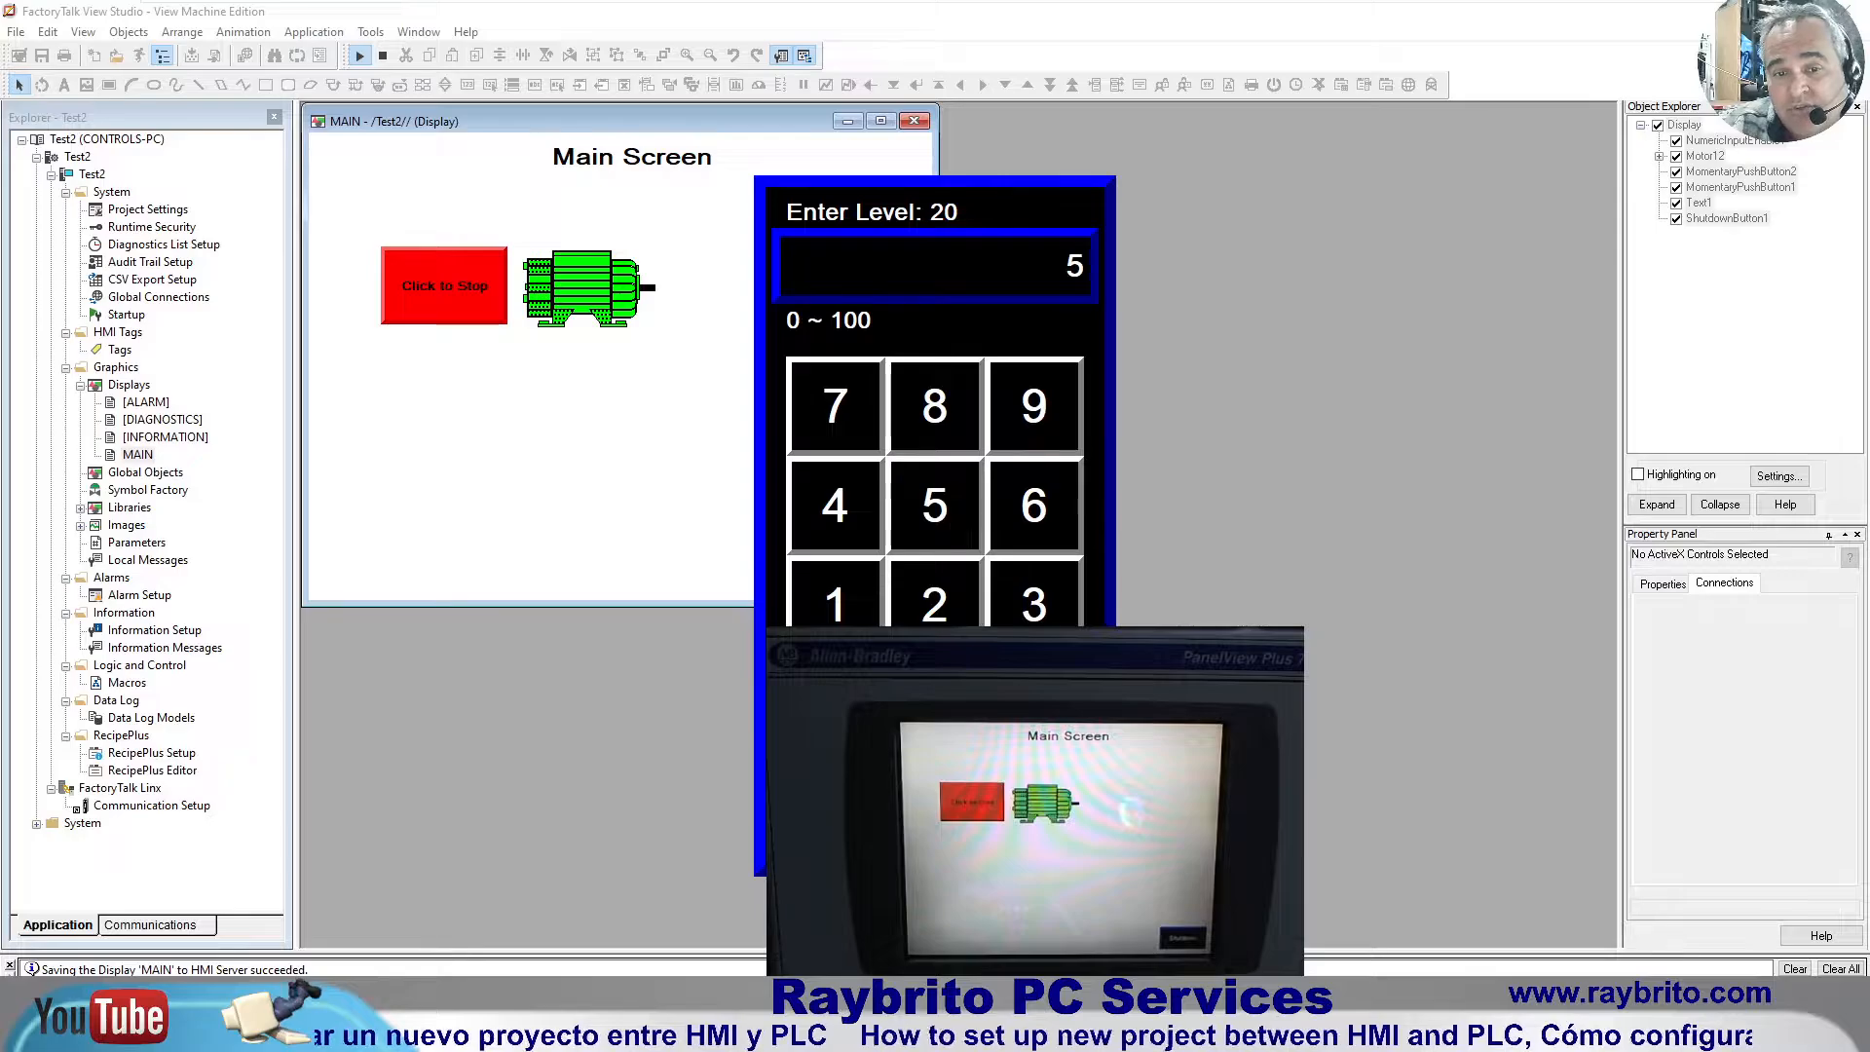
type("0")
key("Return")
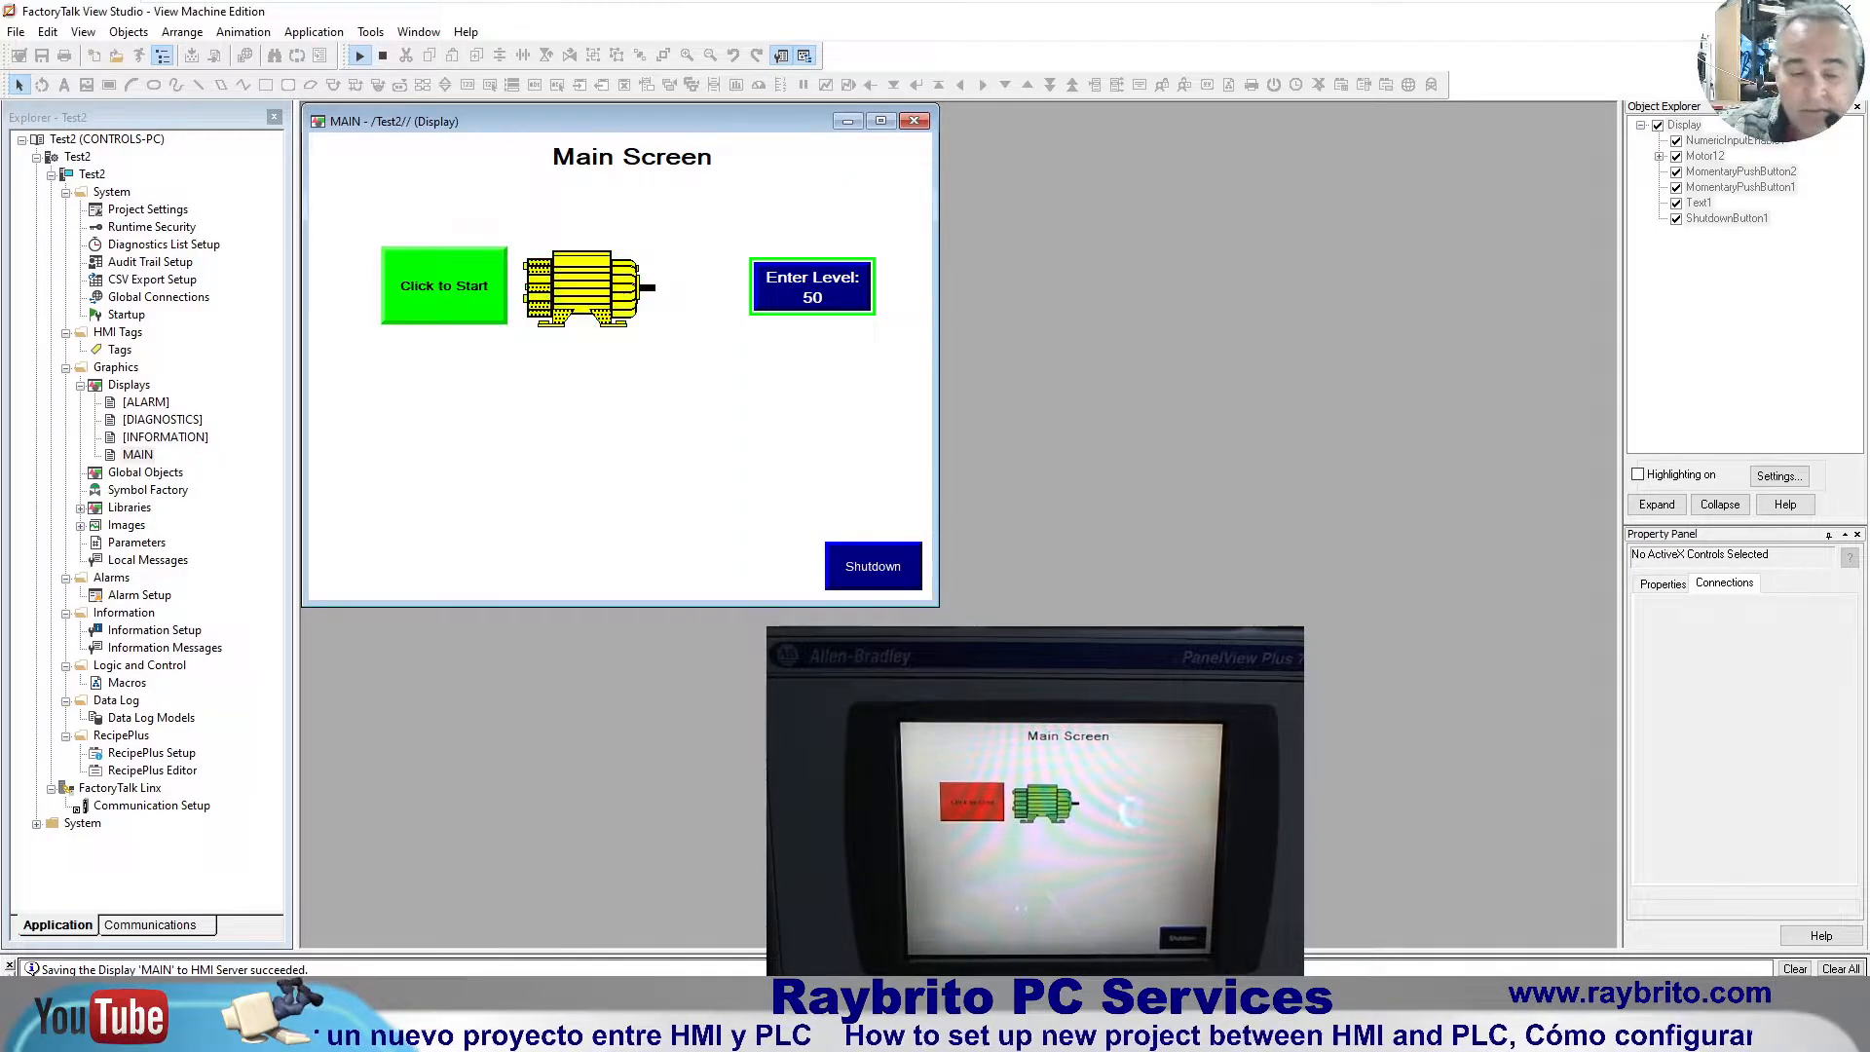
Step: Switch to Logix Designer and check the level tag's value in the upper EQU instruction of rung 1
left_click(672, 1032)
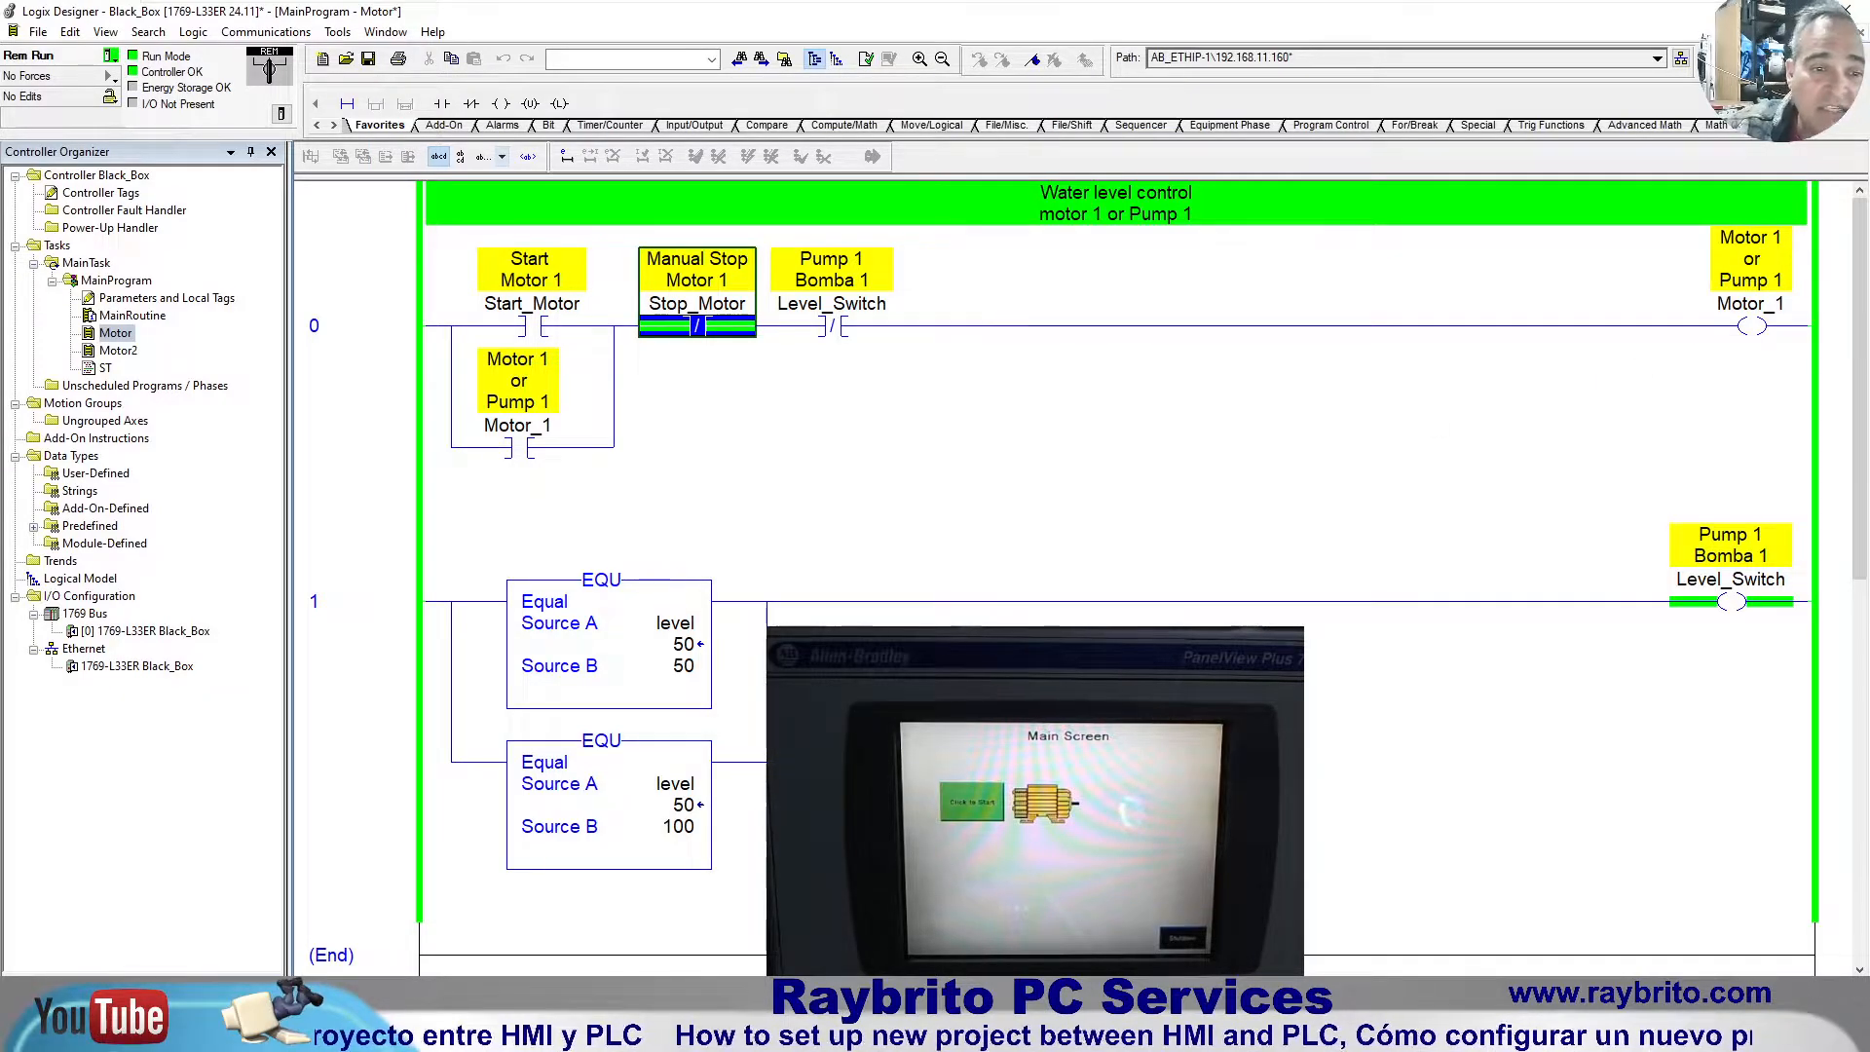
left_click(675, 624)
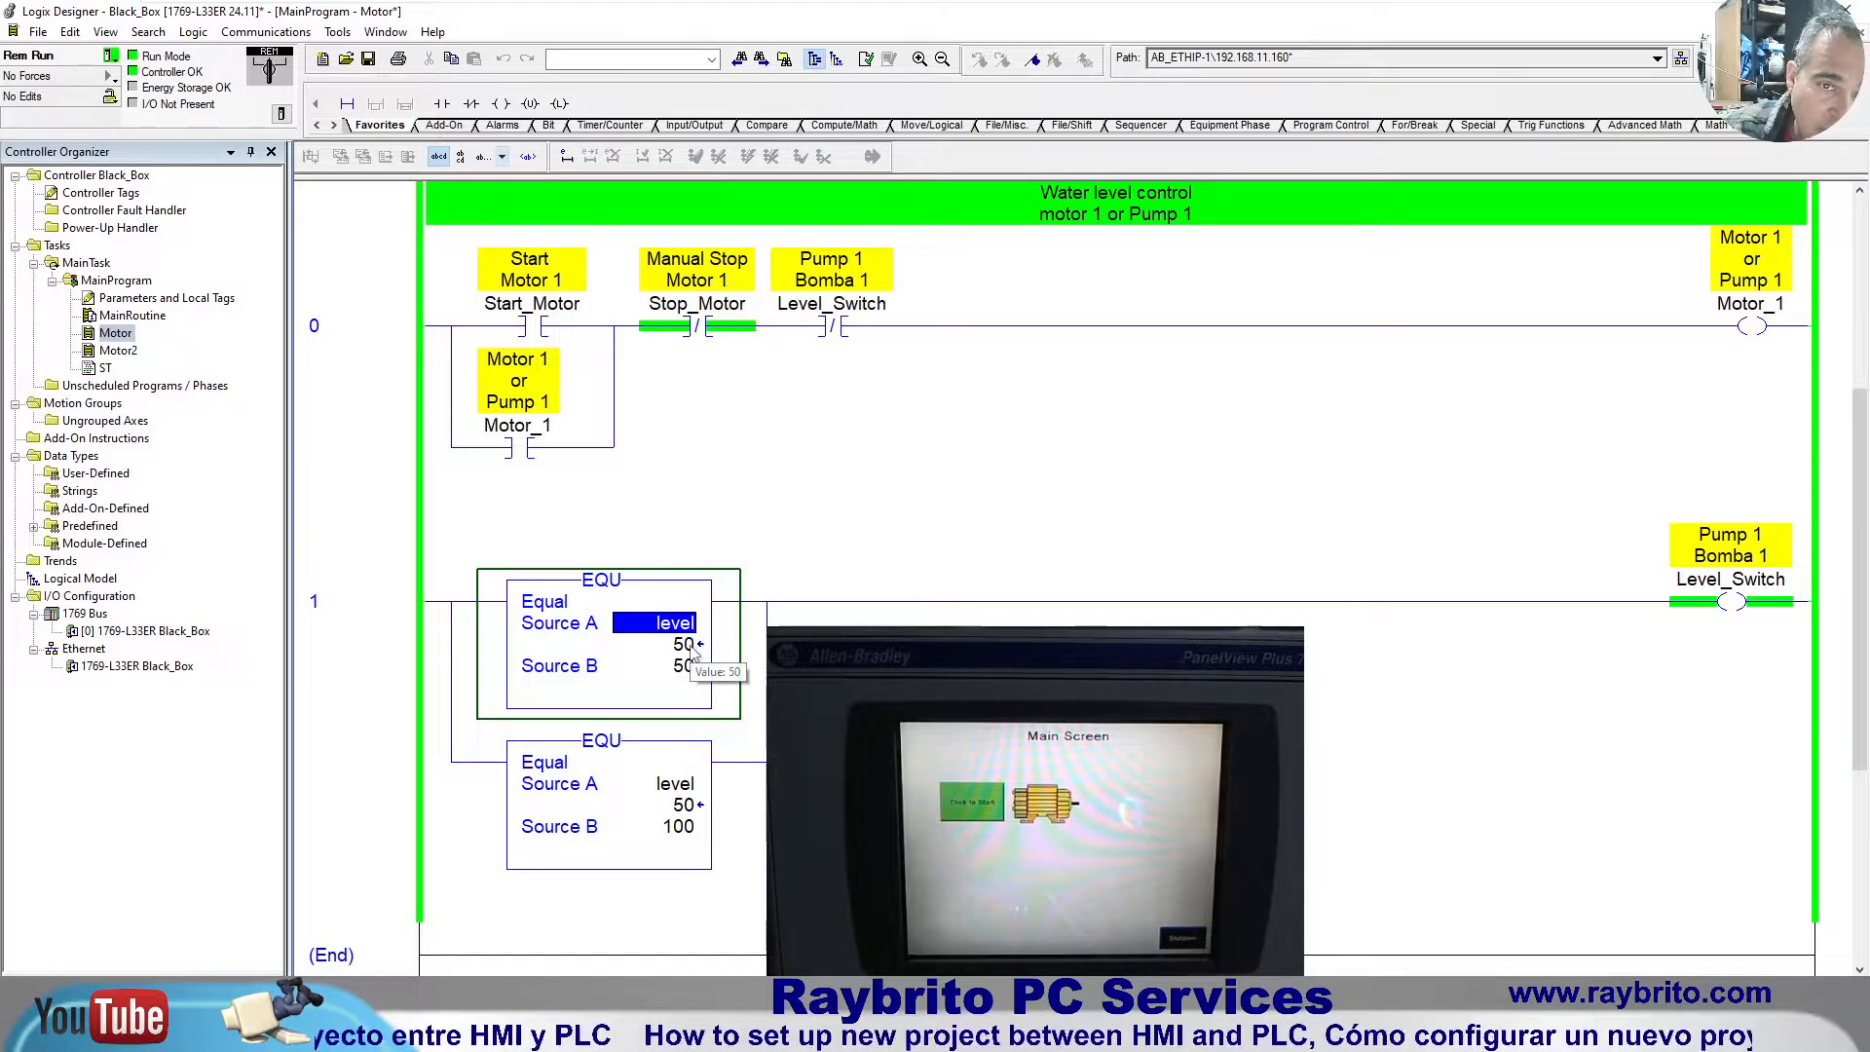
left_click(682, 643)
left_click(684, 628)
left_click(691, 642)
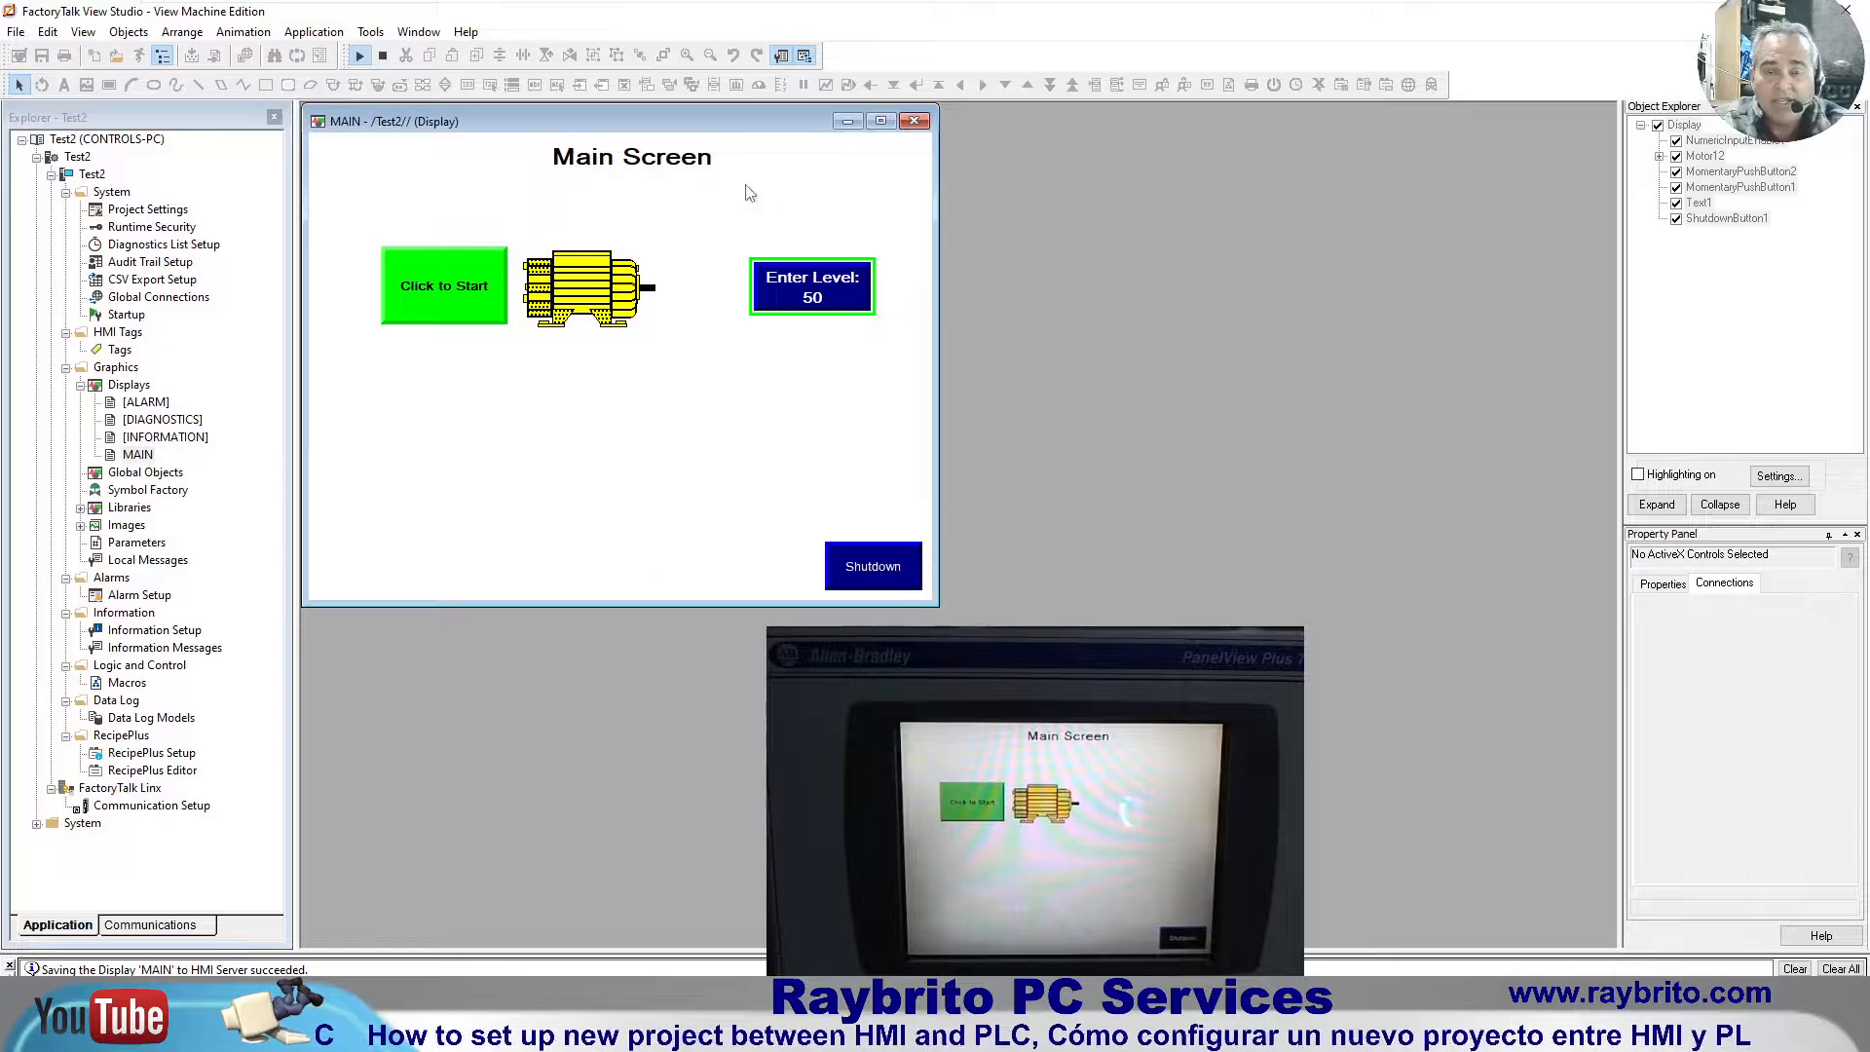
Step: Return to the FactoryTalk View Studio test run and enter a level of 0 in the numeric input
left_click(820, 284)
left_click(935, 704)
left_click(1034, 803)
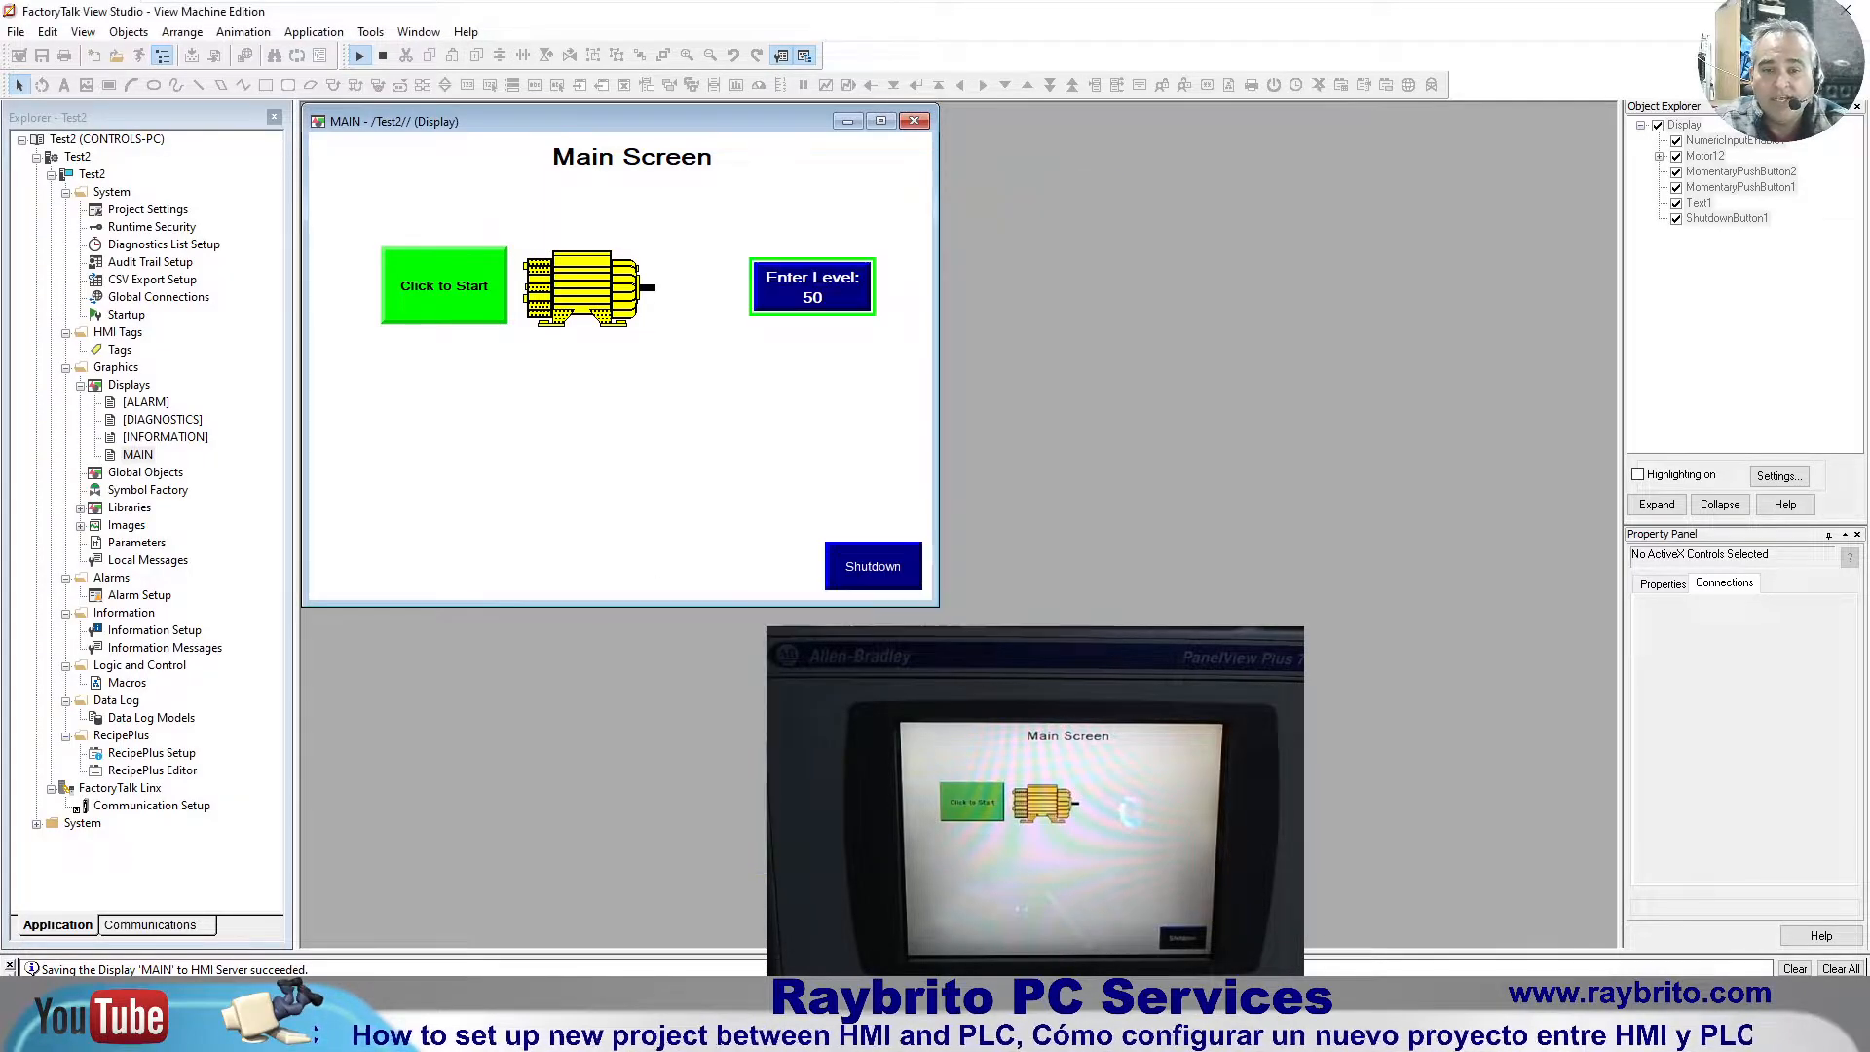
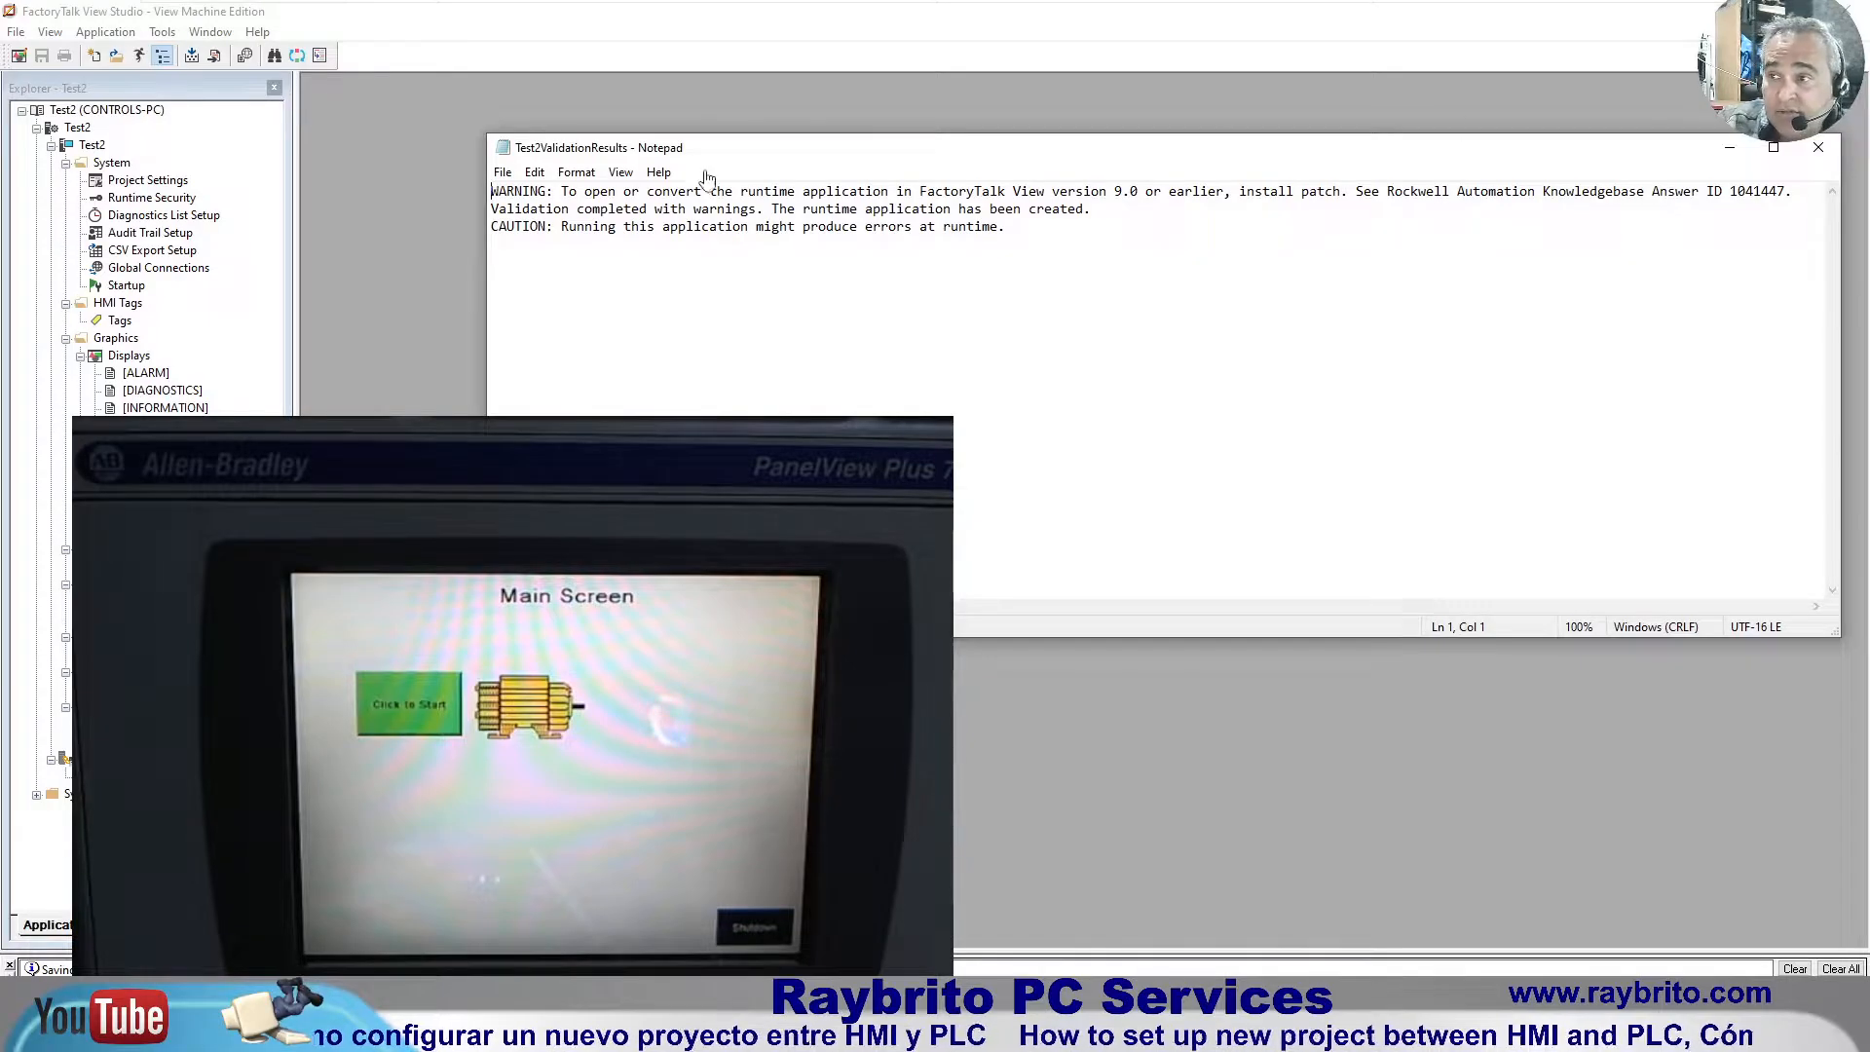
Step: Close the runtime application's validation results and open the Transfer Utility
left_click(1819, 151)
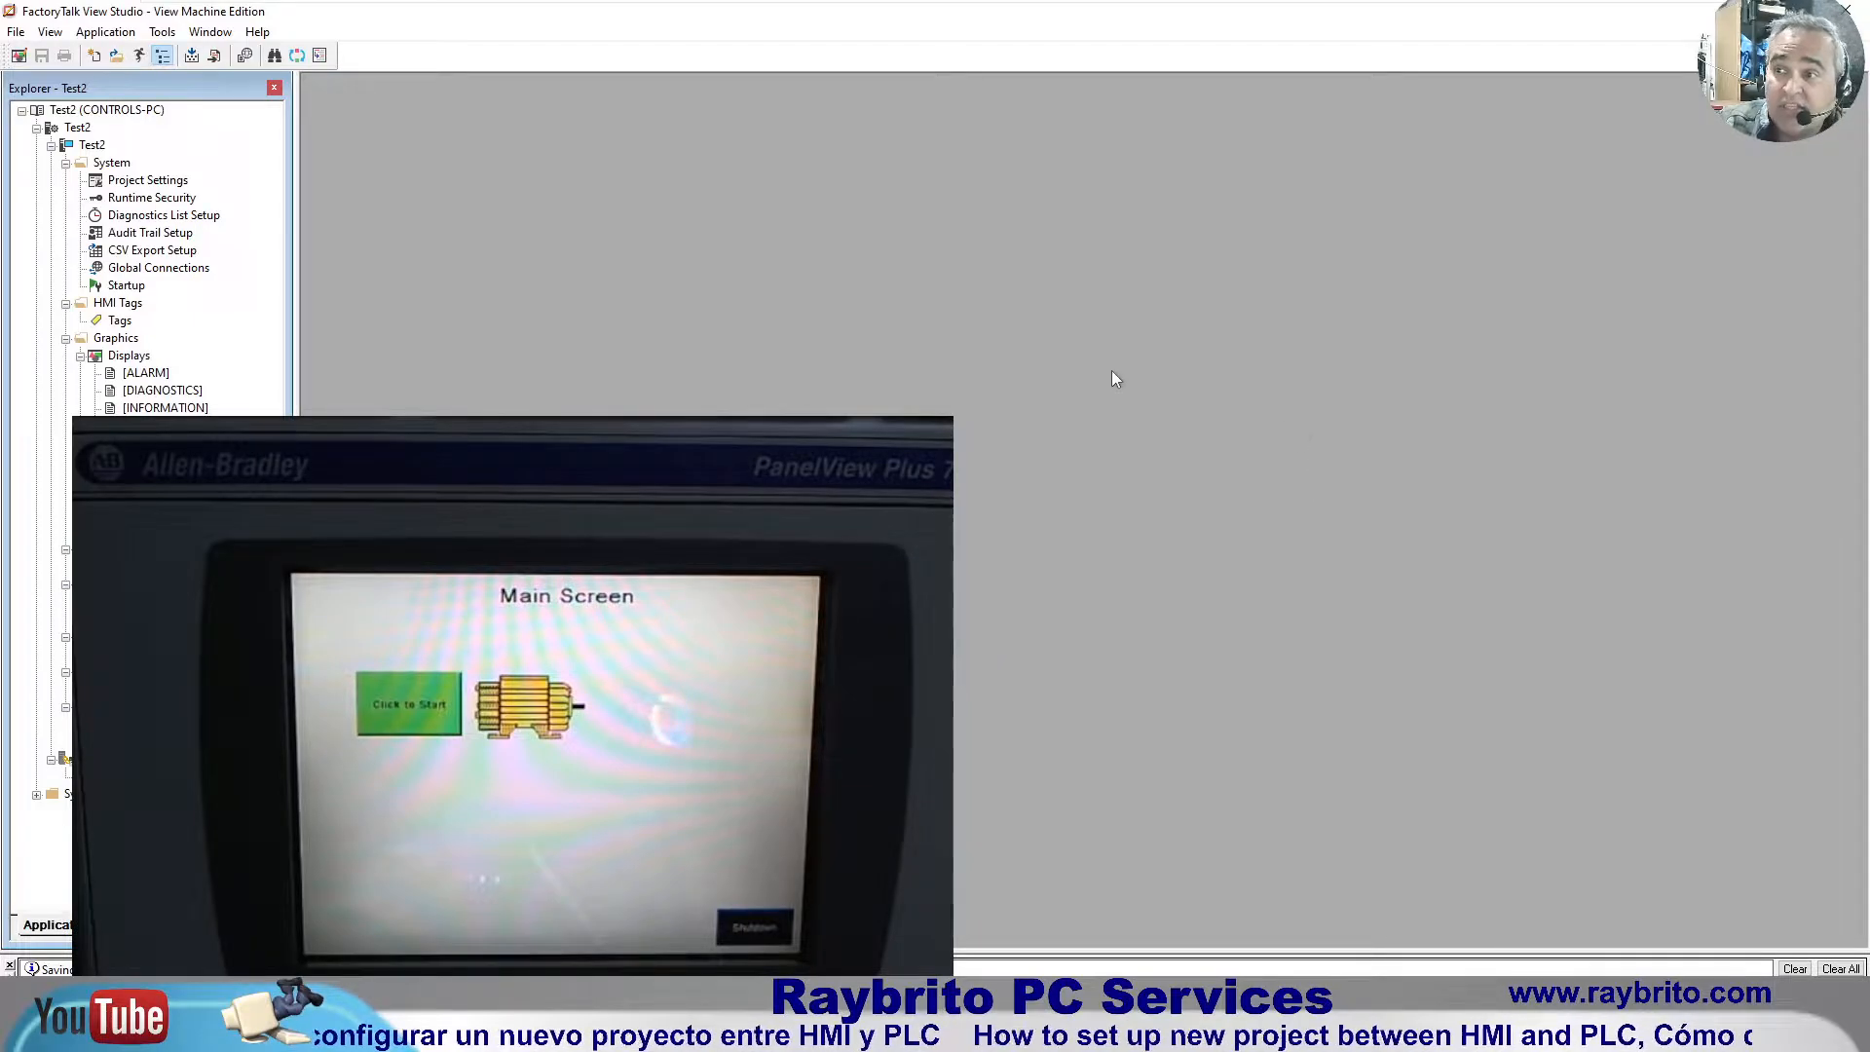
left_click(103, 35)
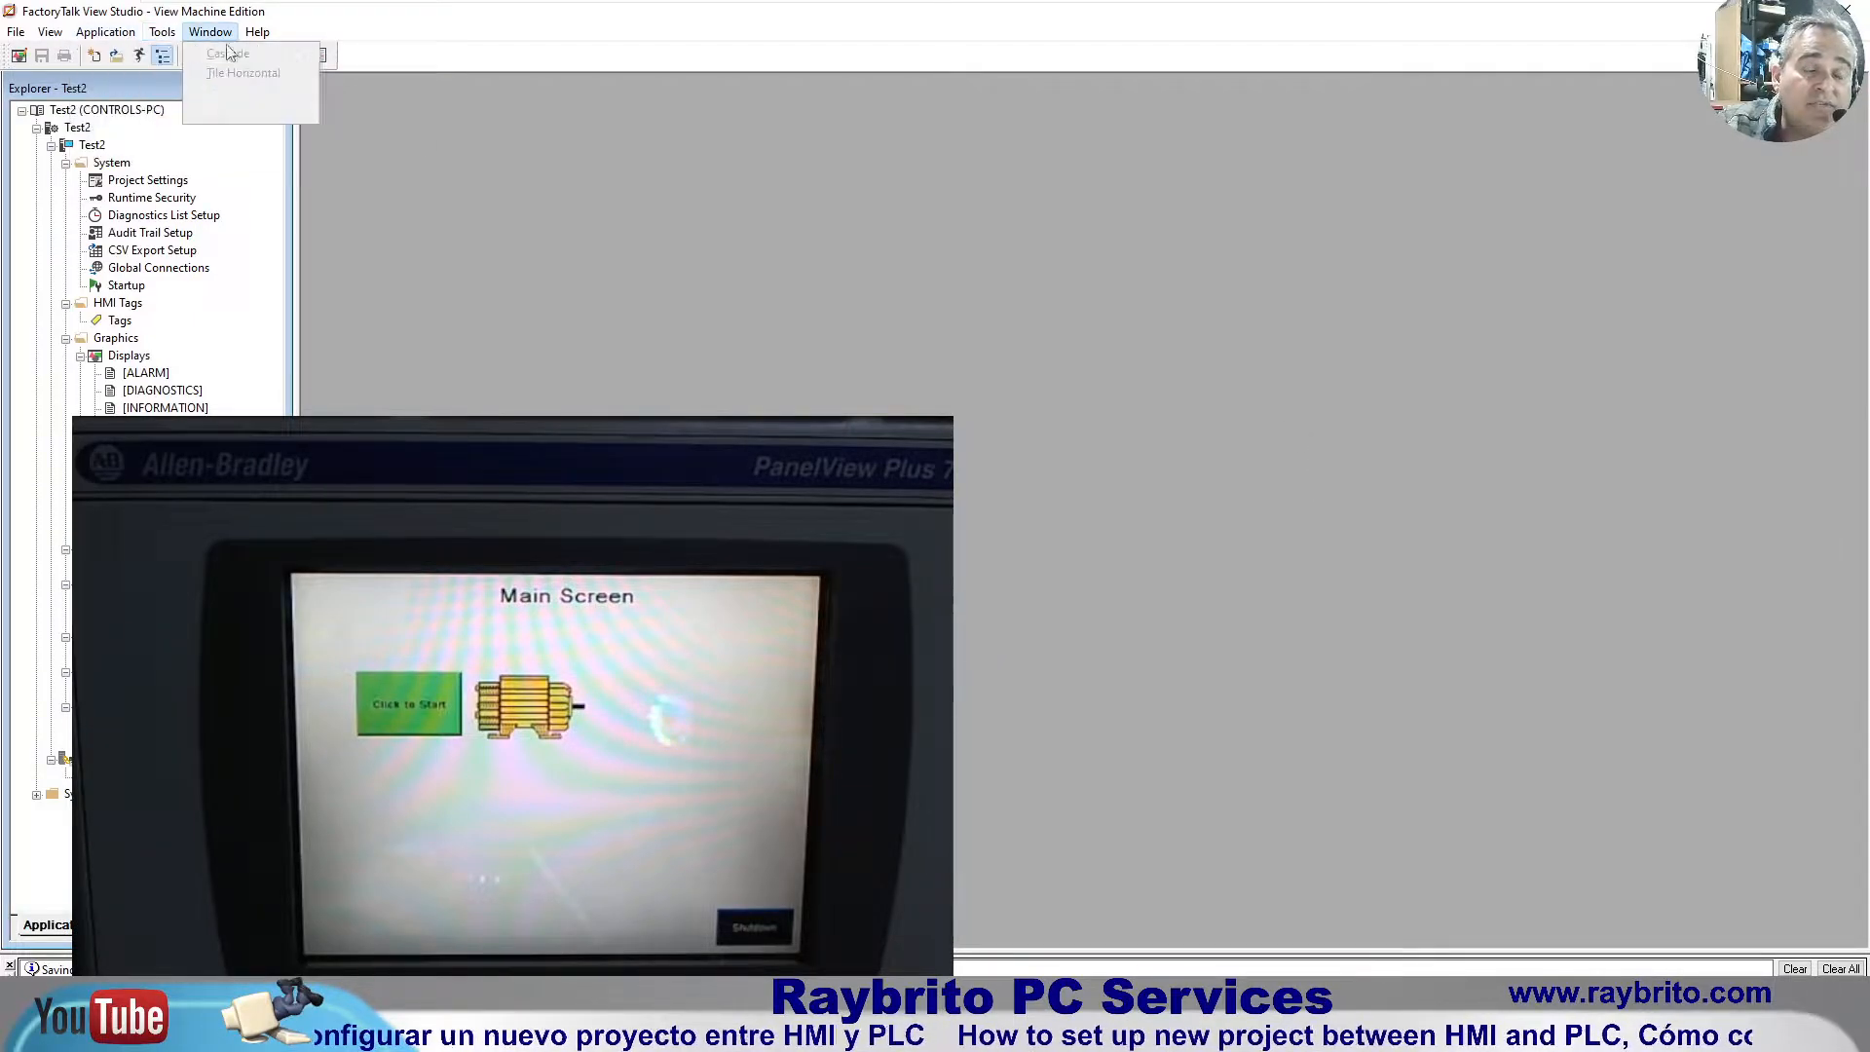
left_click(330, 173)
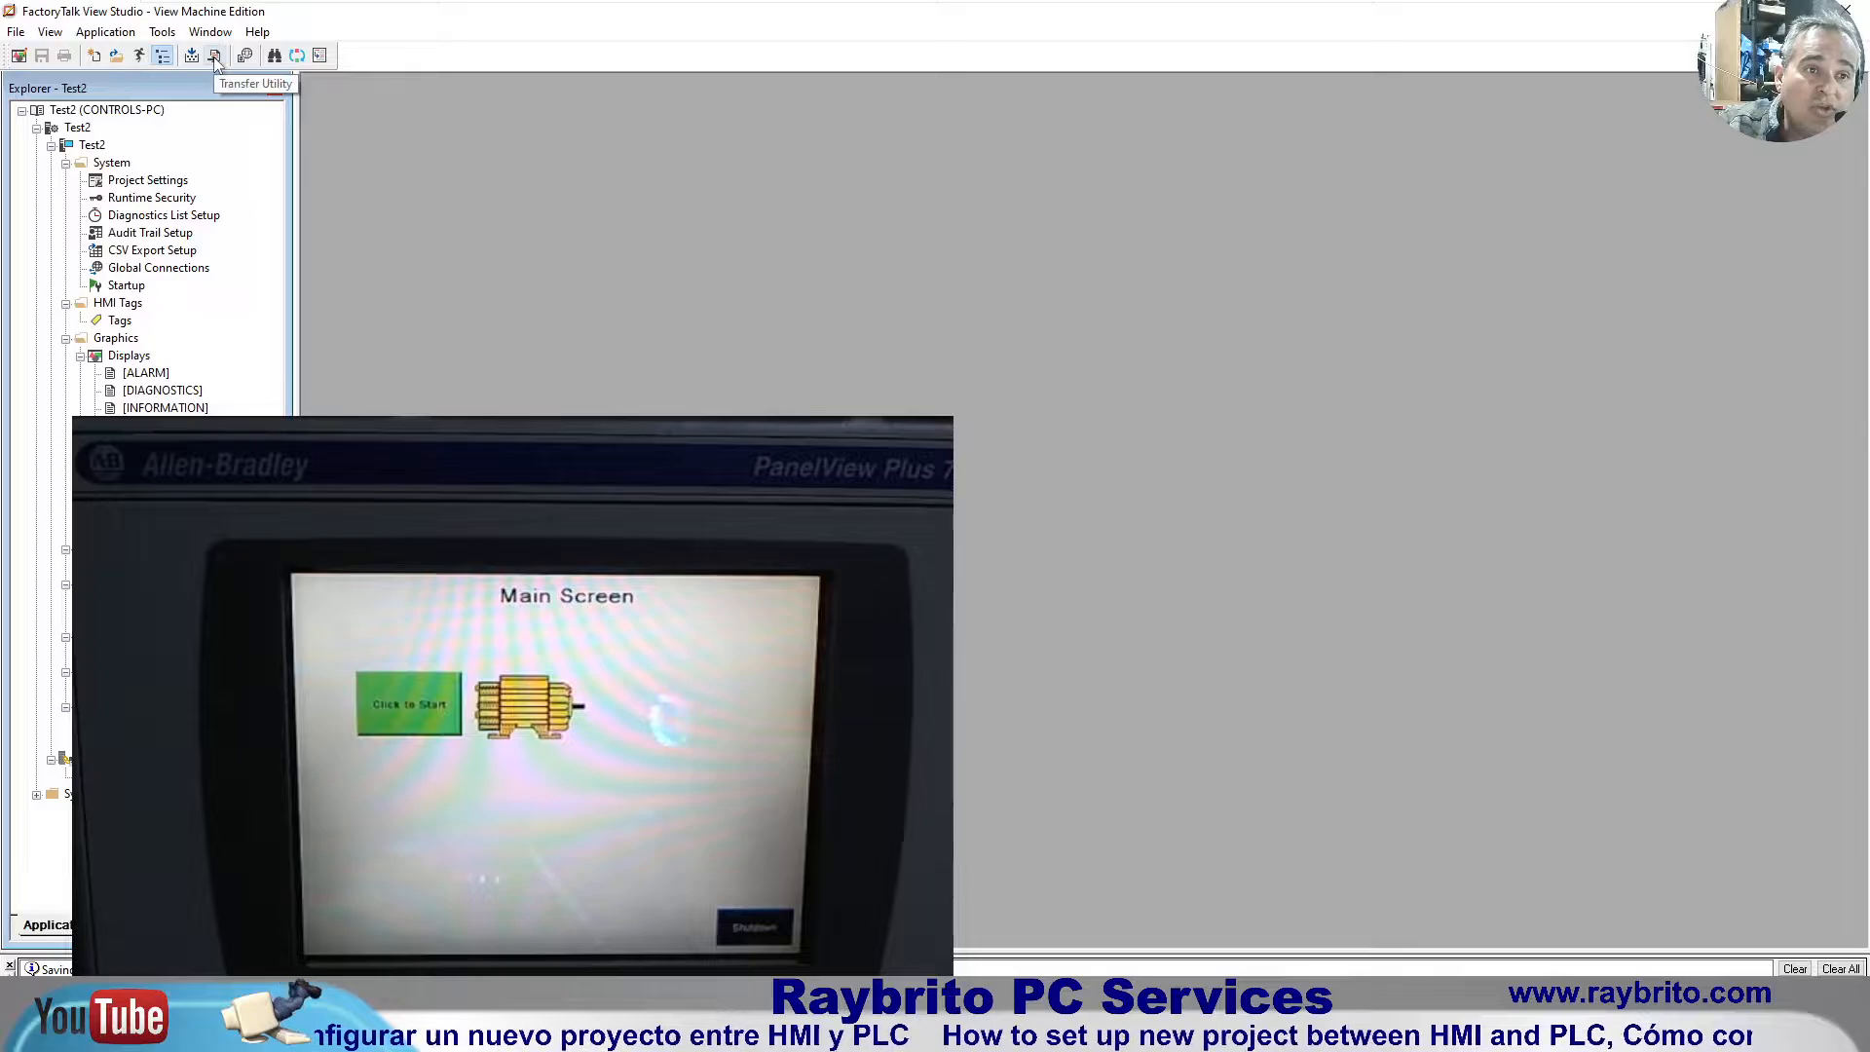
left_click(17, 33)
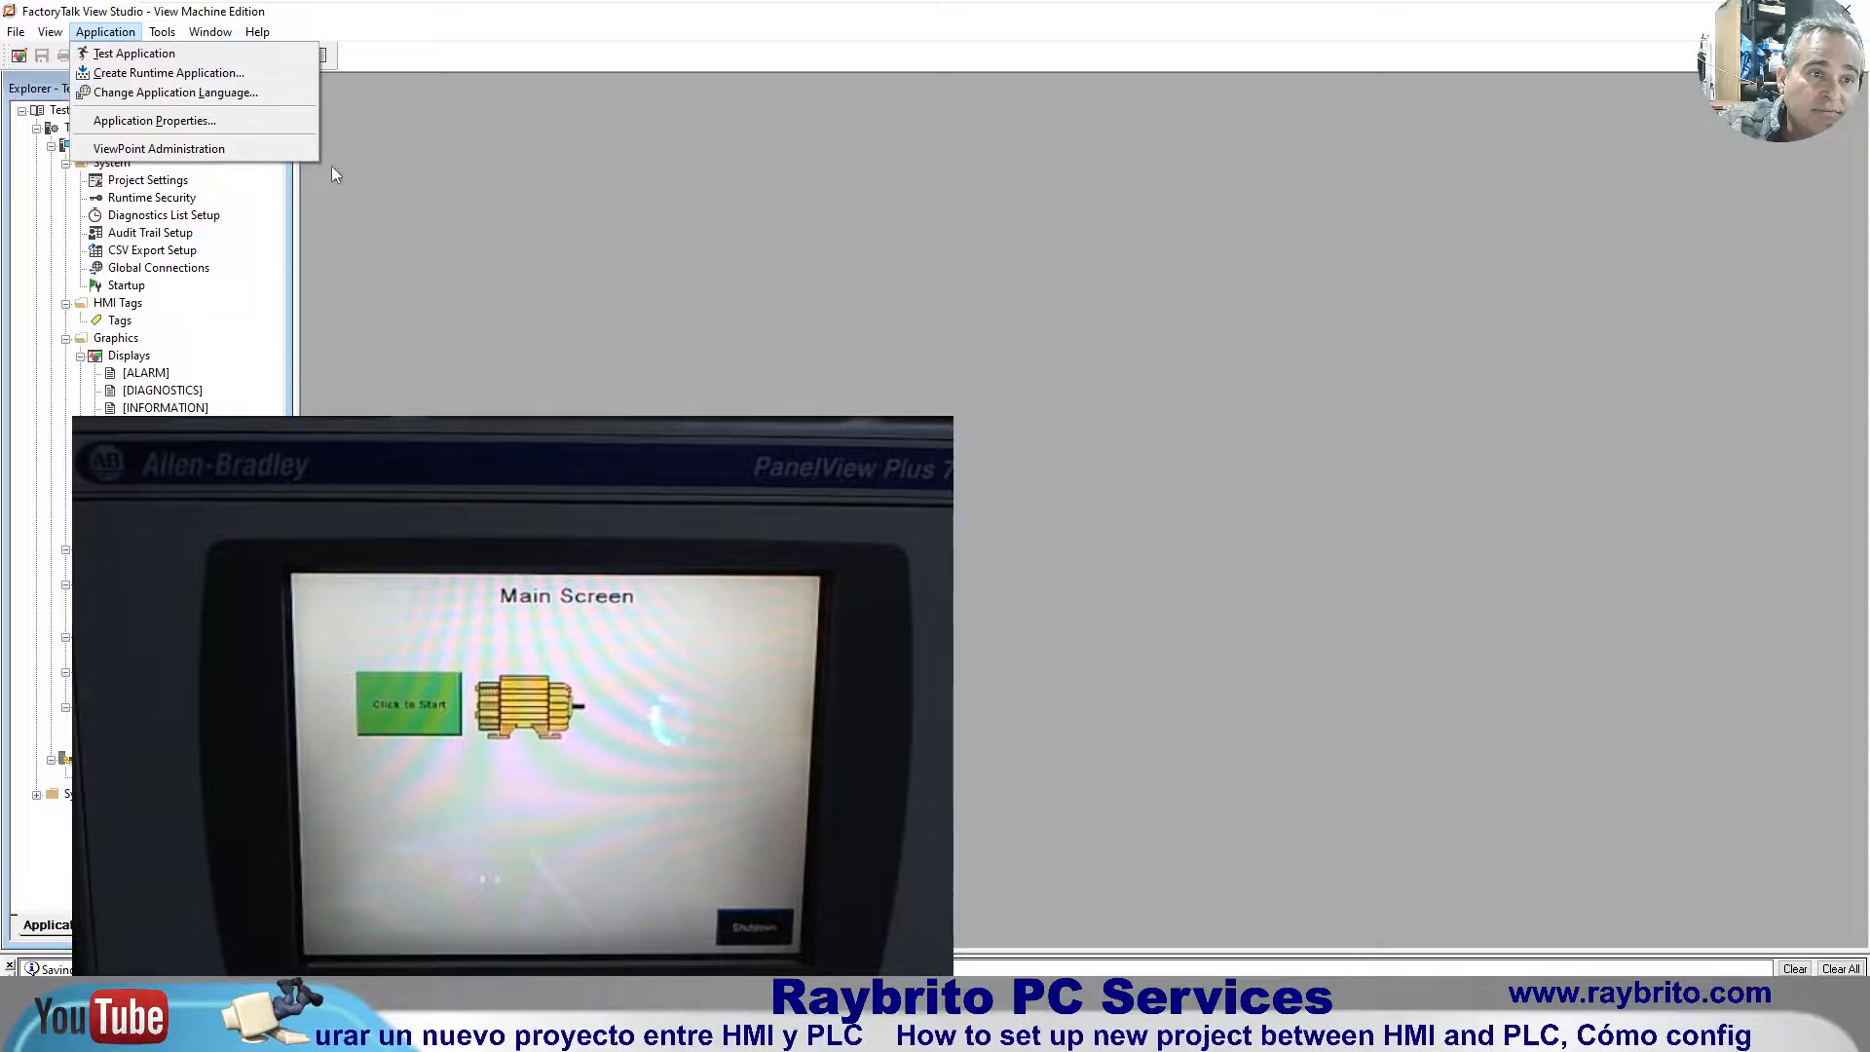
left_click(380, 179)
left_click(162, 32)
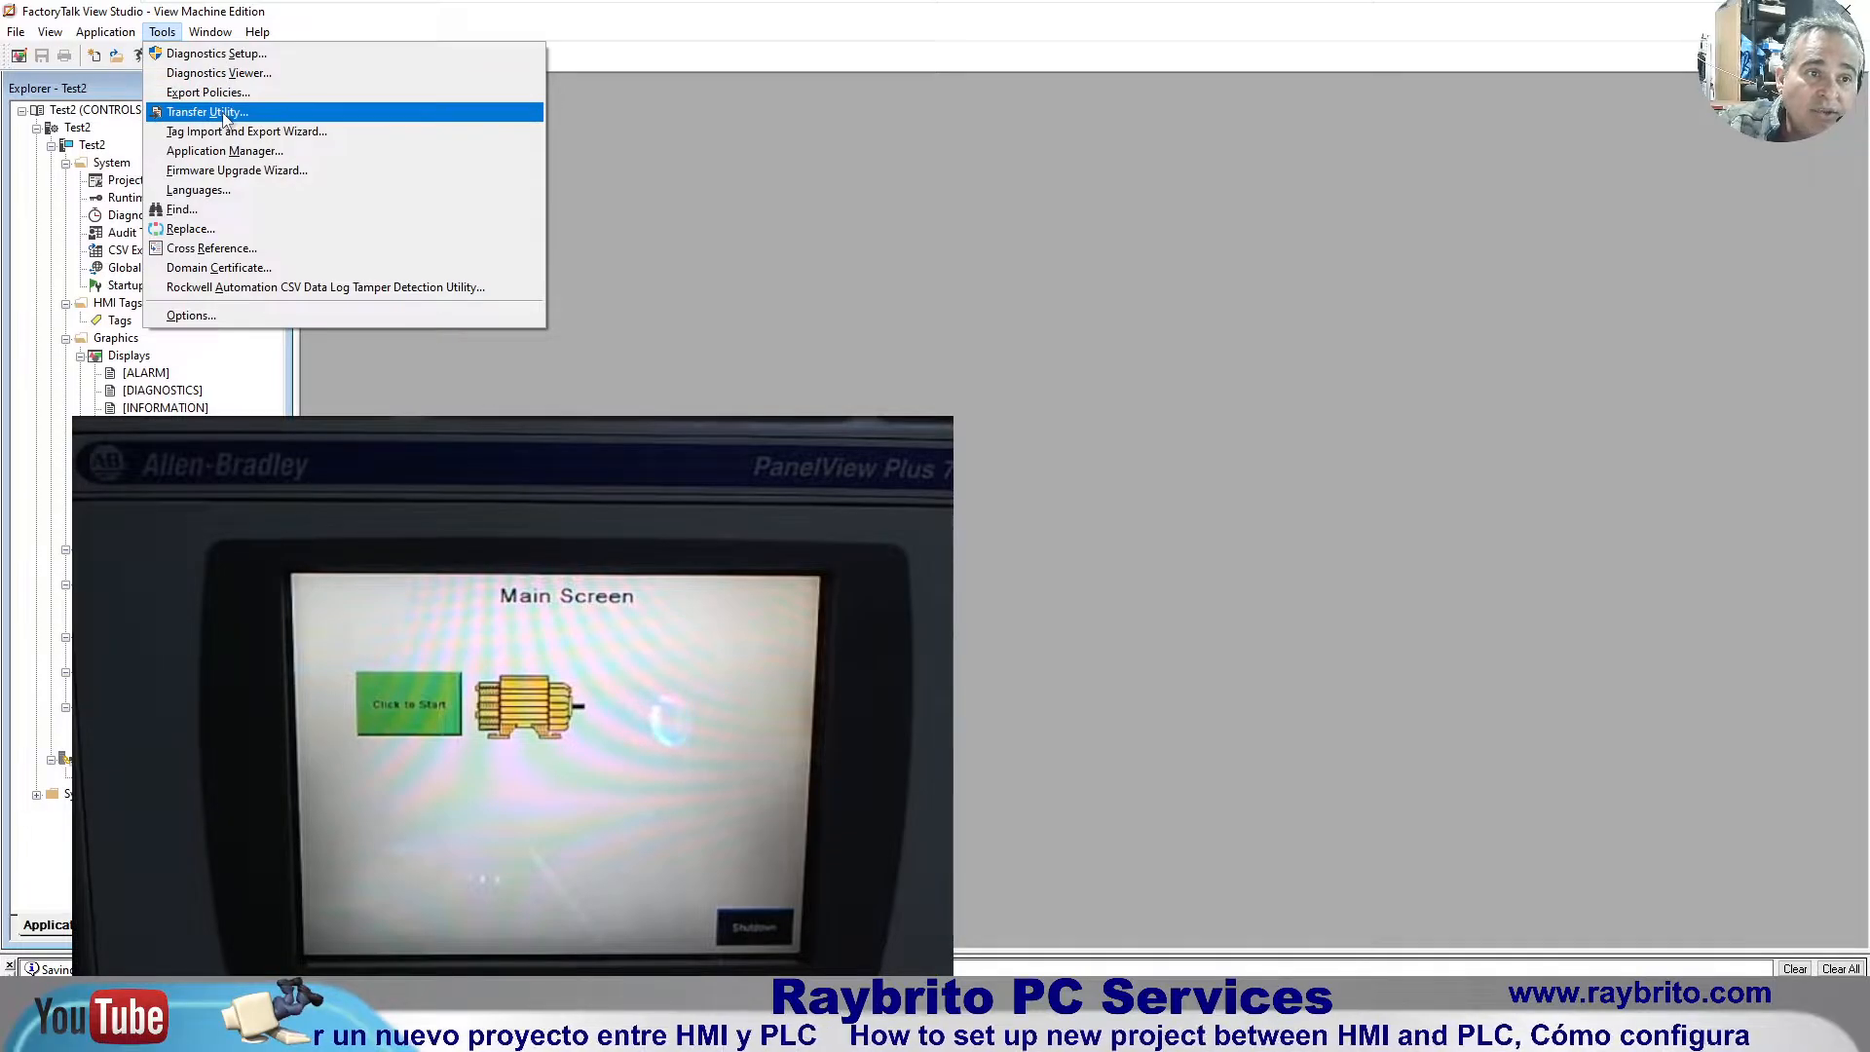
left_click(750, 217)
left_click(163, 32)
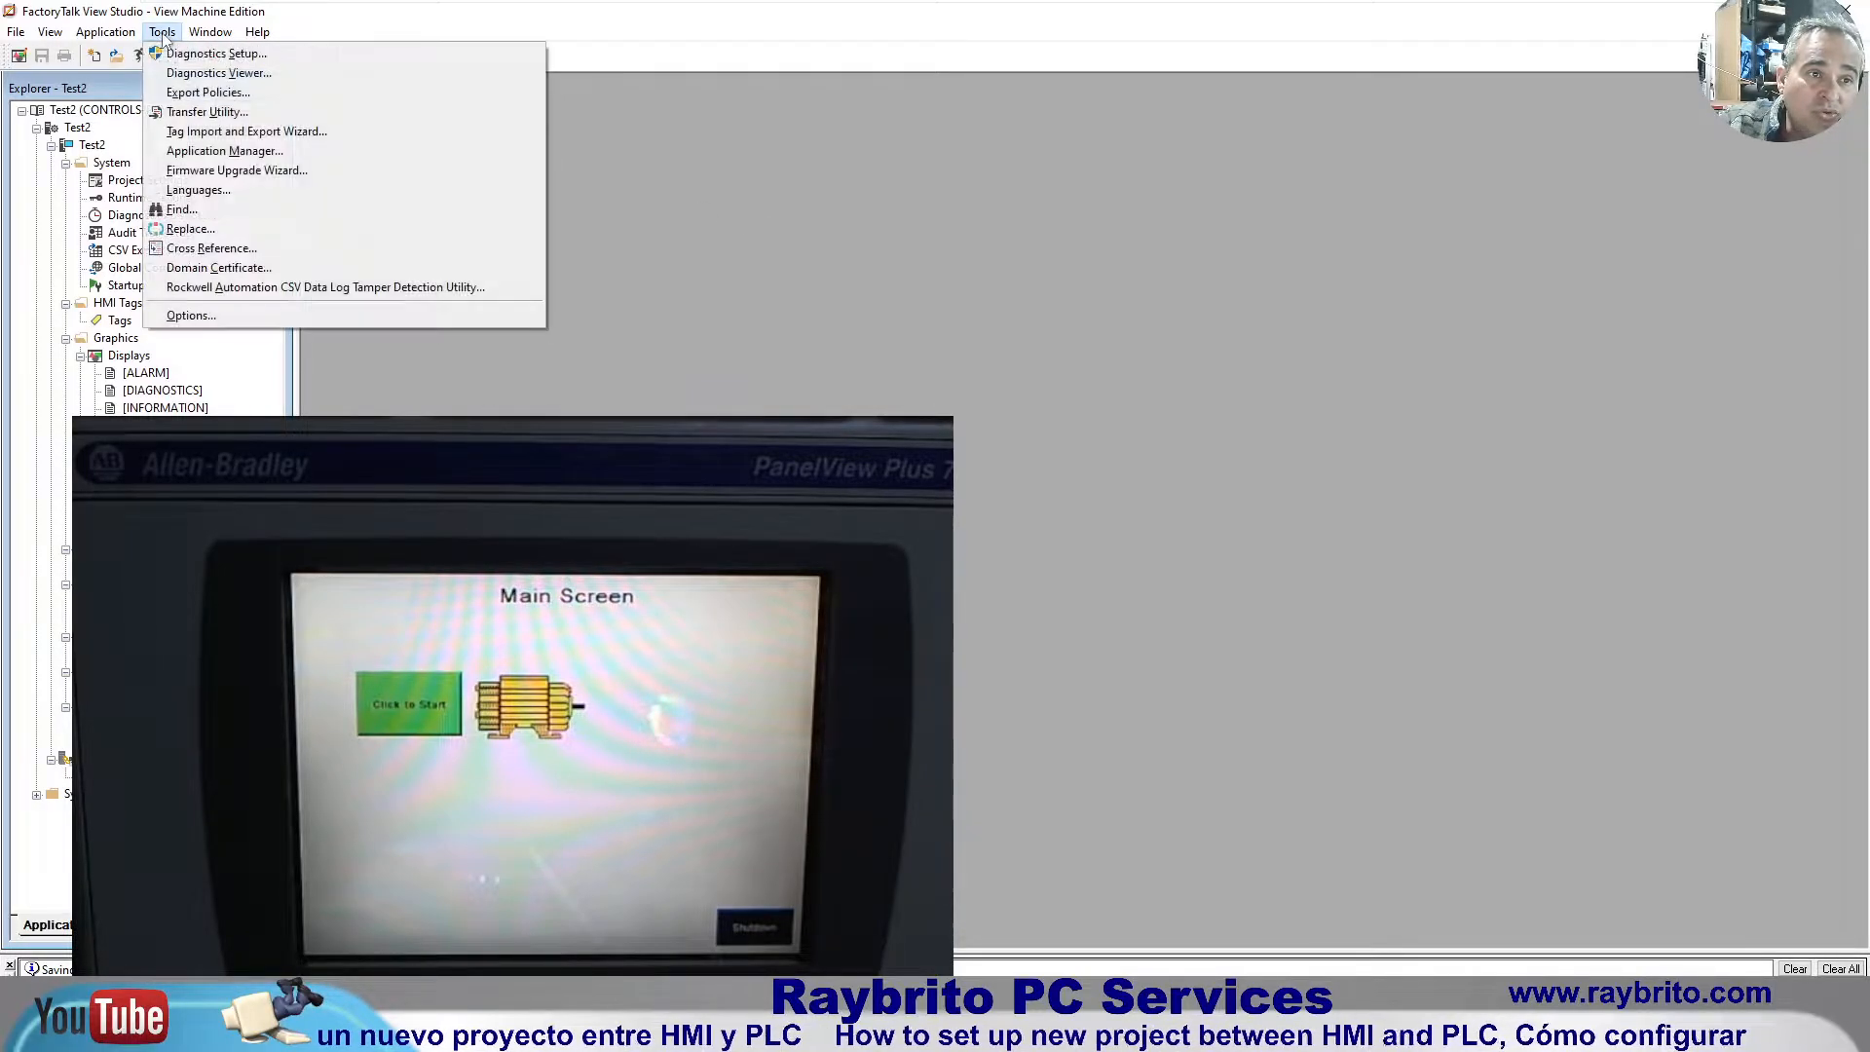
left_click(682, 222)
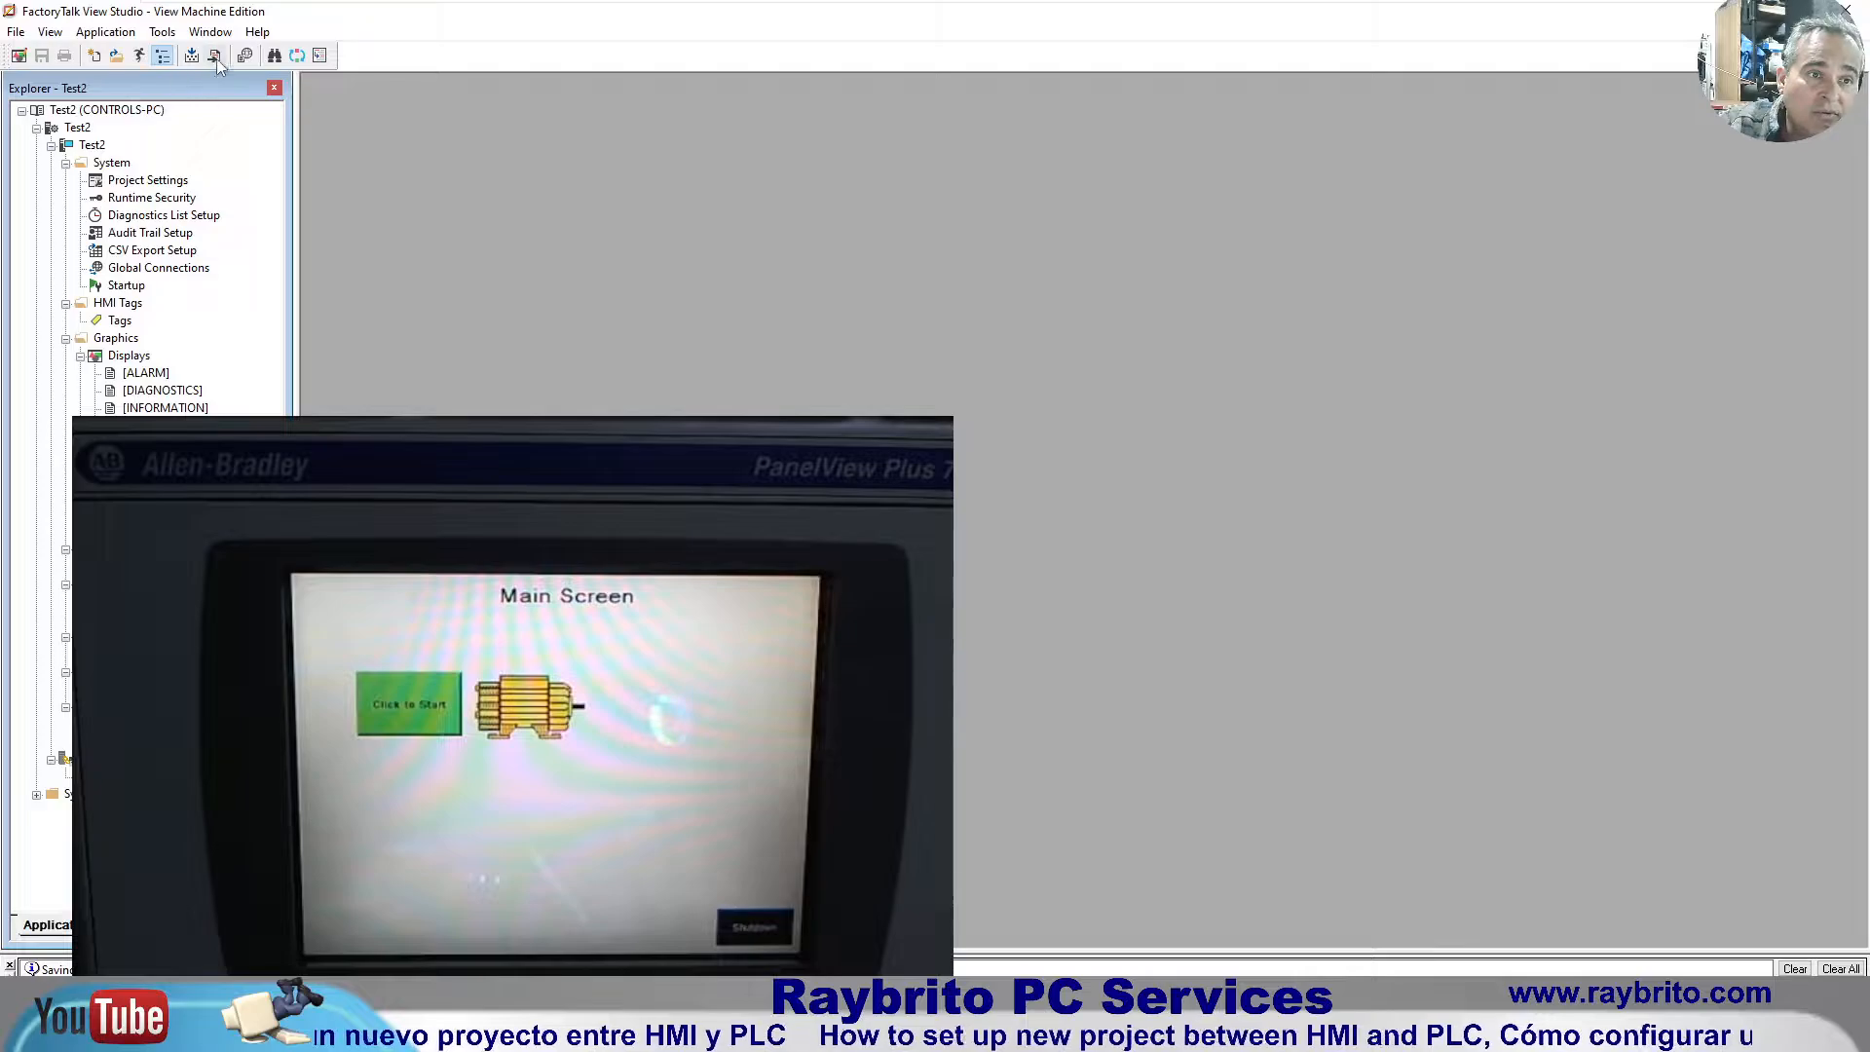
left_click(217, 59)
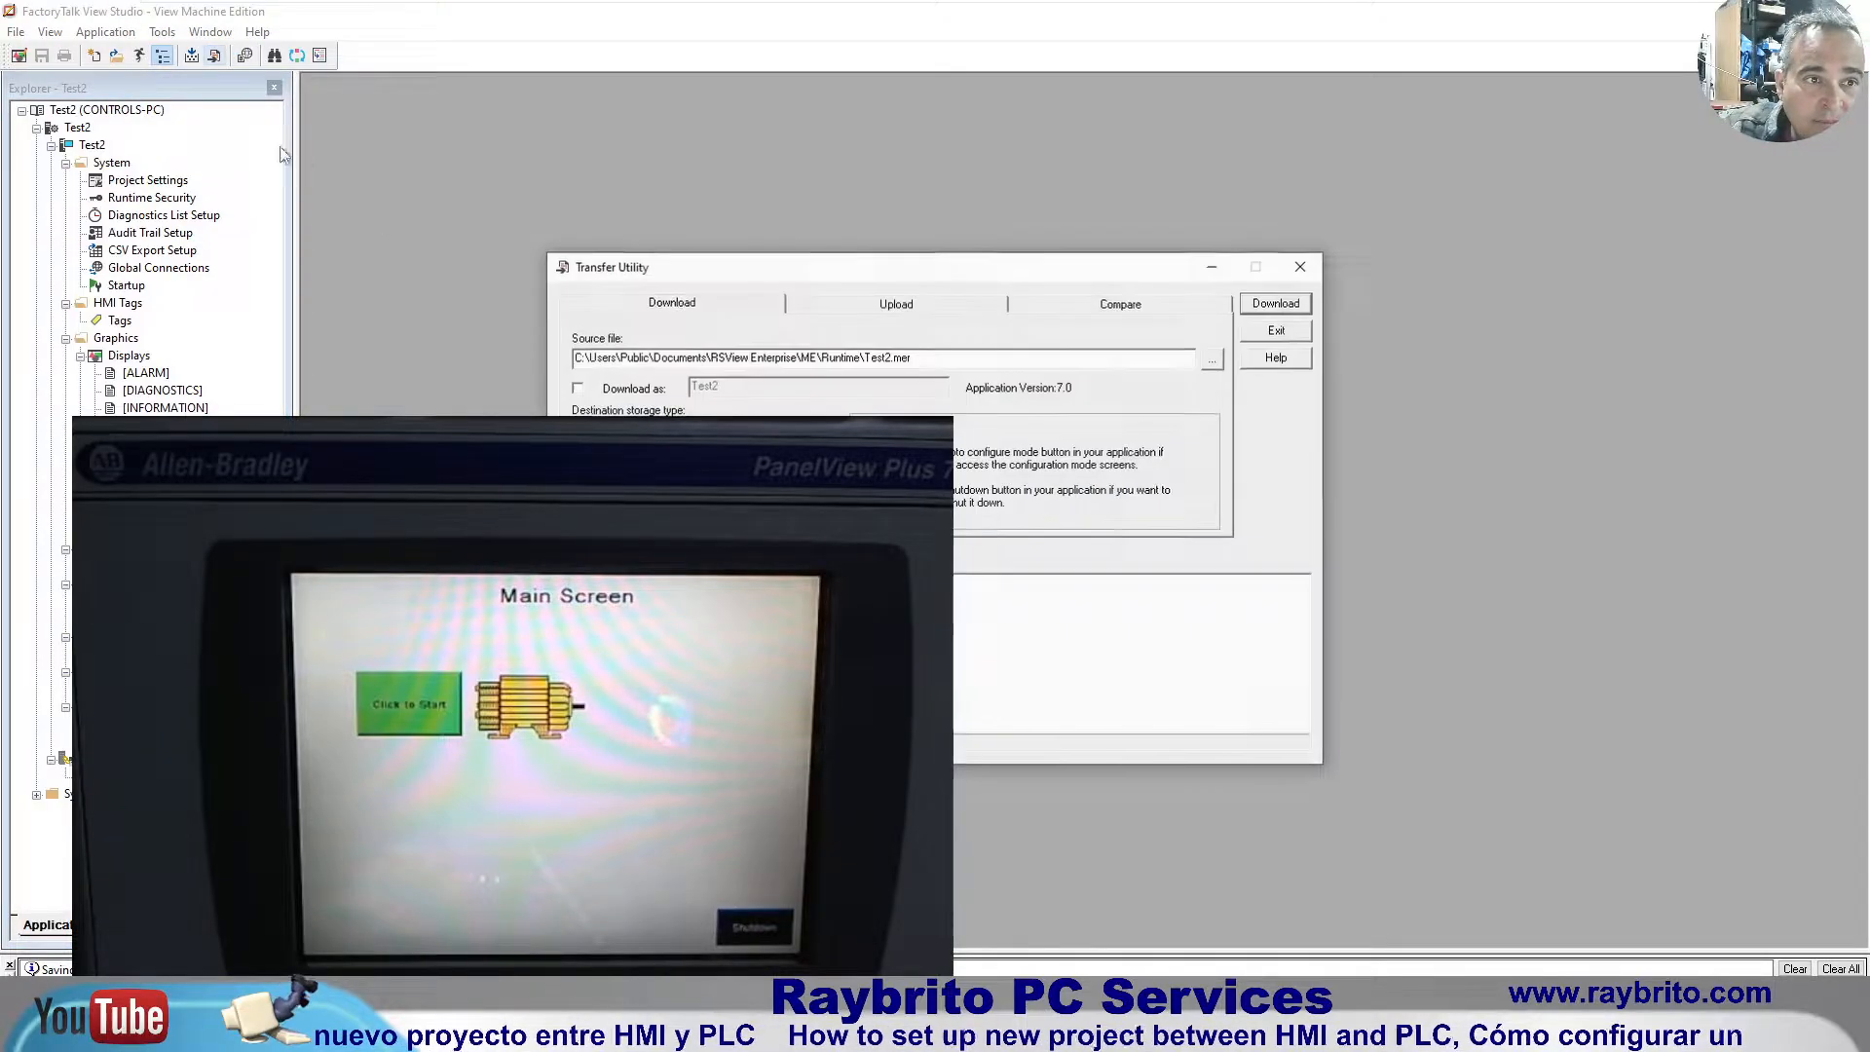
Step: Choose Test2.mer as the source file and download it to the terminal, overwriting the existing Test2 and dismissing the completion message
left_click(1213, 359)
left_click(855, 423)
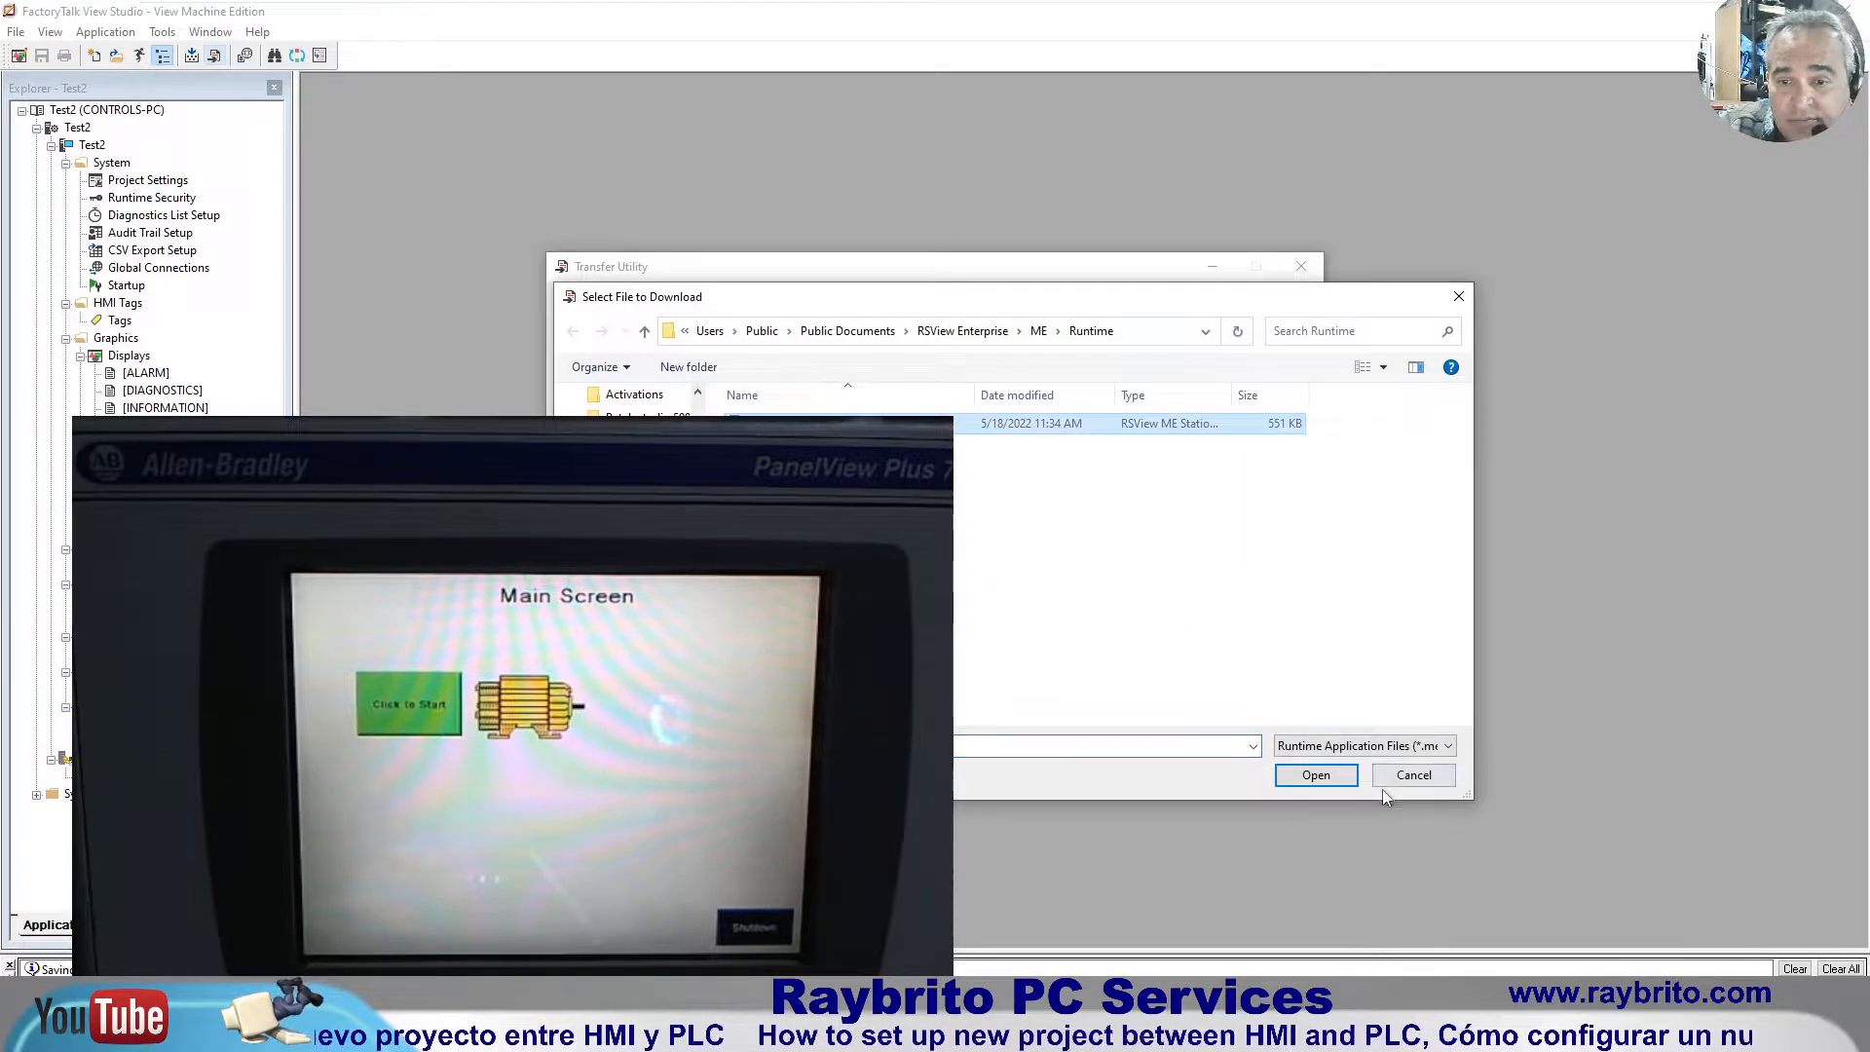
left_click(1316, 774)
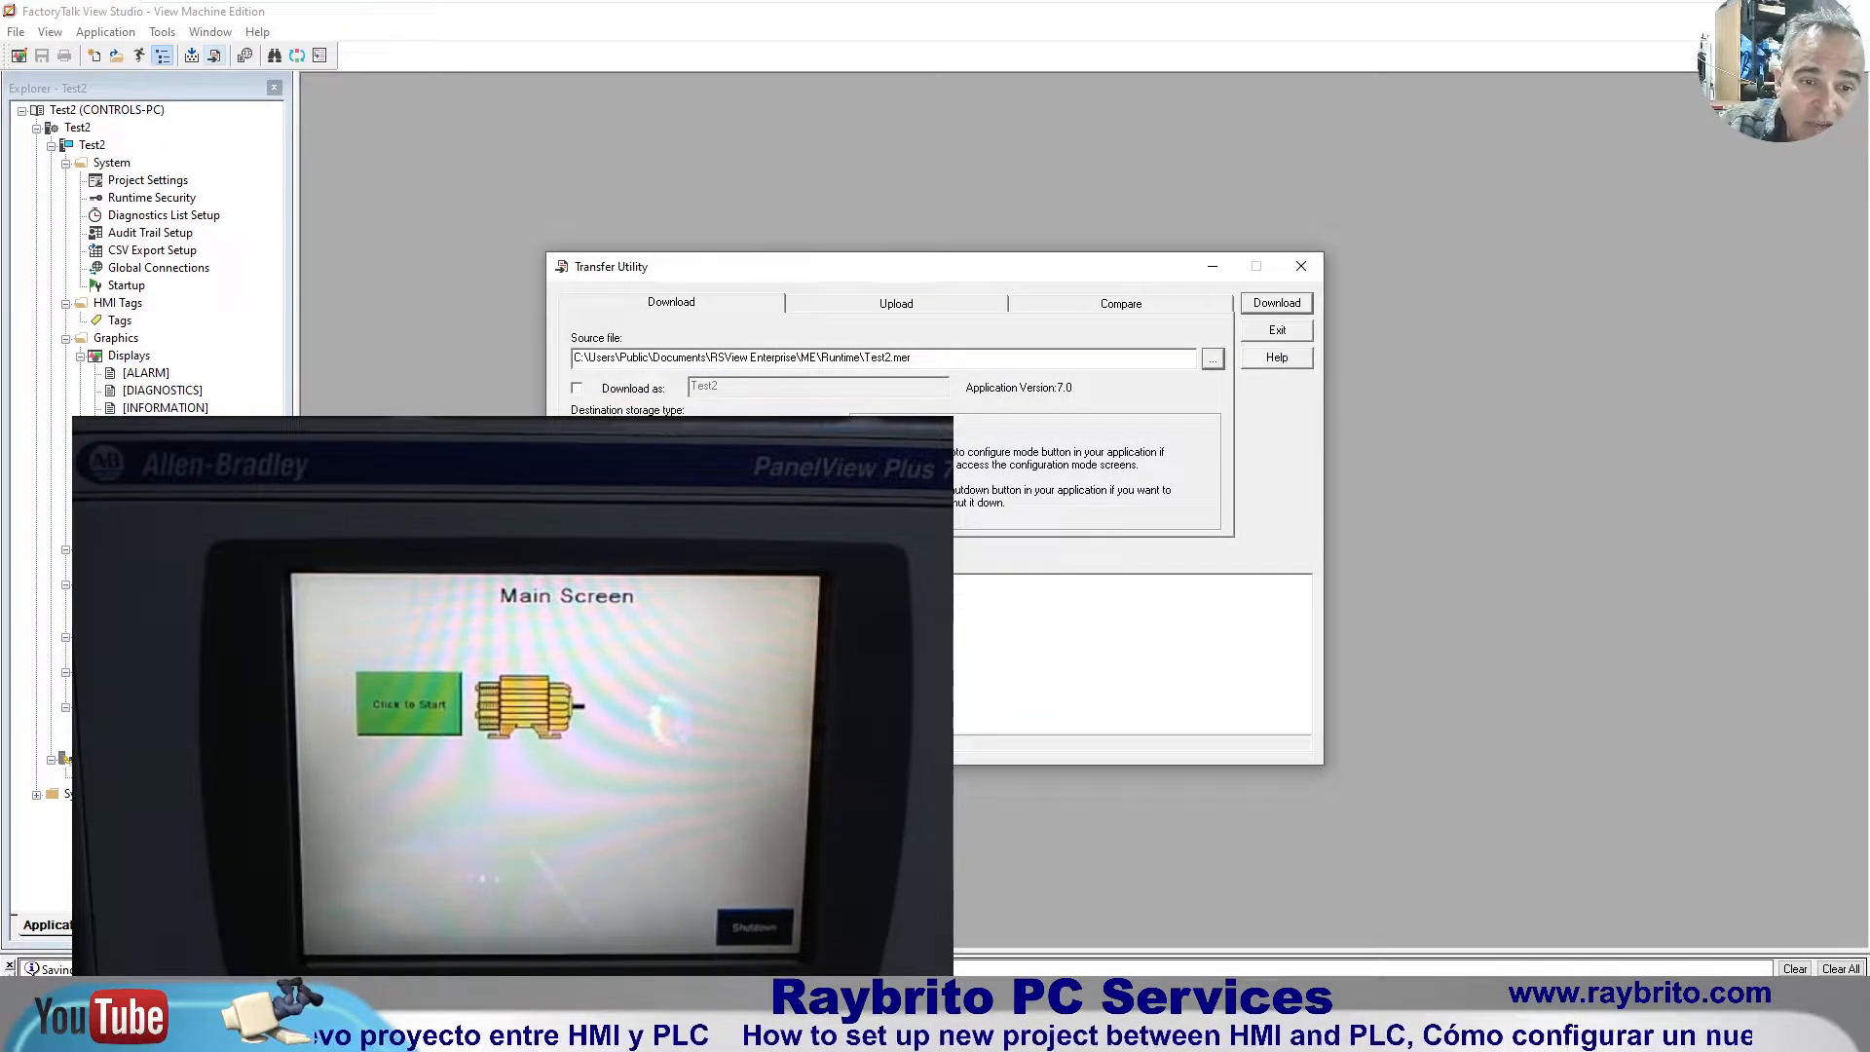
left_click(1271, 304)
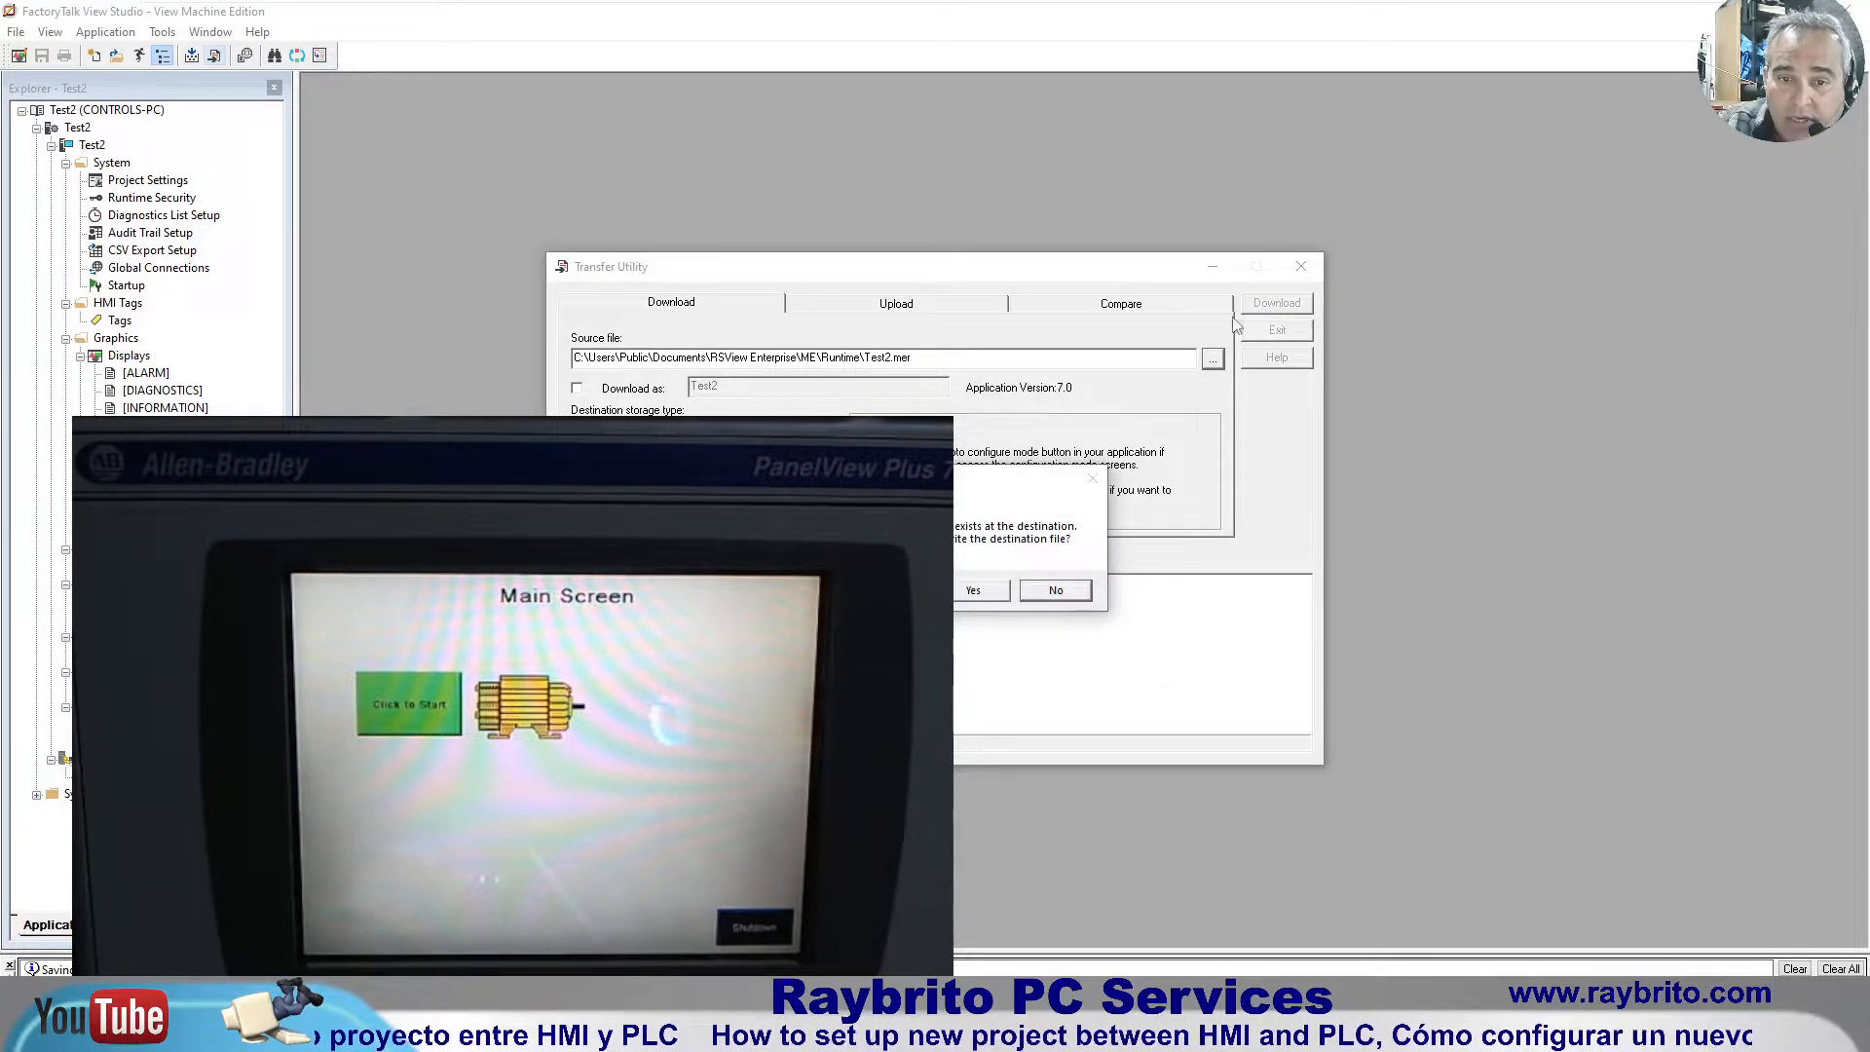
left_click_drag(964, 470, 1588, 326)
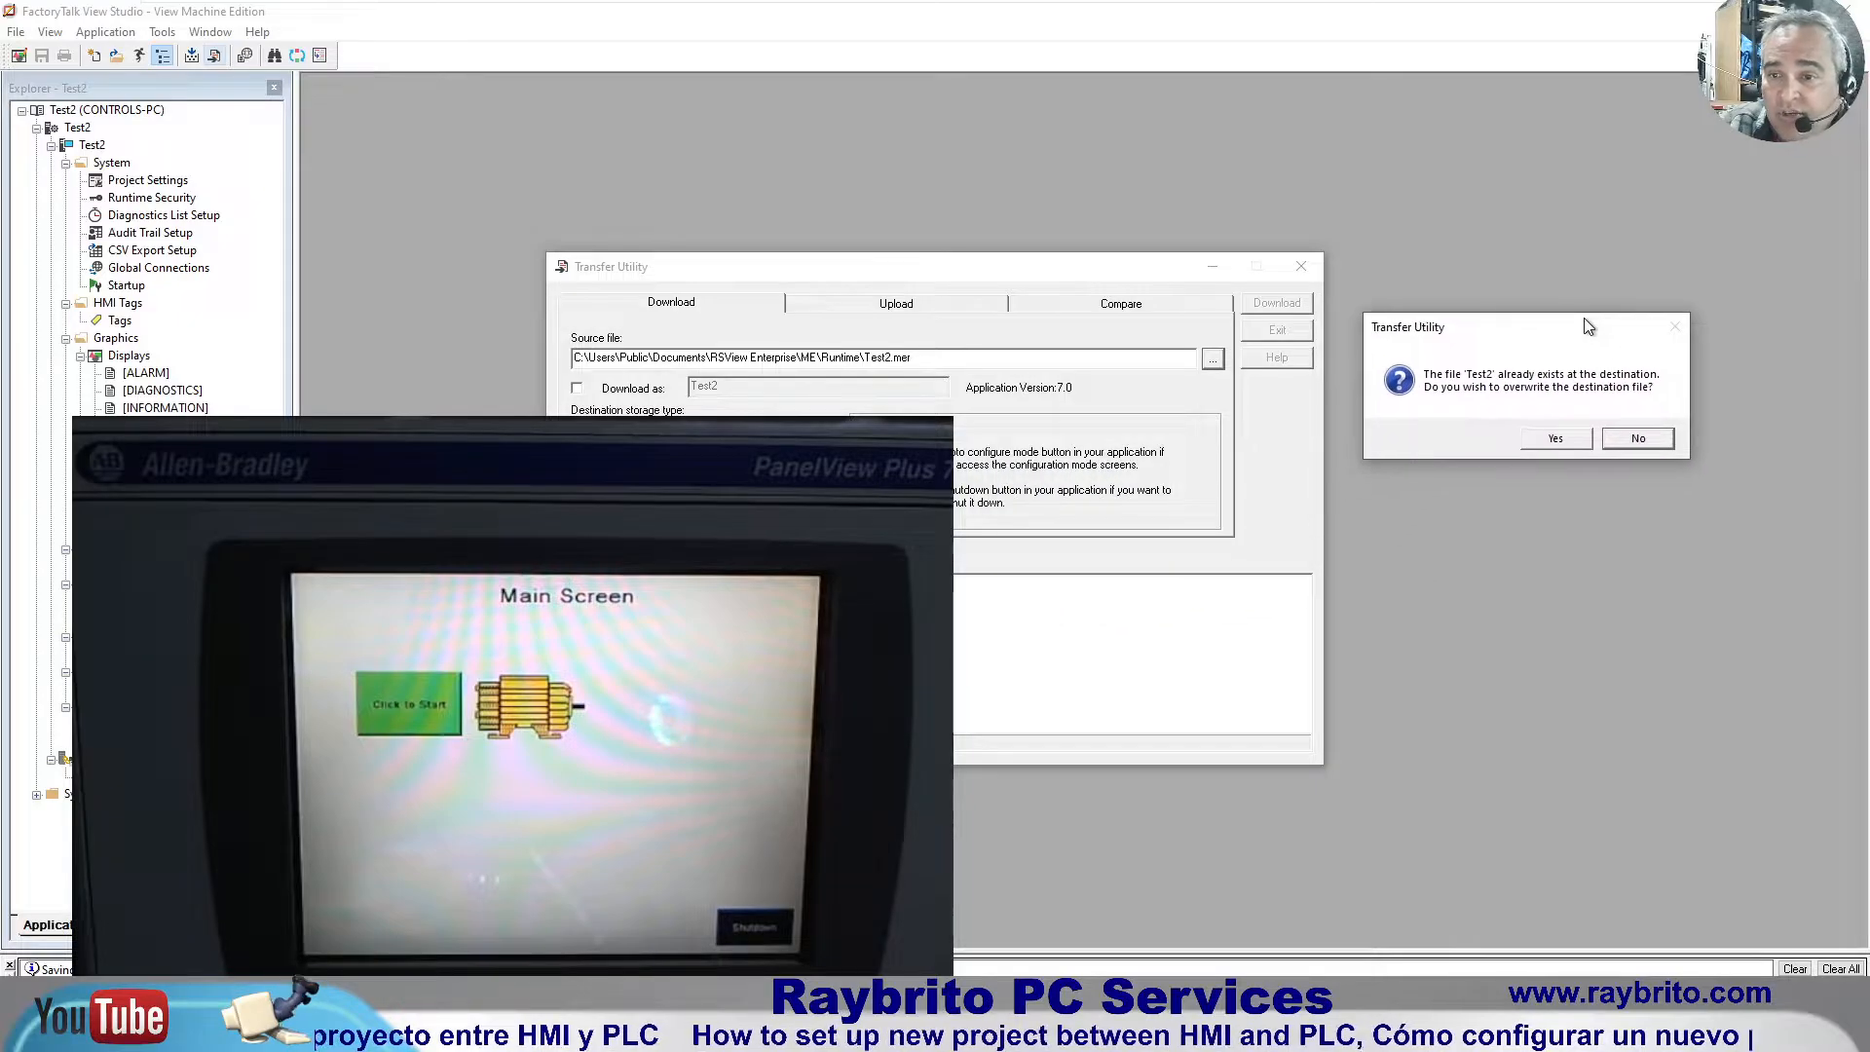
left_click(1552, 440)
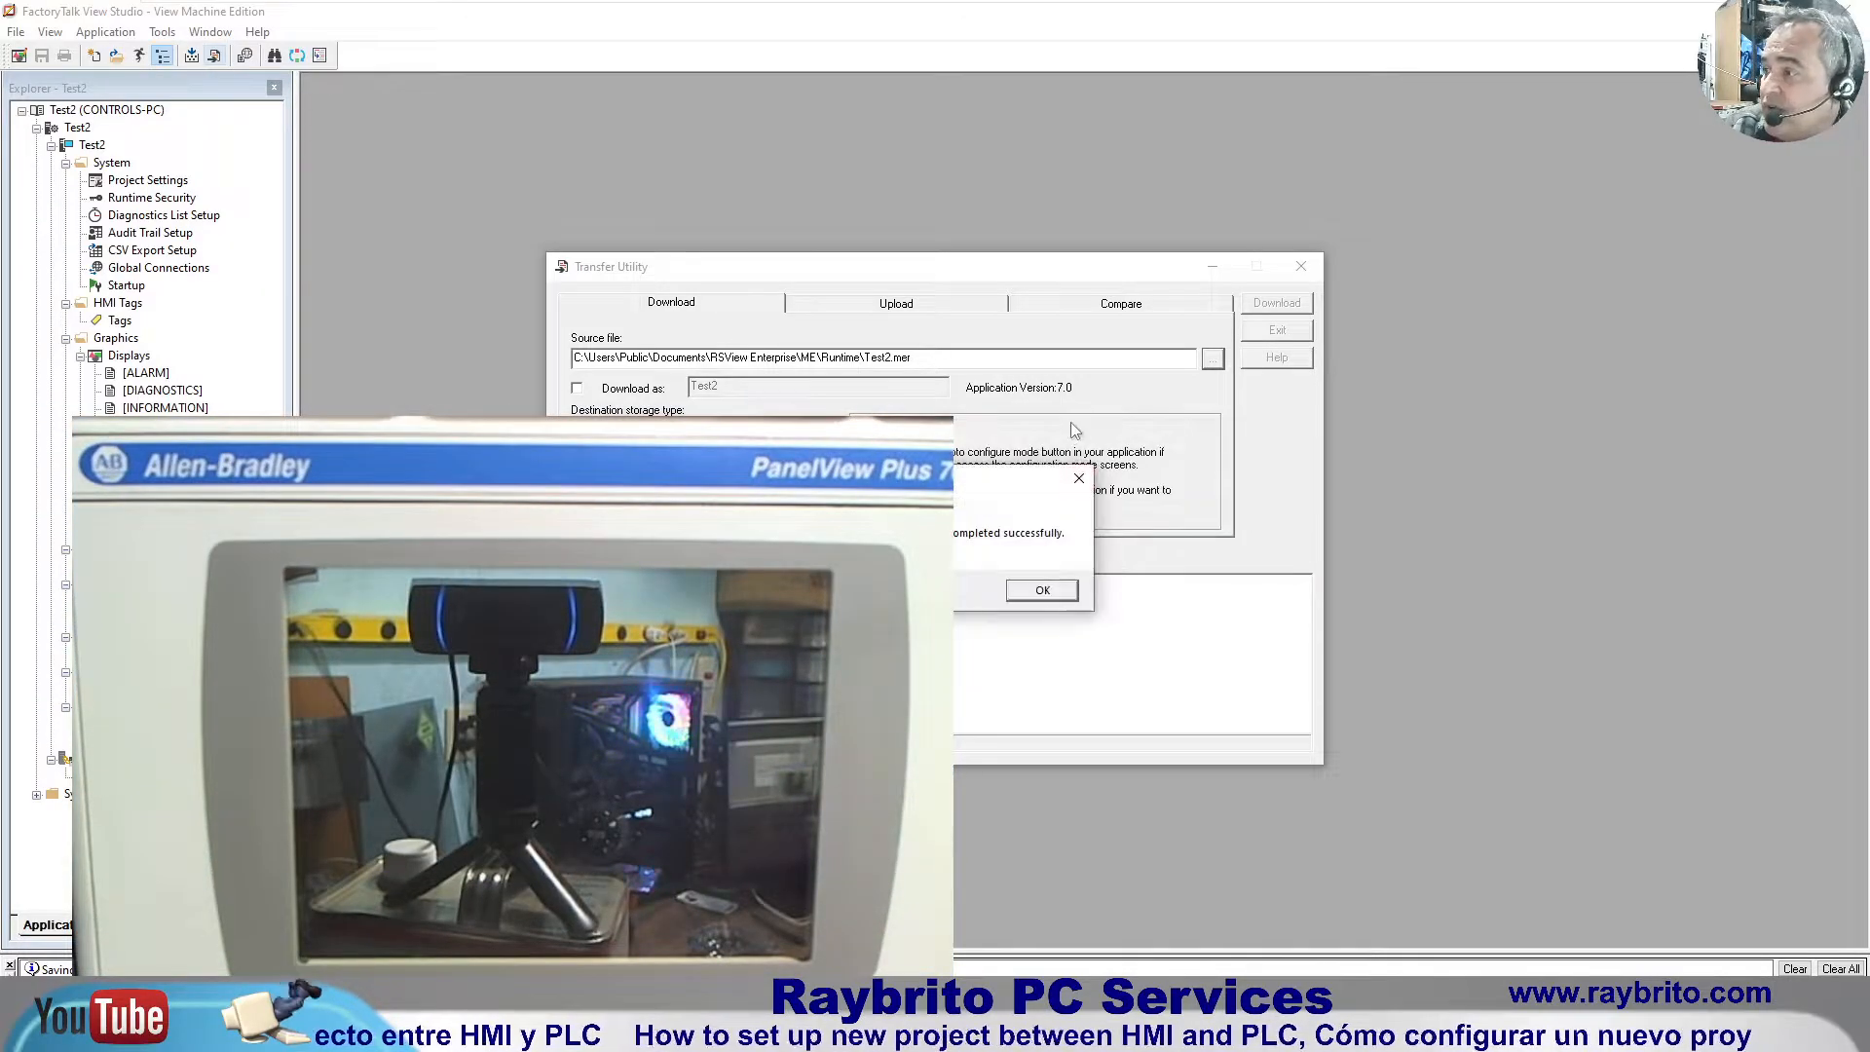
left_click_drag(882, 479, 1443, 411)
left_click(1591, 524)
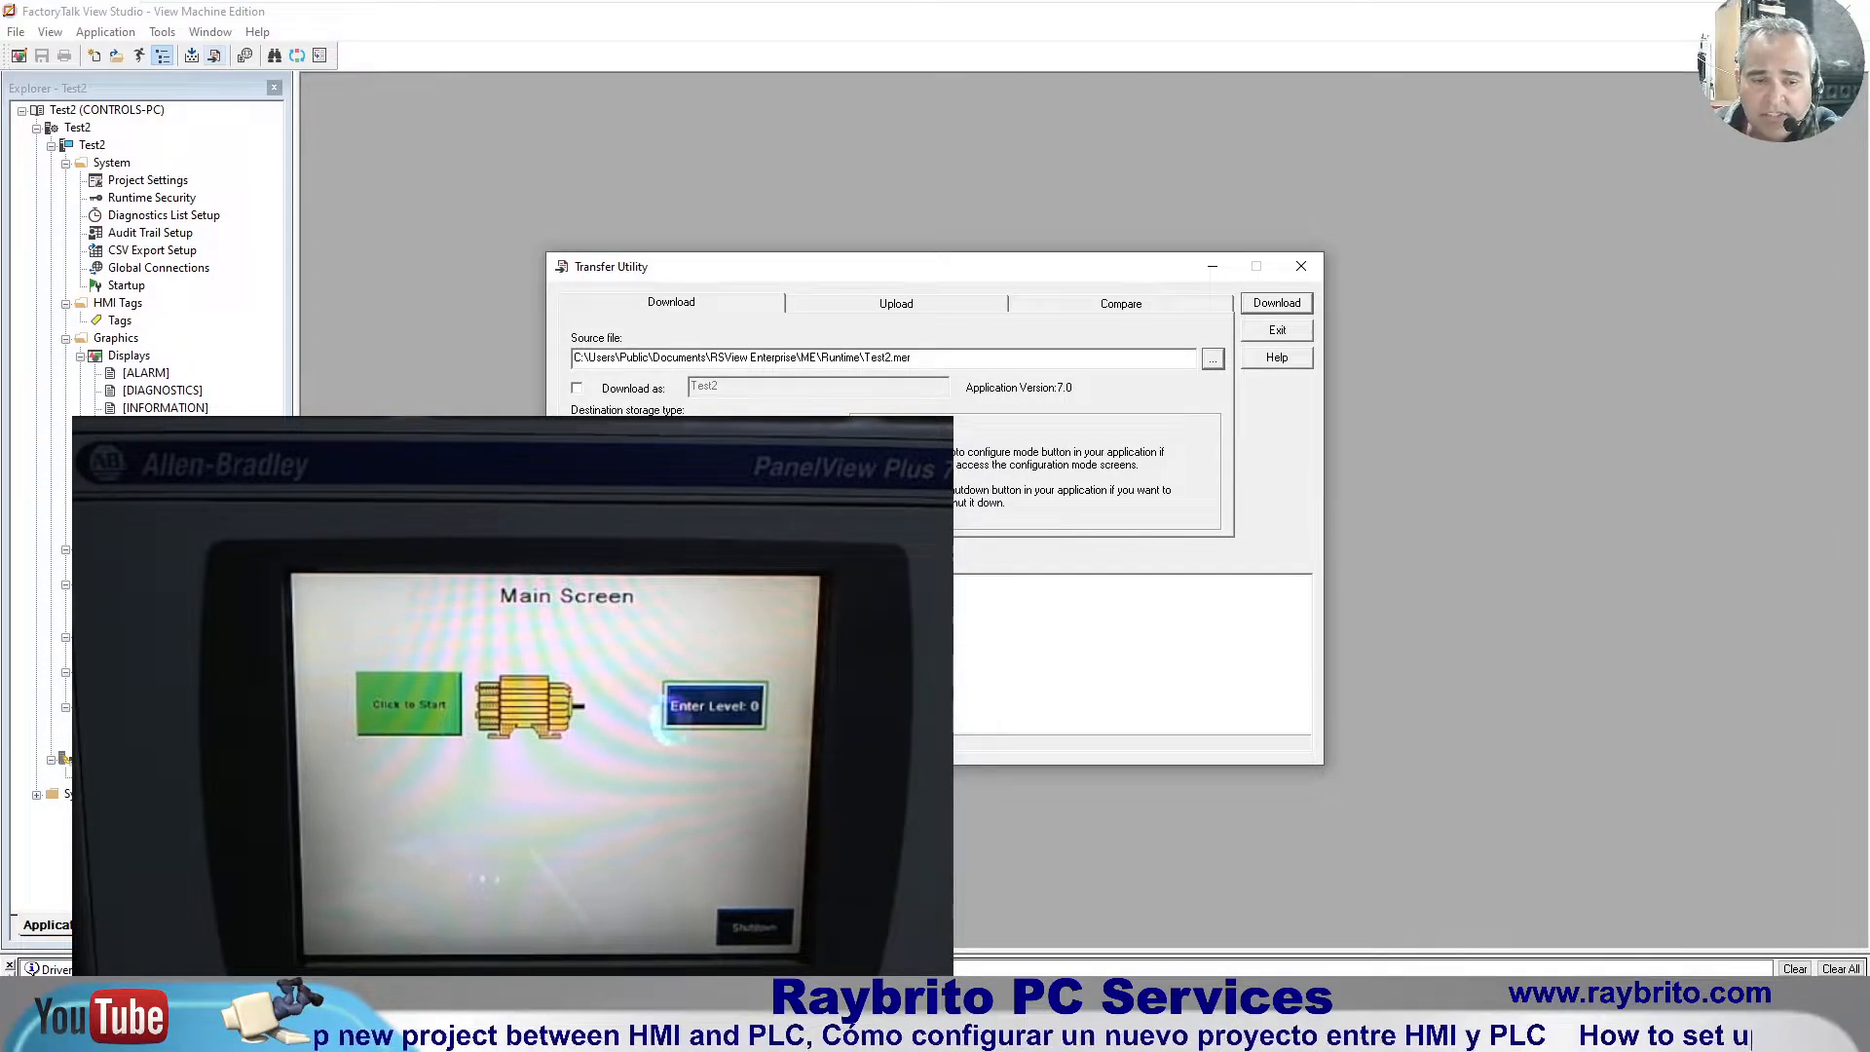
Step: Switch to Logix Designer and examine the enlarged ladder logic for the level tag's value in rung 1
key("alt+Tab")
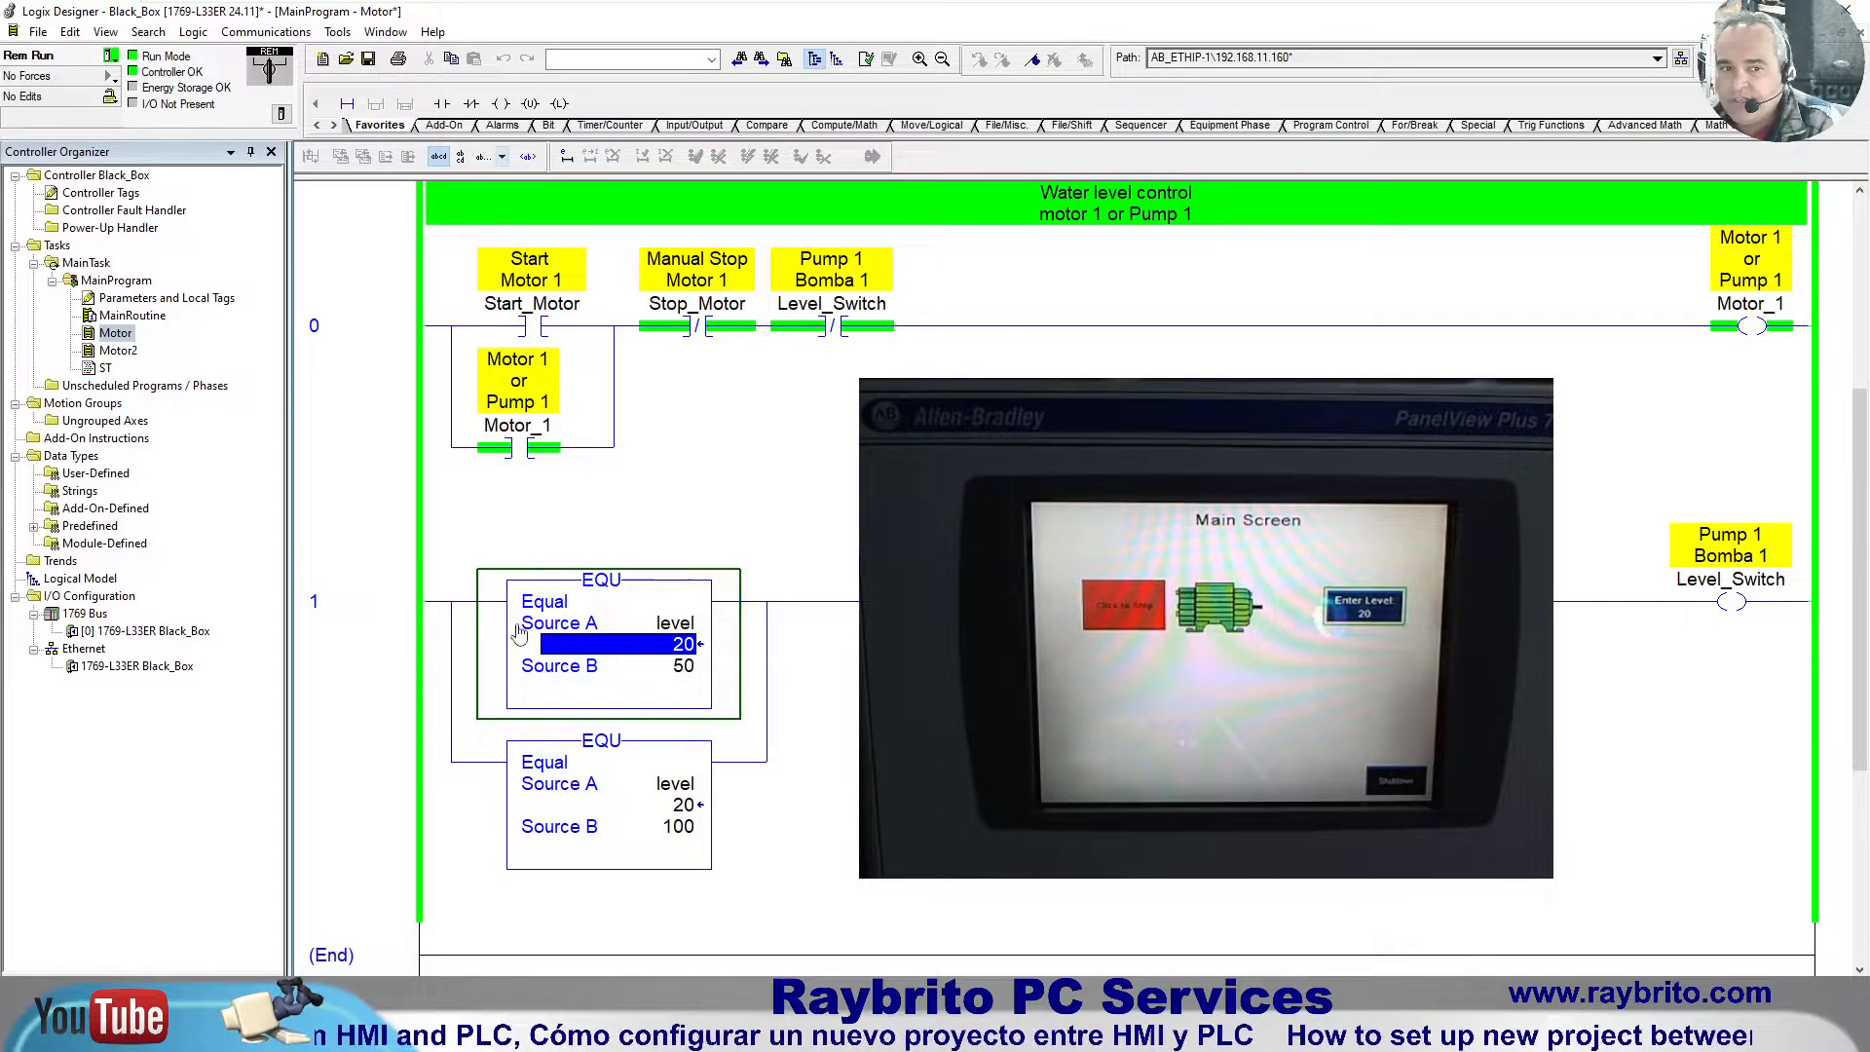
left_click(918, 59)
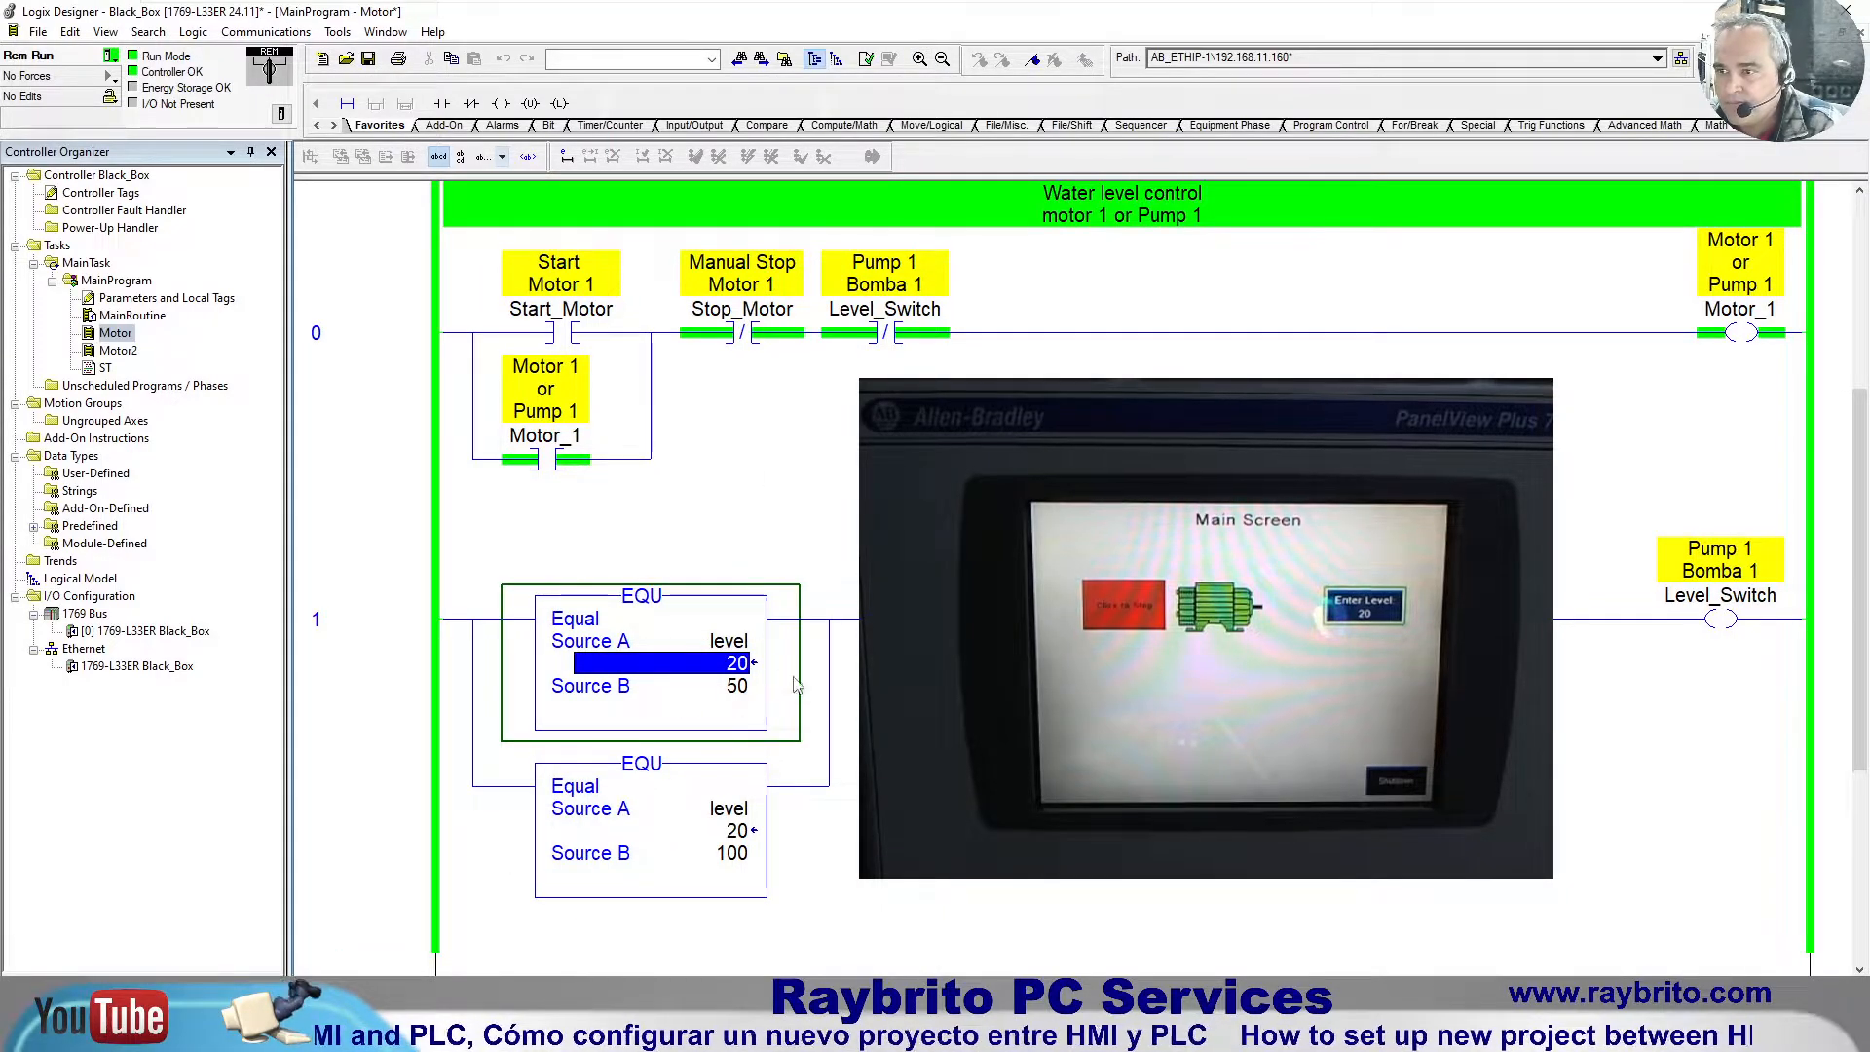